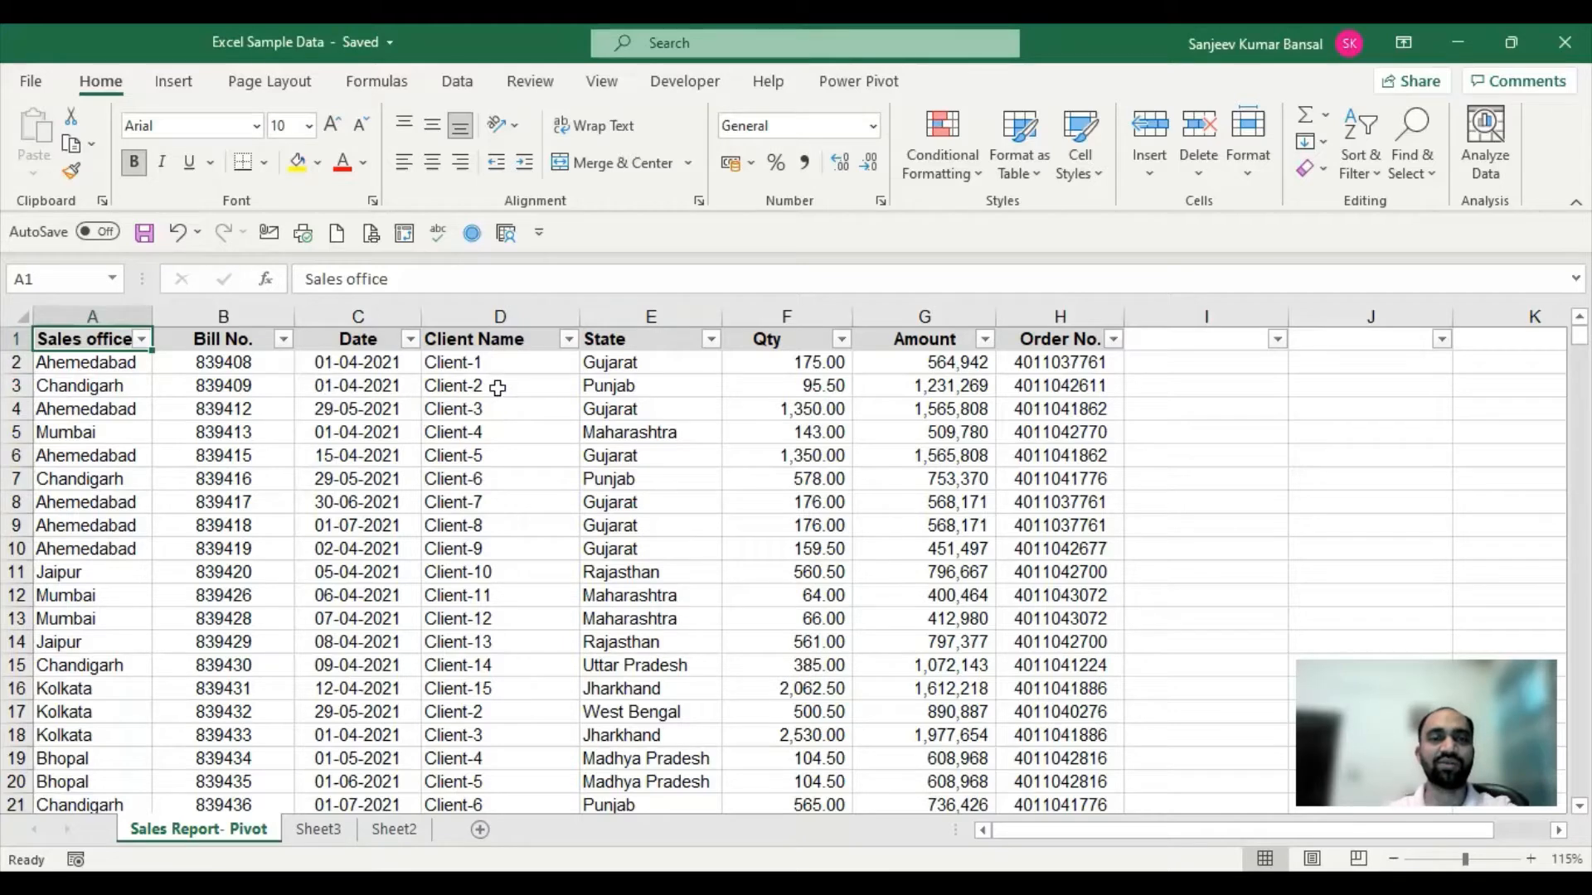
Create a PivotTable from the sales data range A1:H1555 and place it on a new worksheet.
{"action": "left_click", "coordinate": [494, 385]}
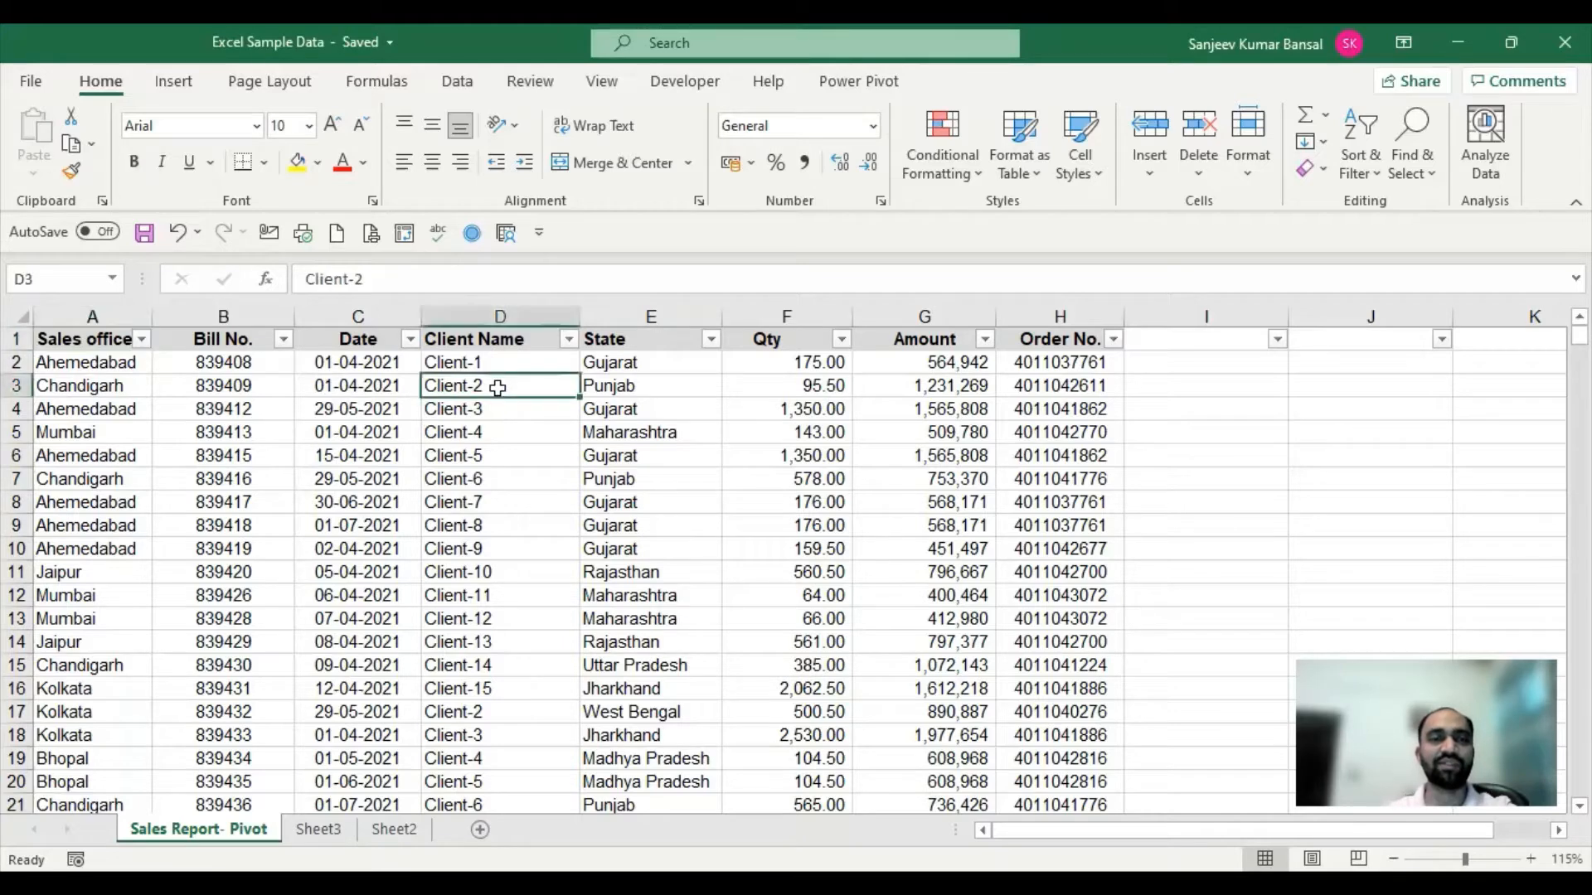
{"action": "left_click", "coordinate": [175, 83]}
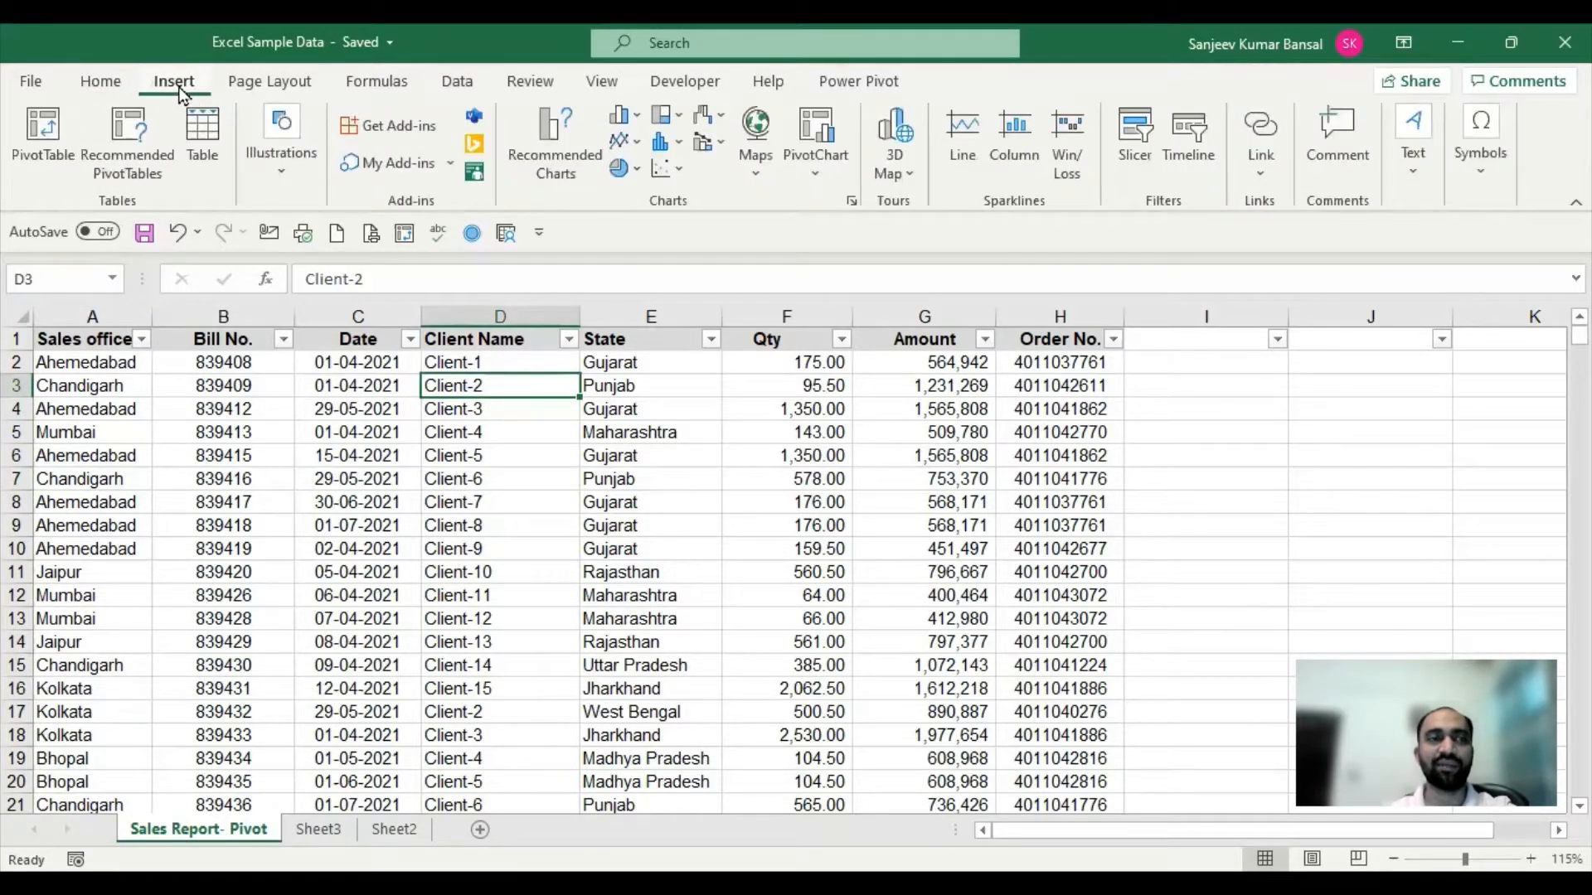
{"action": "left_click", "coordinate": [43, 133]}
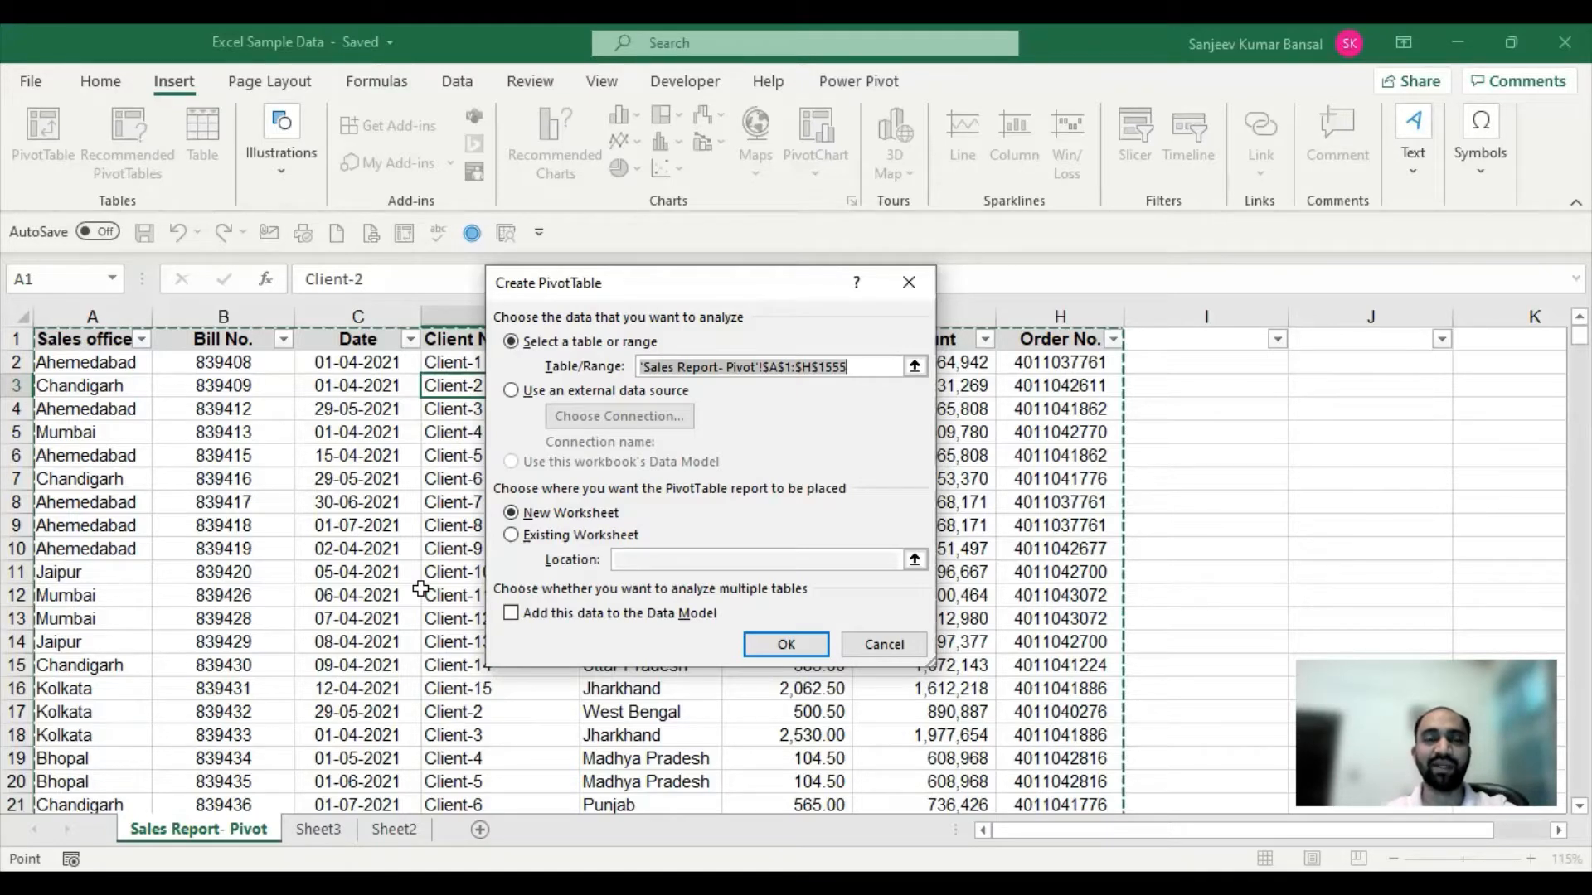
{"action": "left_click", "coordinate": [592, 537]}
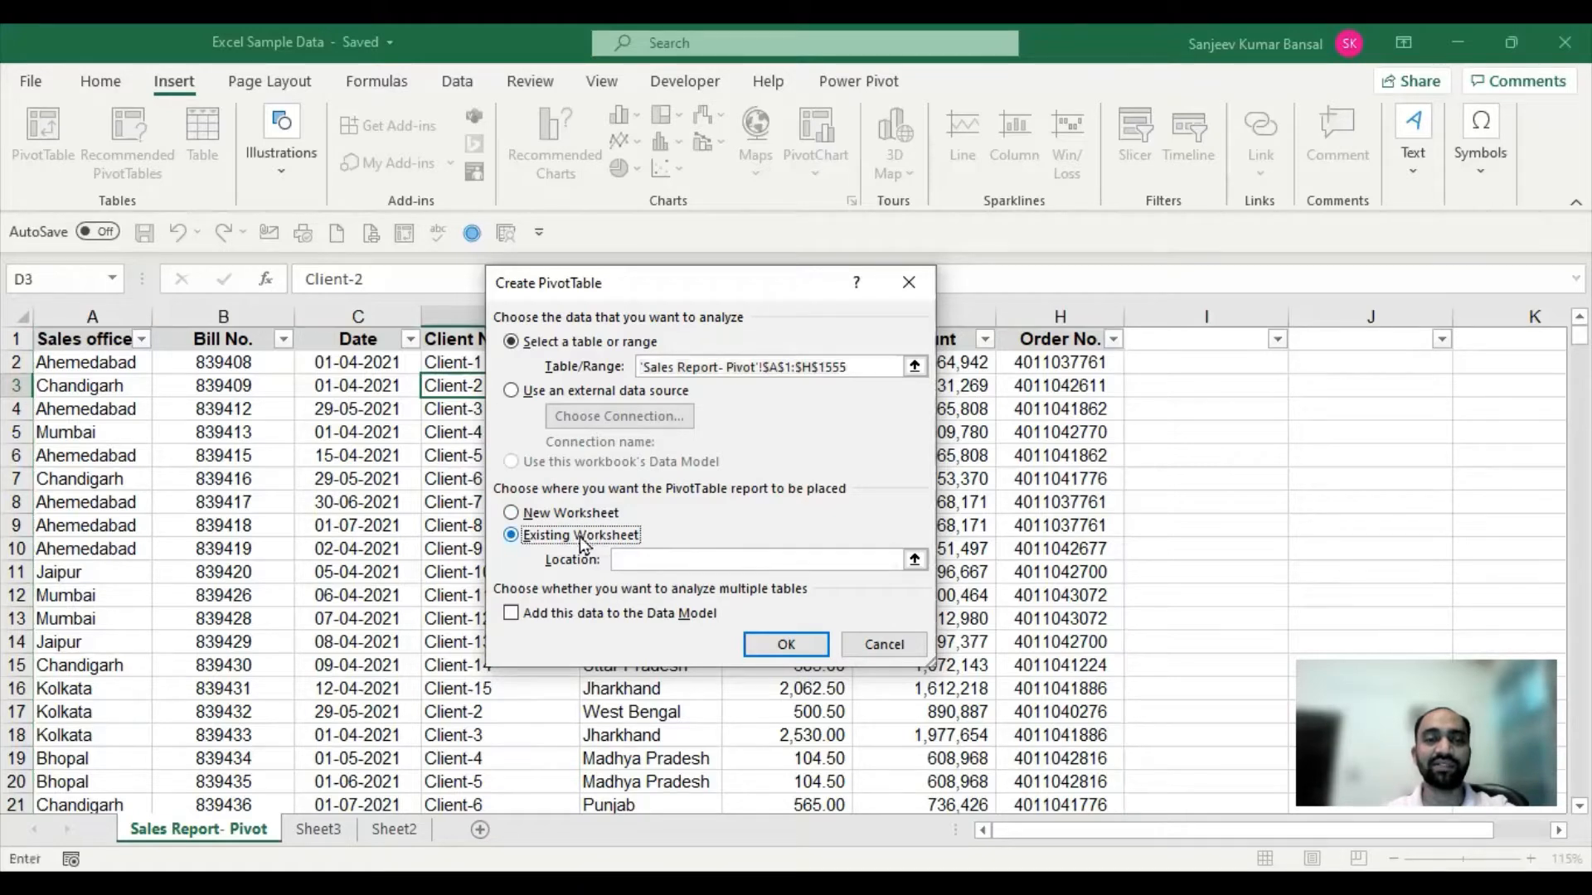
{"action": "left_click", "coordinate": [1318, 368]}
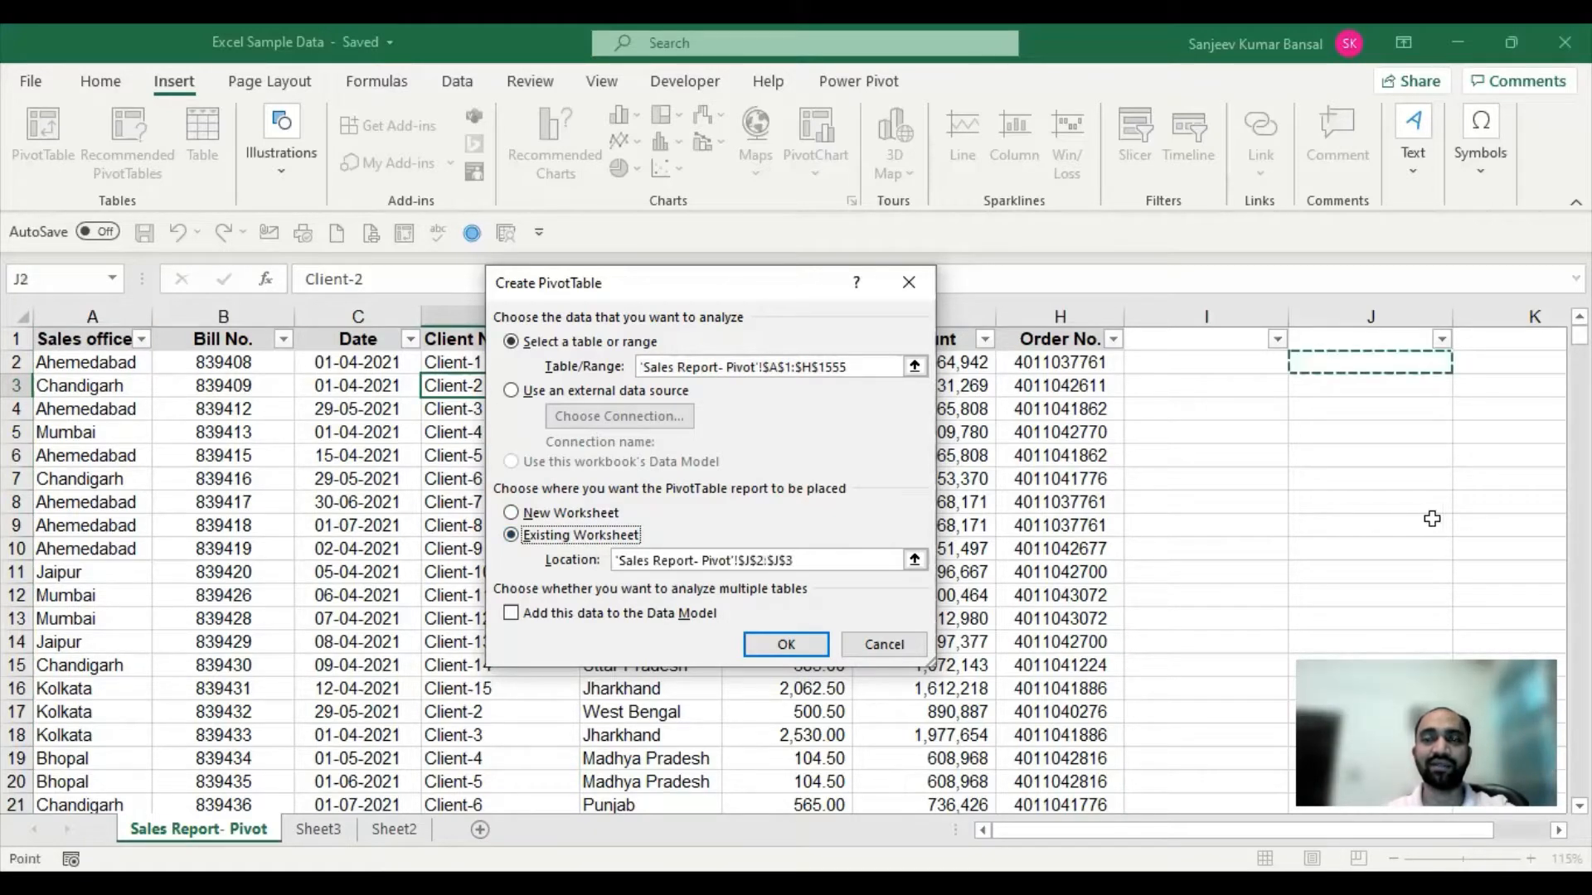
{"action": "left_click", "coordinate": [614, 515]}
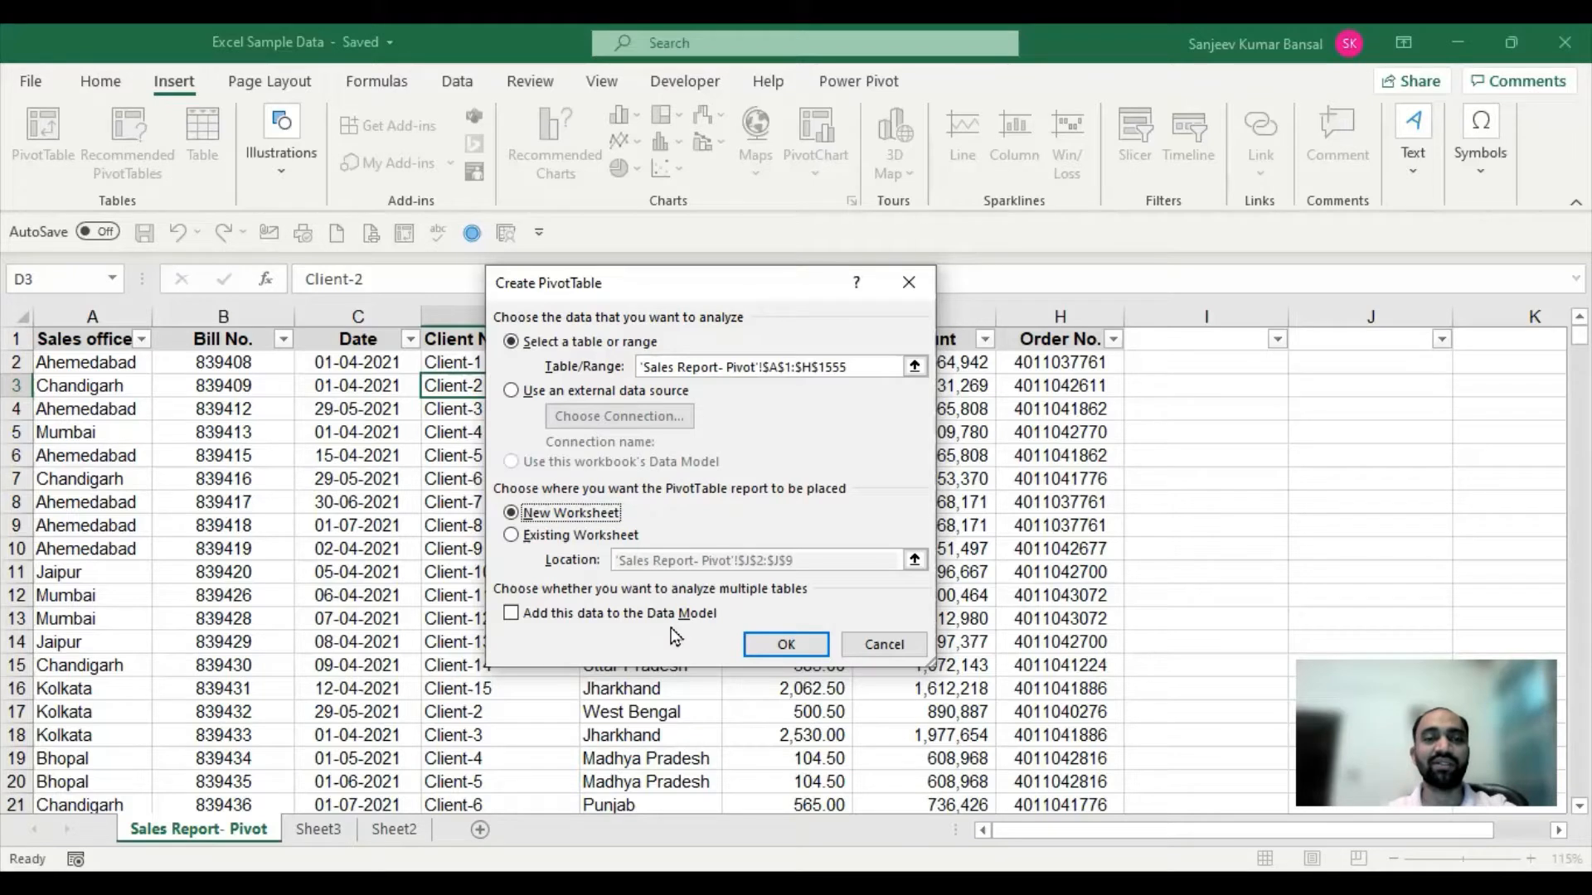
{"action": "left_click", "coordinate": [788, 646]}
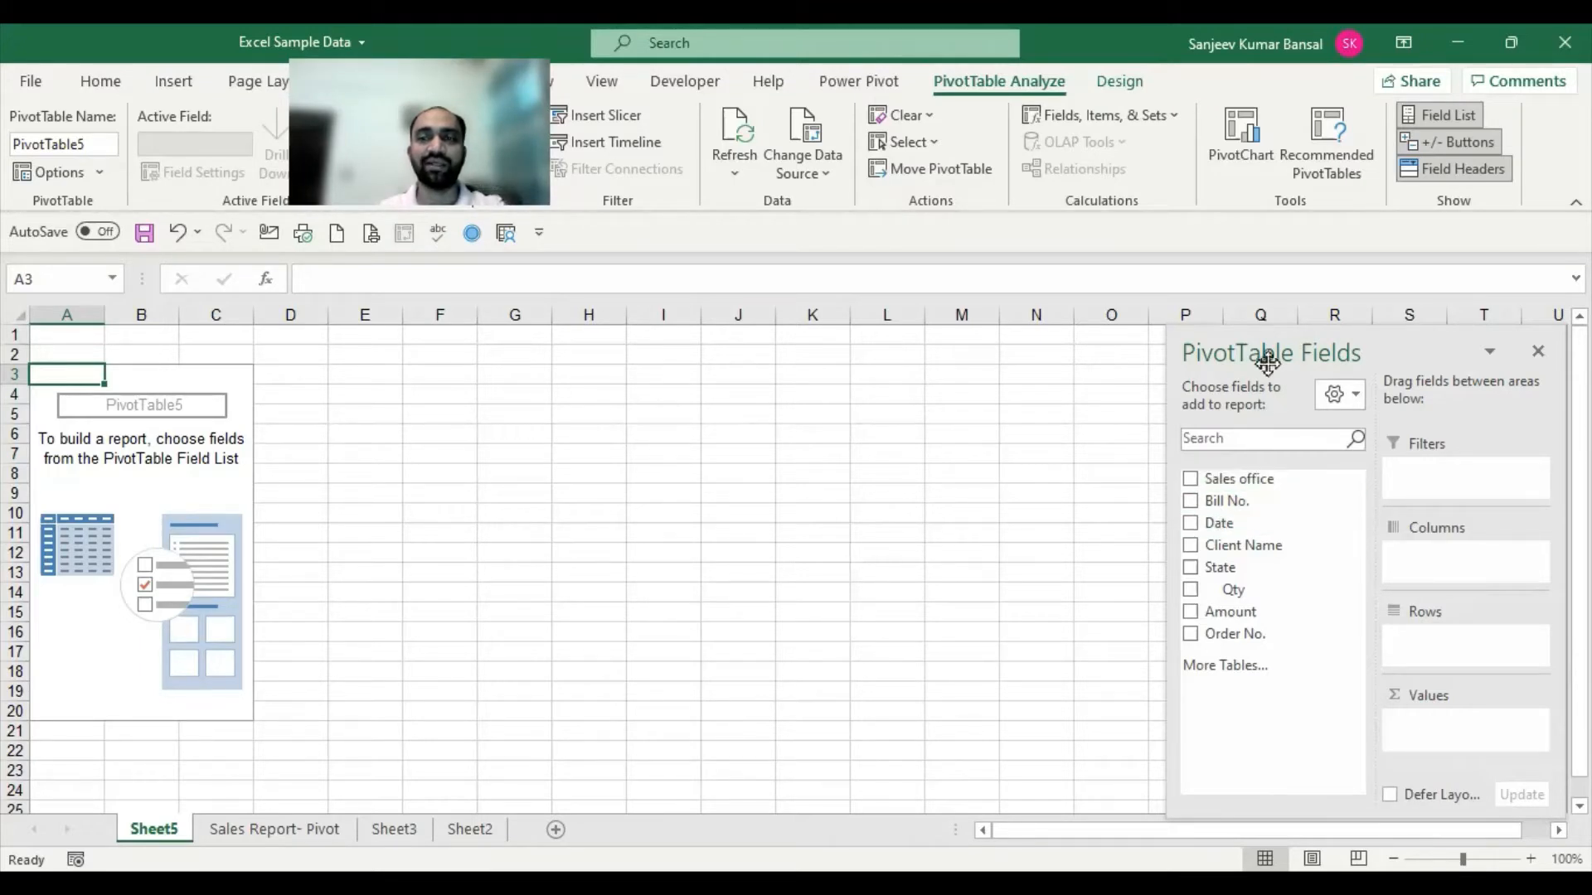
Examine the empty PivotTable area and the source column headers A1:H1 on the Sales Report- Pivot sheet, returning to Sheet5.
{"action": "left_click_drag", "start_coordinate": [83, 370], "coordinate": [210, 723]}
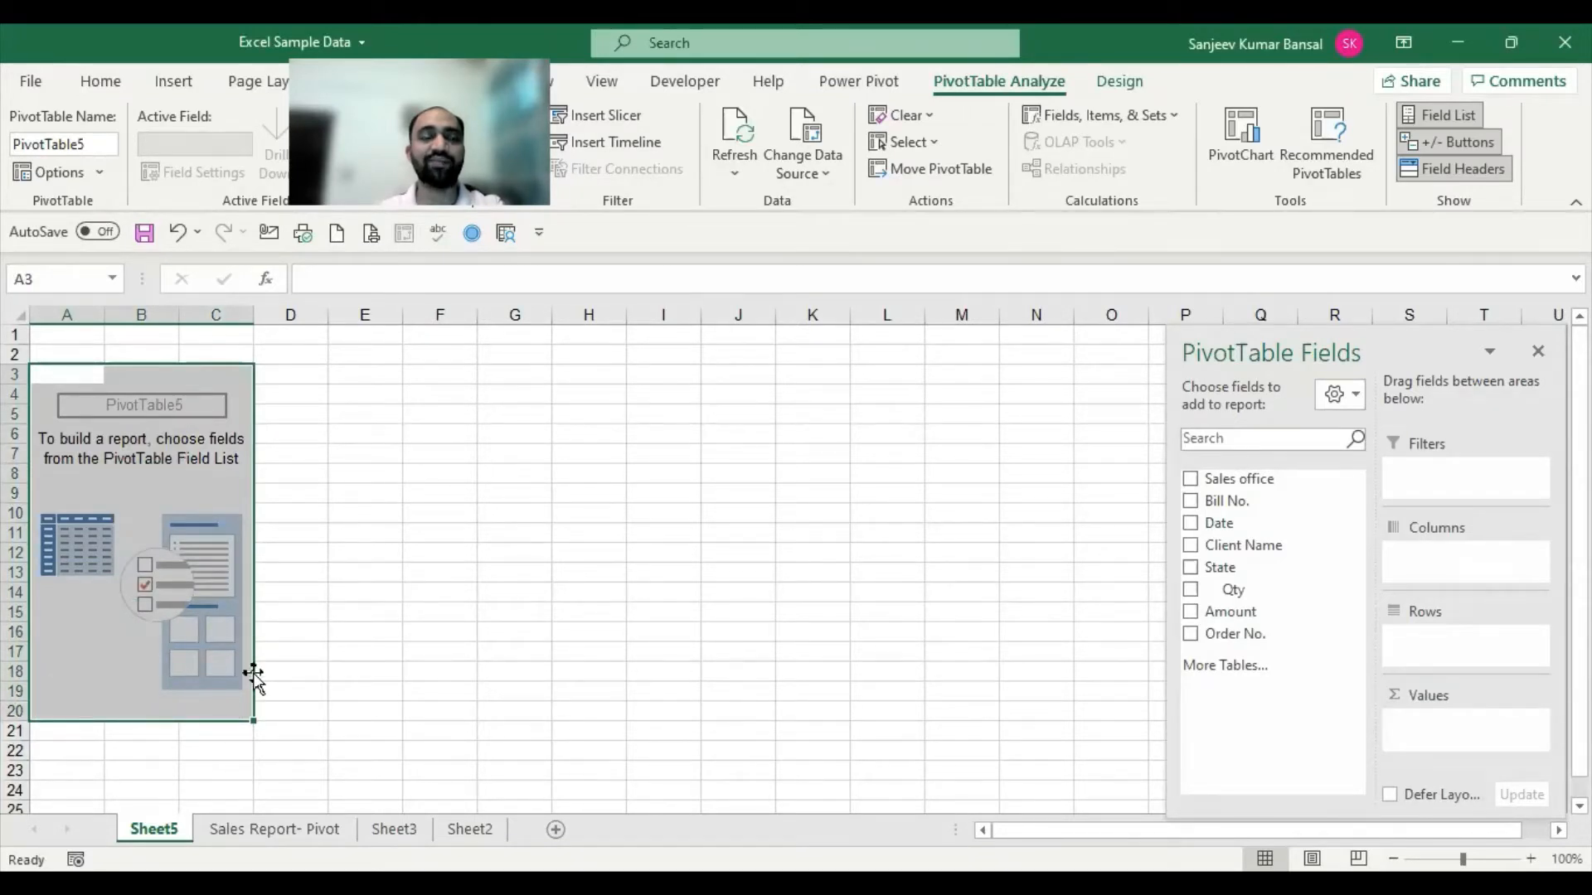
{"action": "left_click_drag", "start_coordinate": [67, 373], "coordinate": [236, 711]}
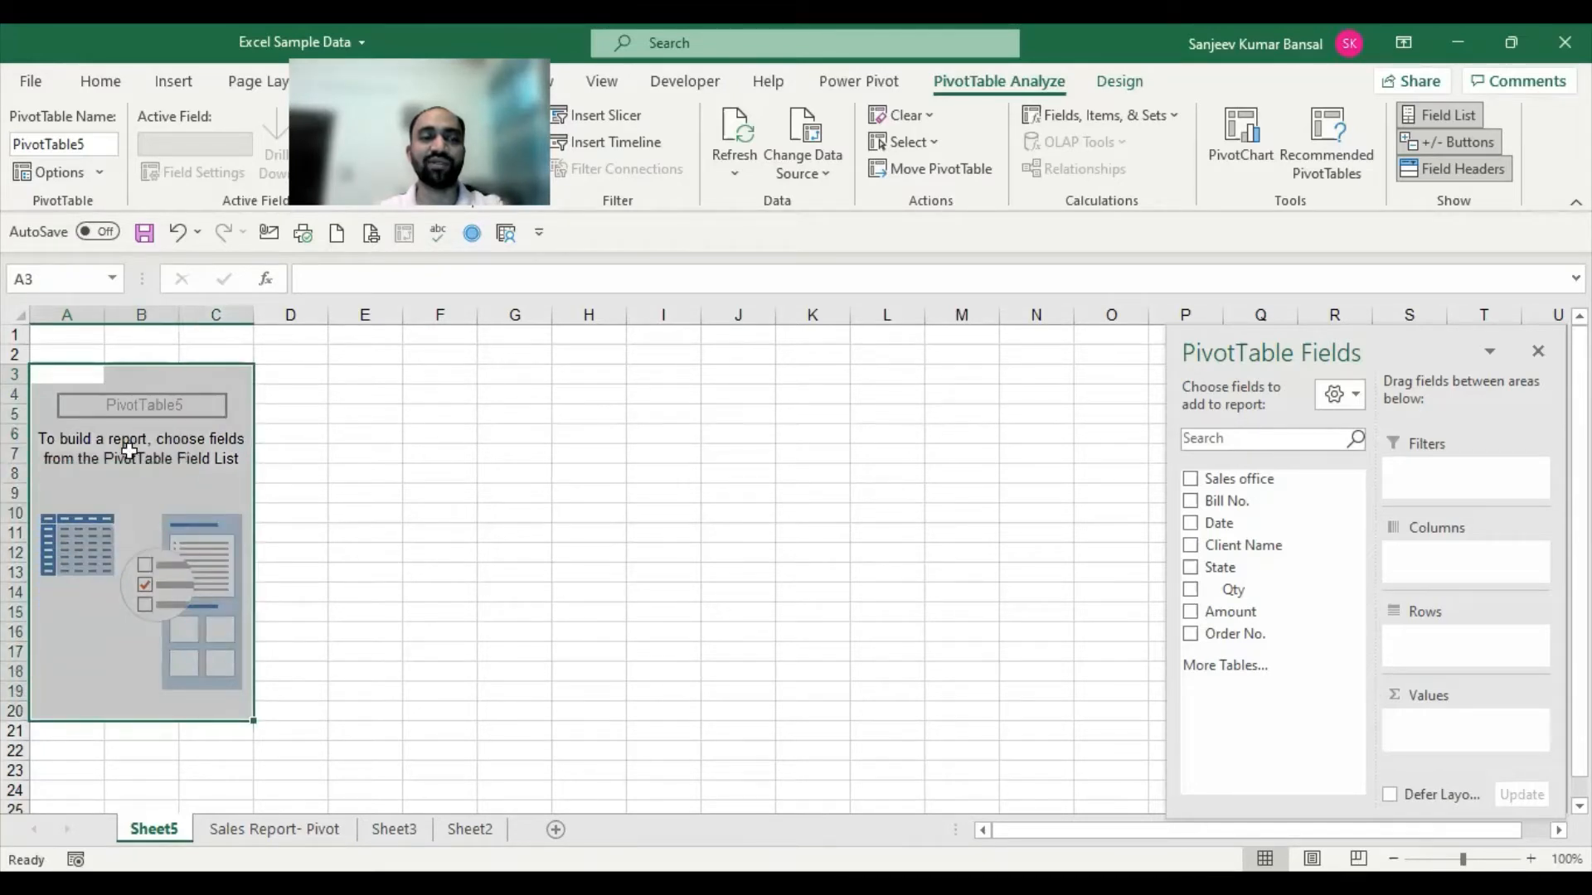
{"action": "left_click_drag", "start_coordinate": [82, 388], "coordinate": [236, 711]}
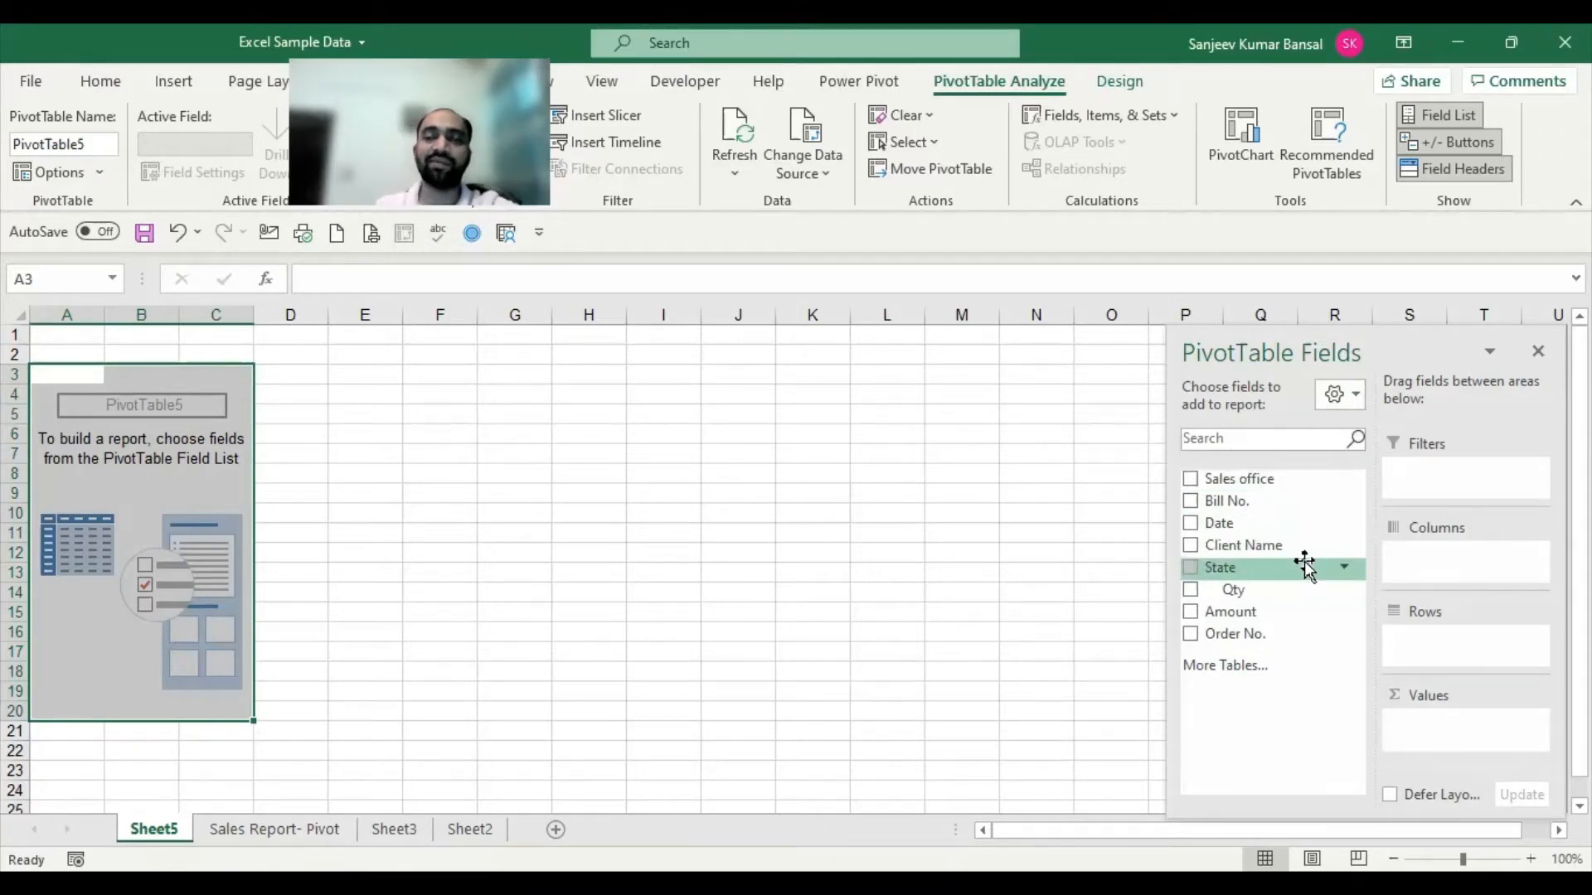
{"action": "left_click", "coordinate": [278, 829]}
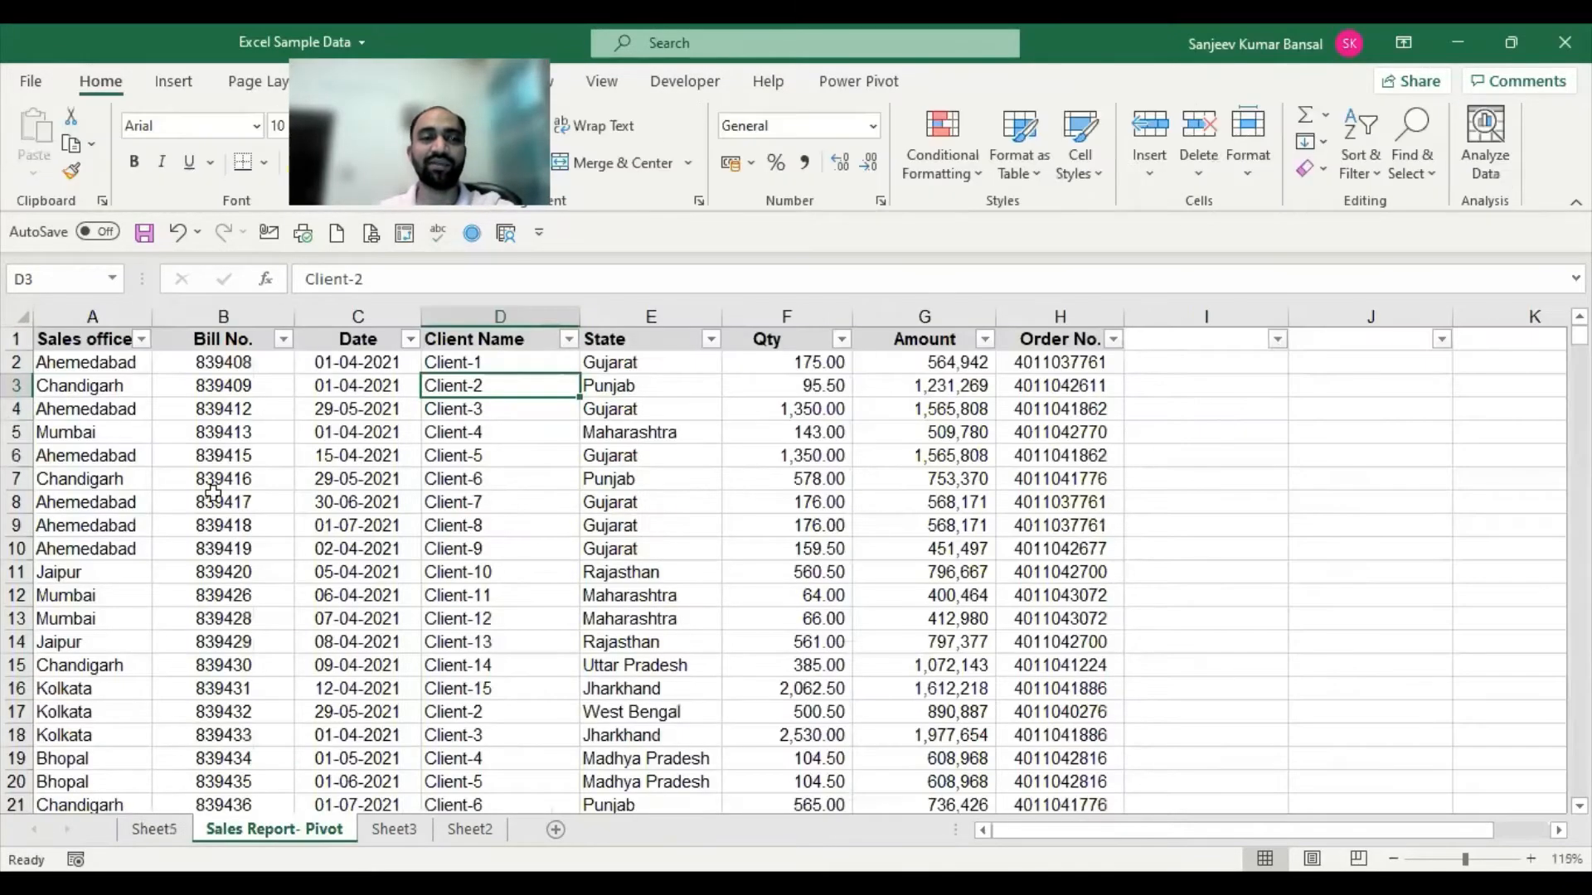
{"action": "left_click_drag", "start_coordinate": [193, 346], "coordinate": [1031, 343]}
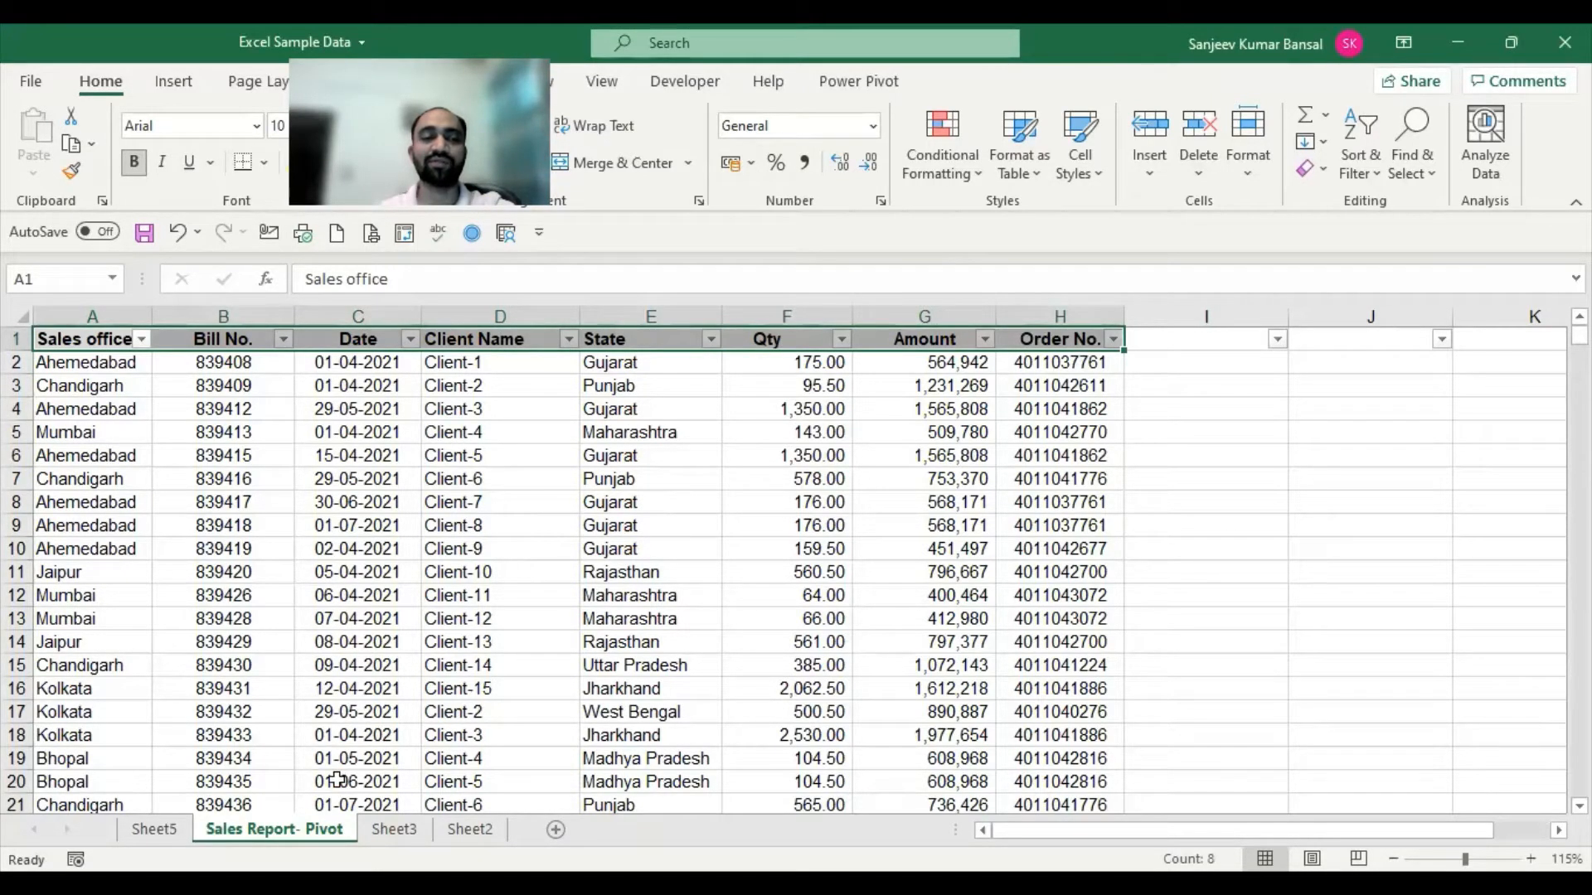
{"action": "left_click", "coordinate": [154, 829]}
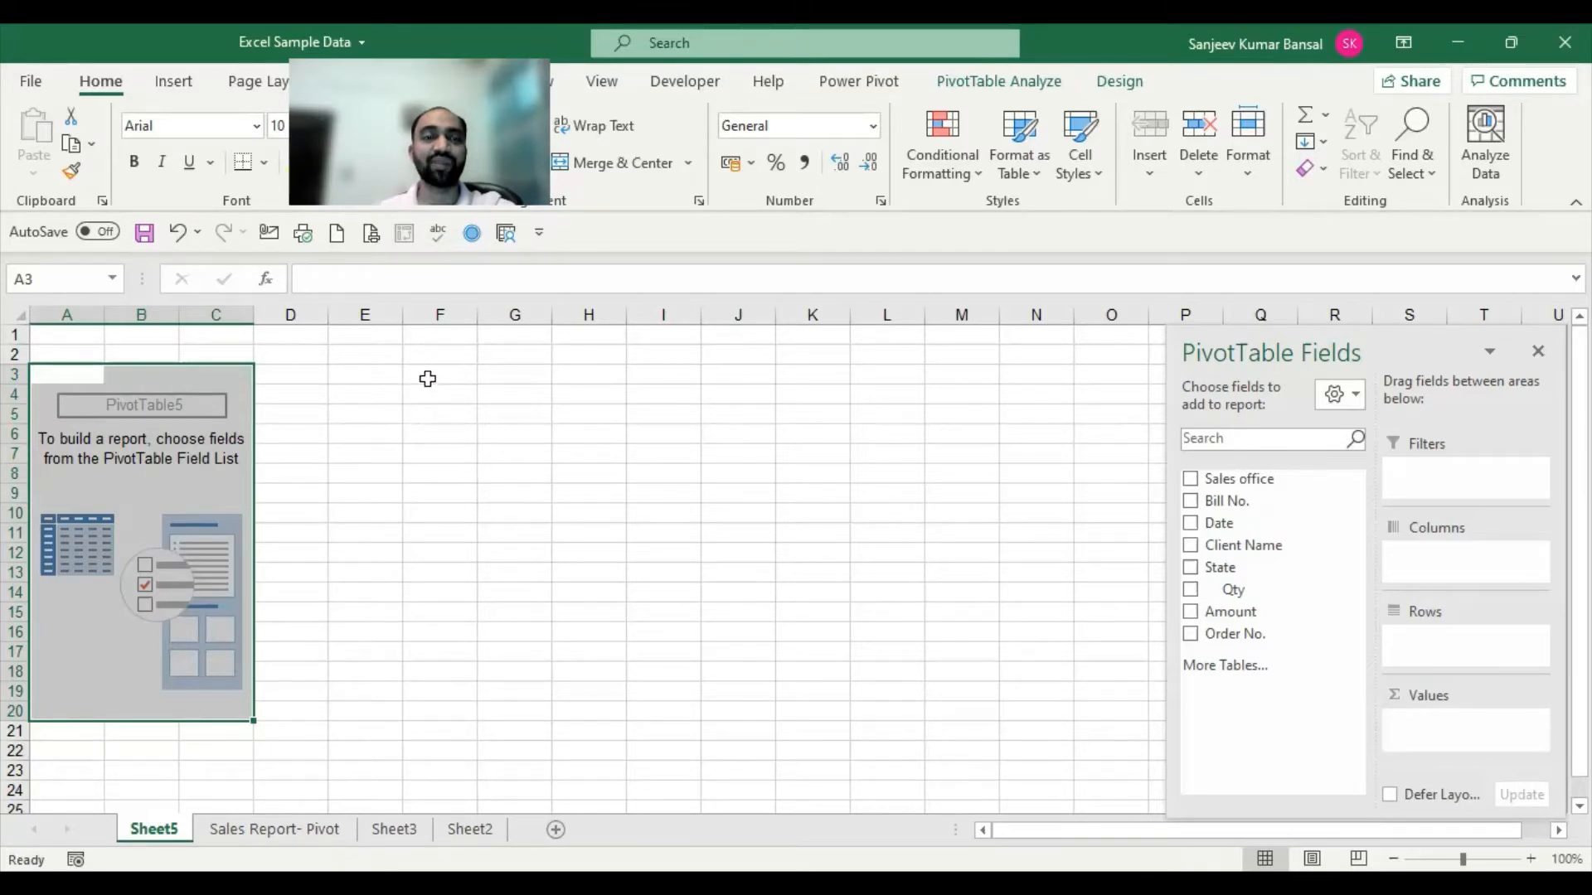
Enter client-1 in cell F3 as the first entry of a sample report layout beside the PivotTable.
{"action": "left_click_drag", "start_coordinate": [423, 374], "coordinate": [421, 643]}
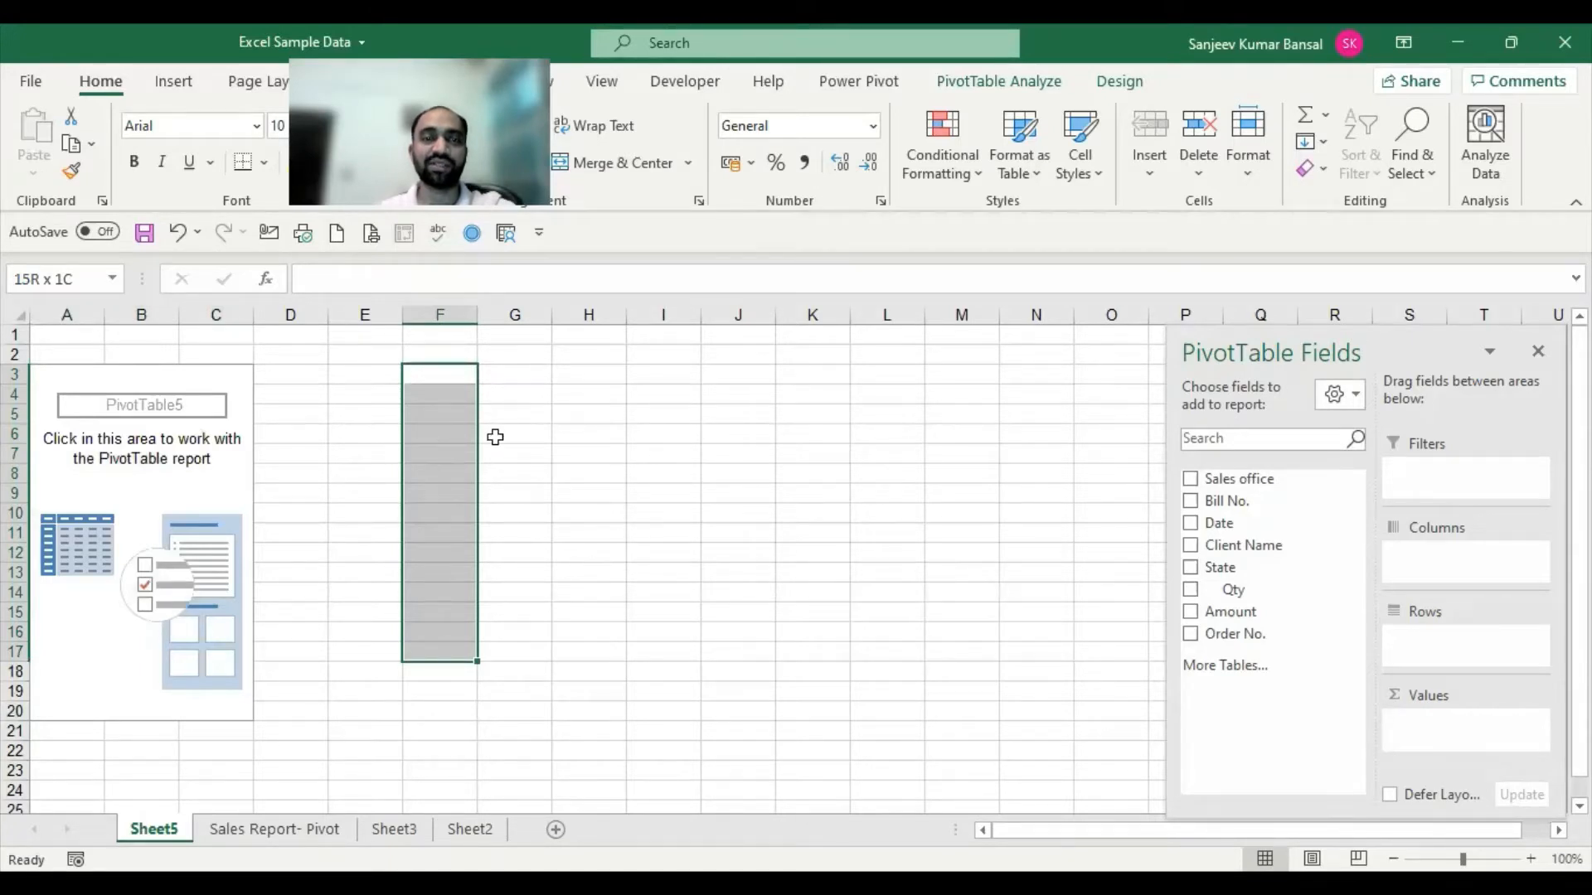
{"action": "left_click_drag", "start_coordinate": [514, 373], "coordinate": [543, 667]}
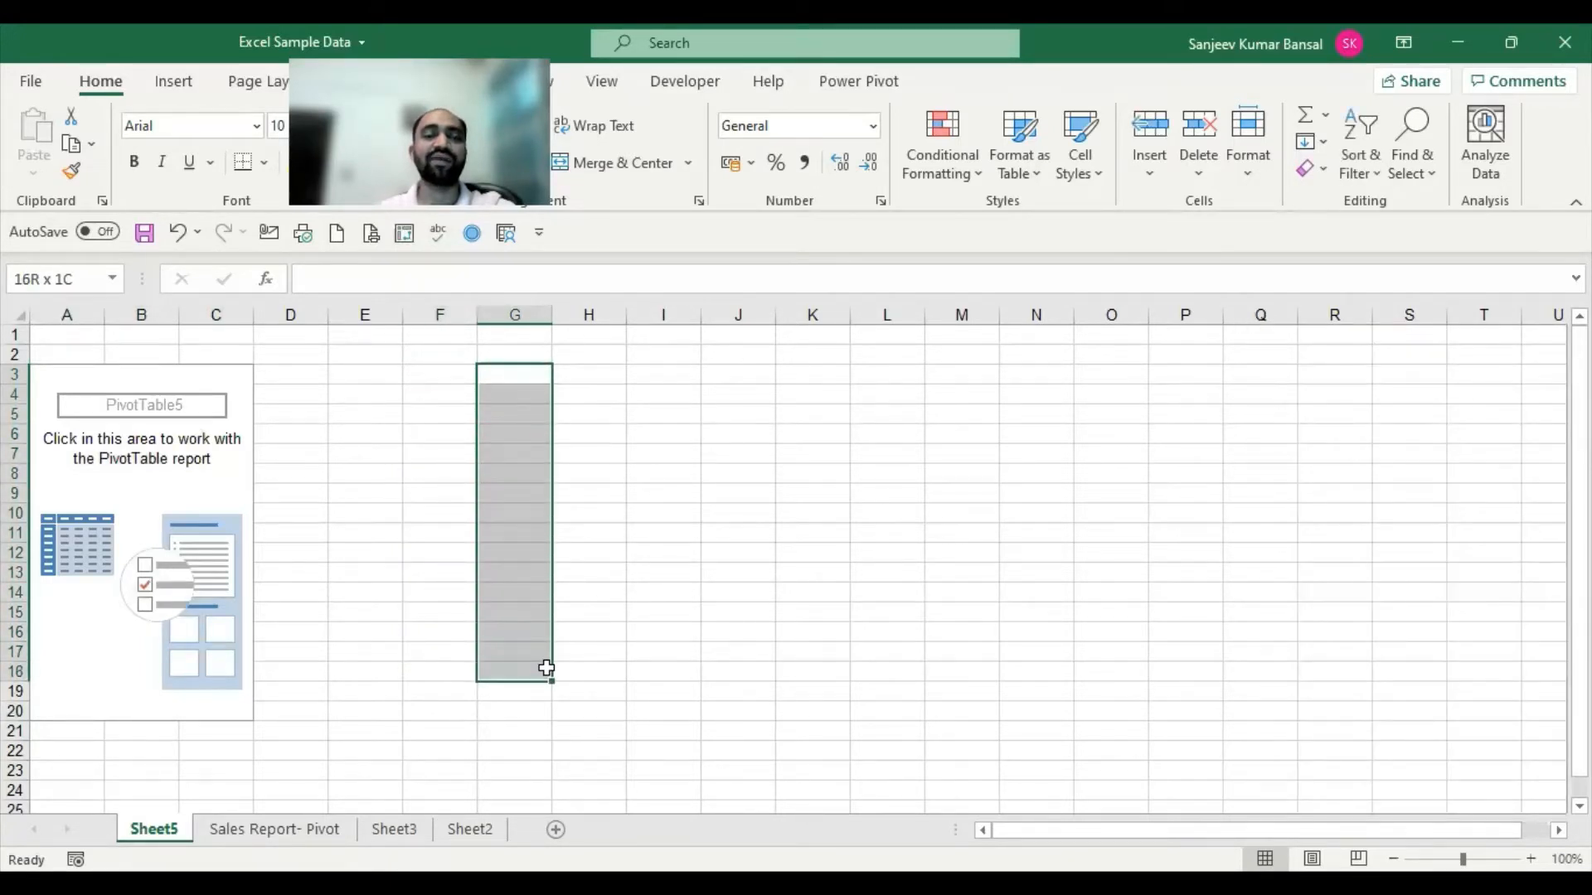
{"action": "left_click", "coordinate": [455, 377]}
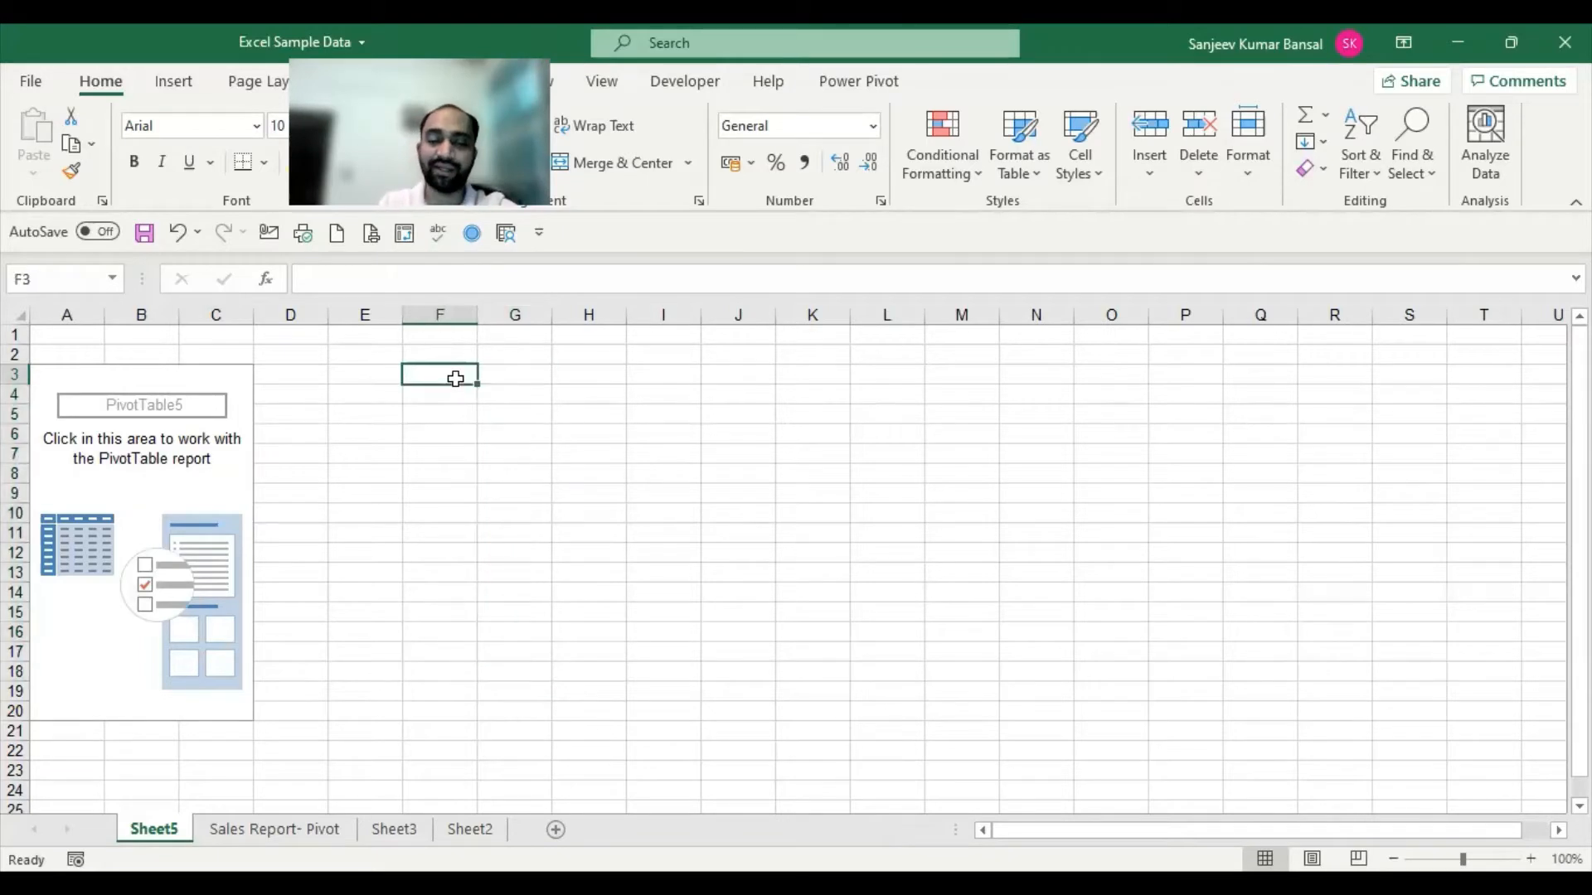
{"action": "type", "text": "clin-1"}
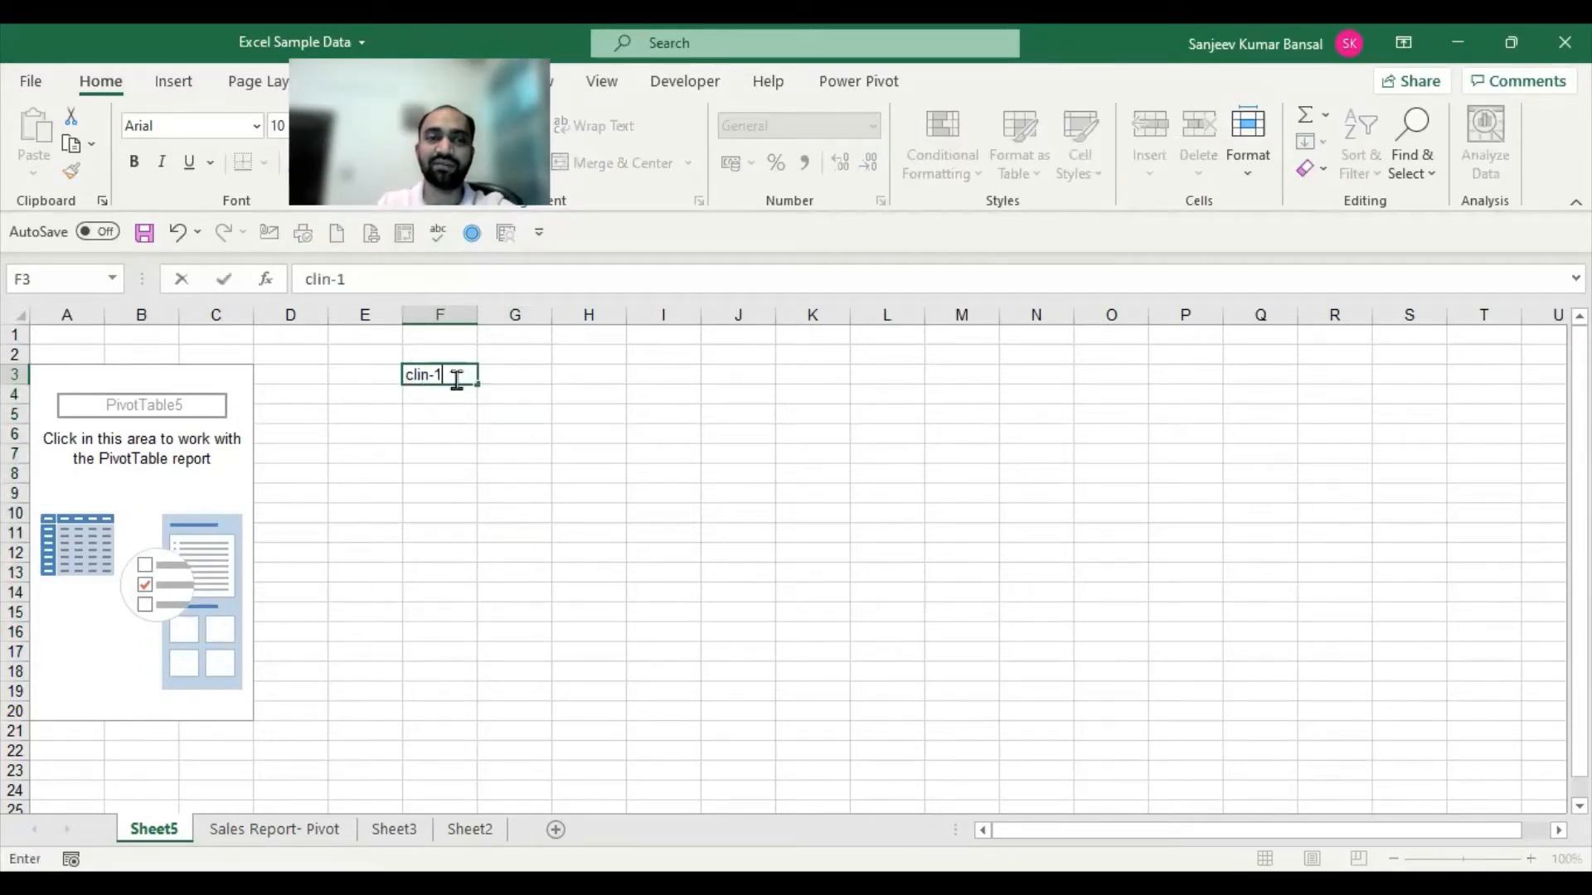
{"action": "key", "text": "Return"}
{"action": "key", "text": "Return"}
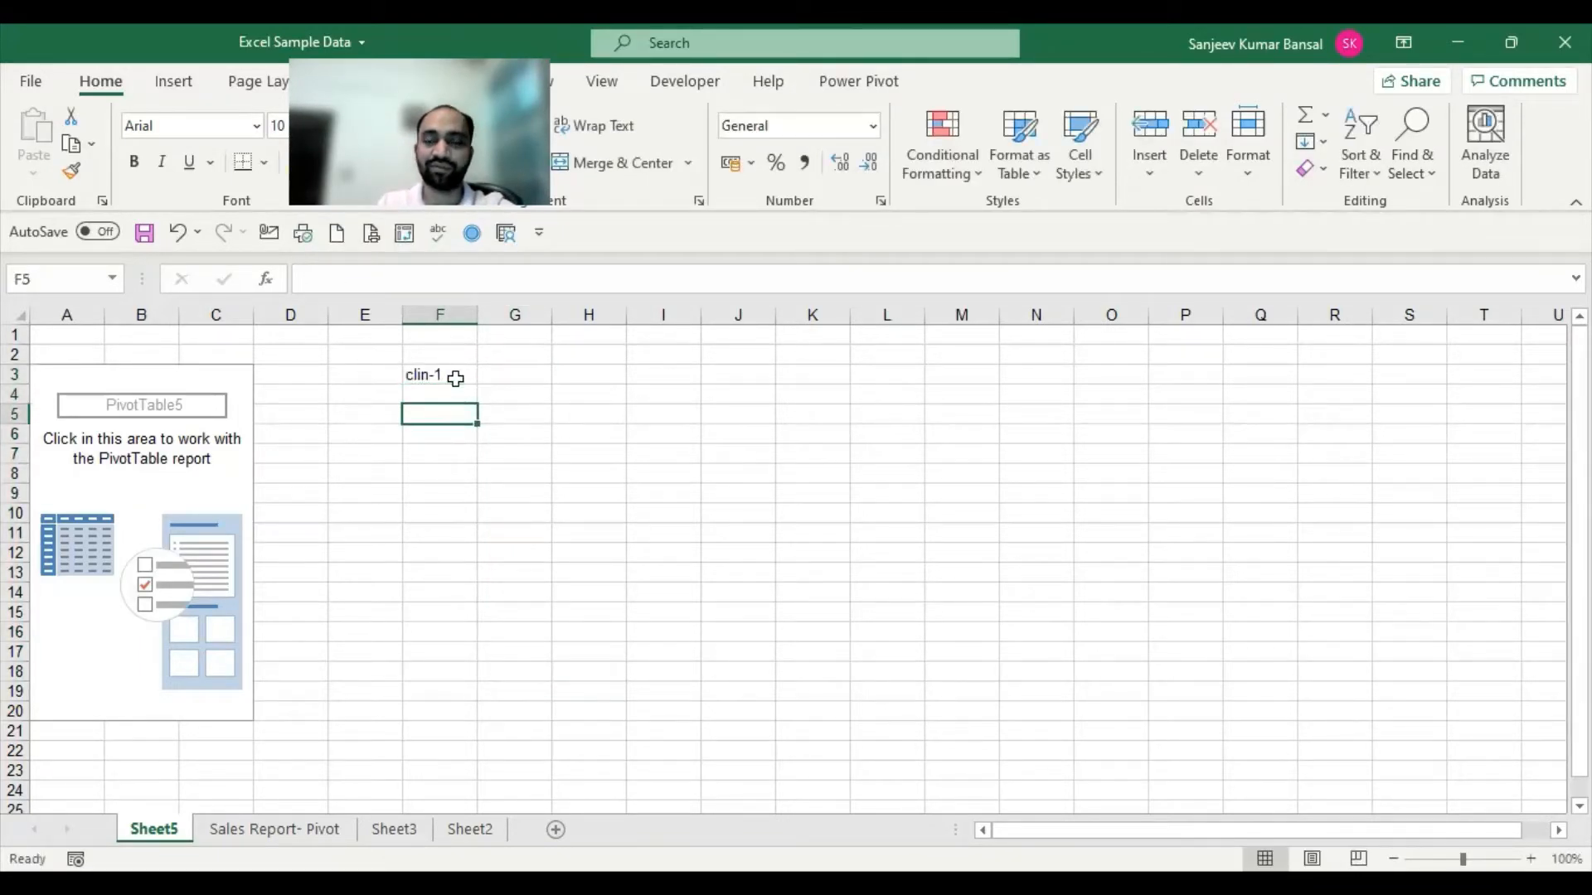
{"action": "key", "text": "Up"}
{"action": "key", "text": "Up"}
{"action": "type", "text": "cli"}
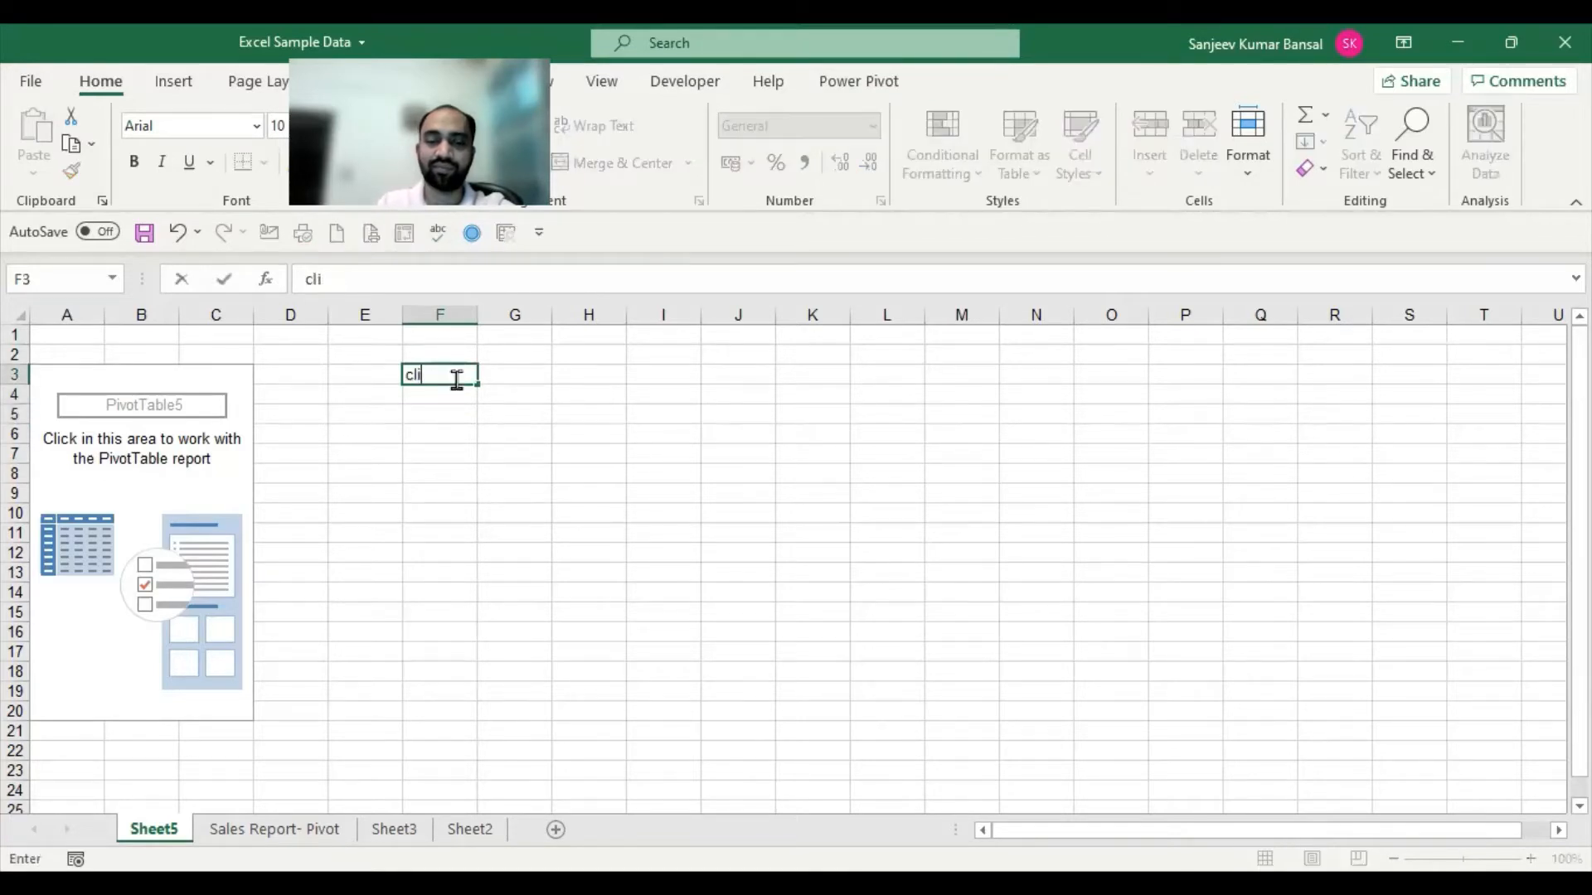
{"action": "type", "text": "ent-1"}
{"action": "key", "text": "Return"}
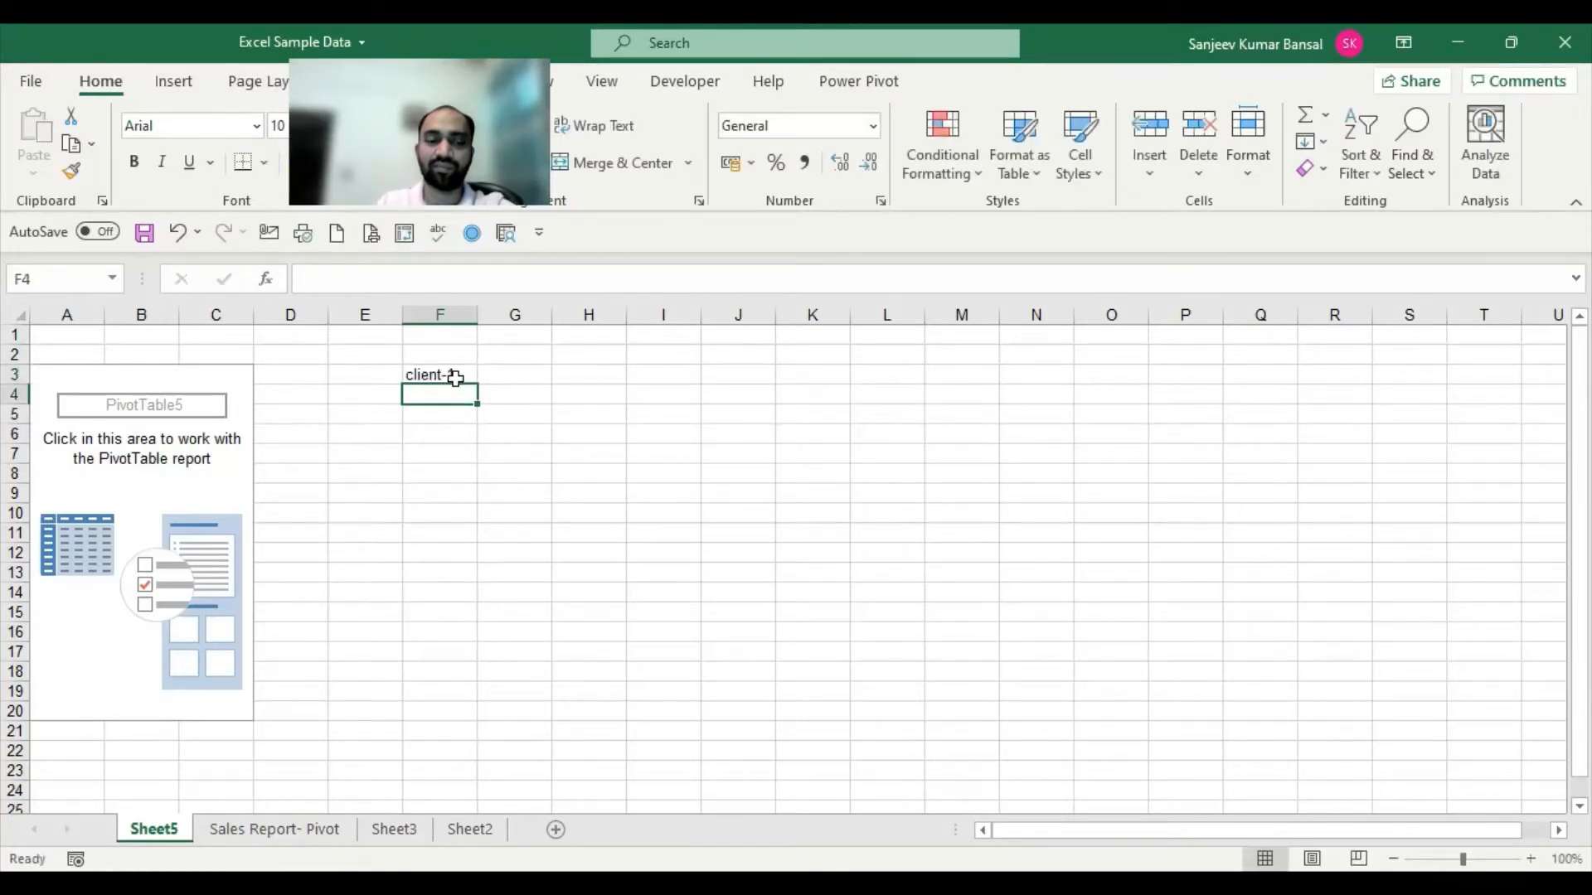
Fill cells F4 to F8 below client-1 with the numbers 2, 3, 4, 5 and 6.
{"action": "type", "text": "2"}
{"action": "key", "text": "Return"}
{"action": "type", "text": "3"}
{"action": "key", "text": "Return"}
{"action": "type", "text": "4"}
{"action": "key", "text": "Return"}
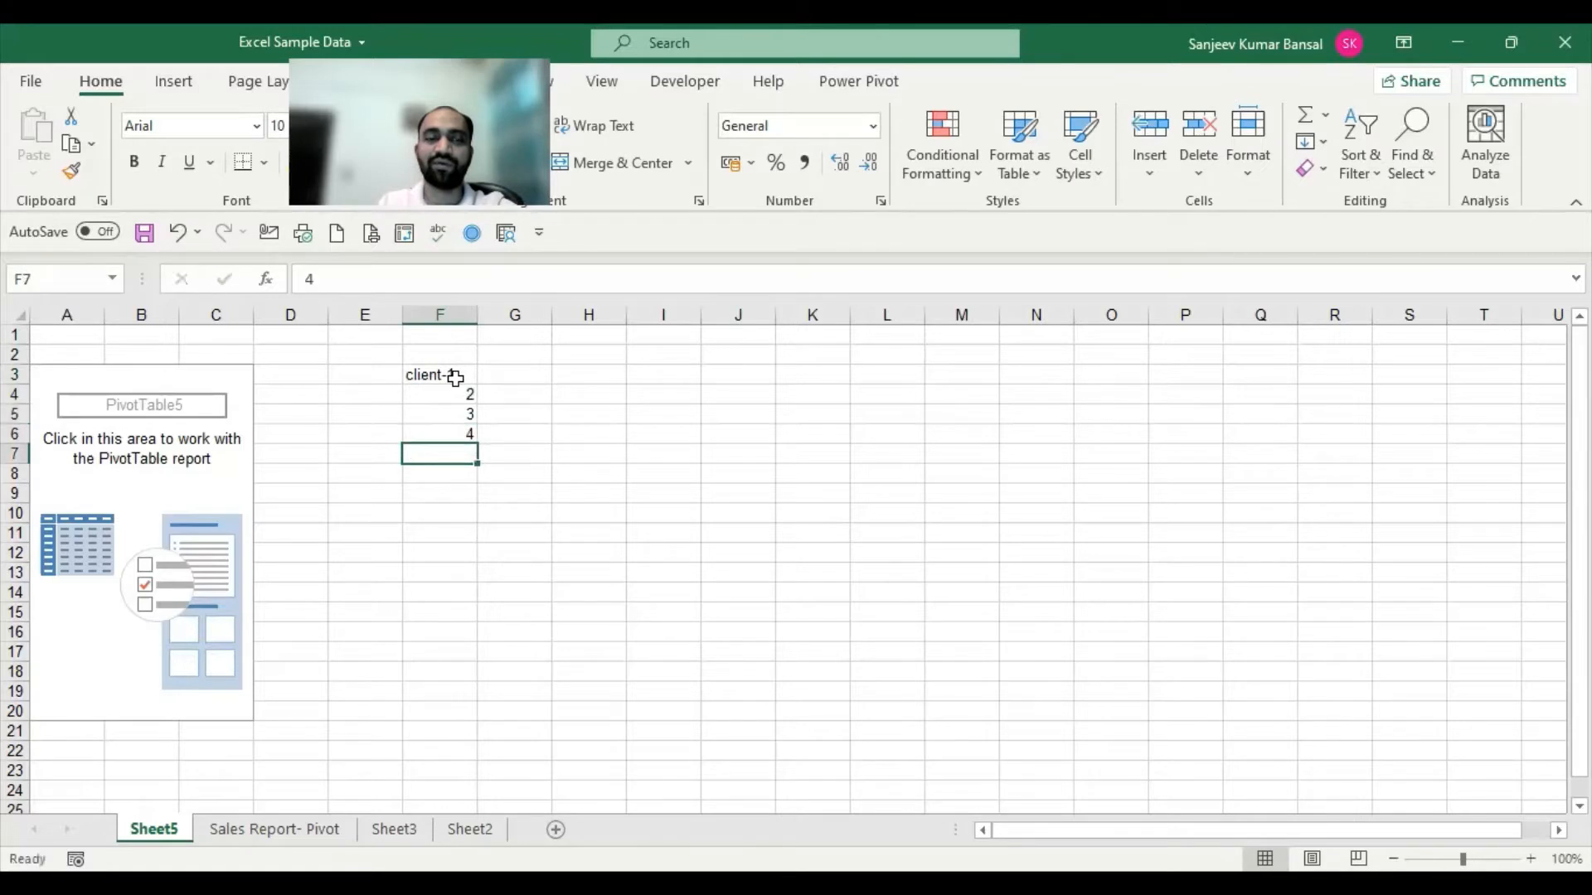
{"action": "type", "text": "5"}
{"action": "key", "text": "Return"}
{"action": "type", "text": "6"}
{"action": "key", "text": "Return"}
{"action": "key", "text": "Up"}
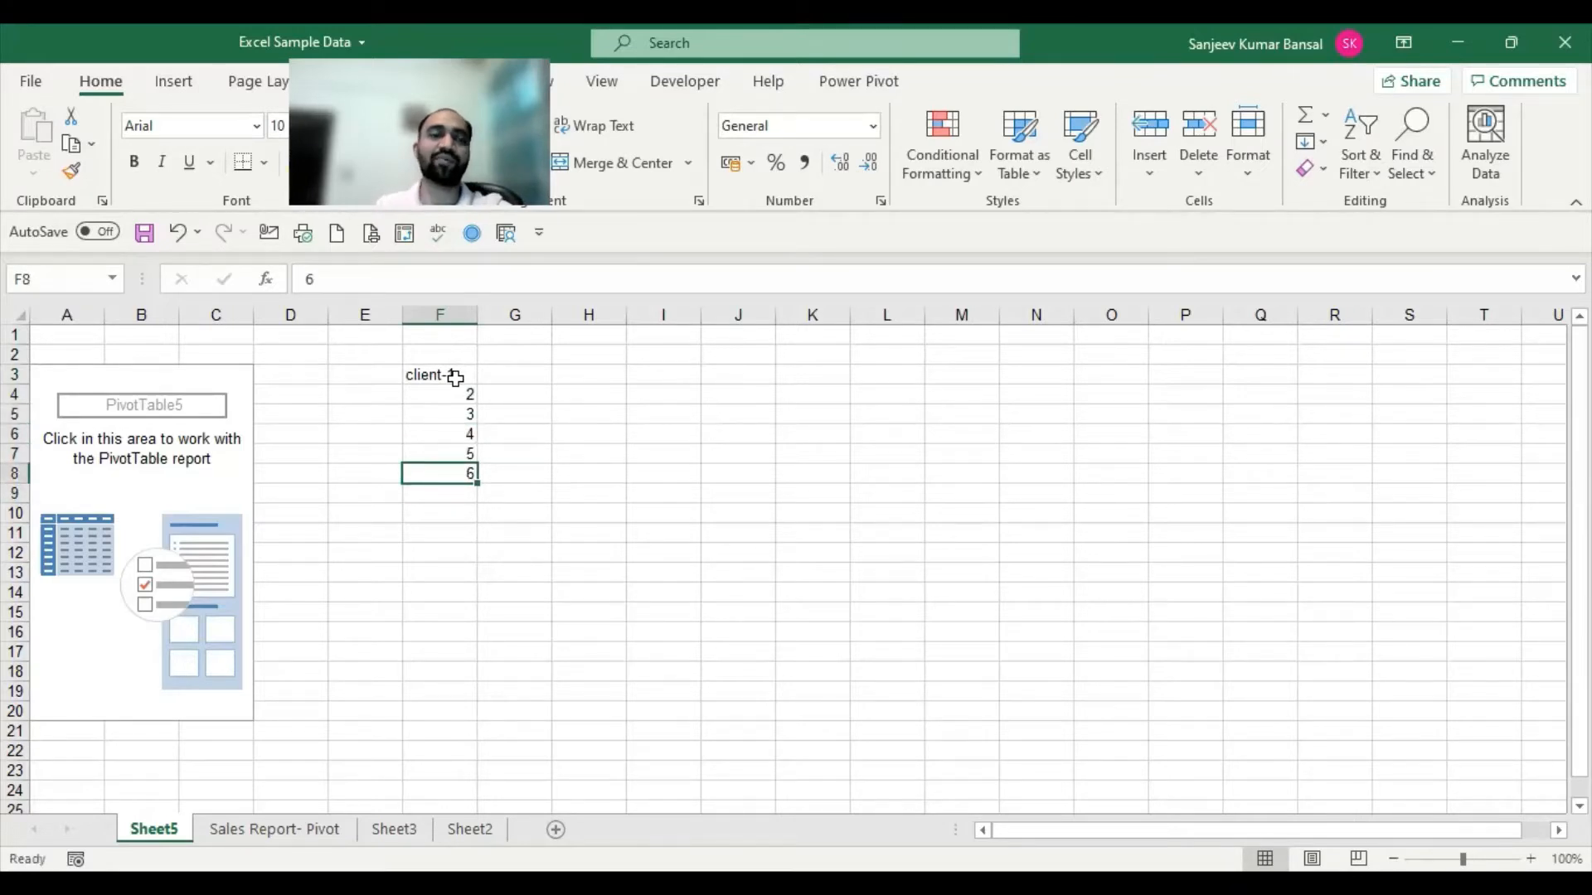
Enter value-1, value-2 and value-3 in cells G3 to G5 next to the sample client entries.
{"action": "left_click_drag", "start_coordinate": [456, 378], "coordinate": [426, 473]}
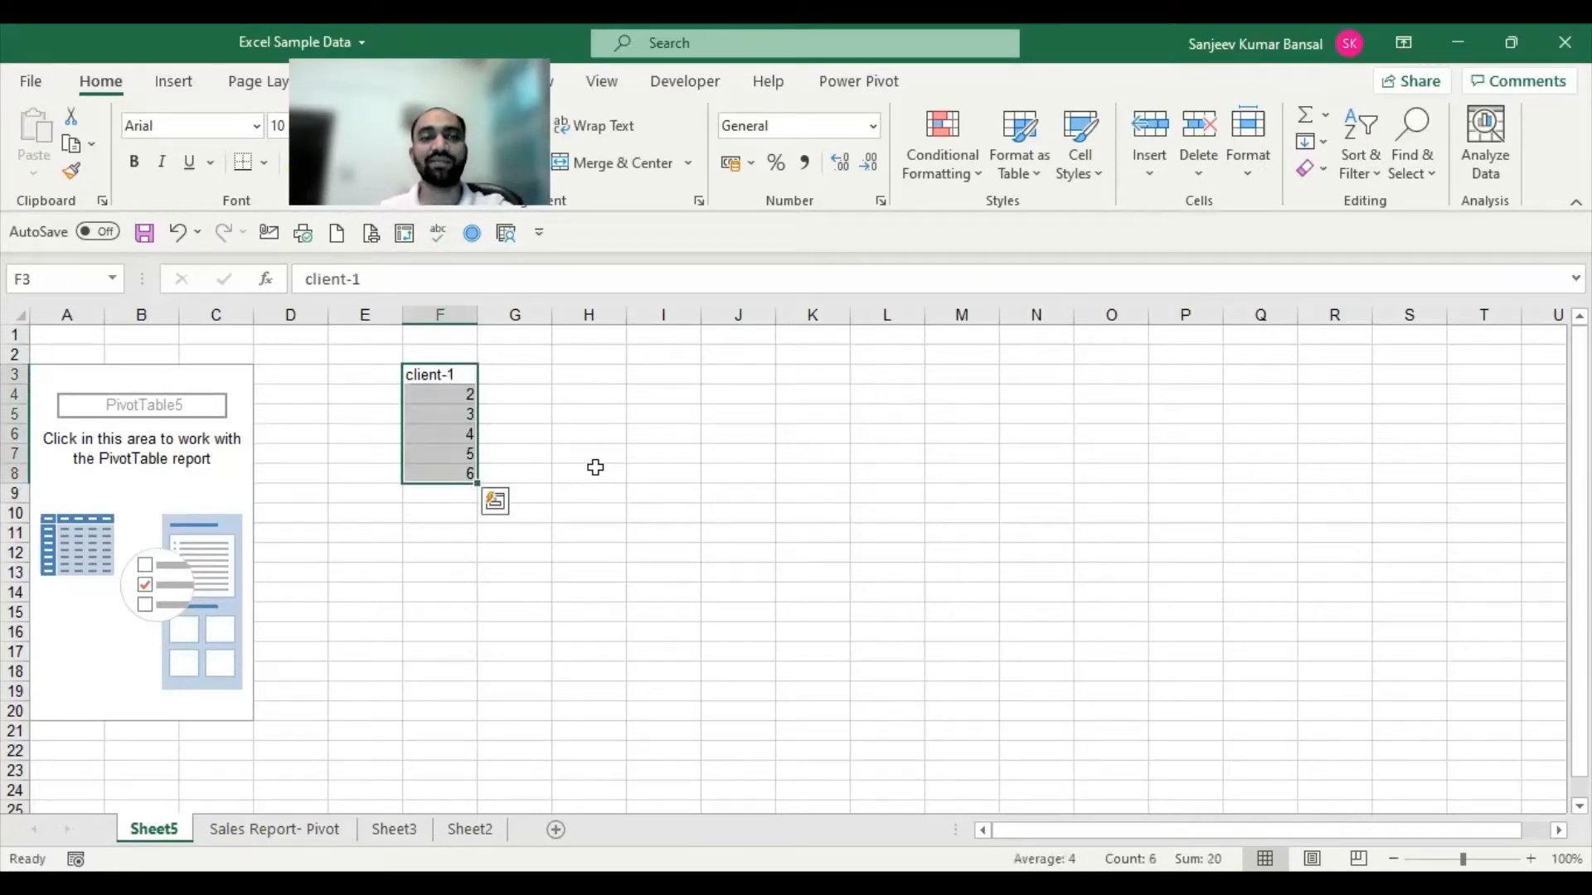
{"action": "left_click", "coordinate": [519, 376]}
{"action": "type", "text": "value-1"}
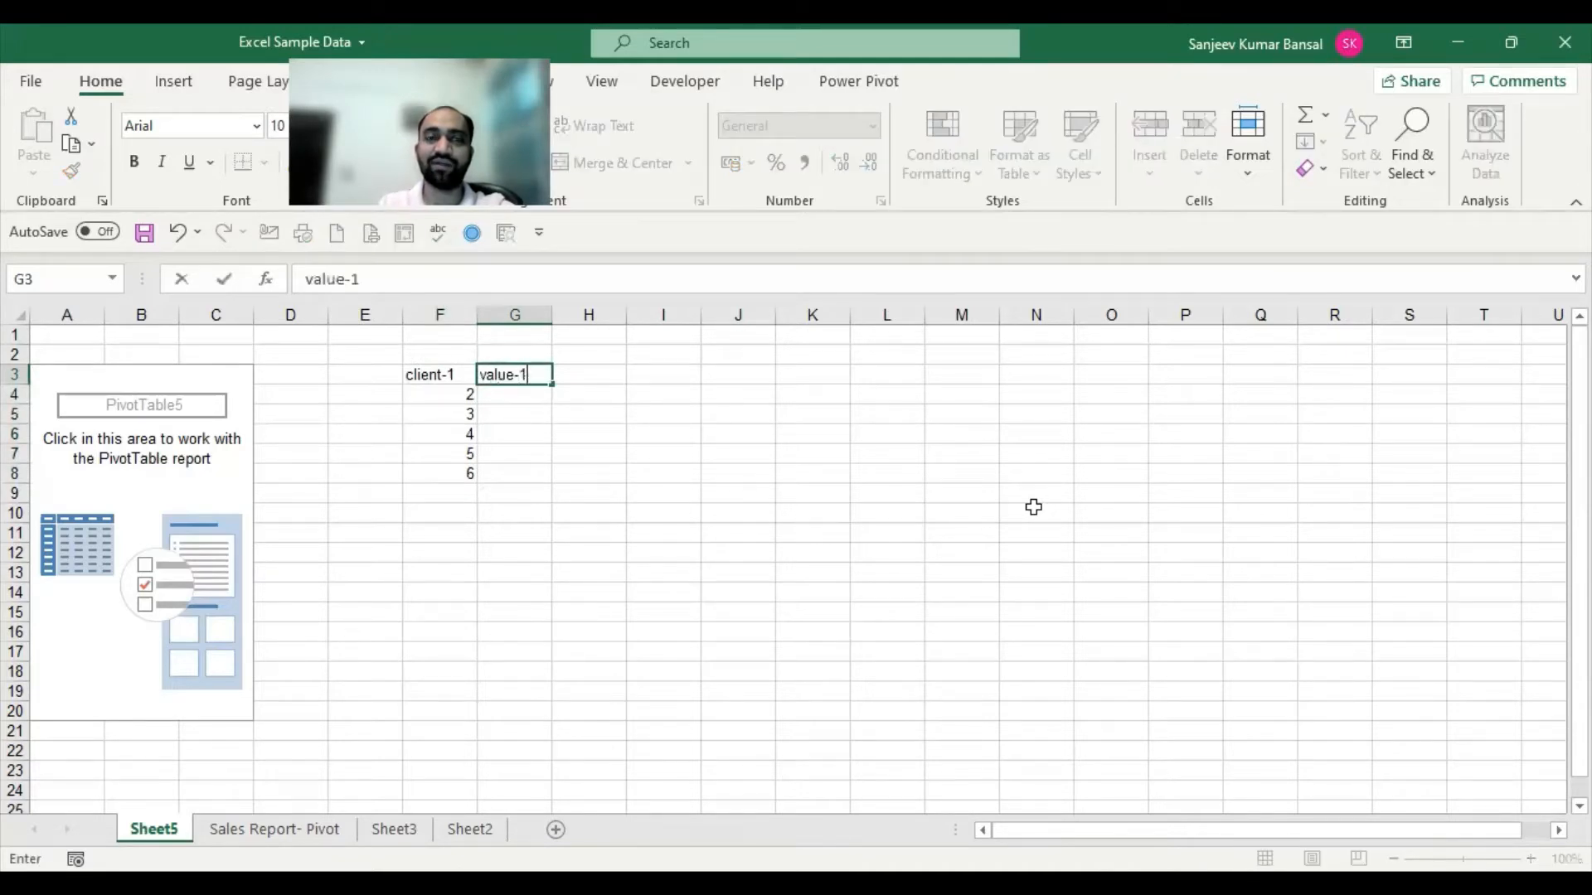
{"action": "key", "text": "Return"}
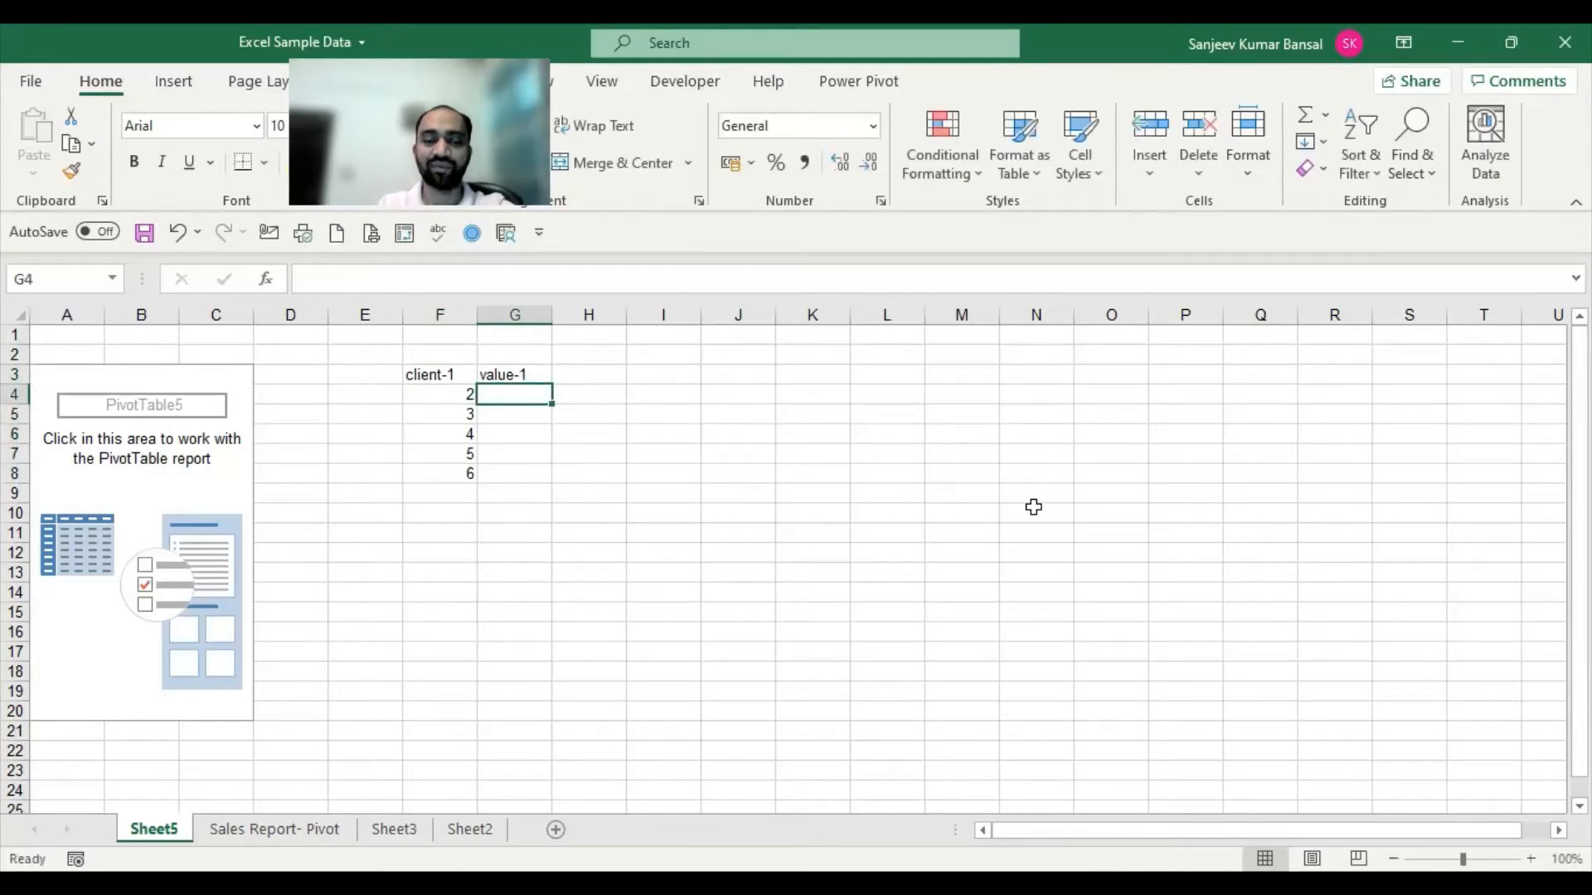
{"action": "type", "text": "value-2"}
{"action": "key", "text": "Return"}
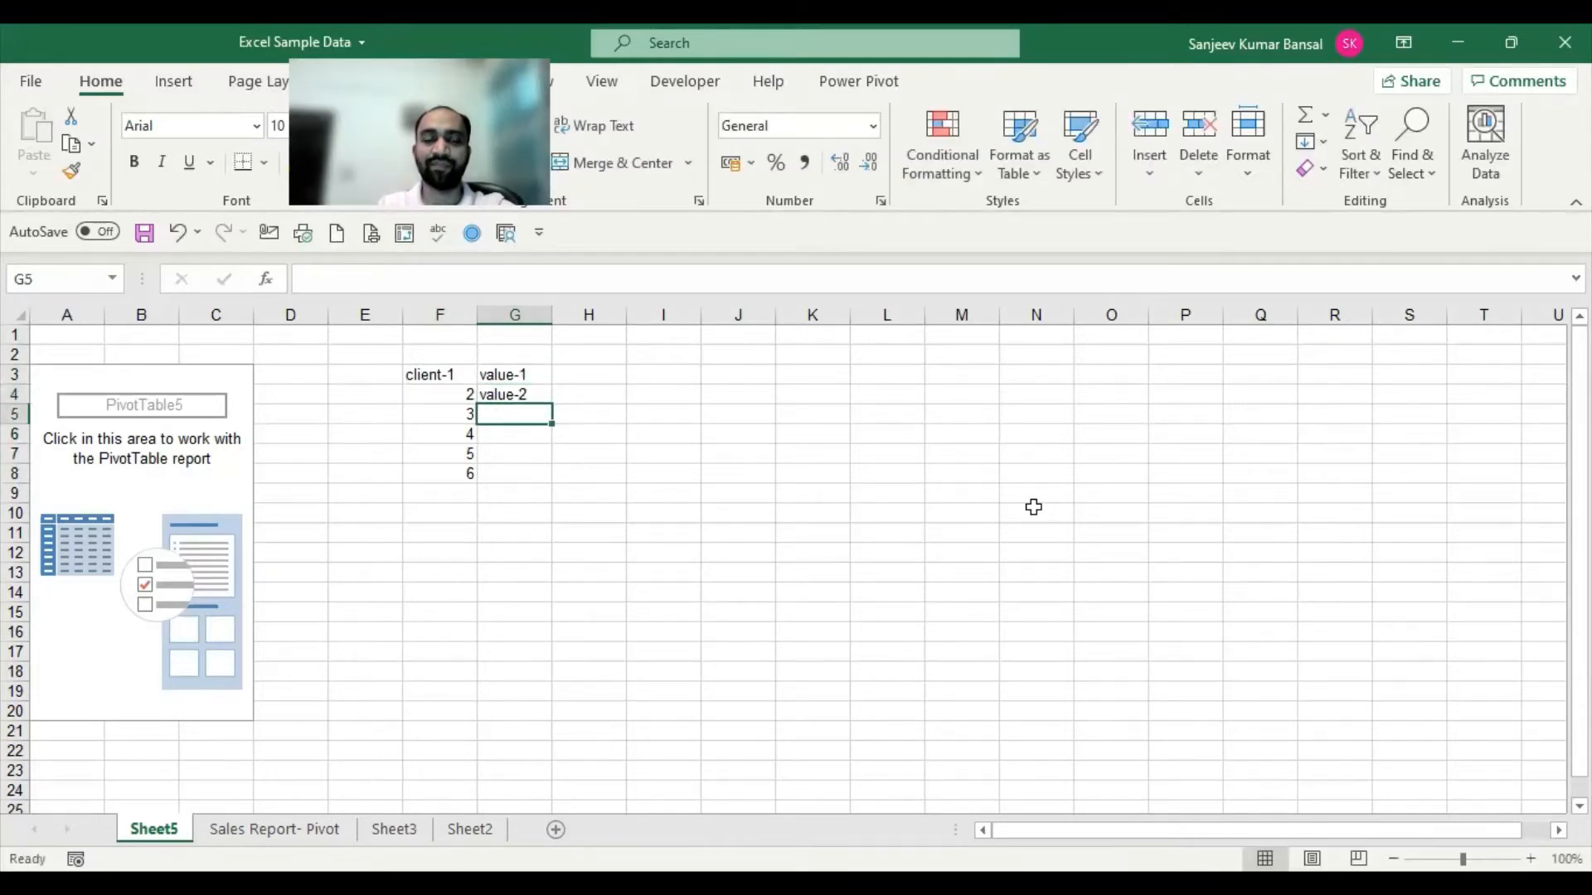
{"action": "type", "text": "value-3"}
{"action": "key", "text": "Return"}
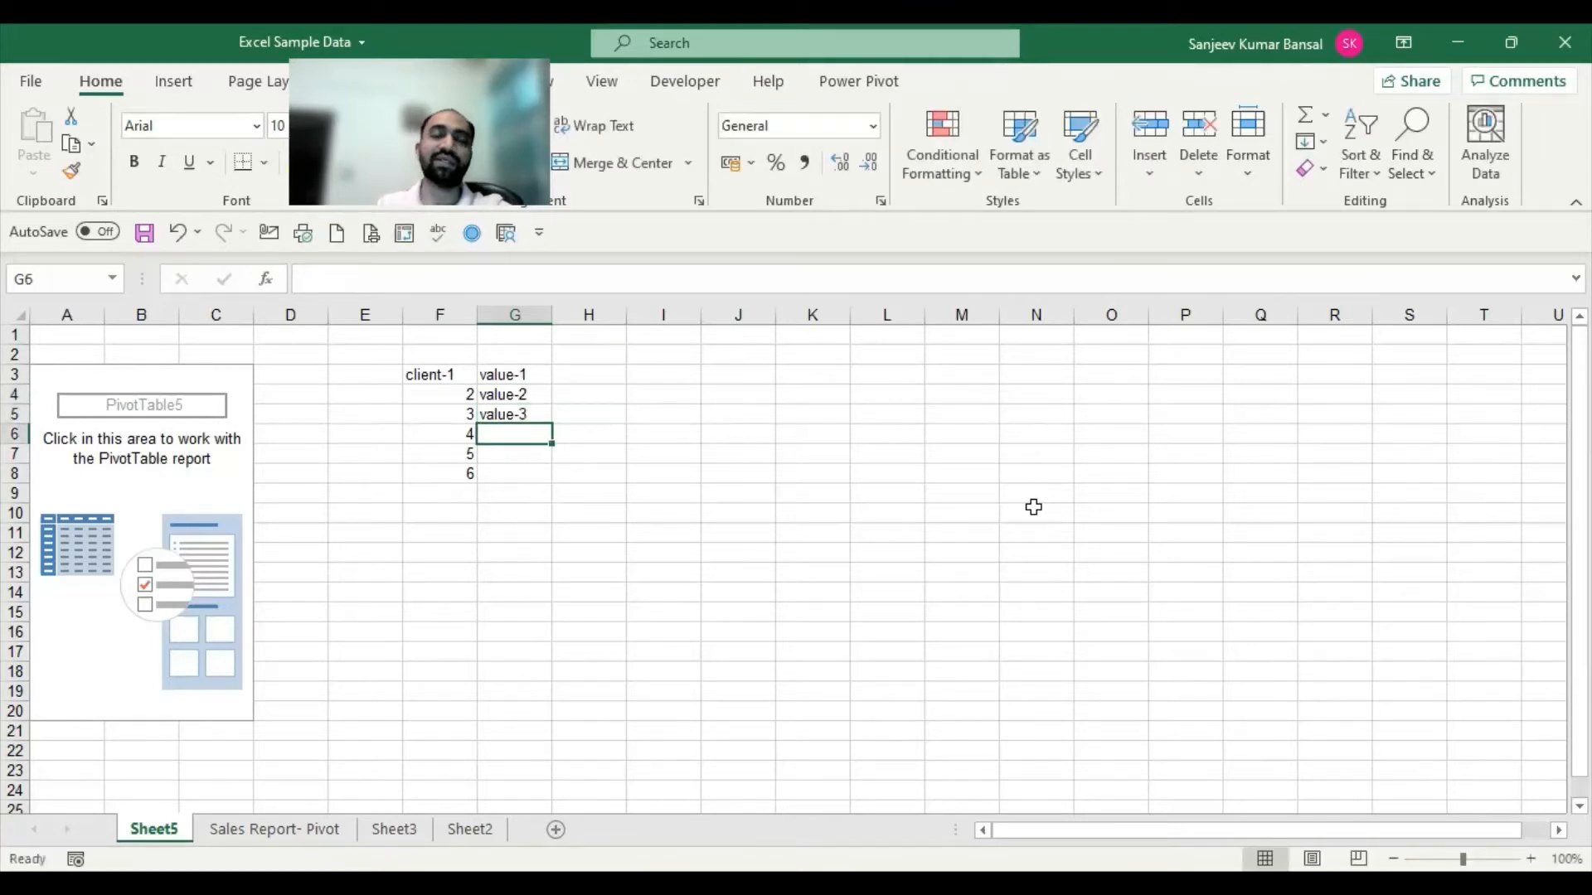
Clear the sample client and value entries from cells F3:G8.
{"action": "left_click_drag", "start_coordinate": [454, 373], "coordinate": [499, 473]}
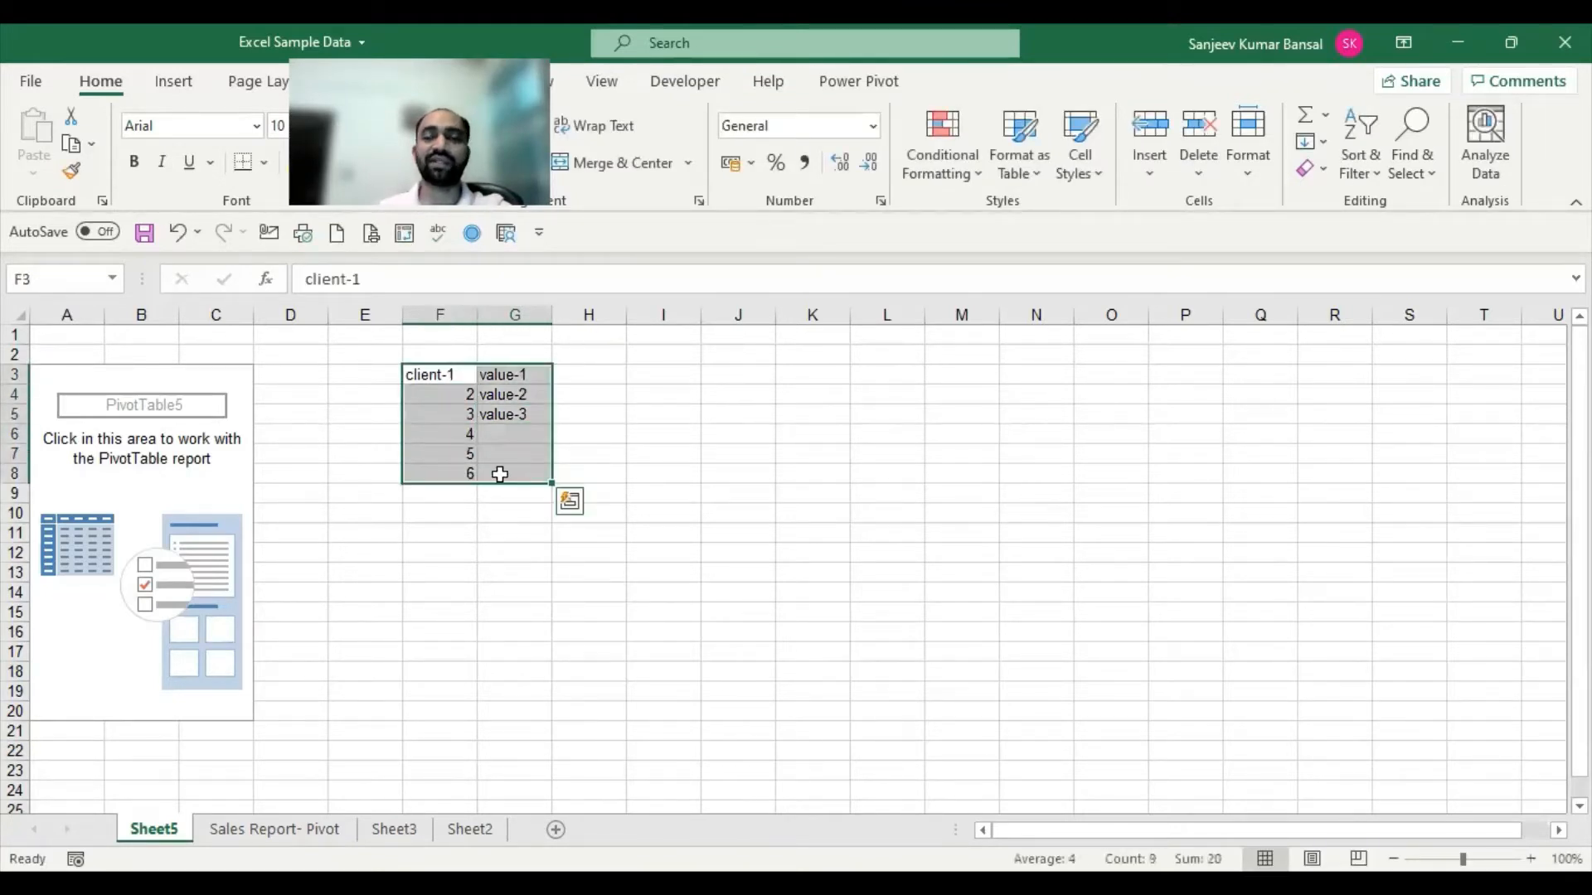
{"action": "key", "text": "Delete"}
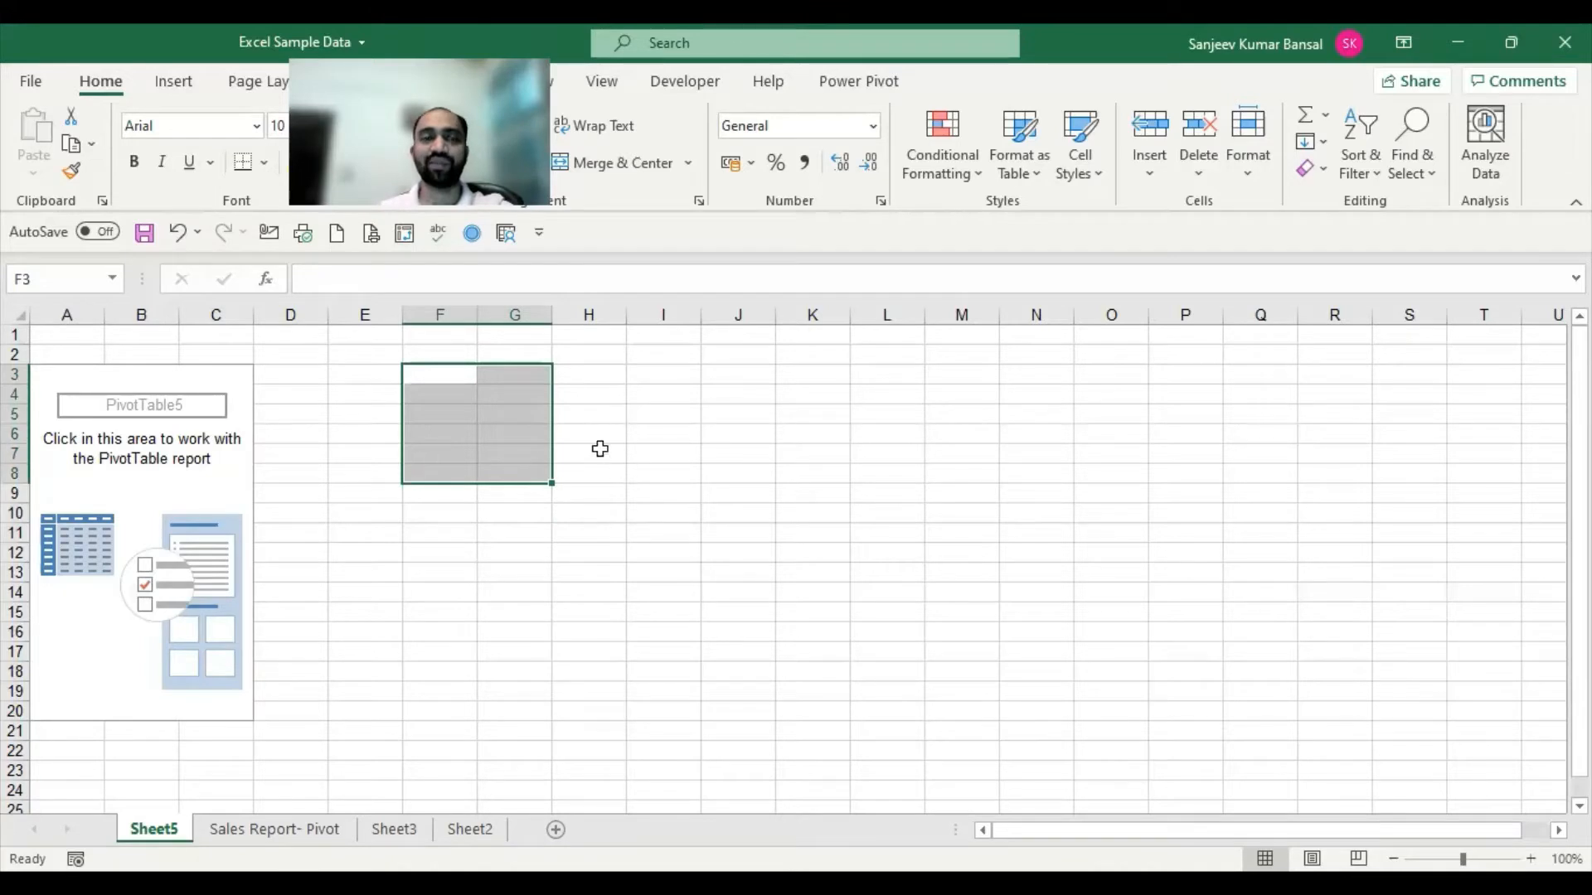
{"action": "left_click", "coordinate": [429, 381]}
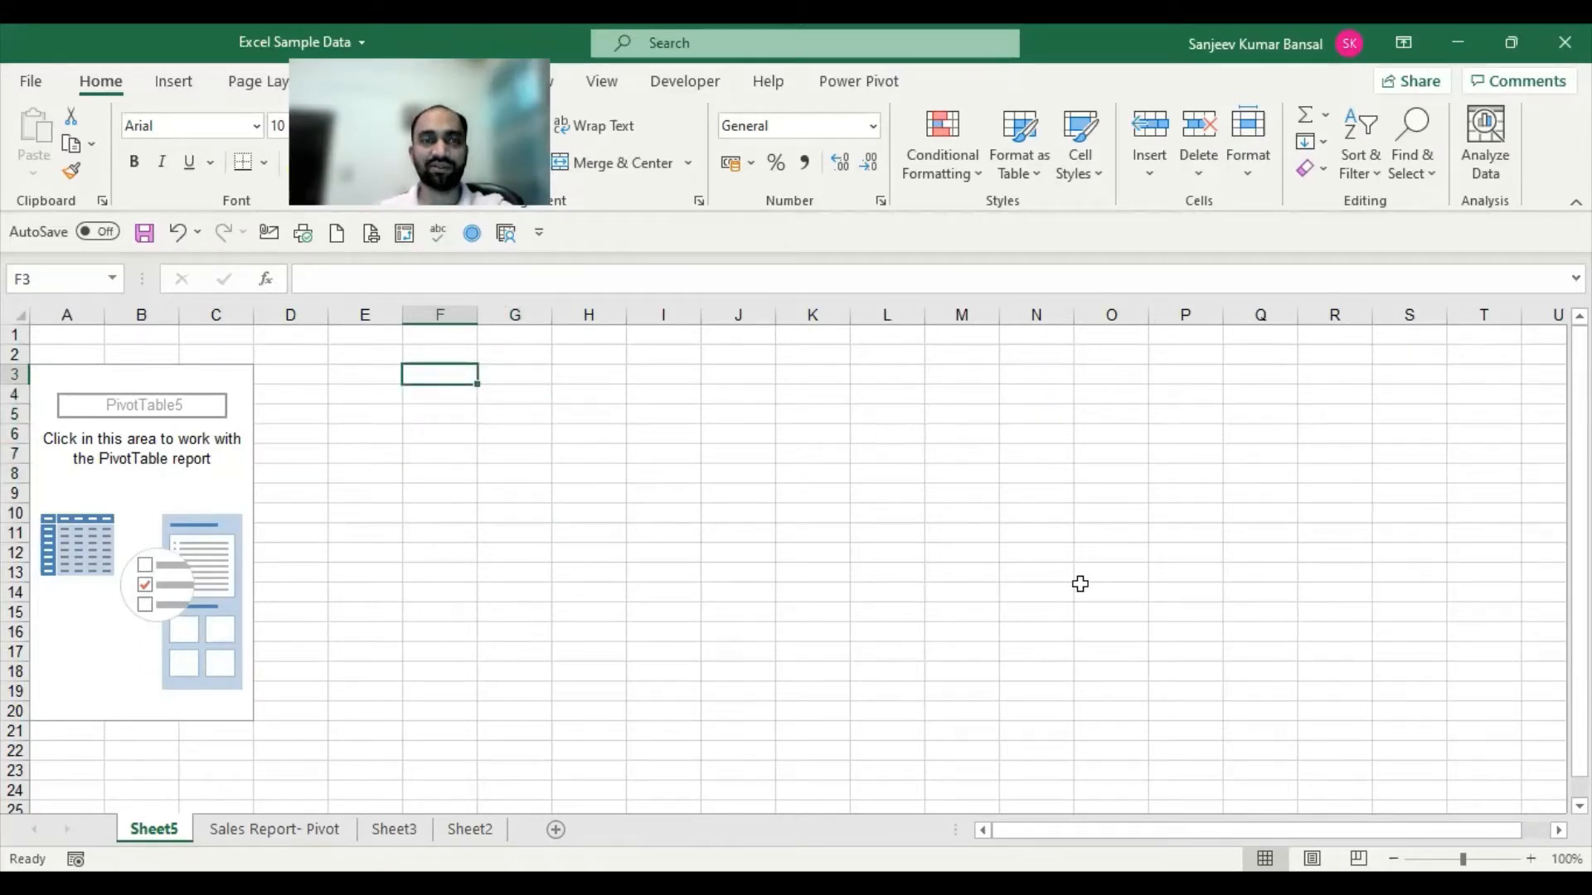
Close the PivotTable field list and select a cell inside the empty PivotTable area.
{"action": "left_click", "coordinate": [187, 412]}
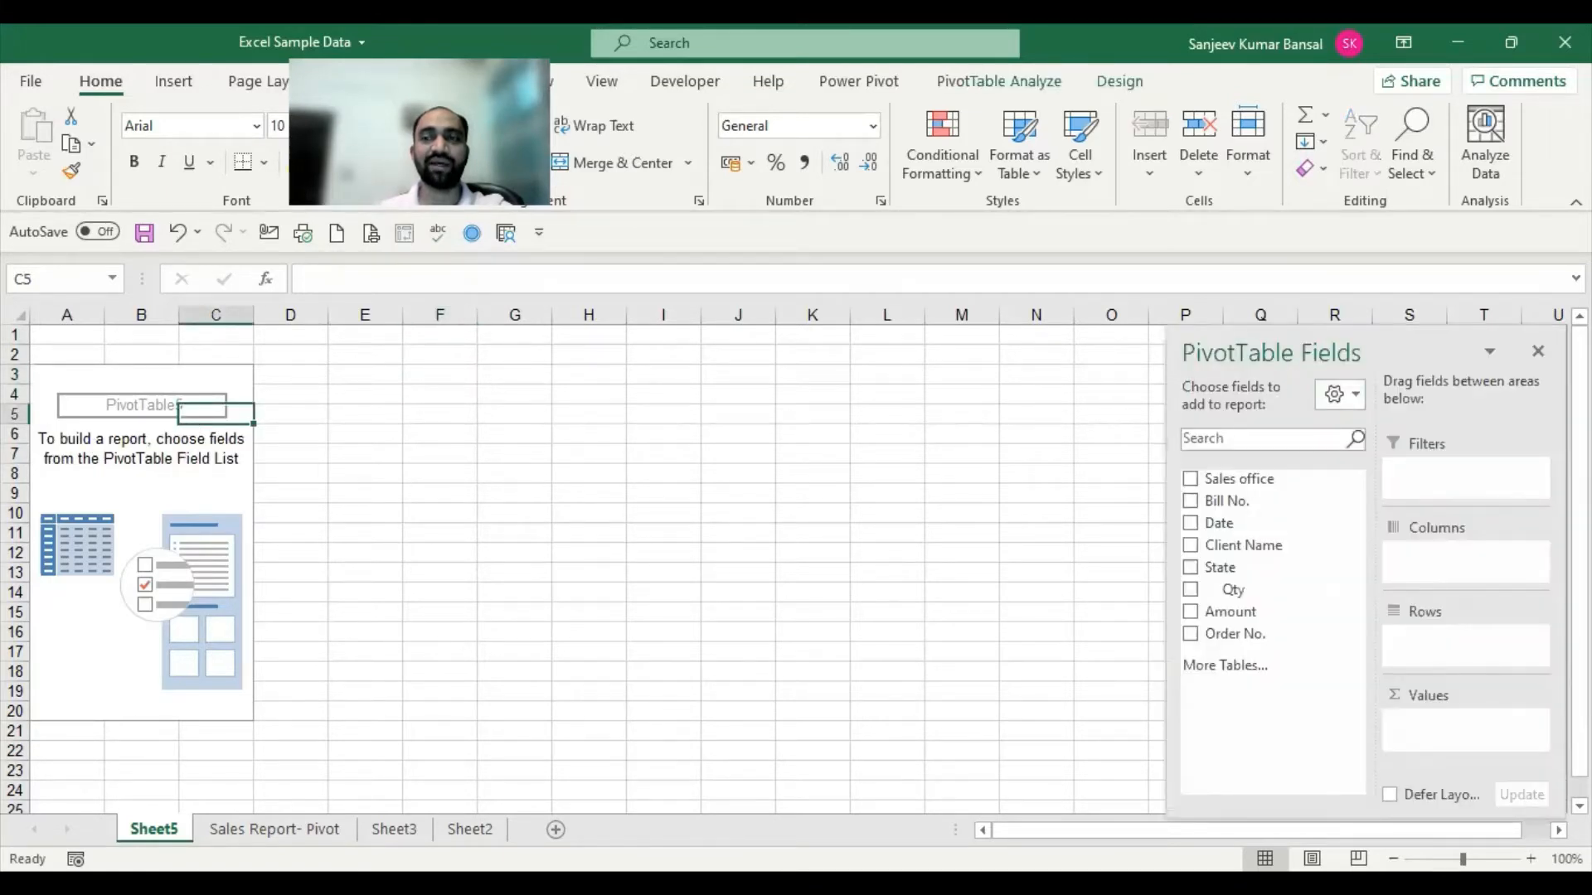
{"action": "left_click", "coordinate": [1538, 352]}
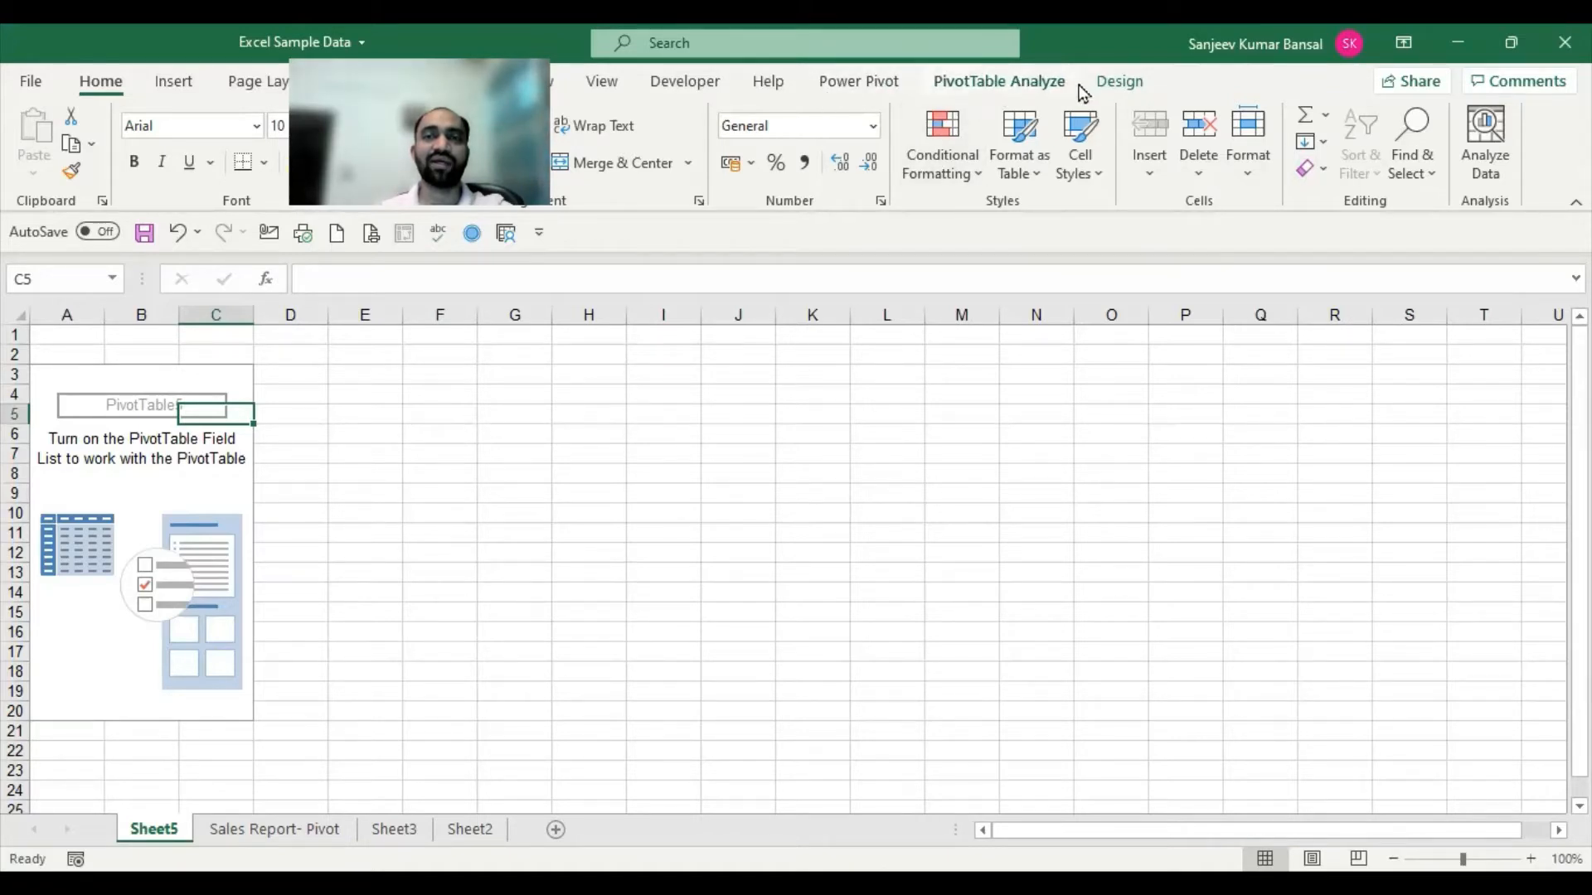
{"action": "left_click", "coordinate": [89, 416]}
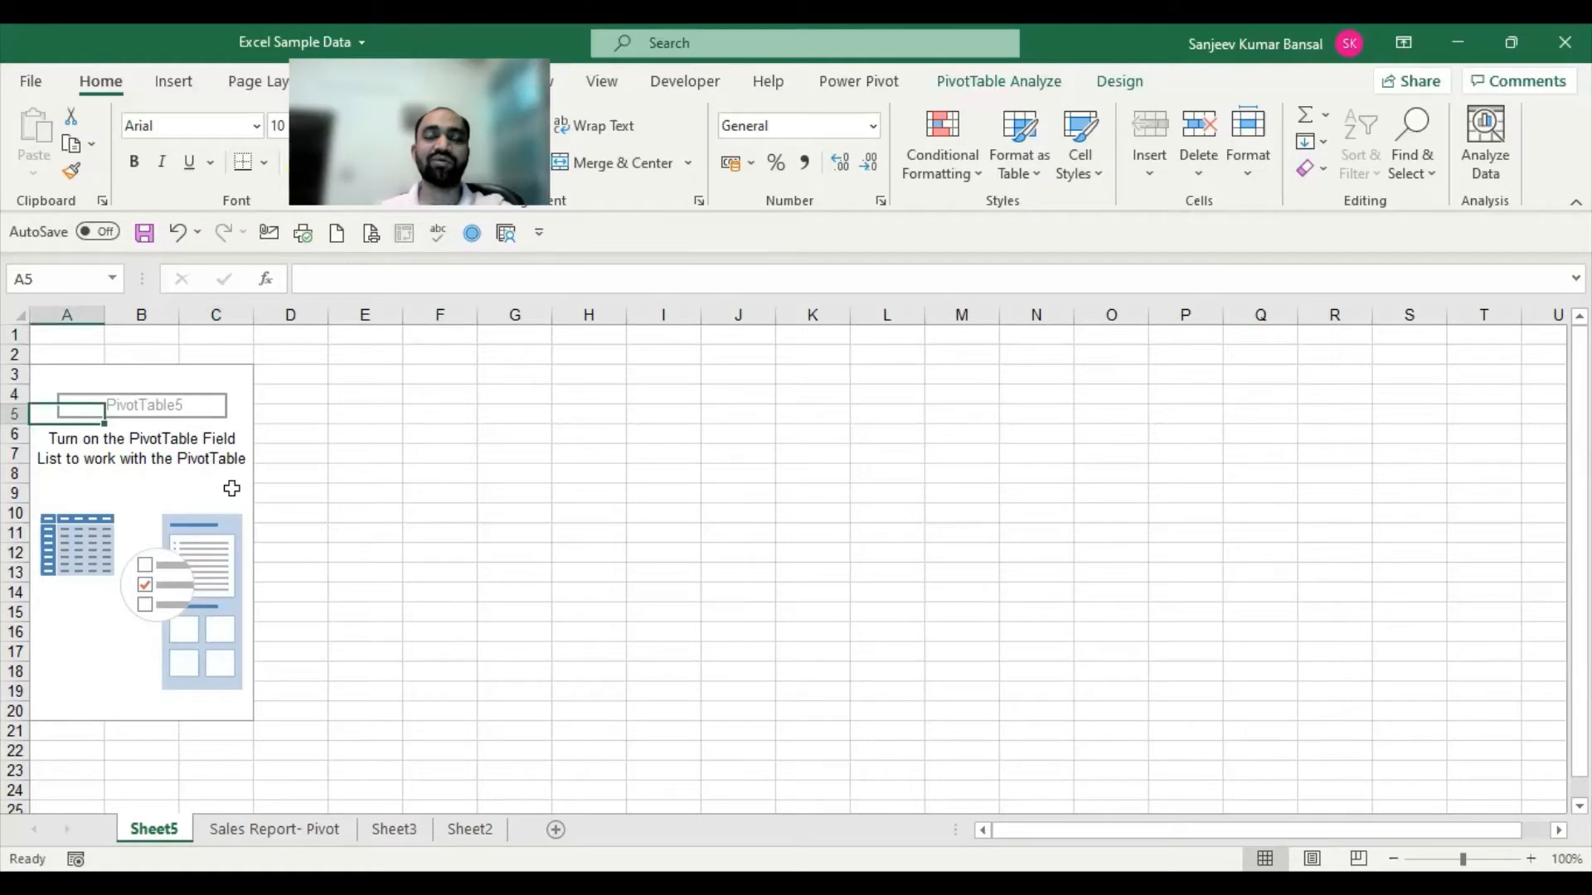
{"action": "left_click", "coordinate": [397, 412]}
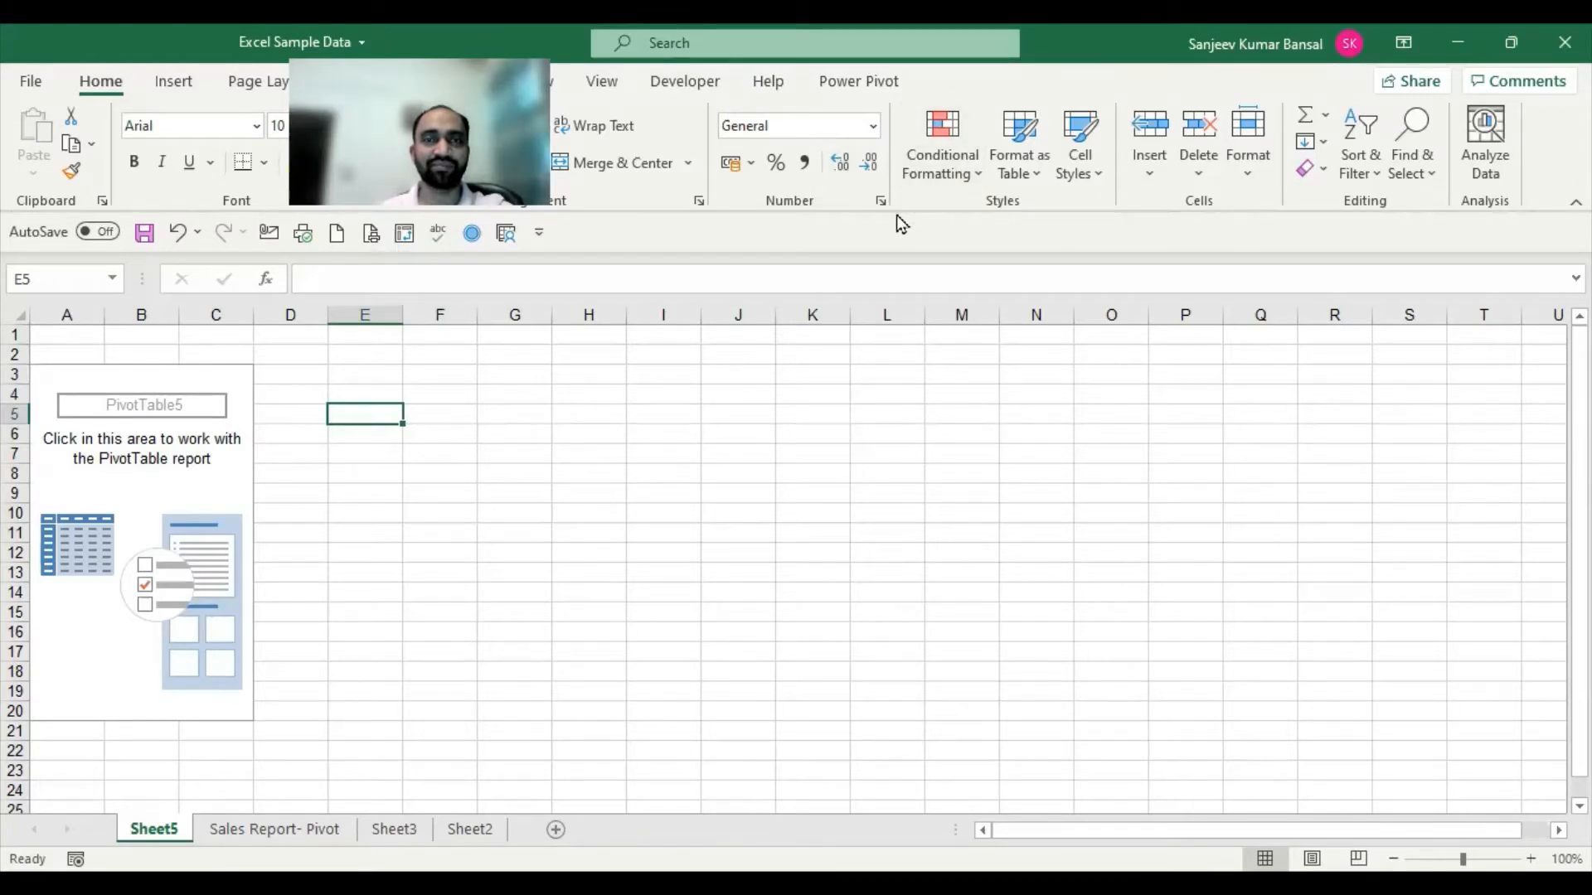
{"action": "left_click", "coordinate": [162, 492]}
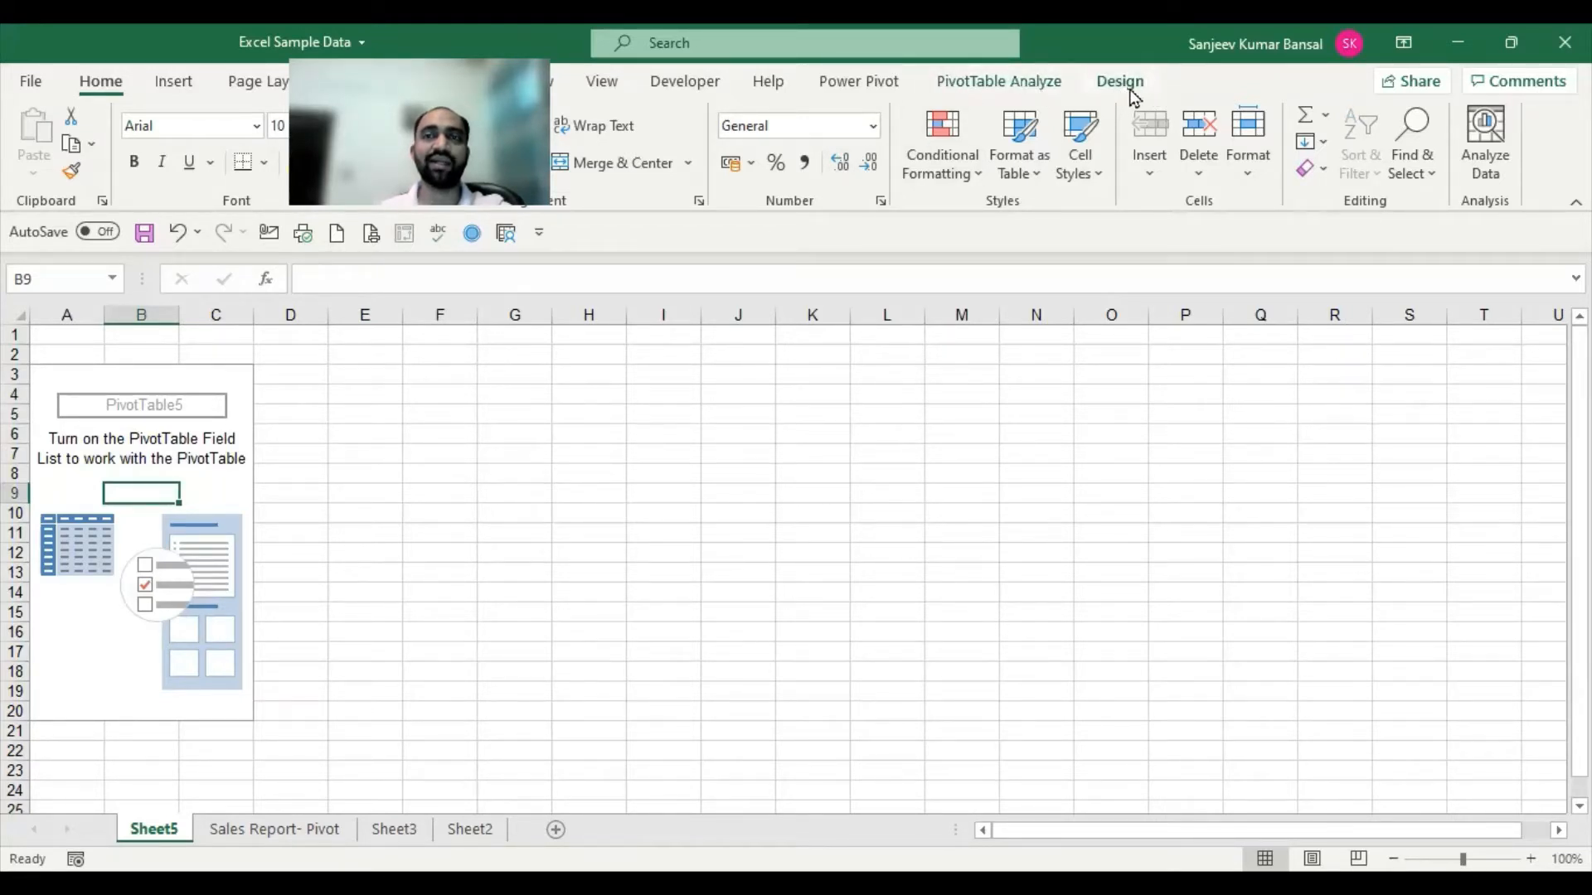
Show the PivotTable field list again and add the Client Name field to the Rows area.
{"action": "left_click", "coordinate": [1000, 81]}
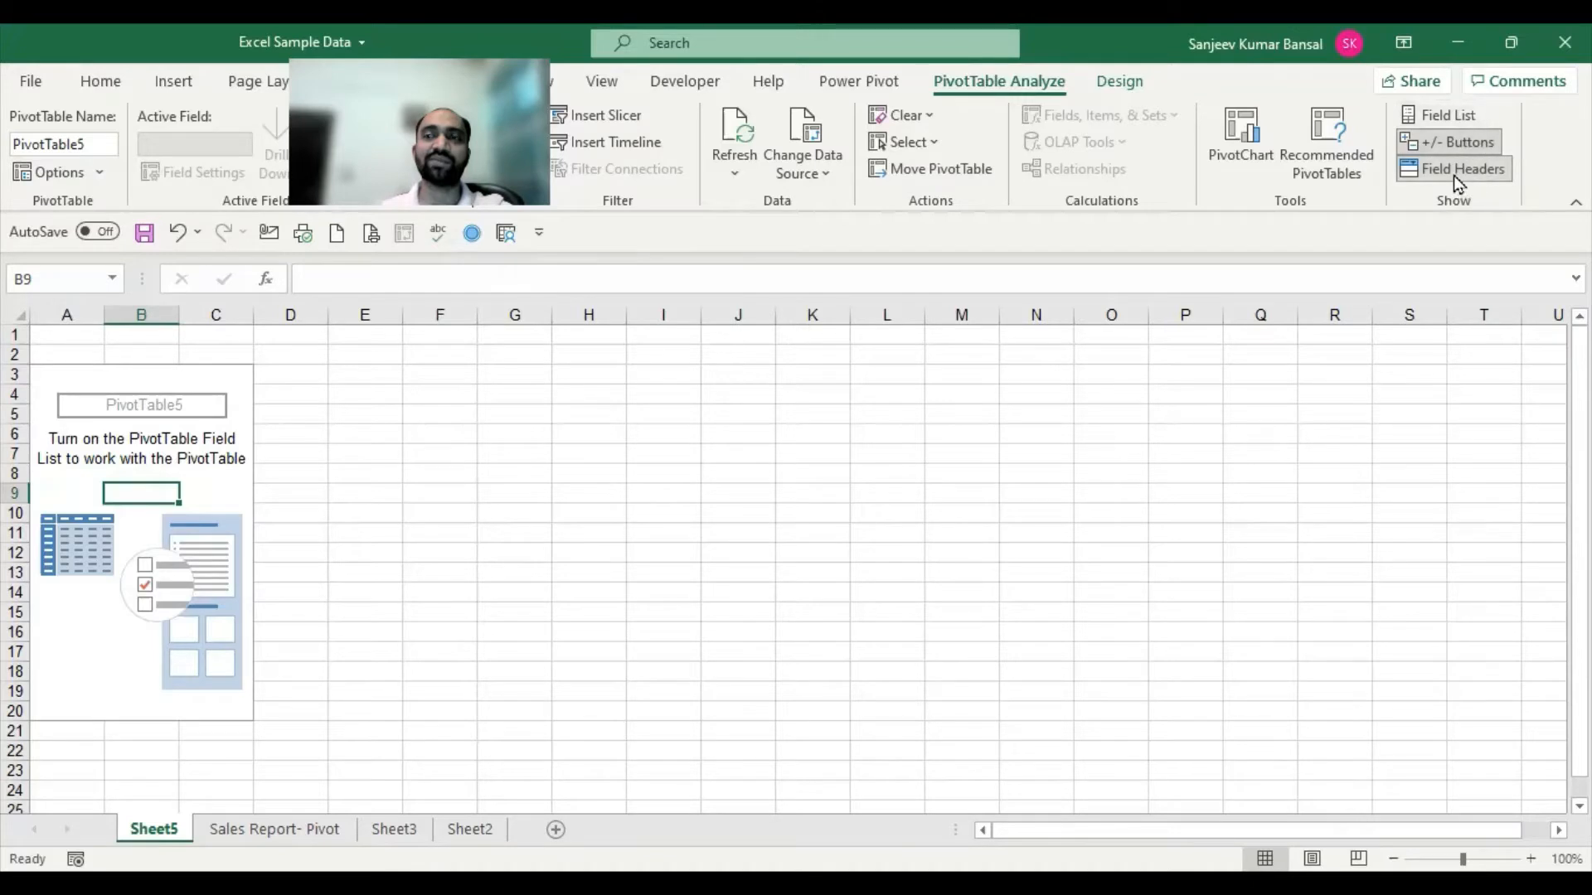
{"action": "left_click", "coordinate": [1451, 120]}
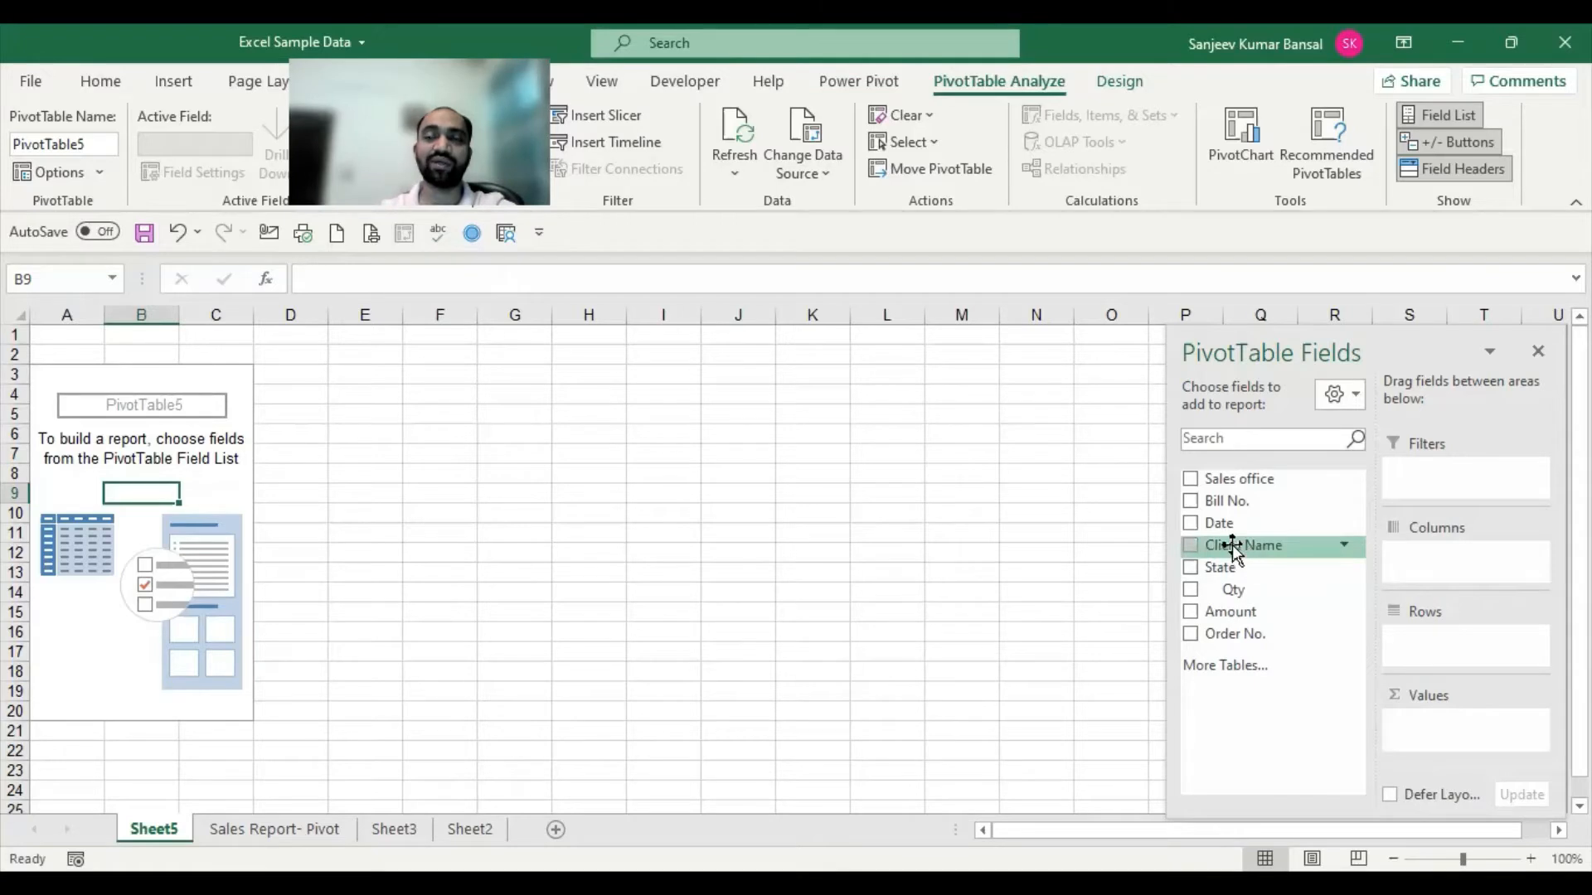
{"action": "left_click_drag", "start_coordinate": [1241, 551], "coordinate": [1436, 639]}
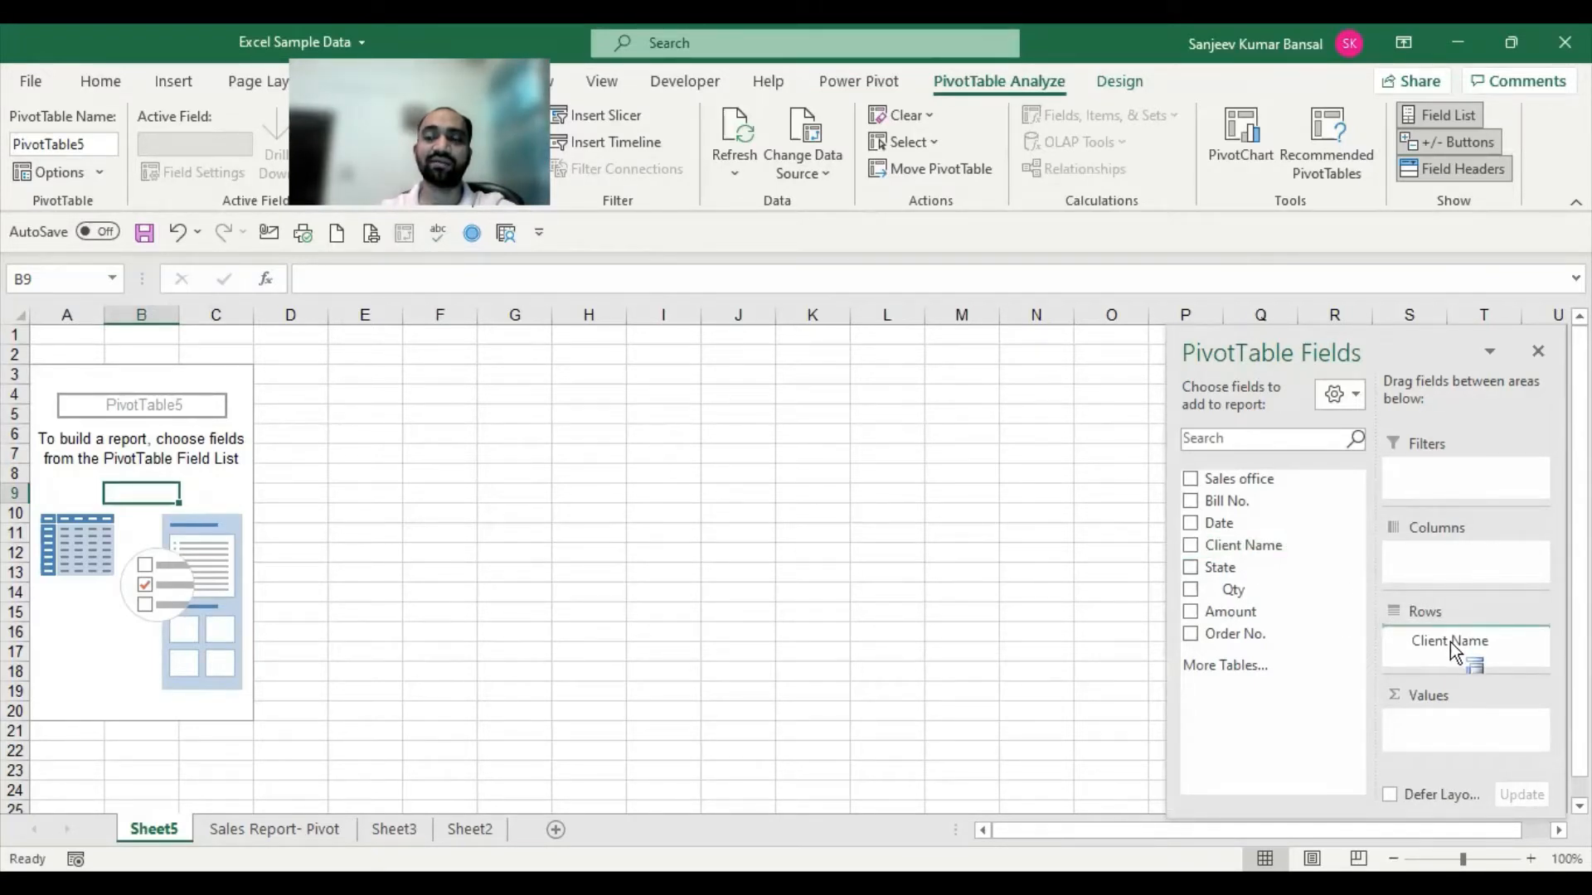
{"action": "mouse_move", "coordinate": [1450, 642]}
{"action": "left_mouse_down"}
{"action": "mouse_move", "coordinate": [1322, 610]}
{"action": "mouse_move", "coordinate": [1286, 553]}
{"action": "mouse_move", "coordinate": [1251, 544]}
{"action": "mouse_move", "coordinate": [1372, 592]}
{"action": "mouse_move", "coordinate": [1453, 649]}
{"action": "left_mouse_up"}
{"action": "left_click_drag", "start_coordinate": [1459, 650], "coordinate": [1461, 657]}
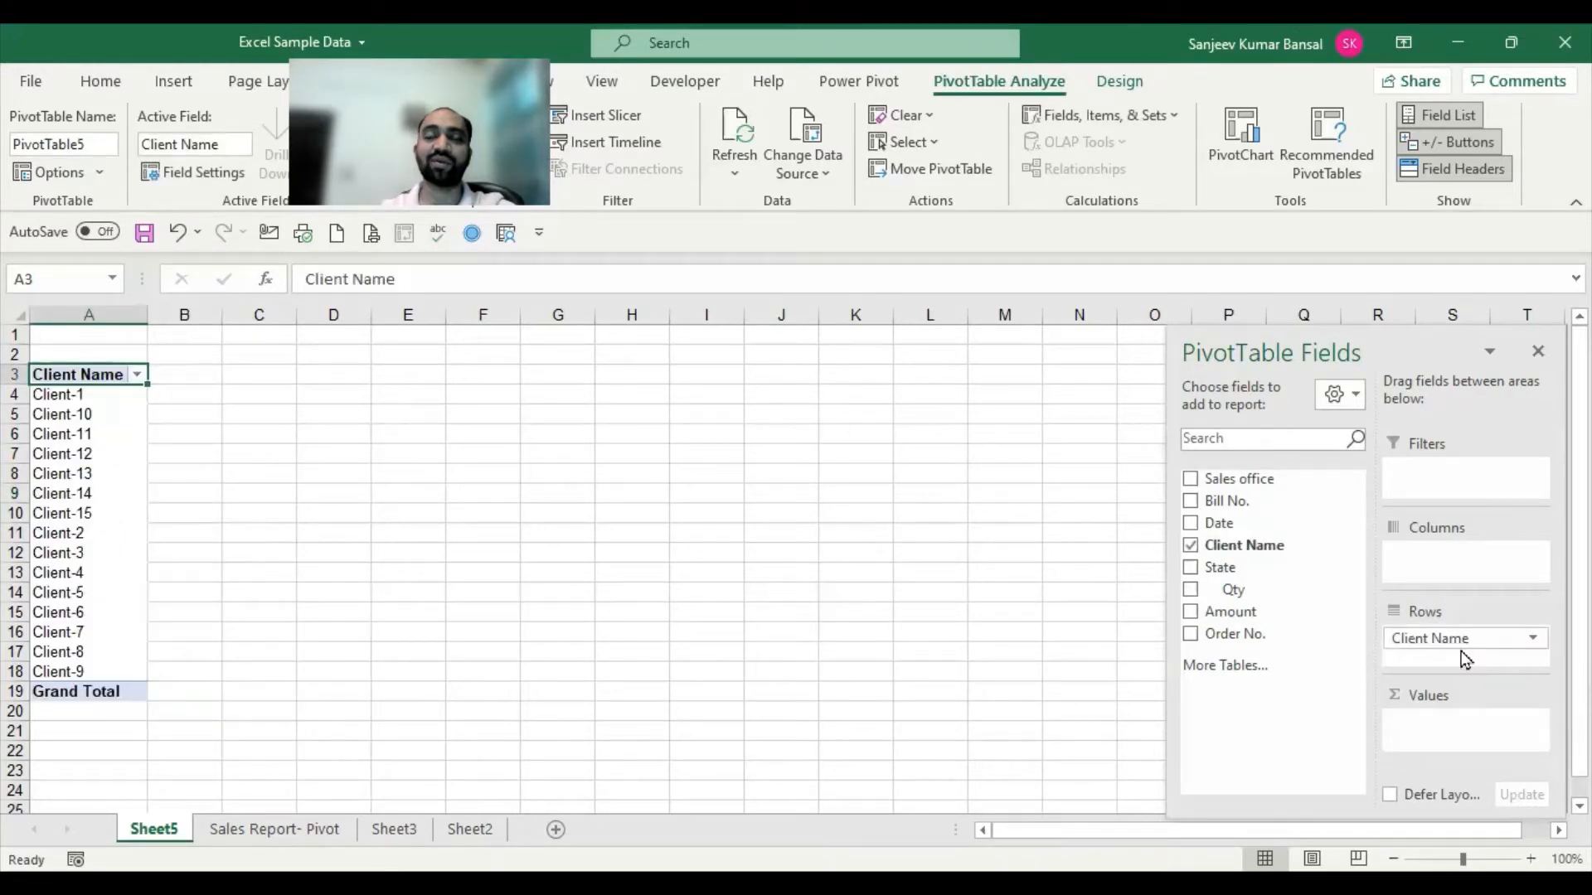
{"action": "left_click_drag", "start_coordinate": [67, 396], "coordinate": [58, 674]}
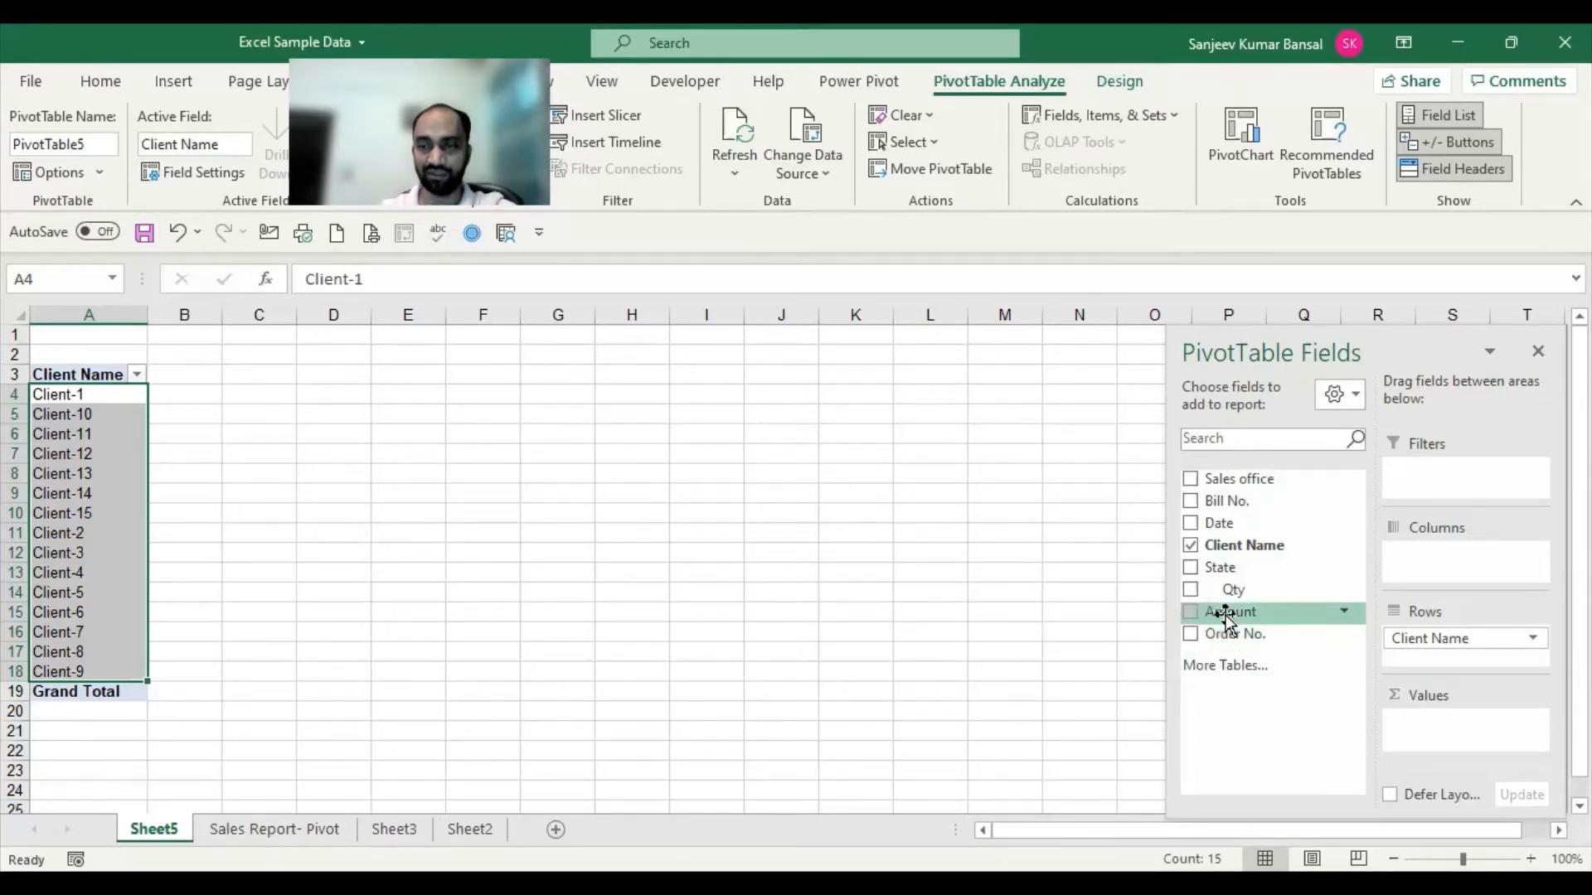
Add the Amount field to the Values area as a sum per client and select the summed values down to the grand total.
{"action": "left_click_drag", "start_coordinate": [1228, 618], "coordinate": [1465, 726]}
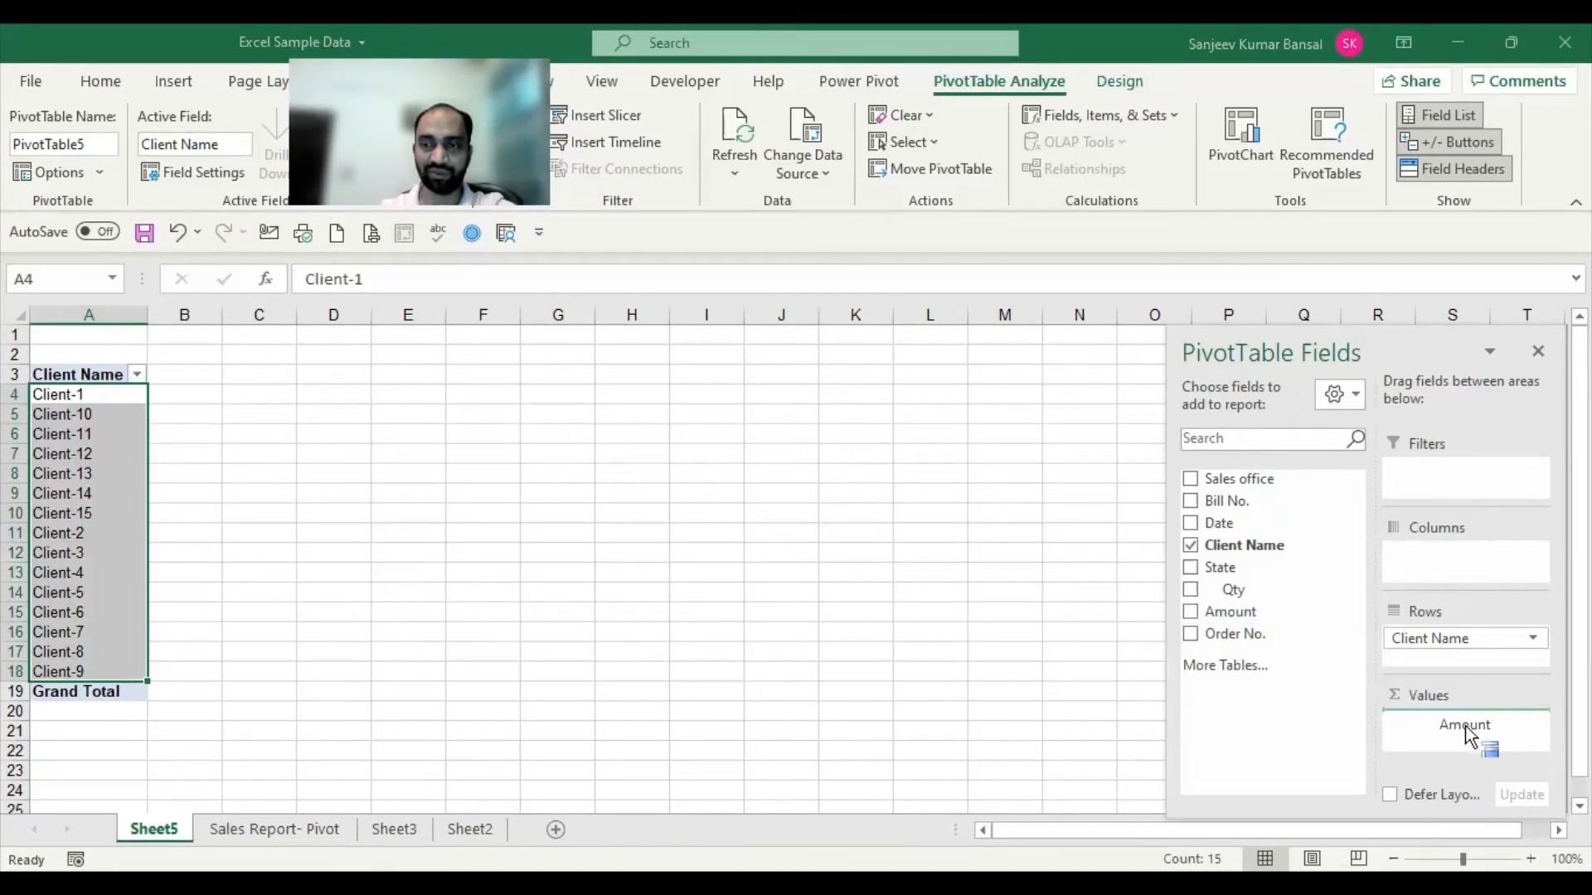
{"action": "left_click_drag", "start_coordinate": [1465, 728], "coordinate": [1466, 724]}
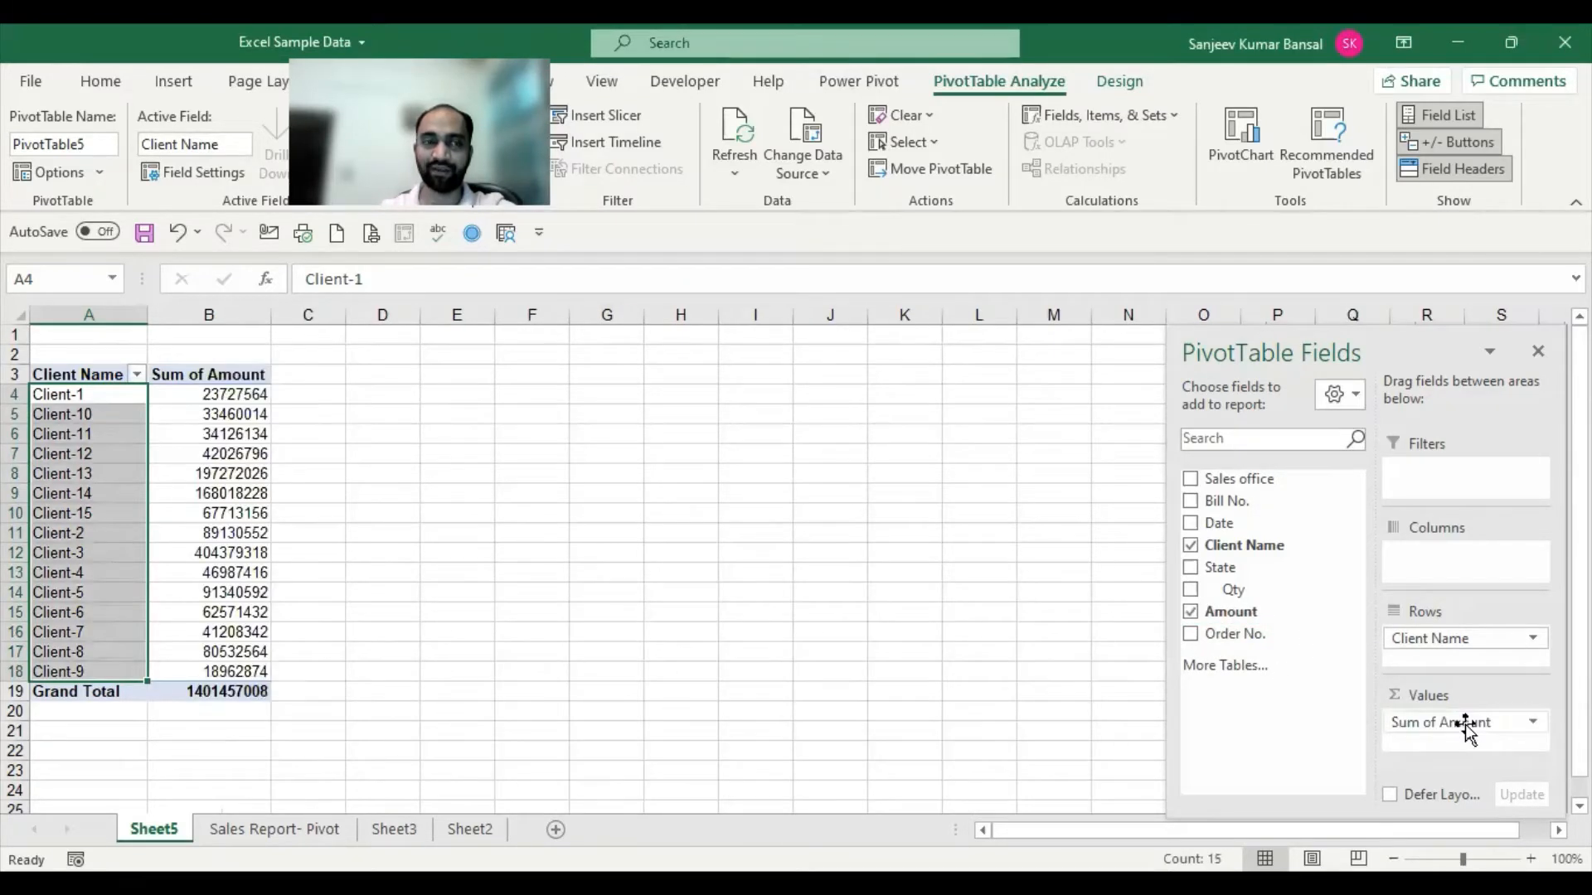
{"action": "left_click", "coordinate": [98, 397]}
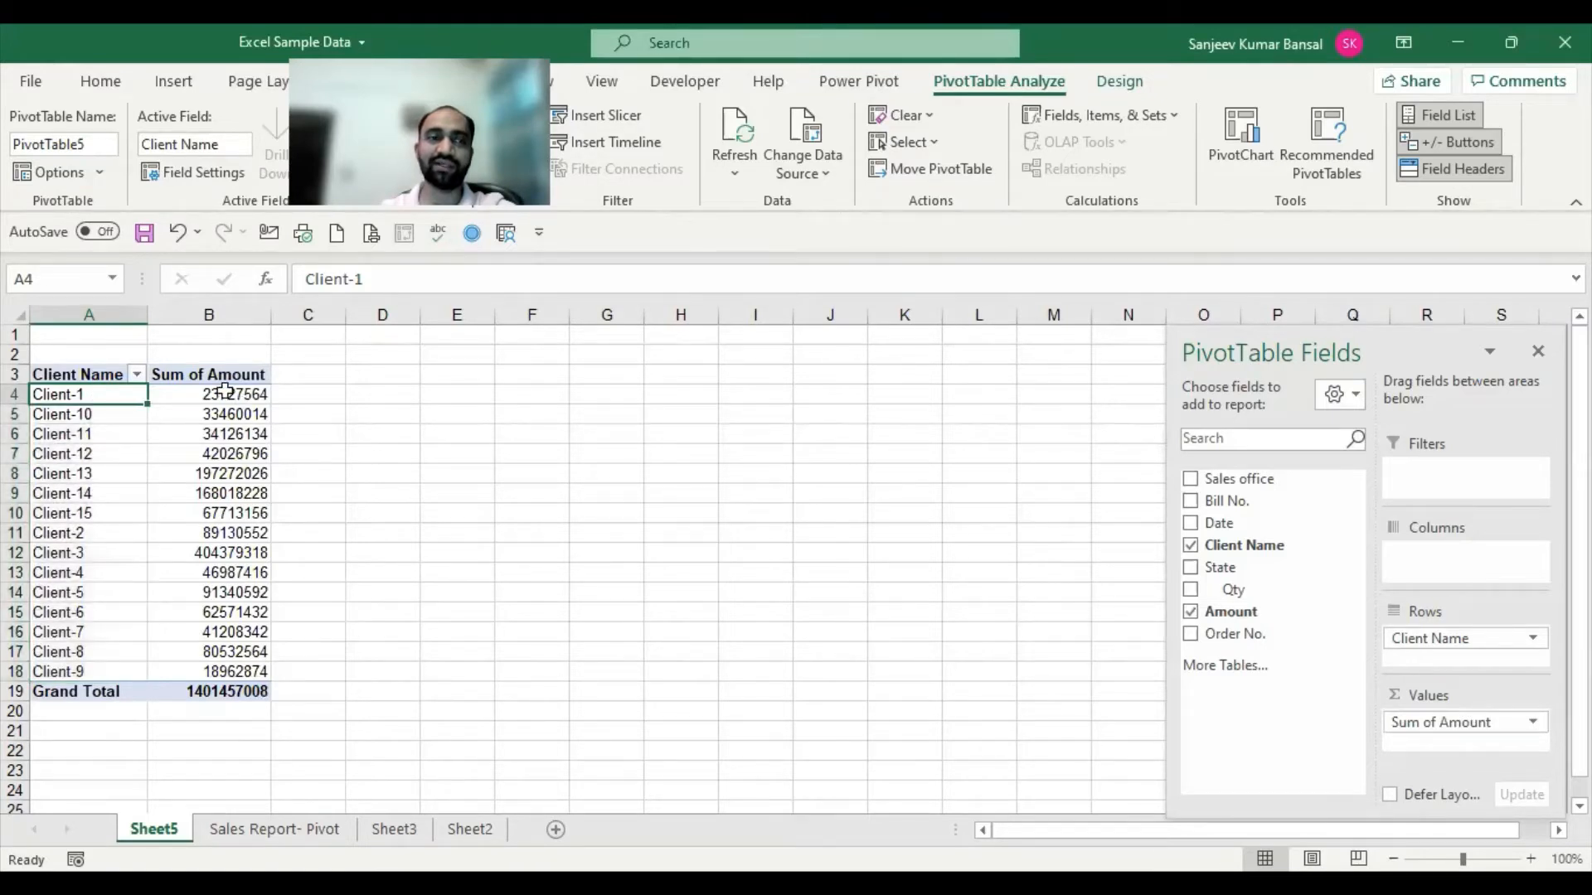
{"action": "left_click_drag", "start_coordinate": [225, 389], "coordinate": [239, 694]}
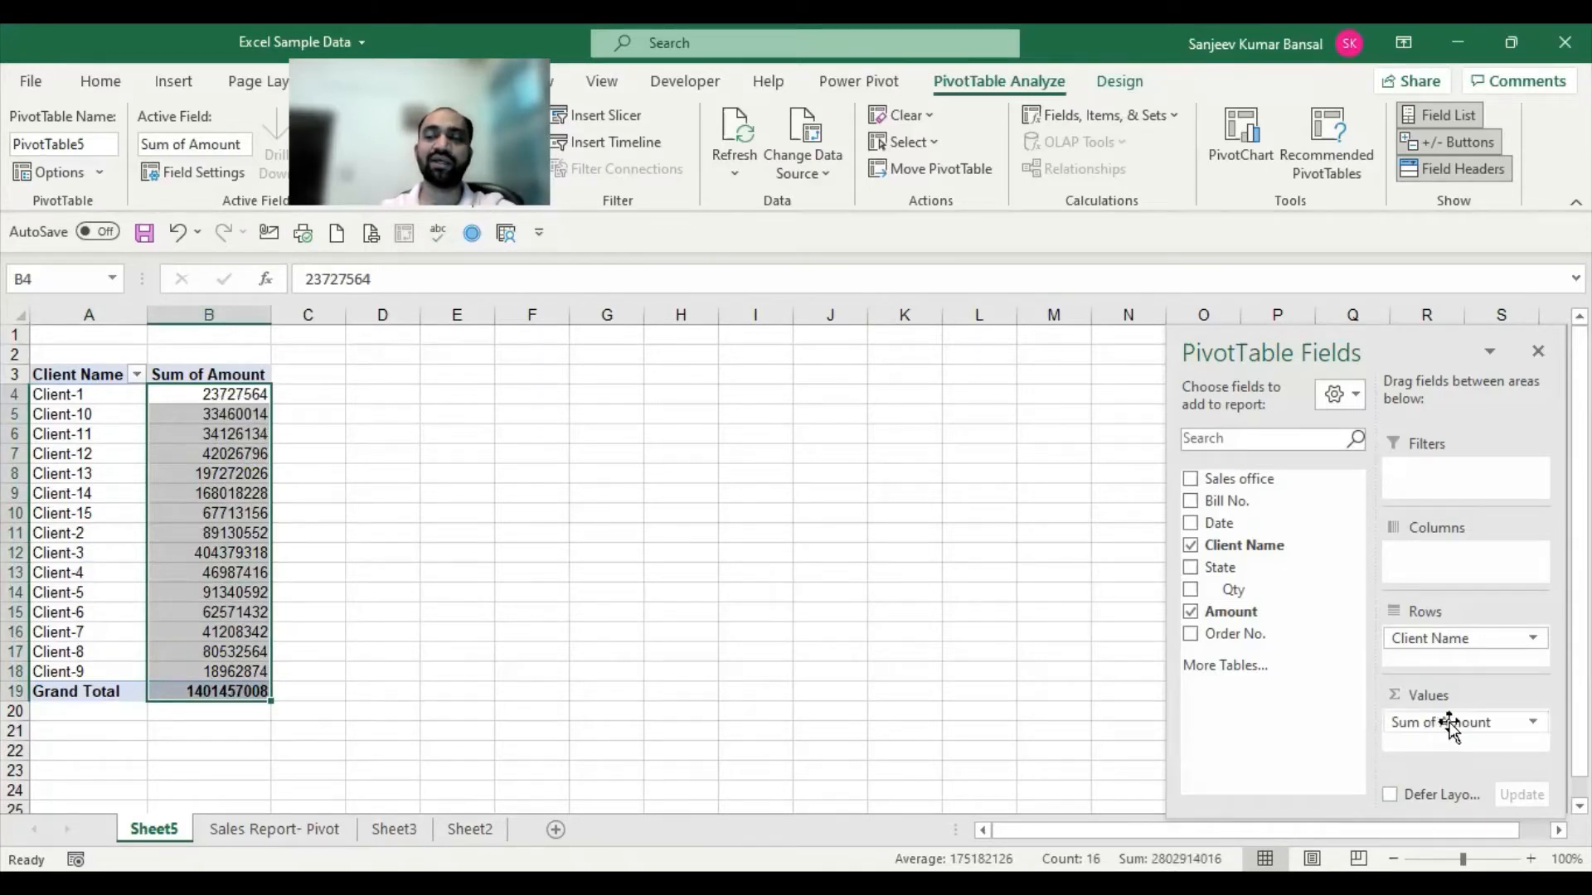
Move Amount from Values to Rows to review each client's individual amounts, and return it to Values.
{"action": "left_click_drag", "start_coordinate": [1440, 724], "coordinate": [1198, 611]}
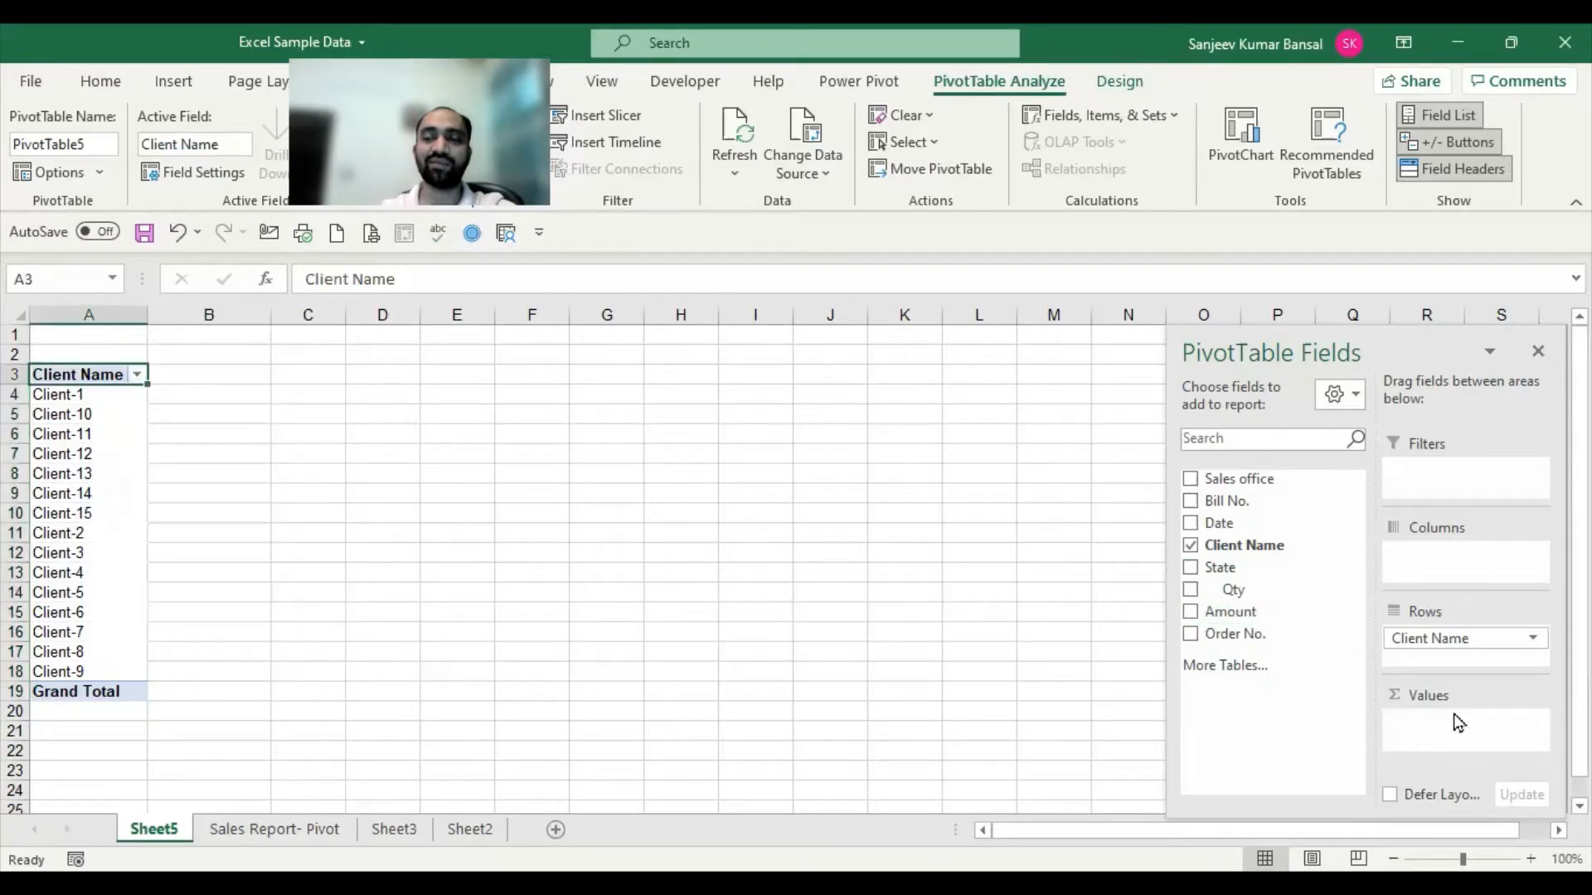
{"action": "left_click_drag", "start_coordinate": [1240, 612], "coordinate": [1472, 665]}
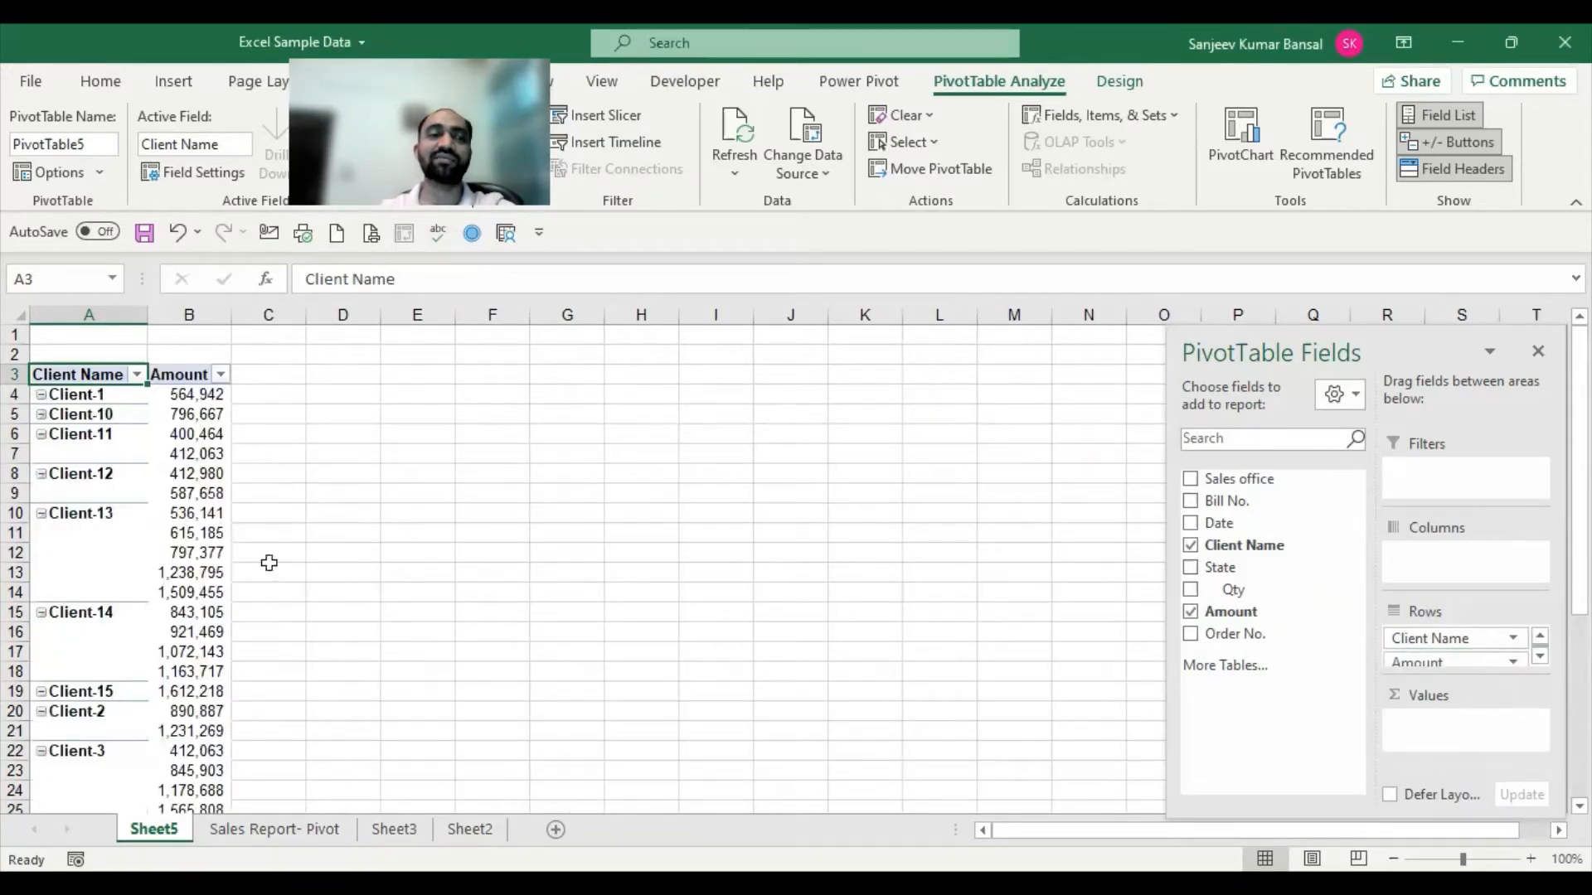
{"action": "scroll", "coordinate": [241, 614], "scroll_direction": "down", "scroll_amount": 8}
{"action": "scroll", "coordinate": [241, 614], "scroll_direction": "up", "scroll_amount": 8}
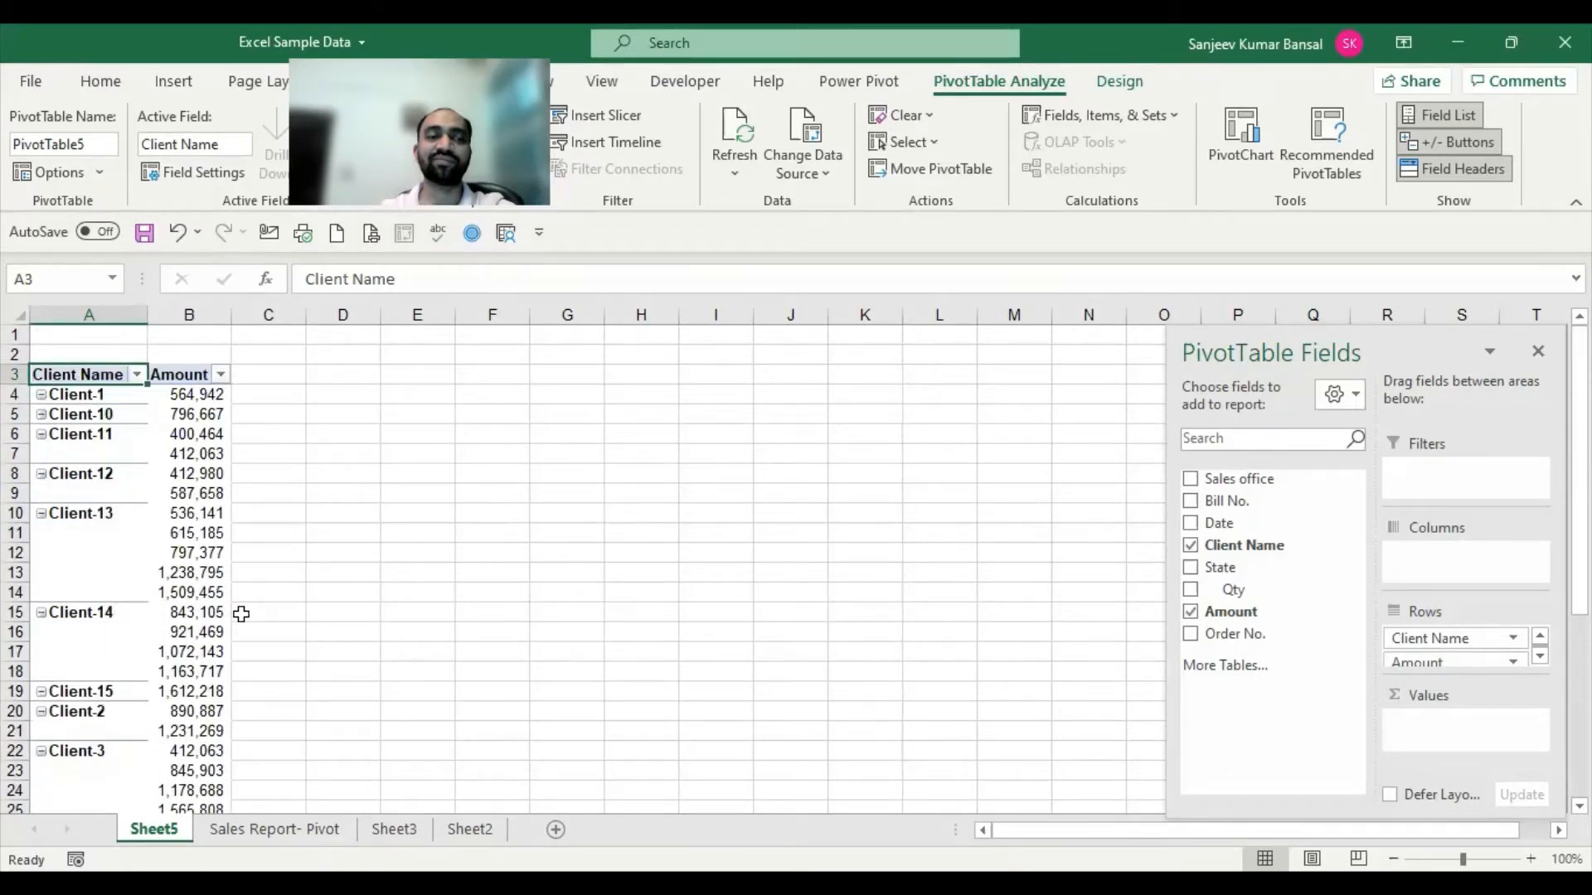
{"action": "left_click_drag", "start_coordinate": [191, 513], "coordinate": [203, 673]}
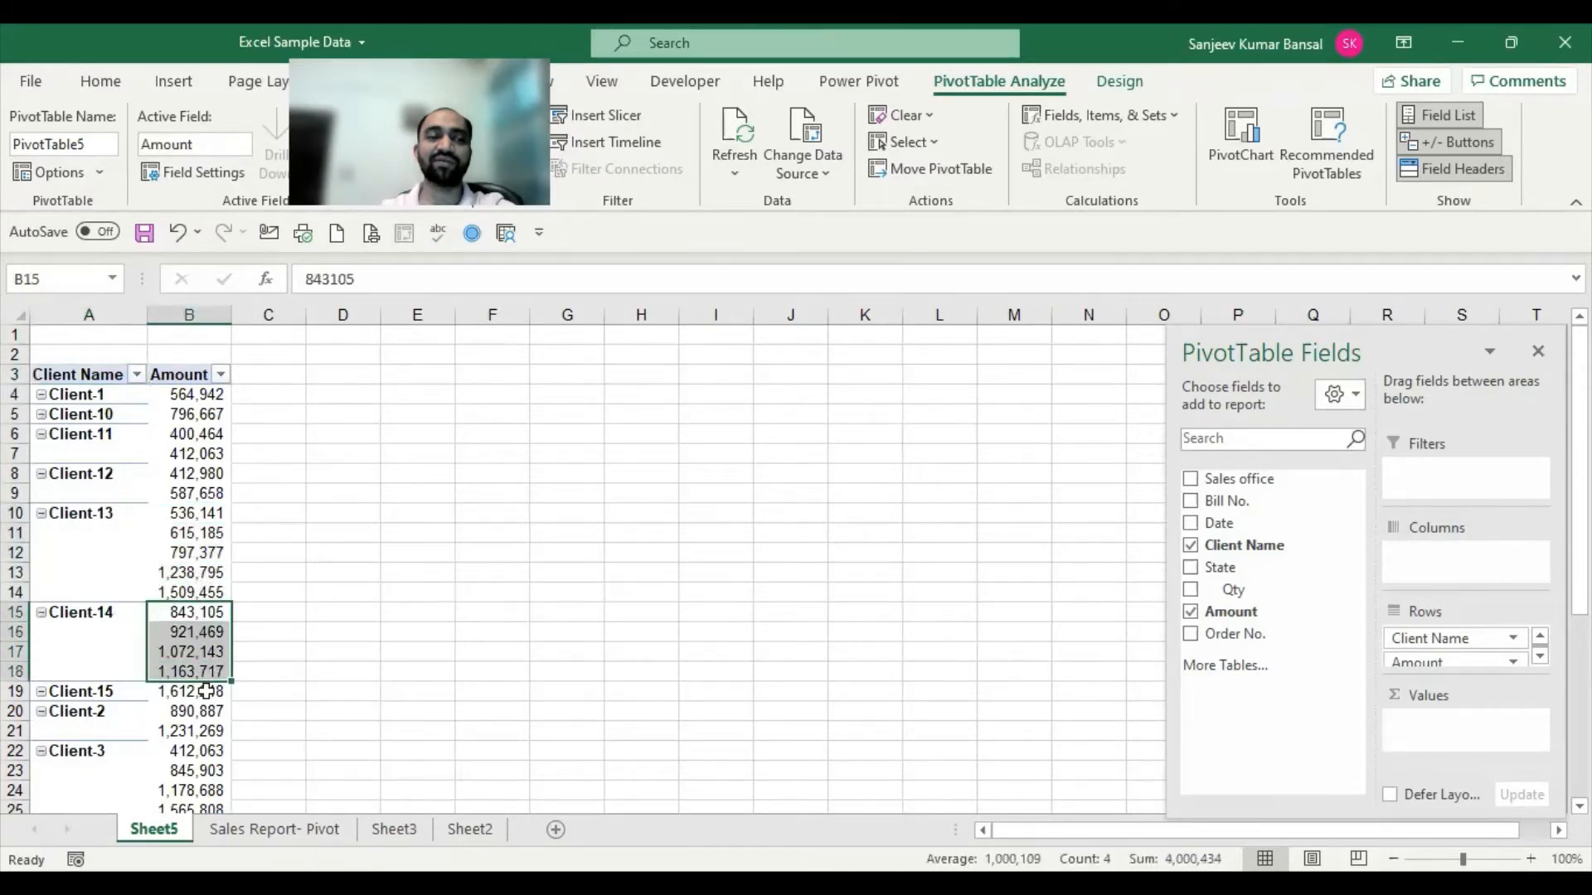
{"action": "scroll", "coordinate": [205, 691], "scroll_direction": "down", "scroll_amount": 4}
{"action": "left_click_drag", "start_coordinate": [207, 514], "coordinate": [214, 614]}
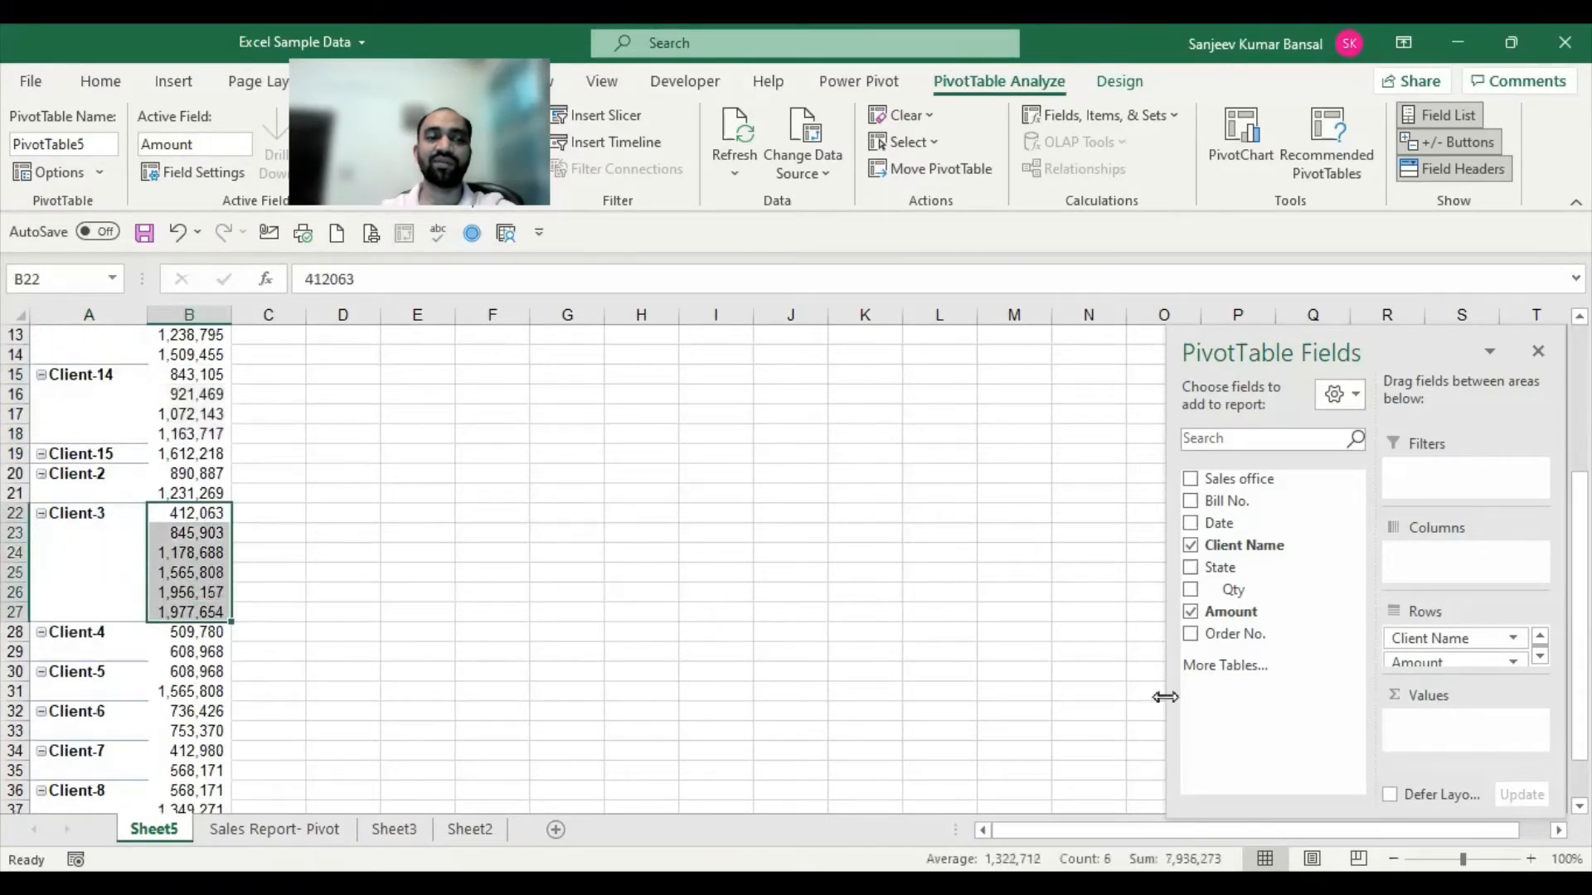
{"action": "scroll", "coordinate": [404, 698], "scroll_direction": "down", "scroll_amount": 2}
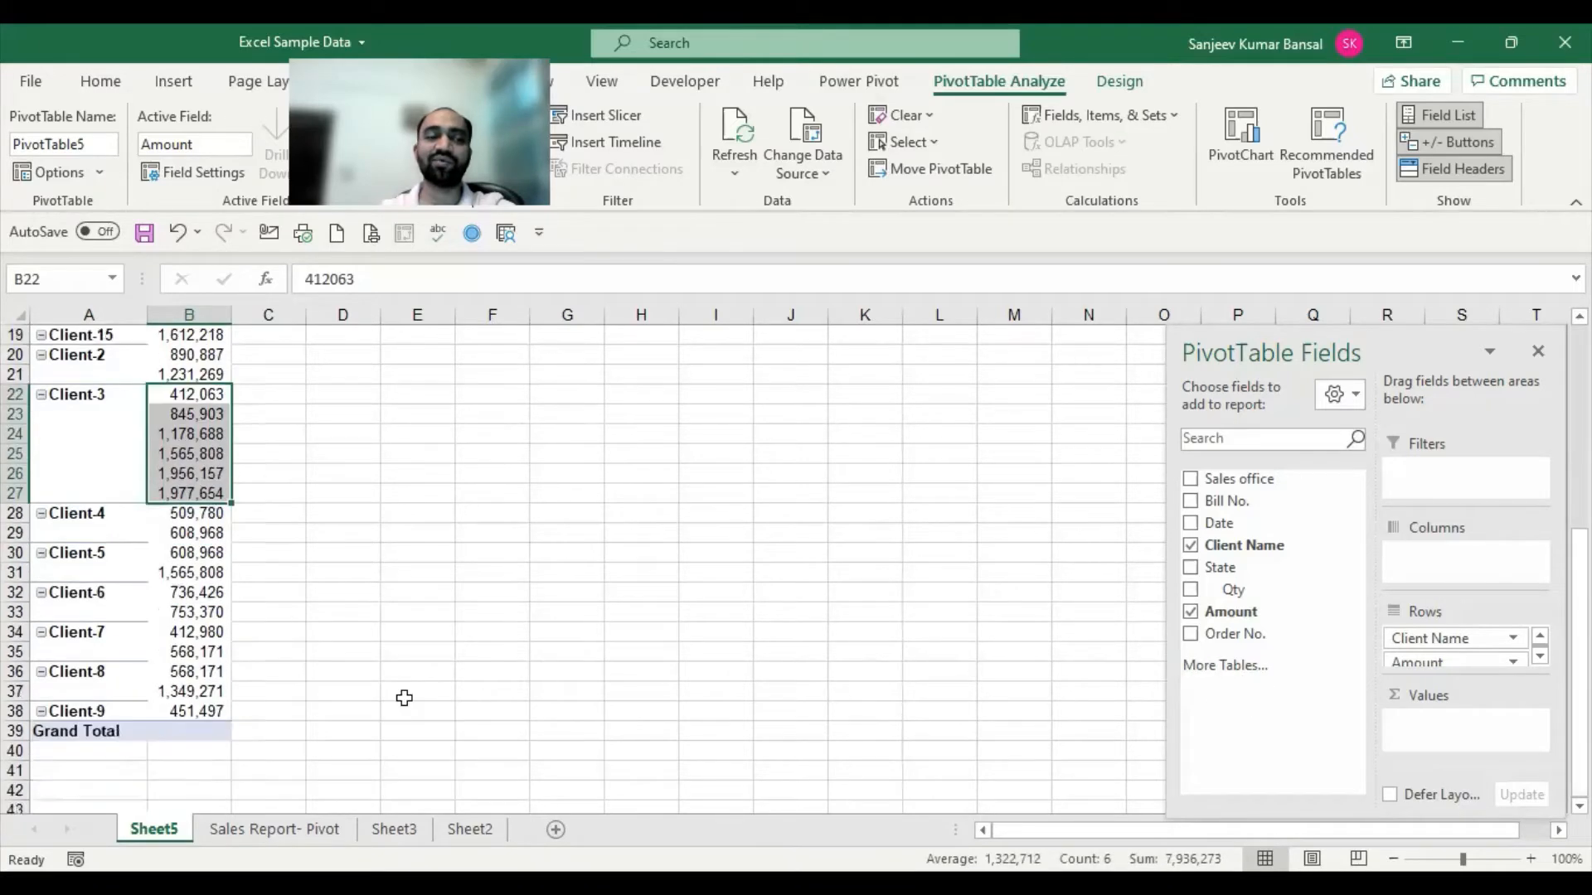
{"action": "scroll", "coordinate": [401, 700], "scroll_direction": "down", "scroll_amount": 1}
{"action": "scroll", "coordinate": [423, 707], "scroll_direction": "up", "scroll_amount": 7}
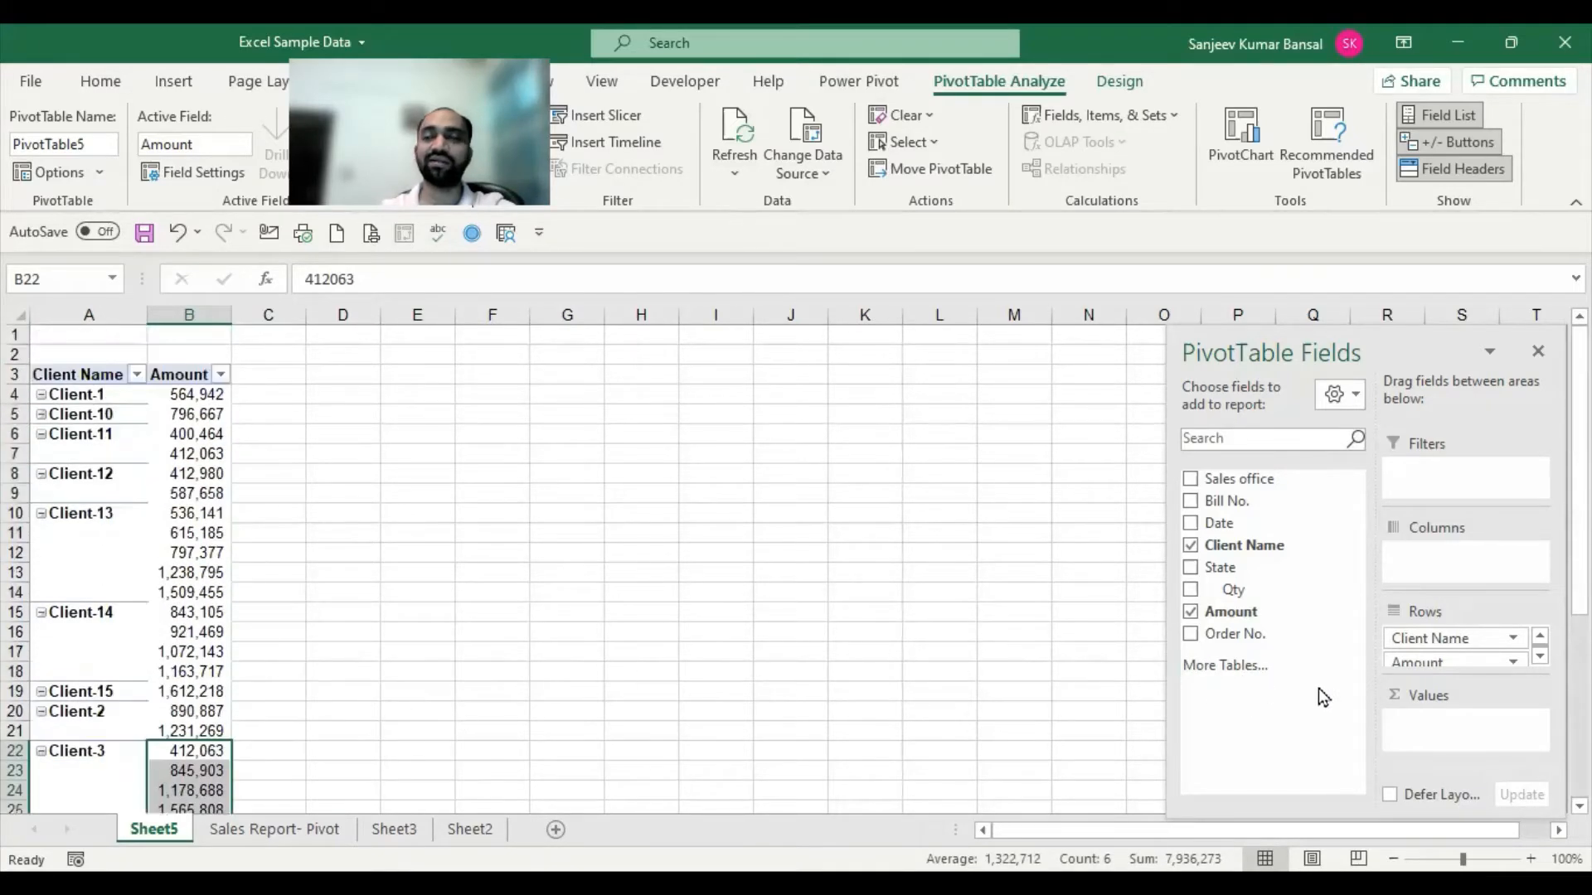
{"action": "left_click_drag", "start_coordinate": [1474, 661], "coordinate": [1484, 732]}
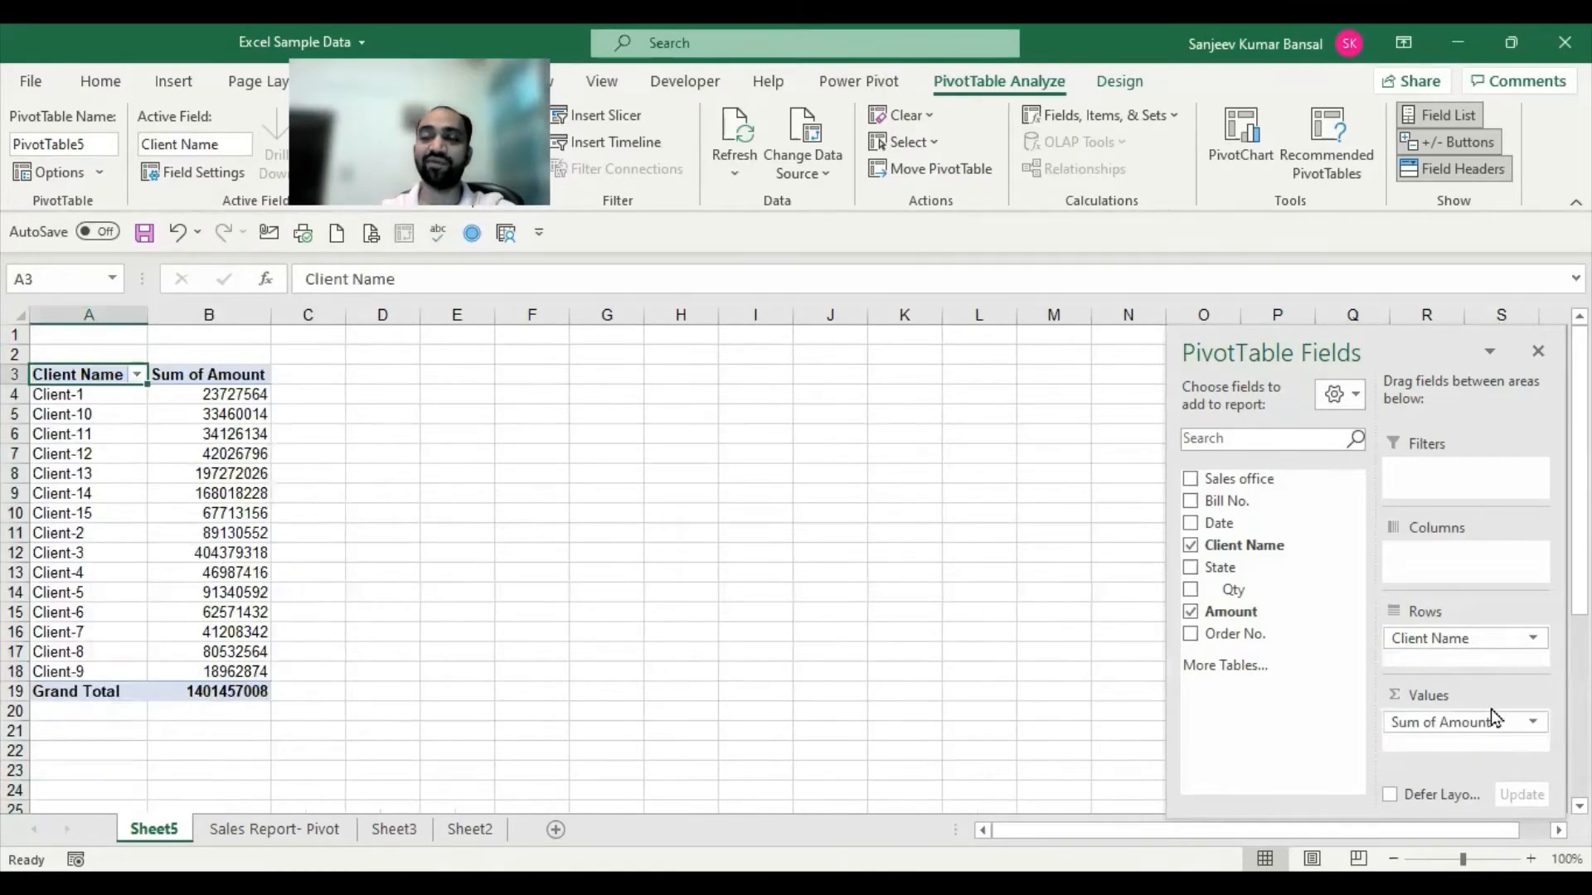
Format the Sum of Amount column as Number with thousands separators and two decimals.
{"action": "left_click", "coordinate": [257, 314]}
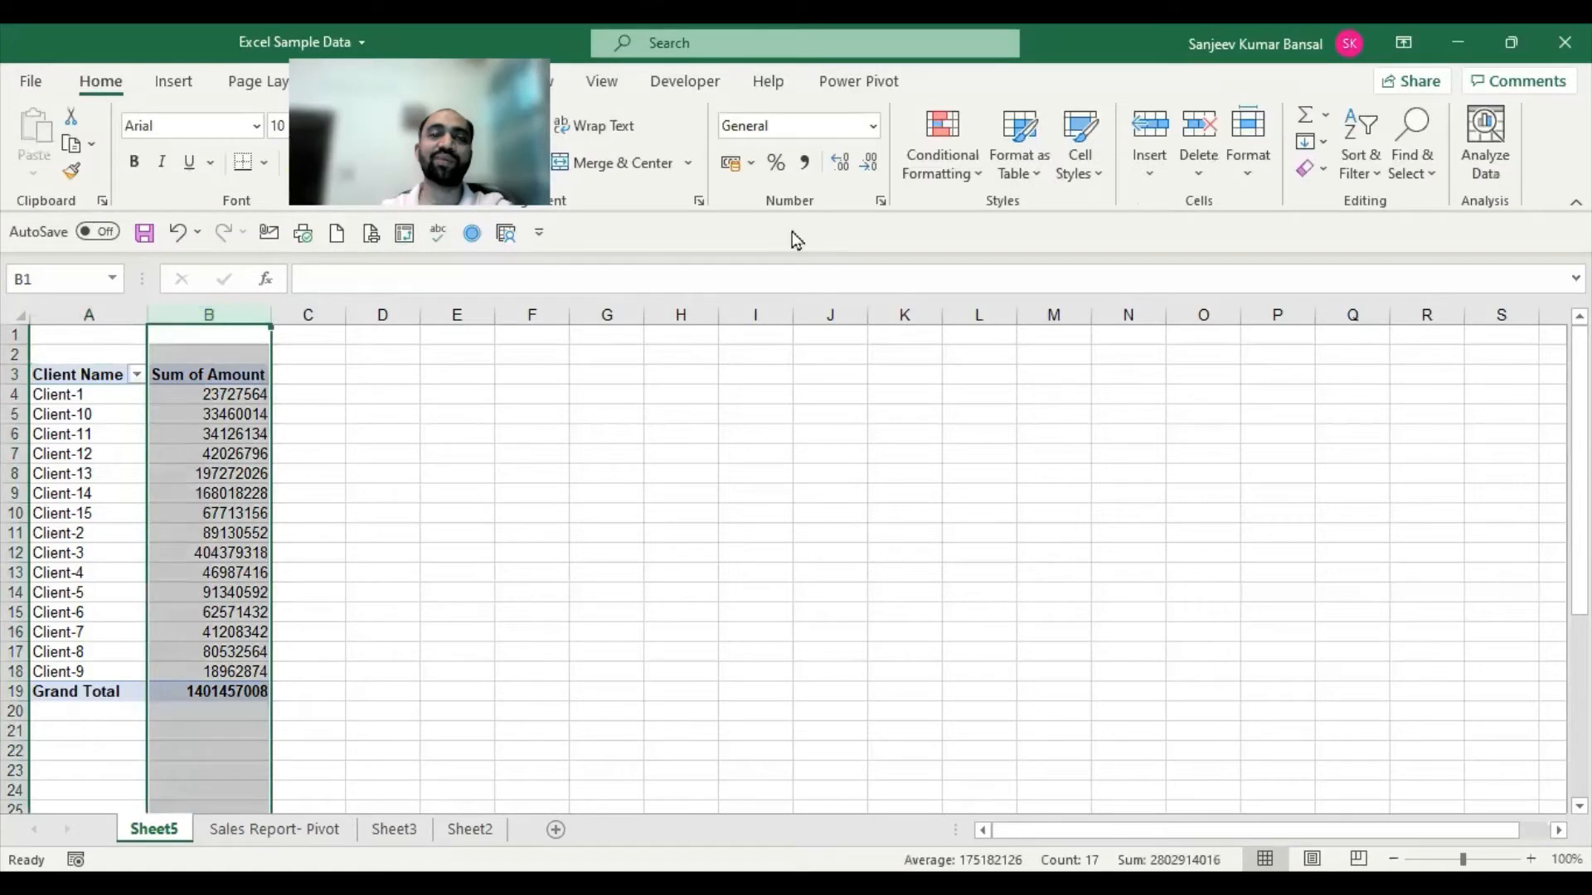
{"action": "left_click", "coordinate": [803, 166]}
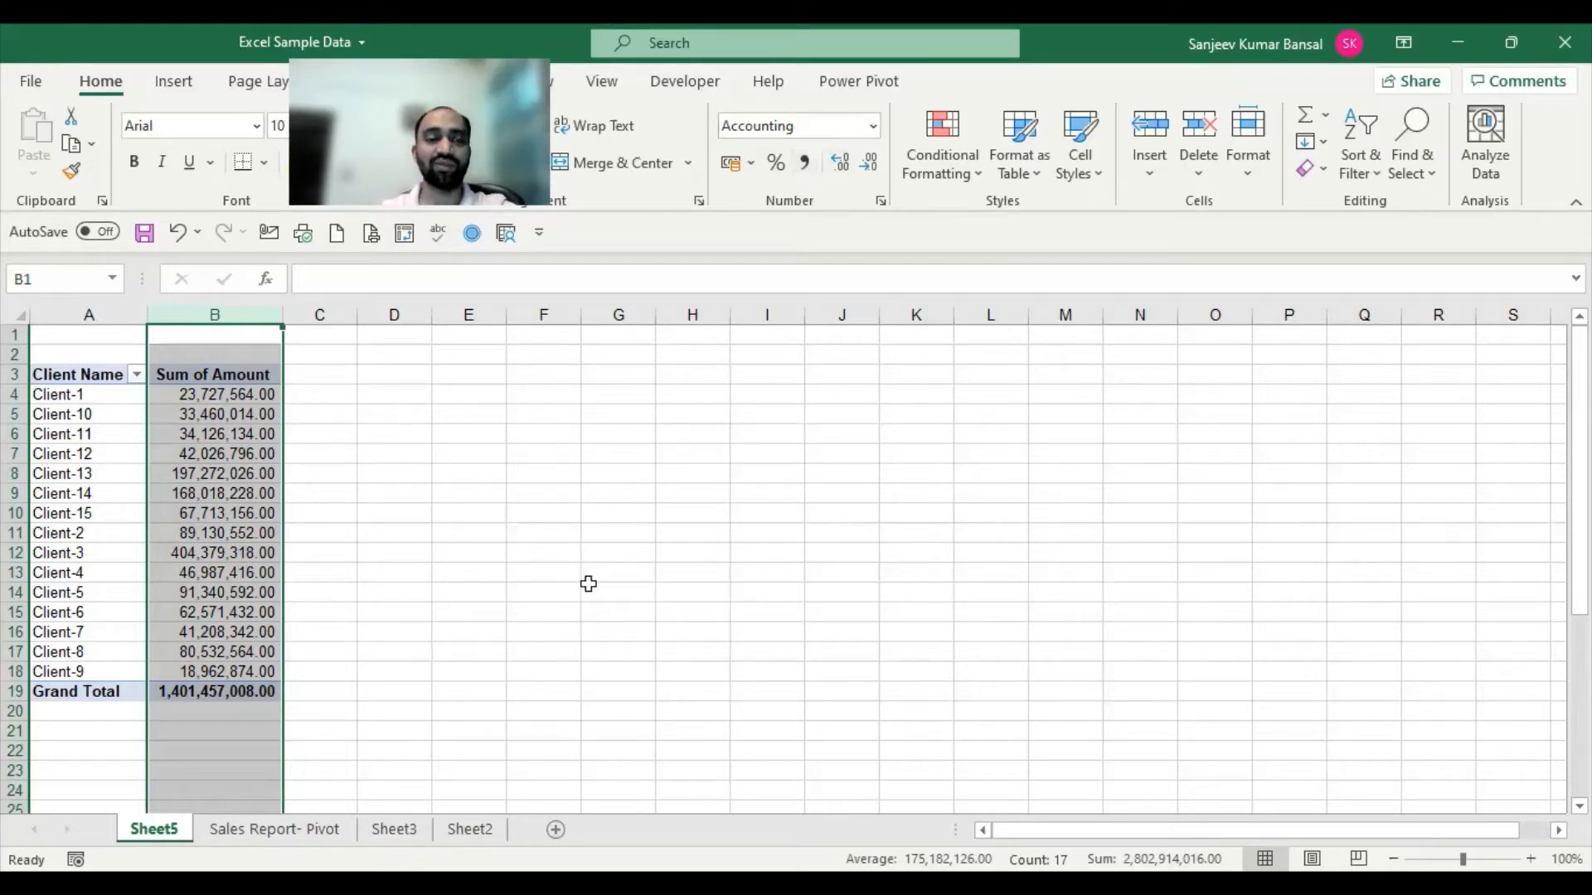
{"action": "key", "text": "ctrl+z"}
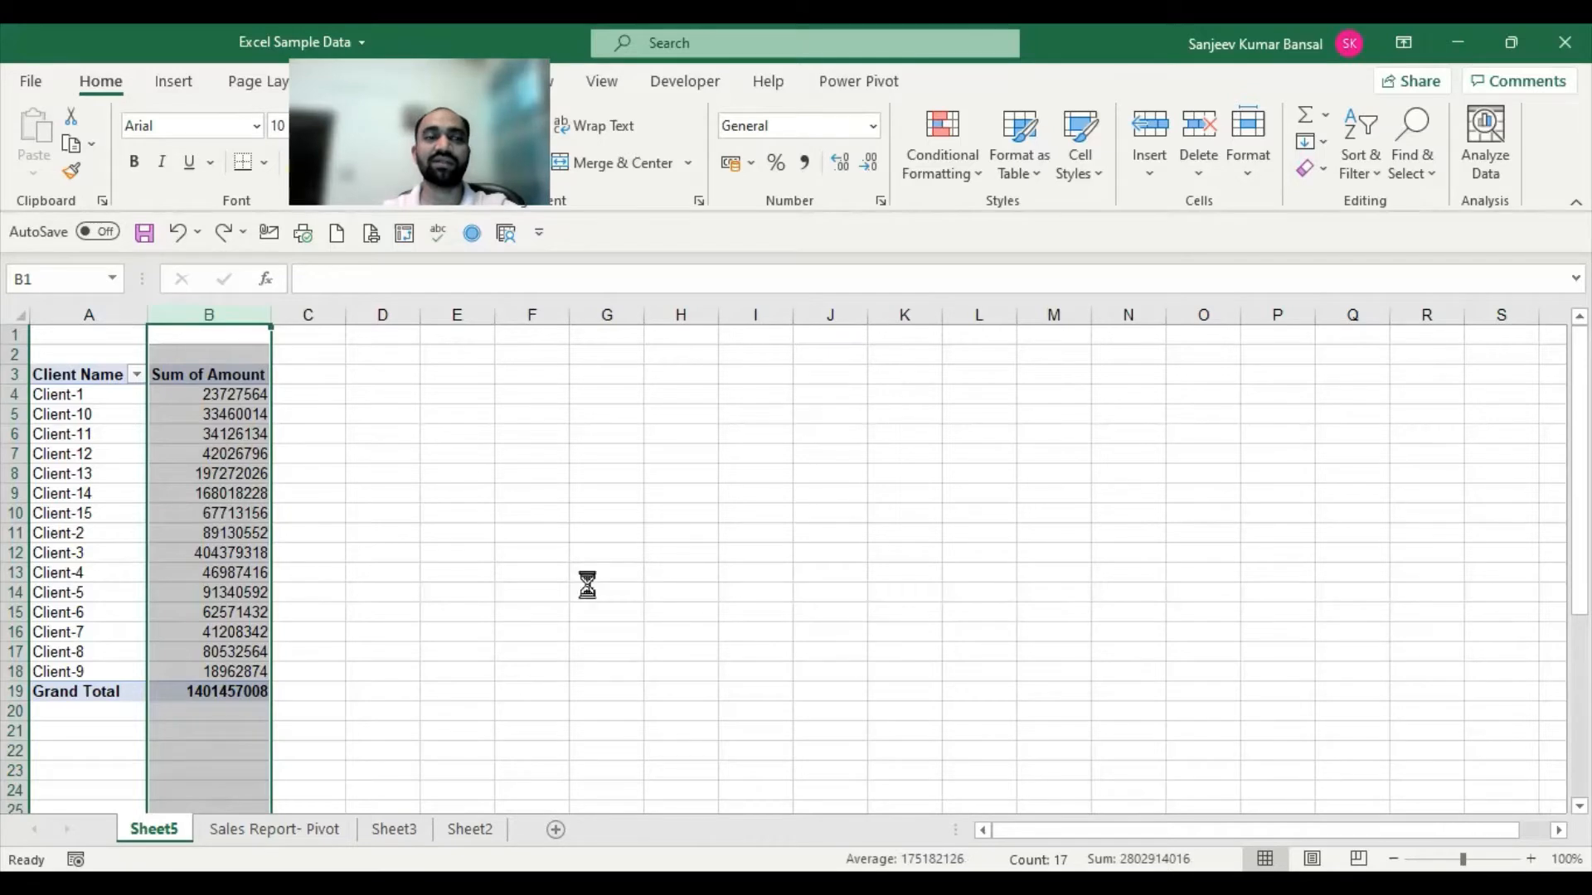
{"action": "key", "text": "ctrl+shift+1"}
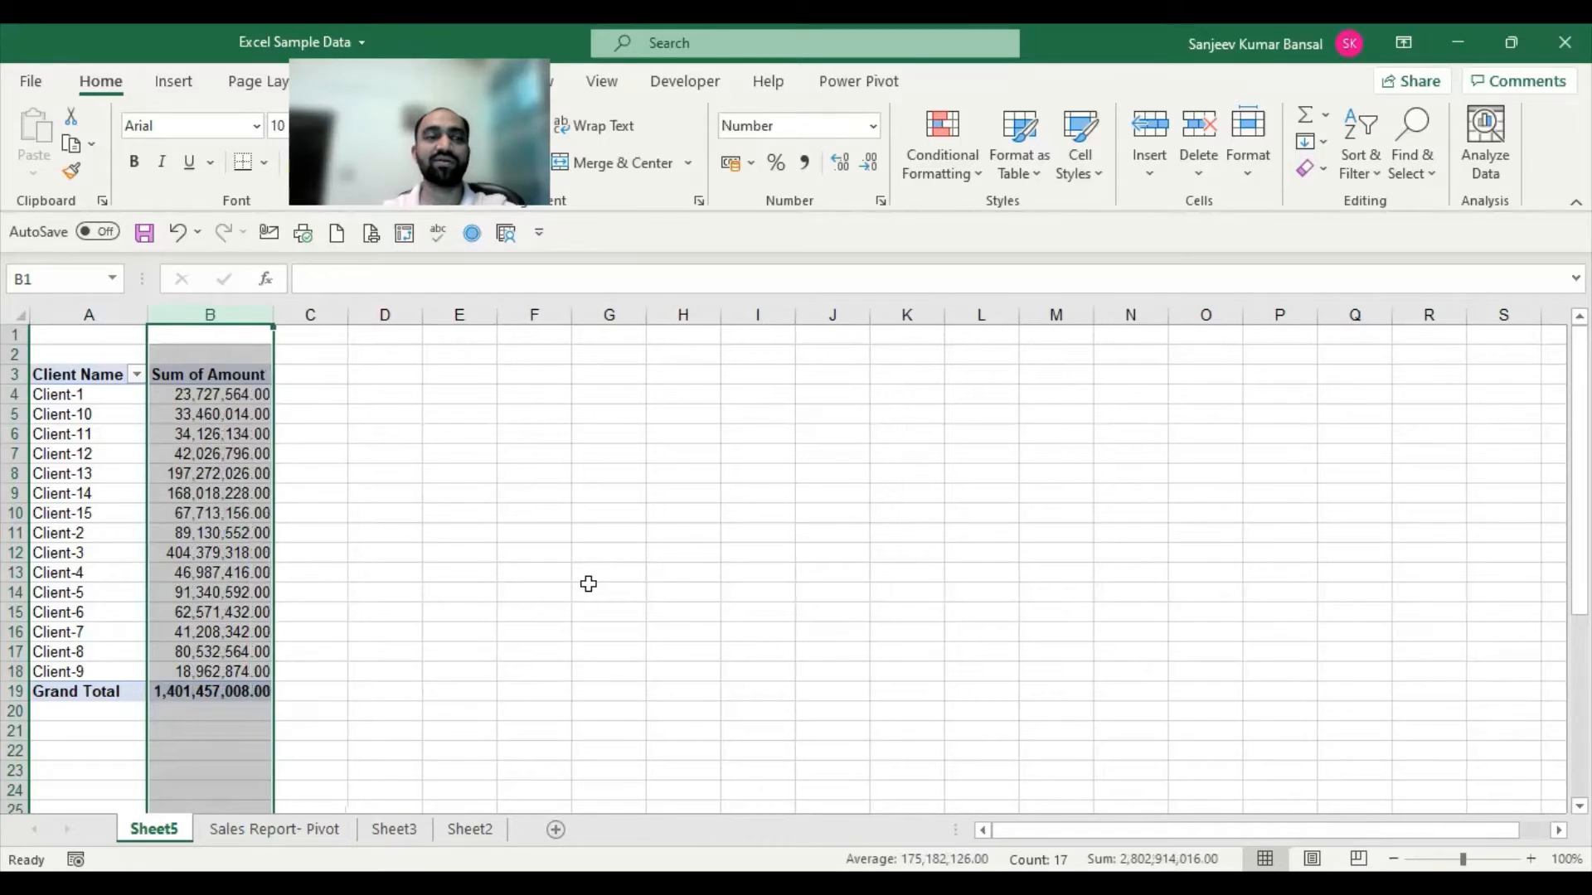
{"action": "left_click", "coordinate": [222, 395]}
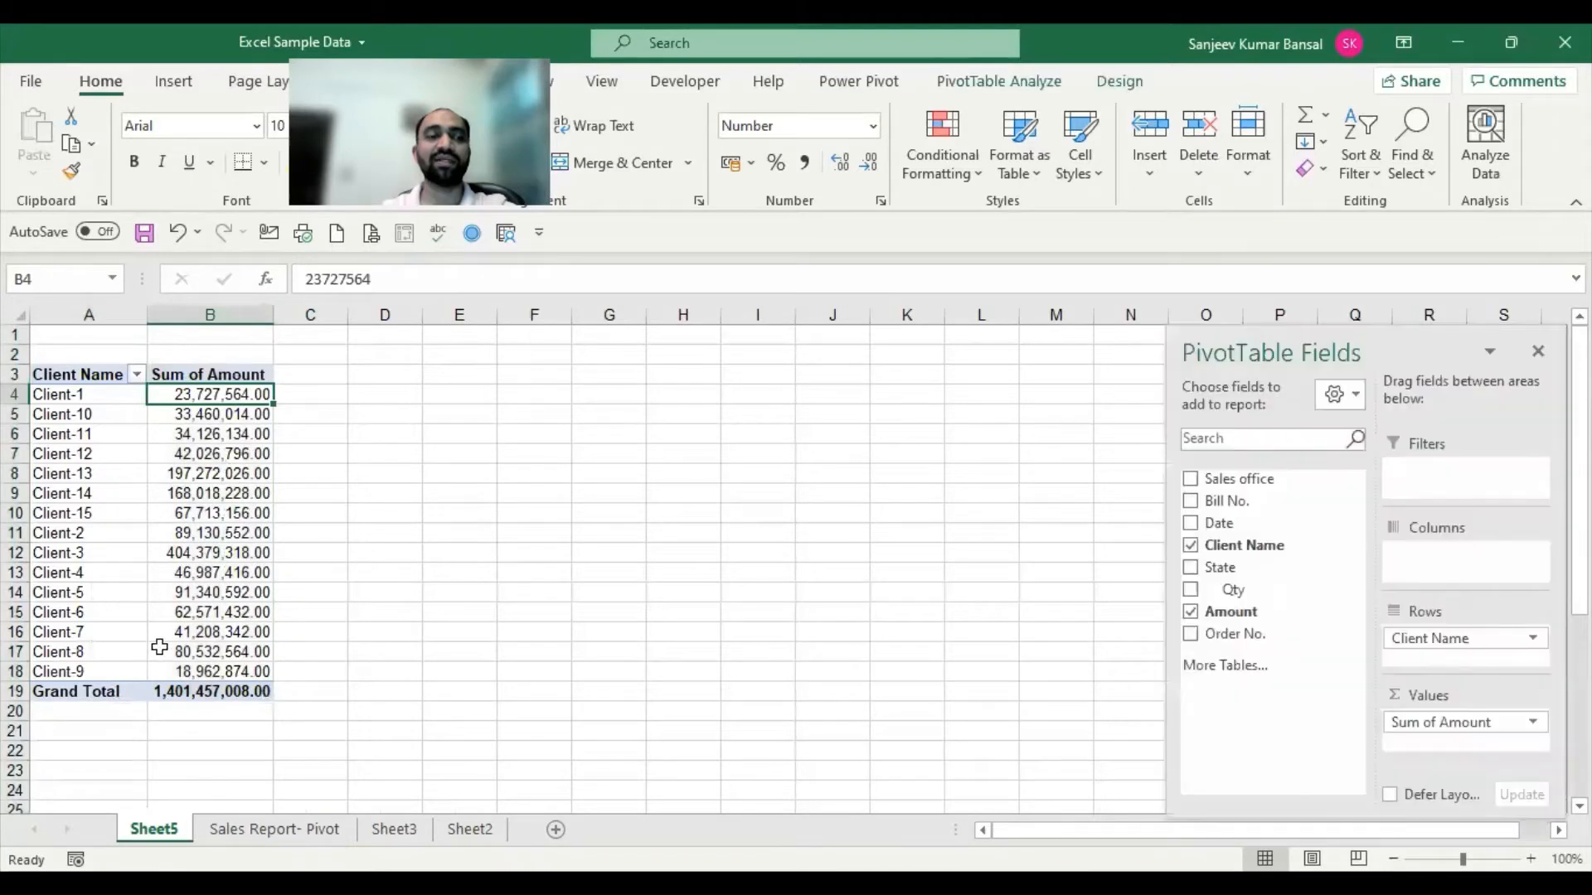
Sort the PivotTable's Sum of Amount values from largest to smallest.
{"action": "mouse_move", "coordinate": [160, 647]}
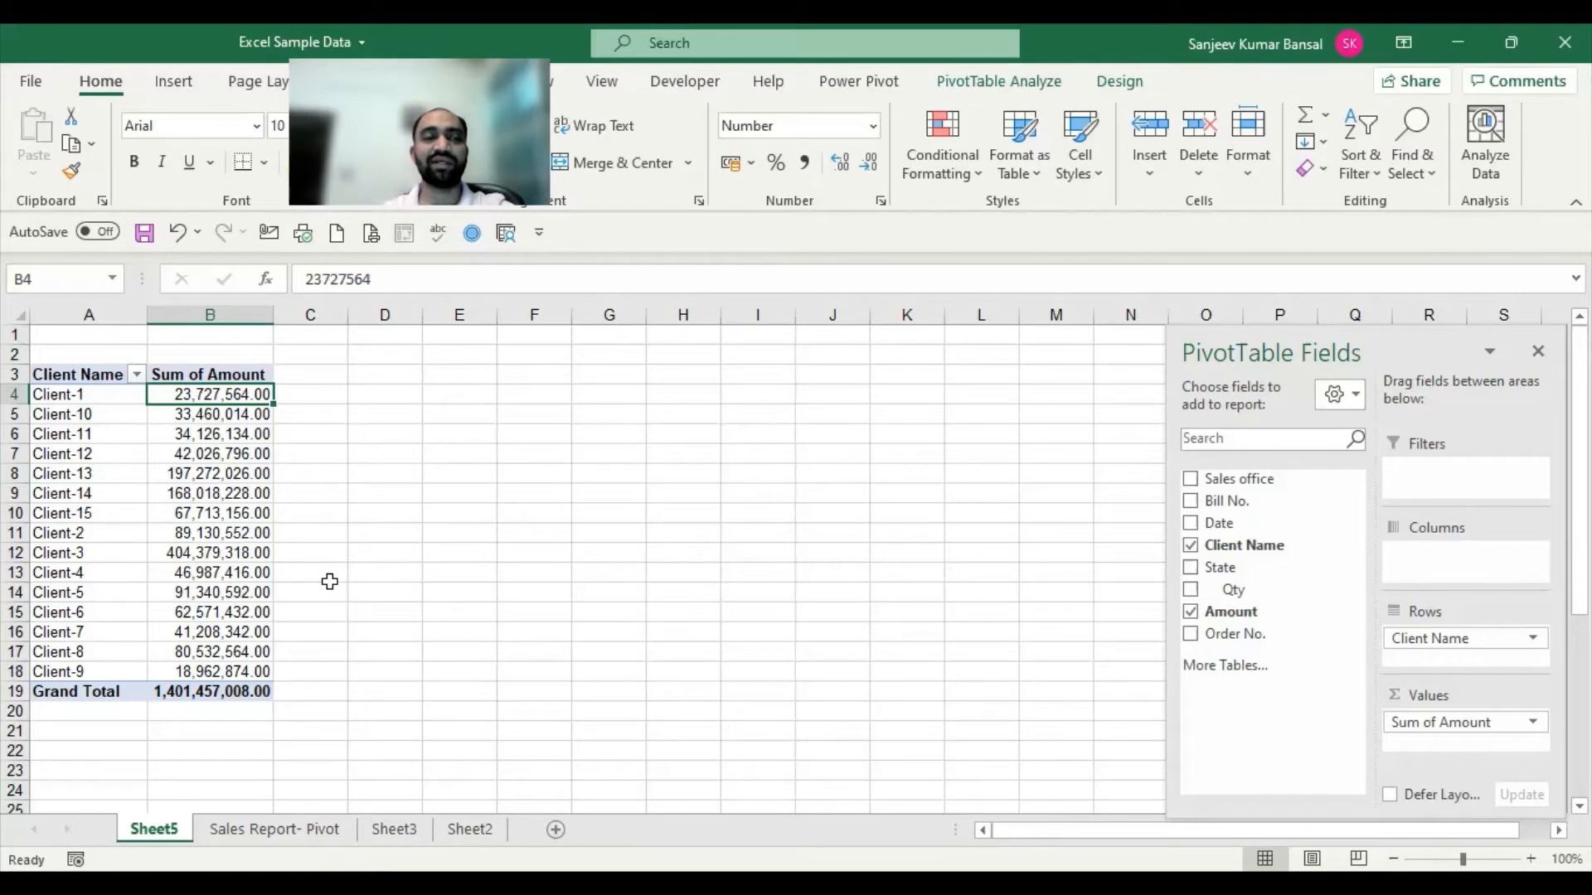
{"action": "left_click_drag", "start_coordinate": [239, 395], "coordinate": [224, 691]}
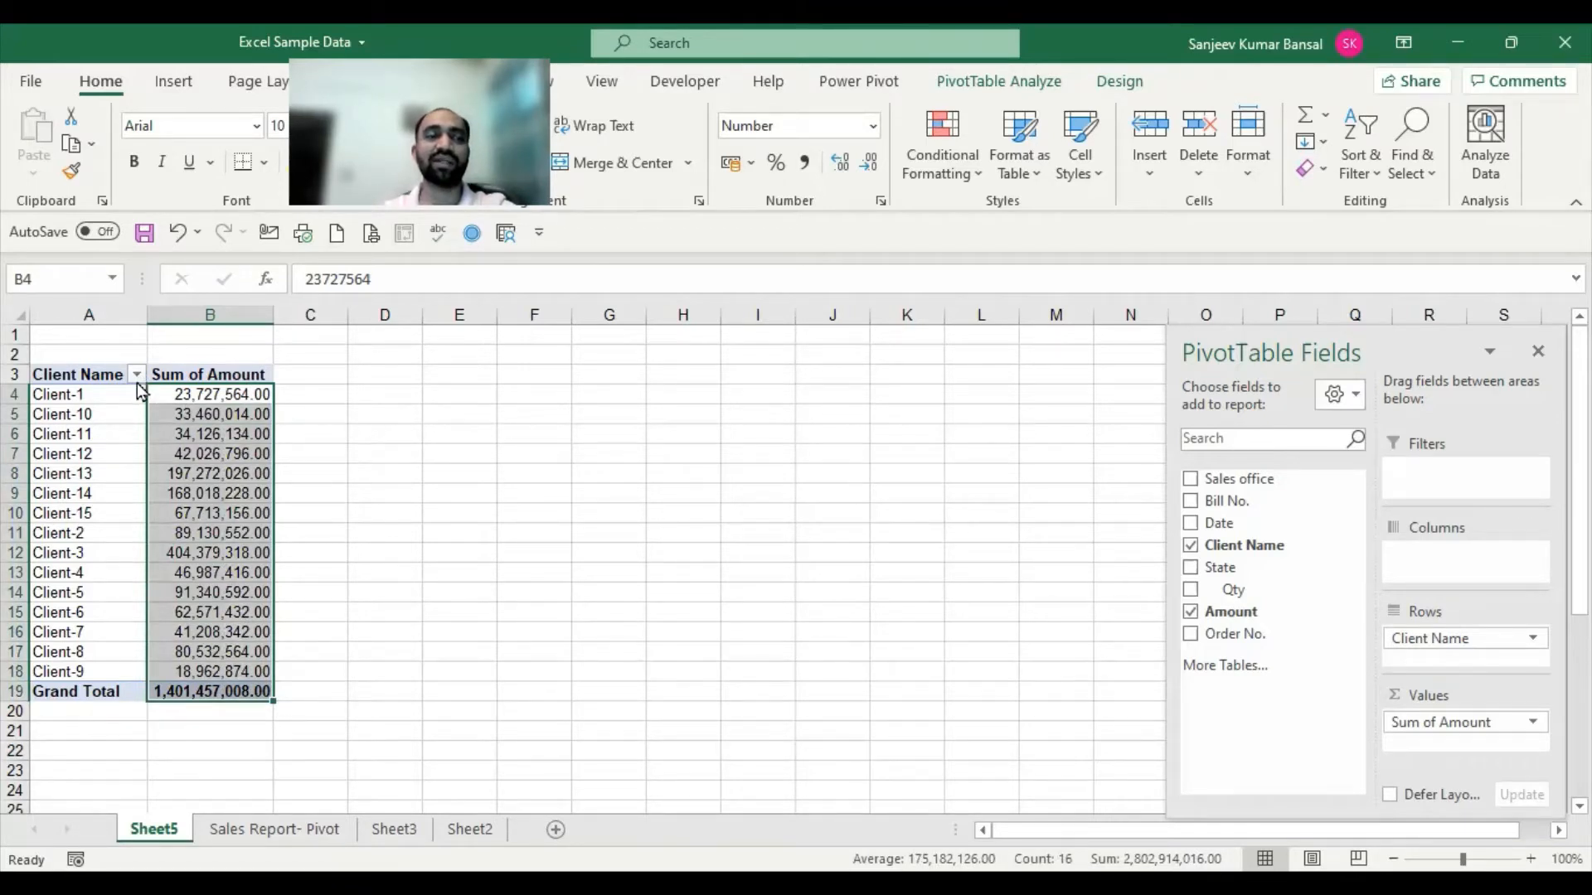
{"action": "left_click", "coordinate": [208, 393]}
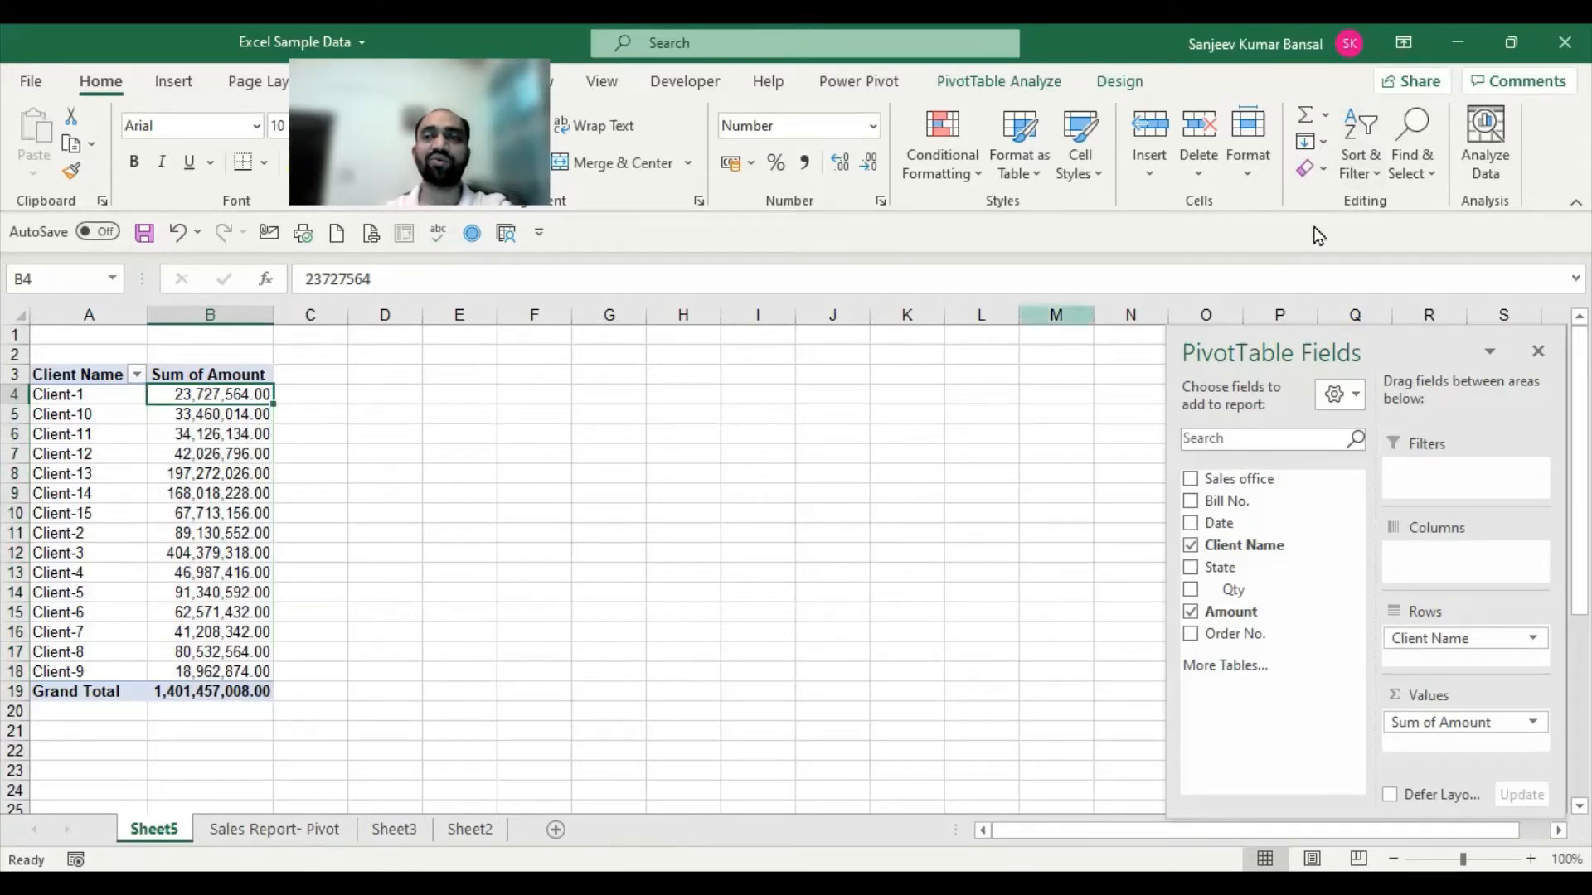
{"action": "left_click", "coordinate": [1361, 170]}
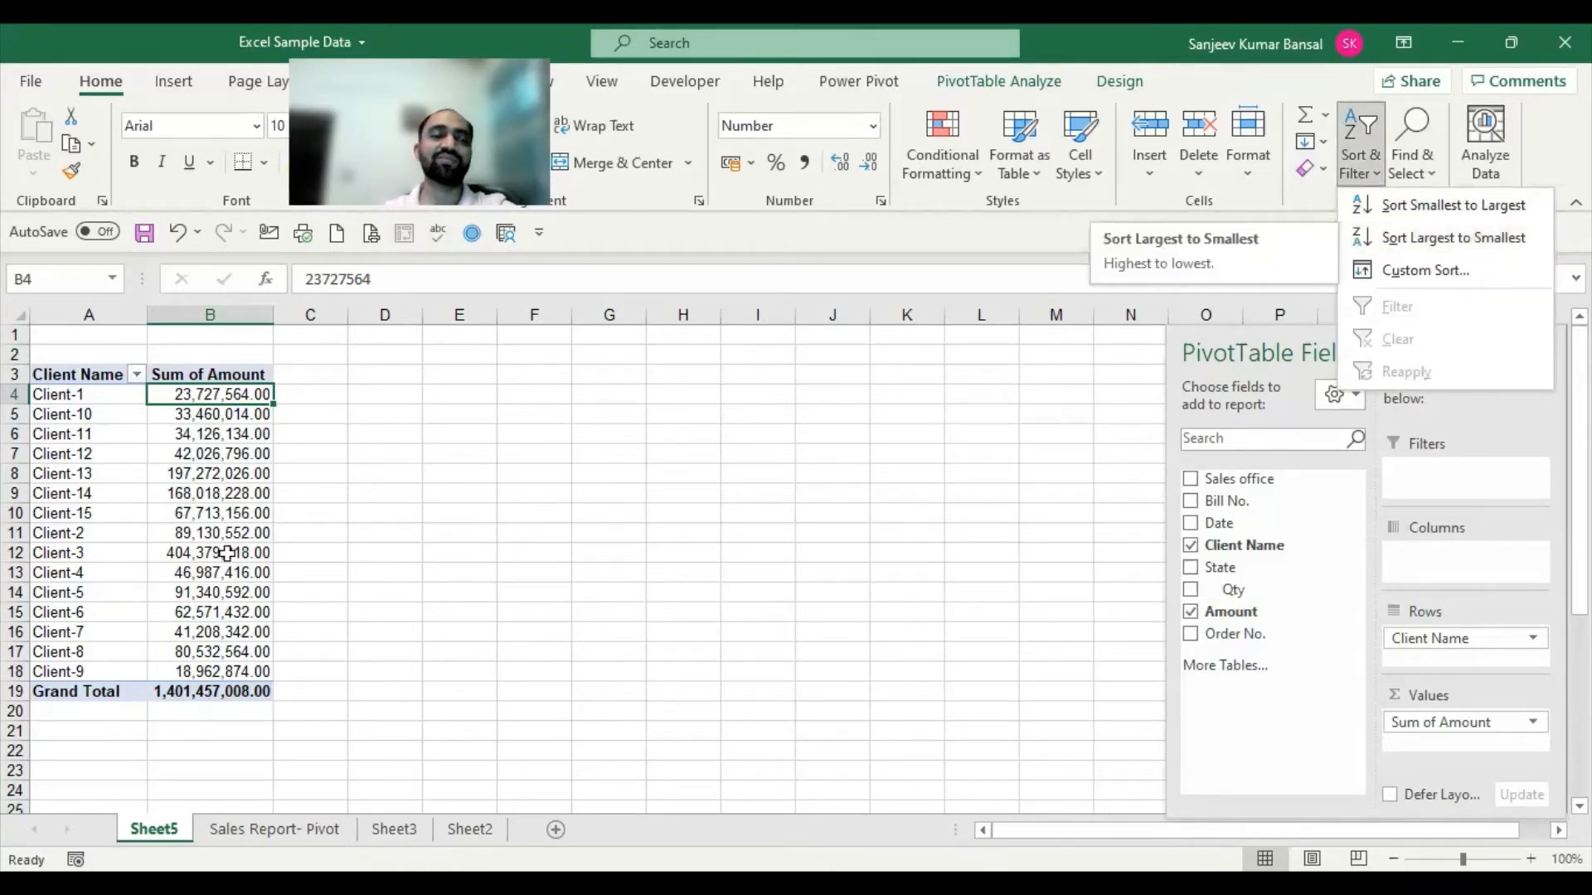
{"action": "left_click", "coordinate": [192, 578]}
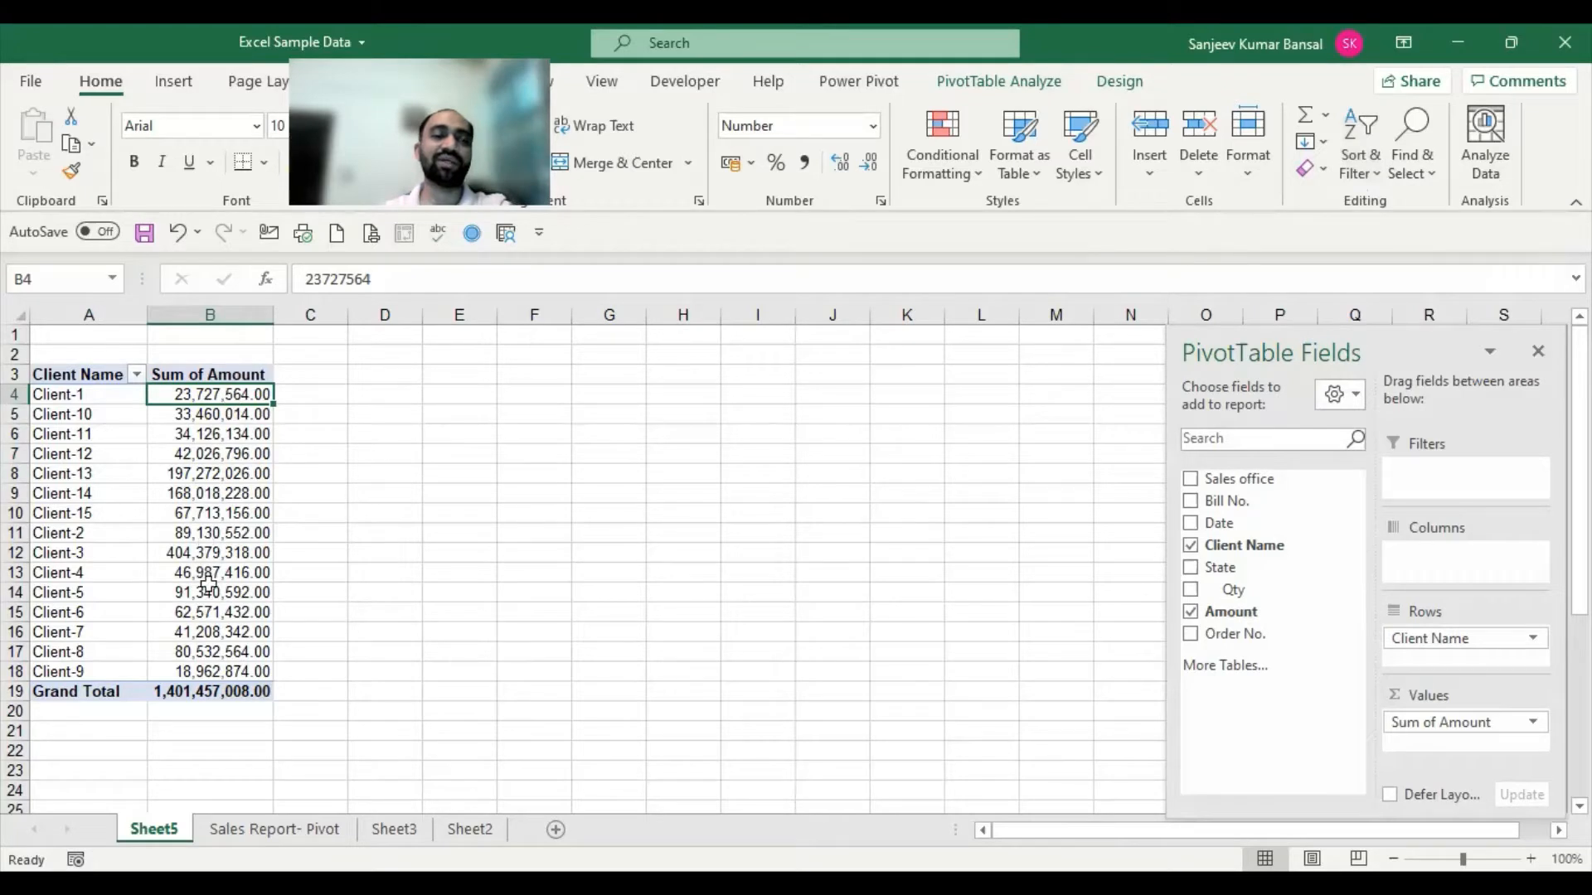
{"action": "left_click", "coordinate": [1366, 167]}
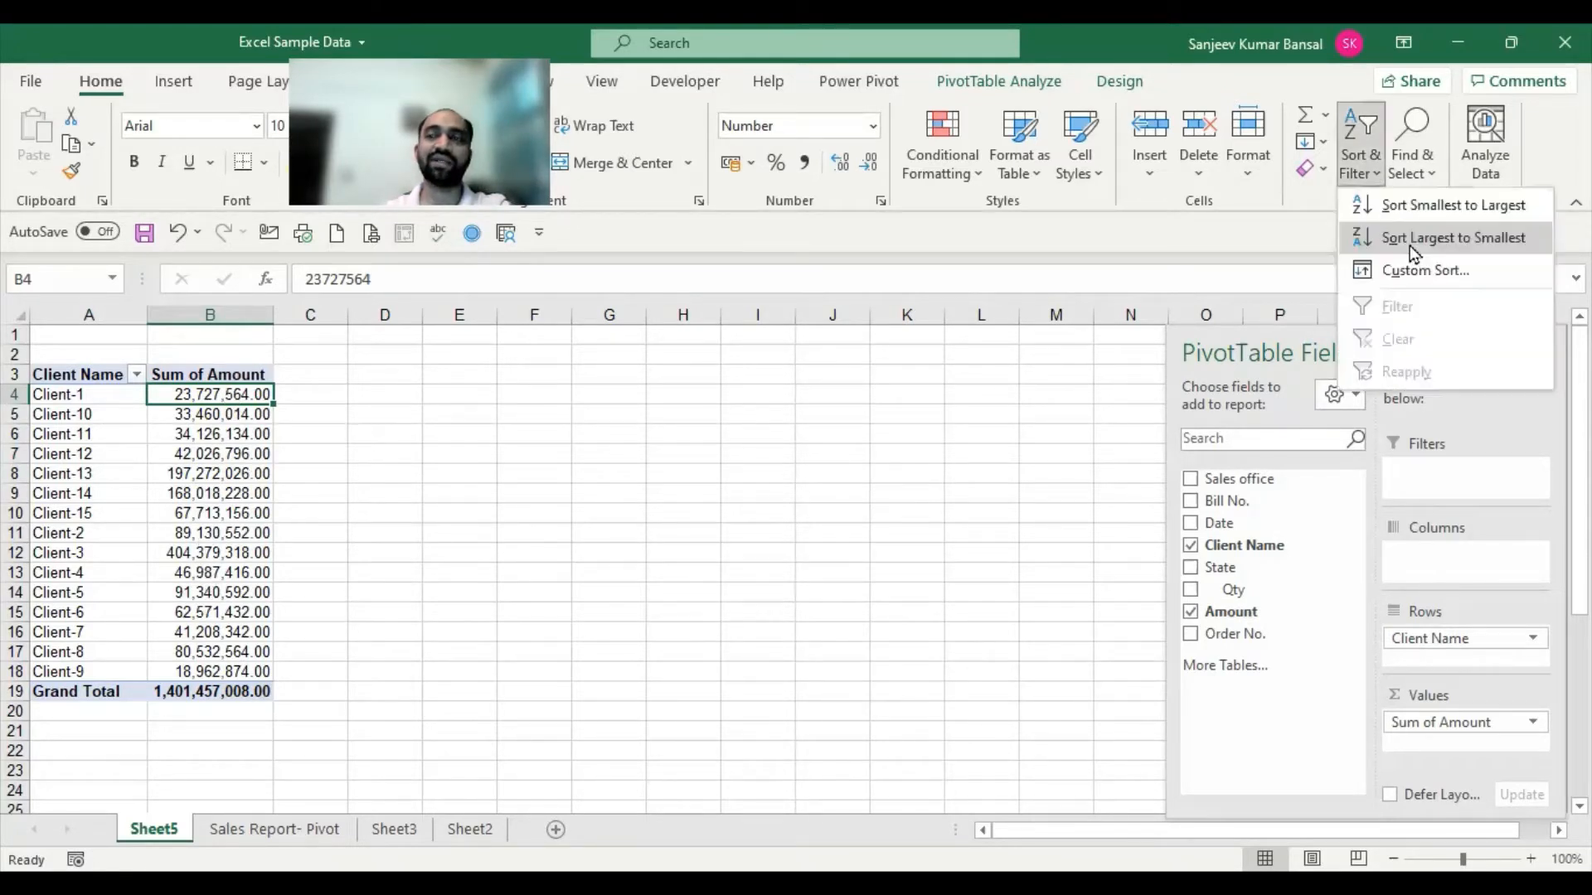
{"action": "left_click", "coordinate": [1410, 245]}
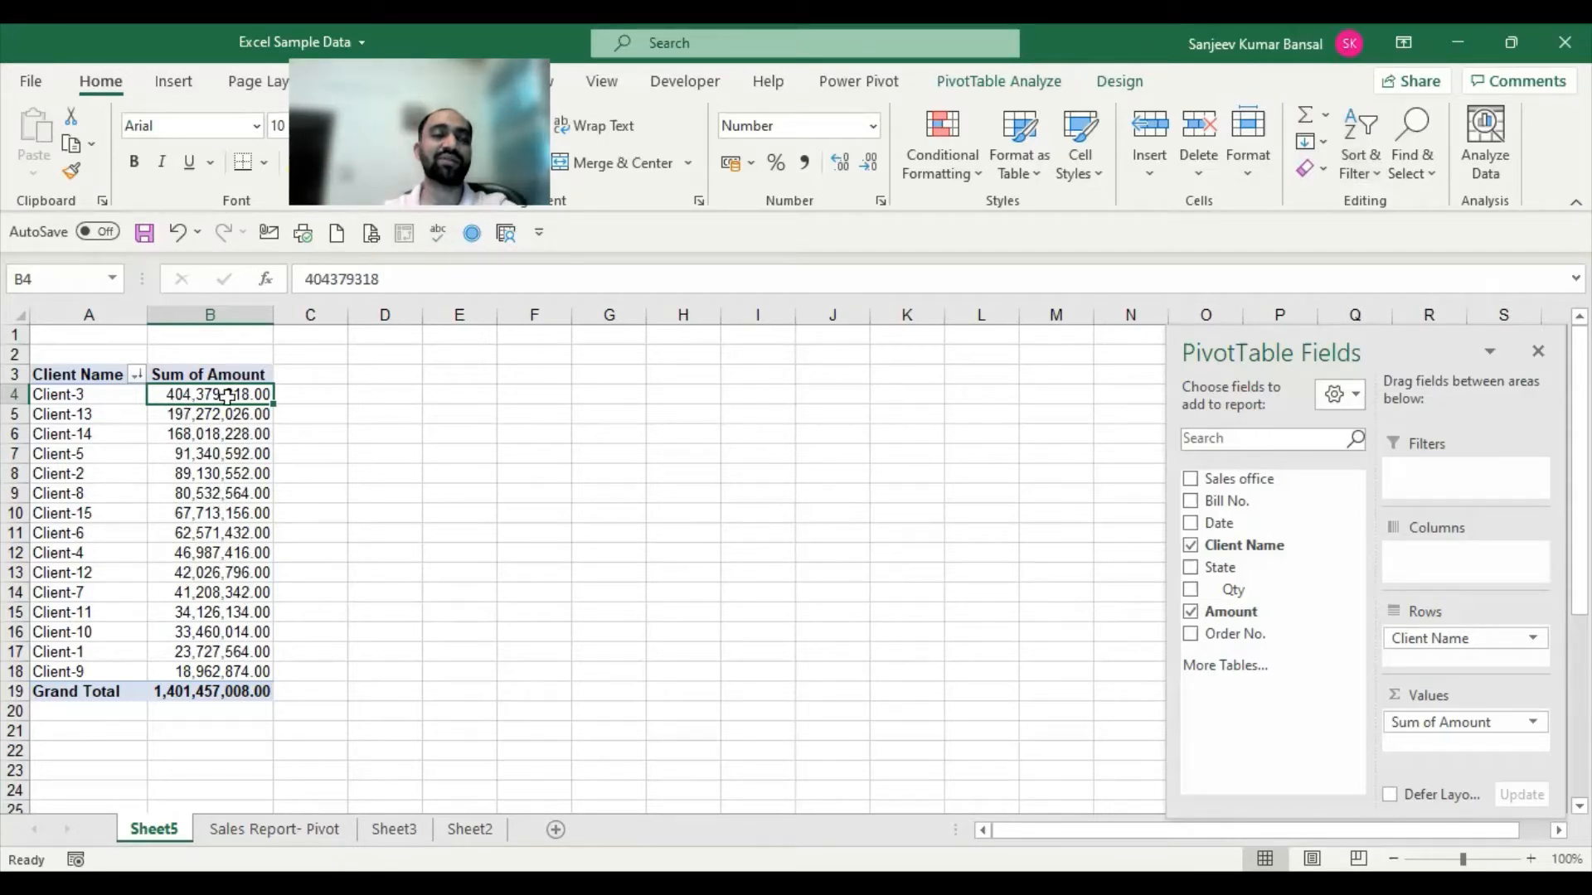
{"action": "left_click", "coordinate": [201, 670]}
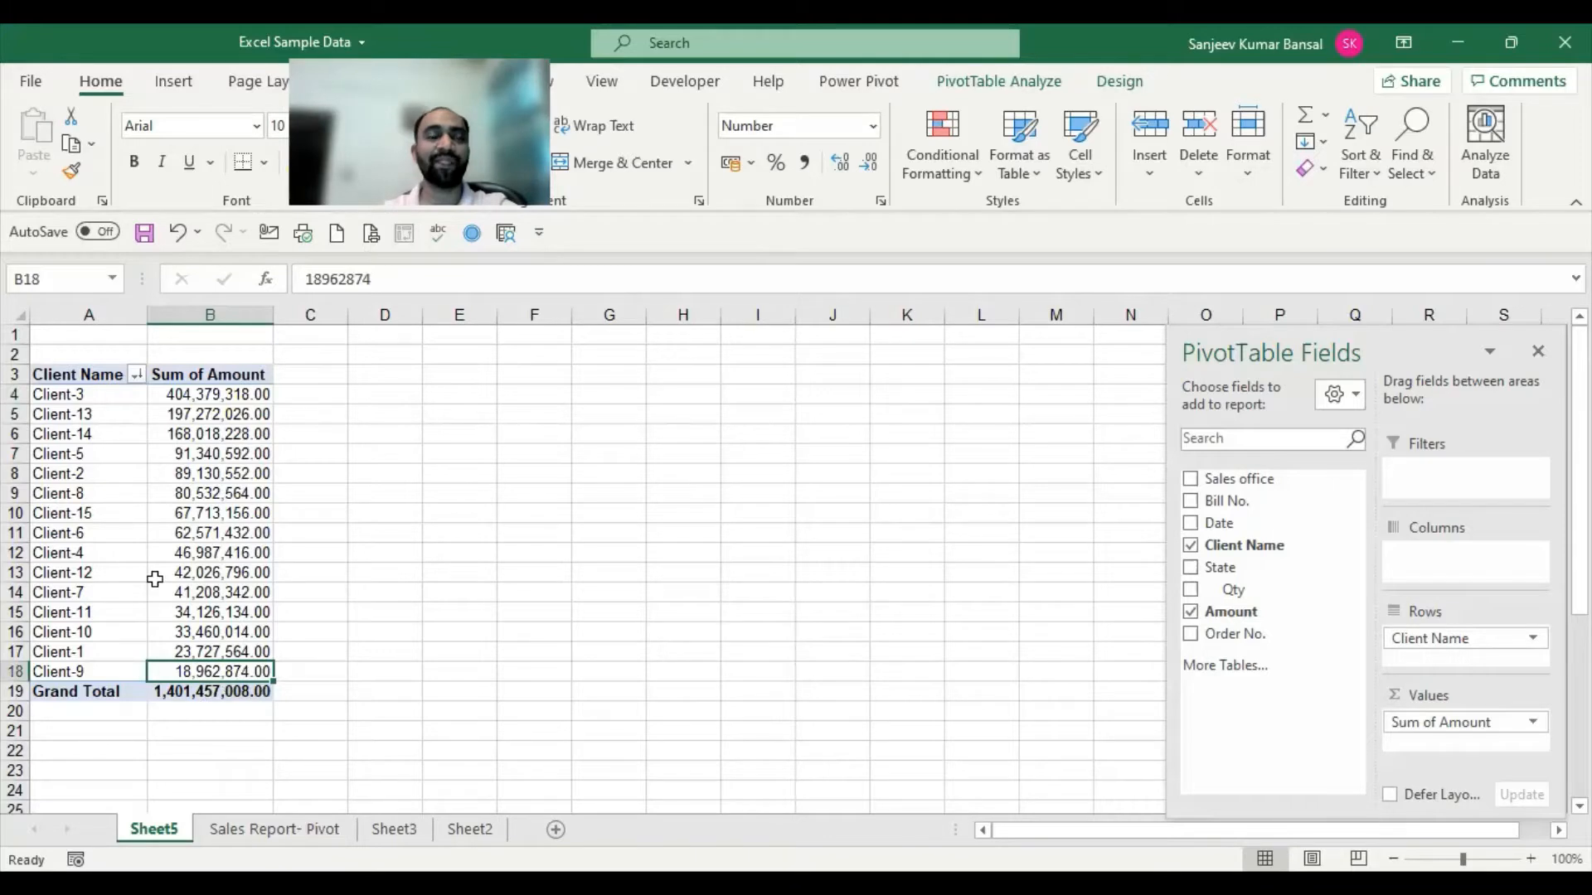
Change the Client Name sort options to ascending by Sum of Amount.
{"action": "left_click", "coordinate": [137, 380]}
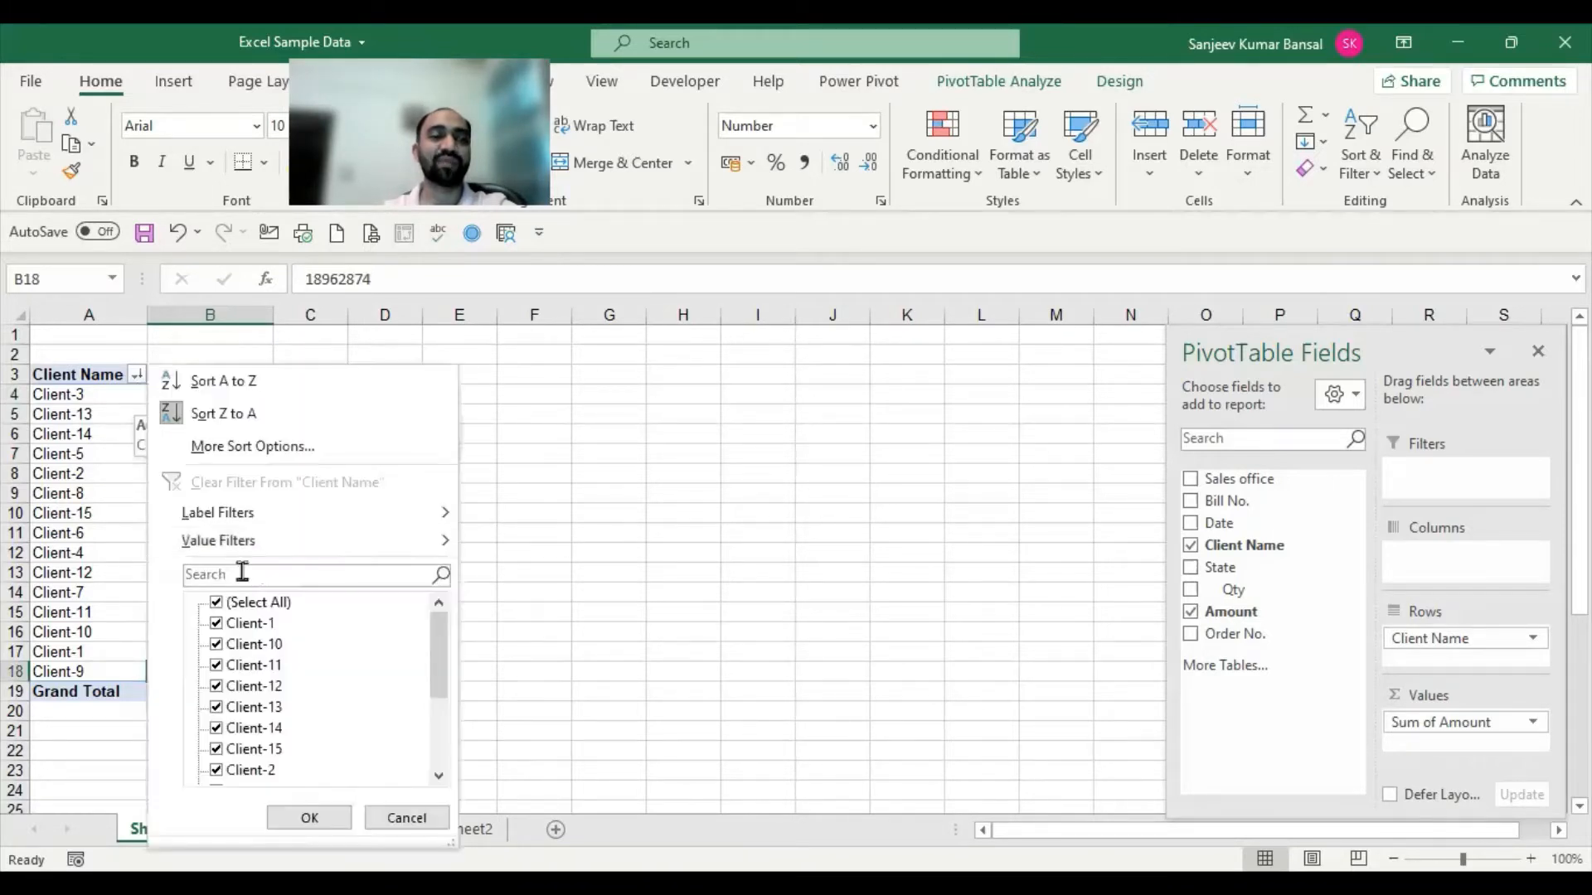
{"action": "left_click", "coordinate": [221, 448]}
{"action": "left_click", "coordinate": [649, 438]}
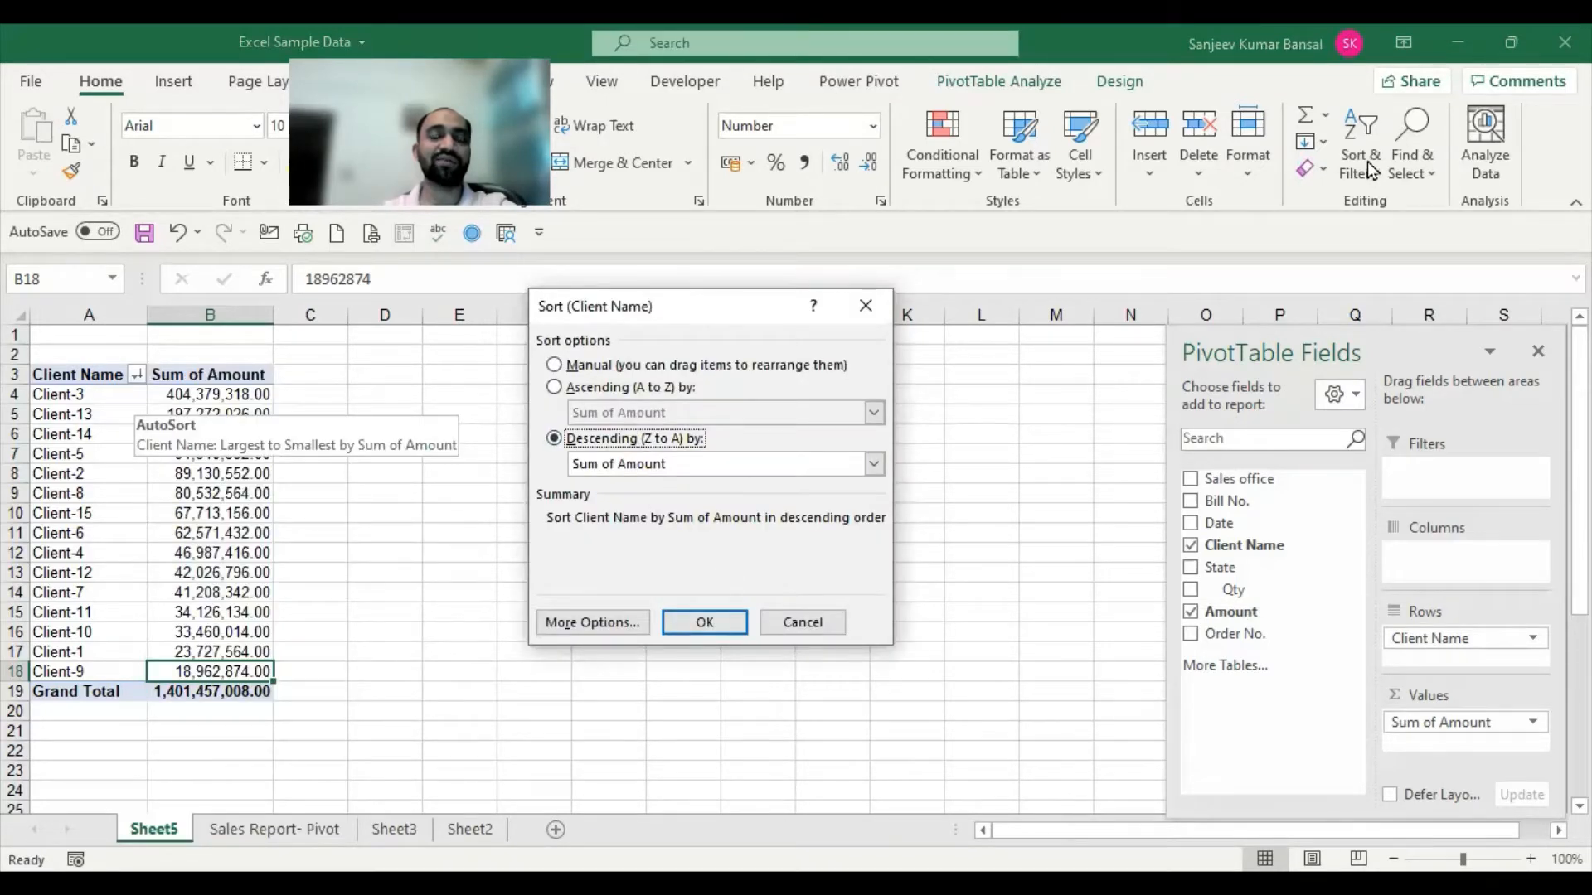
{"action": "left_click", "coordinate": [598, 387]}
{"action": "left_click", "coordinate": [611, 414]}
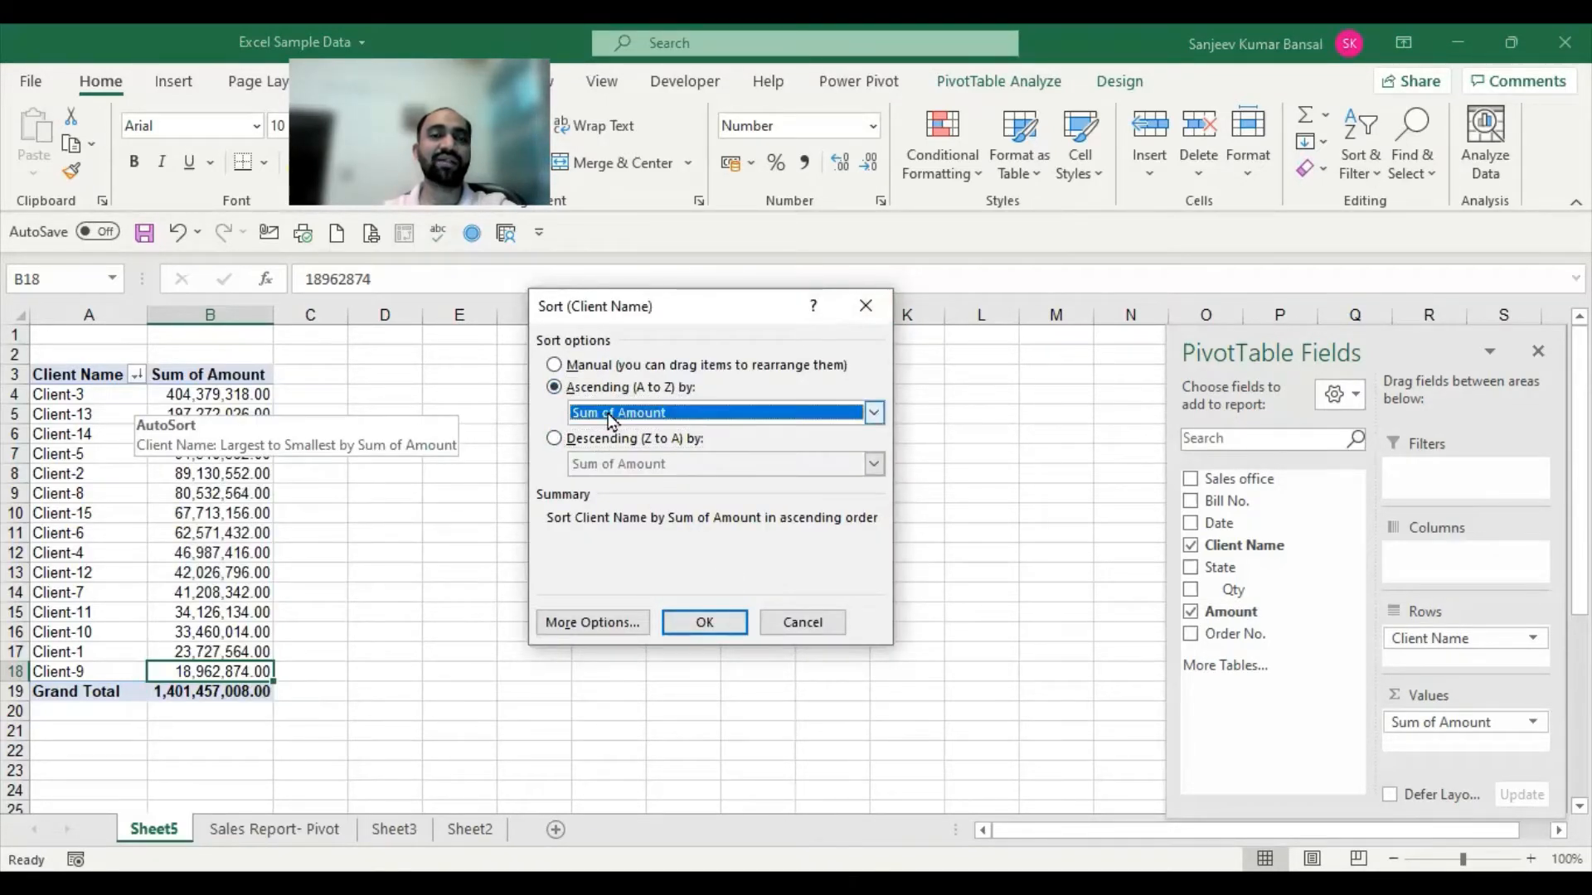
{"action": "left_click", "coordinate": [611, 415]}
{"action": "left_click", "coordinate": [613, 454]}
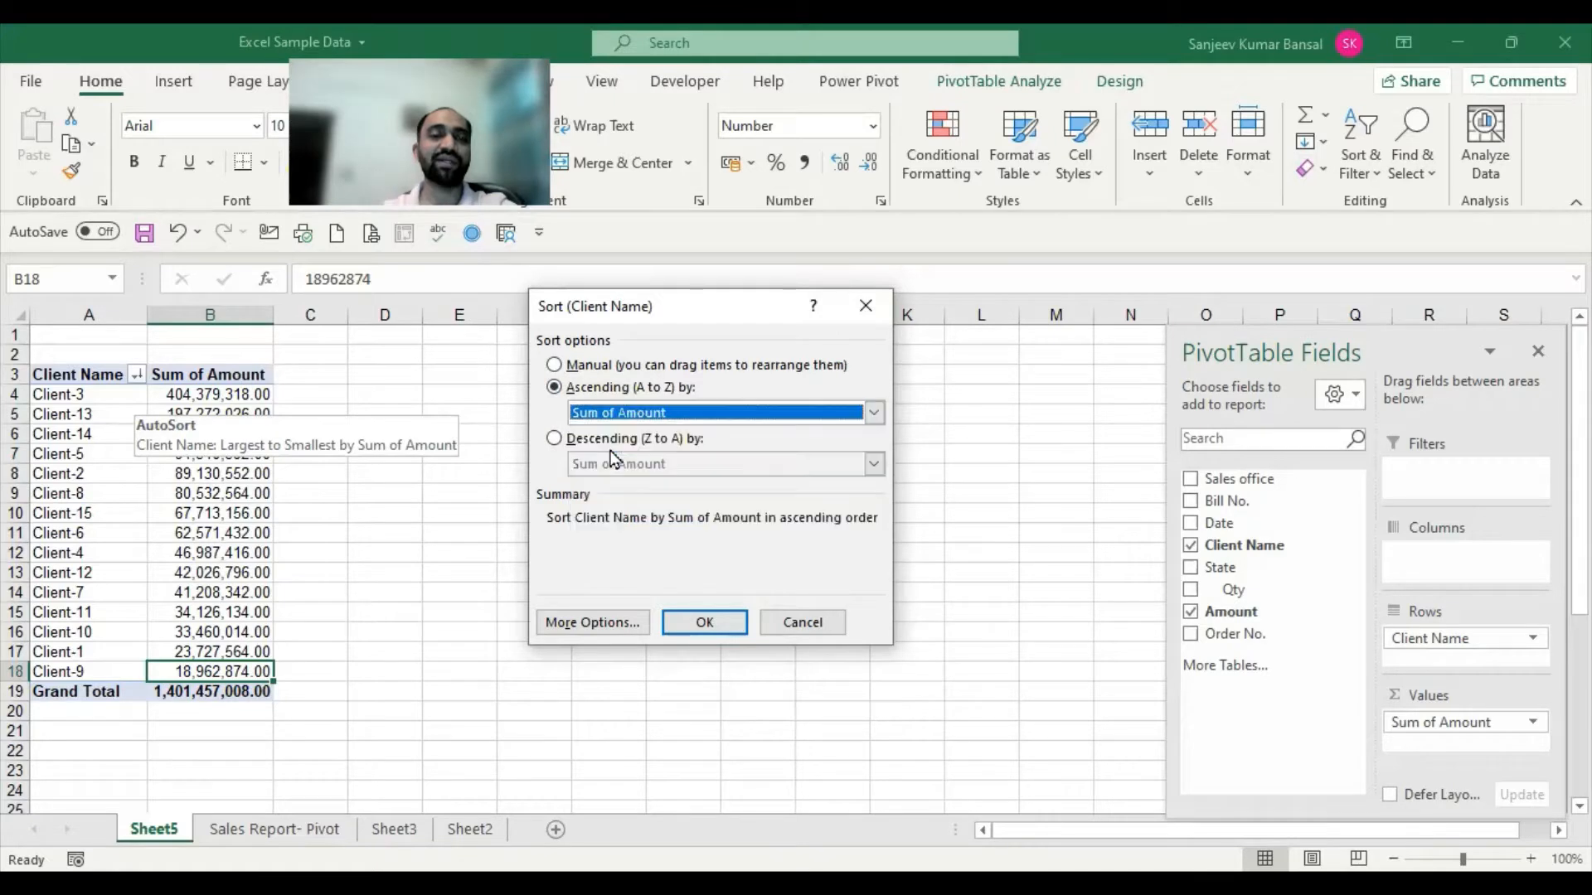
{"action": "left_click", "coordinate": [697, 624]}
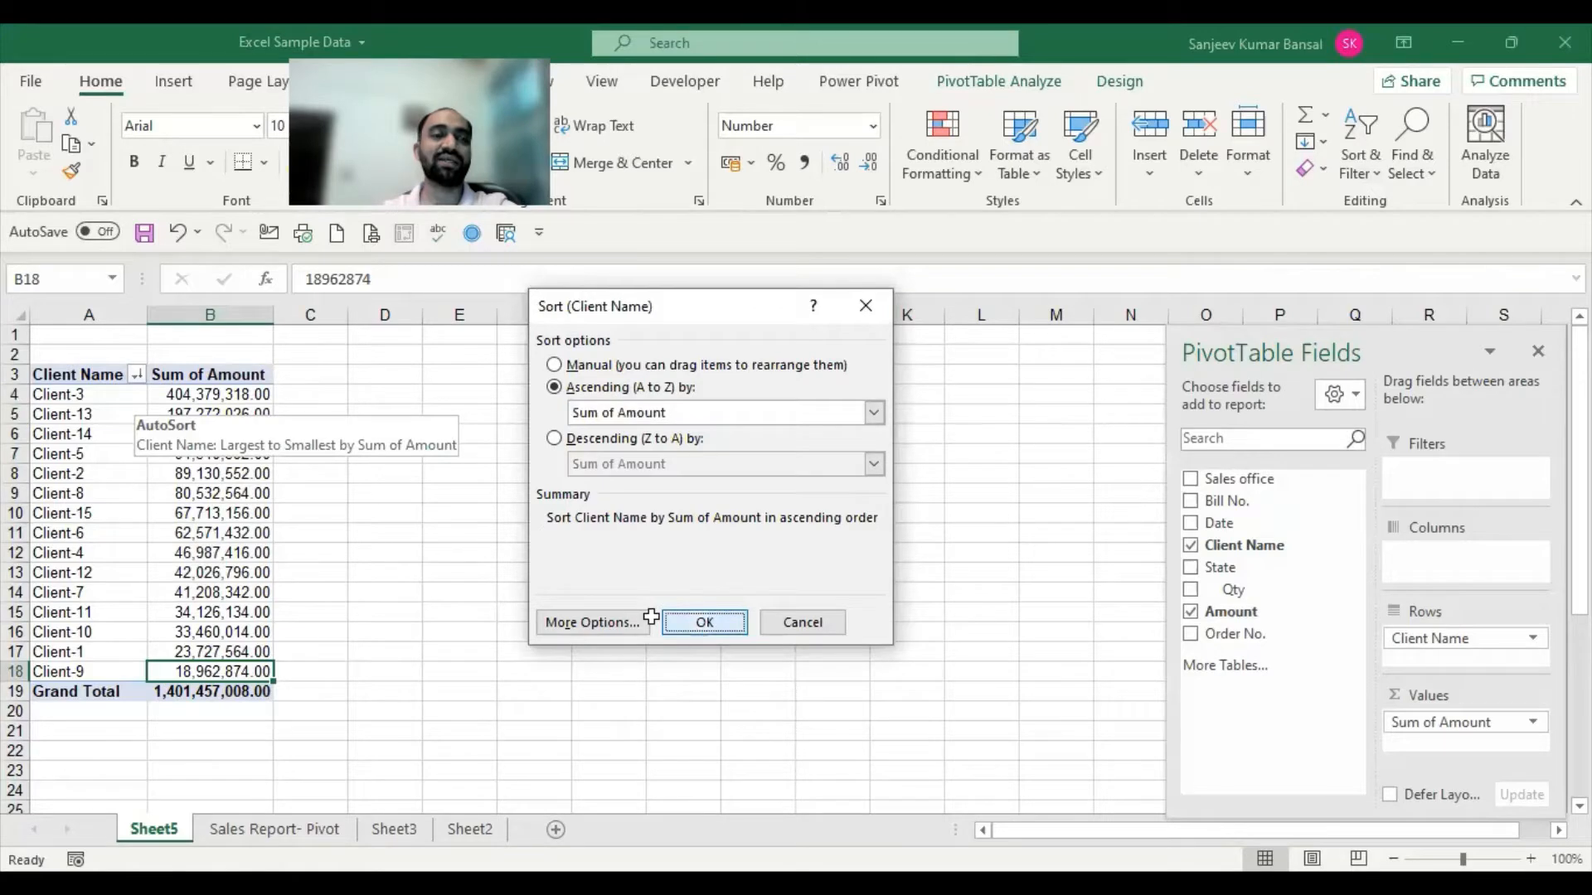
Review the sorted Sum of Amount values and the whole client PivotTable.
{"action": "left_click_drag", "start_coordinate": [257, 395], "coordinate": [265, 672]}
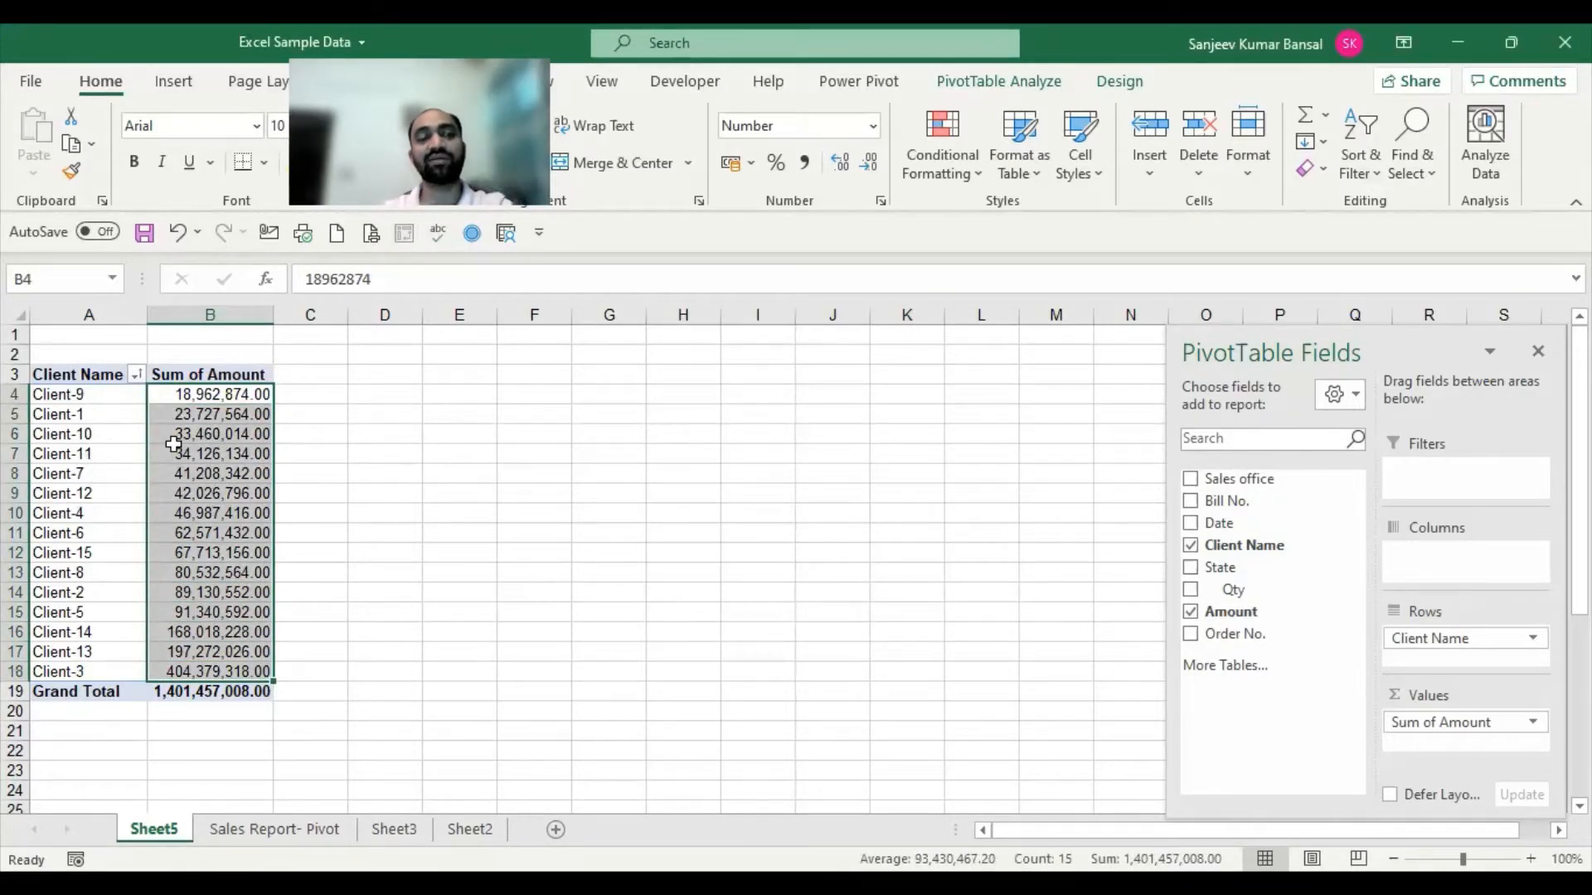
{"action": "left_click", "coordinate": [234, 394]}
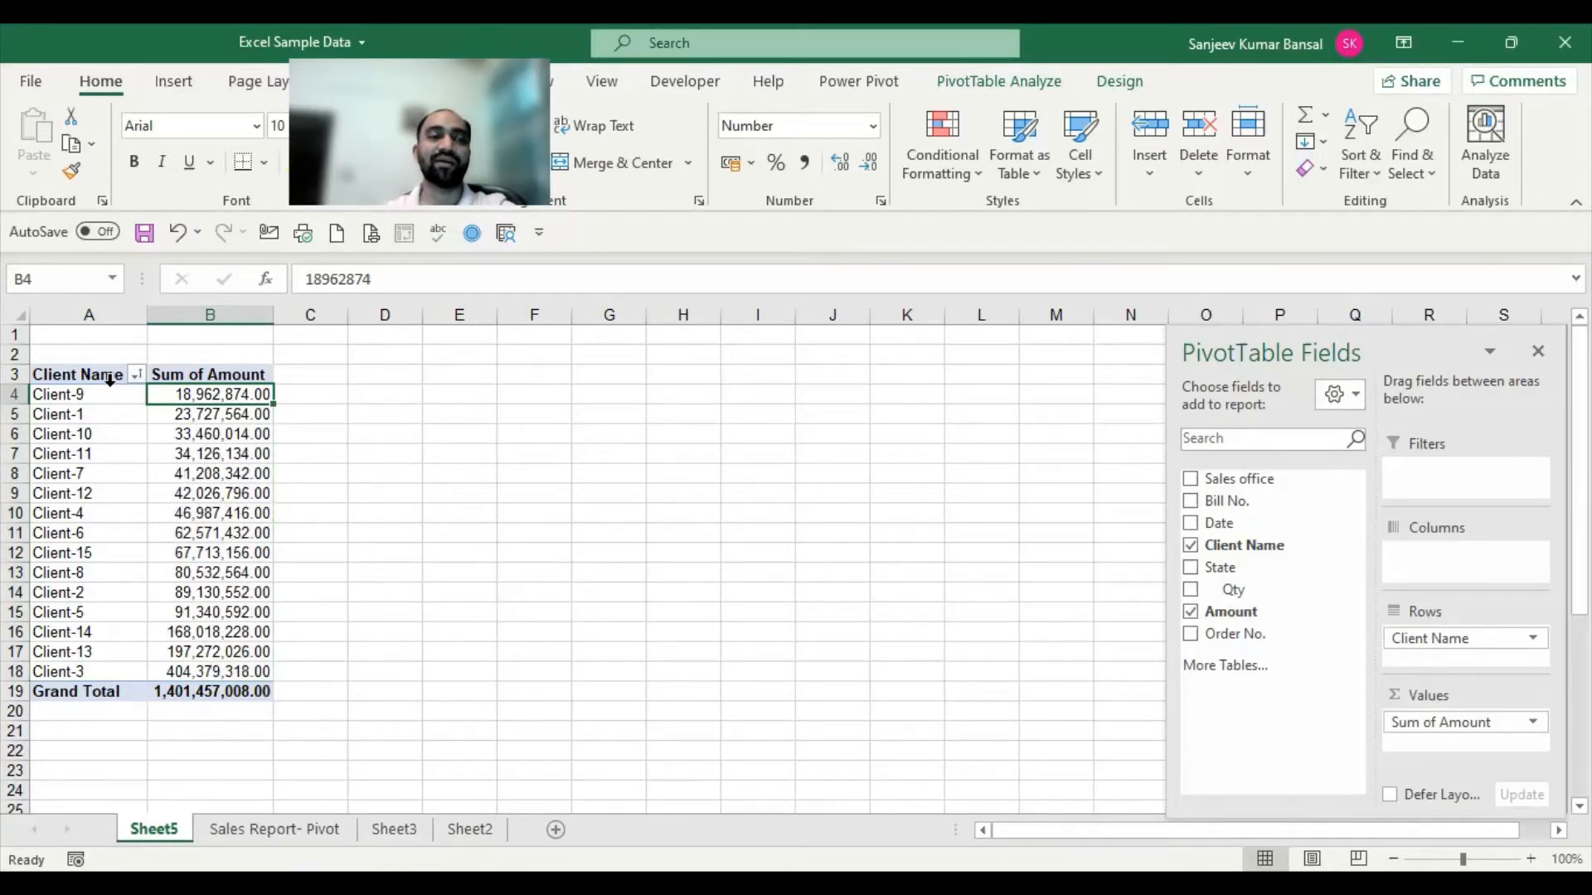
{"action": "left_click_drag", "start_coordinate": [110, 380], "coordinate": [248, 688]}
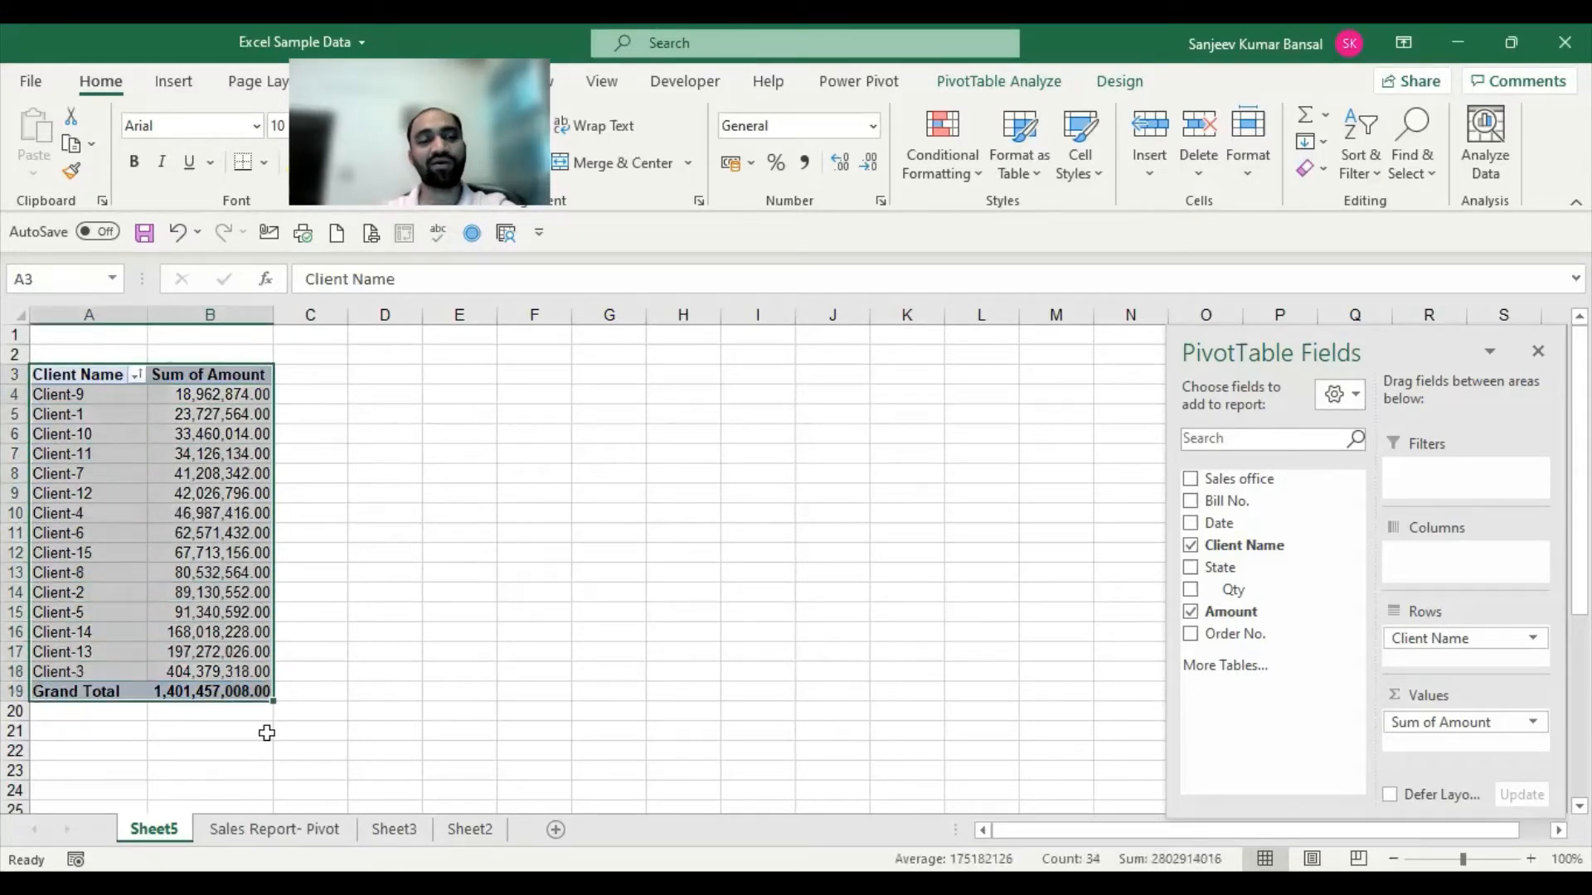
Return to the Sales Report- Pivot sheet and select a cell within the source data.
{"action": "left_click", "coordinate": [273, 829]}
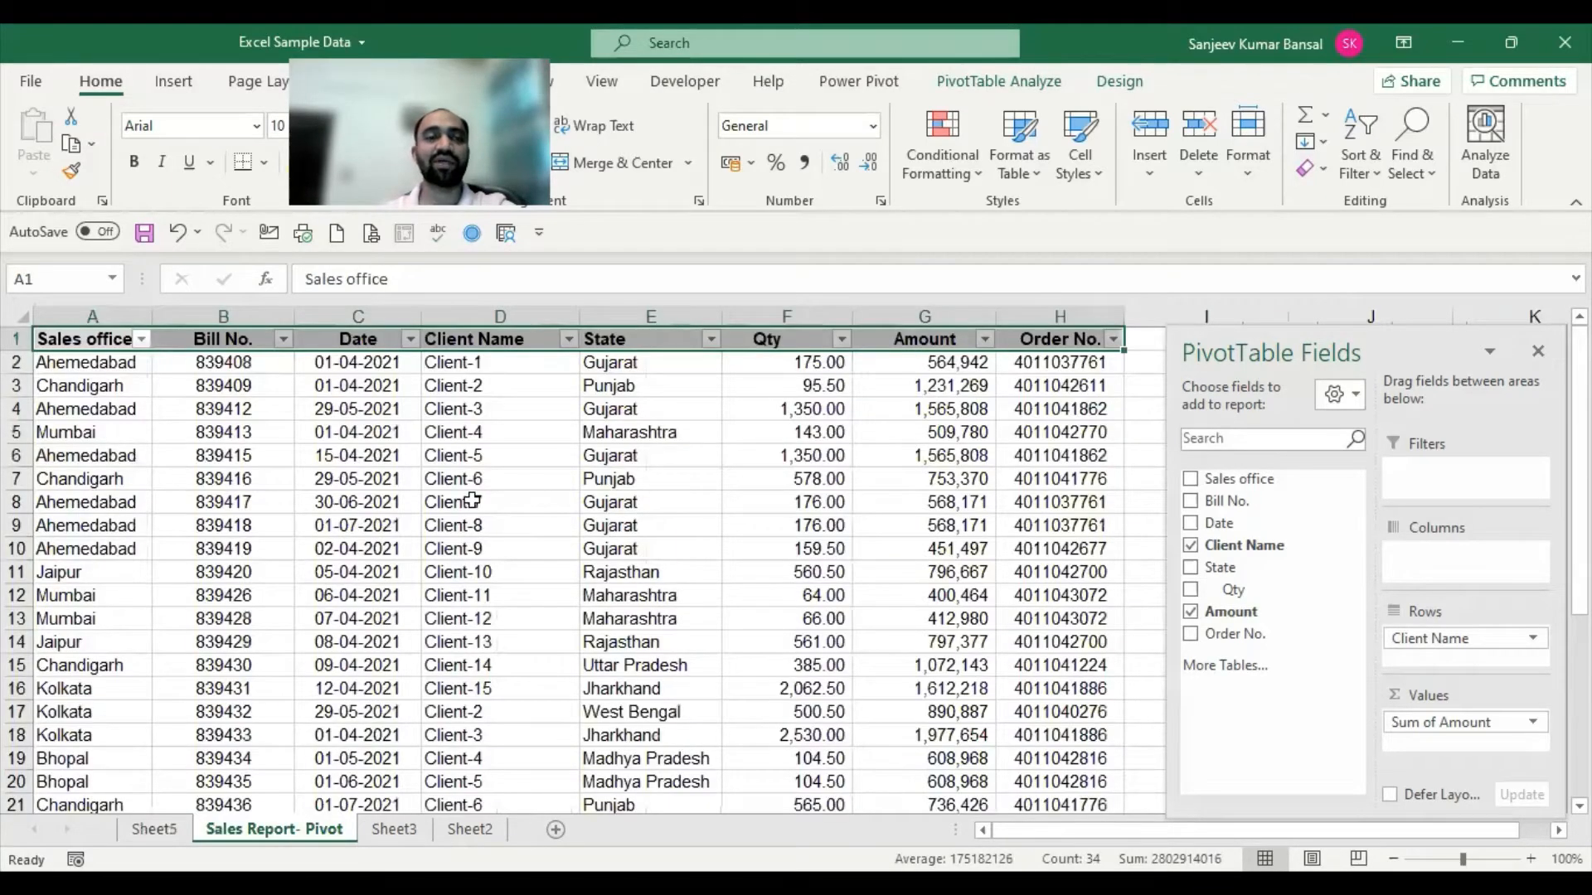
{"action": "left_click", "coordinate": [467, 455]}
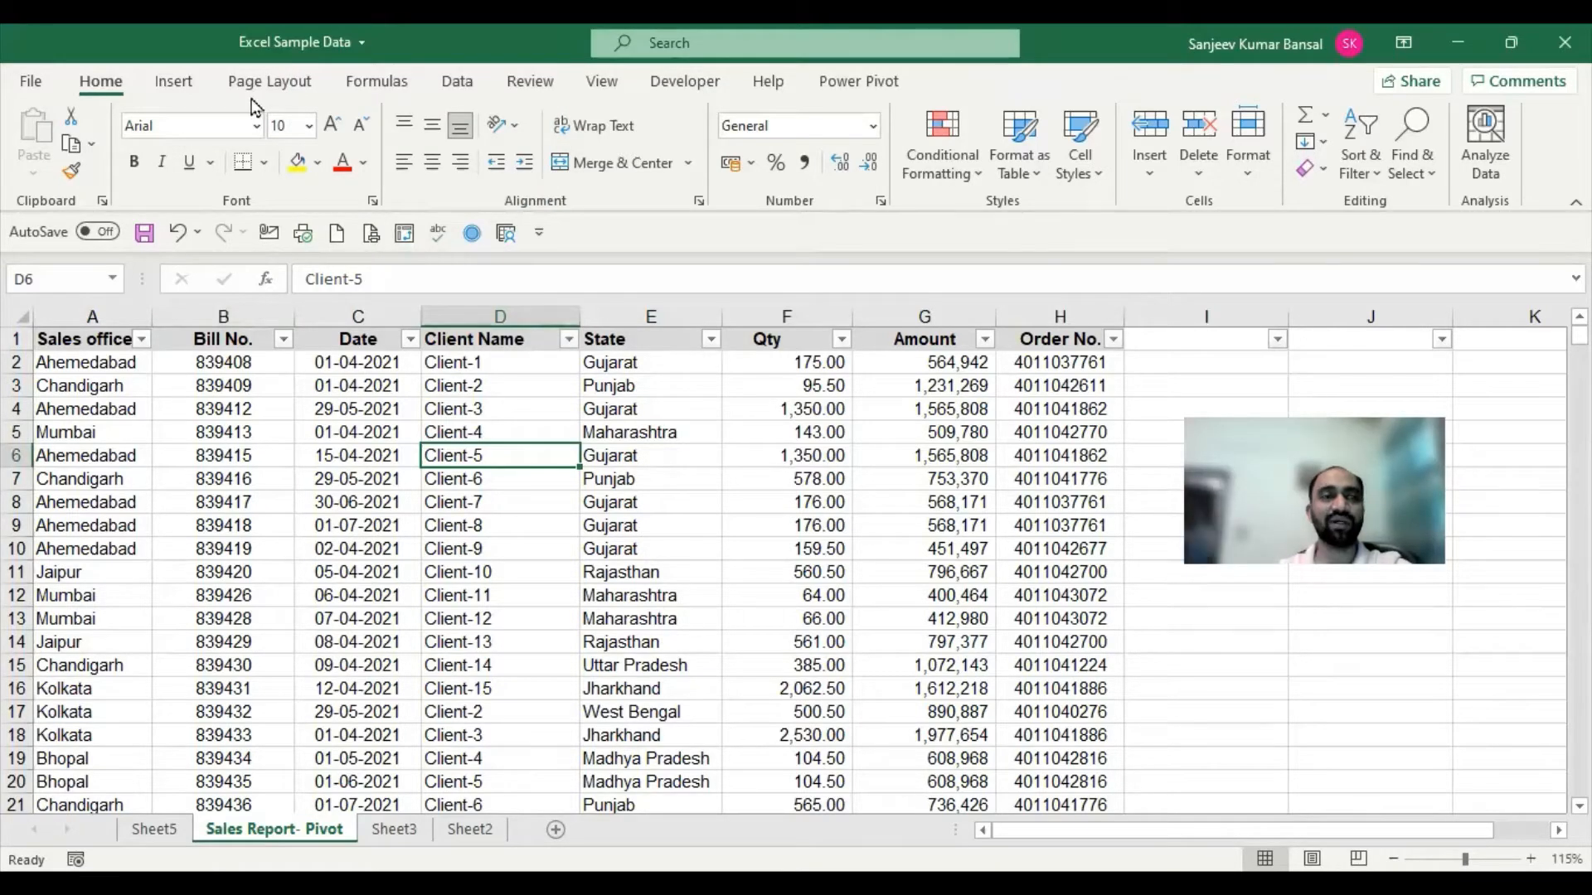
{"action": "left_click", "coordinate": [171, 80]}
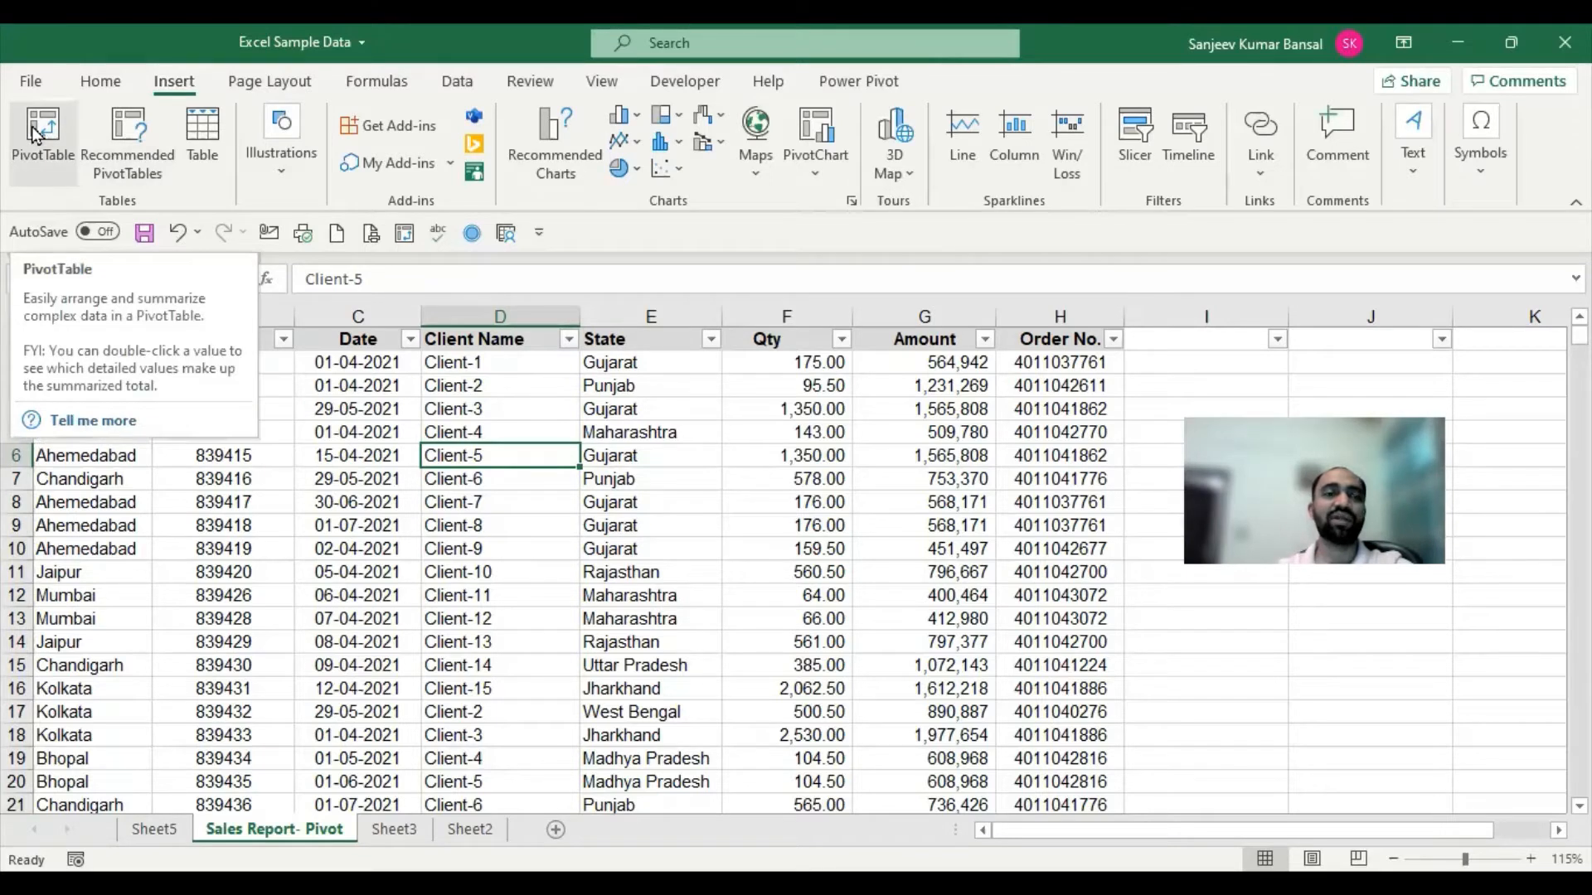
{"action": "left_click", "coordinate": [647, 438]}
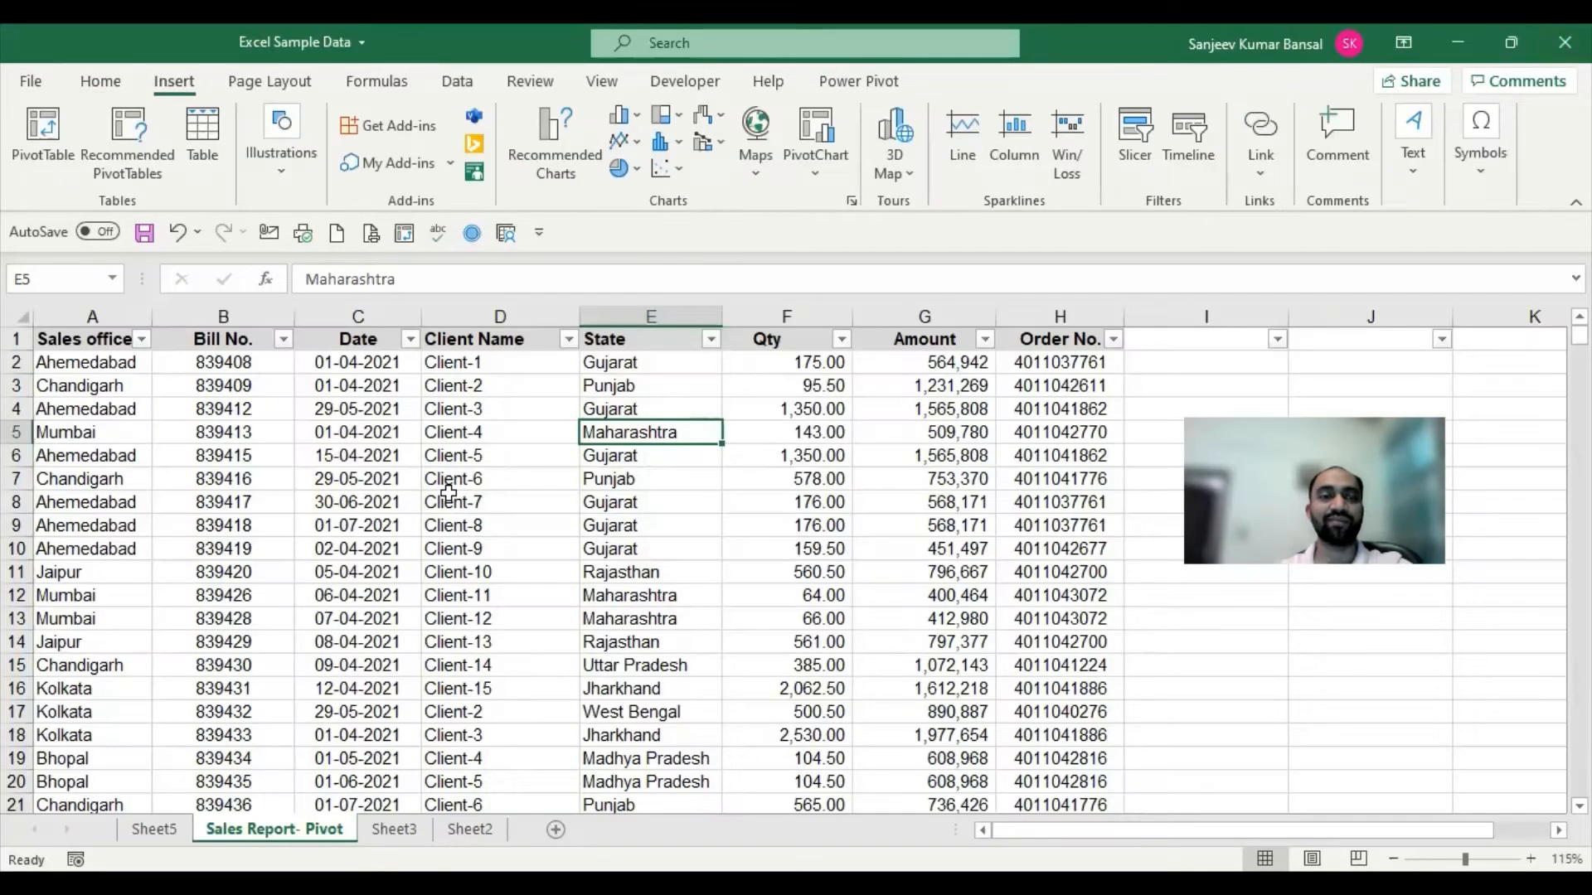
{"action": "left_click", "coordinate": [452, 501]}
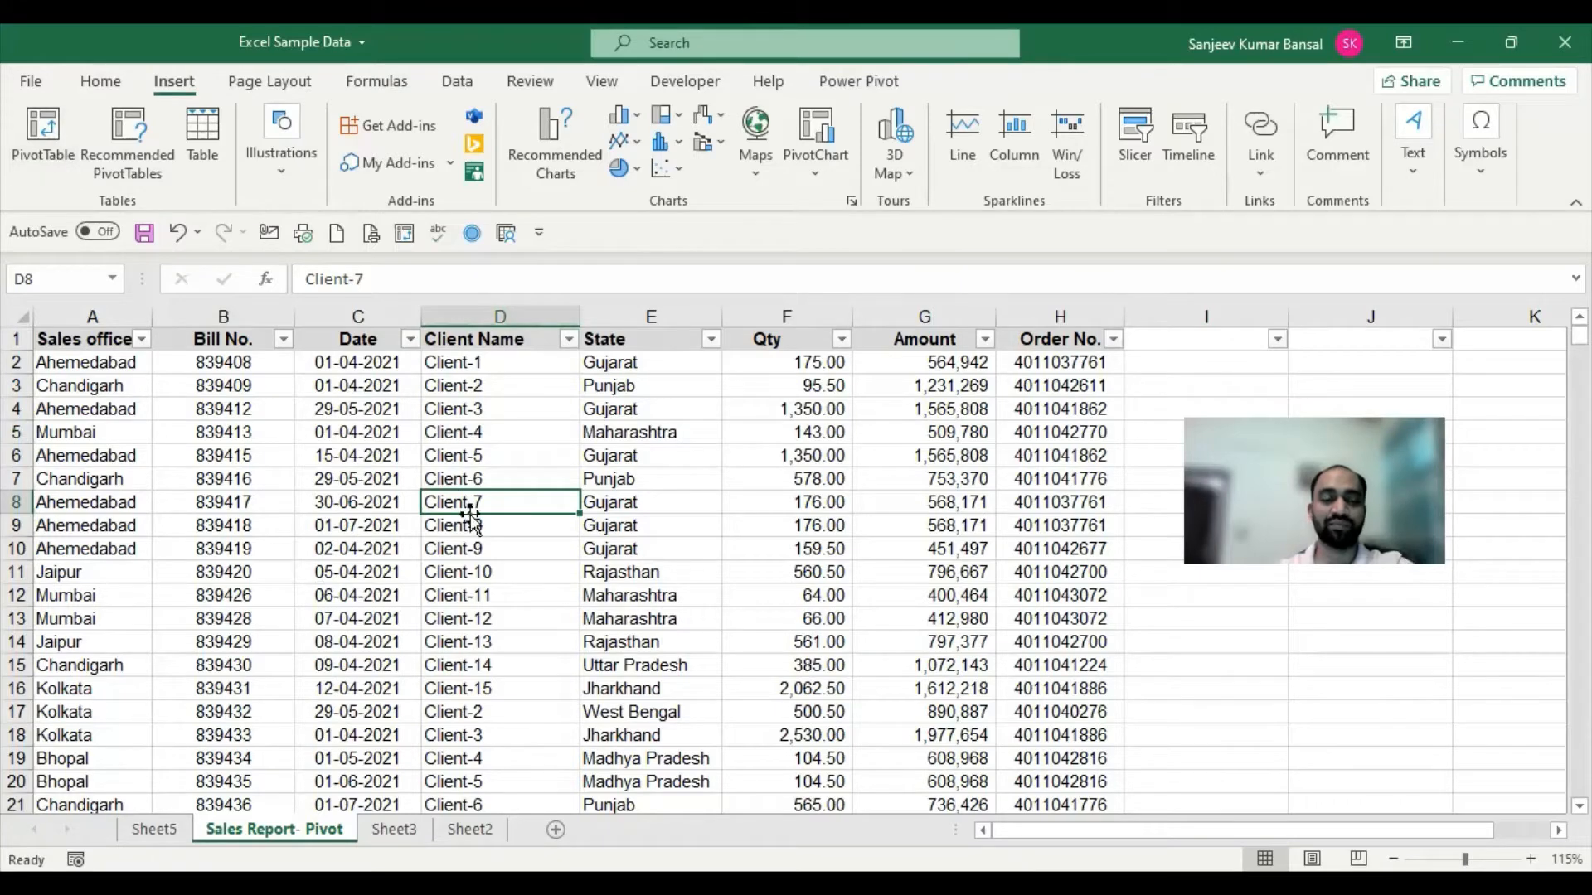
{"action": "key", "text": "alt"}
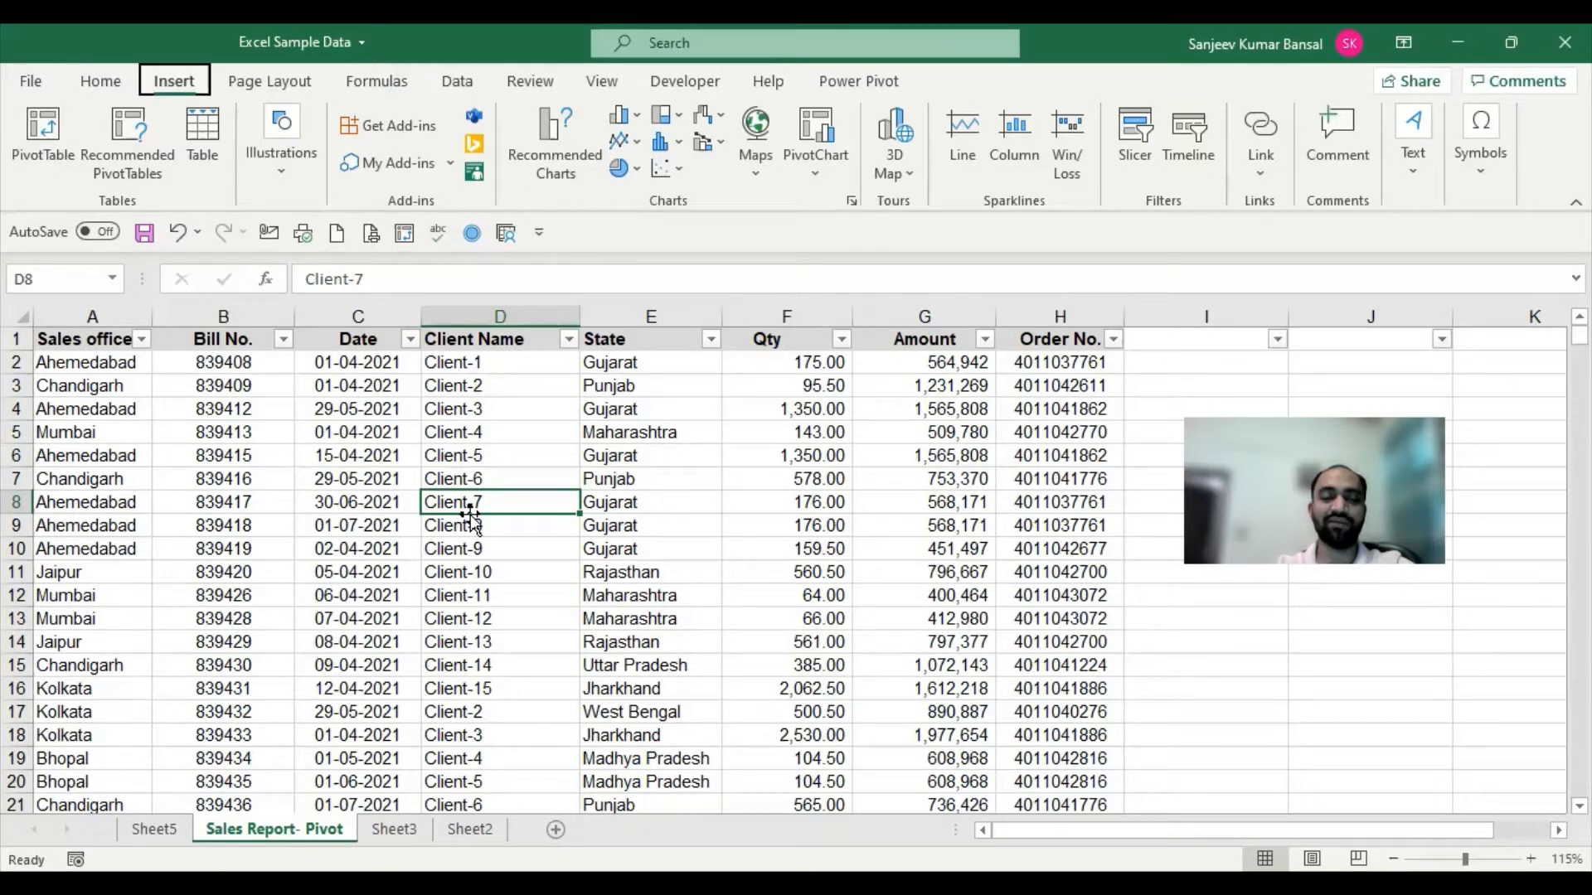
{"action": "key", "text": "n"}
{"action": "key", "text": "v"}
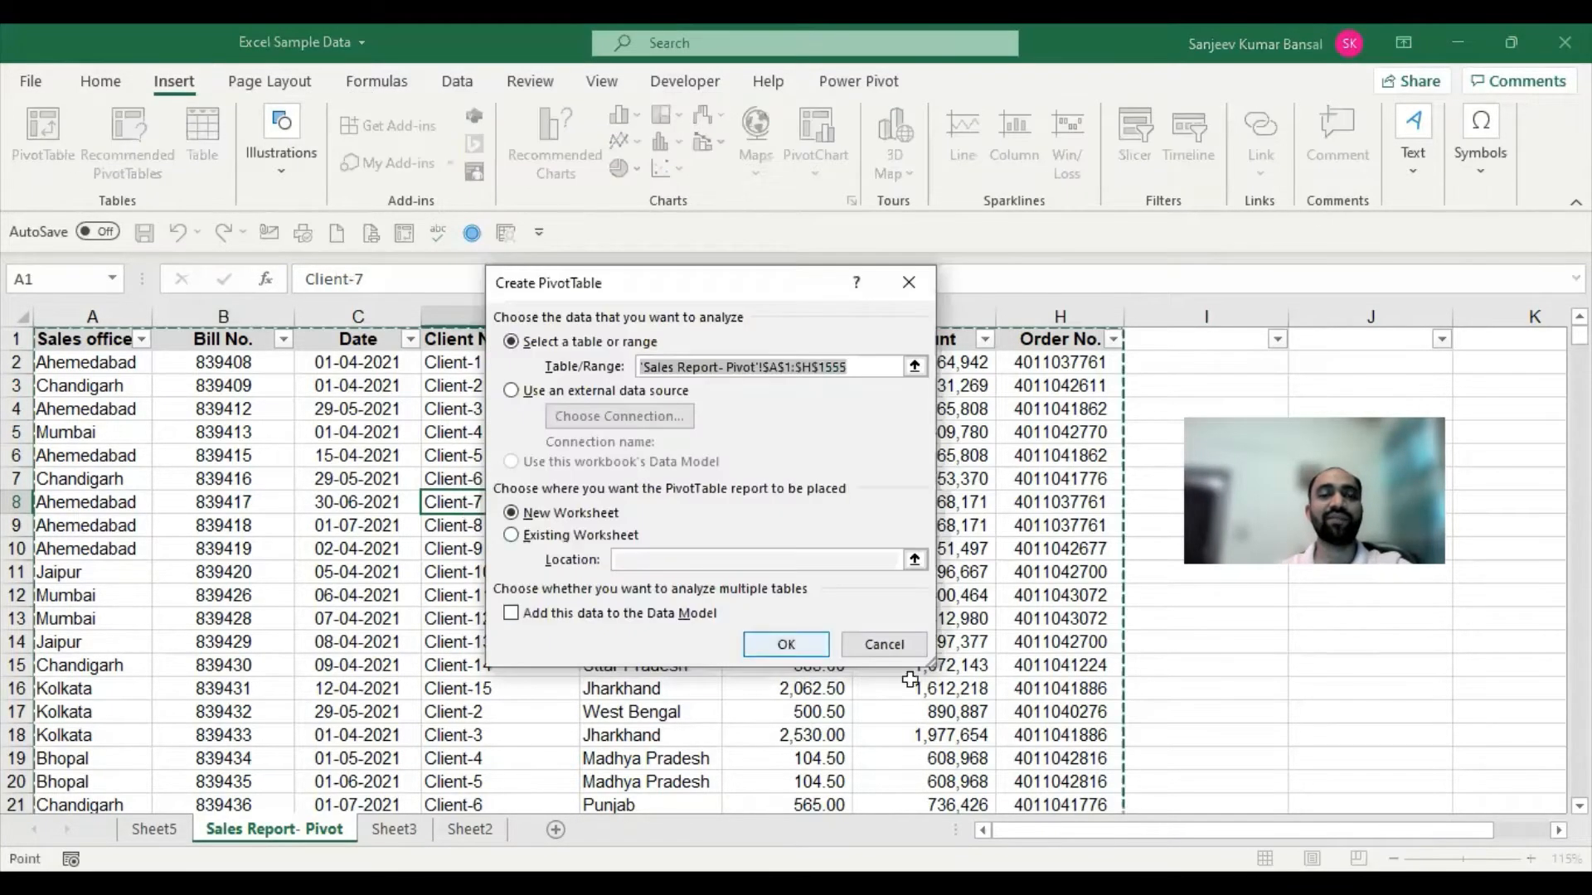
{"action": "left_click", "coordinate": [884, 645]}
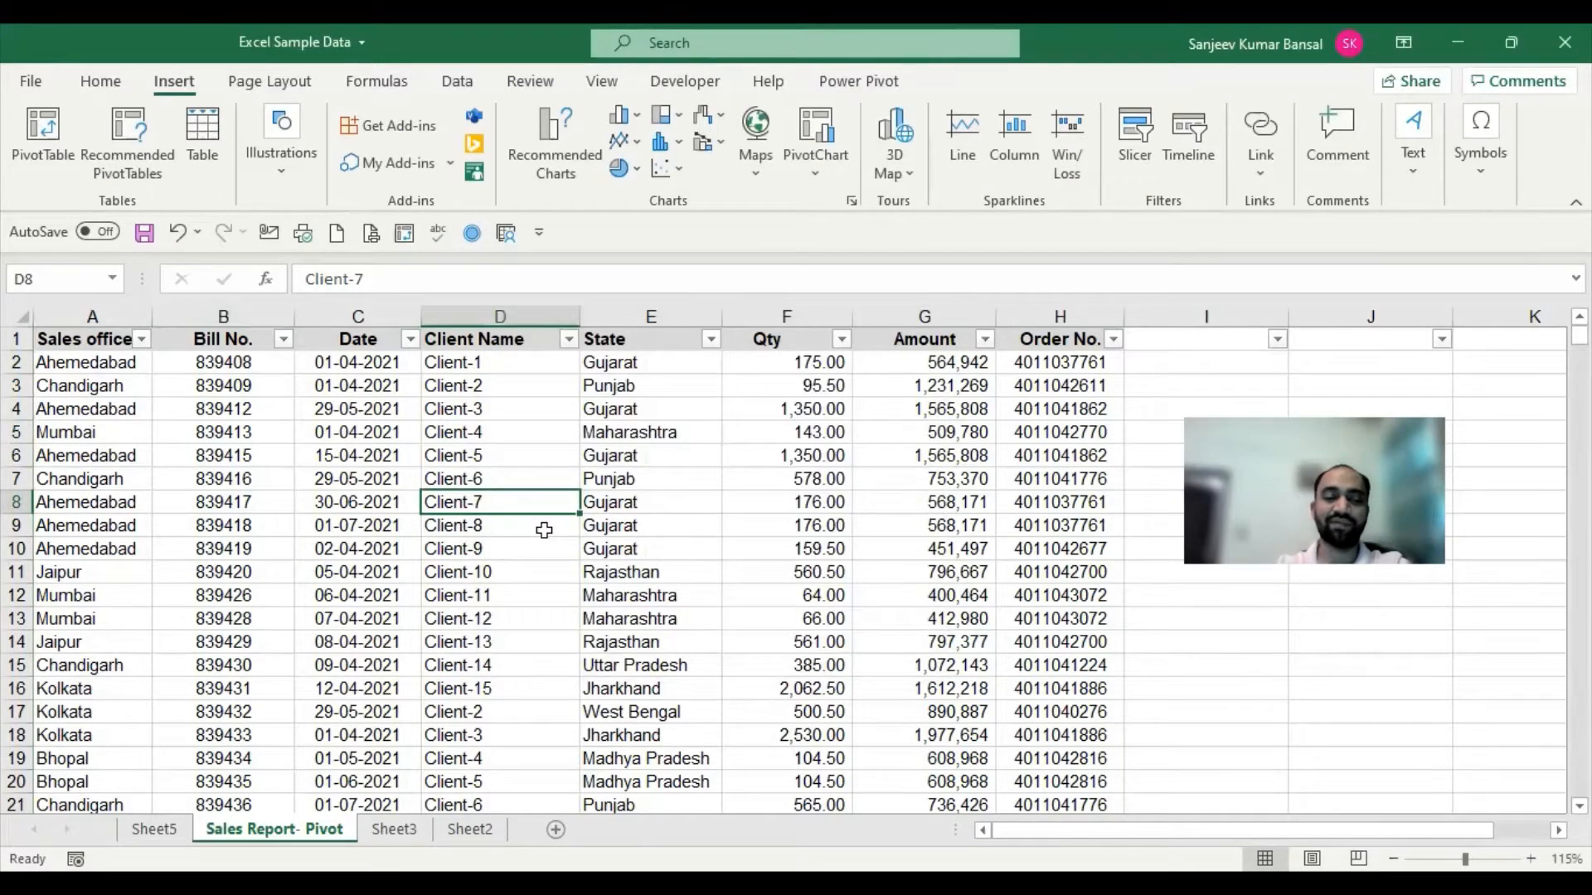
Create a second PivotTable from the sales report data, placed on the existing worksheet at Sheet5 cell D3.
{"action": "key", "text": "alt"}
{"action": "key", "text": "n"}
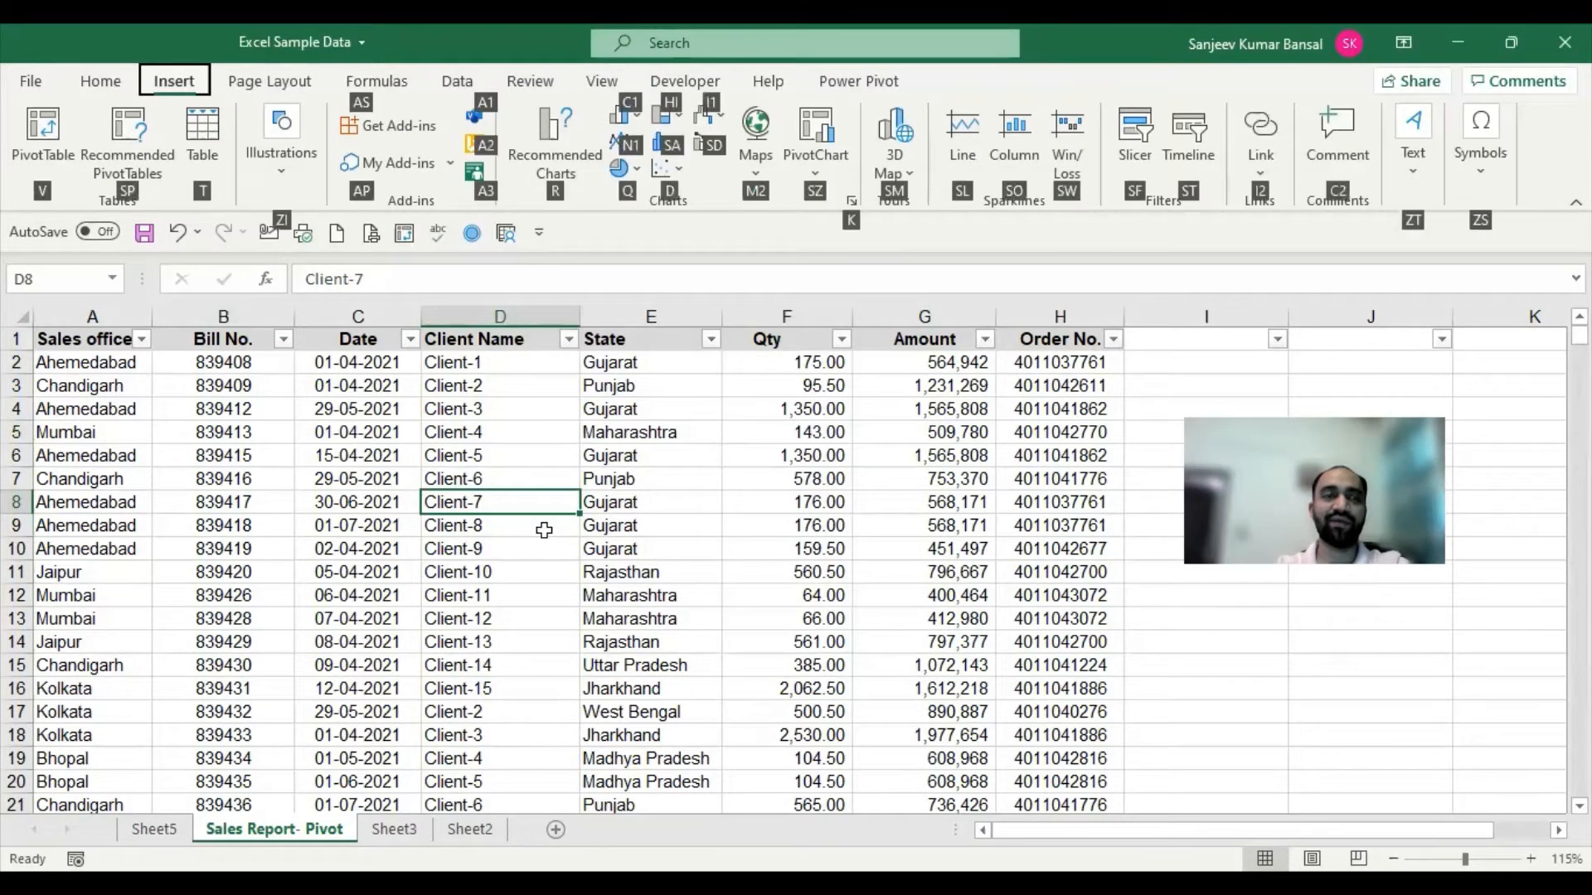
{"action": "key", "text": "v"}
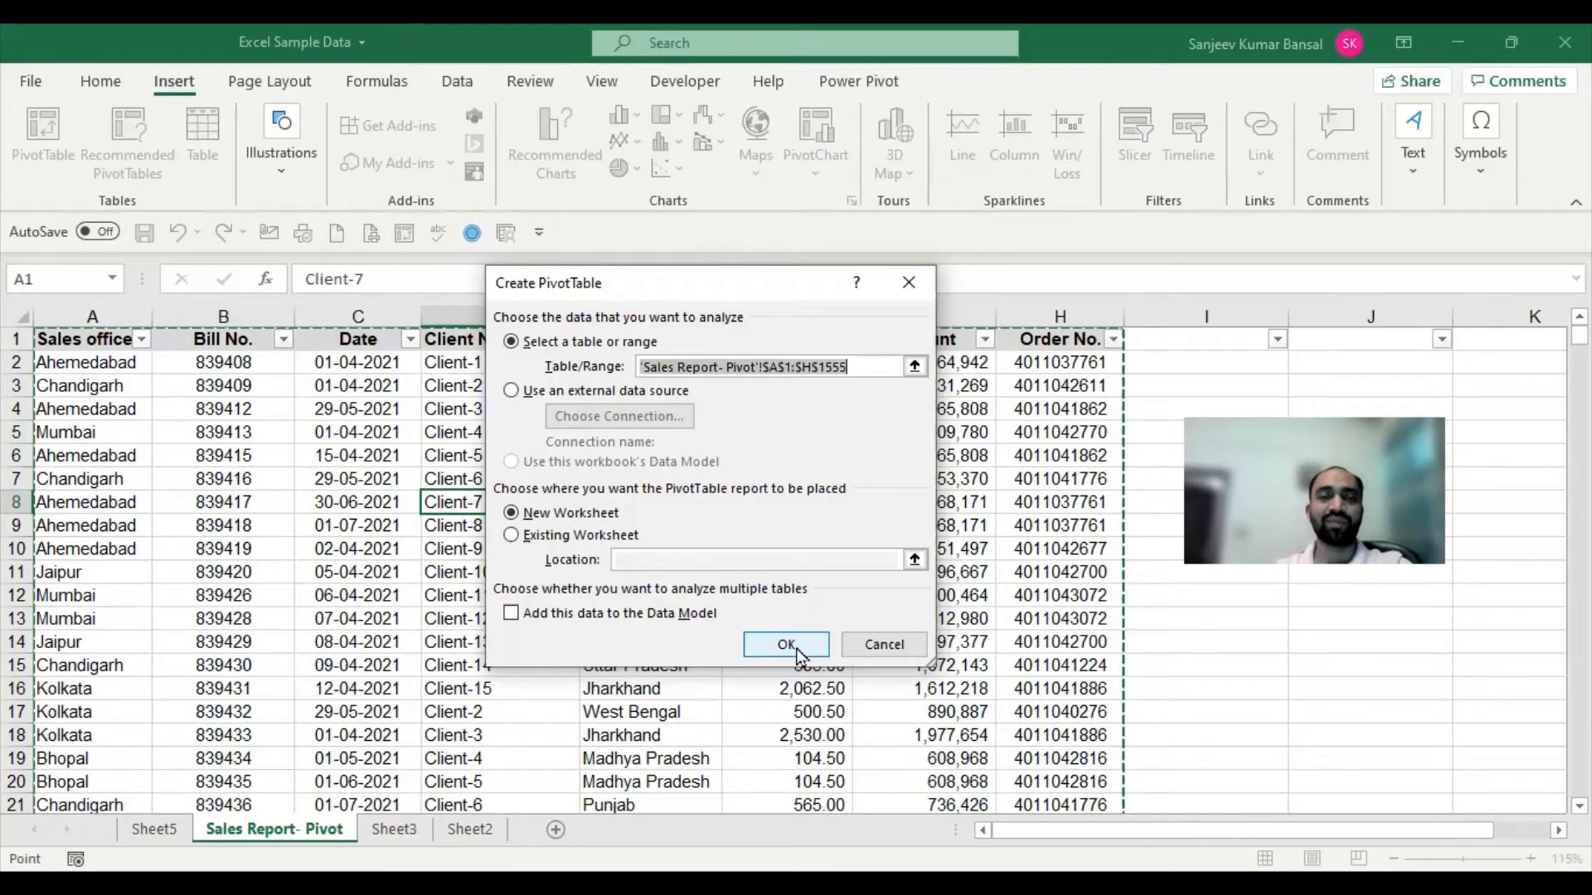
{"action": "left_click", "coordinate": [534, 537]}
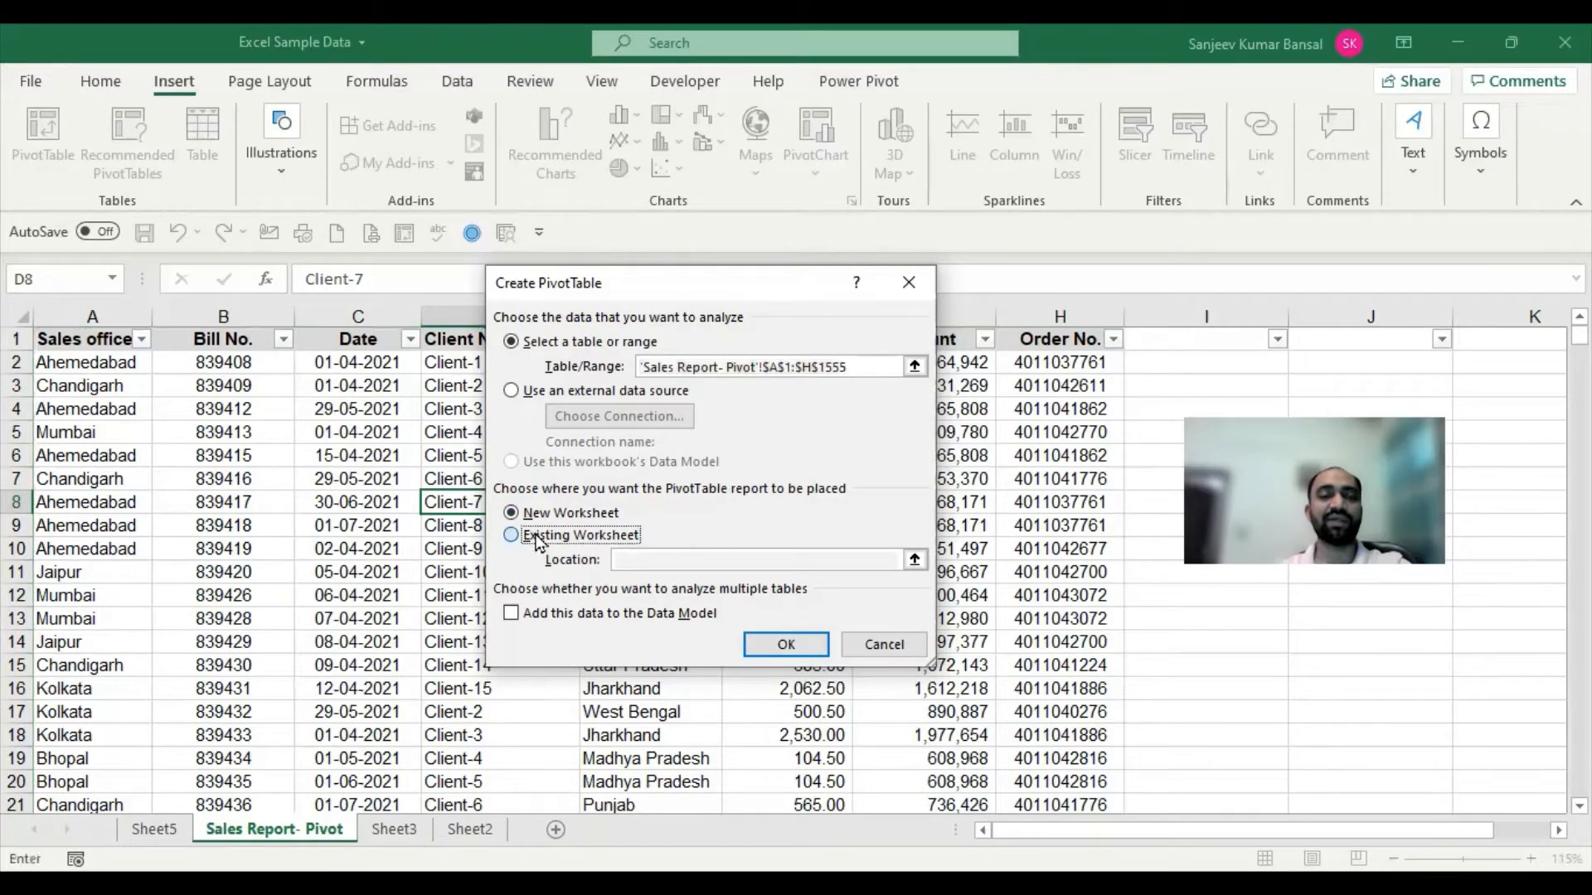
{"action": "left_click", "coordinate": [914, 561]}
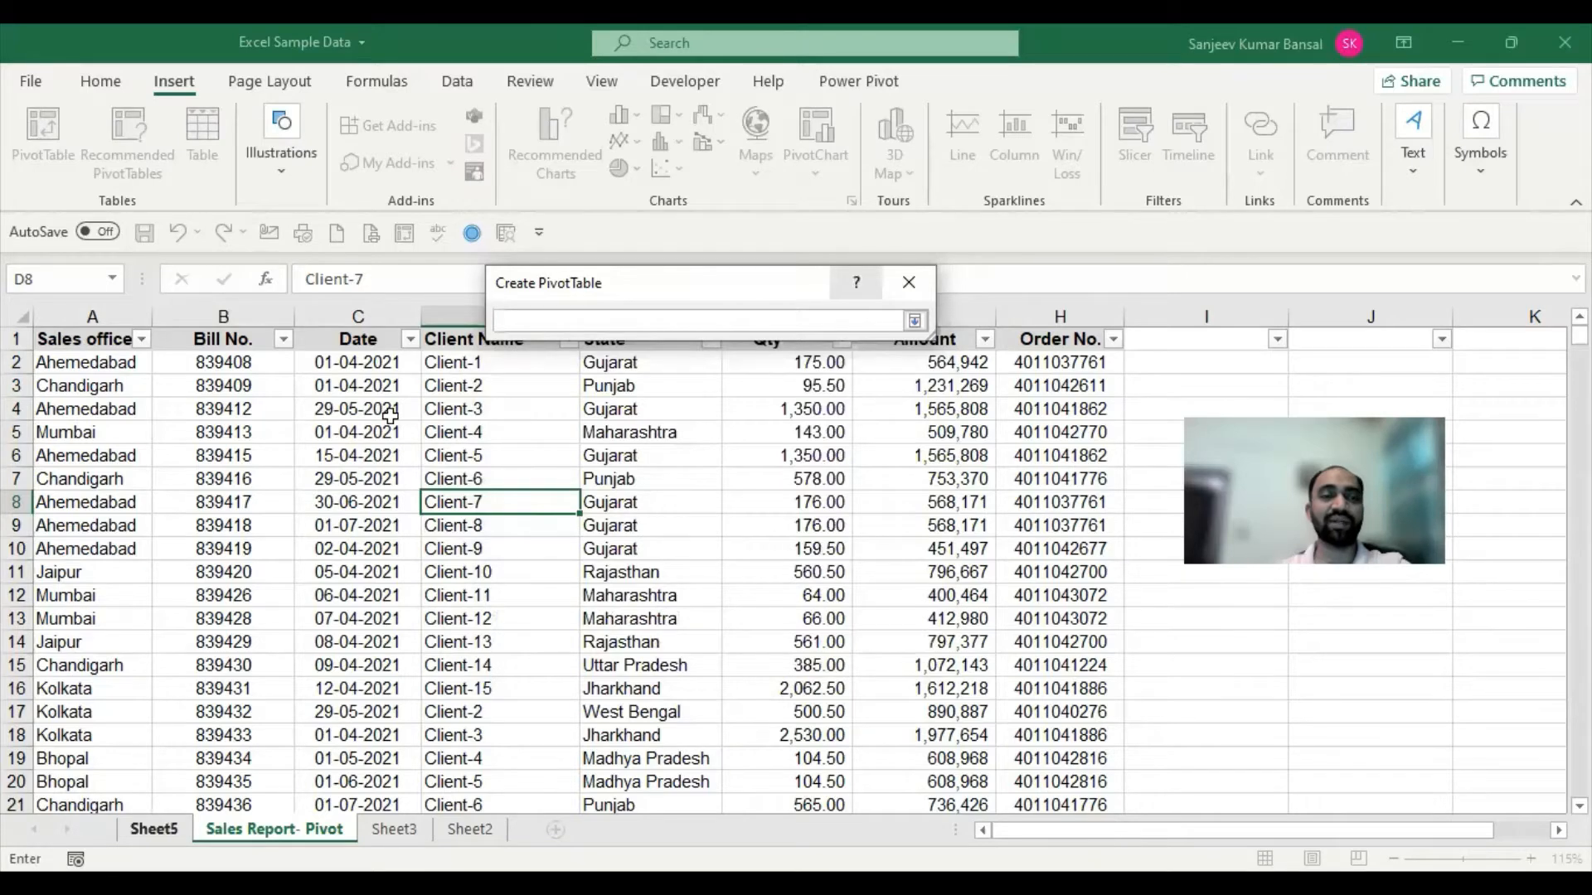
{"action": "key", "text": "ctrl+Page_Up"}
{"action": "left_click", "coordinate": [407, 374]}
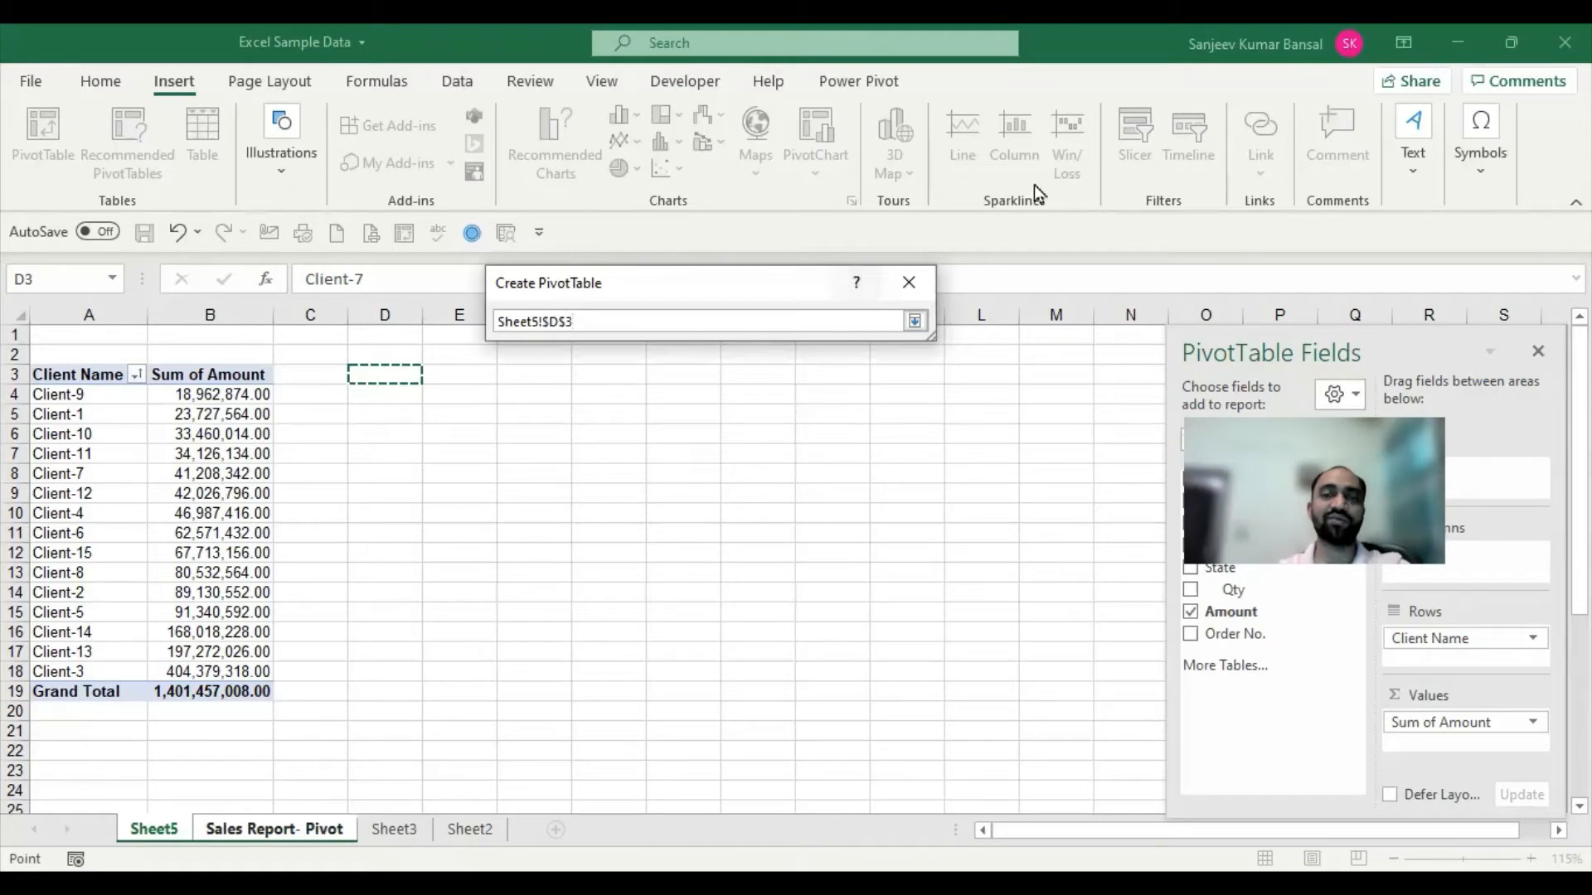
{"action": "left_click", "coordinate": [916, 324]}
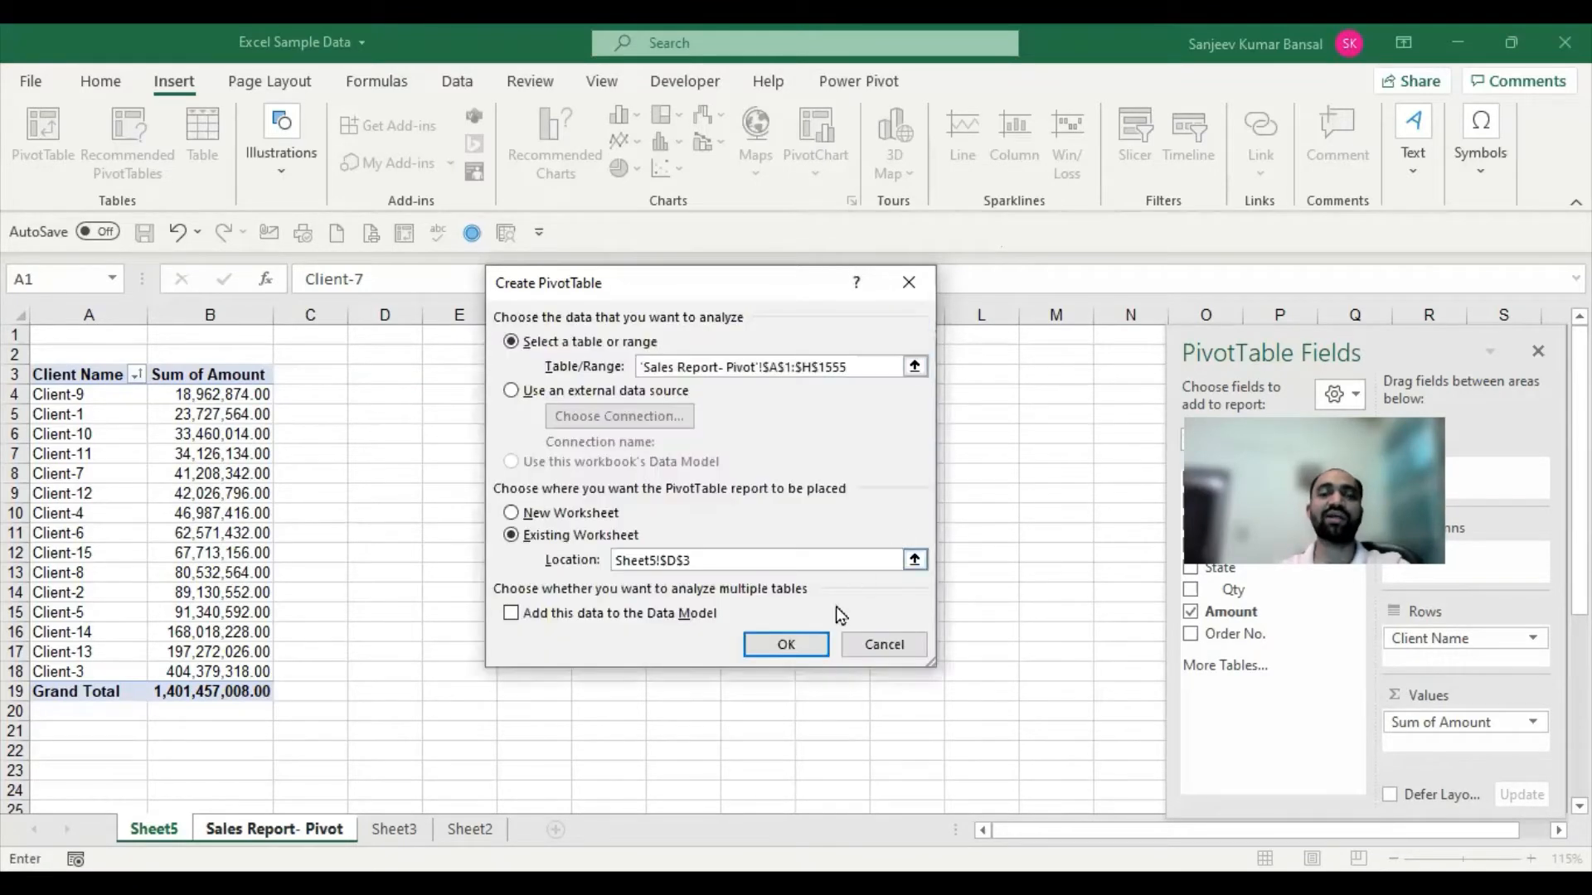
{"action": "left_click", "coordinate": [810, 650]}
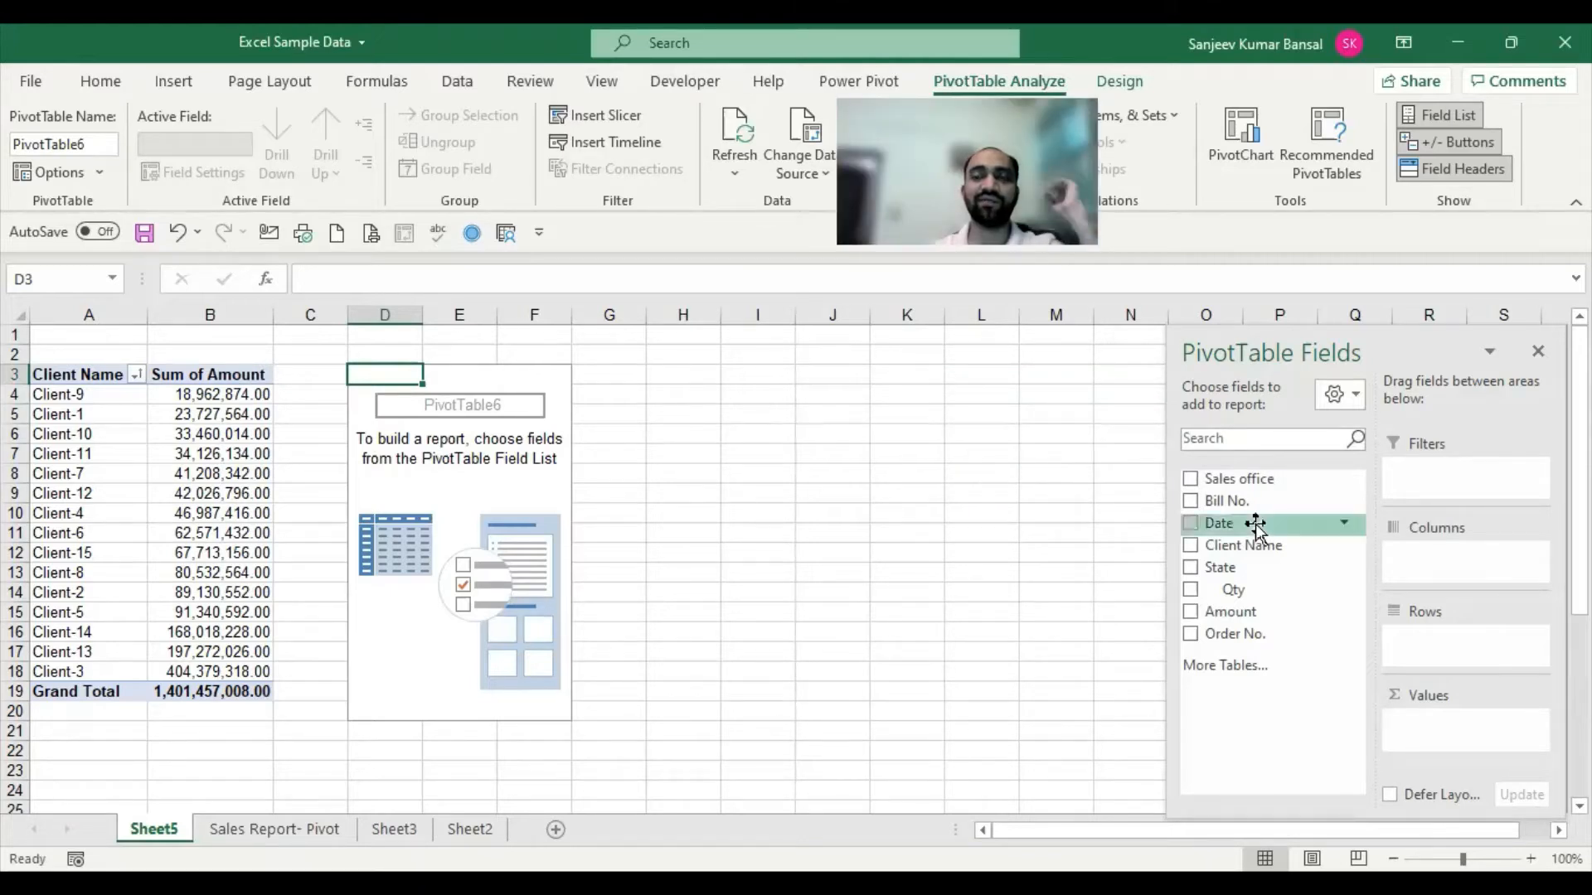
Add Sales office to Rows and Amount to Values in the new PivotTable.
{"action": "left_click", "coordinate": [448, 471]}
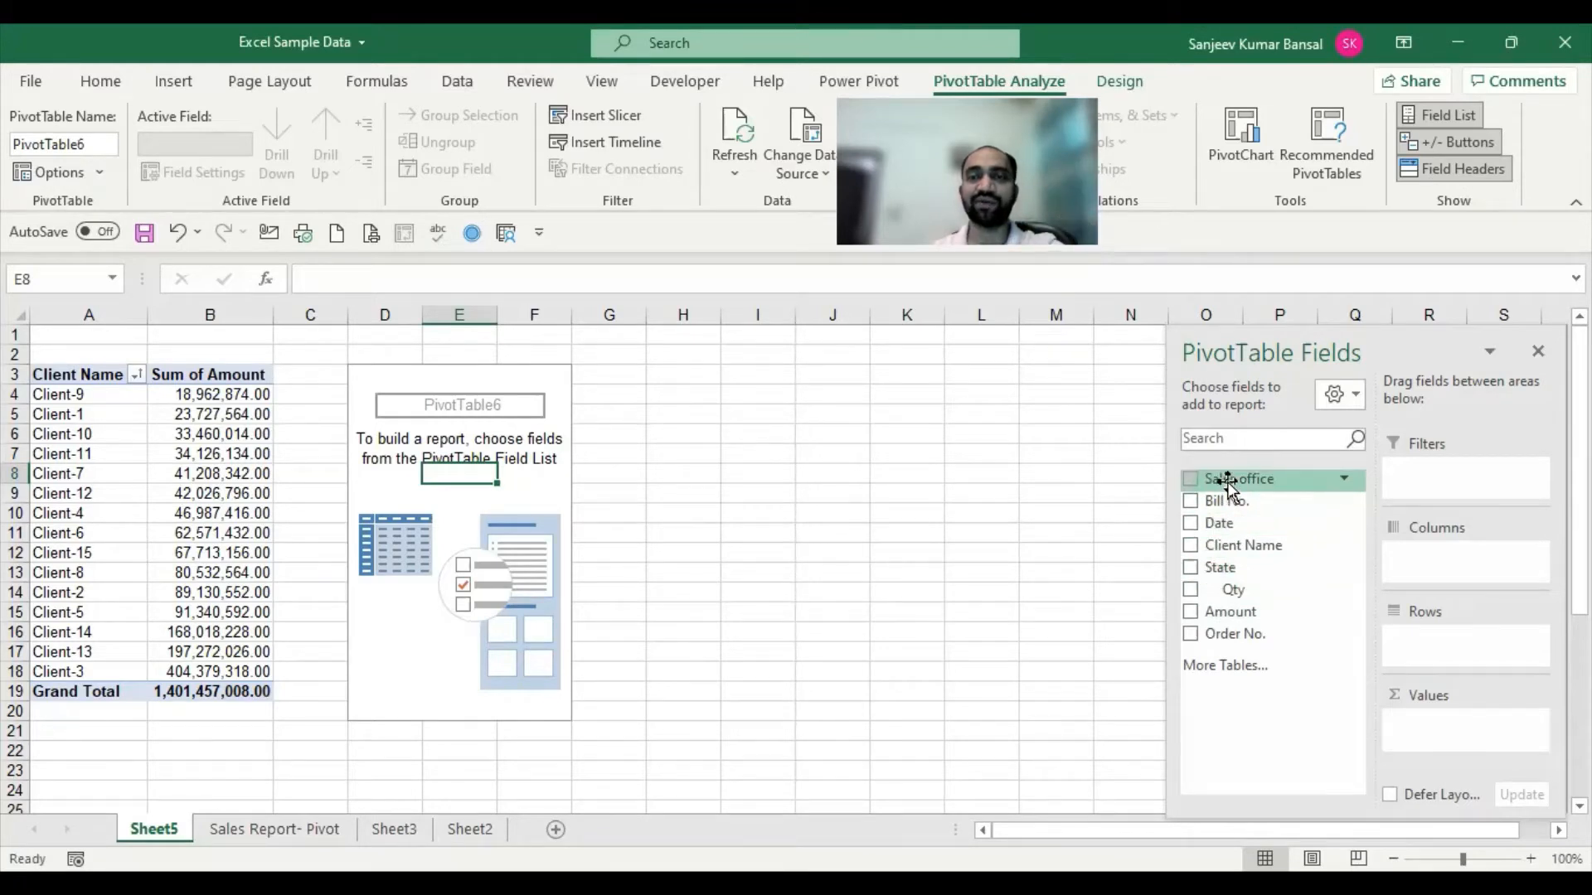
{"action": "left_click_drag", "start_coordinate": [1226, 481], "coordinate": [1490, 655]}
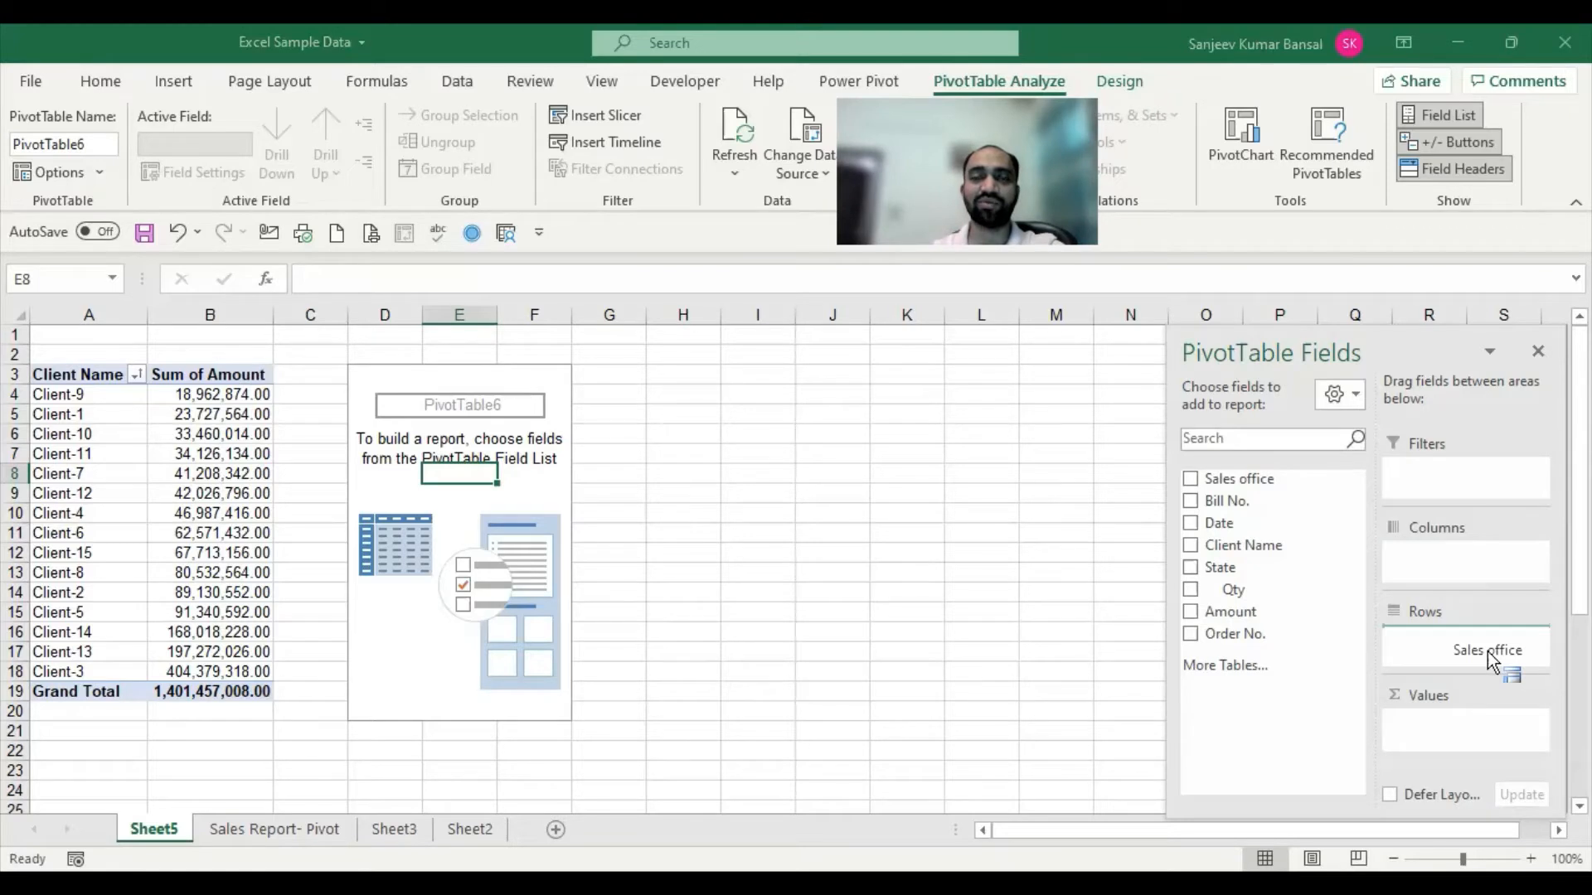
{"action": "left_click_drag", "start_coordinate": [1488, 652], "coordinate": [1490, 655]}
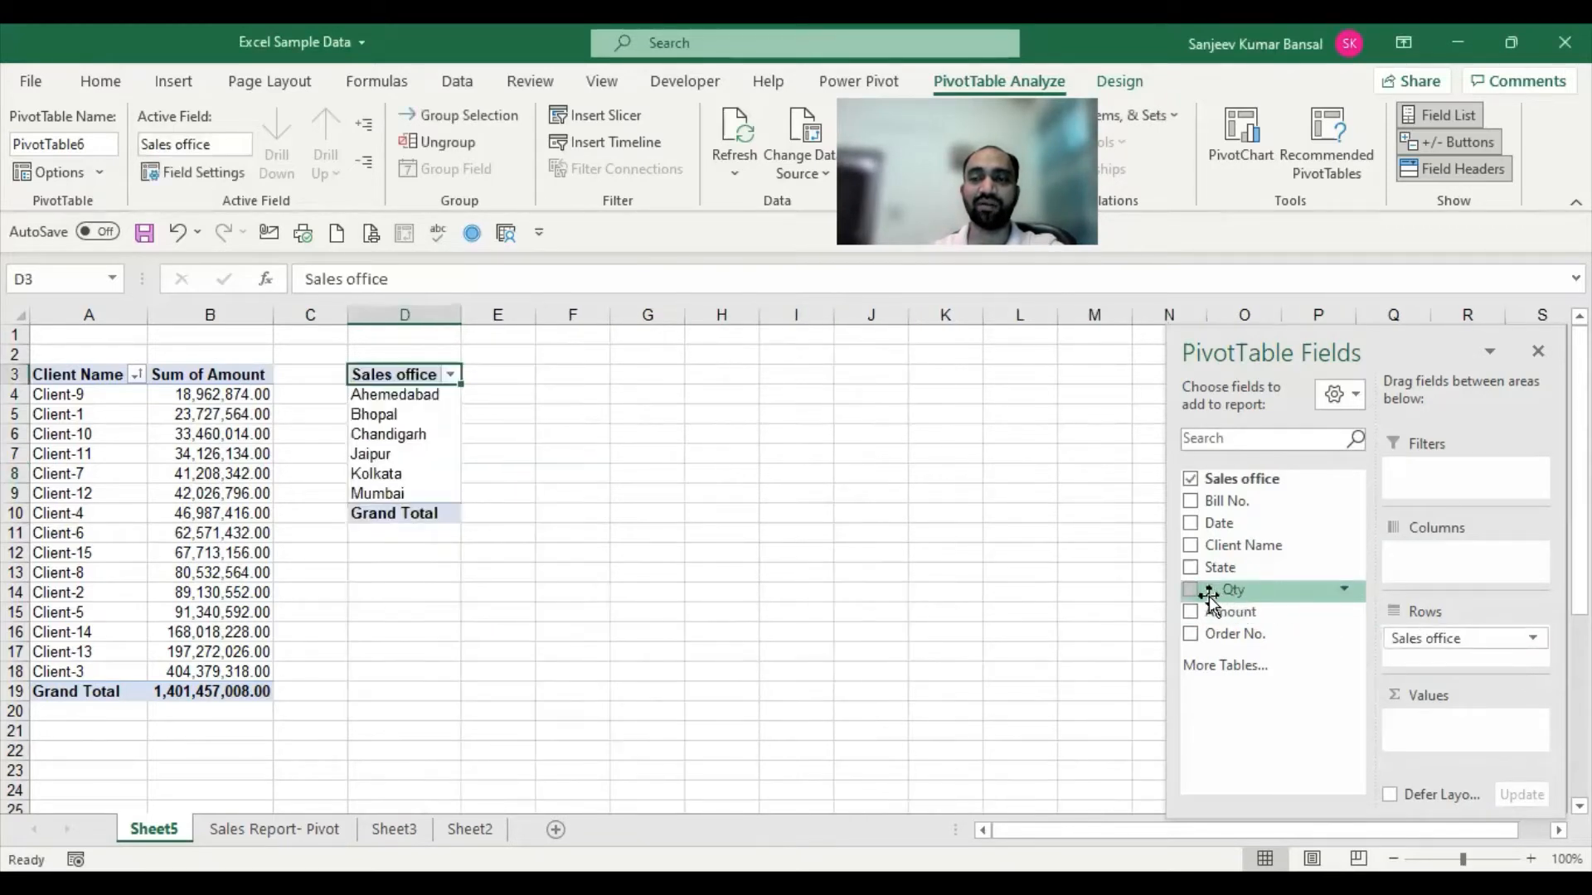
{"action": "left_click_drag", "start_coordinate": [1195, 613], "coordinate": [1476, 728]}
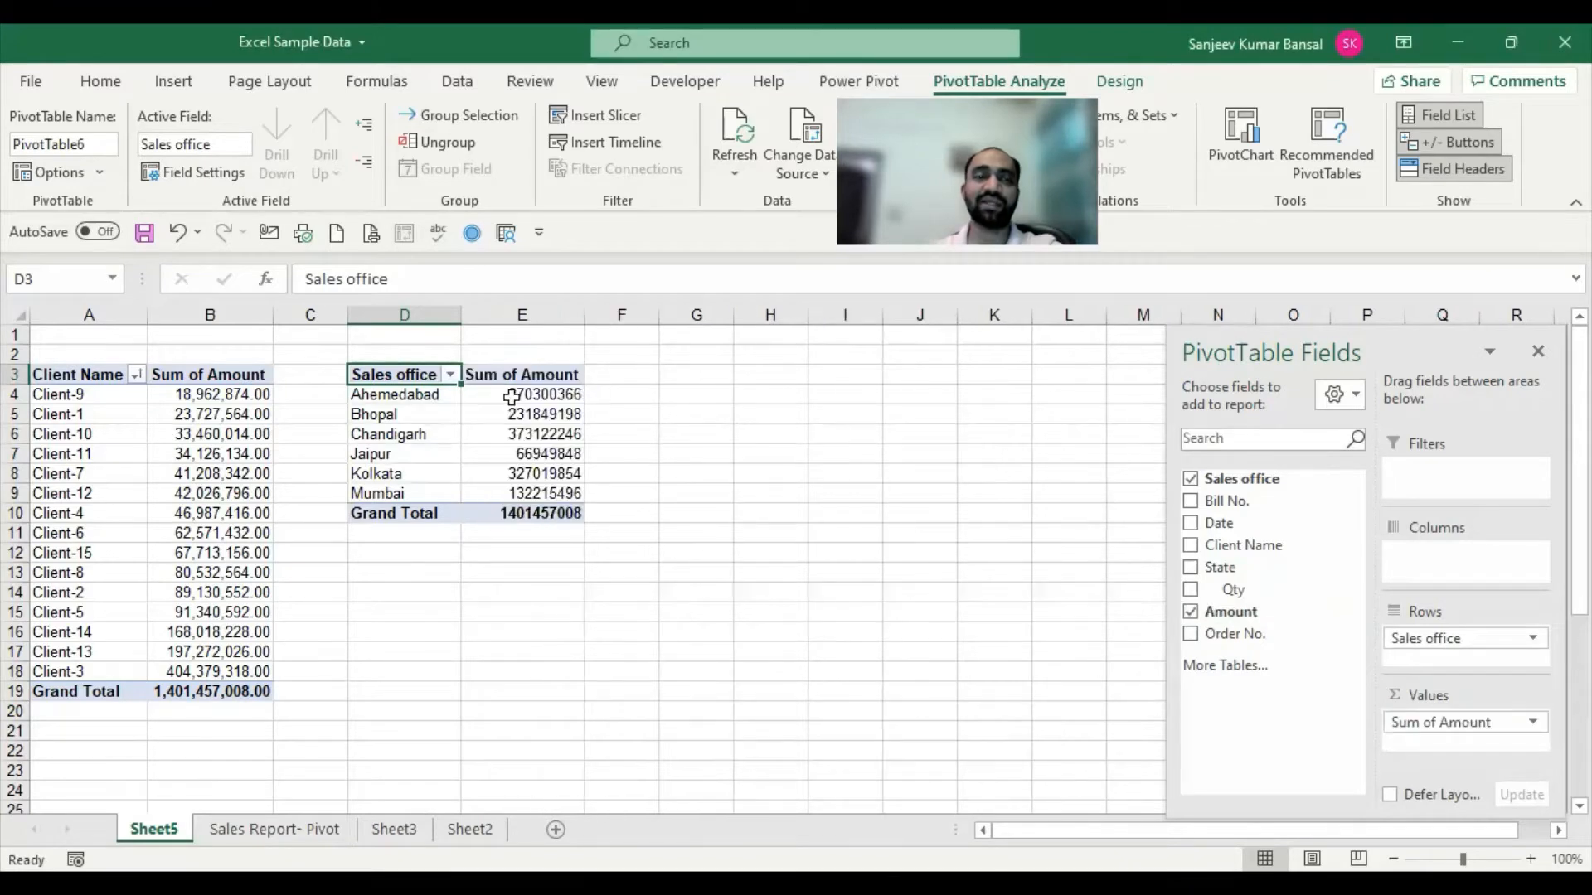
Sort the sales offices descending by Sum of Amount and format the amounts with thousands separators and two decimals.
{"action": "left_click_drag", "start_coordinate": [402, 403], "coordinate": [497, 515]}
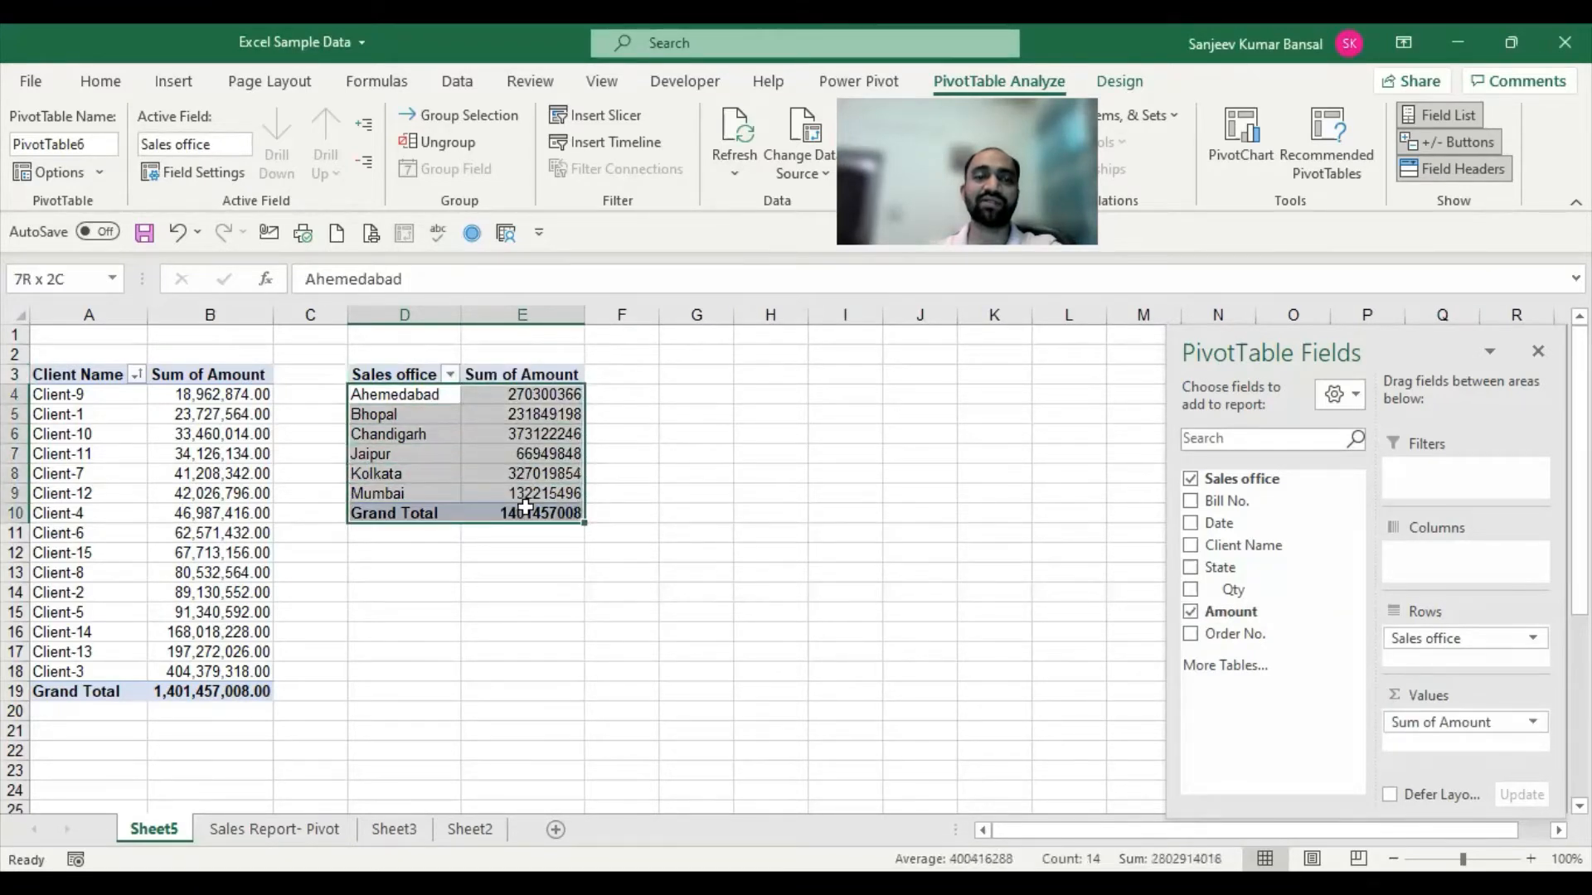
{"action": "left_click", "coordinate": [565, 400]}
{"action": "left_click_drag", "start_coordinate": [566, 399], "coordinate": [559, 516]}
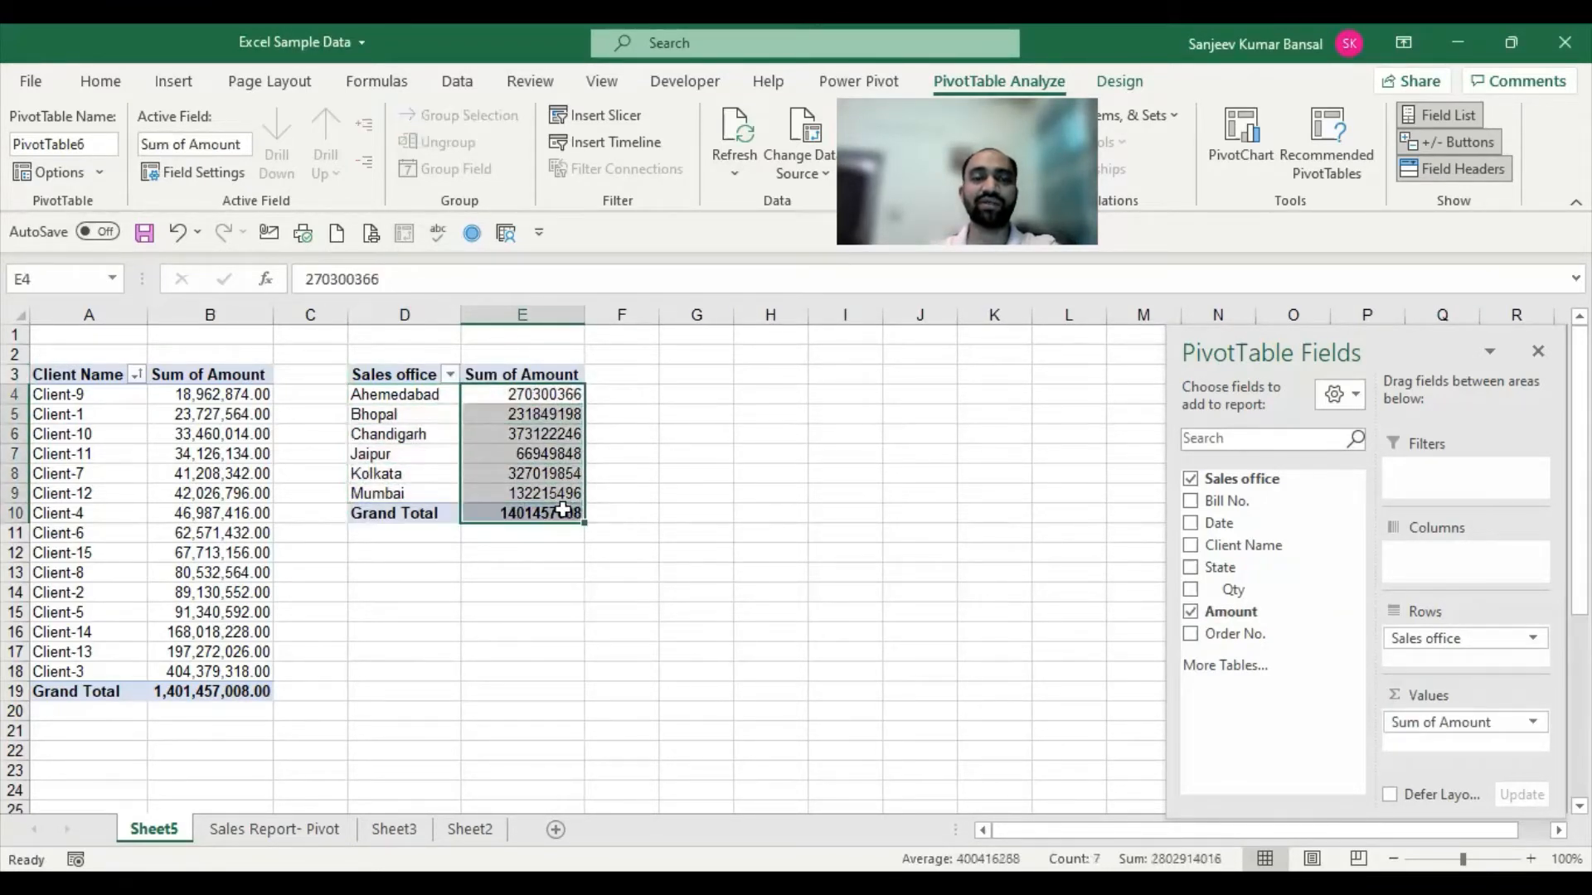
{"action": "left_click", "coordinate": [452, 377]}
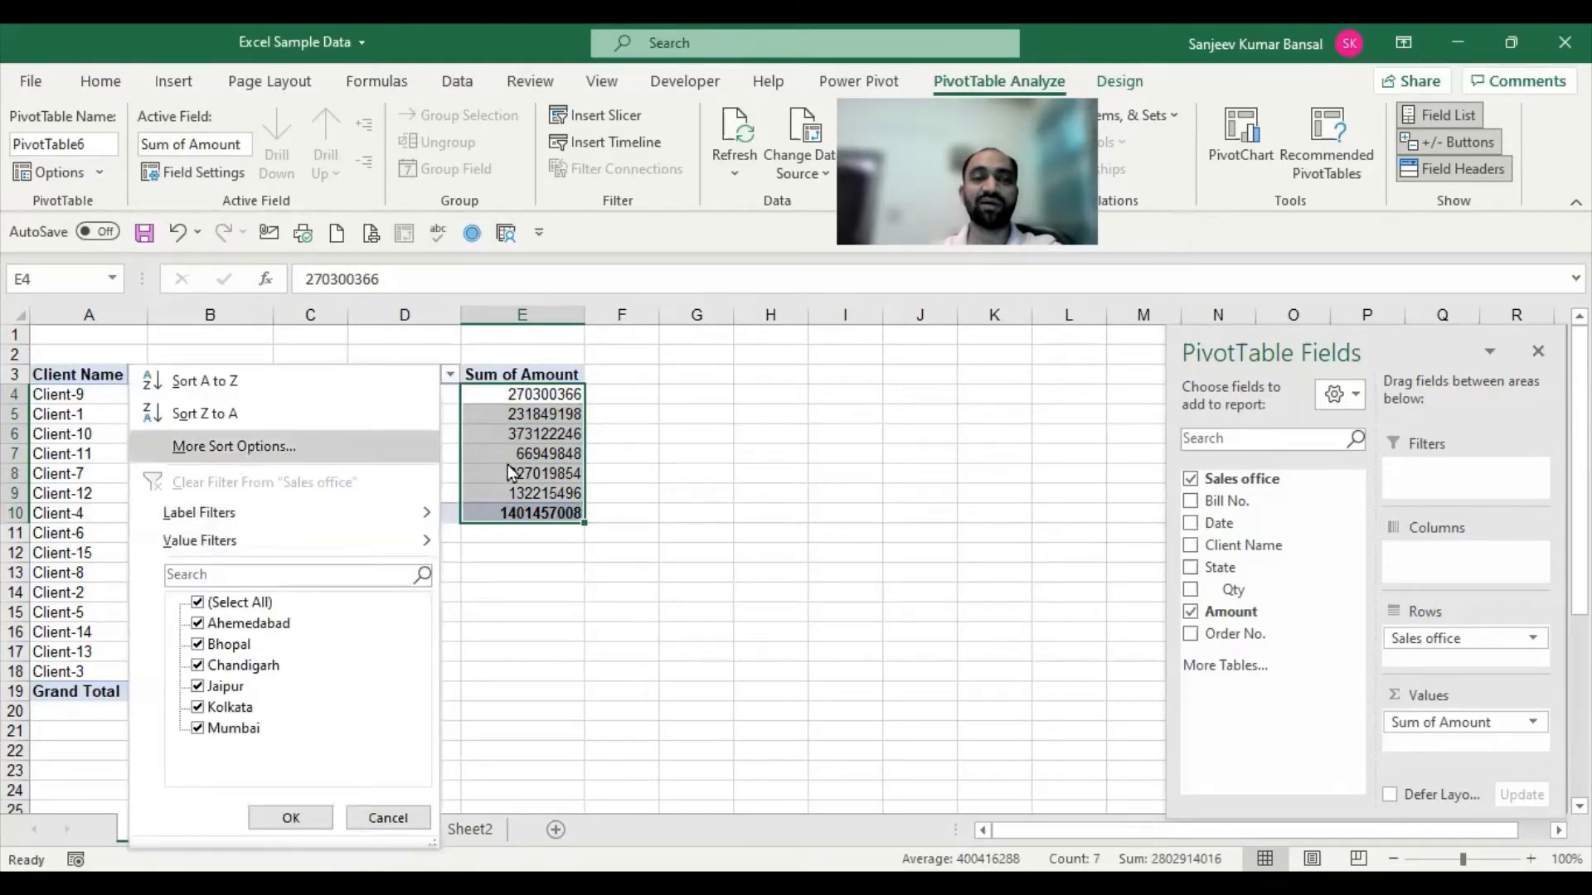
{"action": "left_click", "coordinate": [248, 446]}
{"action": "left_click", "coordinate": [554, 437]}
{"action": "left_click", "coordinate": [655, 464]}
{"action": "left_click", "coordinate": [654, 501]}
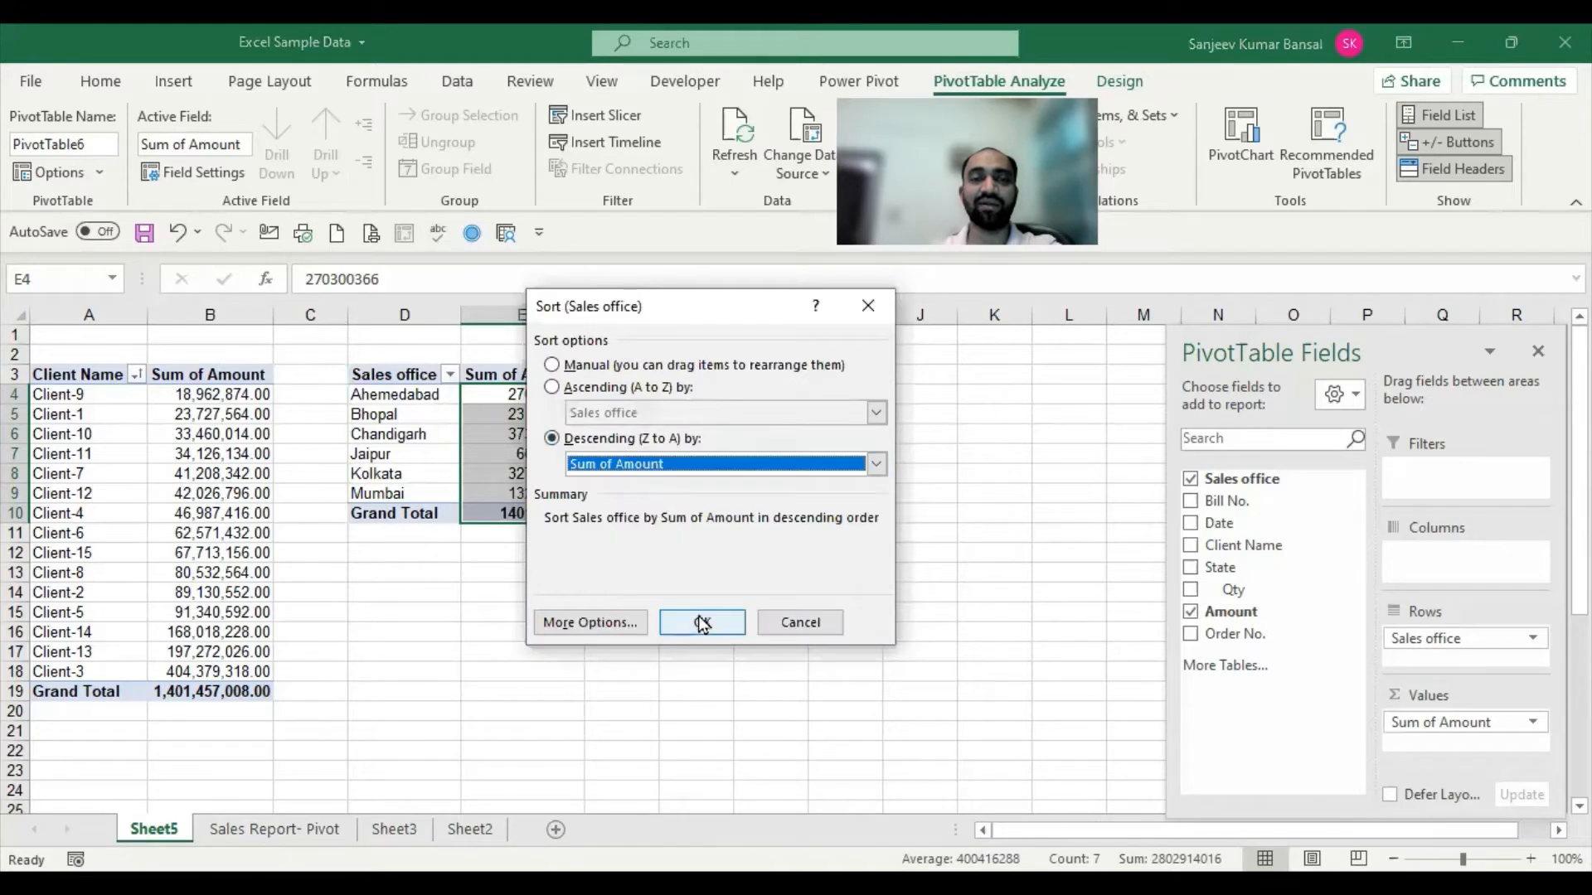
{"action": "left_click", "coordinate": [700, 624]}
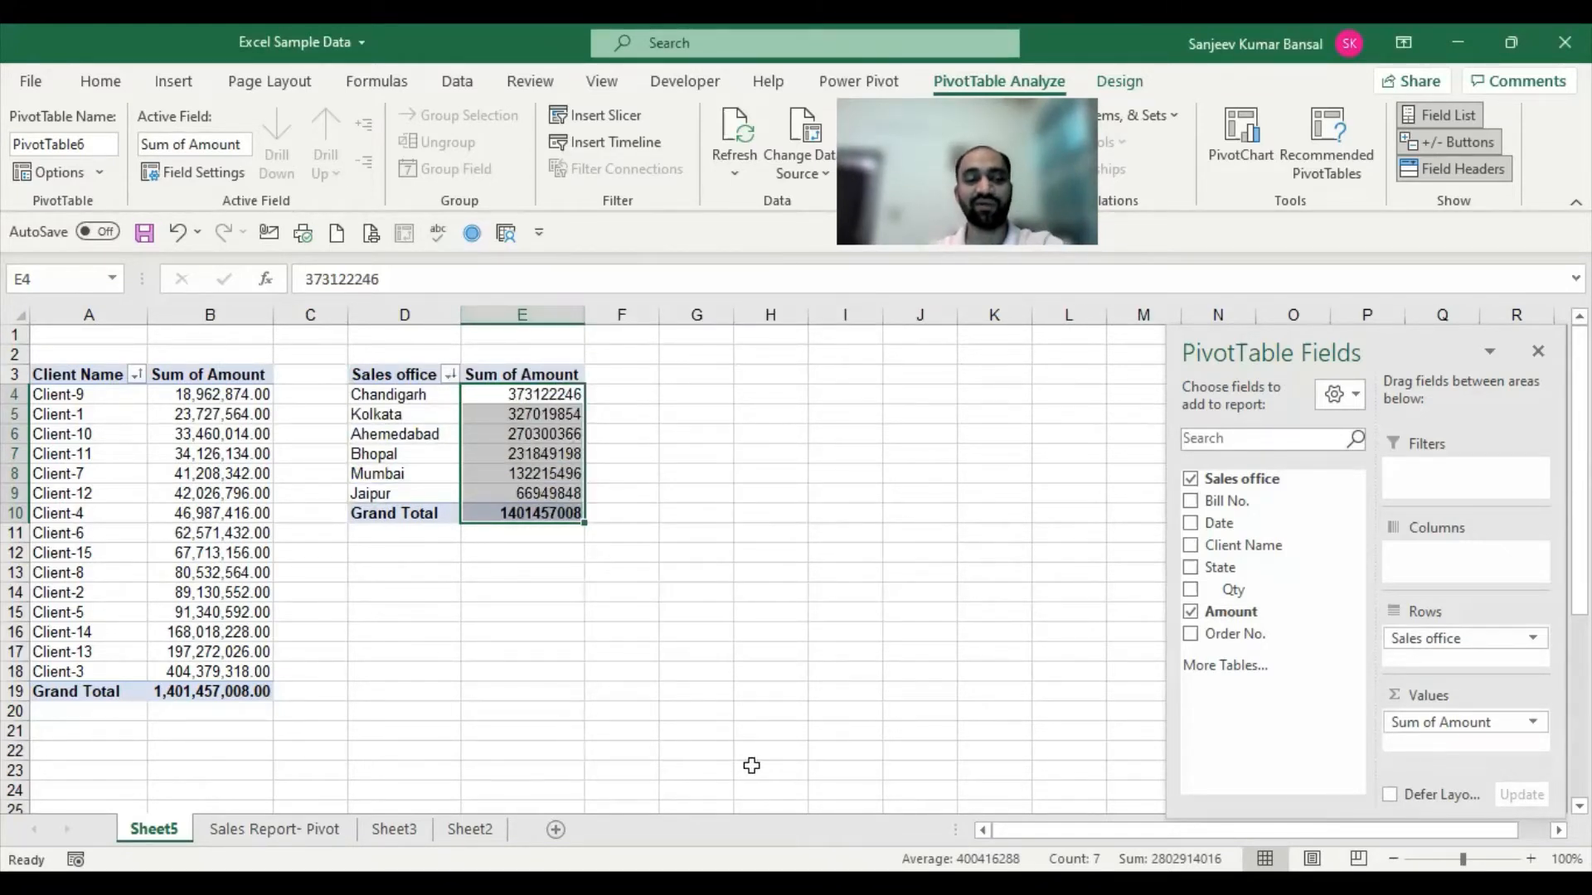
{"action": "key", "text": "ctrl+shift+1"}
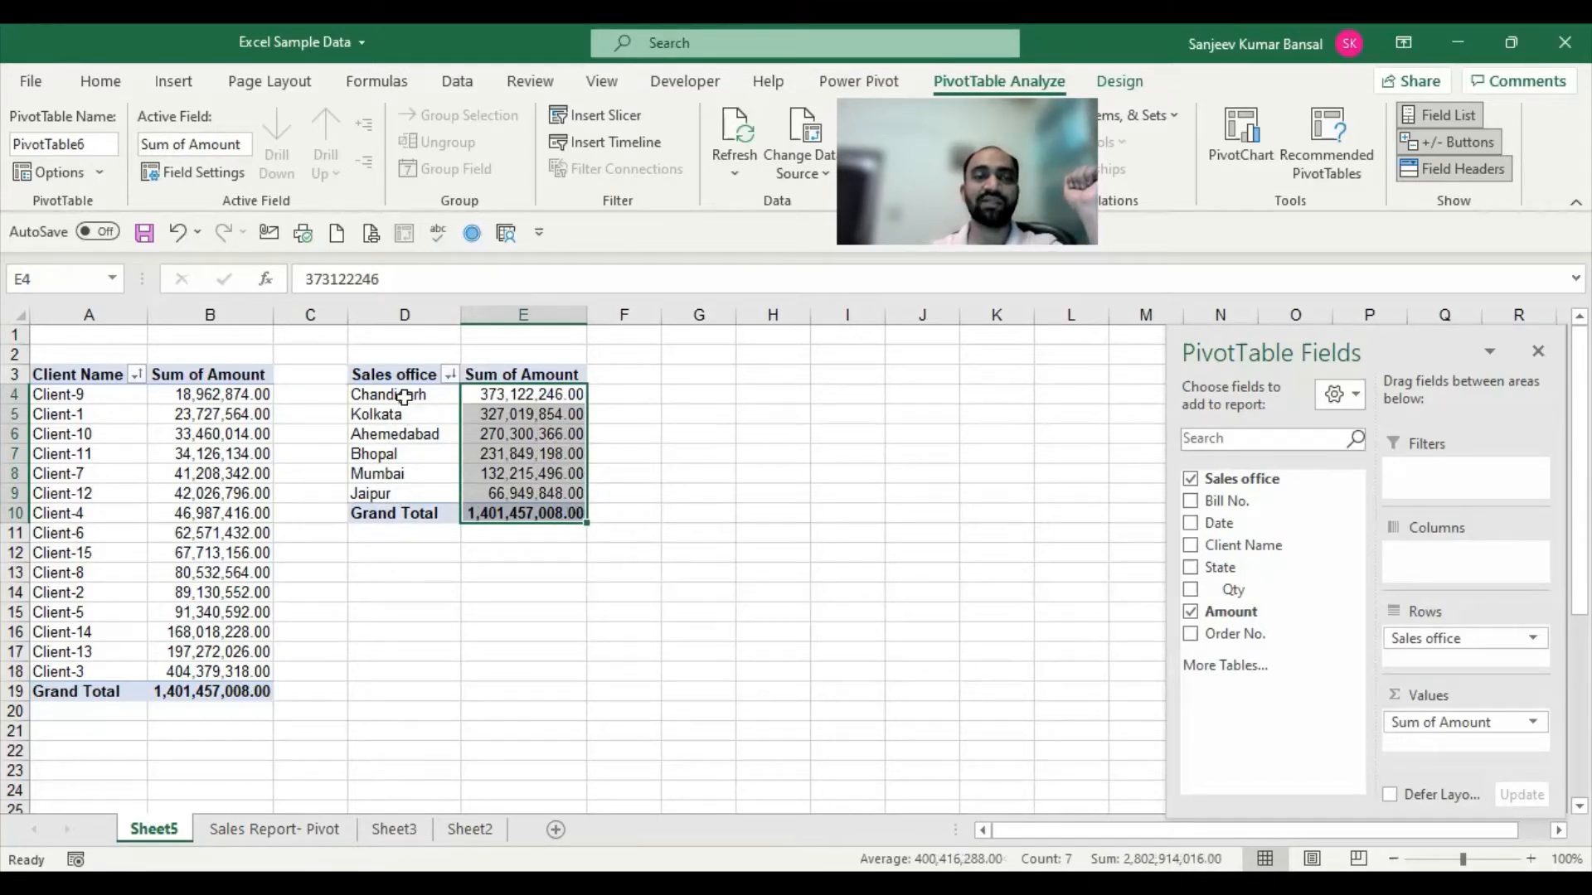
Review the amounts of individual sales offices, such as Chandigarh, Ahemedabad and Jaipur, in the second PivotTable.
{"action": "left_click_drag", "start_coordinate": [404, 397], "coordinate": [531, 396]}
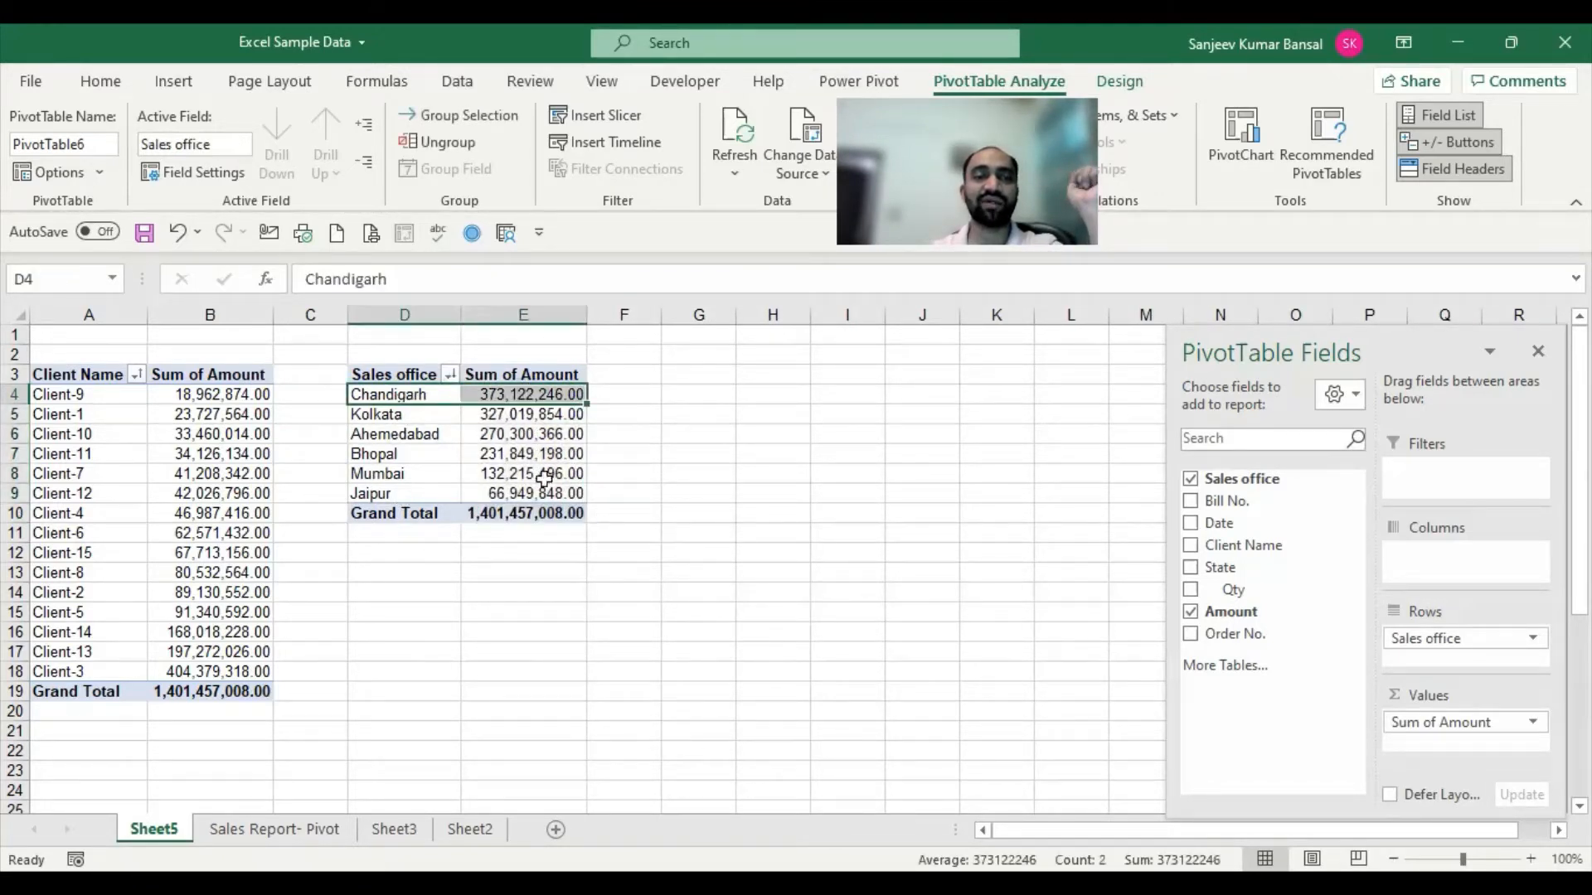
{"action": "left_click_drag", "start_coordinate": [415, 413], "coordinate": [498, 438]}
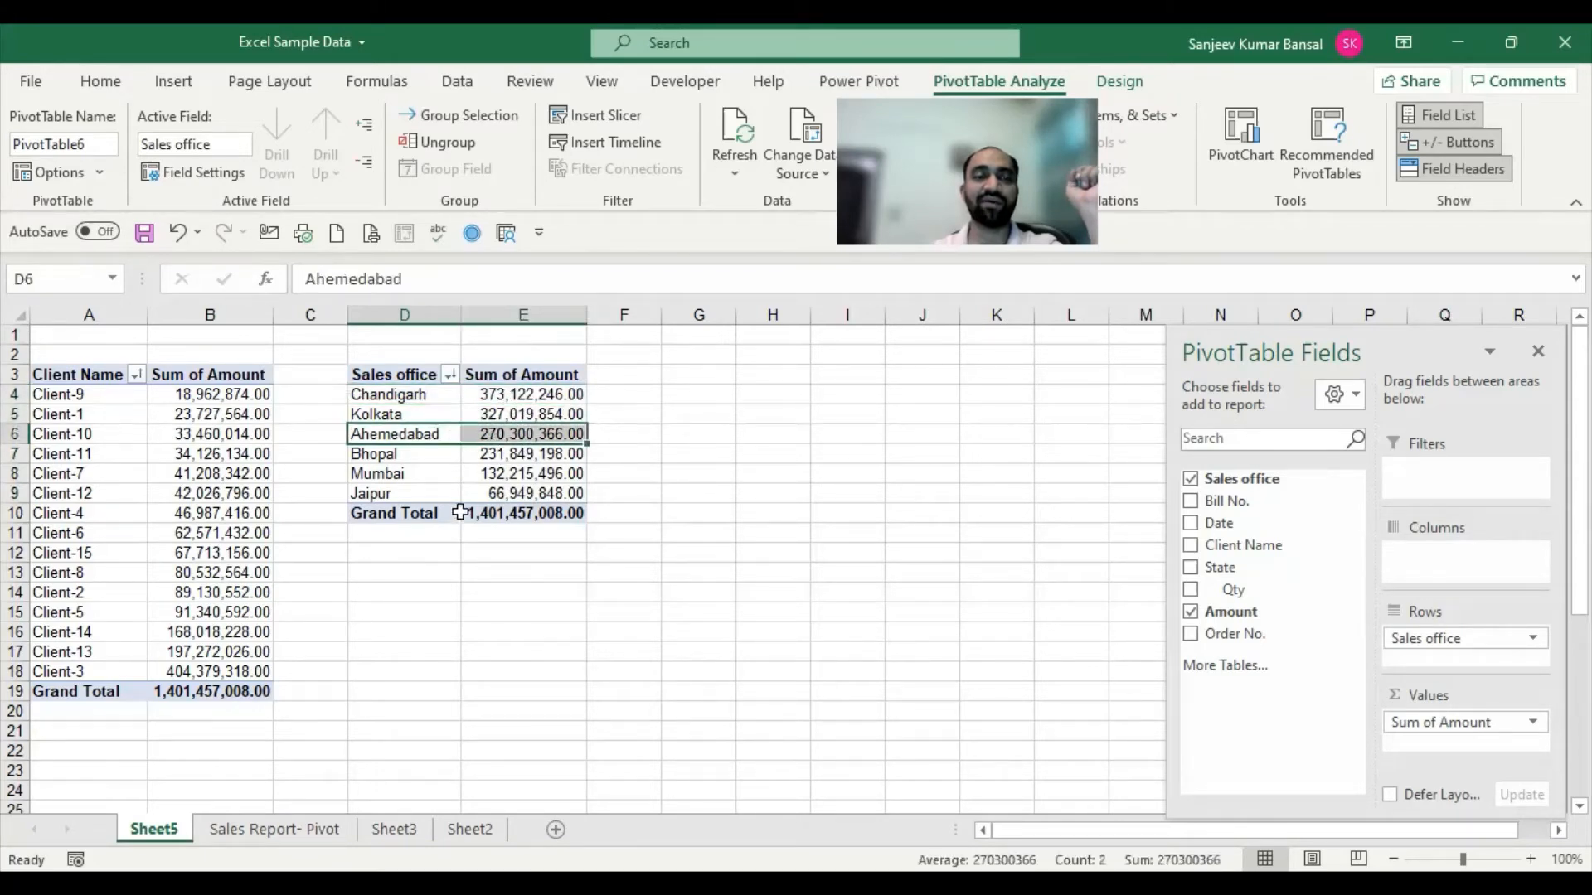
{"action": "left_click_drag", "start_coordinate": [415, 494], "coordinate": [531, 495]}
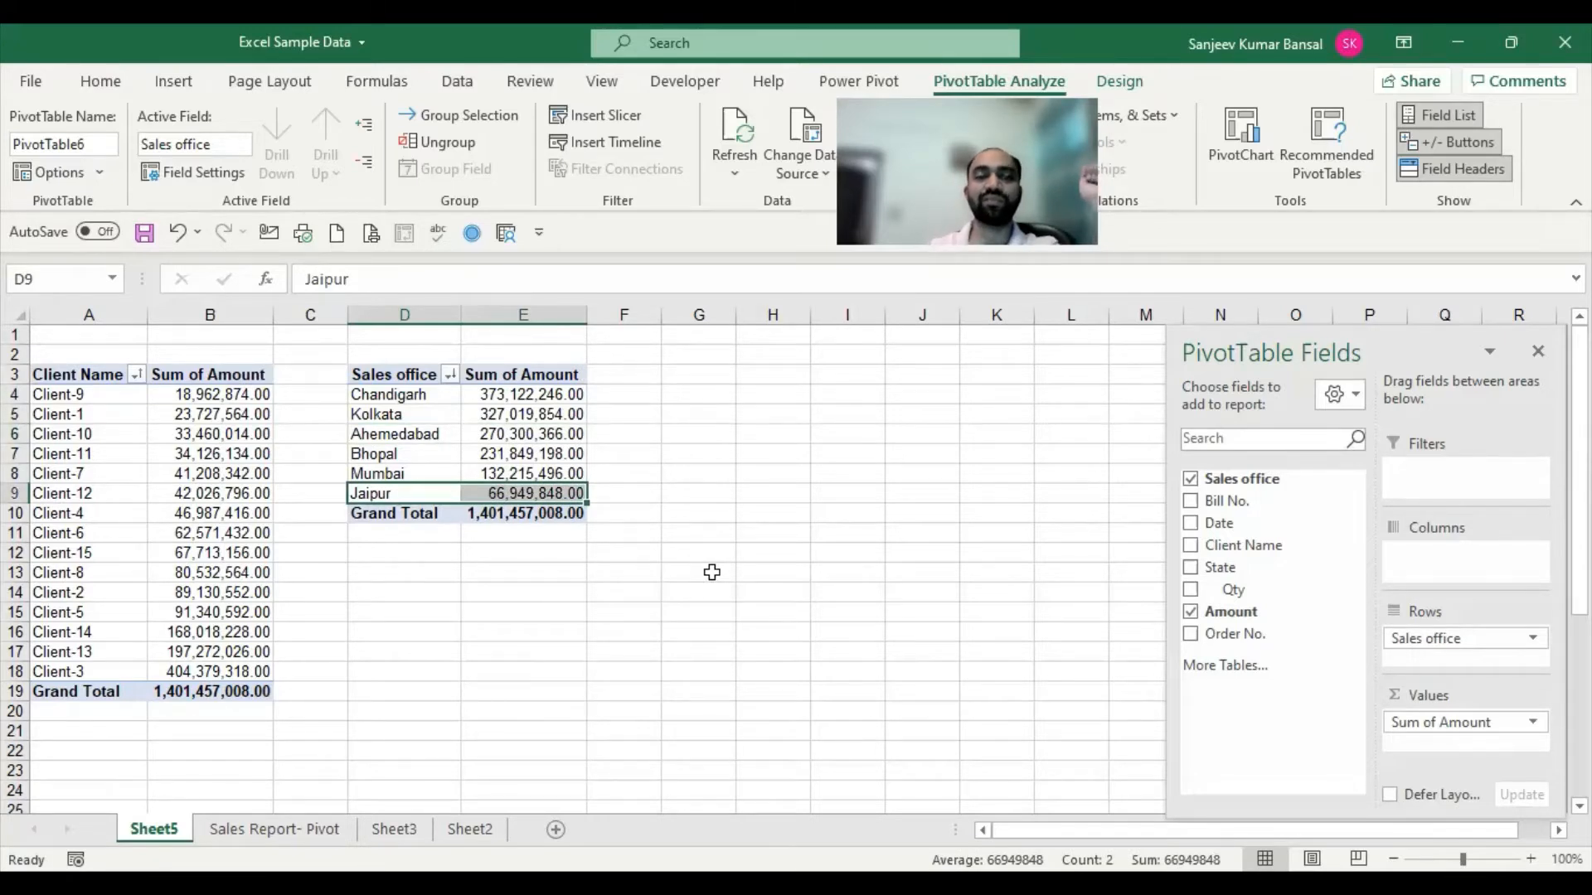
{"action": "left_click", "coordinate": [670, 373]}
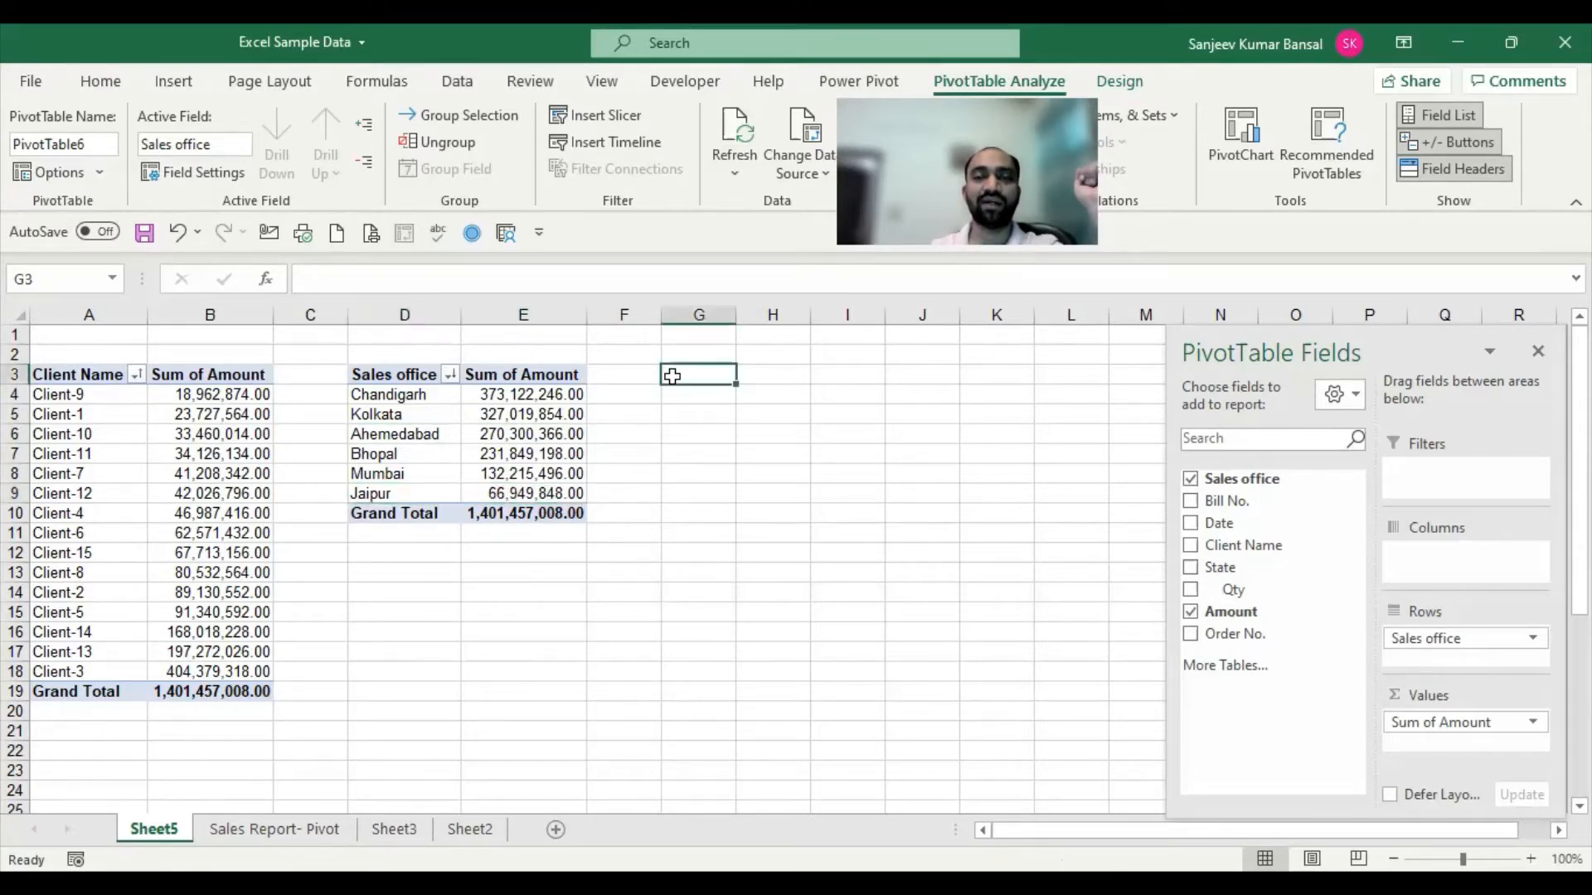
{"action": "left_click", "coordinate": [535, 433]}
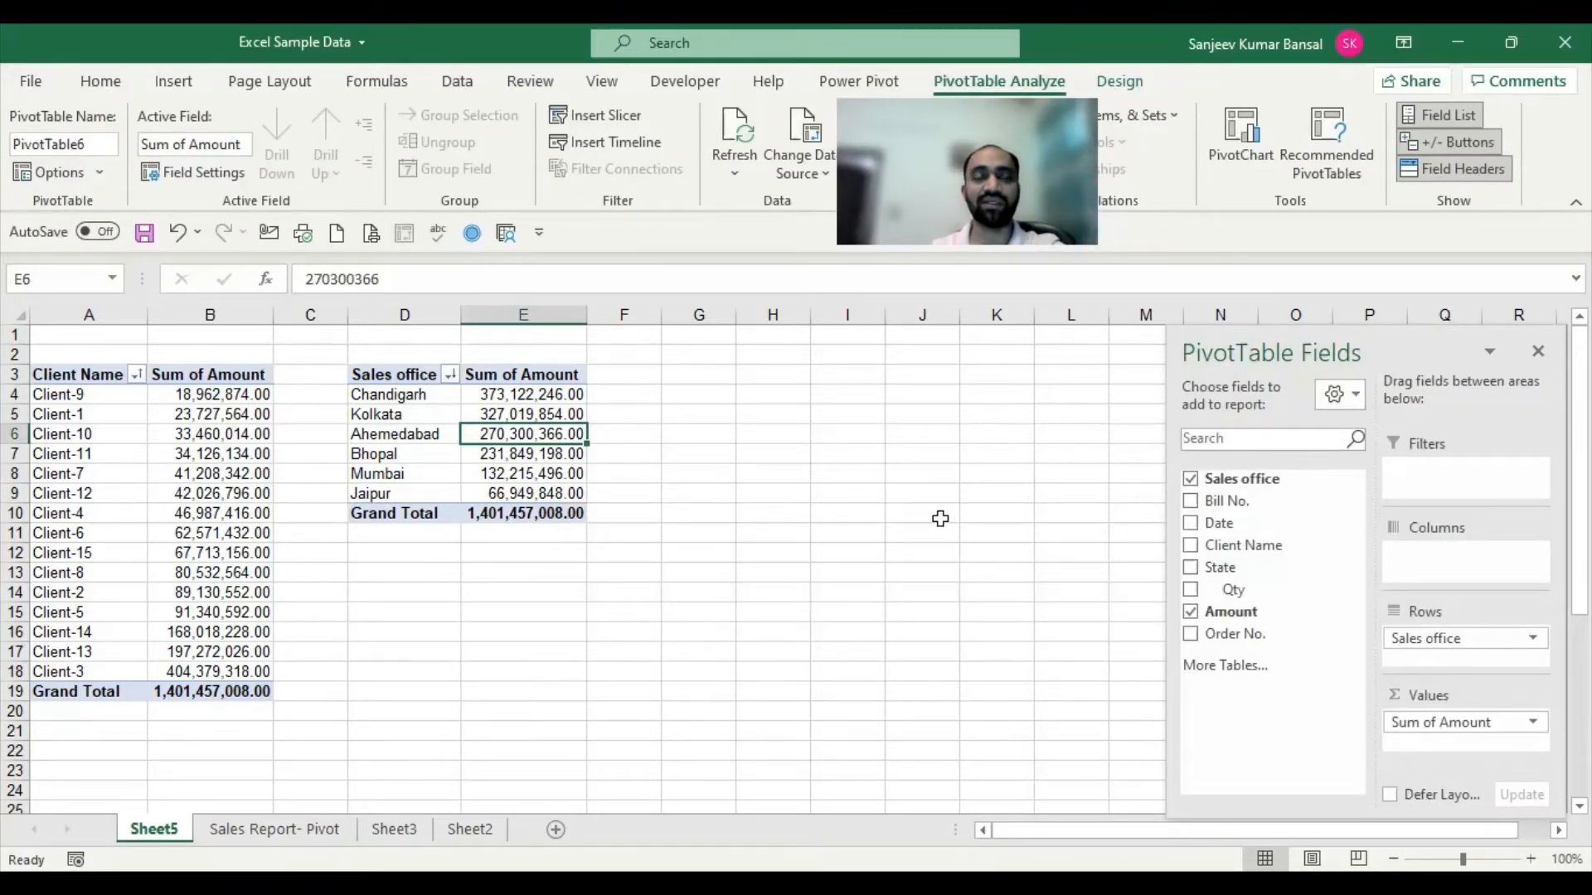
Delete the entire Sales office PivotTable in D3:E10.
{"action": "left_click_drag", "start_coordinate": [404, 380], "coordinate": [522, 512]}
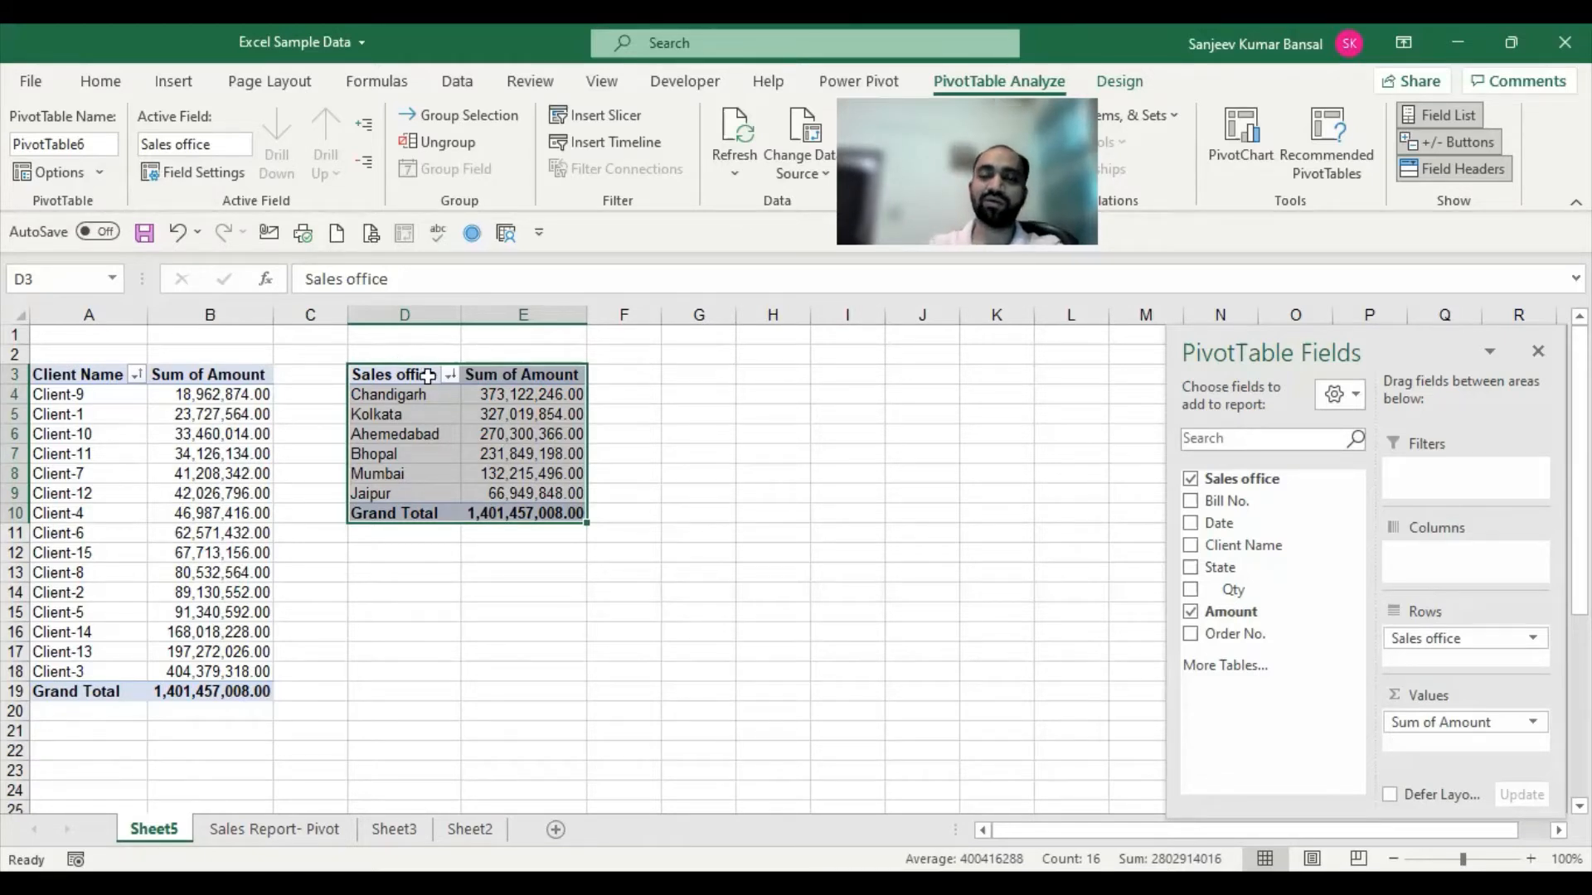
{"action": "key", "text": "Delete"}
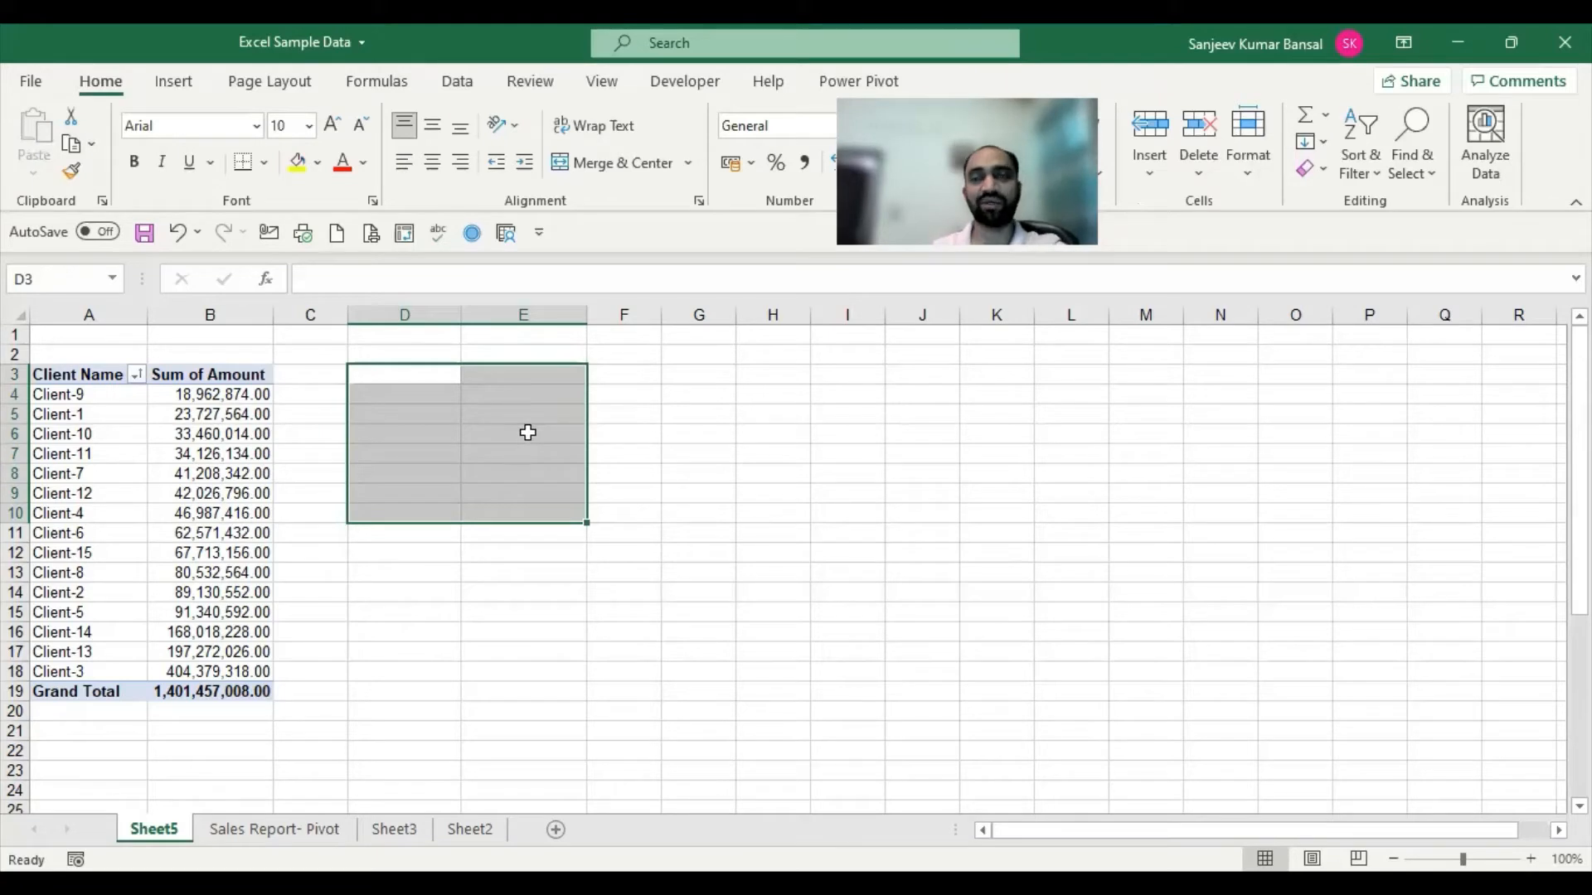
Add the Qty field to Values next to Sum of Amount in the client PivotTable.
{"action": "left_click", "coordinate": [211, 412]}
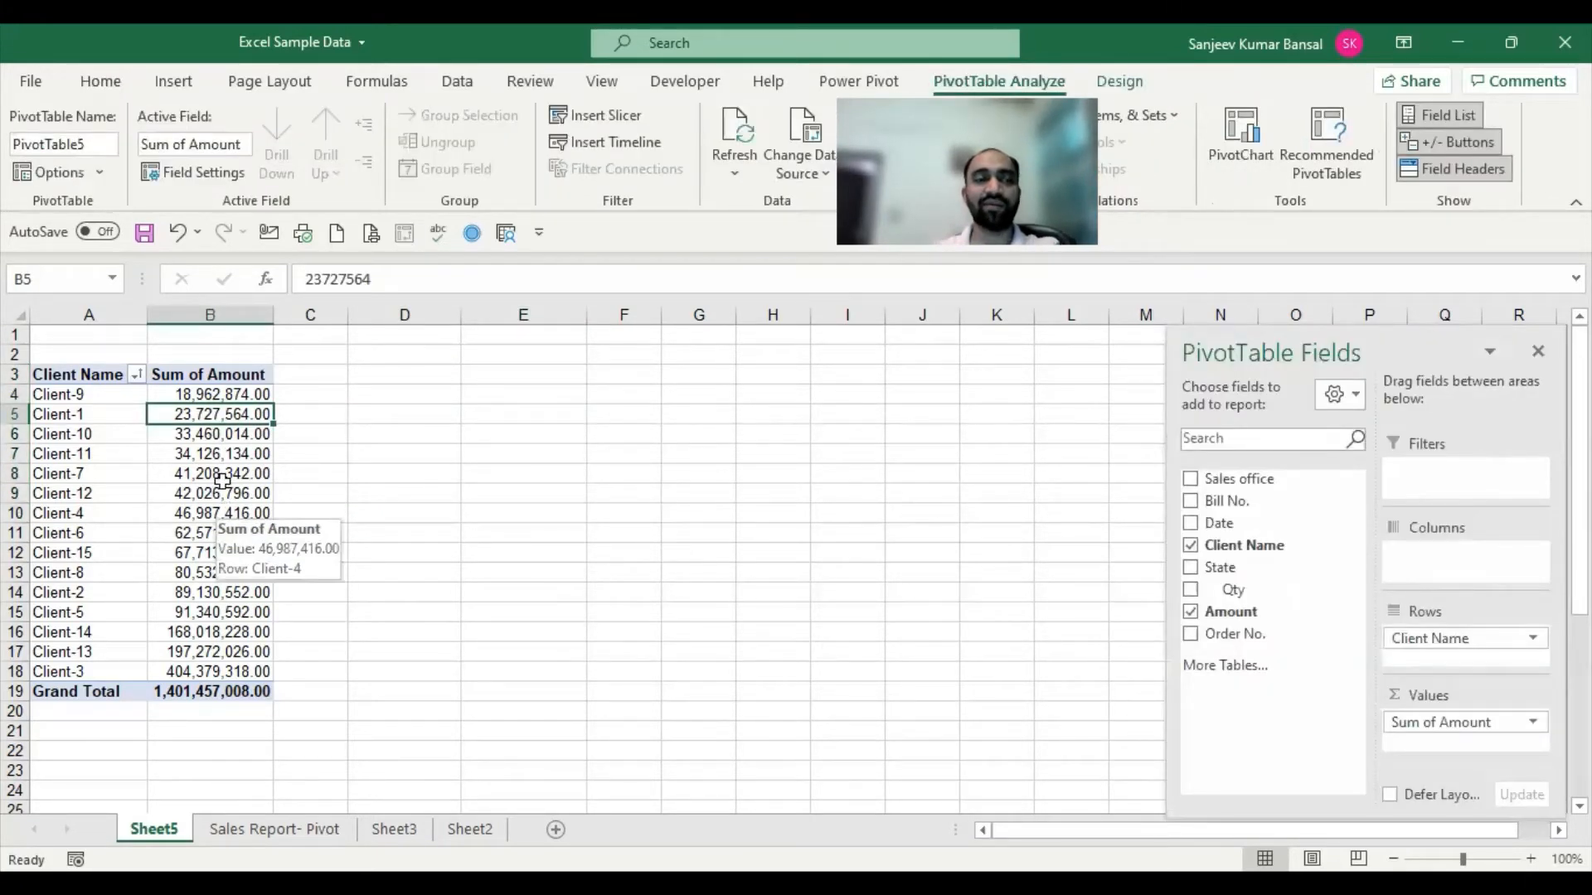
{"action": "left_click_drag", "start_coordinate": [58, 375], "coordinate": [218, 691]}
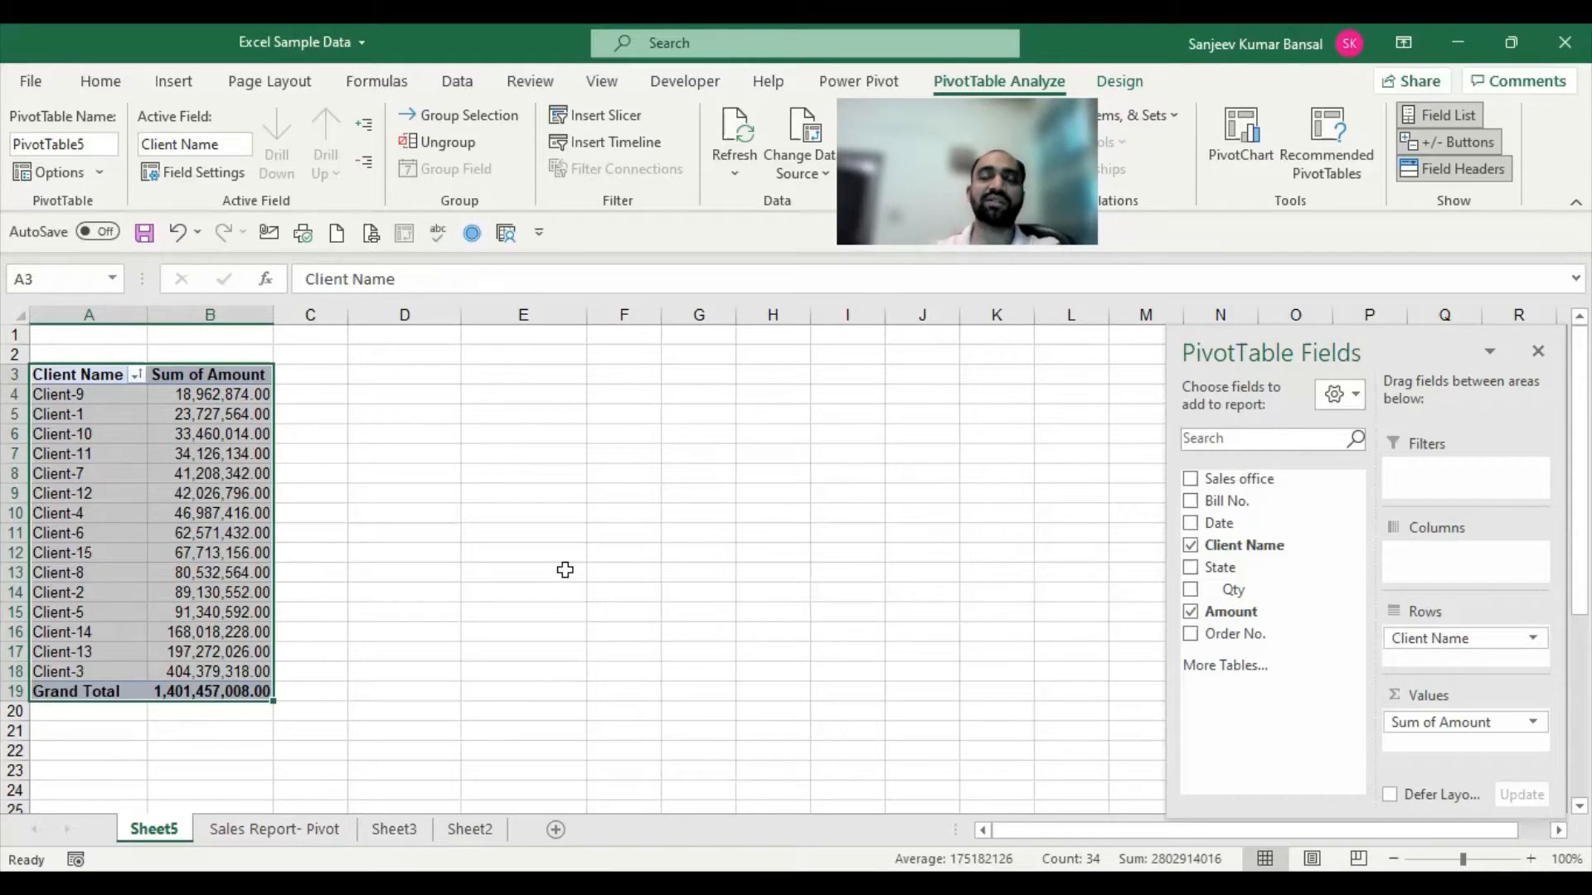
{"action": "left_click", "coordinate": [115, 434]}
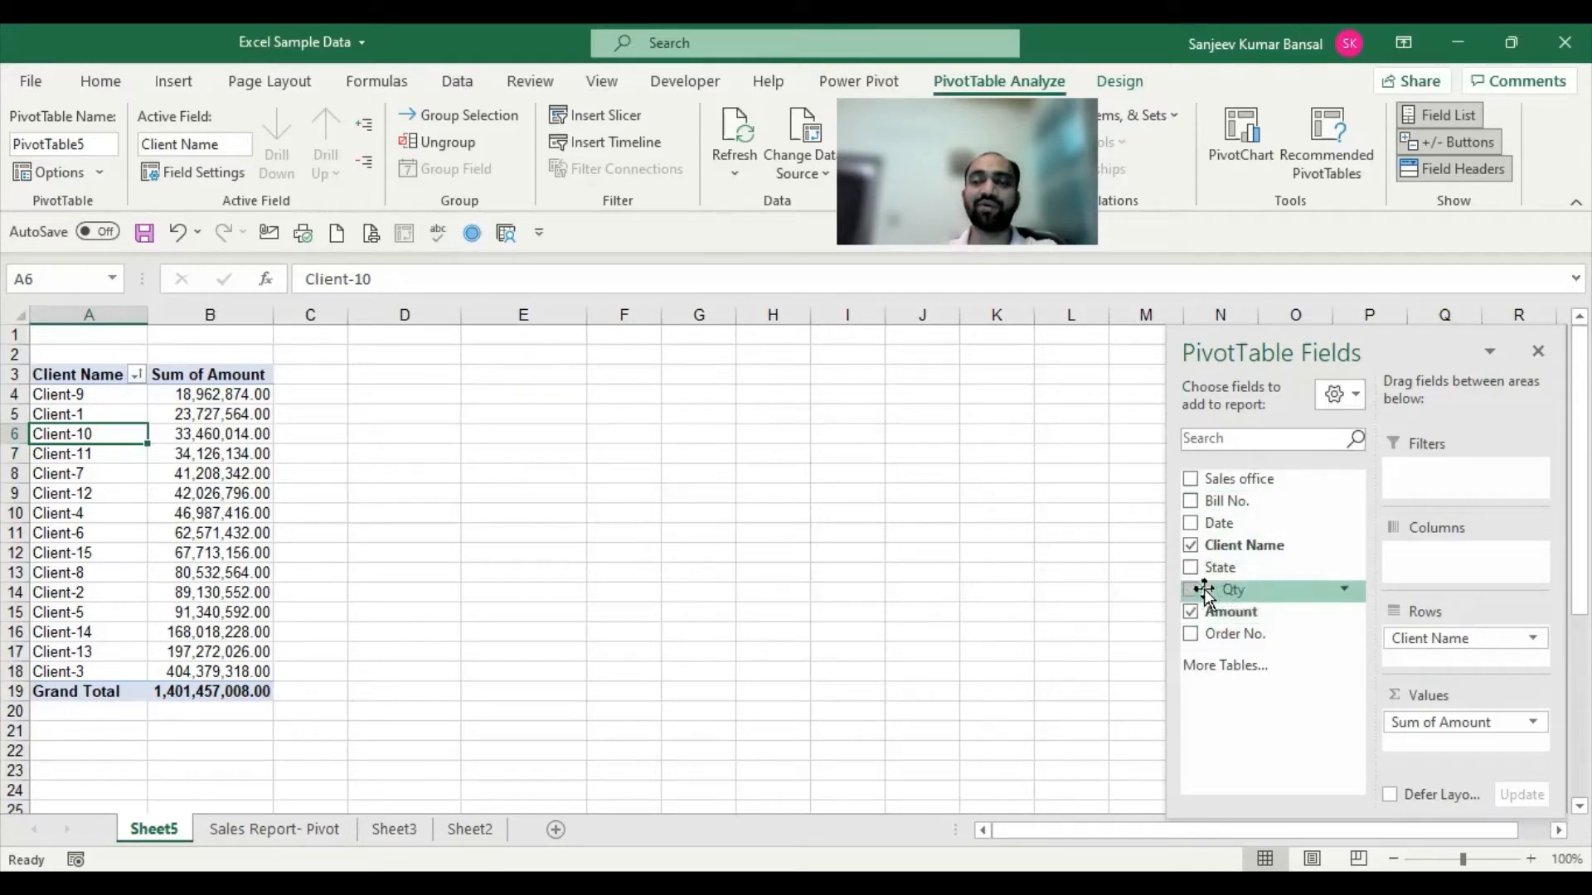
{"action": "mouse_move", "coordinate": [1224, 590]}
{"action": "left_mouse_down"}
{"action": "mouse_move", "coordinate": [1206, 592]}
{"action": "mouse_move", "coordinate": [1484, 733]}
{"action": "mouse_move", "coordinate": [1475, 725]}
{"action": "left_mouse_up"}
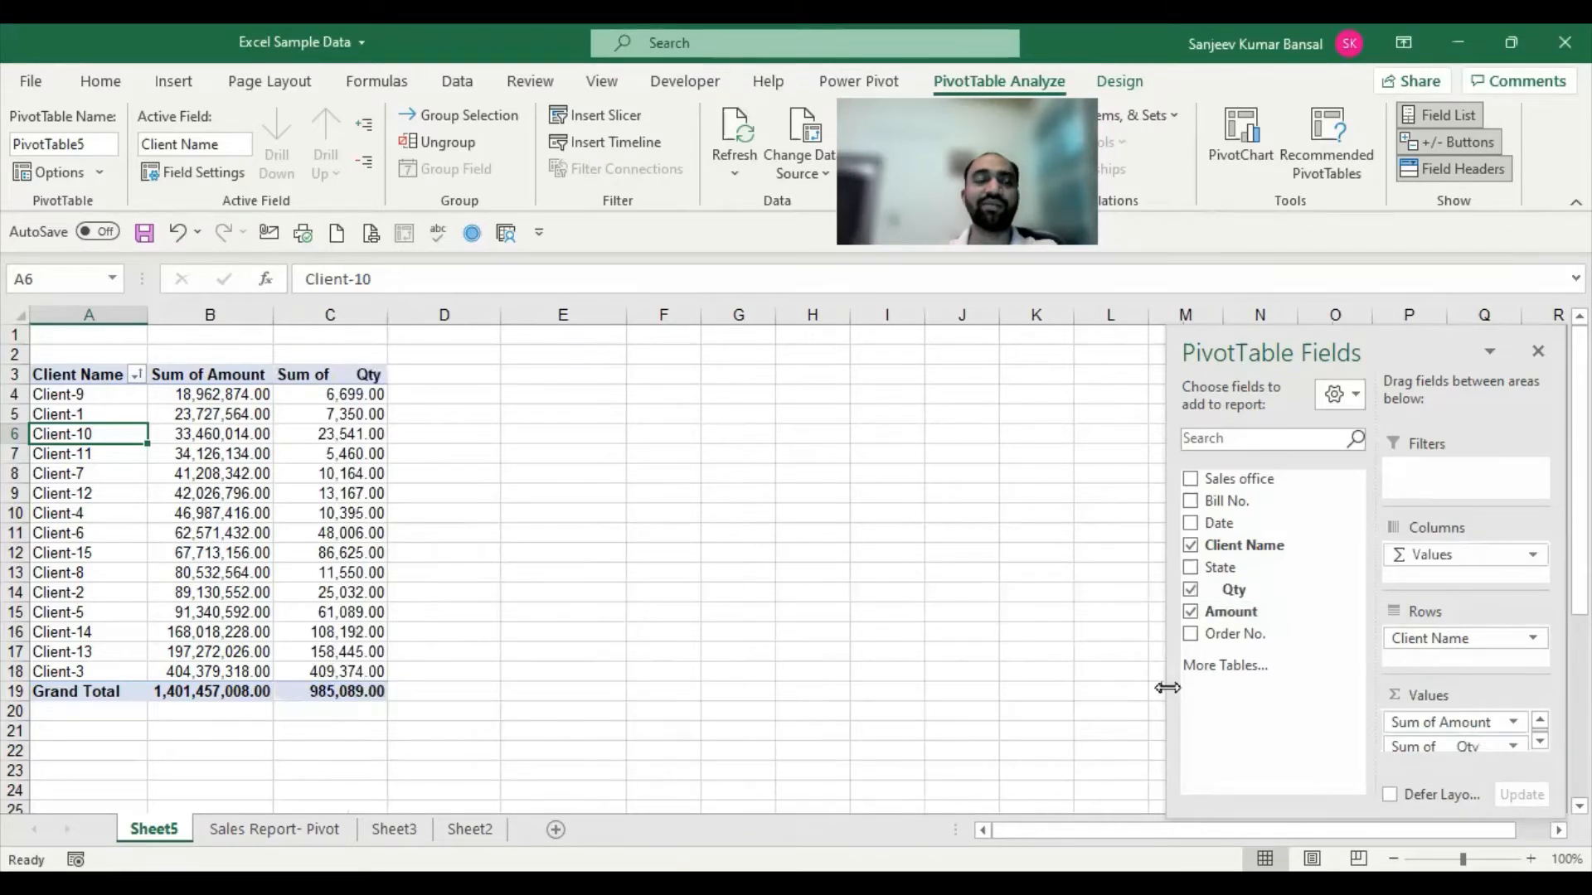
{"action": "left_click_drag", "start_coordinate": [342, 401], "coordinate": [371, 700]}
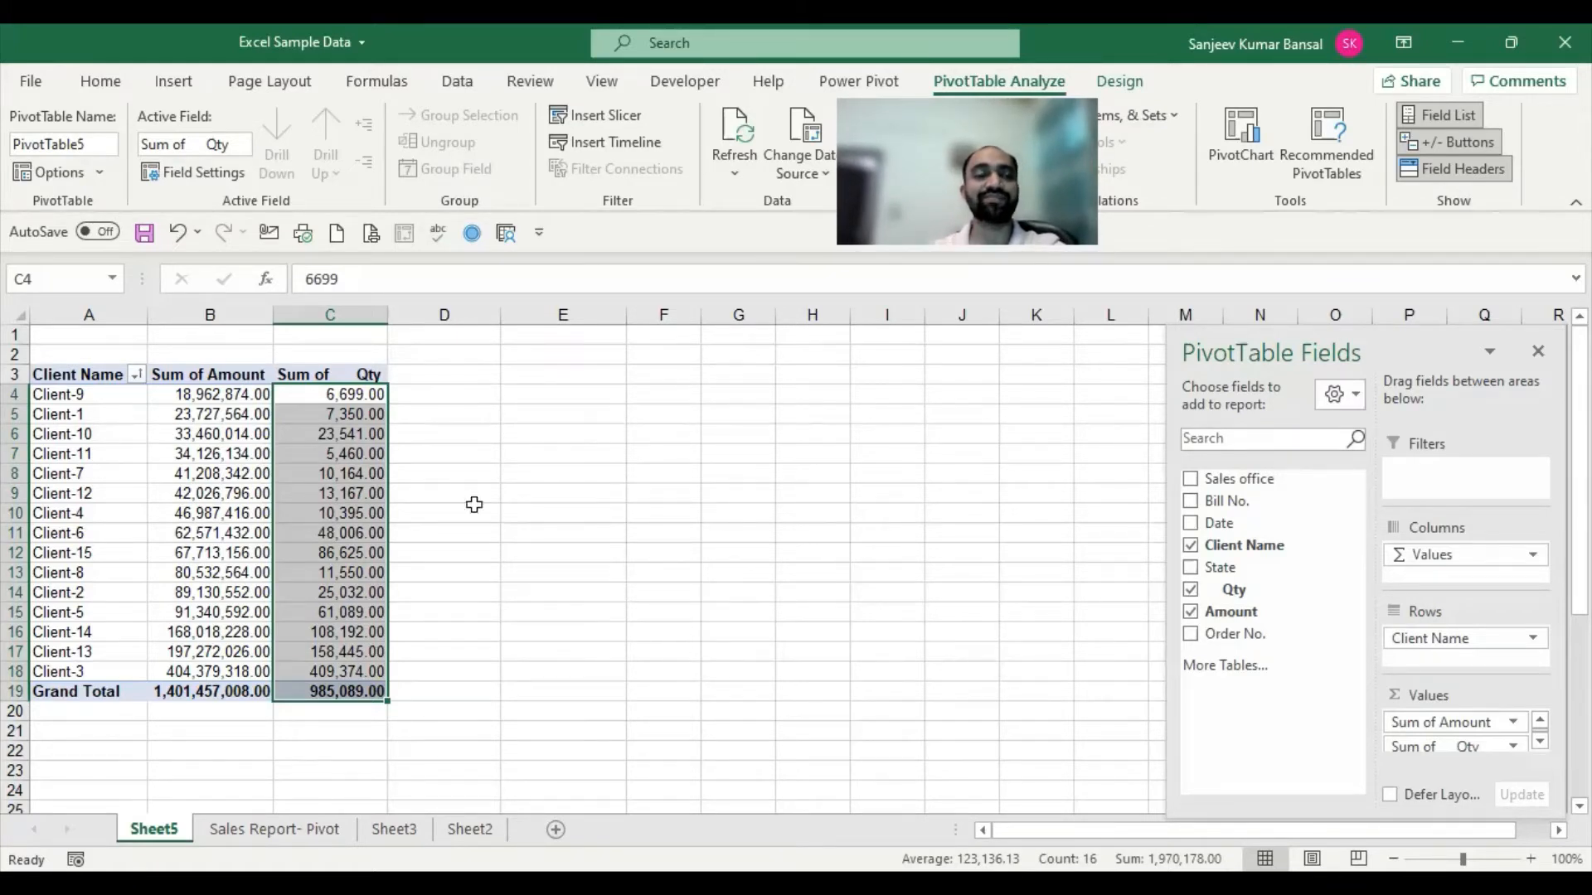
{"action": "left_click", "coordinate": [365, 411]}
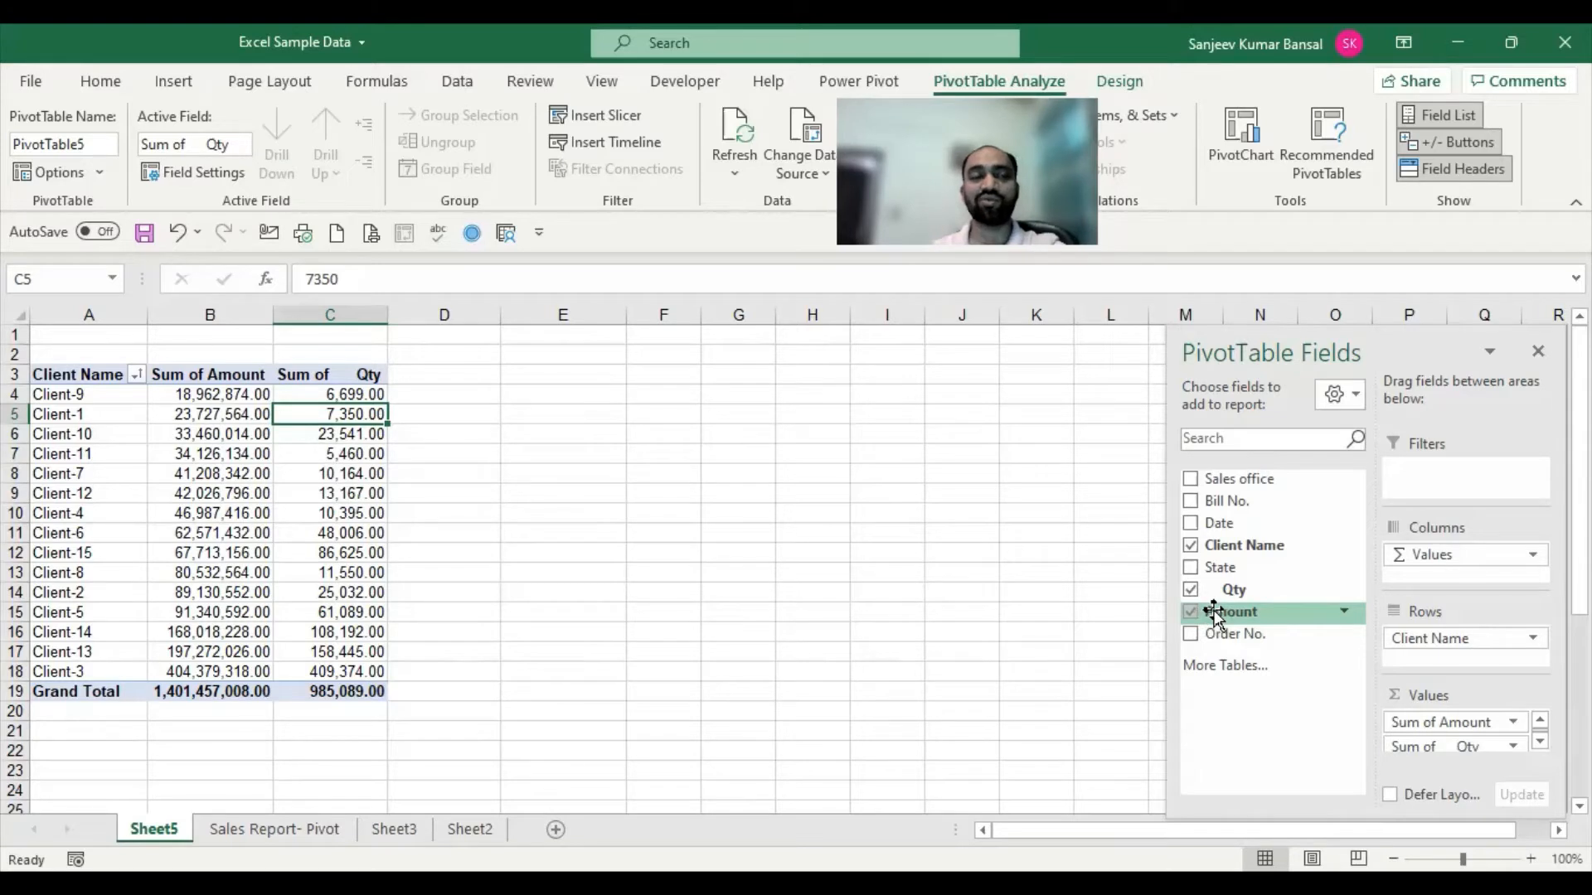
Add the Amount field to Values a second time, ahead of the existing Sum of Amount column.
{"action": "left_click_drag", "start_coordinate": [225, 395], "coordinate": [246, 692]}
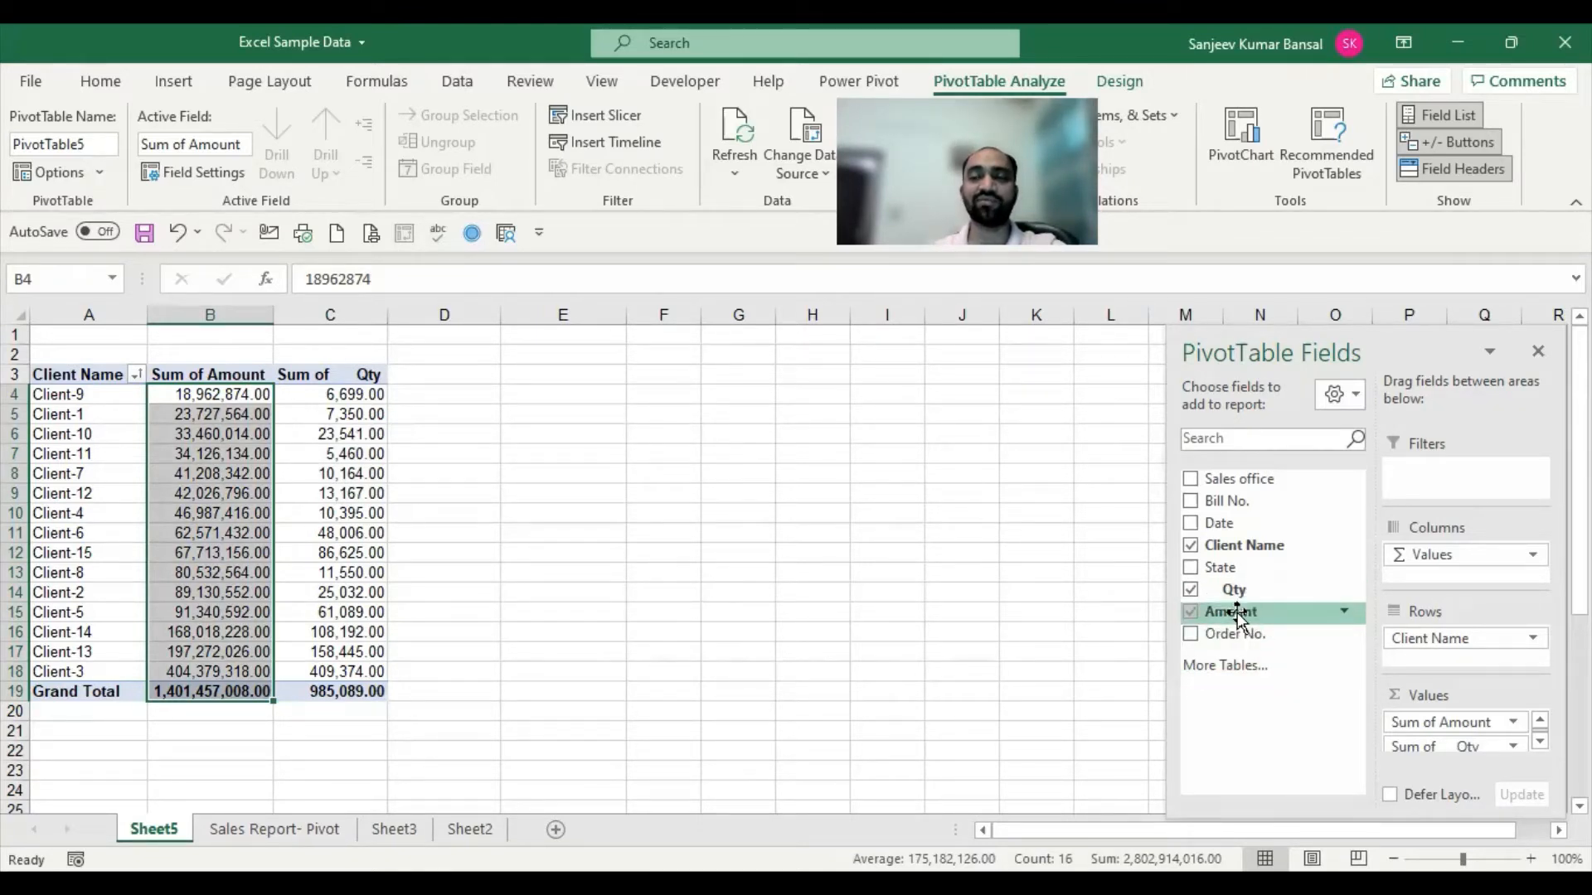
{"action": "left_click_drag", "start_coordinate": [1237, 618], "coordinate": [1468, 720]}
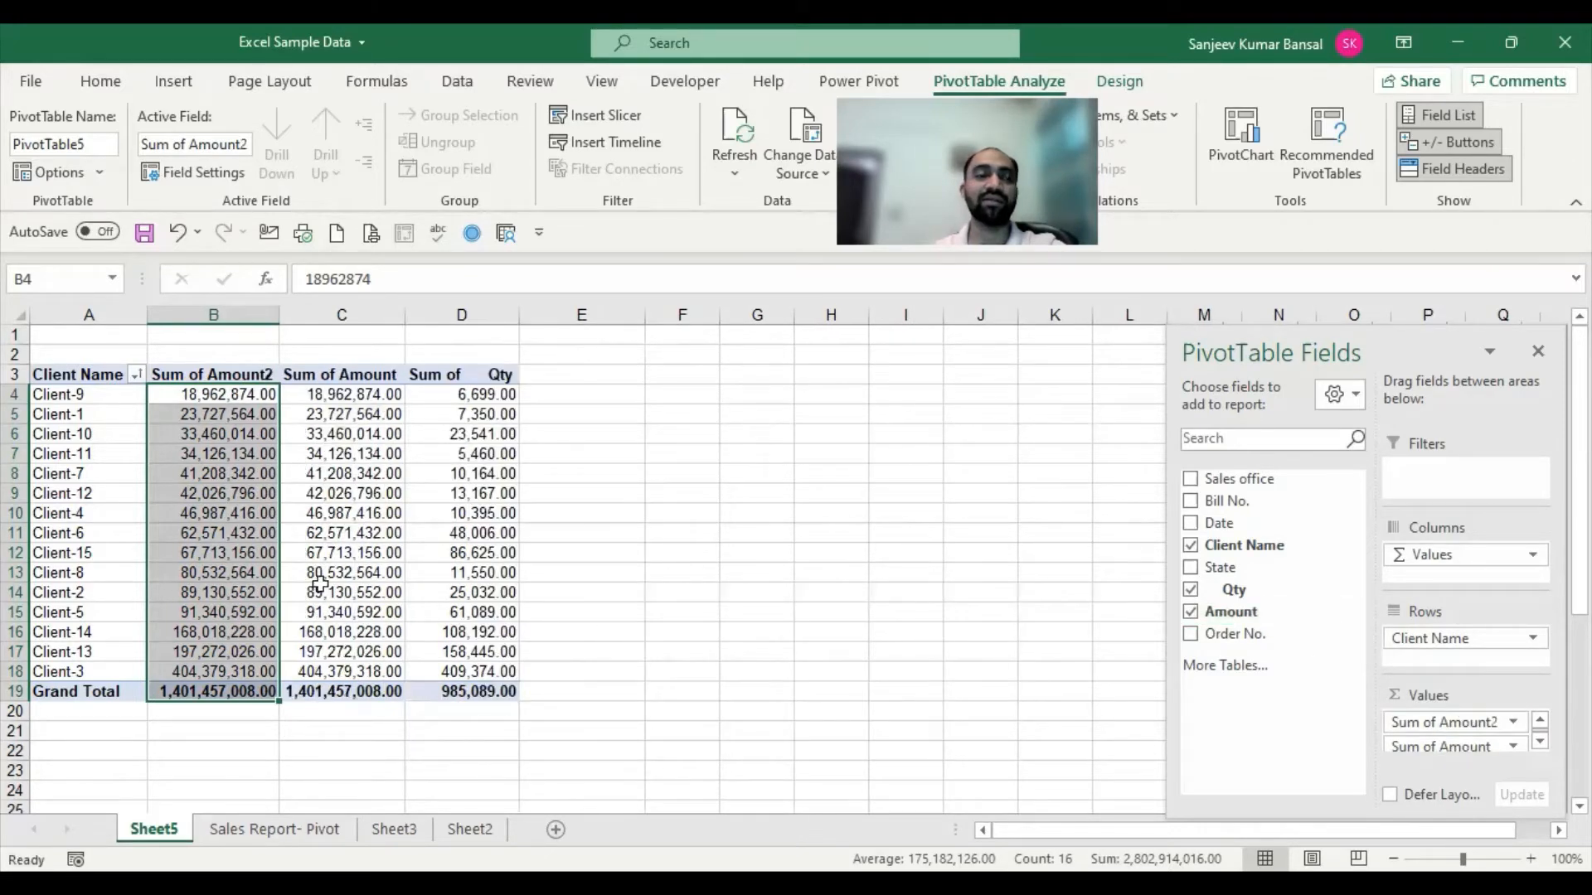
{"action": "left_click", "coordinate": [253, 554]}
{"action": "left_click_drag", "start_coordinate": [252, 557], "coordinate": [317, 554]}
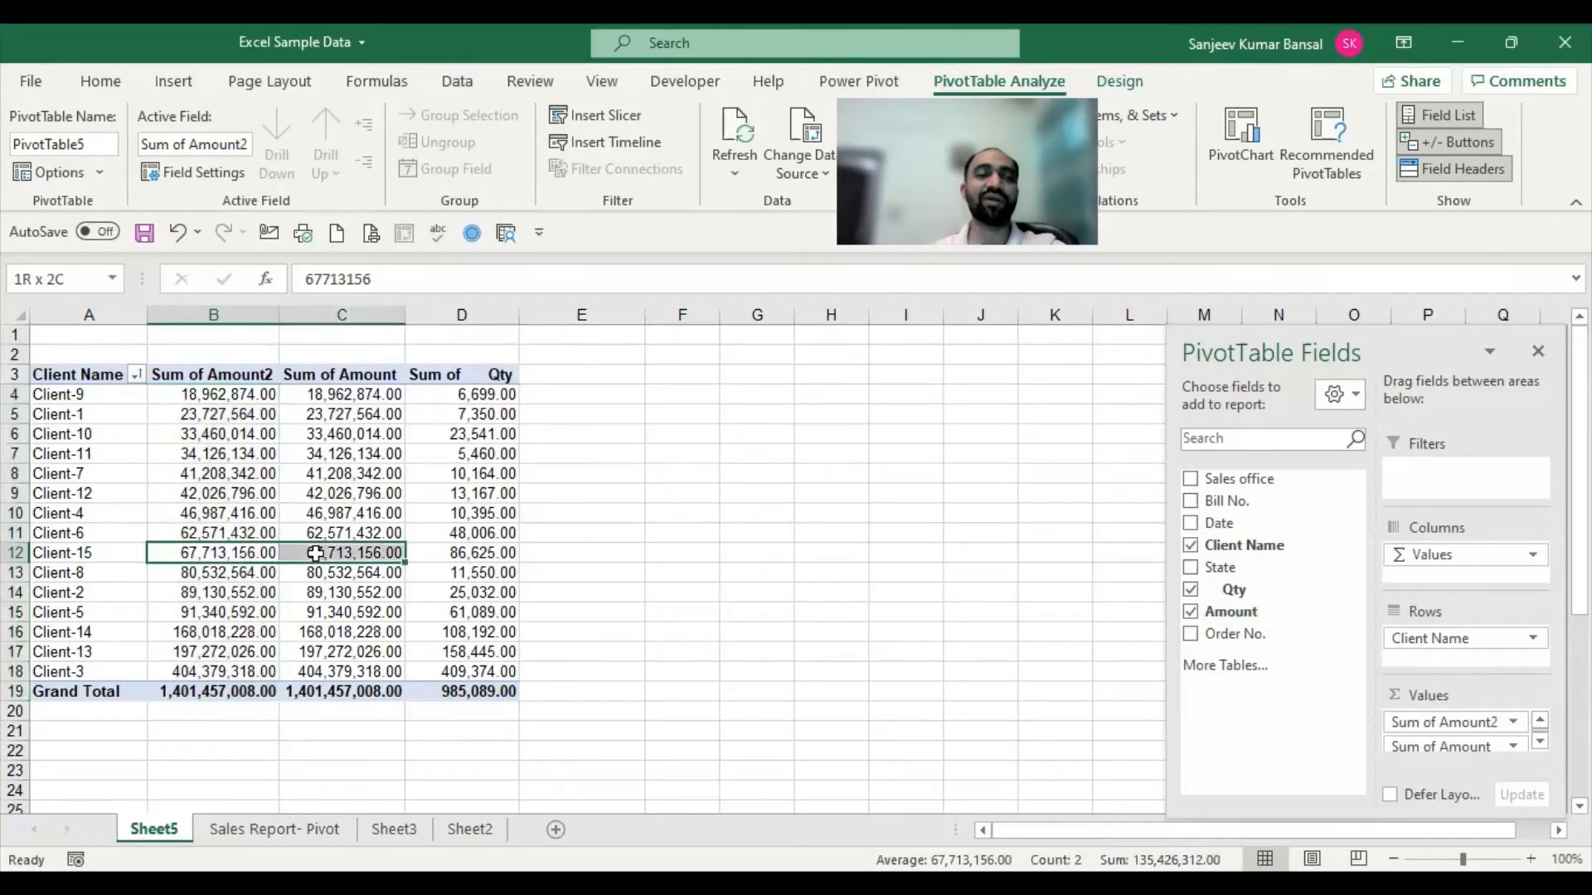
{"action": "left_click", "coordinate": [229, 369]}
{"action": "left_click", "coordinate": [233, 381]}
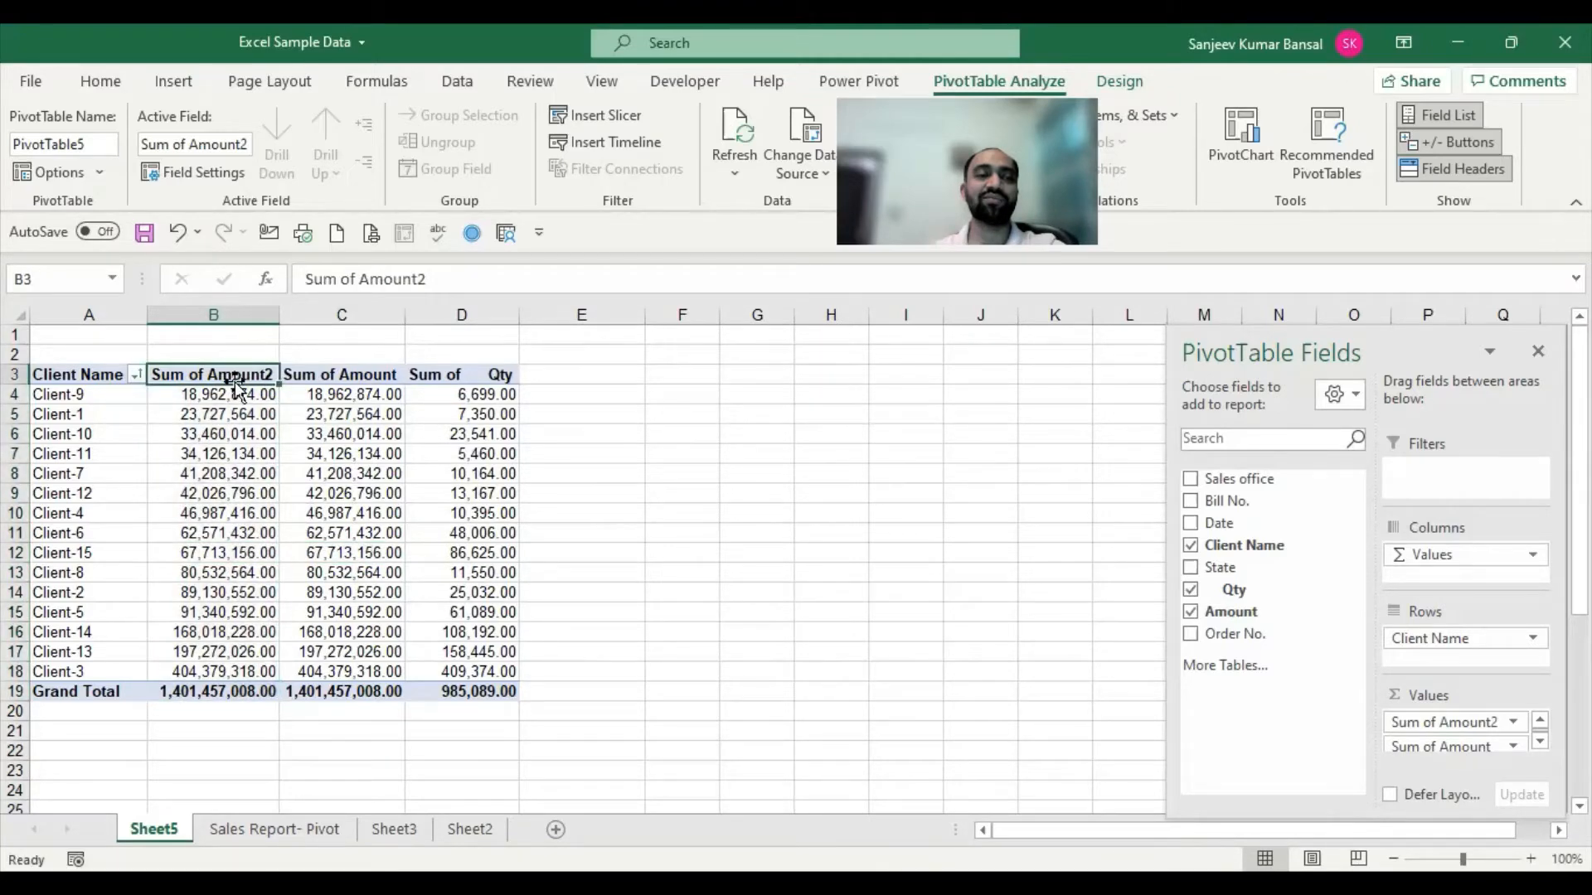
Open the value field settings of the duplicate Amount column and look through the available summary functions.
{"action": "right_click", "coordinate": [235, 379]}
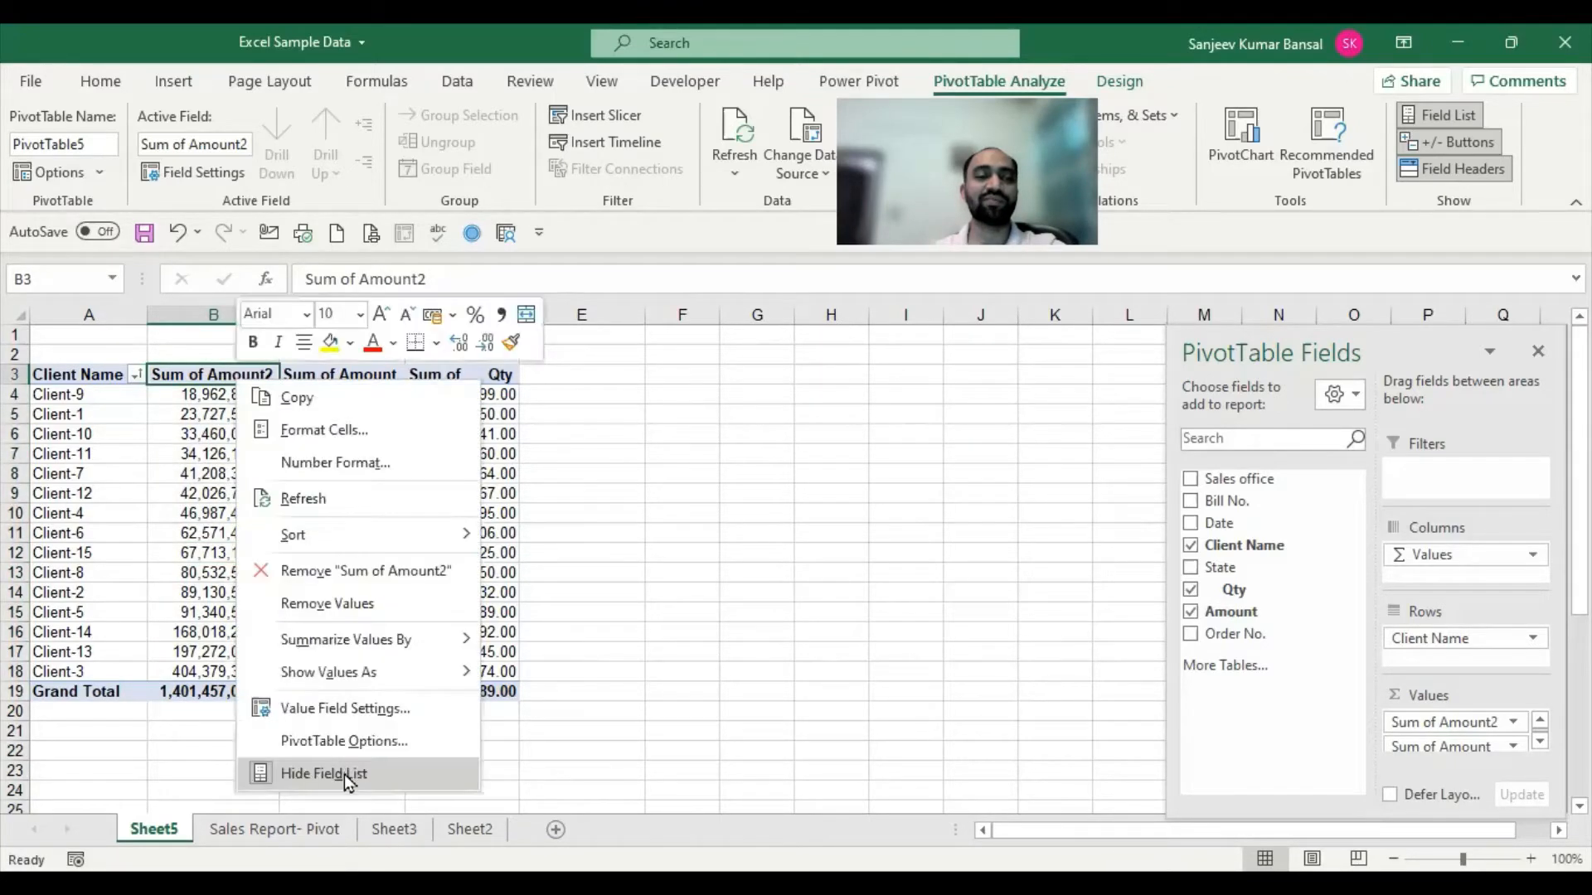
{"action": "left_click", "coordinate": [364, 718]}
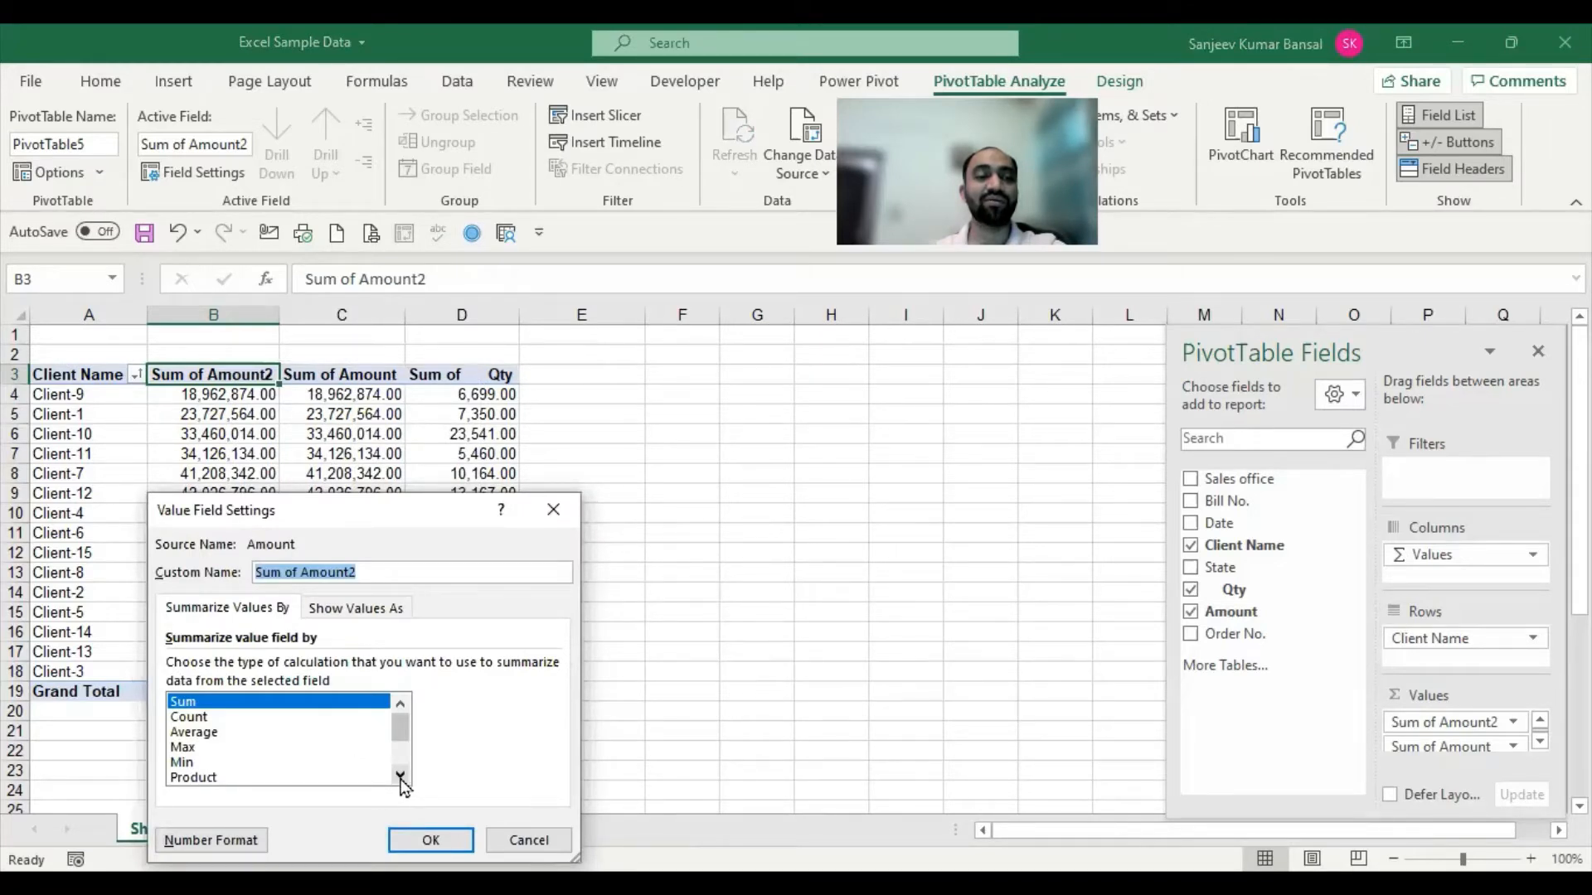
{"action": "left_click", "coordinate": [400, 776]}
{"action": "left_click", "coordinate": [400, 777]}
{"action": "left_click", "coordinate": [400, 777]}
{"action": "left_click", "coordinate": [401, 777]}
{"action": "left_click", "coordinate": [401, 777]}
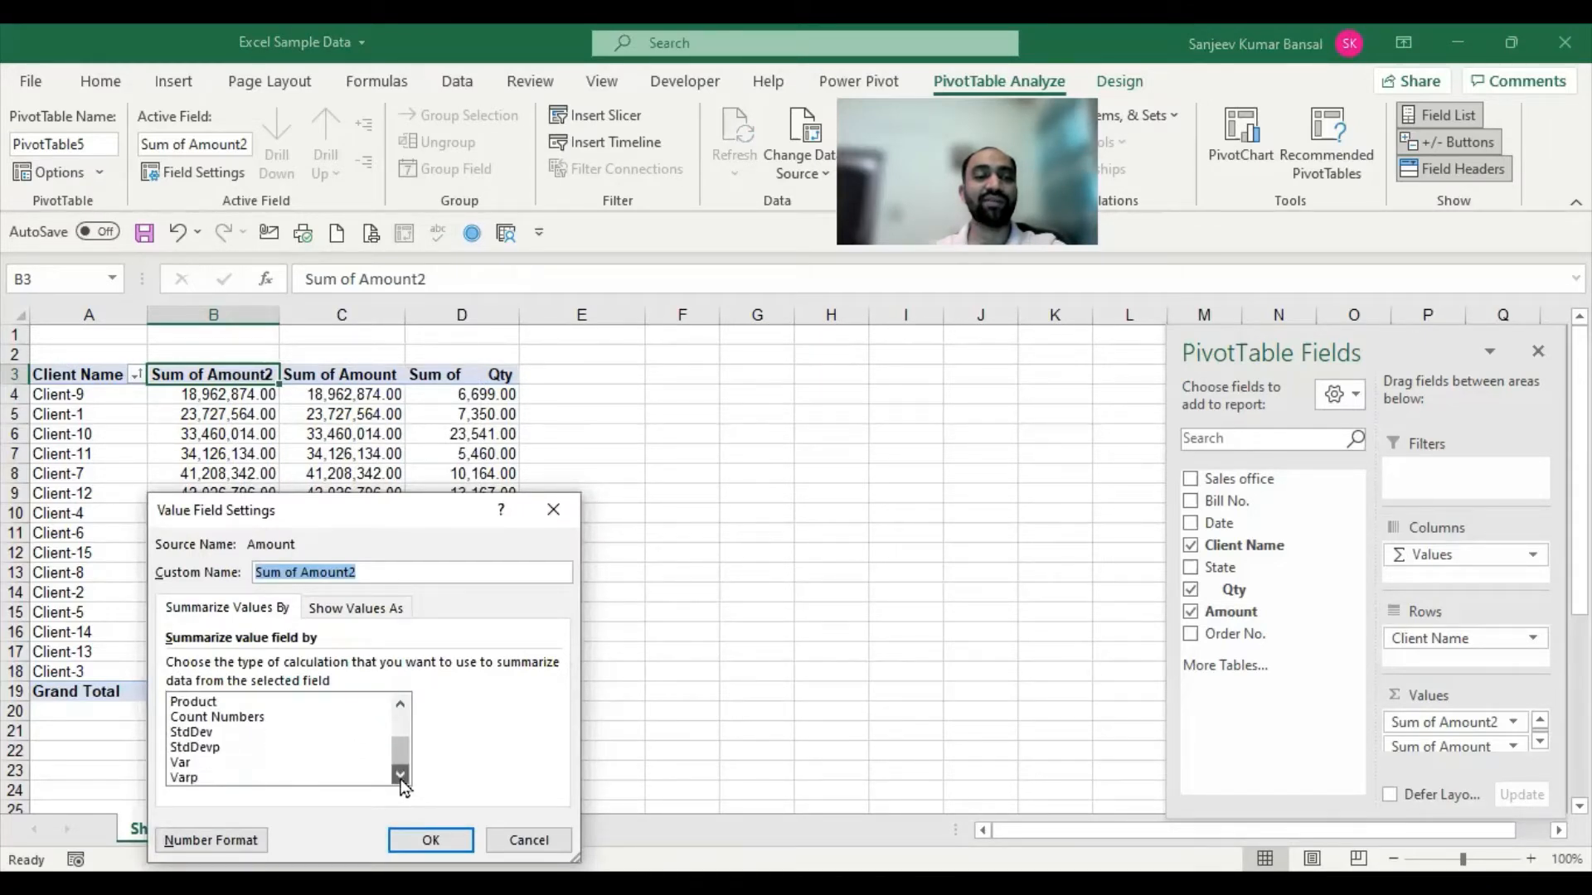
{"action": "left_click_drag", "start_coordinate": [401, 756], "coordinate": [402, 703]}
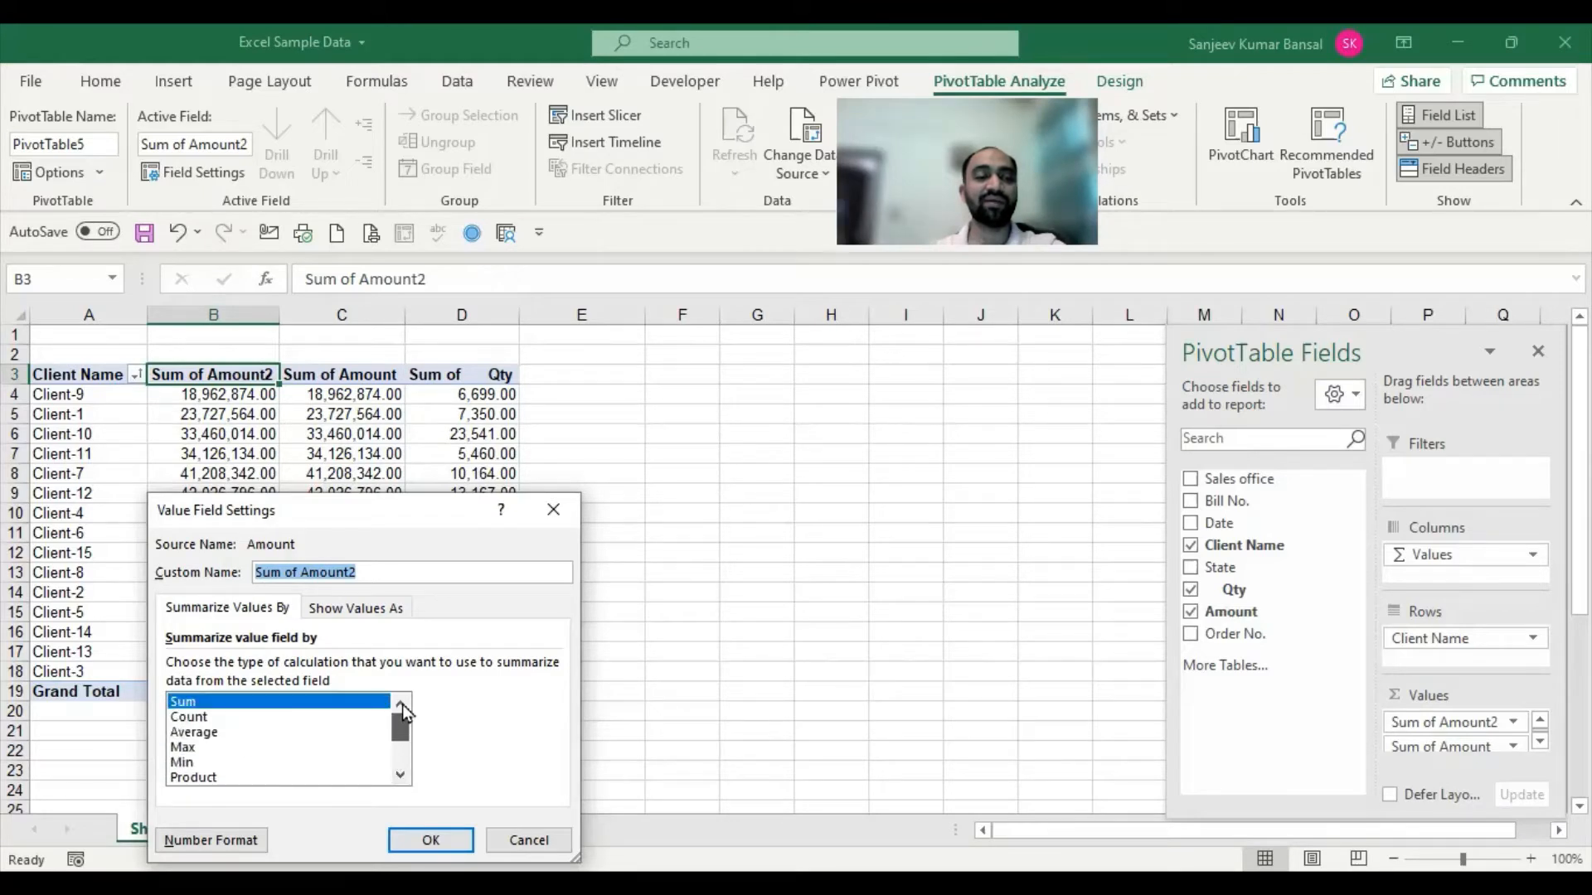
Try summary functions such as Average, Max, Min, Product, Count Numbers and StdDev for the duplicate Amount column, then apply Sum.
{"action": "left_click", "coordinate": [198, 733]}
{"action": "left_click", "coordinate": [200, 747]}
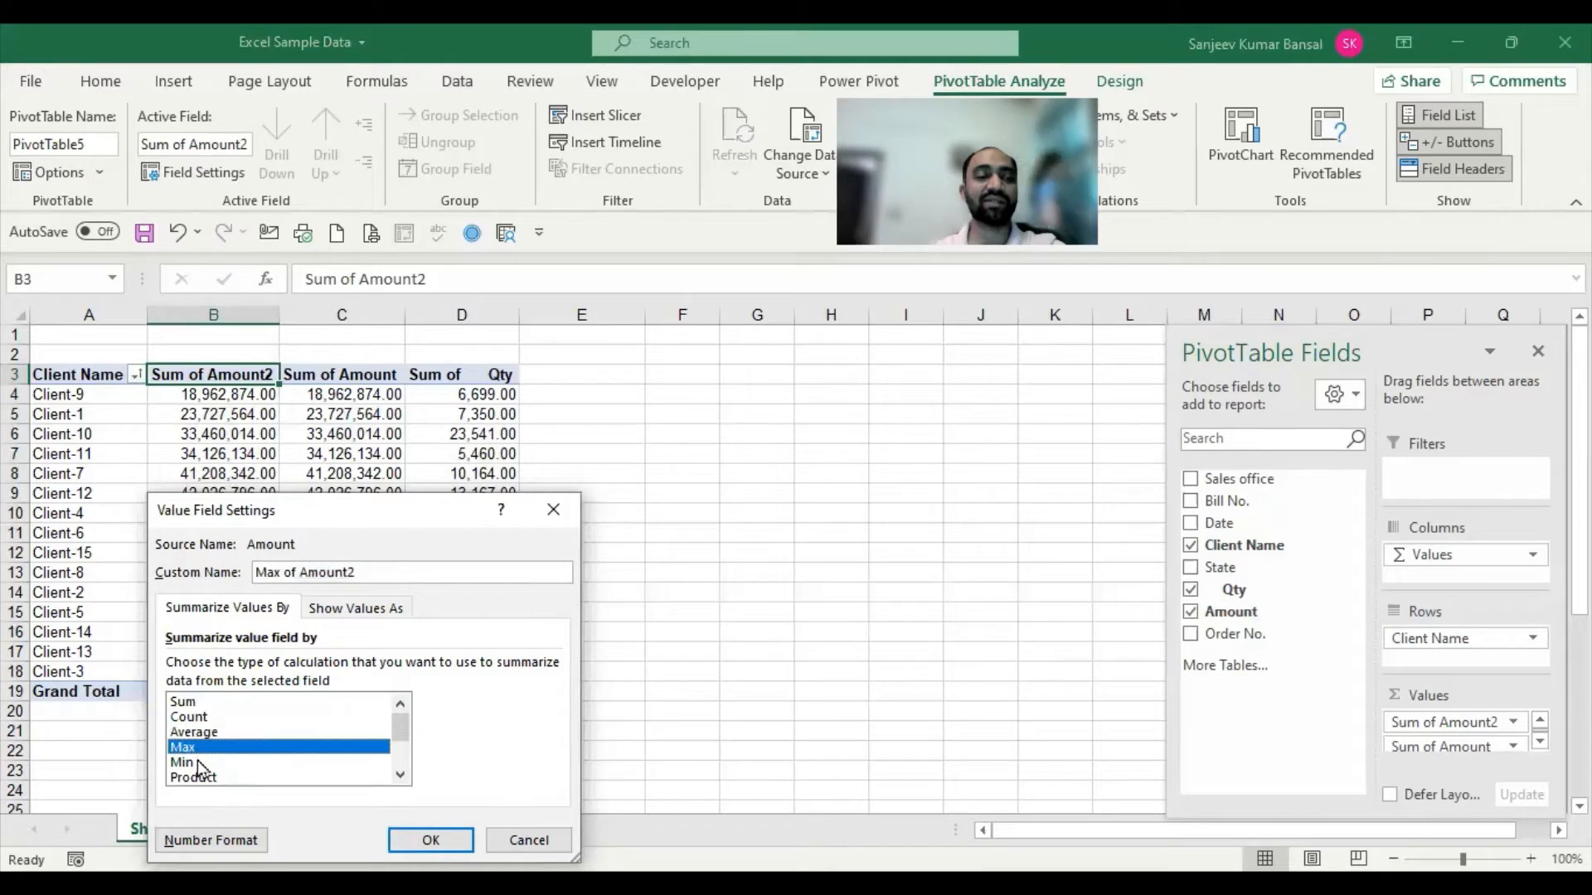
{"action": "left_click", "coordinate": [199, 763]}
{"action": "left_click", "coordinate": [296, 774]}
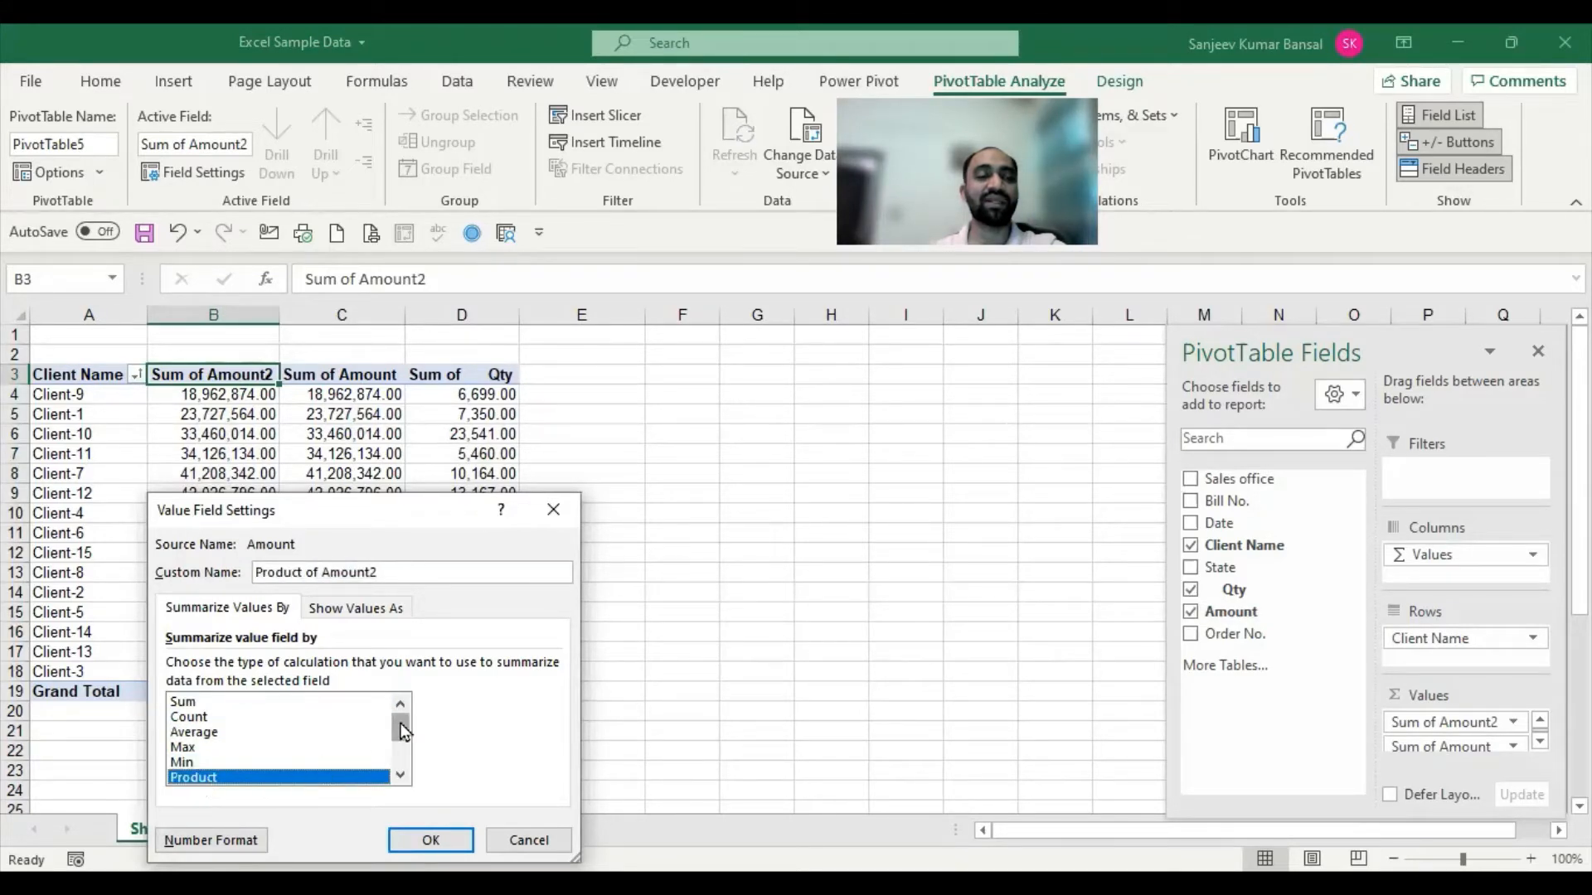
{"action": "mouse_move", "coordinate": [400, 730]}
{"action": "left_mouse_down"}
{"action": "mouse_move", "coordinate": [402, 783]}
{"action": "mouse_move", "coordinate": [398, 698]}
{"action": "left_mouse_up"}
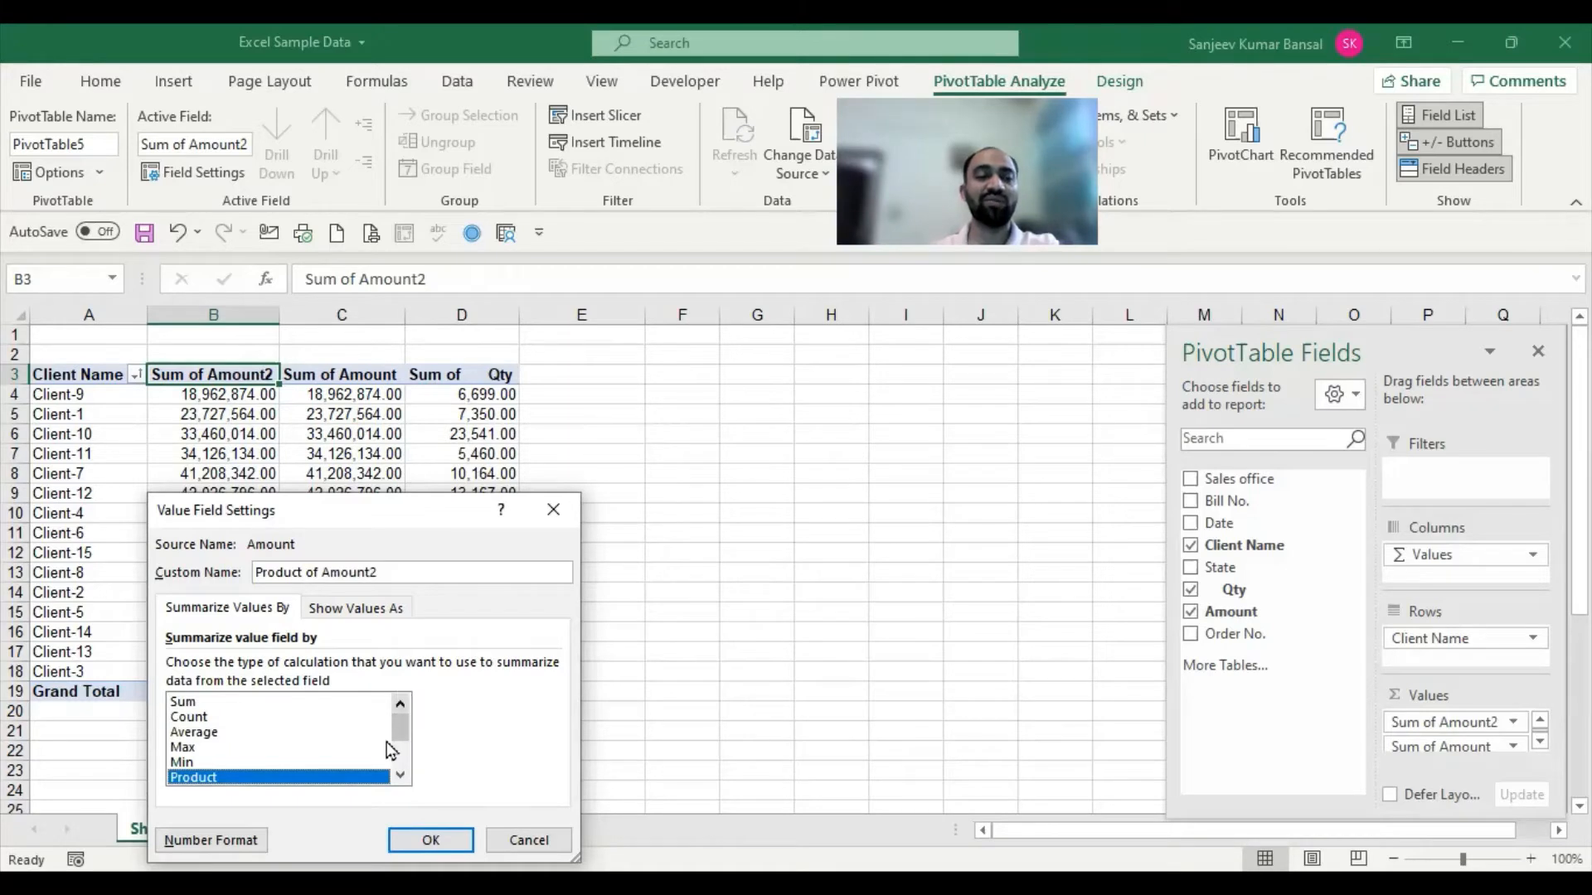
{"action": "mouse_move", "coordinate": [405, 725]}
{"action": "left_mouse_down"}
{"action": "mouse_move", "coordinate": [406, 769]}
{"action": "mouse_move", "coordinate": [402, 734]}
{"action": "mouse_move", "coordinate": [402, 749]}
{"action": "left_mouse_up"}
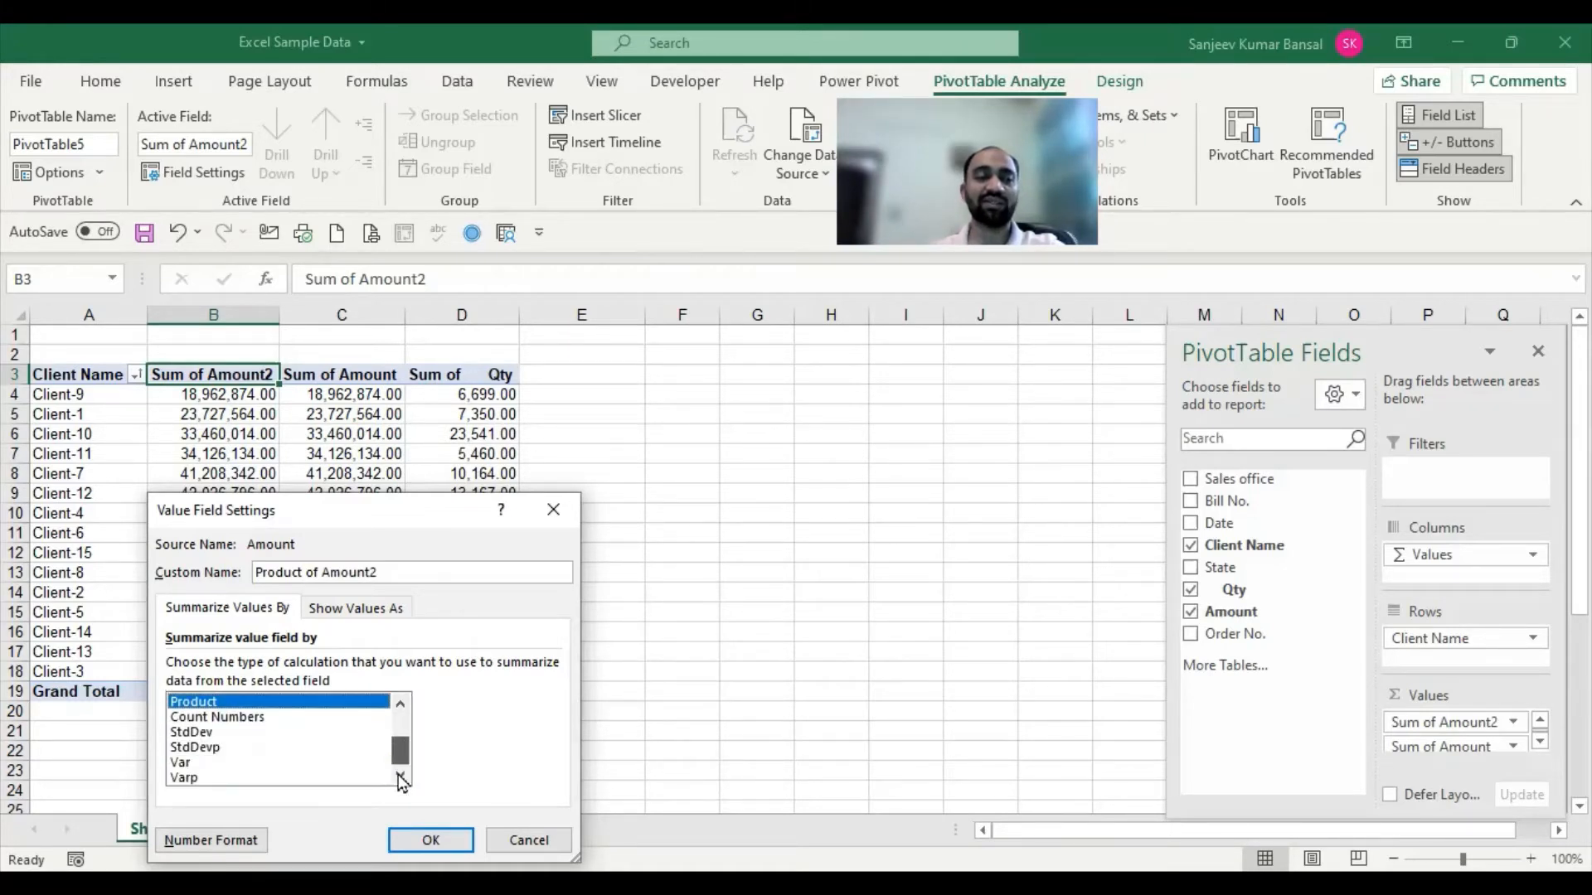
{"action": "left_click", "coordinate": [207, 749]}
{"action": "left_click", "coordinate": [207, 733]}
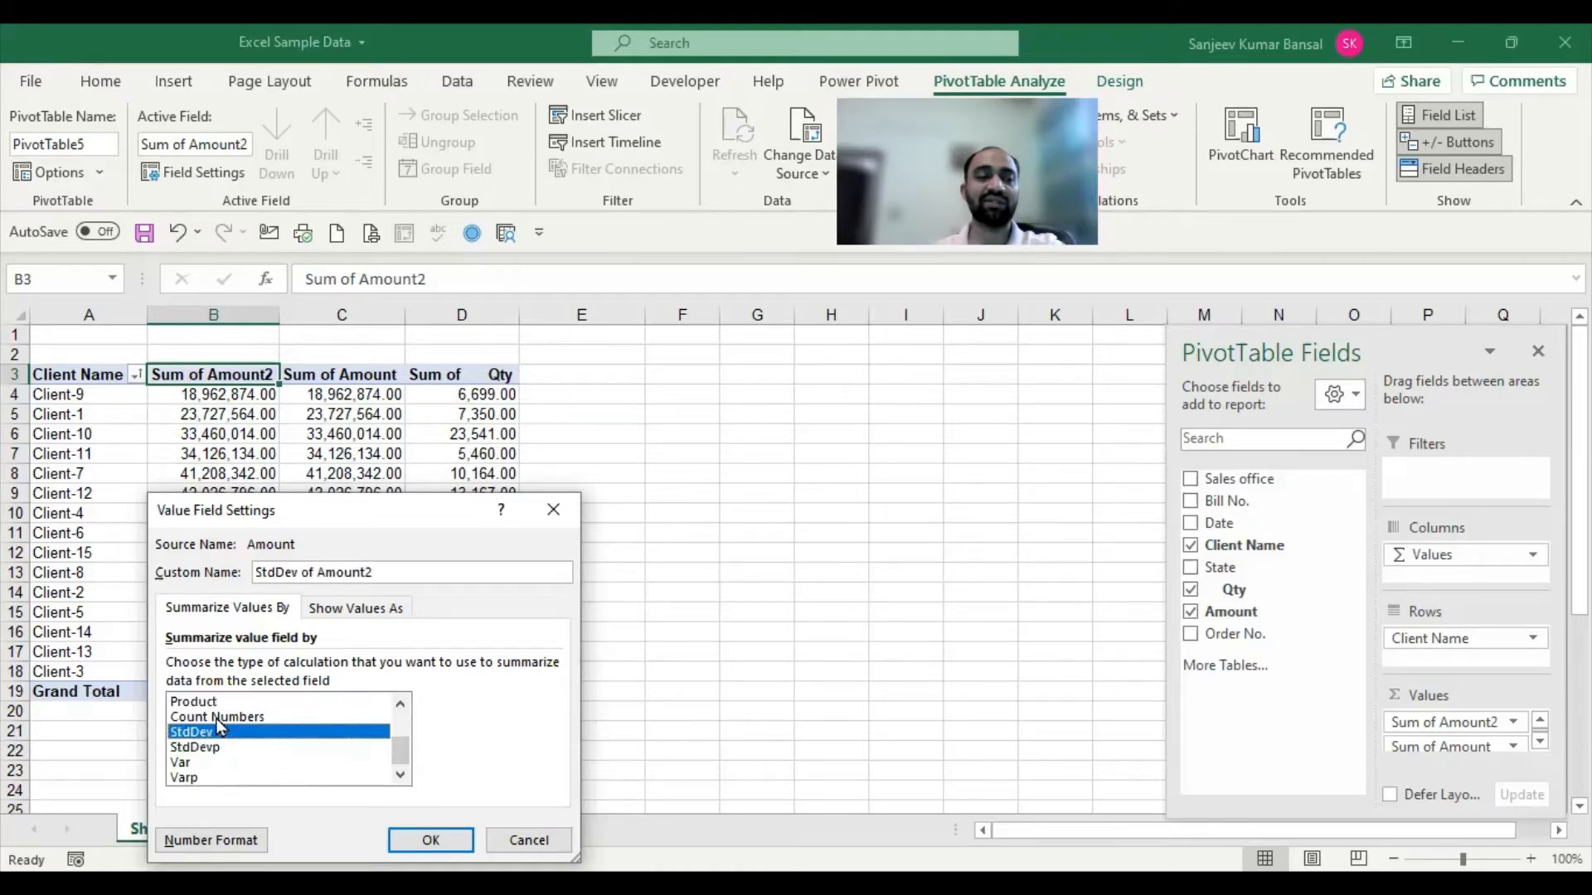
{"action": "left_click", "coordinate": [209, 718]}
{"action": "left_click", "coordinate": [207, 705]}
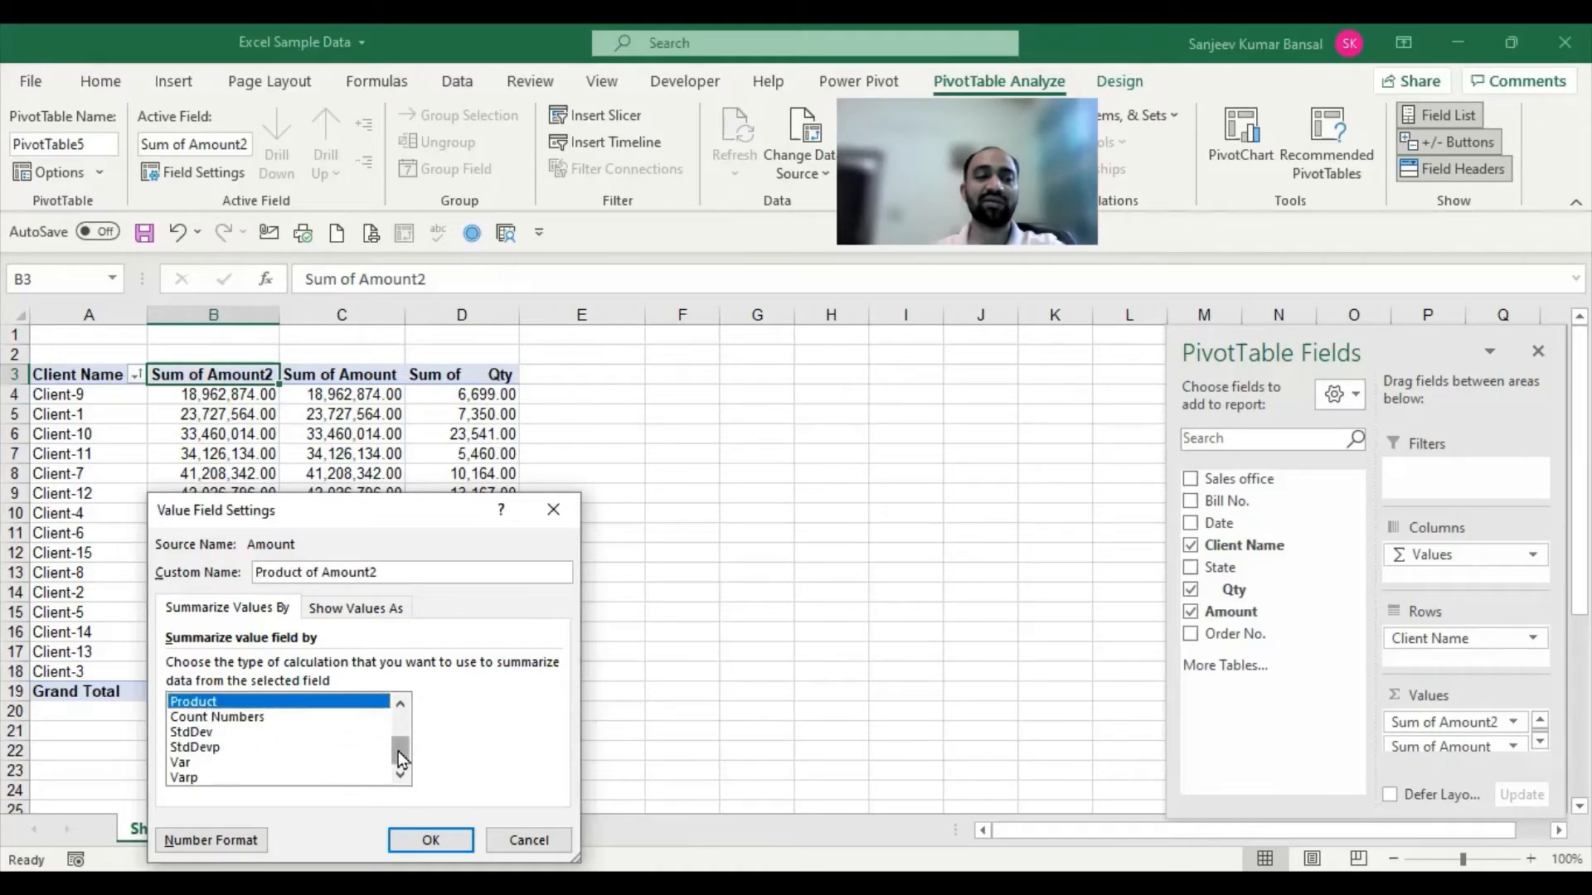
{"action": "left_click_drag", "start_coordinate": [400, 753], "coordinate": [397, 723]}
{"action": "left_click", "coordinate": [196, 703]}
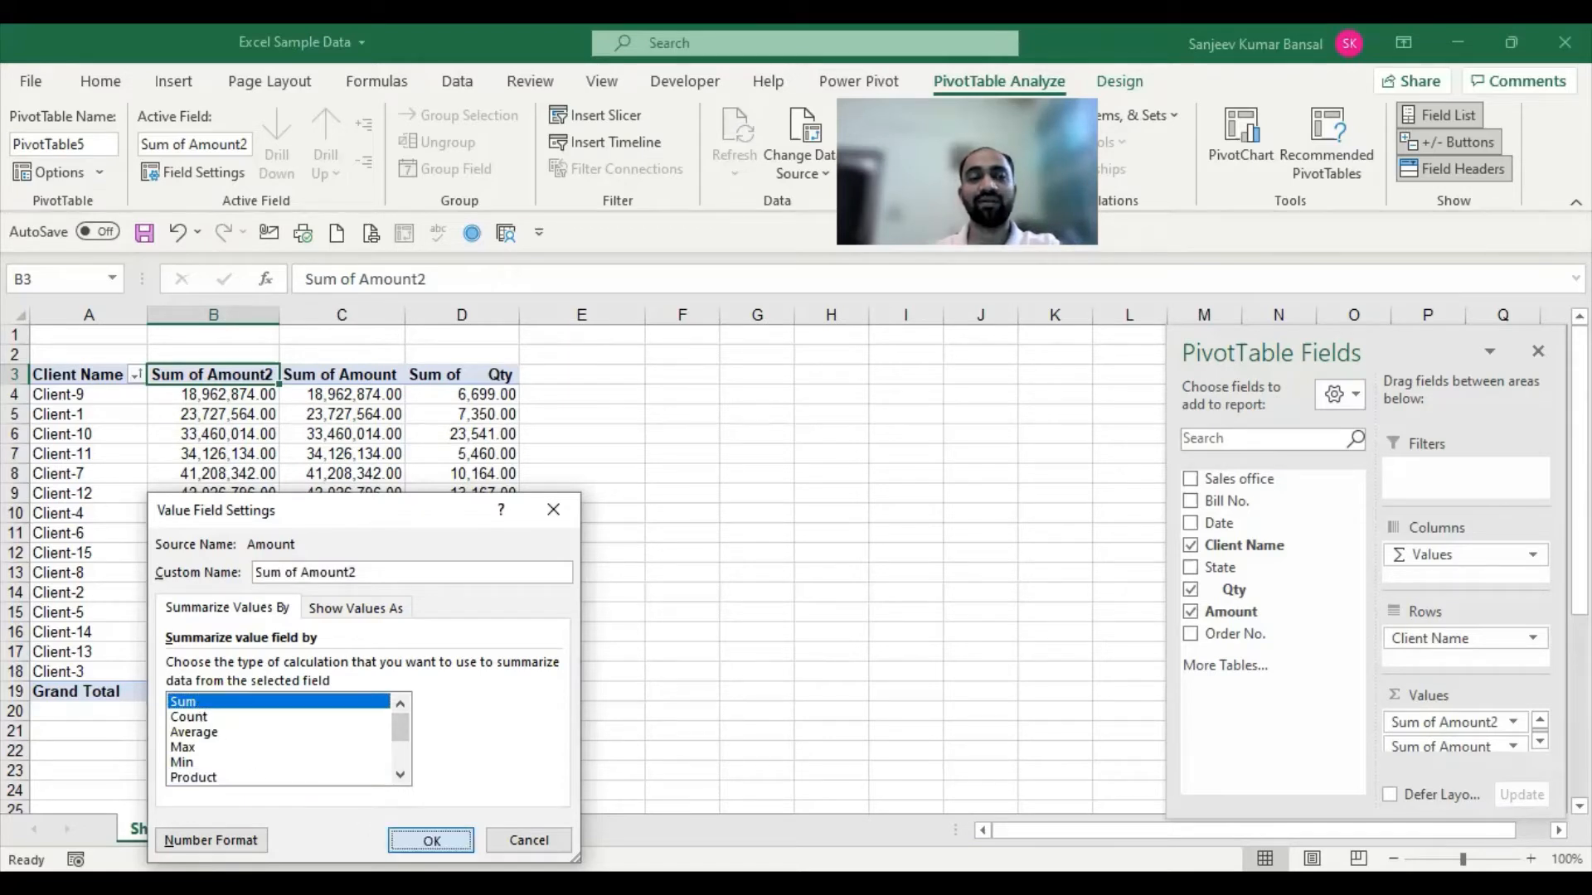
{"action": "left_click", "coordinate": [430, 840]}
{"action": "left_click", "coordinate": [260, 451]}
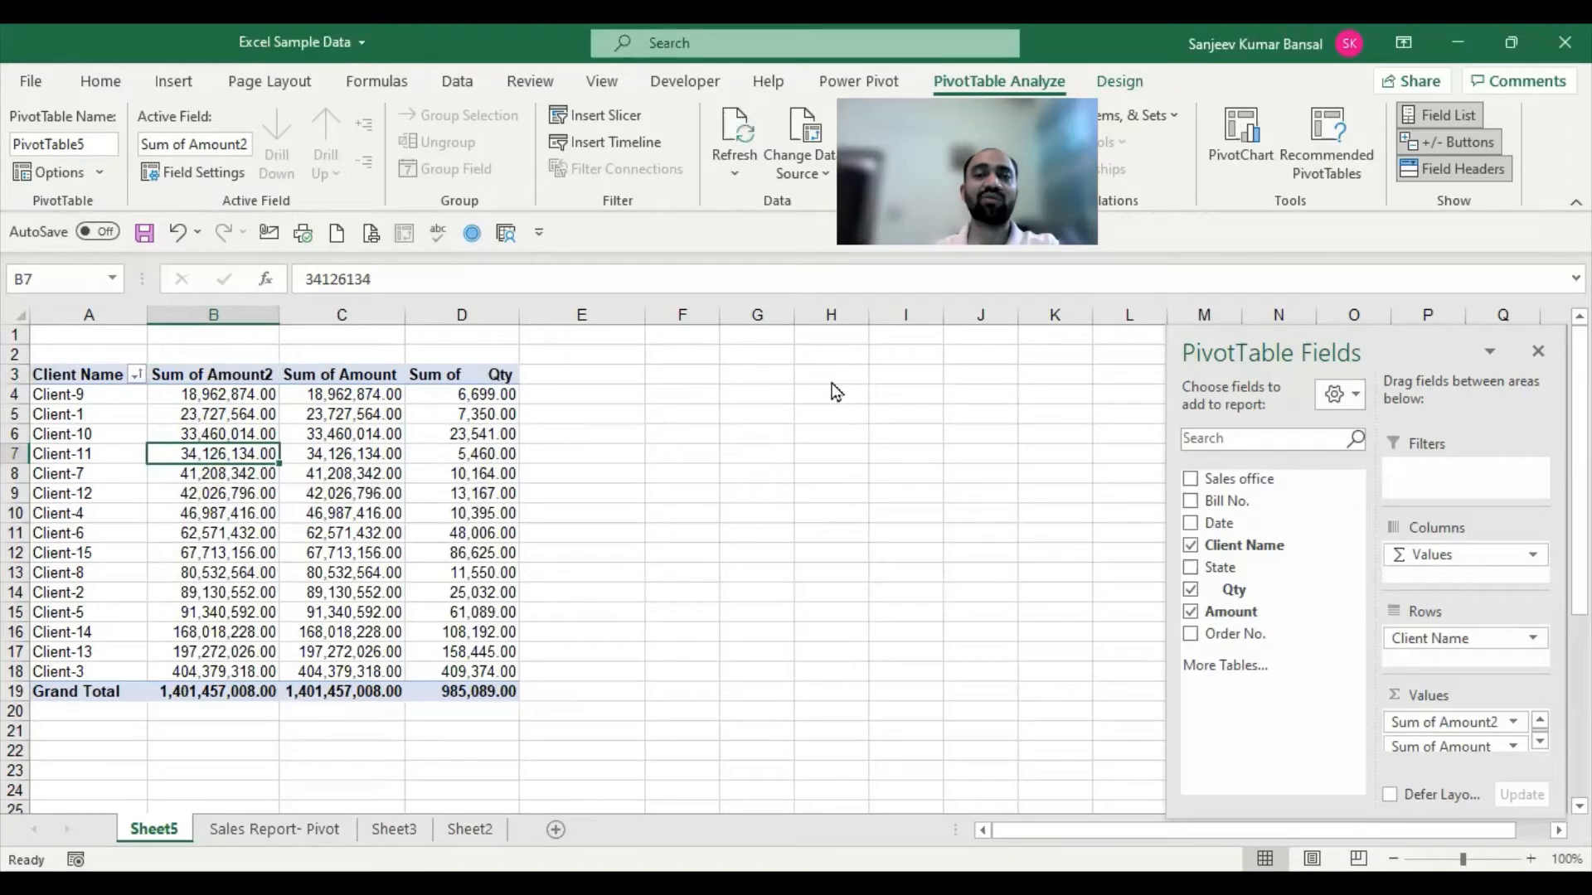
Remove the duplicate Amount column from the client PivotTable.
{"action": "left_click", "coordinate": [246, 376]}
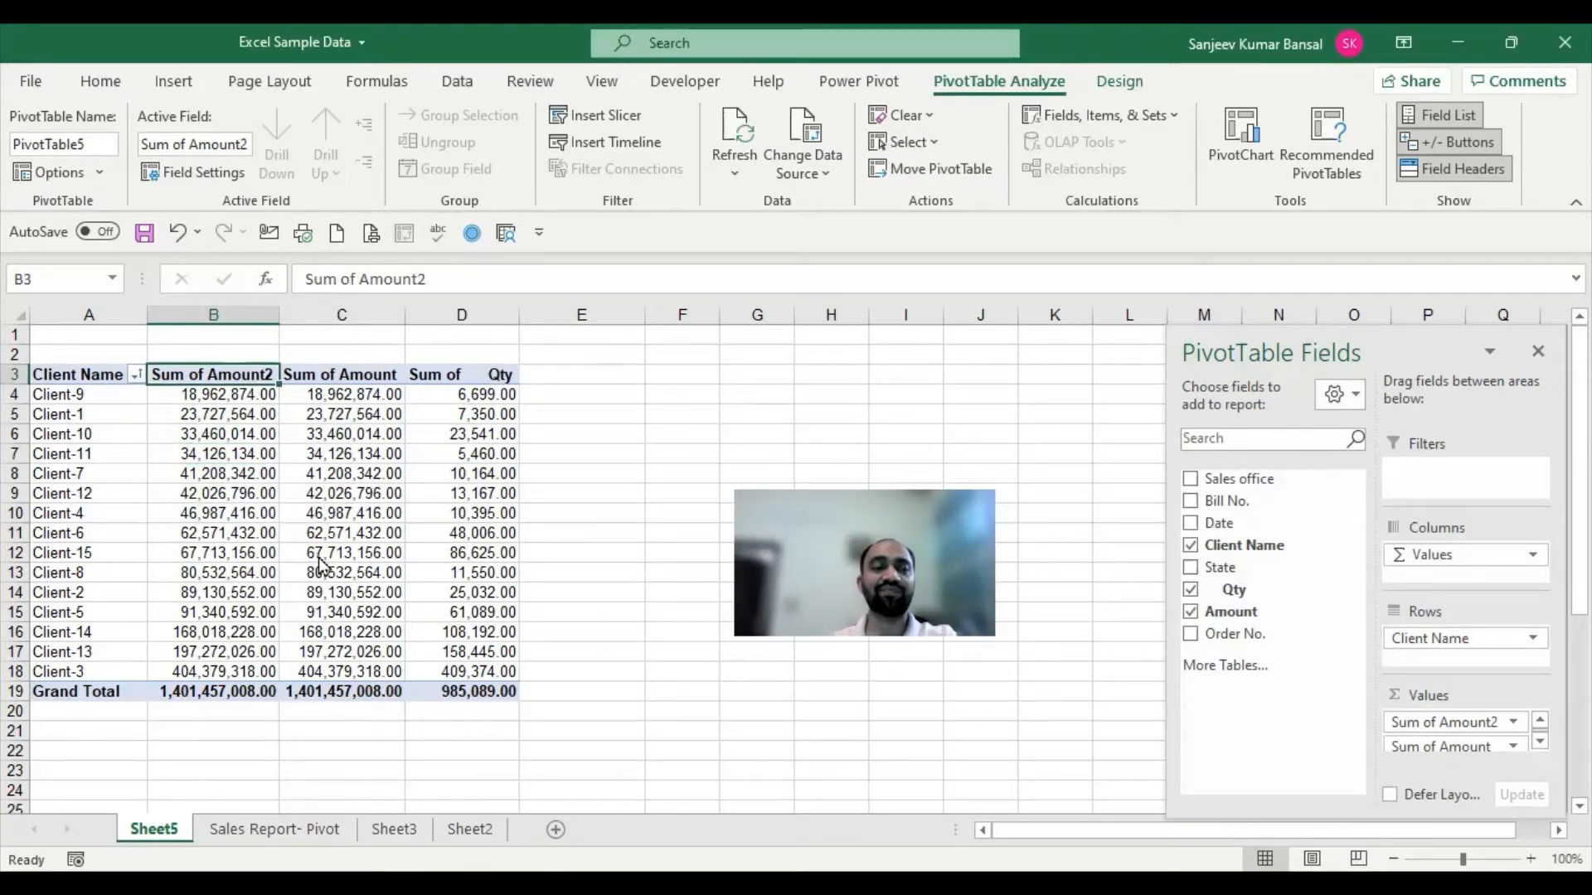
{"action": "right_click", "coordinate": [253, 378]}
{"action": "left_click", "coordinate": [320, 561]}
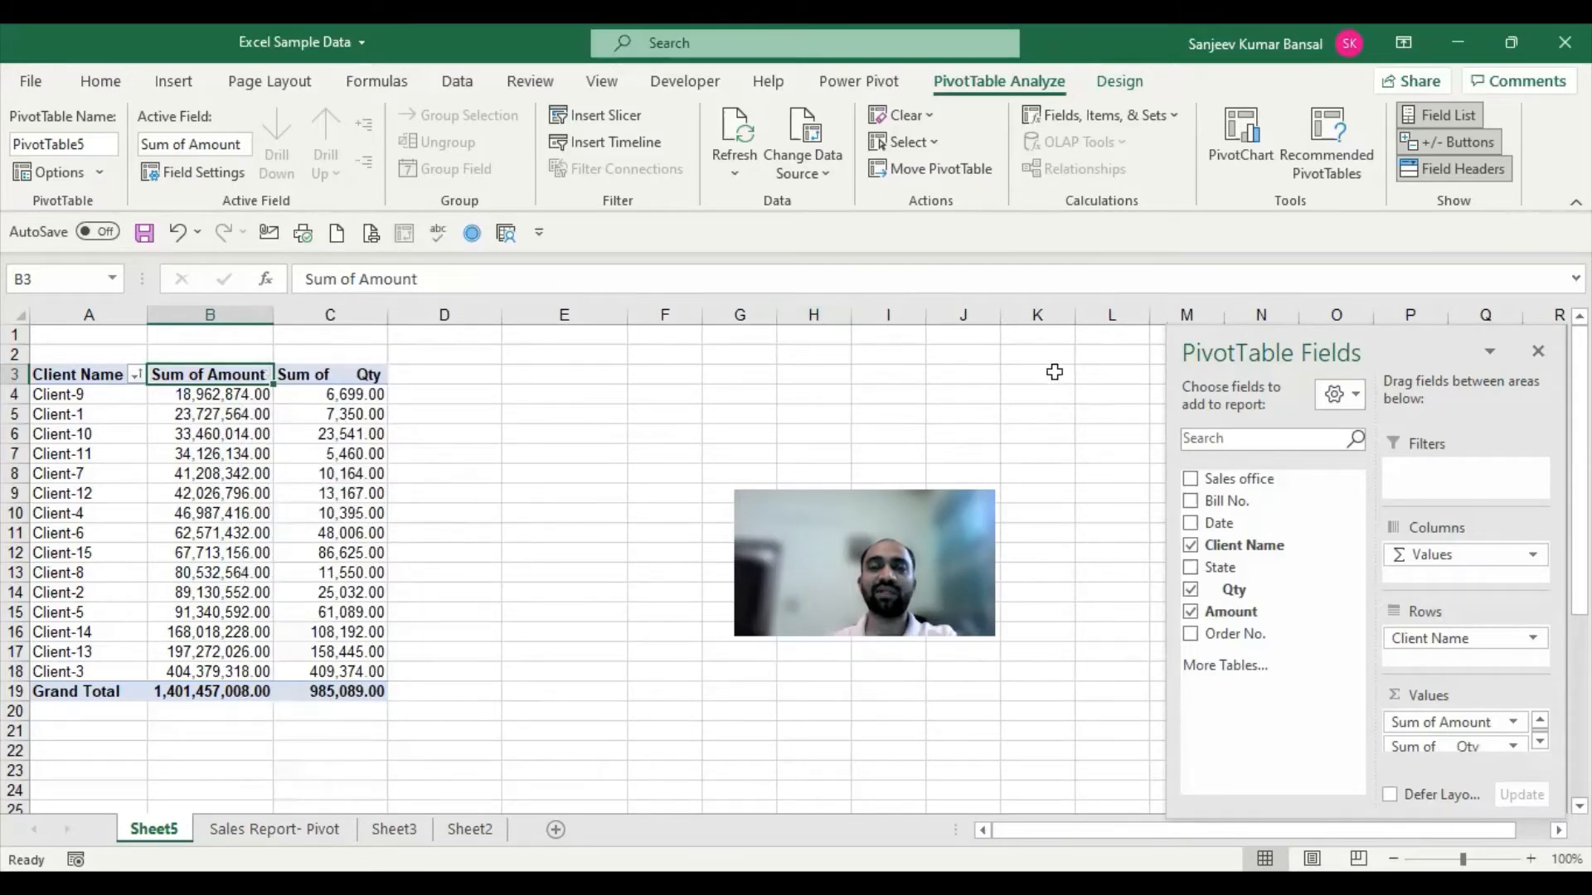
Insert a calculated field named "Rs. Crores" with the formula = Amount/10000000 into the client PivotTable.
{"action": "left_click", "coordinate": [101, 81]}
{"action": "left_click", "coordinate": [1033, 87]}
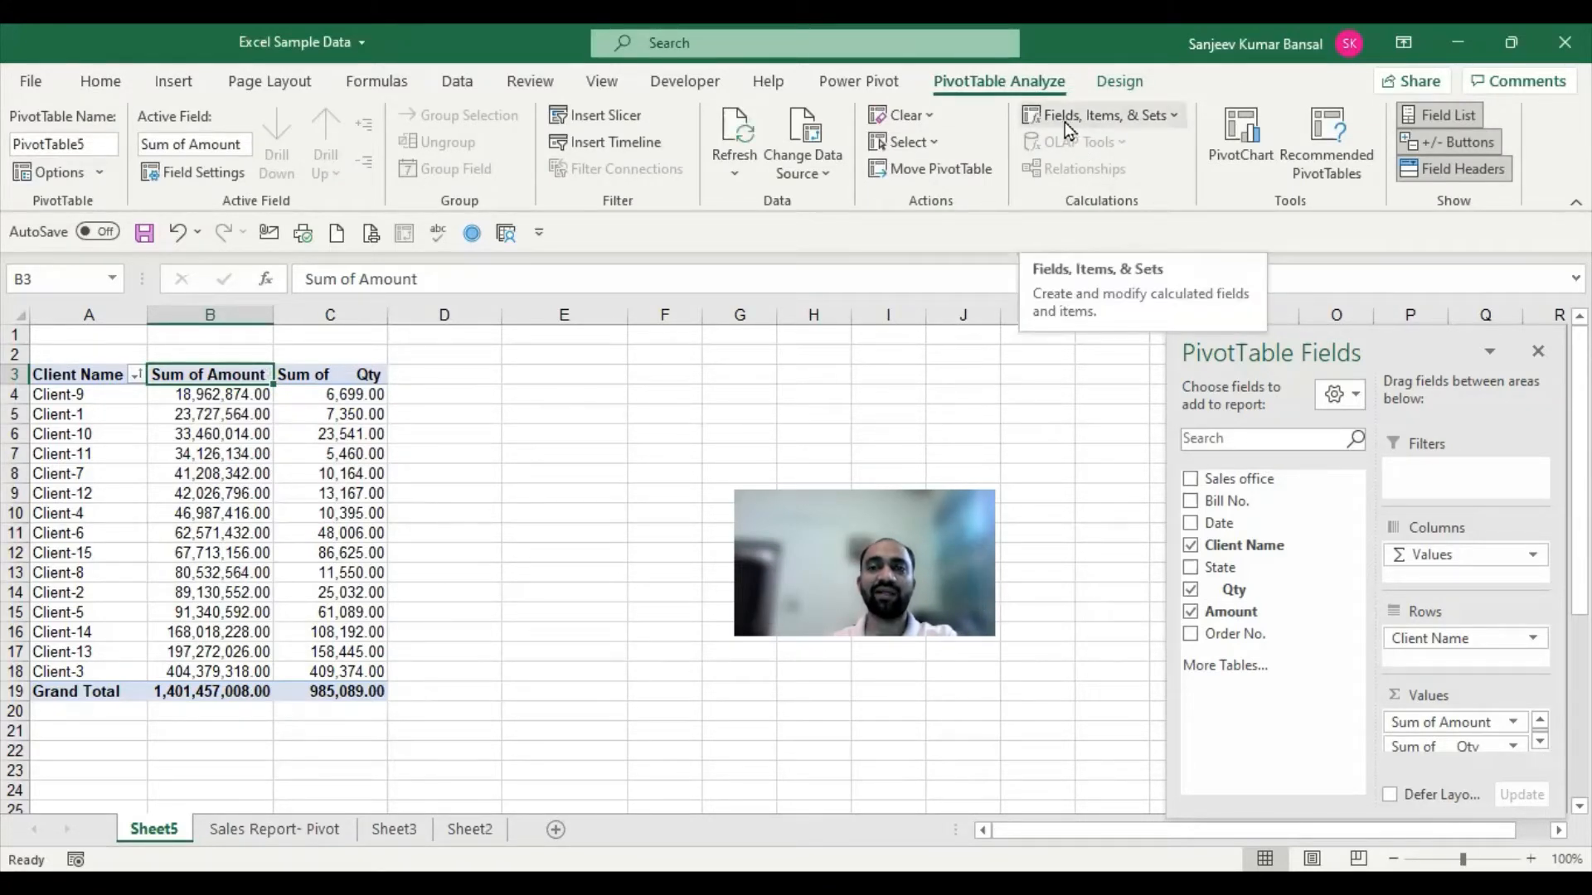
{"action": "left_click", "coordinate": [1132, 121]}
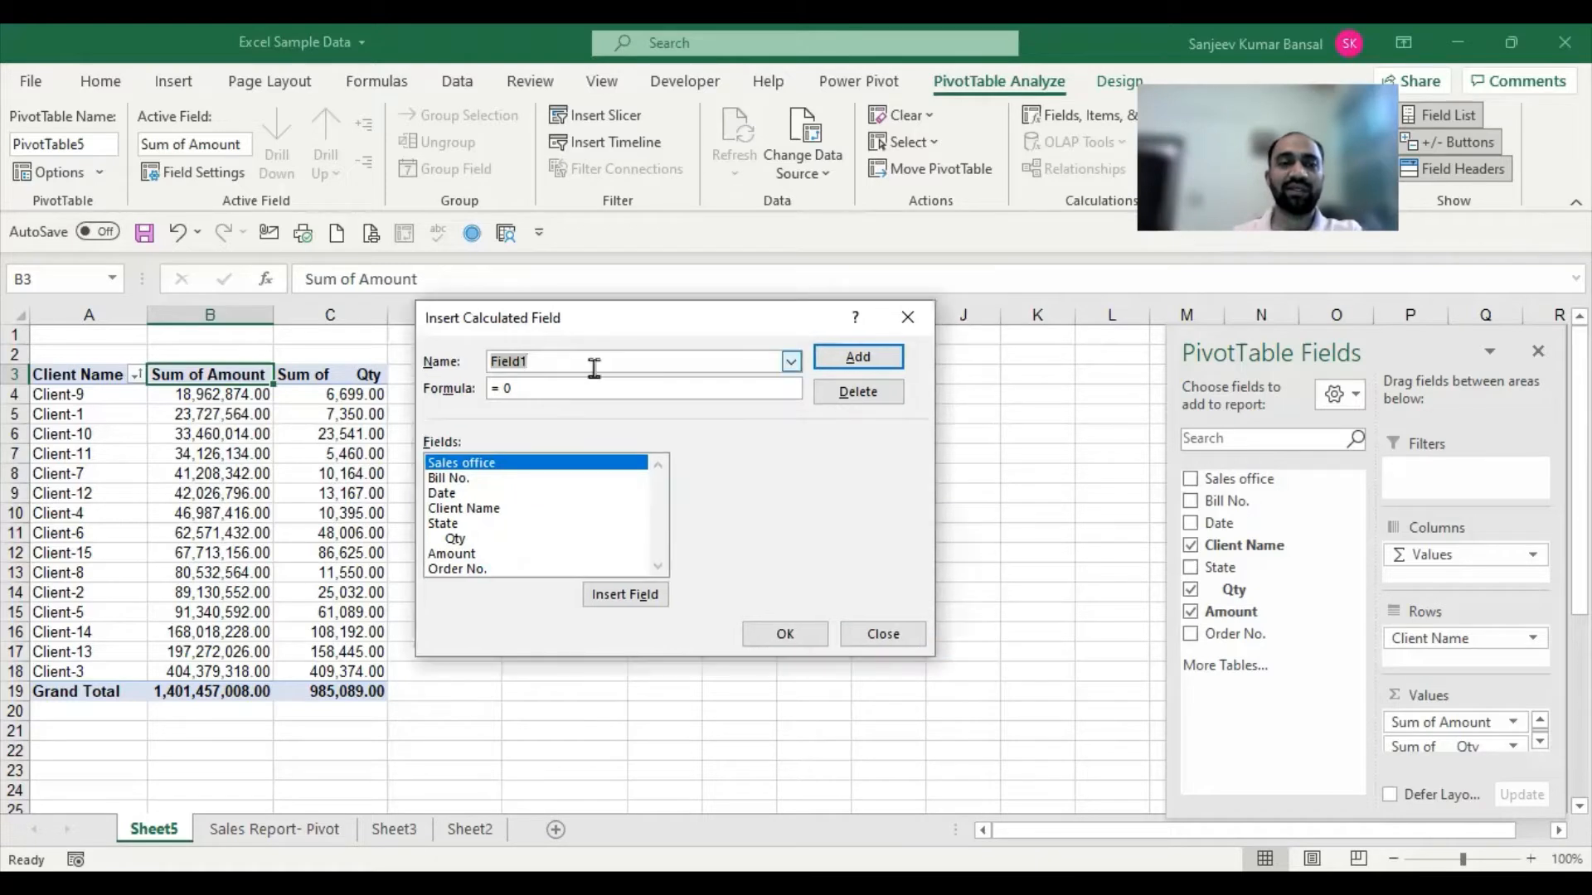
{"action": "type", "text": "Rs. Crores"}
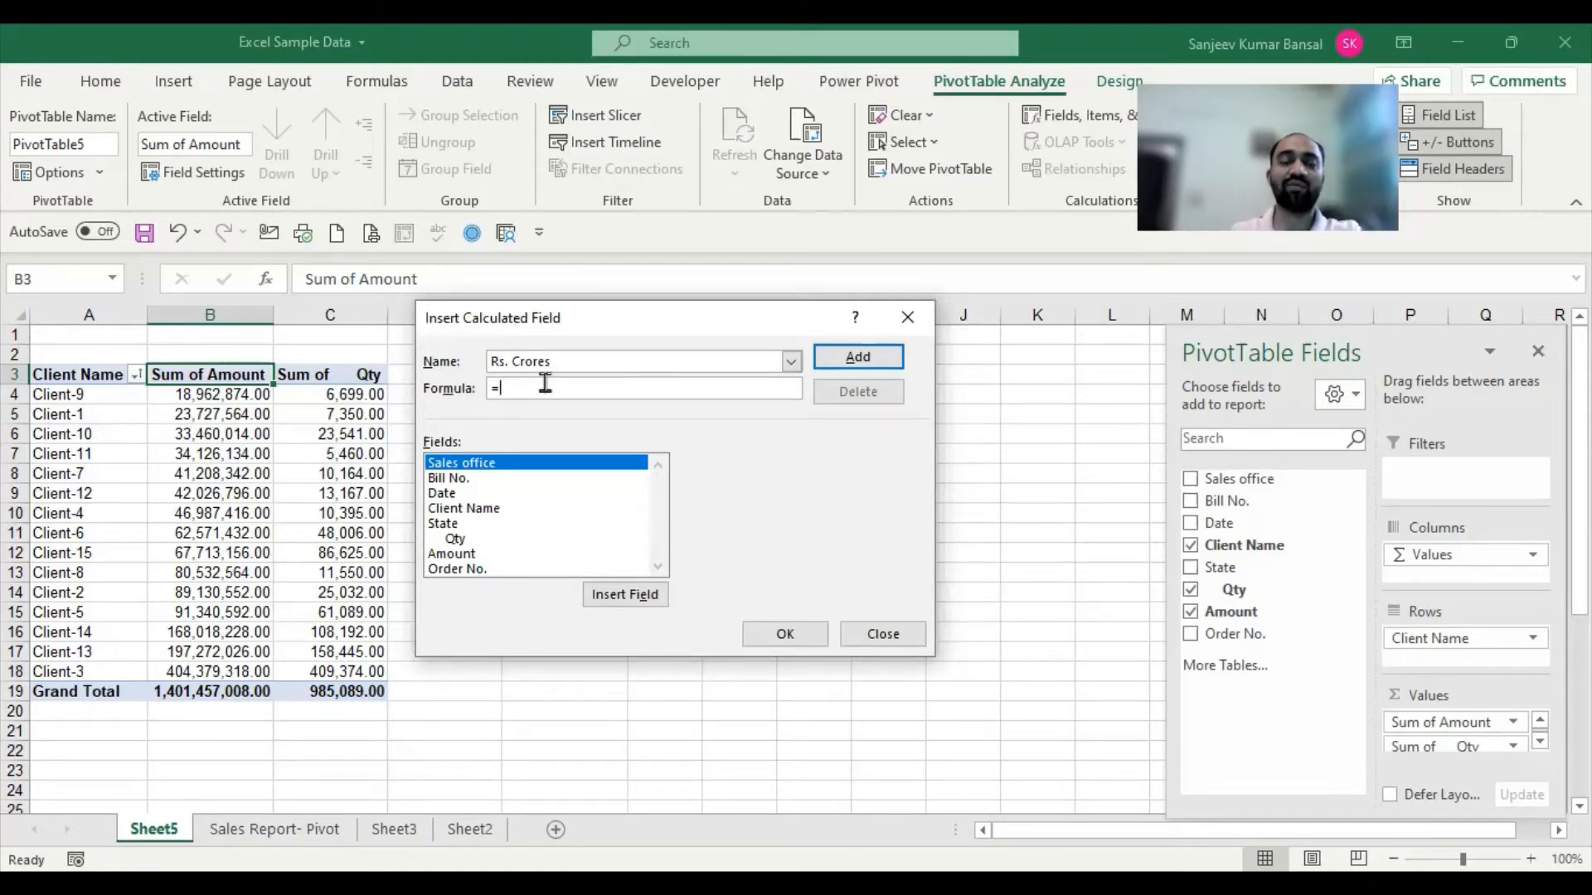
{"action": "double_click", "coordinate": [470, 559]}
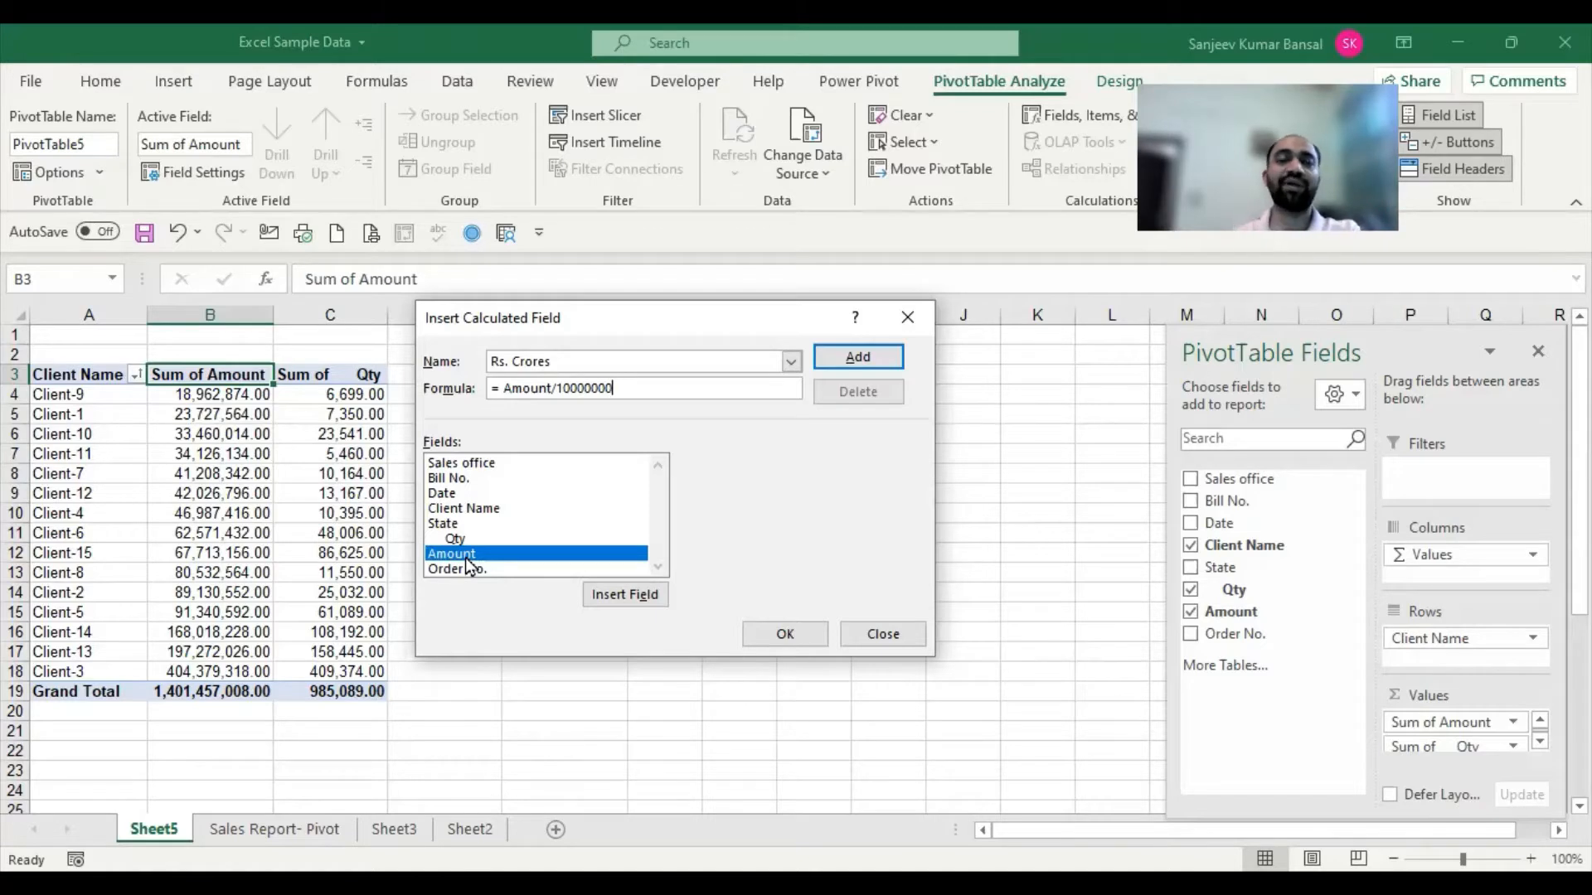
{"action": "left_click", "coordinate": [784, 634]}
{"action": "left_click_drag", "start_coordinate": [471, 375], "coordinate": [505, 692]}
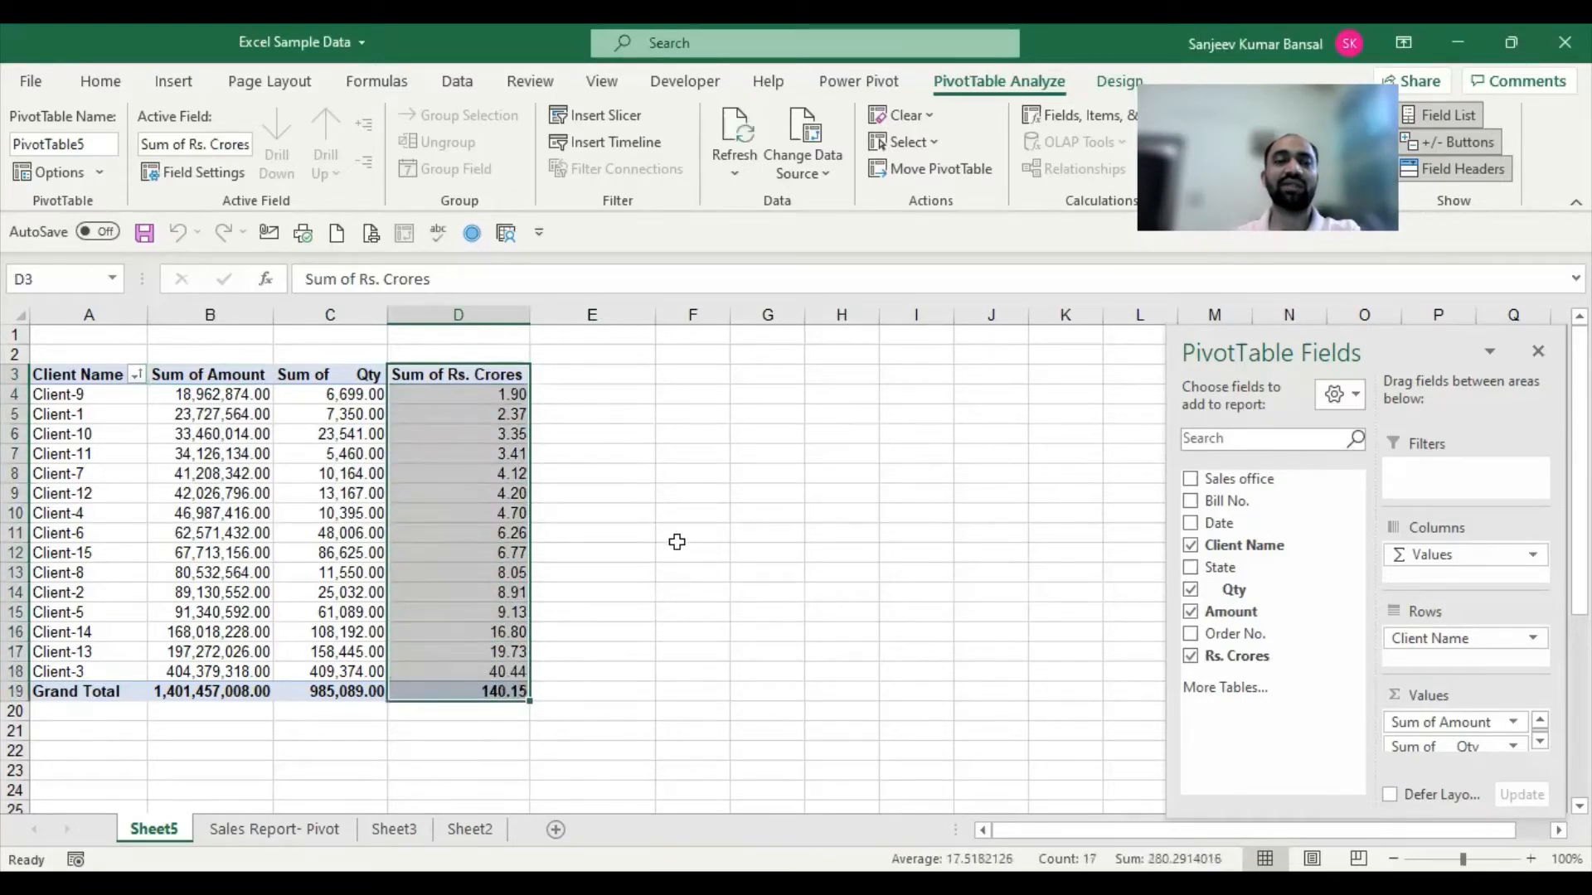
{"action": "left_click", "coordinate": [474, 379]}
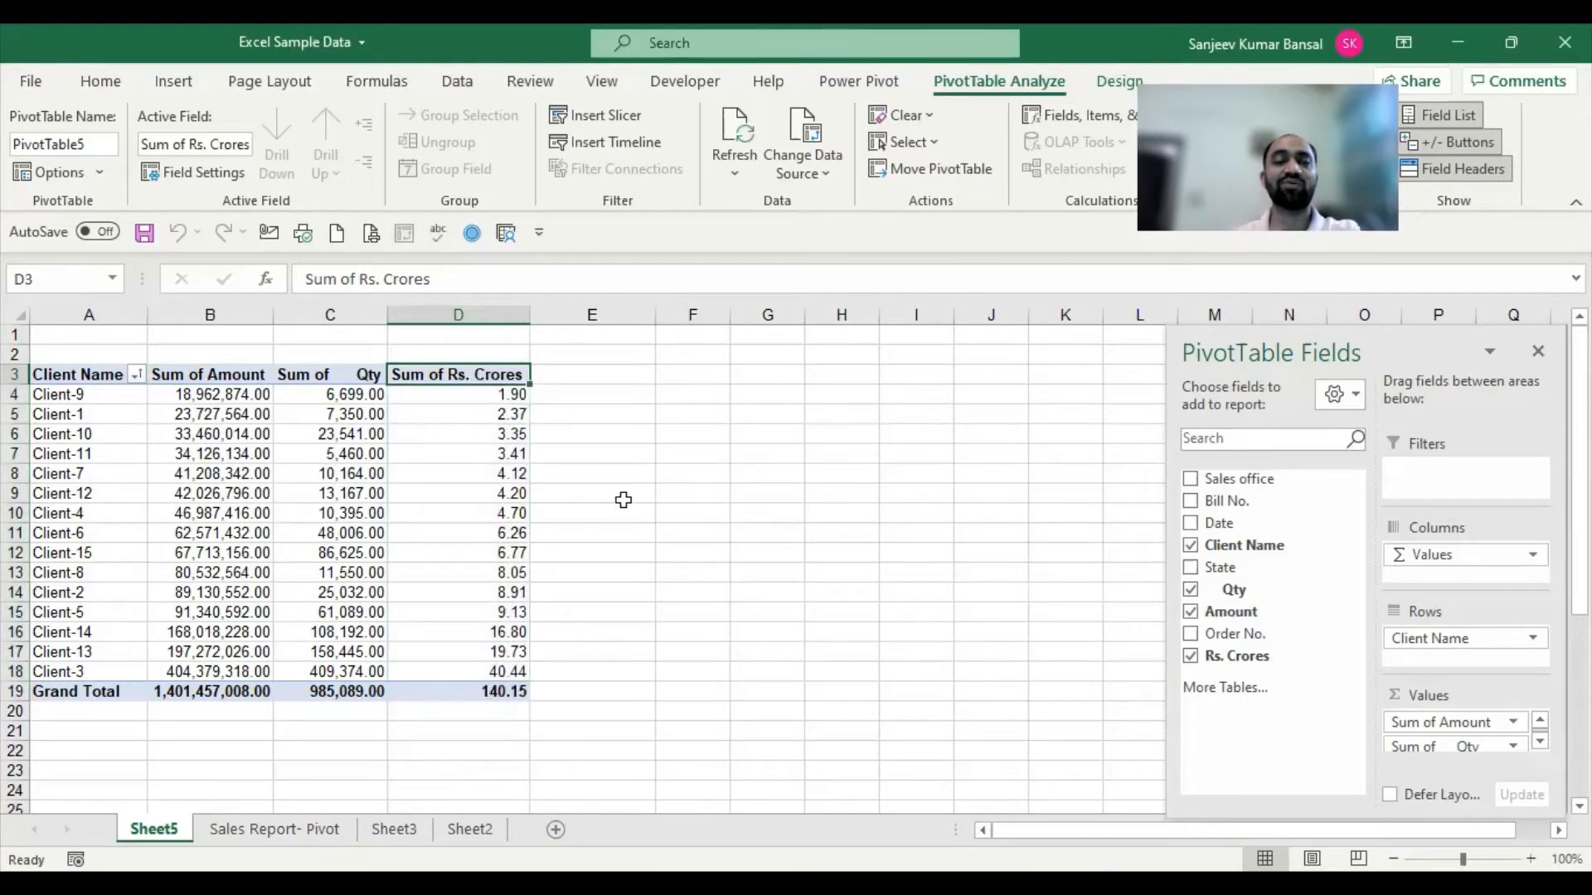
Insert a calculated field named "Qty (MT)" with the formula = Qty/1000 into the client PivotTable.
{"action": "left_click", "coordinate": [356, 365]}
{"action": "left_click", "coordinate": [363, 395]}
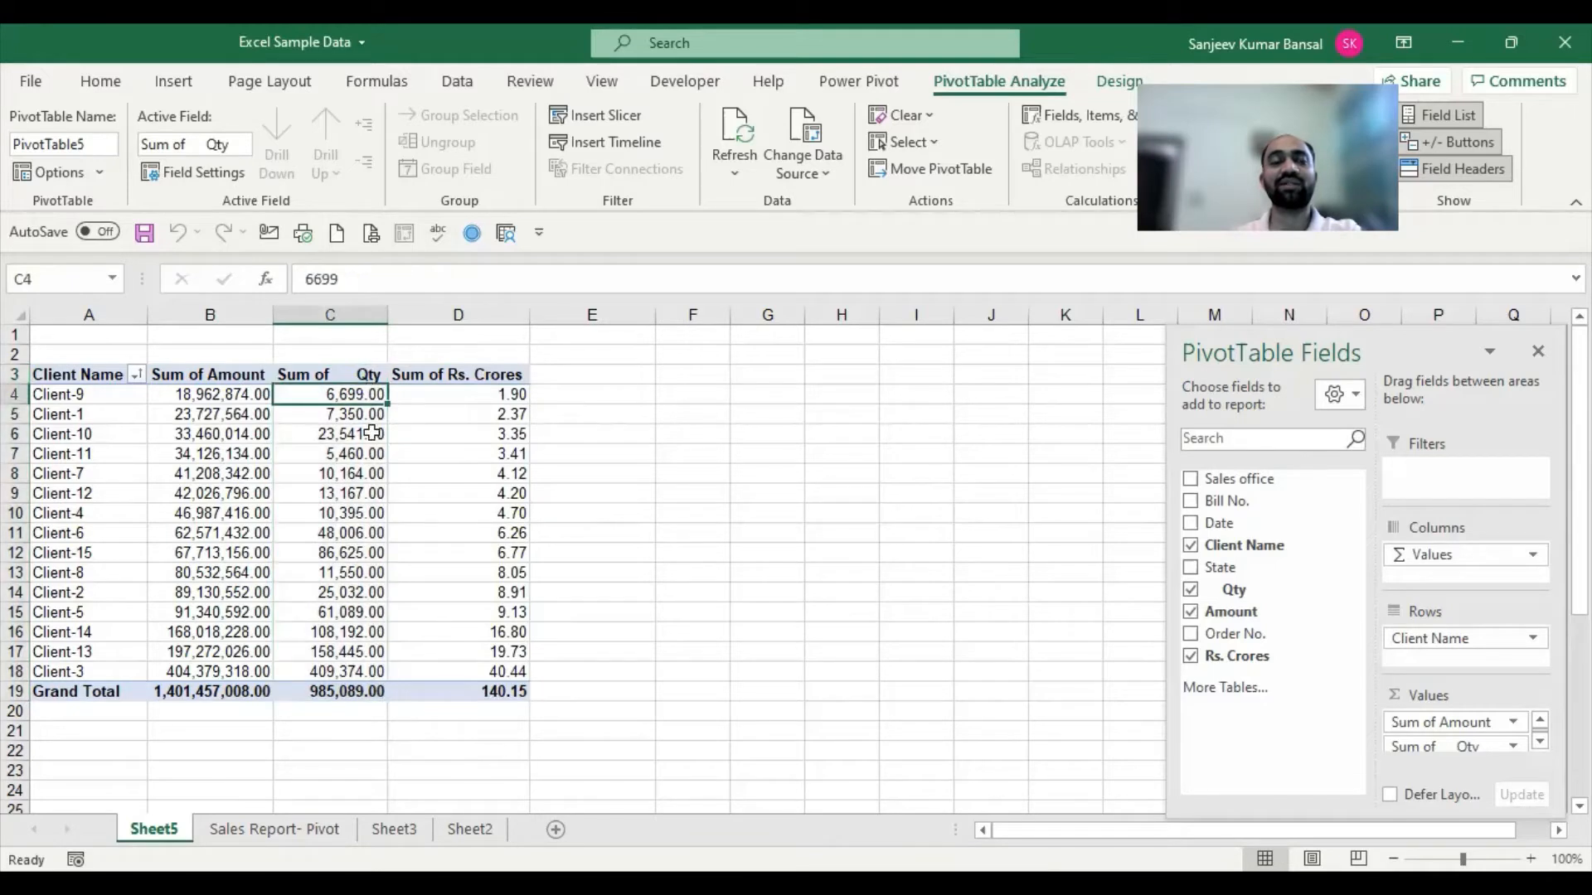
{"action": "left_click_drag", "start_coordinate": [359, 395], "coordinate": [358, 693]}
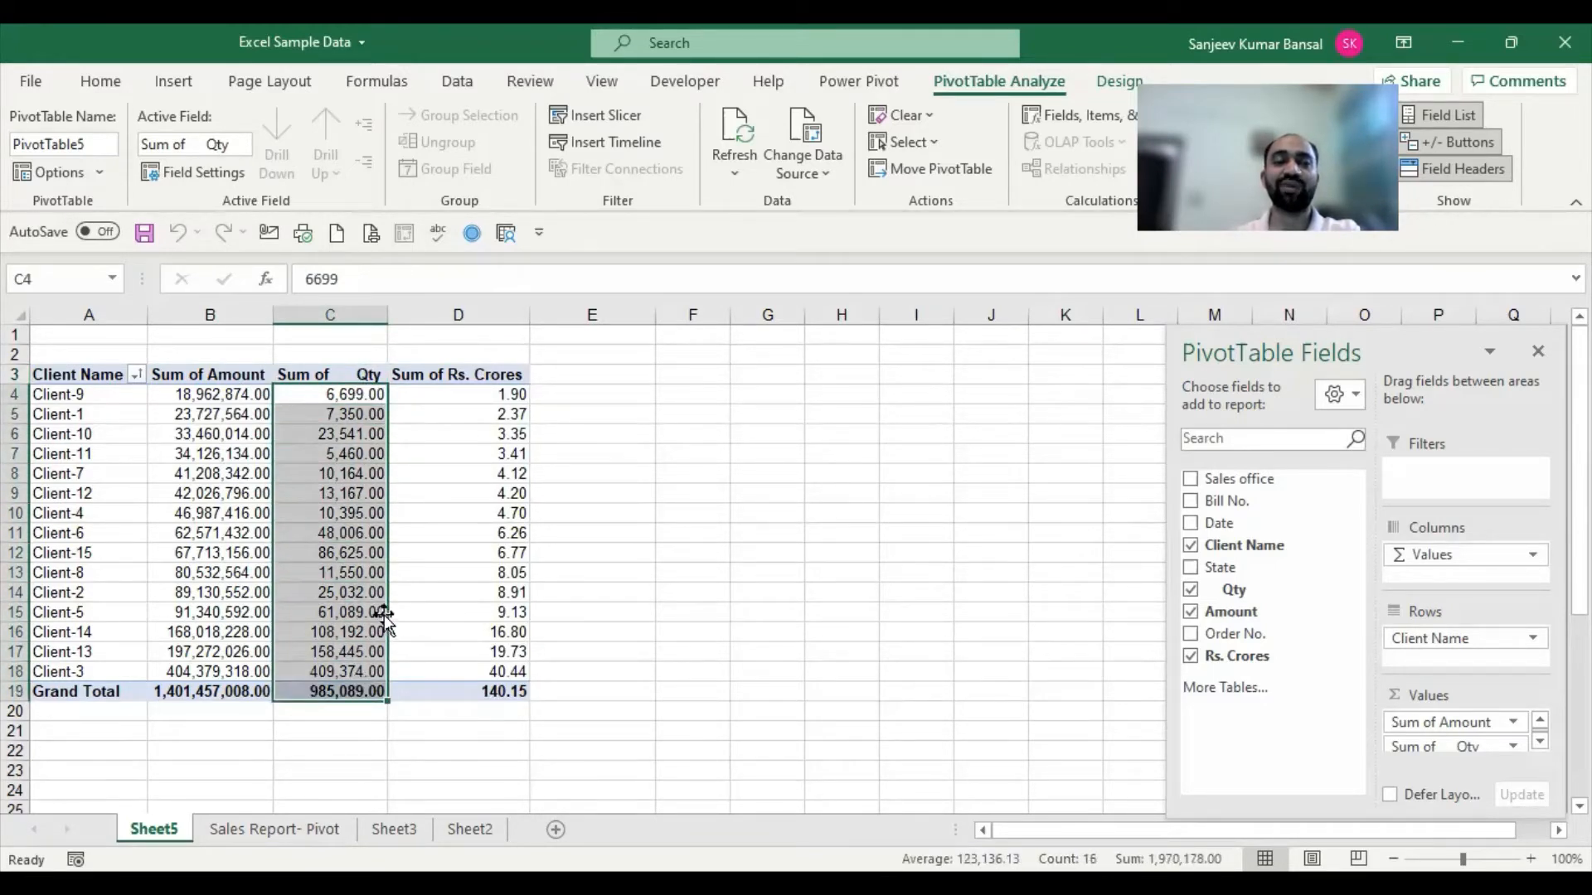
{"action": "left_click", "coordinate": [359, 395]}
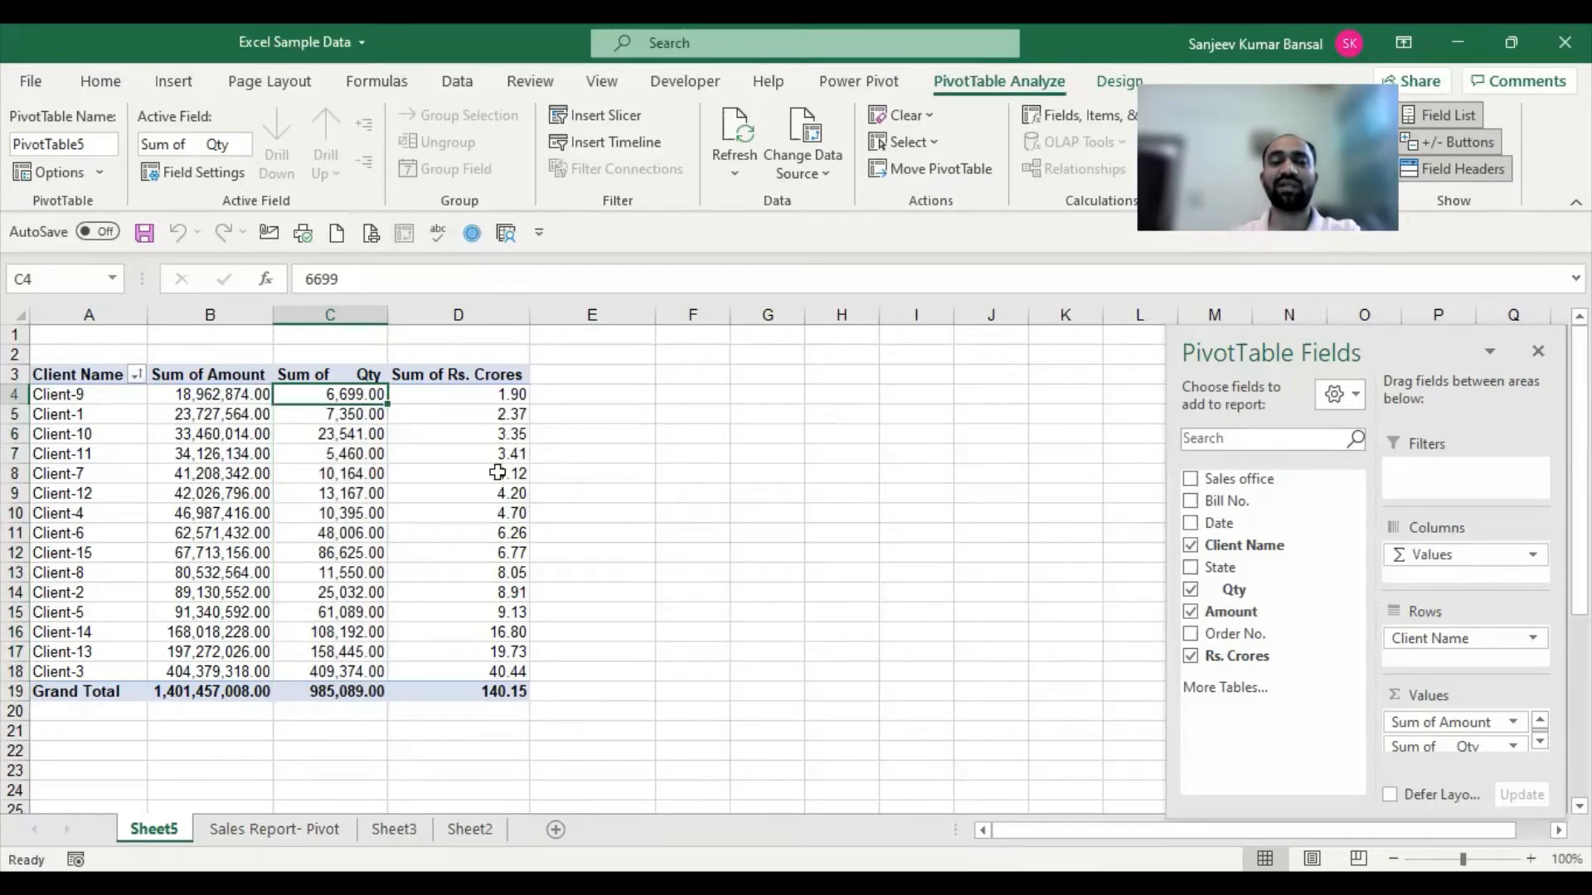
{"action": "left_click", "coordinate": [1101, 116]}
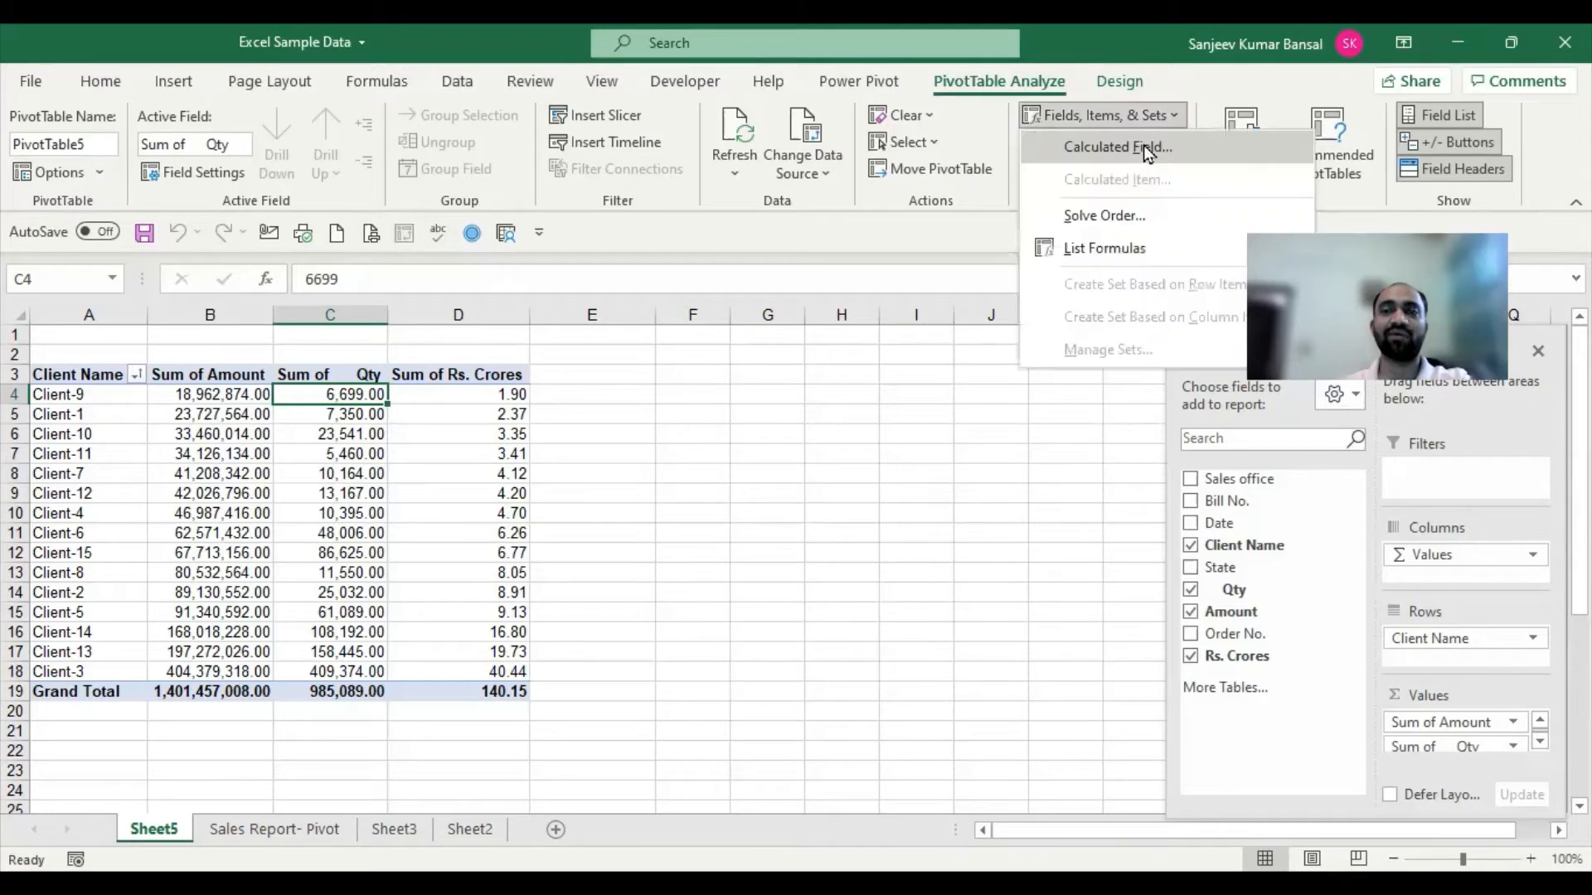
{"action": "left_click", "coordinate": [1142, 144]}
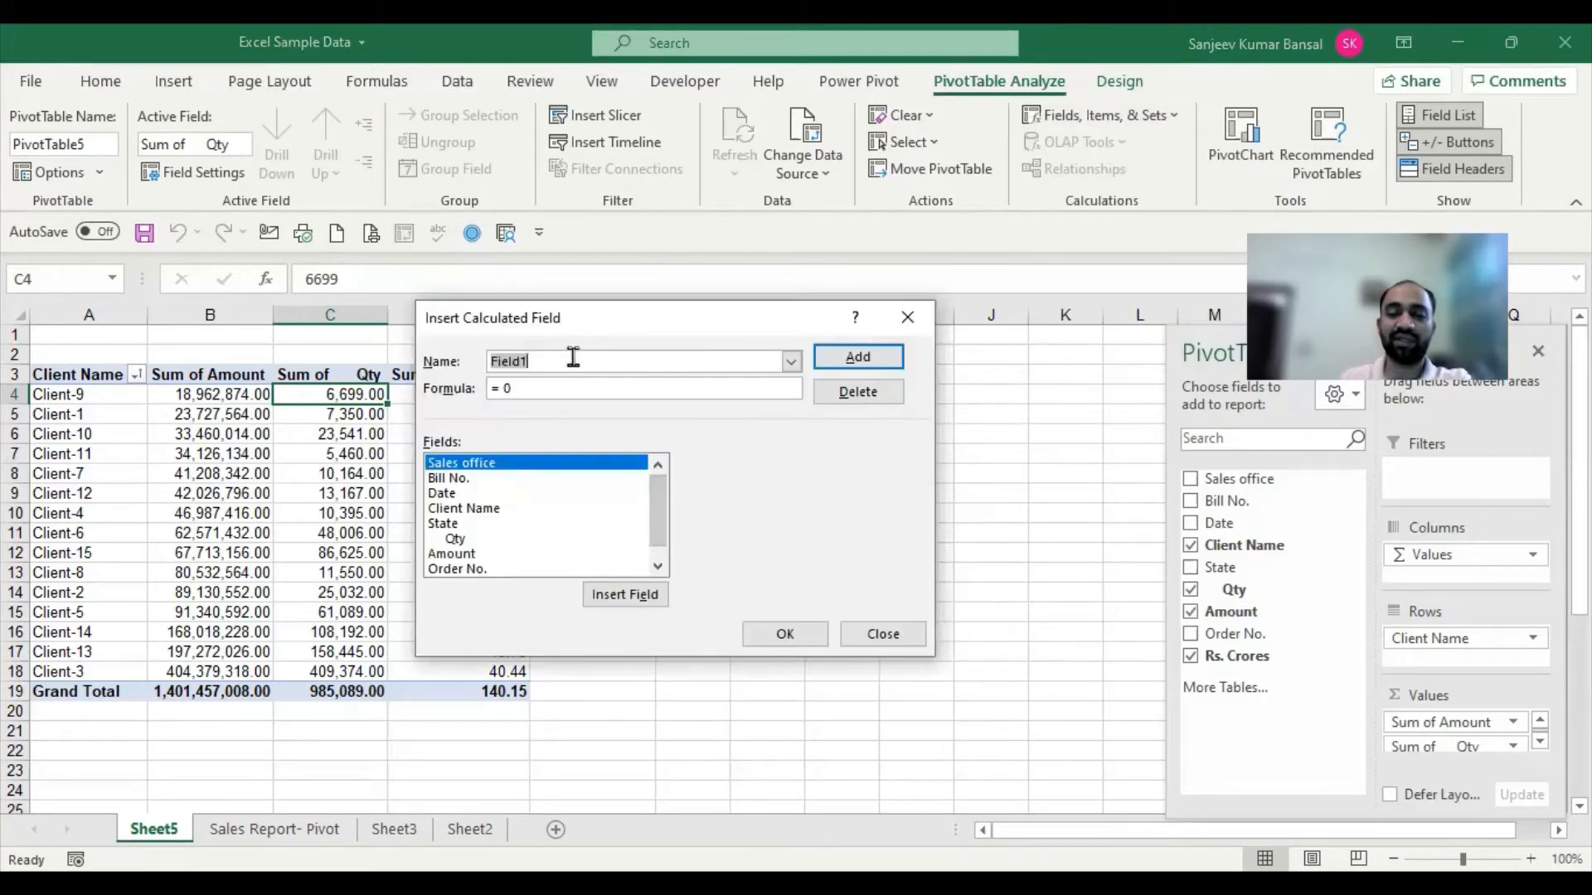
{"action": "type", "text": "Qty(MT)"}
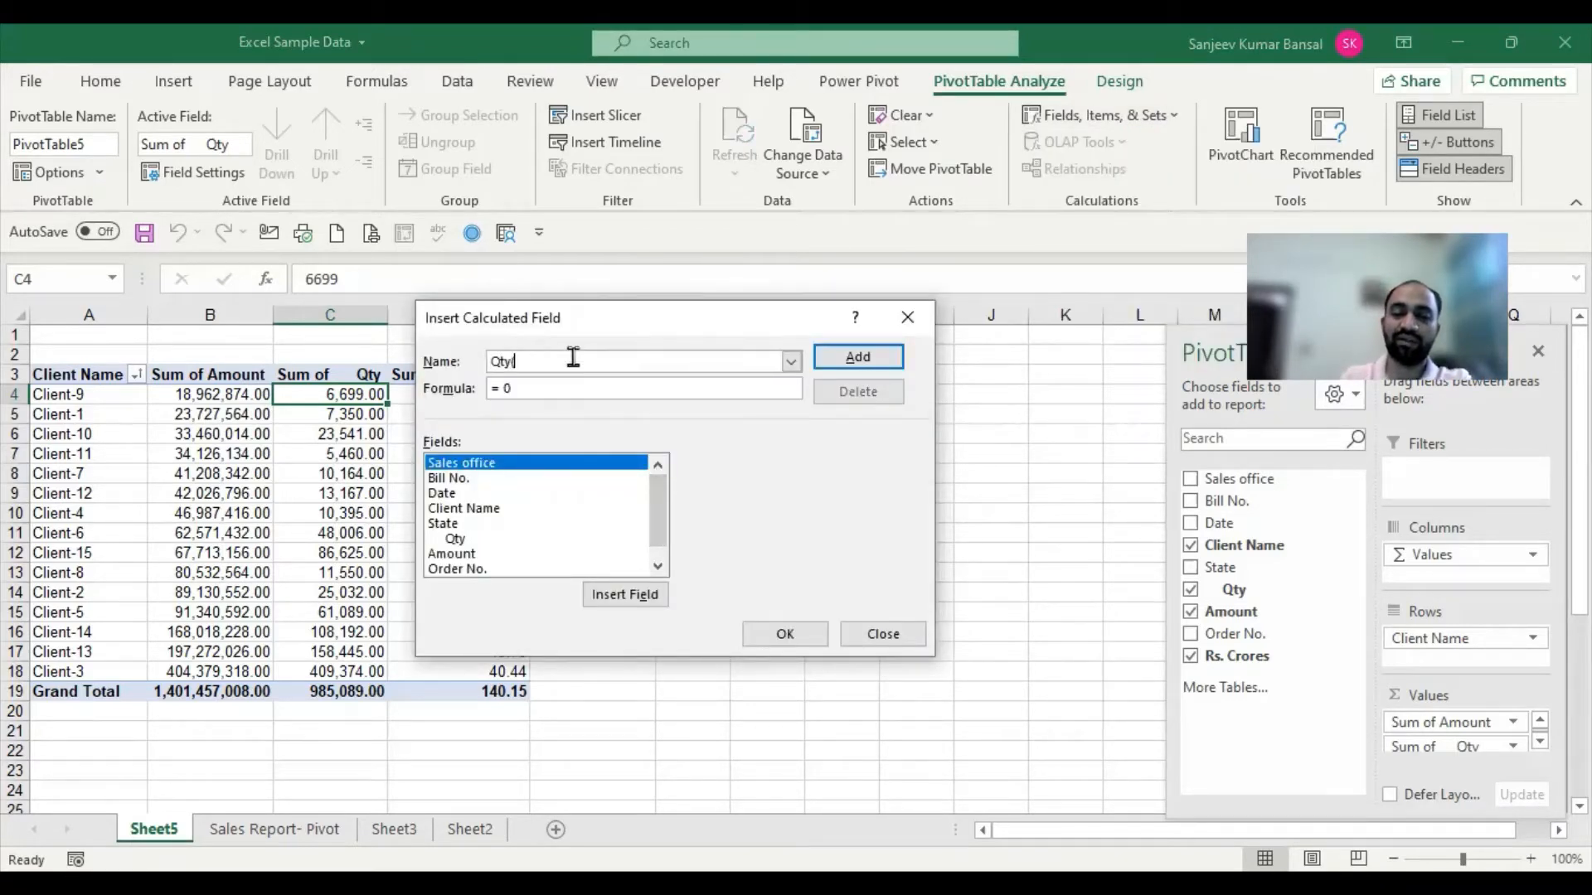
{"action": "left_click", "coordinate": [512, 359]}
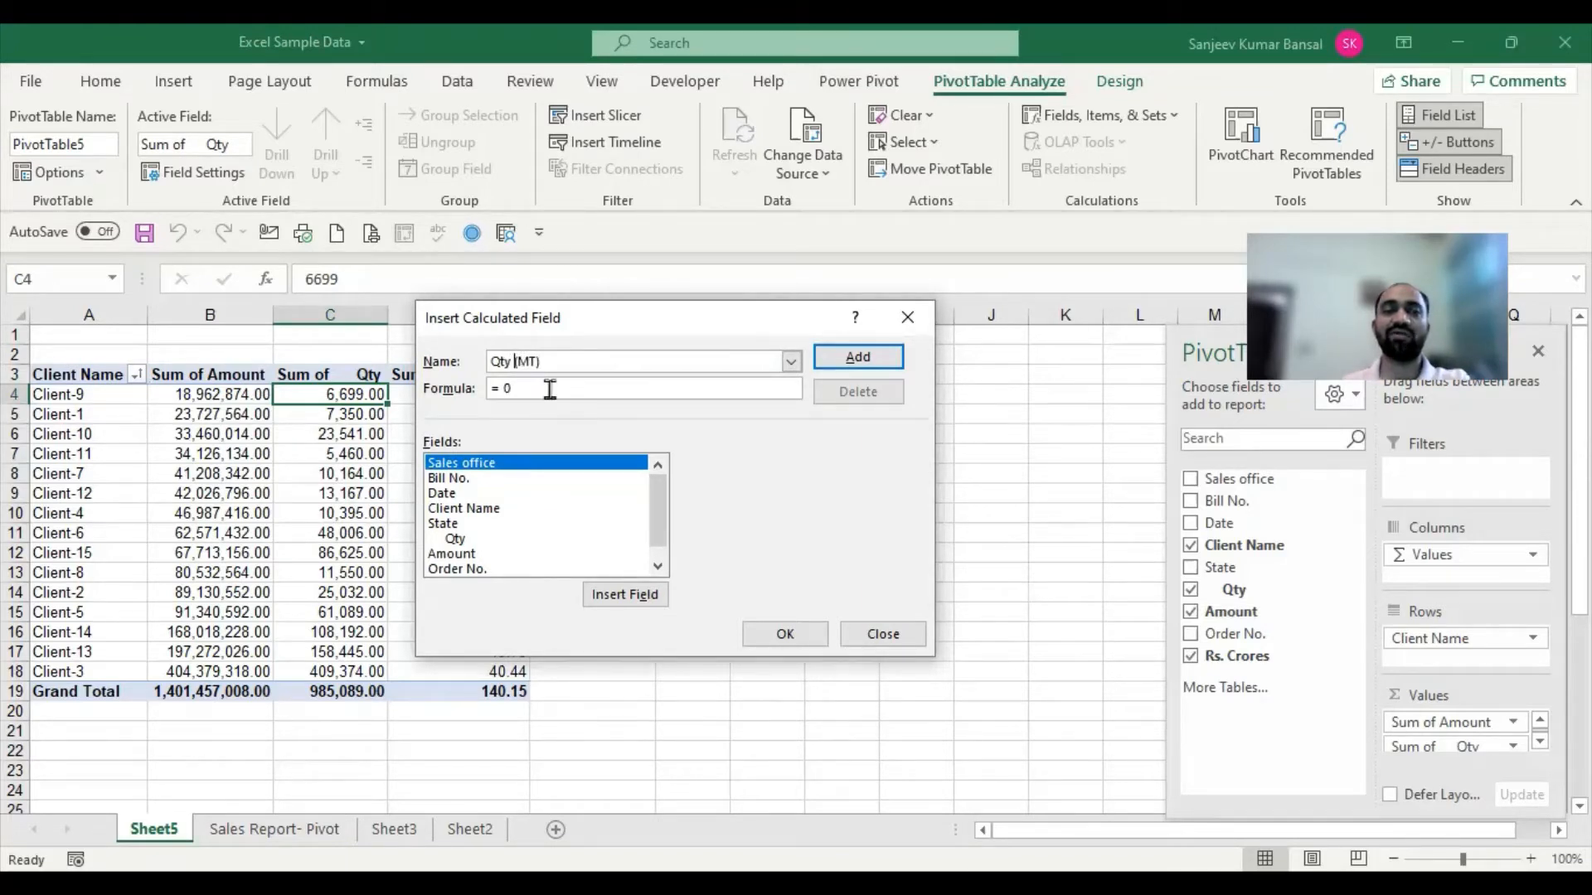
{"action": "left_click", "coordinate": [549, 389]}
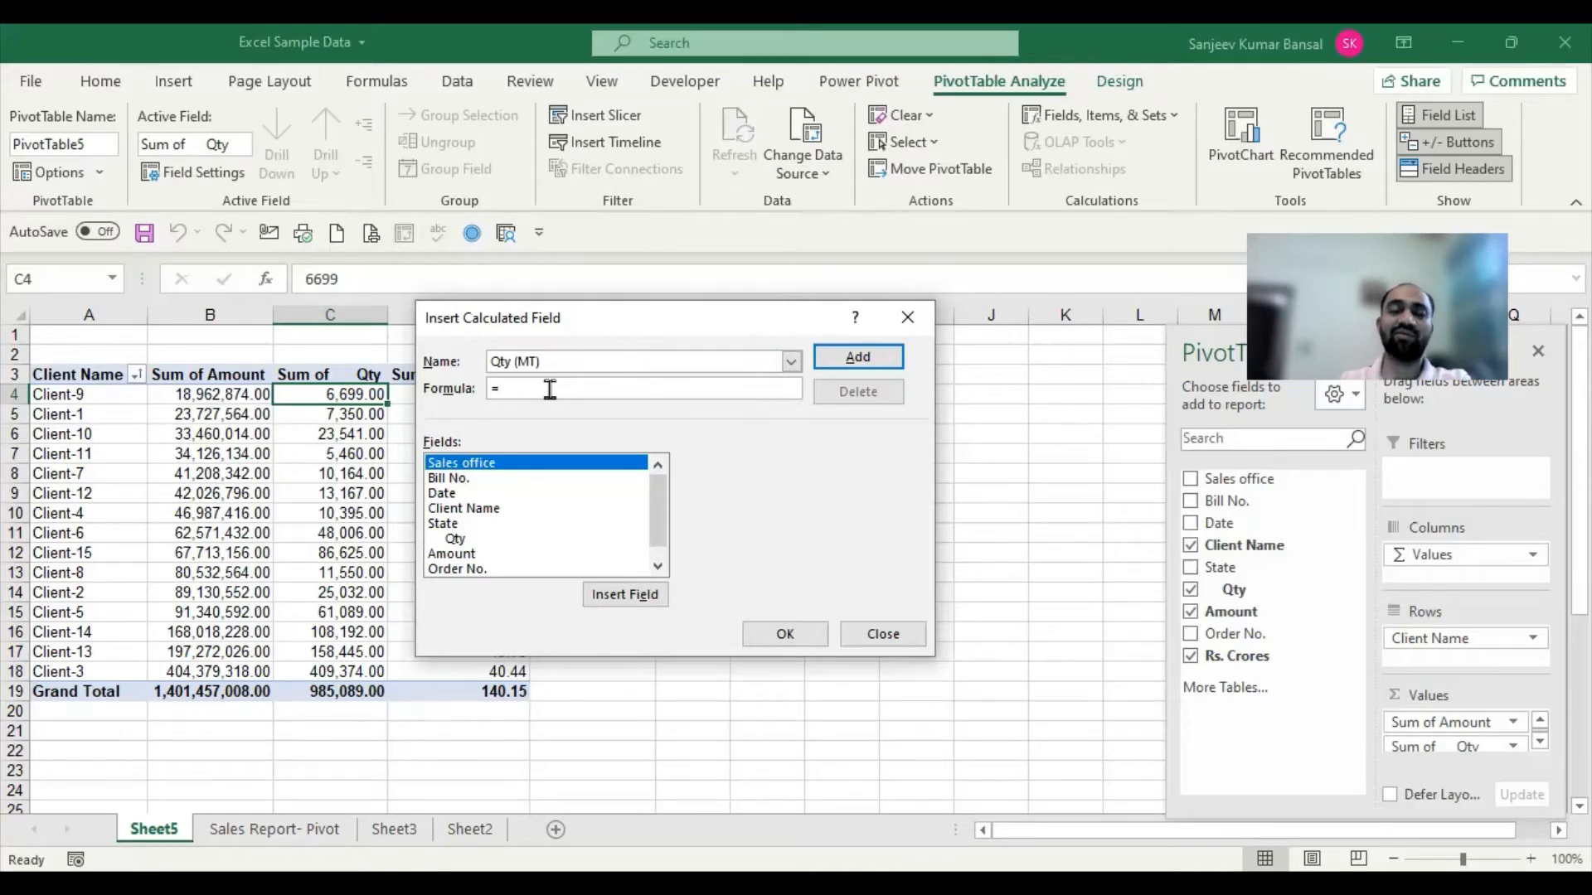
{"action": "double_click", "coordinate": [465, 541]}
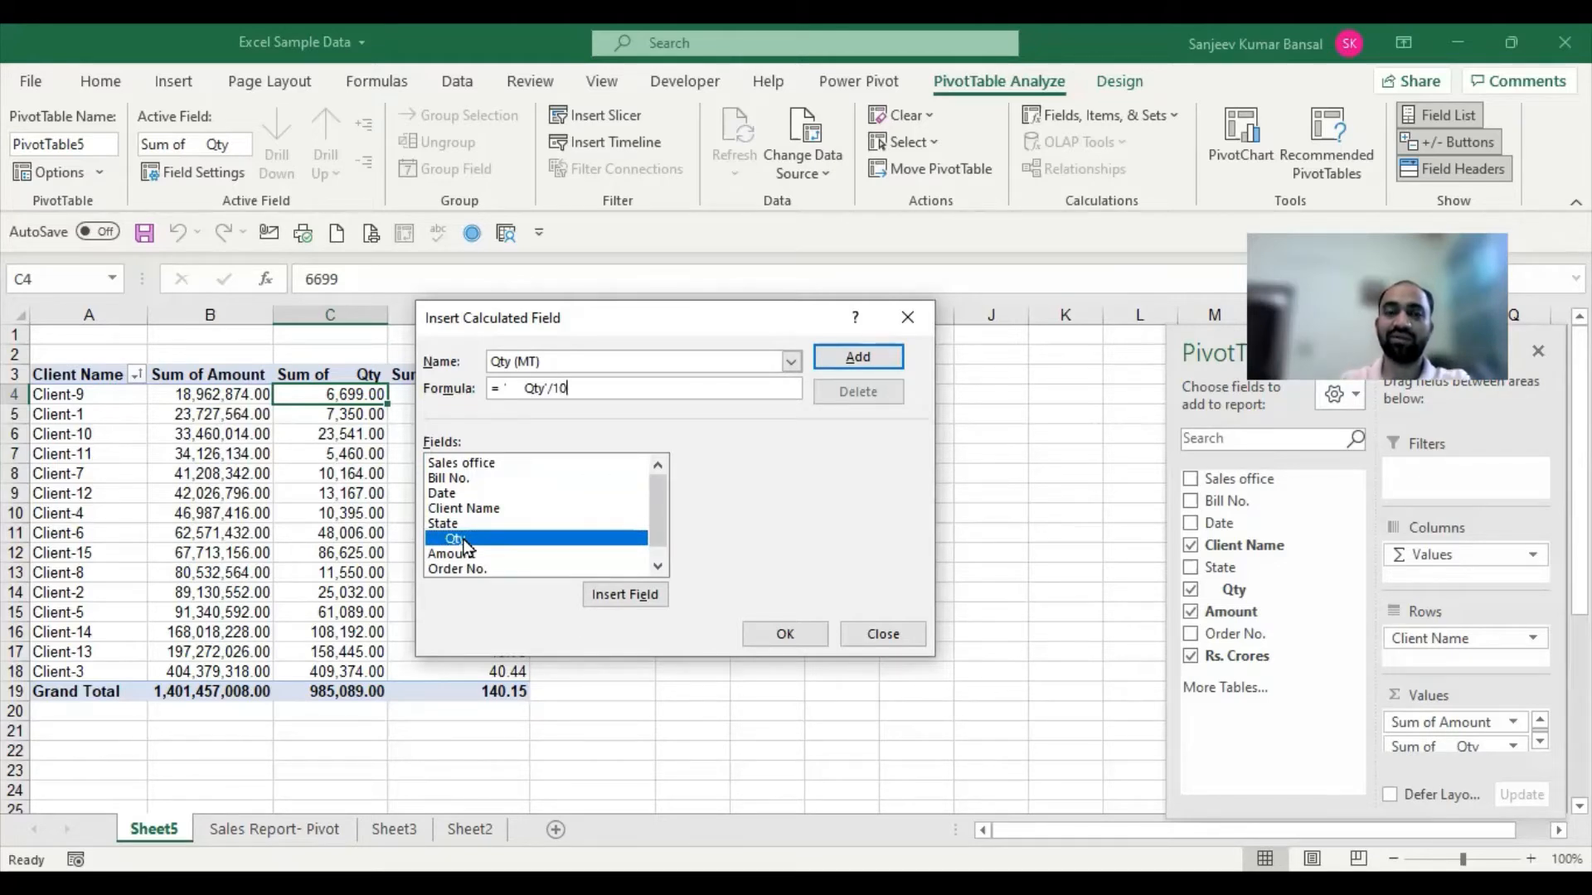
{"action": "type", "text": "/1000"}
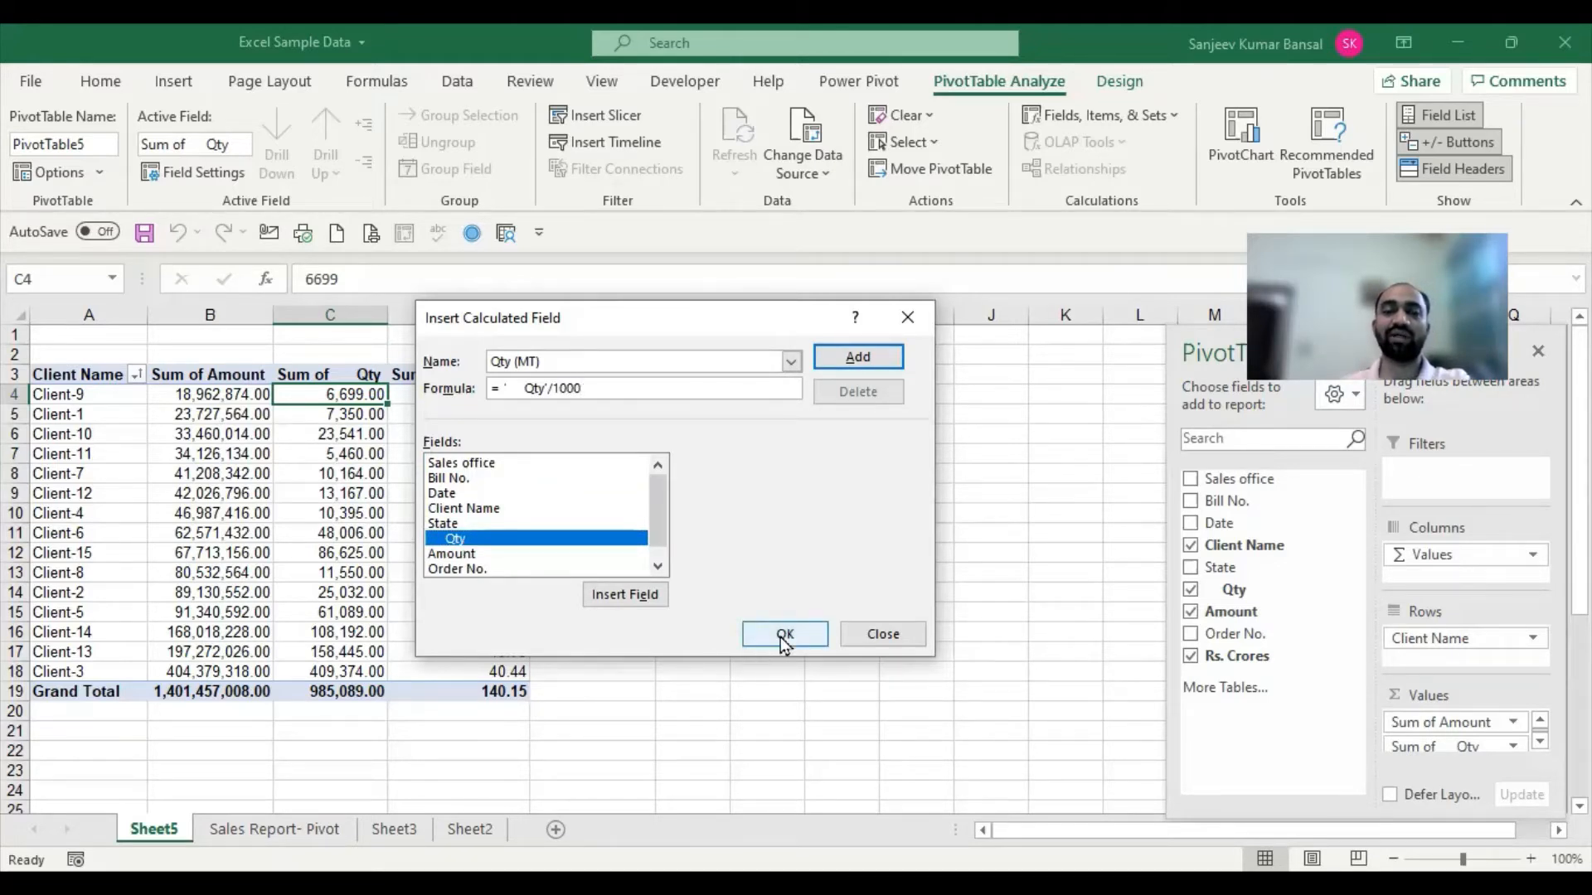
{"action": "left_click", "coordinate": [784, 633]}
{"action": "left_click_drag", "start_coordinate": [524, 396], "coordinate": [632, 693]}
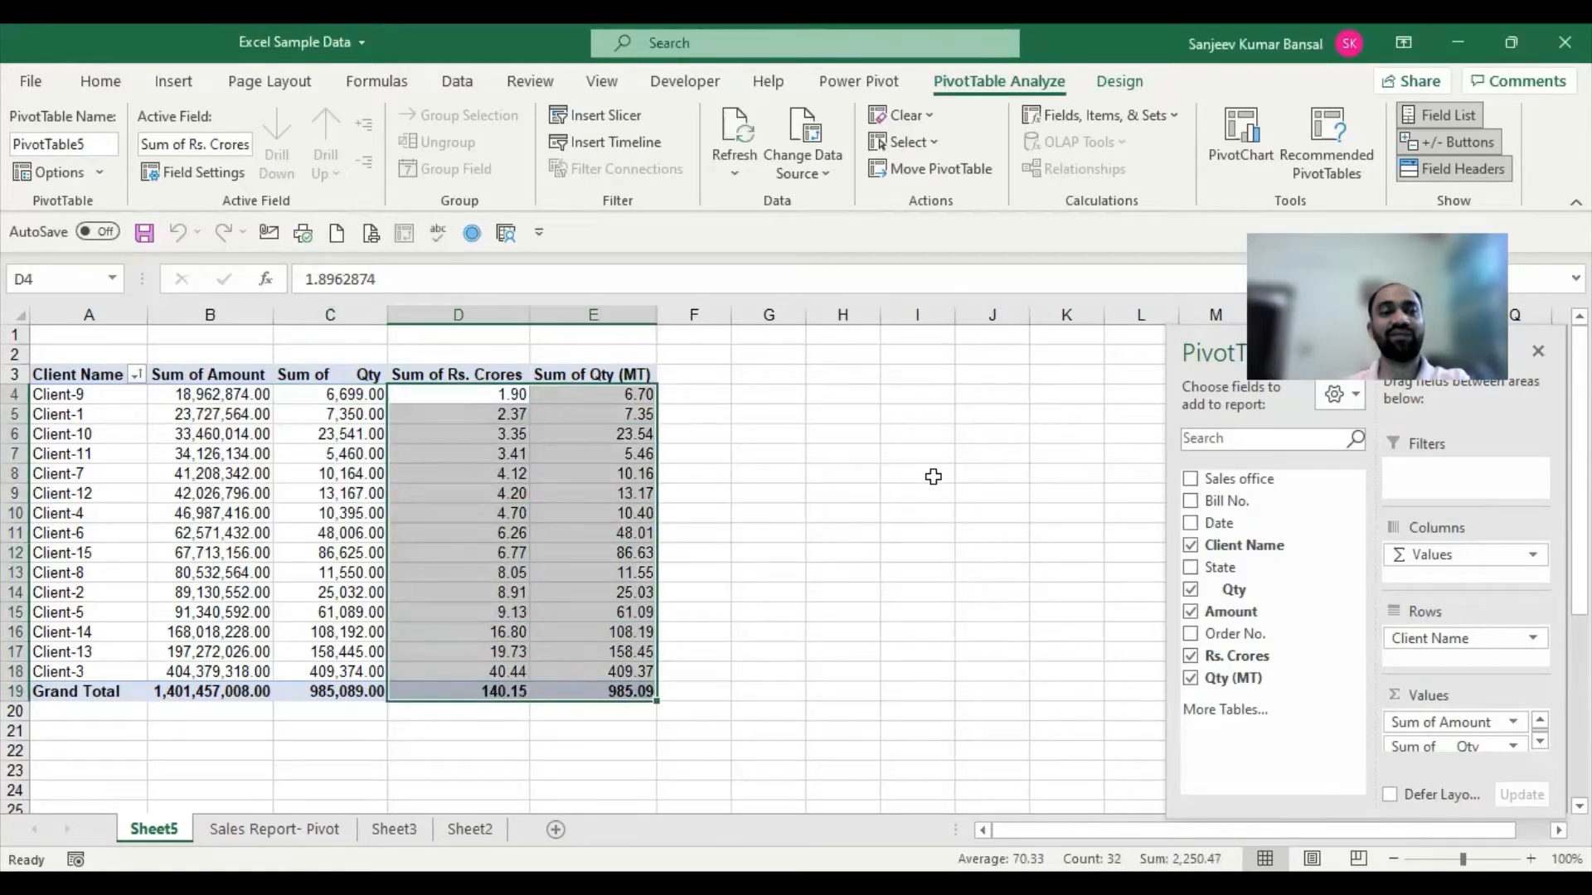
{"action": "left_click", "coordinate": [640, 396]}
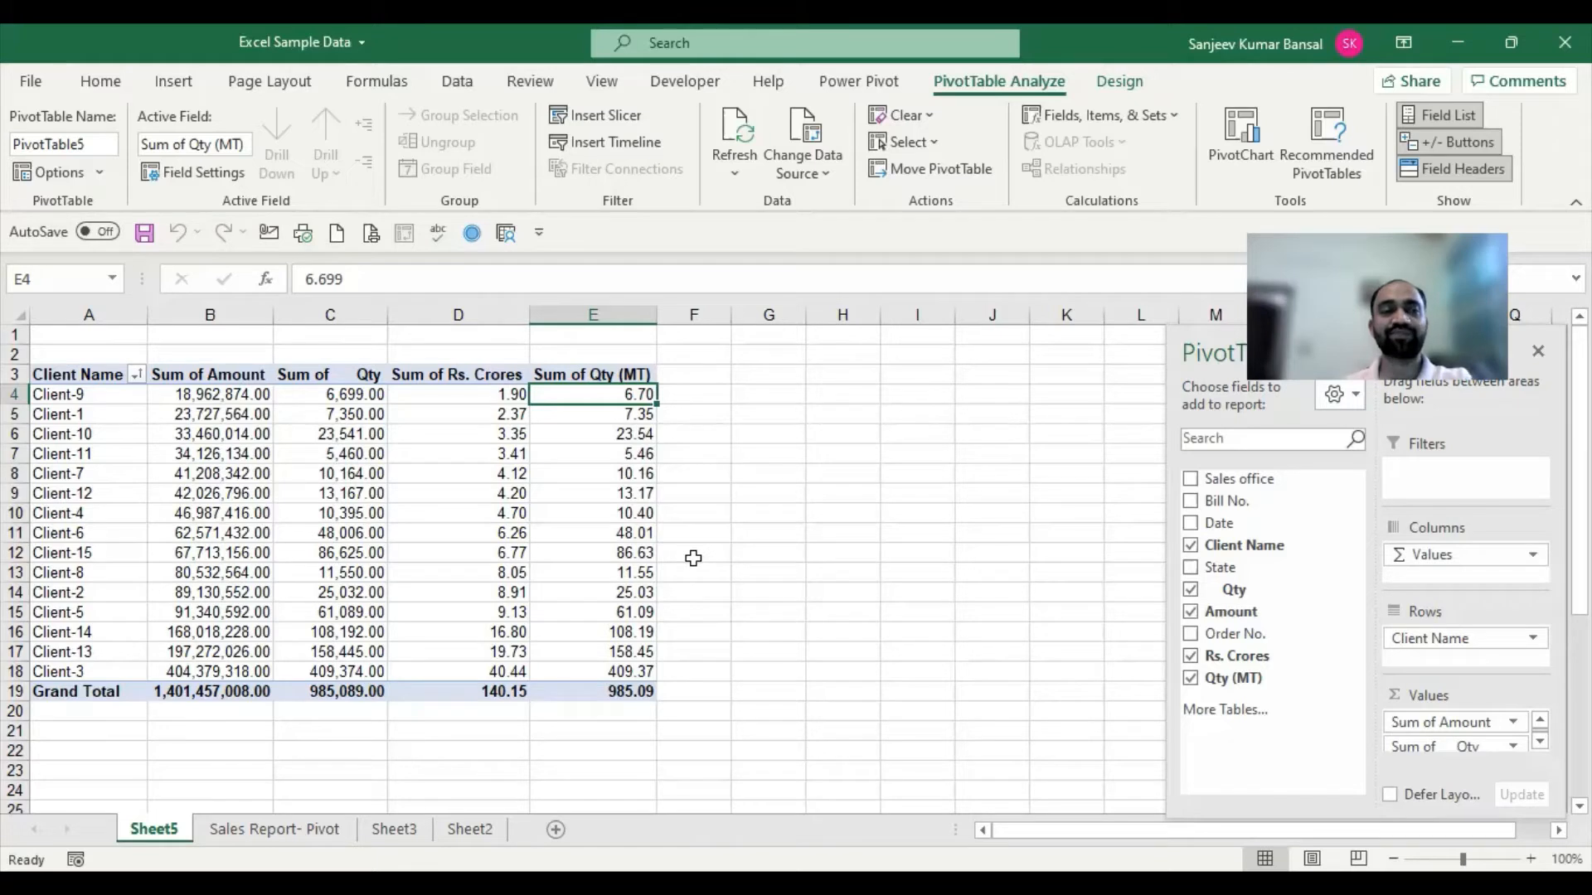
{"action": "mouse_move", "coordinate": [596, 570]}
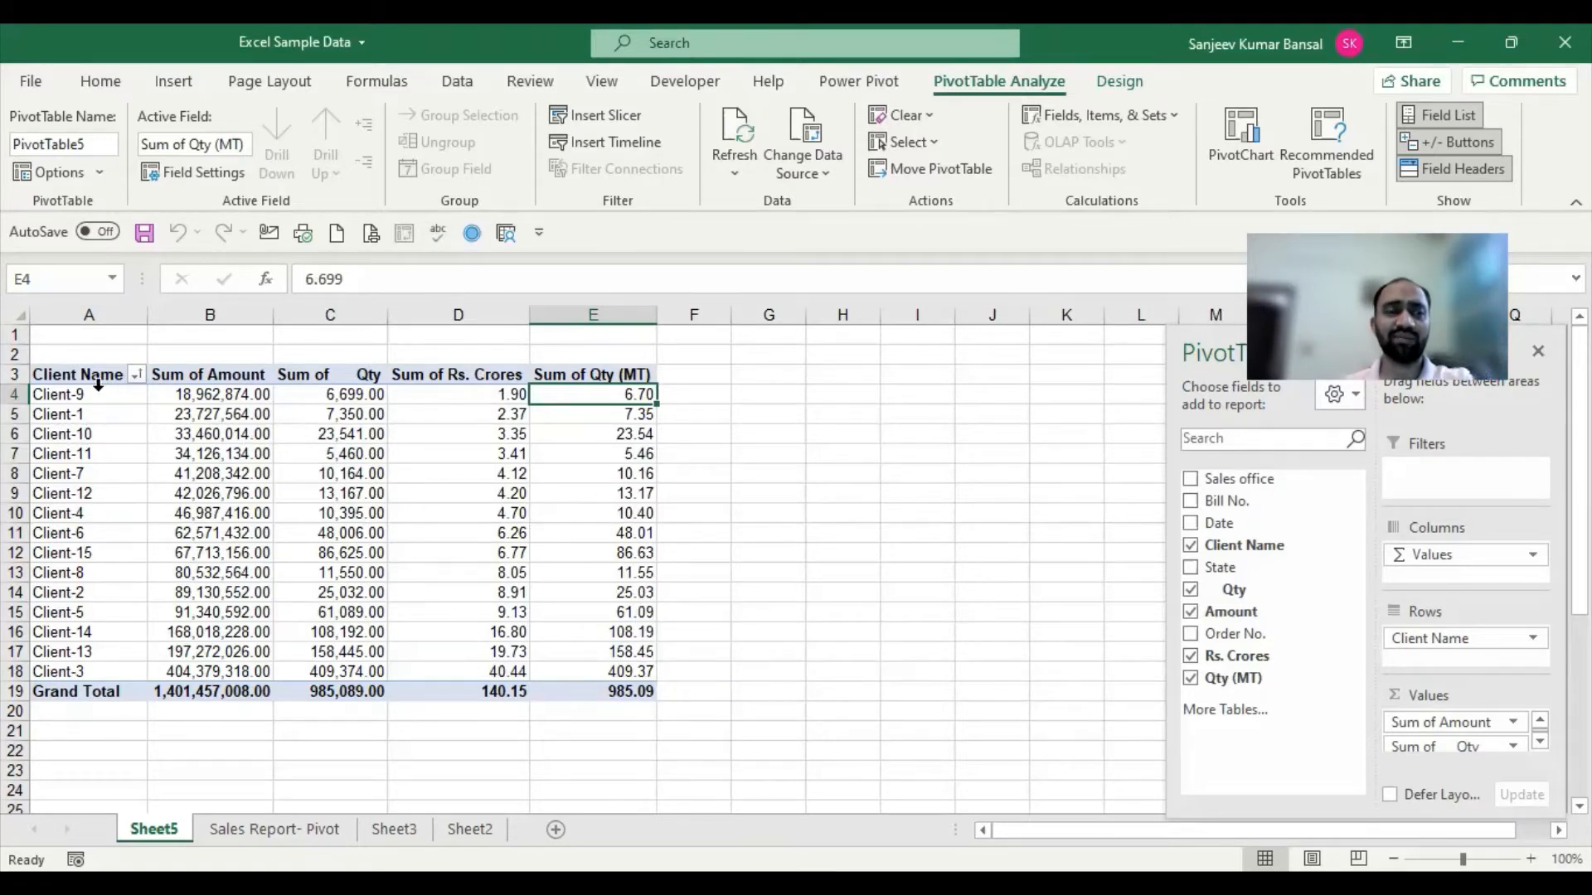
{"action": "left_click_drag", "start_coordinate": [94, 397], "coordinate": [91, 671]}
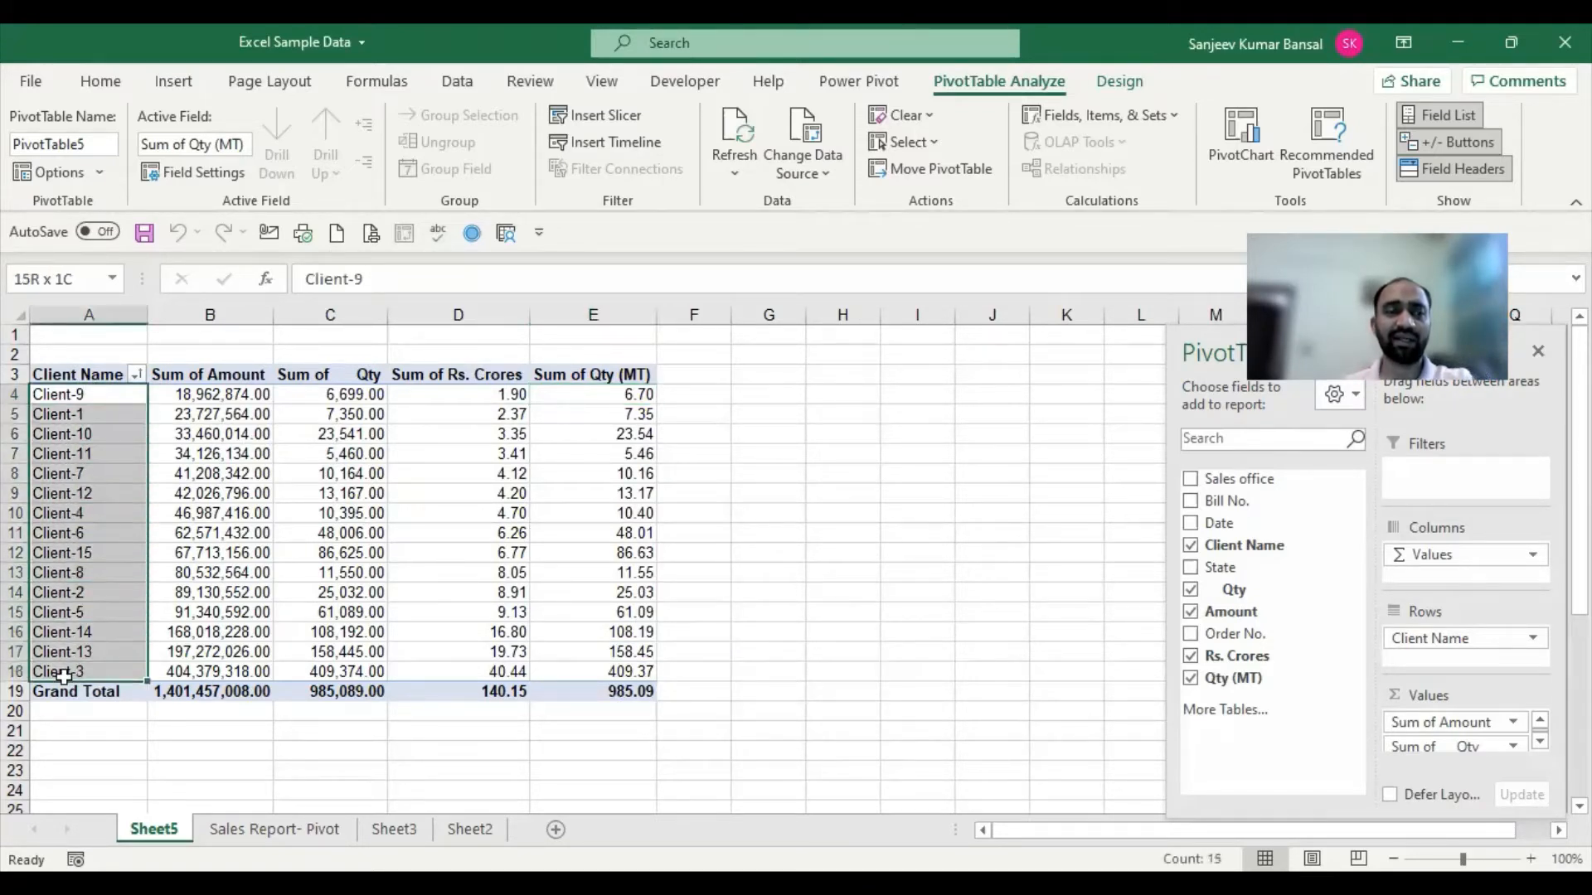
{"action": "left_click_drag", "start_coordinate": [97, 419], "coordinate": [99, 589]}
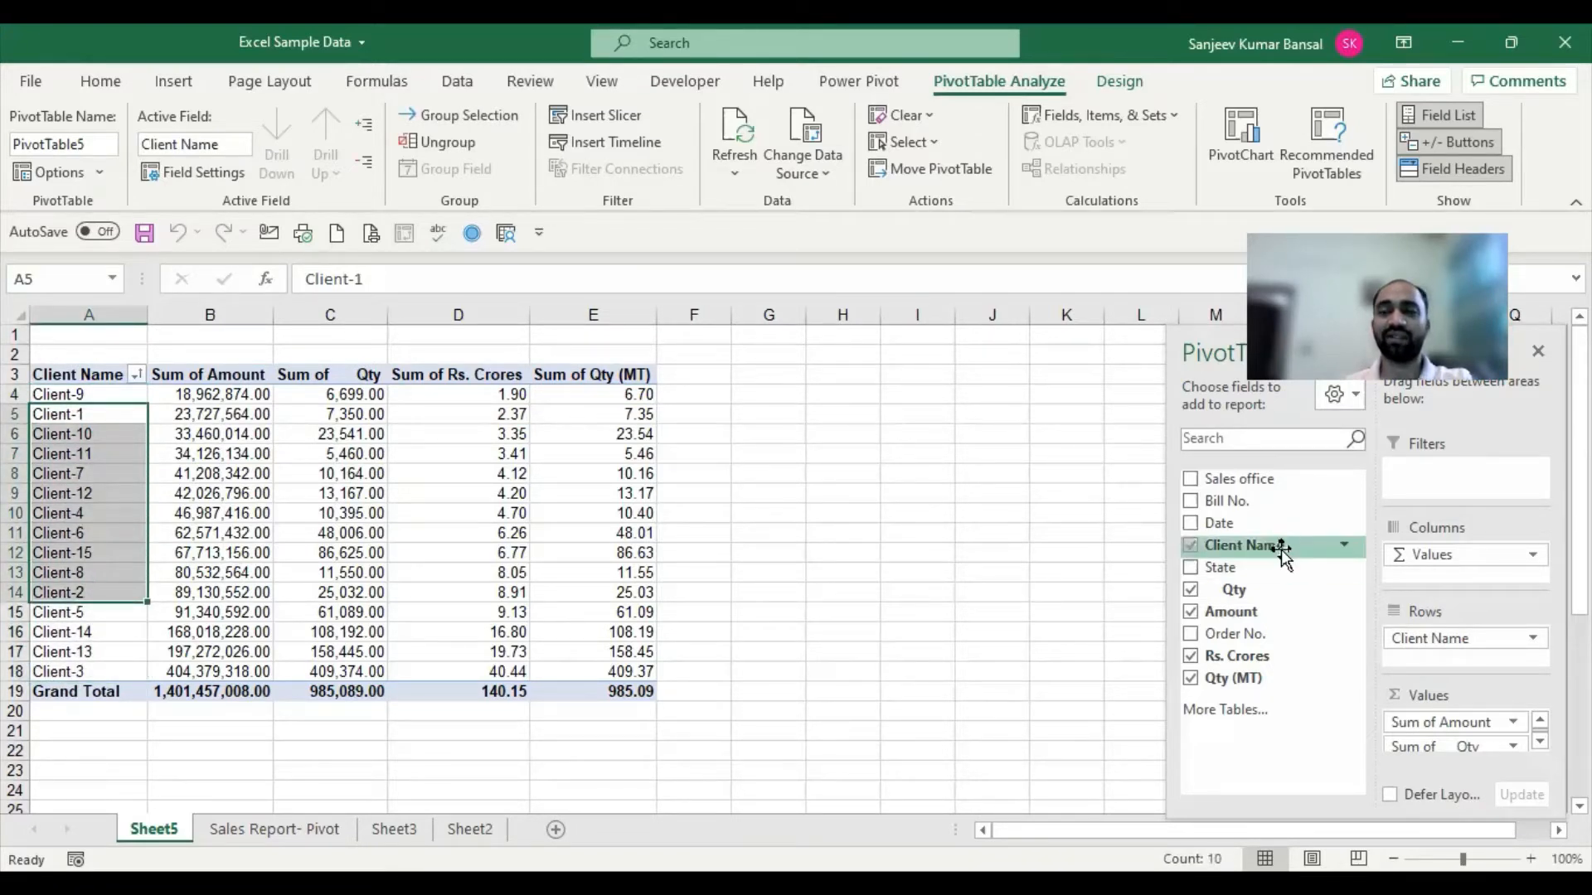
Remove the Sum of Rs. Crores and Sum of Qty (MT) columns from the client PivotTable.
{"action": "left_click", "coordinate": [517, 362]}
{"action": "right_click", "coordinate": [510, 375]}
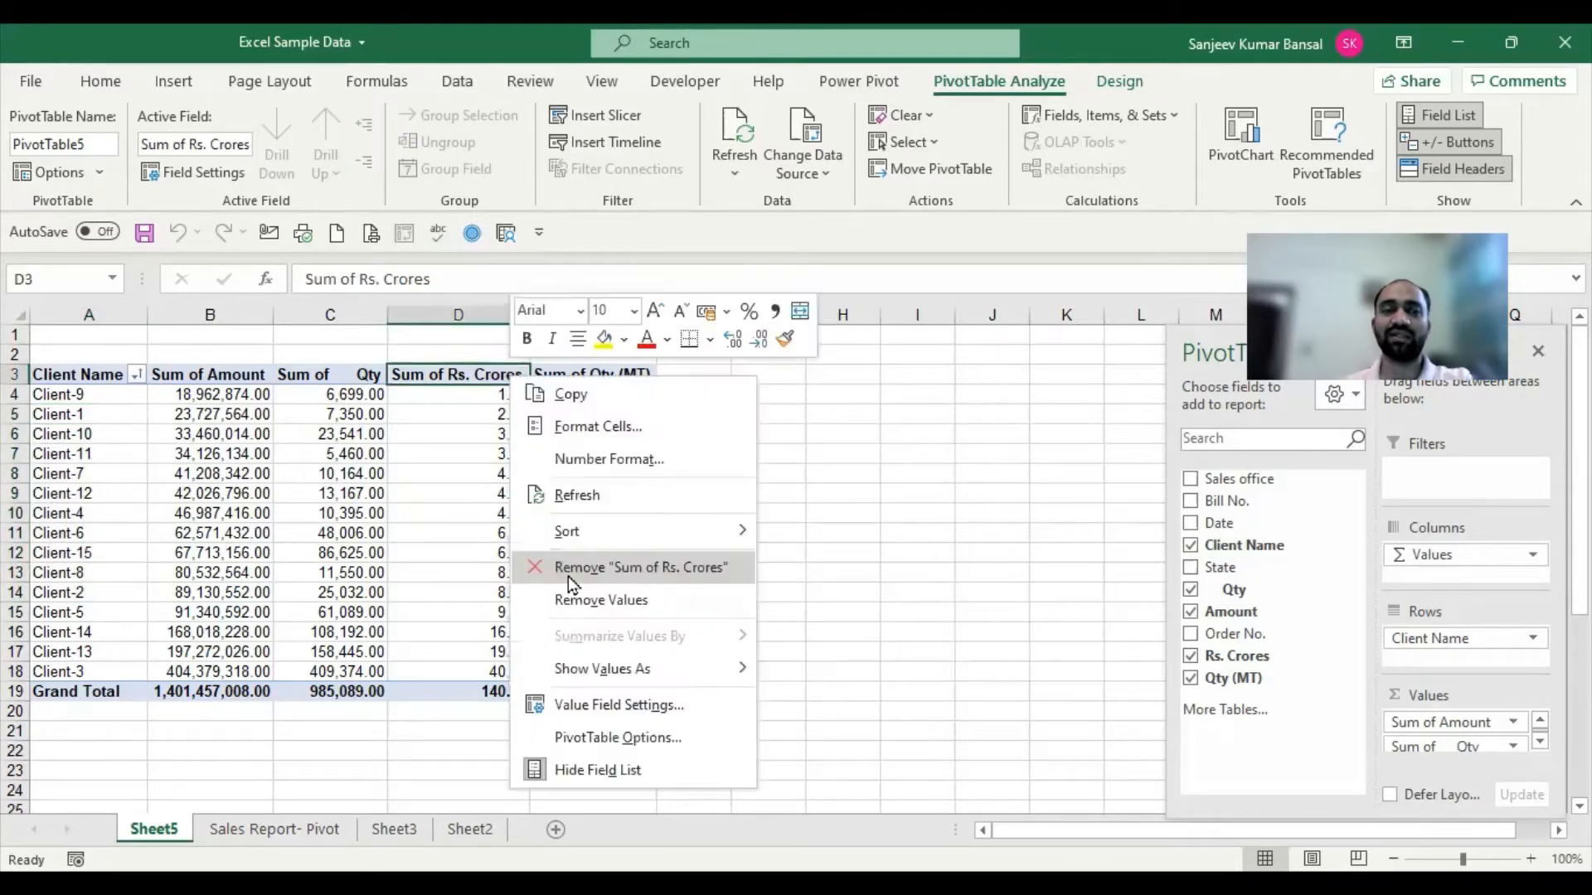
{"action": "left_click", "coordinate": [569, 572]}
{"action": "right_click", "coordinate": [460, 375]}
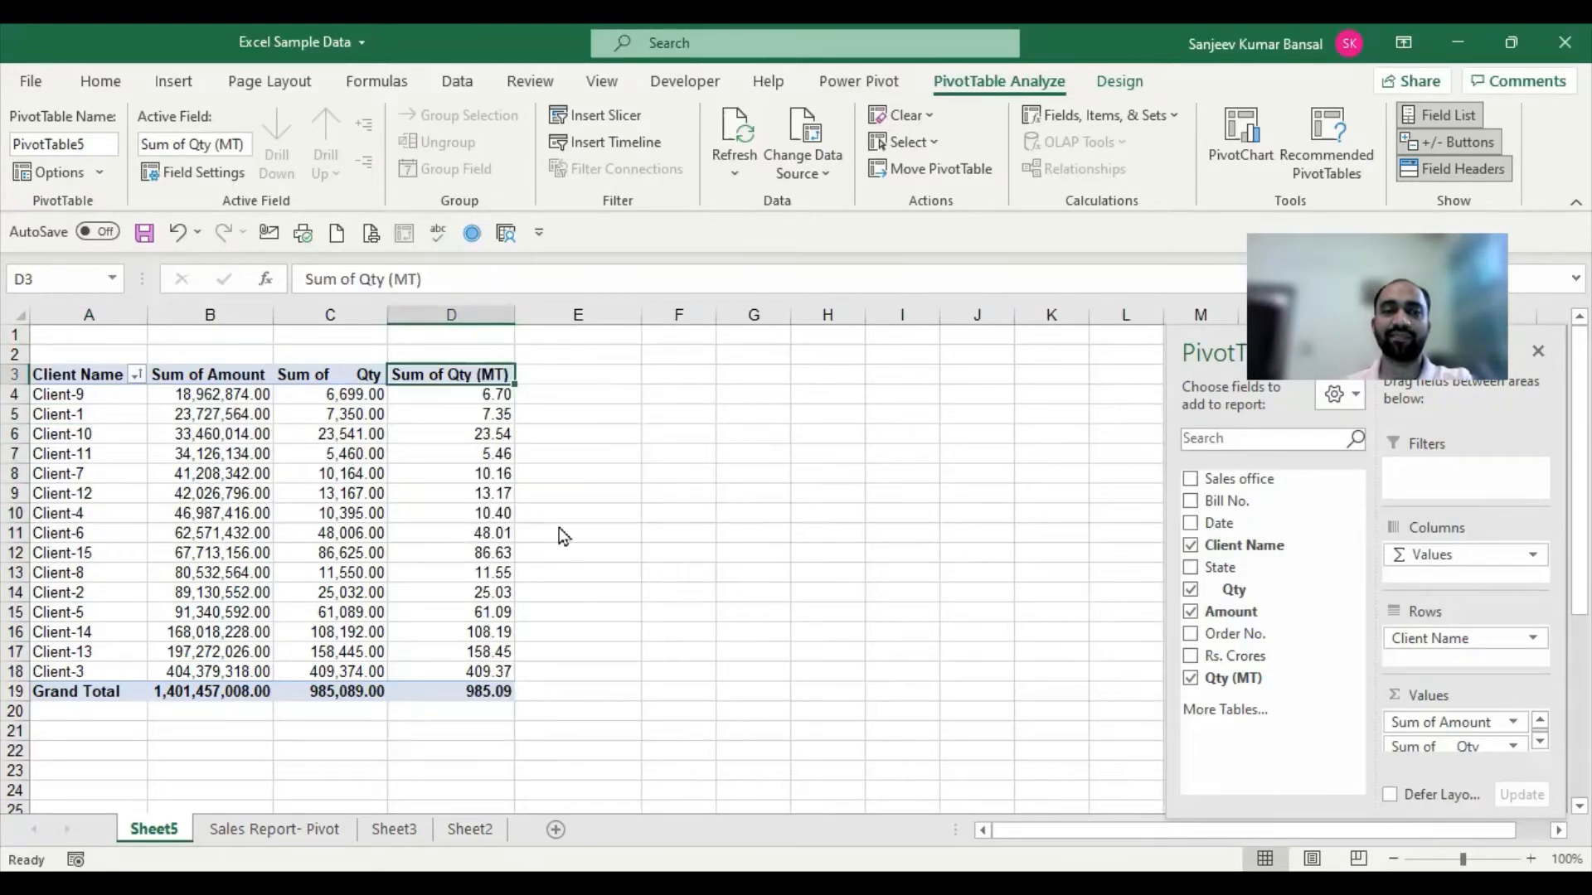
{"action": "left_click", "coordinate": [555, 553]}
{"action": "left_click", "coordinate": [359, 397]}
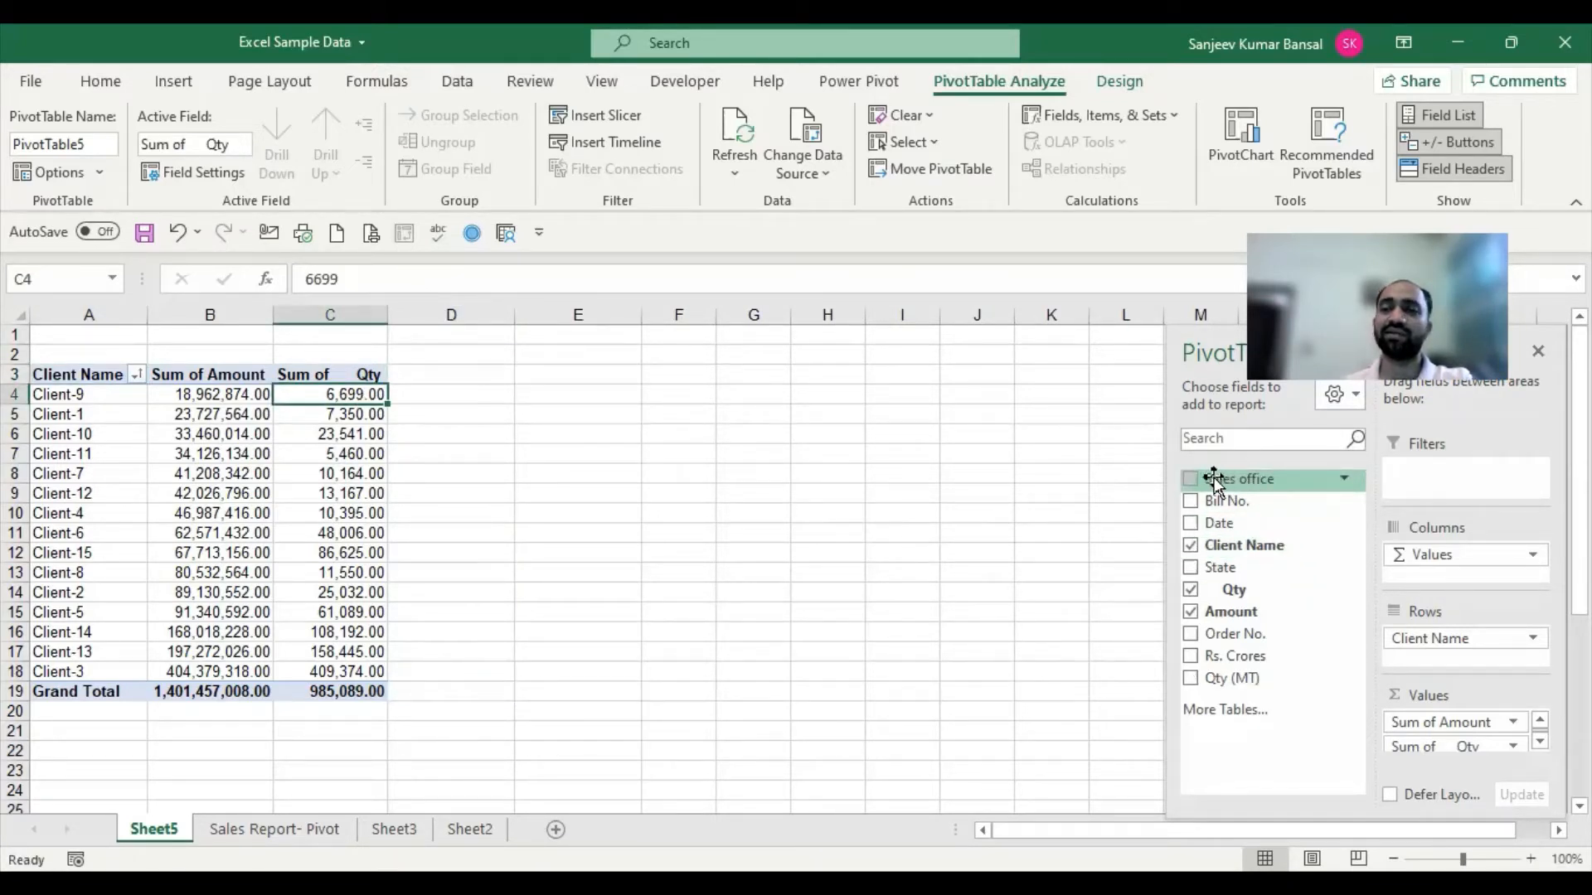
Add the Sales office field to the PivotTable rows, nested beneath Client Name.
{"action": "left_click_drag", "start_coordinate": [1215, 478], "coordinate": [1472, 630]}
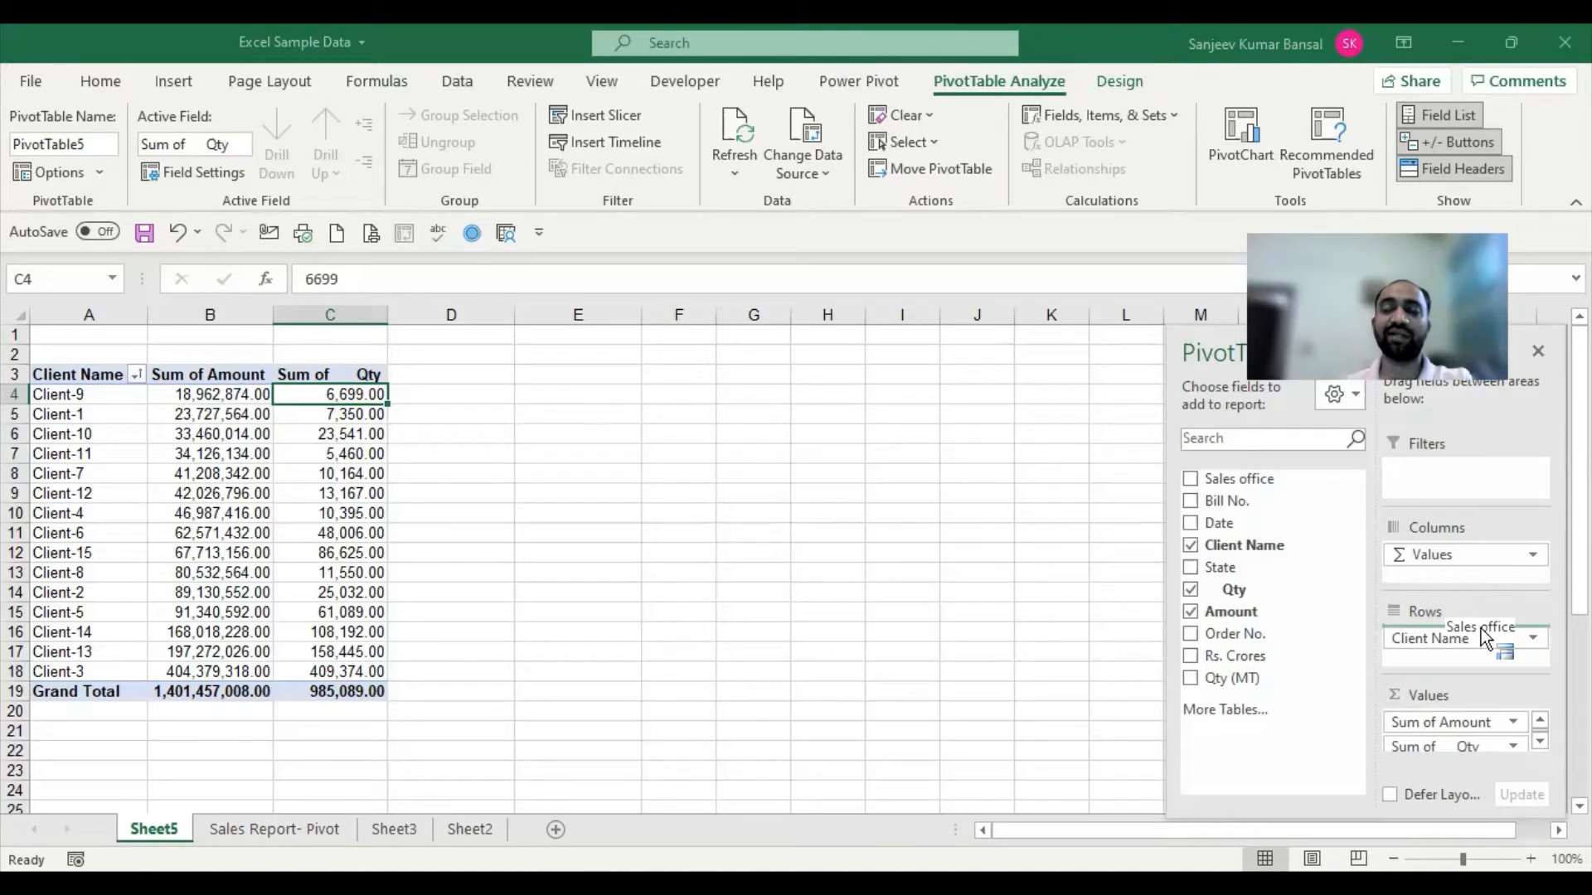
{"action": "left_click_drag", "start_coordinate": [1481, 629], "coordinate": [1487, 652]}
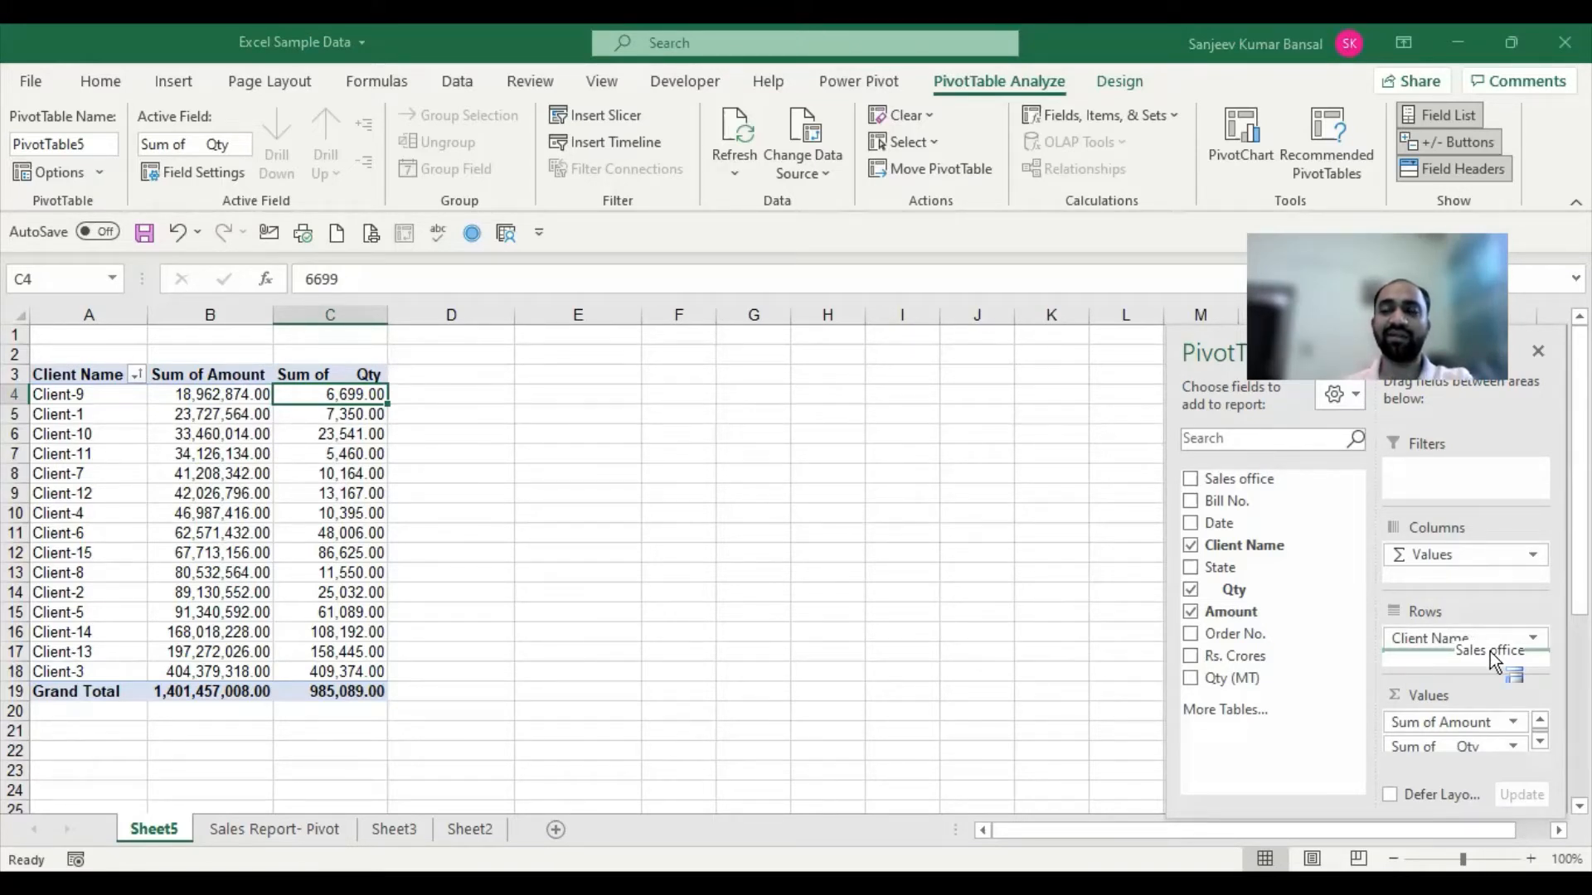
{"action": "left_click_drag", "start_coordinate": [1489, 651], "coordinate": [1490, 652]}
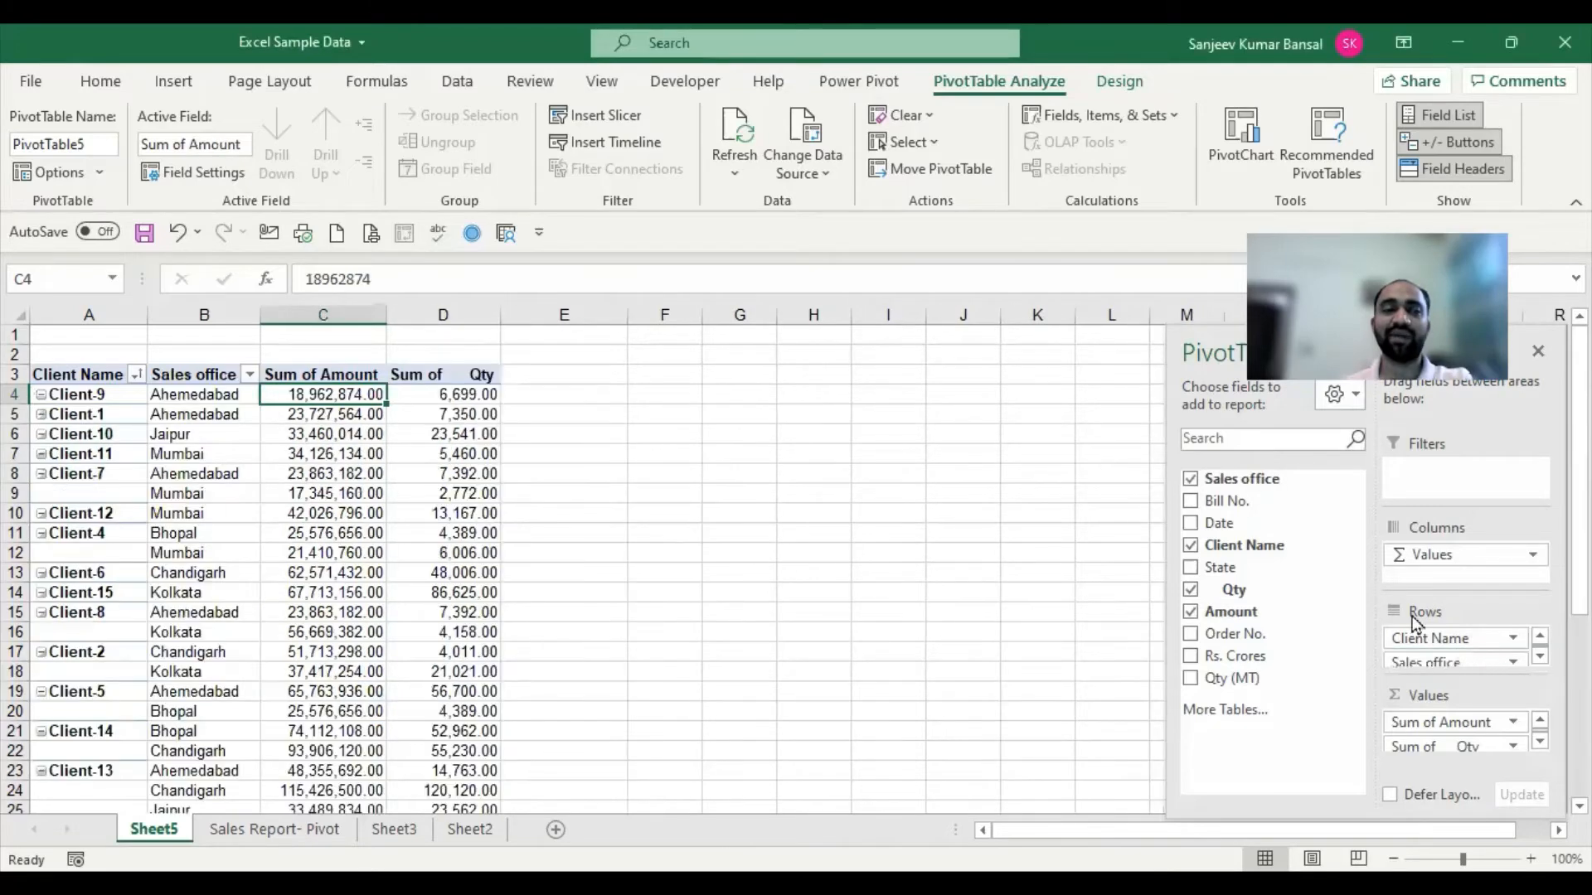
Reorder the row fields so Sales office comes before Client Name, and widen column A.
{"action": "left_click", "coordinate": [207, 537]}
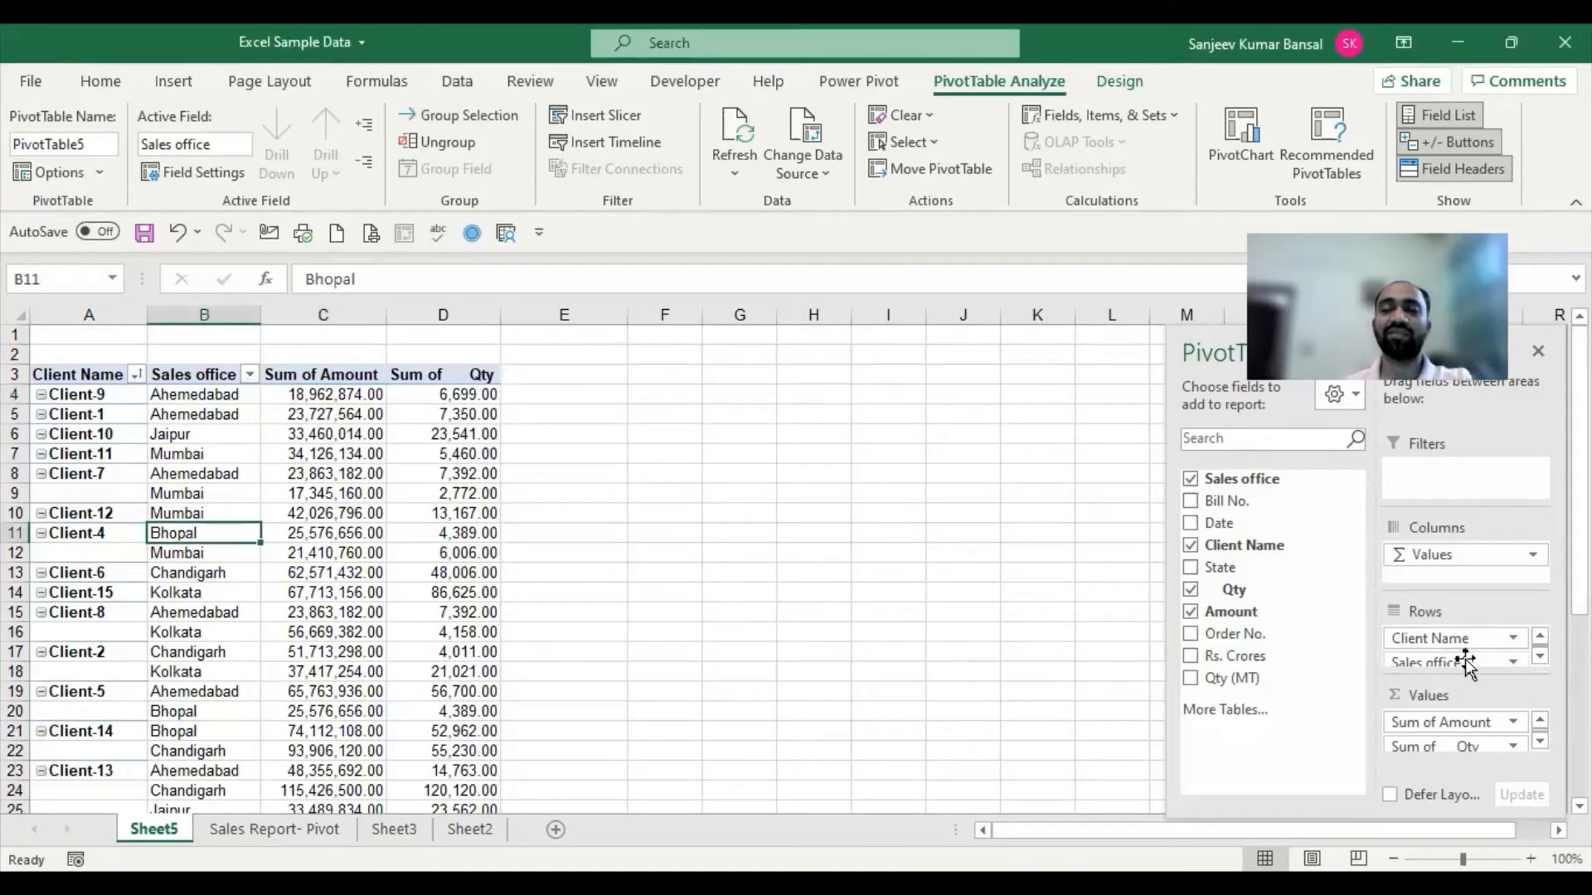
{"action": "left_click_drag", "start_coordinate": [1466, 664], "coordinate": [1466, 632]}
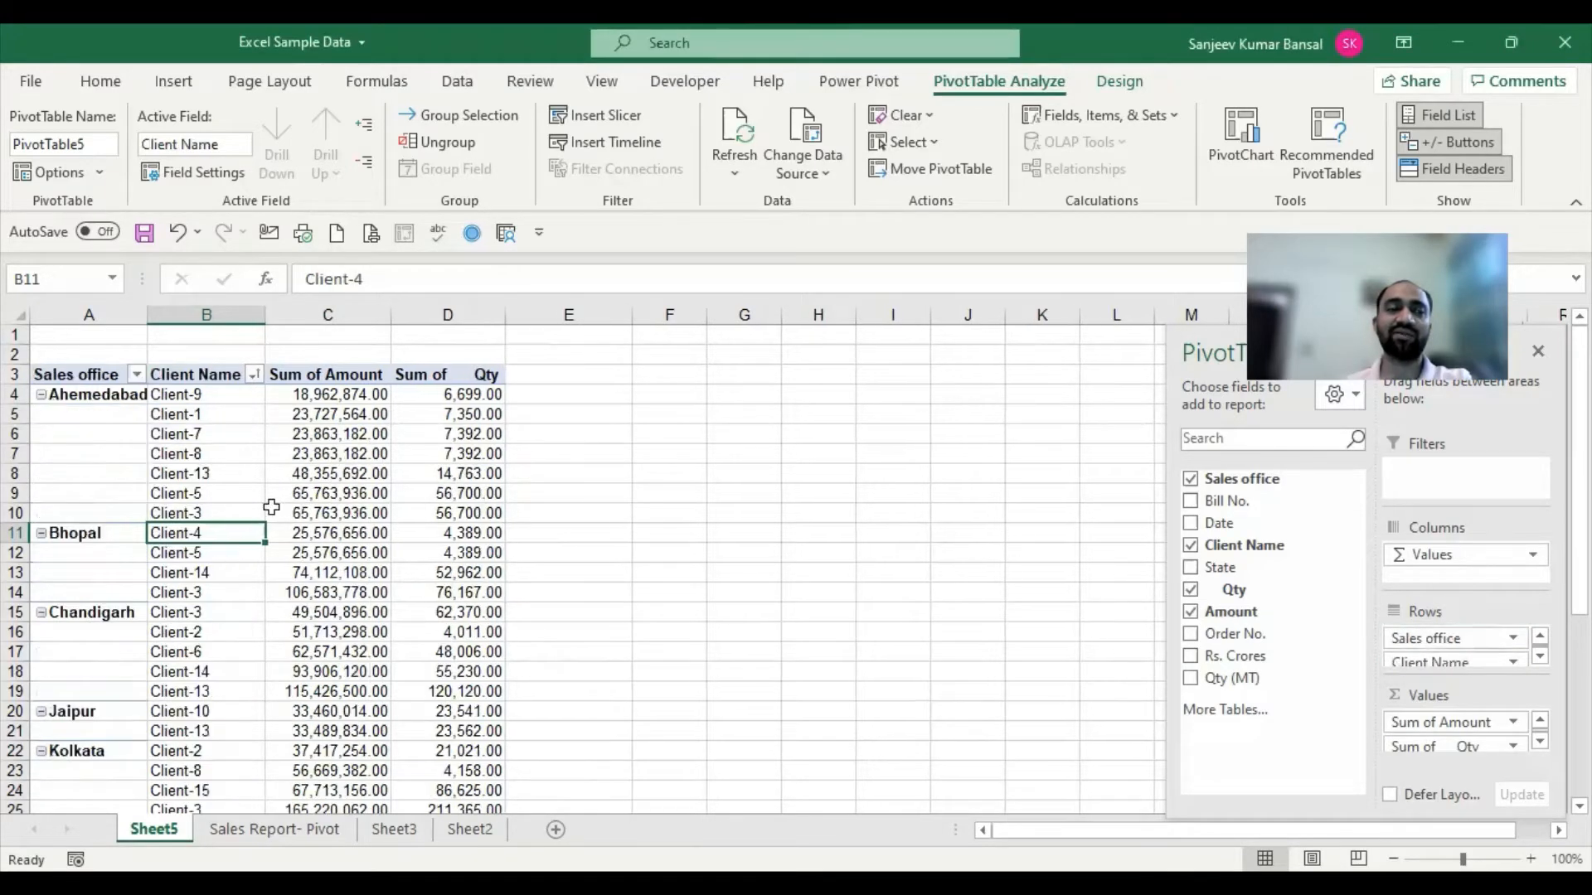
{"action": "double_click", "coordinate": [143, 309]}
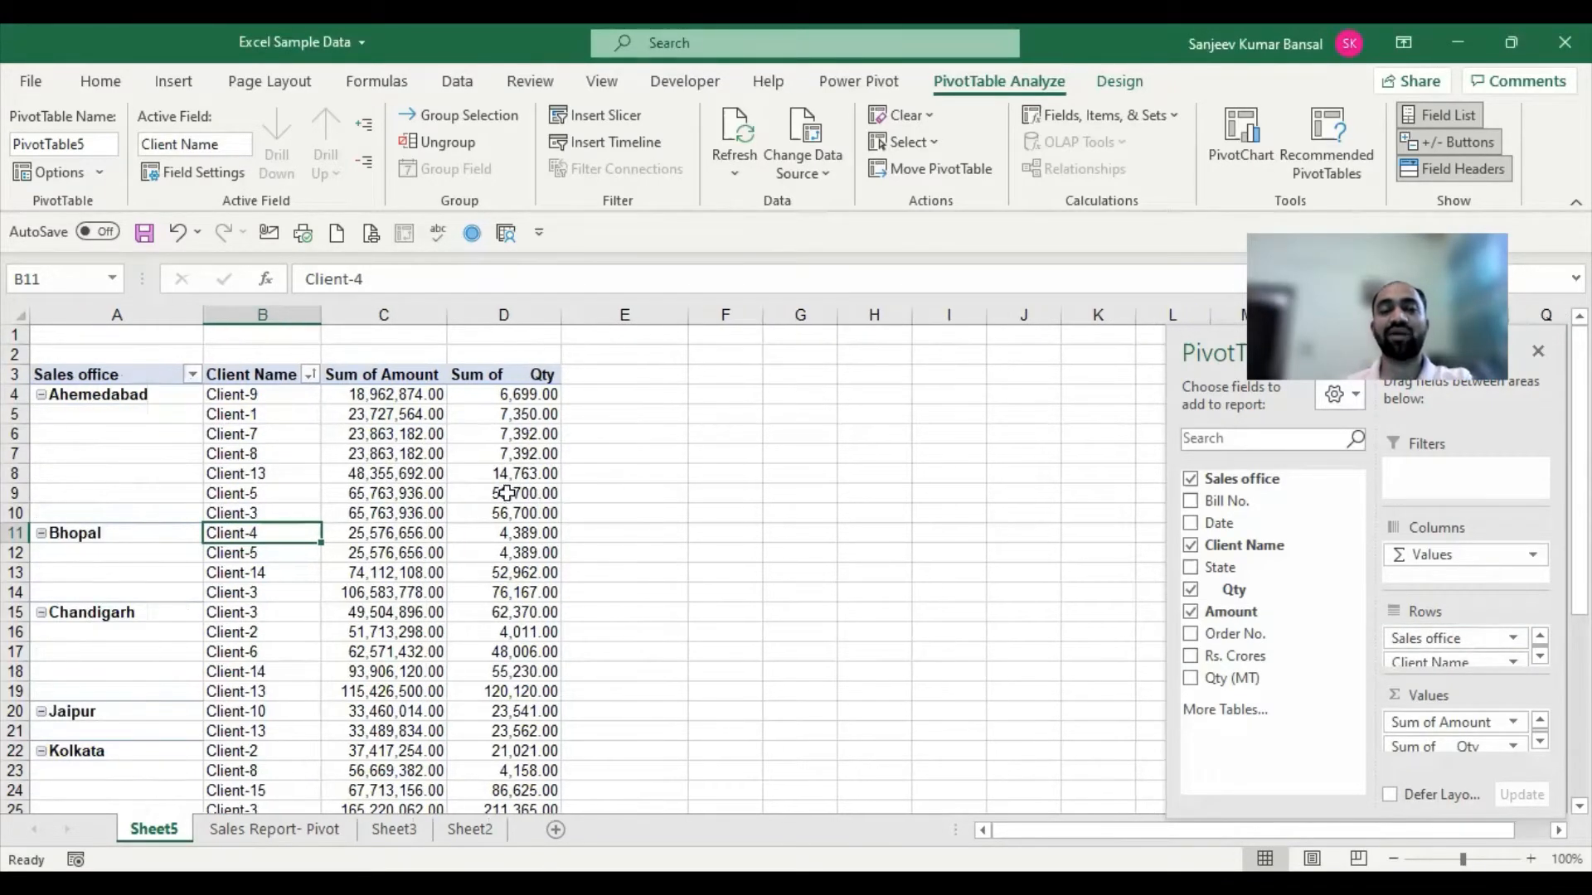
{"action": "left_click", "coordinate": [152, 435]}
{"action": "left_click", "coordinate": [274, 454]}
{"action": "left_click", "coordinate": [401, 435]}
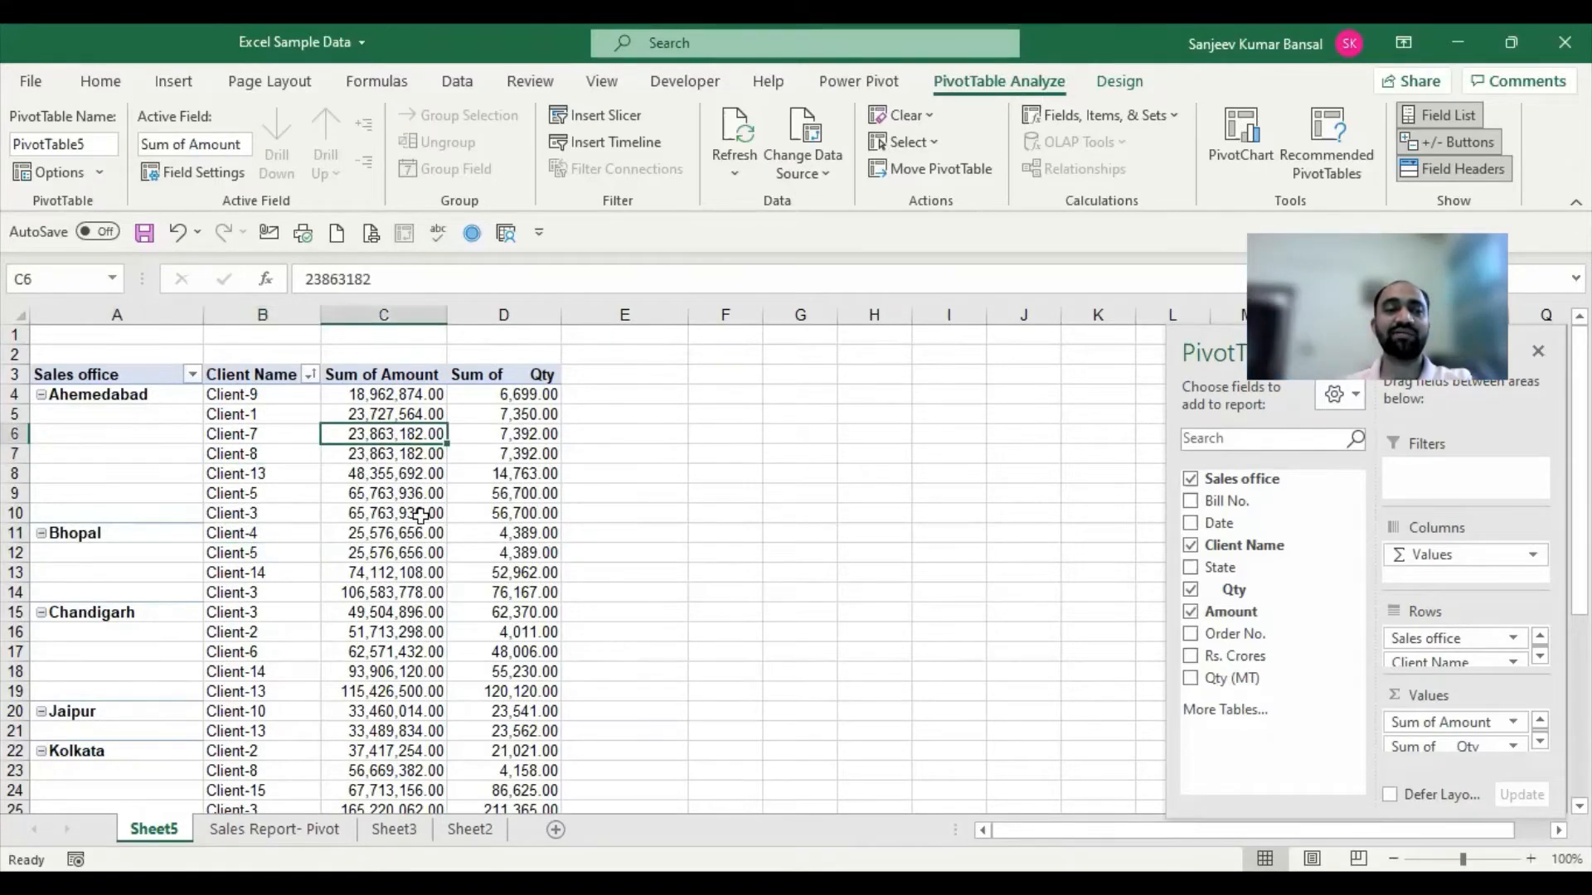
{"action": "scroll", "coordinate": [419, 510], "scroll_direction": "down", "scroll_amount": 7}
{"action": "scroll", "coordinate": [416, 516], "scroll_direction": "up", "scroll_amount": 7}
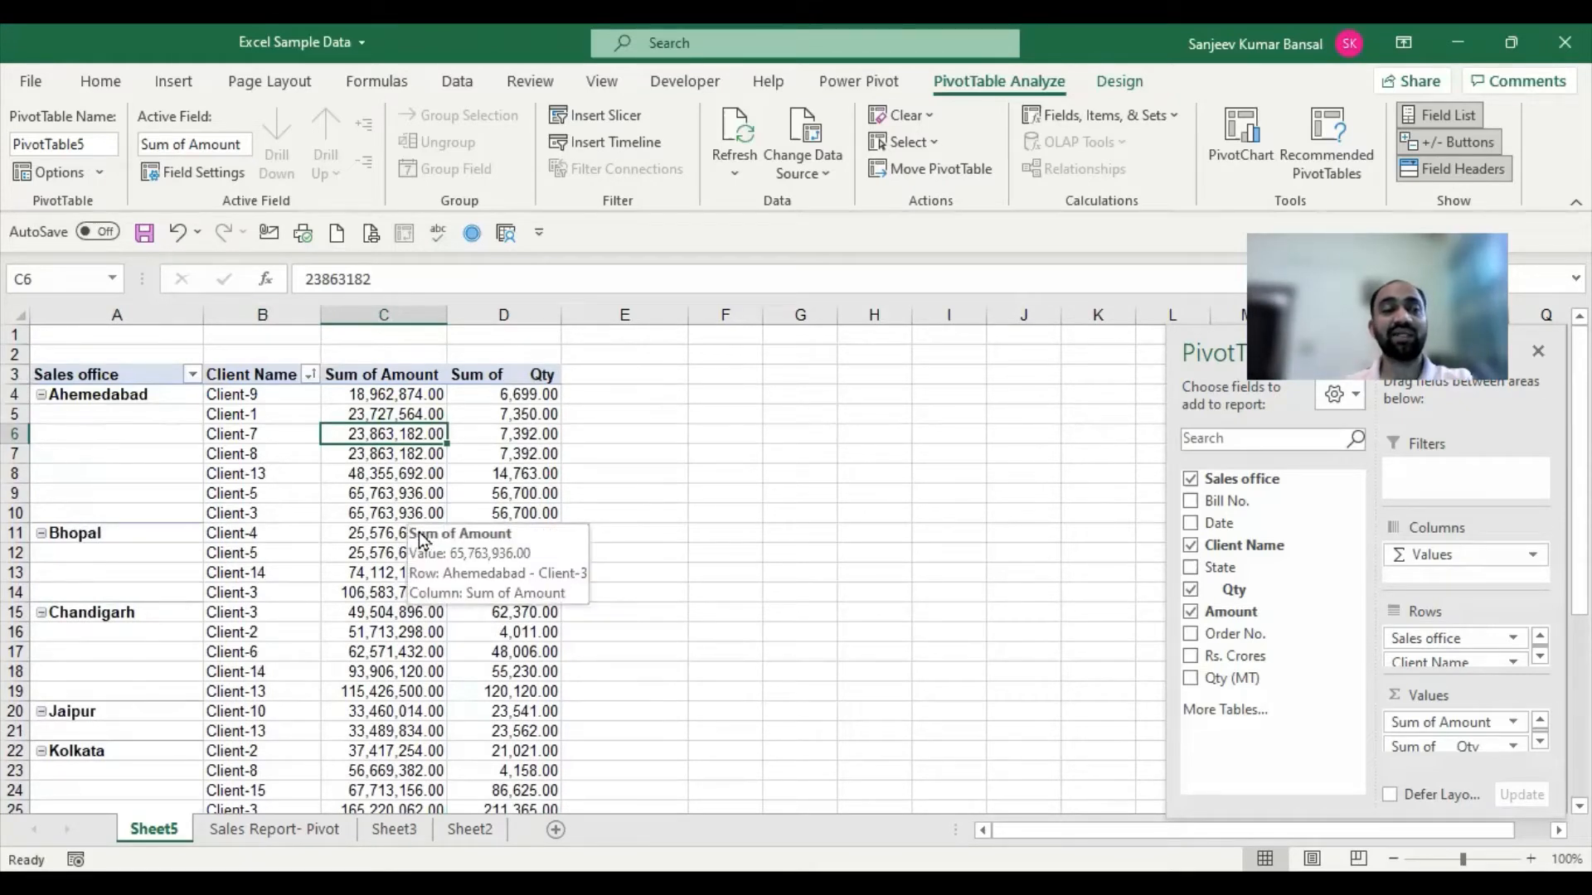
Set the subtotals of the Sales office field to Automatic in its field settings.
{"action": "left_click", "coordinate": [117, 395]}
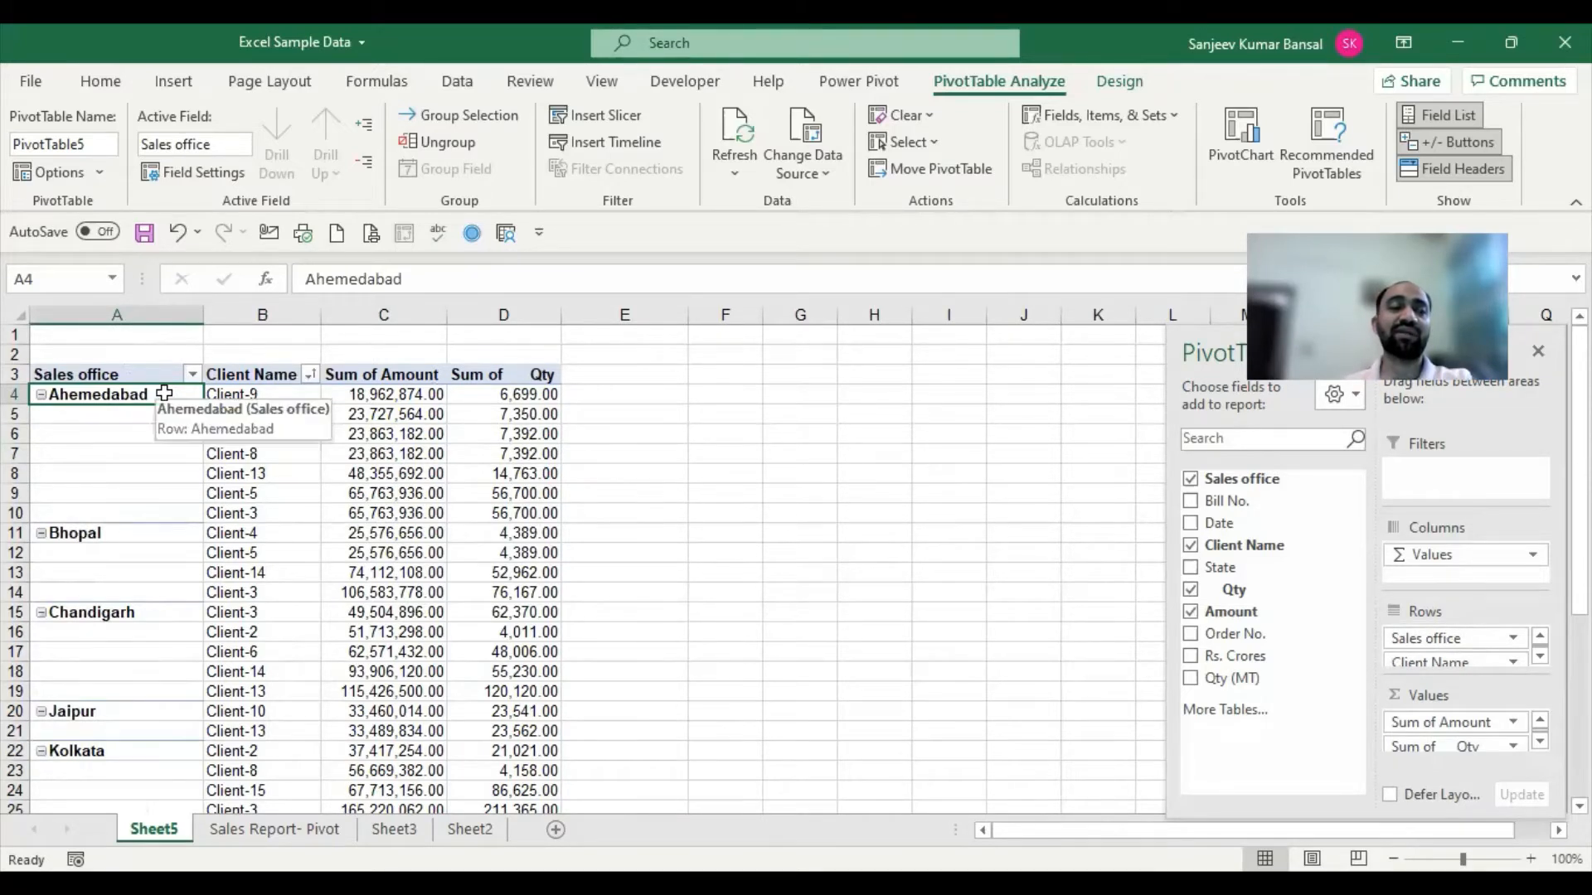
{"action": "right_click", "coordinate": [126, 432]}
{"action": "right_click", "coordinate": [86, 485]}
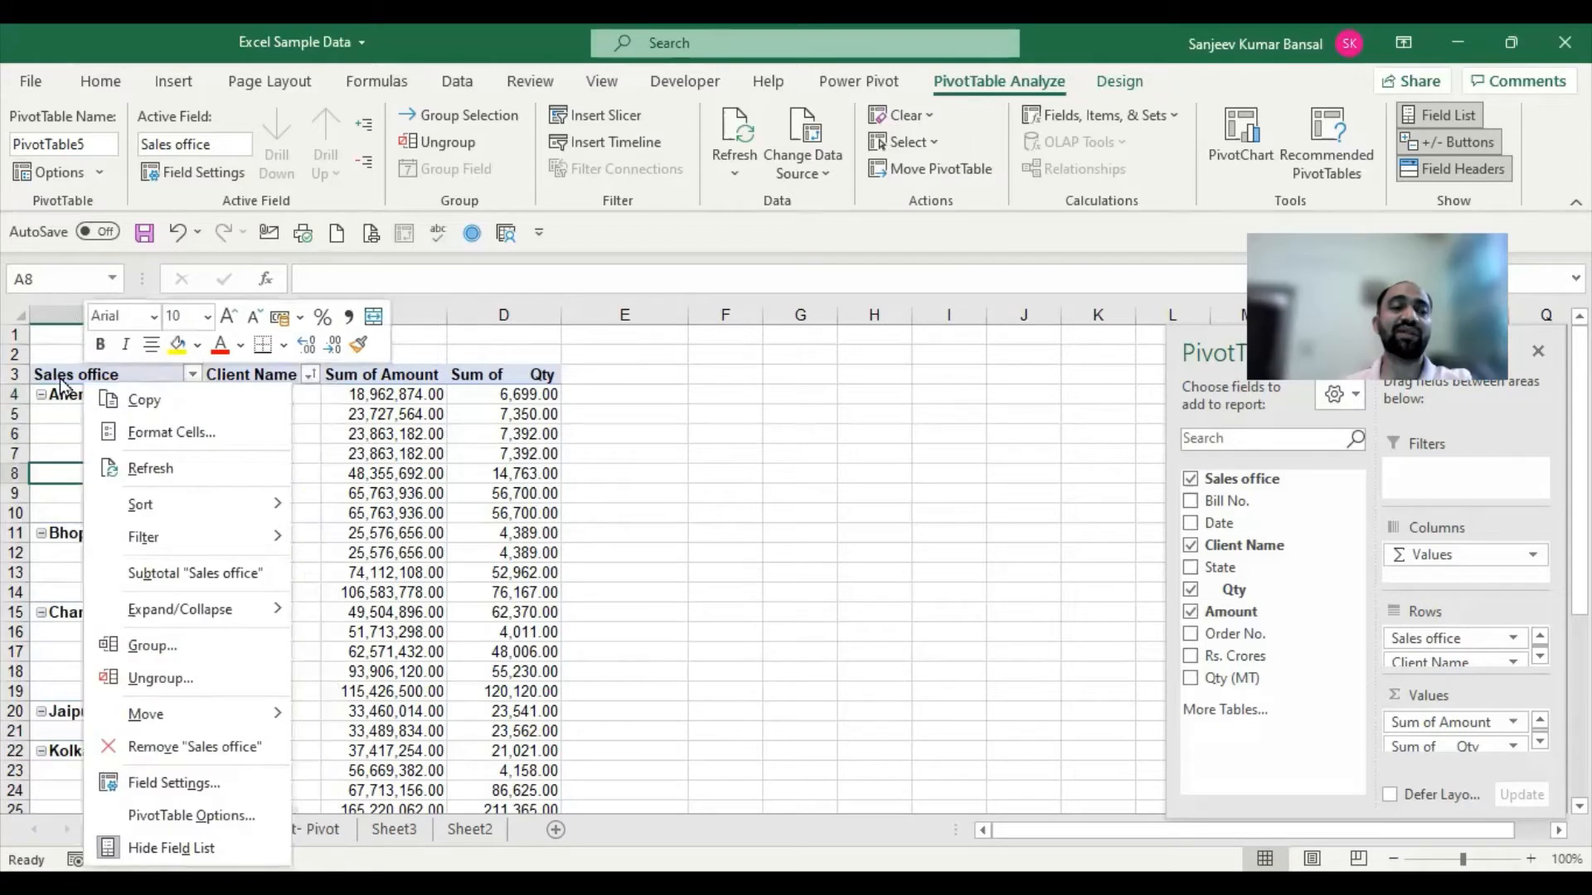
{"action": "right_click", "coordinate": [64, 374]}
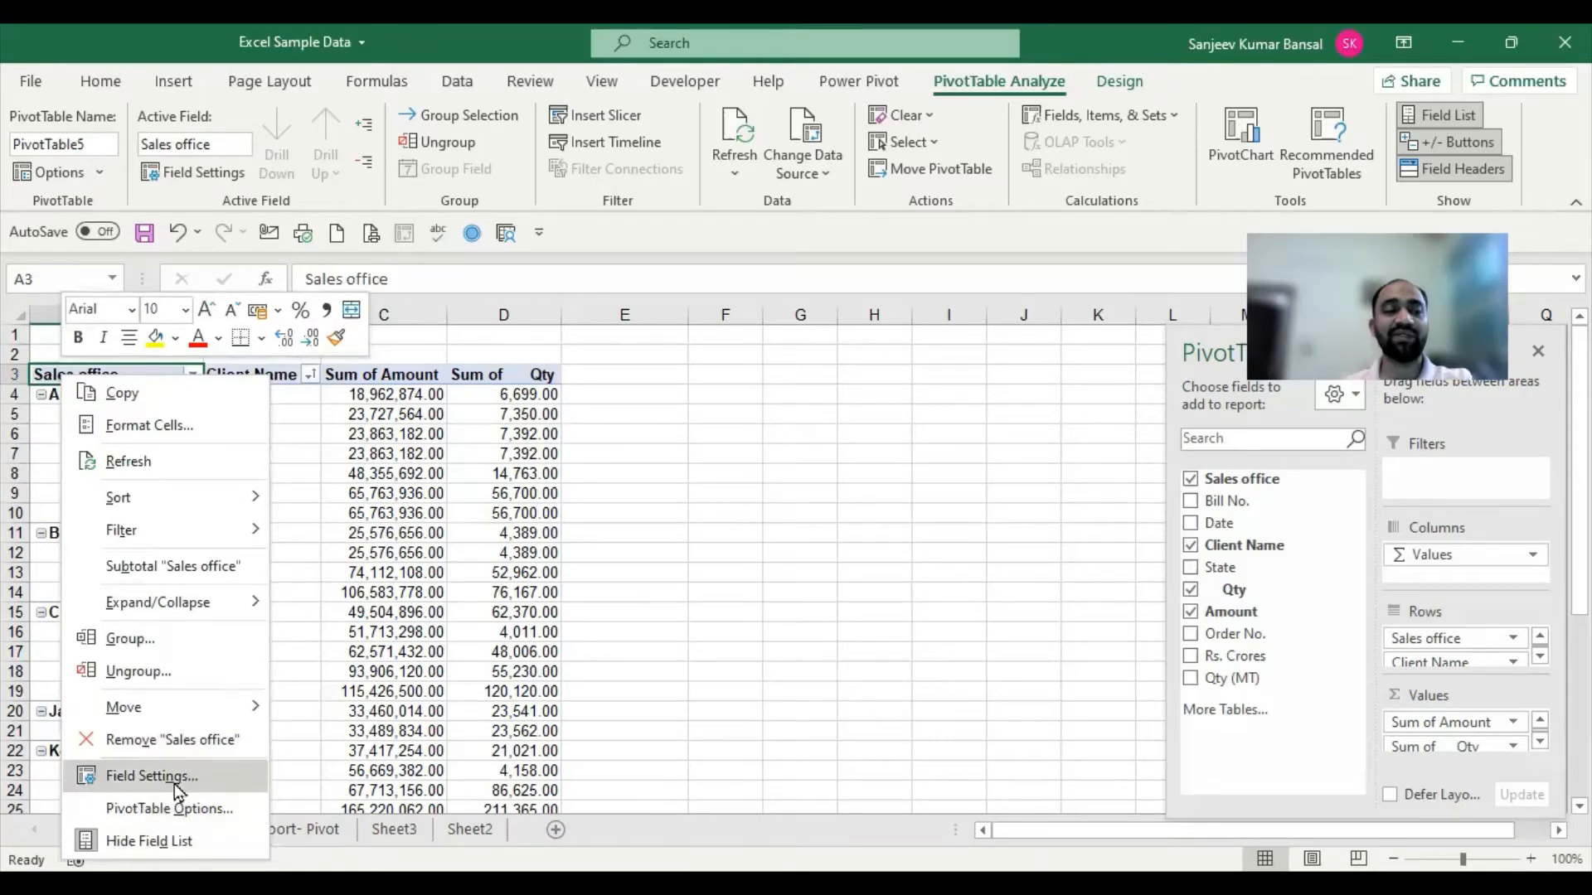
{"action": "left_click", "coordinate": [184, 773]}
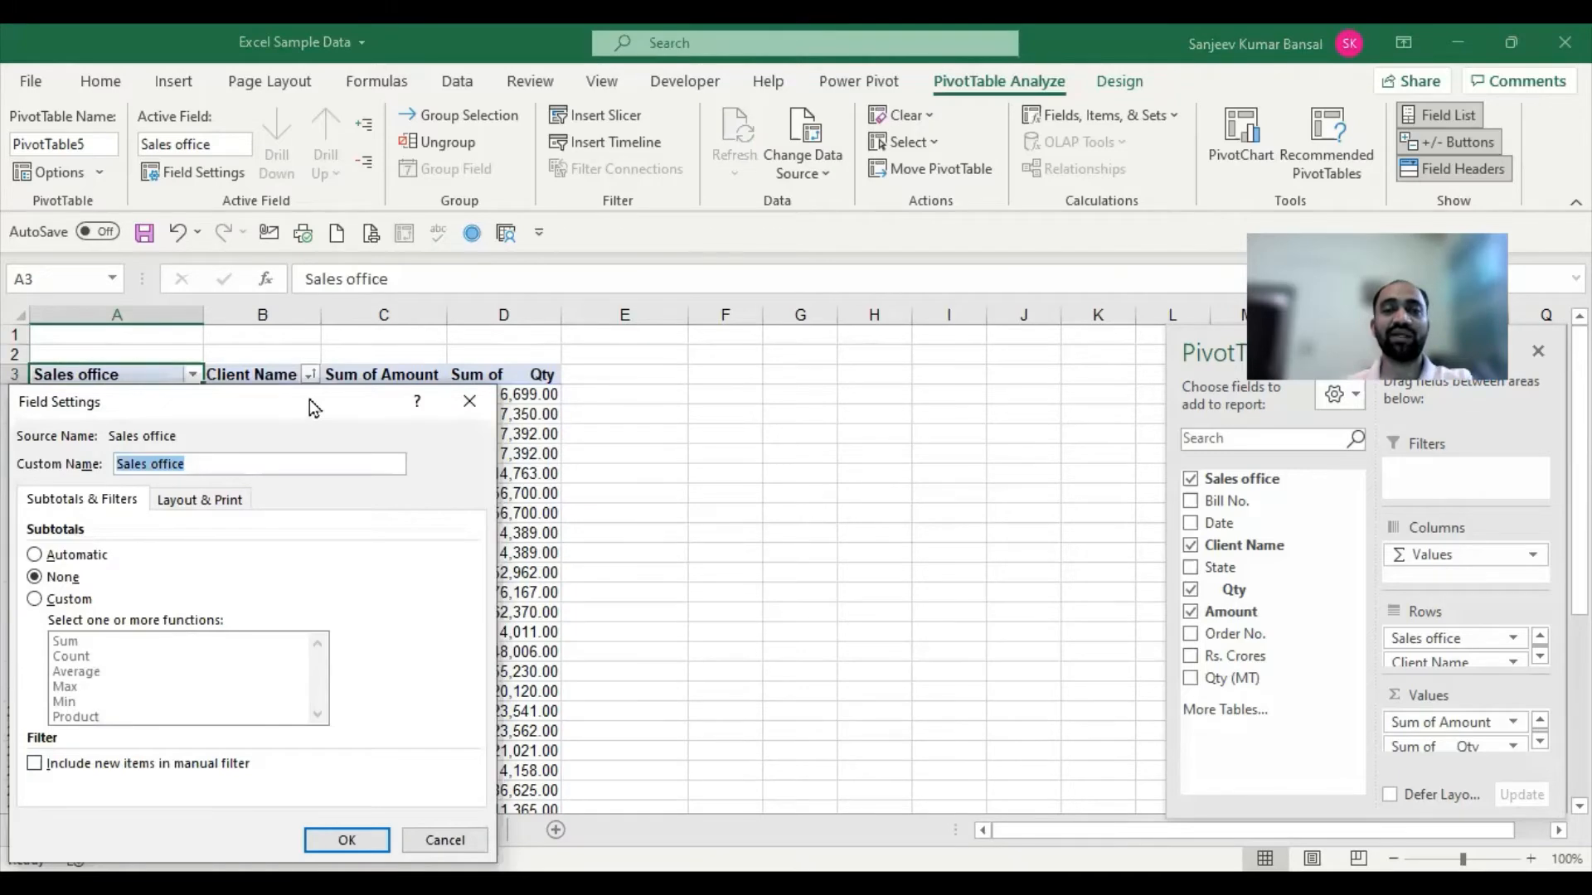
{"action": "left_click_drag", "start_coordinate": [310, 400], "coordinate": [816, 275]}
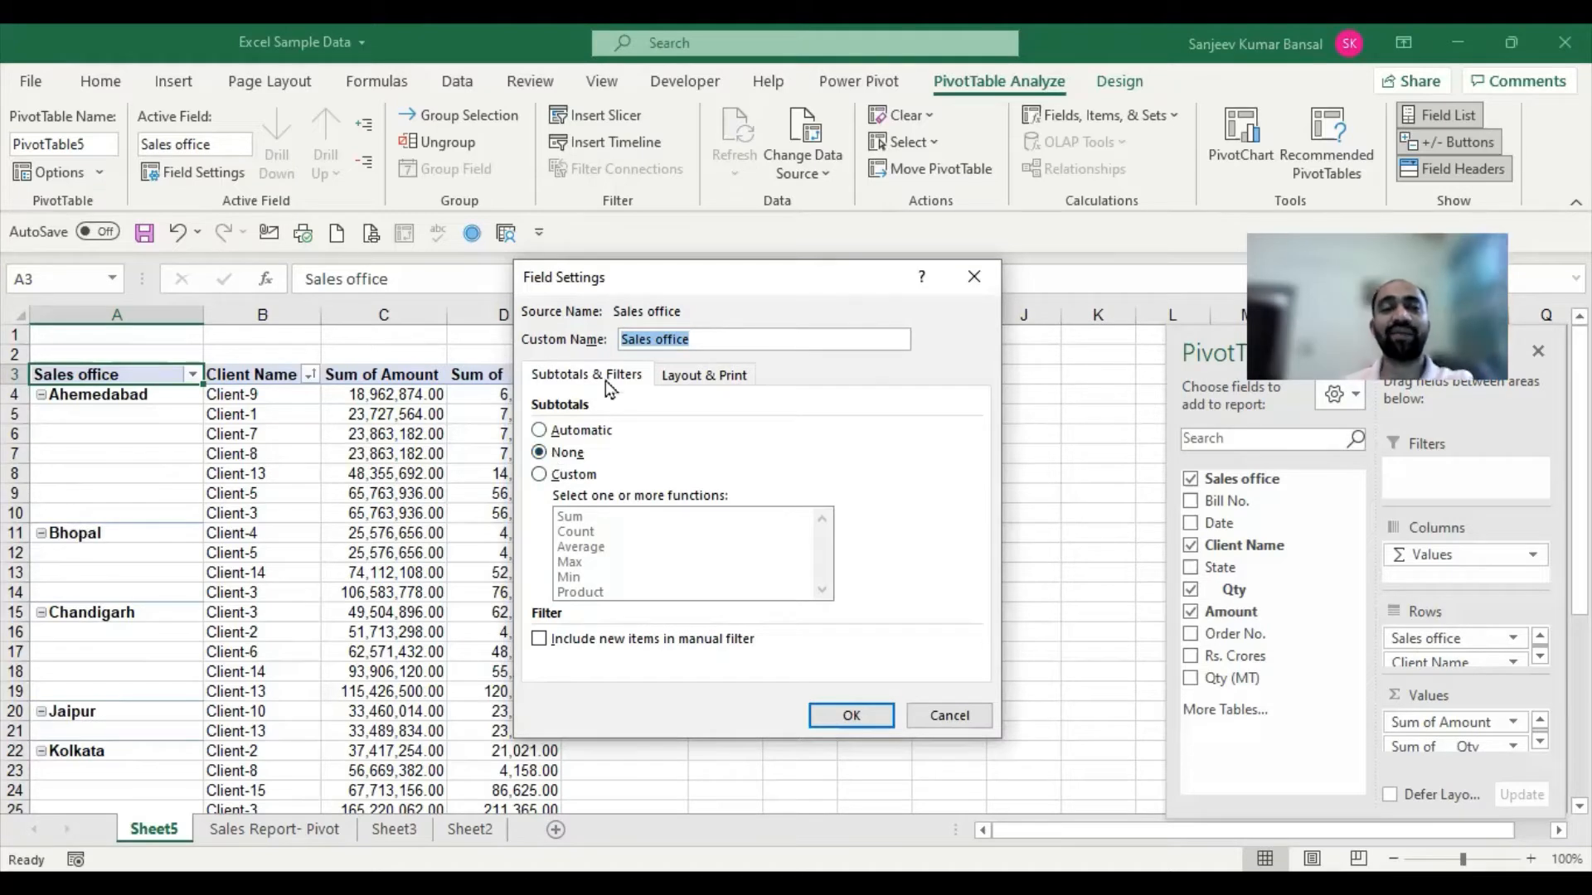
{"action": "left_click_drag", "start_coordinate": [746, 274], "coordinate": [829, 265]}
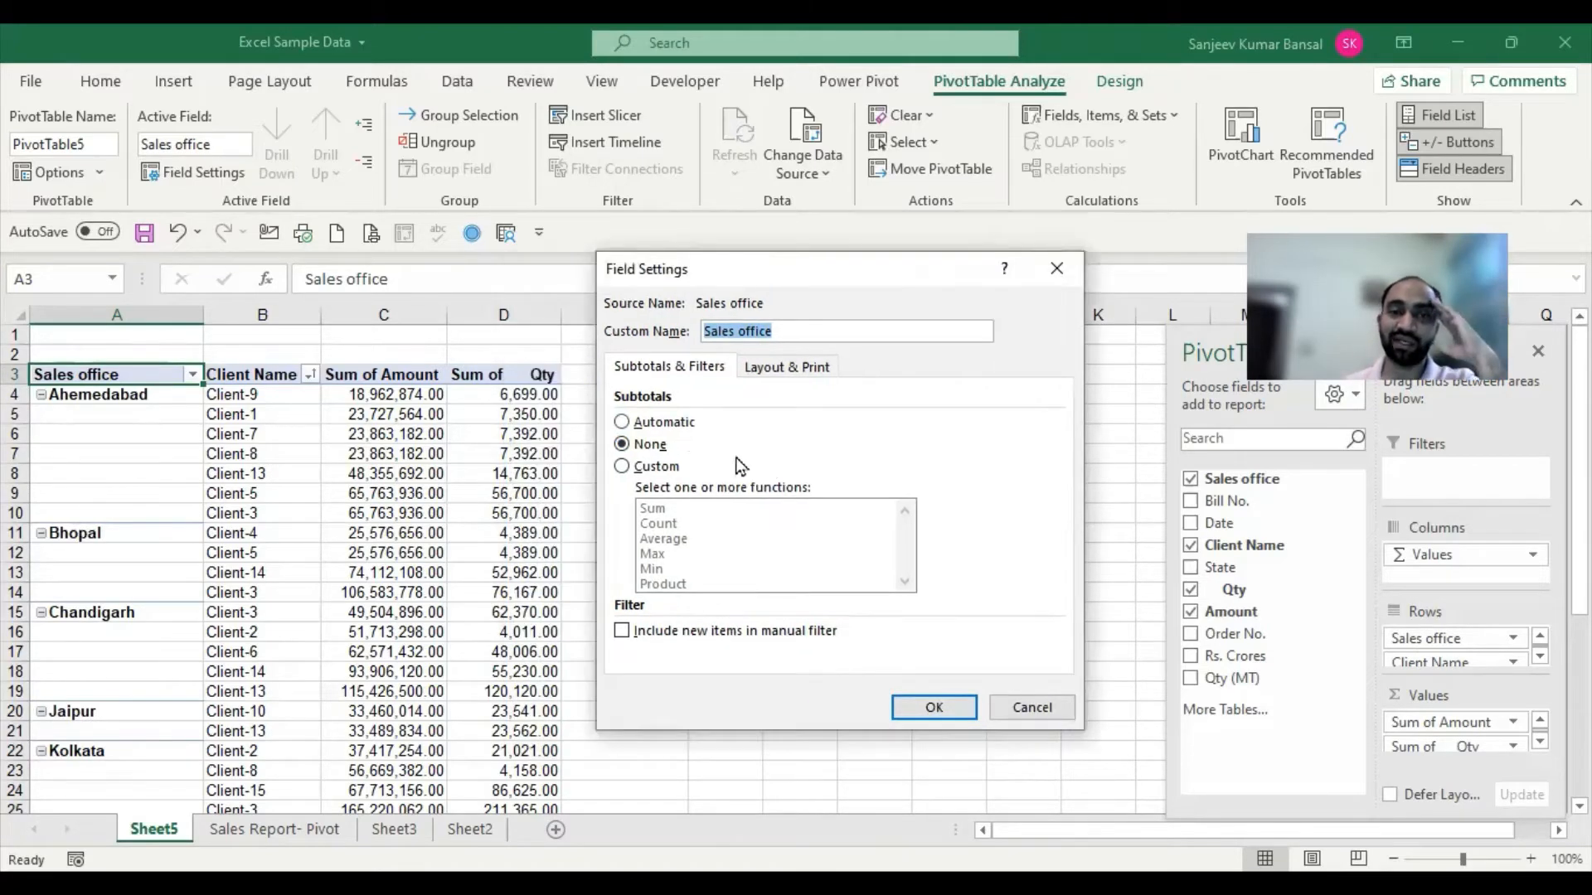
{"action": "left_click", "coordinate": [664, 422]}
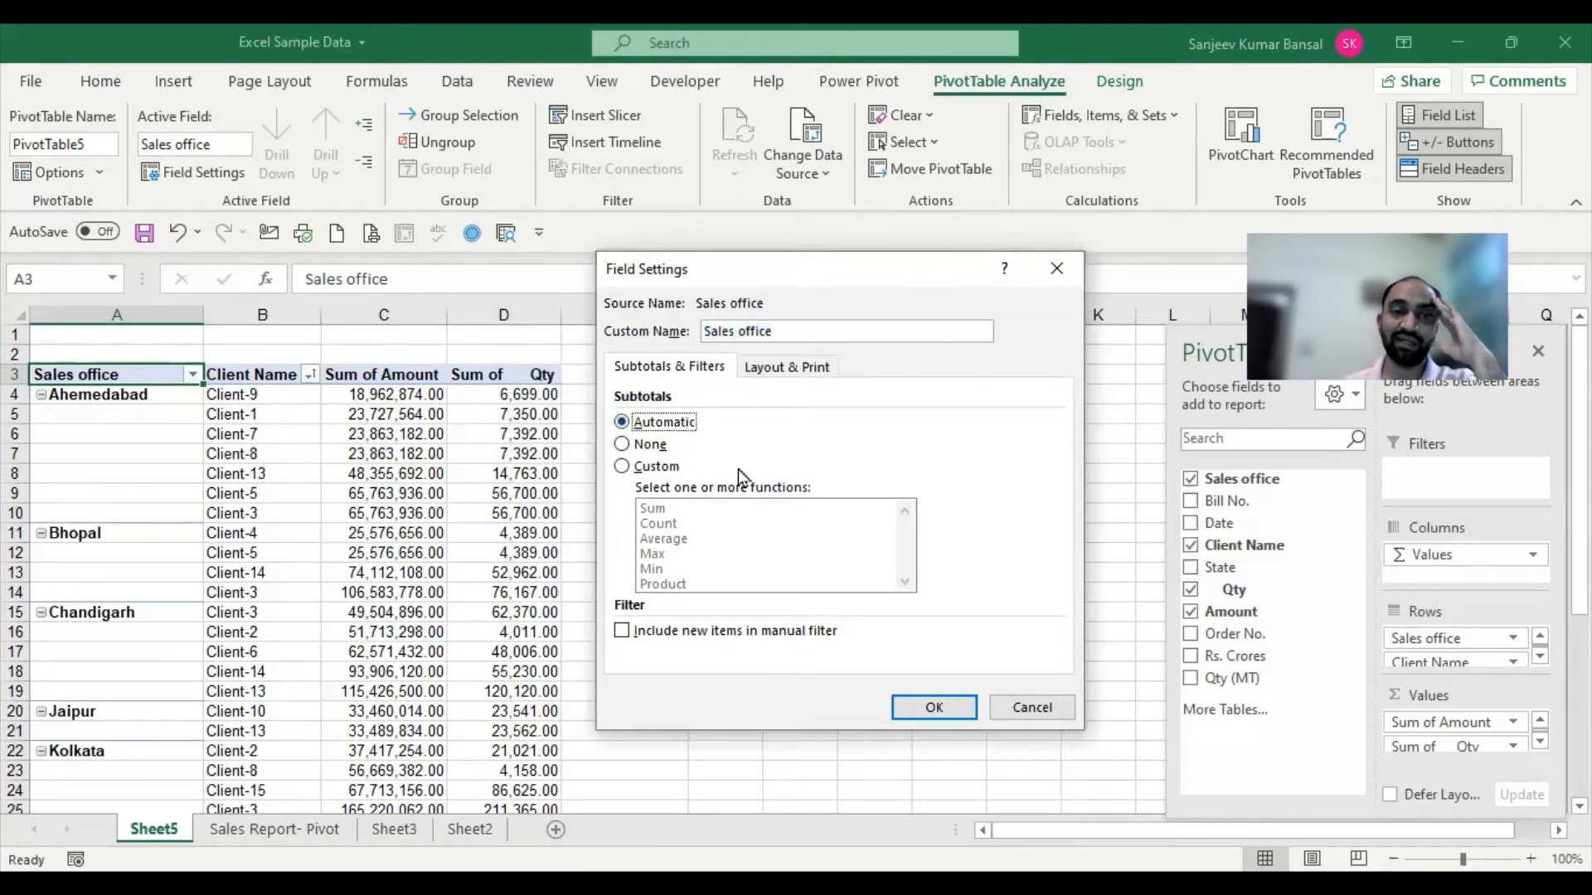
{"action": "left_click", "coordinate": [935, 708]}
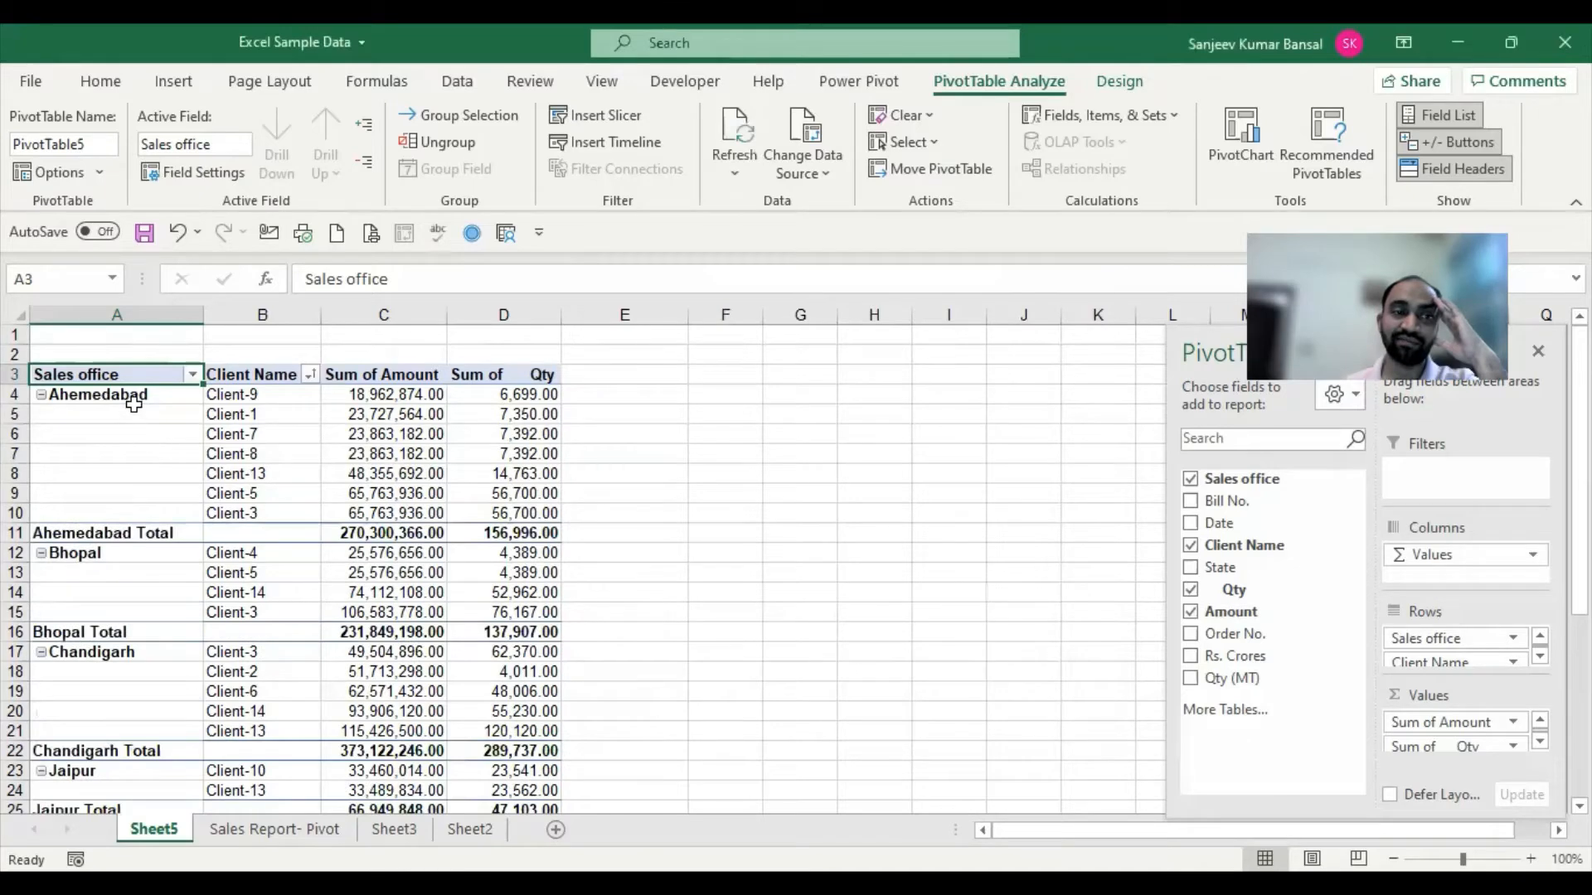
Apply the Comma number style to the Sum of Amount and Sum of Qty columns, C and D.
{"action": "left_click_drag", "start_coordinate": [419, 315], "coordinate": [503, 315]}
{"action": "left_click", "coordinate": [801, 171]}
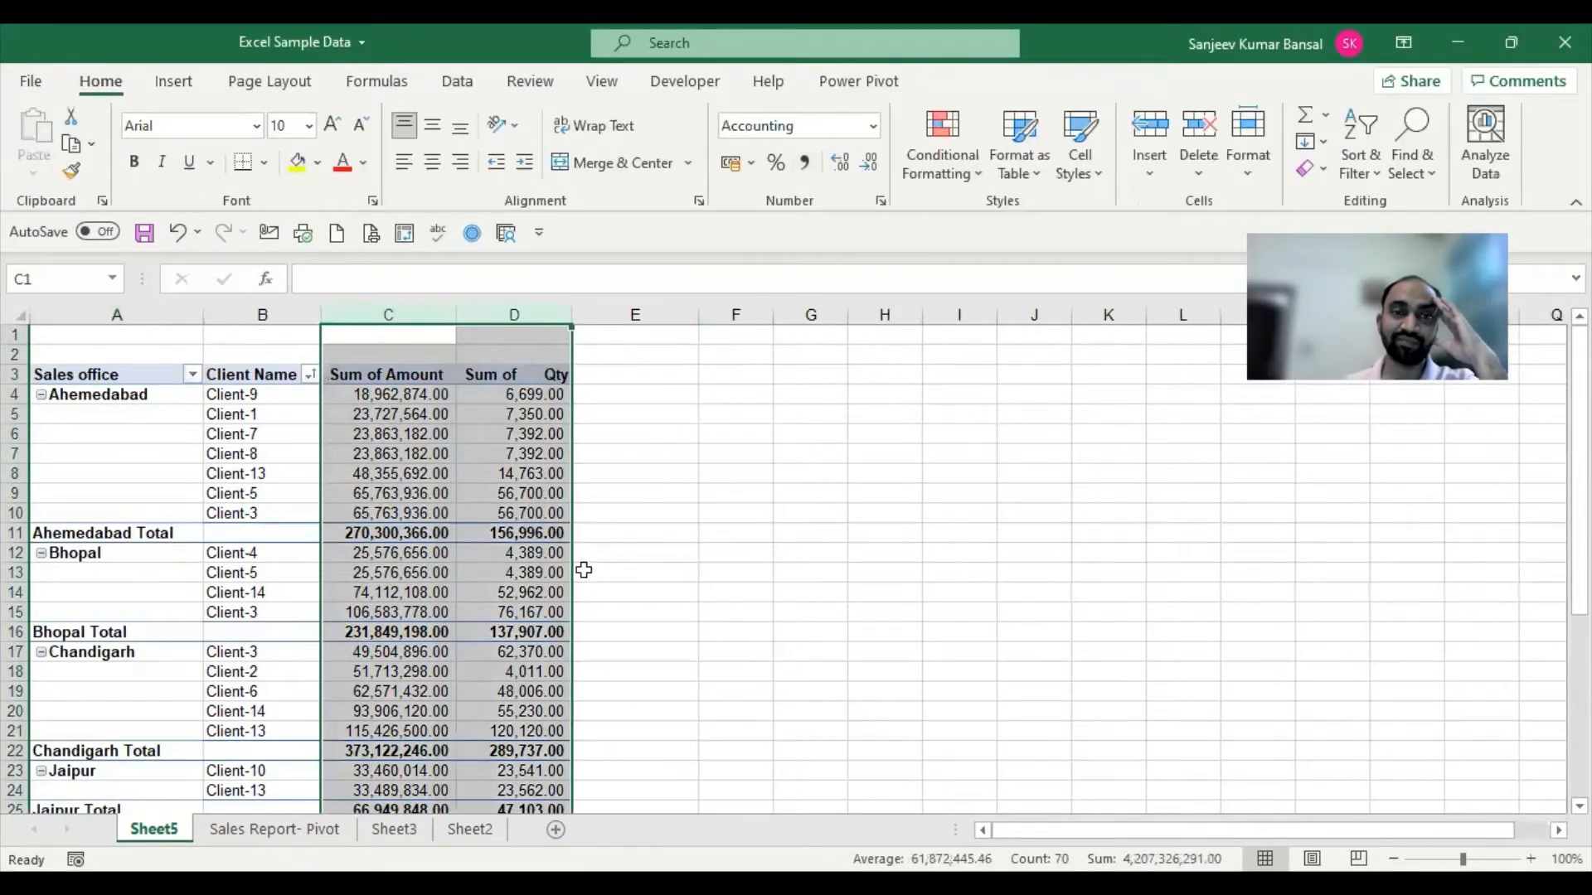
Review the PivotTable's client amounts and quantities, sales office subtotals and grand total.
{"action": "left_click", "coordinate": [528, 586]}
{"action": "scroll", "coordinate": [527, 586], "scroll_direction": "down", "scroll_amount": 7}
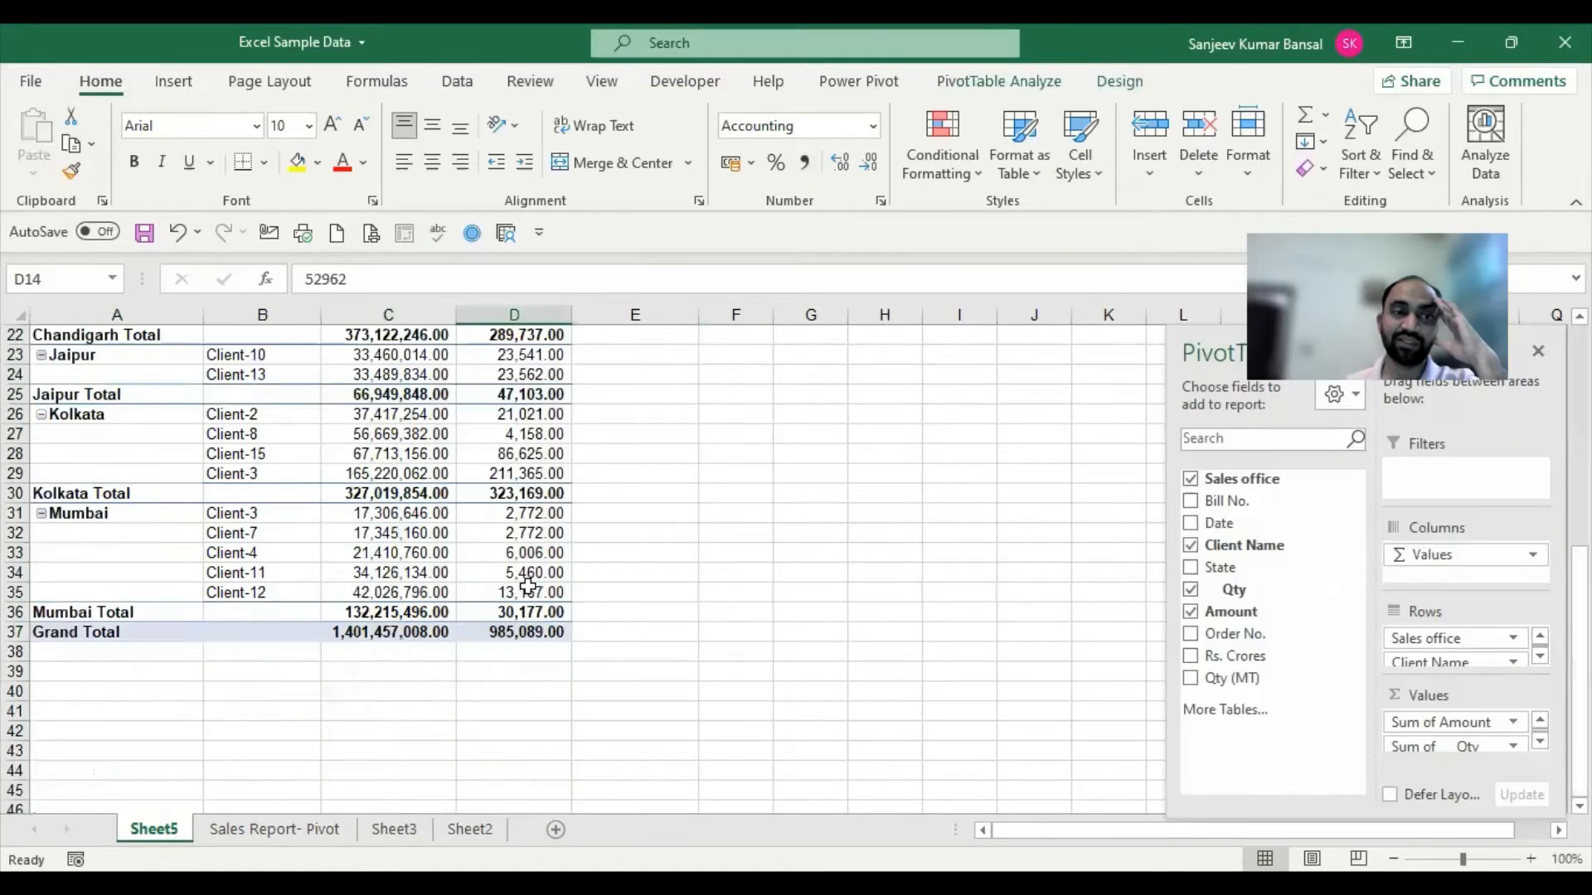
{"action": "scroll", "coordinate": [353, 500], "scroll_direction": "up", "scroll_amount": 7}
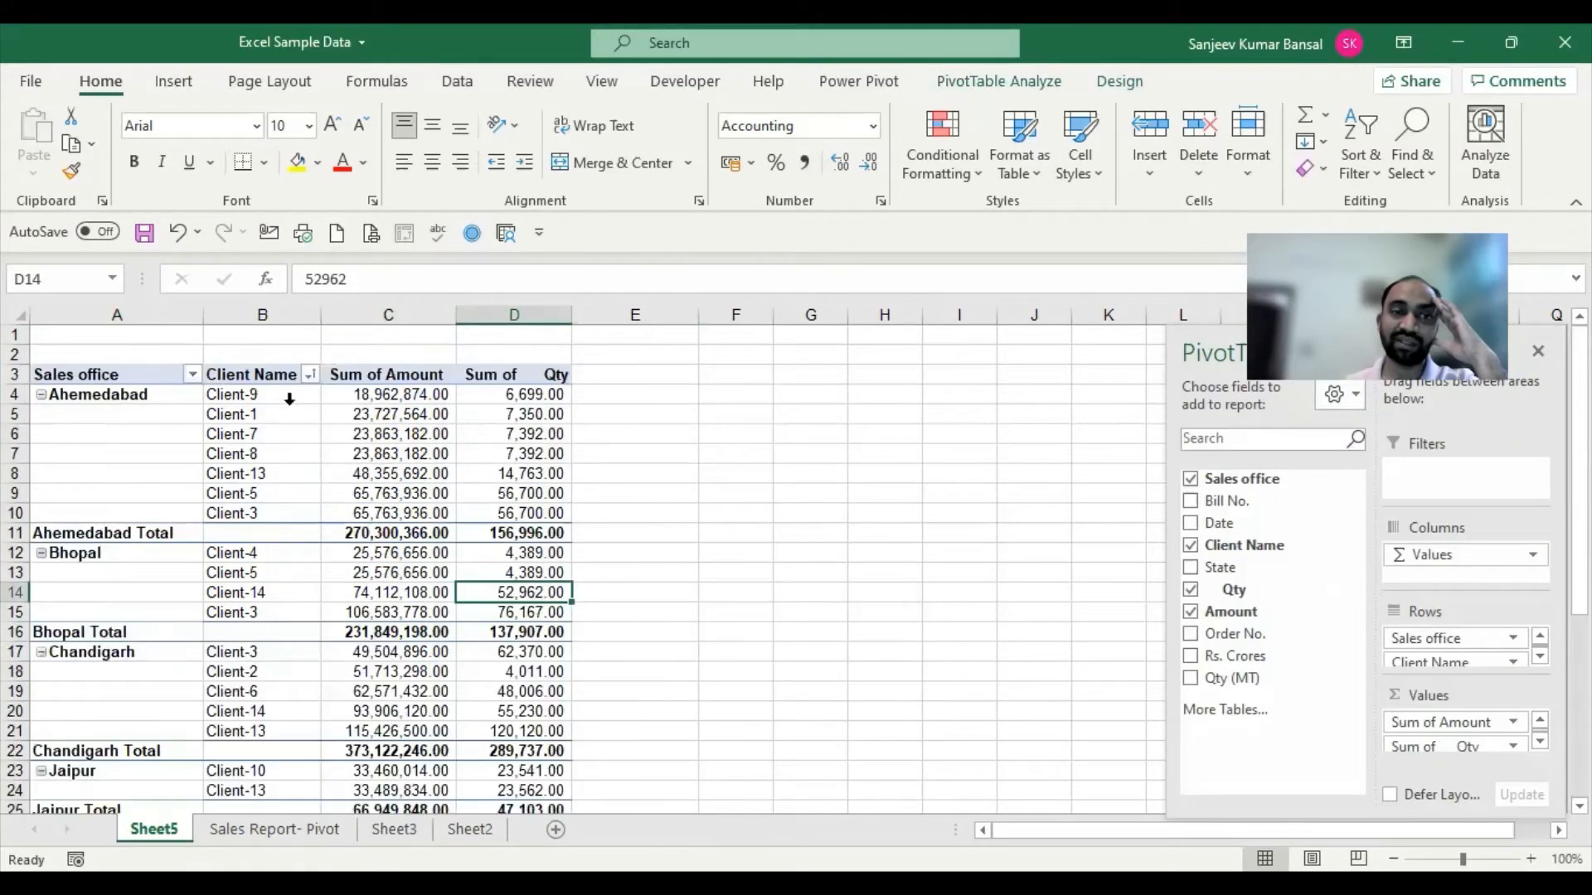
{"action": "left_click", "coordinate": [261, 403]}
{"action": "left_click", "coordinate": [409, 415]}
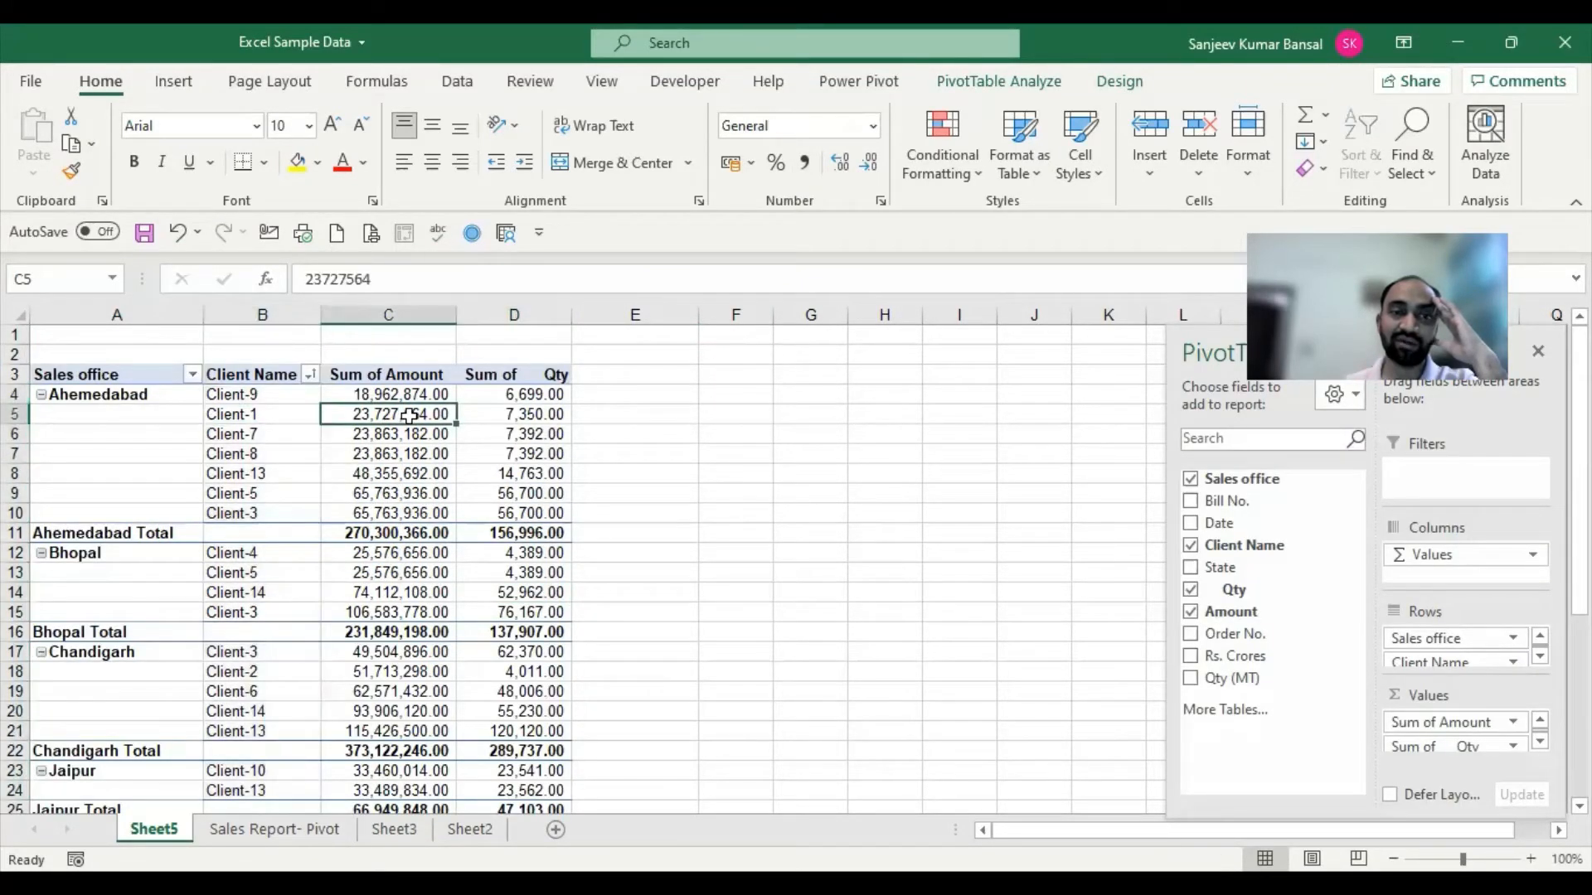
{"action": "left_click", "coordinate": [521, 395]}
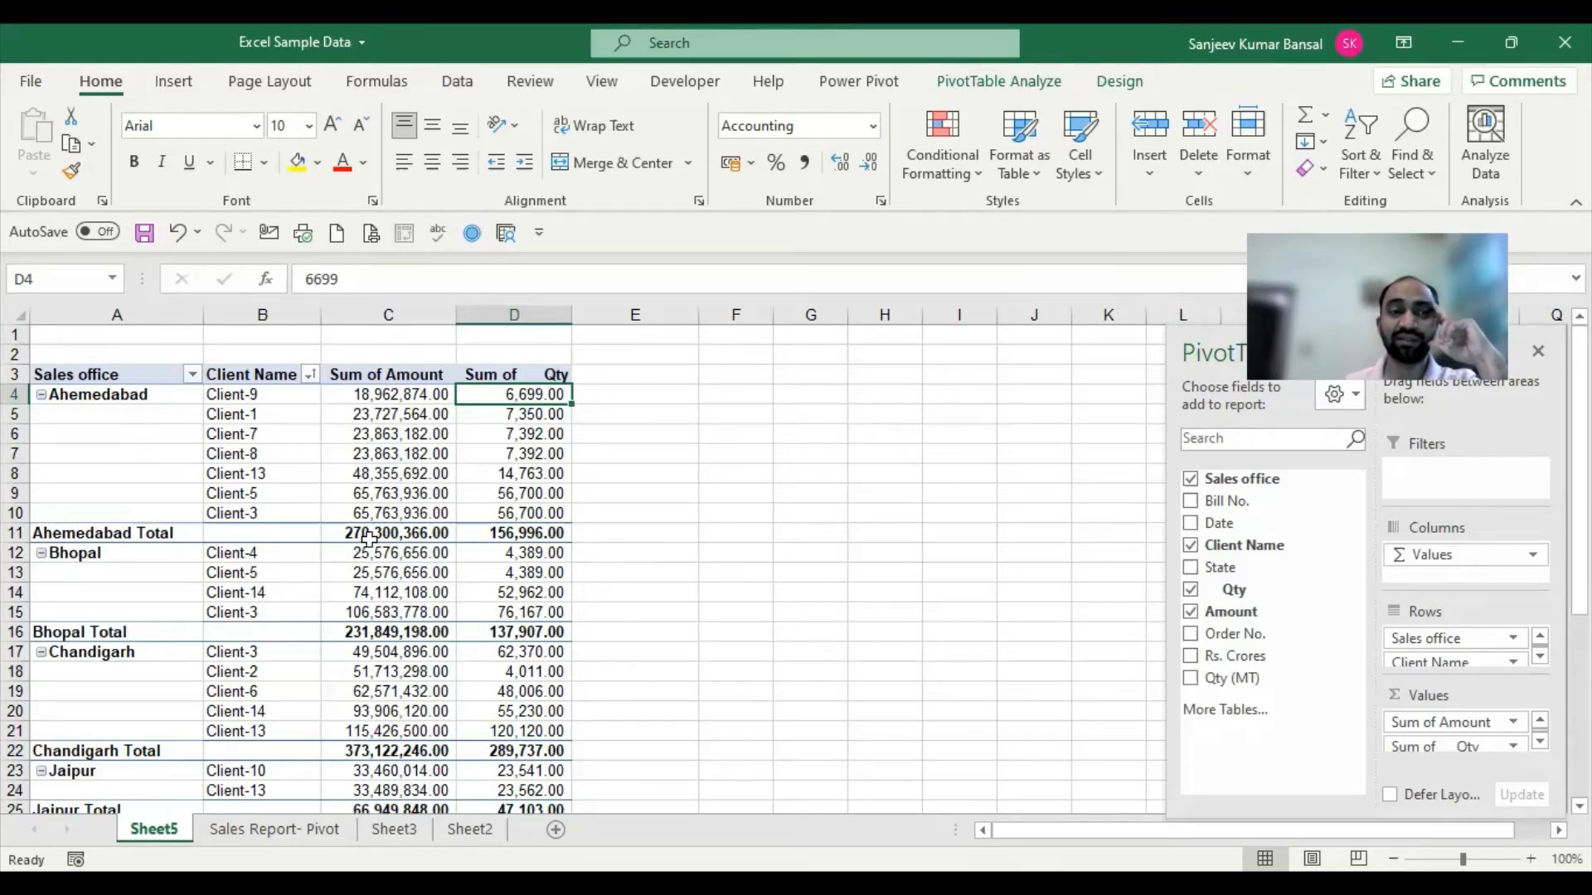
{"action": "left_click", "coordinate": [406, 491]}
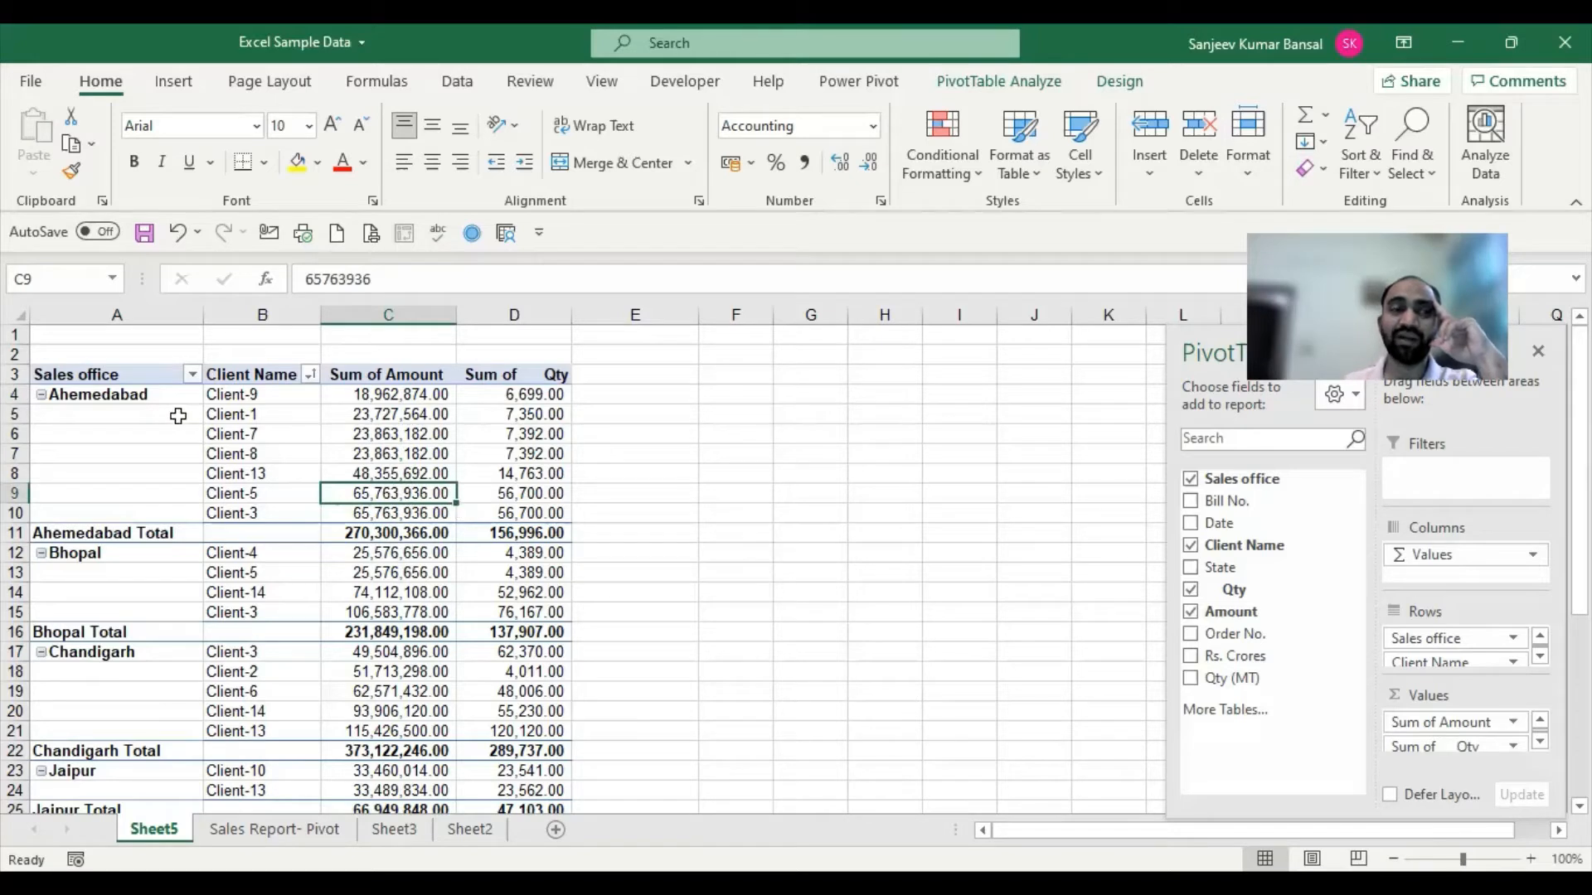
Set the Sales office field to show its item labels in outline form, and check the Ahemedabad group.
{"action": "right_click", "coordinate": [153, 397]}
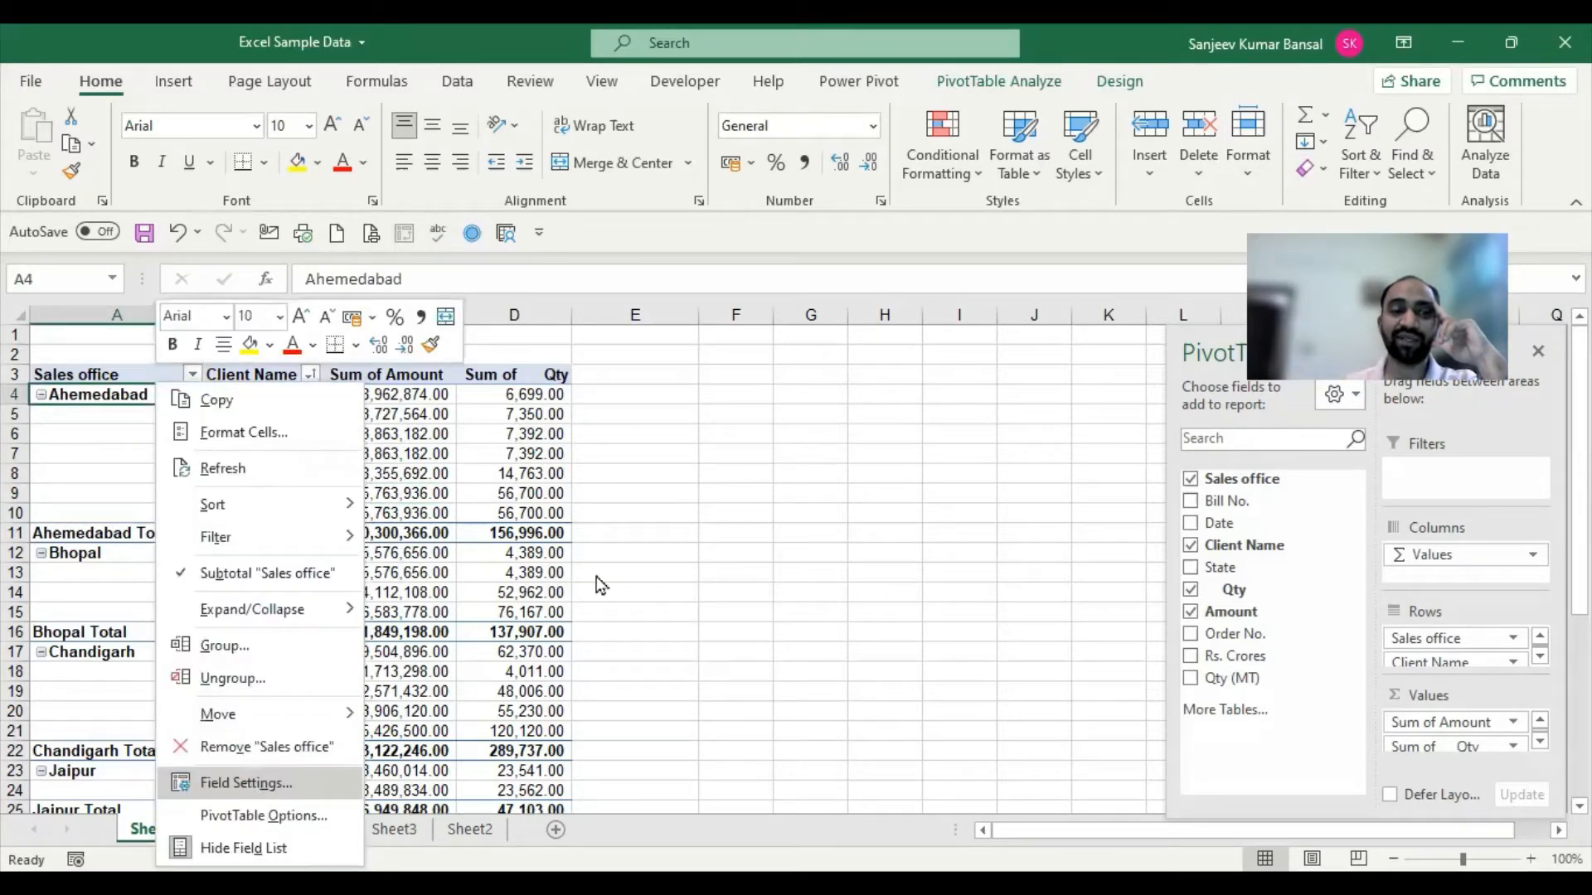
{"action": "left_click", "coordinate": [249, 784]}
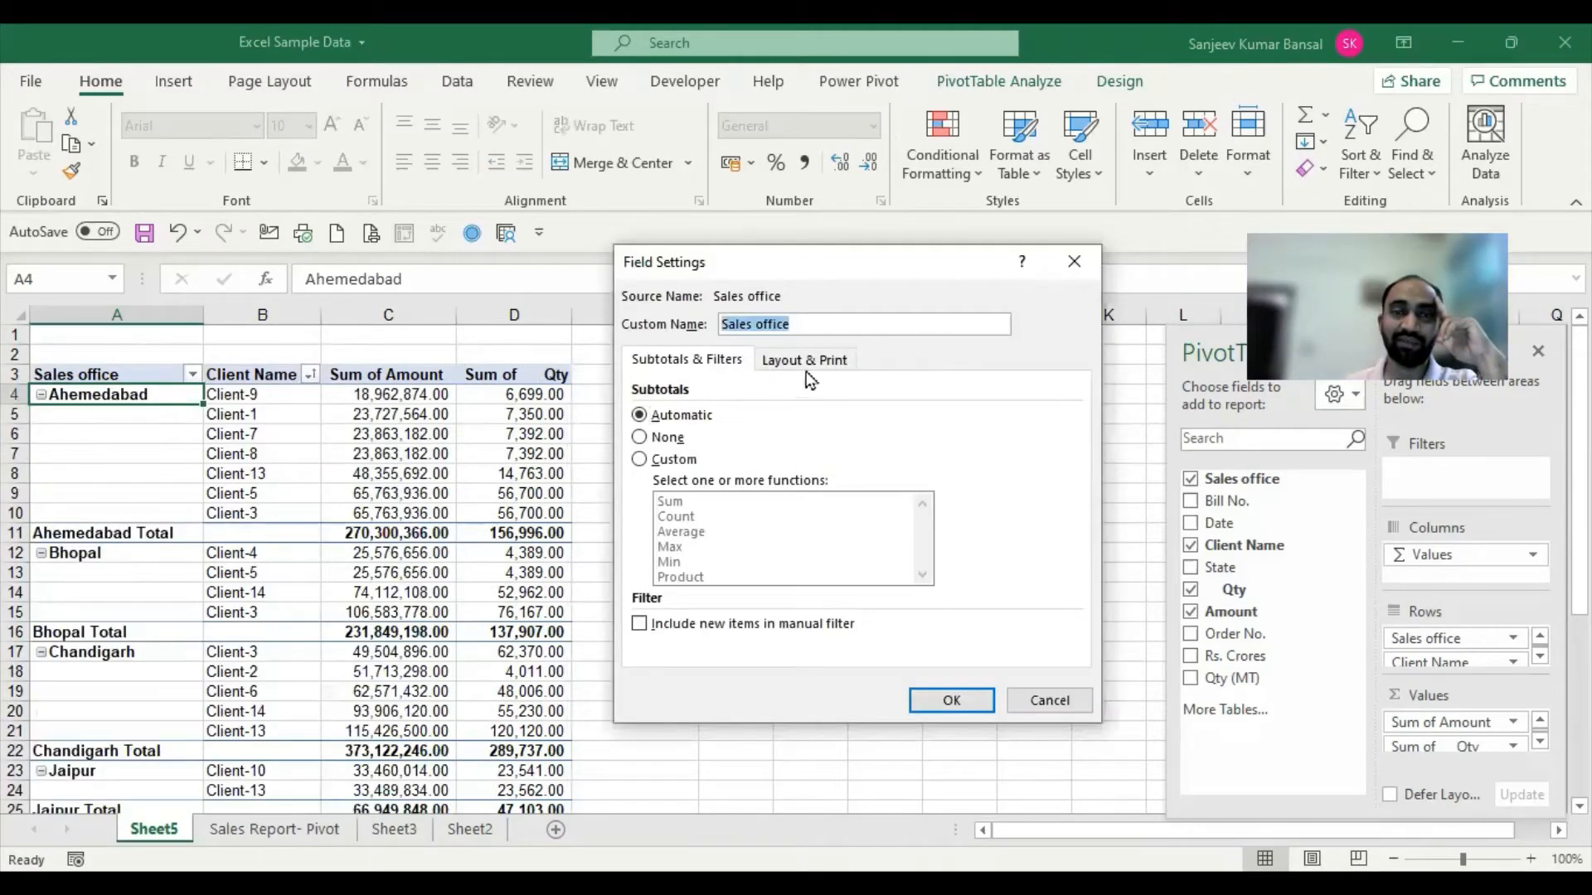
{"action": "left_click", "coordinate": [838, 363]}
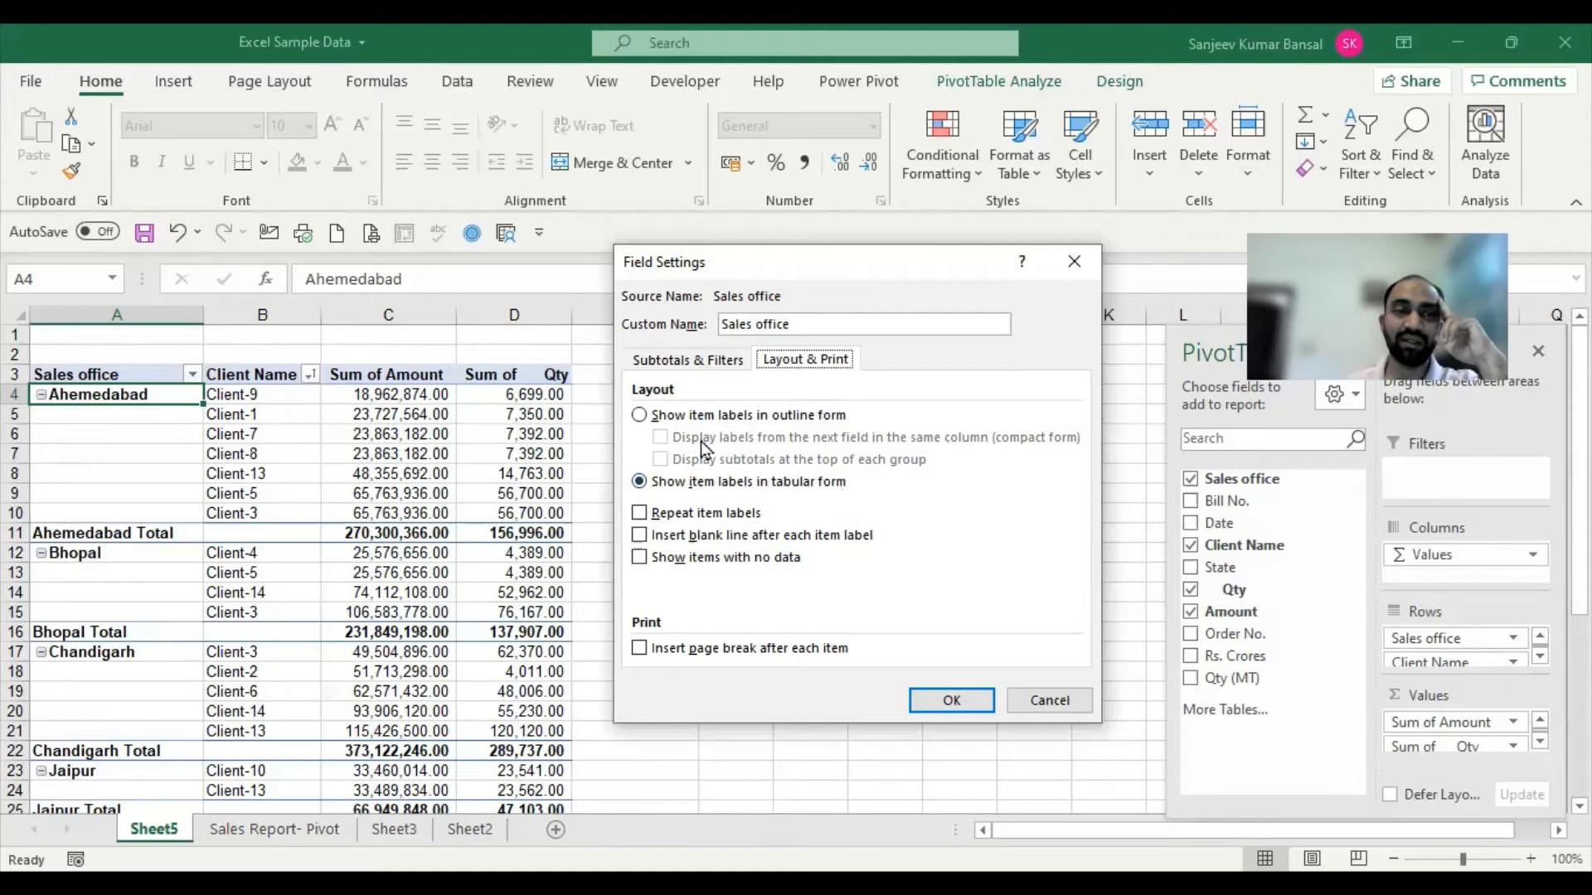
{"action": "left_click", "coordinate": [641, 416]}
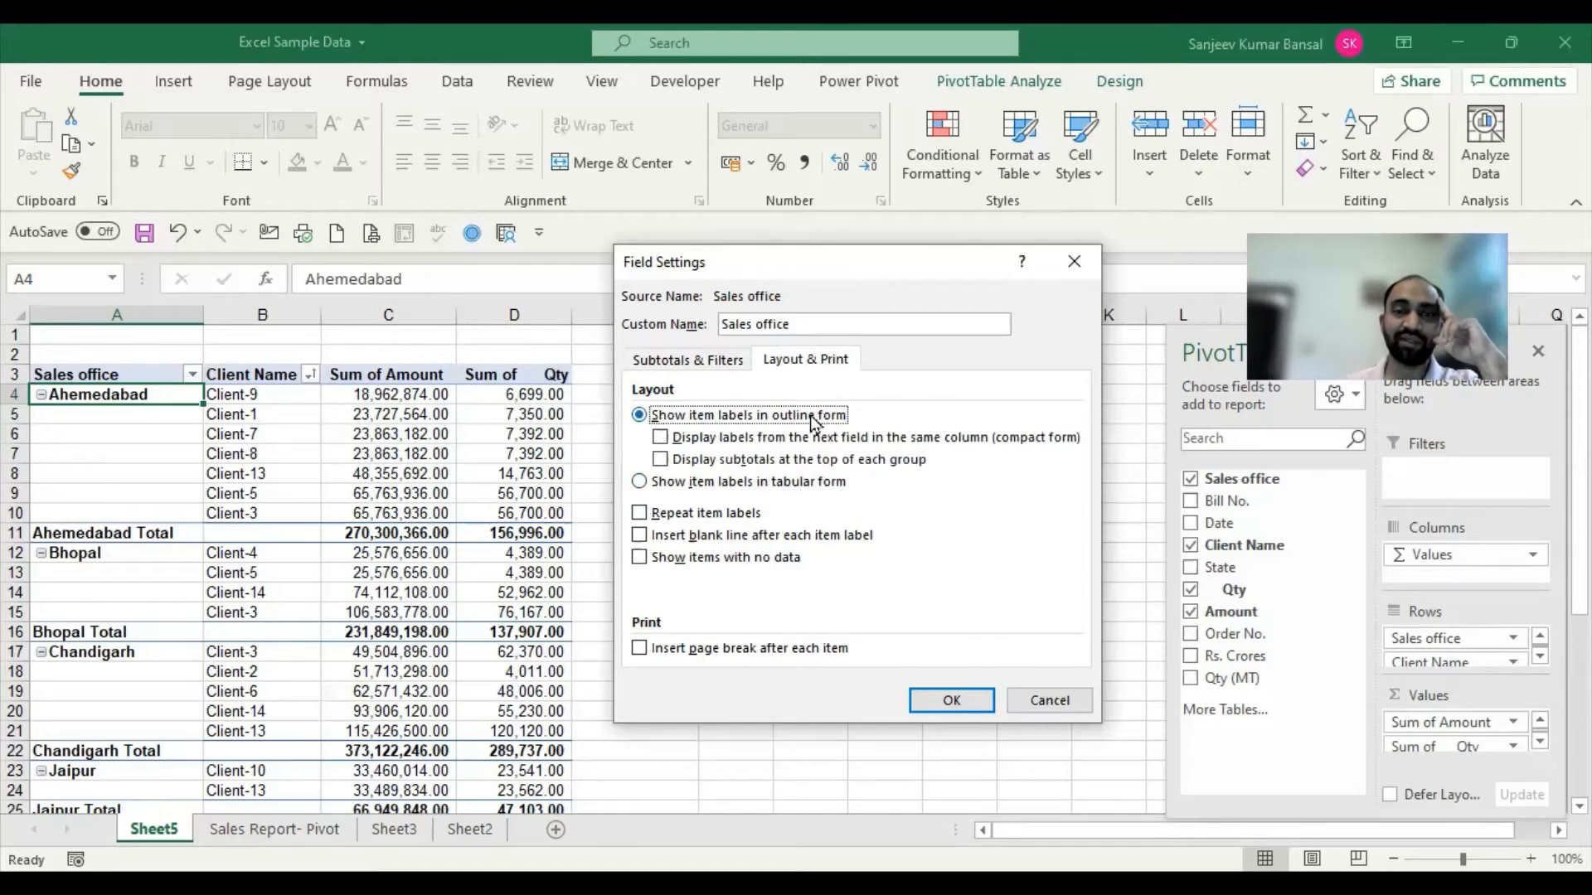
{"action": "left_click", "coordinate": [952, 702]}
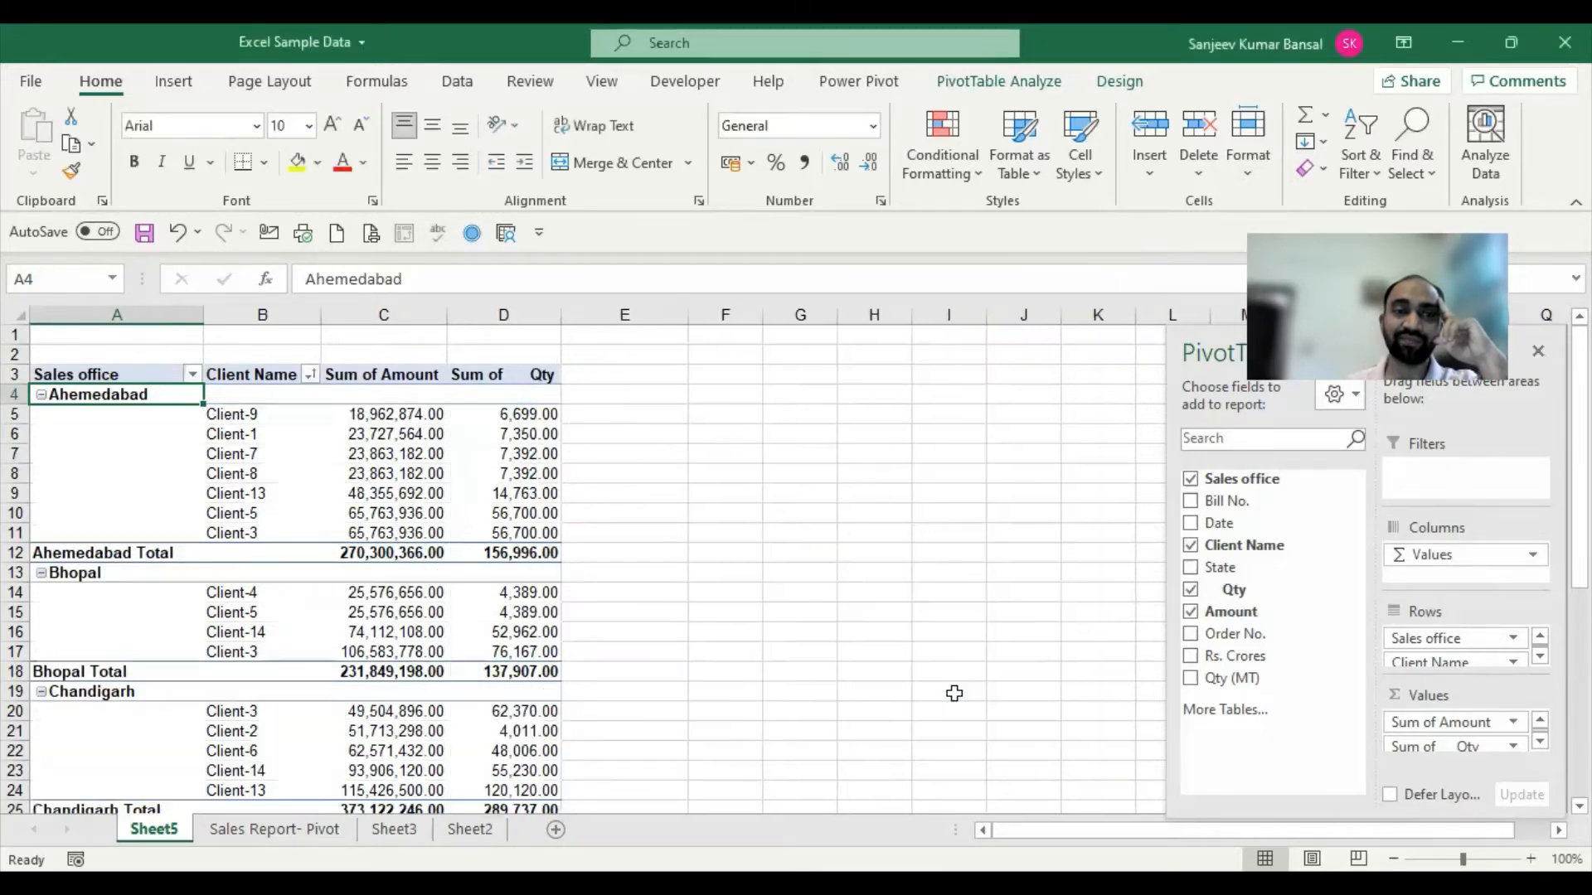
{"action": "left_click", "coordinate": [15, 395]}
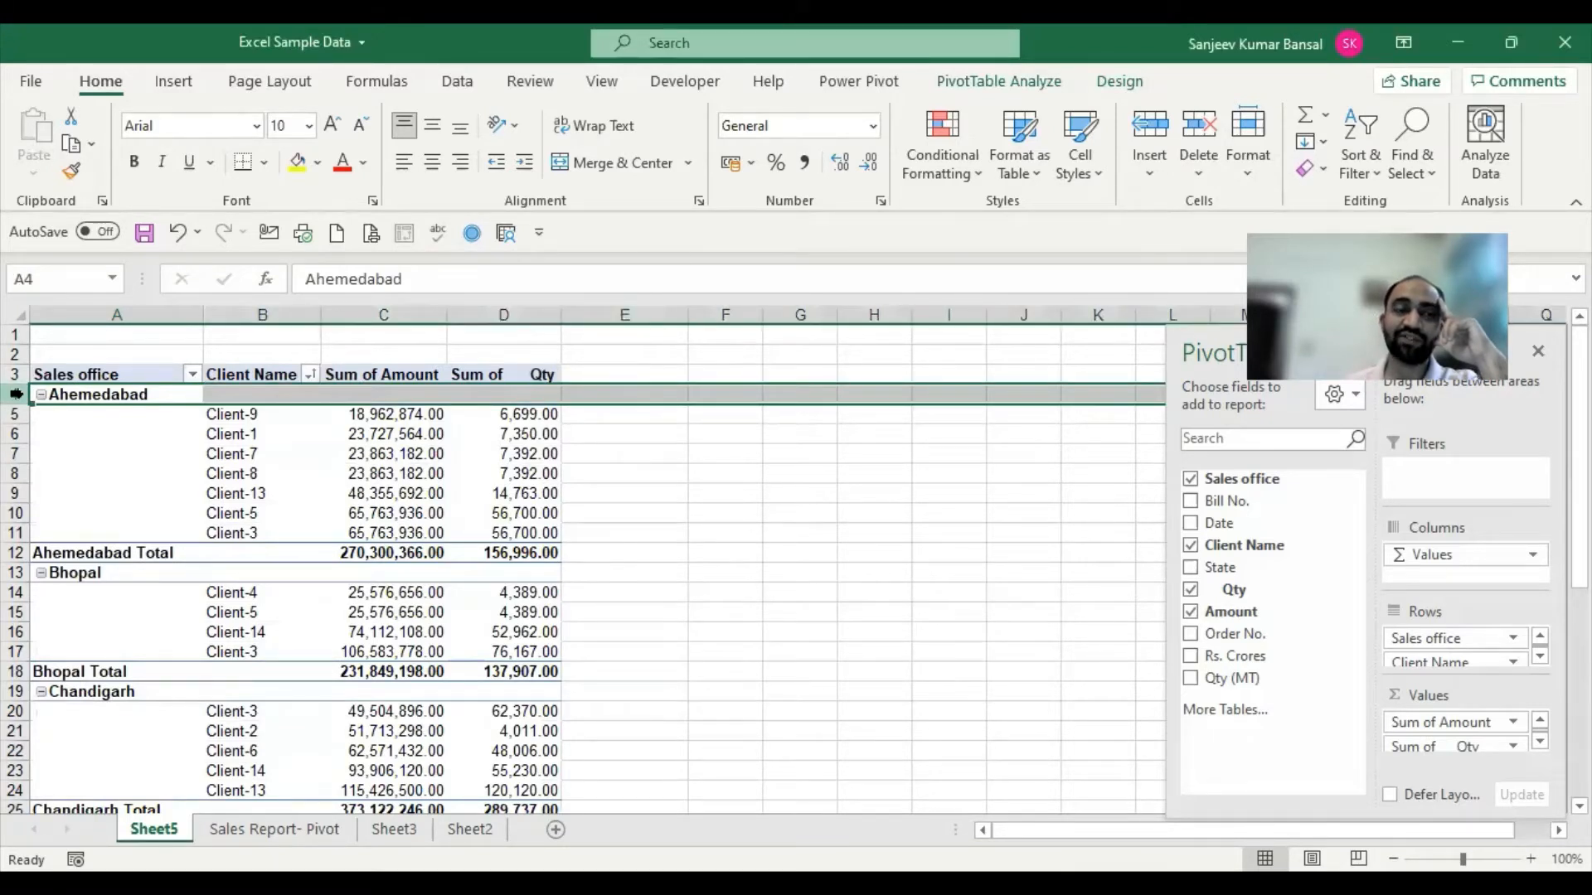
{"action": "left_click_drag", "start_coordinate": [246, 417], "coordinate": [478, 535]}
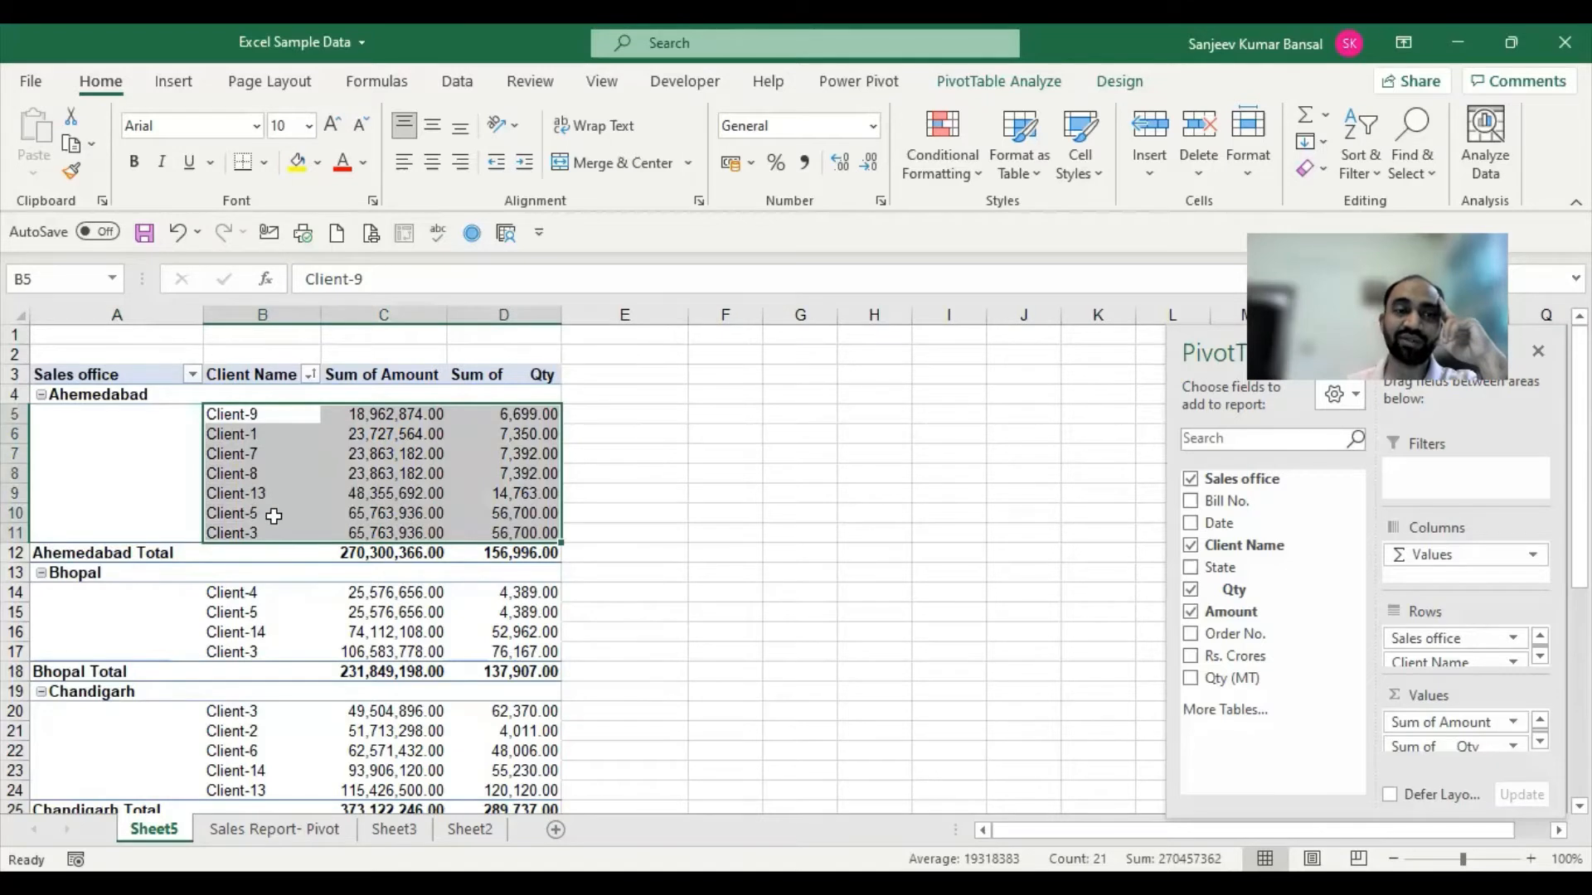
{"action": "left_click", "coordinate": [477, 553]}
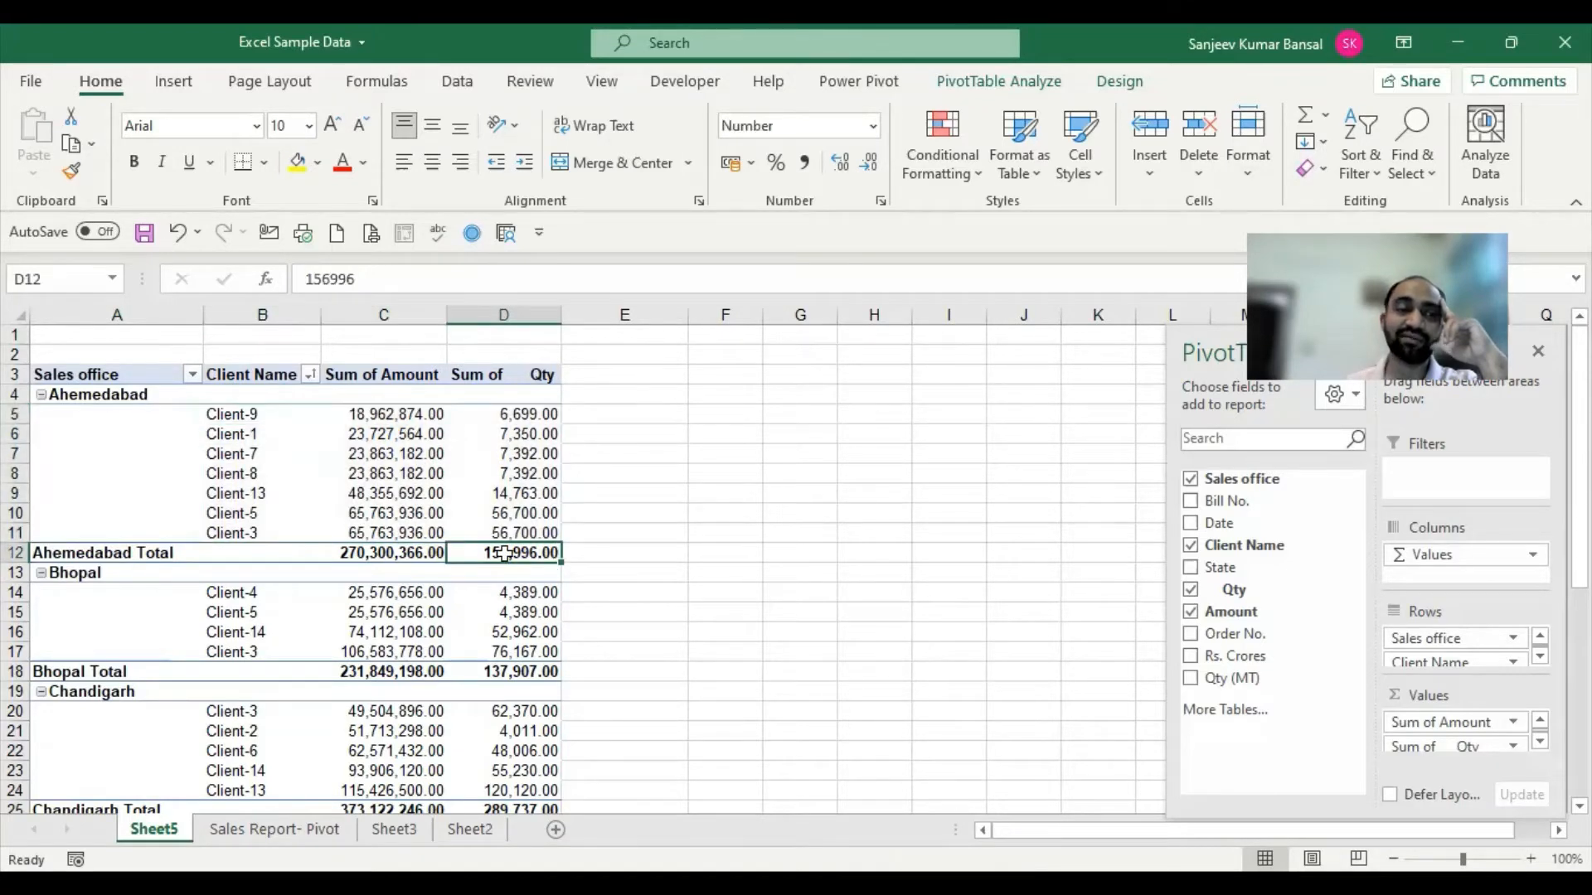
{"action": "left_click", "coordinate": [508, 435]}
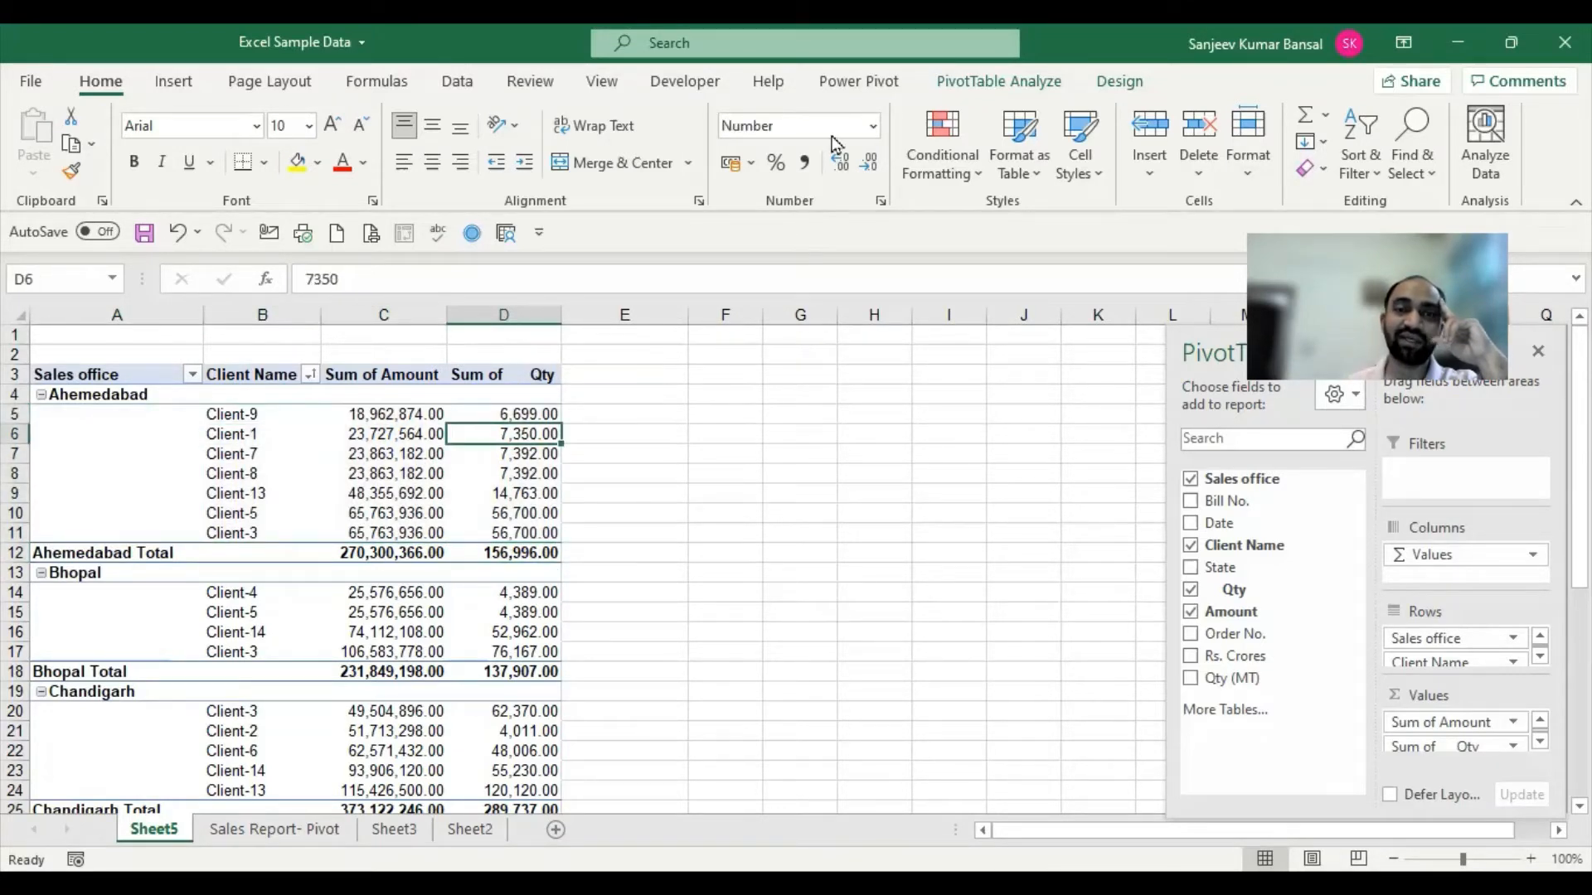
Set the Sales office field to display labels from the next field in the same column (compact form), and inspect the layout.
{"action": "right_click", "coordinate": [120, 455]}
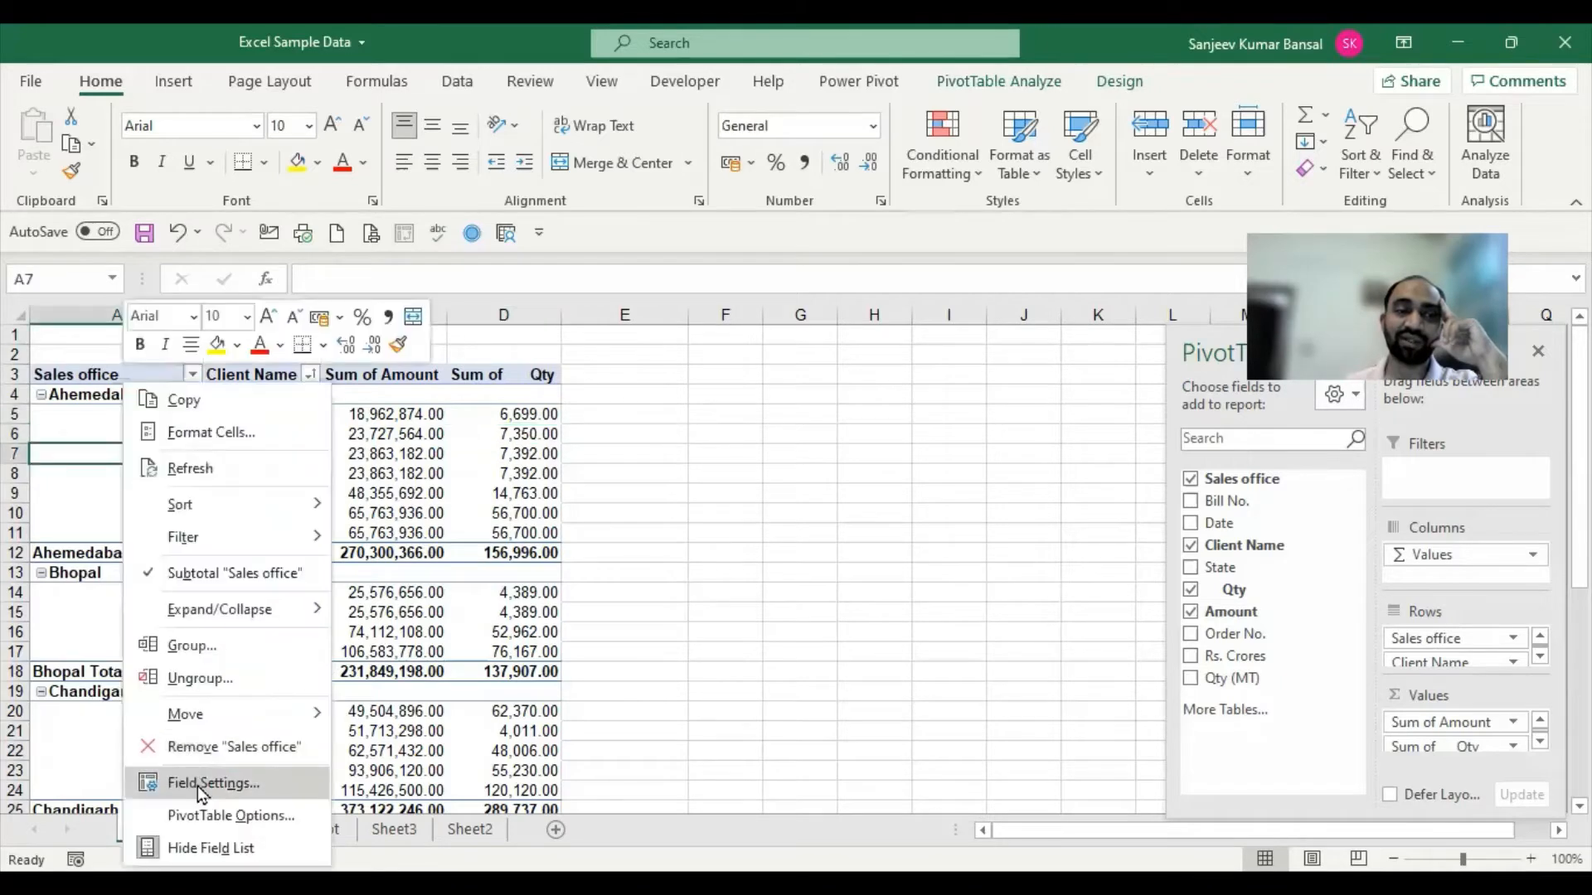
{"action": "left_click", "coordinate": [199, 783]}
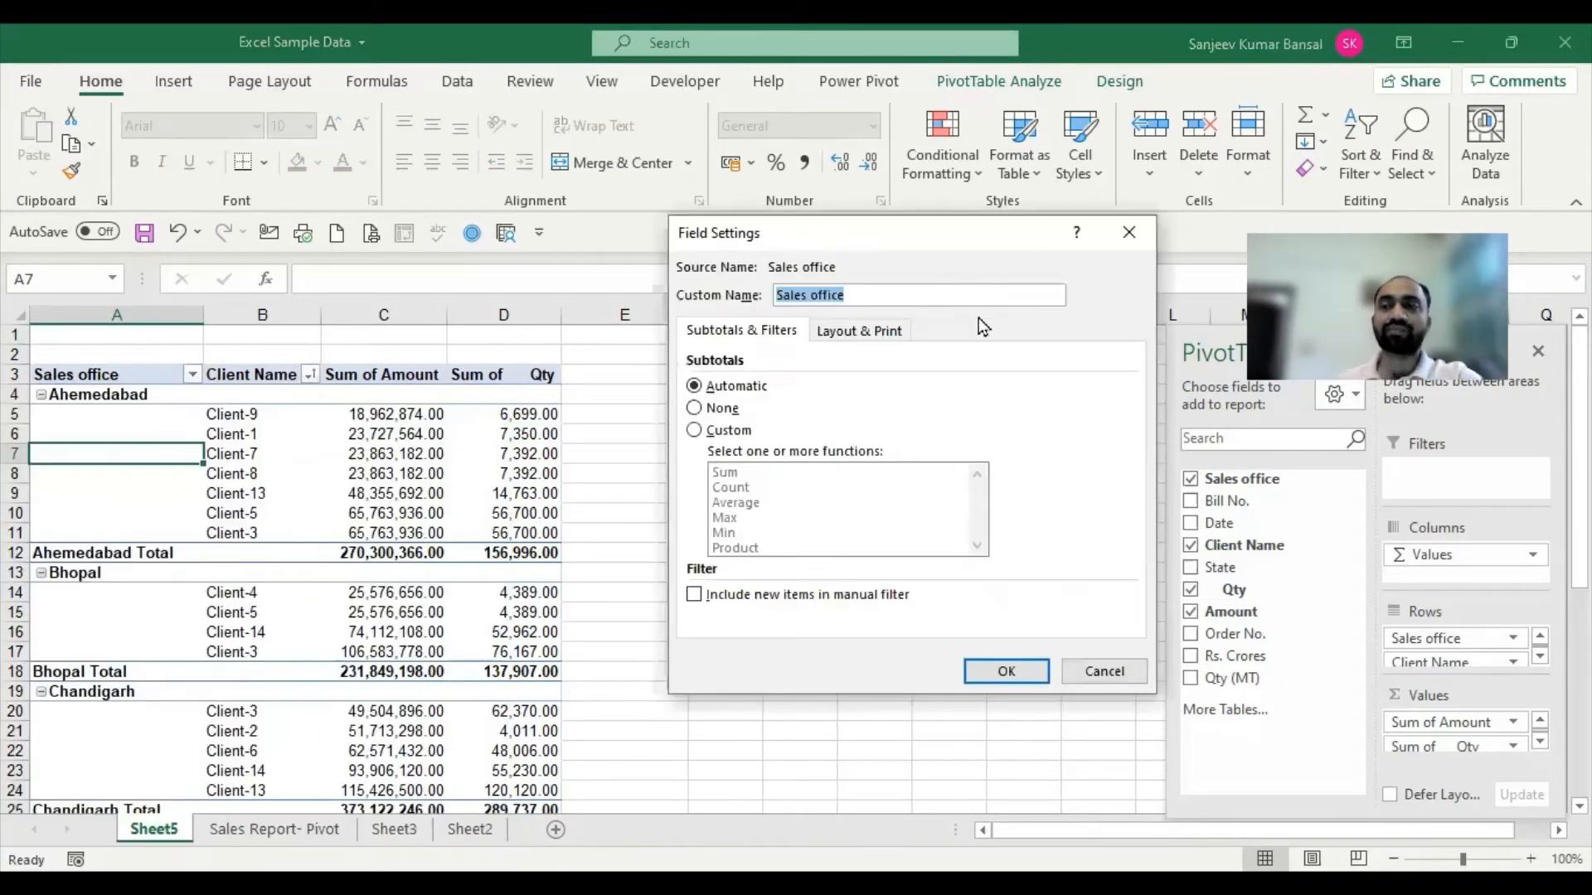
{"action": "left_click", "coordinate": [847, 334]}
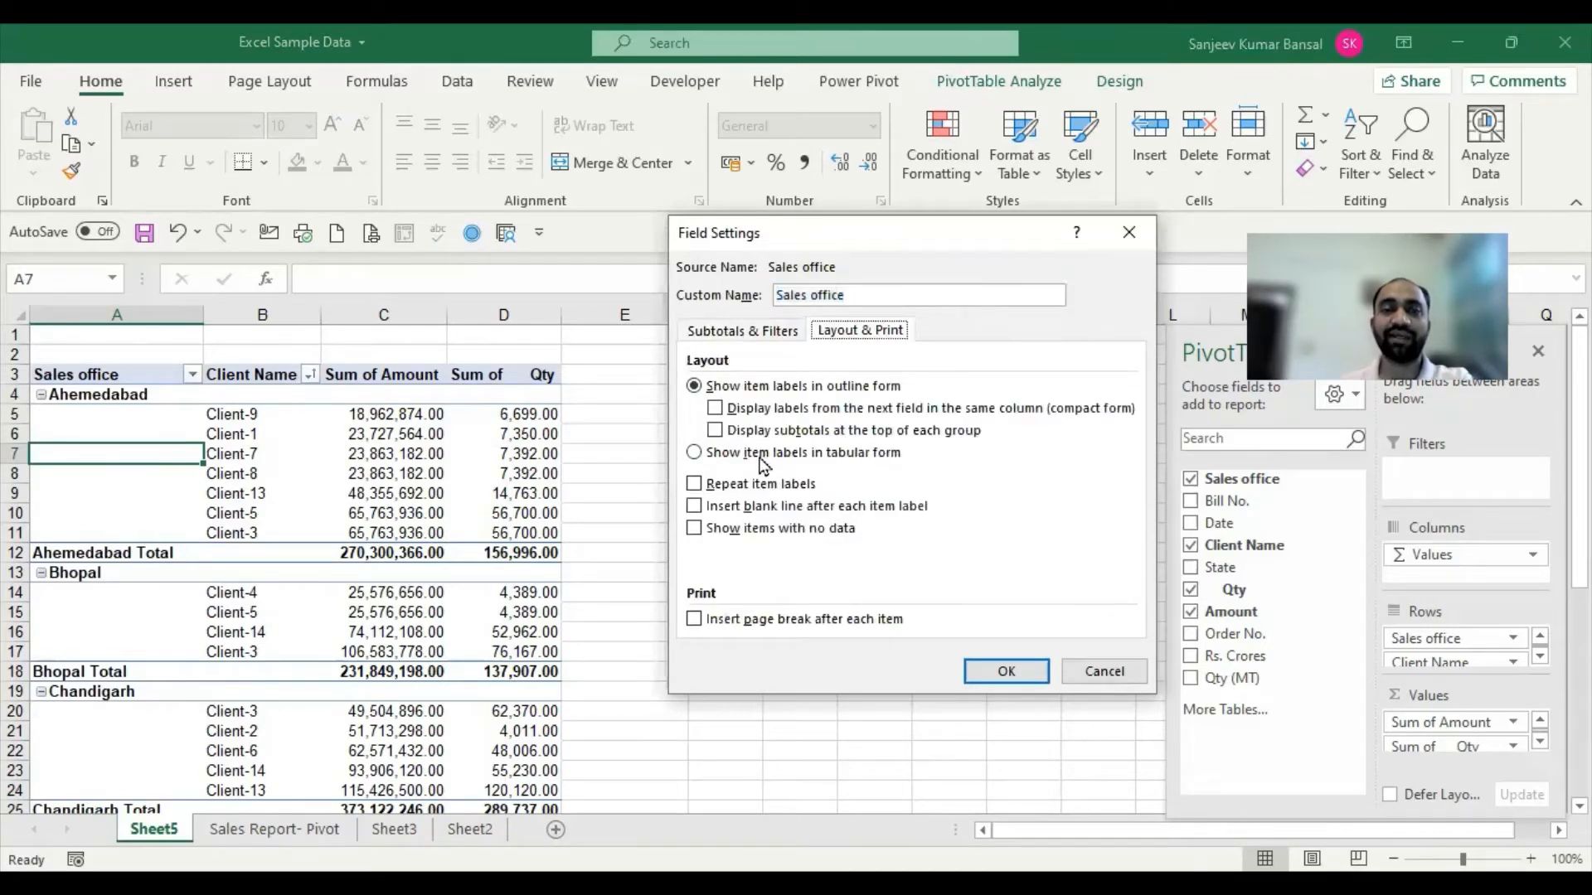
{"action": "left_click", "coordinate": [715, 409]}
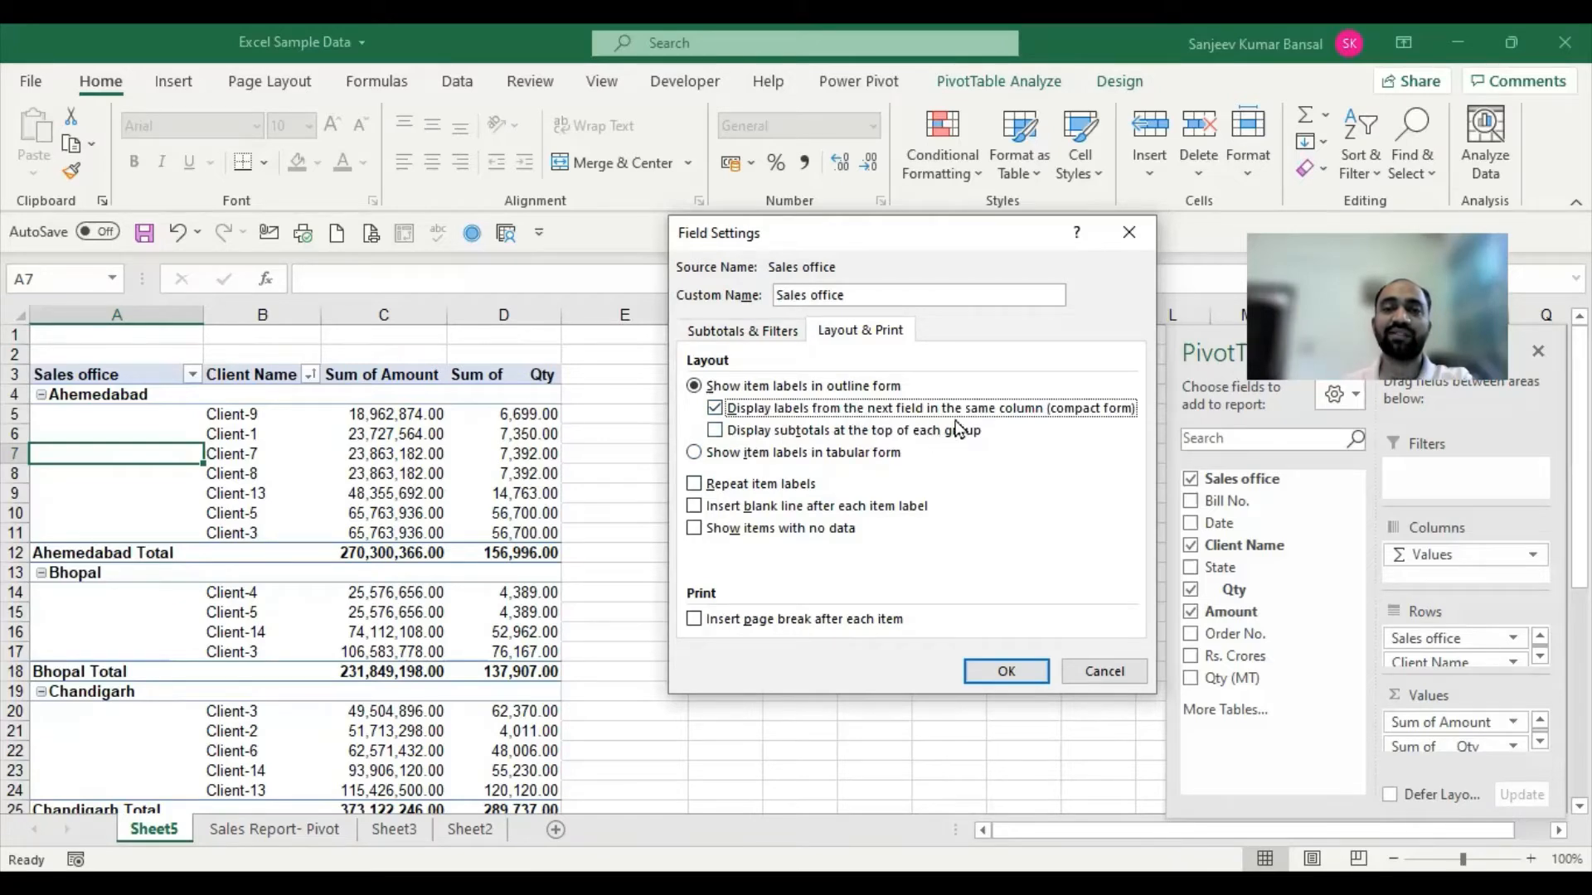
{"action": "left_click", "coordinate": [1010, 671]}
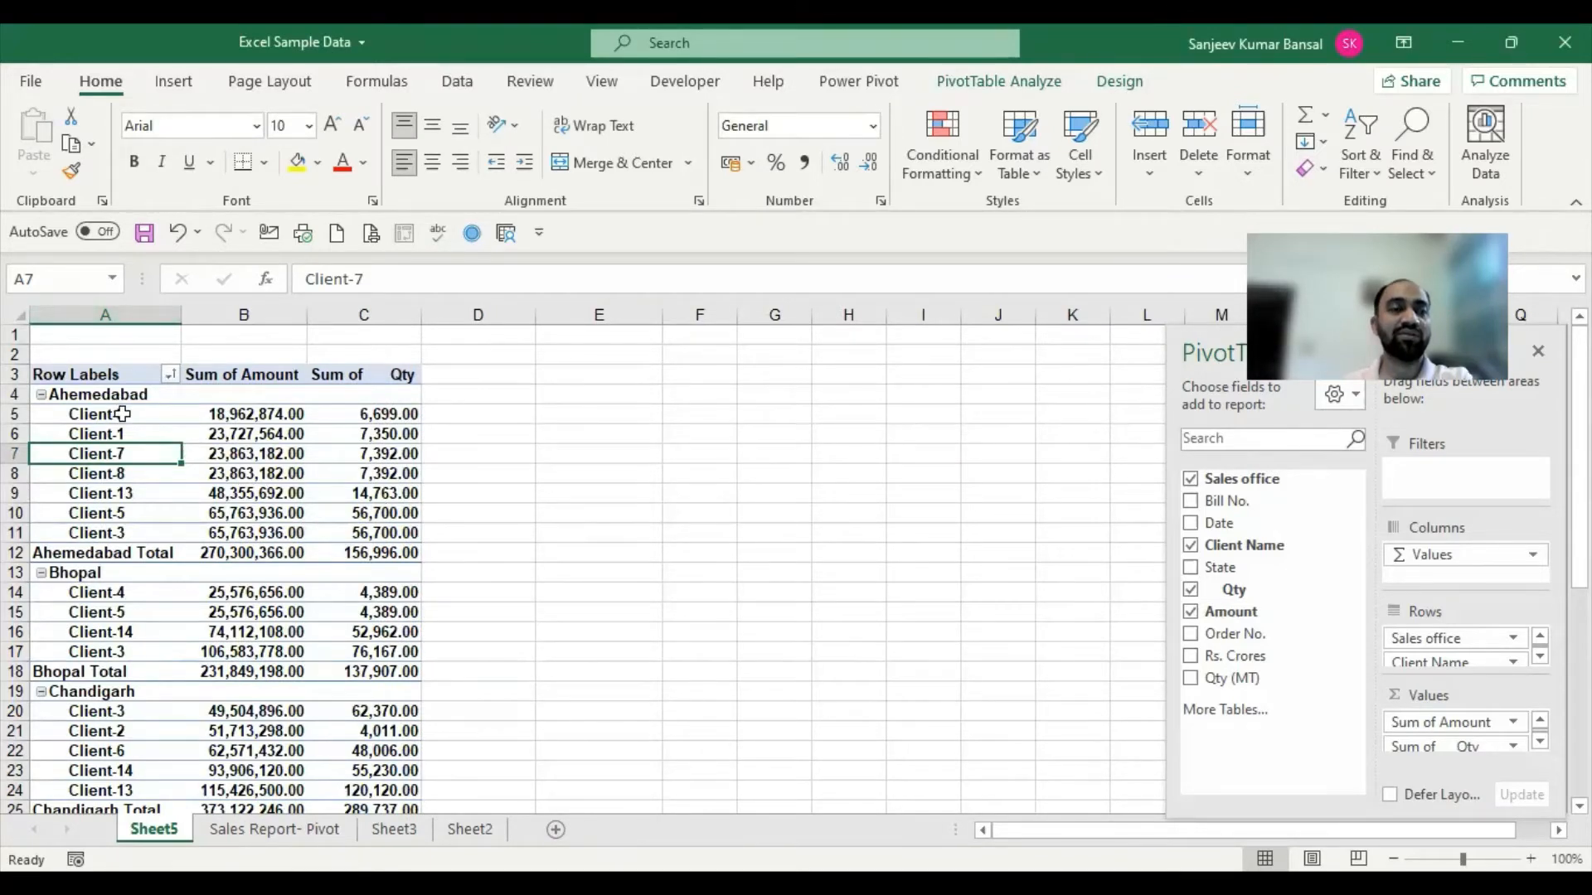
{"action": "left_click_drag", "start_coordinate": [123, 414], "coordinate": [114, 532]}
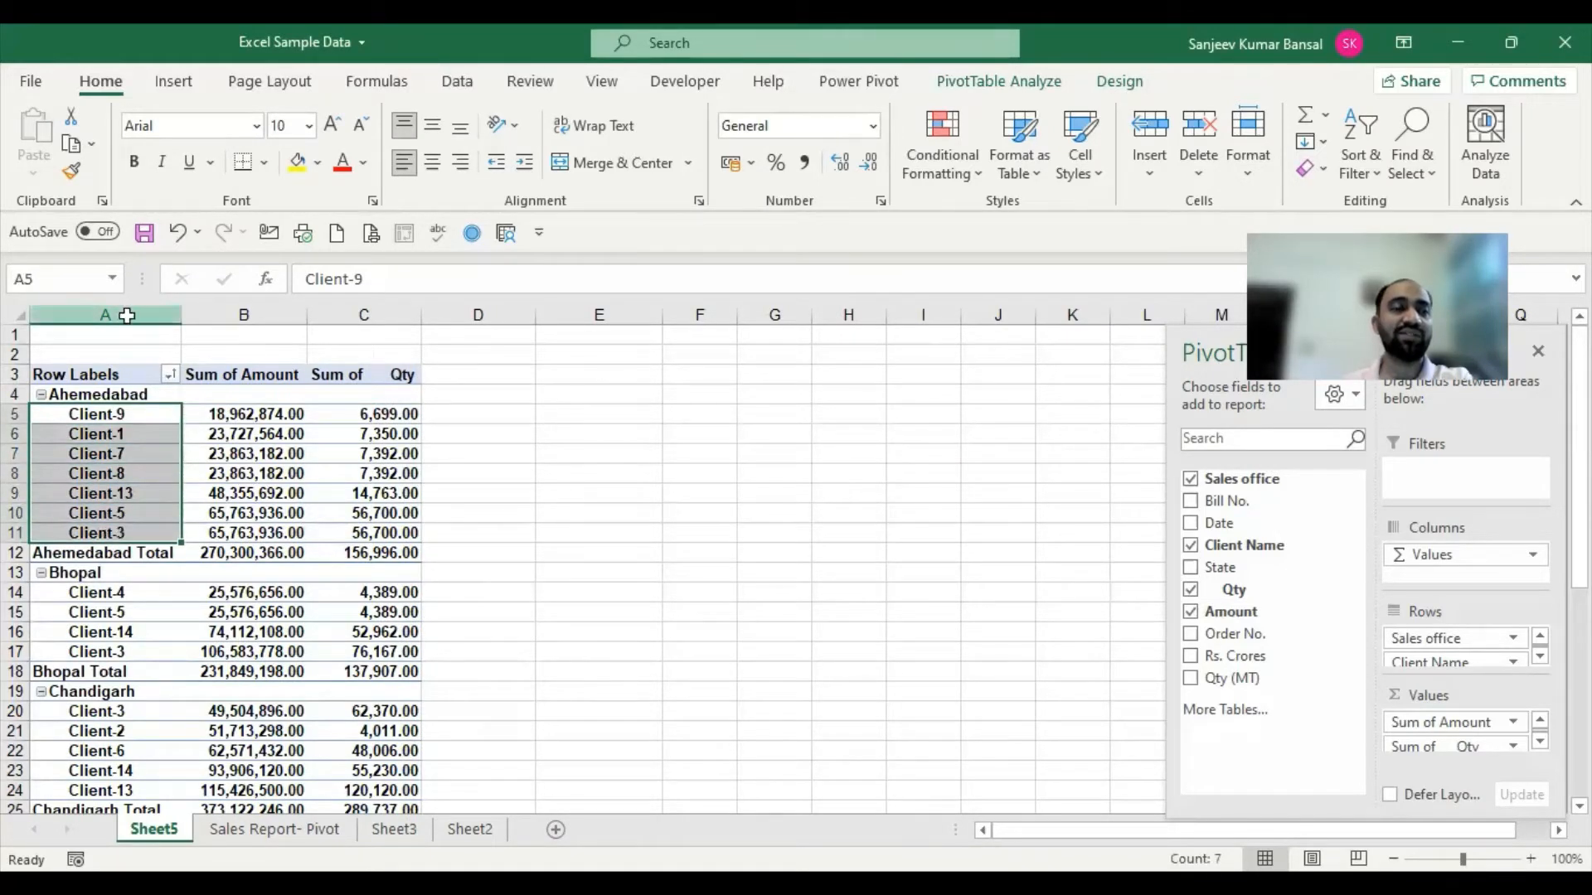
{"action": "left_click", "coordinate": [127, 315]}
{"action": "left_click", "coordinate": [136, 396]}
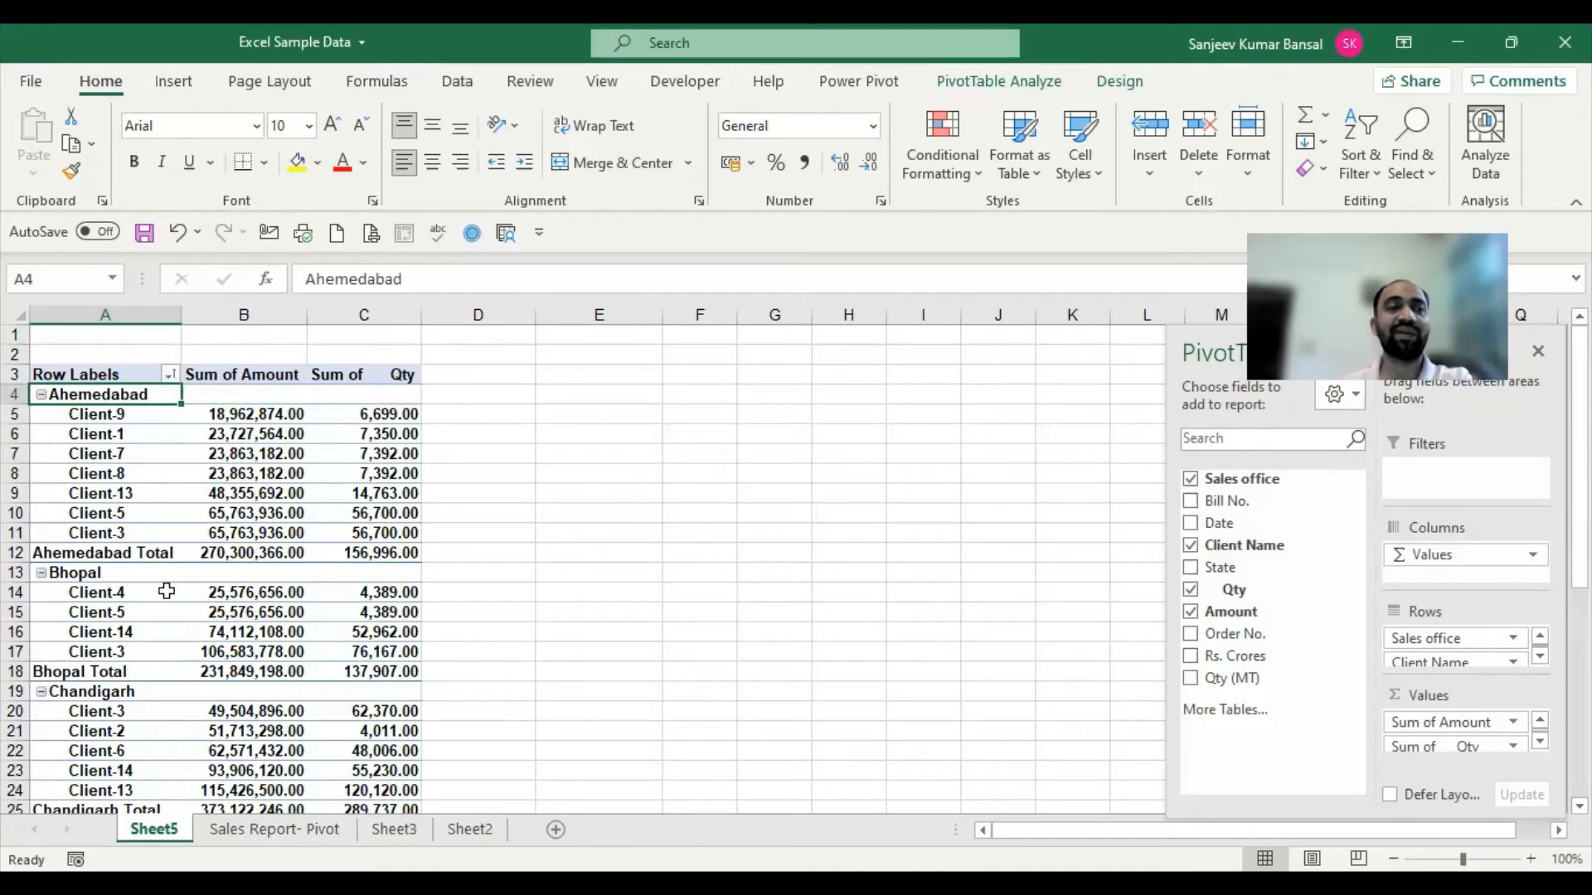
{"action": "left_click_drag", "start_coordinate": [122, 416], "coordinate": [112, 505]}
{"action": "left_click", "coordinate": [253, 315]}
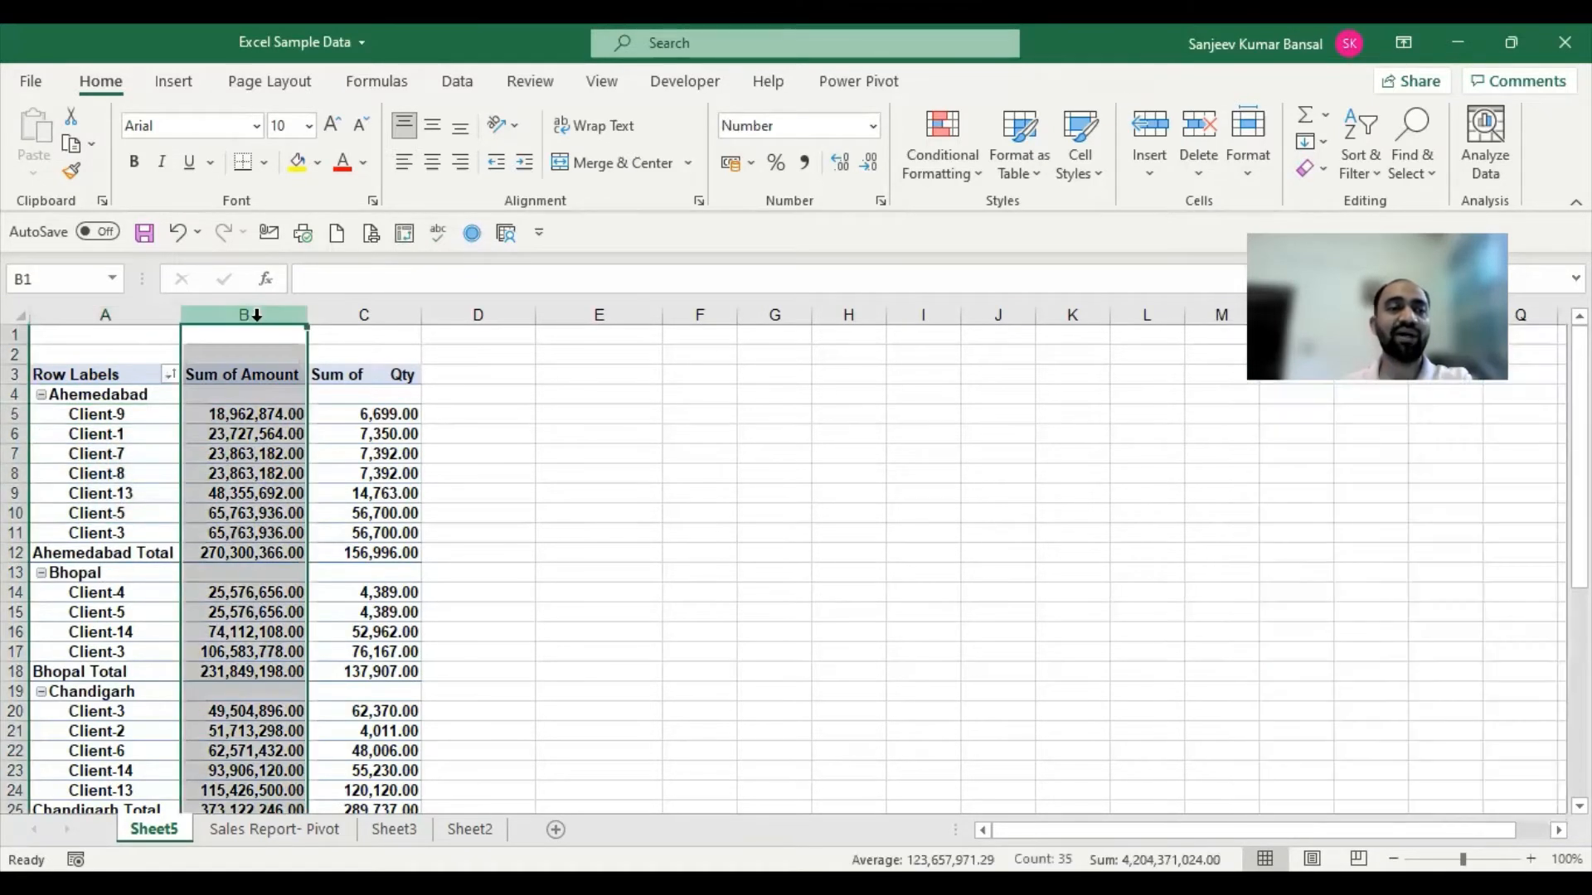
Undo and redo the compact form change to compare both layouts, and return to the plain outline form.
{"action": "left_click", "coordinate": [178, 233]}
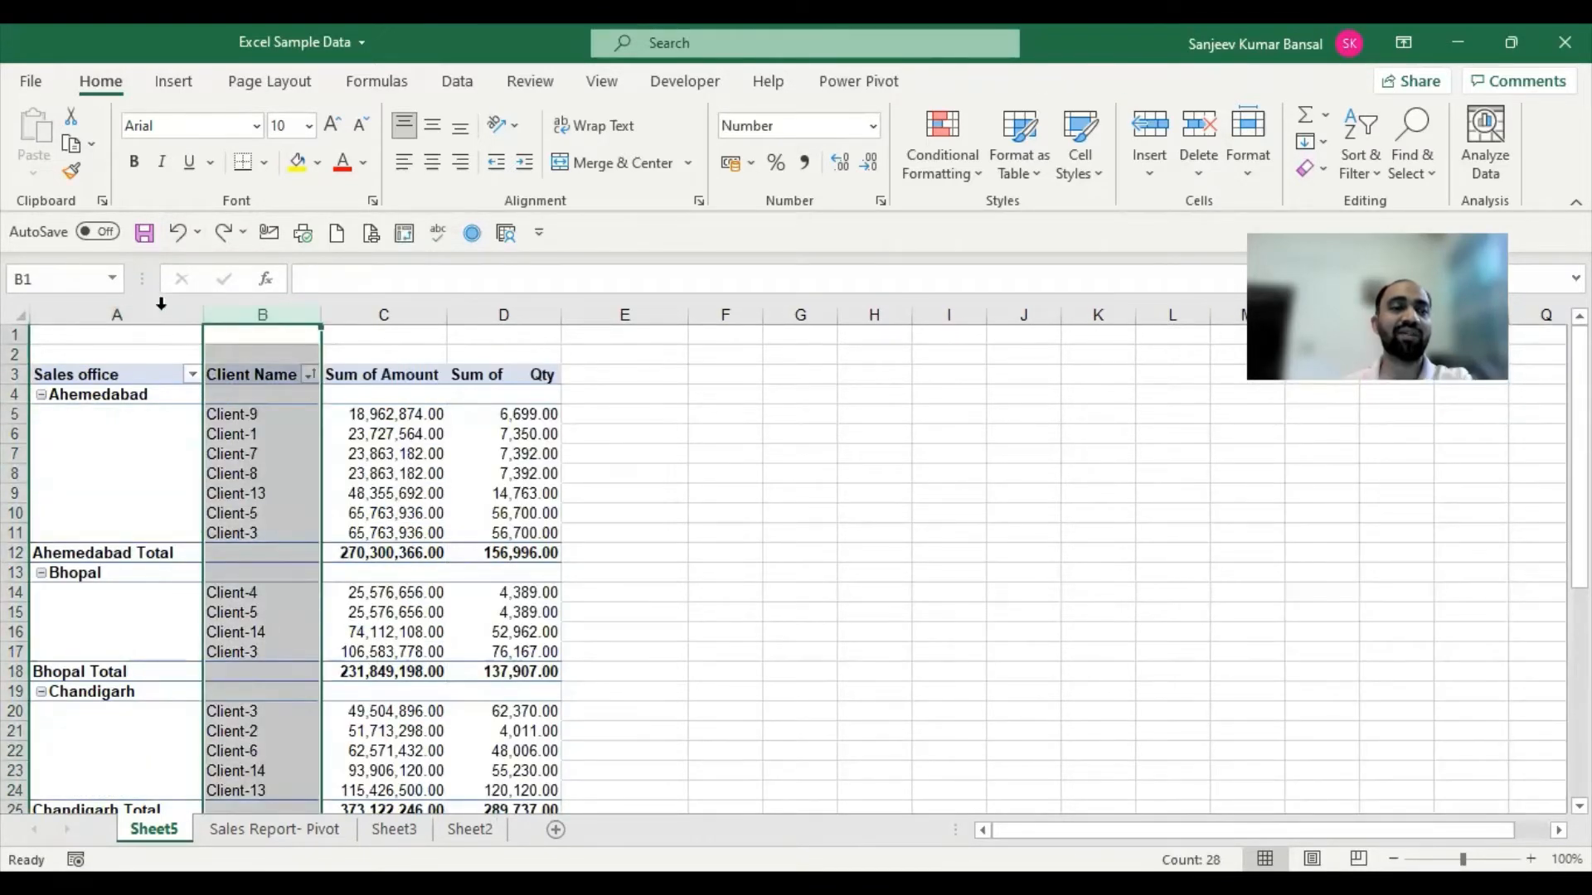
{"action": "left_click", "coordinate": [161, 313]}
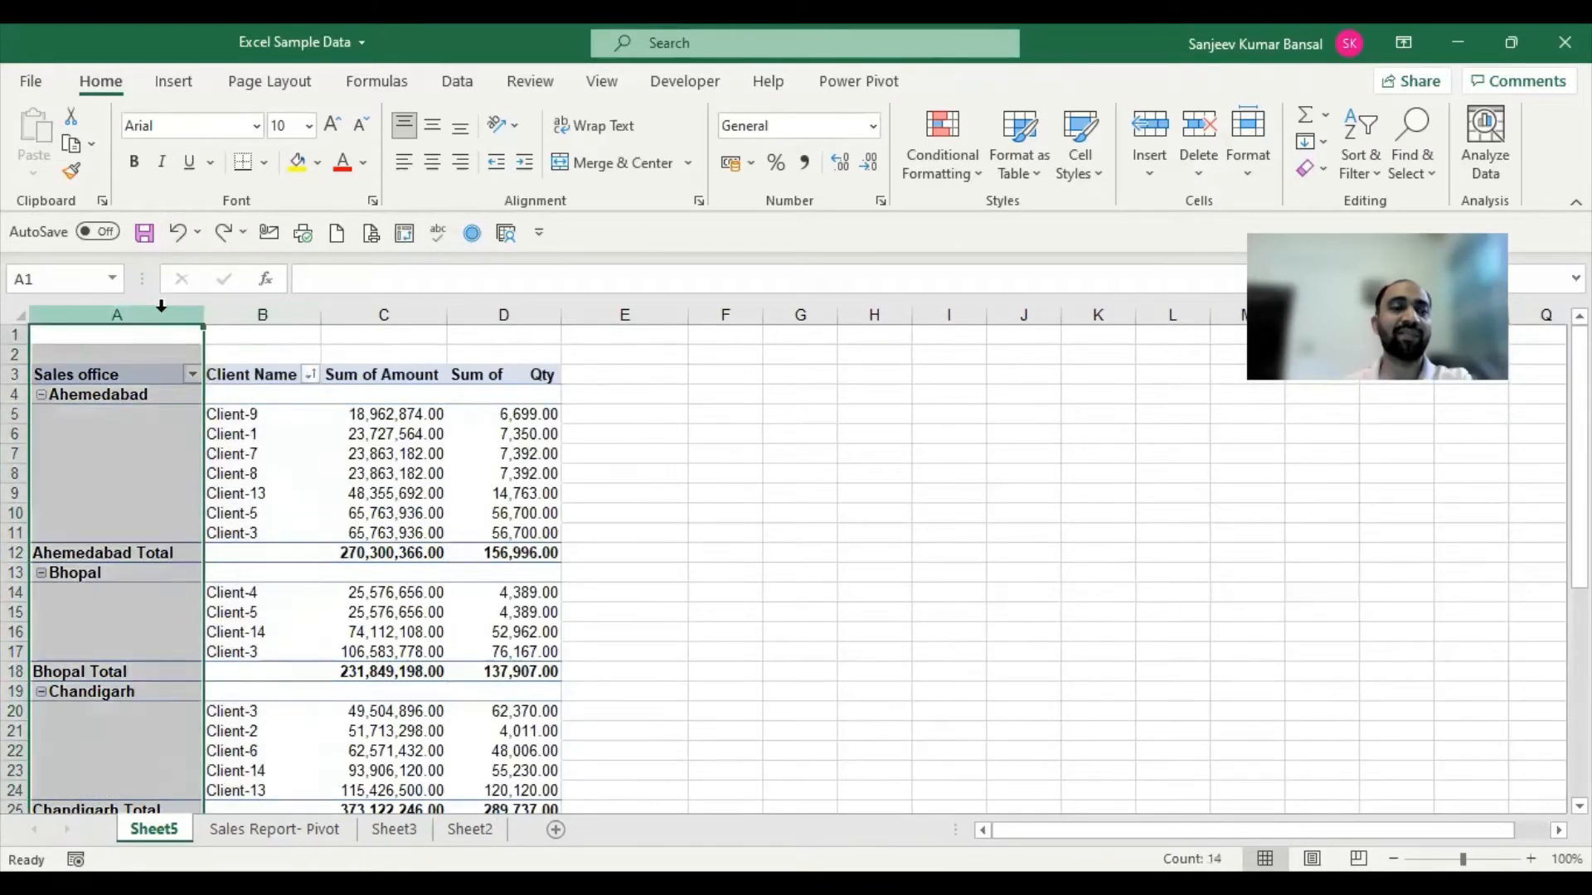
{"action": "left_click", "coordinate": [224, 234]}
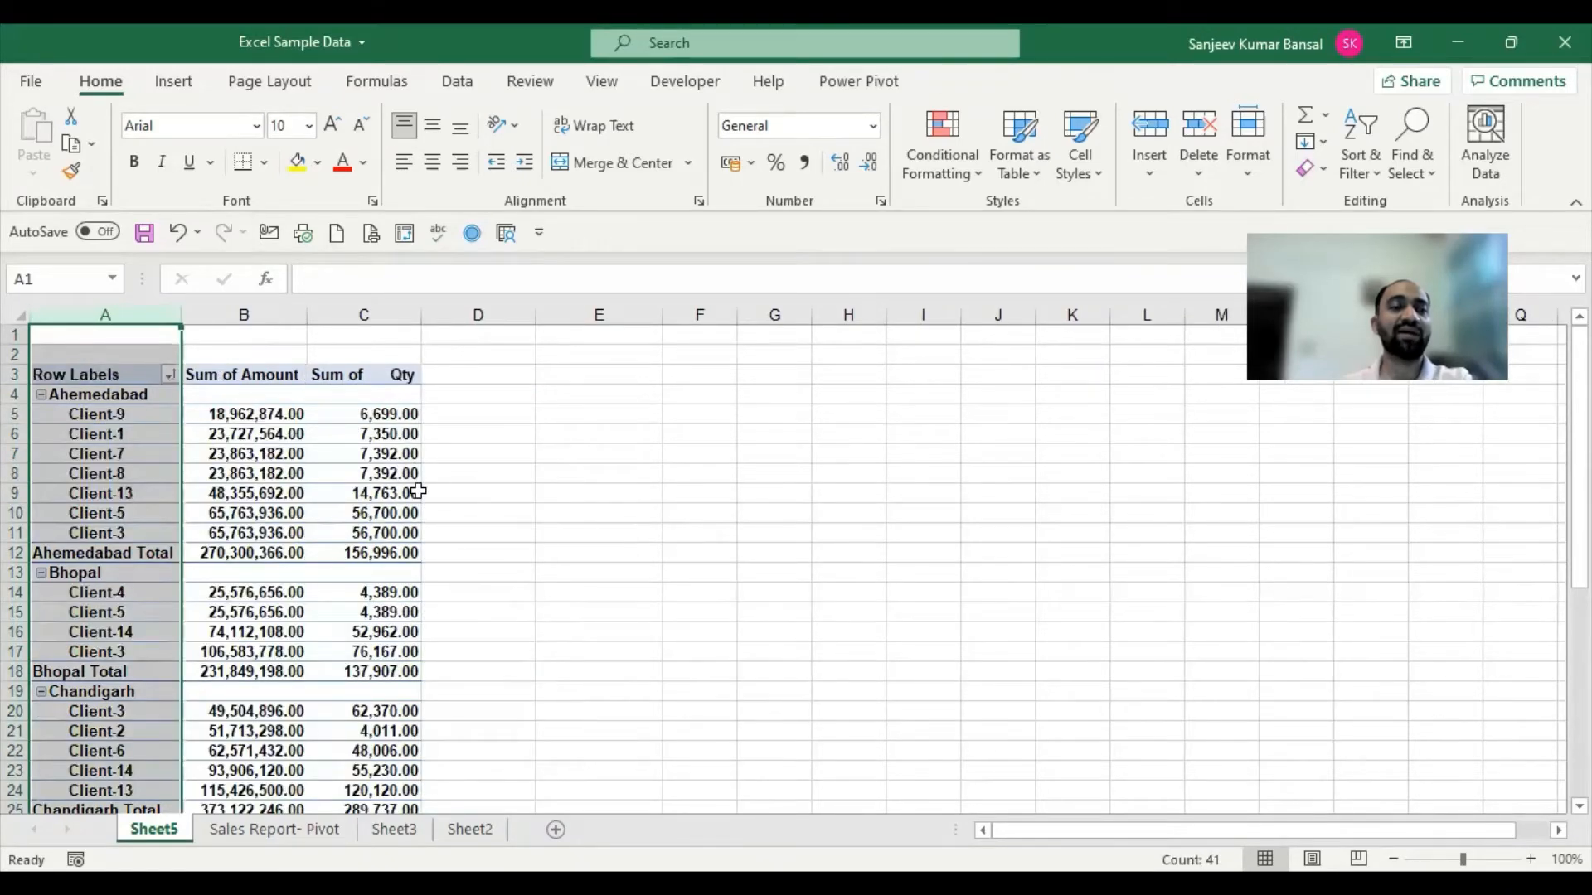
{"action": "left_click", "coordinate": [419, 494]}
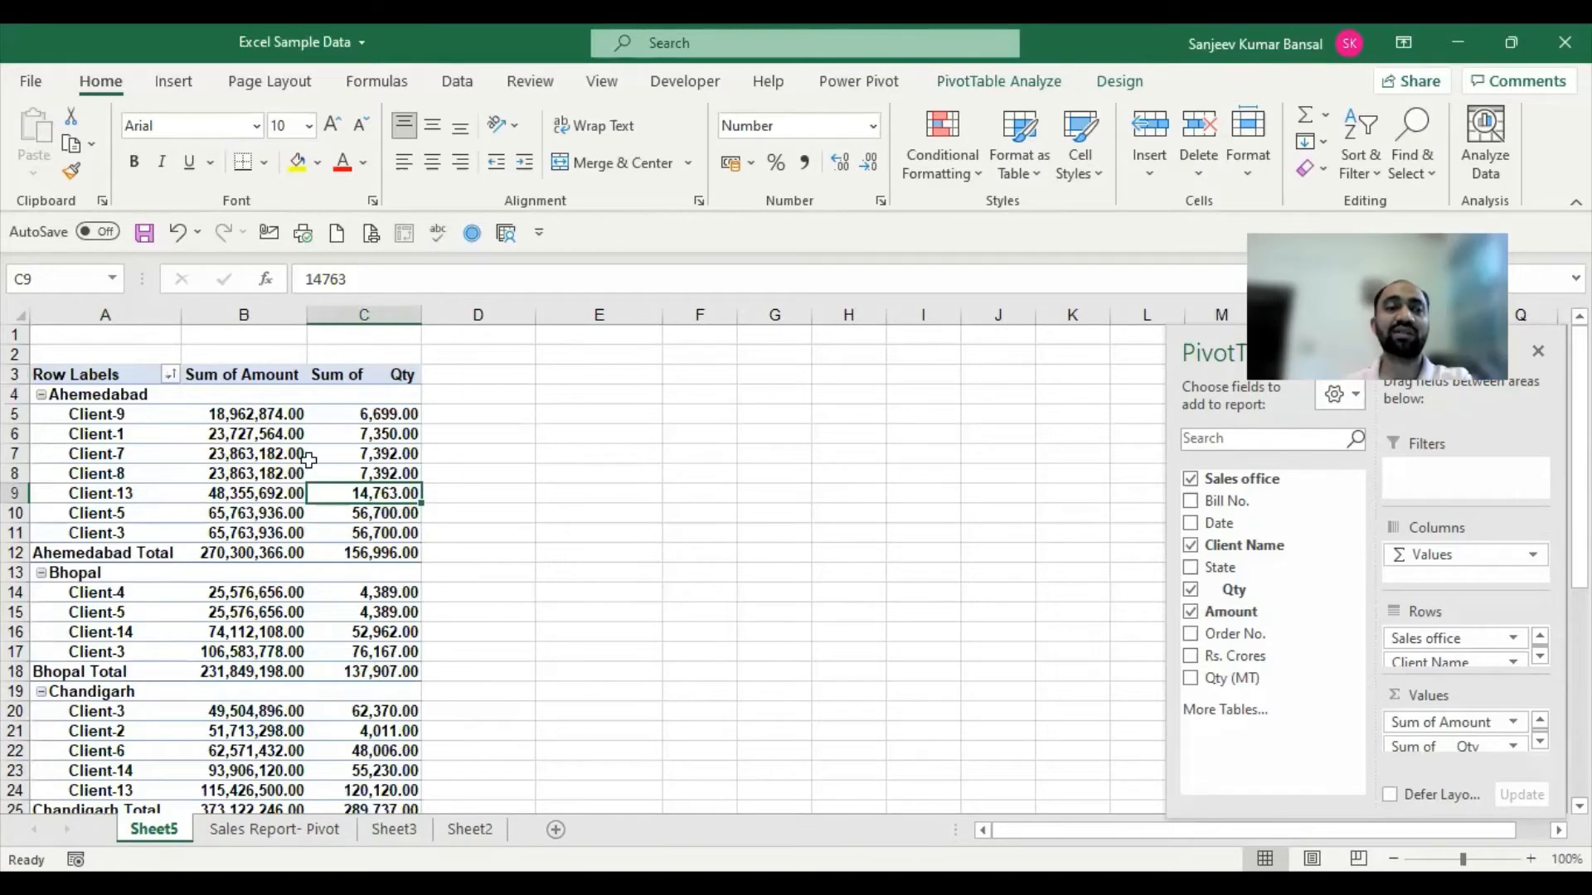
{"action": "left_click", "coordinate": [178, 233]}
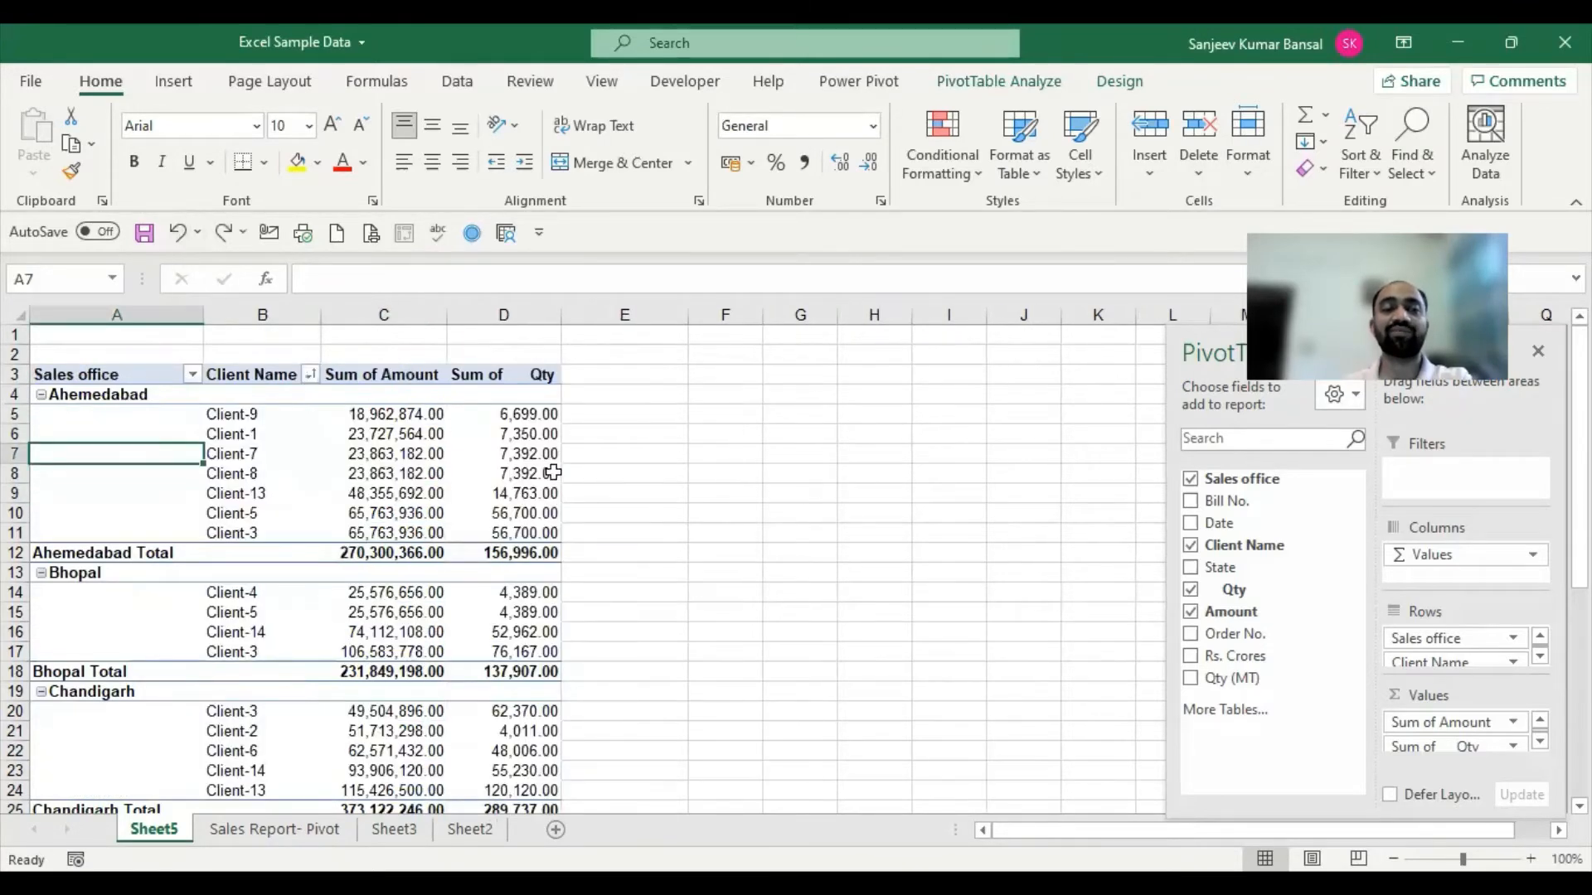
Set the Sales office field to compact form with subtotals displayed at the top of each group, and check the Ahemedabad subtotals.
{"action": "left_click", "coordinate": [92, 418]}
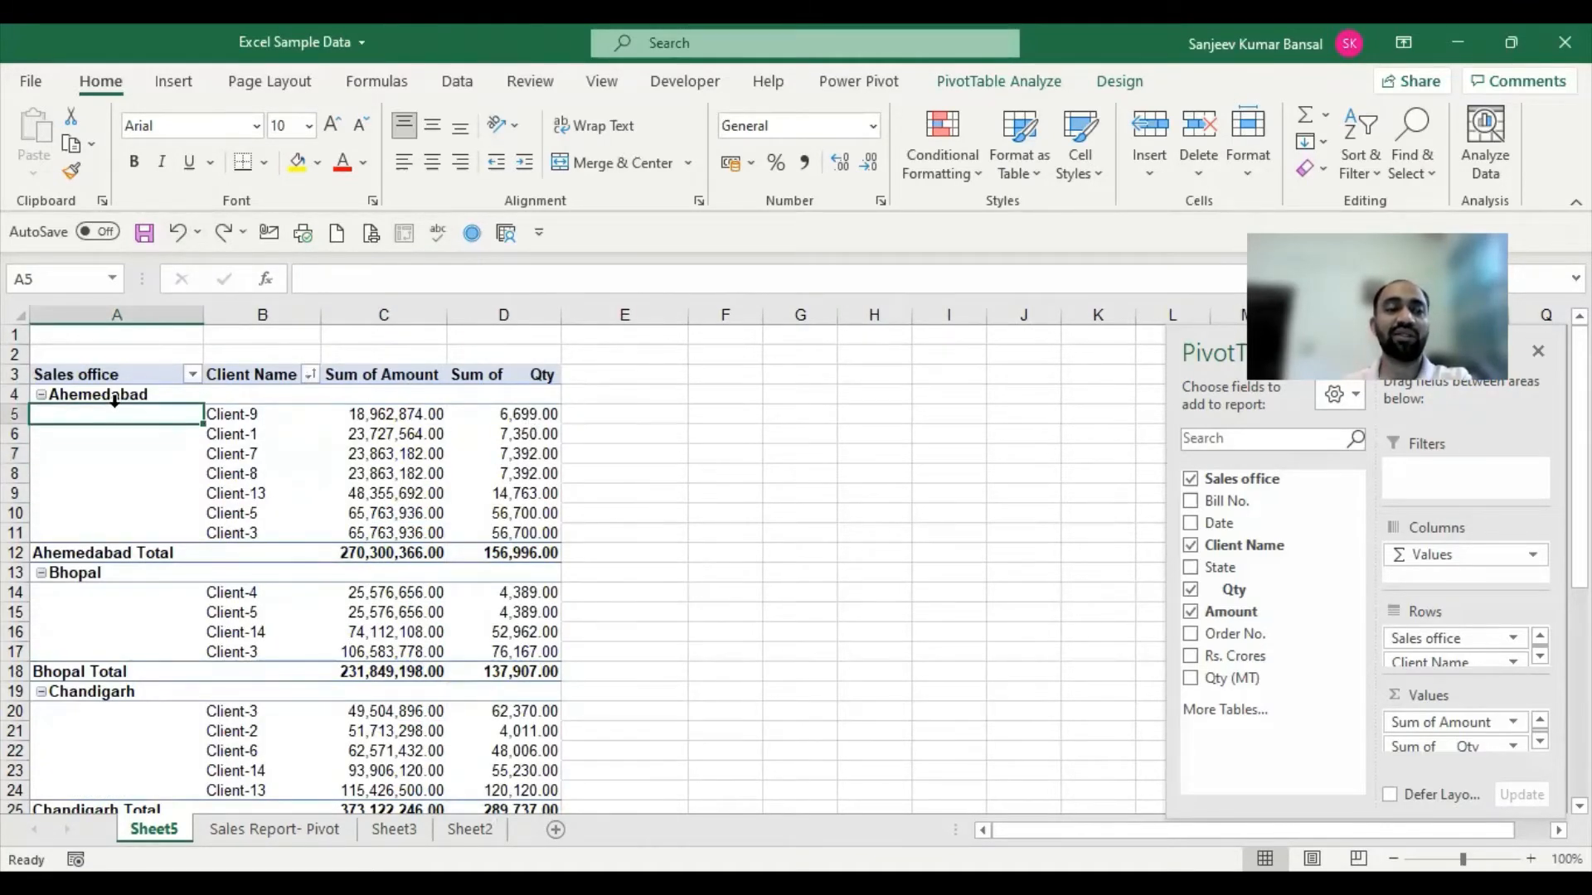
{"action": "right_click", "coordinate": [117, 415]}
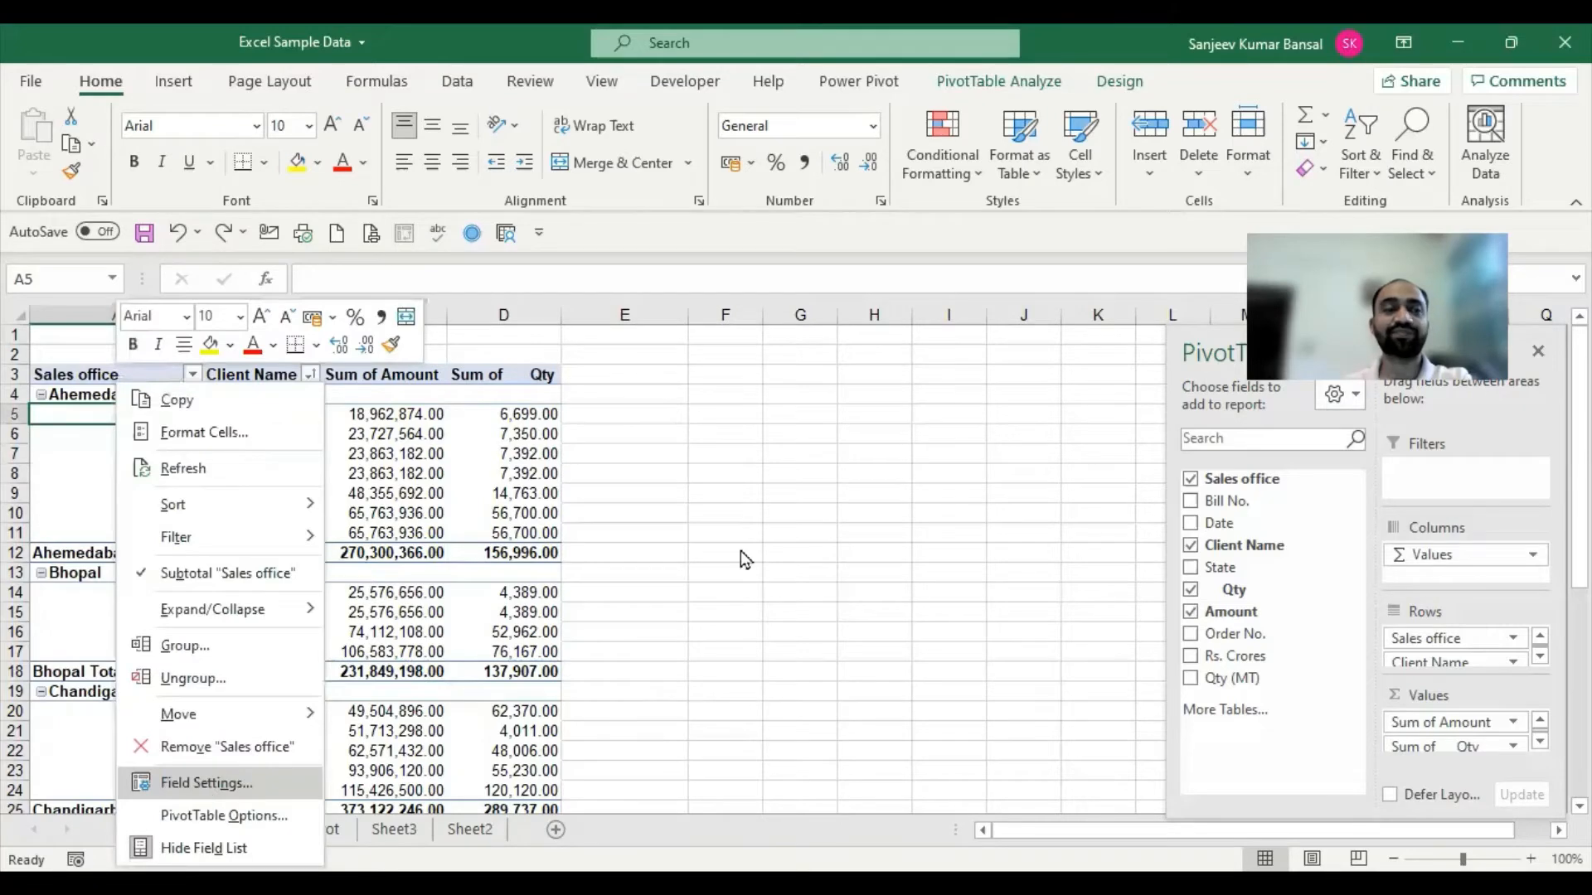
{"action": "key", "text": "Return"}
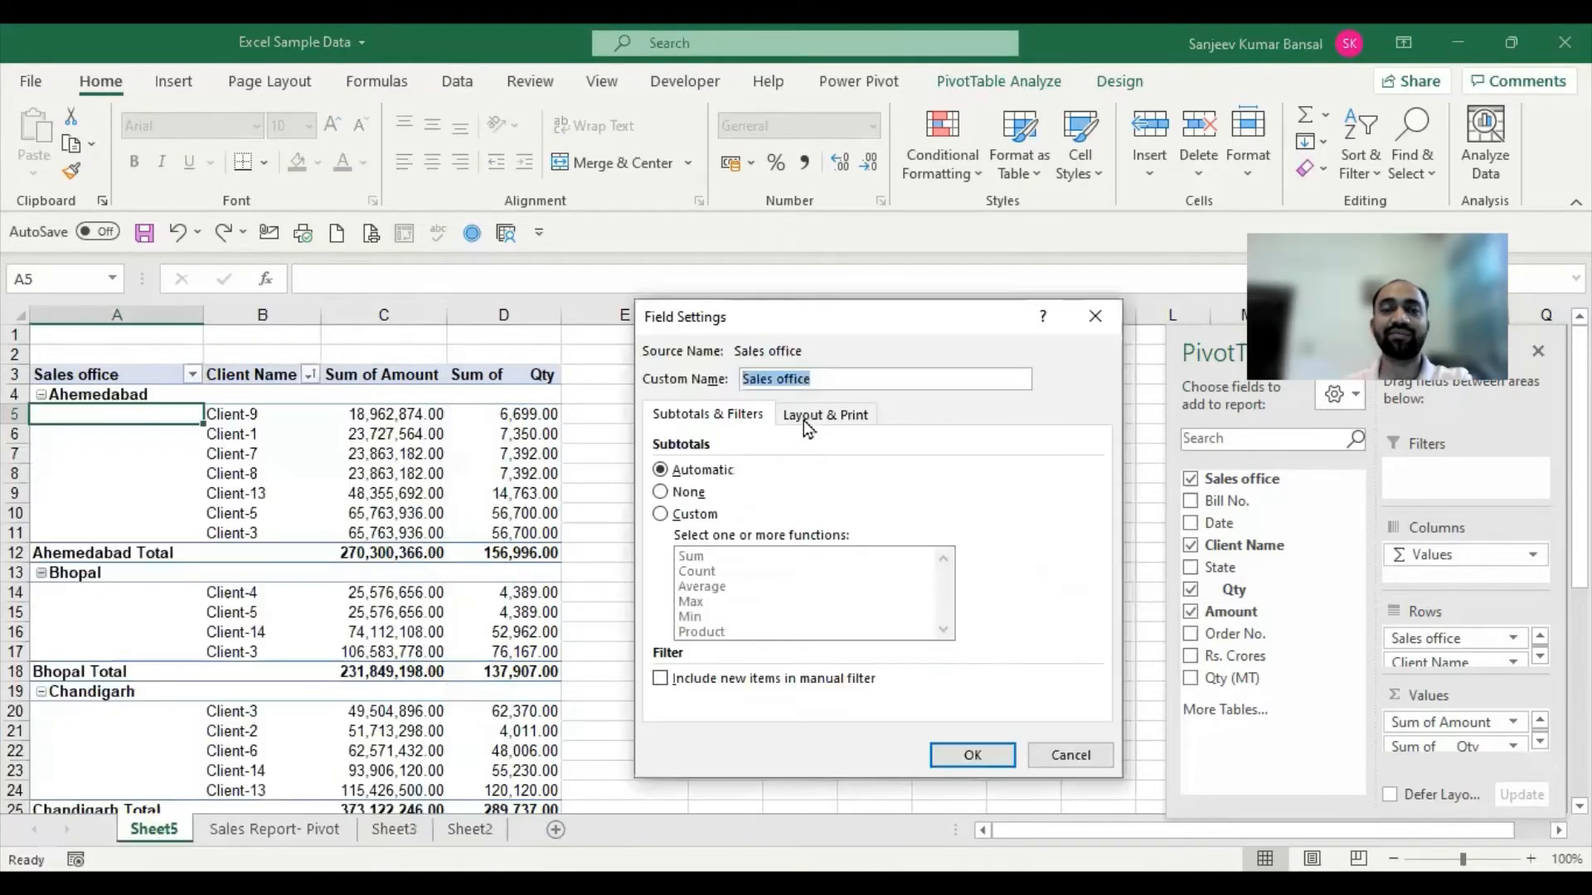
{"action": "left_click", "coordinate": [804, 417]}
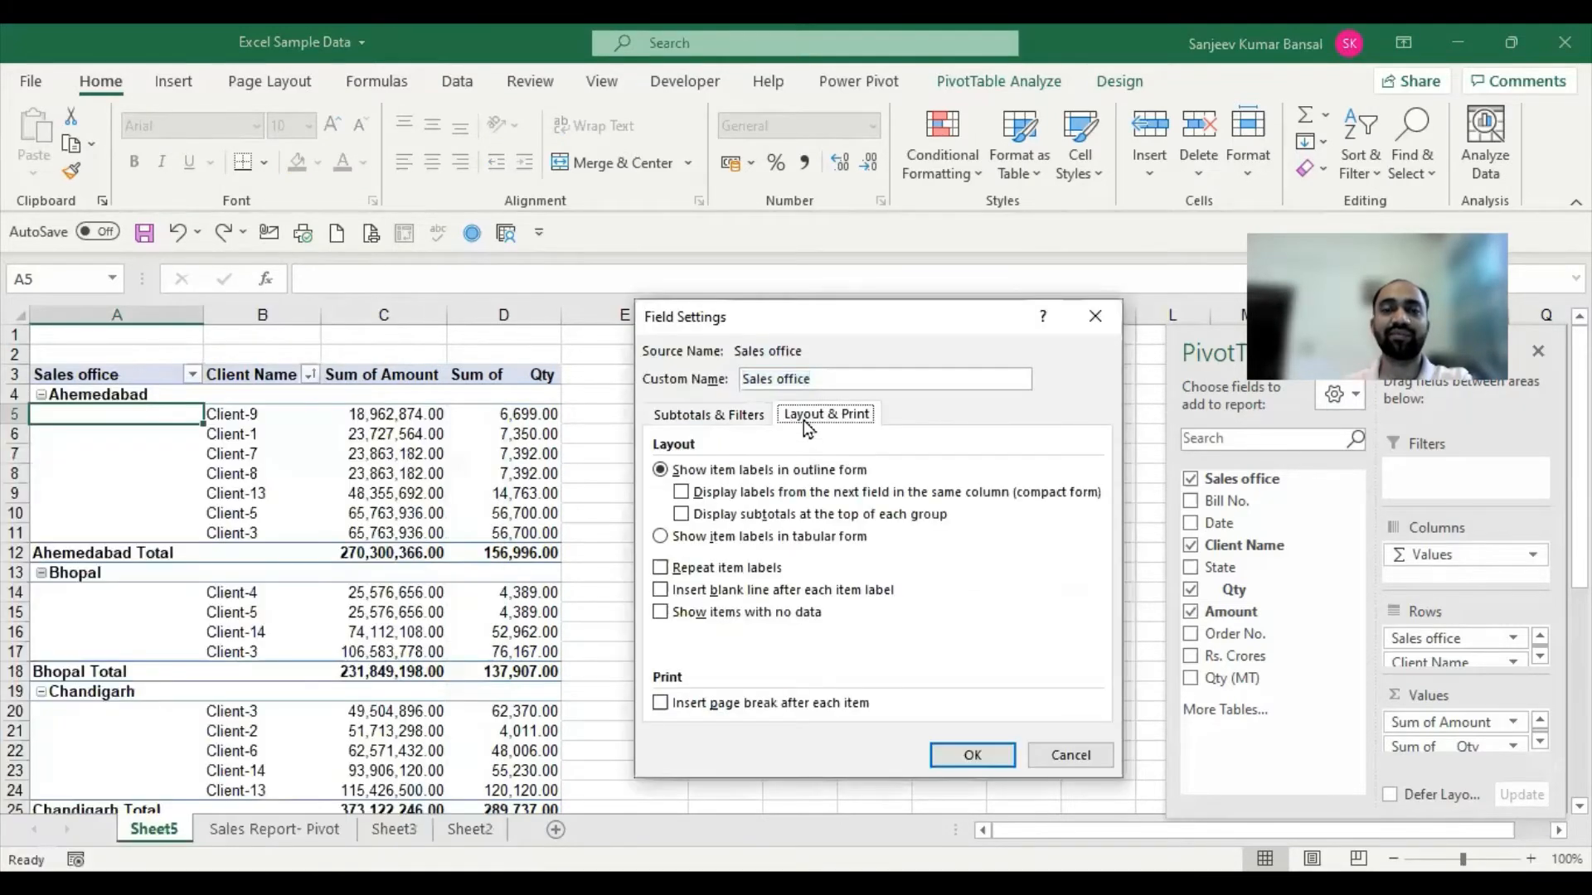
{"action": "left_click", "coordinate": [713, 495]}
{"action": "left_click", "coordinate": [722, 518]}
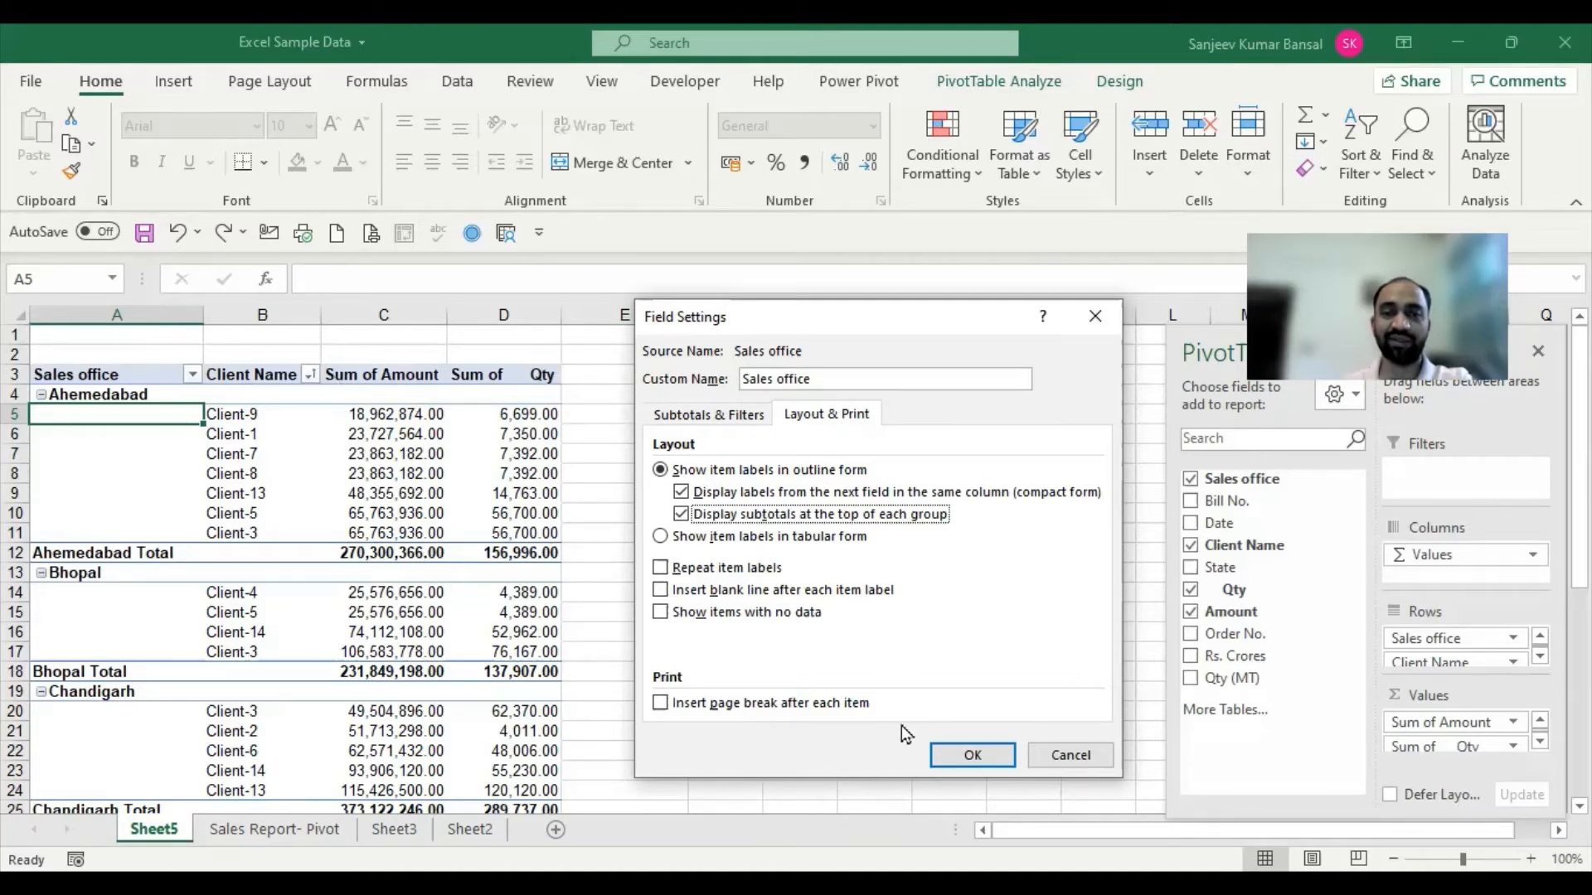
{"action": "left_click", "coordinate": [972, 754]}
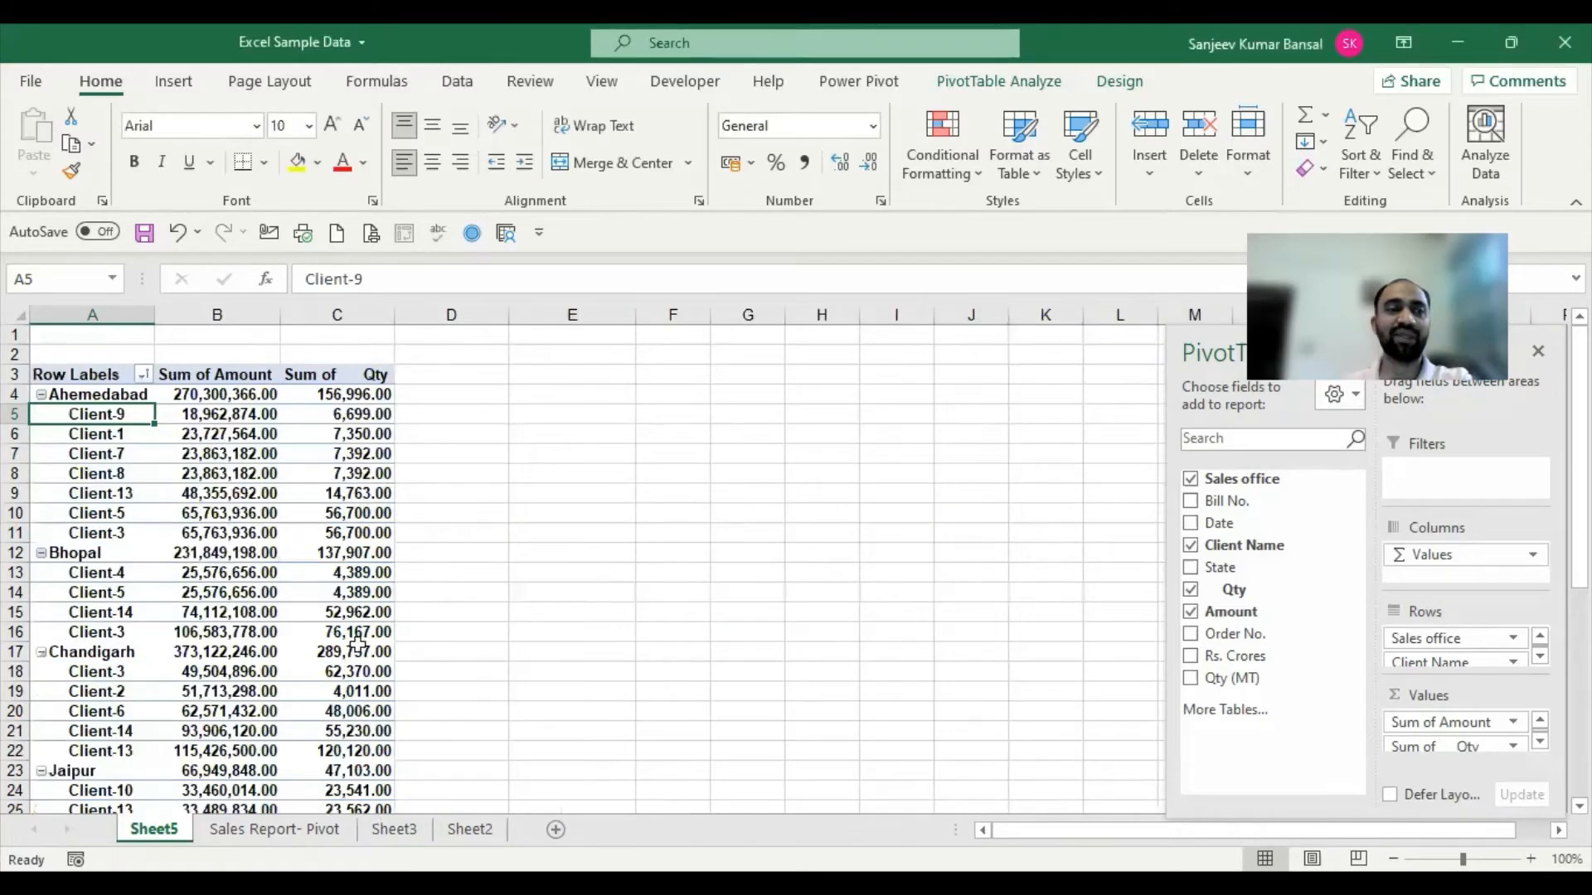
{"action": "left_click", "coordinate": [110, 314]}
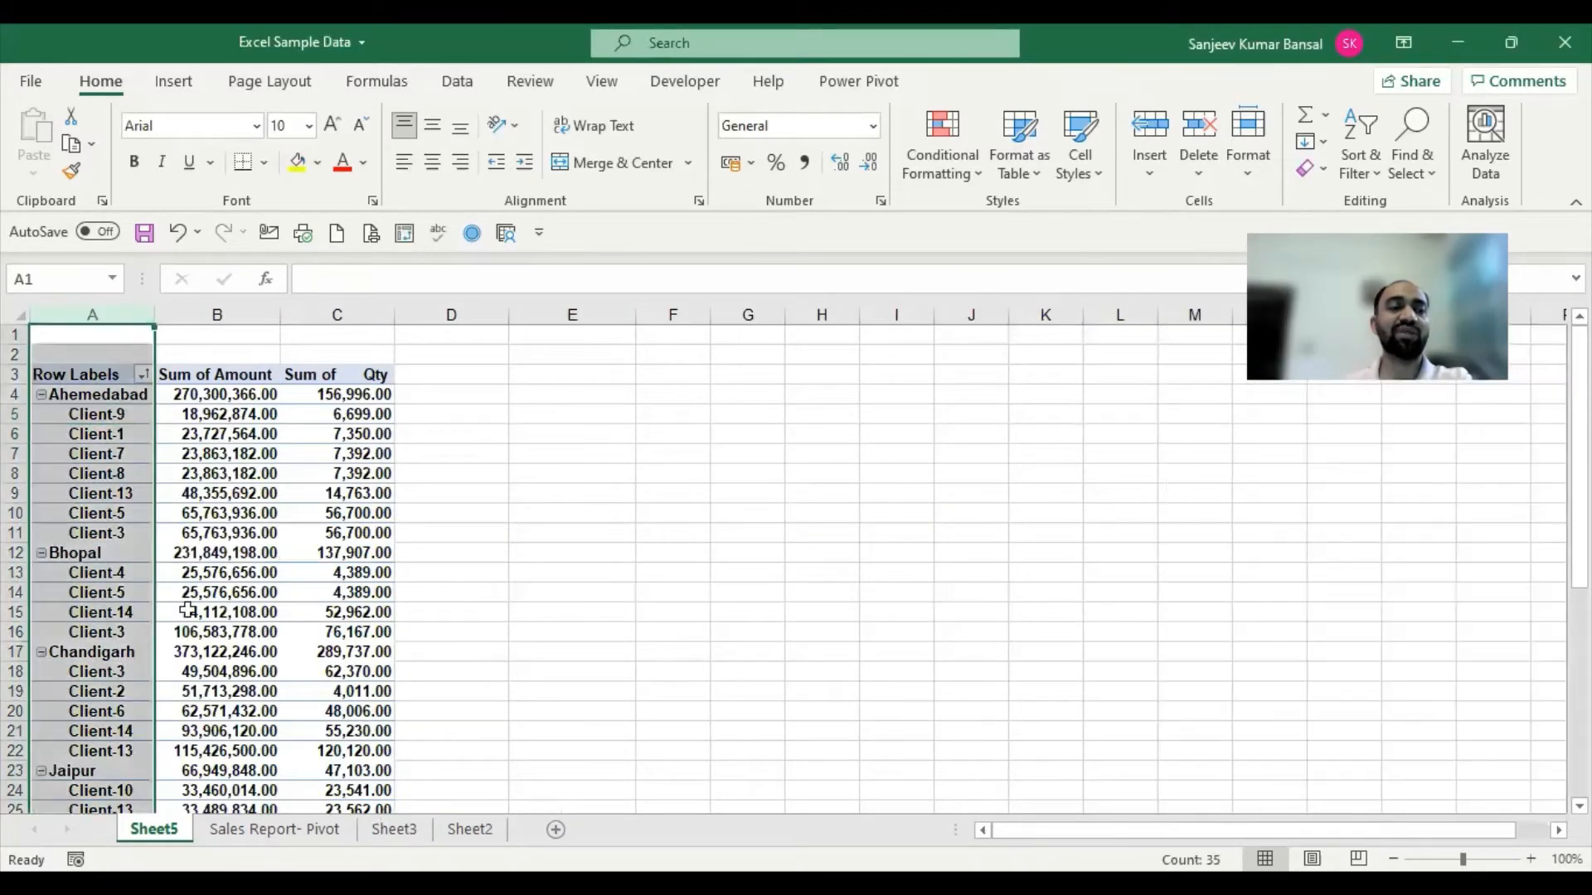
{"action": "left_click_drag", "start_coordinate": [204, 393], "coordinate": [387, 391]}
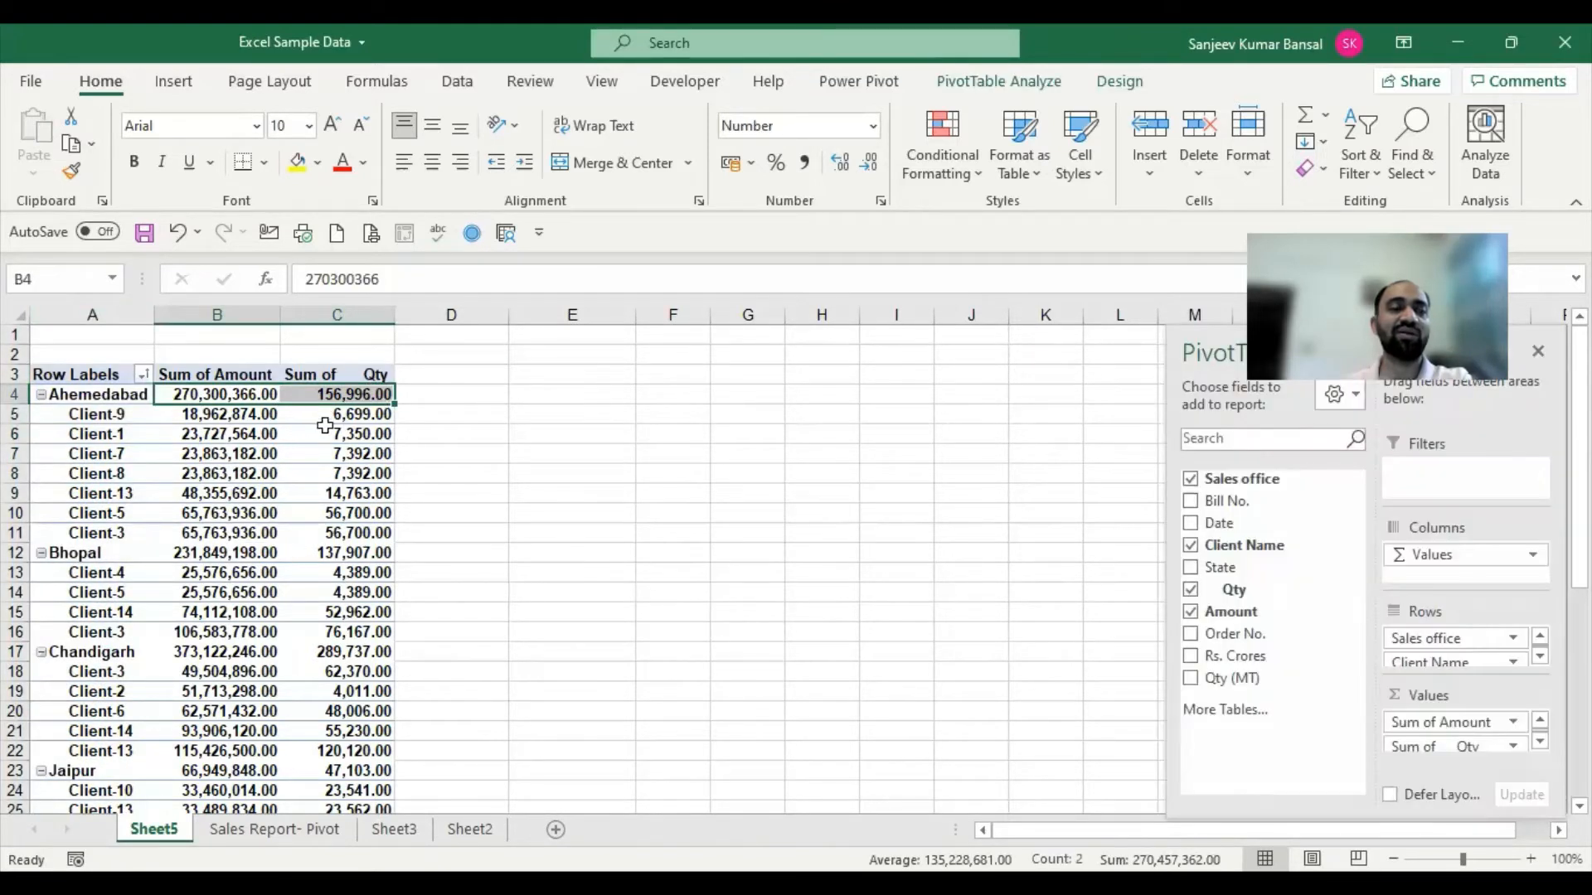
Undo the Sales office field's compact form with top subtotals, and check the Ahemedabad, Bhopal and Chandigarh group labels.
{"action": "left_click", "coordinate": [15, 553]}
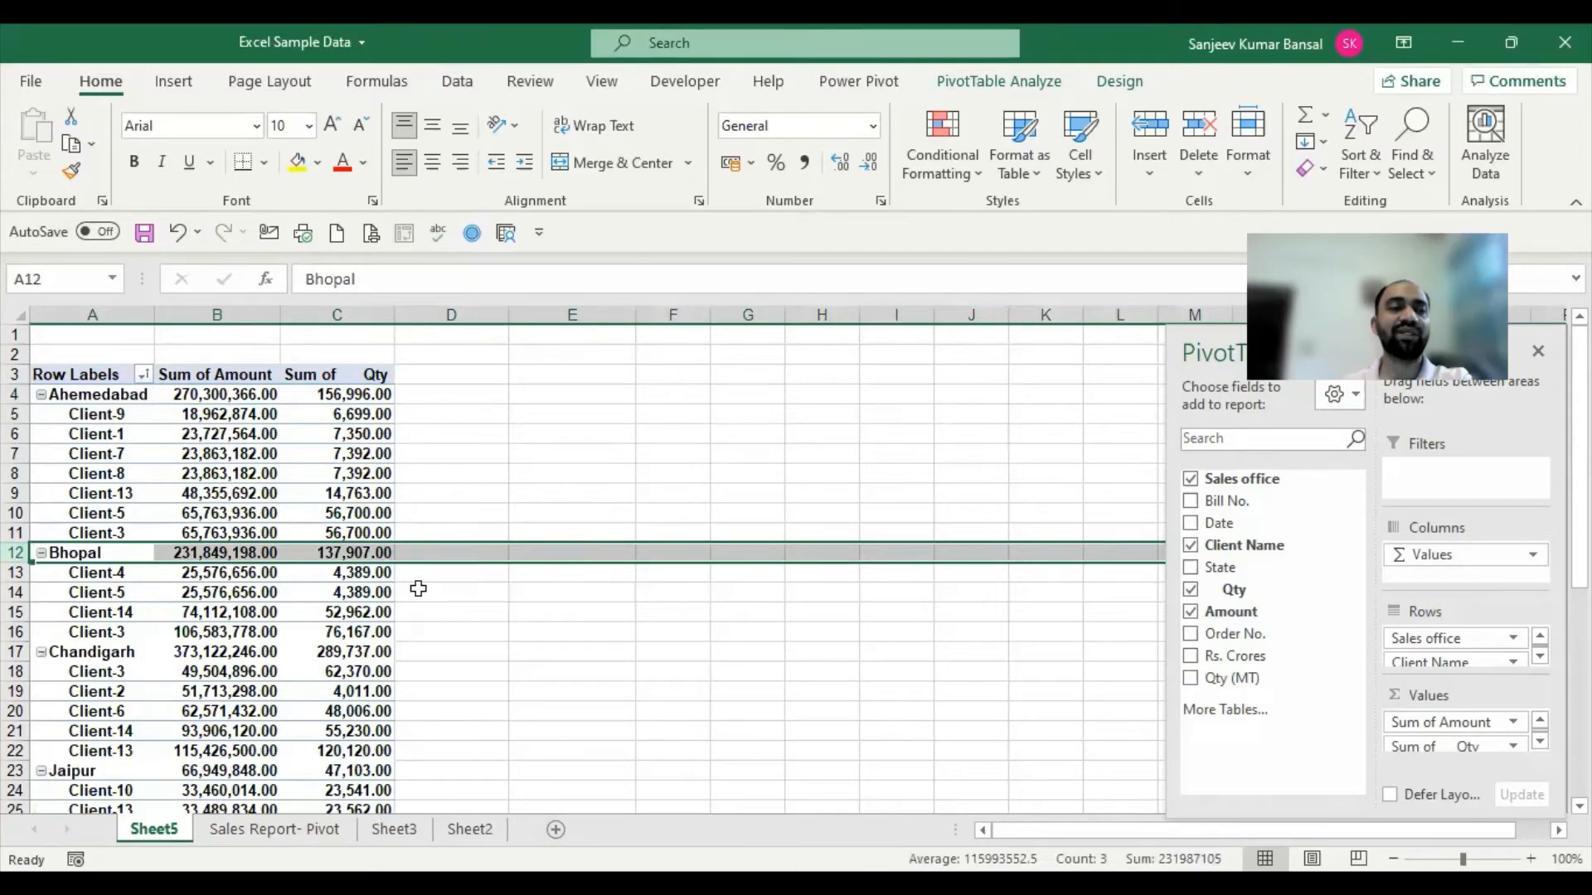
{"action": "left_click", "coordinate": [179, 232]}
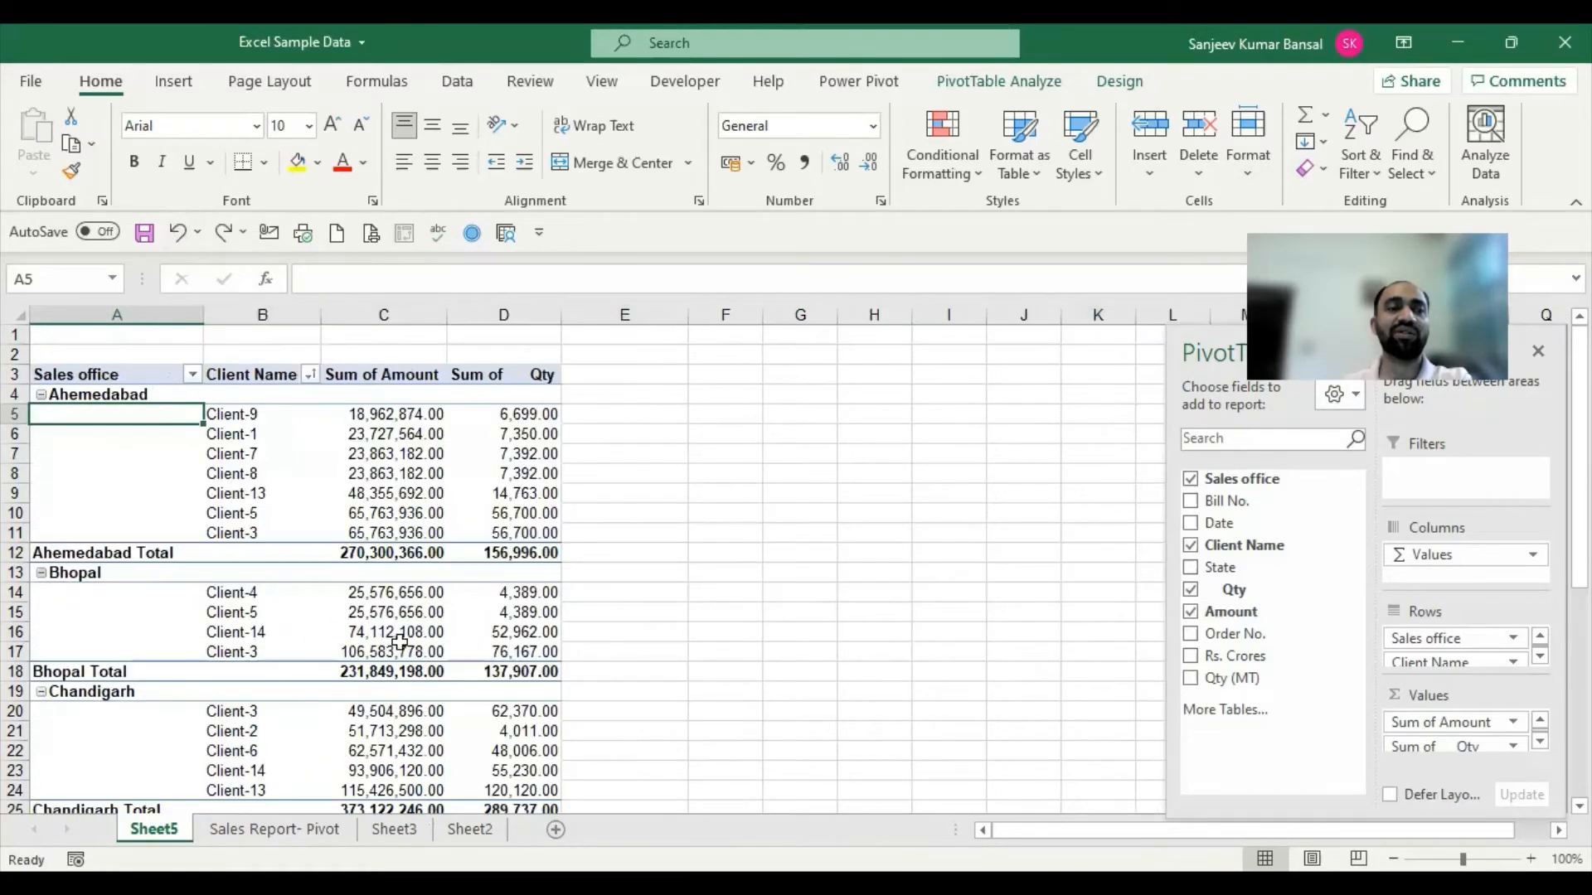
{"action": "left_click", "coordinate": [498, 494]}
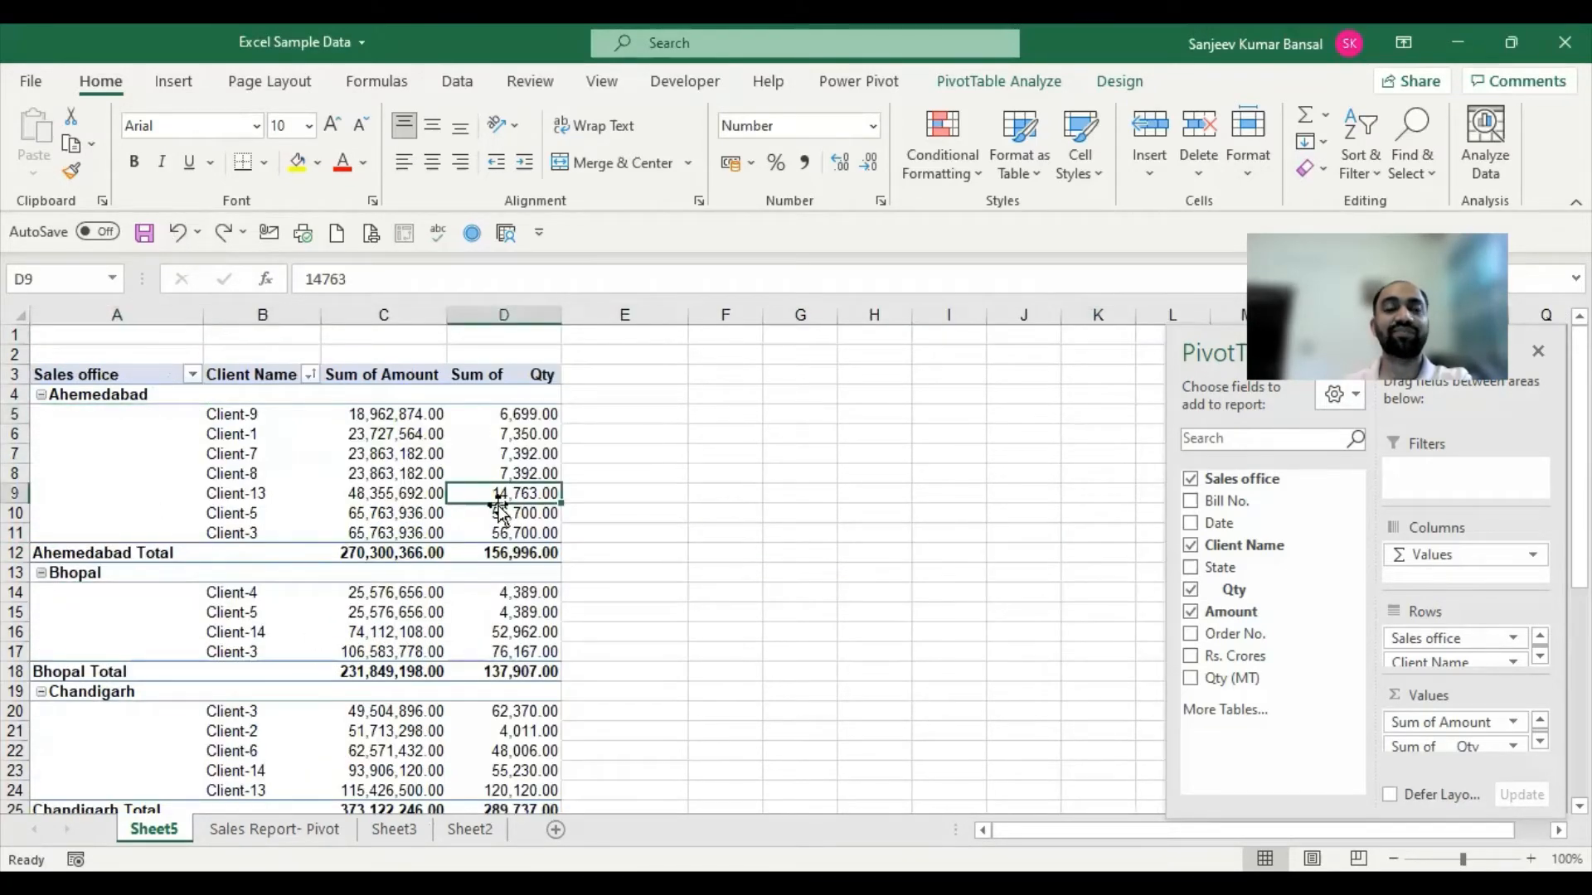
{"action": "left_click", "coordinate": [84, 396]}
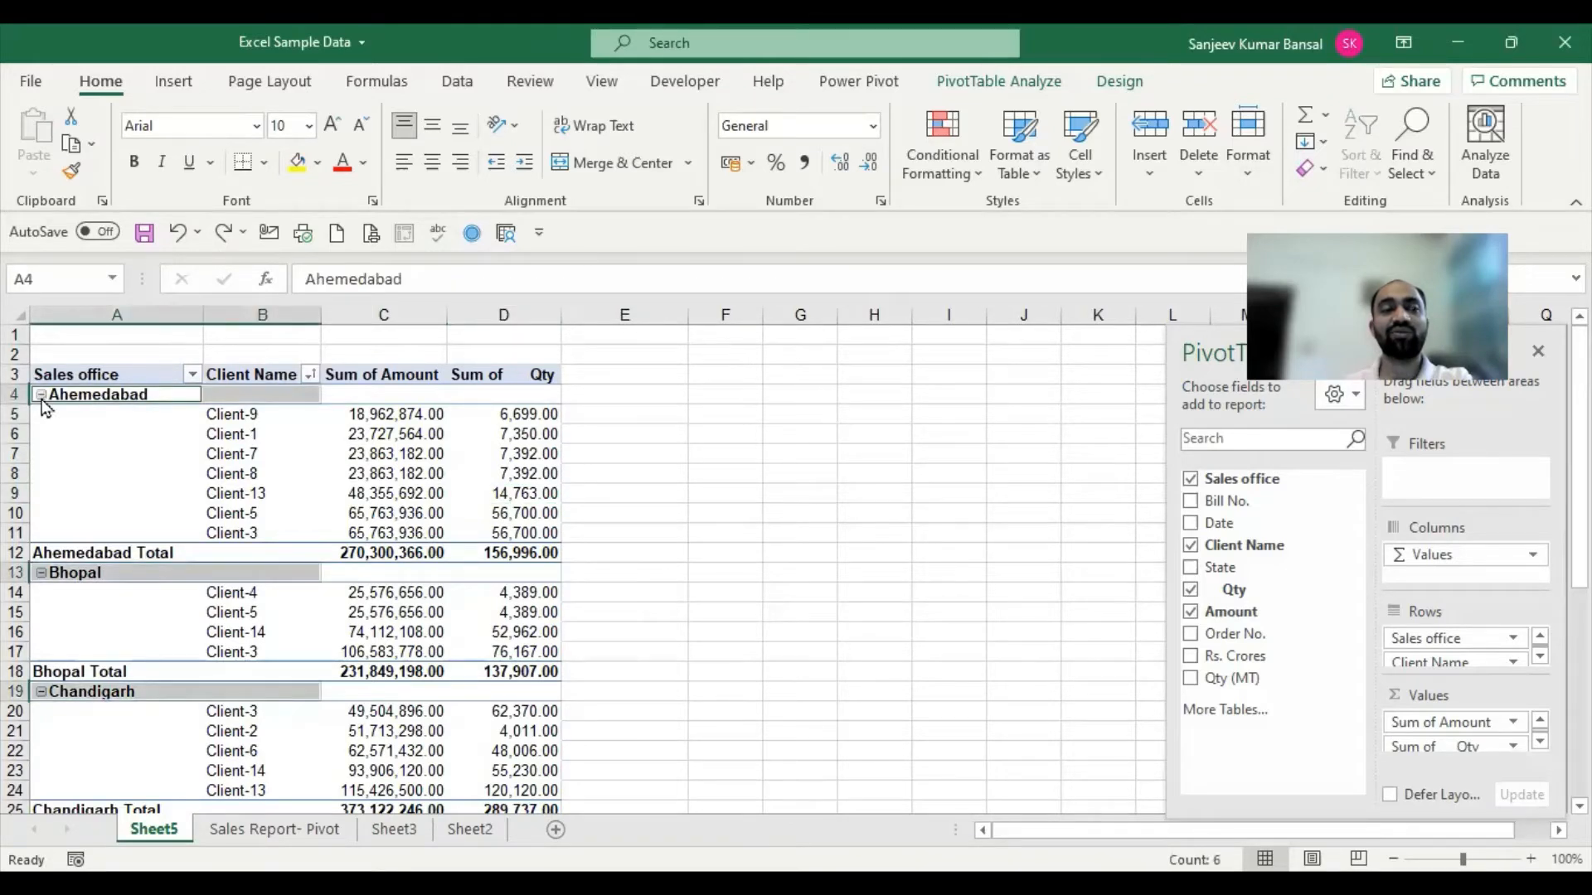
{"action": "left_click", "coordinate": [80, 575]}
{"action": "left_click", "coordinate": [80, 695]}
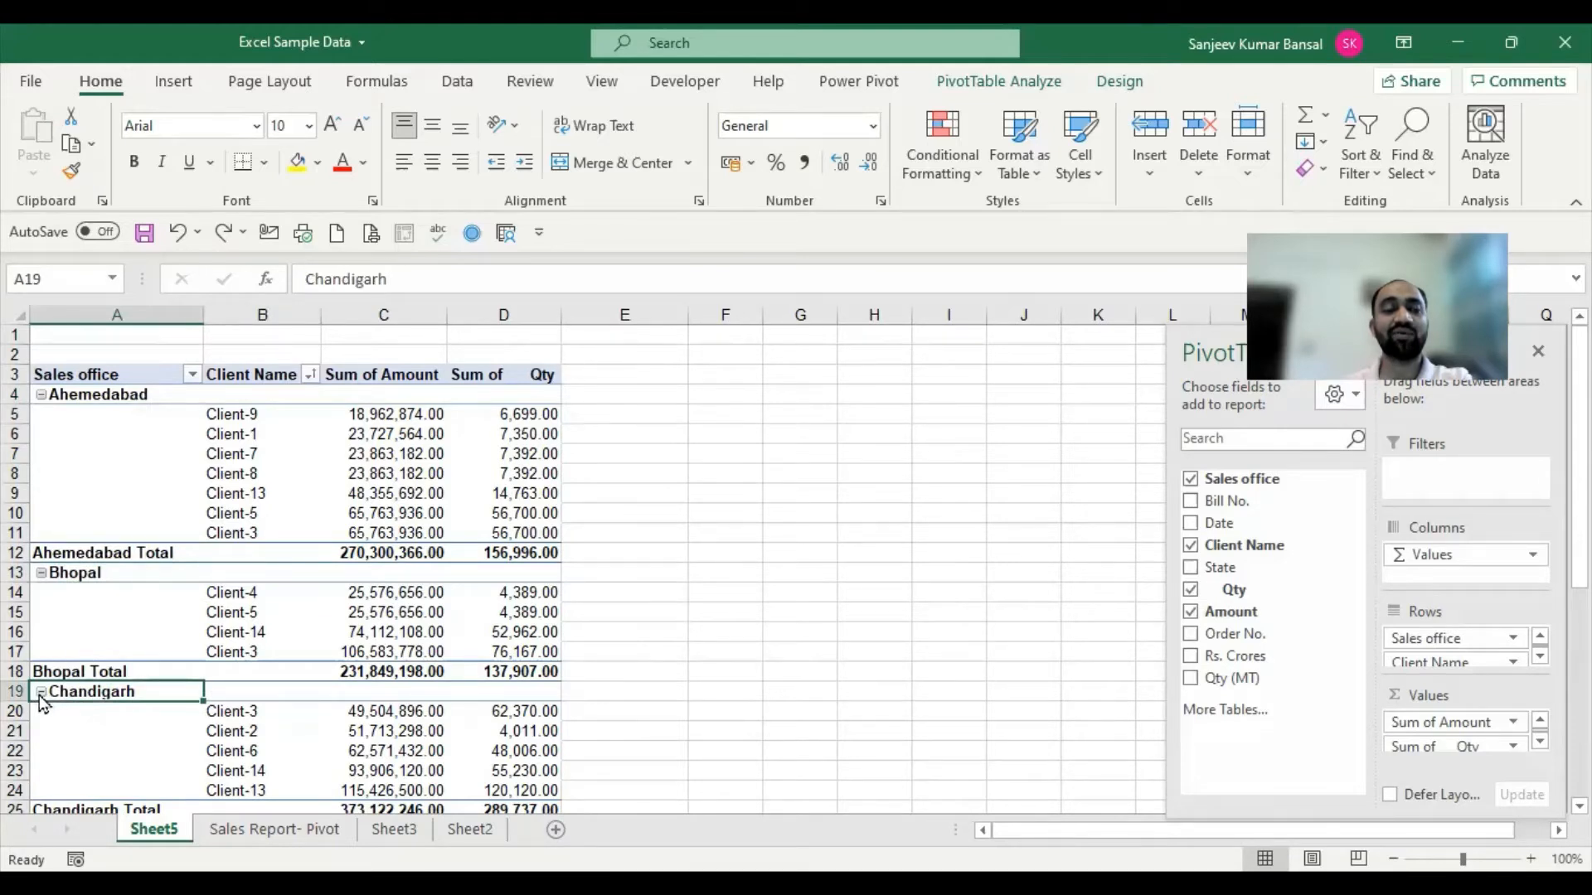
Collapse the Ahemedabad, Bhopal, Chandigarh, Jaipur, Kolkata and Mumbai groups one by one, and check their Amount and Qty totals.
{"action": "left_click", "coordinate": [39, 394]}
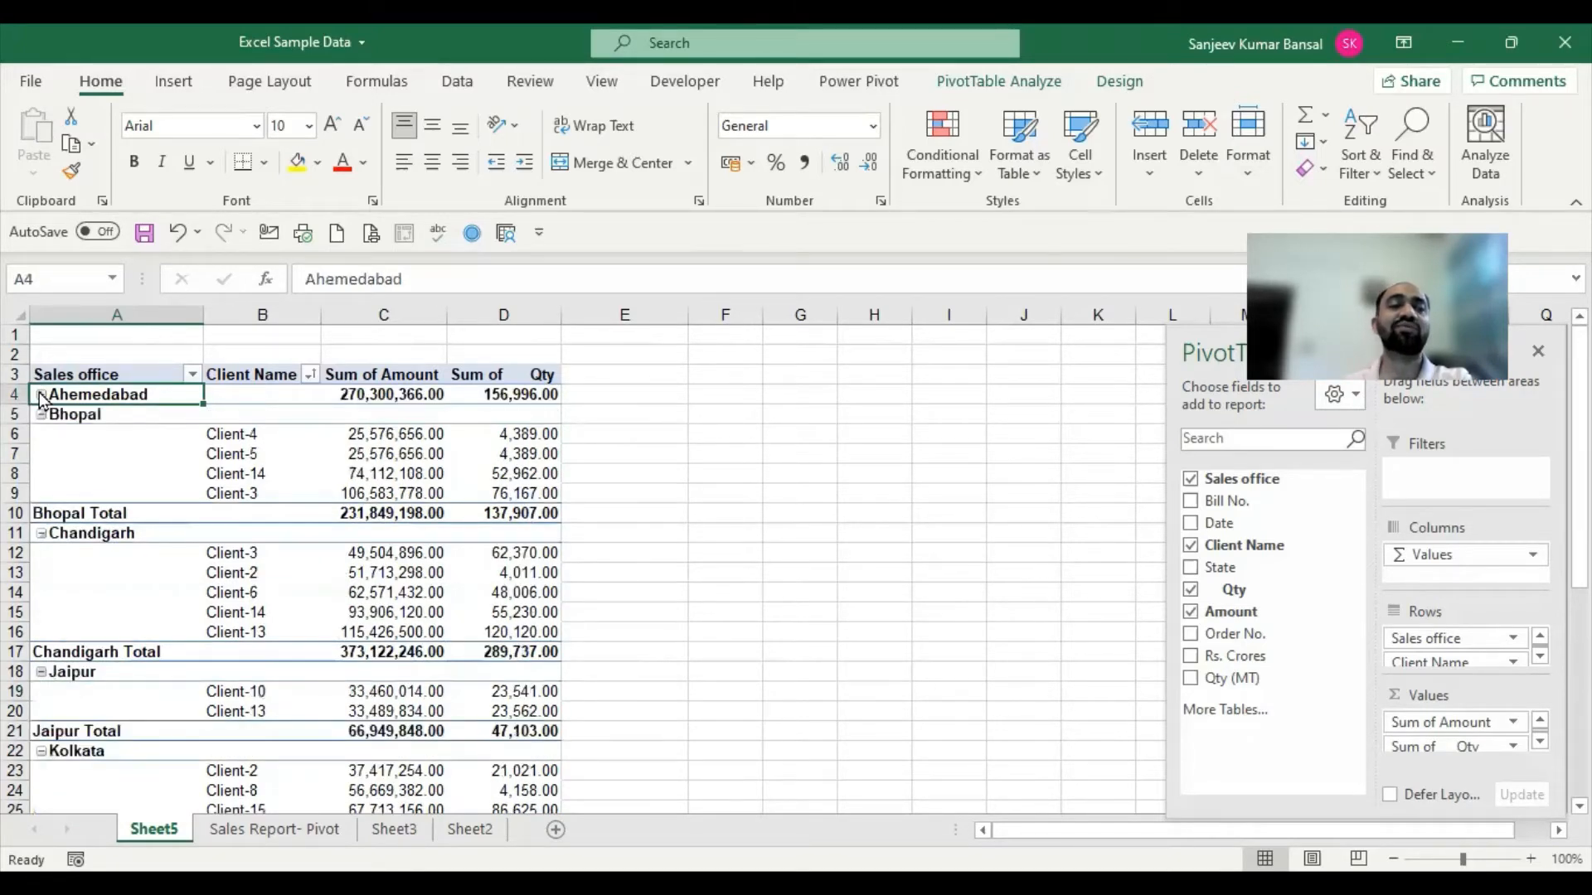
{"action": "left_click", "coordinate": [41, 415]}
{"action": "left_click", "coordinate": [41, 434]}
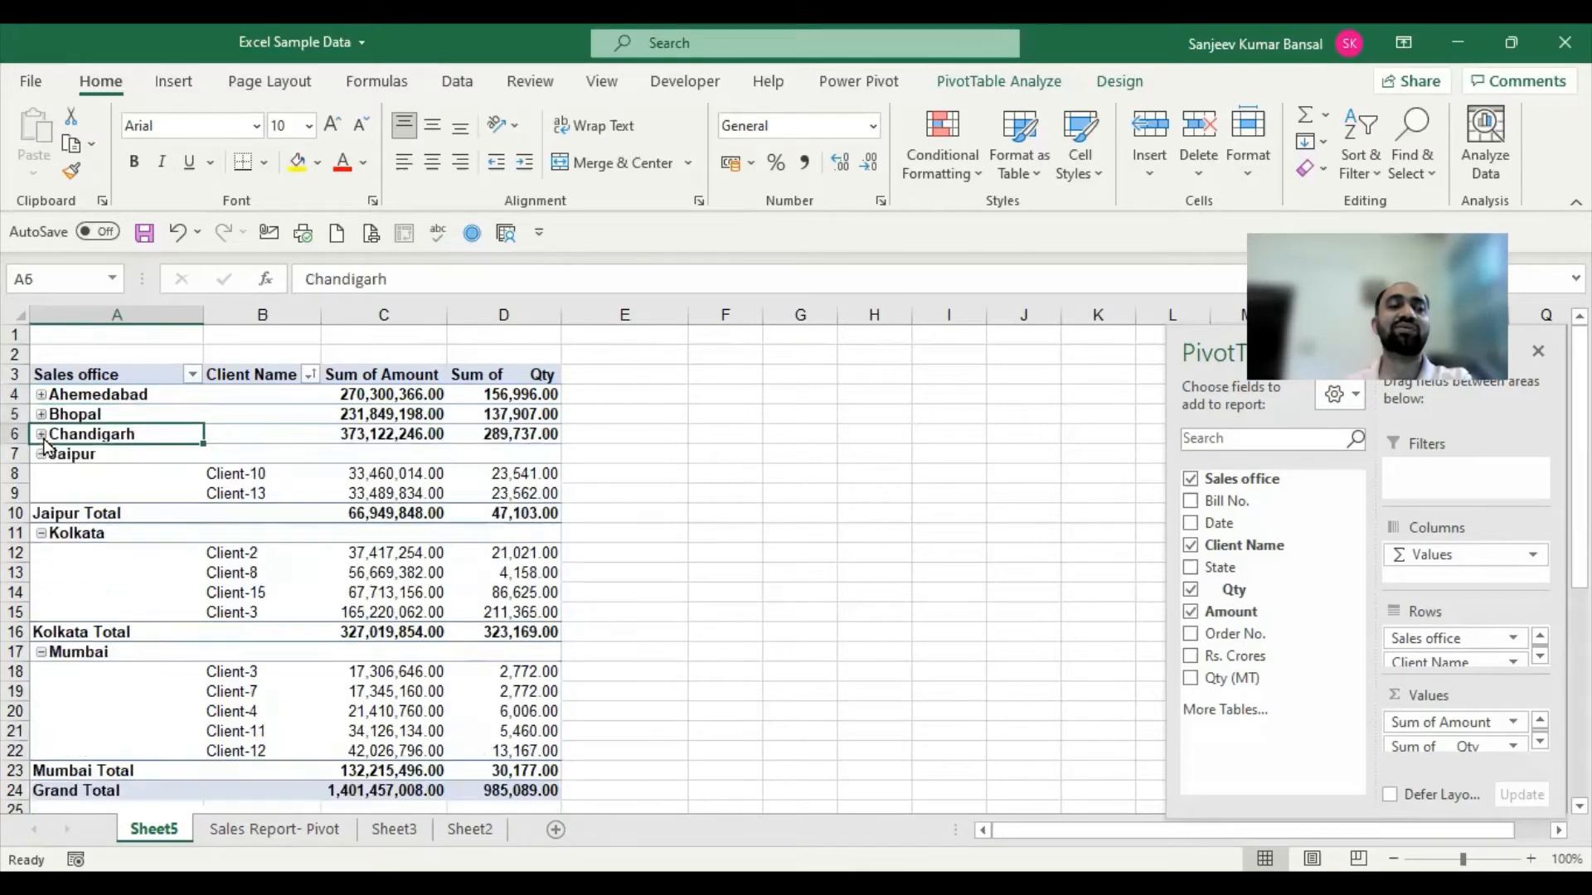
{"action": "left_click", "coordinate": [41, 455]}
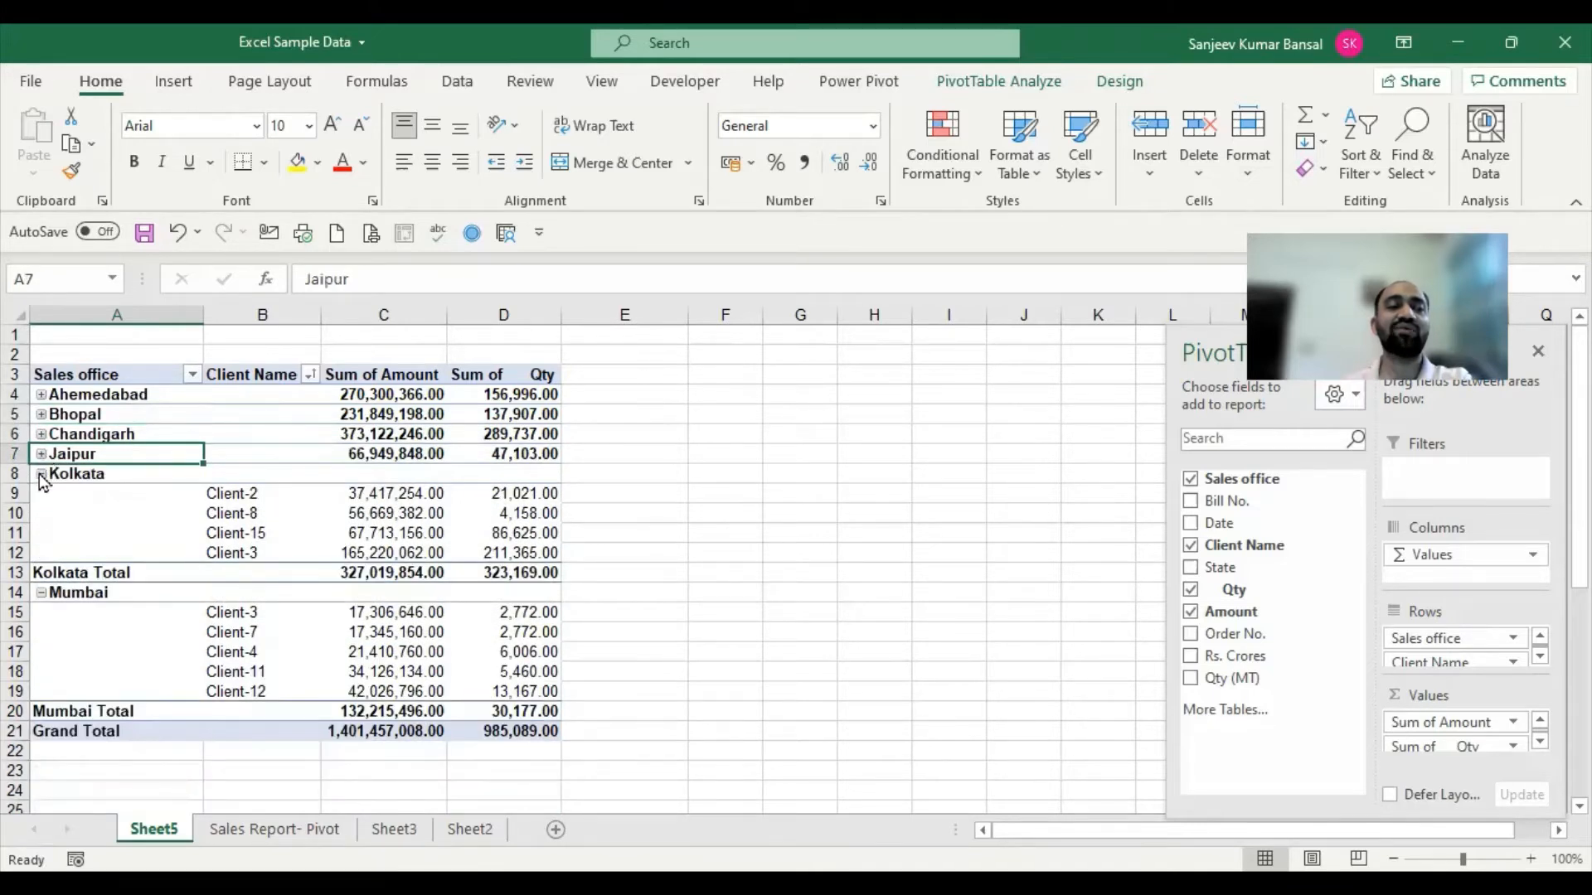
{"action": "left_click", "coordinate": [41, 474]}
{"action": "left_click", "coordinate": [41, 495]}
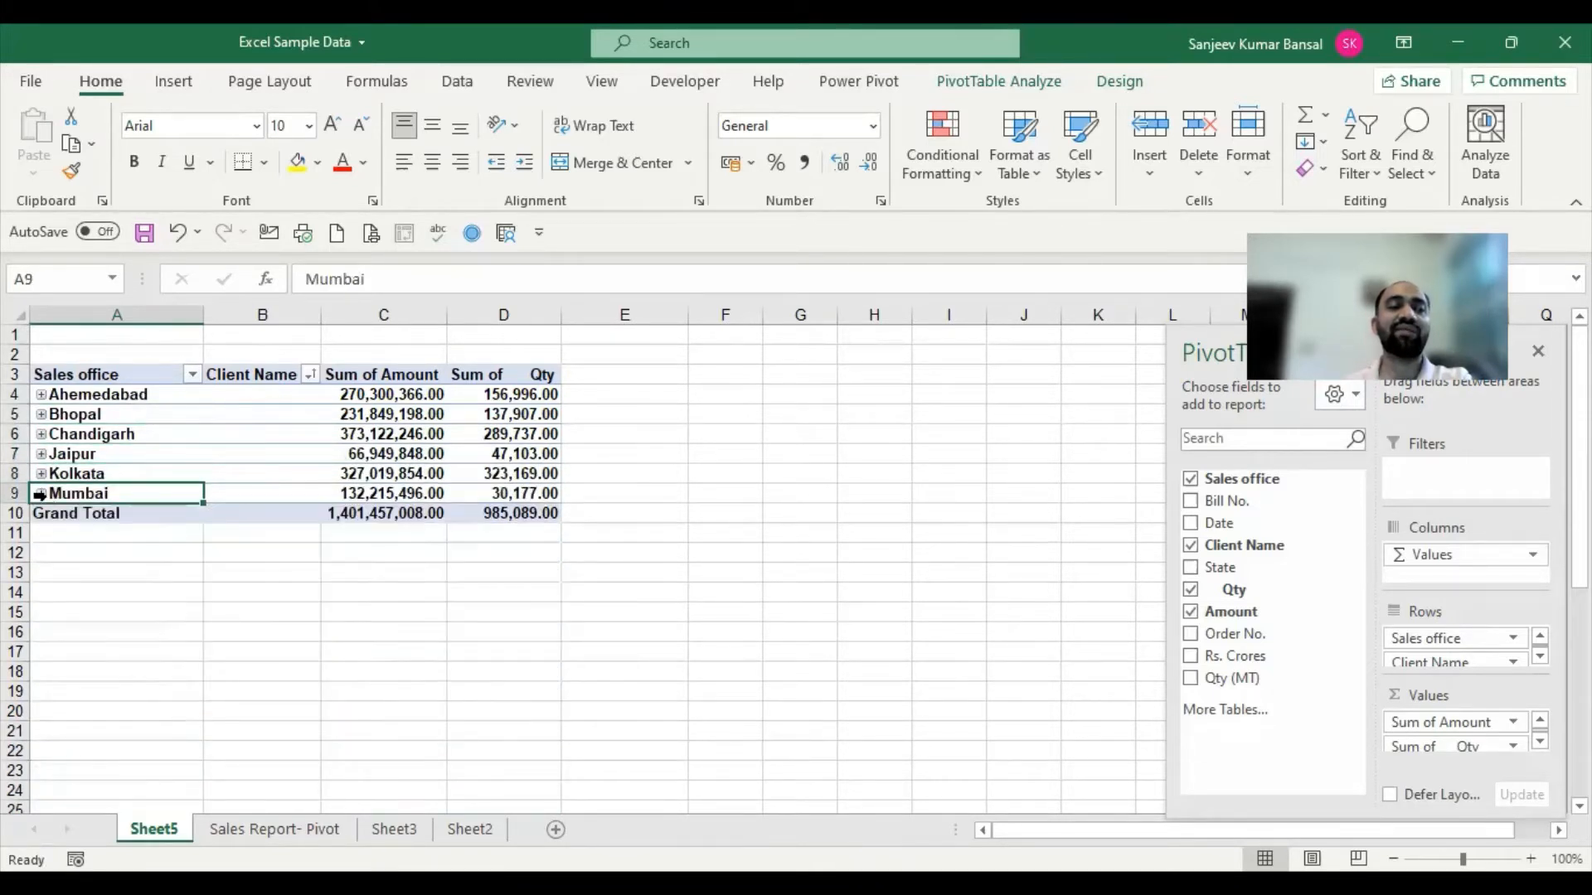
{"action": "left_click_drag", "start_coordinate": [398, 394], "coordinate": [497, 504]}
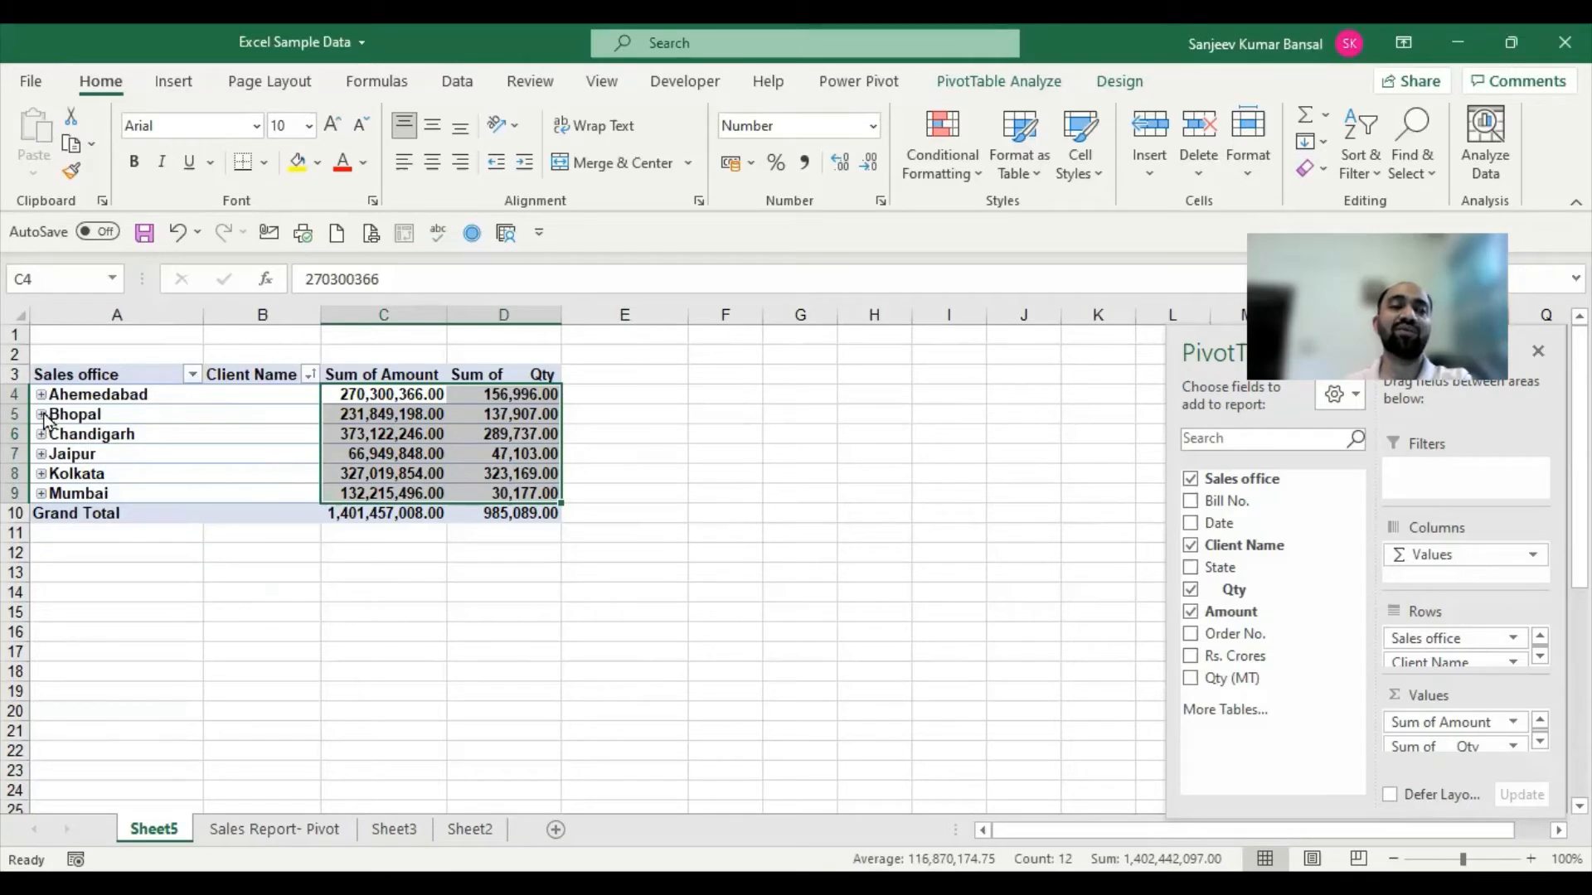
{"action": "left_click_drag", "start_coordinate": [388, 394], "coordinate": [501, 395]}
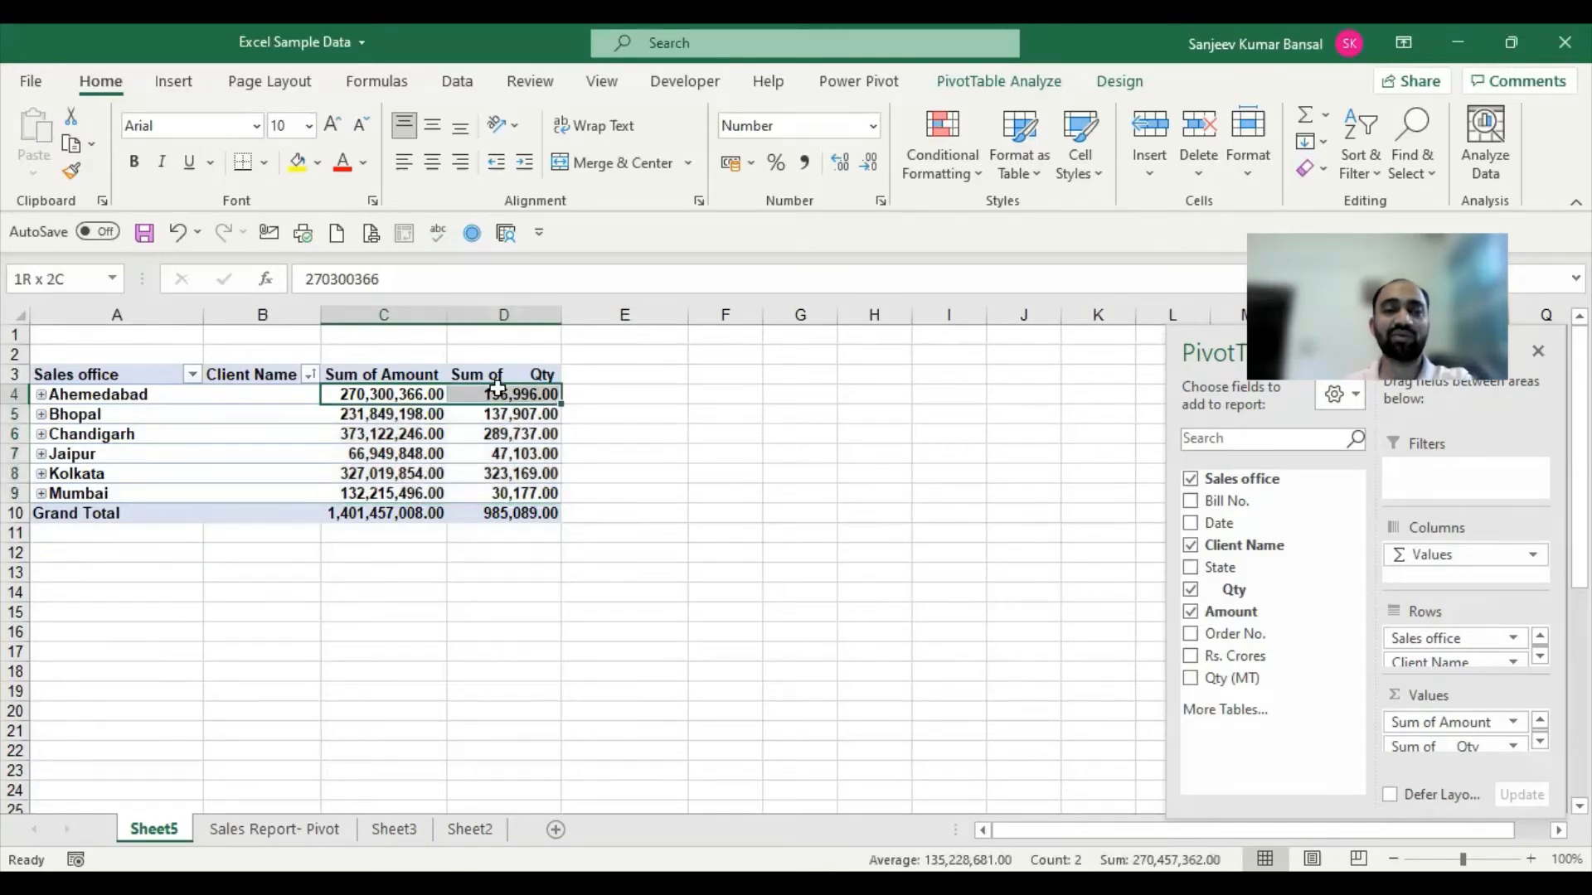
{"action": "left_click", "coordinate": [241, 395]}
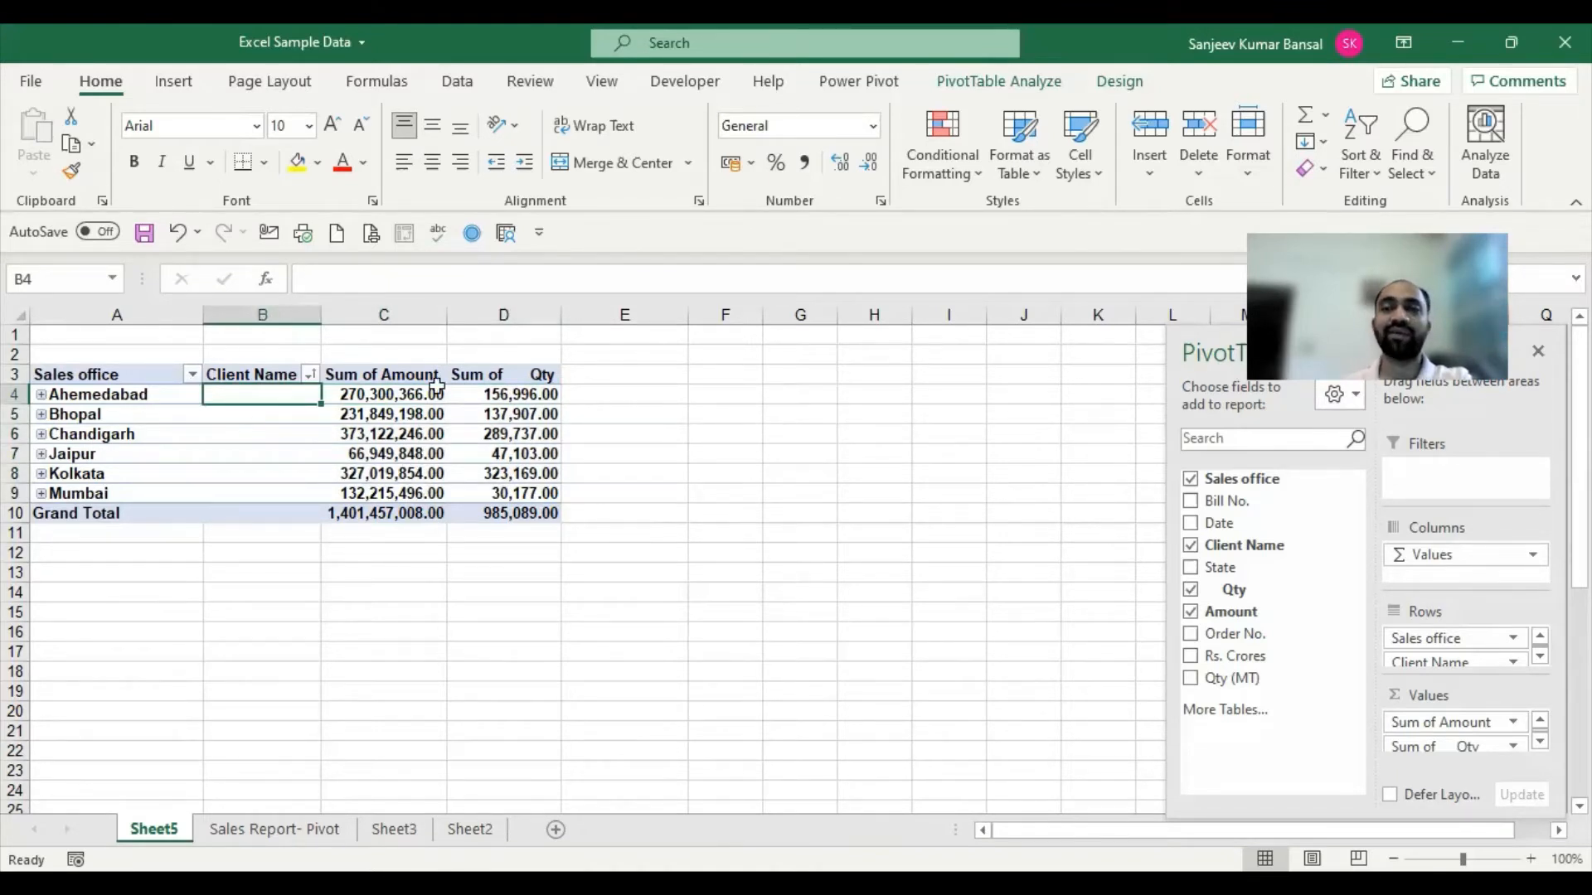
Expand all six sales office groups one by one, from Ahemedabad to Mumbai, to show their clients.
{"action": "left_click", "coordinate": [87, 402]}
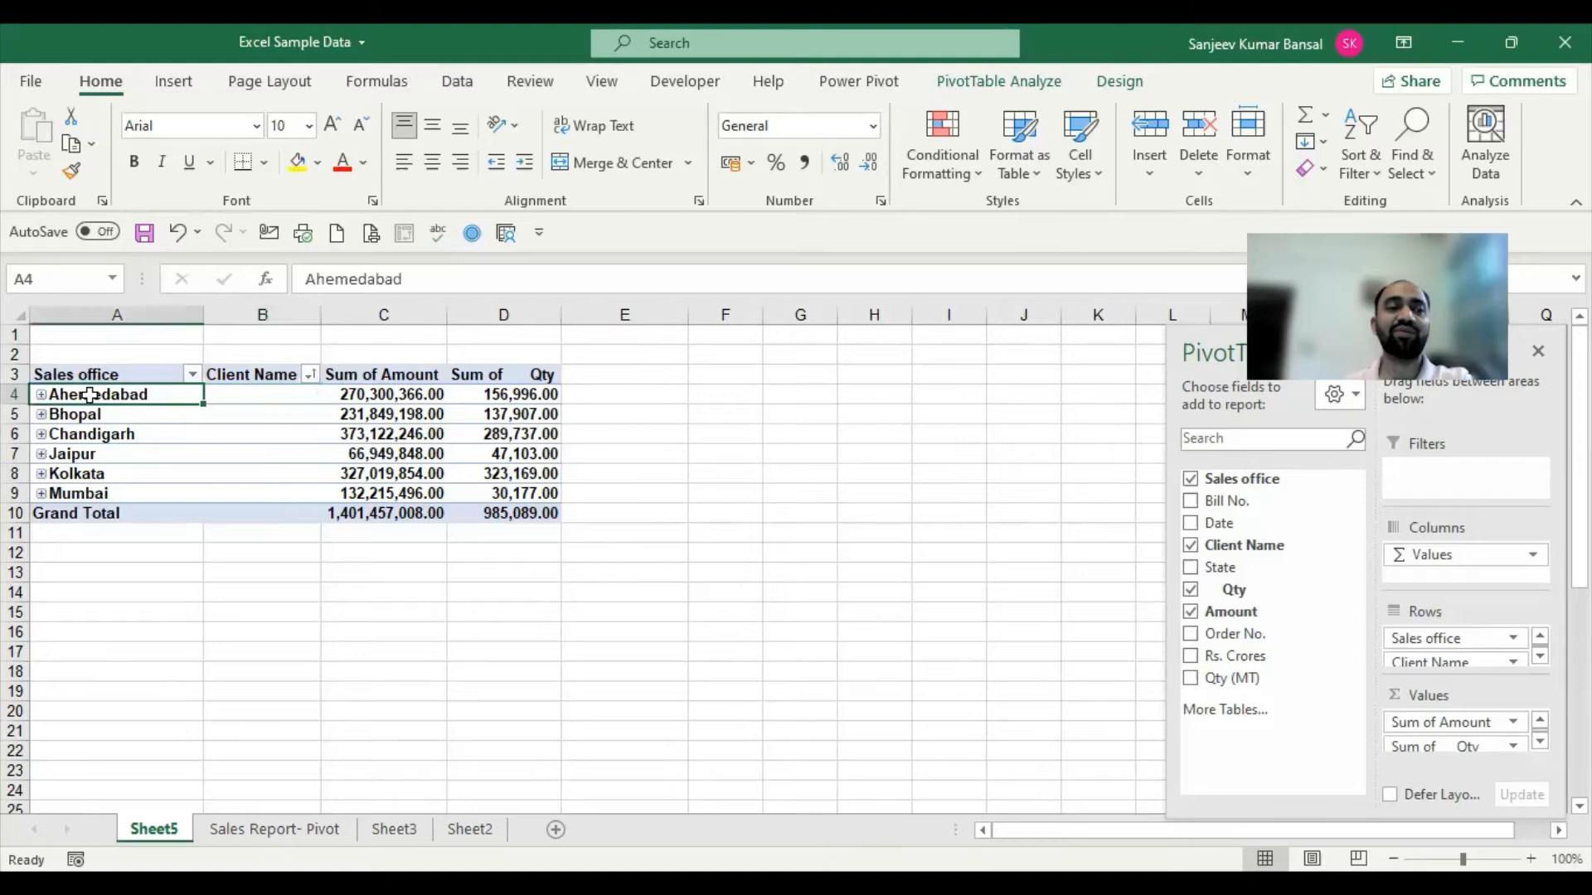
{"action": "left_click", "coordinate": [42, 395]}
{"action": "left_click", "coordinate": [41, 572]}
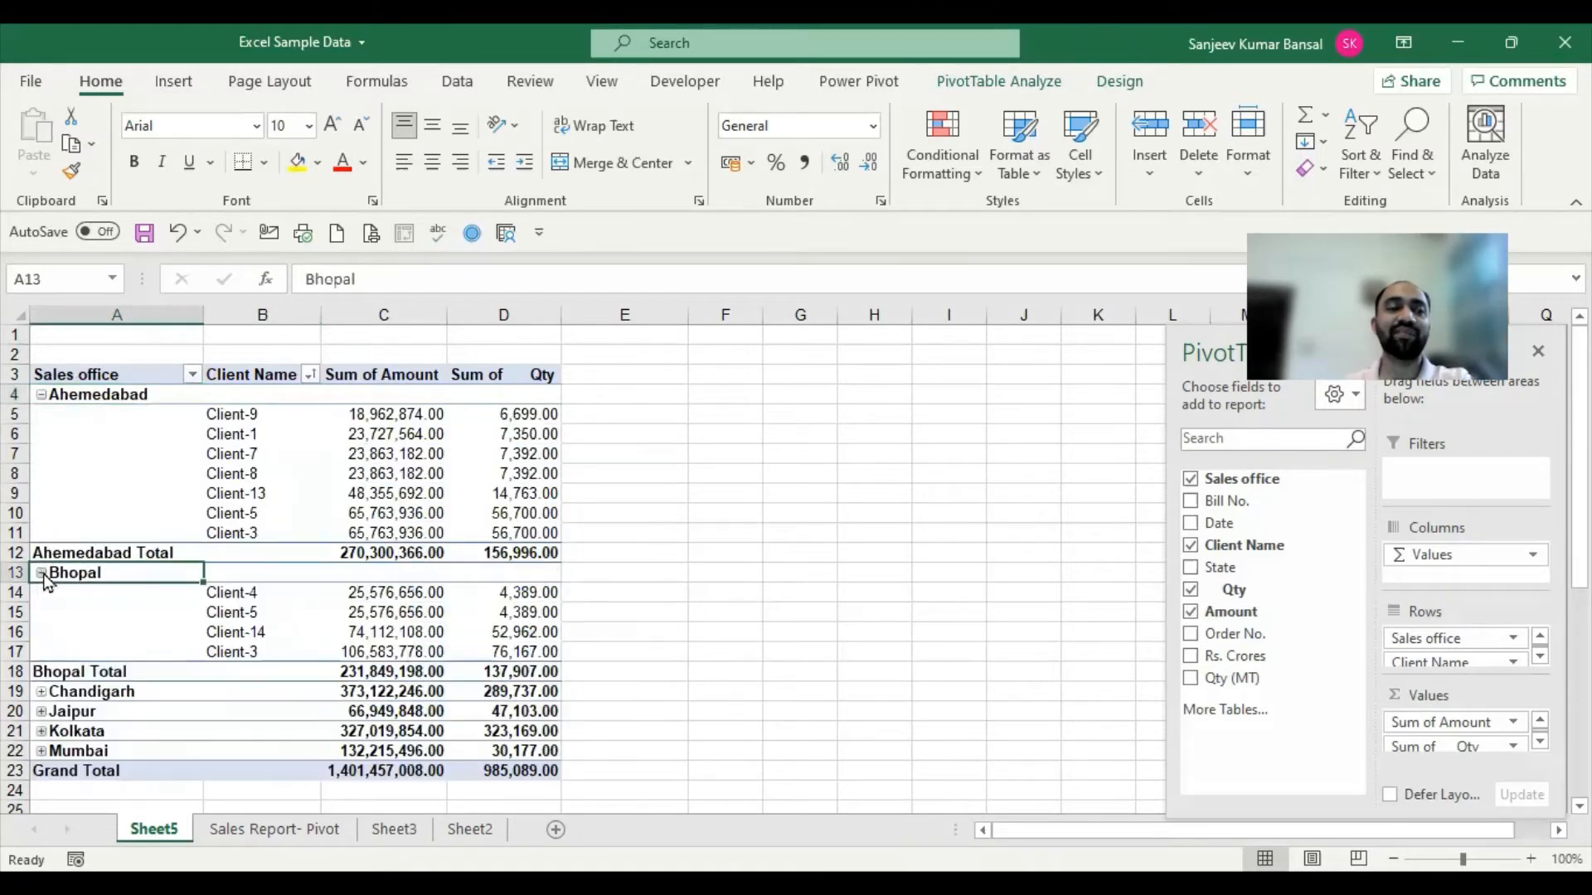
{"action": "left_click", "coordinate": [41, 691]}
{"action": "scroll", "coordinate": [42, 738], "scroll_direction": "down", "scroll_amount": 5}
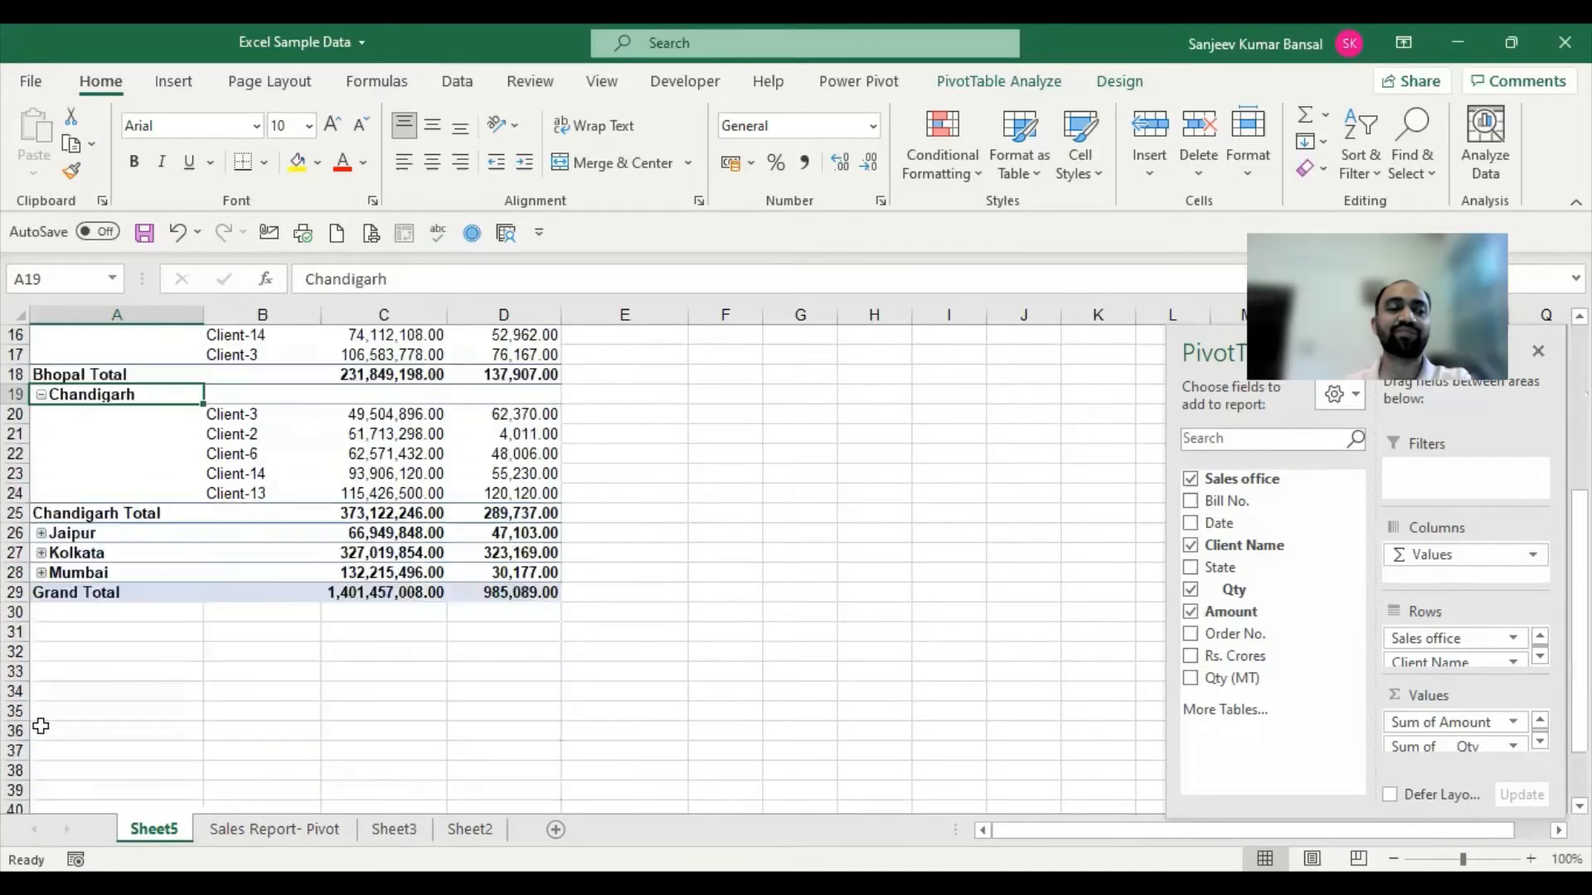
{"action": "left_click", "coordinate": [41, 533]}
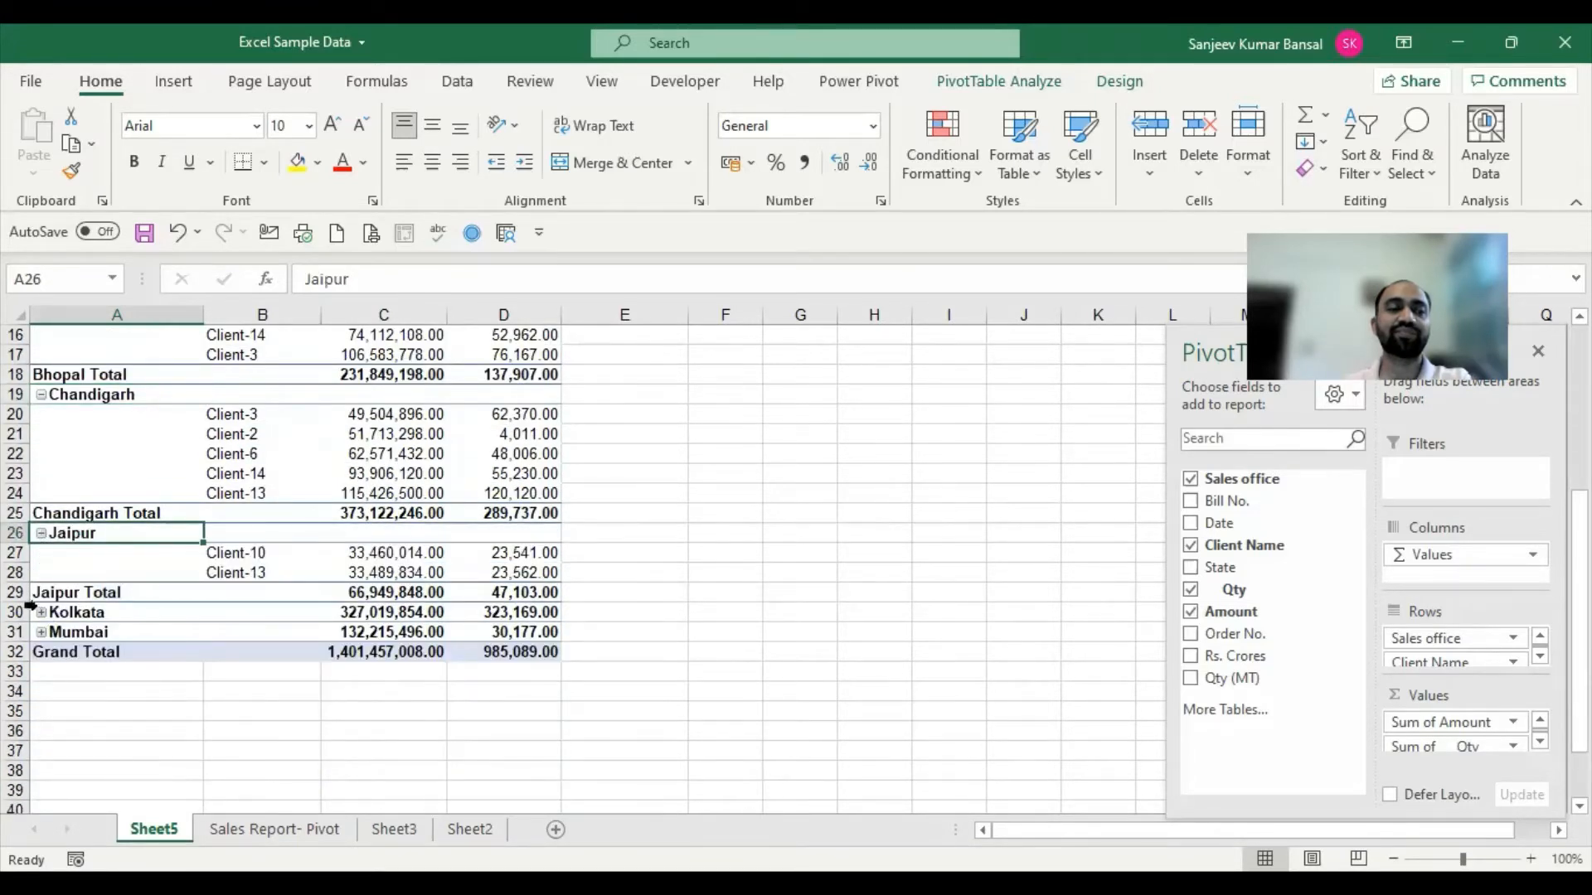
{"action": "left_click", "coordinate": [40, 612]}
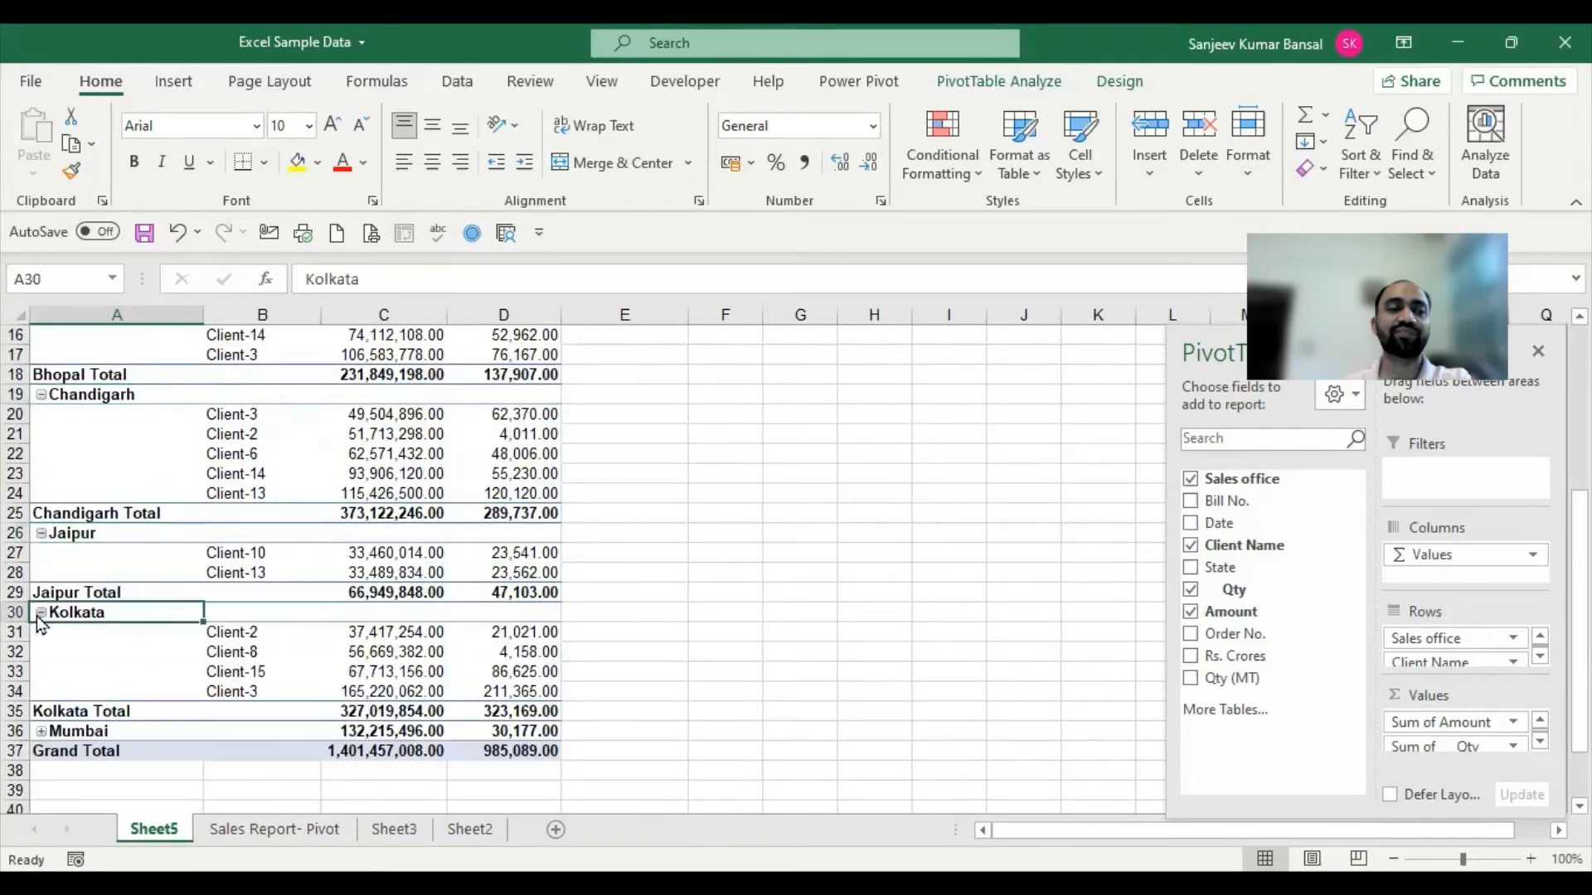
{"action": "left_click", "coordinate": [30, 736]}
{"action": "left_click", "coordinate": [41, 732]}
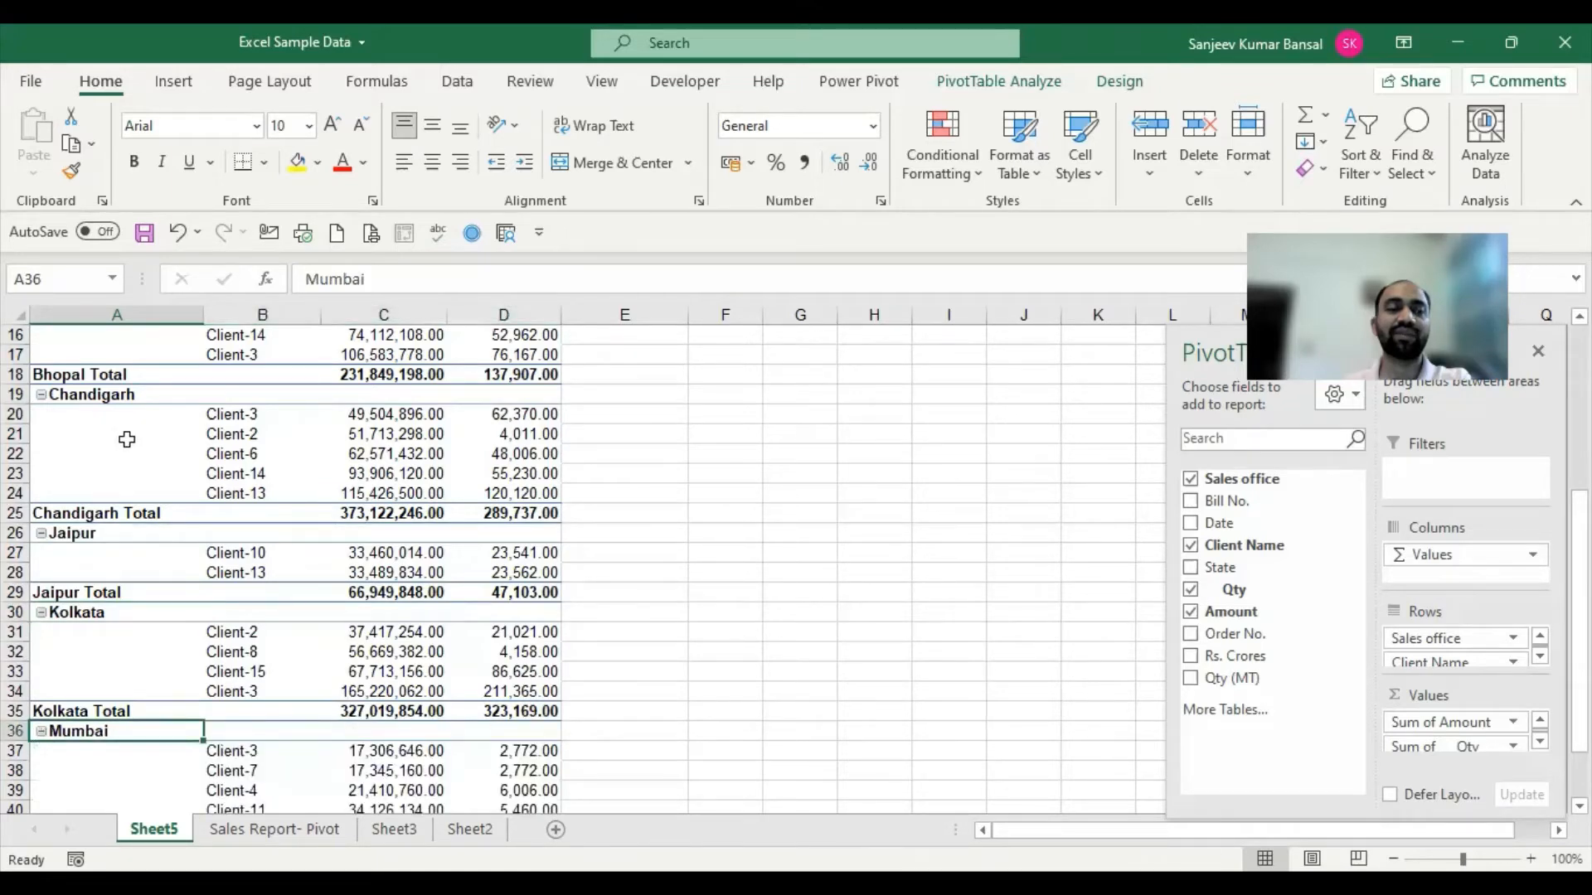
Collapse only the Ahemedabad group with the Collapse command, and expand it again.
{"action": "scroll", "coordinate": [126, 440], "scroll_direction": "up", "scroll_amount": 5}
{"action": "left_click", "coordinate": [121, 398]}
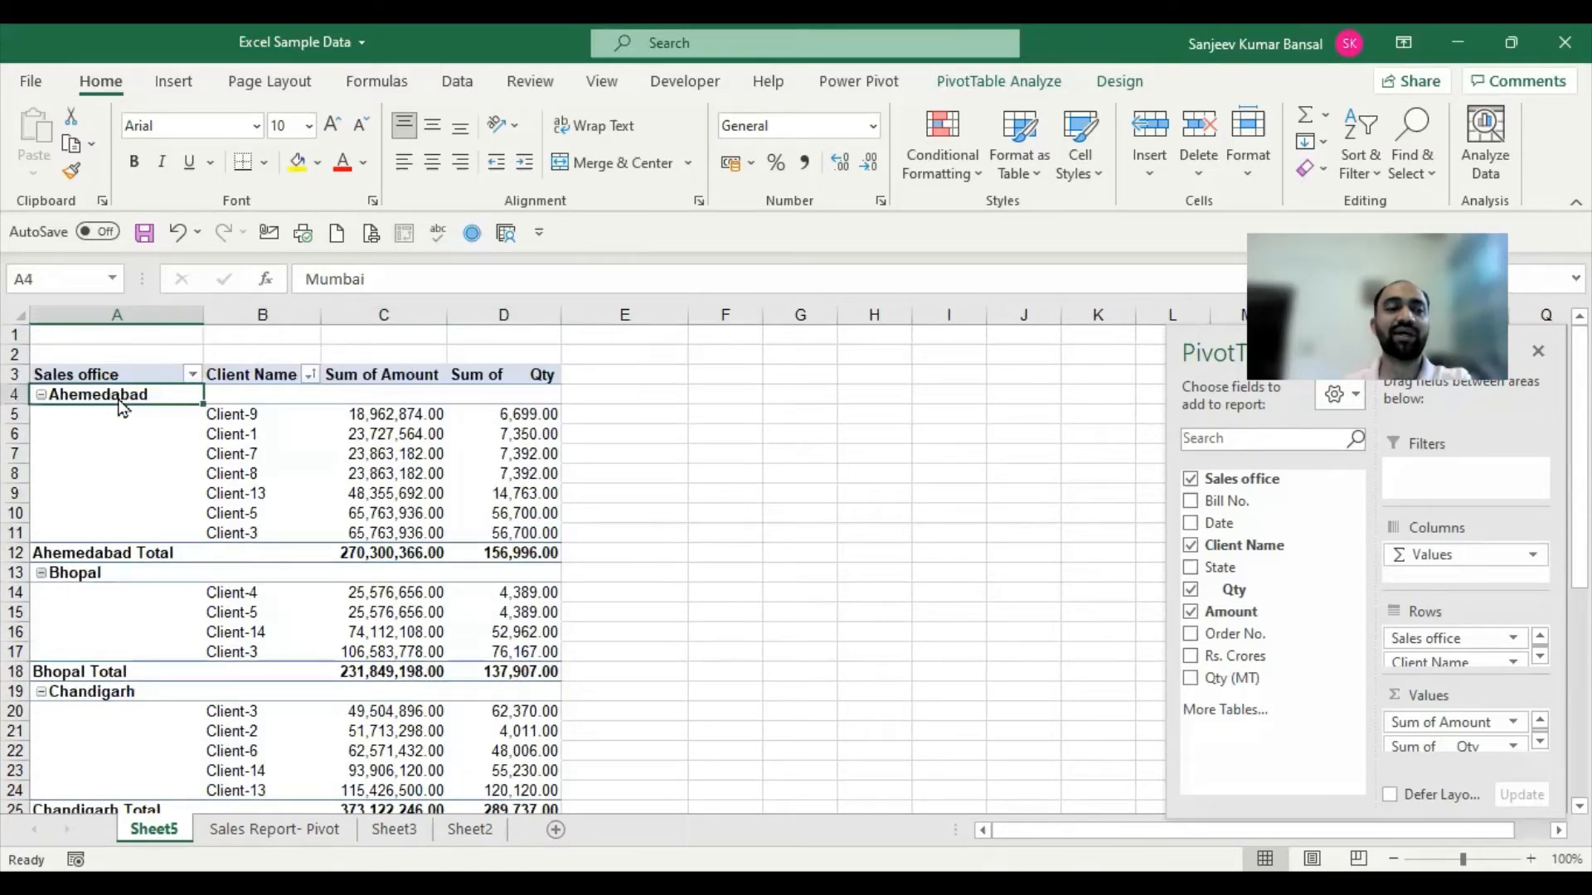
{"action": "right_click", "coordinate": [121, 406]}
{"action": "mouse_move", "coordinate": [196, 614]}
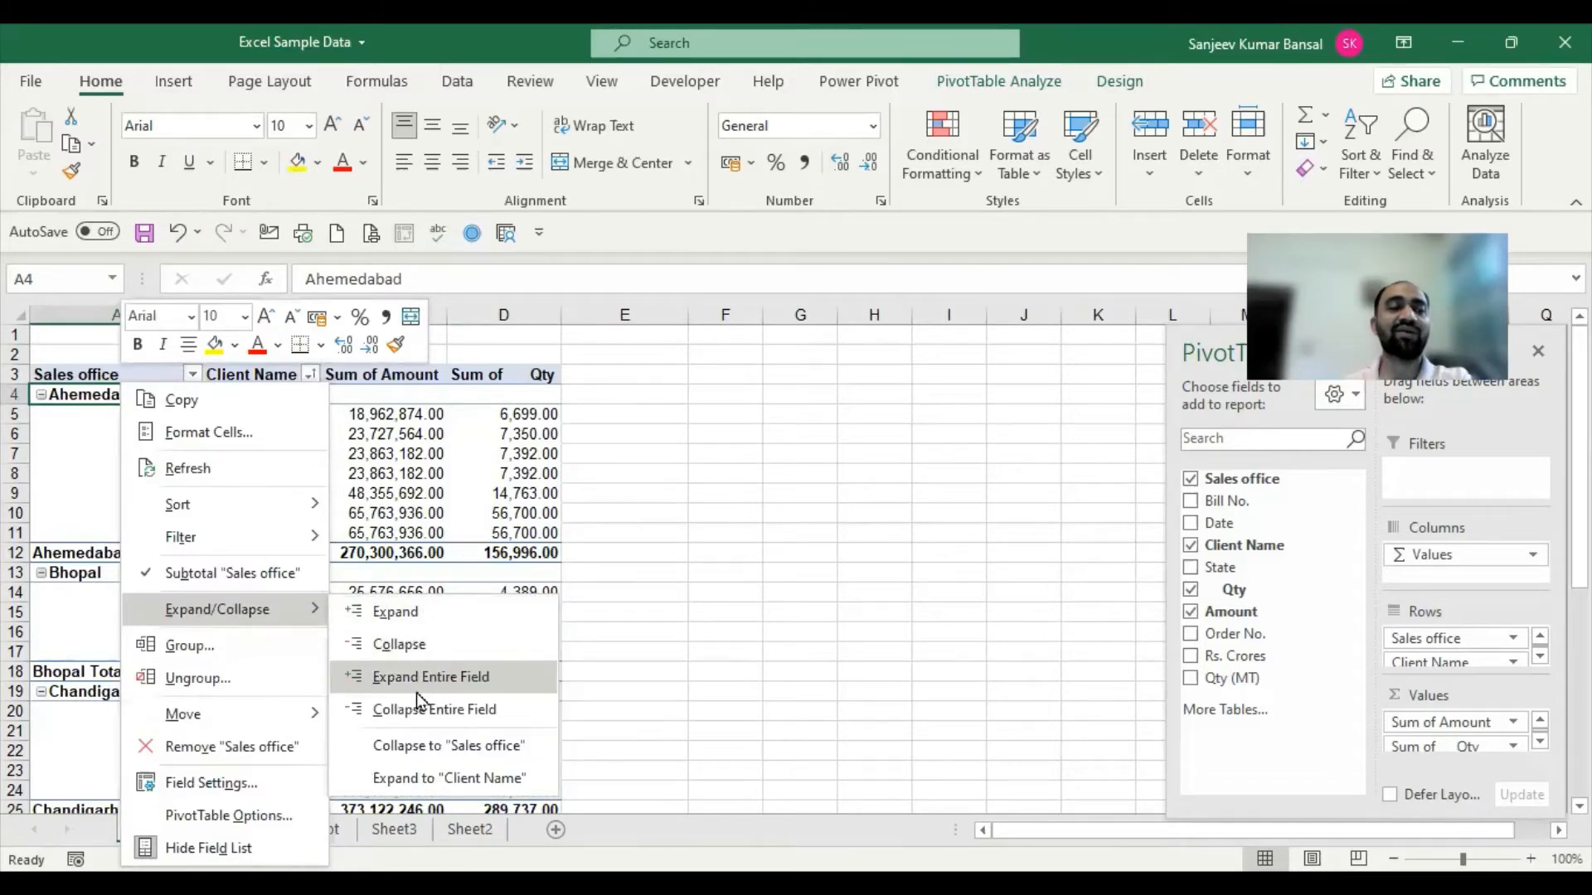
{"action": "left_click", "coordinate": [430, 639]}
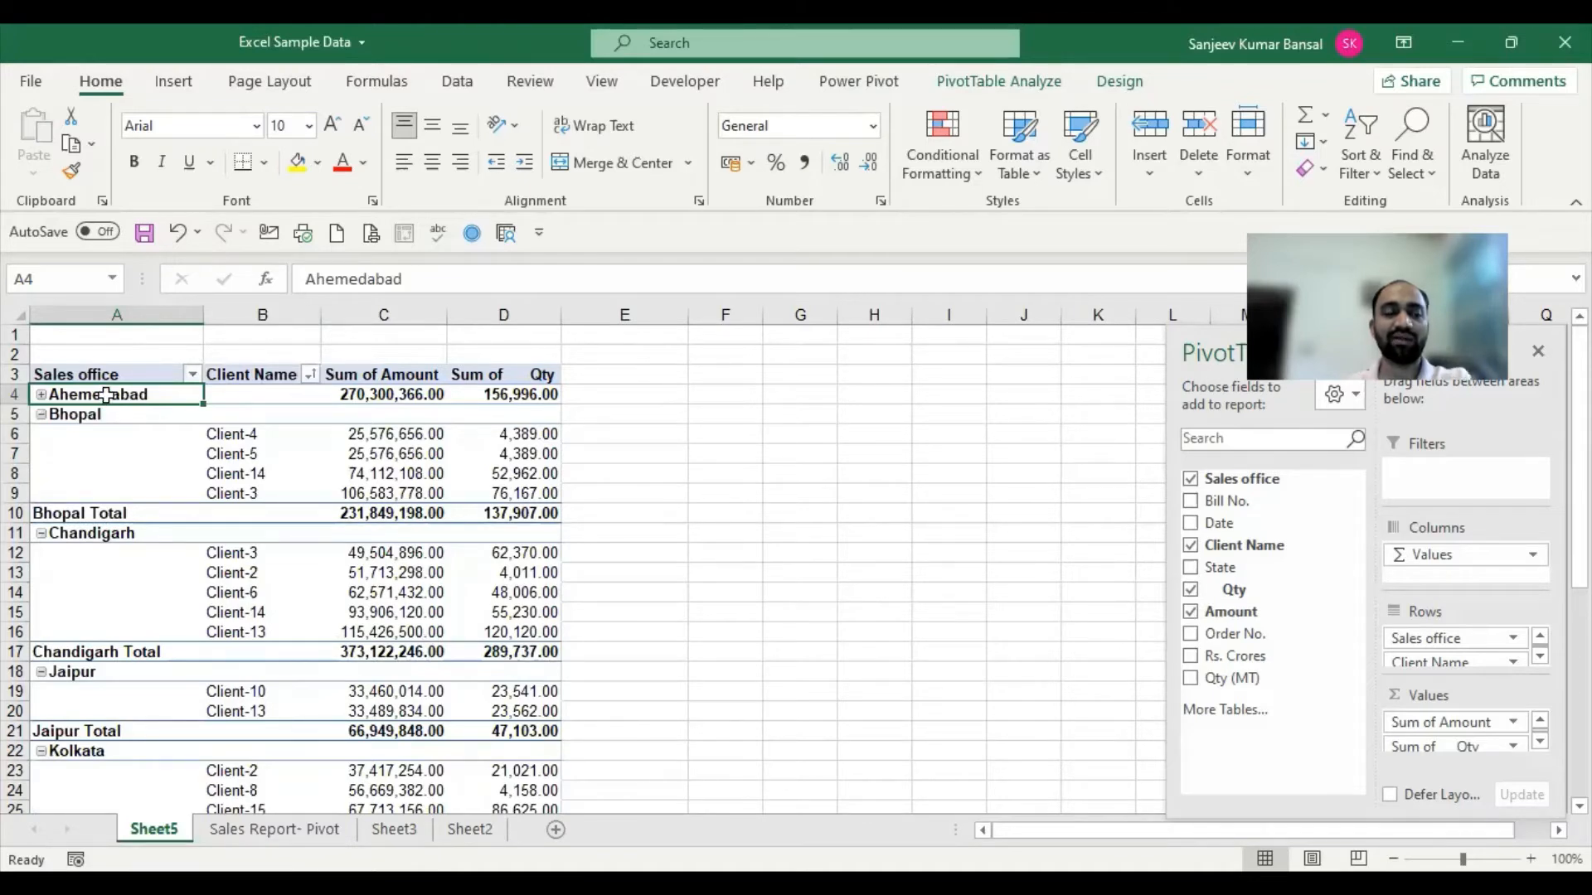
{"action": "double_click", "coordinate": [105, 394]}
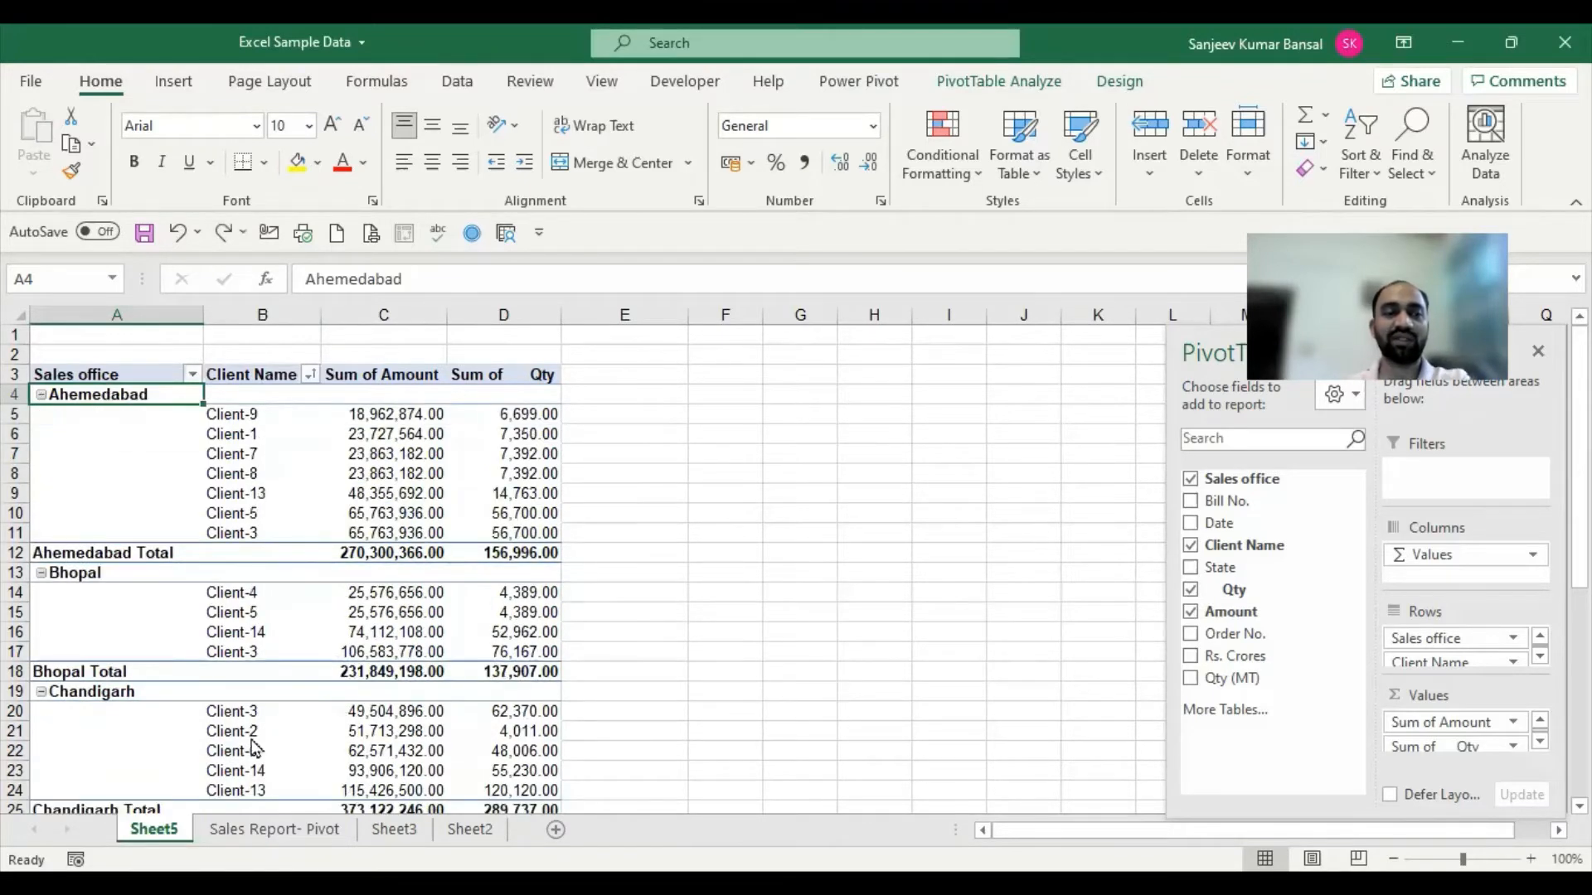
Collapse the entire Sales office field at once, and expand the entire field again.
{"action": "right_click", "coordinate": [108, 388]}
{"action": "mouse_move", "coordinate": [247, 614]}
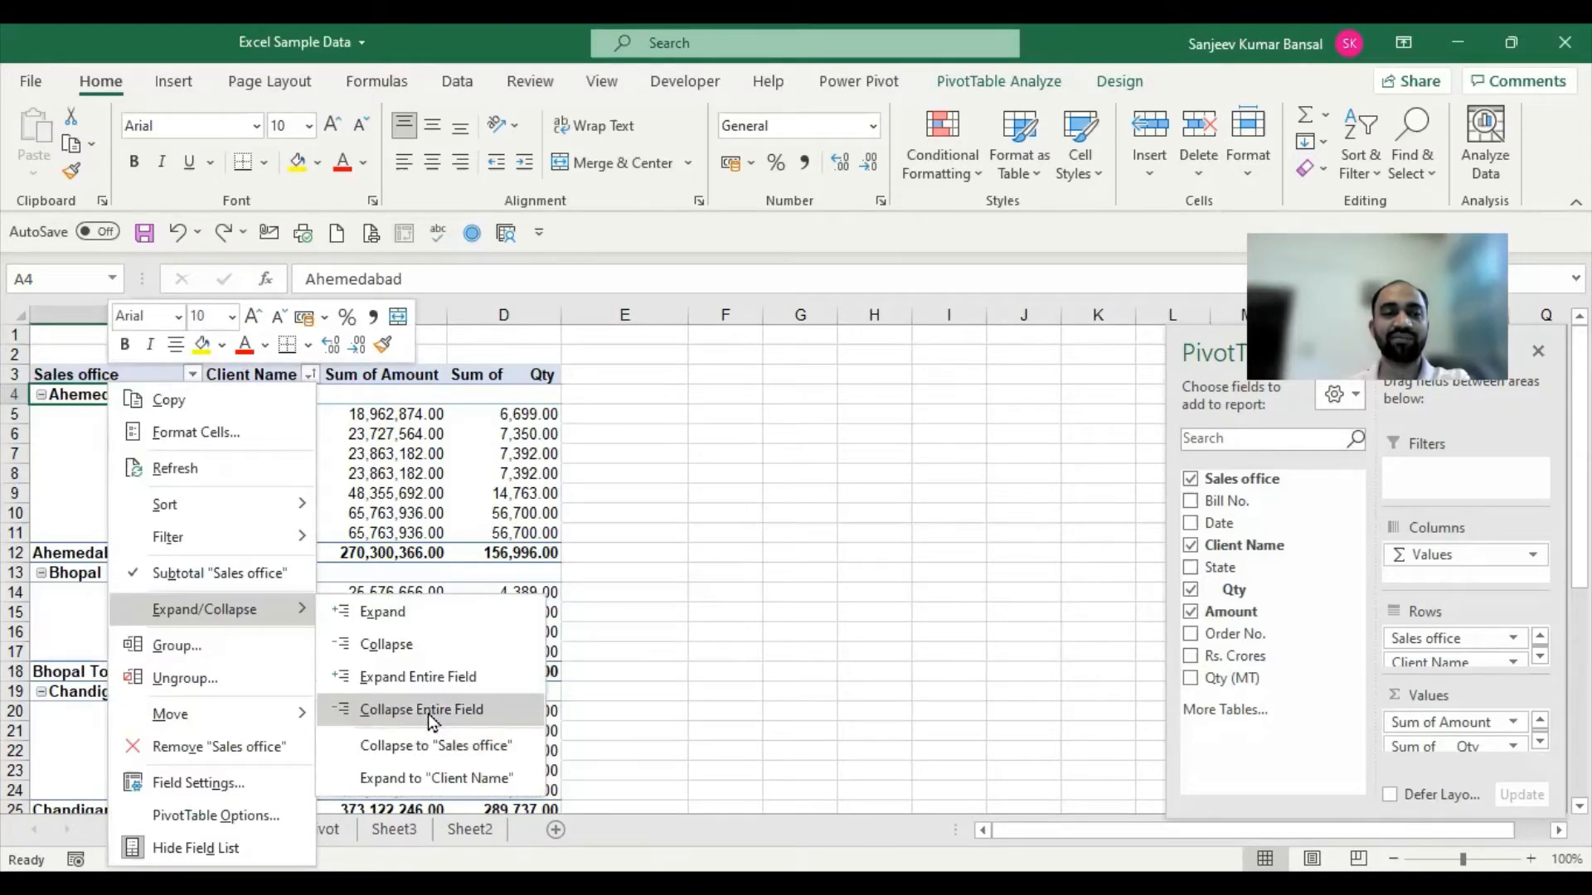
{"action": "left_click", "coordinate": [427, 713]}
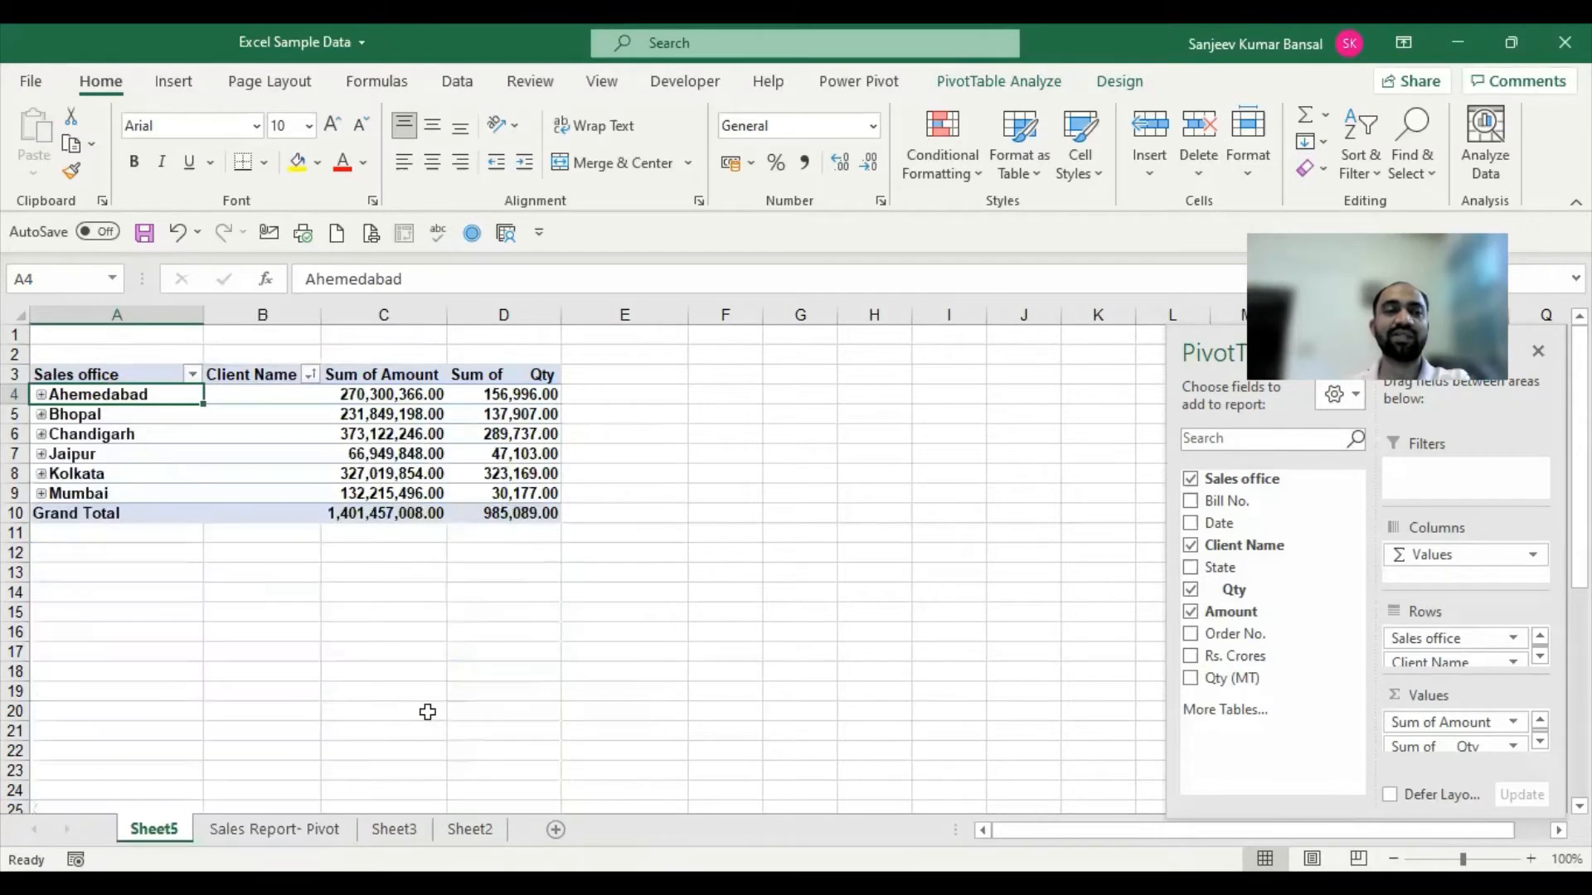
{"action": "right_click", "coordinate": [135, 391]}
{"action": "mouse_move", "coordinate": [255, 609]}
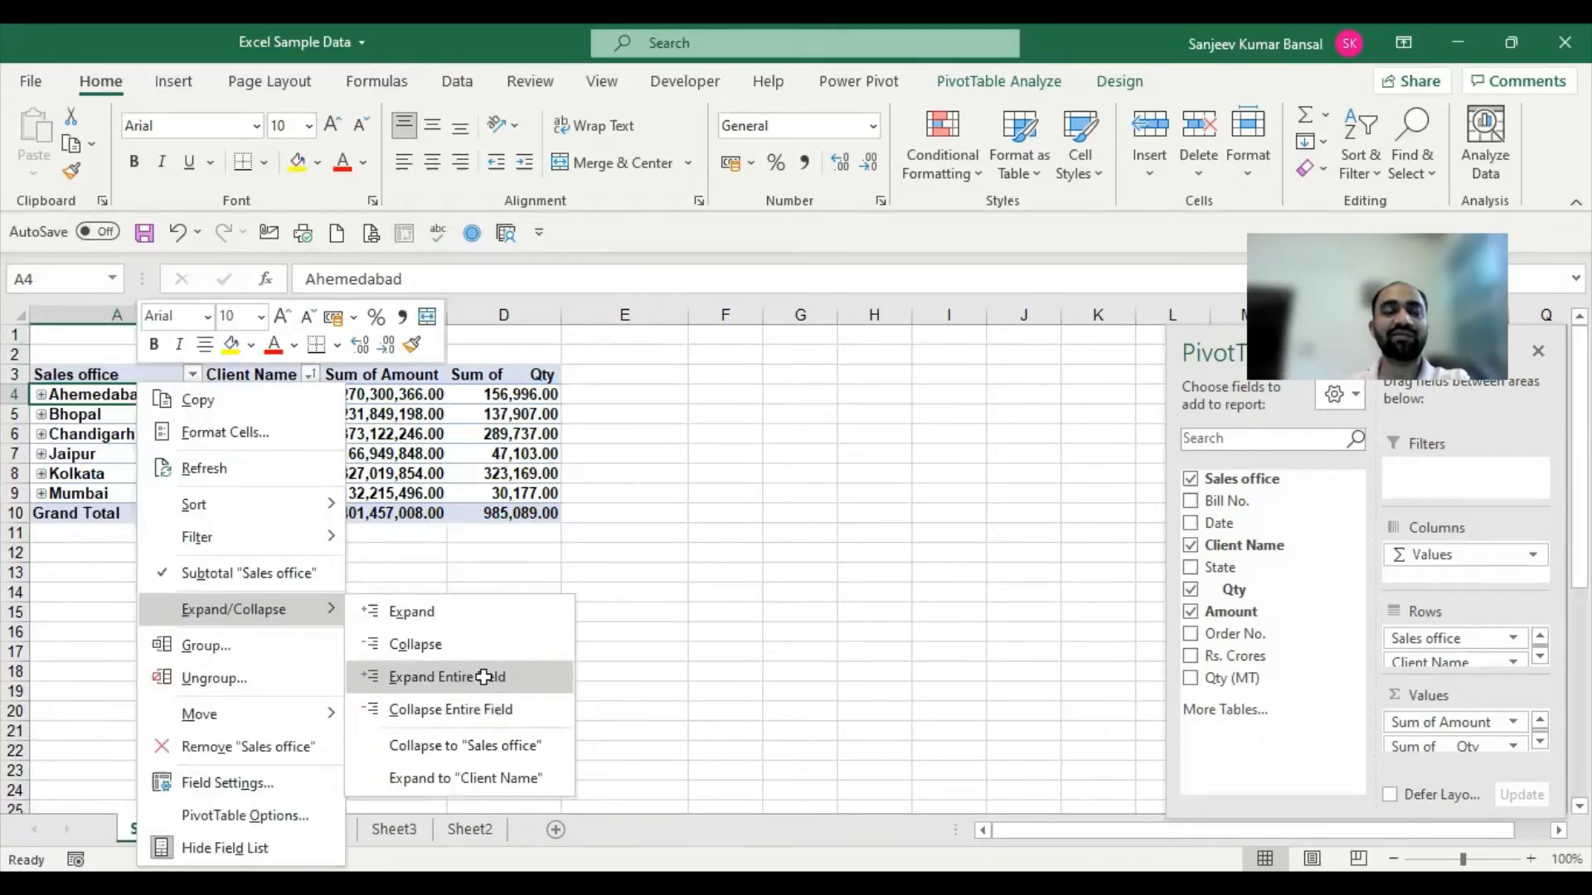
{"action": "key", "text": "Return"}
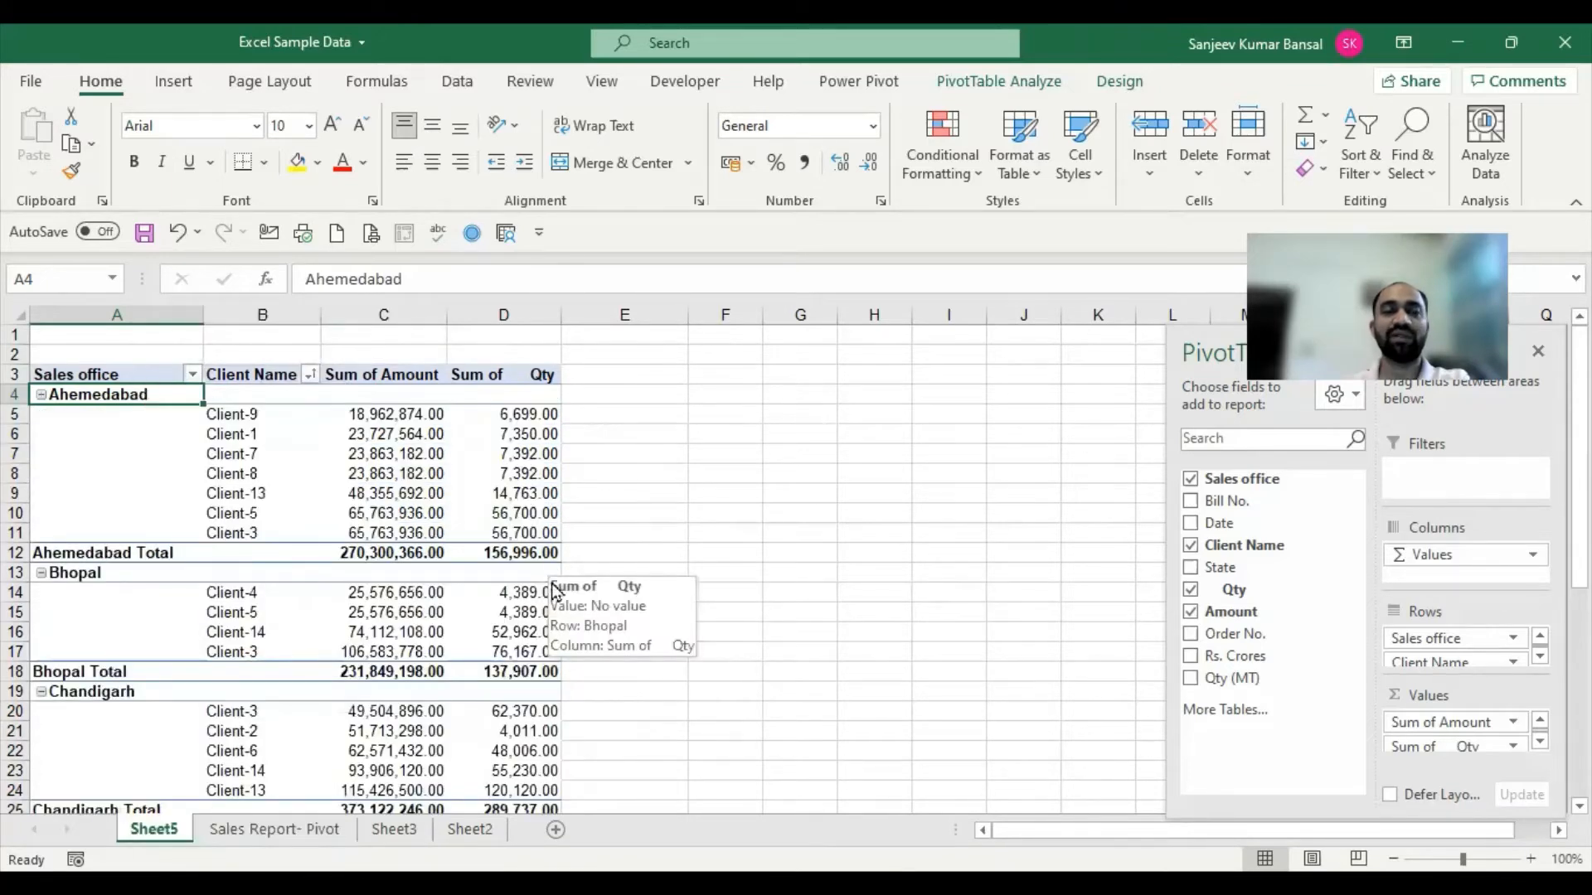
Turn on Repeat item labels for the Sales office field to fill its blank cells, and check the labels down to the grand total.
{"action": "left_click_drag", "start_coordinate": [98, 397], "coordinate": [108, 531]}
{"action": "left_click_drag", "start_coordinate": [96, 593], "coordinate": [103, 651]}
{"action": "double_click", "coordinate": [105, 402]}
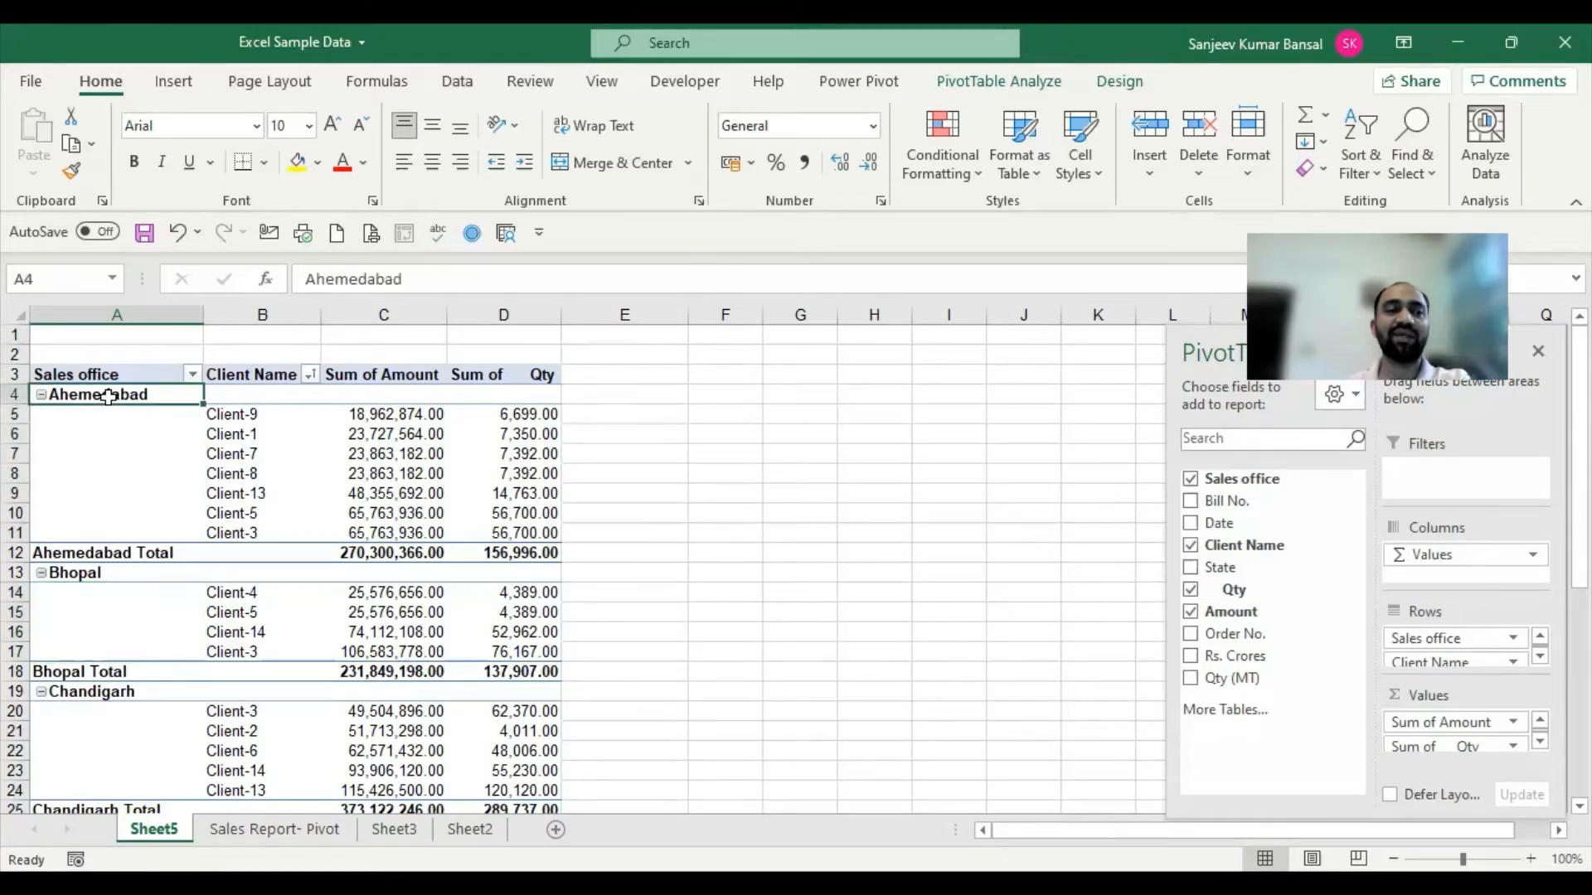
{"action": "left_click", "coordinate": [40, 394]}
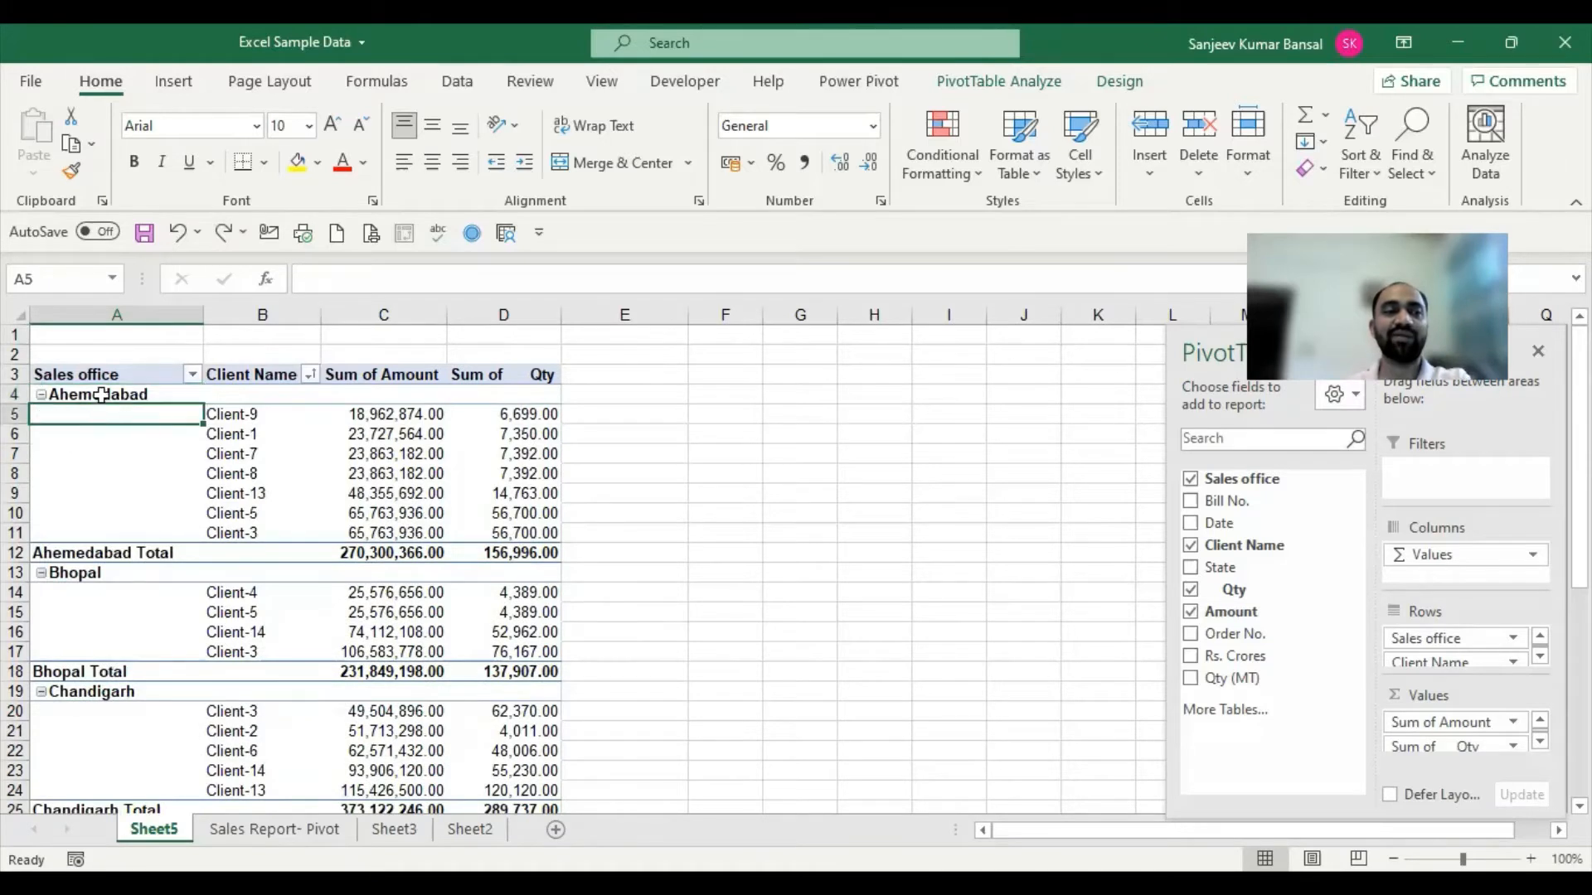
{"action": "left_click_drag", "start_coordinate": [125, 415], "coordinate": [129, 538]}
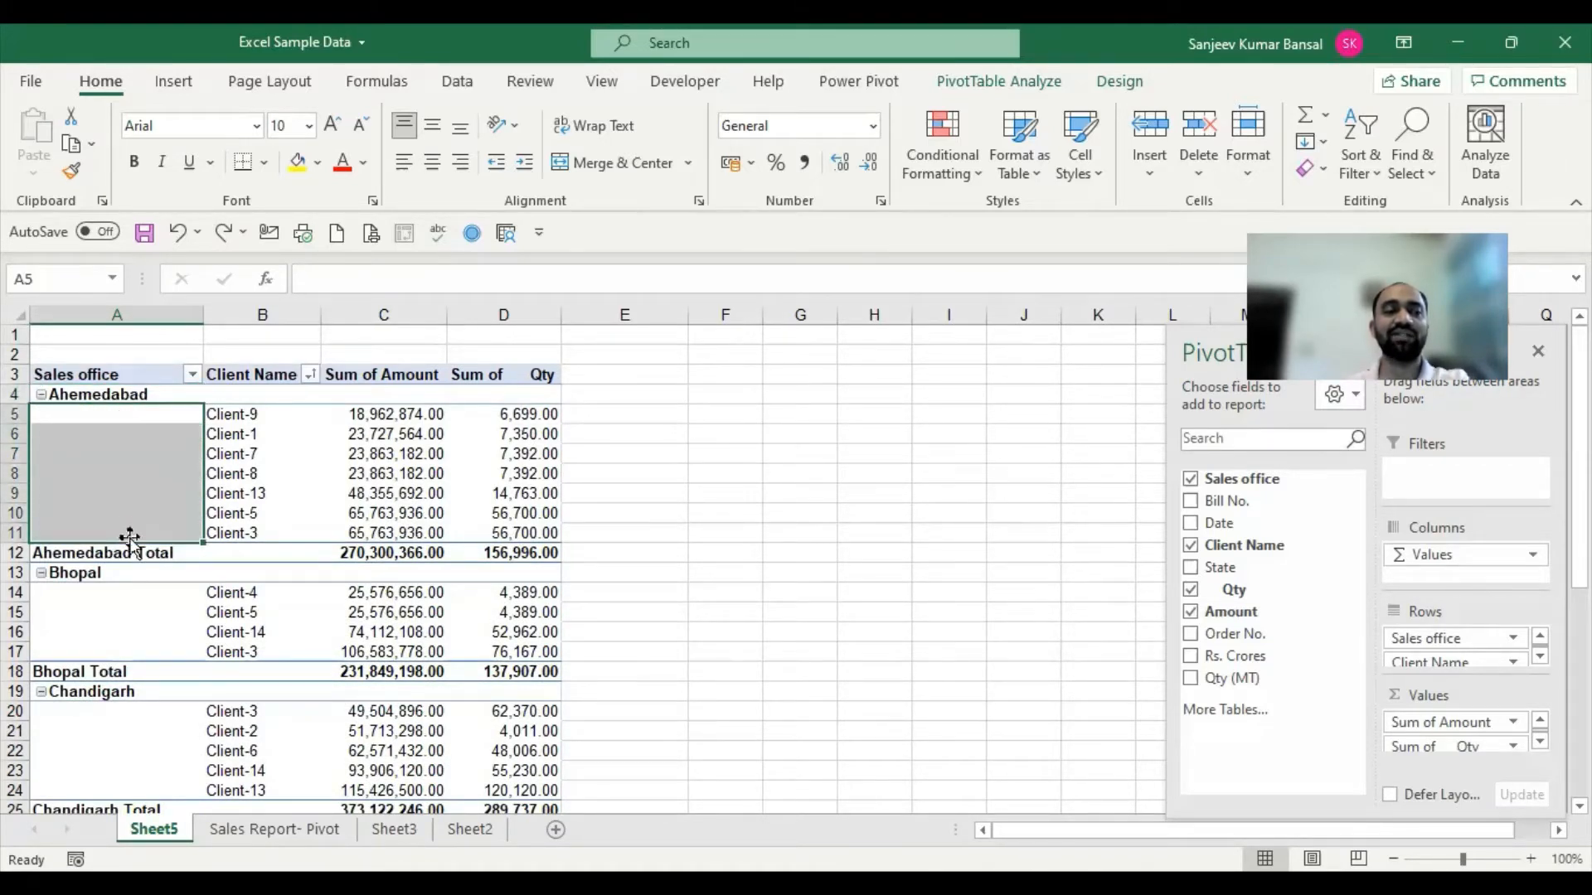
{"action": "right_click", "coordinate": [137, 470]}
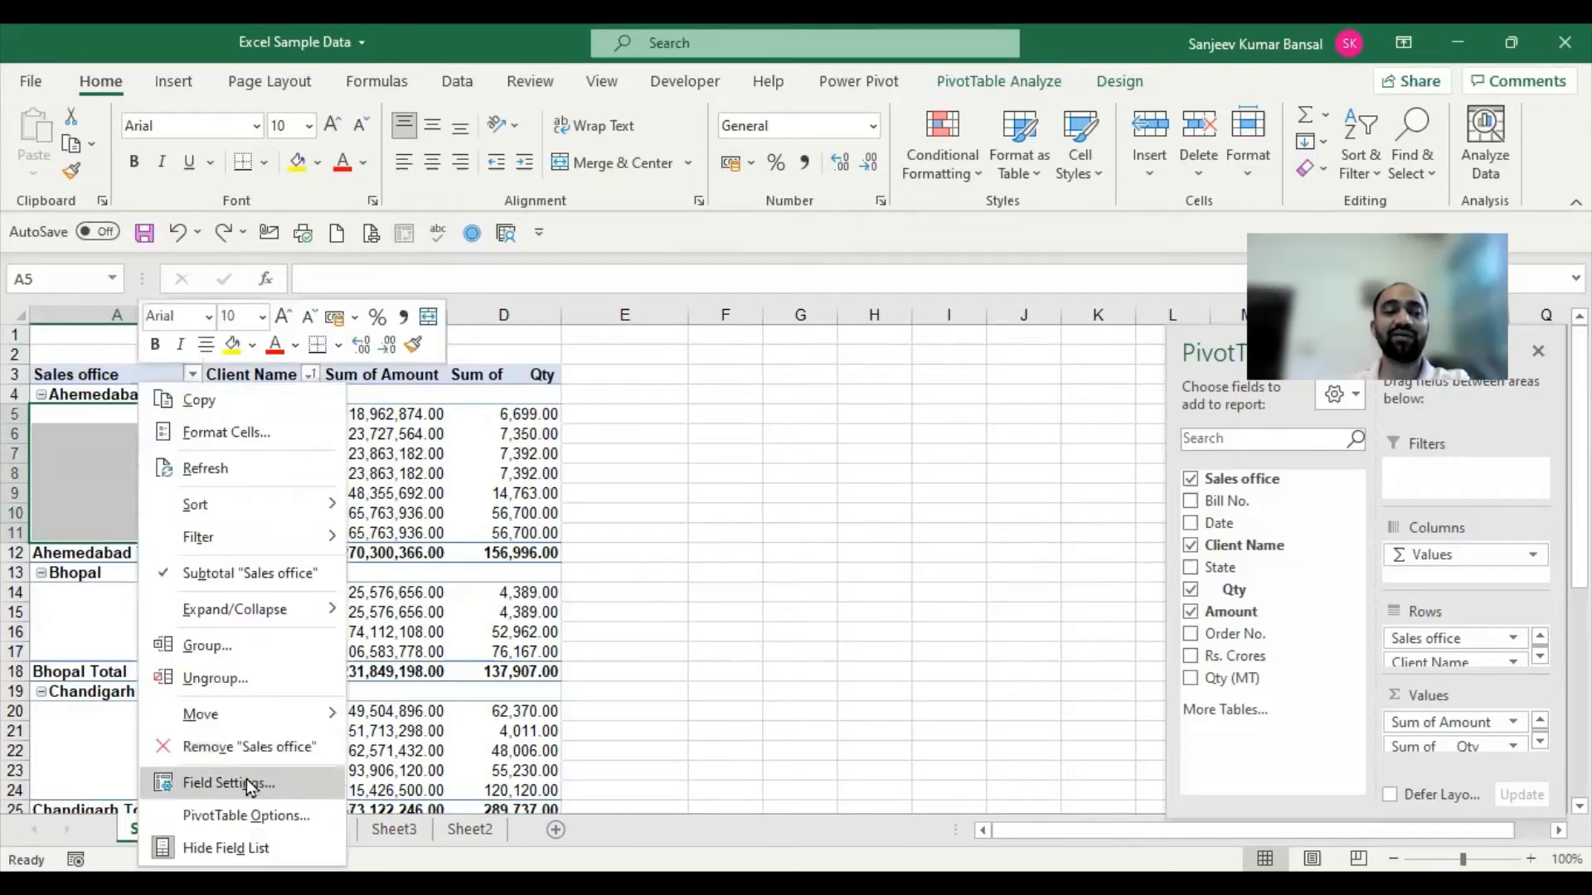
{"action": "left_click", "coordinate": [246, 782]}
{"action": "left_click", "coordinate": [212, 500]}
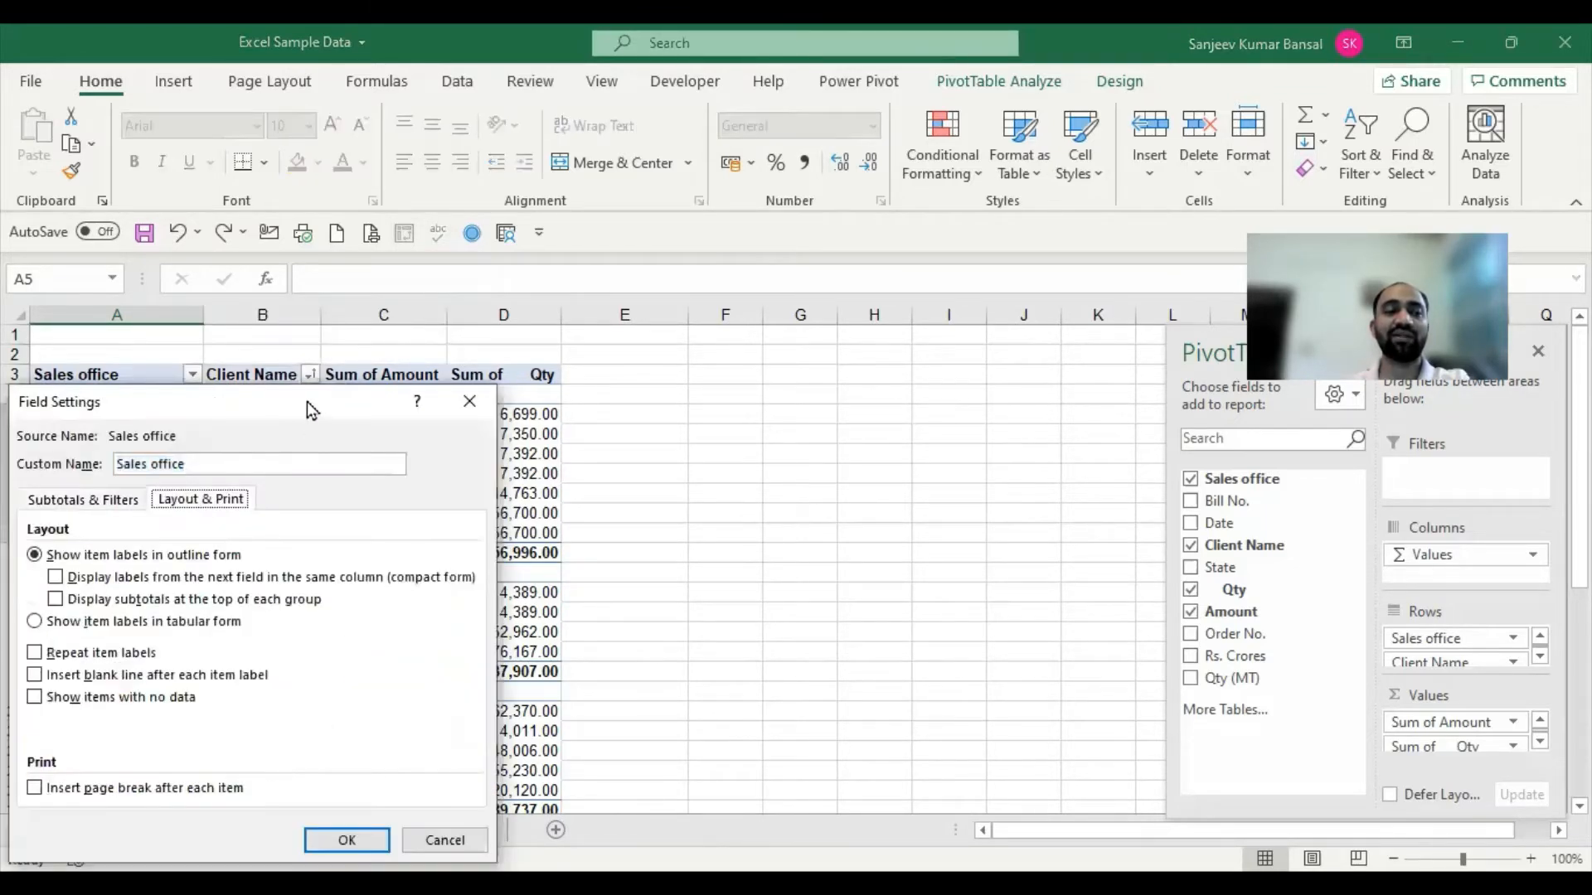
{"action": "left_click_drag", "start_coordinate": [845, 286], "coordinate": [907, 251]}
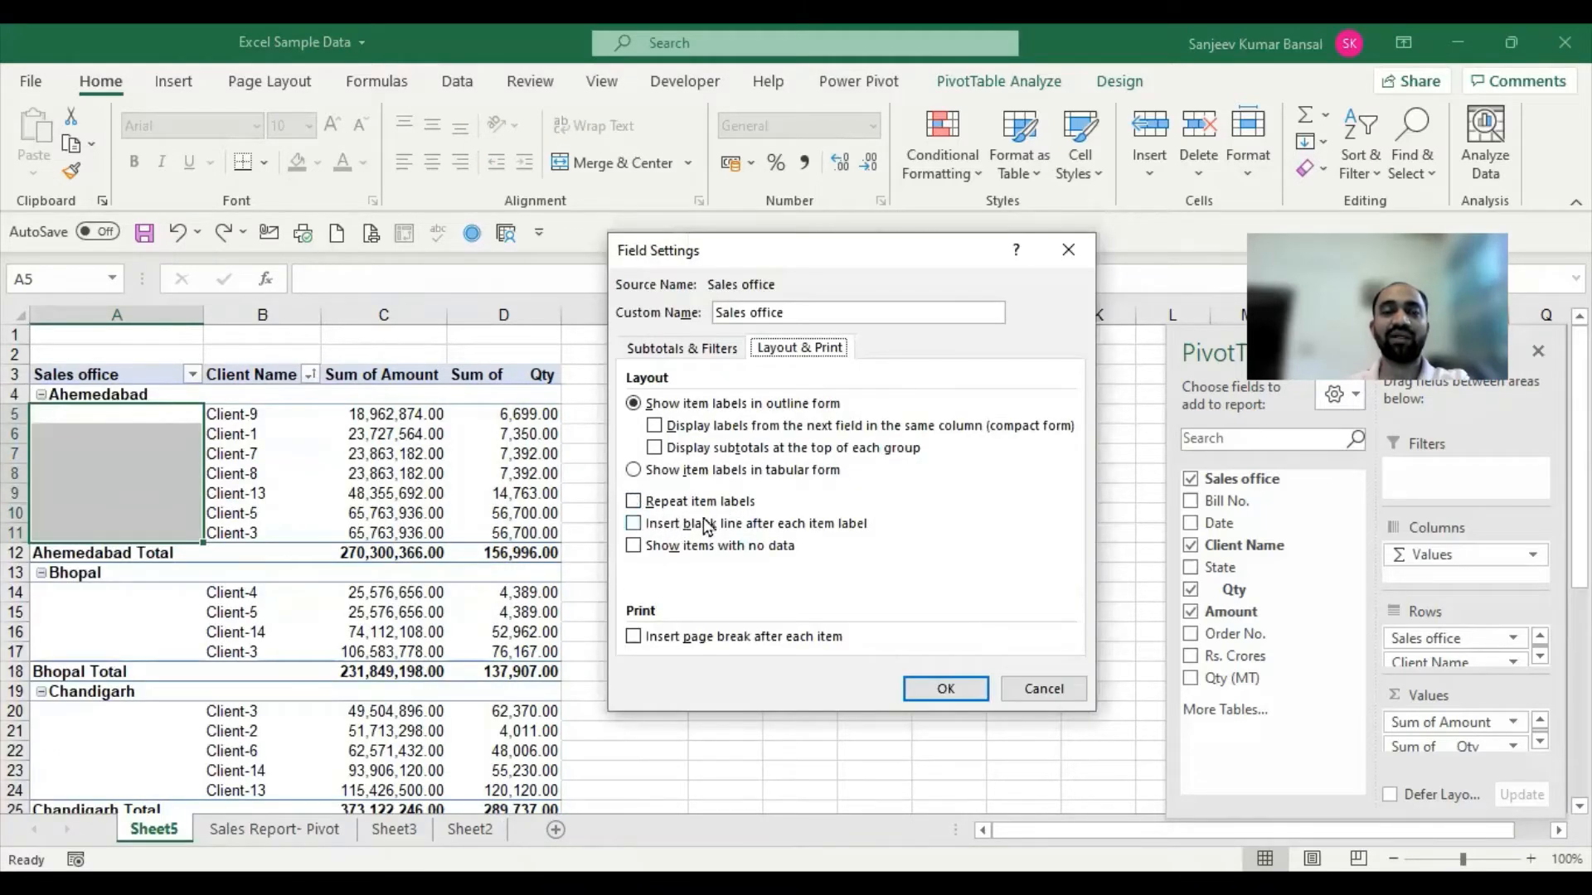
{"action": "left_click", "coordinate": [633, 502]}
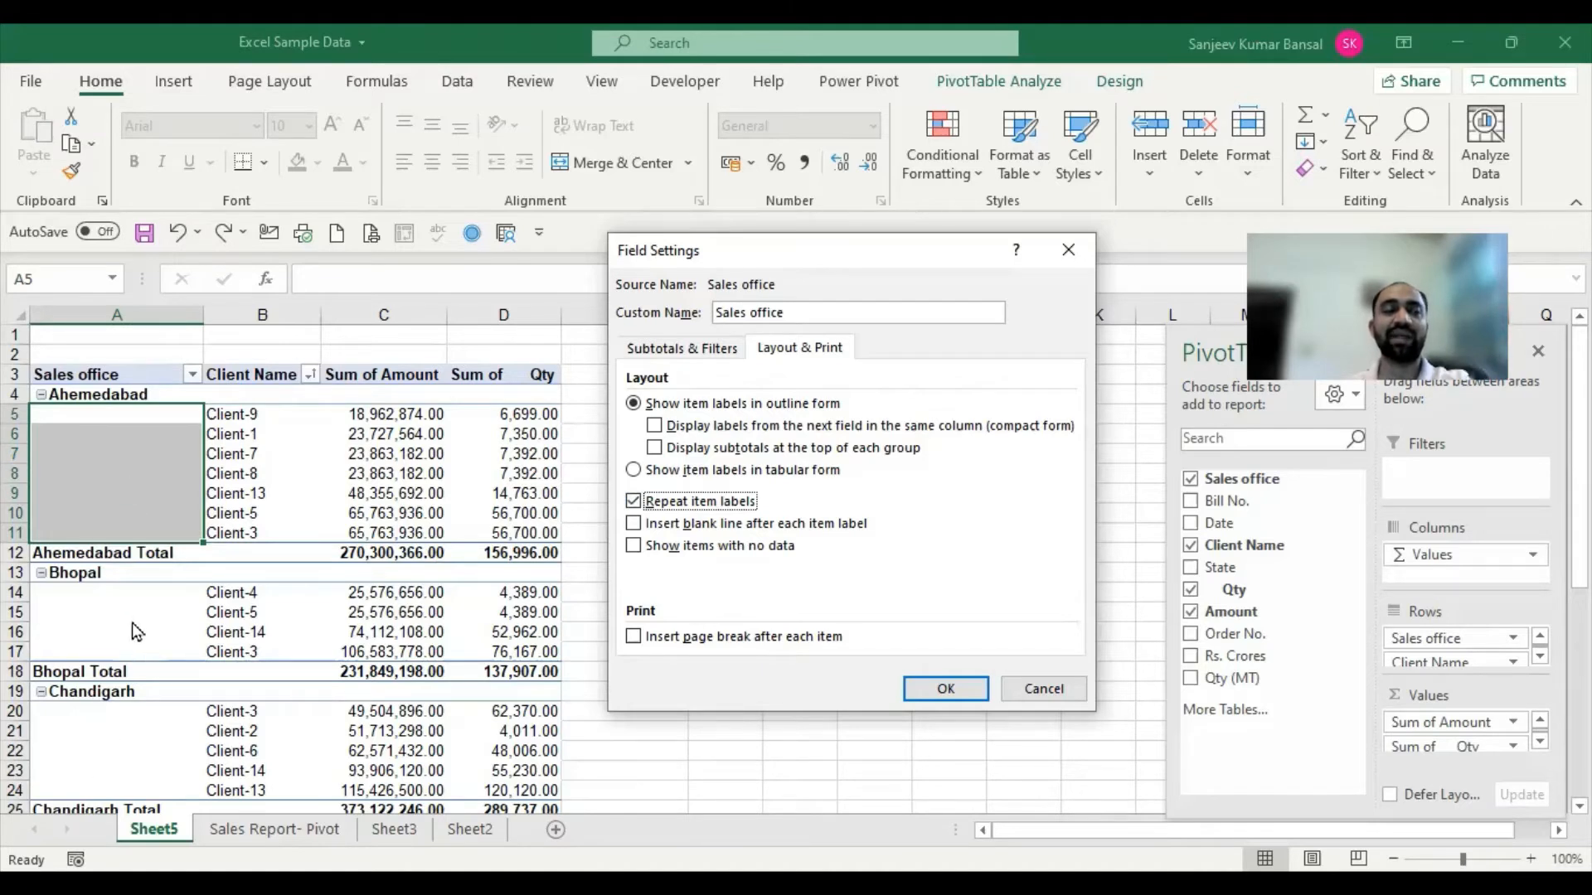
{"action": "left_click", "coordinate": [946, 689]}
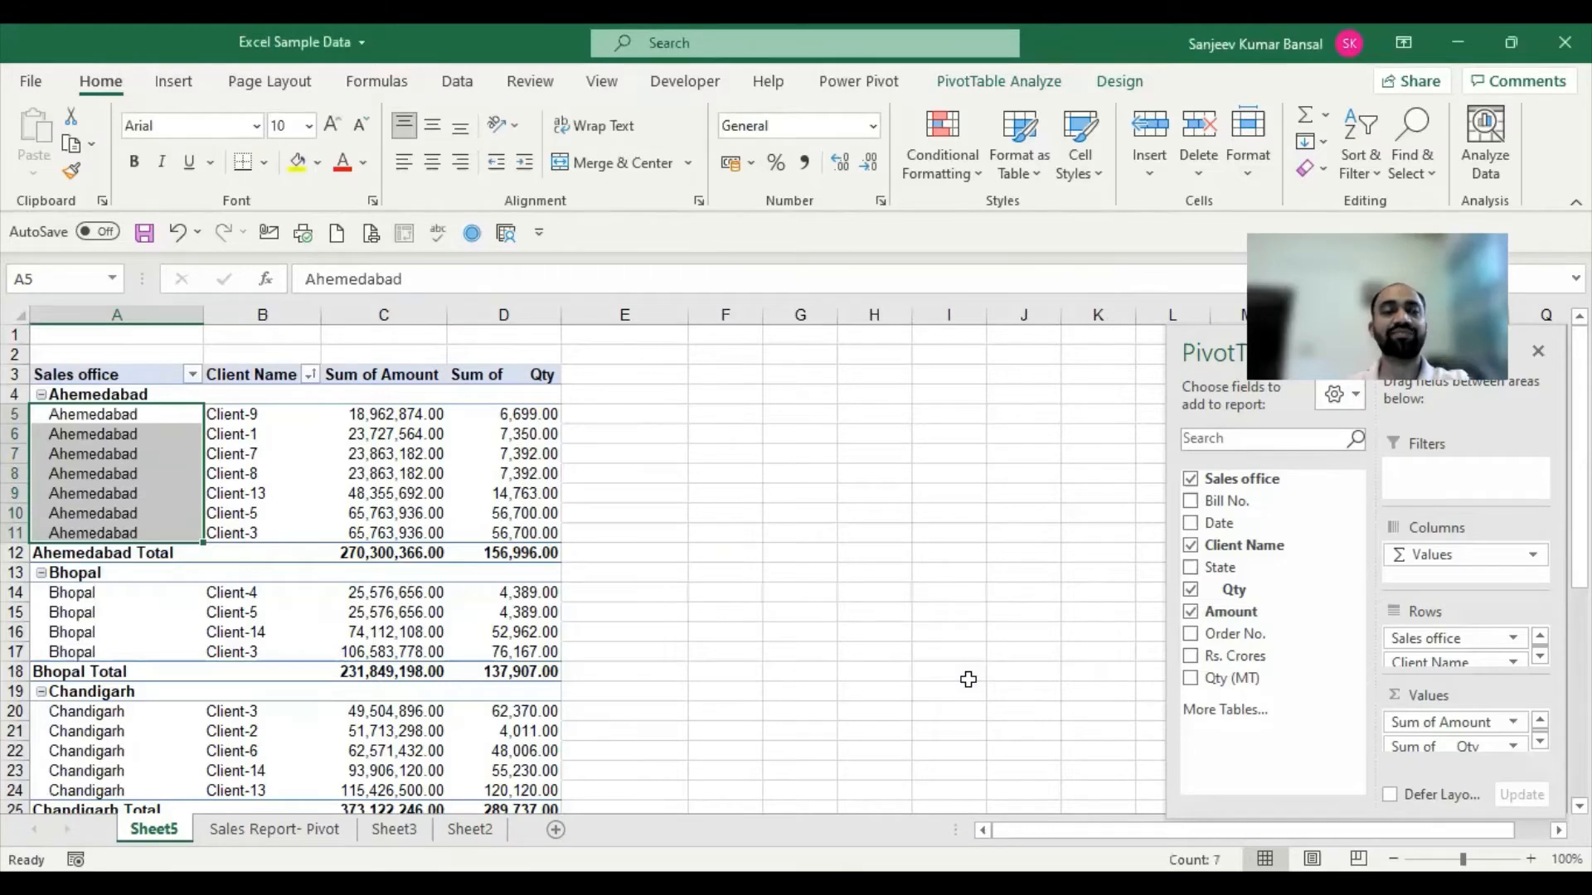
{"action": "scroll", "coordinate": [530, 601], "scroll_direction": "down", "scroll_amount": 8}
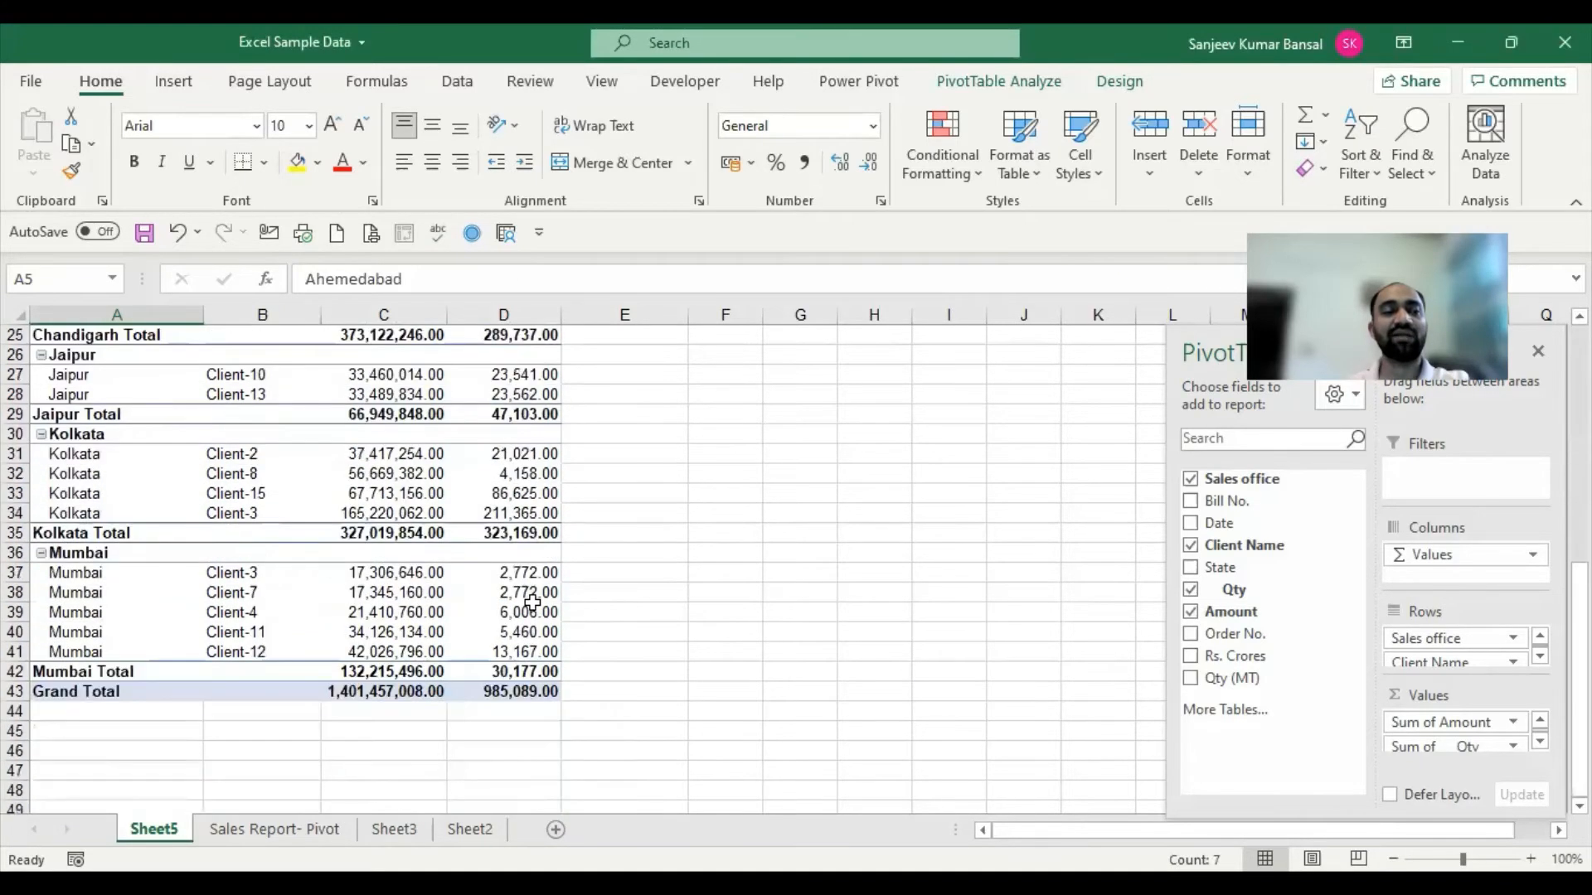
Remove the Sales office field from the PivotTable, select the remaining client totals, and undo the removal.
{"action": "scroll", "coordinate": [531, 603], "scroll_direction": "up", "scroll_amount": 1}
{"action": "scroll", "coordinate": [532, 602], "scroll_direction": "up", "scroll_amount": 7}
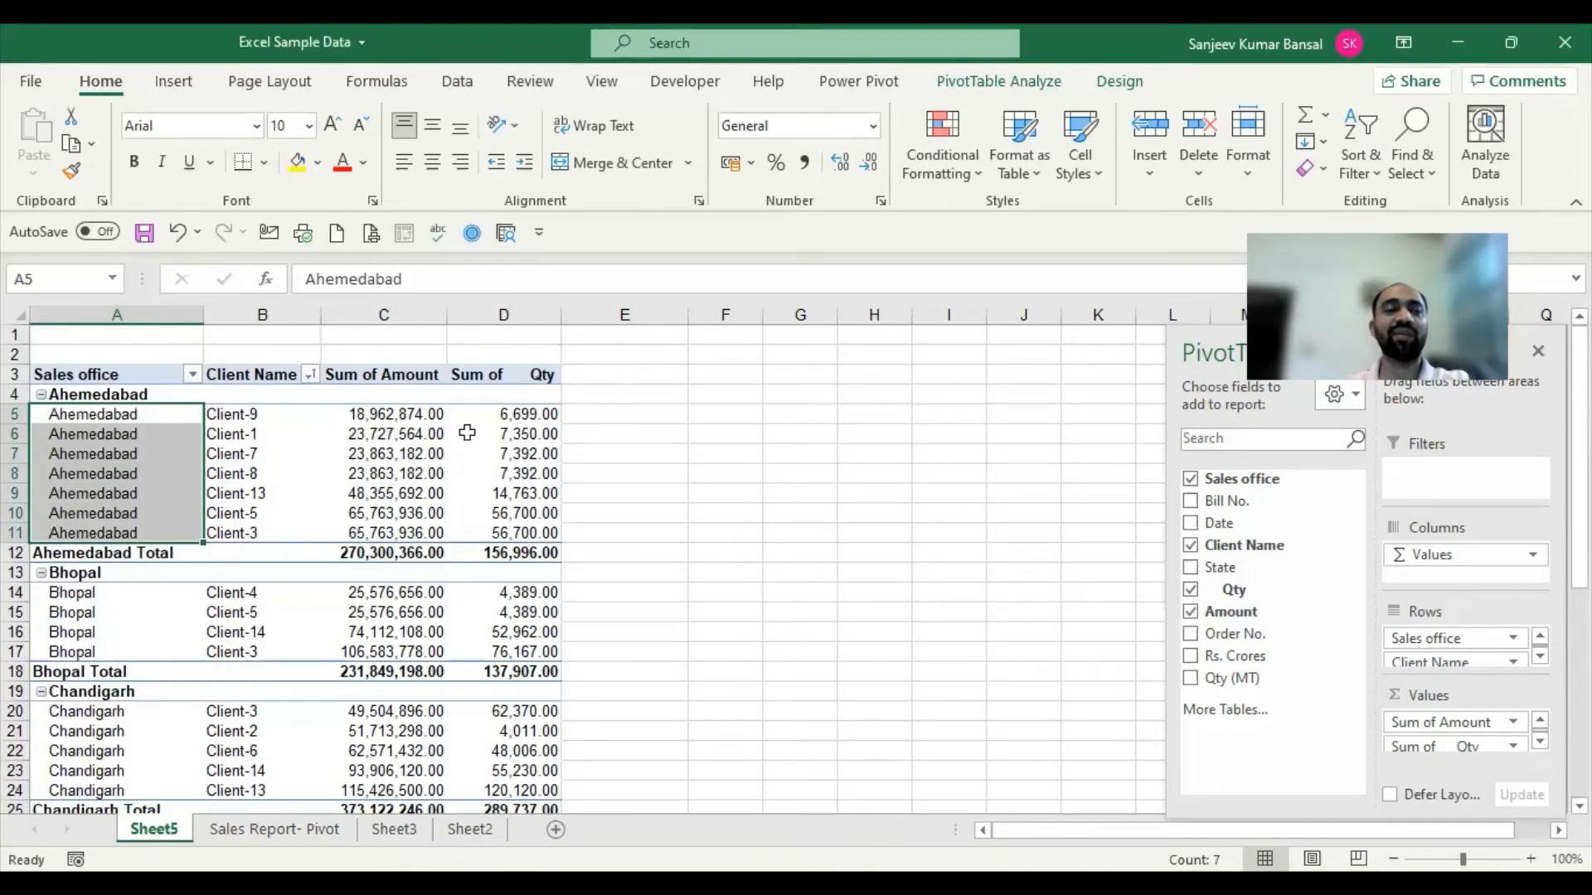
{"action": "left_click", "coordinate": [527, 445]}
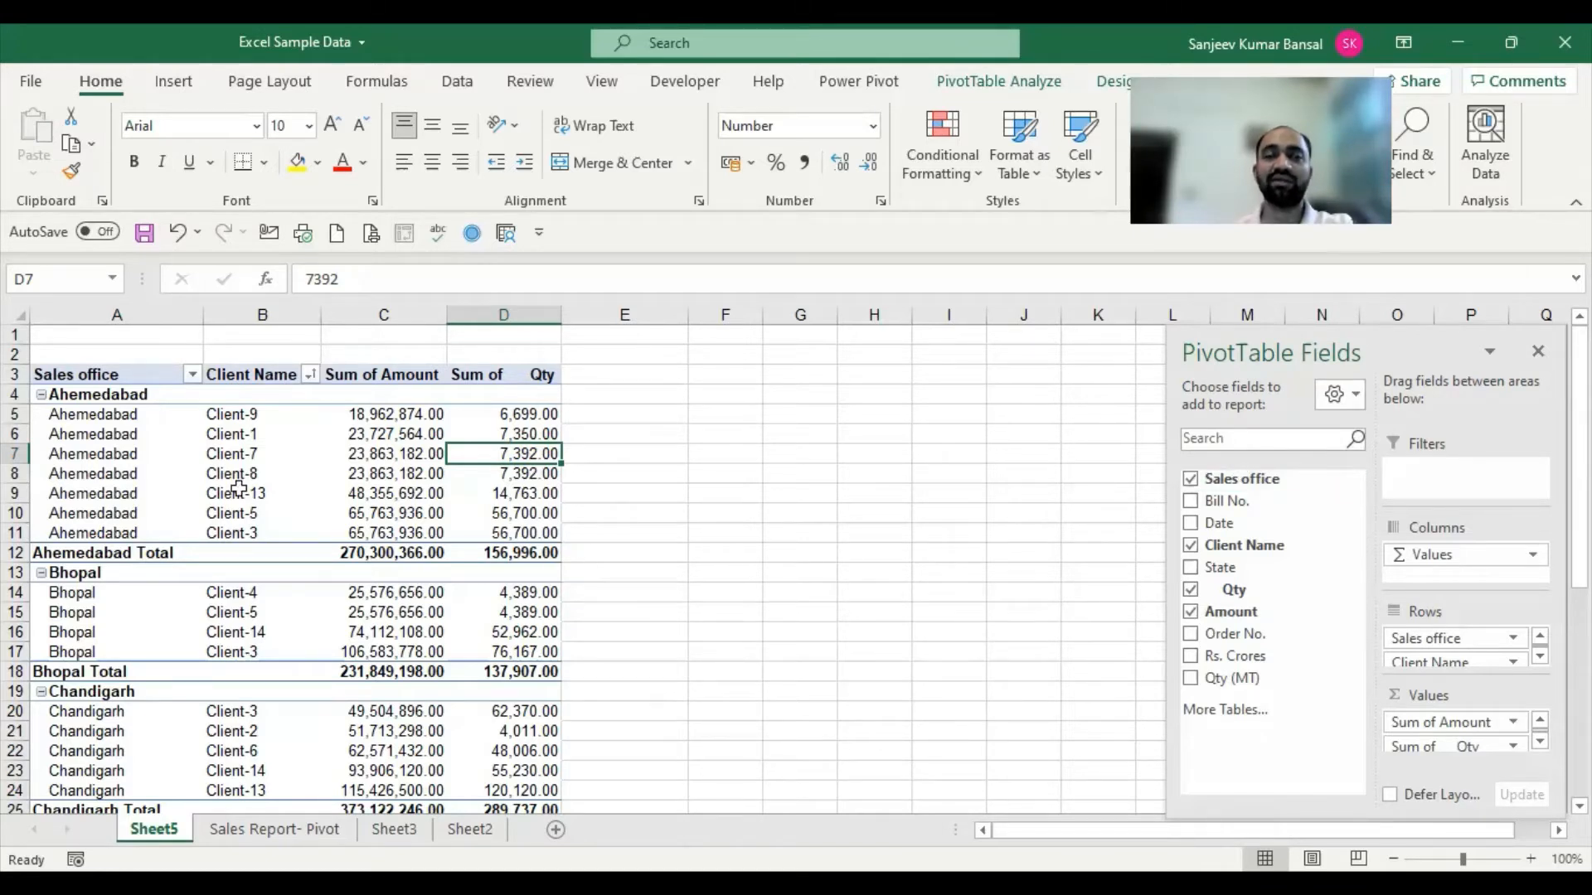
{"action": "left_click", "coordinate": [1192, 484]}
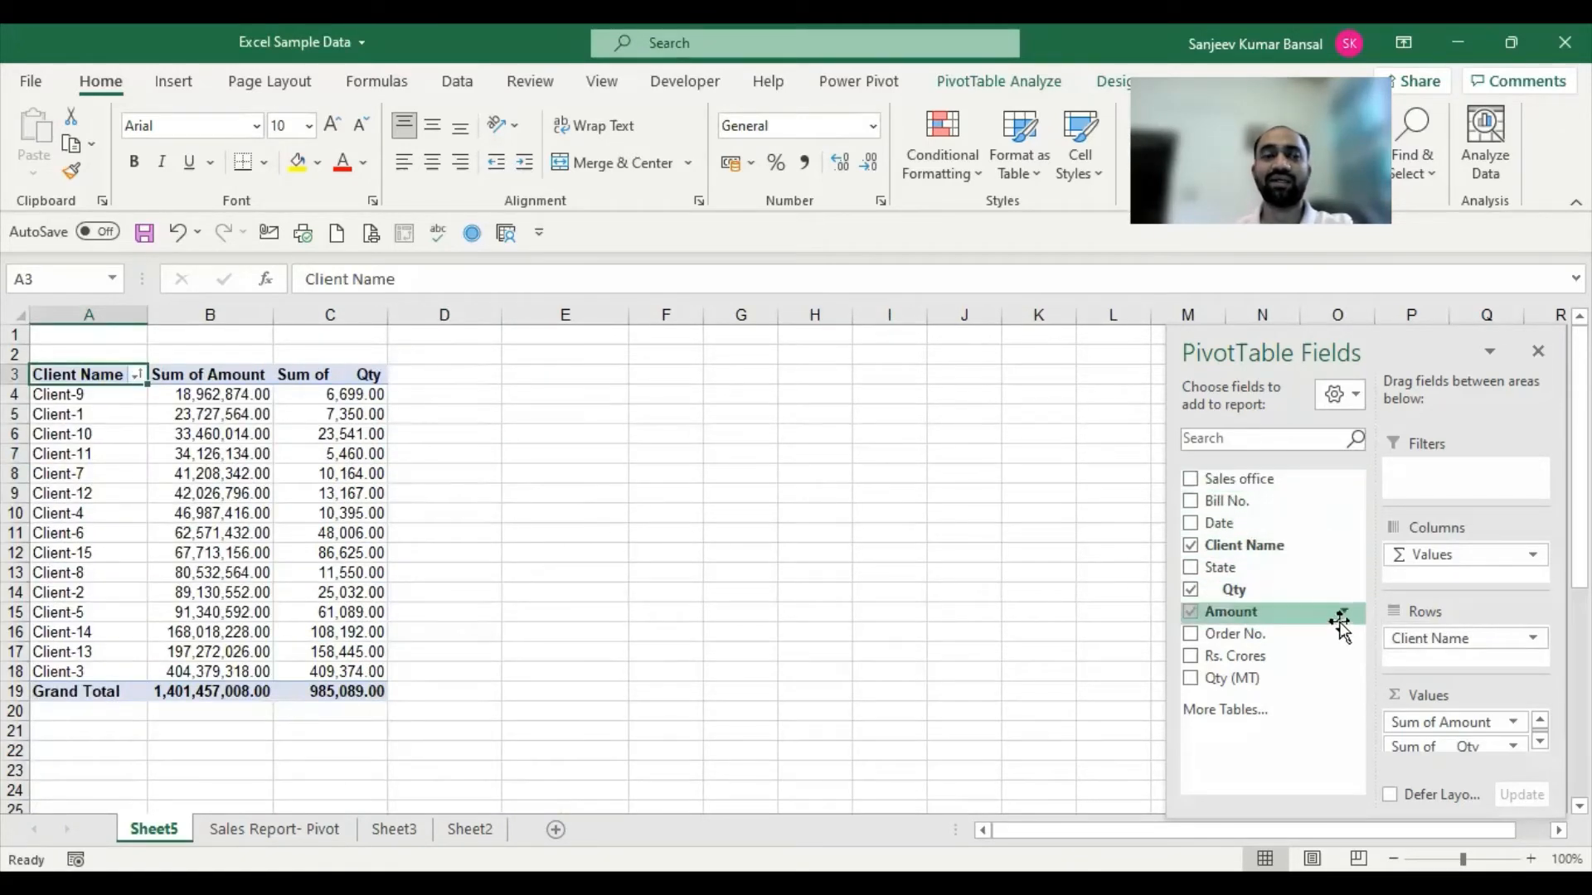
{"action": "left_click_drag", "start_coordinate": [112, 375], "coordinate": [352, 688]}
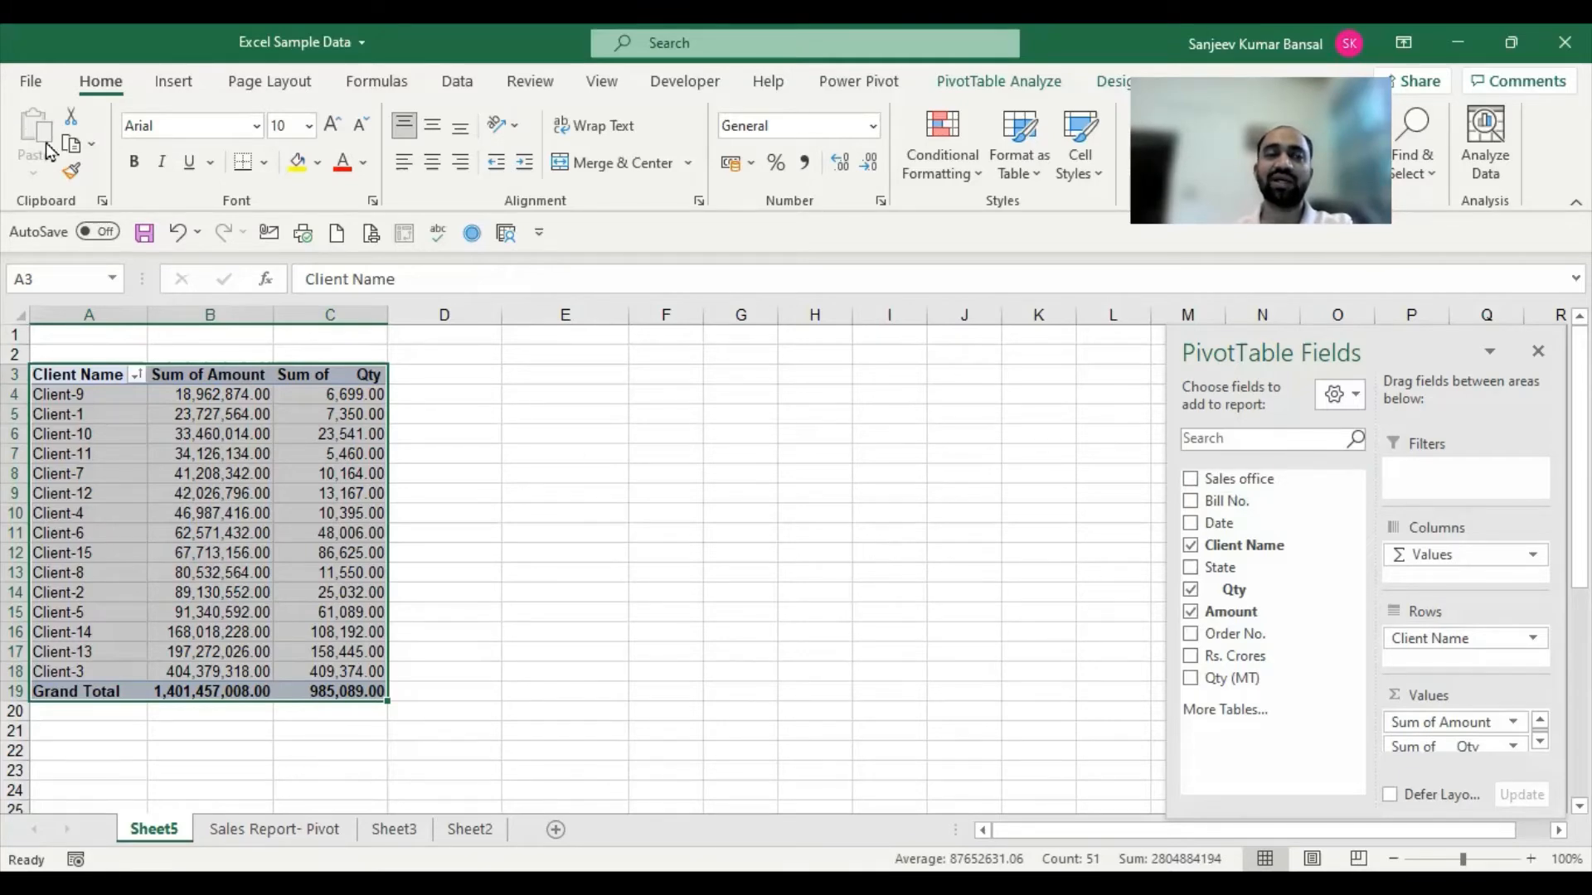
{"action": "left_click", "coordinate": [178, 232]}
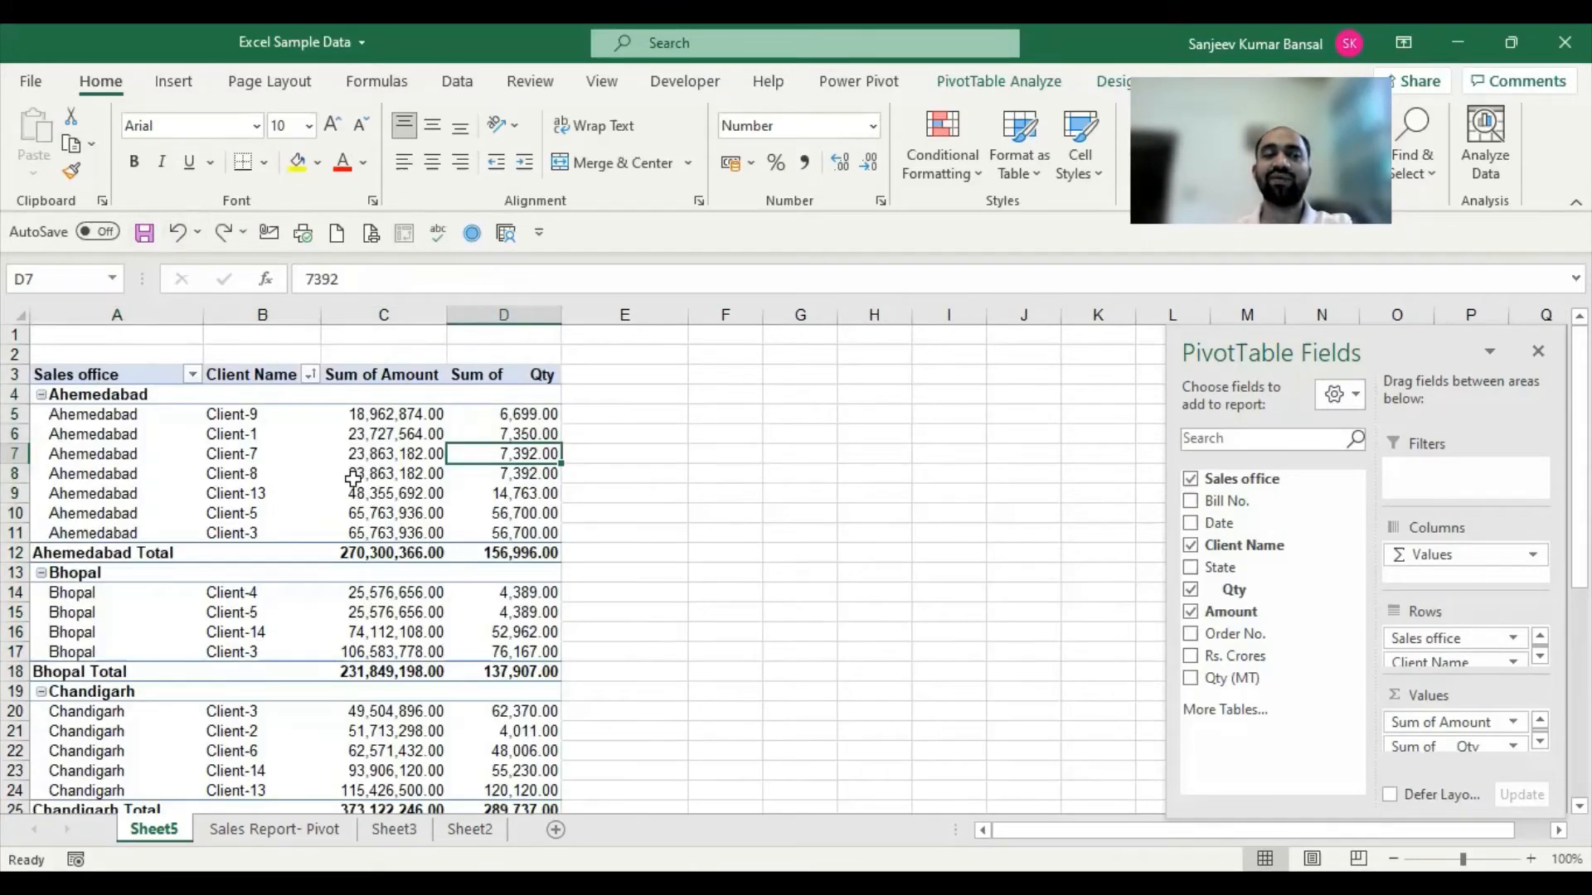
Redo the removal of the Sales office field, and add it as a report filter above the client totals.
{"action": "left_click", "coordinate": [86, 597]}
{"action": "left_click", "coordinate": [87, 618]}
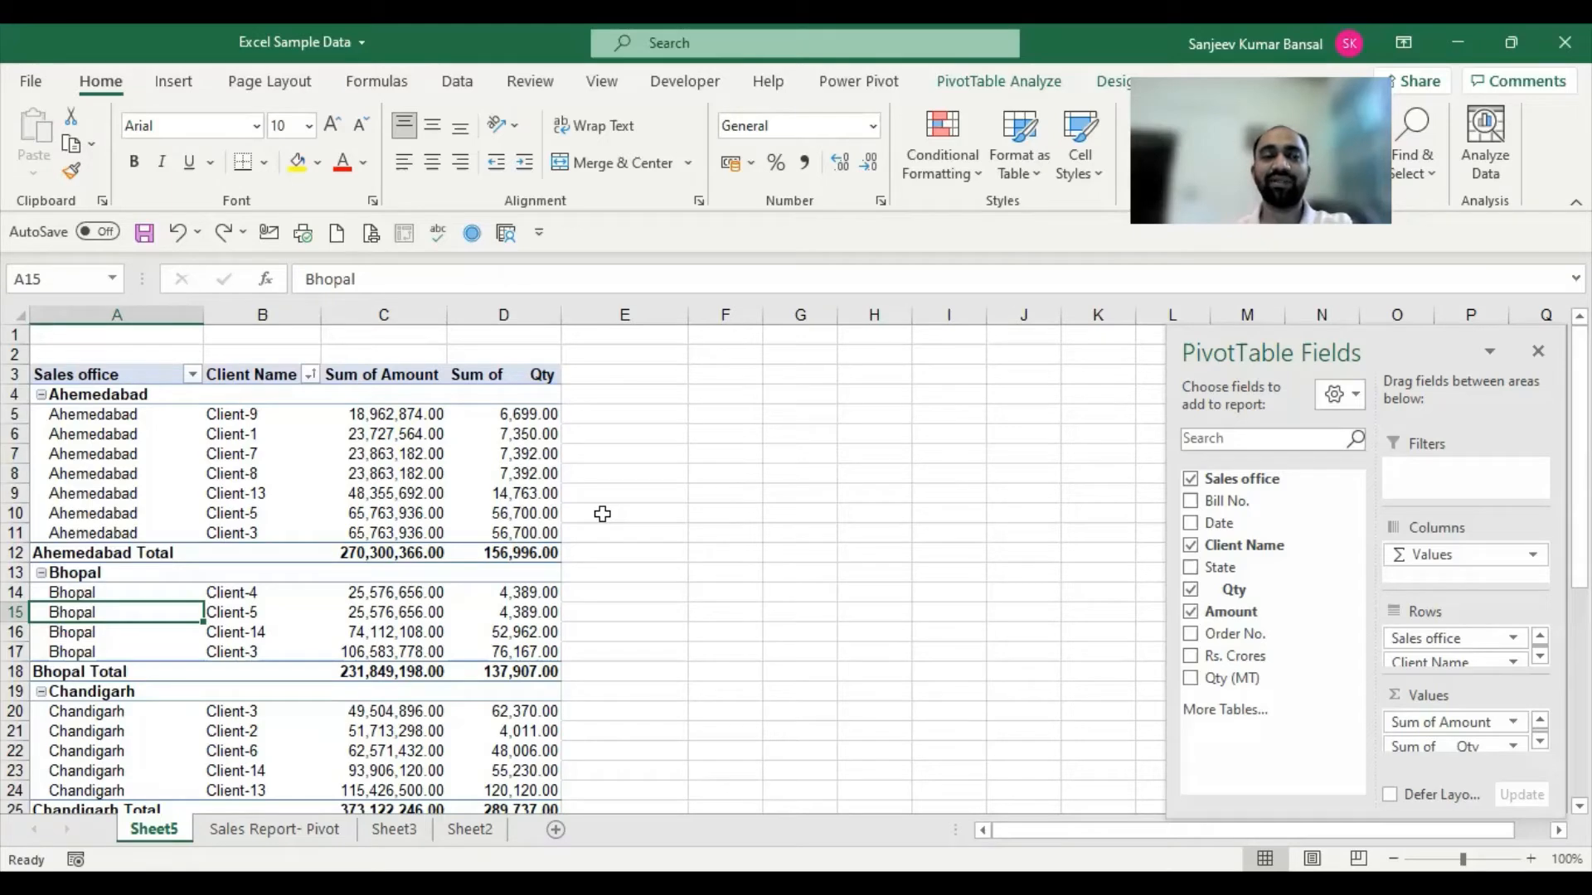
{"action": "scroll", "coordinate": [602, 514], "scroll_direction": "down", "scroll_amount": 7}
{"action": "scroll", "coordinate": [602, 514], "scroll_direction": "up", "scroll_amount": 7}
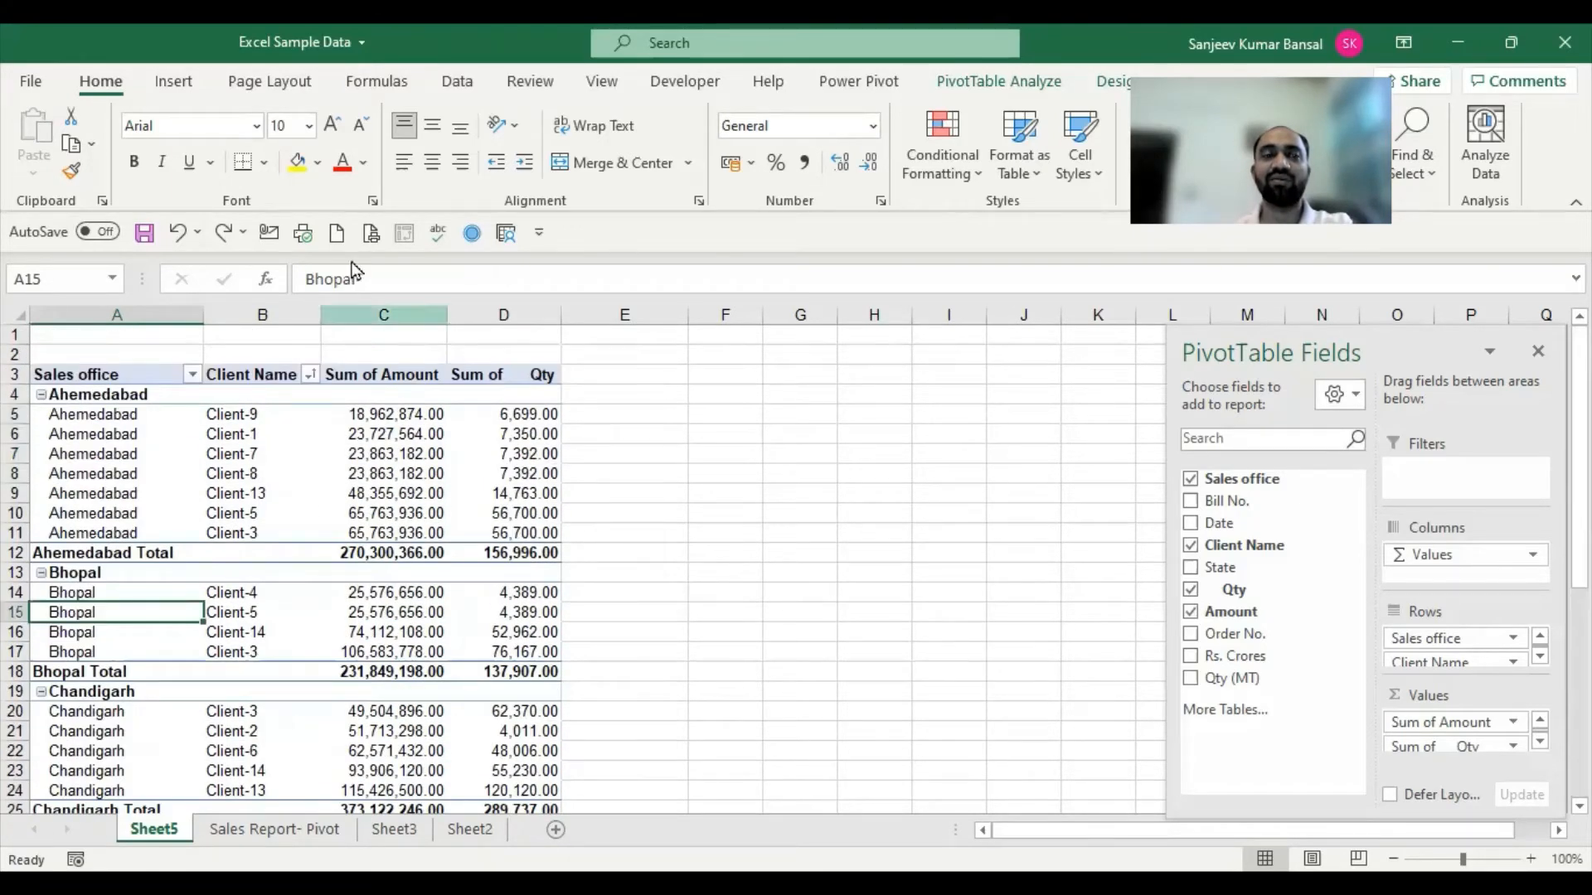
{"action": "left_click", "coordinate": [223, 232]}
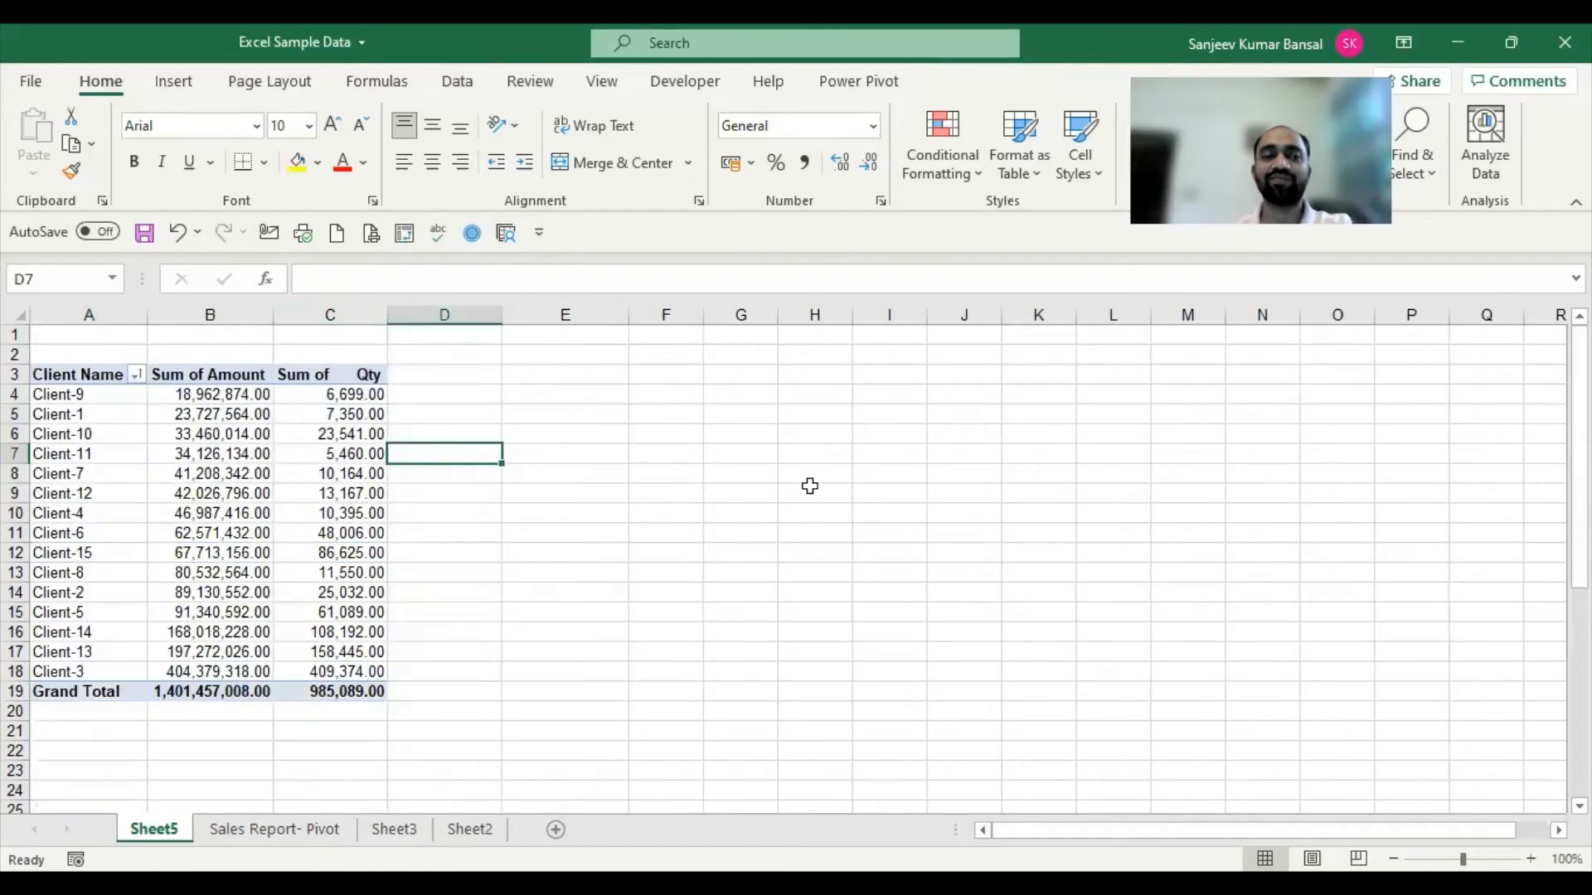
{"action": "left_click", "coordinate": [326, 413]}
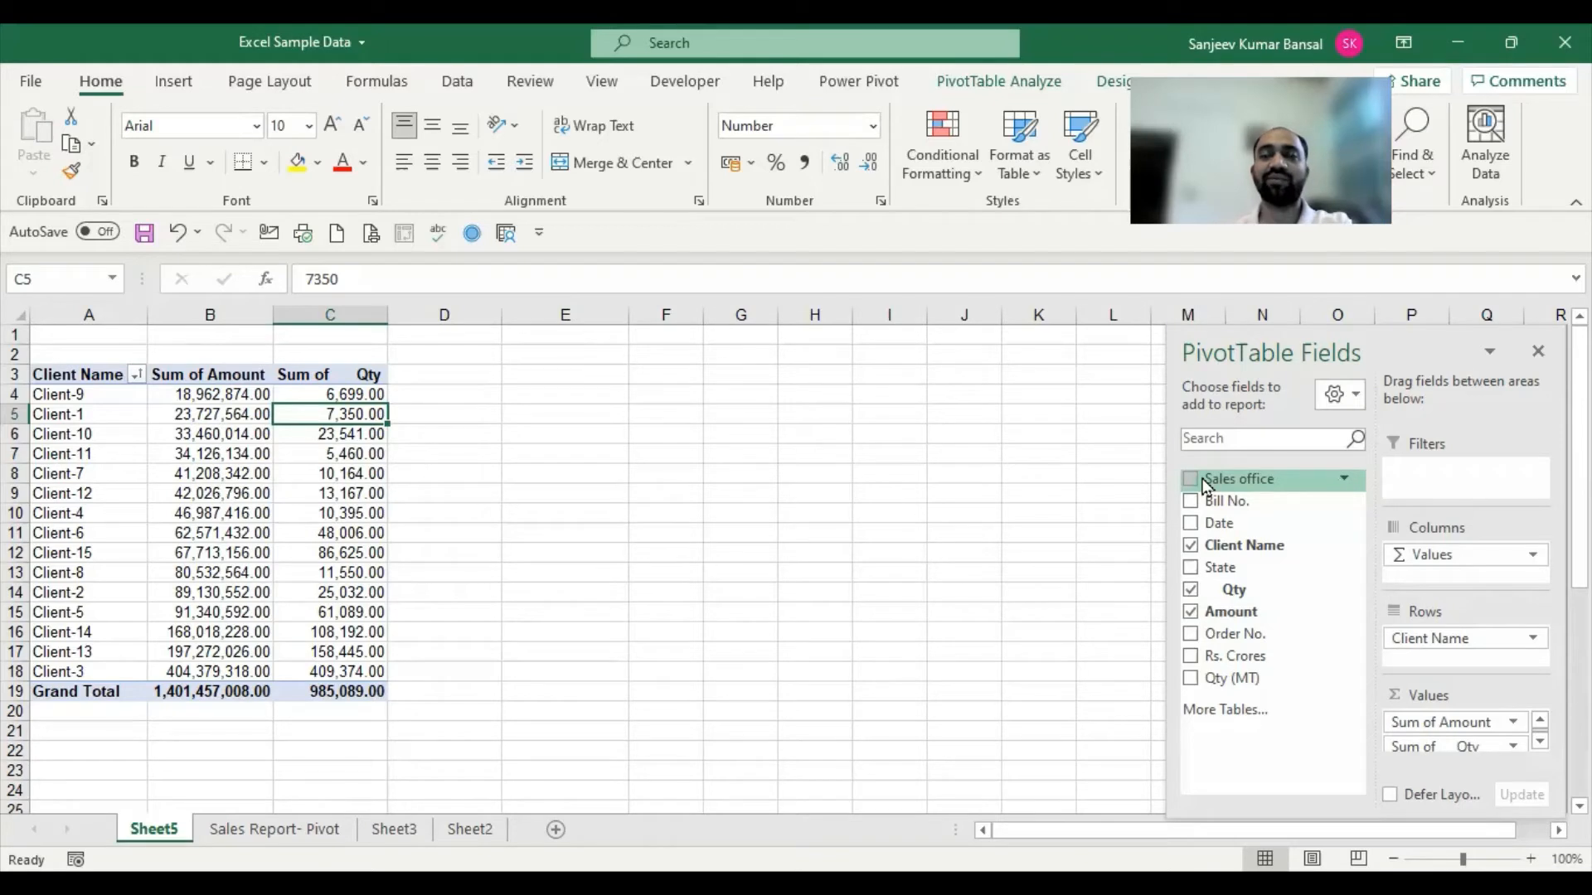
{"action": "left_click_drag", "start_coordinate": [1202, 480], "coordinate": [1484, 483]}
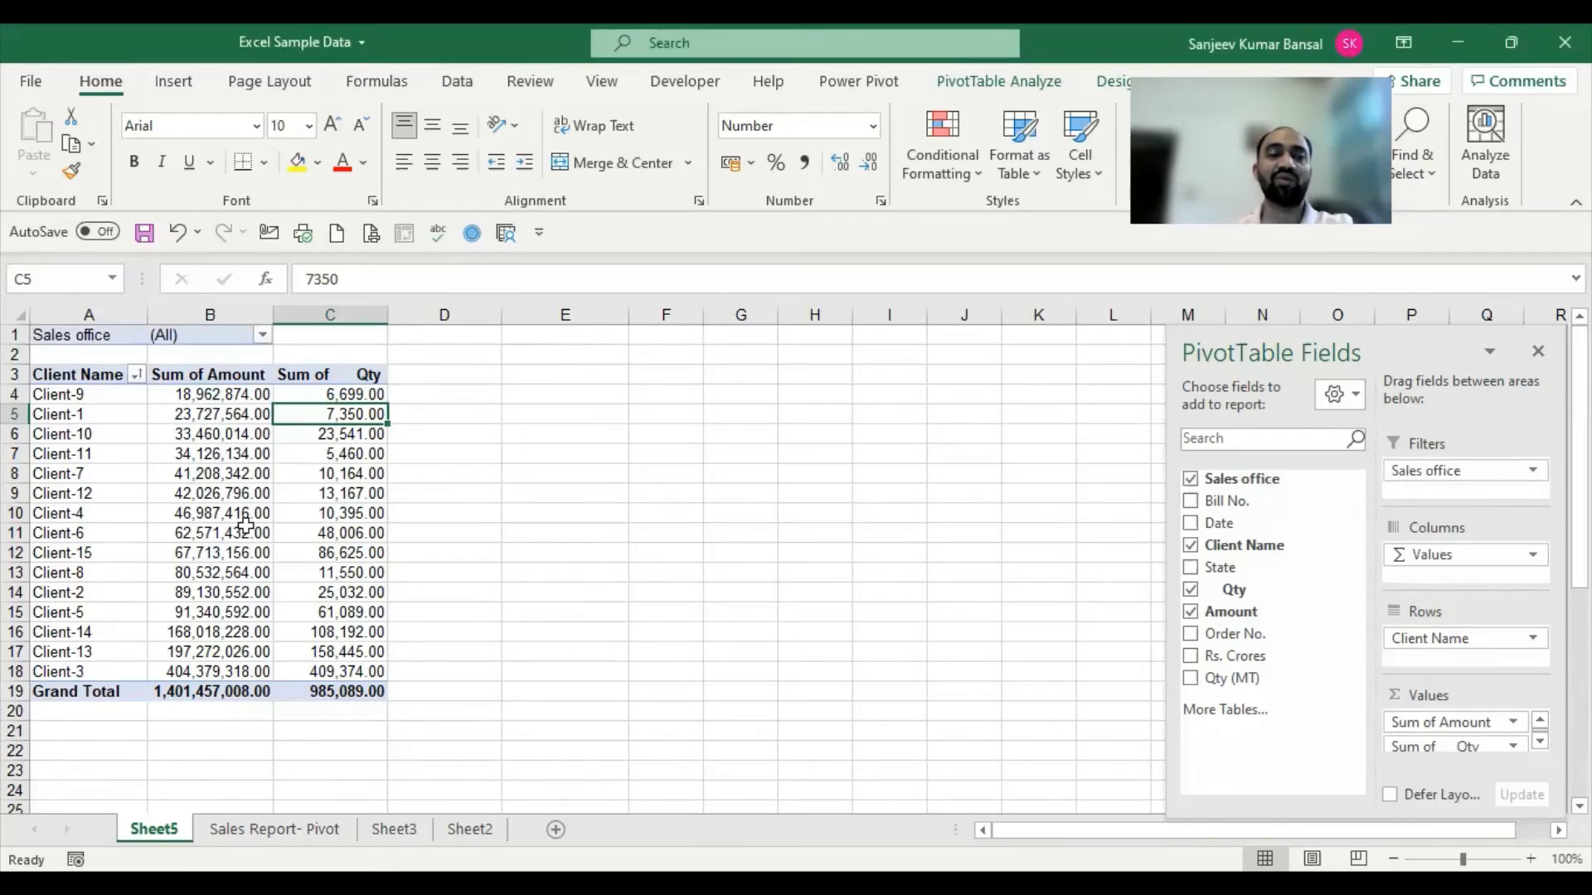
{"action": "scroll", "coordinate": [245, 523], "scroll_direction": "up", "scroll_amount": 3, "text": "ctrl"}
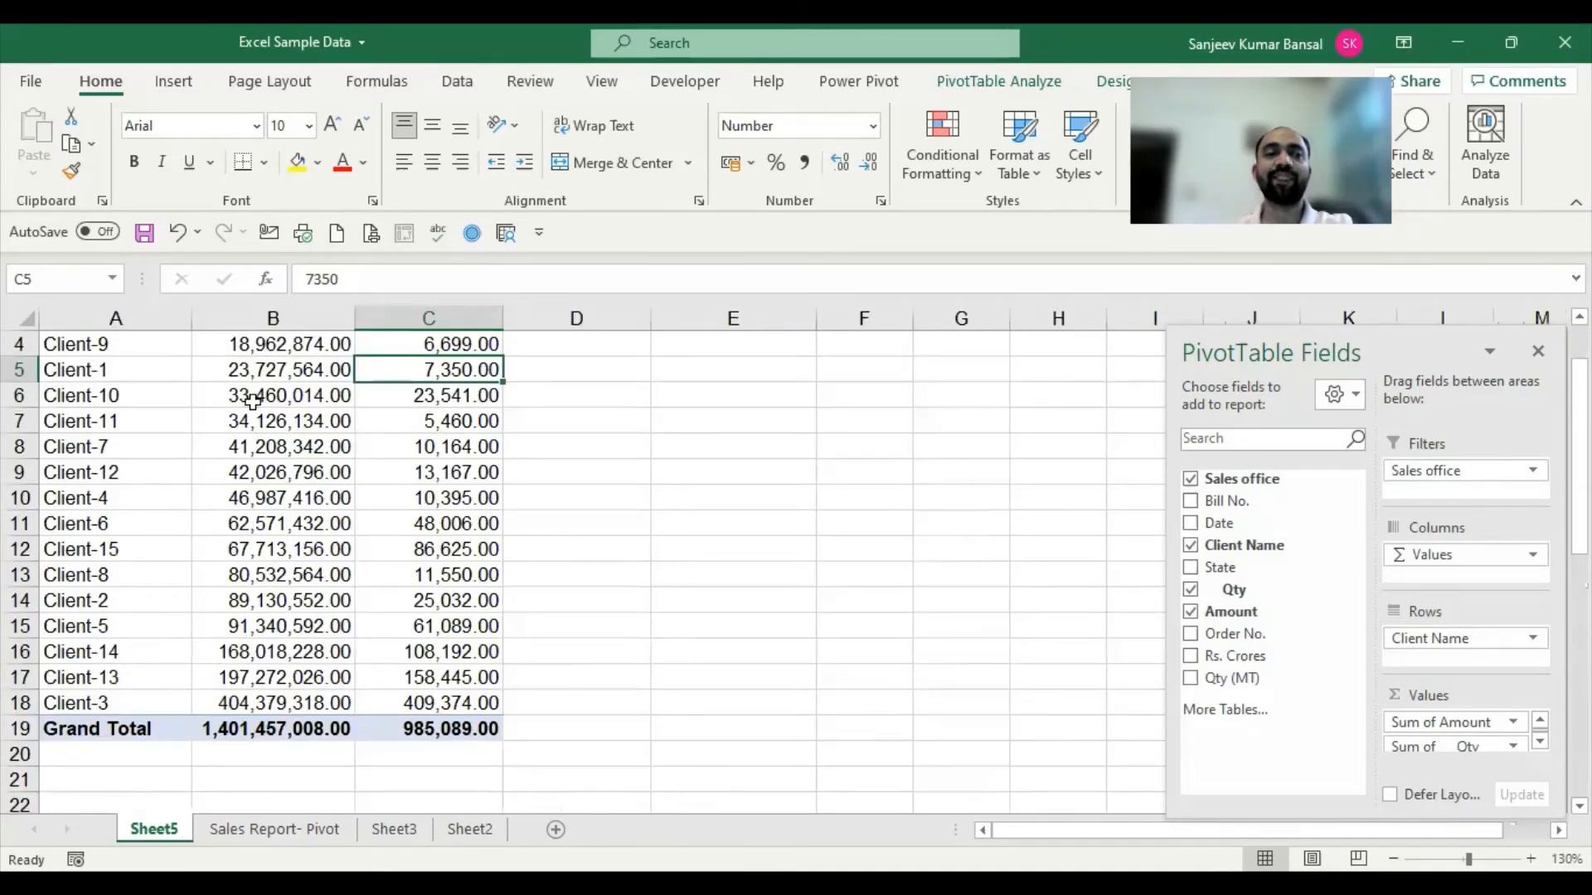
{"action": "scroll", "coordinate": [94, 341], "scroll_direction": "up", "scroll_amount": 1}
{"action": "left_click_drag", "start_coordinate": [95, 341], "coordinate": [417, 354]}
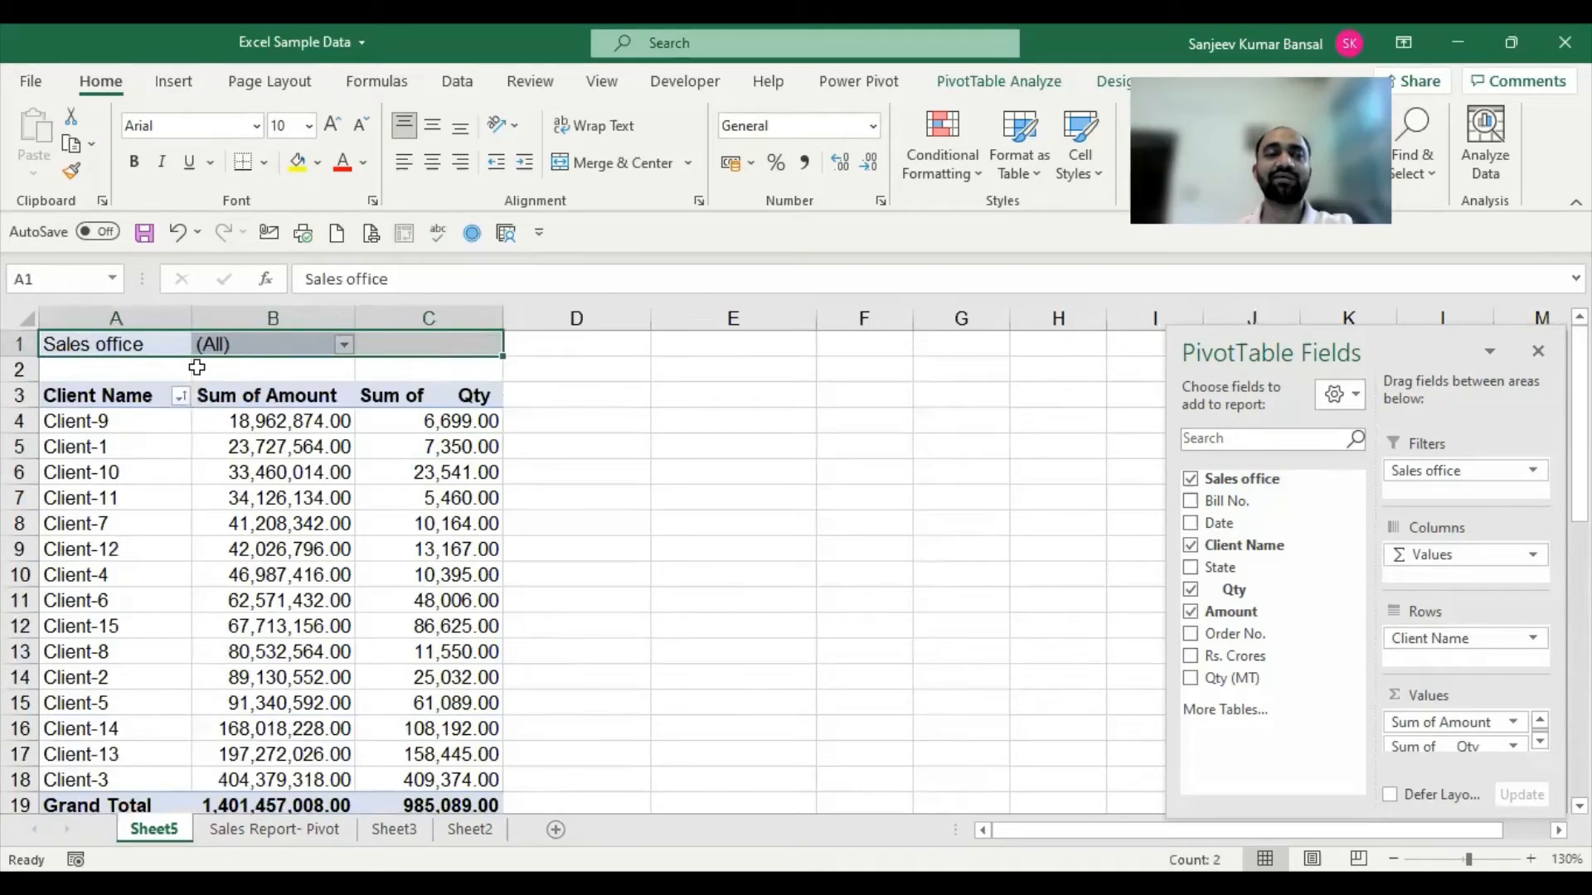
{"action": "left_click", "coordinate": [127, 340]}
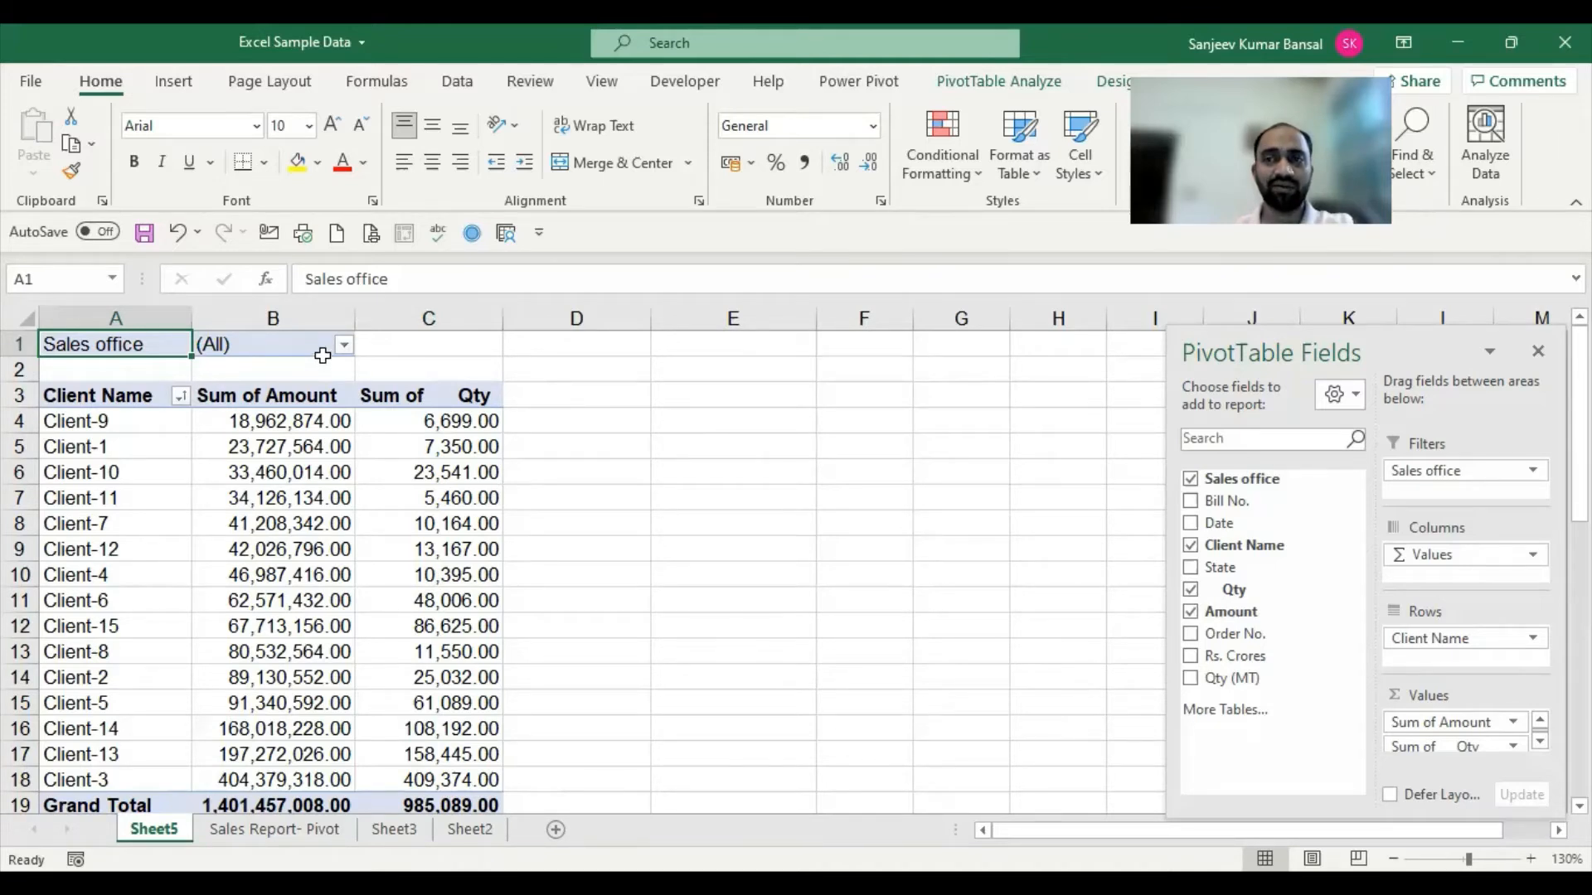
{"action": "left_click_drag", "start_coordinate": [133, 421], "coordinate": [369, 784]}
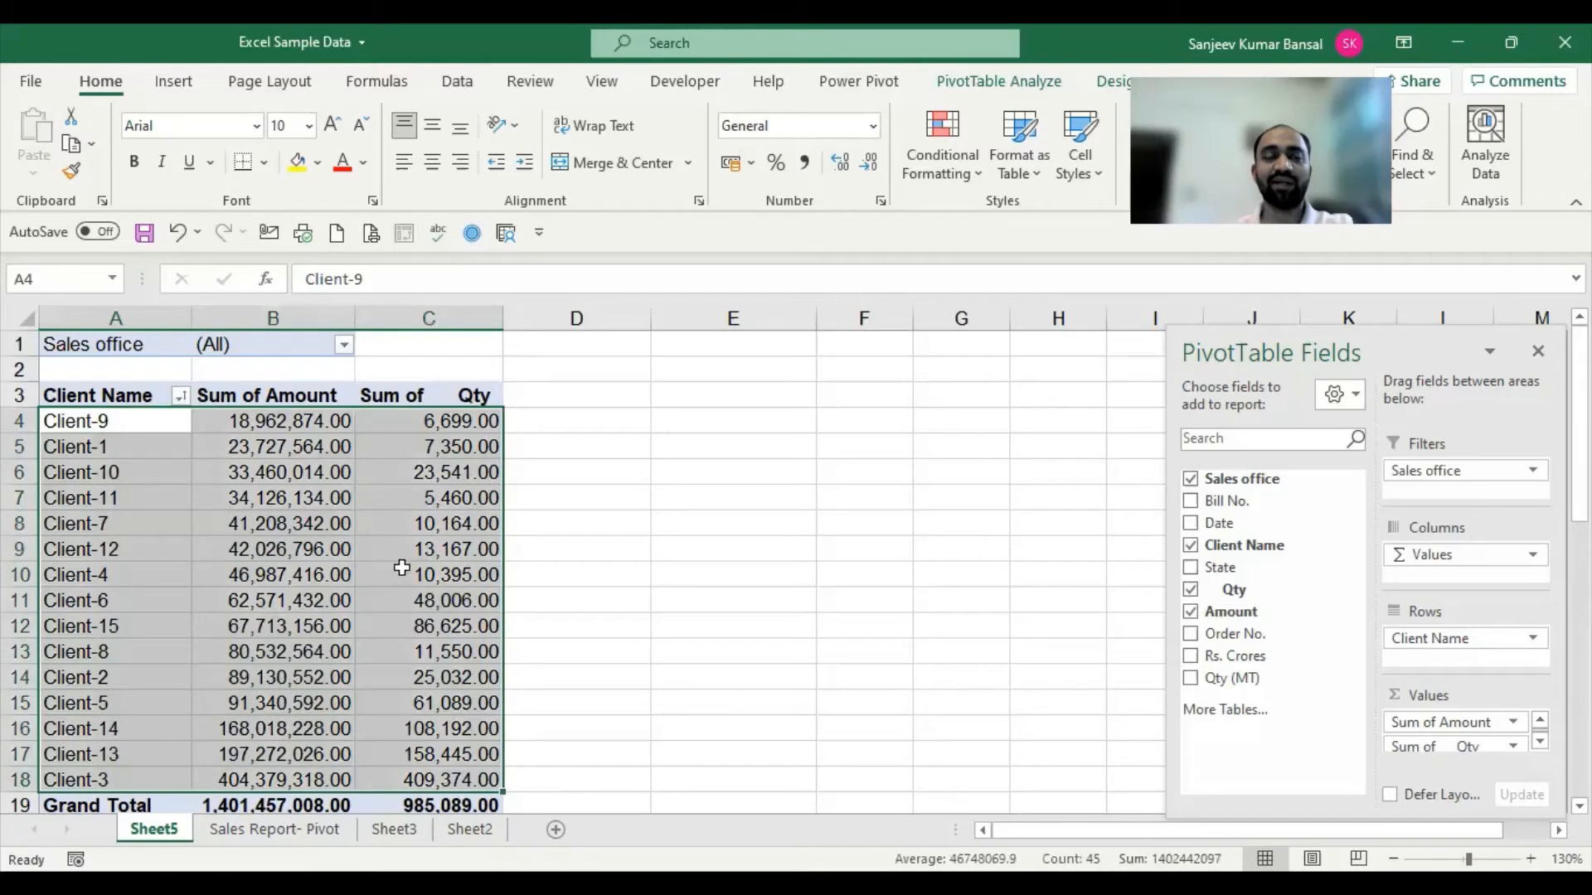
Try Bhopal, Chandigarh, Jaipur and Kolkata as single choices in the Sales office filter, briefly turning on Select Multiple Items.
{"action": "left_click", "coordinate": [344, 346]}
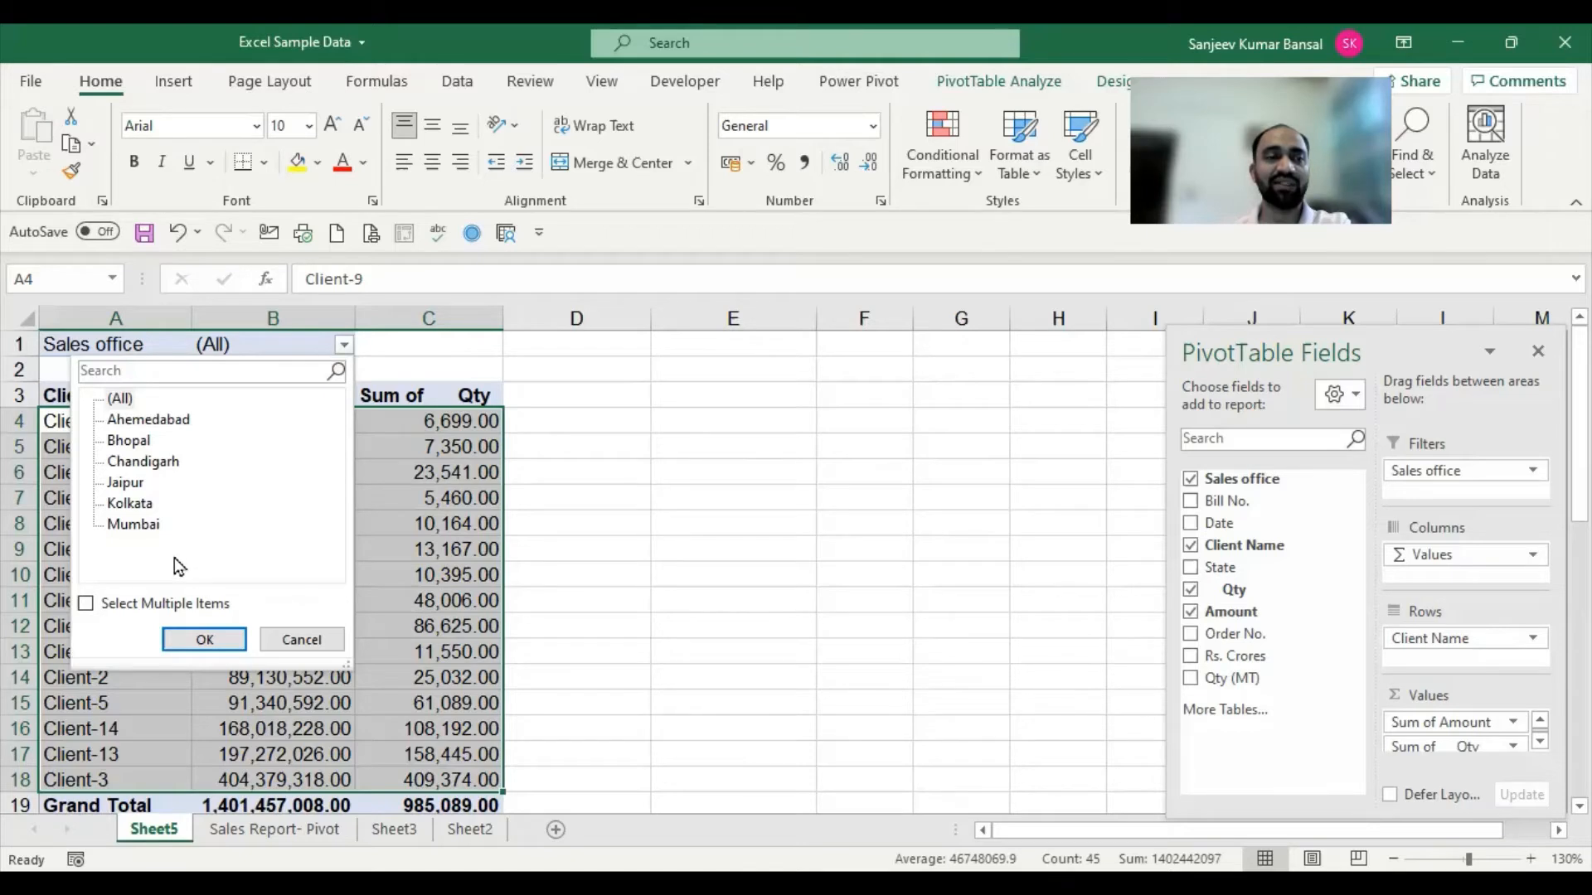
{"action": "left_click", "coordinate": [138, 445]}
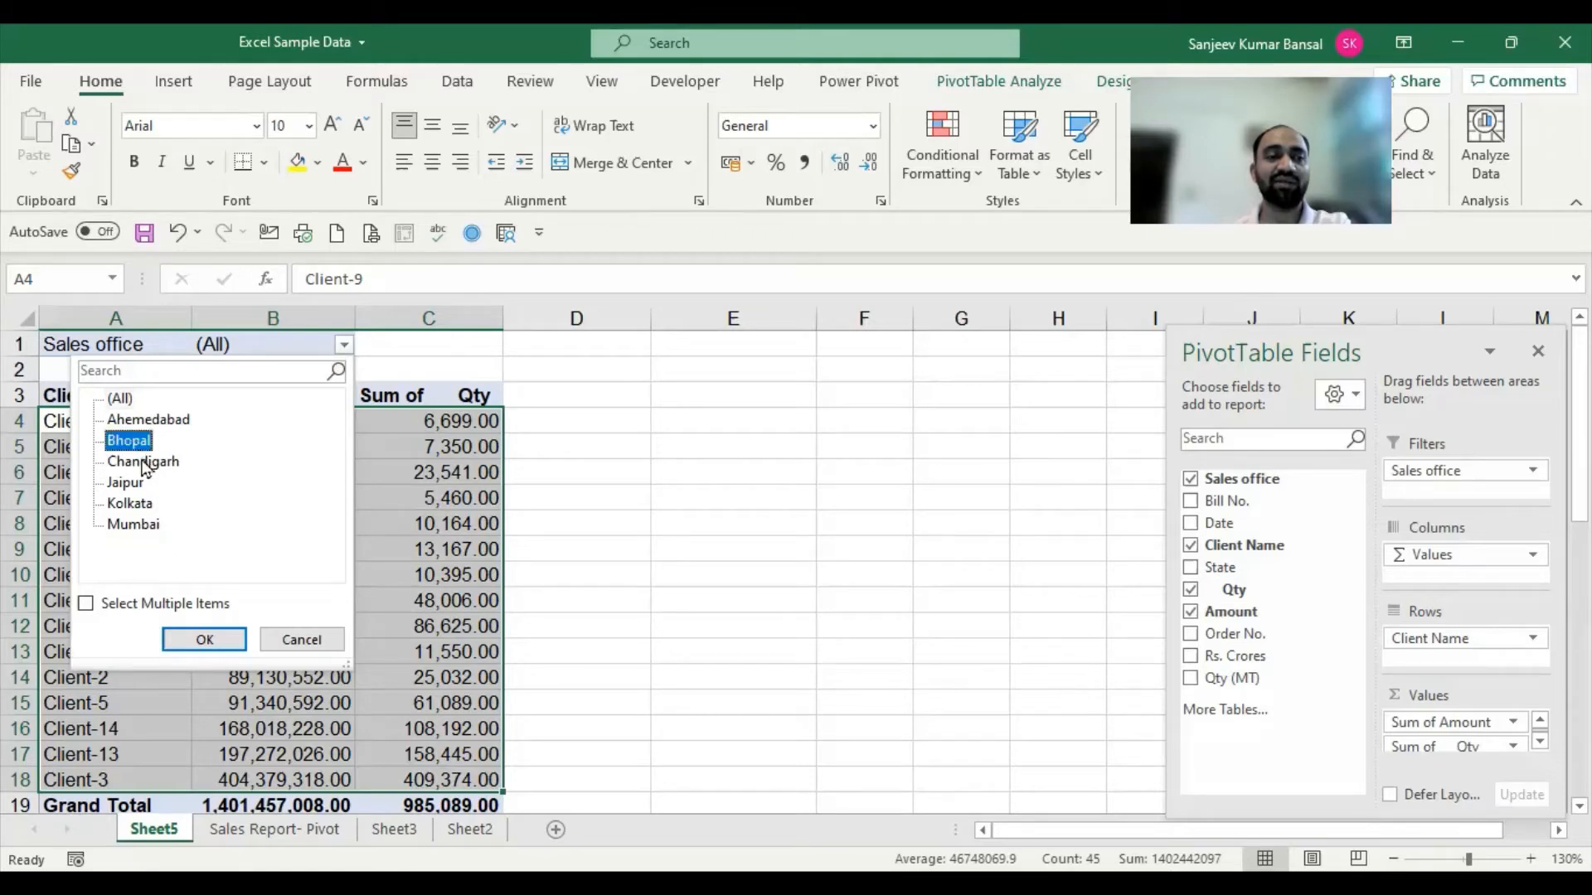
{"action": "left_click", "coordinate": [86, 606]}
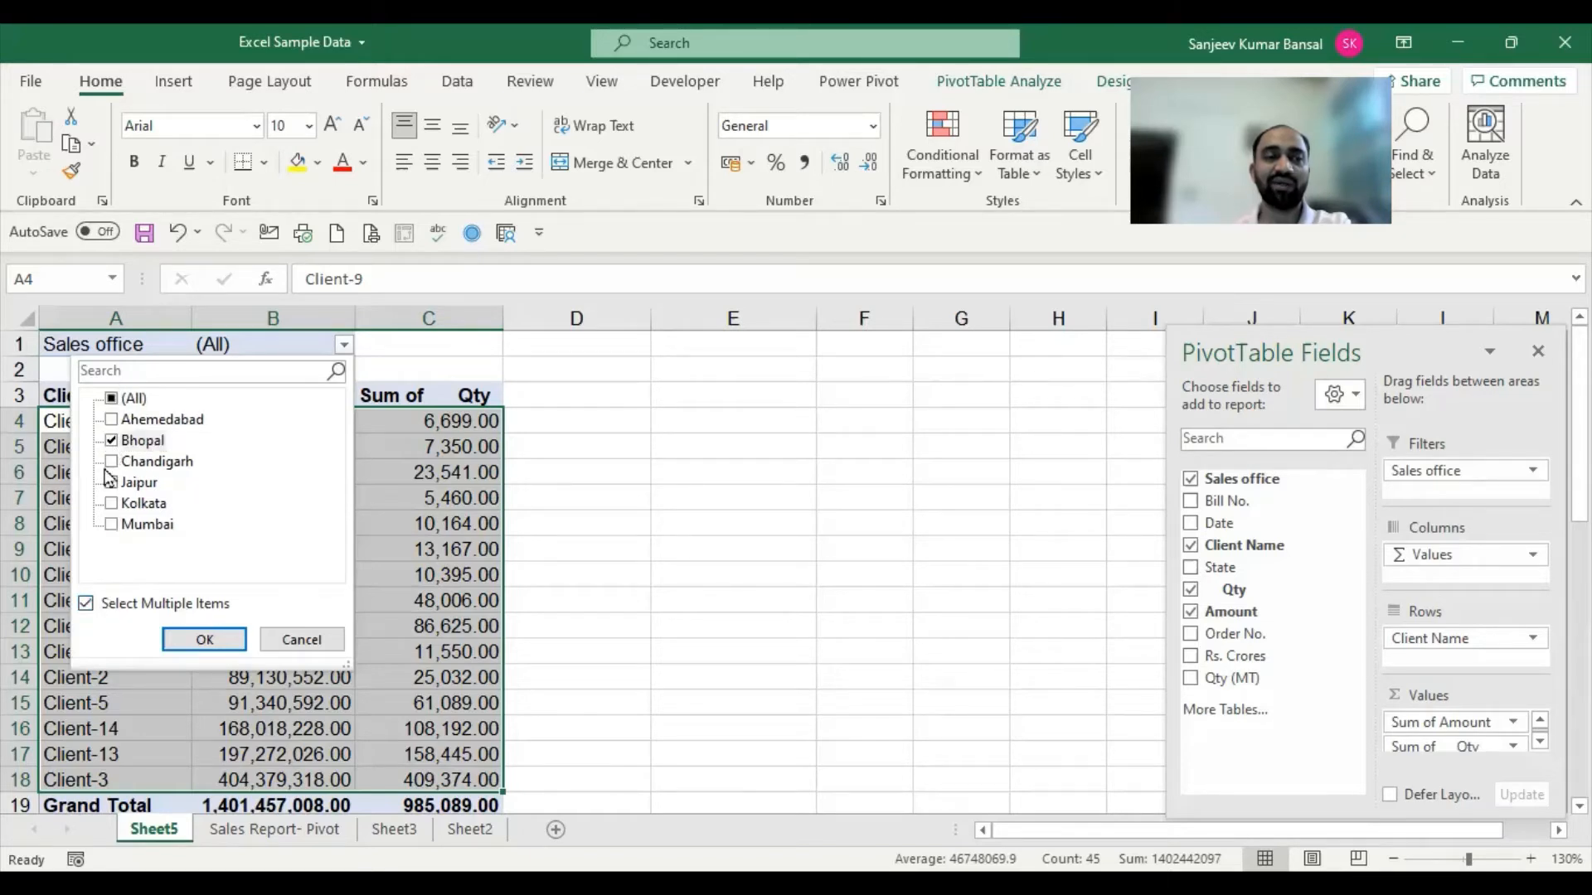
{"action": "left_click", "coordinate": [86, 606]}
{"action": "left_click", "coordinate": [131, 441]}
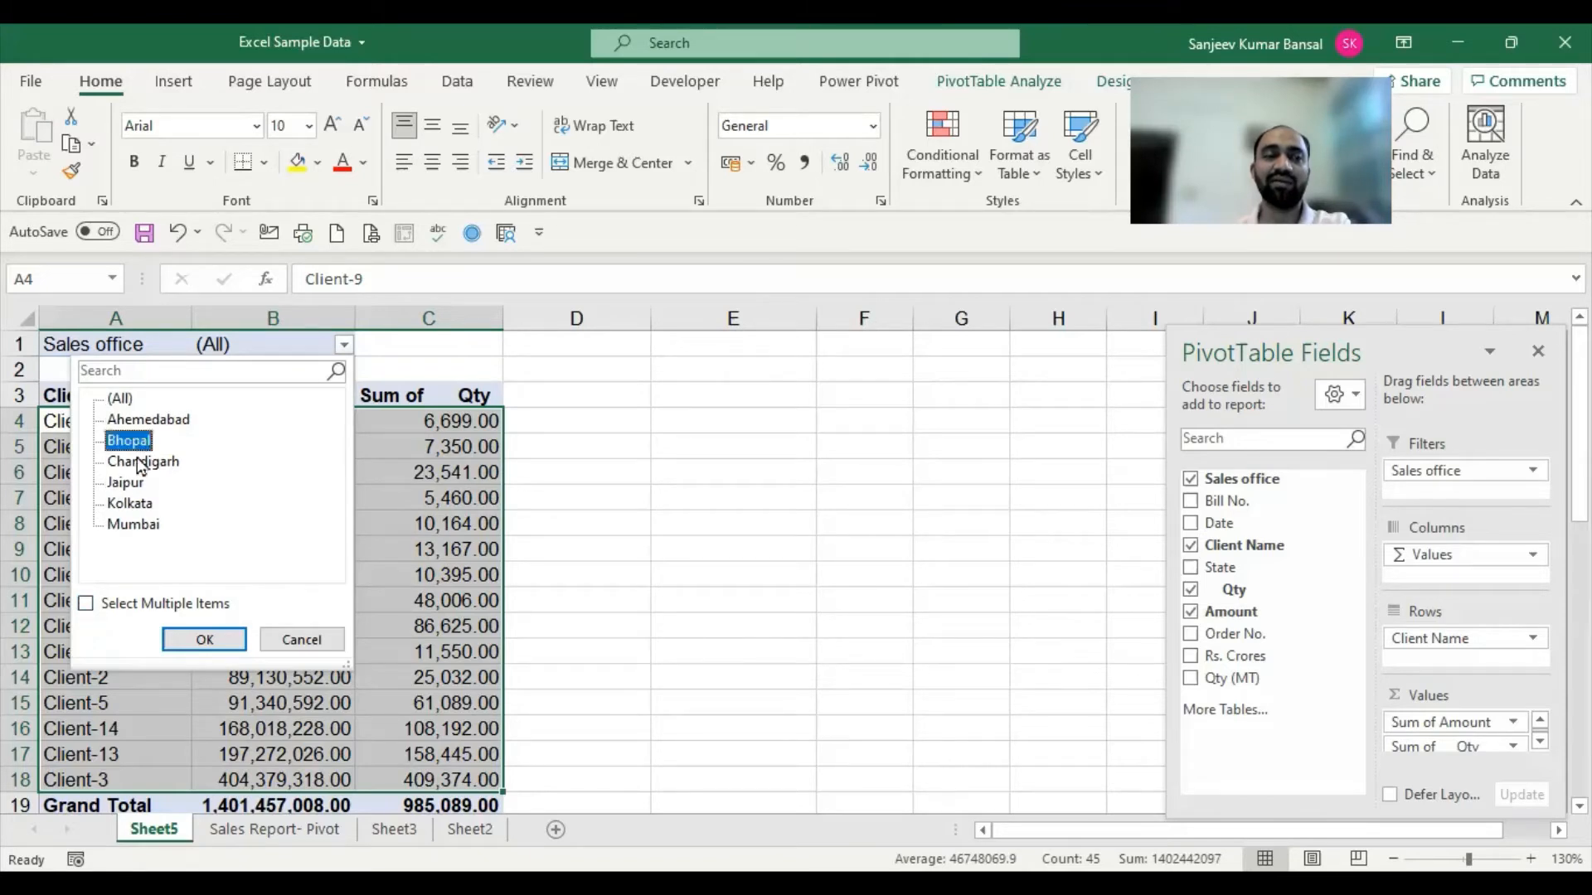
{"action": "left_click", "coordinate": [141, 462]}
{"action": "left_click", "coordinate": [131, 483]}
{"action": "left_click", "coordinate": [133, 503]}
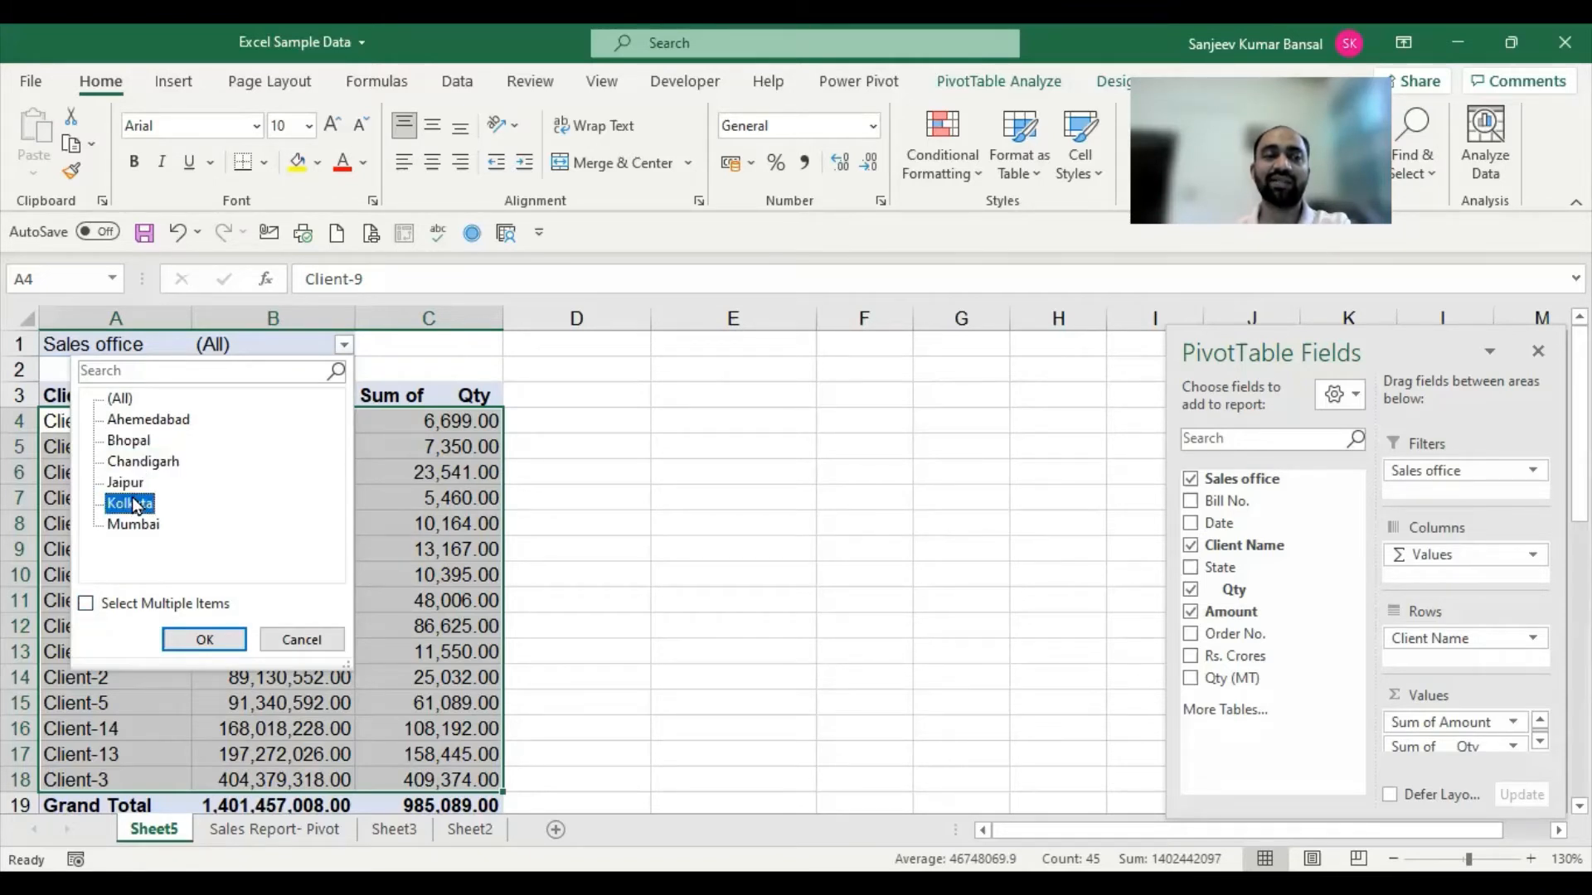
Allow multiple items in the Sales office filter and apply it with all offices included.
{"action": "left_click", "coordinate": [86, 605]}
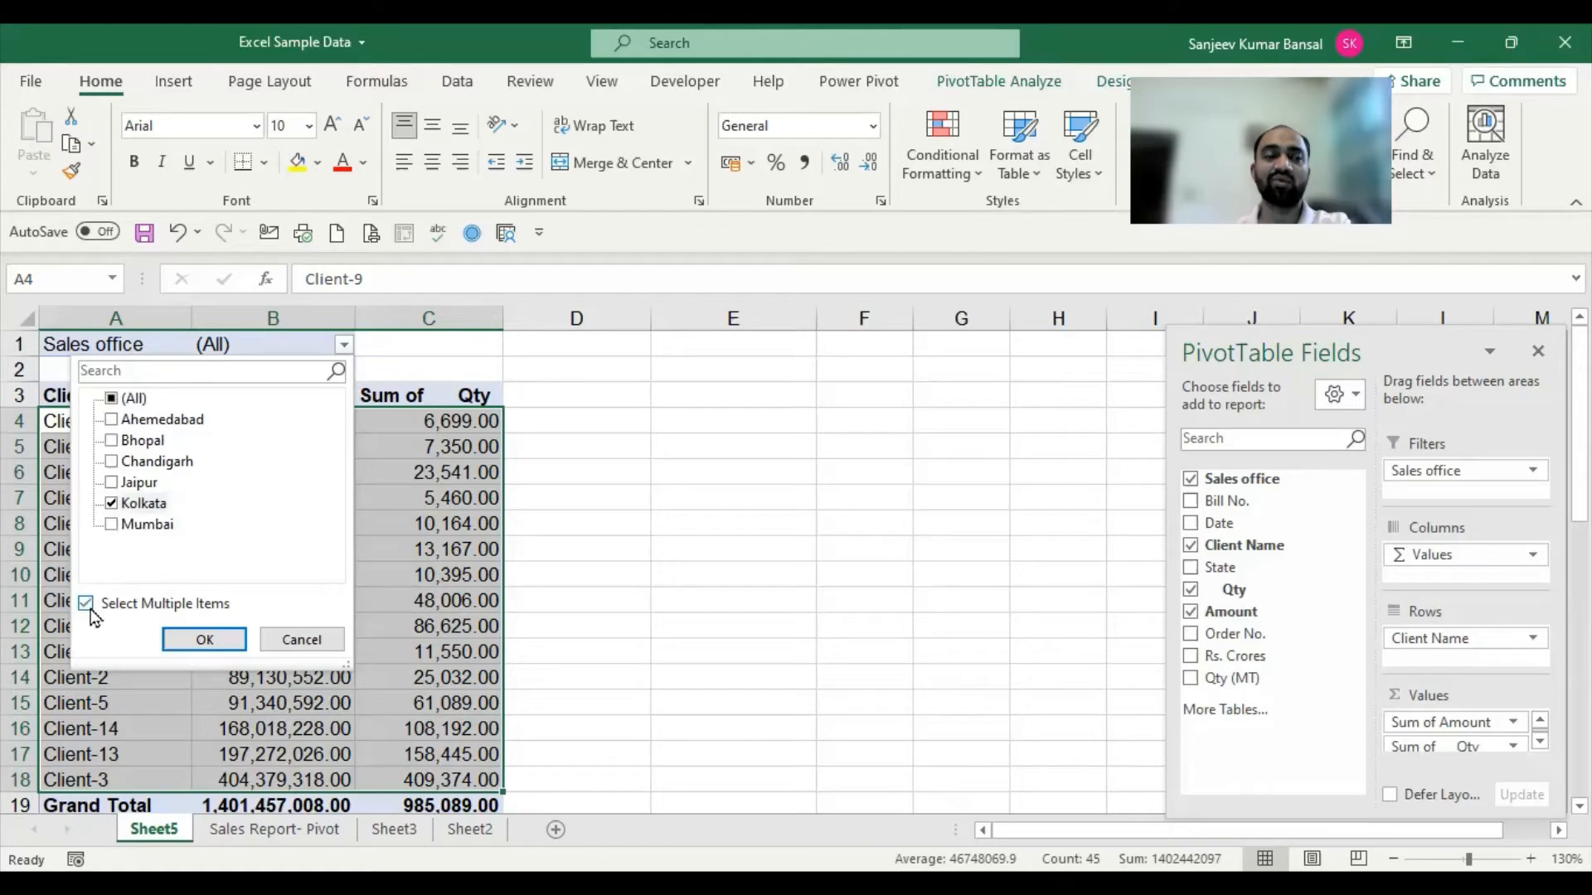
{"action": "left_click", "coordinate": [111, 399]}
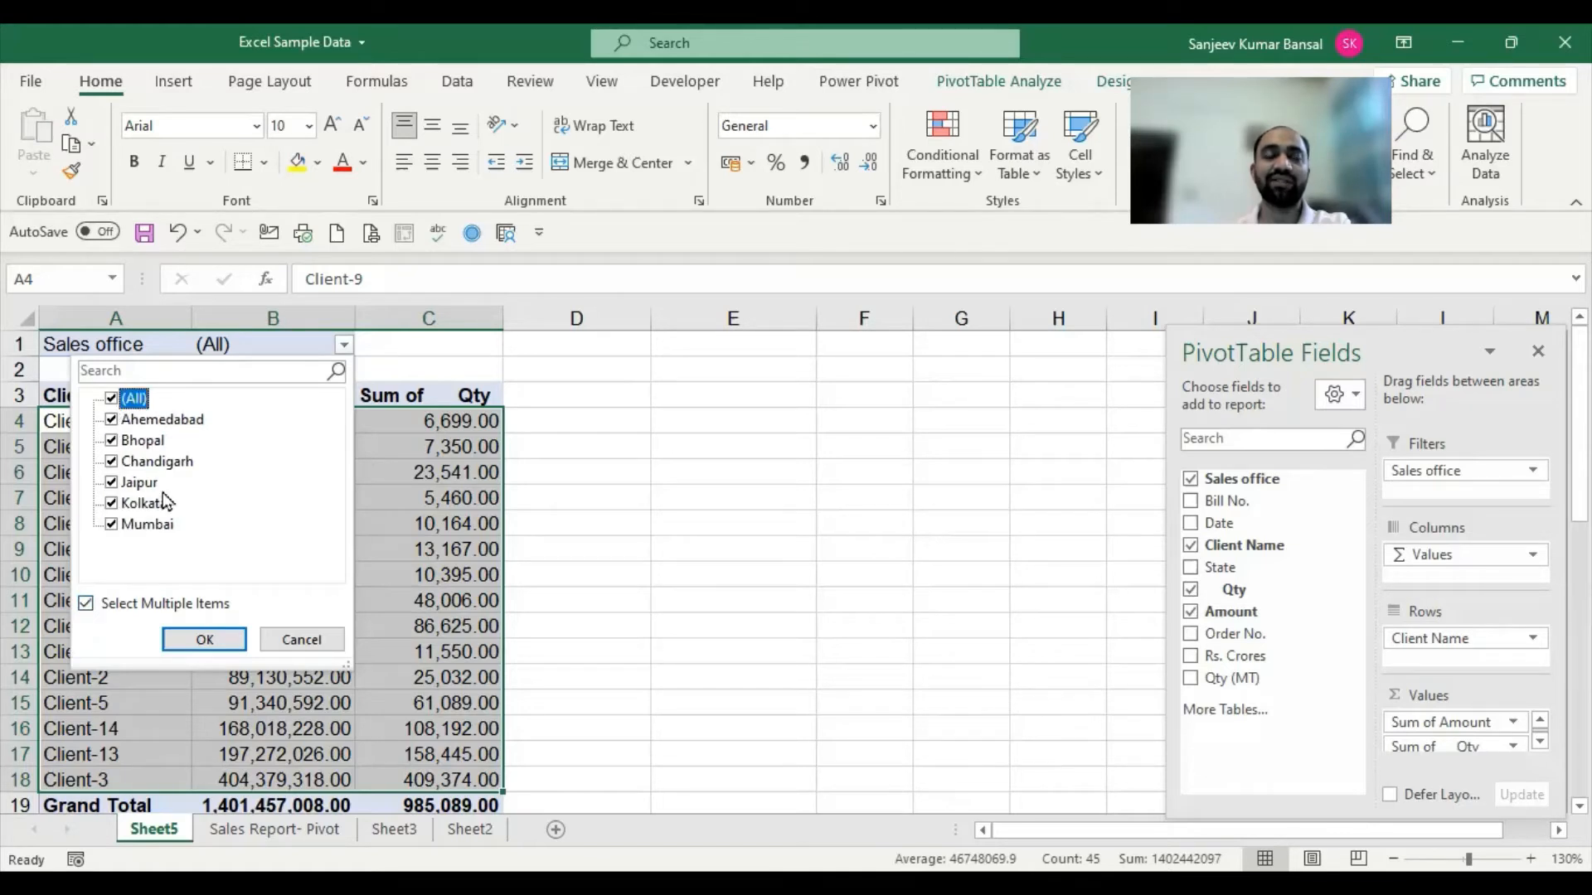
{"action": "left_click", "coordinate": [209, 639]}
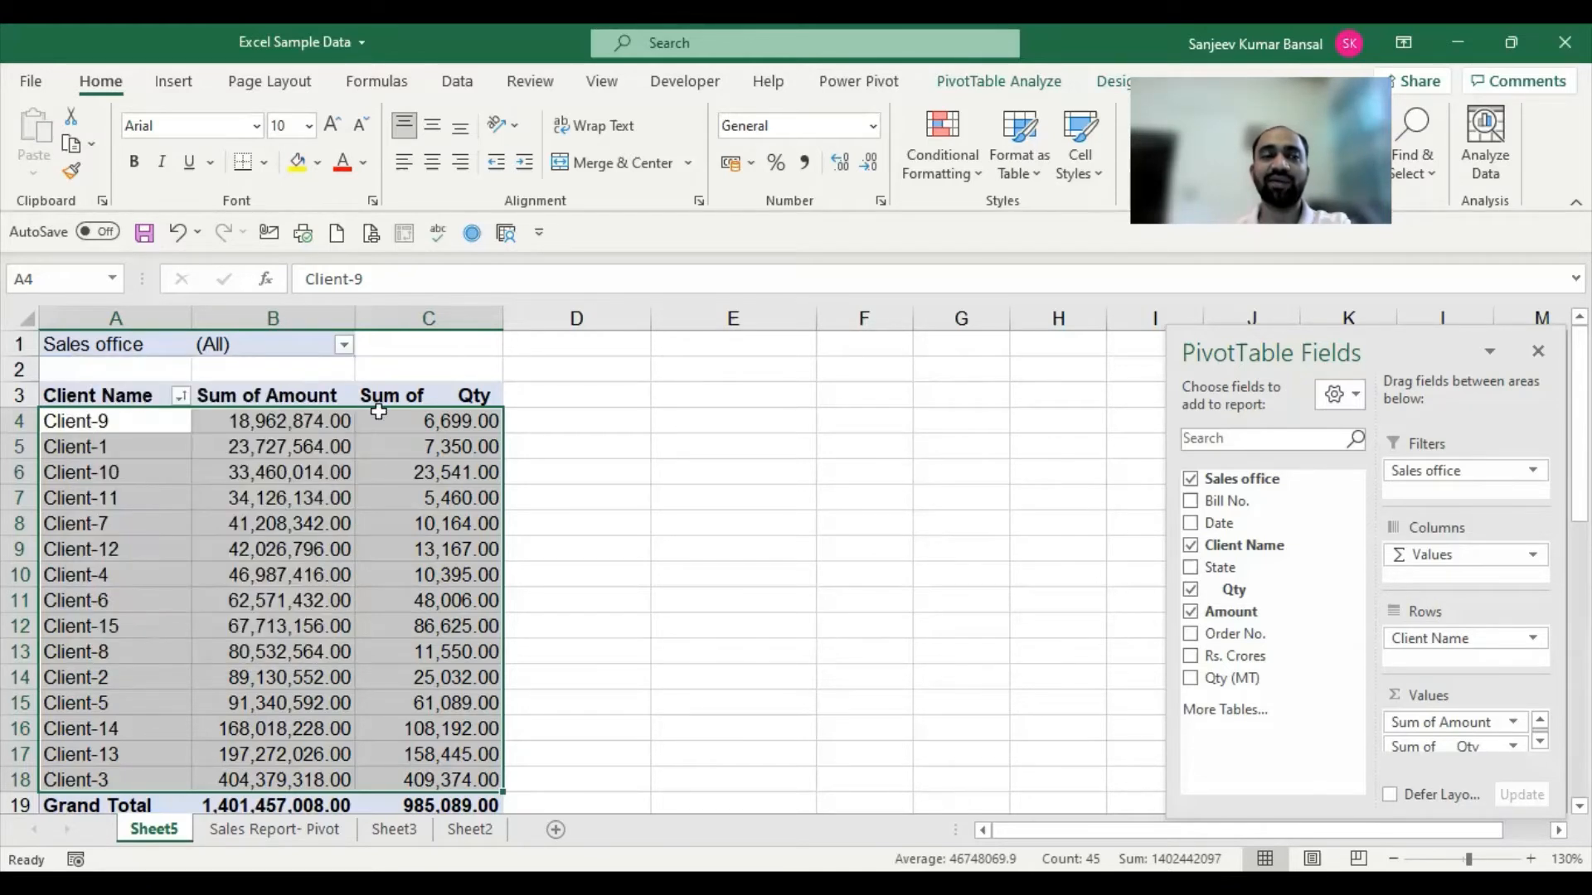
Filter the PivotTable to the Bhopal sales office only, and check its client rows.
{"action": "left_click", "coordinate": [344, 344]}
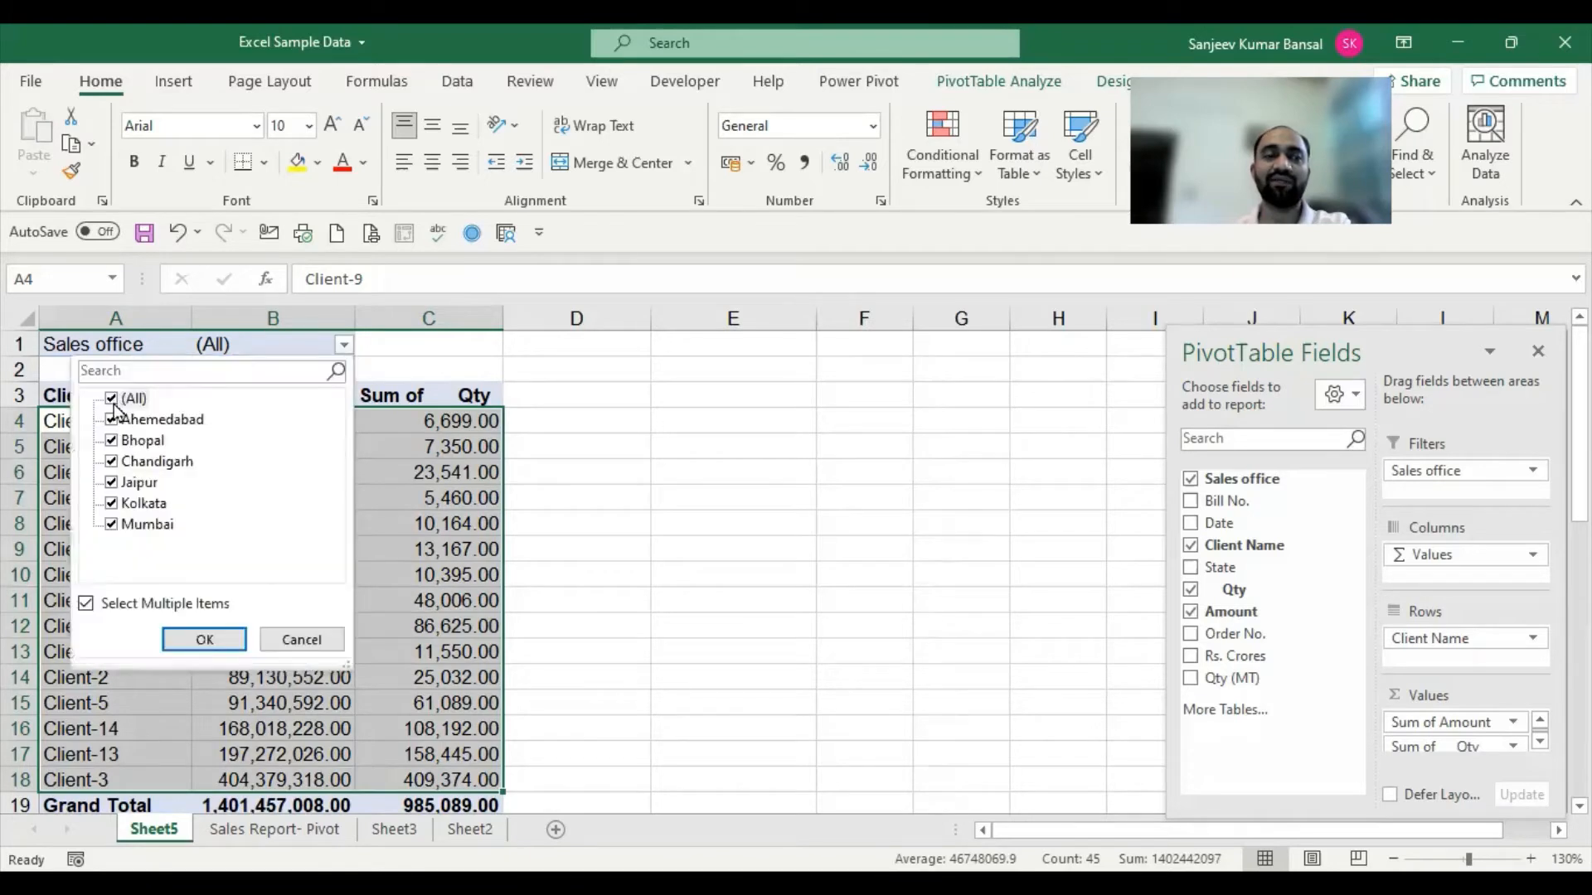
{"action": "left_click", "coordinate": [116, 402]}
{"action": "left_click", "coordinate": [112, 441]}
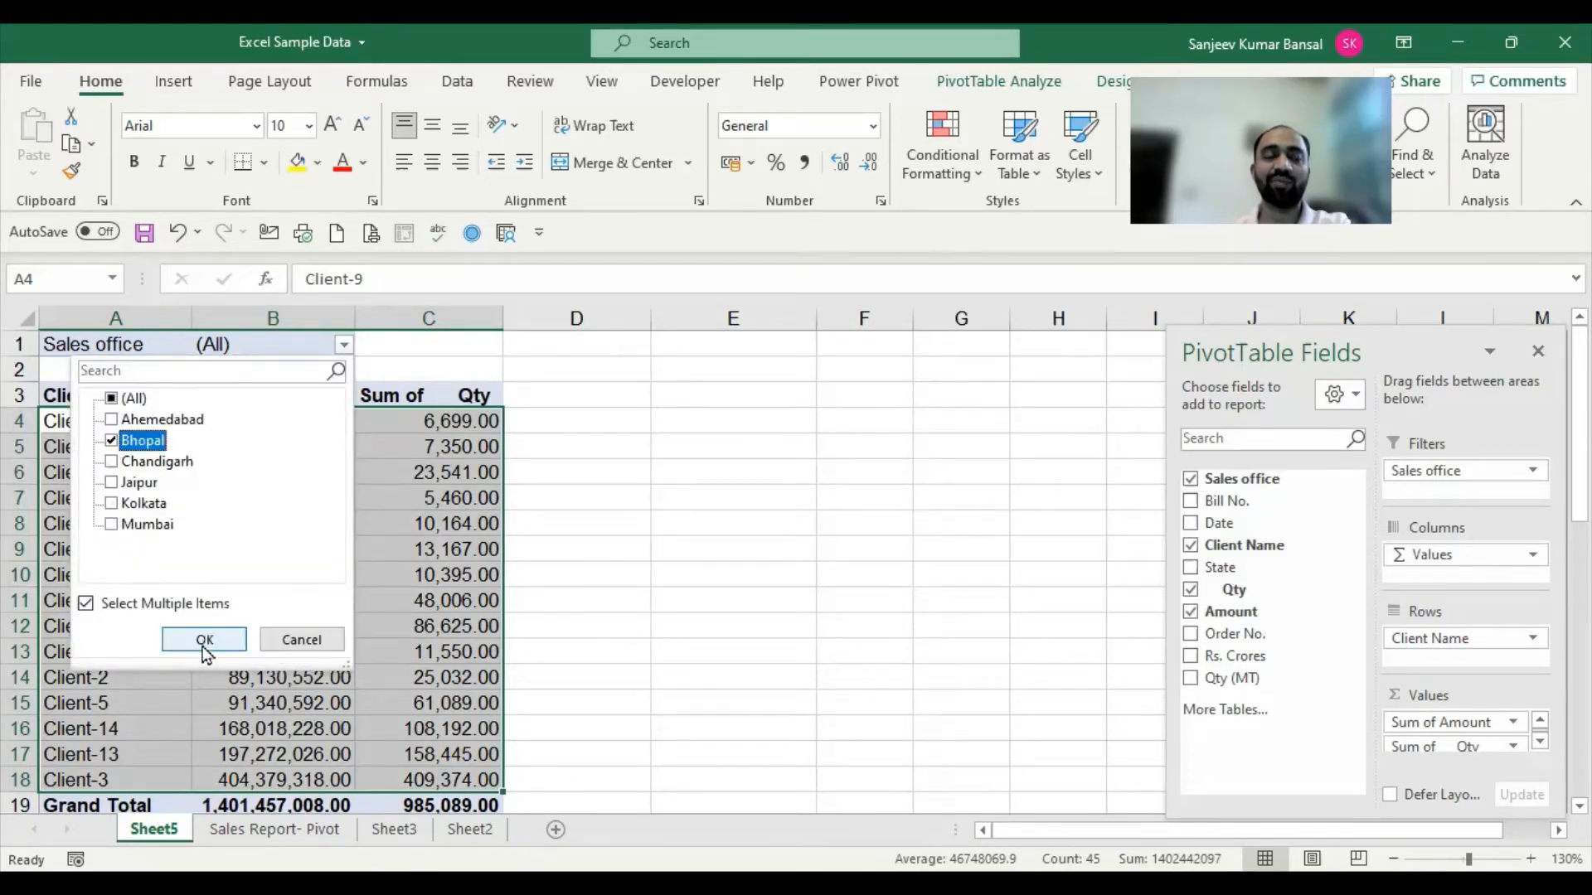
{"action": "left_click", "coordinate": [205, 650]}
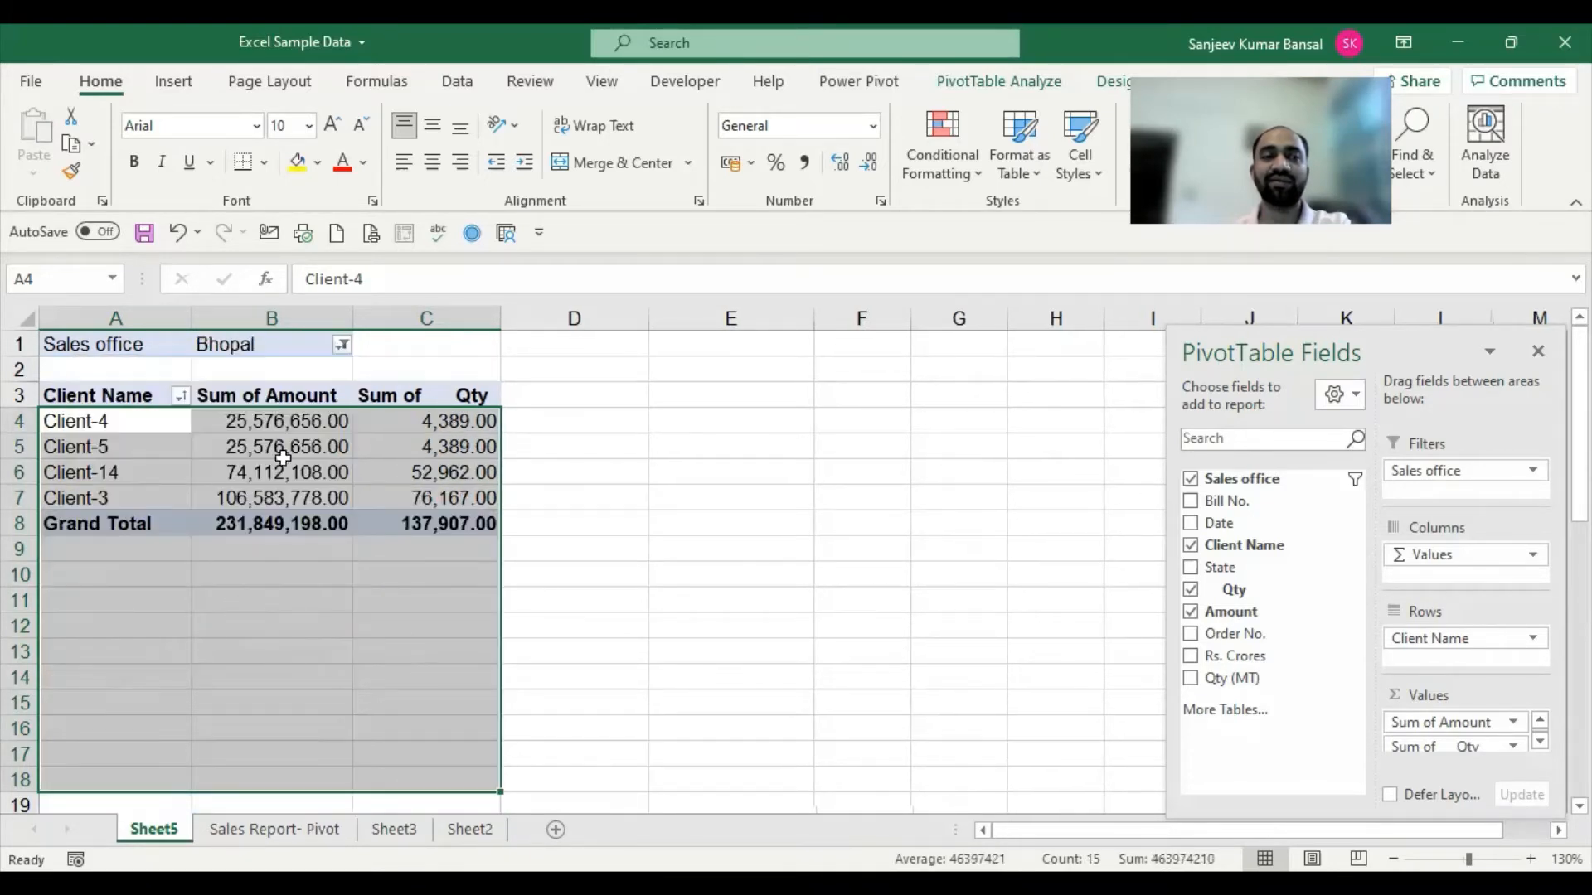
{"action": "left_click", "coordinate": [406, 444]}
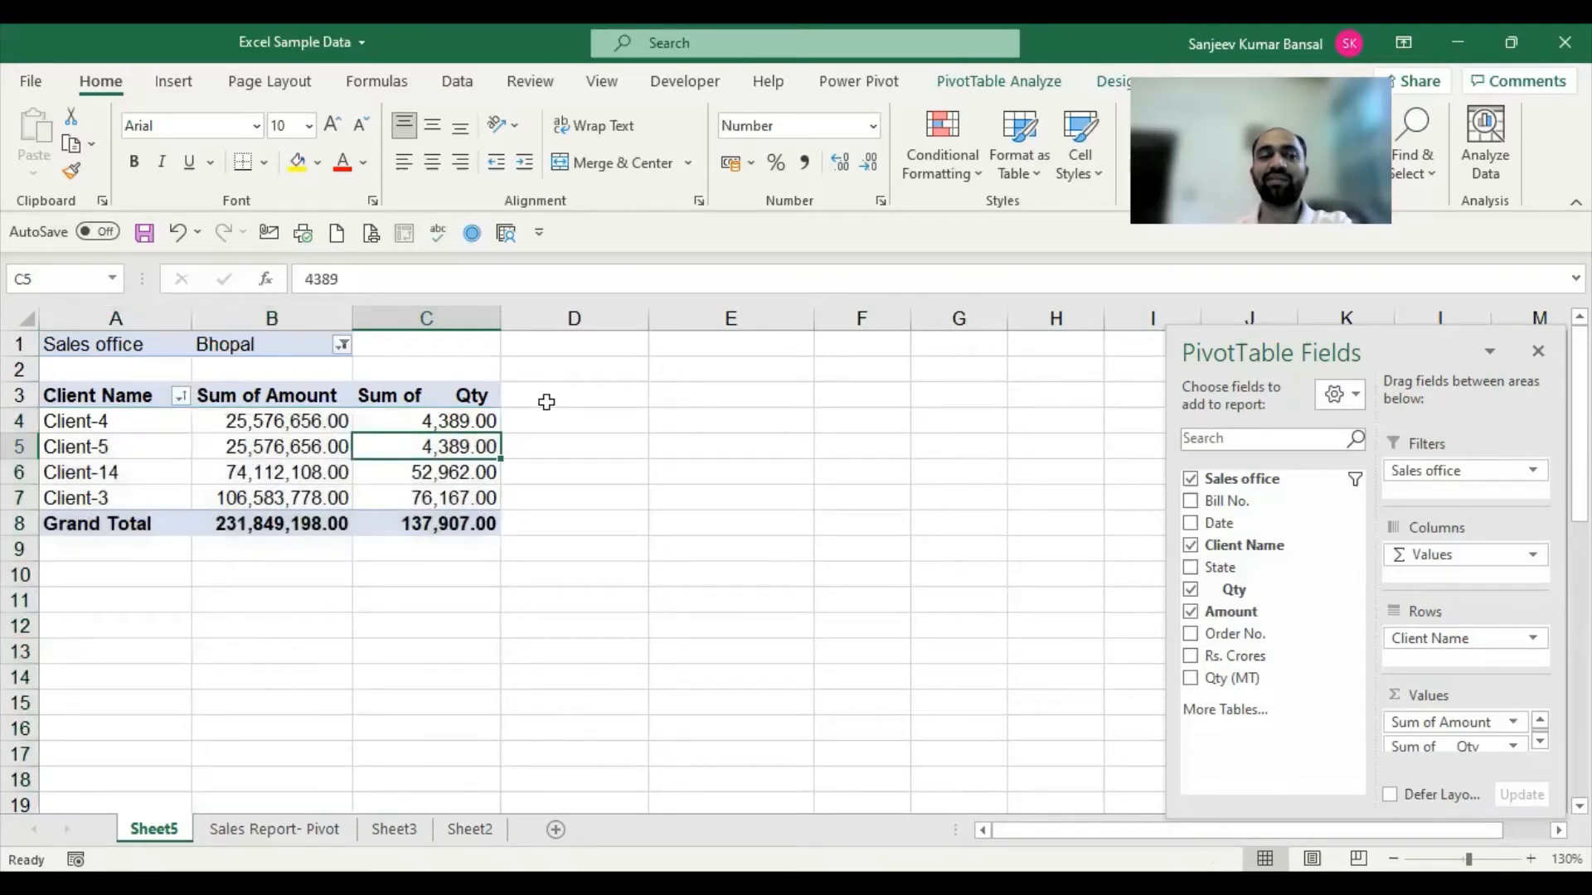
{"action": "left_click_drag", "start_coordinate": [153, 427], "coordinate": [466, 510]}
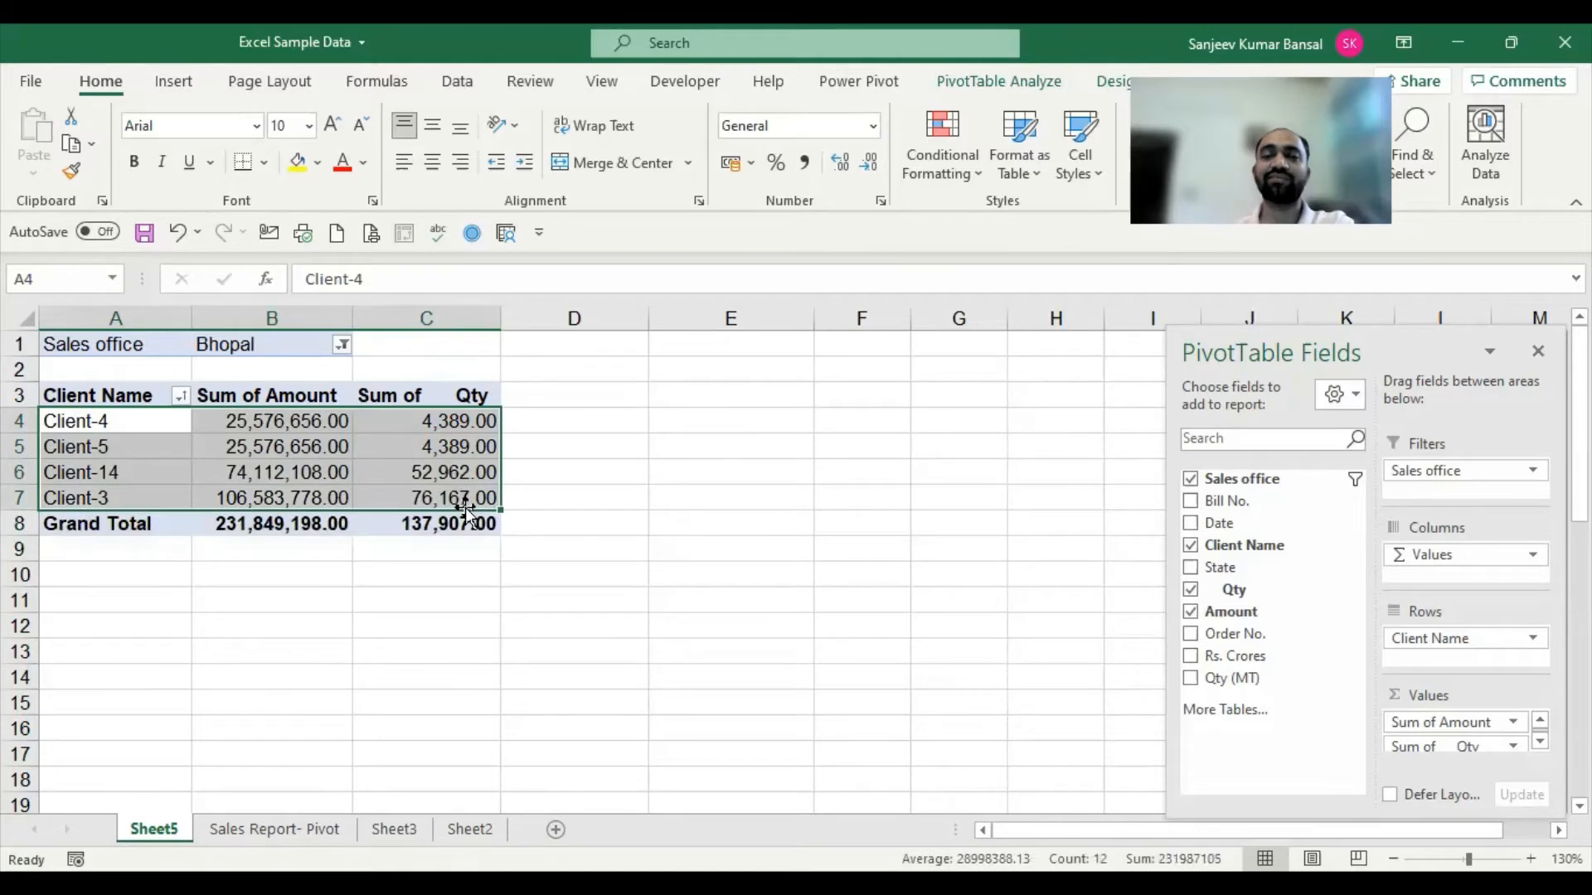
{"action": "left_click", "coordinate": [455, 422]}
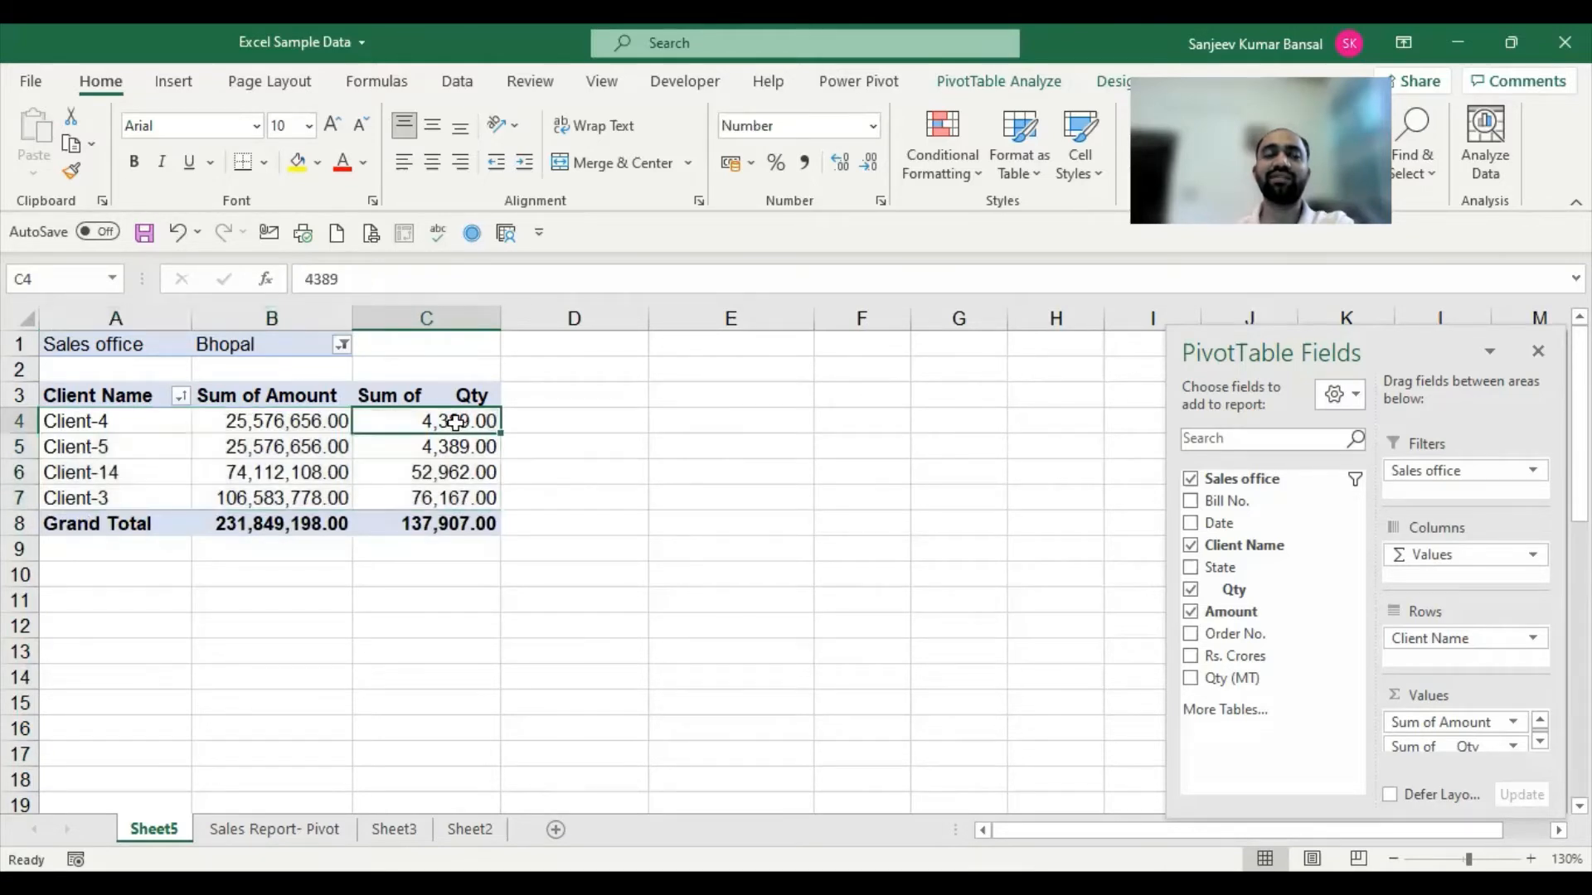
Include Ahemedabad alongside Bhopal in the Sales office filter.
{"action": "left_click", "coordinate": [342, 344]}
{"action": "left_click", "coordinate": [109, 420]}
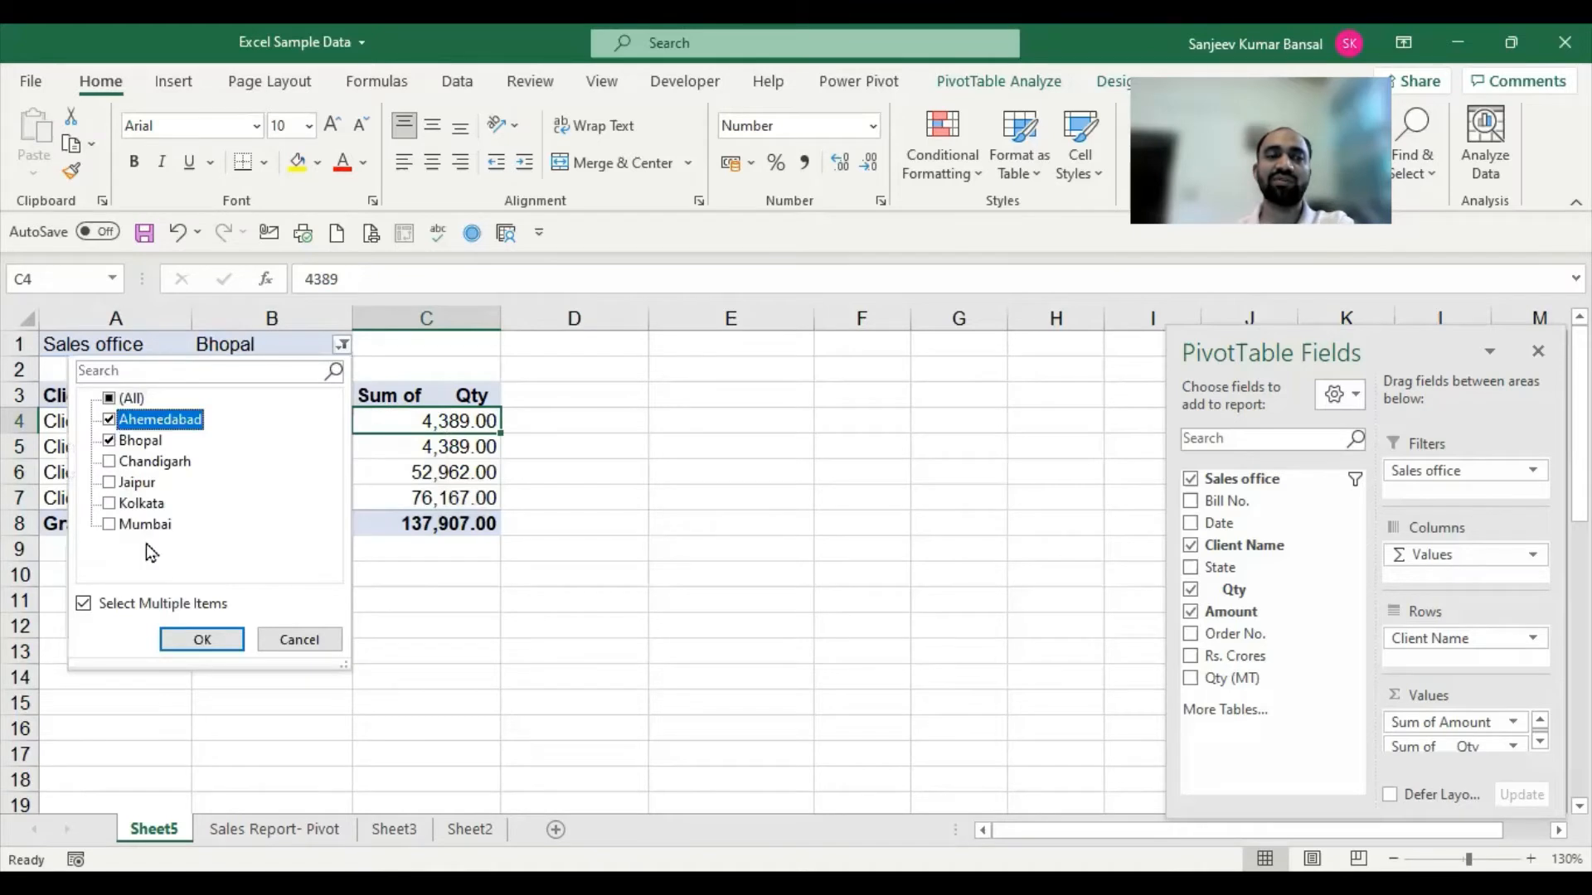
{"action": "left_click", "coordinate": [203, 637]}
Extend the Sales office filter with Chandigarh and Jaipur.
{"action": "left_click", "coordinate": [352, 345]}
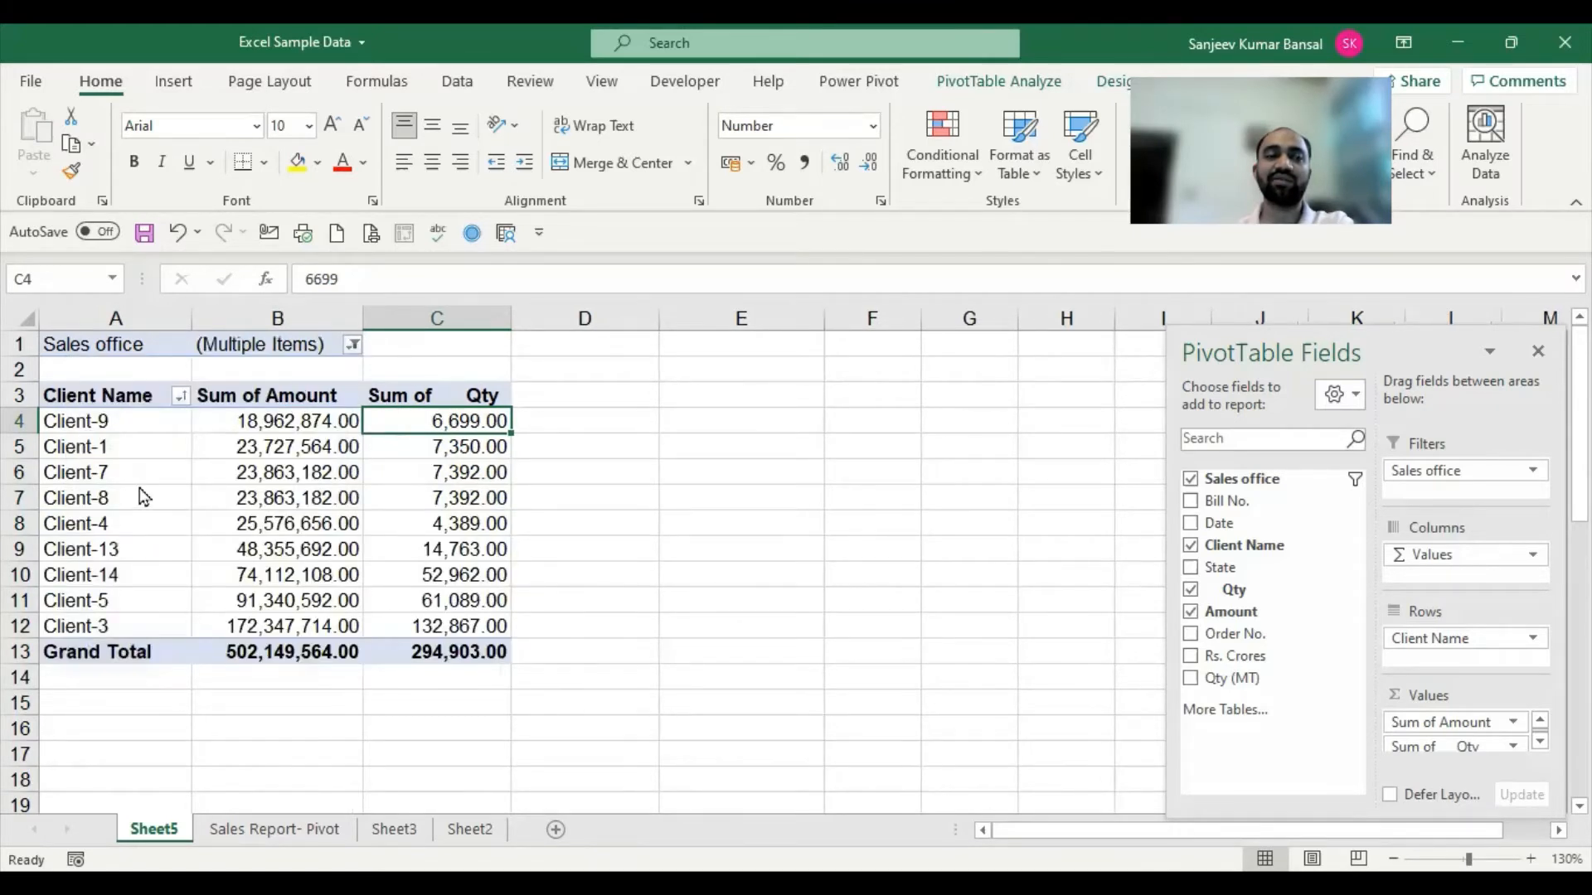
{"action": "left_click", "coordinate": [121, 462]}
{"action": "left_click", "coordinate": [120, 482]}
{"action": "left_click", "coordinate": [213, 639]}
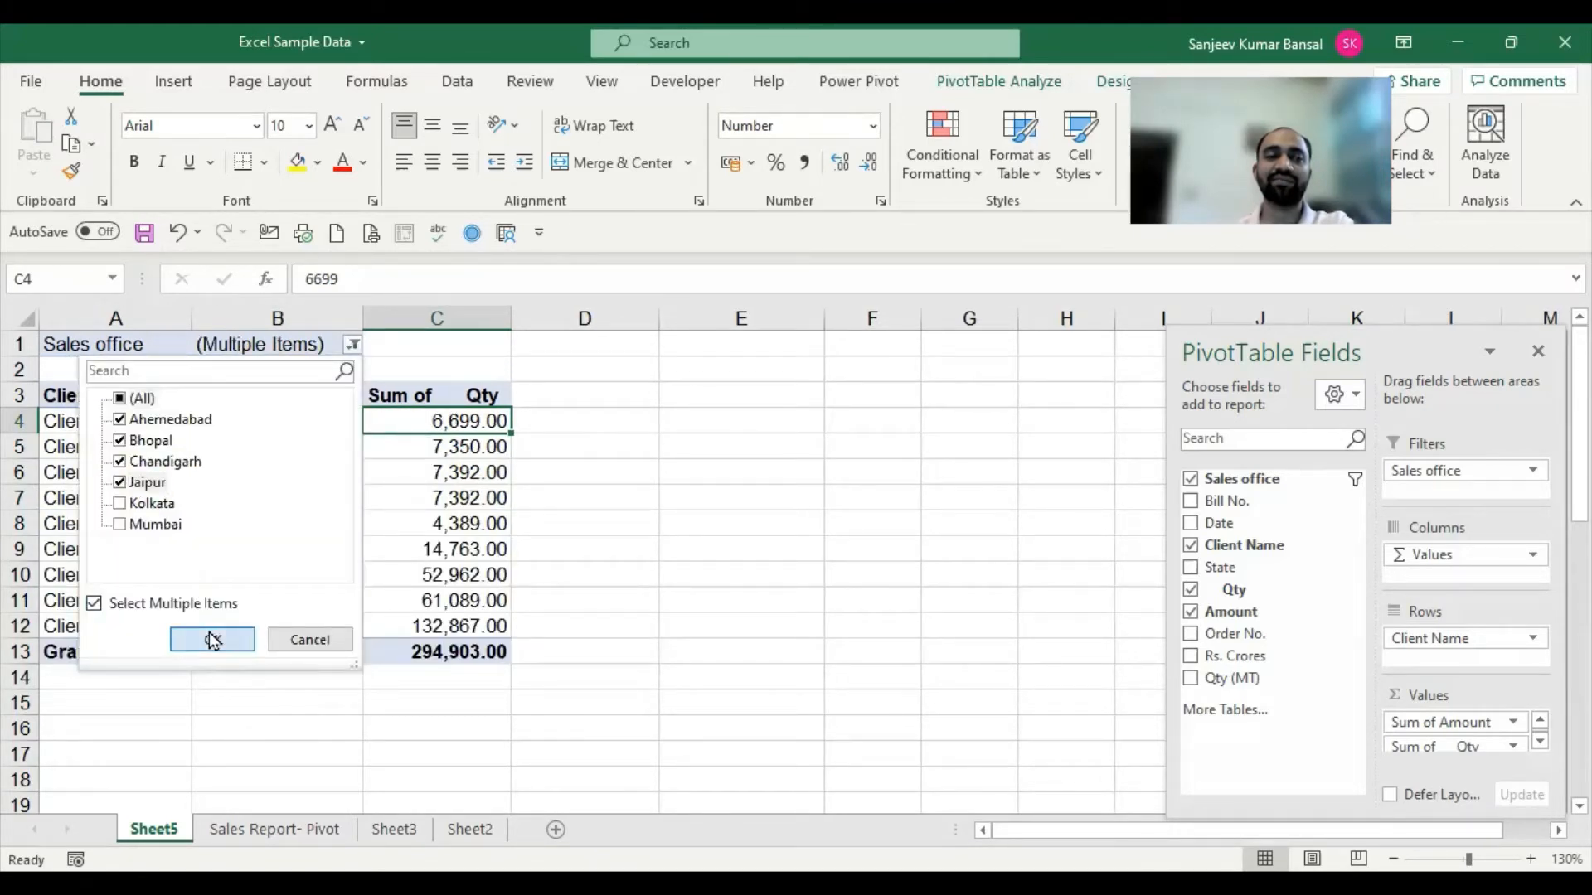
Open the list of offices in the Sales office filter.
{"action": "left_click", "coordinate": [354, 346]}
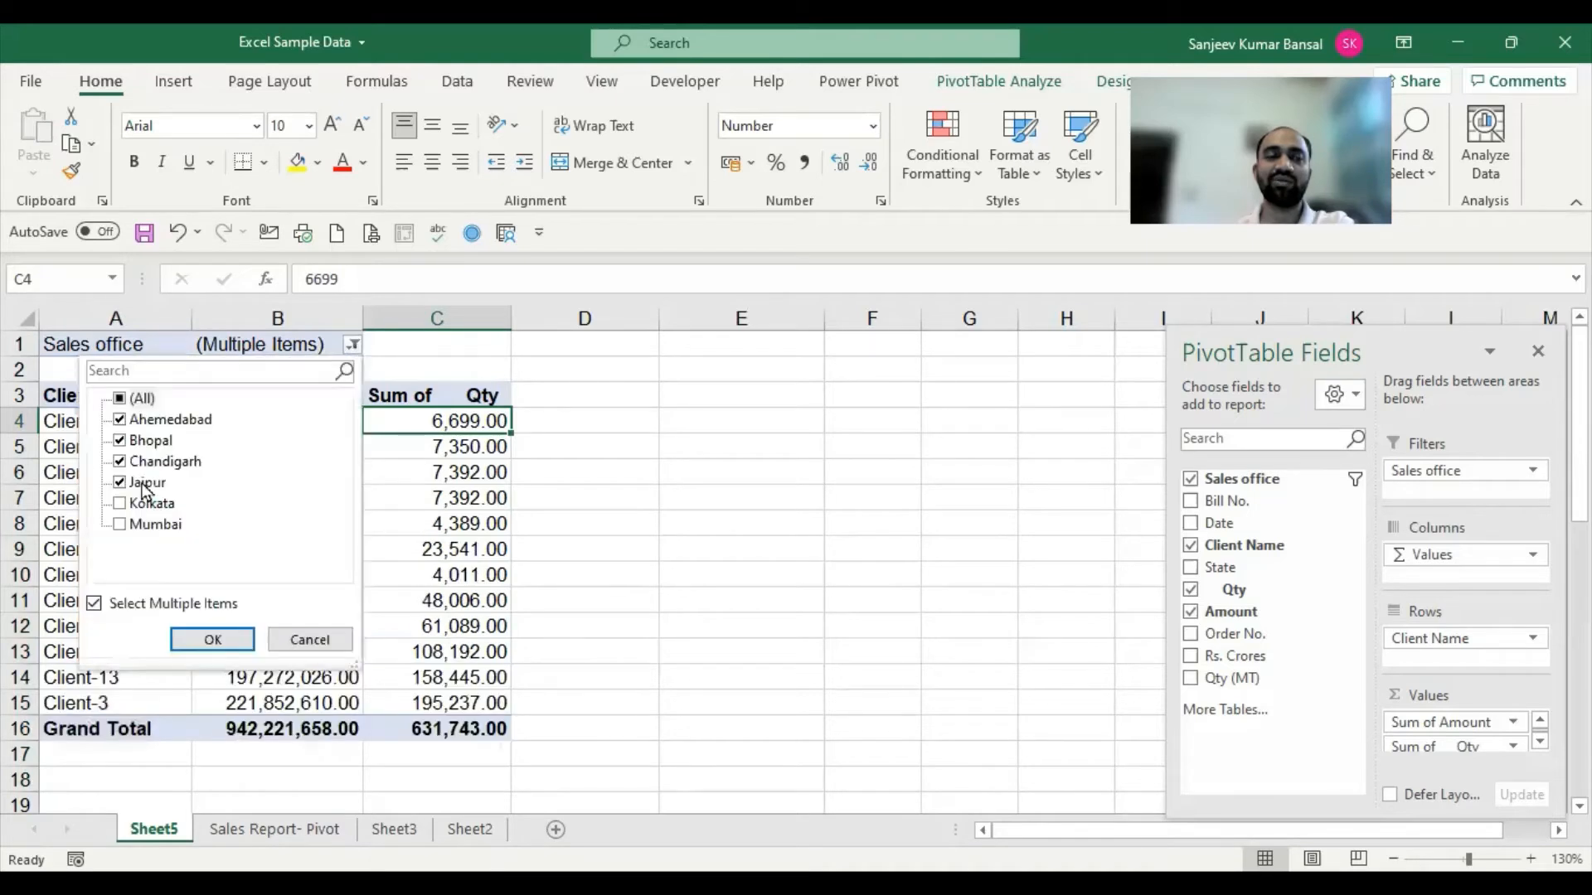
Filter the pivot table's Sales office field to all offices except Jaipur.
{"action": "left_click", "coordinate": [121, 398]}
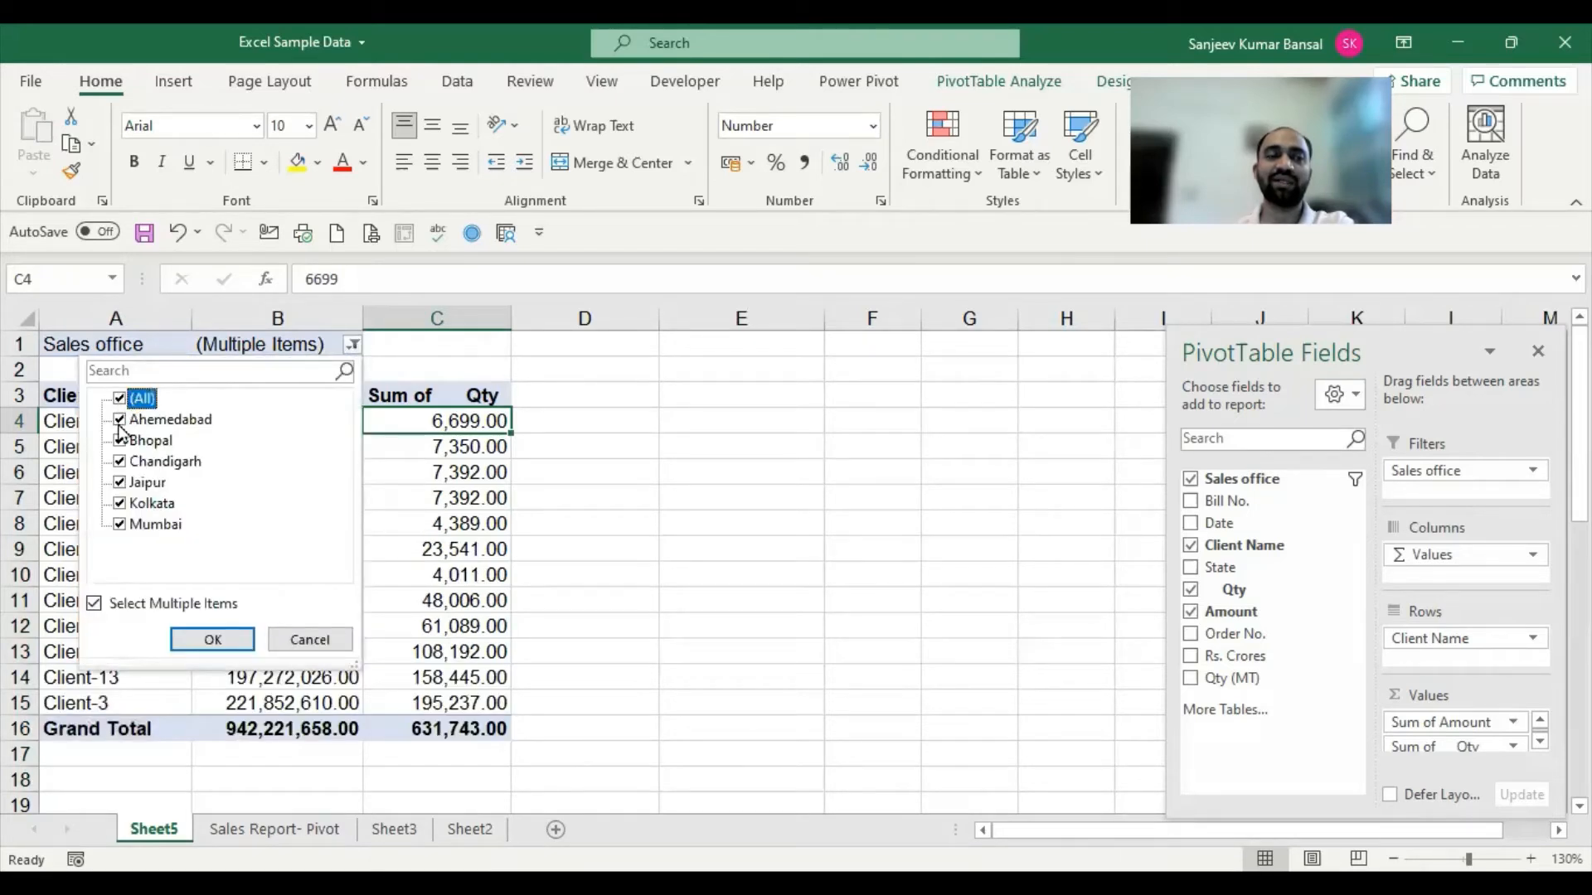
{"action": "left_click", "coordinate": [120, 483]}
{"action": "left_click", "coordinate": [217, 641]}
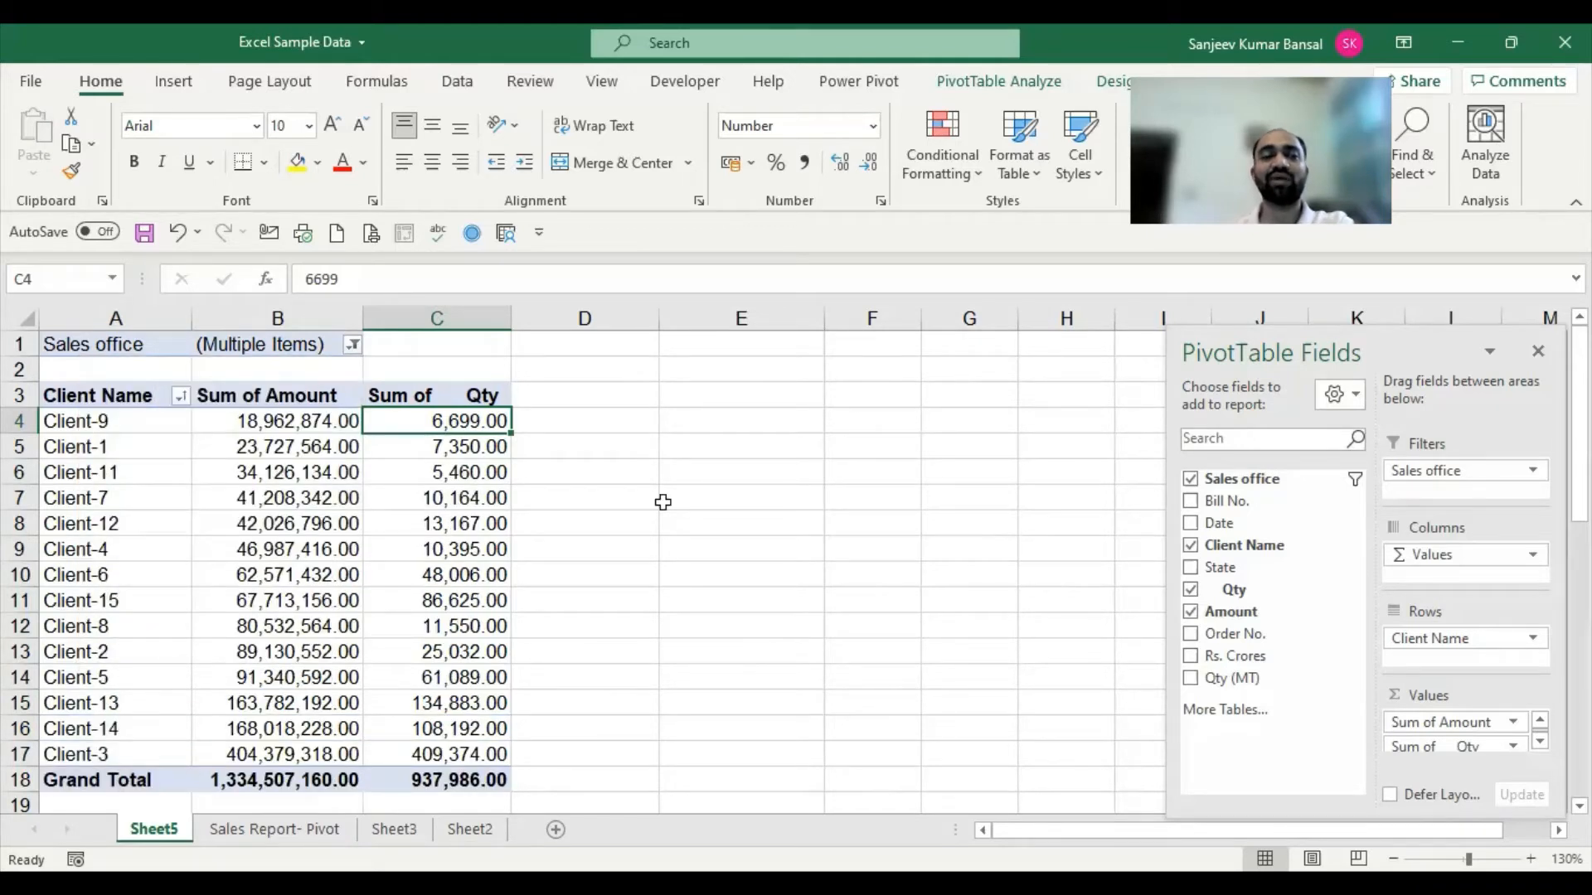
Filter the pivot table's Sales office field to show only Jaipur.
{"action": "left_click", "coordinate": [352, 344]}
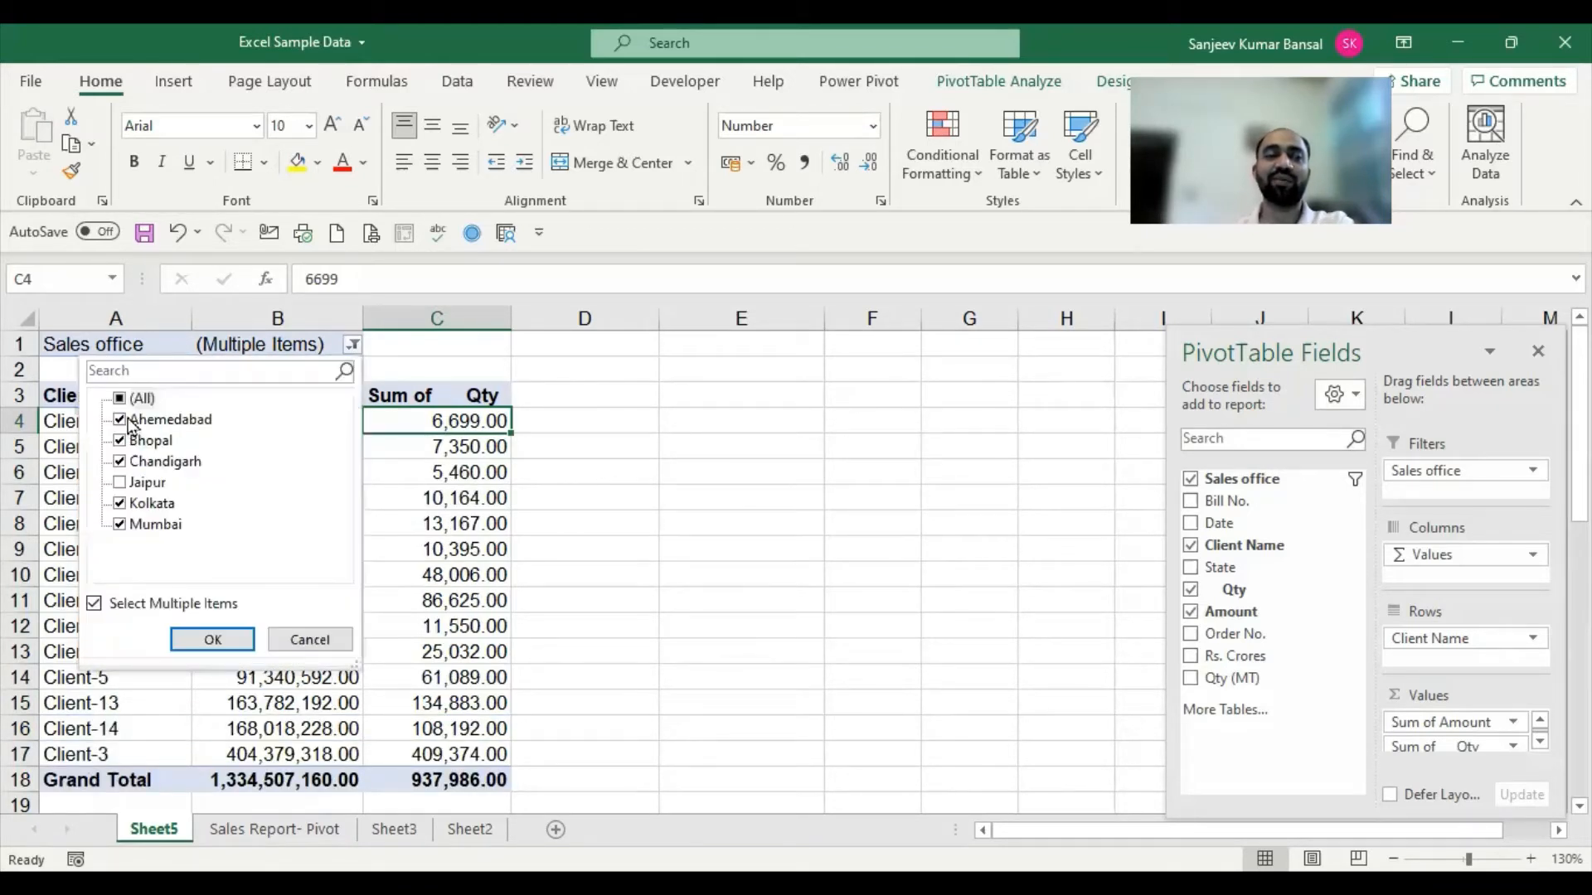
{"action": "left_click", "coordinate": [120, 398]}
{"action": "left_click", "coordinate": [120, 397]}
{"action": "left_click", "coordinate": [120, 483]}
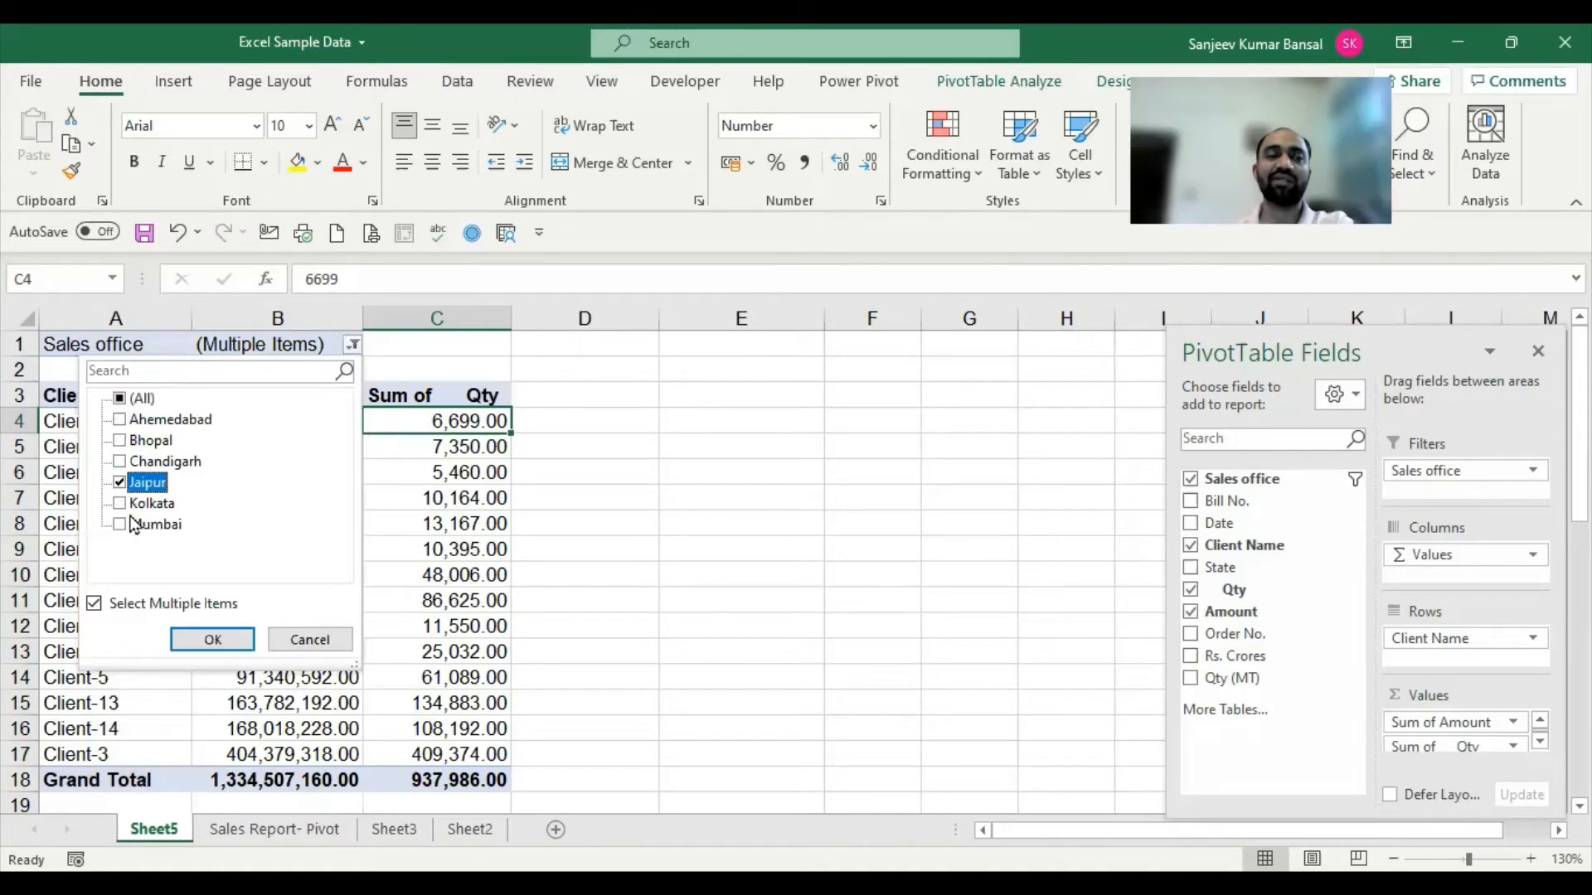
{"action": "left_click", "coordinate": [212, 640]}
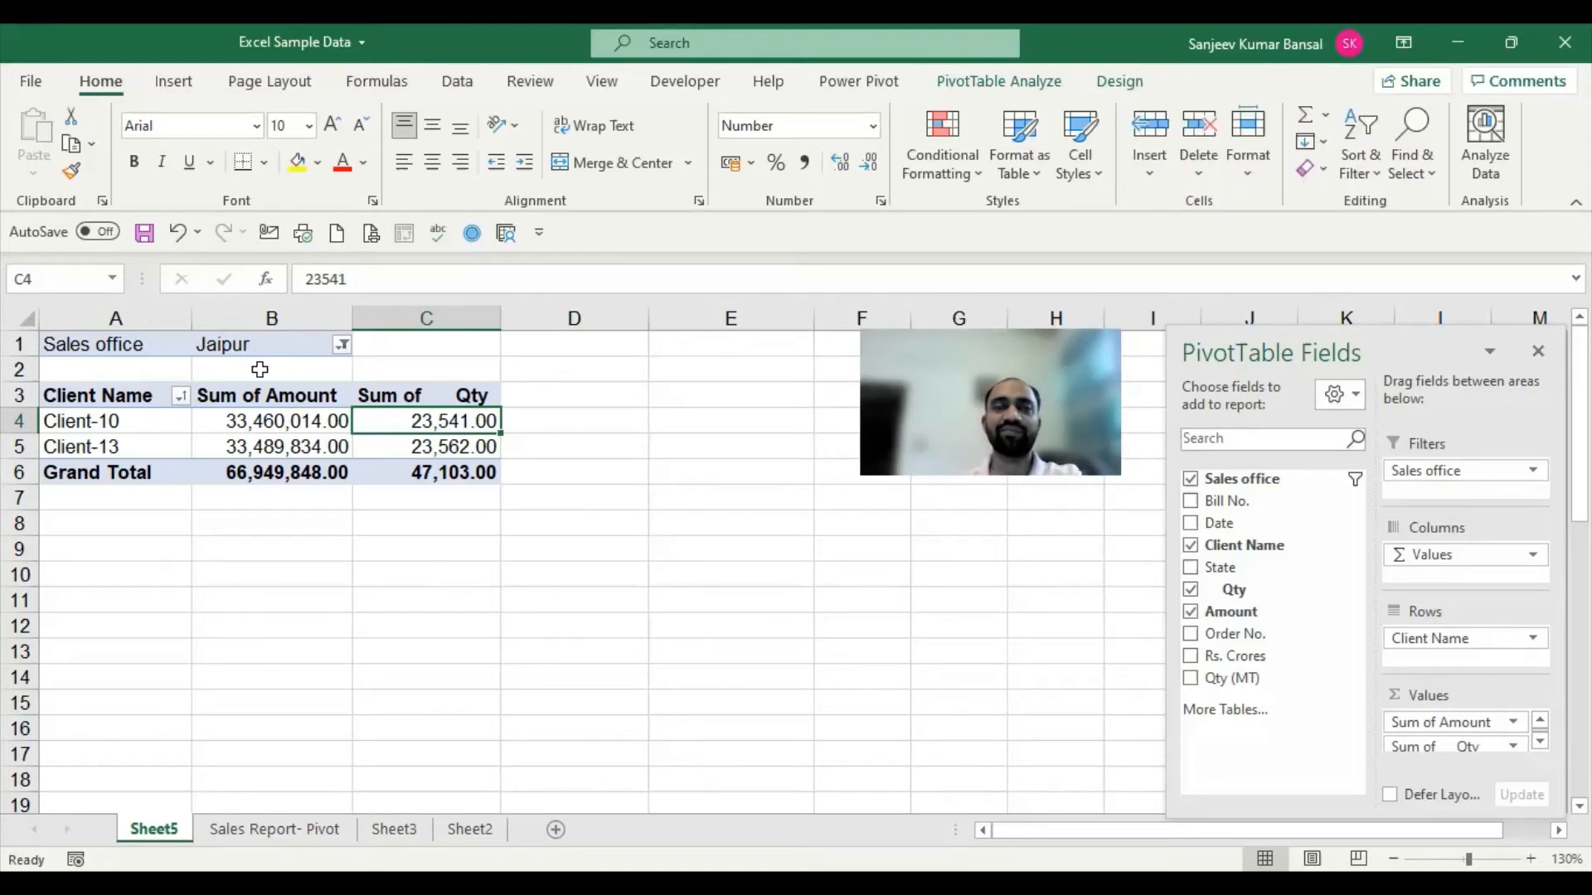
Remove Sales office from the pivot table's filters and replace Client Name with Date in the rows.
{"action": "left_click", "coordinate": [1484, 472]}
{"action": "left_click_drag", "start_coordinate": [1484, 473], "coordinate": [1308, 551]}
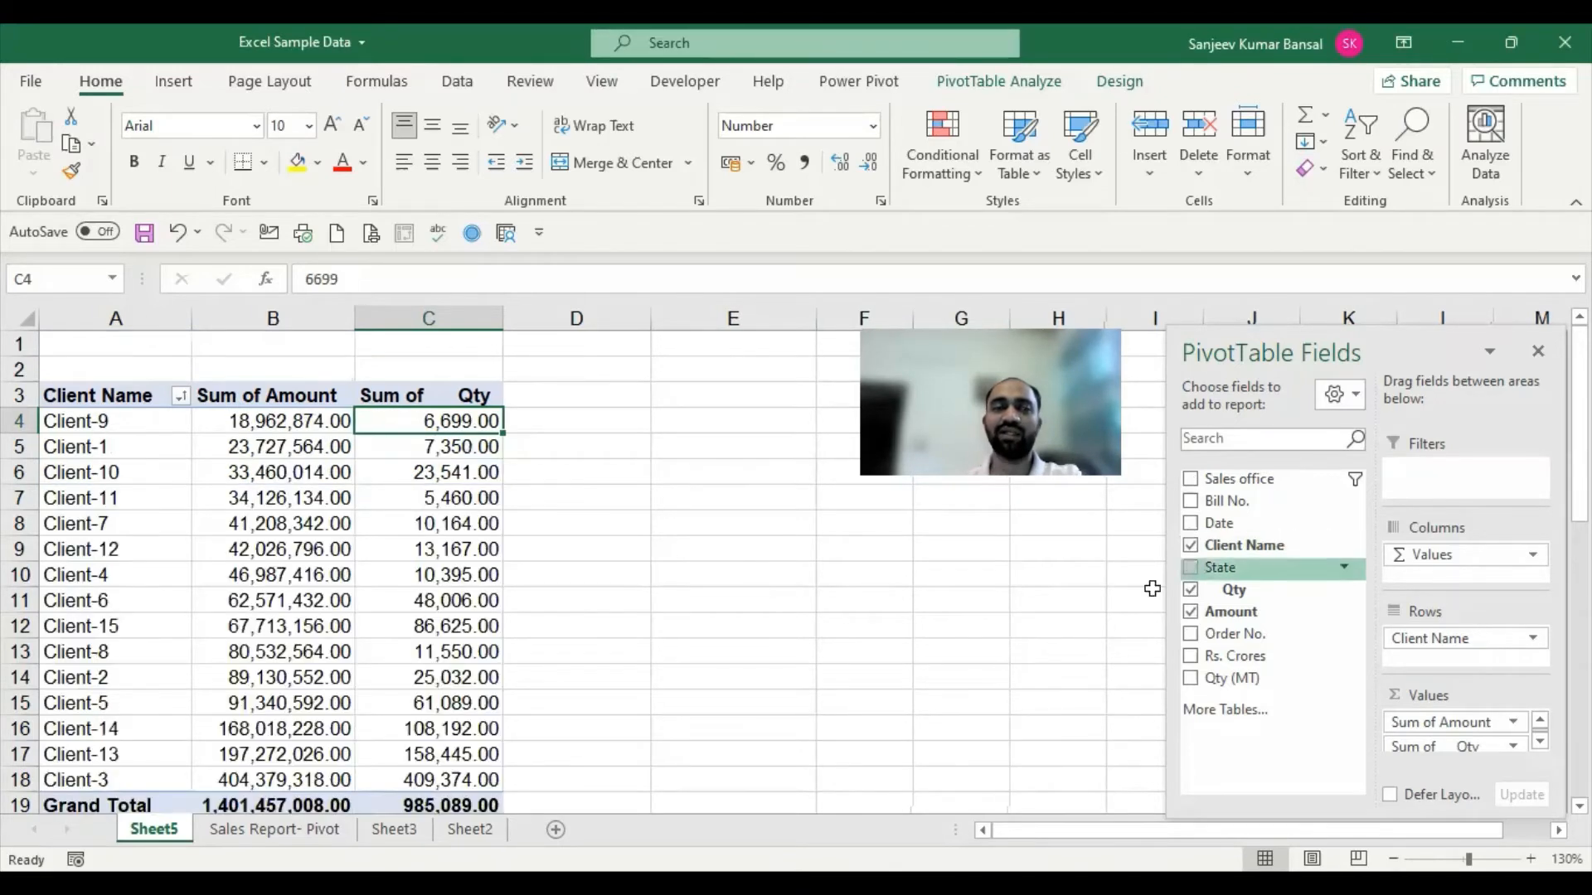
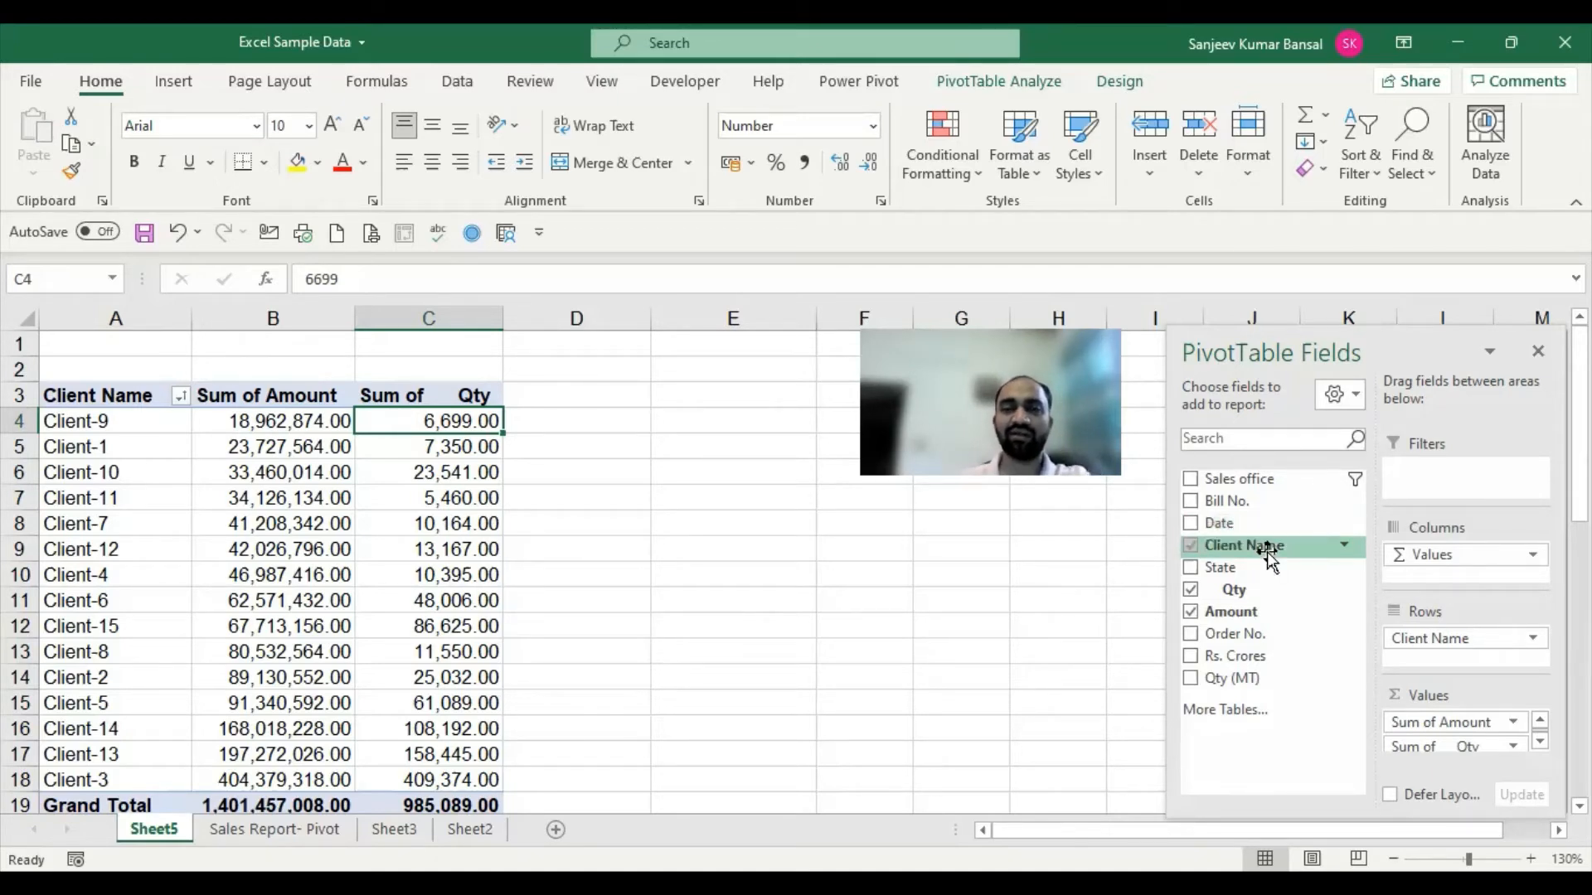
{"action": "left_click", "coordinate": [1192, 546]}
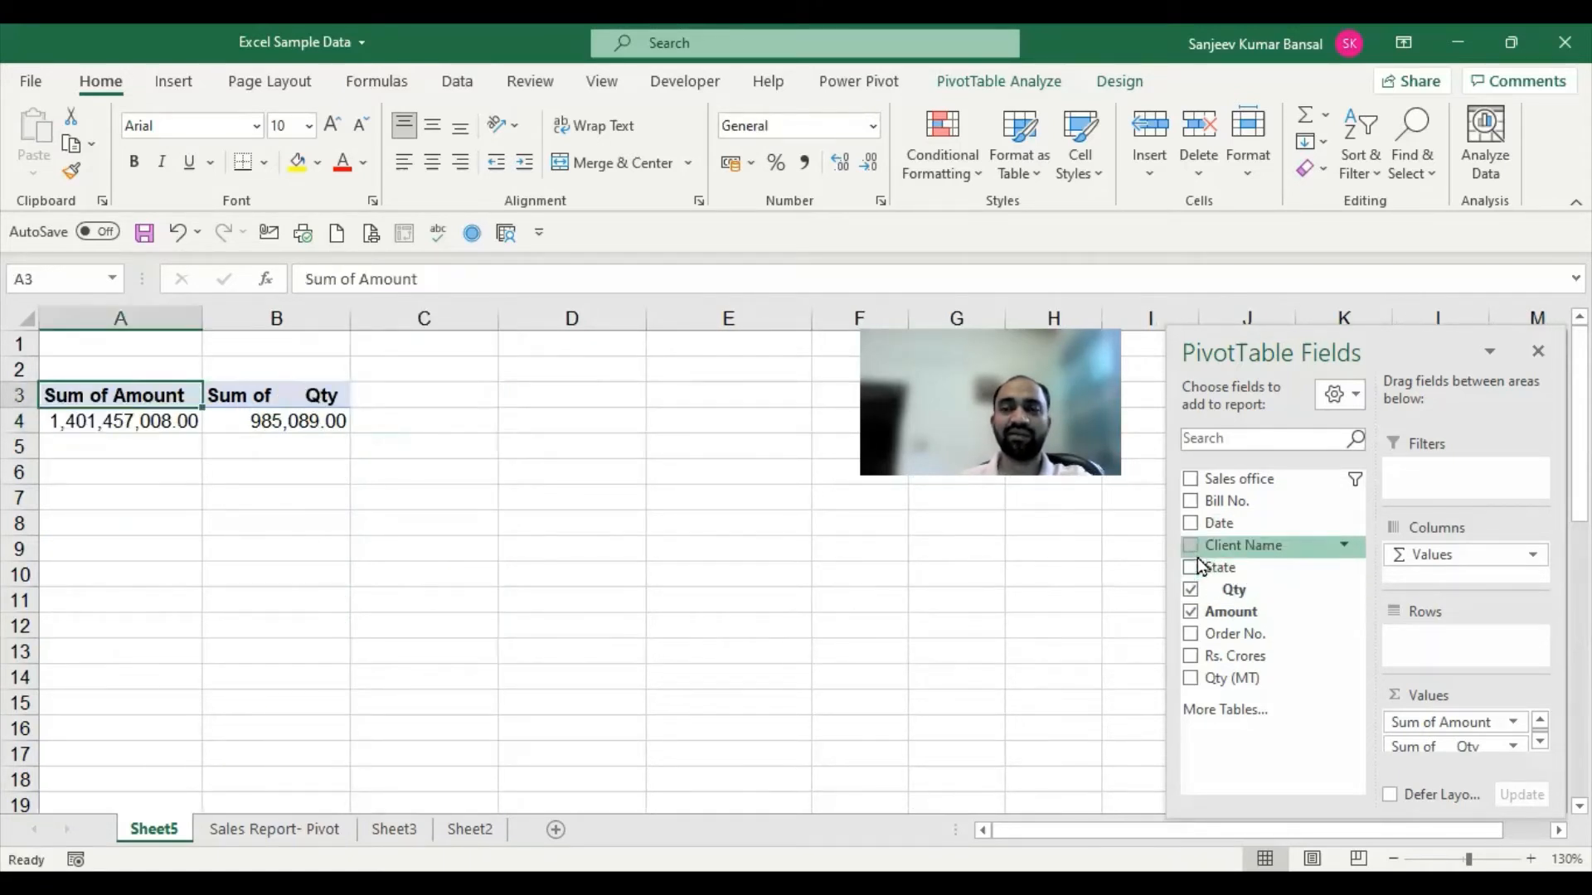
{"action": "left_click_drag", "start_coordinate": [1198, 554], "coordinate": [1467, 651]}
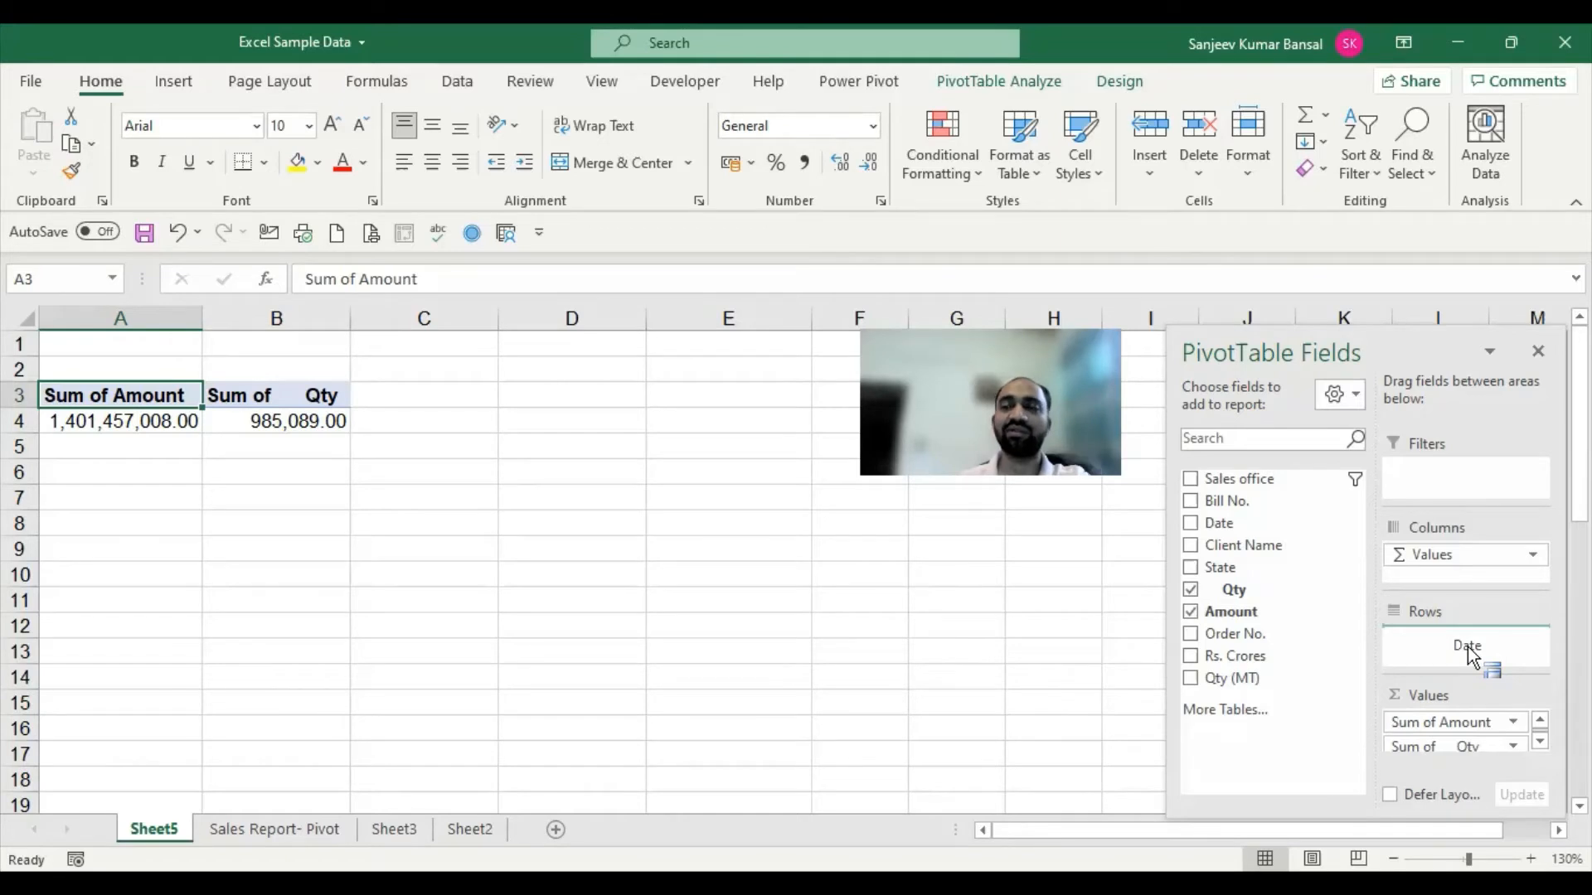
{"action": "left_click_drag", "start_coordinate": [1468, 647], "coordinate": [1468, 647]}
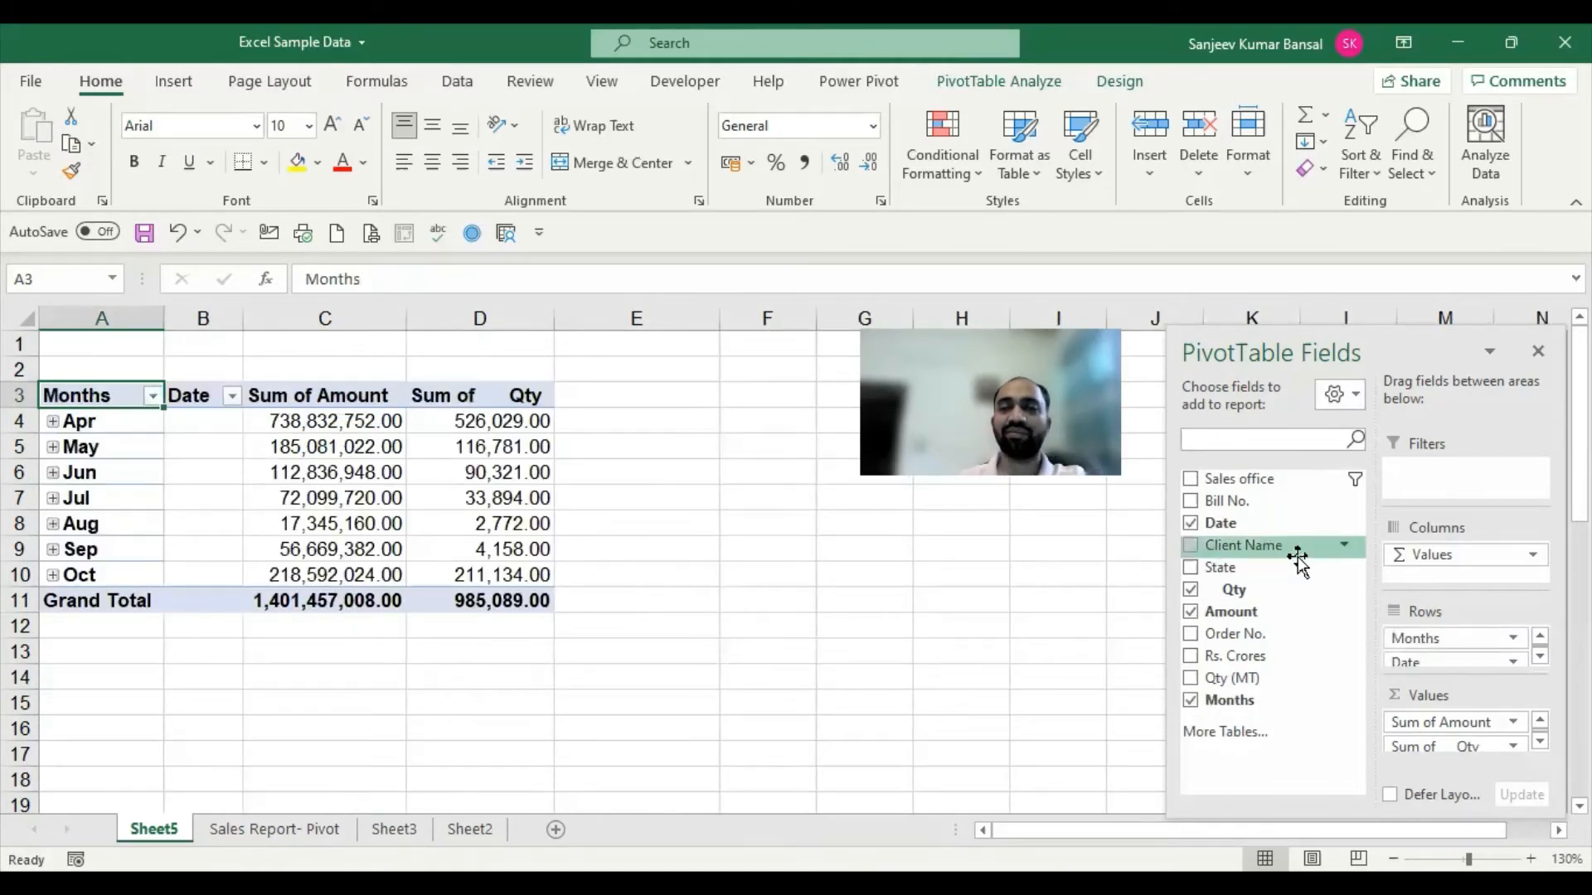
Compare the Date column on the Sales Report- Pivot sheet with the month rows of the pivot table on Sheet5.
{"action": "left_click", "coordinate": [275, 829]}
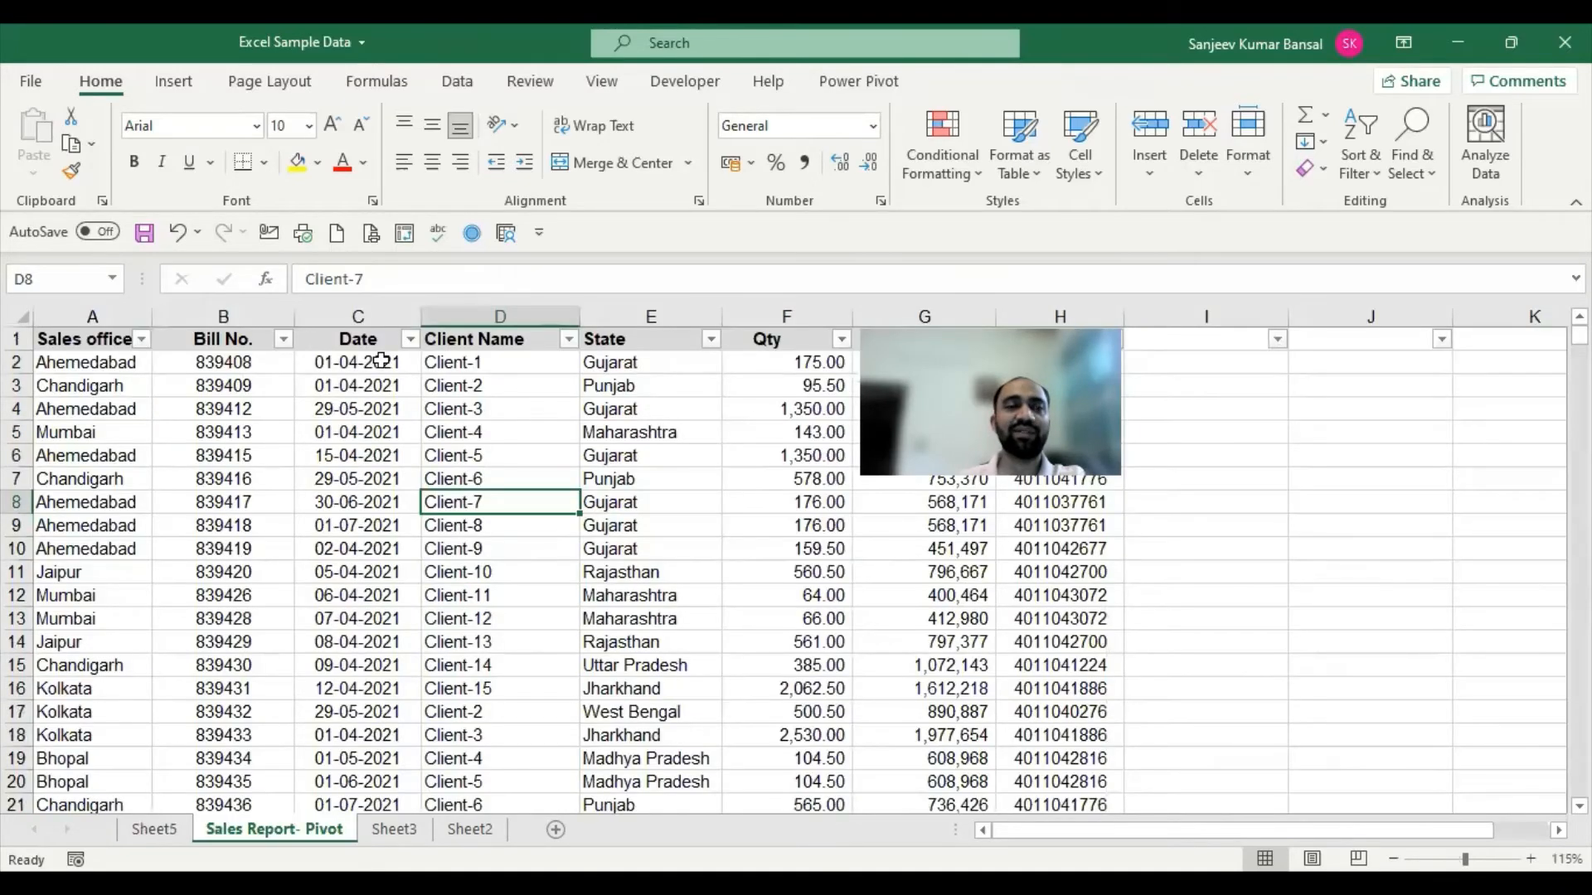
{"action": "left_click_drag", "start_coordinate": [356, 362], "coordinate": [376, 819]}
{"action": "scroll", "coordinate": [401, 723], "scroll_direction": "down", "scroll_amount": 8}
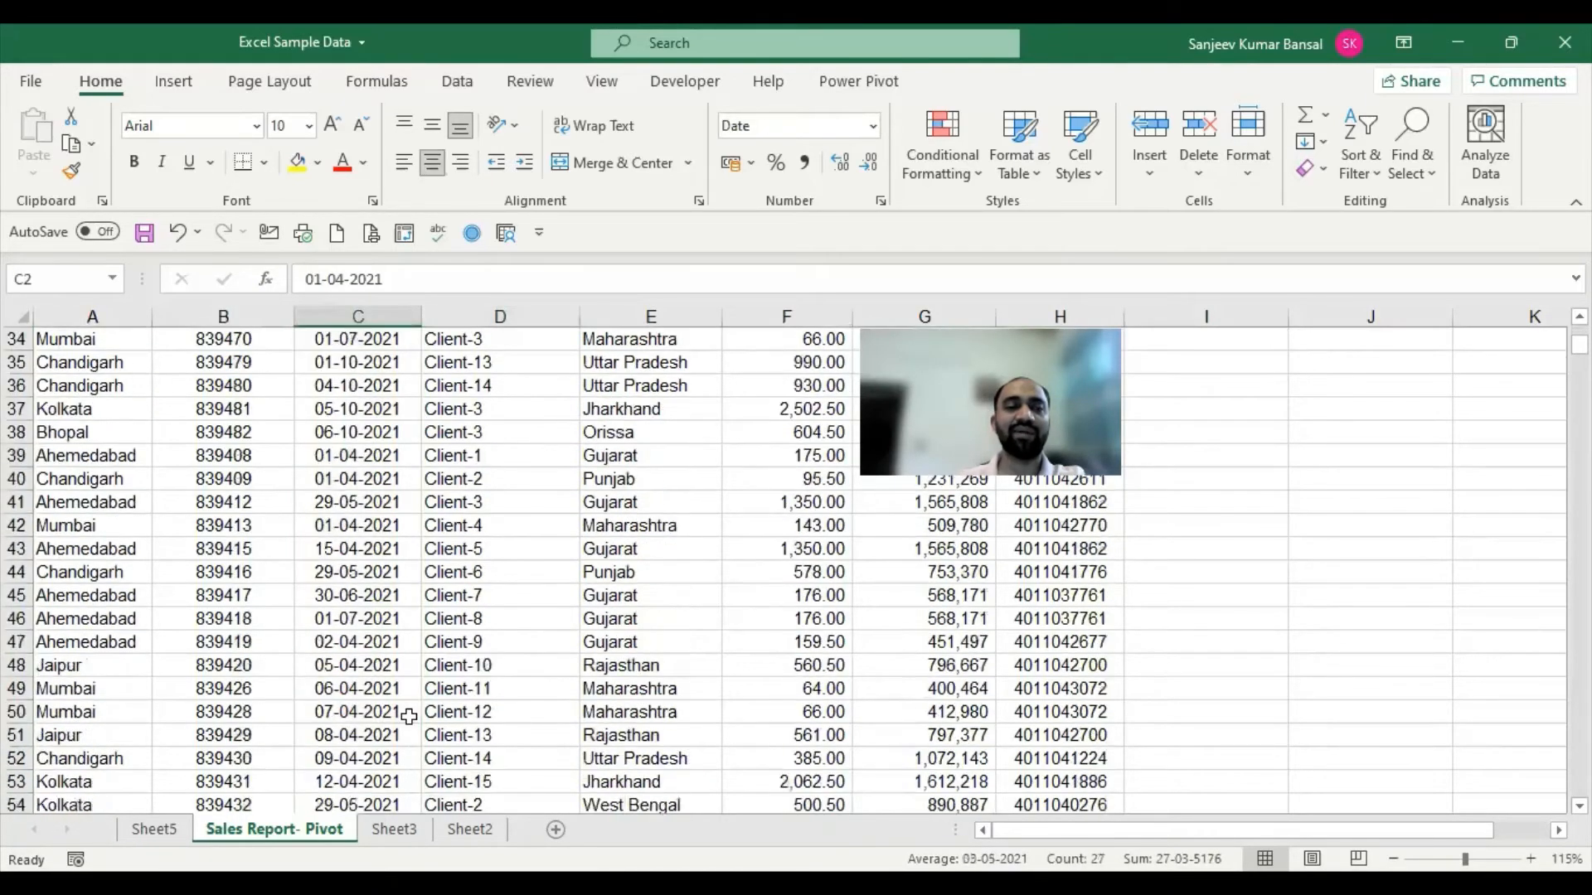
{"action": "scroll", "coordinate": [406, 721], "scroll_direction": "up", "scroll_amount": 11}
{"action": "left_click", "coordinate": [154, 829]}
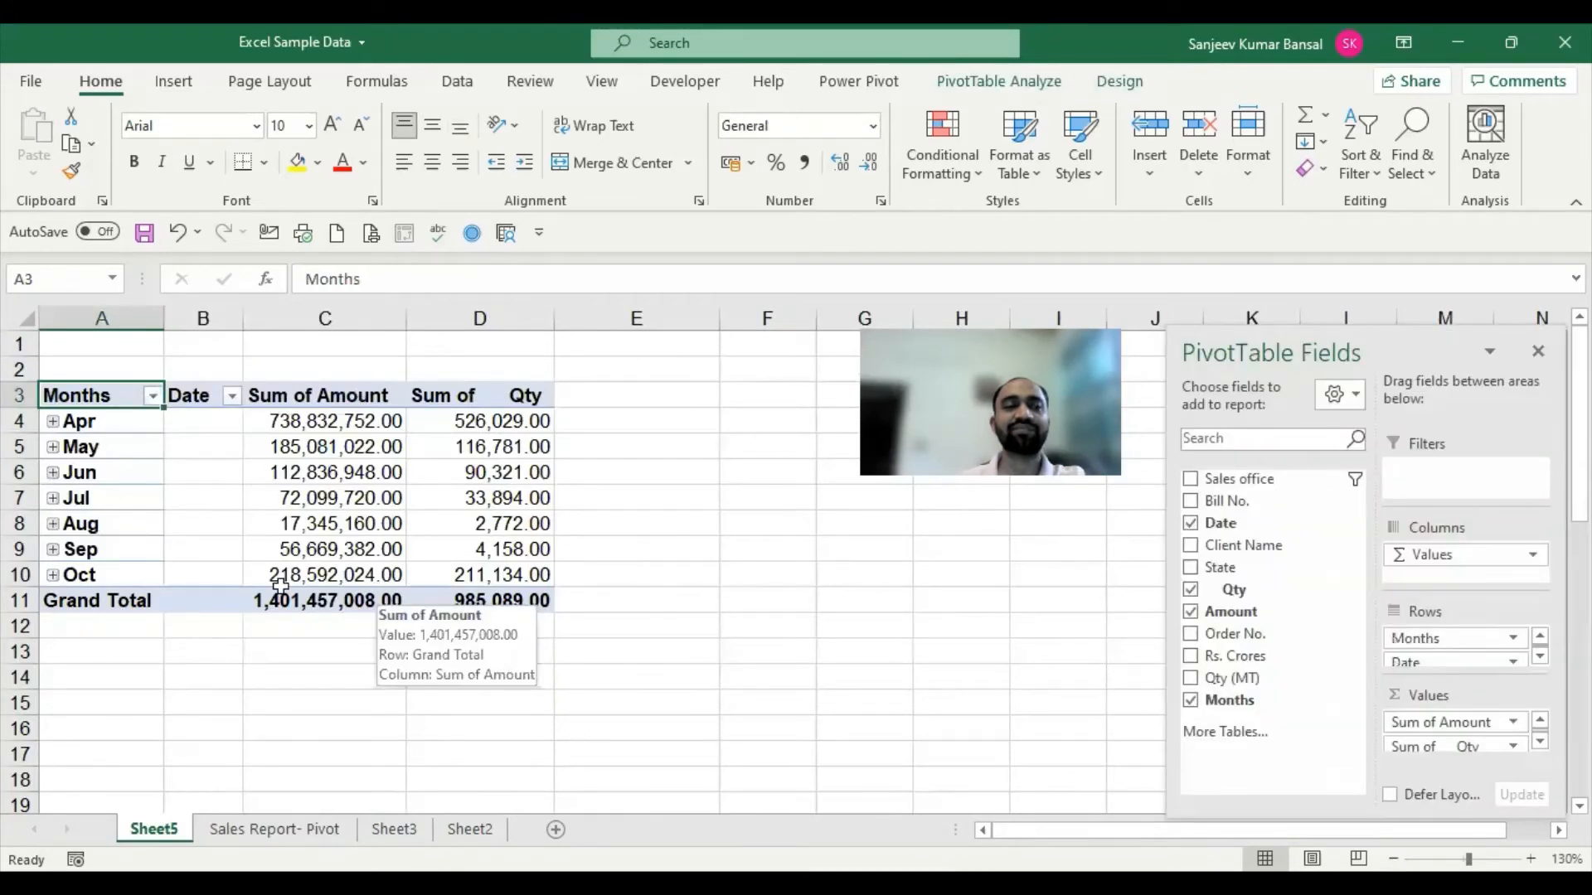
{"action": "left_click", "coordinate": [96, 427]}
{"action": "left_click_drag", "start_coordinate": [96, 428], "coordinate": [116, 581]}
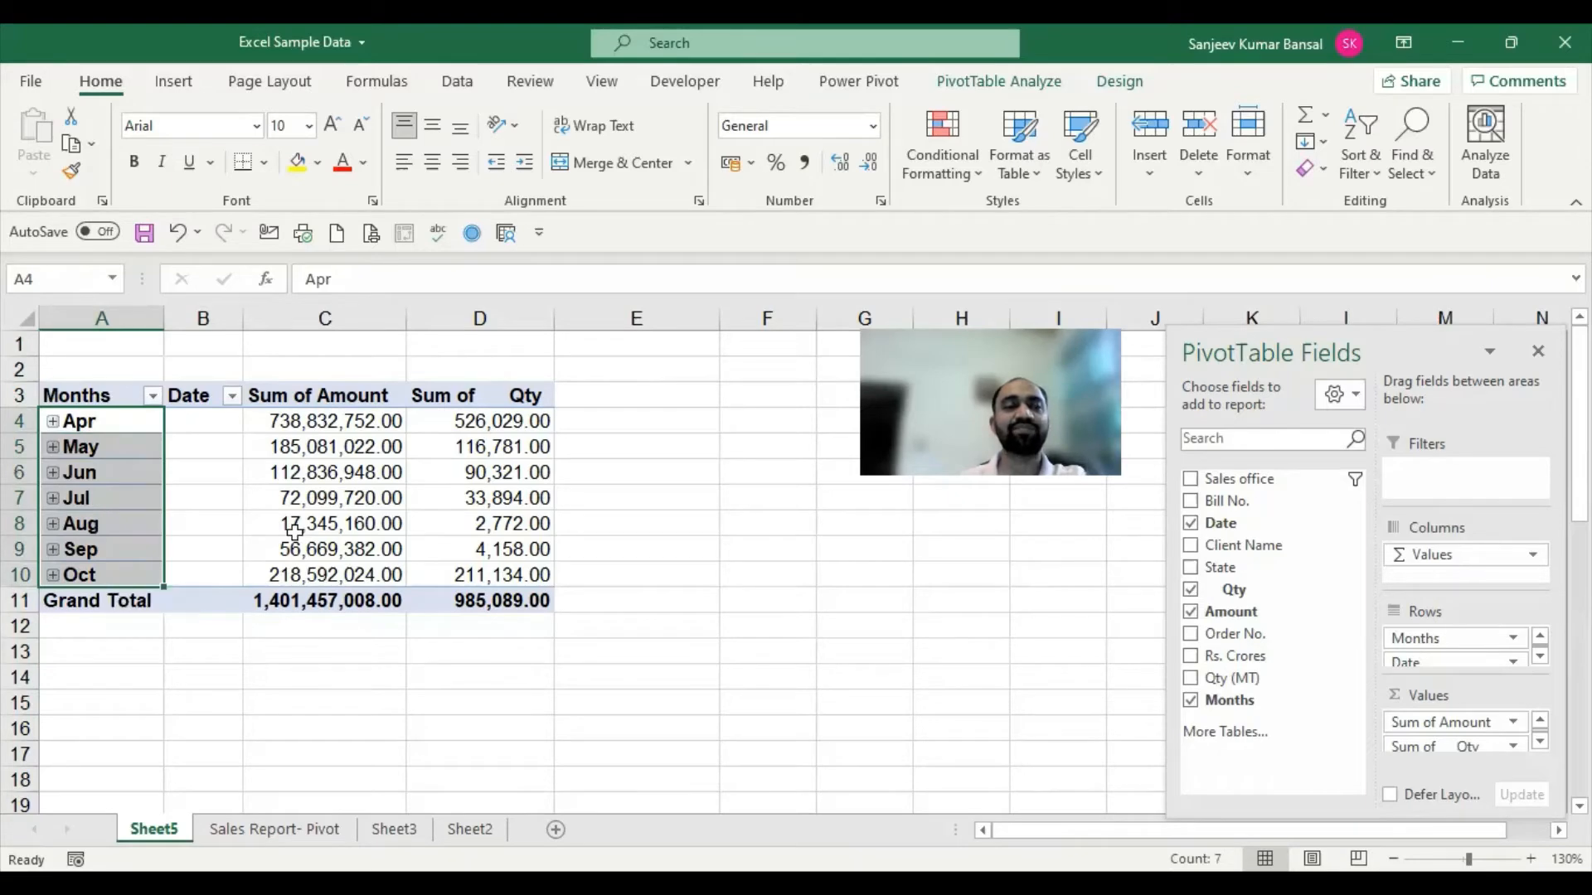
{"action": "key", "text": "ctrl+Page_Down"}
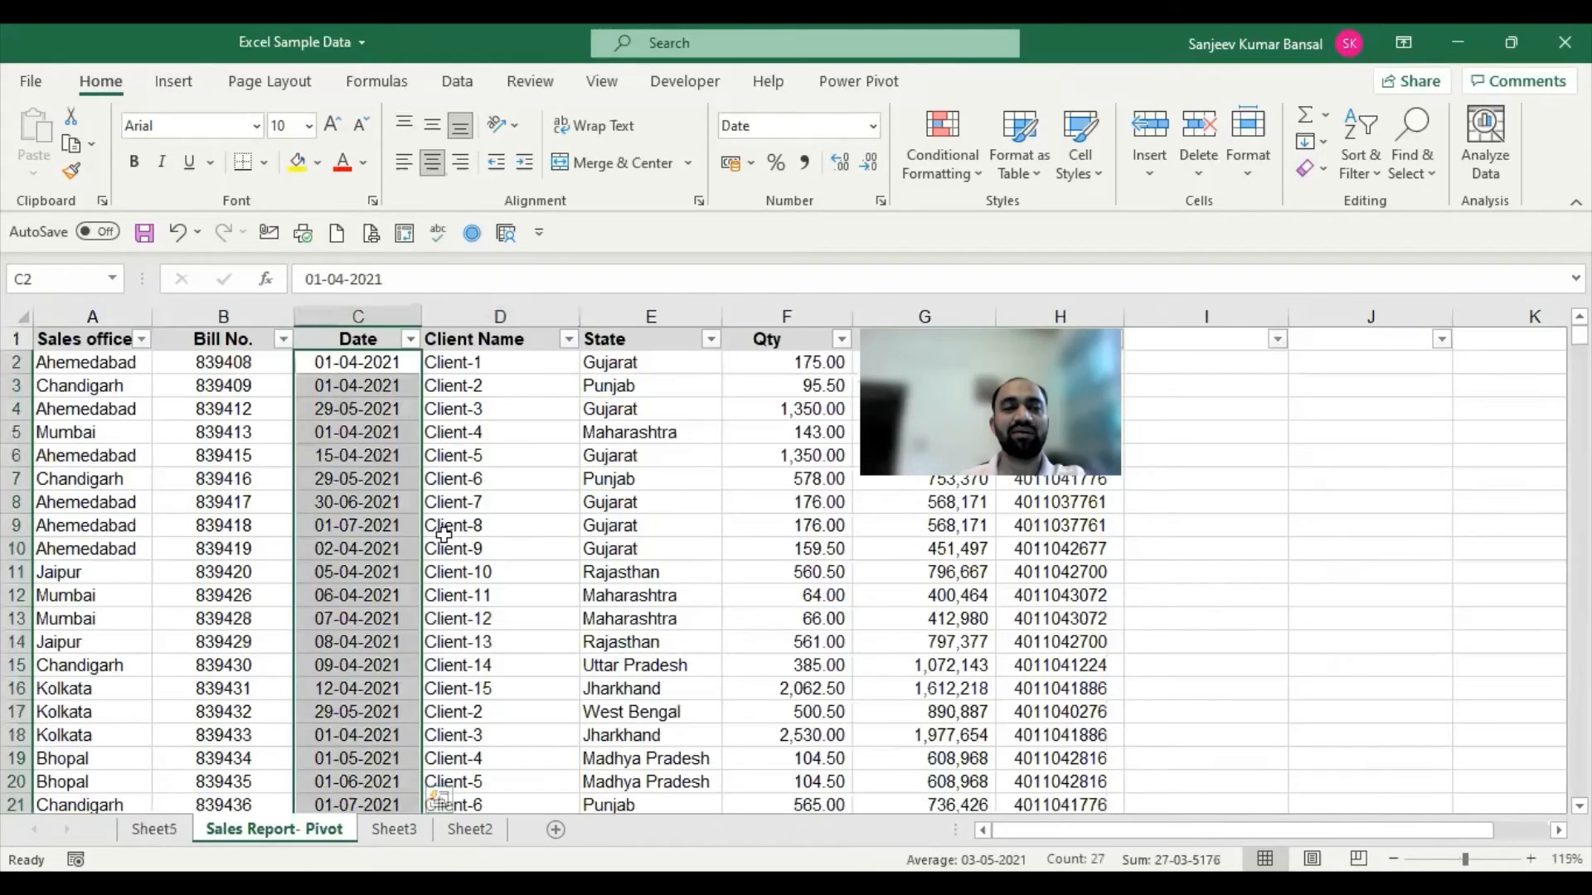
{"action": "left_click_drag", "start_coordinate": [357, 362], "coordinate": [390, 646]}
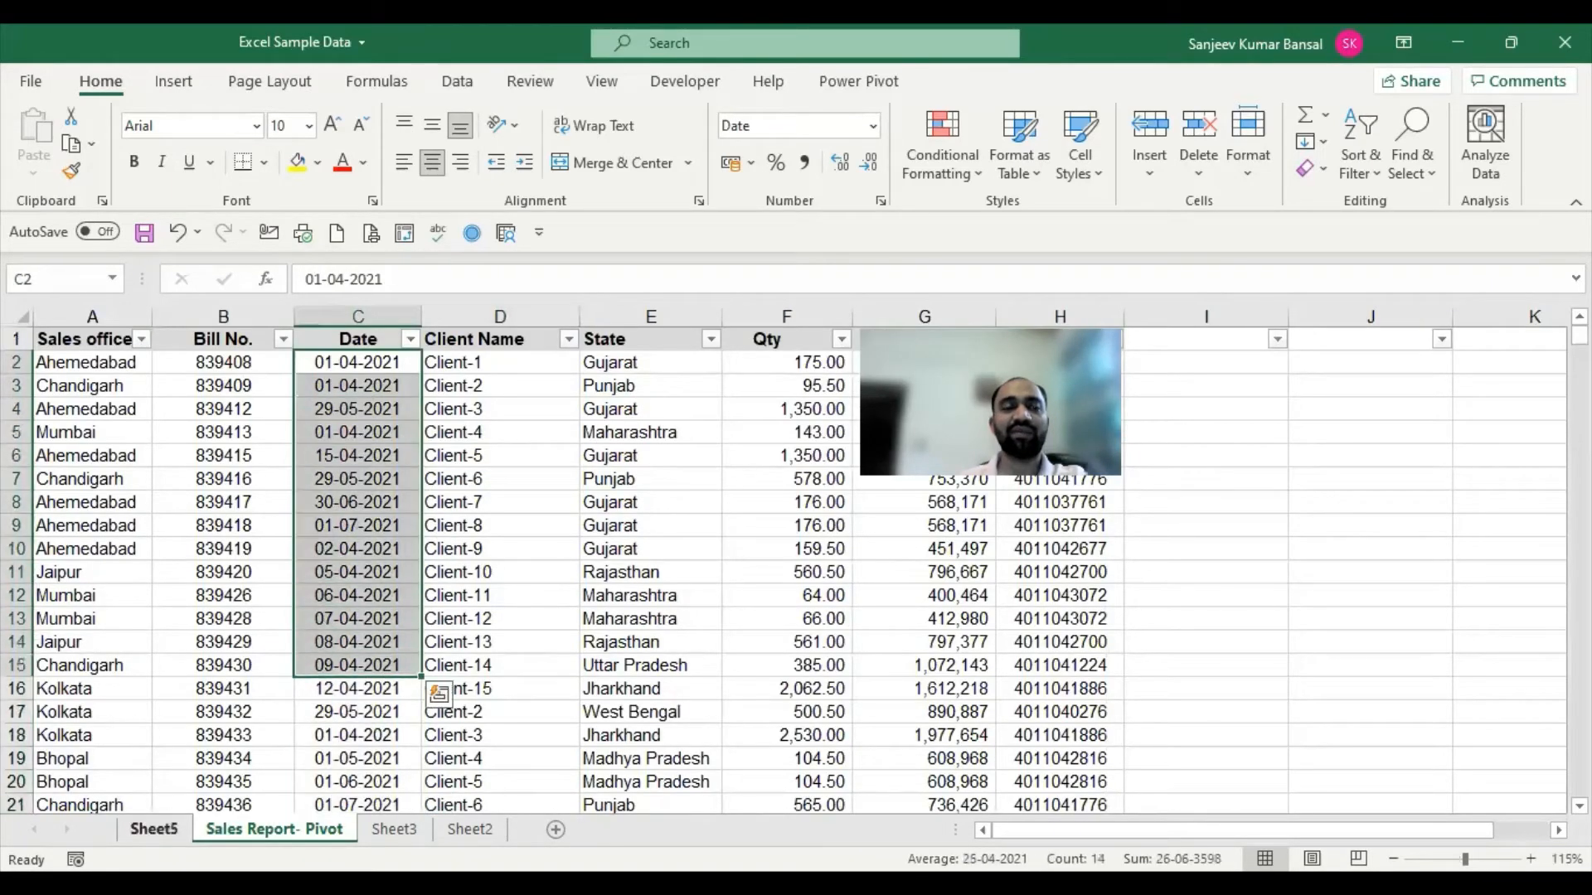
{"action": "left_click", "coordinate": [154, 829]}
{"action": "left_click_drag", "start_coordinate": [136, 421], "coordinate": [133, 572]}
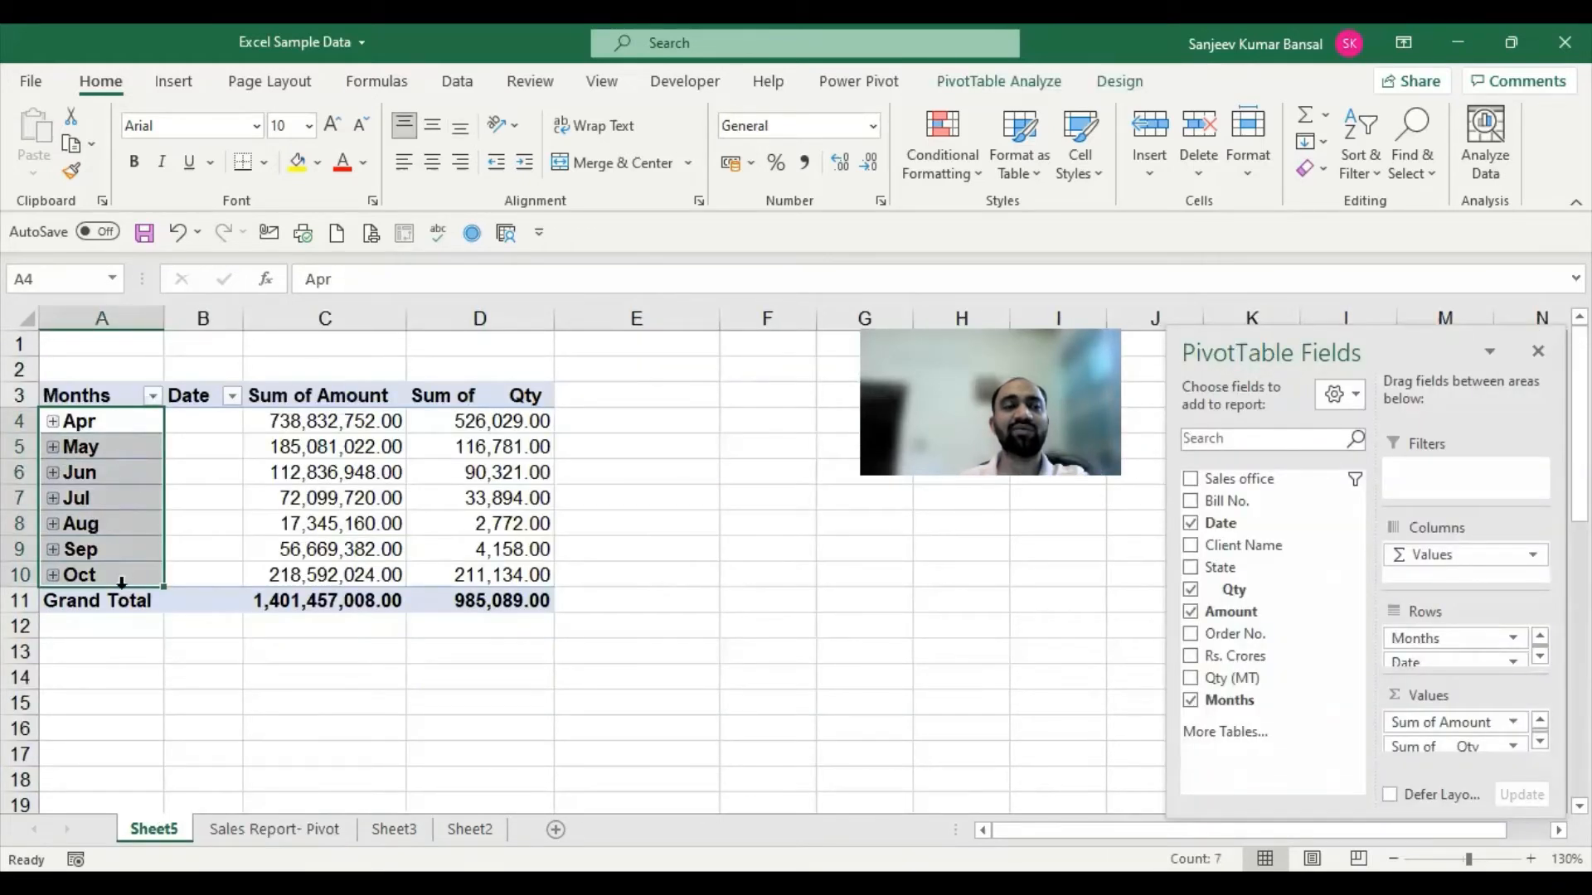
Ungroup the pivot table's month rows into individual dates.
{"action": "left_click", "coordinate": [138, 500]}
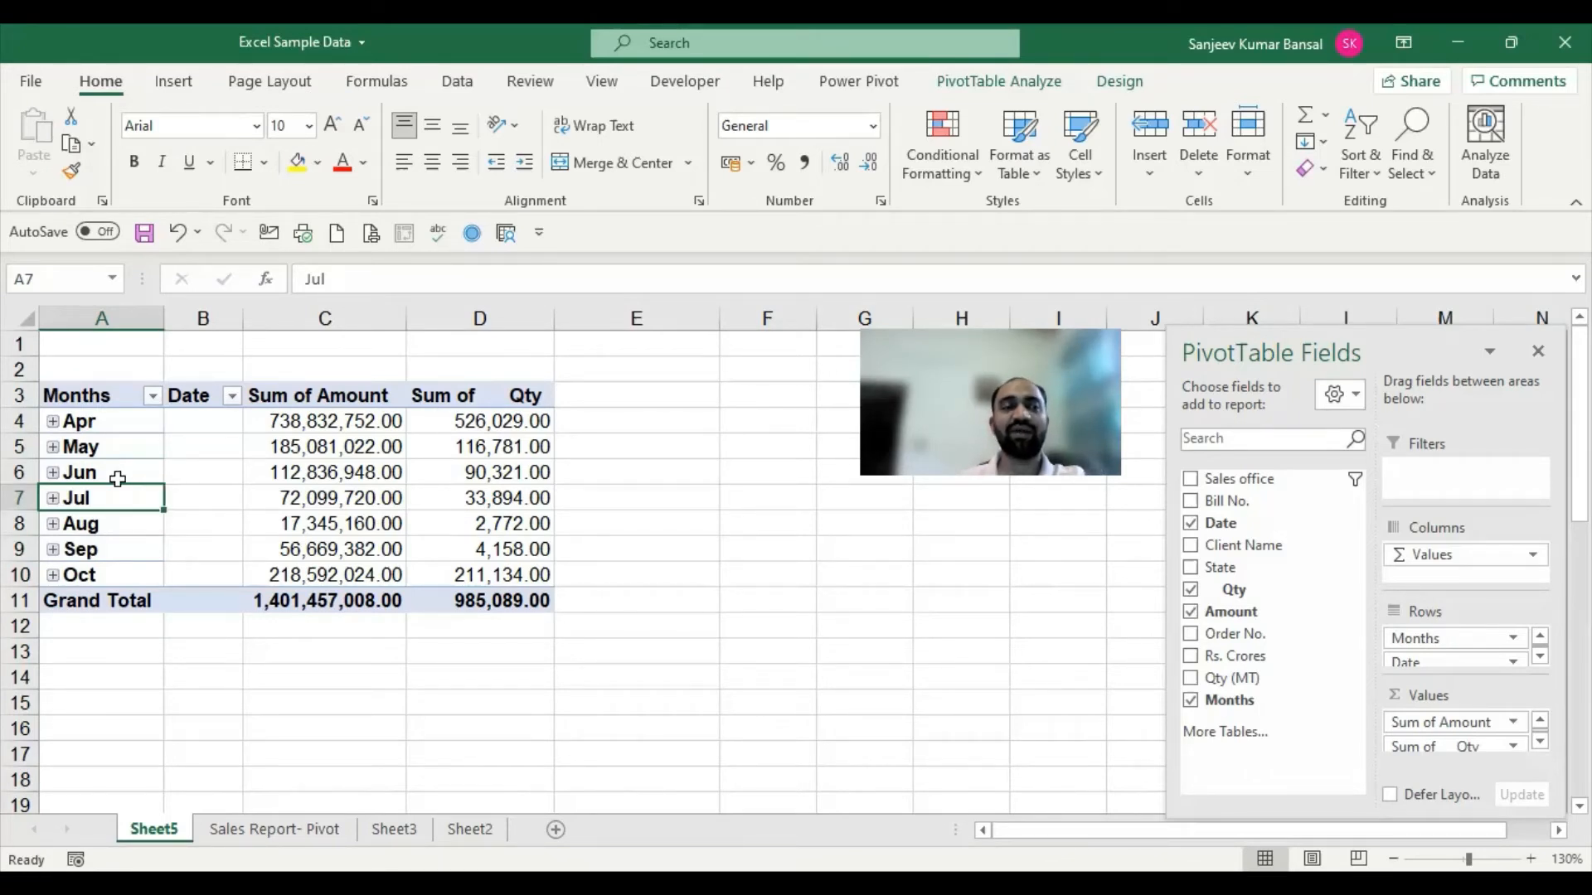
{"action": "left_click", "coordinate": [120, 475]}
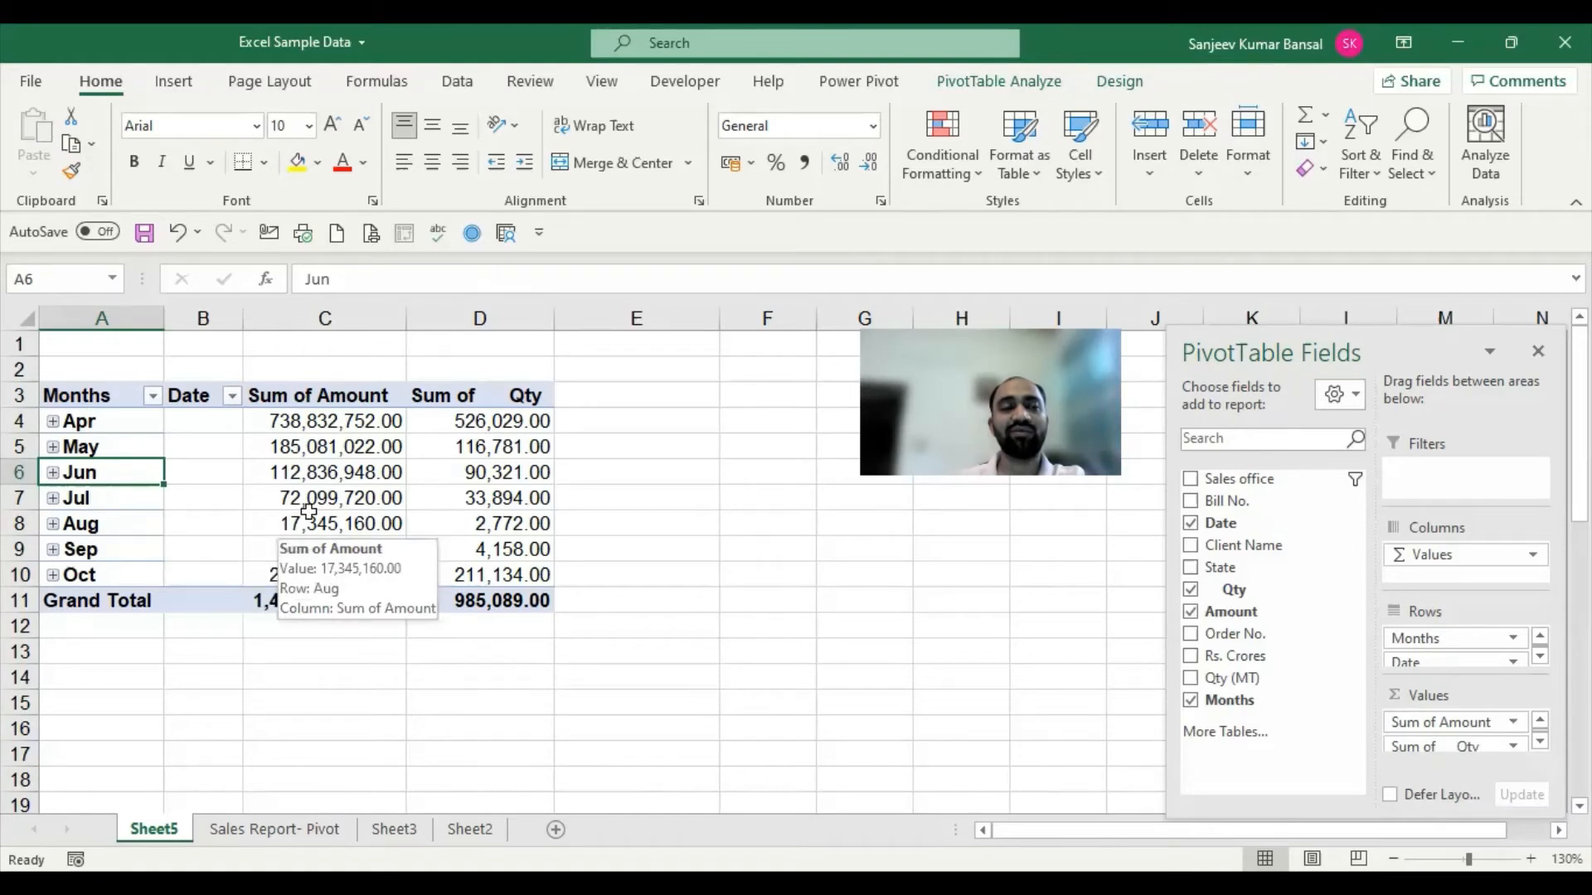
{"action": "right_click", "coordinate": [120, 475]}
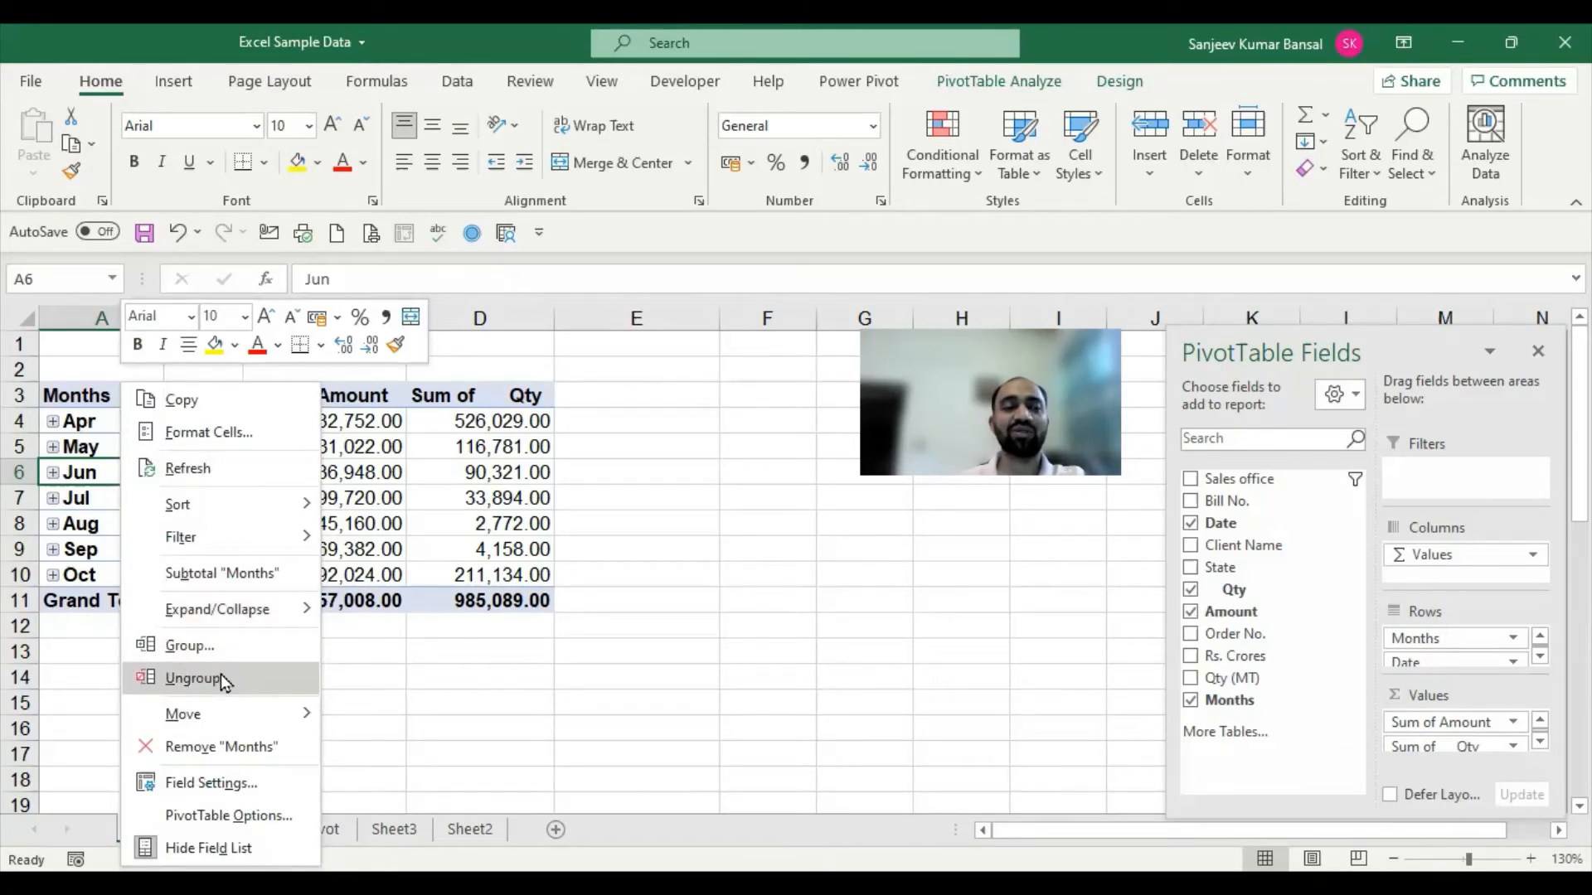
{"action": "right_click", "coordinate": [99, 502]}
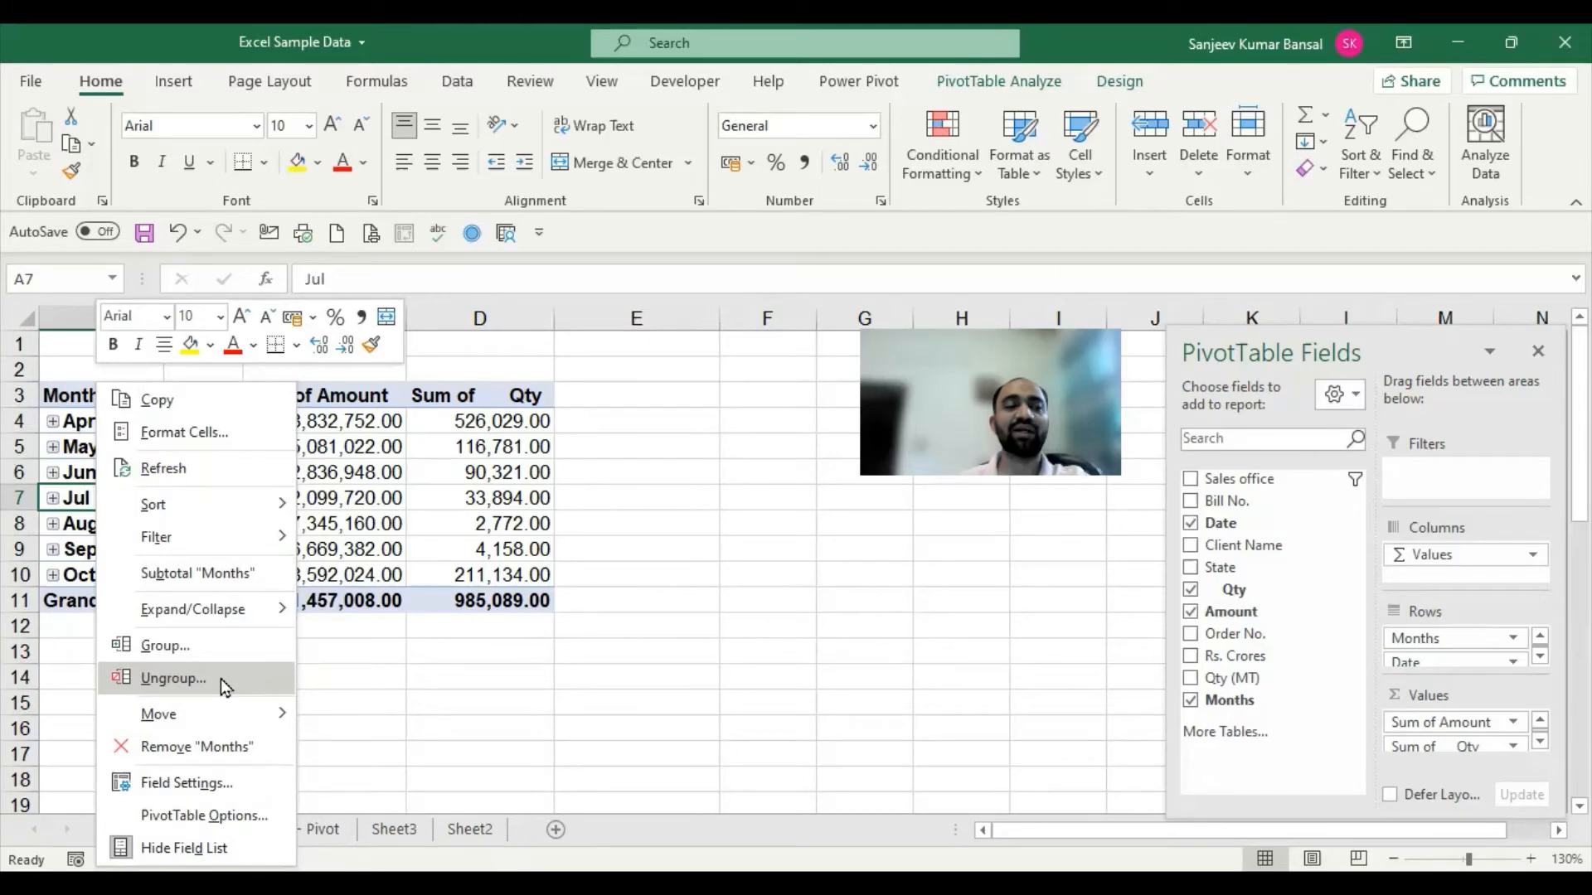
{"action": "left_click", "coordinate": [220, 679]}
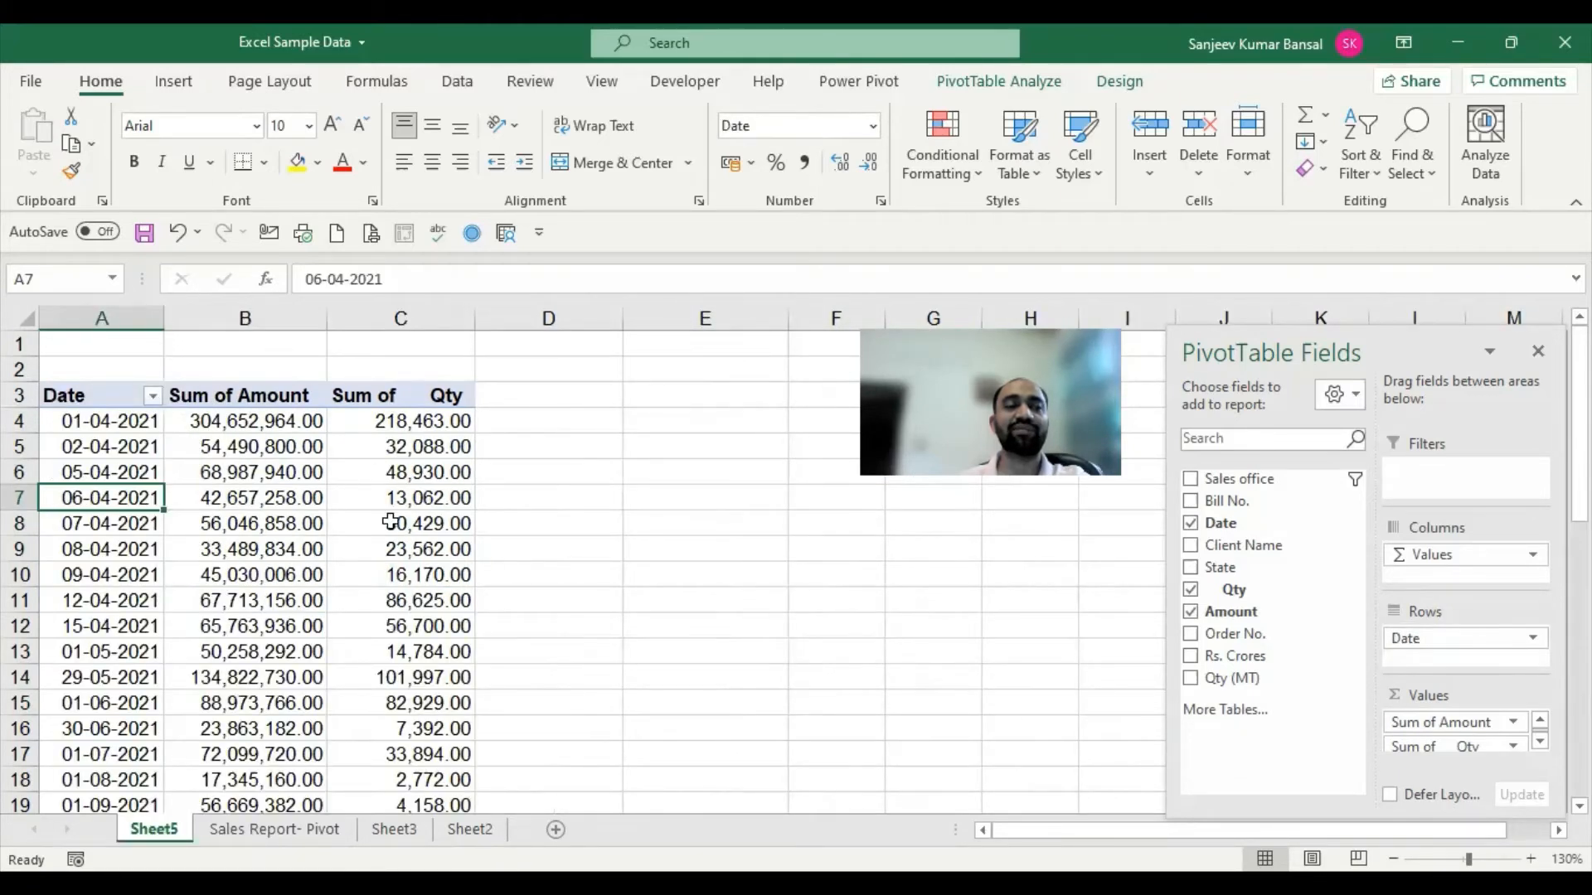
Look through the individual date rows and open the grouping settings for the Date field.
{"action": "scroll", "coordinate": [483, 547], "scroll_direction": "down", "scroll_amount": 1}
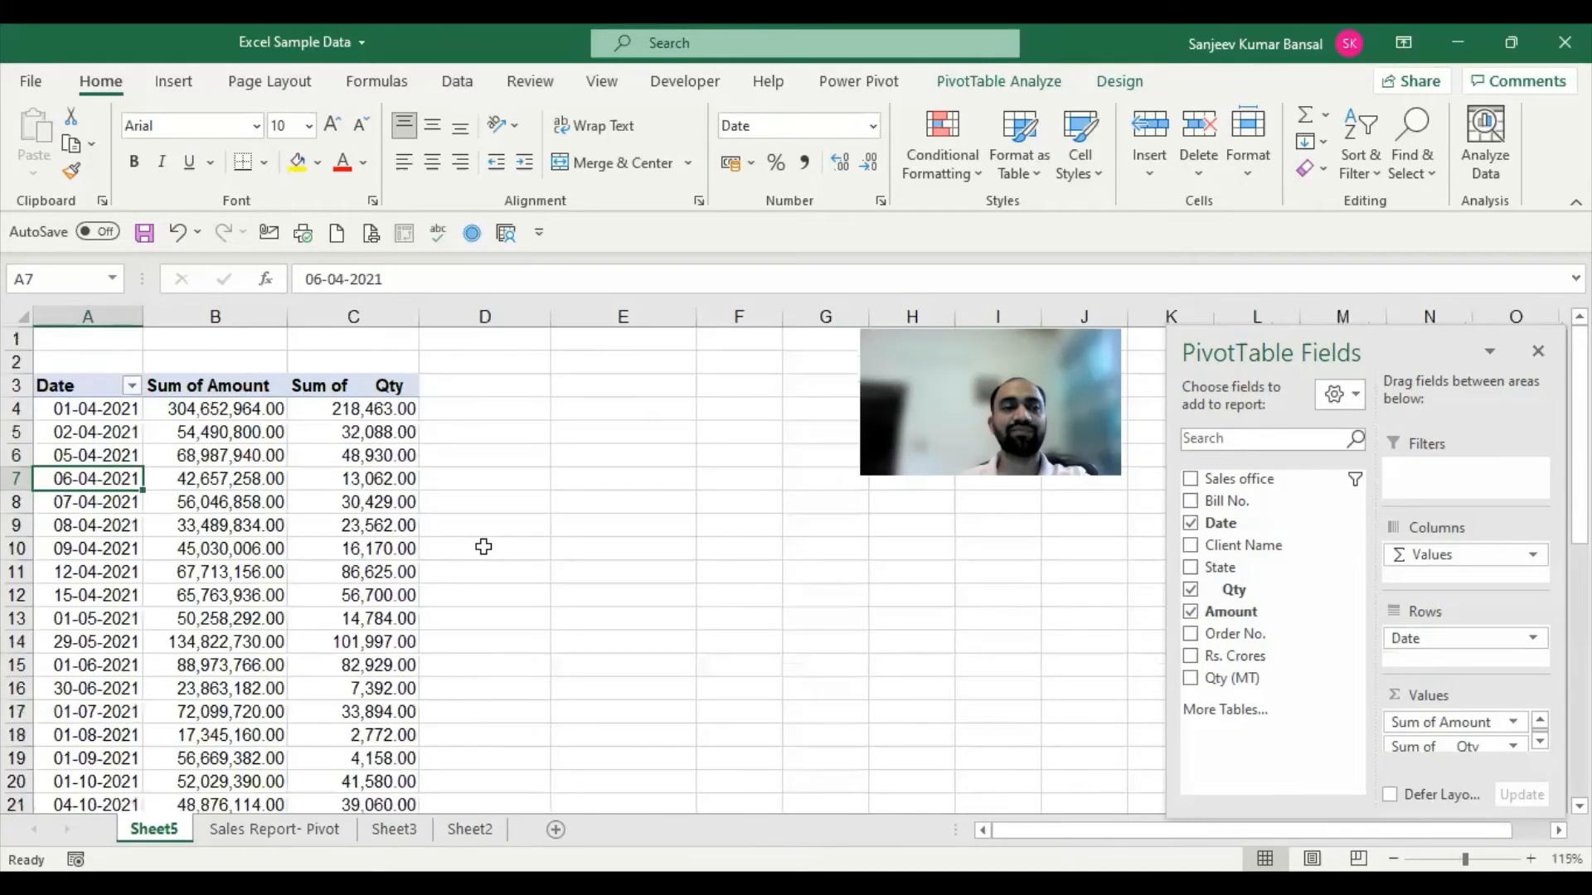
{"action": "scroll", "coordinate": [384, 558], "scroll_direction": "down", "scroll_amount": 6}
{"action": "scroll", "coordinate": [386, 558], "scroll_direction": "up", "scroll_amount": 4}
{"action": "scroll", "coordinate": [385, 558], "scroll_direction": "up", "scroll_amount": 2}
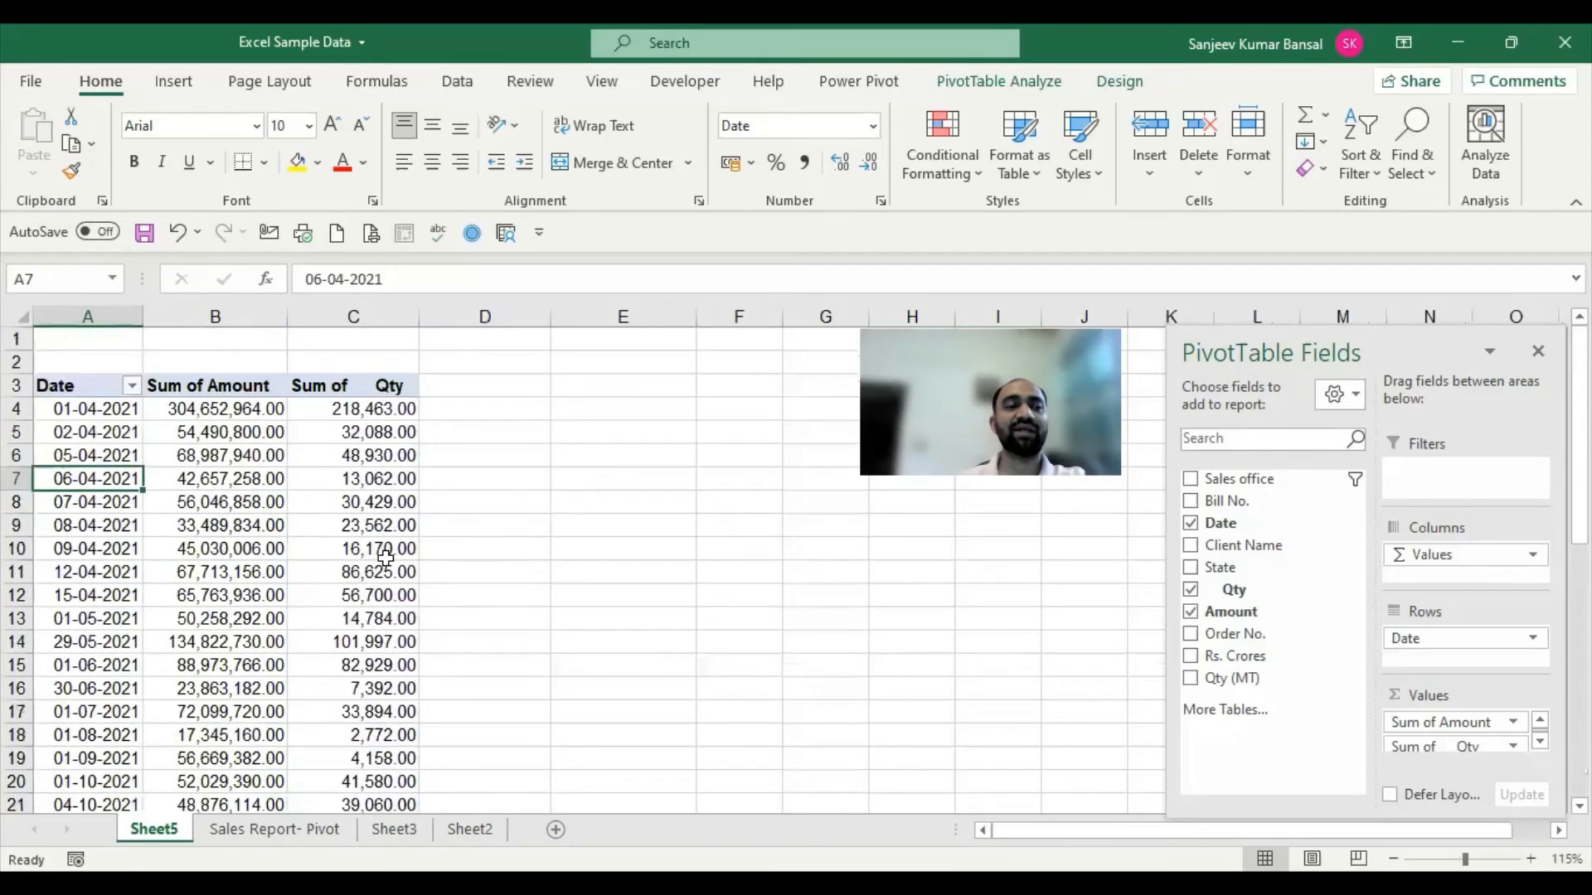
{"action": "scroll", "coordinate": [385, 558], "scroll_direction": "down", "scroll_amount": 3}
{"action": "scroll", "coordinate": [385, 558], "scroll_direction": "up", "scroll_amount": 3}
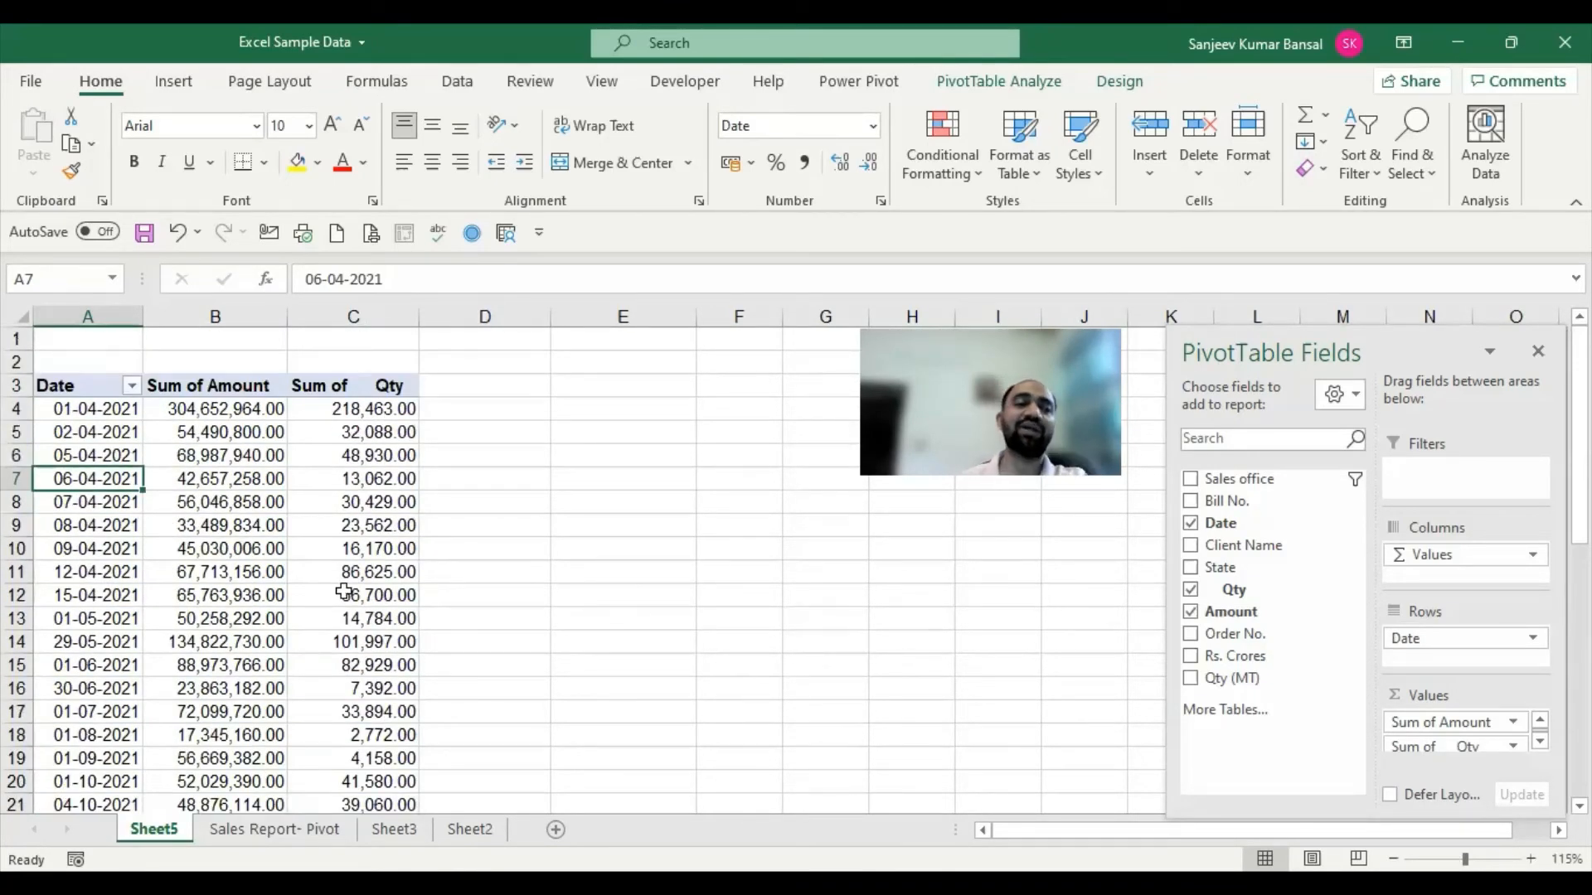
{"action": "right_click", "coordinate": [93, 505]}
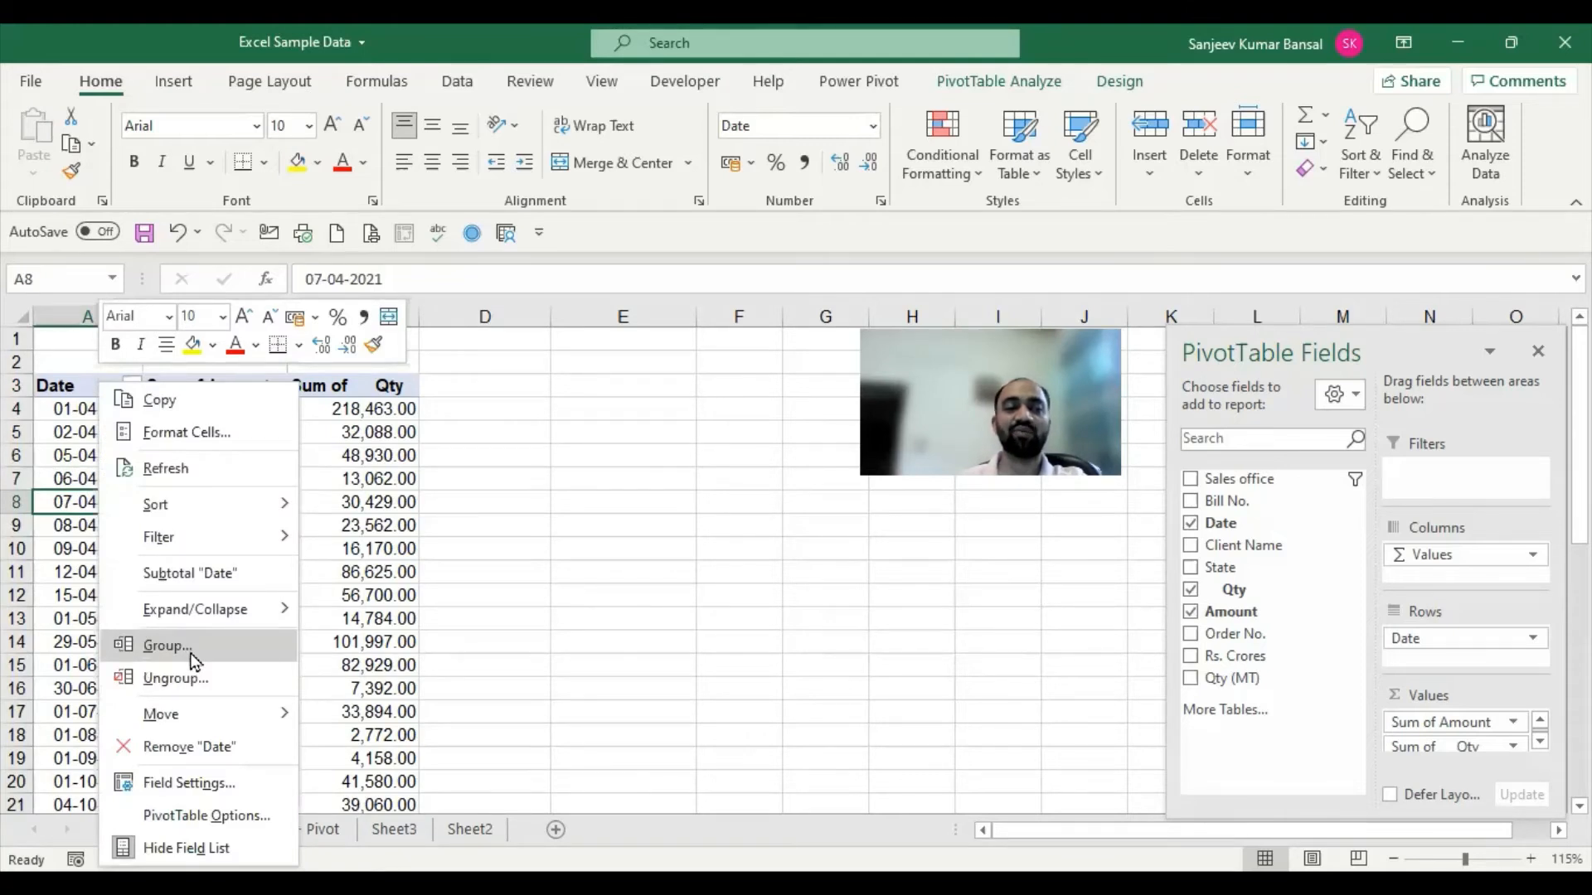
{"action": "left_click", "coordinate": [198, 645]}
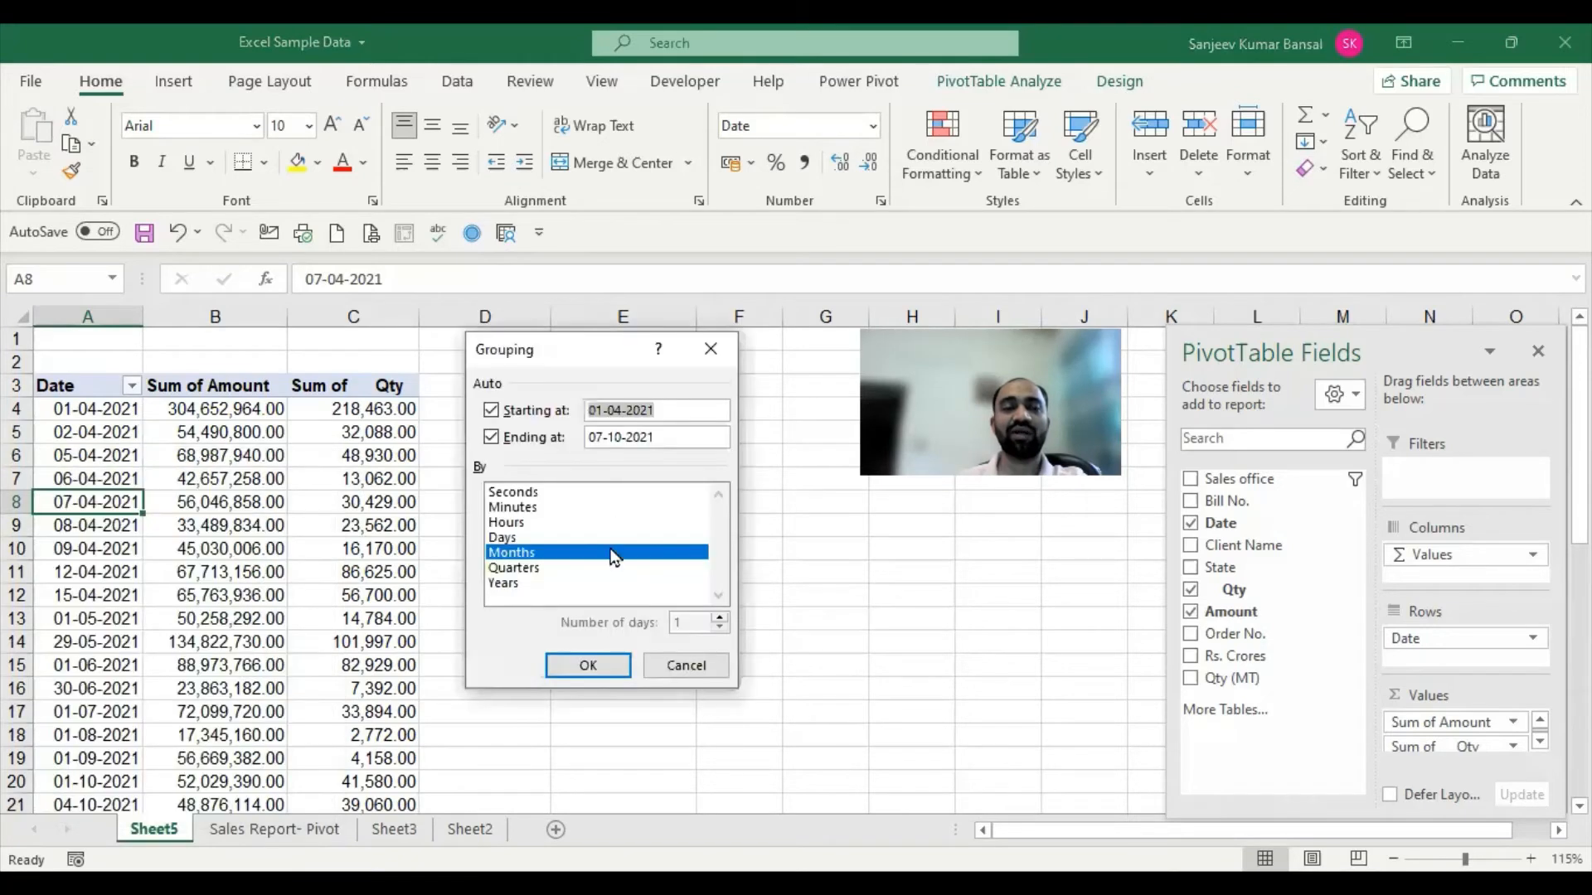
Add Seconds, Minutes, Hours, Days, Quarters and Years to the date grouping selection alongside Months.
{"action": "left_click", "coordinate": [524, 495]}
{"action": "left_click", "coordinate": [523, 508]}
{"action": "left_click", "coordinate": [521, 522]}
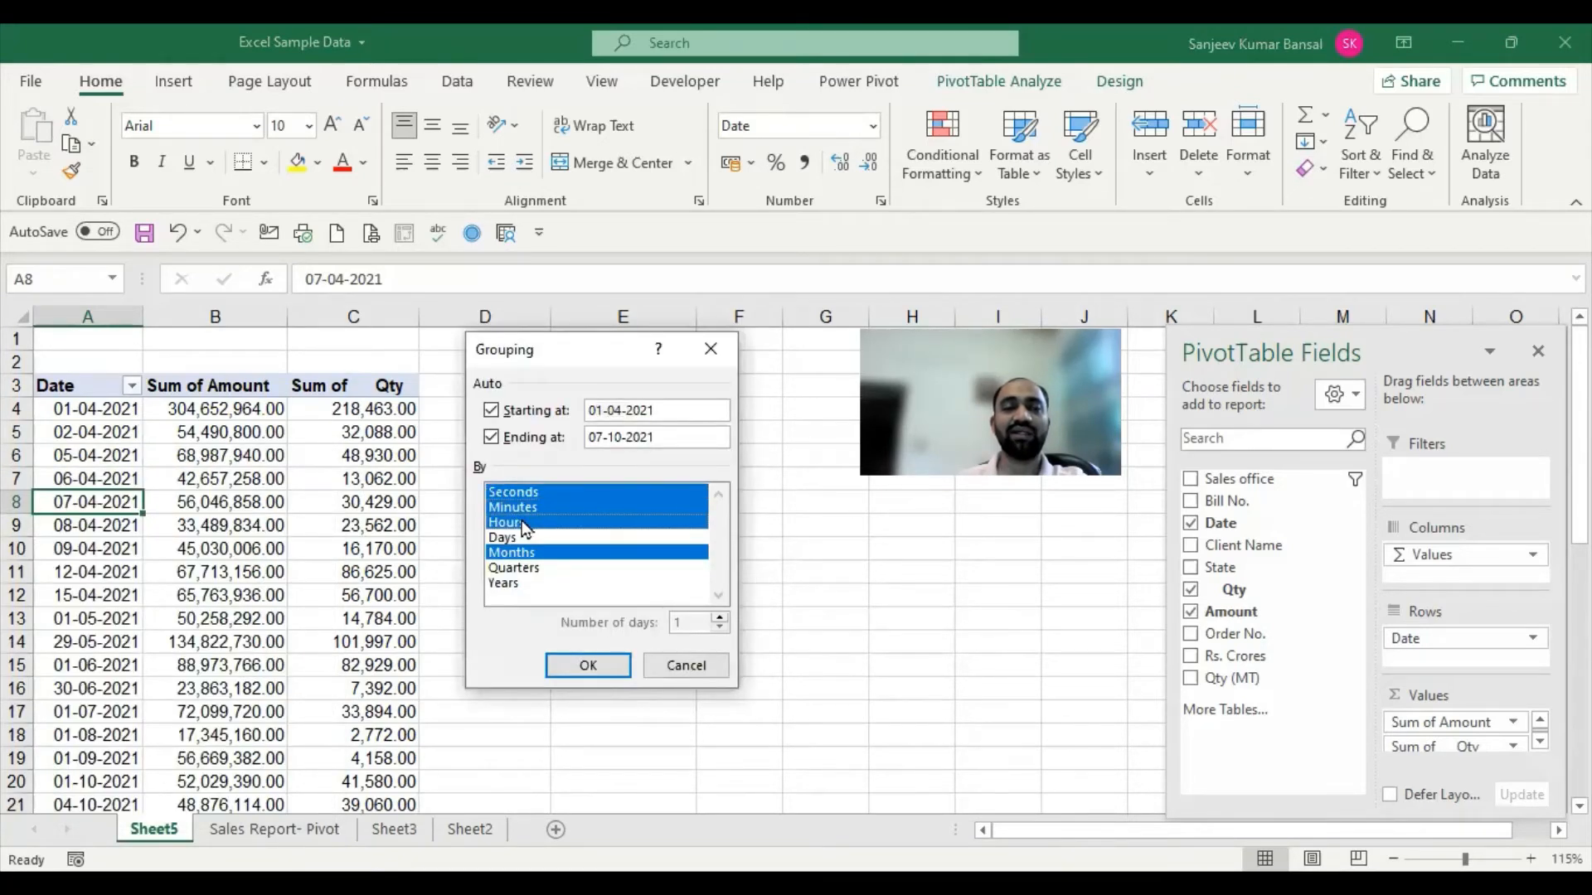
{"action": "left_click", "coordinate": [520, 537]}
{"action": "left_click", "coordinate": [516, 569]}
{"action": "left_click", "coordinate": [514, 584]}
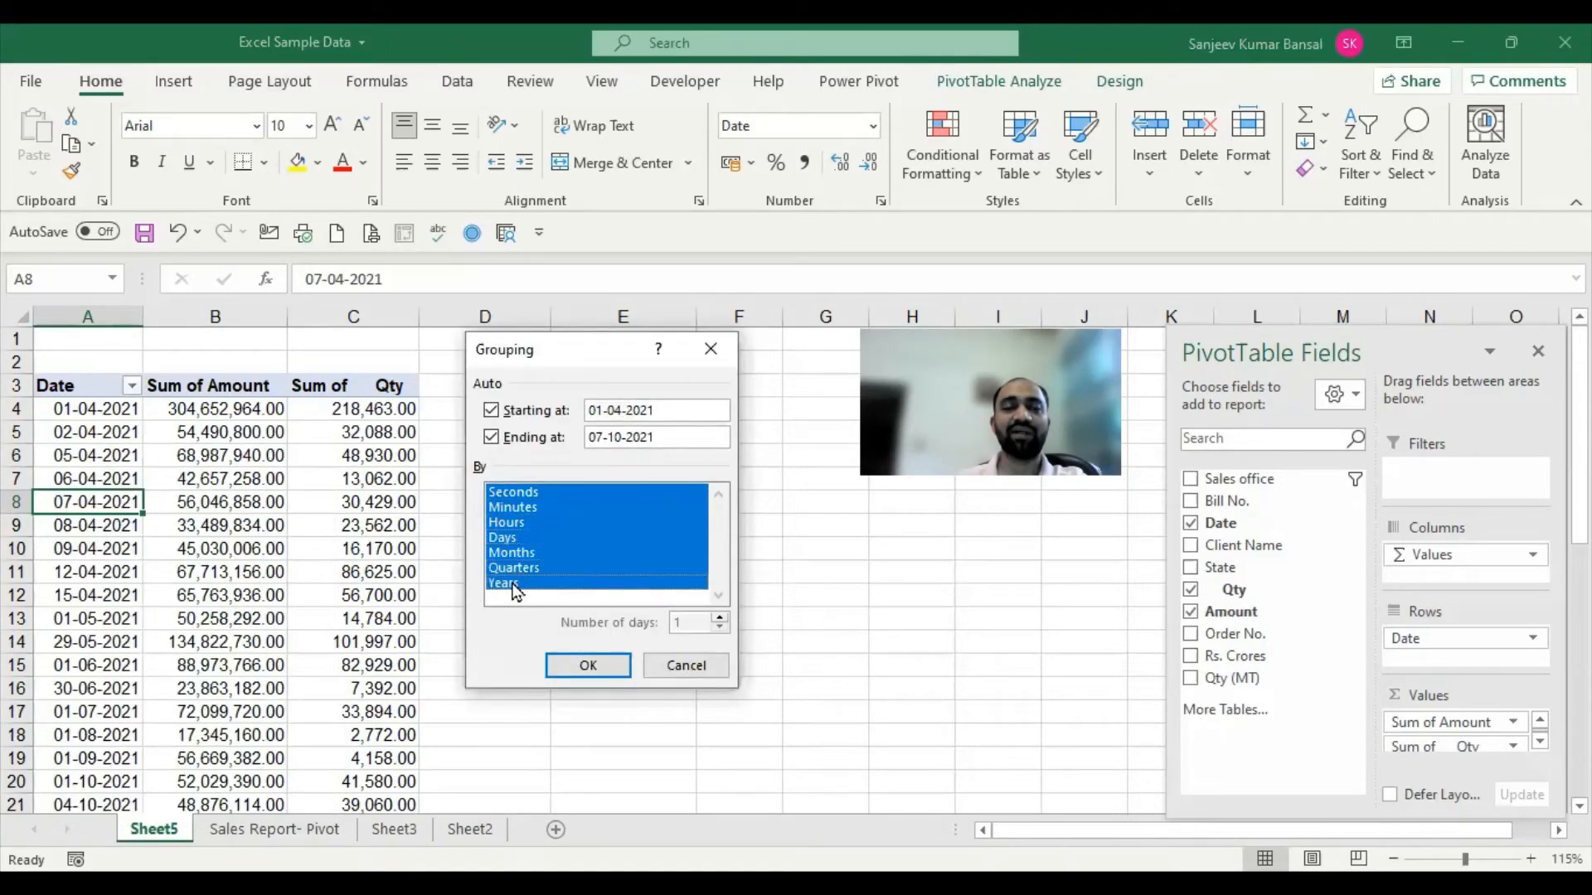
Group the dates by Months only, clearing every other interval, and select the monthly rows through Grand Total.
{"action": "left_click", "coordinate": [529, 494]}
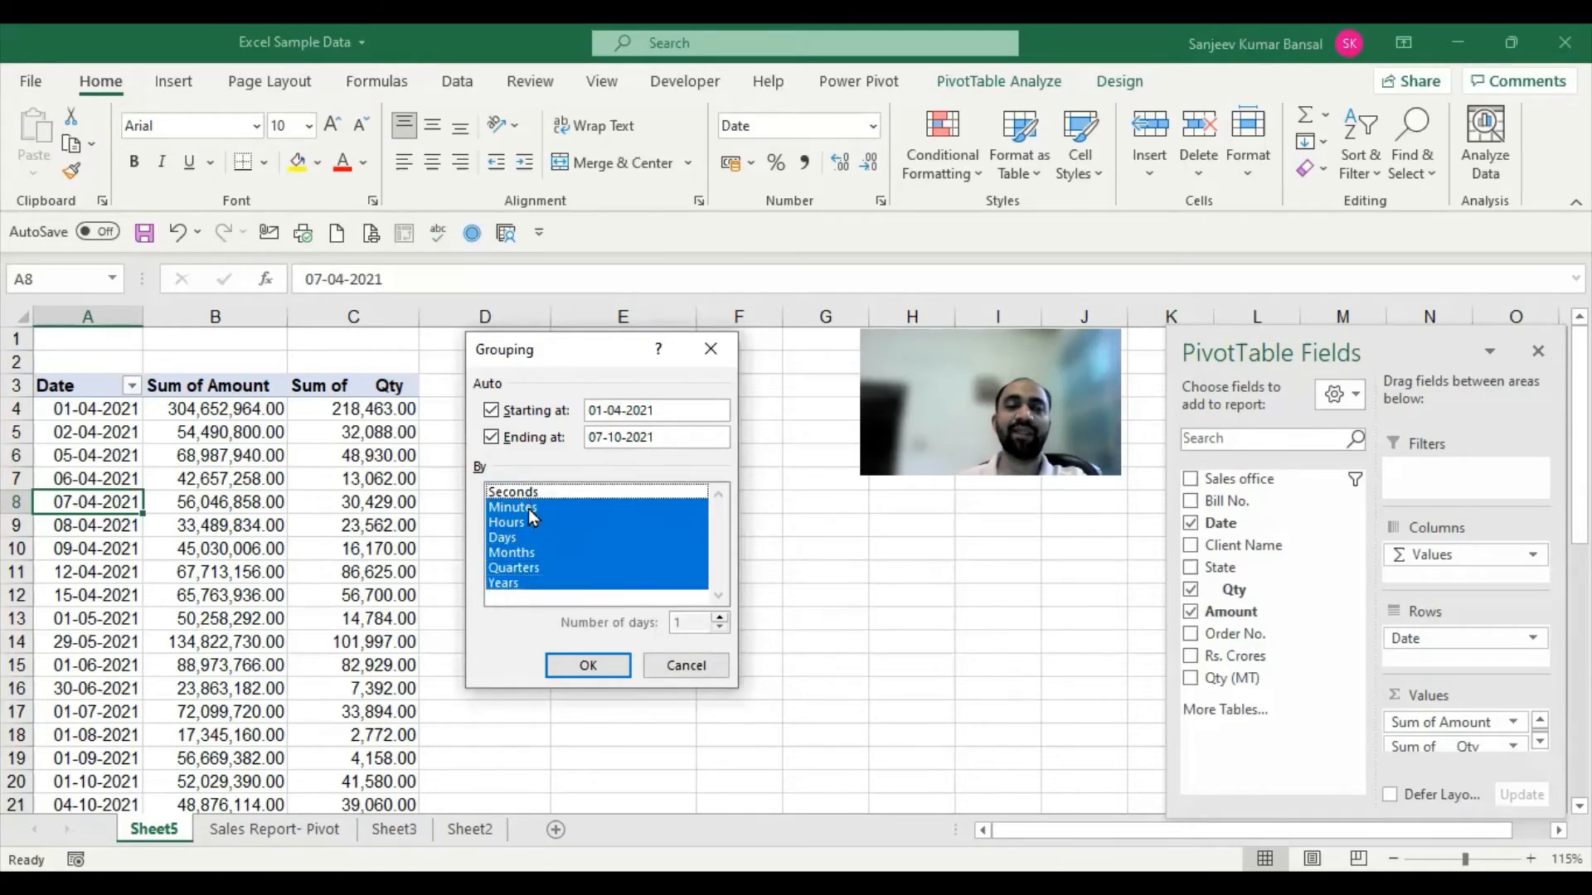
{"action": "left_click", "coordinate": [529, 508]}
{"action": "left_click", "coordinate": [524, 523]}
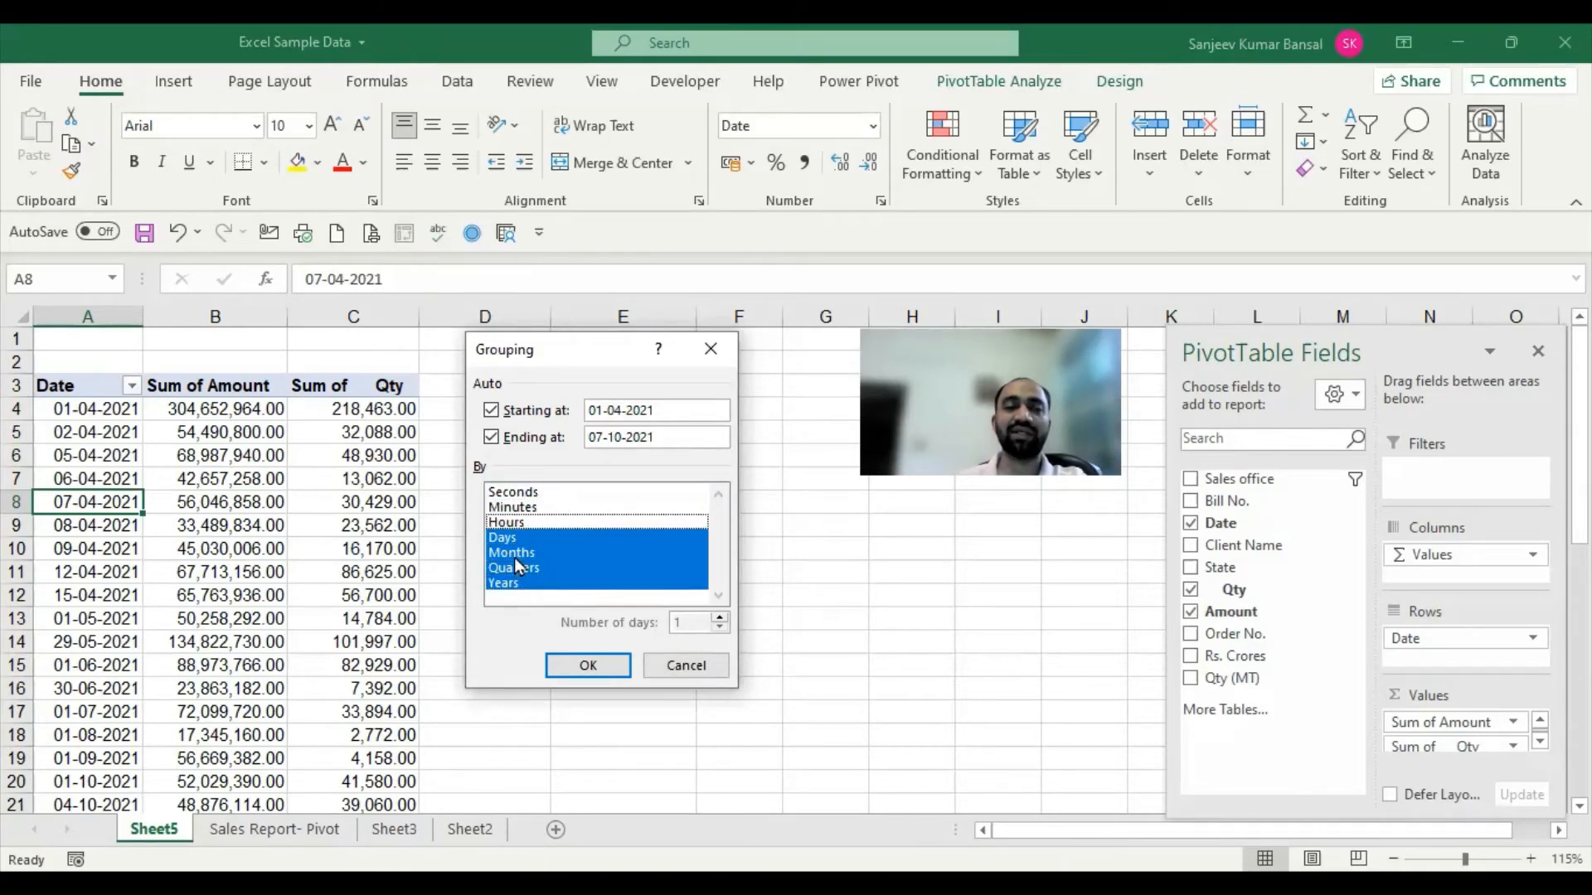
{"action": "left_click", "coordinate": [516, 539]}
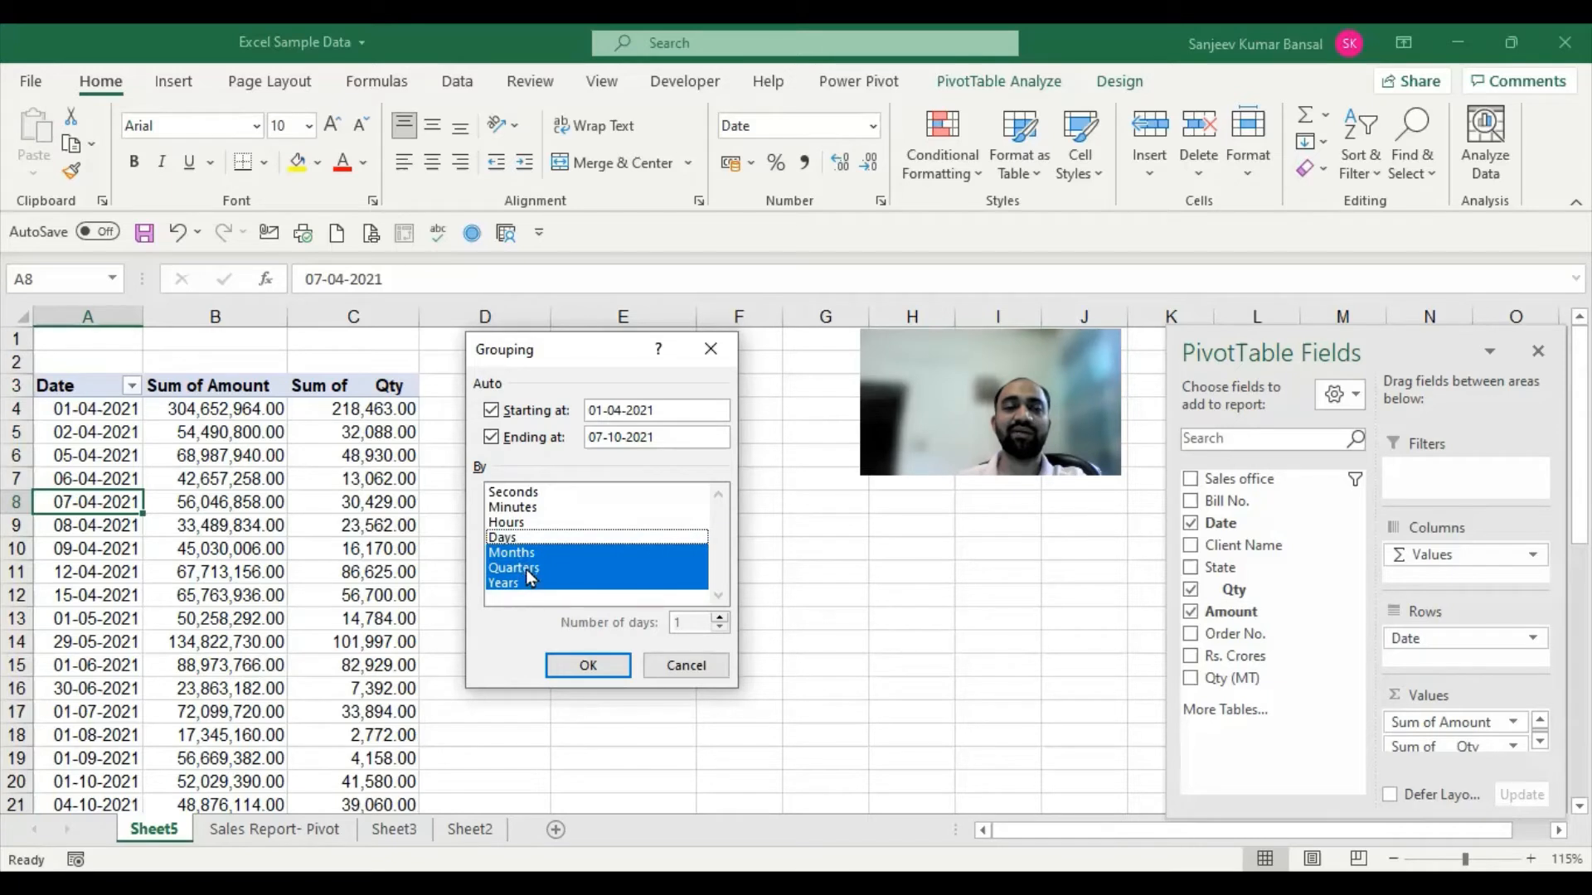
{"action": "left_click", "coordinate": [525, 569]}
{"action": "left_click", "coordinate": [518, 584]}
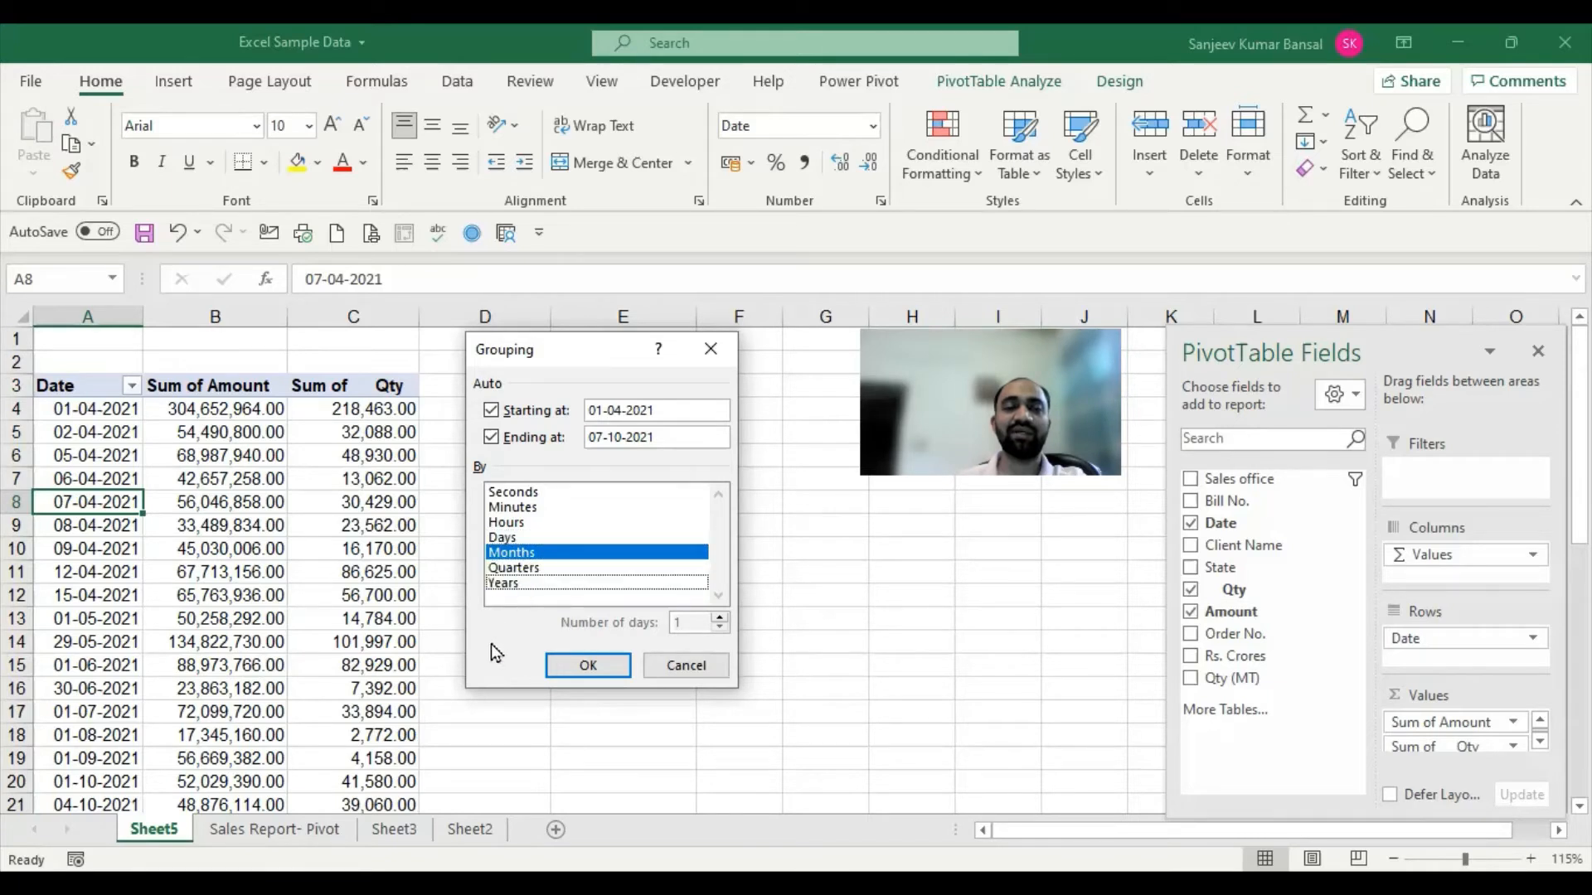
{"action": "left_click", "coordinate": [590, 666]}
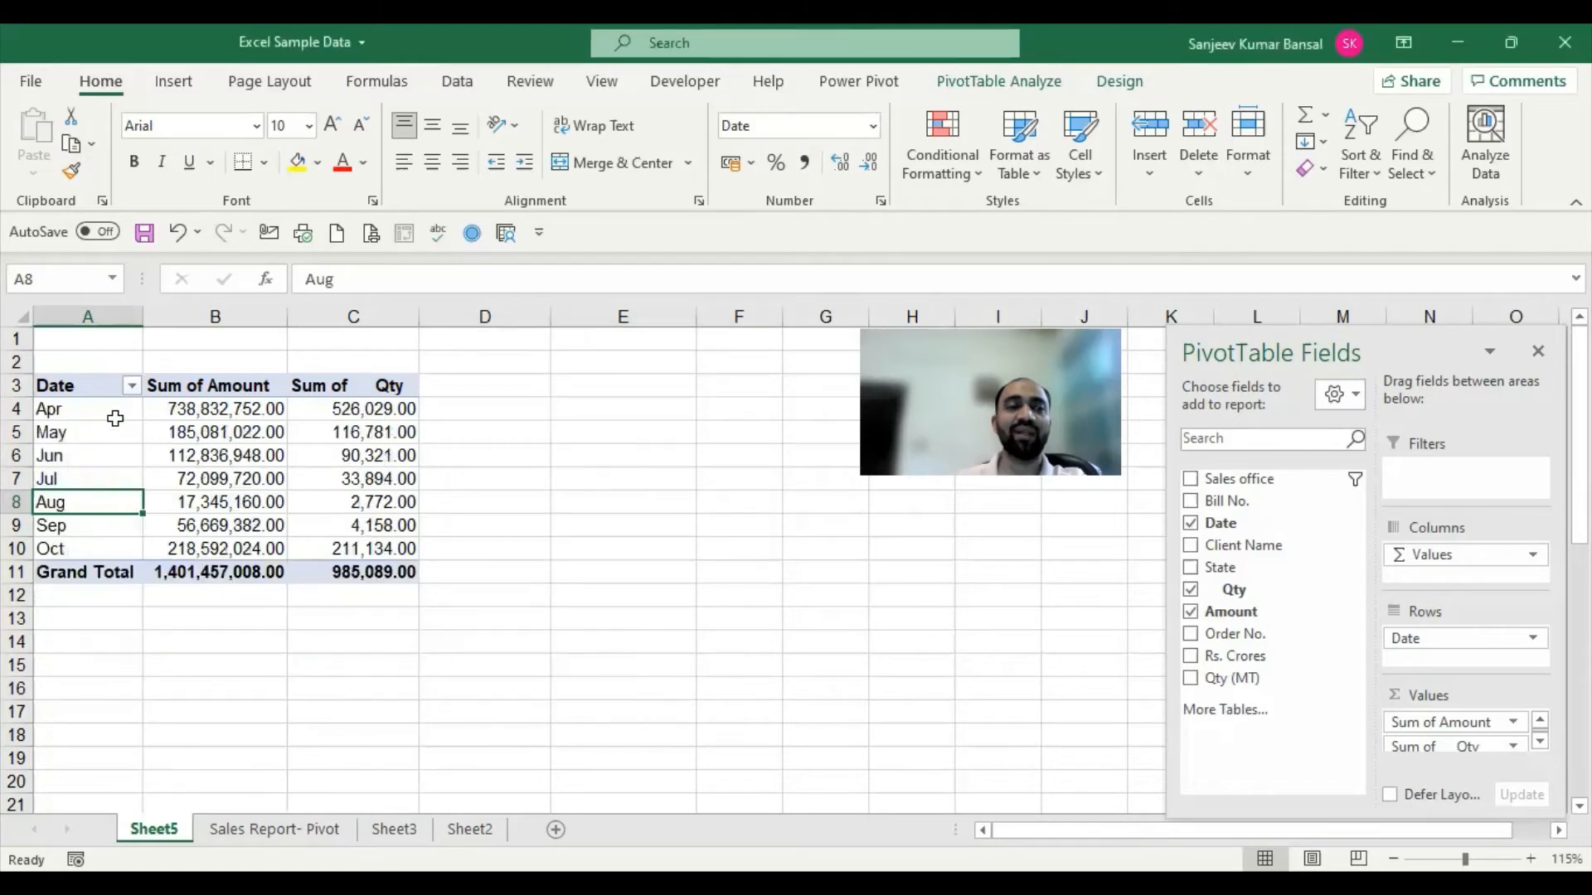
{"action": "left_click", "coordinate": [117, 413]}
{"action": "left_click_drag", "start_coordinate": [83, 409], "coordinate": [394, 573]}
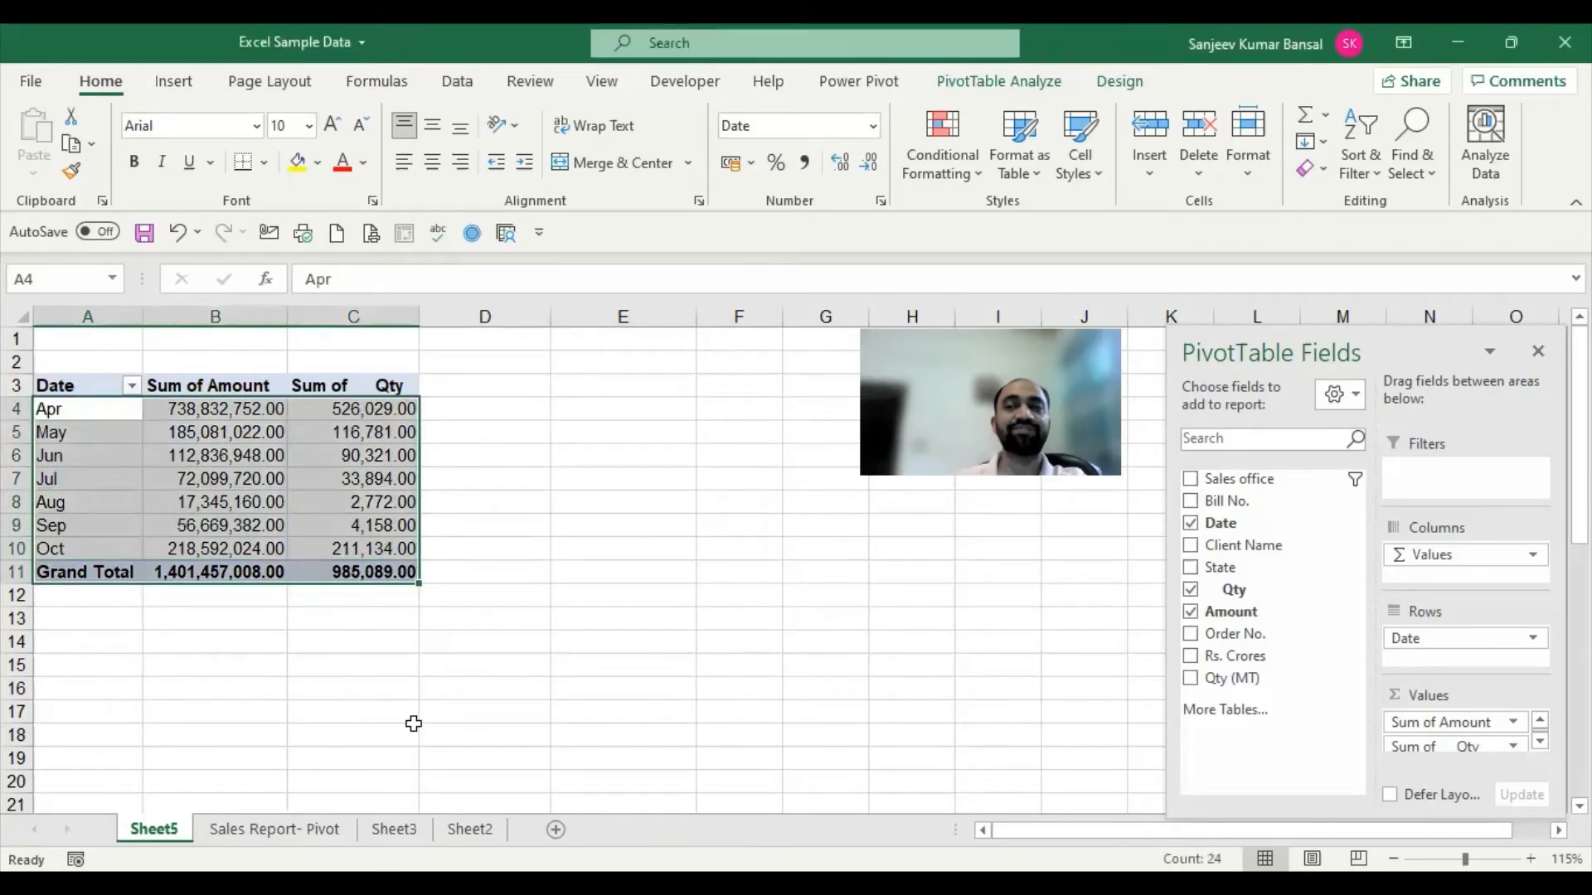
Select the April row and sort the Date field's months in descending order by Sum of Amount.
{"action": "left_click_drag", "start_coordinate": [108, 406], "coordinate": [331, 405]}
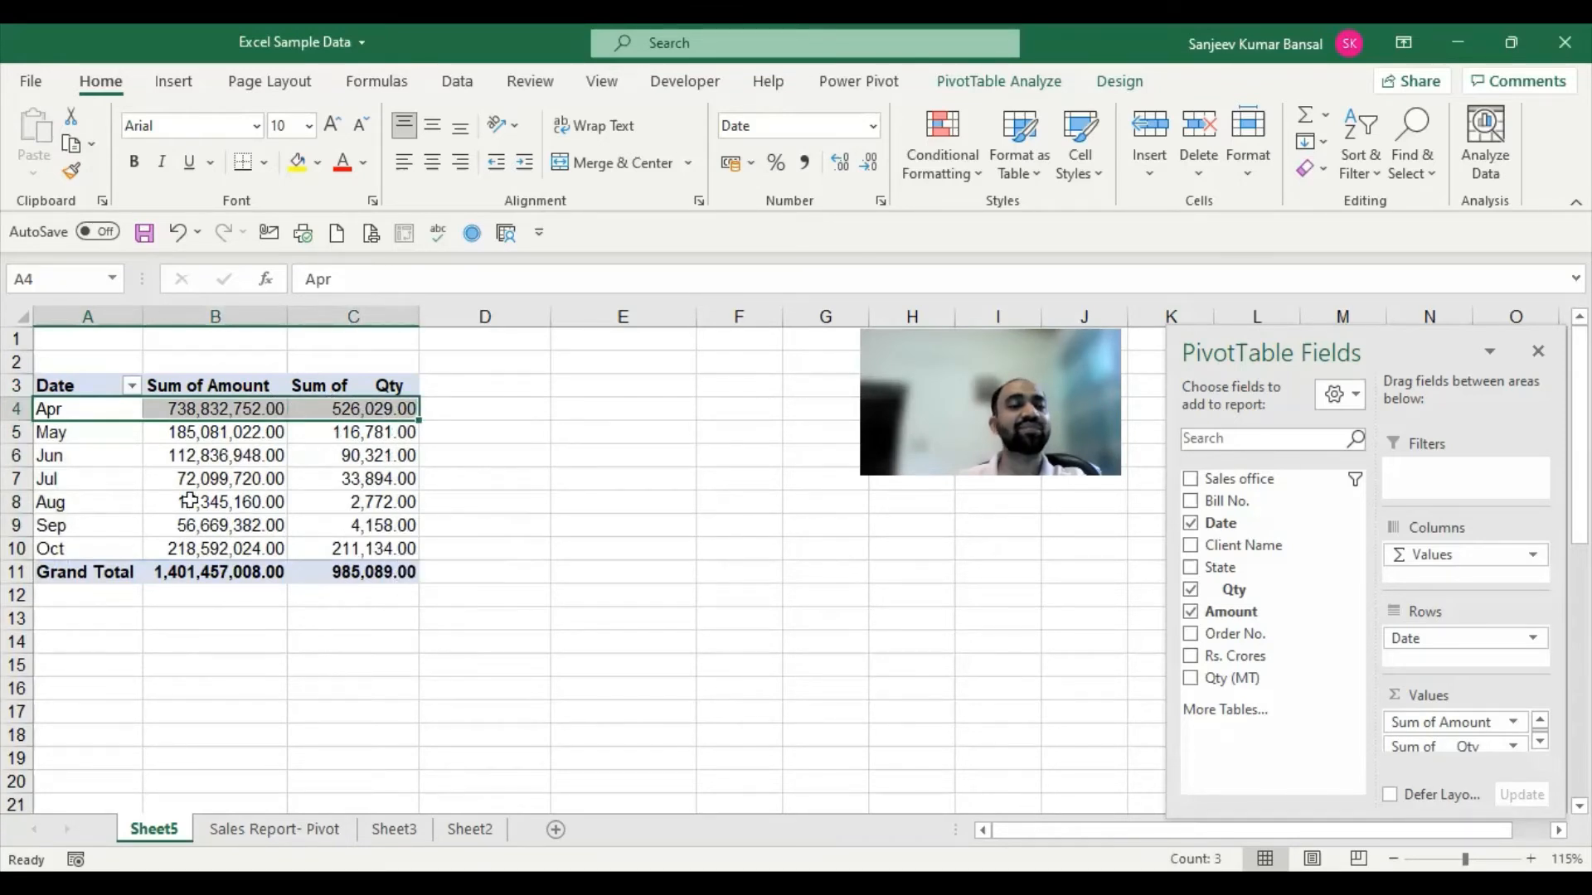
{"action": "left_click", "coordinate": [133, 386]}
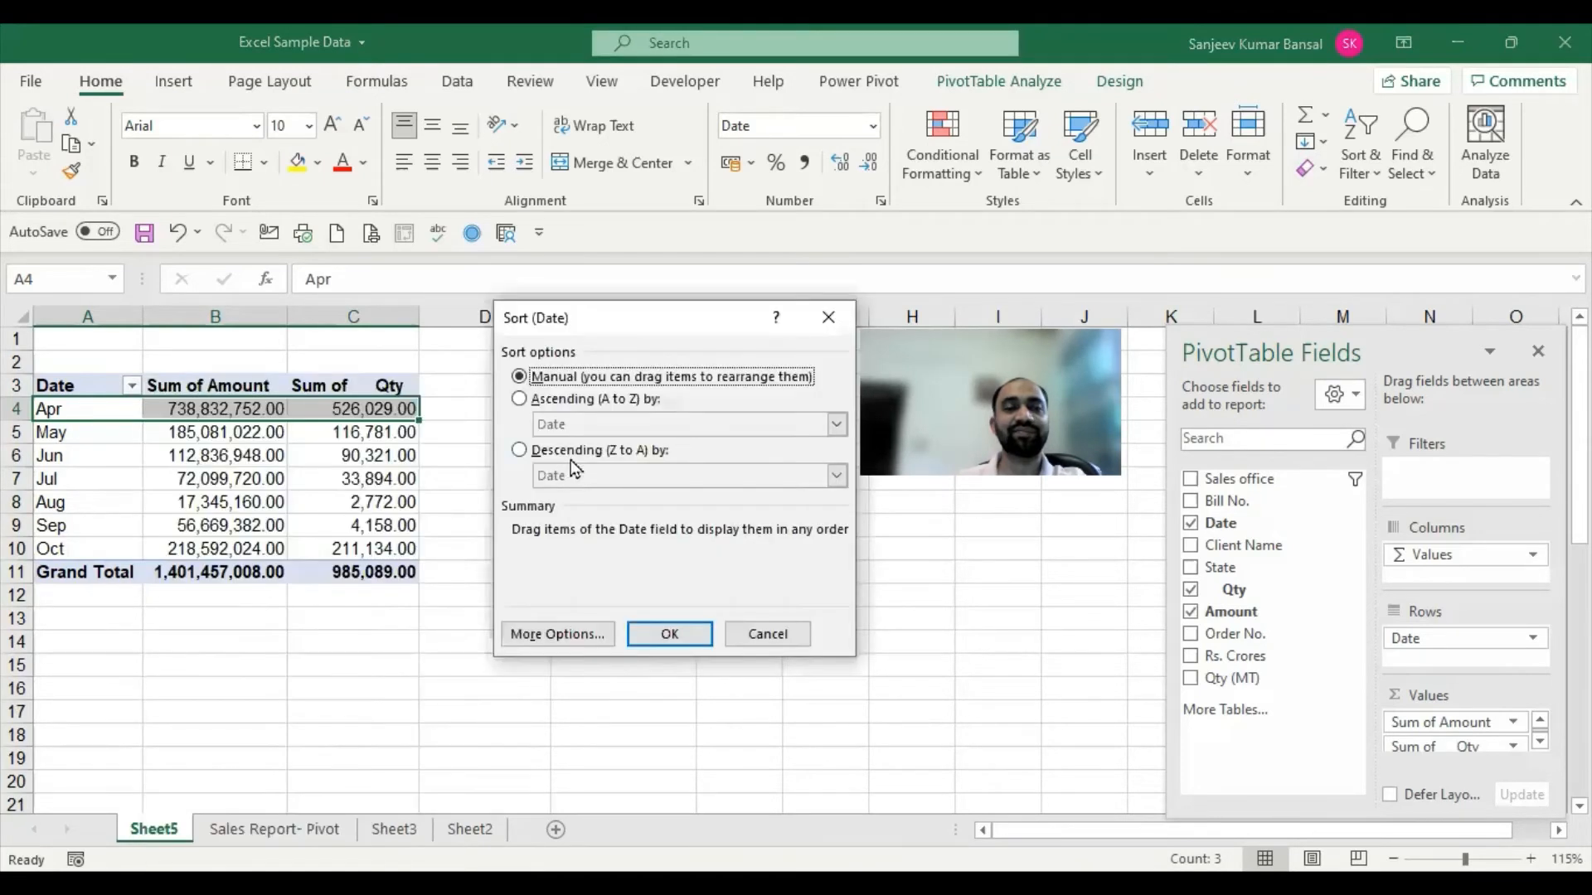
{"action": "left_click", "coordinate": [570, 453]}
{"action": "left_click", "coordinate": [580, 479]}
{"action": "left_click", "coordinate": [593, 529]}
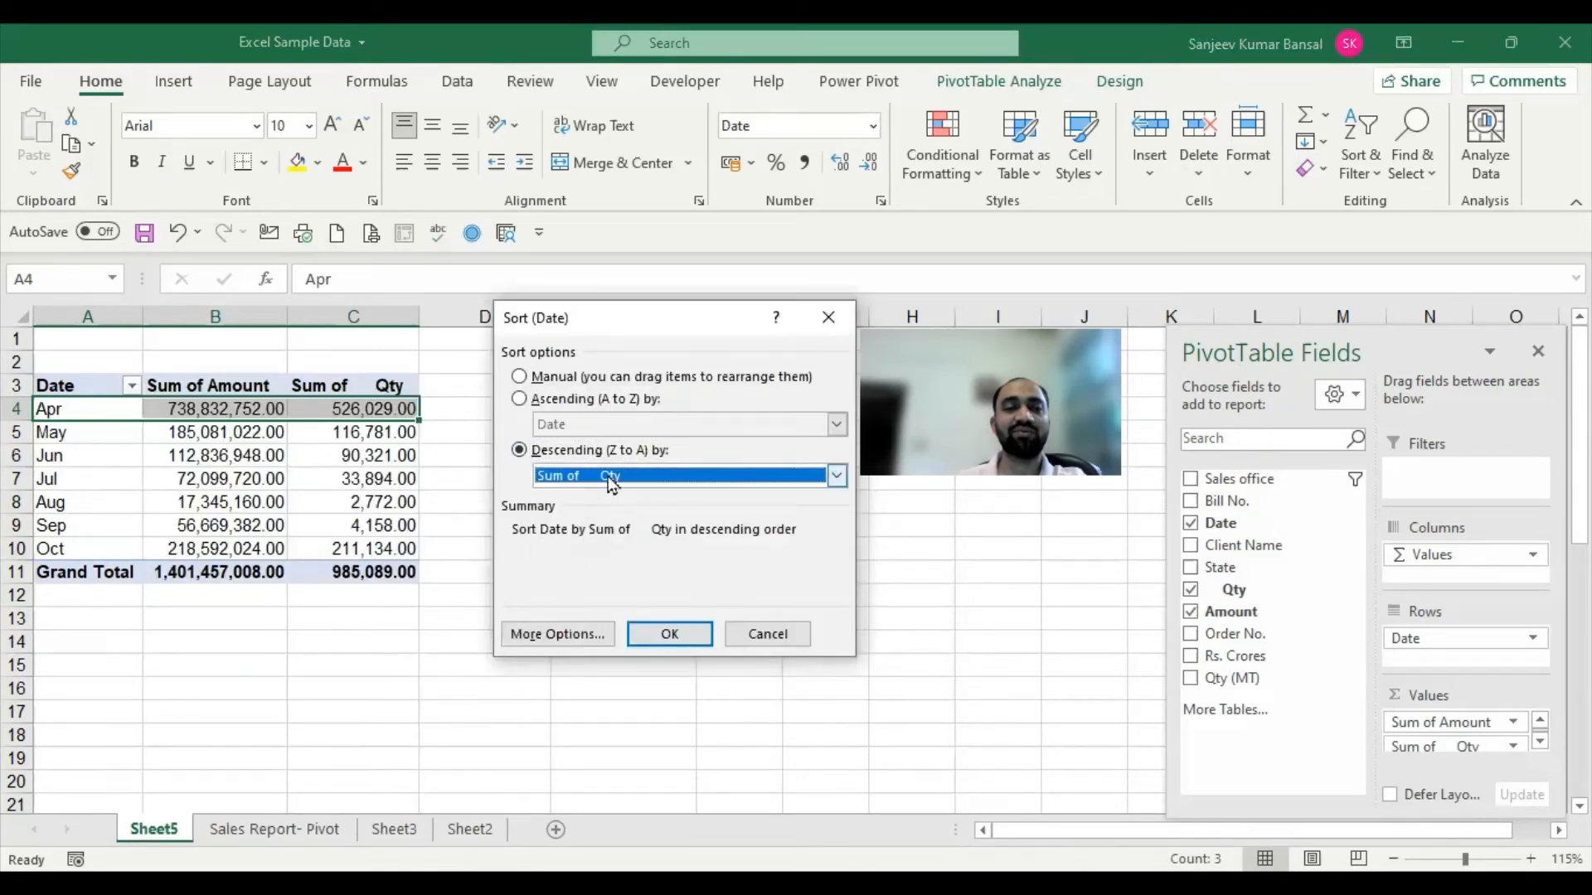
{"action": "left_click", "coordinate": [630, 475]}
{"action": "left_click", "coordinate": [585, 511]}
{"action": "left_click", "coordinate": [669, 635]}
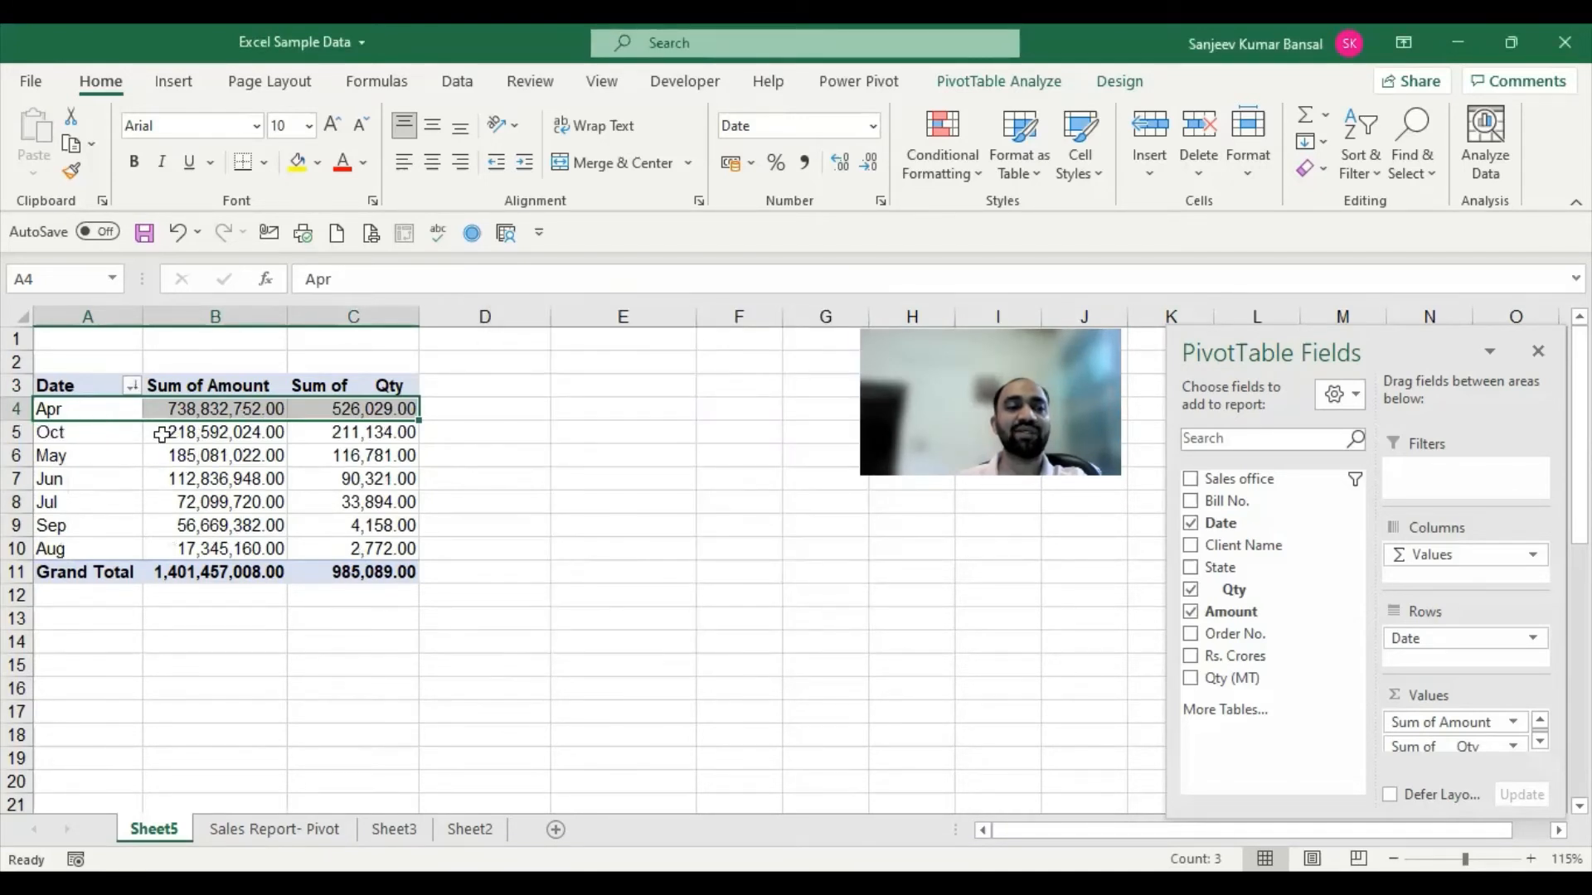
Look through the sorted monthly rows, highlighting May, the rows beneath it and Aug across amount and quantity.
{"action": "left_click_drag", "start_coordinate": [127, 431], "coordinate": [303, 450]}
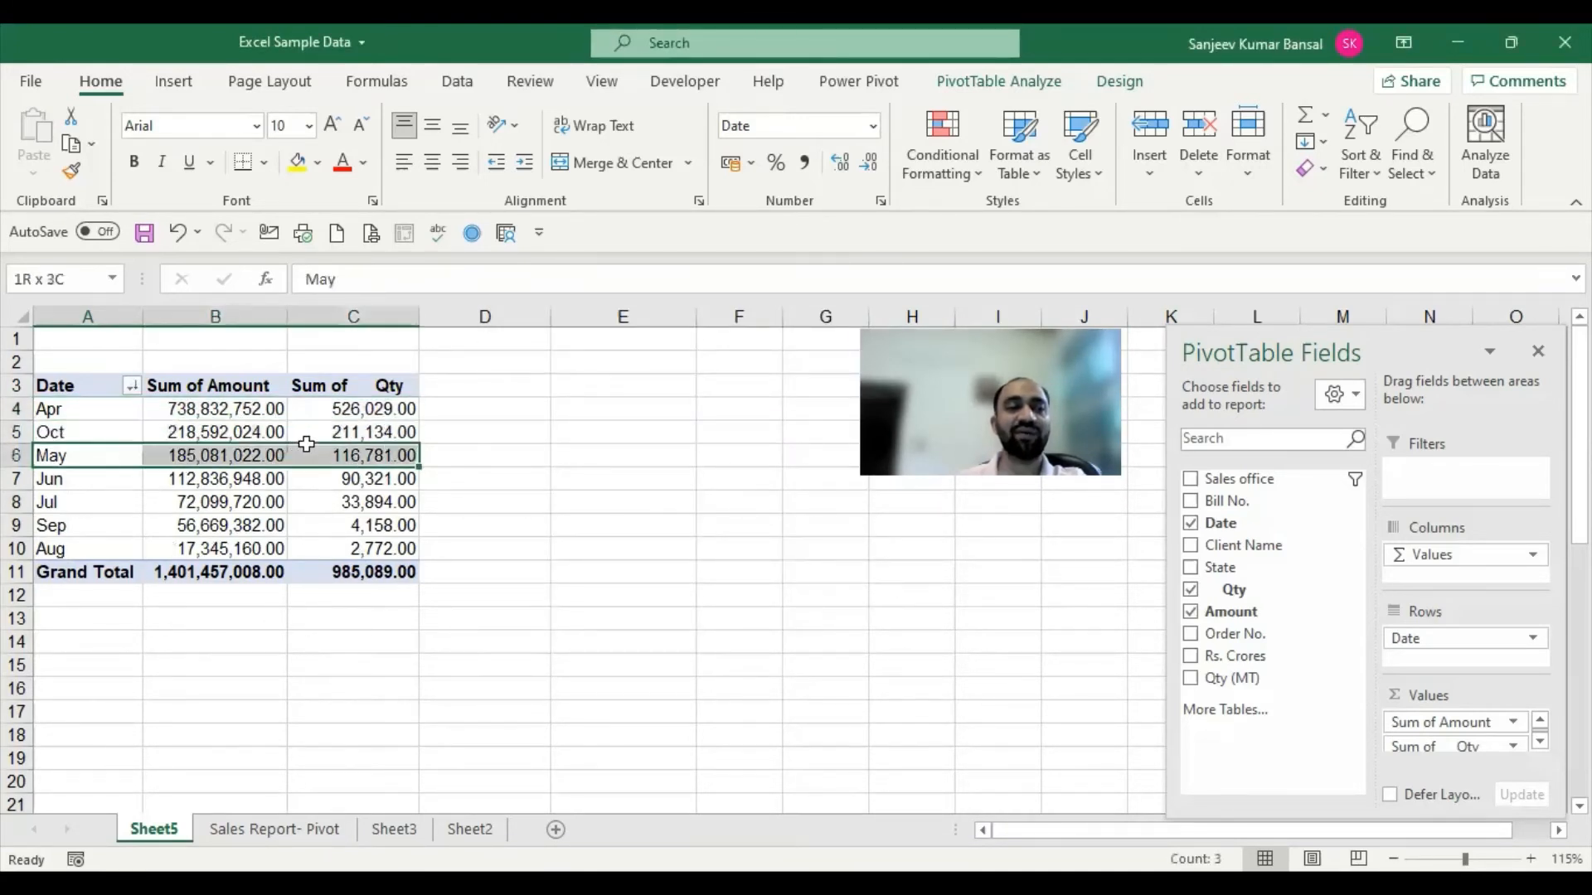
{"action": "left_click_drag", "start_coordinate": [122, 487], "coordinate": [406, 466]}
{"action": "left_click_drag", "start_coordinate": [126, 560], "coordinate": [350, 558]}
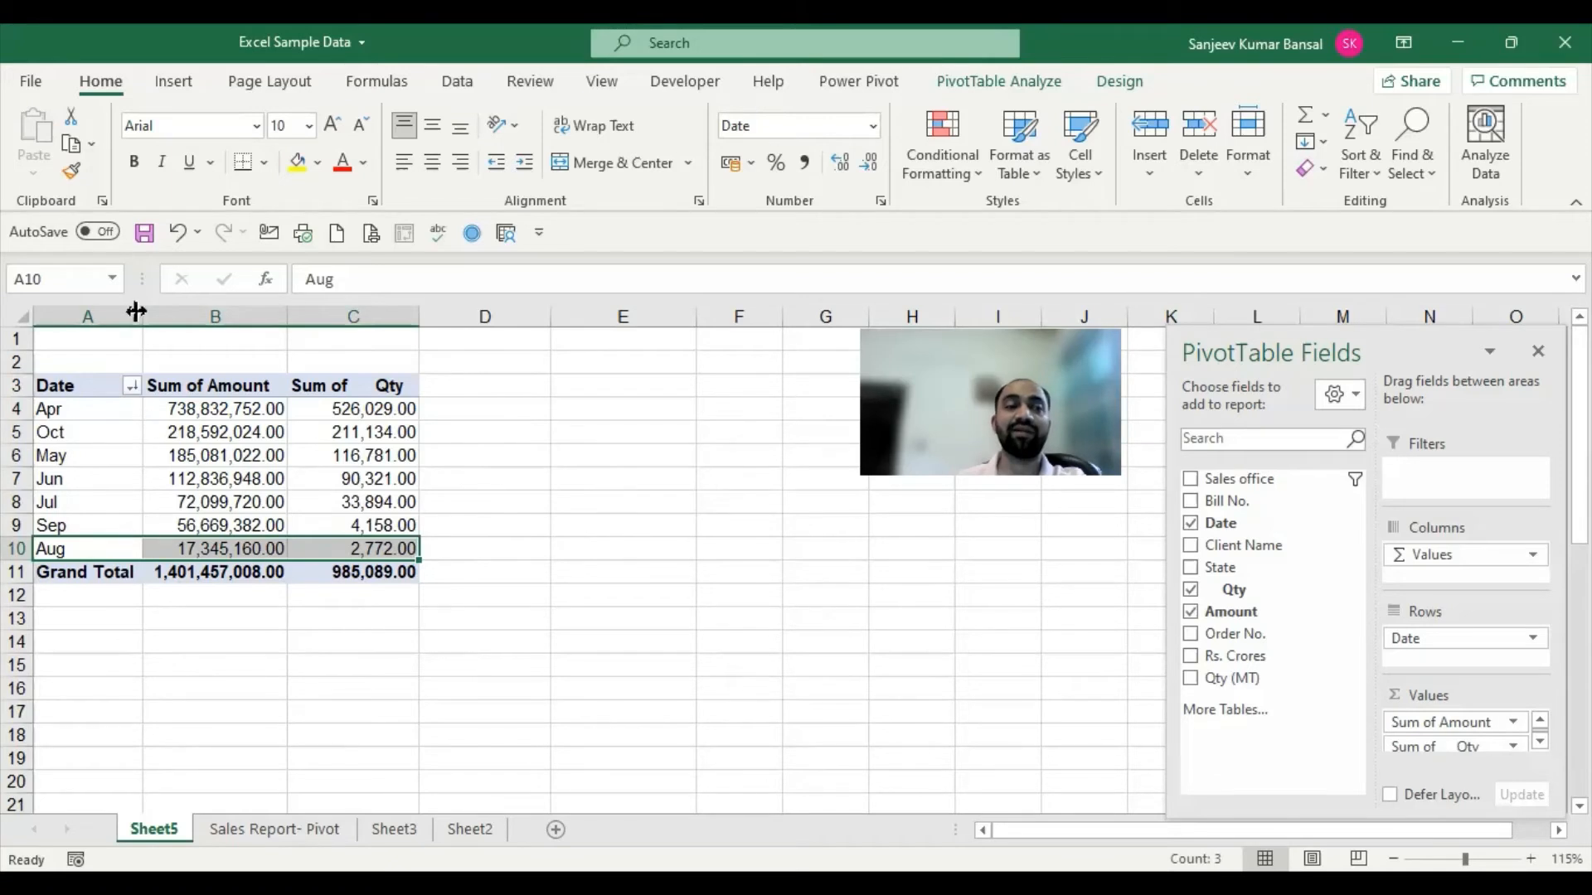
Group the pivot table's dates by Quarters only, clearing the Months interval.
{"action": "left_click", "coordinate": [91, 467]}
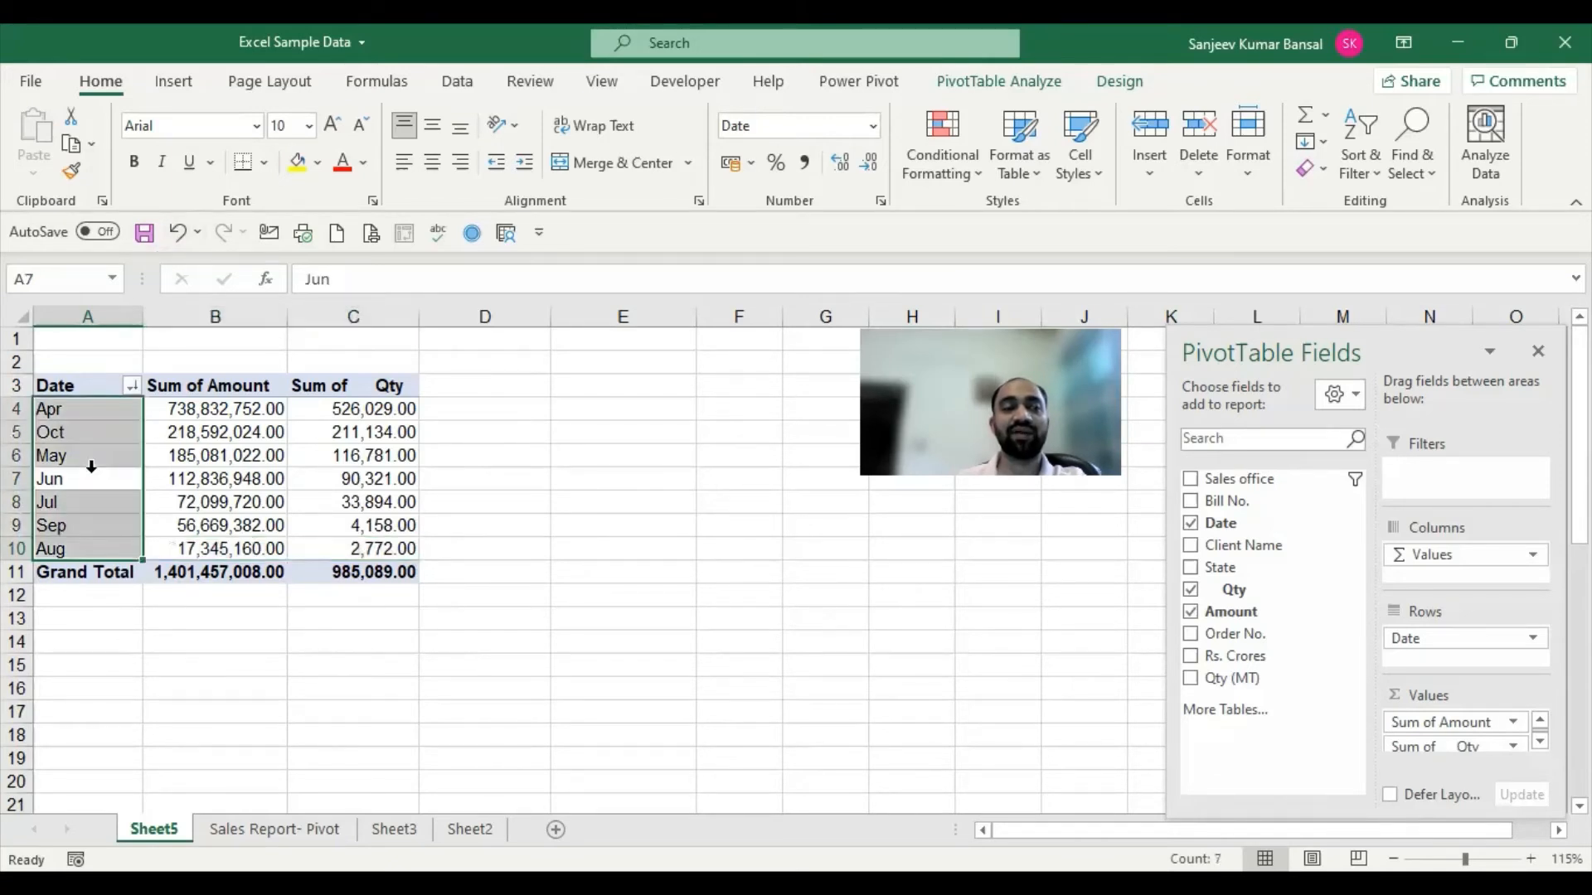
{"action": "right_click", "coordinate": [91, 474]}
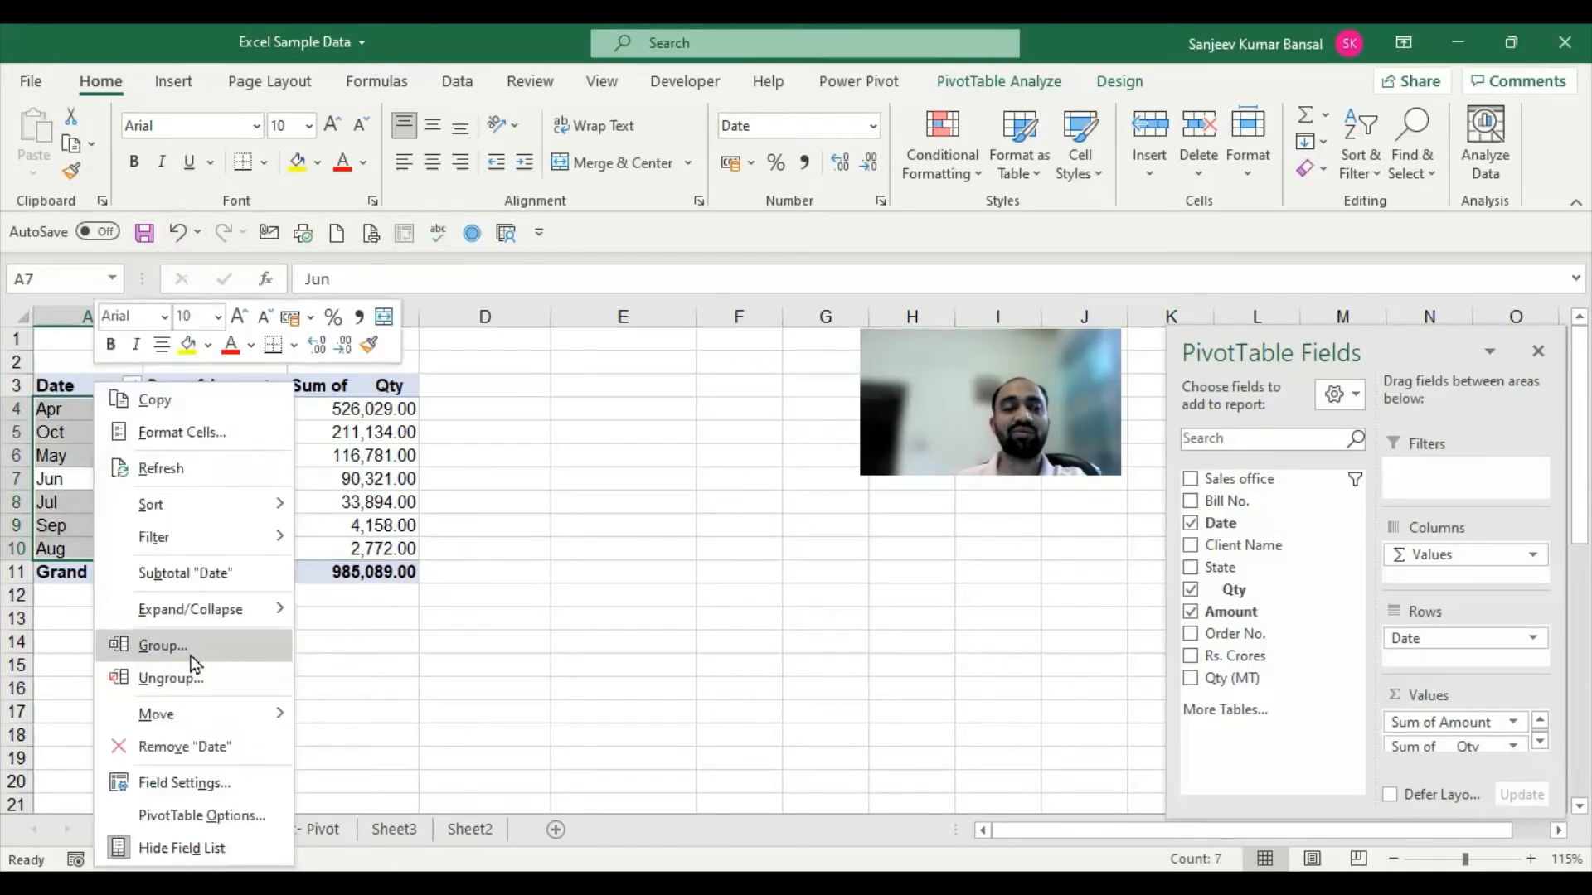
{"action": "left_click", "coordinate": [201, 644]}
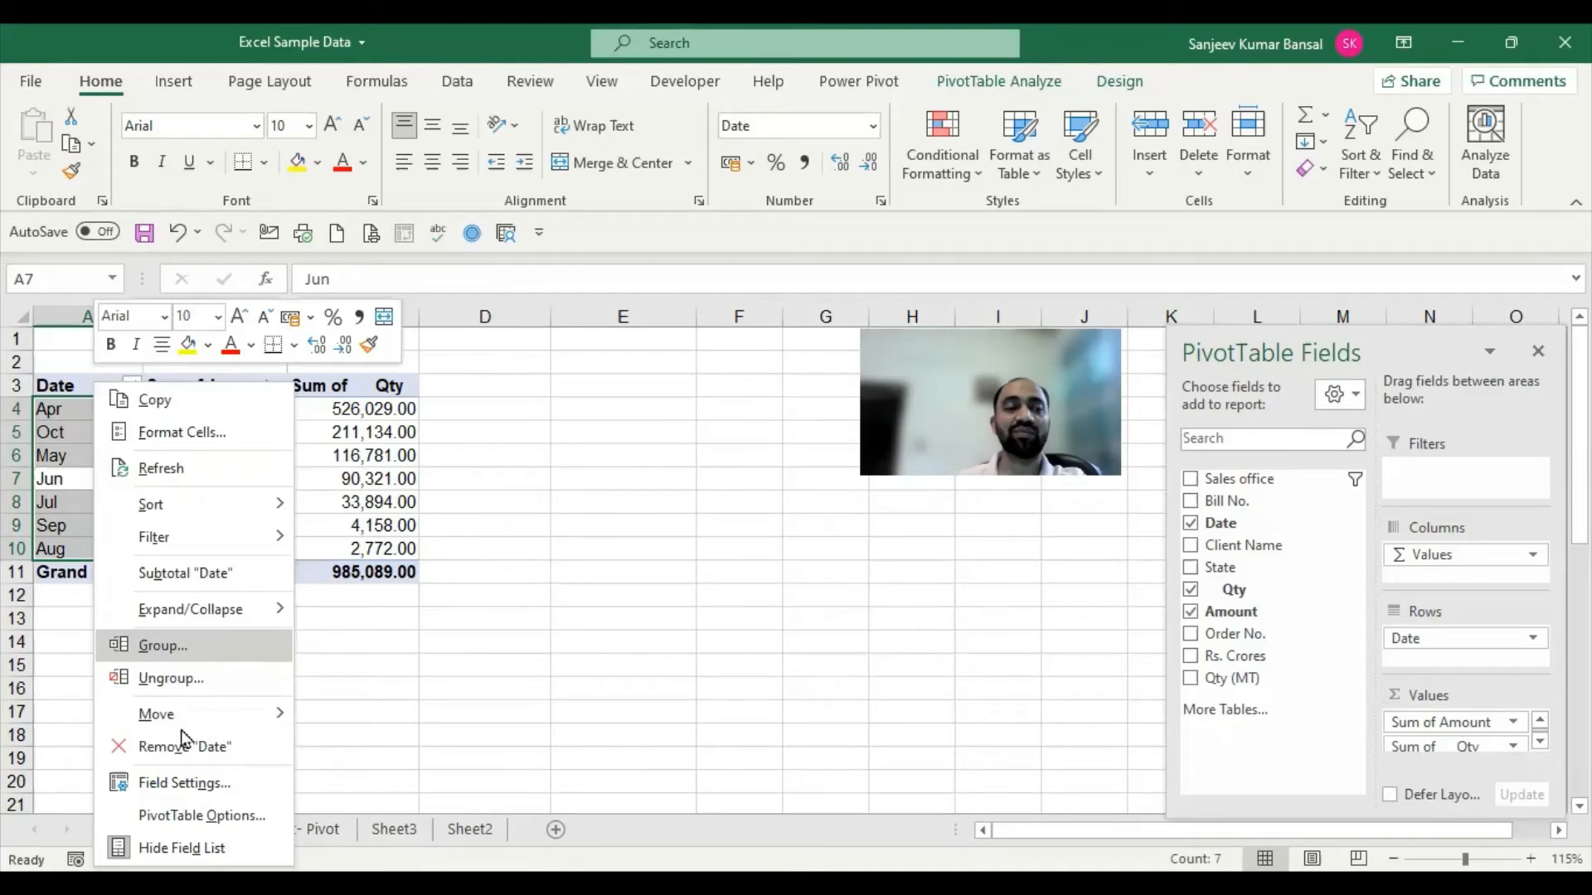
{"action": "left_click", "coordinate": [133, 670]}
{"action": "left_click", "coordinate": [135, 685]}
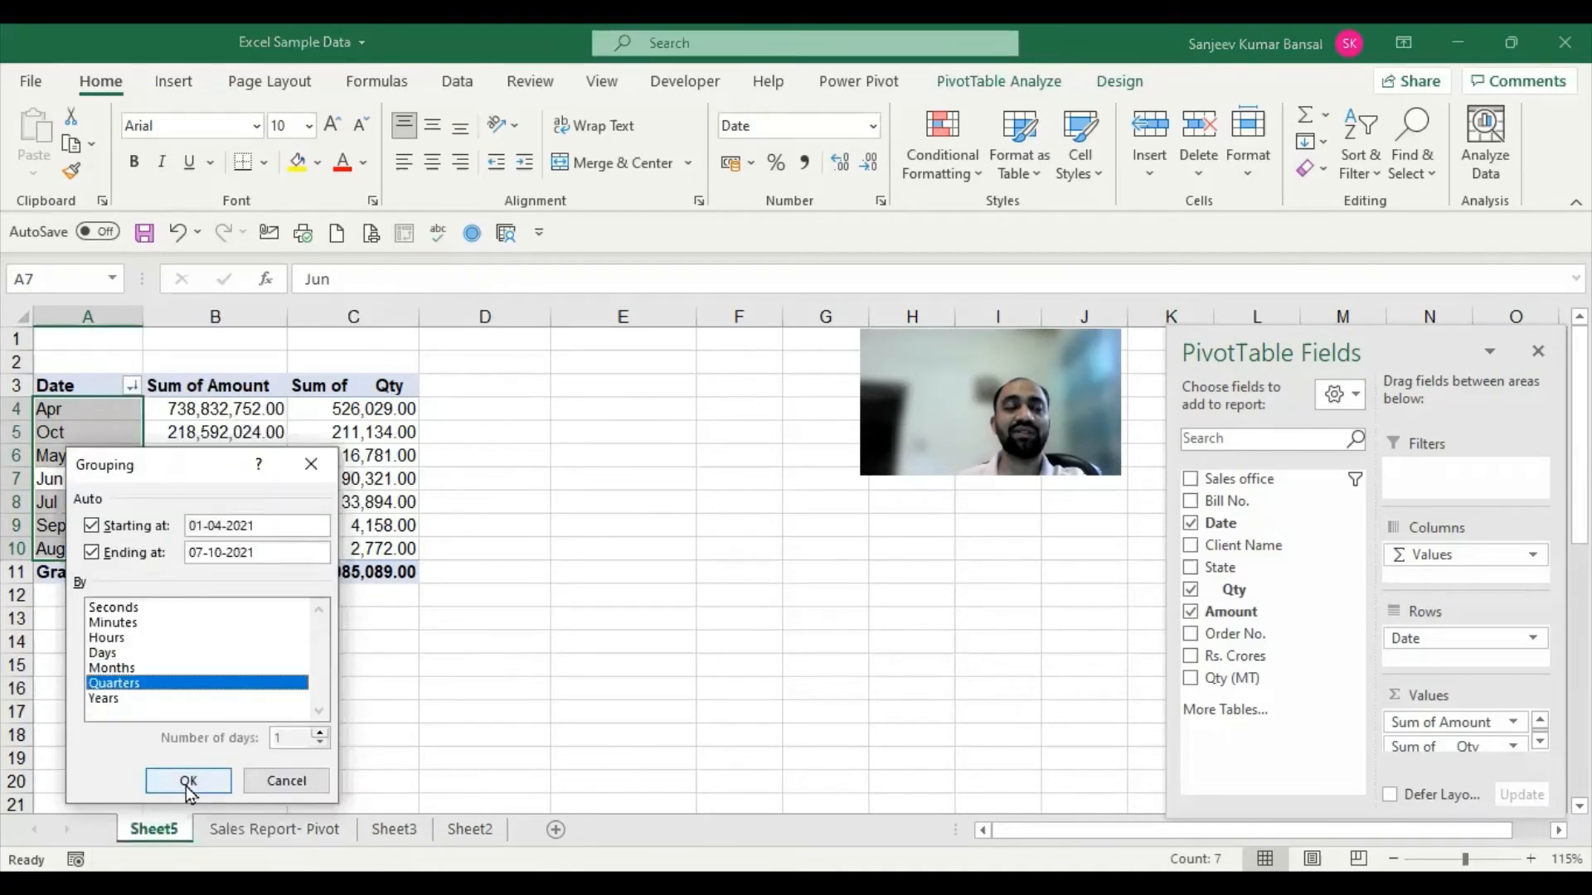
{"action": "left_click", "coordinate": [189, 781]}
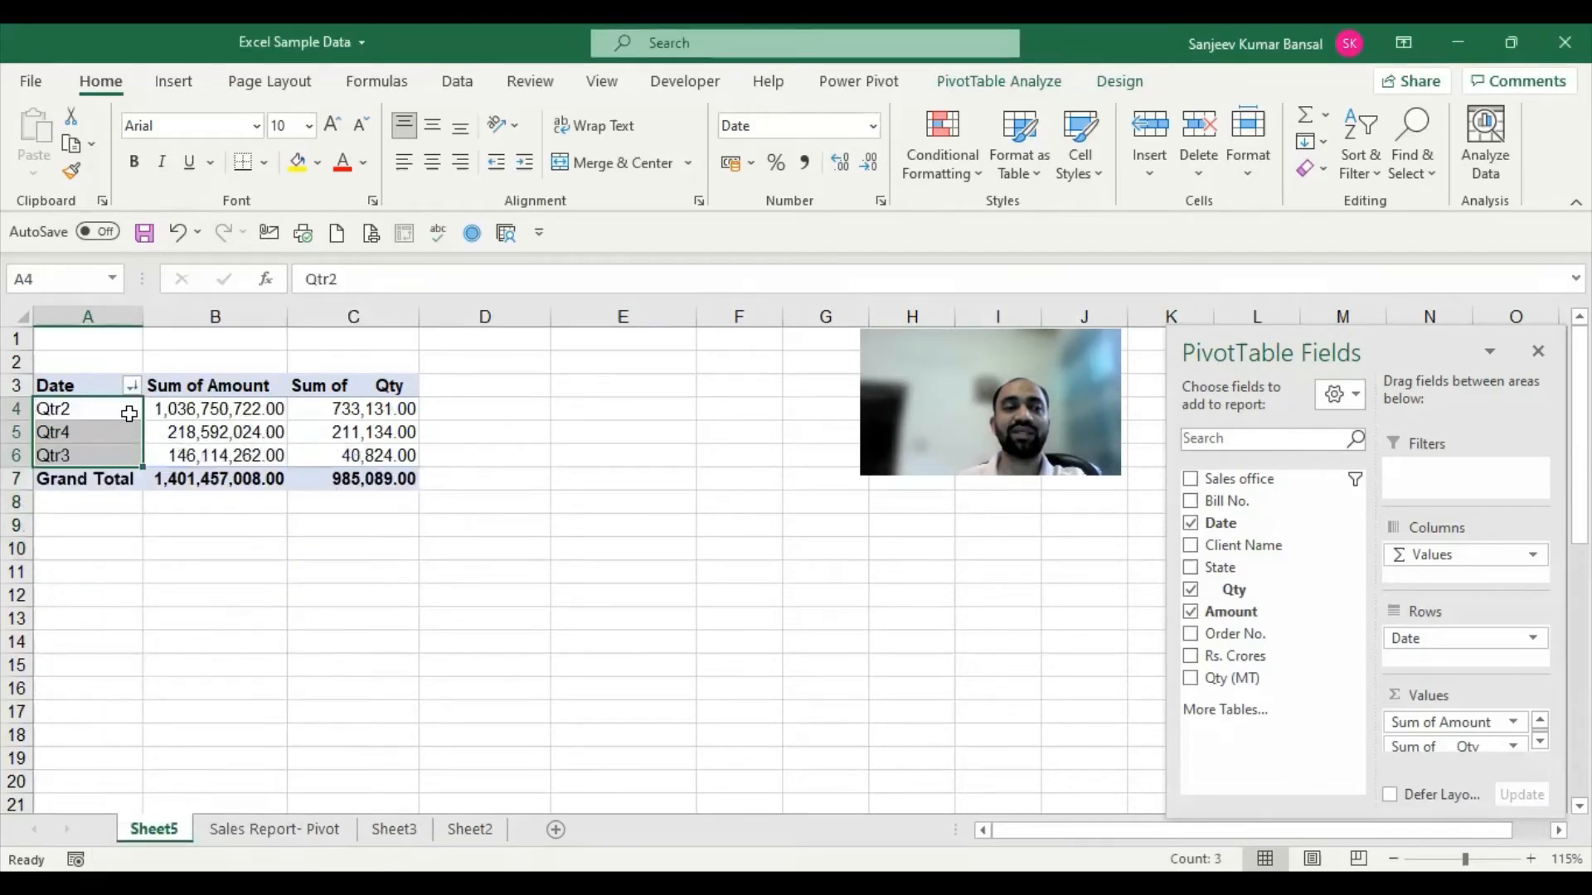
Review the amount and quantity of each quarter row and the Sum of Amount column through Grand Total.
{"action": "left_click_drag", "start_coordinate": [128, 412], "coordinate": [343, 432]}
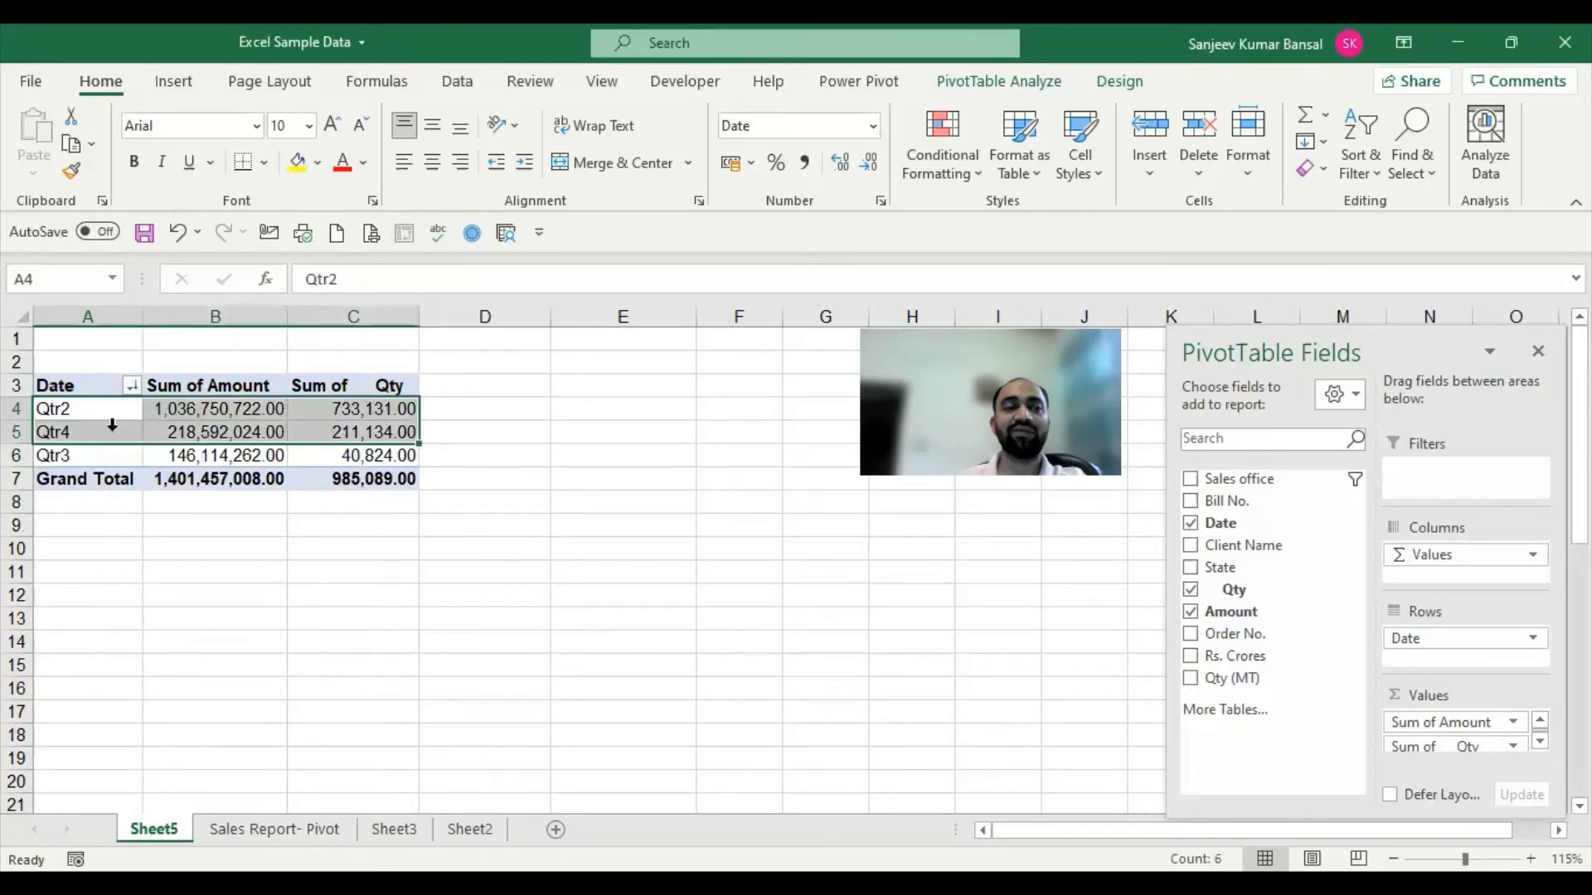
{"action": "left_click_drag", "start_coordinate": [107, 430], "coordinate": [315, 448]}
{"action": "left_click_drag", "start_coordinate": [96, 455], "coordinate": [362, 458]}
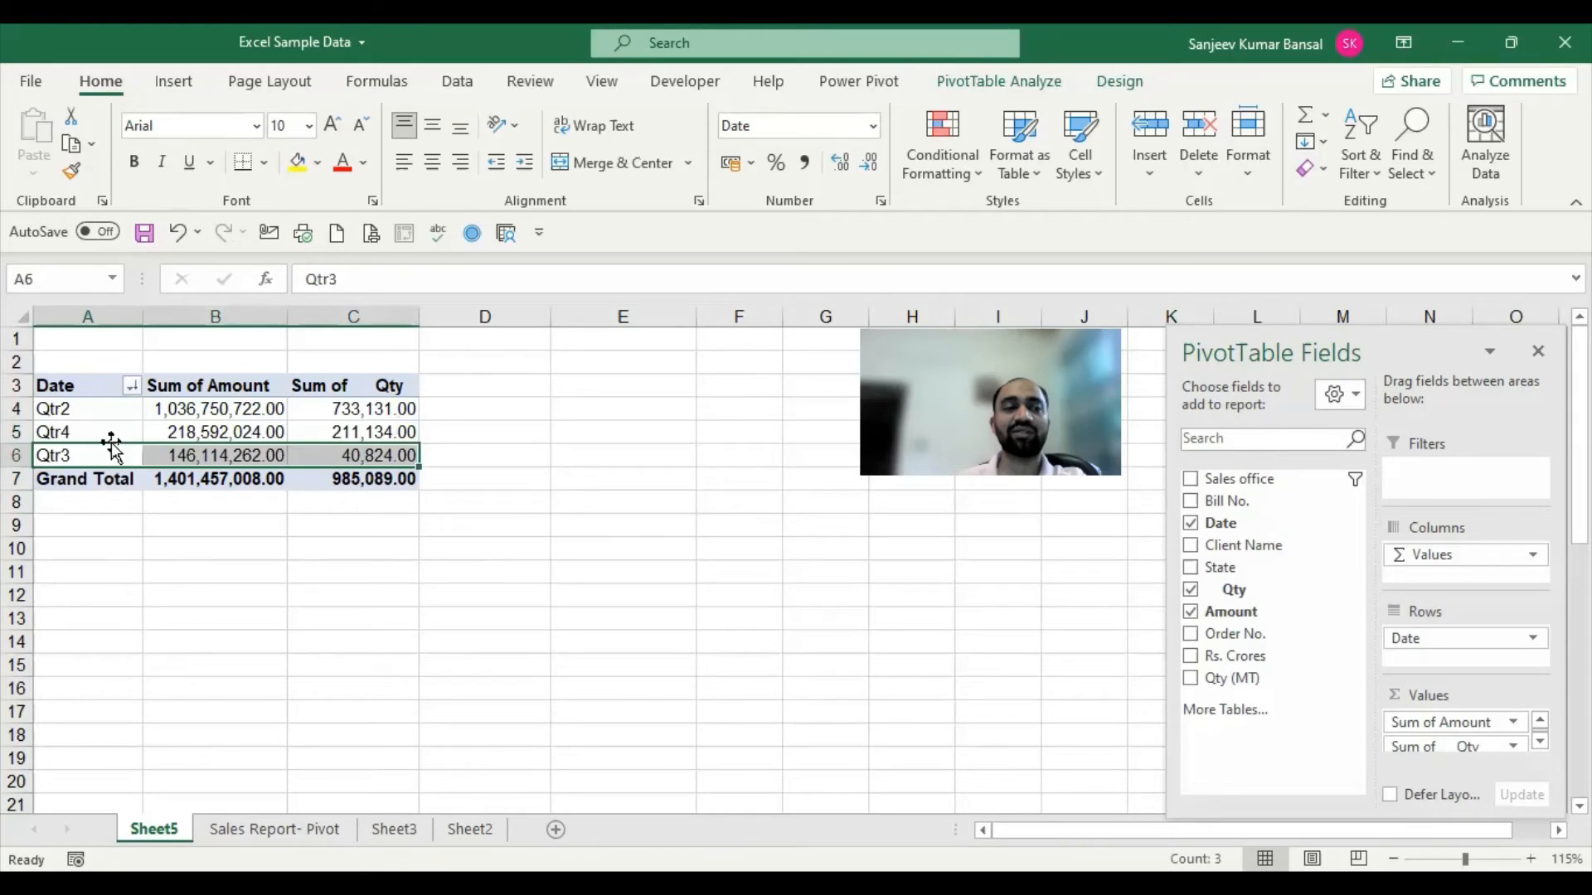
{"action": "left_click_drag", "start_coordinate": [274, 412], "coordinate": [273, 486]}
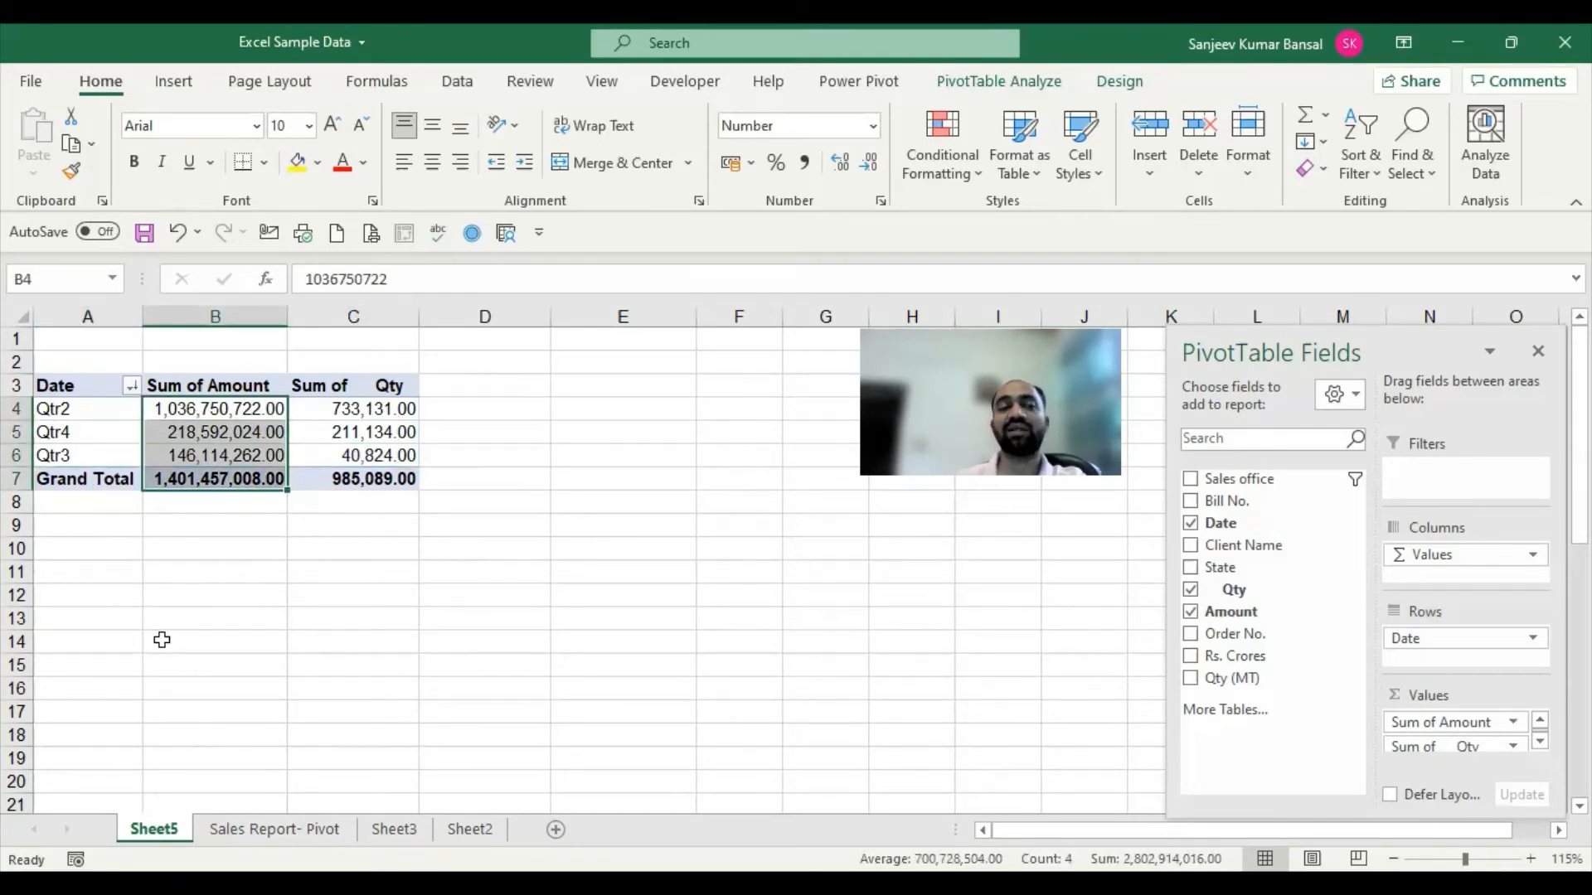
Manually rearrange the quarter rows into the order Qtr3, Qtr4, Qtr2.
{"action": "left_click", "coordinate": [84, 429]}
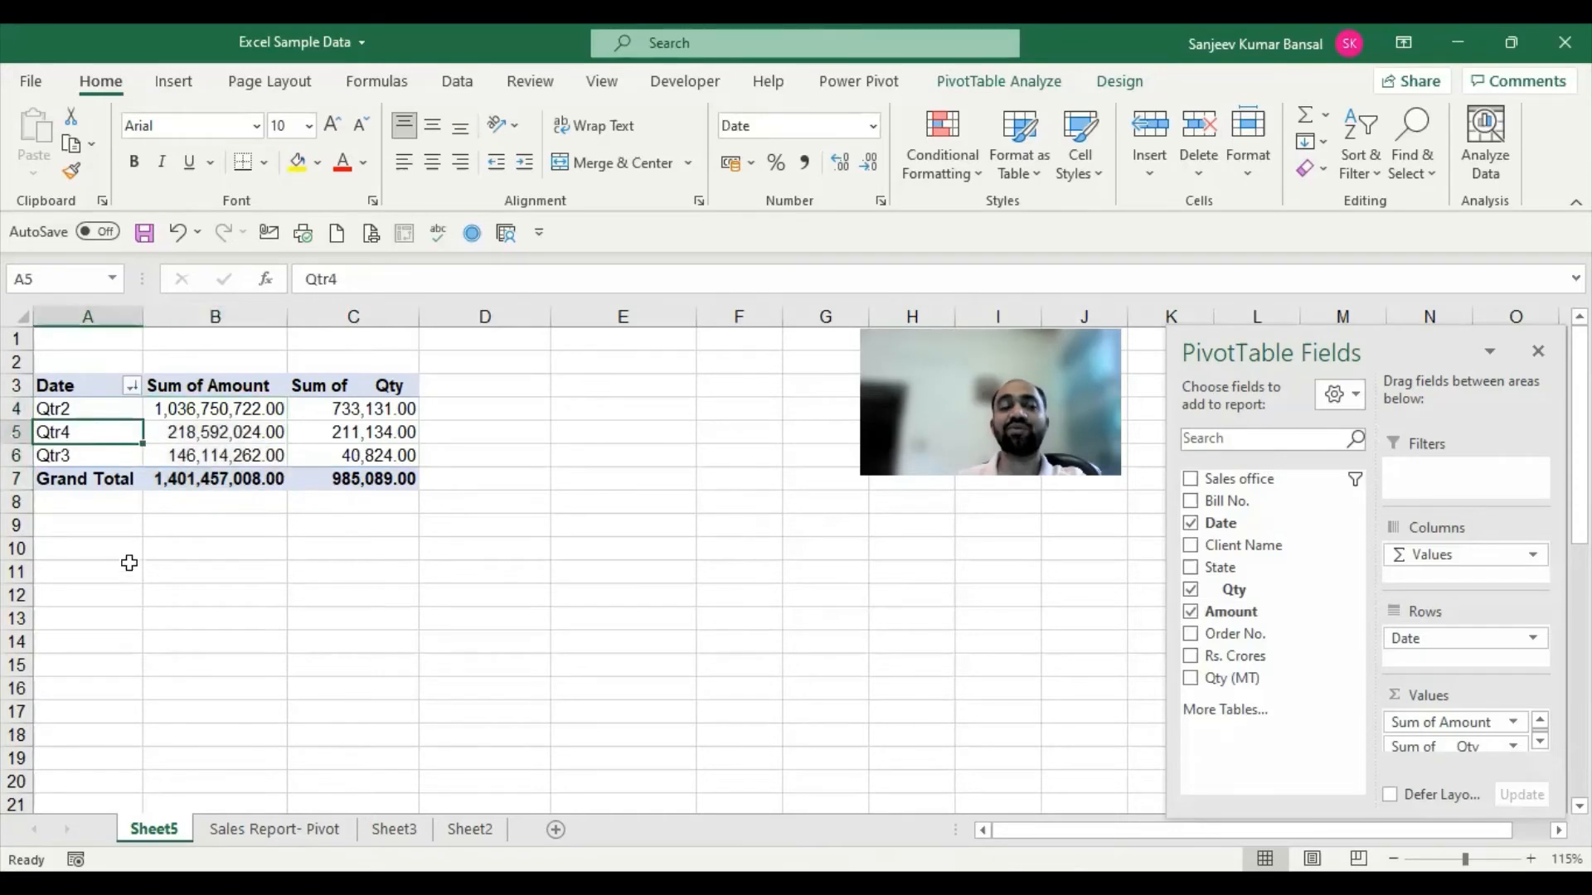
{"action": "left_click_drag", "start_coordinate": [98, 442], "coordinate": [100, 451]}
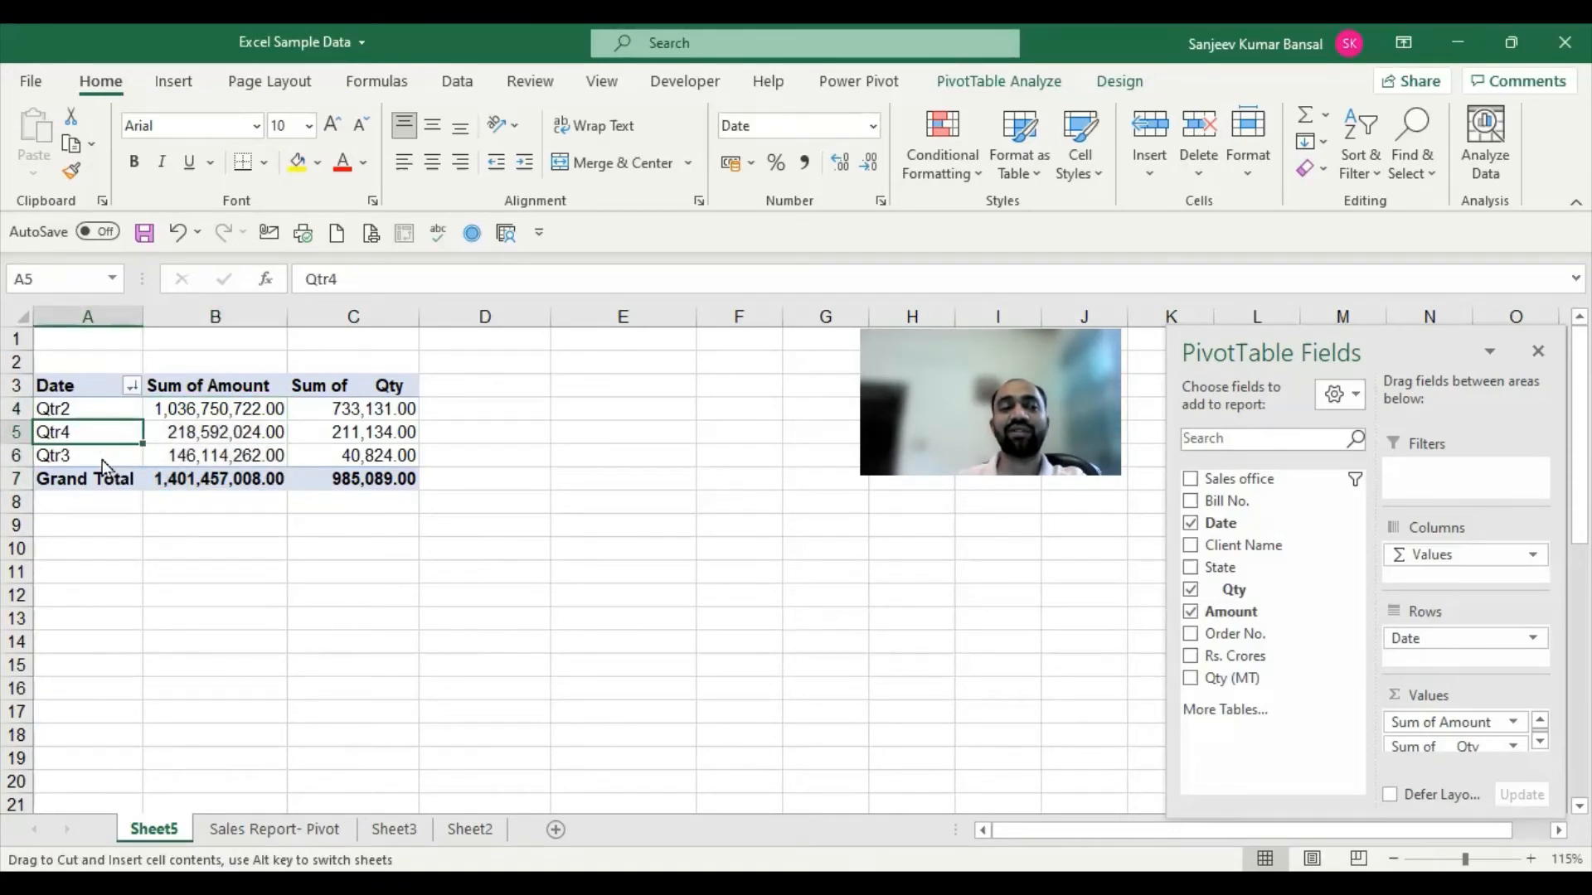
{"action": "left_click_drag", "start_coordinate": [101, 460], "coordinate": [104, 469]}
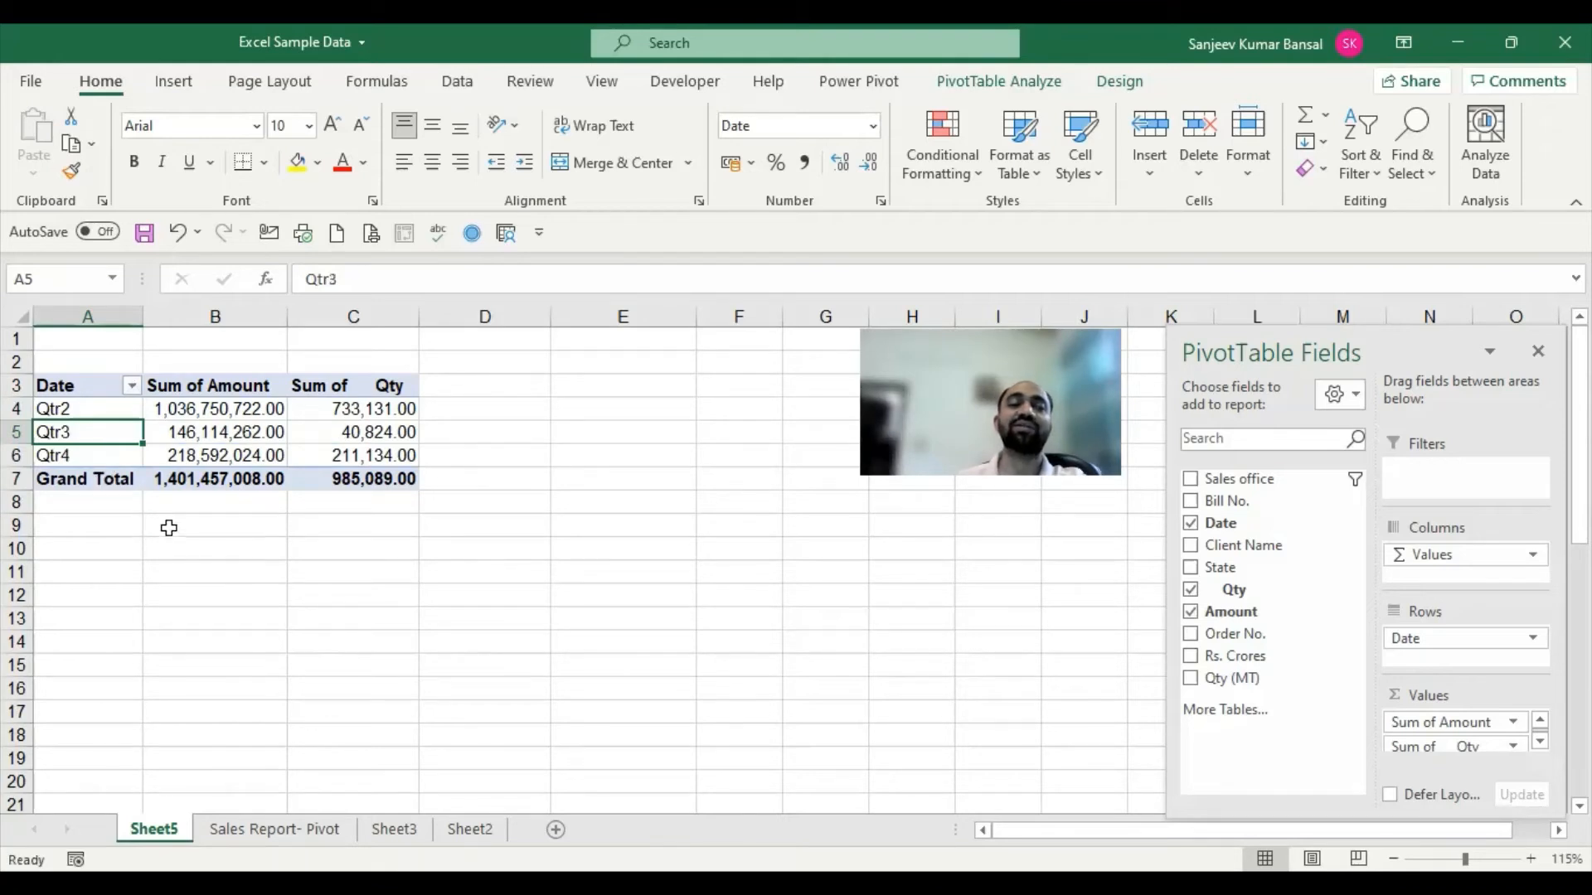
{"action": "left_click", "coordinate": [122, 408]}
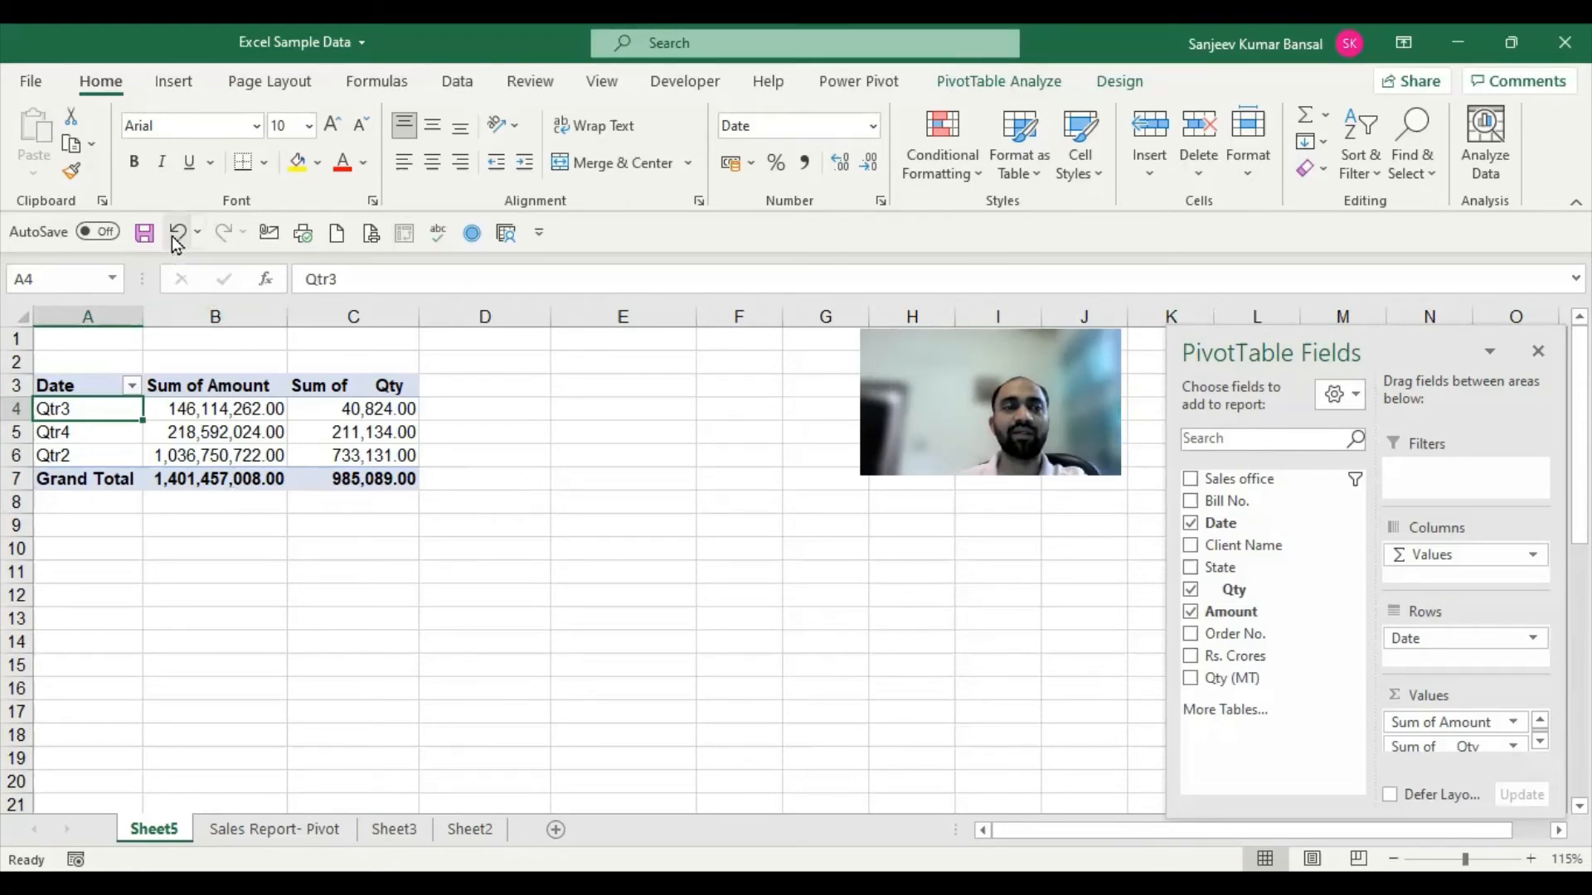
Move the Date field from the pivot table's rows to its columns and inspect the Qtr3 and total amounts.
{"action": "left_click", "coordinate": [252, 409]}
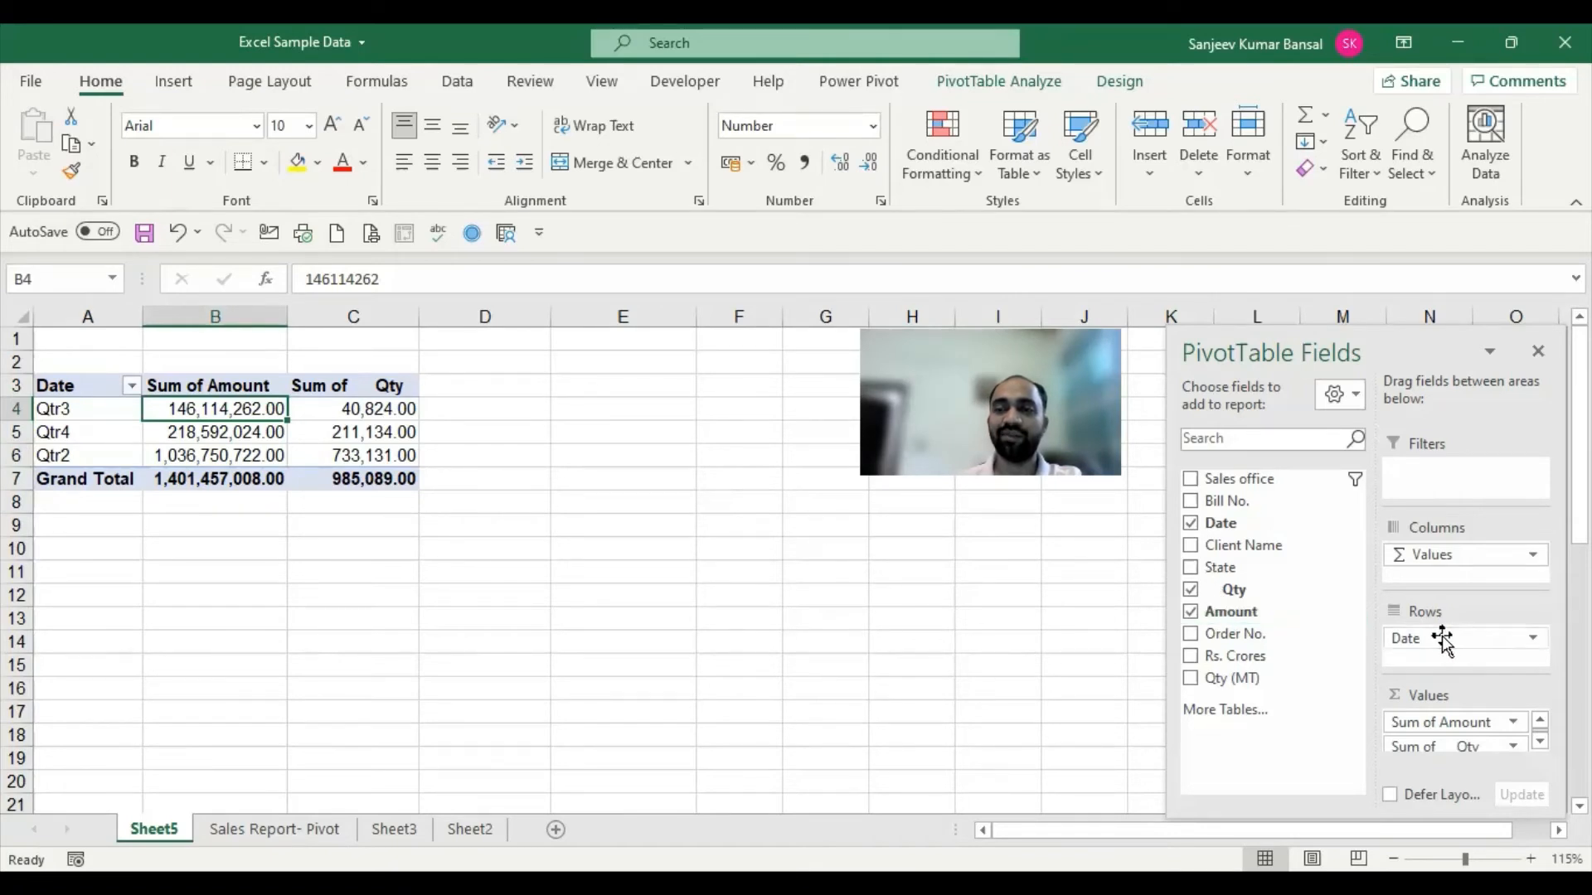
{"action": "left_click_drag", "start_coordinate": [1446, 636], "coordinate": [1464, 582]}
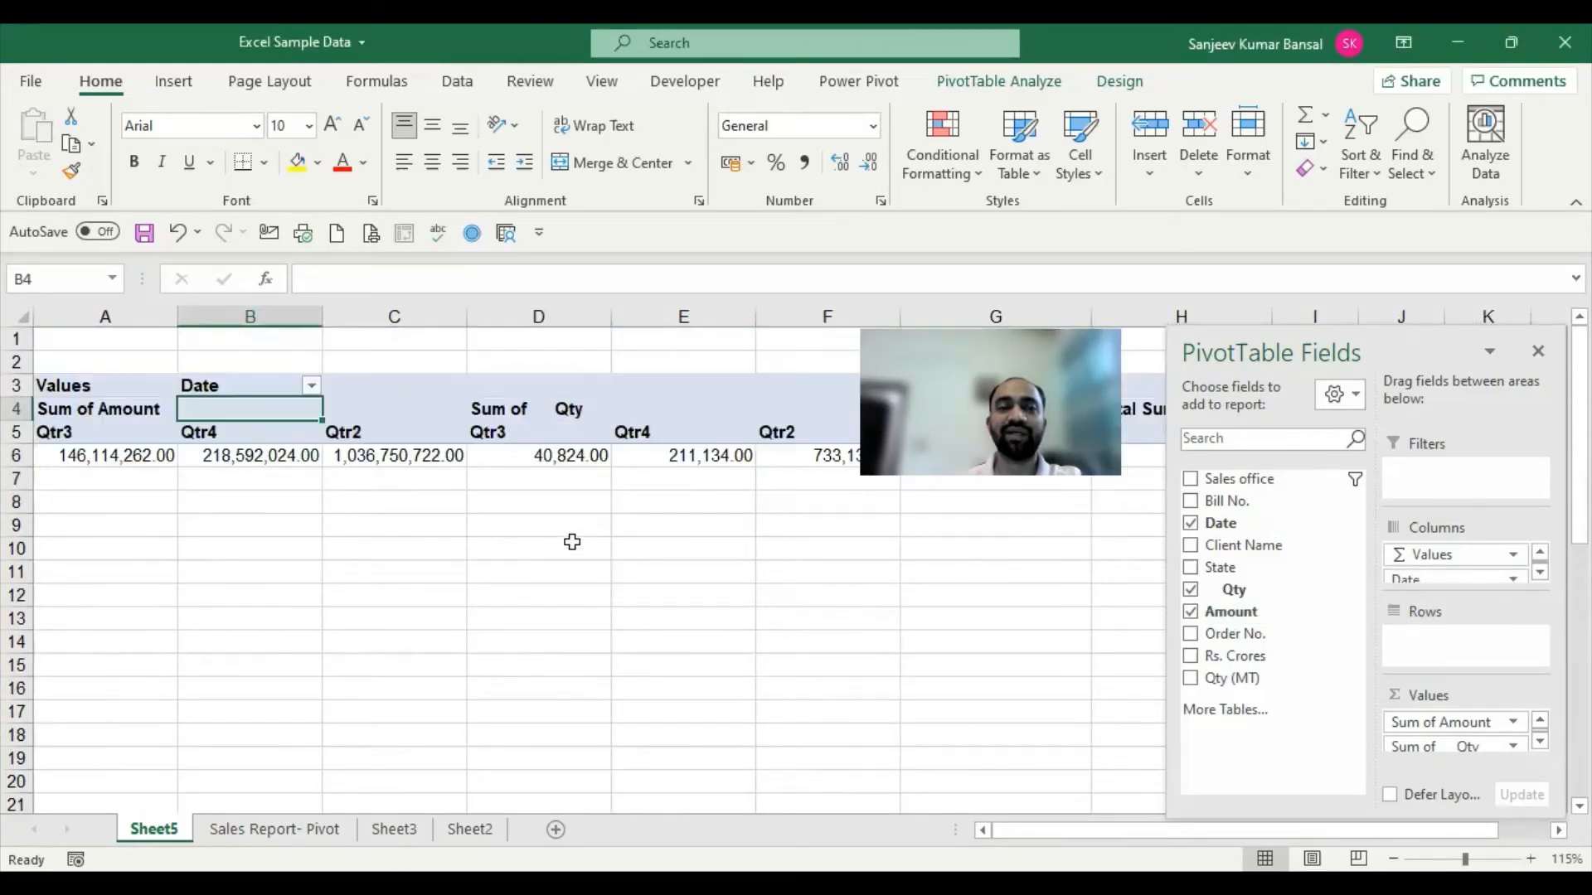
{"action": "left_click_drag", "start_coordinate": [956, 829], "coordinate": [751, 829]}
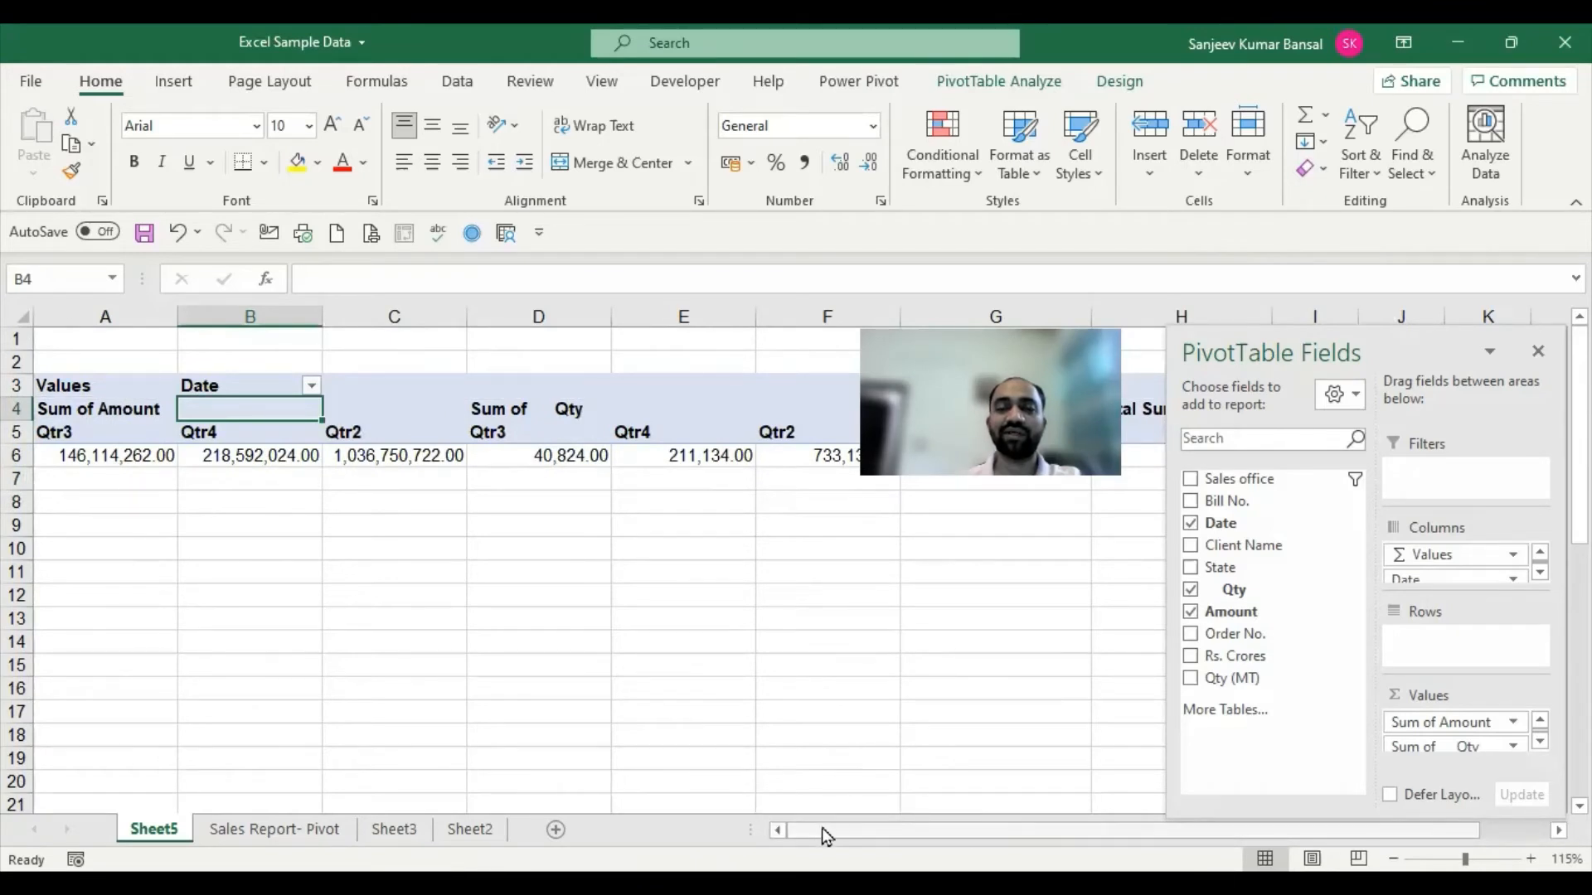
{"action": "left_click", "coordinate": [90, 452]}
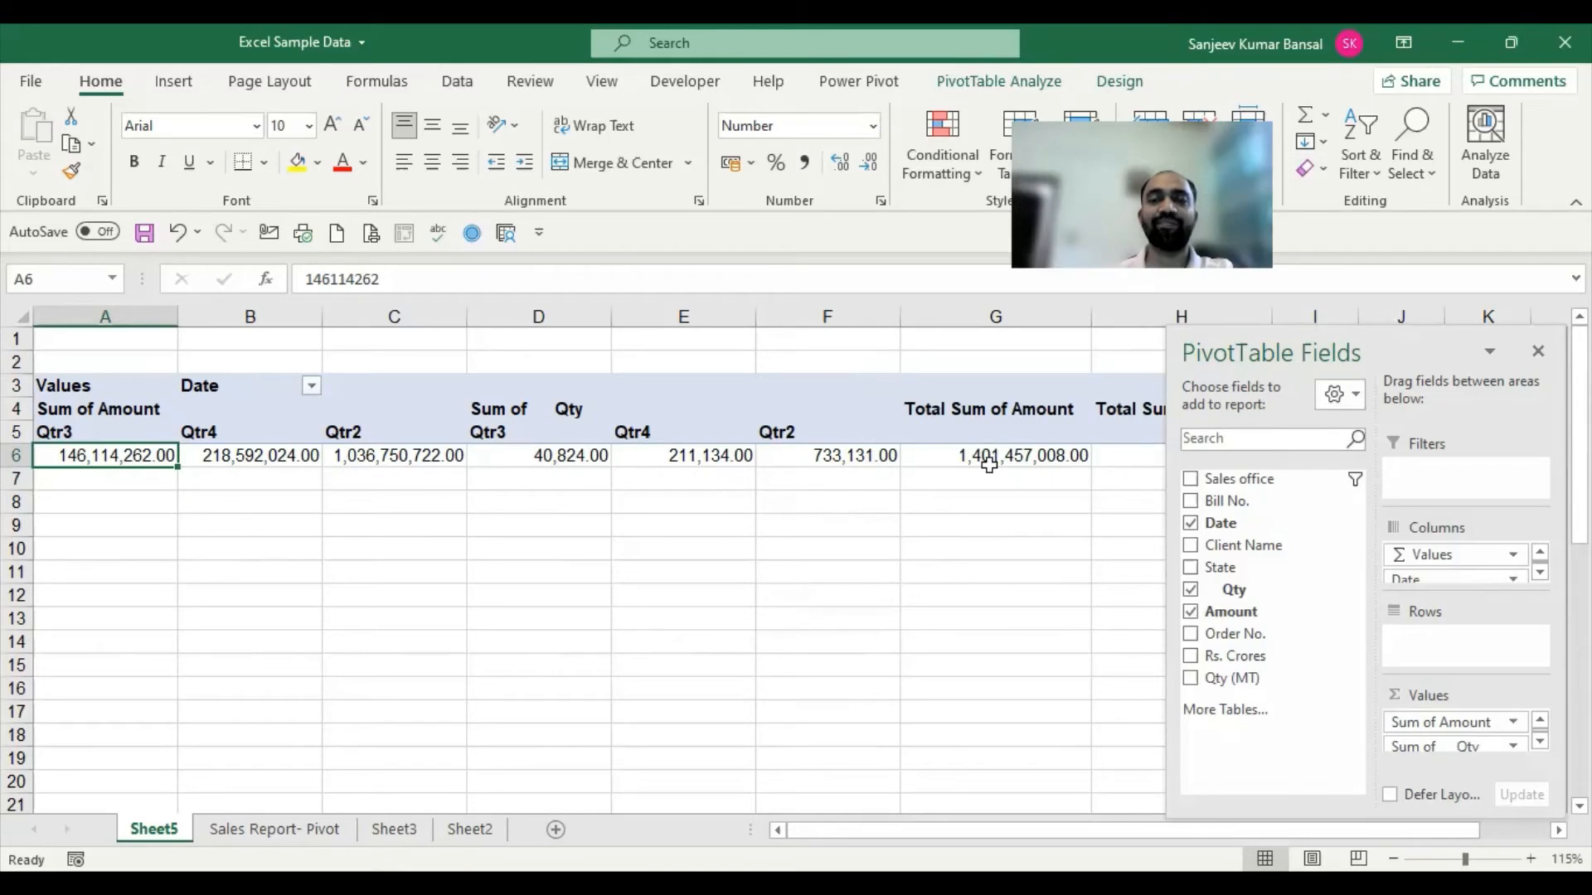
{"action": "left_click", "coordinate": [927, 456]}
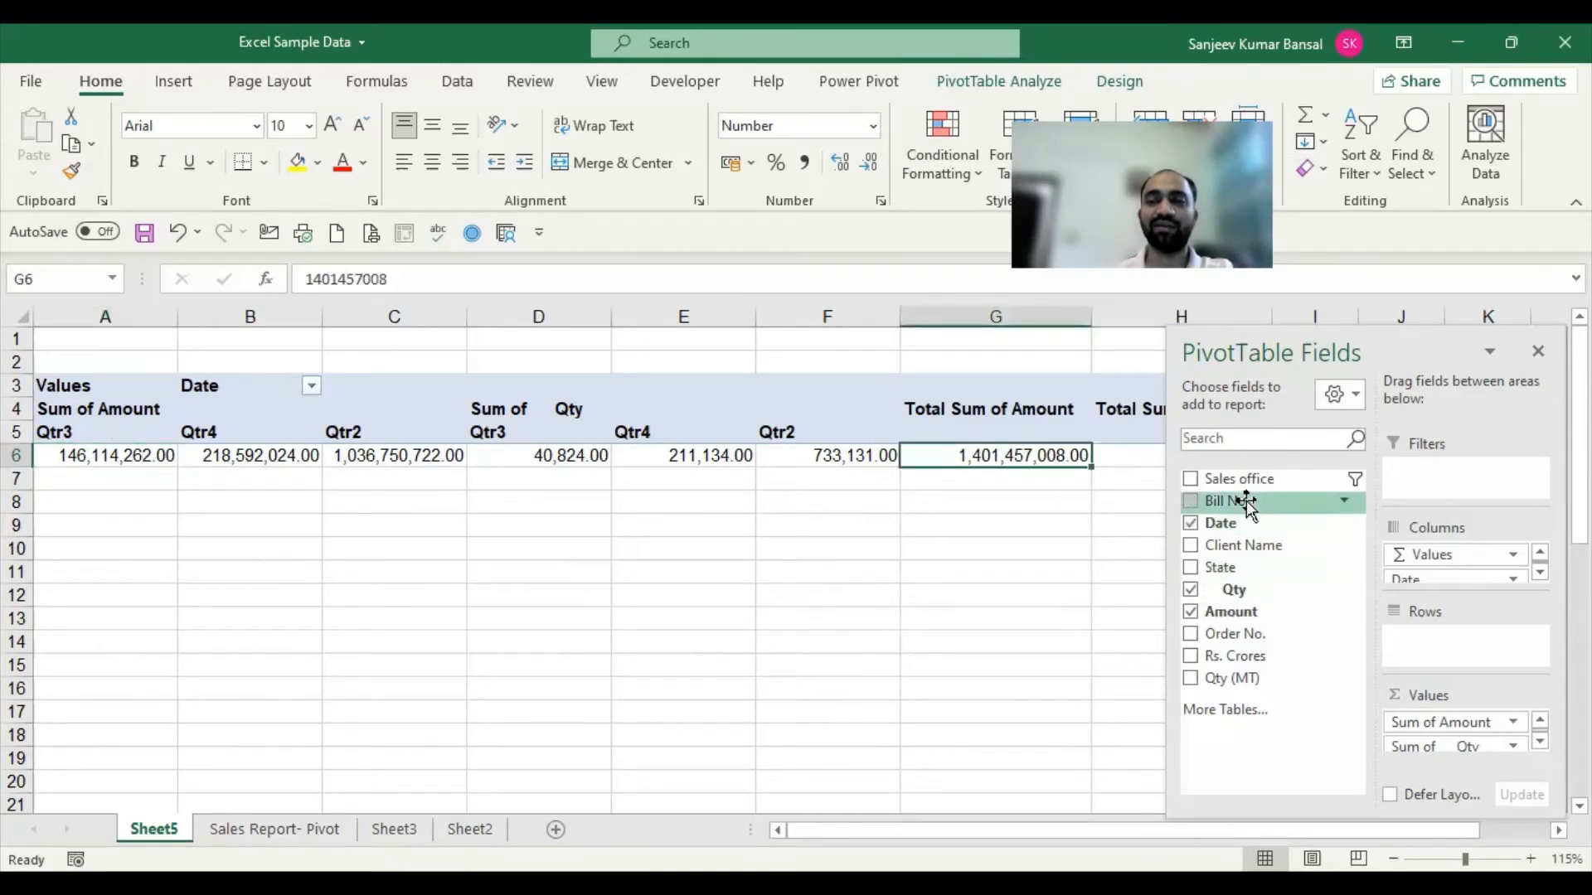
Add Sales office to the pivot table's rows with all offices included, and close the field list.
{"action": "left_click_drag", "start_coordinate": [1250, 481], "coordinate": [1442, 635]}
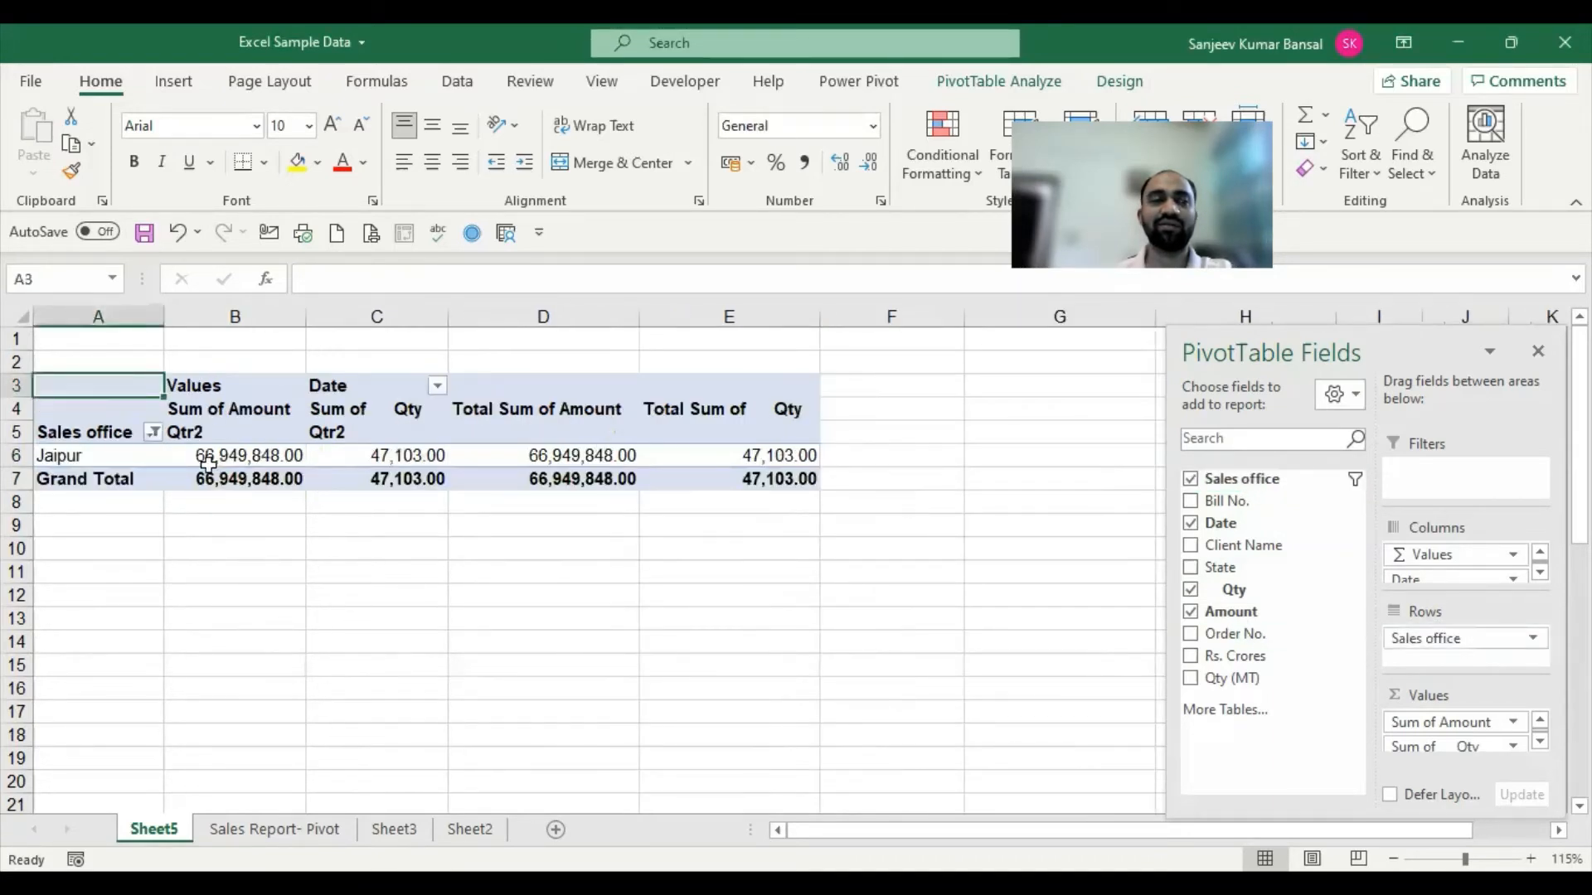
{"action": "left_click", "coordinate": [154, 432]}
{"action": "left_click", "coordinate": [233, 621]}
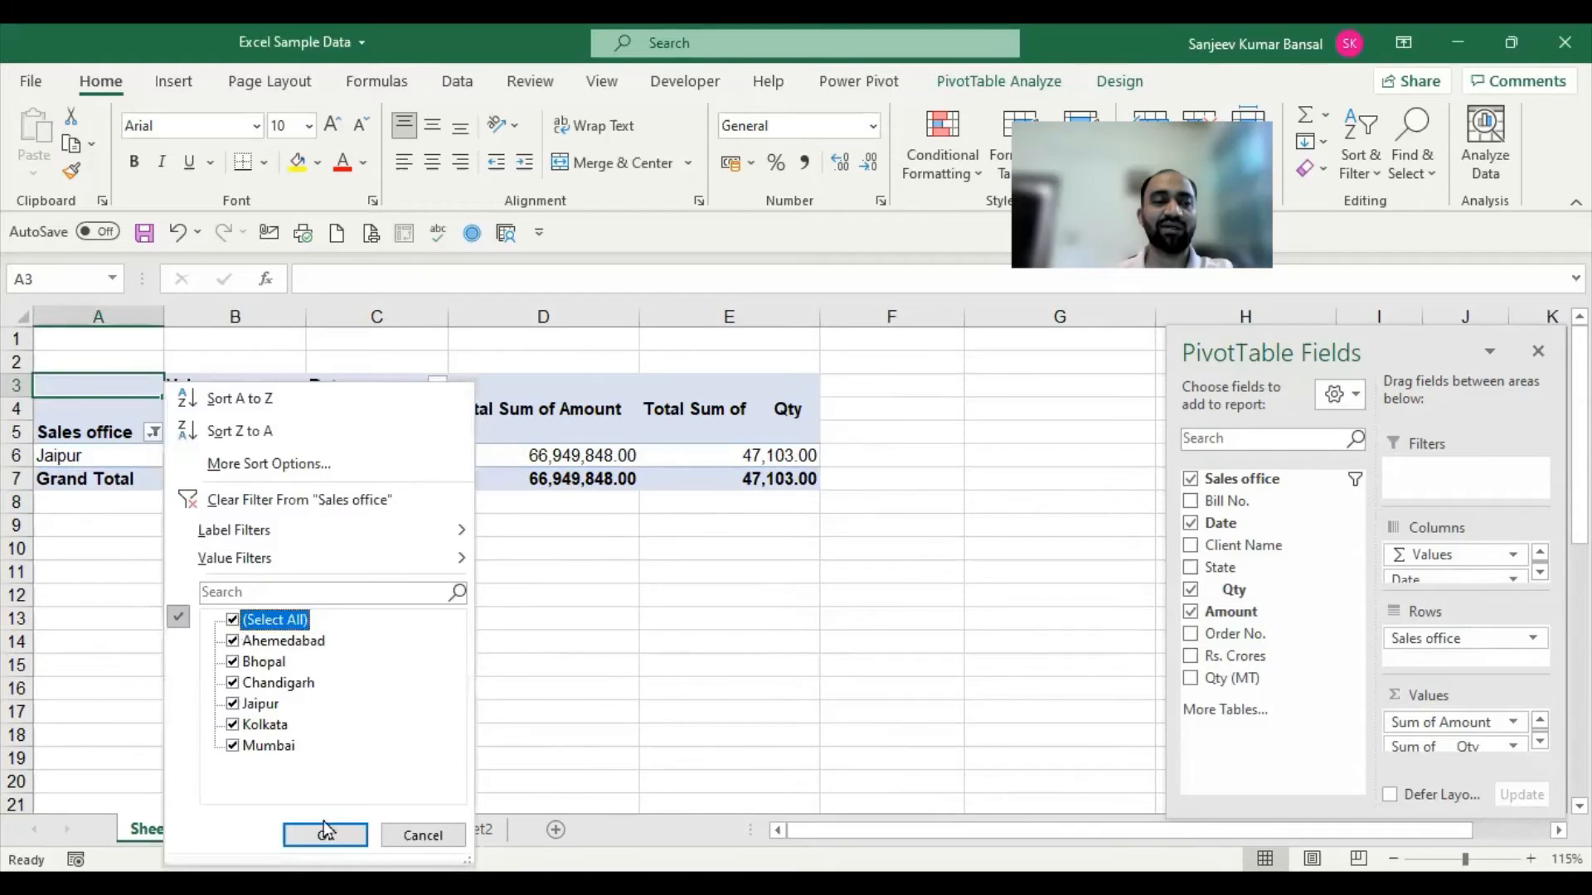
{"action": "left_click", "coordinate": [325, 835]}
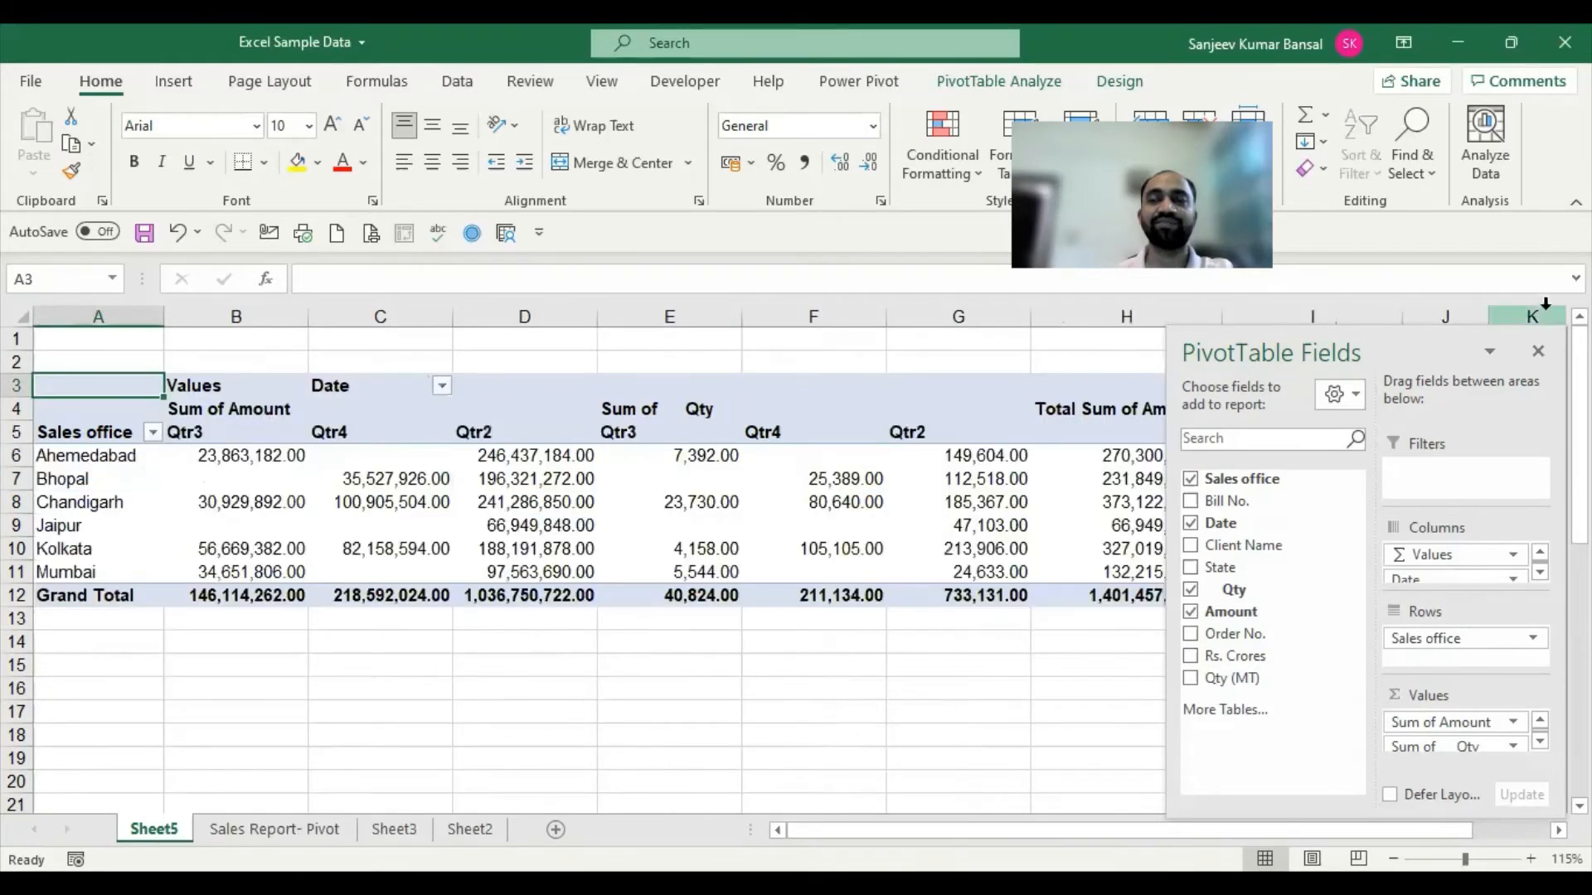
{"action": "left_click", "coordinate": [1538, 352]}
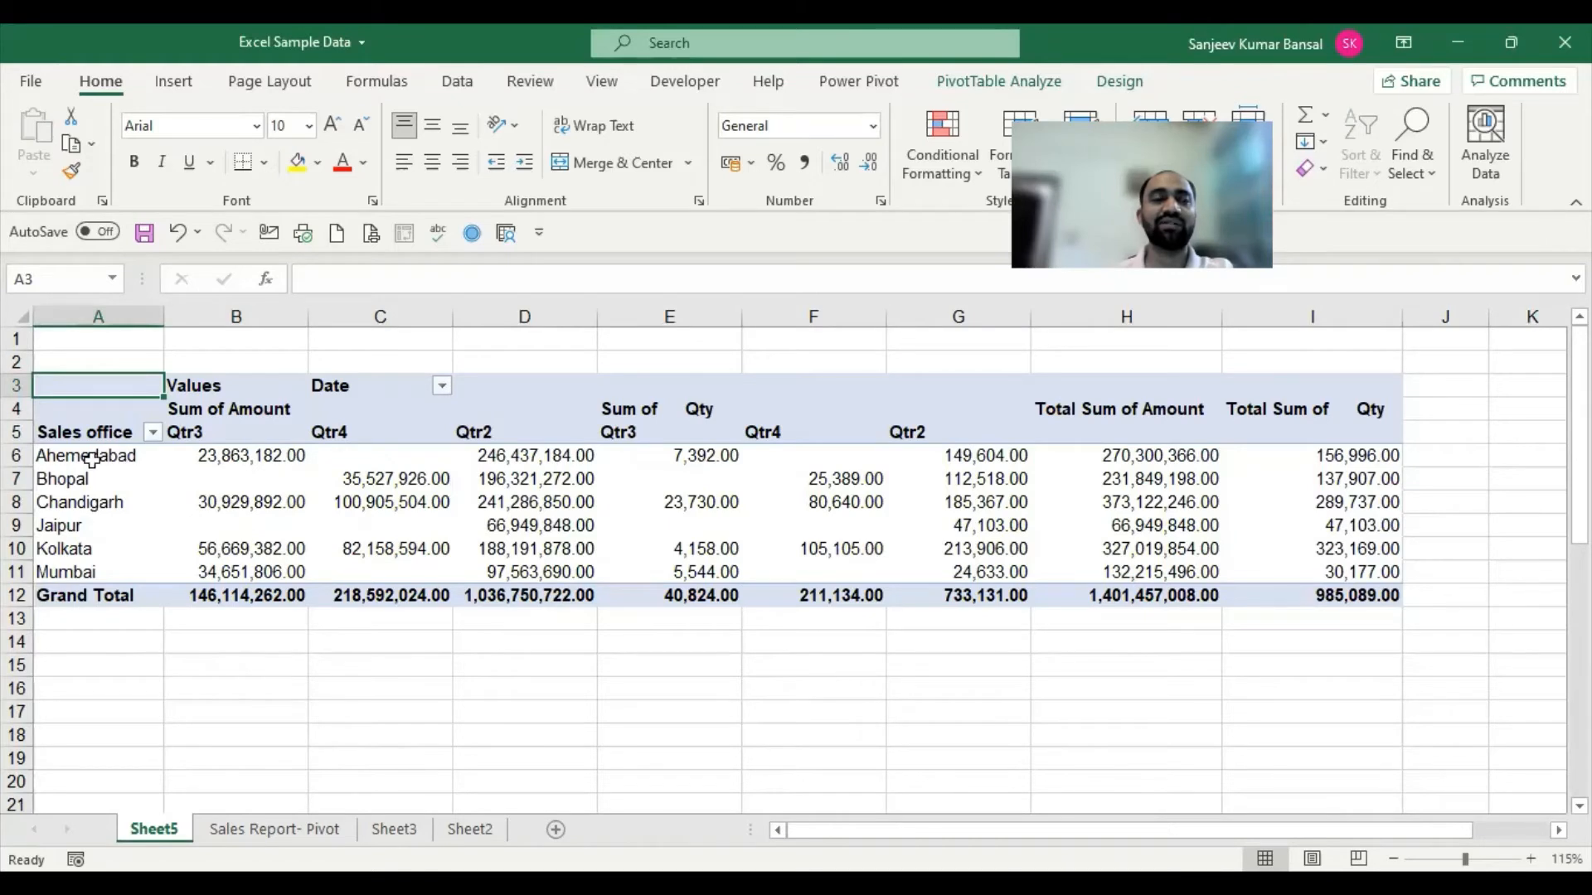
Examine the Ahemedabad row and the Total Sum of Amount and Total Sum of Qty columns.
{"action": "left_click_drag", "start_coordinate": [93, 458], "coordinate": [1259, 481]}
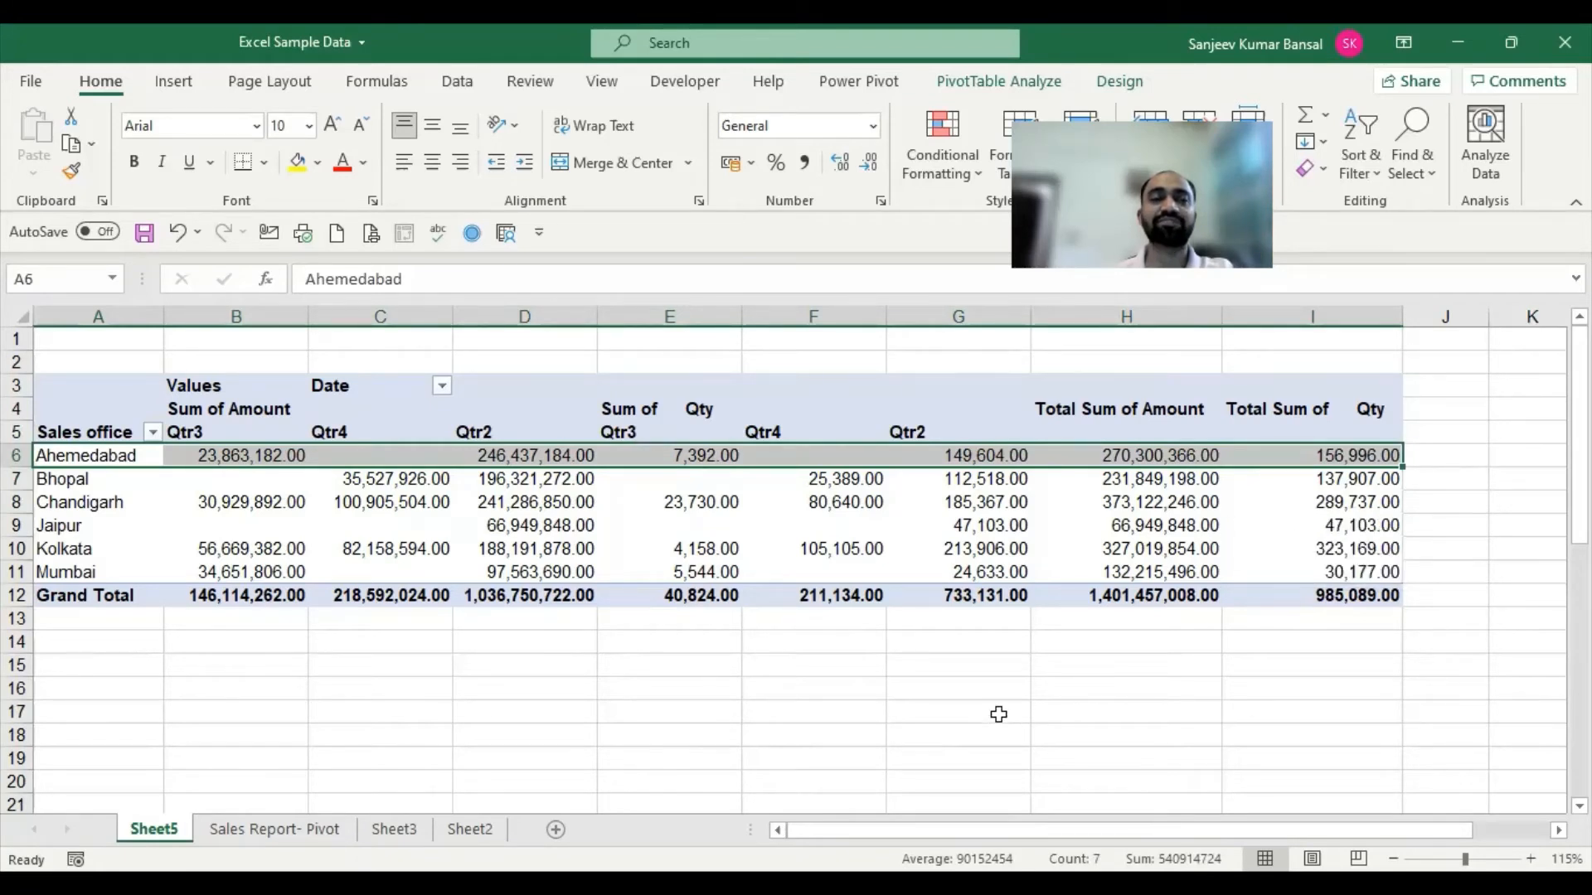
{"action": "mouse_move", "coordinate": [1156, 452]}
{"action": "left_click", "coordinate": [1157, 454]}
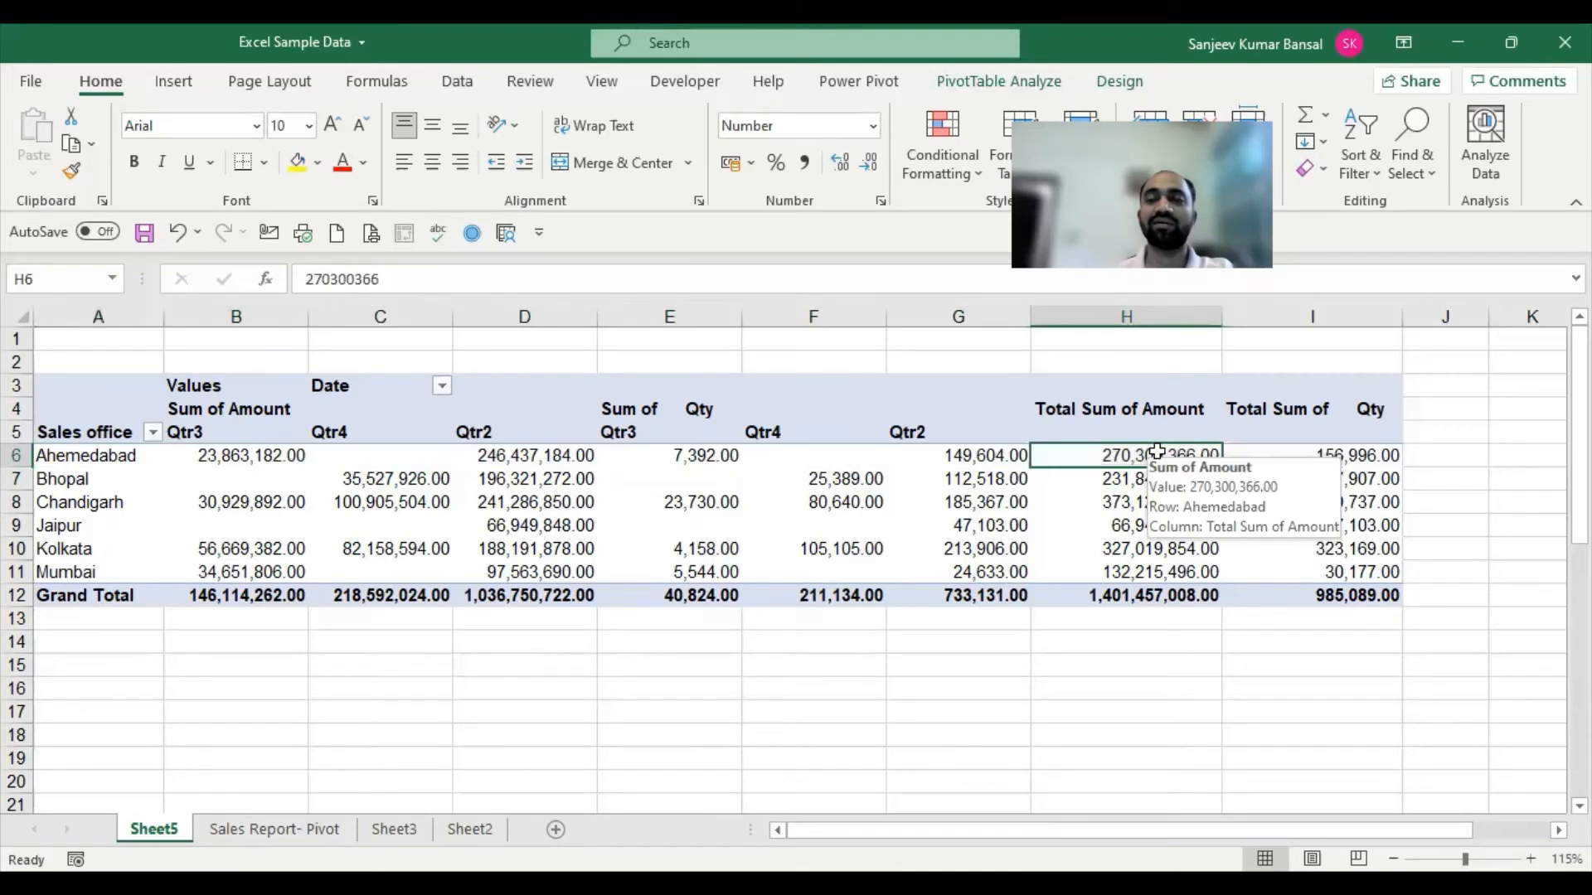
{"action": "left_click_drag", "start_coordinate": [1145, 401], "coordinate": [1327, 544]}
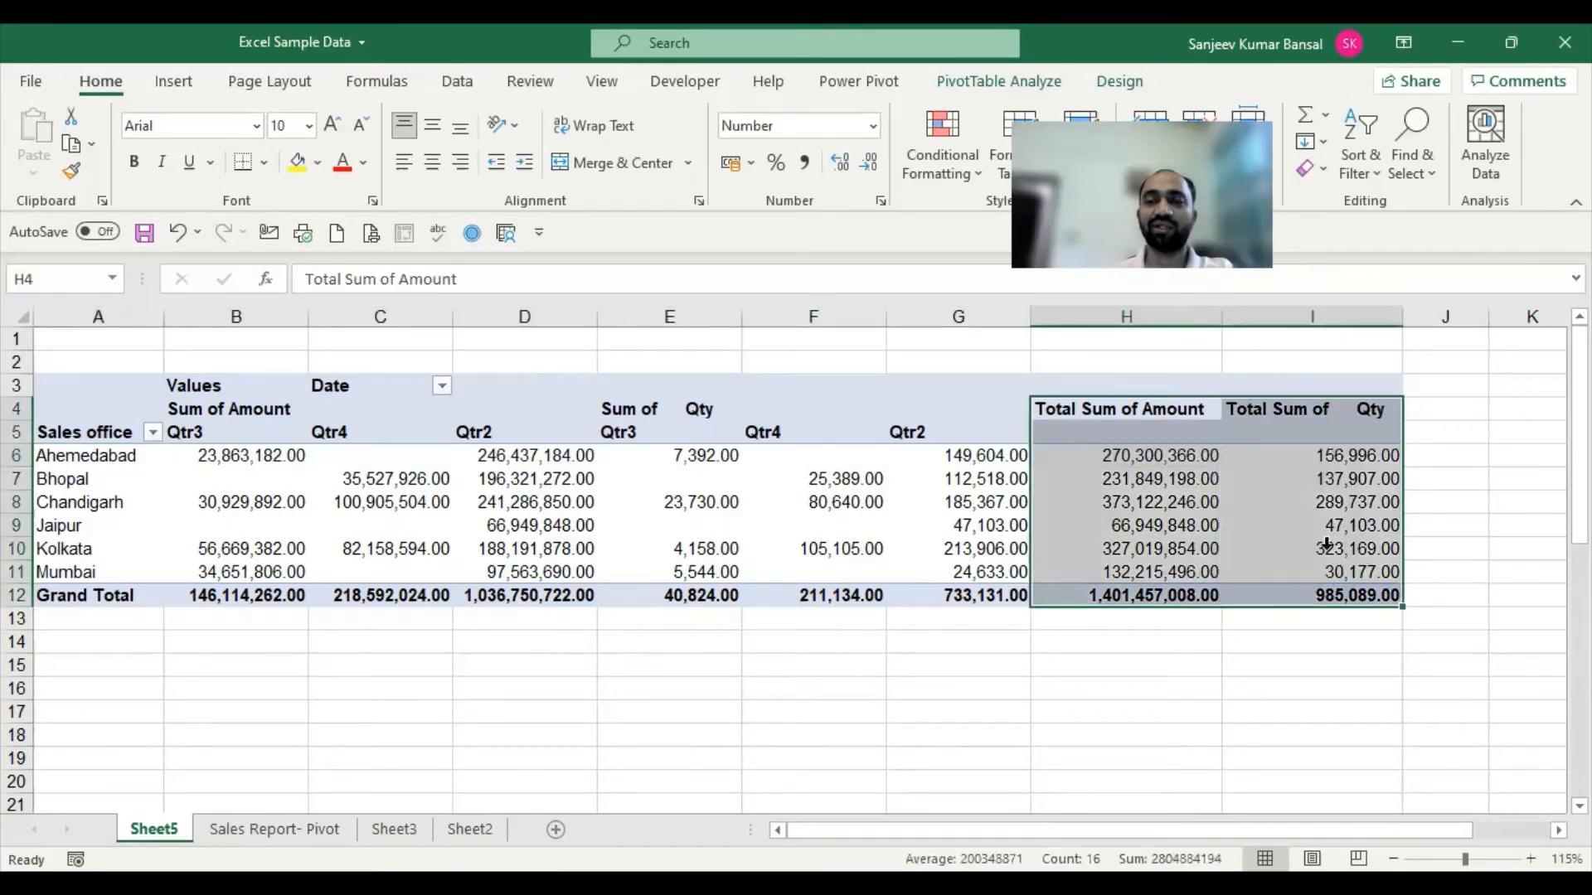
Remove the row grand totals for Amount and Qty from the pivot table.
{"action": "left_click", "coordinate": [1182, 409]}
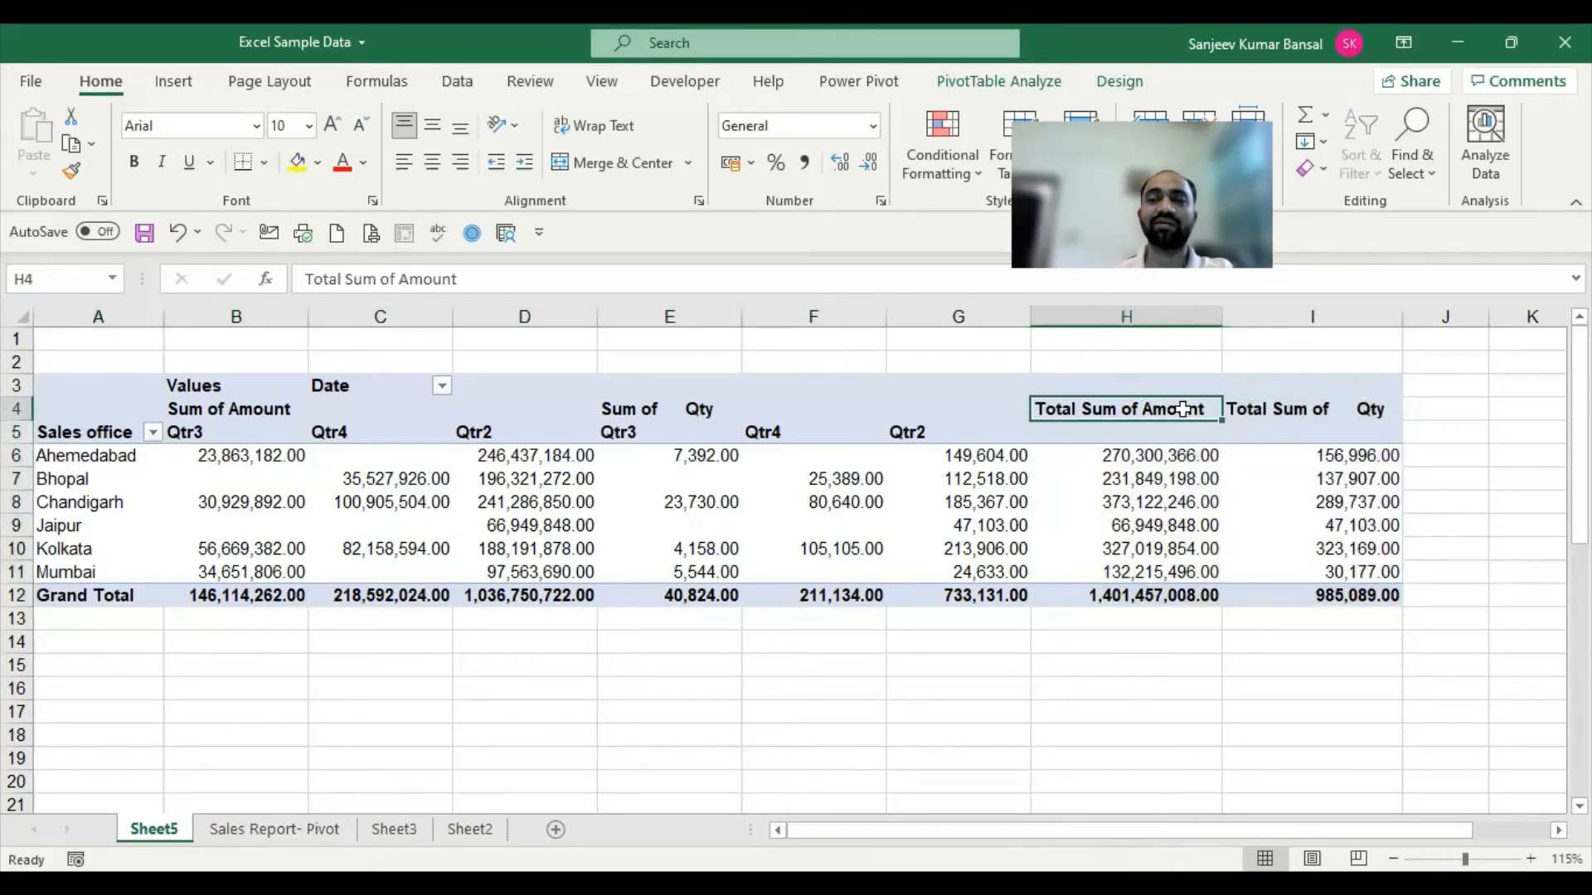
{"action": "right_click", "coordinate": [1182, 410]}
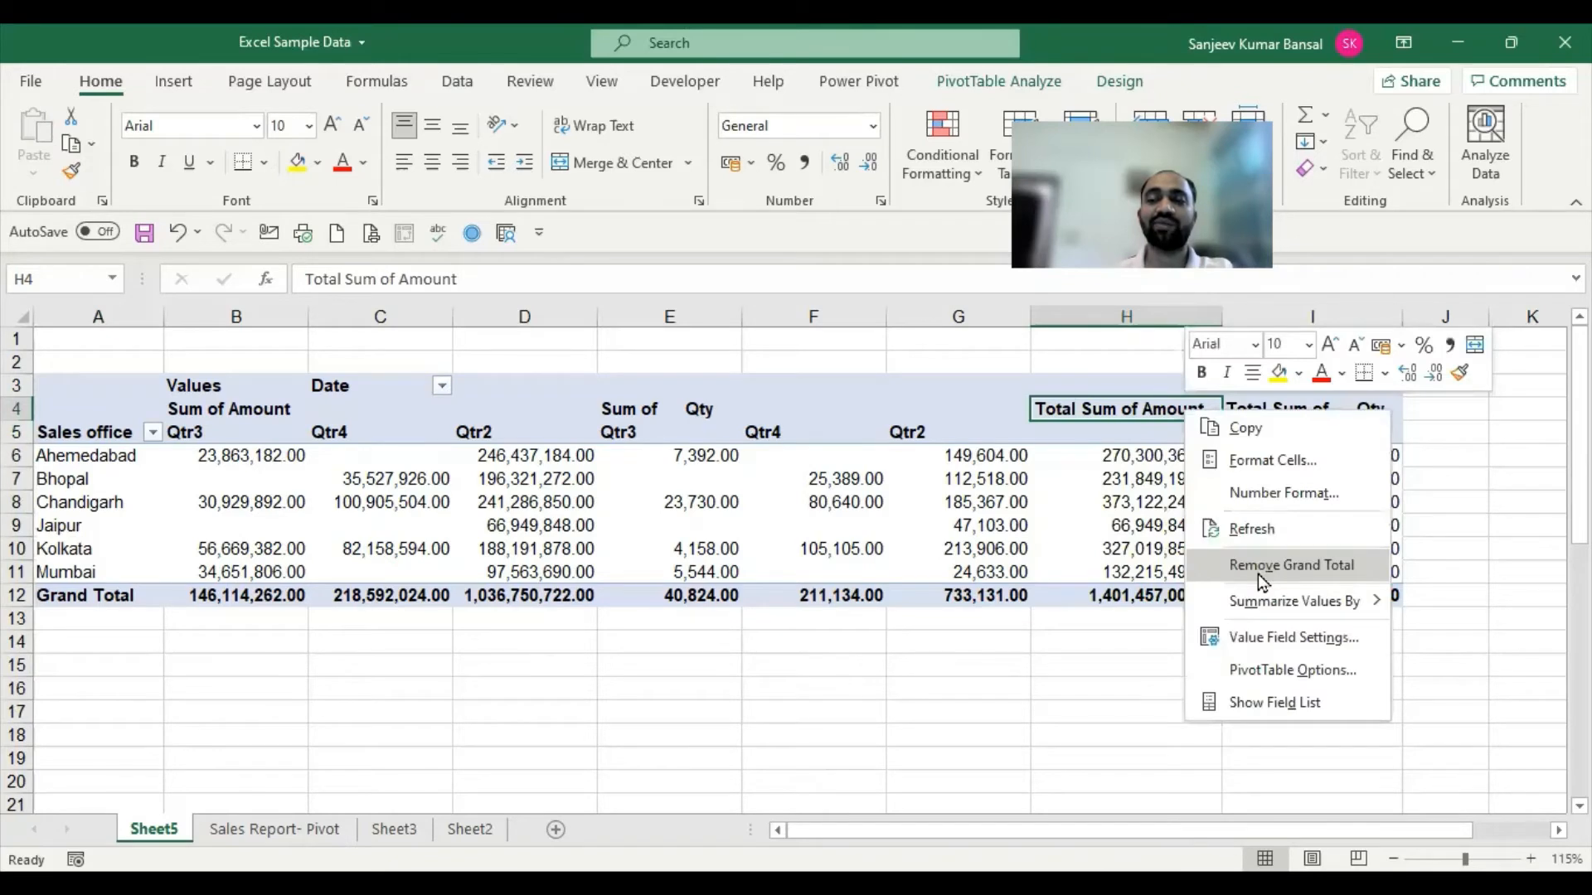
{"action": "key", "text": "Escape"}
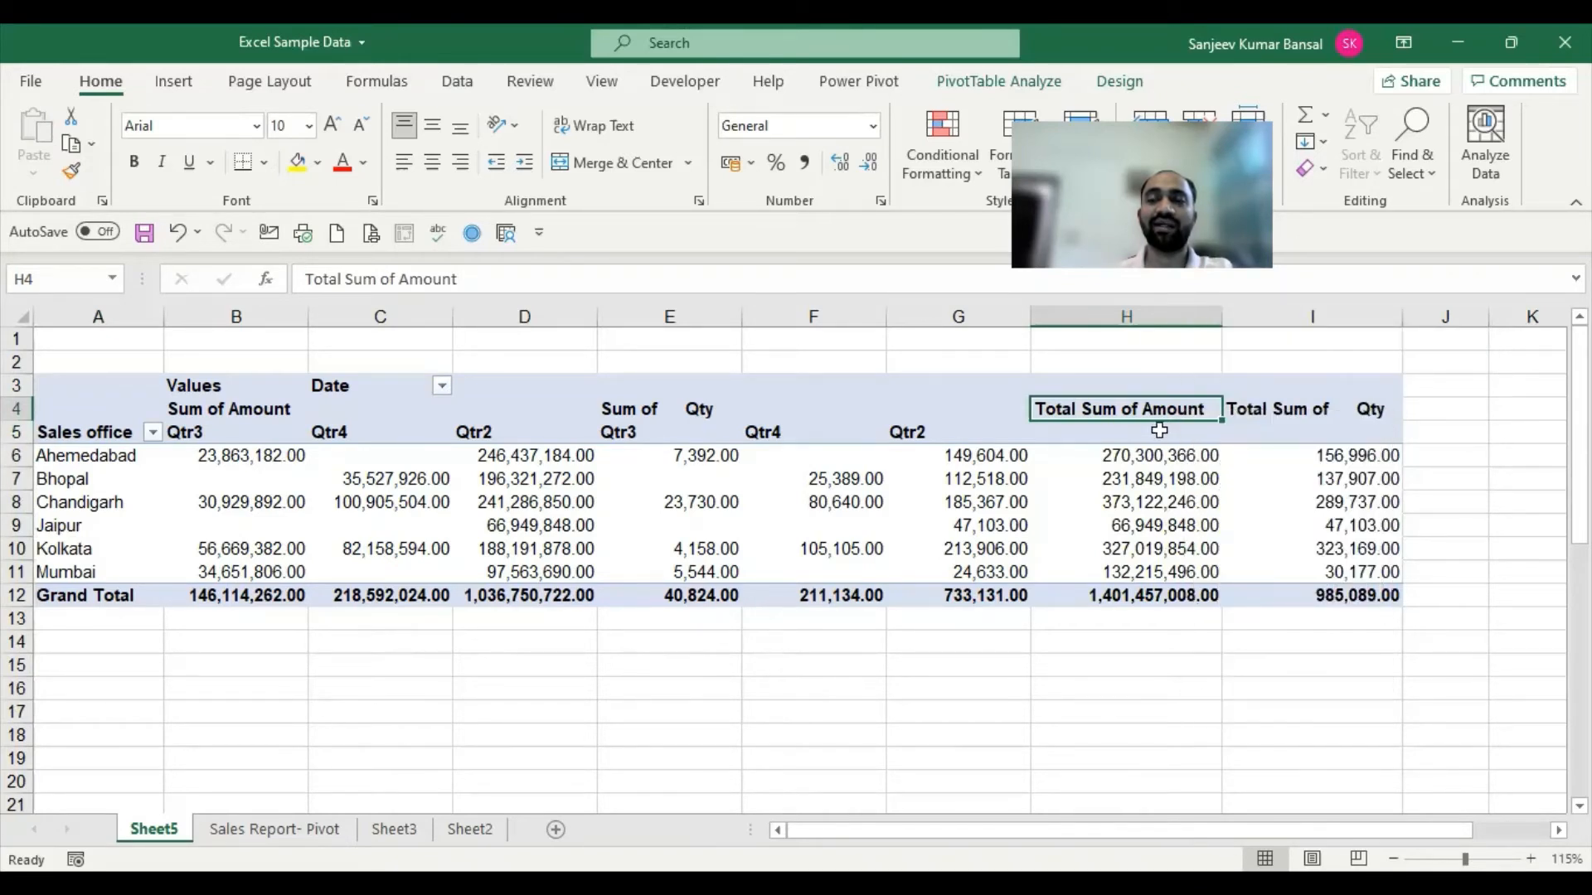
{"action": "right_click", "coordinate": [1143, 410]}
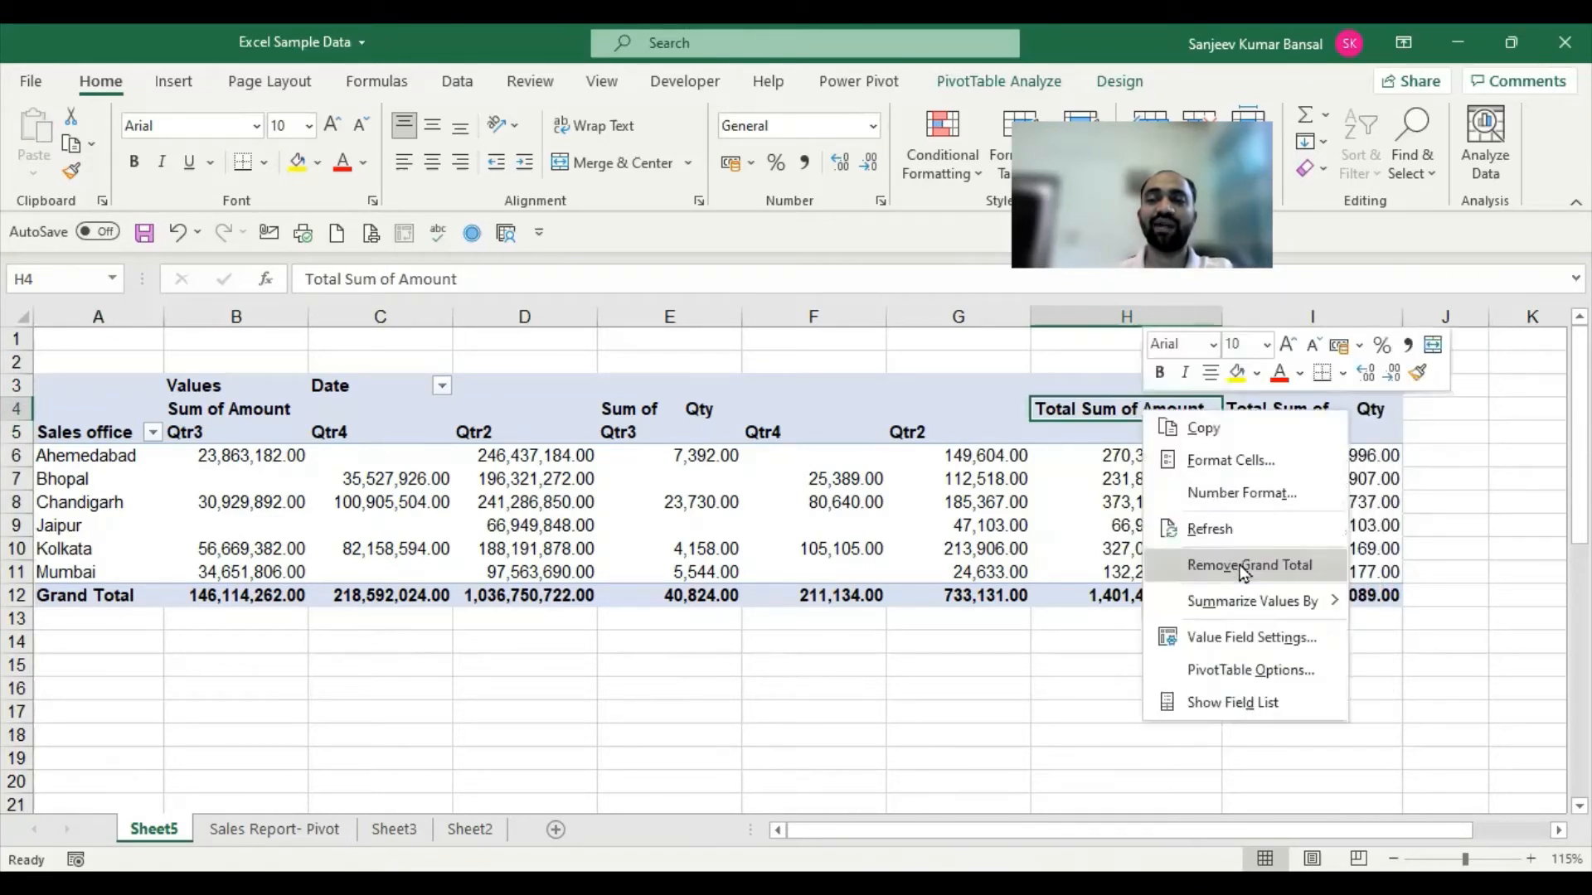
{"action": "left_click", "coordinate": [1244, 572]}
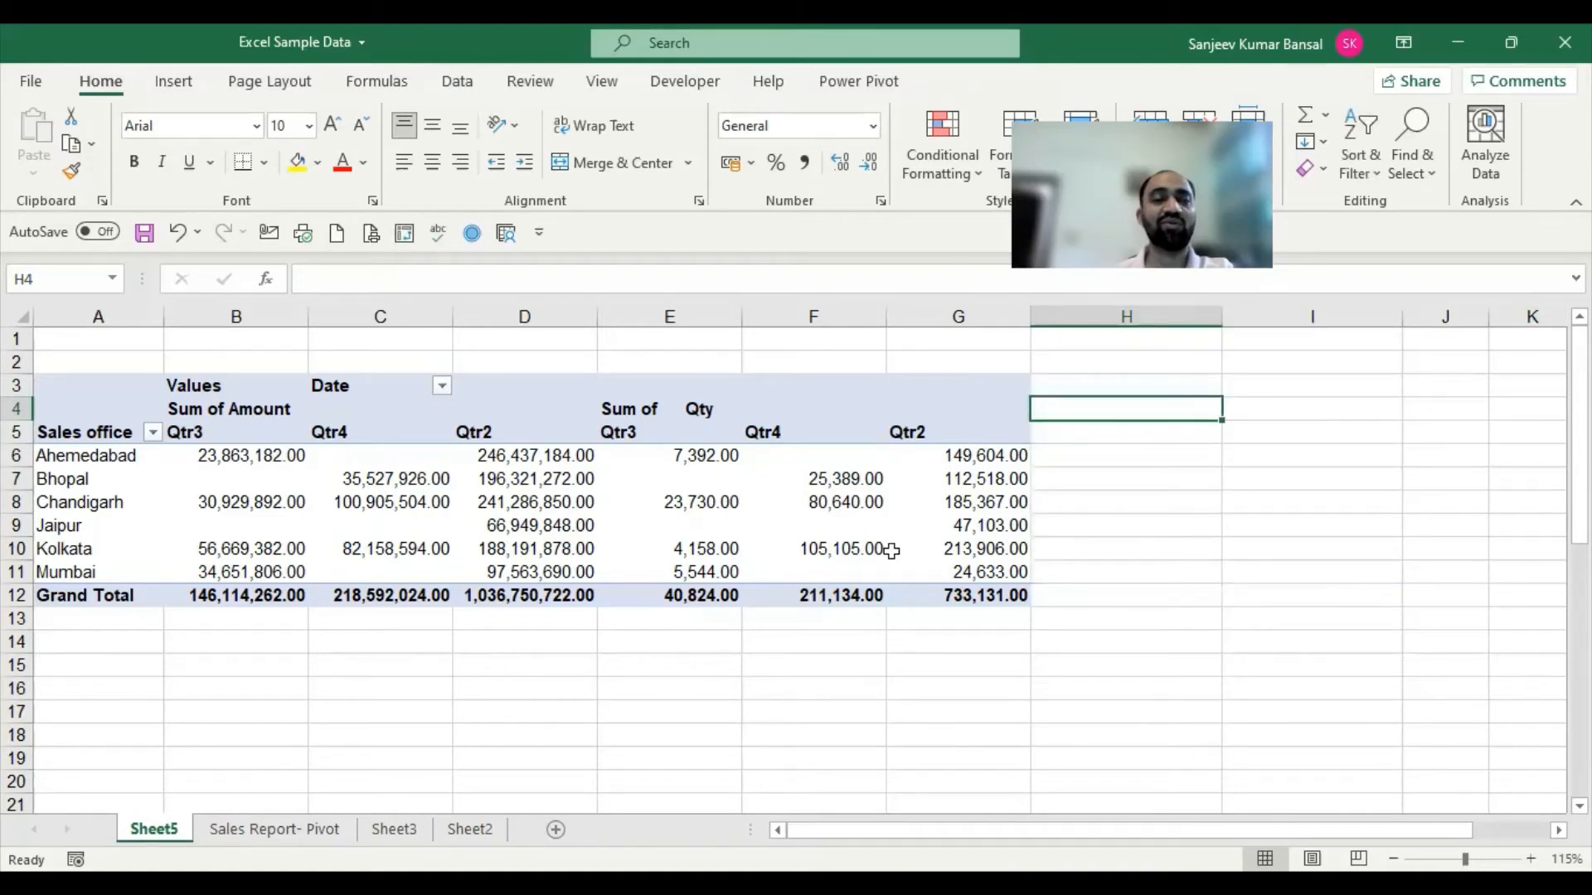
Right-align the quarter headings and figures in B5:G12, and inspect the Amount and Qty blocks.
{"action": "left_click_drag", "start_coordinate": [223, 432], "coordinate": [953, 592]}
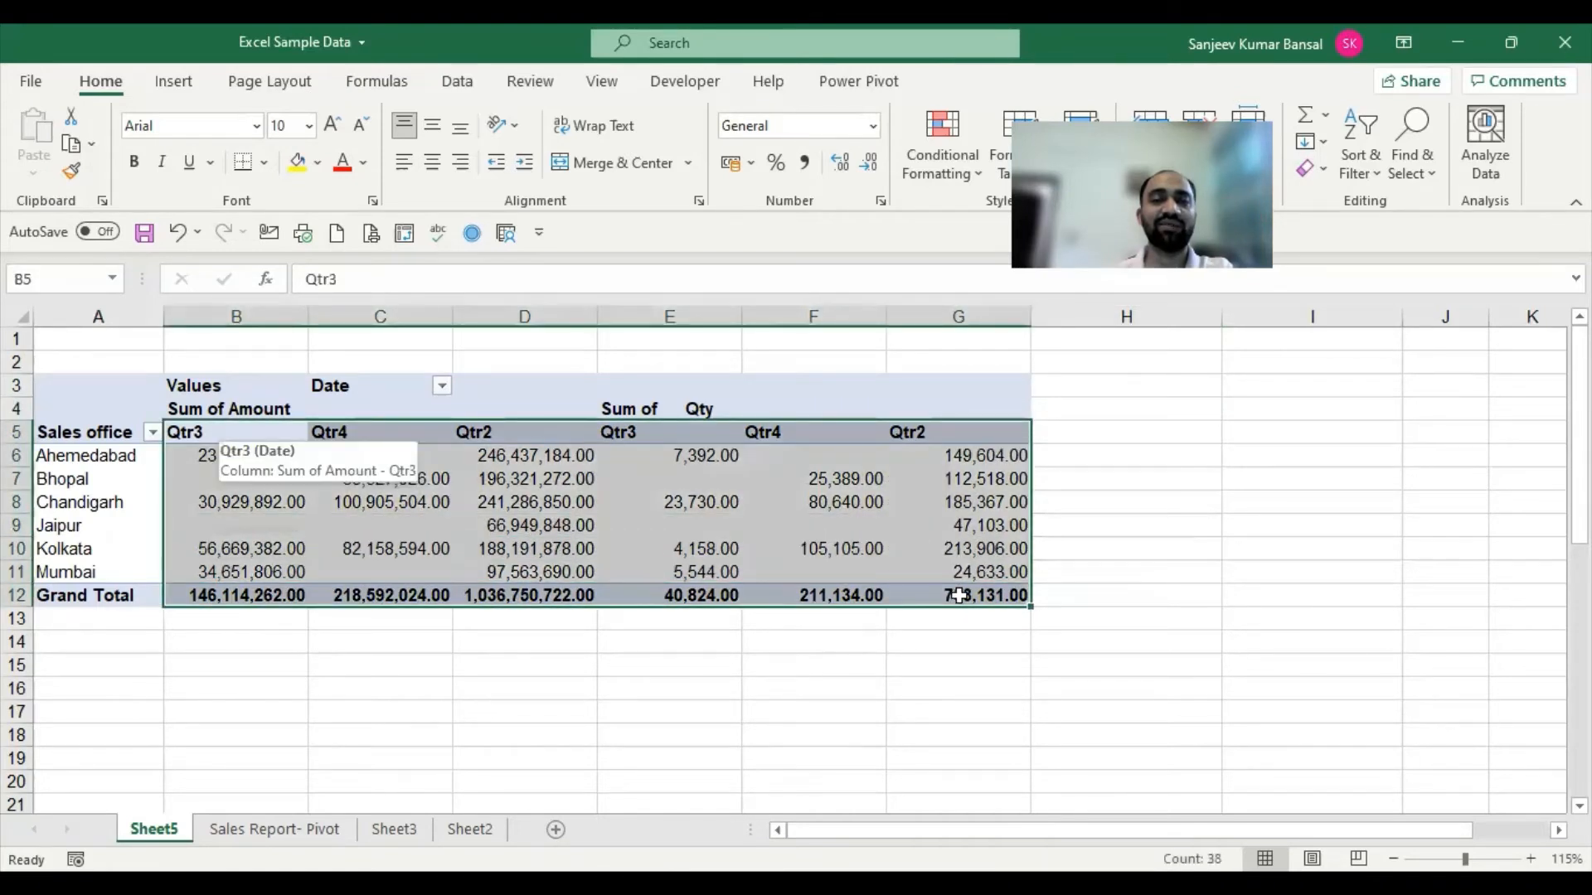
{"action": "left_click", "coordinate": [461, 162]}
{"action": "left_click", "coordinate": [293, 432]}
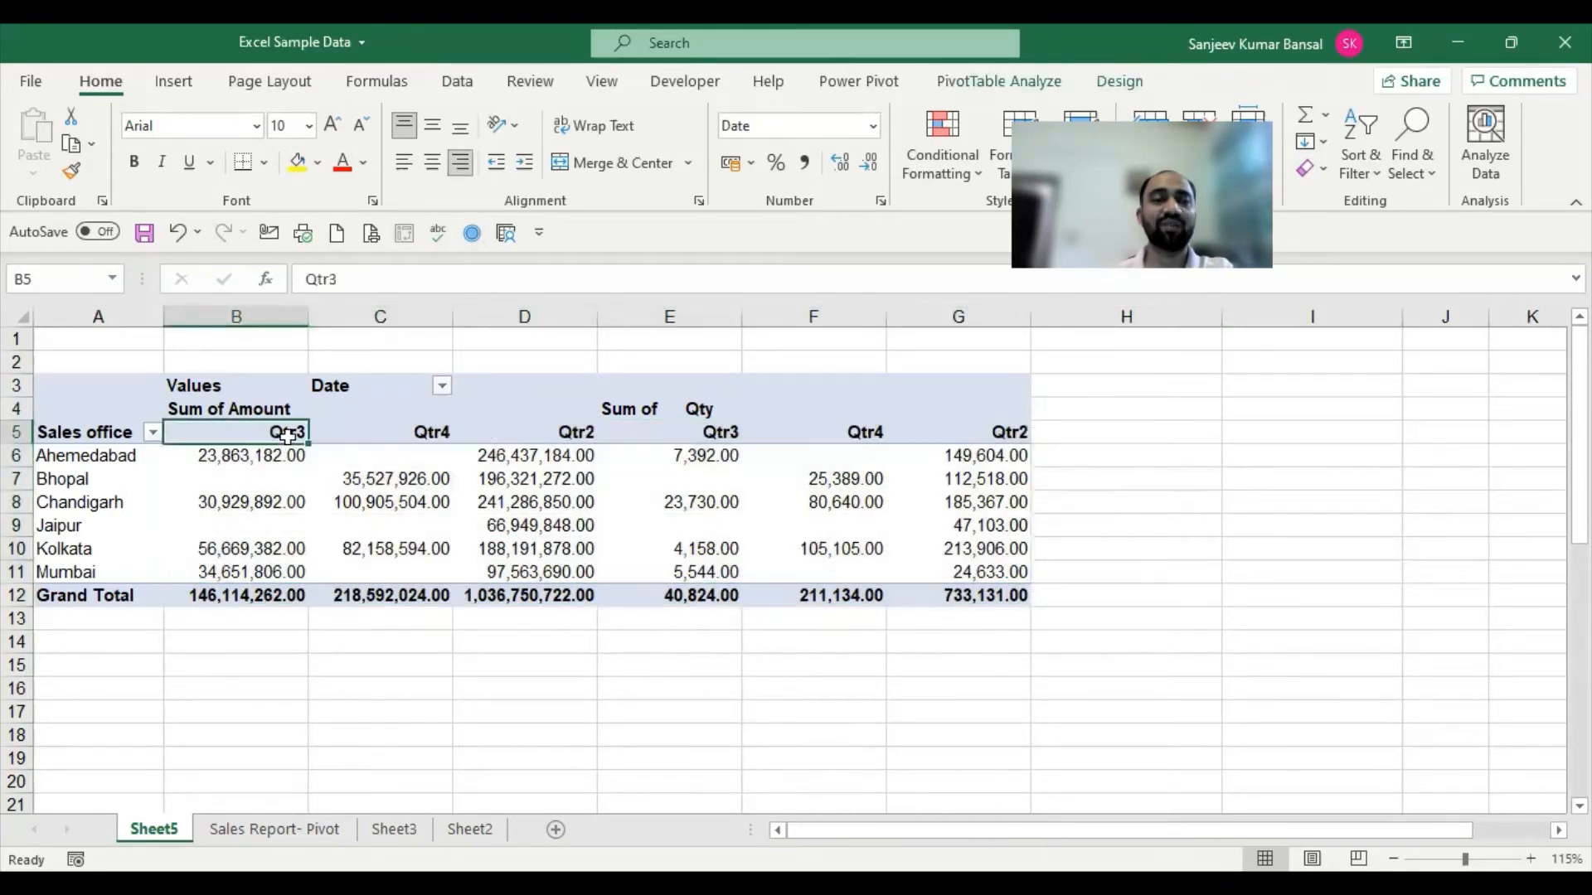
{"action": "left_click", "coordinate": [423, 417]}
{"action": "left_click_drag", "start_coordinate": [238, 383], "coordinate": [531, 608]}
{"action": "left_click_drag", "start_coordinate": [669, 409], "coordinate": [945, 598]}
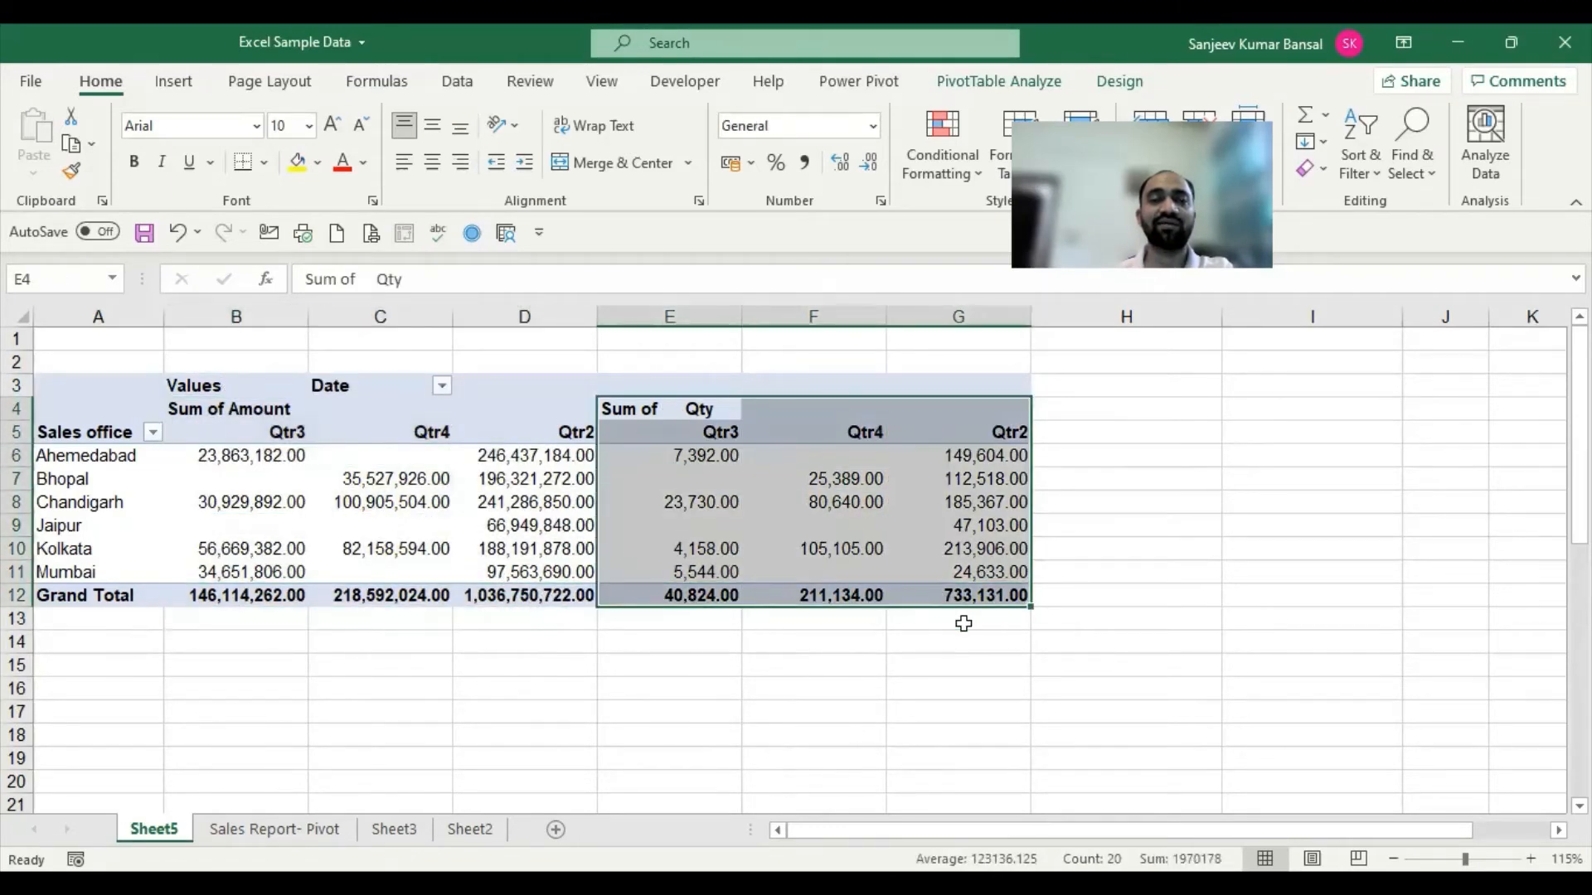
Display the pivot table's field list and remove the Qty field from the values.
{"action": "left_click", "coordinate": [716, 494]}
{"action": "left_click", "coordinate": [1013, 77]}
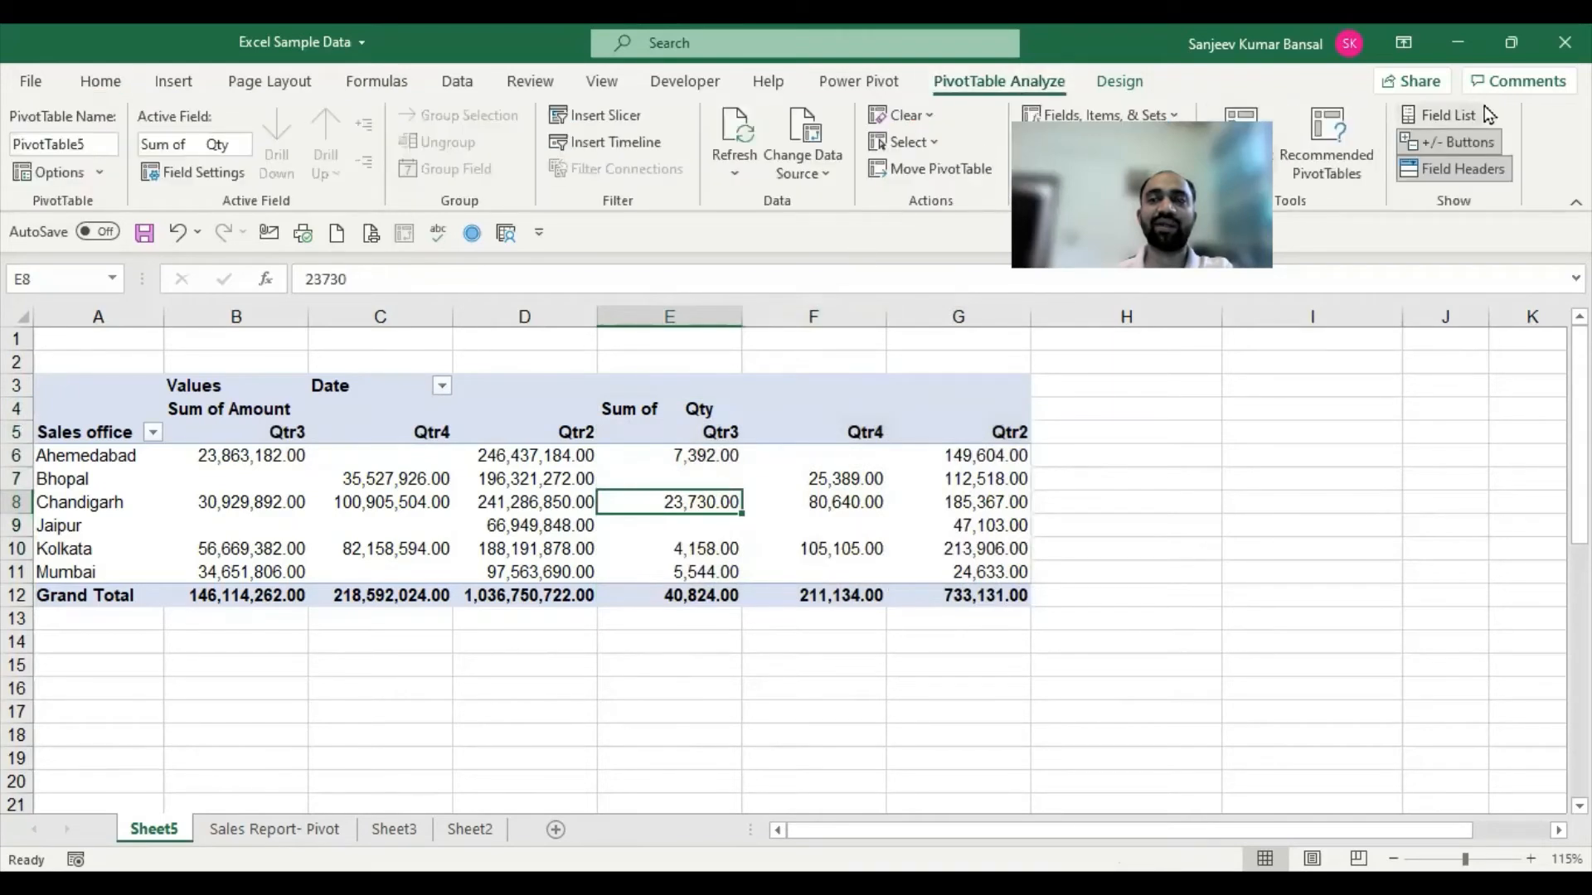
{"action": "left_click", "coordinate": [1444, 118]}
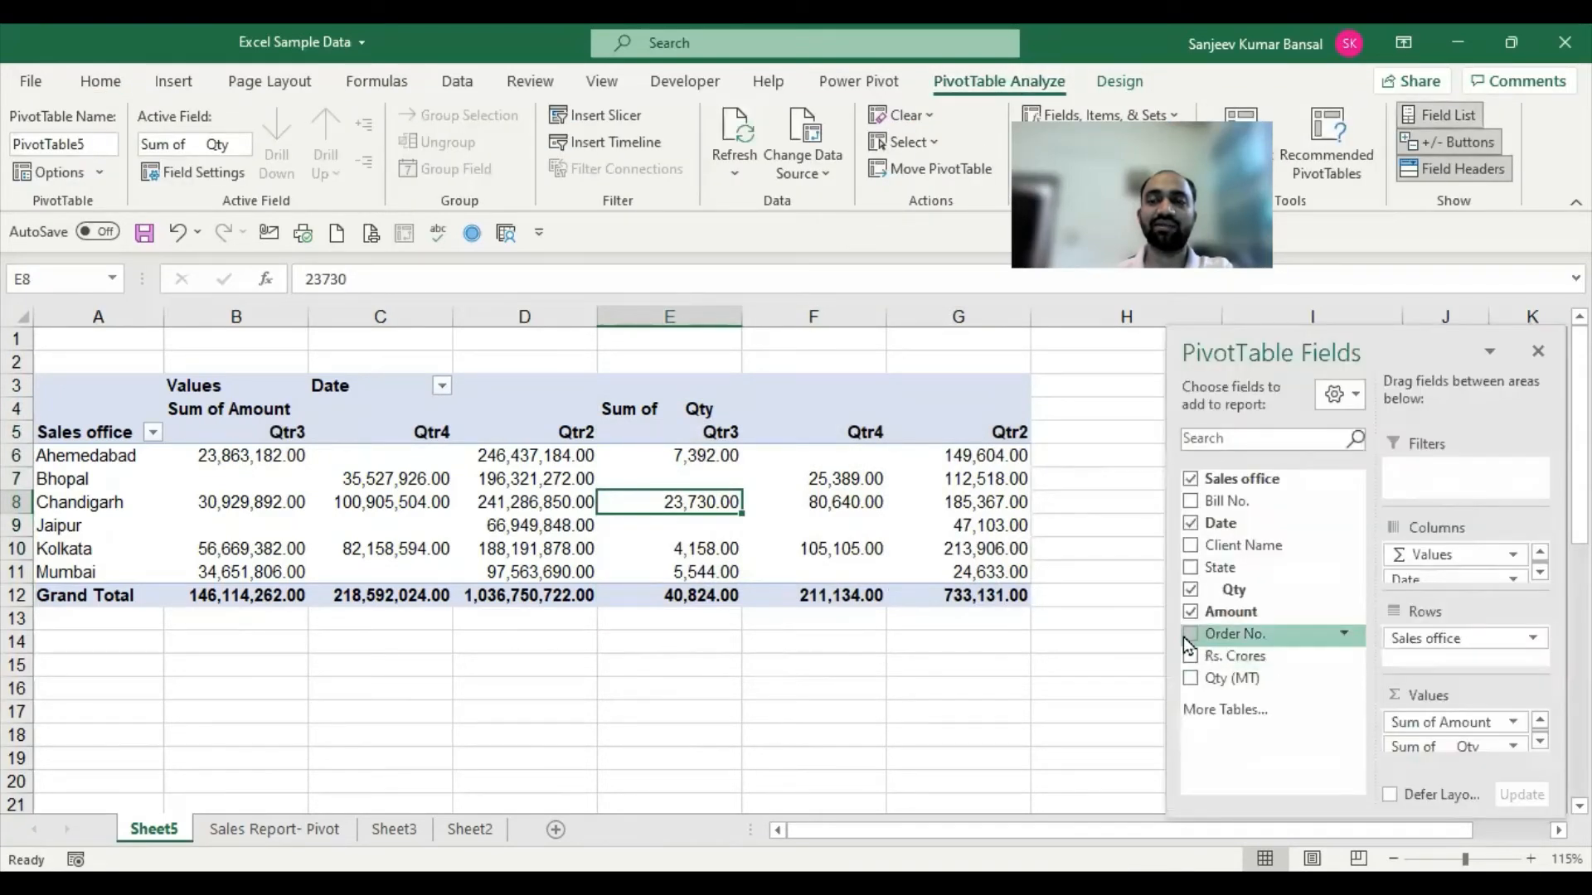
{"action": "left_click", "coordinate": [1189, 590]}
Examine the Ahemedabad office's amounts across Qtr3, Qtr4 and Qtr2, and the Qtr2 grand total.
{"action": "left_click", "coordinate": [543, 485]}
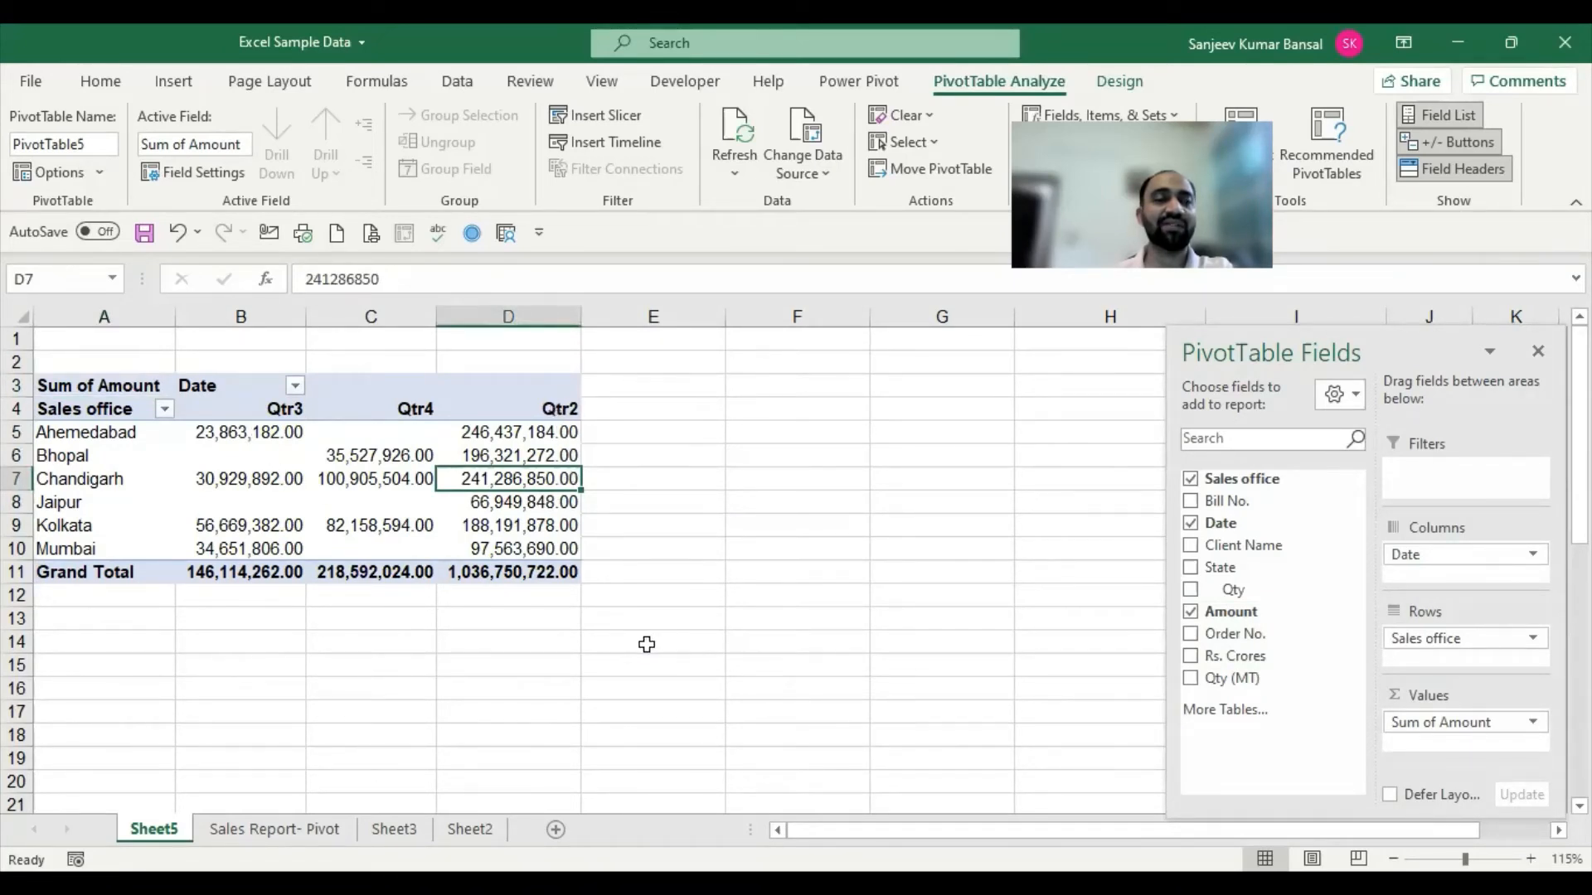
{"action": "left_click", "coordinate": [259, 435]}
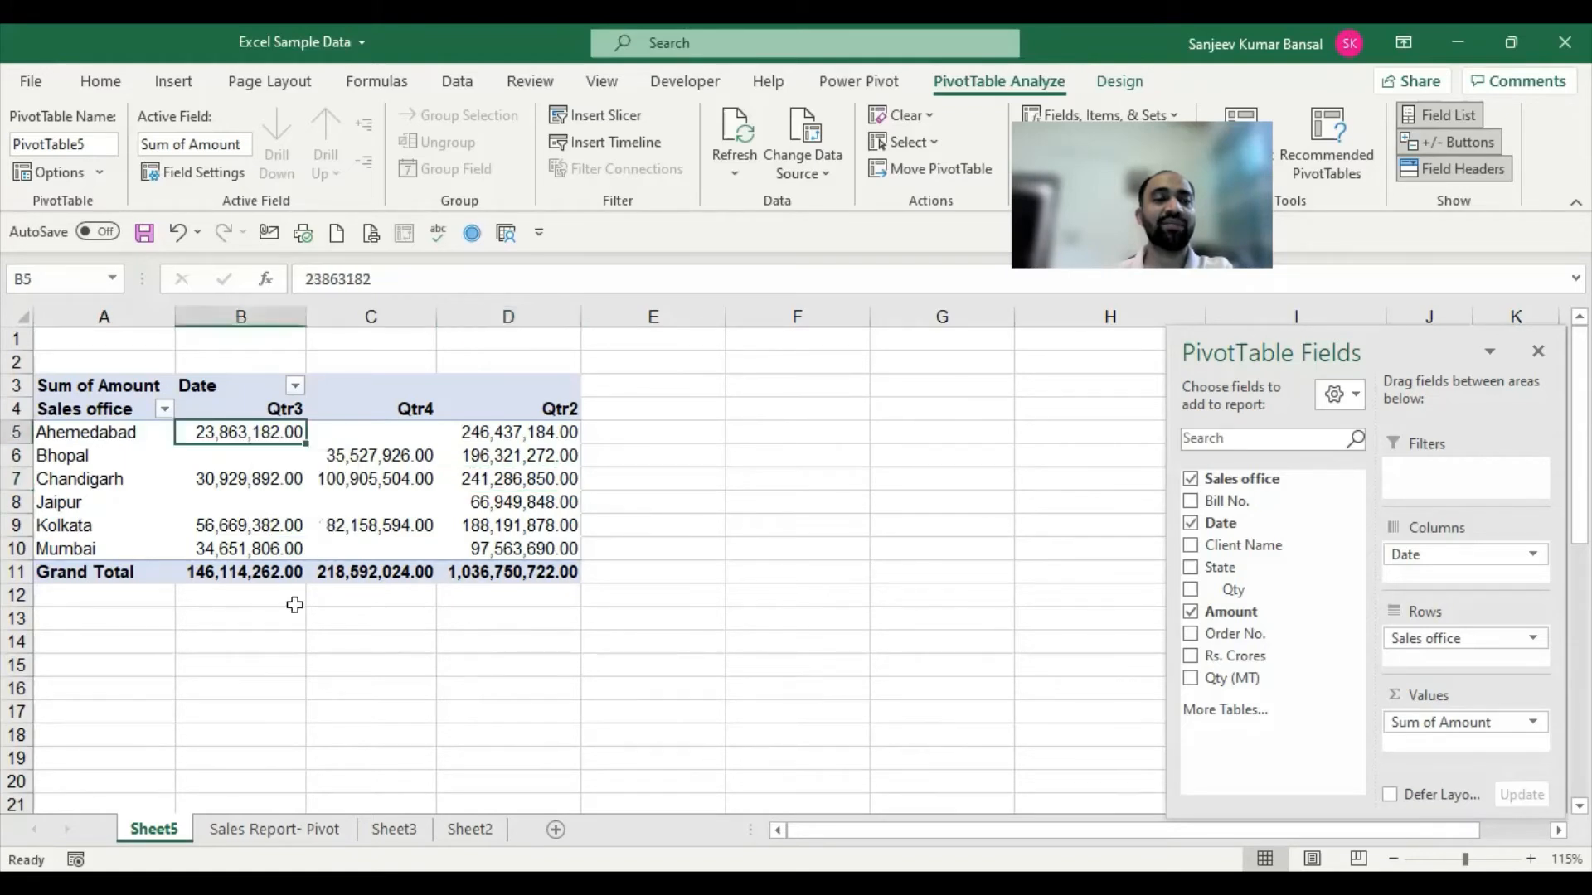
{"action": "left_click", "coordinate": [529, 428]}
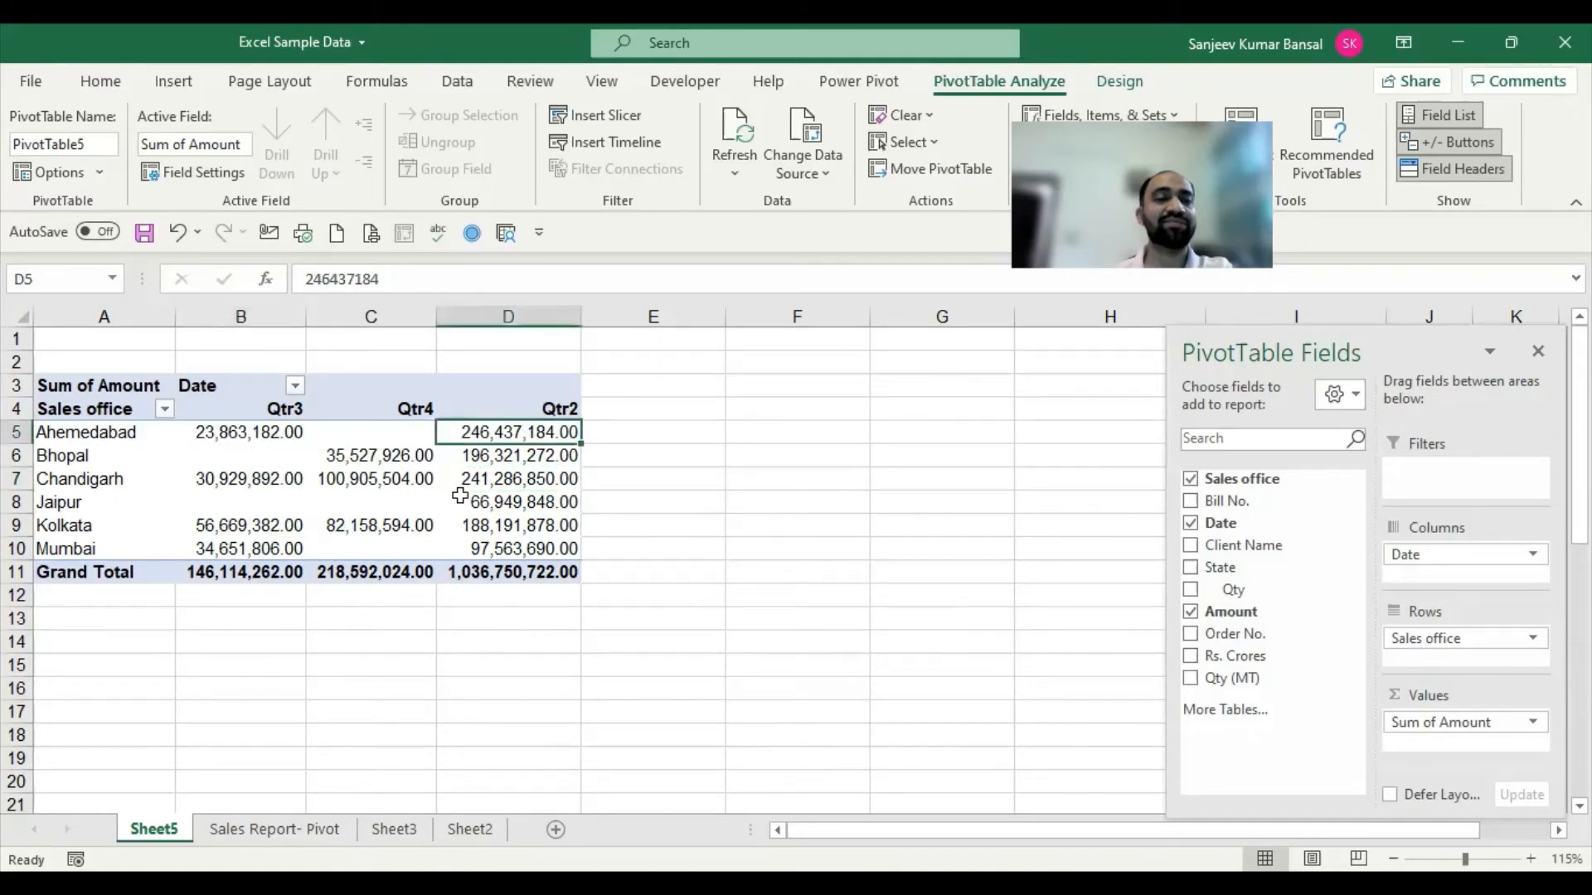
{"action": "left_click", "coordinate": [404, 433]}
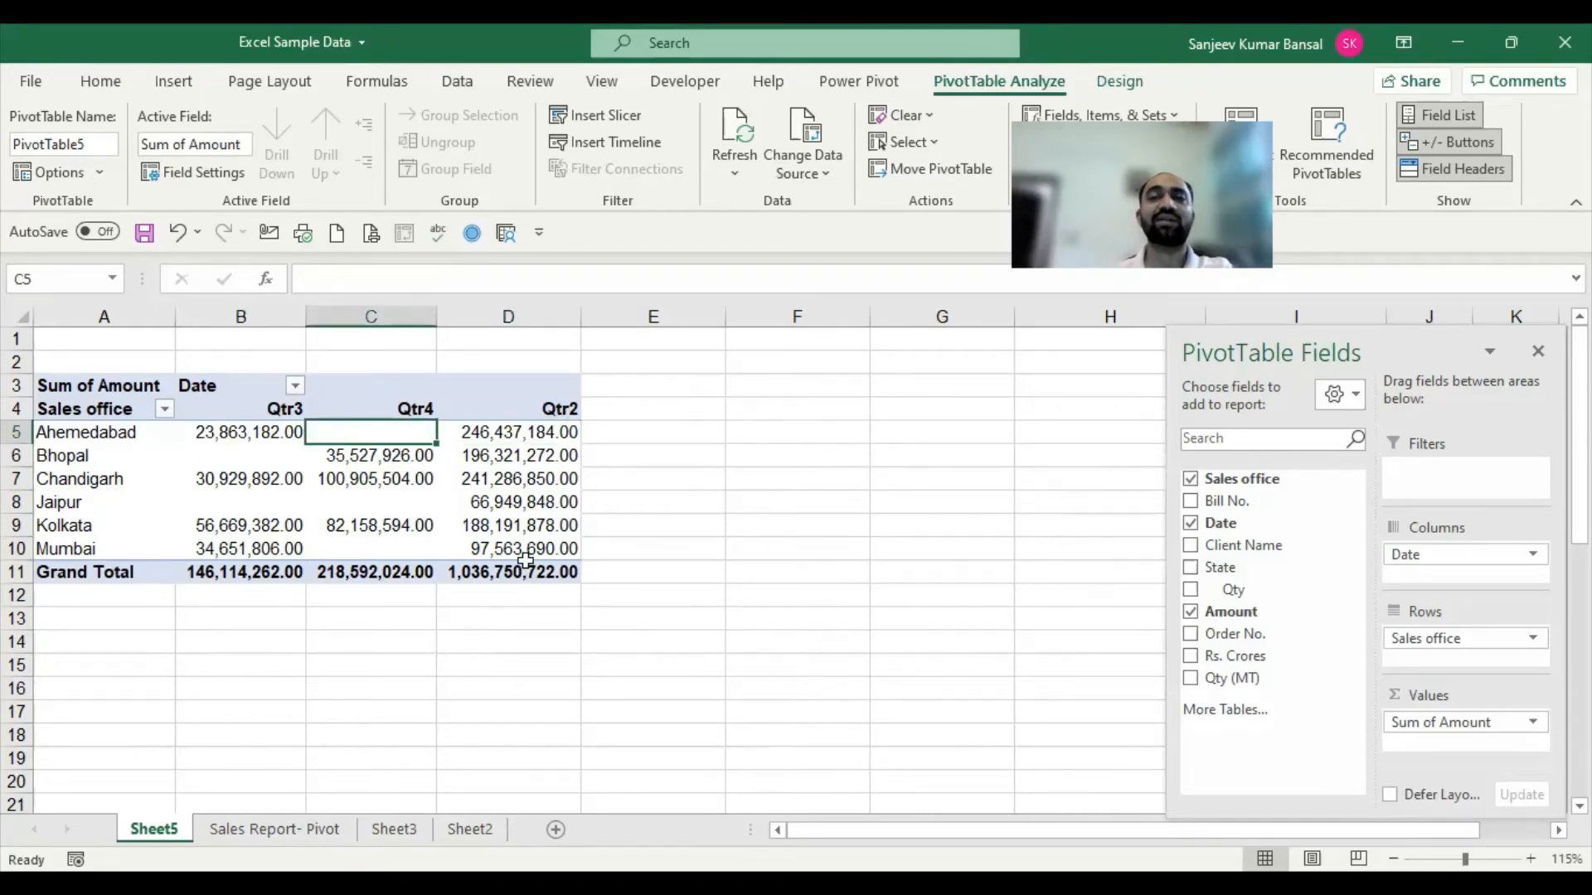
{"action": "mouse_move", "coordinate": [525, 561]}
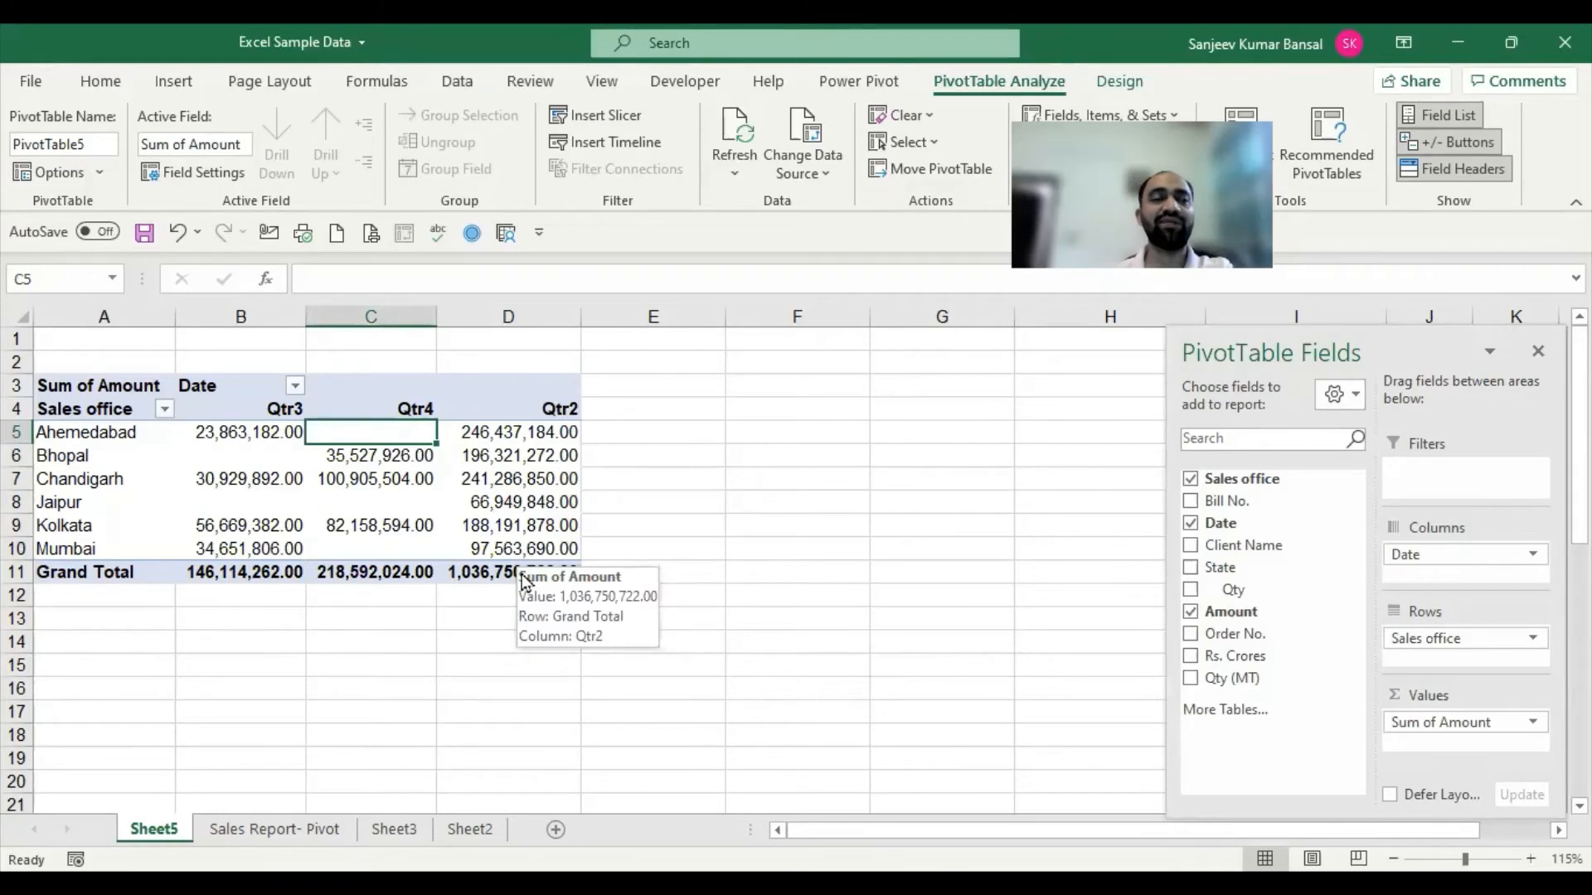
{"action": "left_click", "coordinate": [487, 430]}
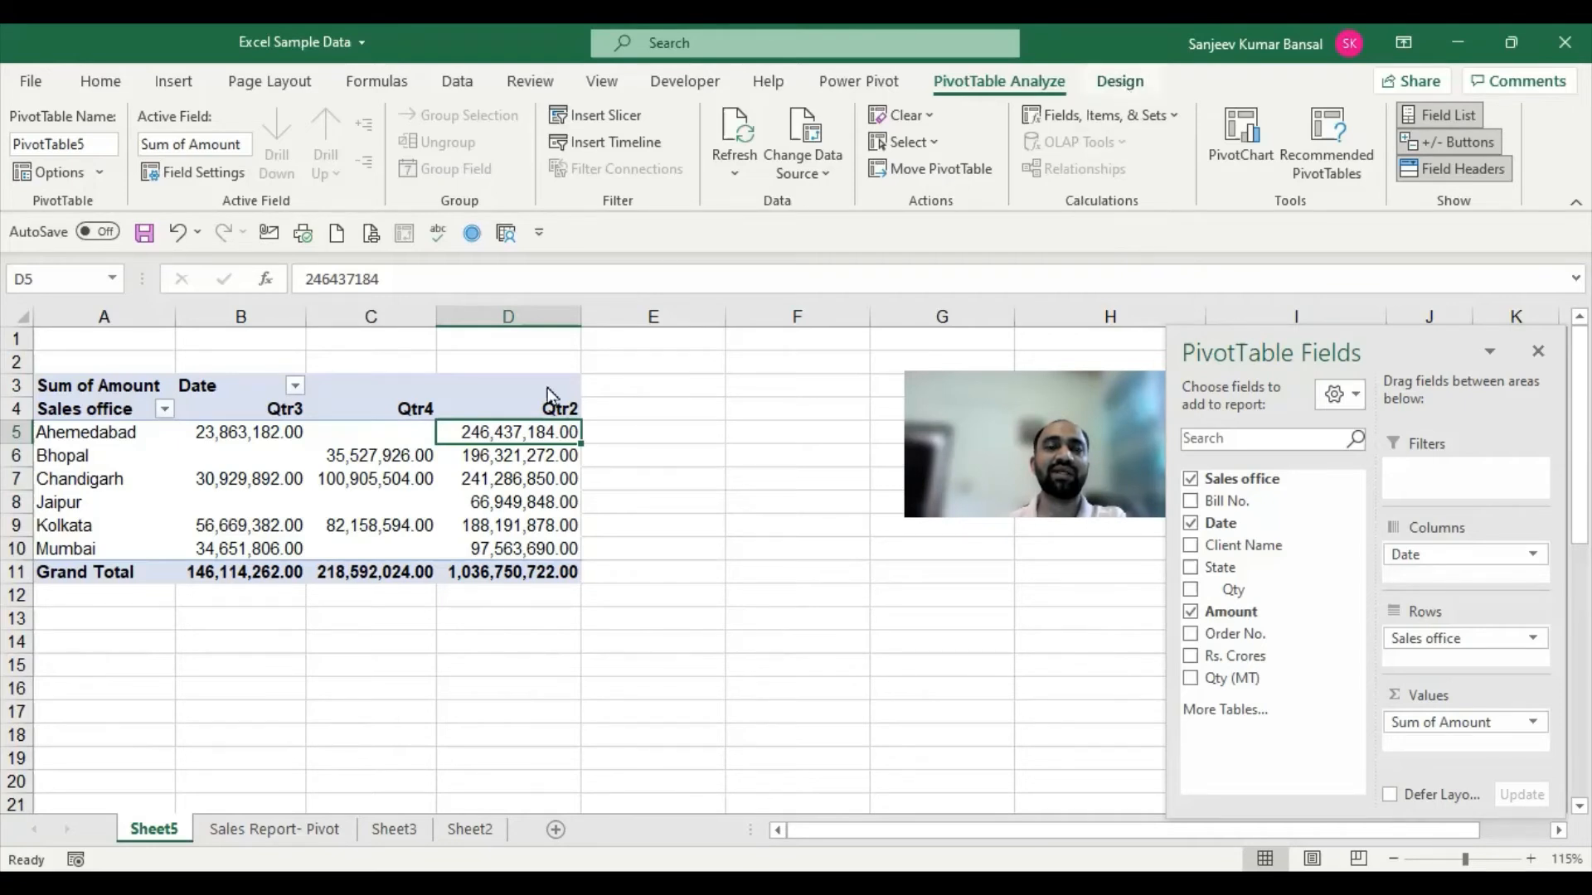
Try a light blue PivotTable style, the first grey dark style, and the grey dark style with black header rows.
{"action": "left_click", "coordinate": [1121, 83]}
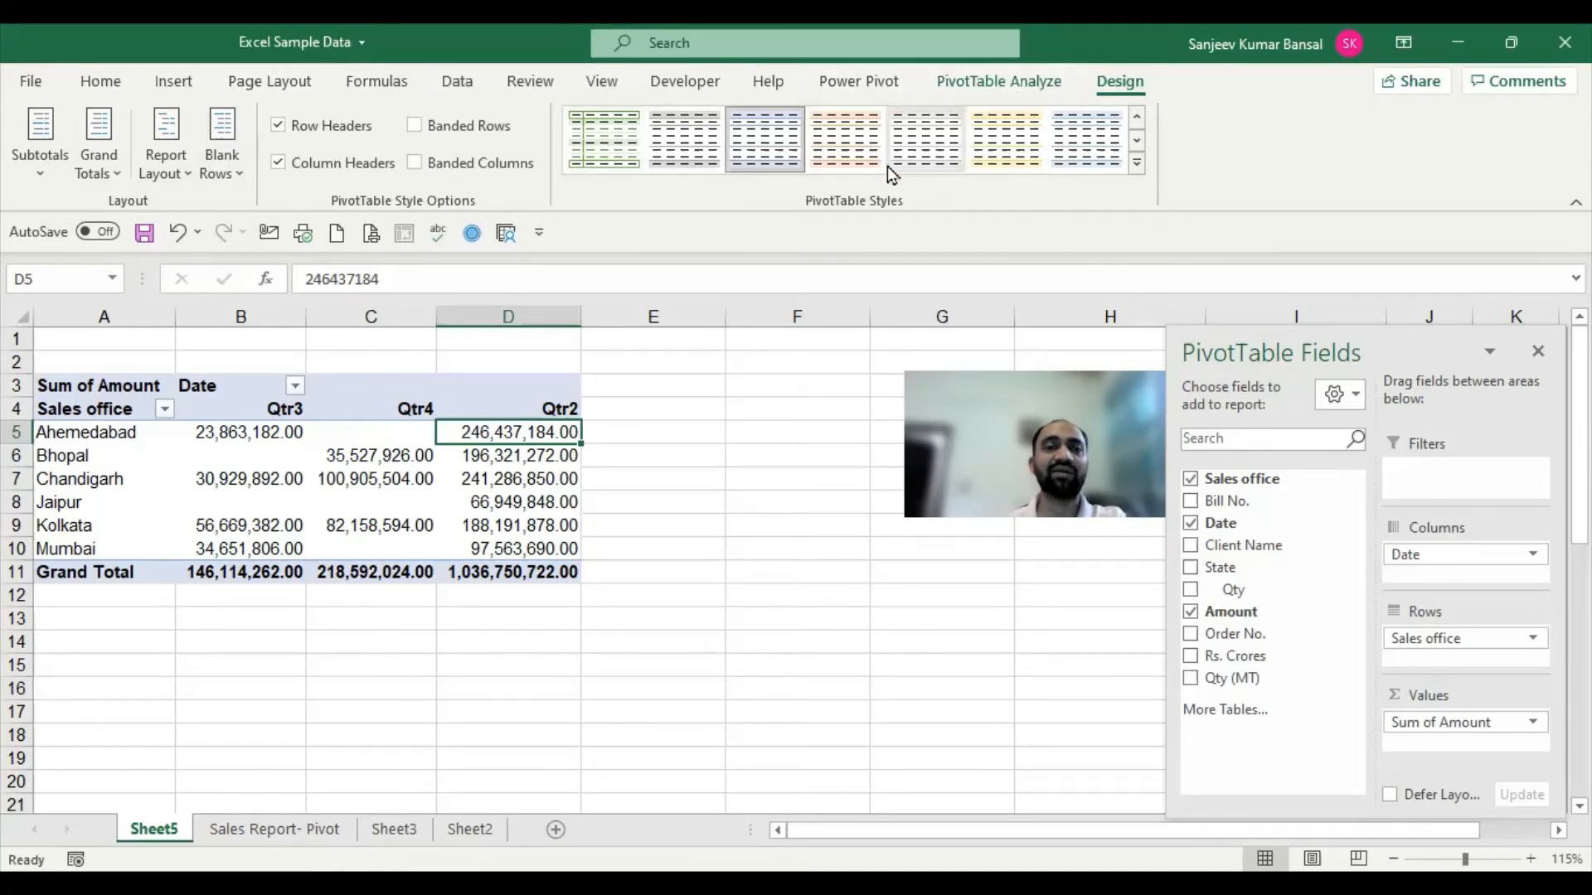
{"action": "left_click", "coordinate": [1137, 168]}
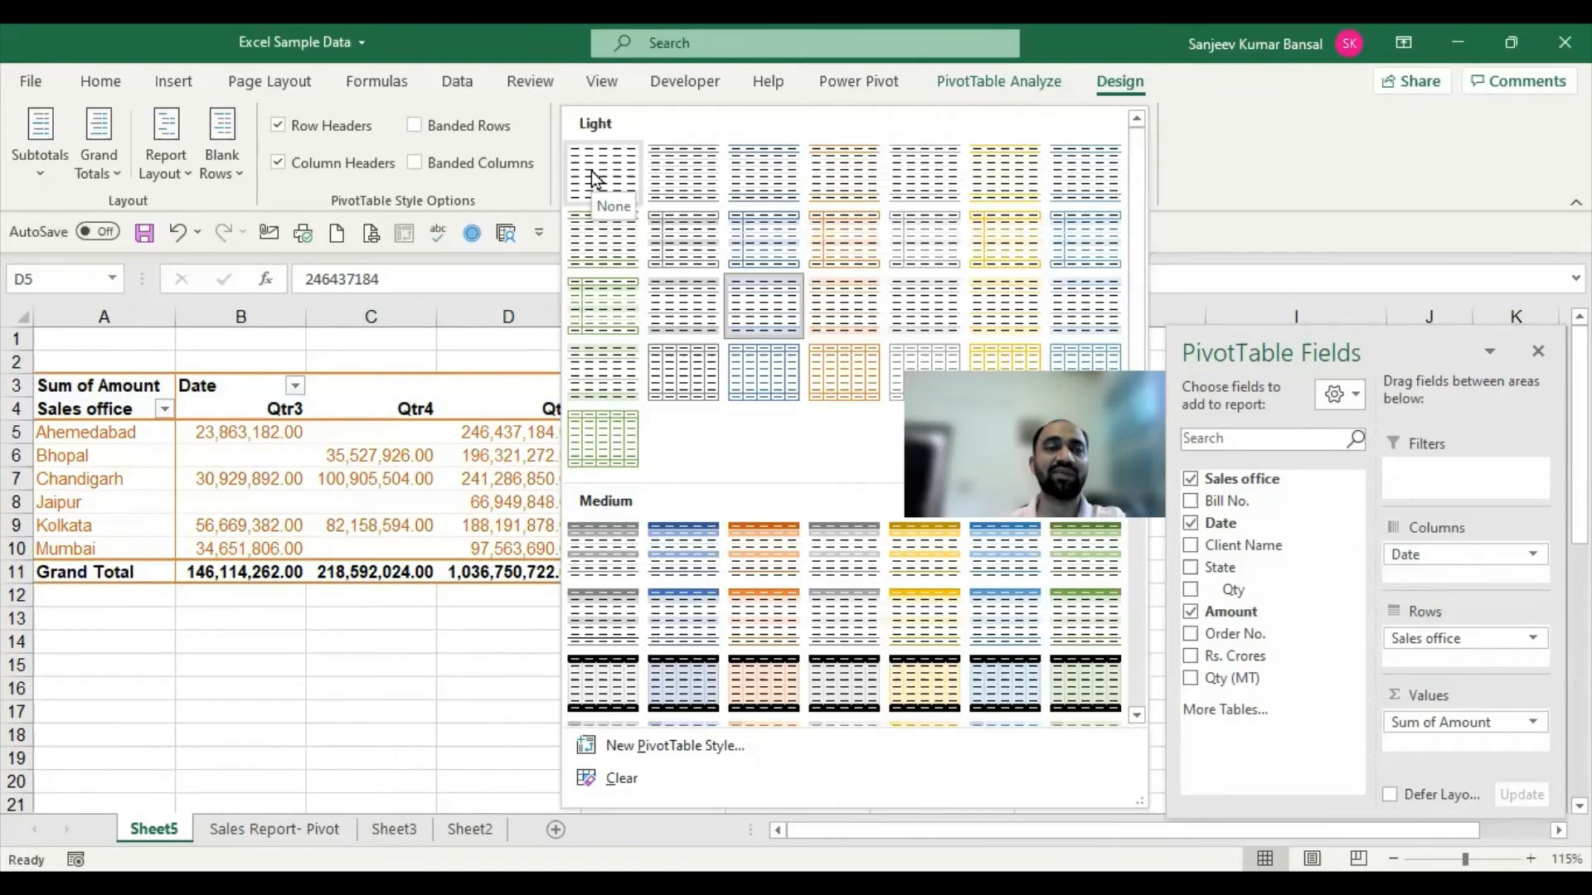
{"action": "left_click", "coordinate": [763, 158]}
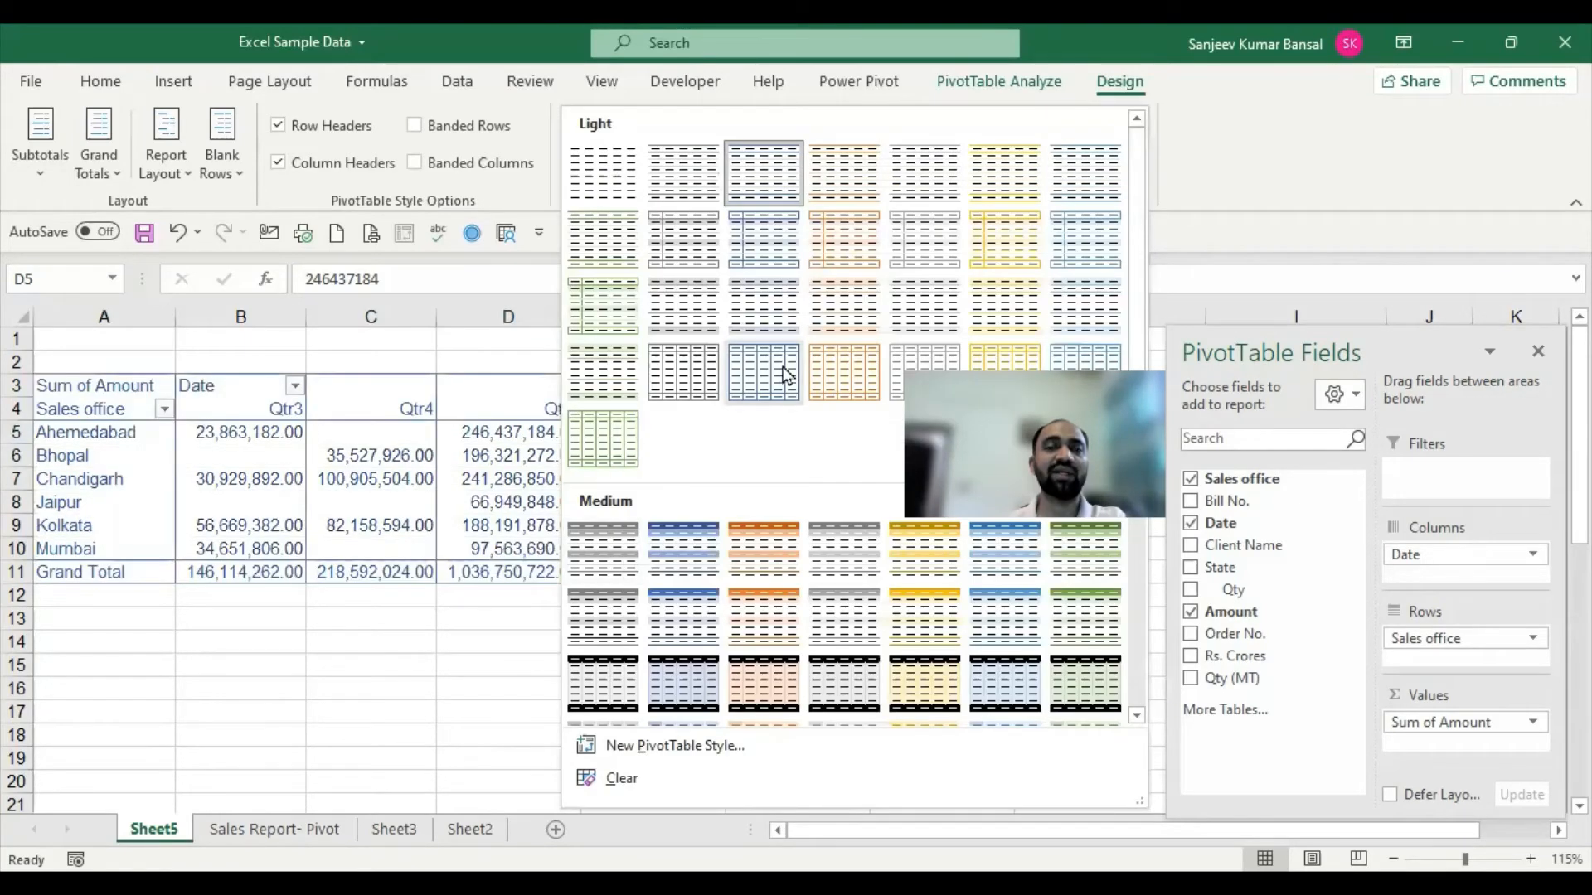
{"action": "scroll", "coordinate": [845, 414], "scroll_direction": "down", "scroll_amount": 5}
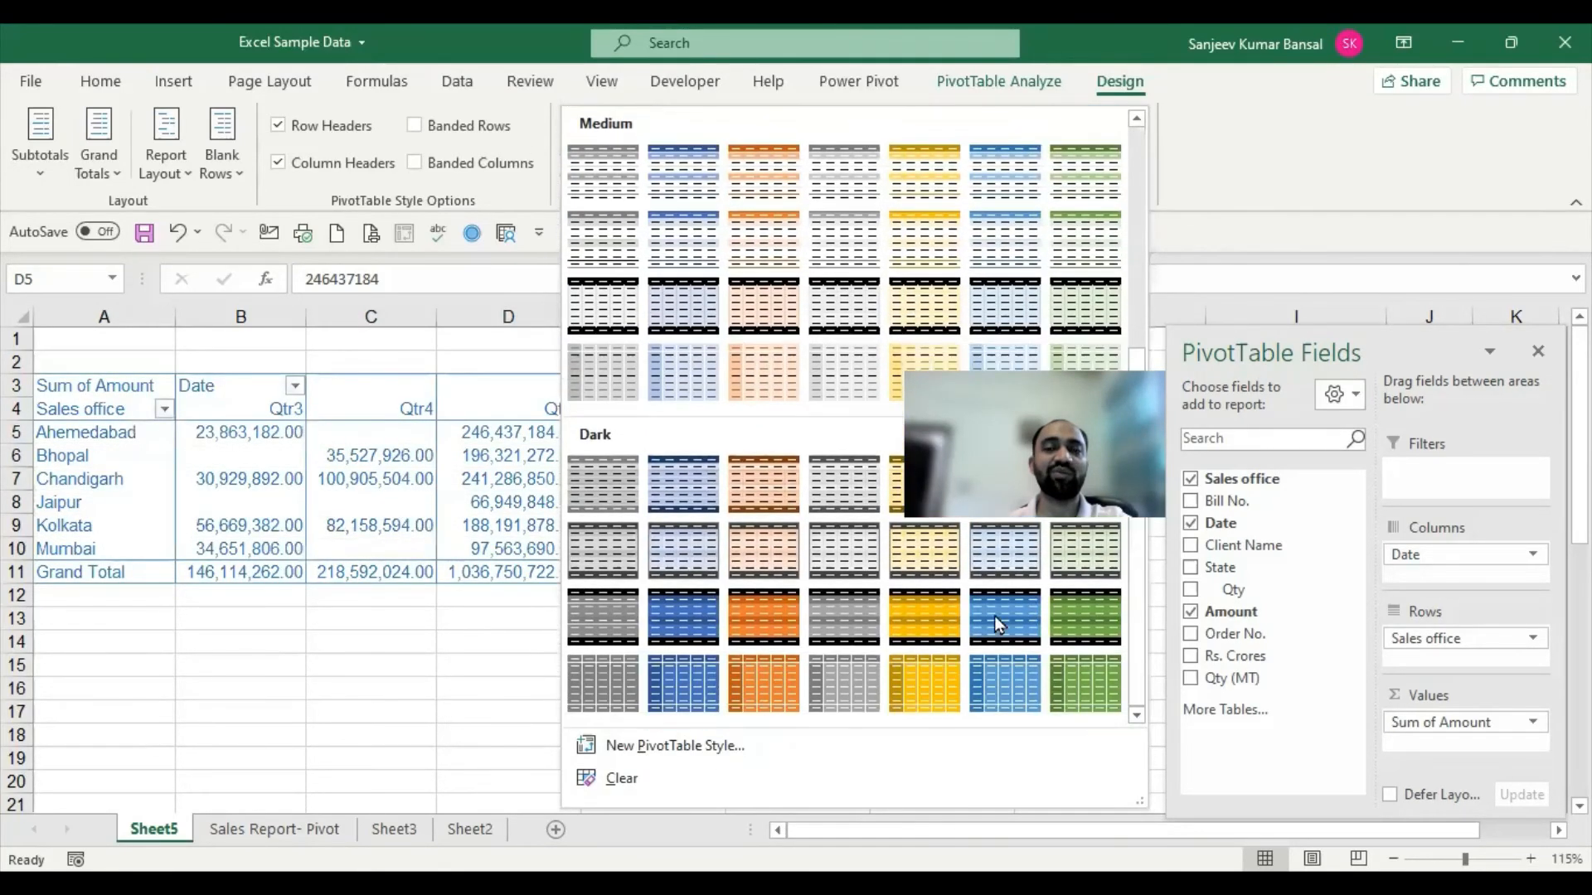
{"action": "left_click", "coordinate": [601, 487]}
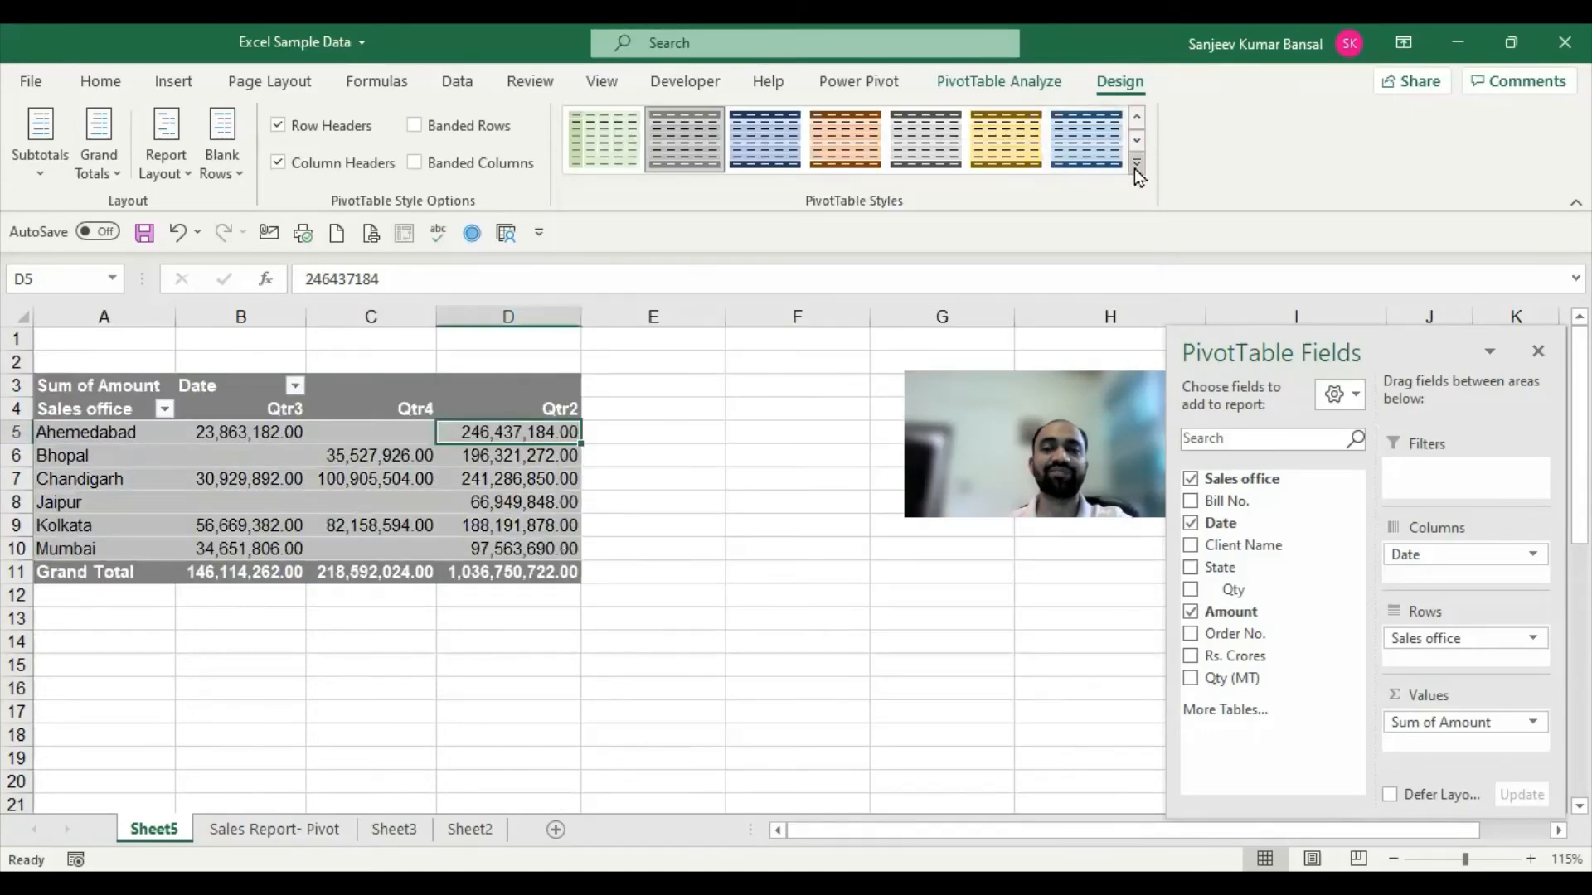
{"action": "left_click", "coordinate": [1136, 170]}
{"action": "scroll", "coordinate": [912, 580], "scroll_direction": "down", "scroll_amount": 3}
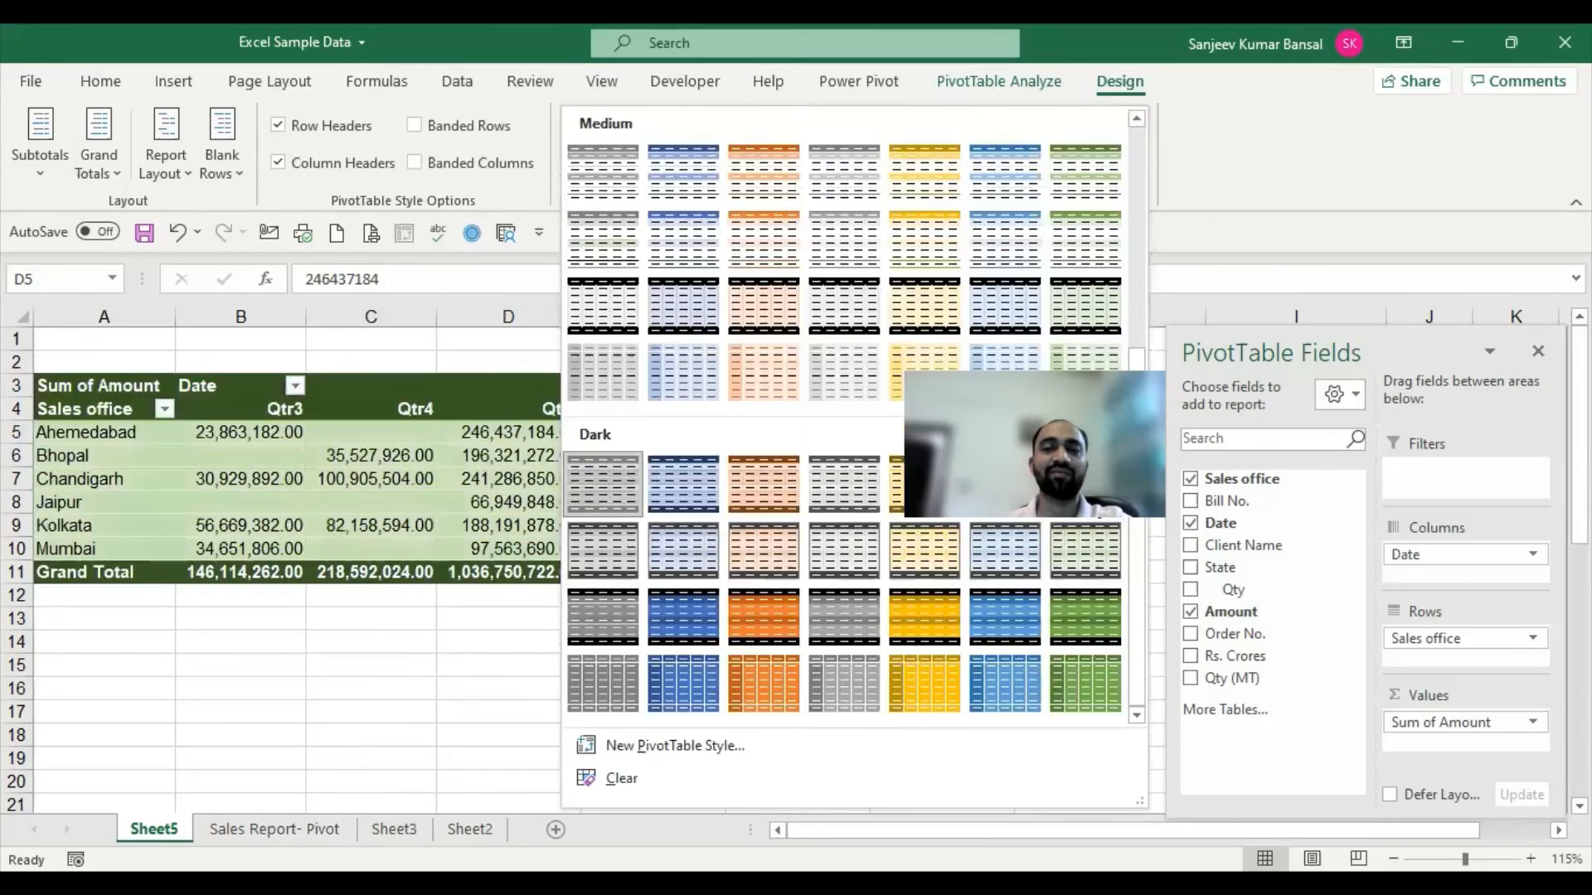
{"action": "left_click", "coordinate": [822, 623]}
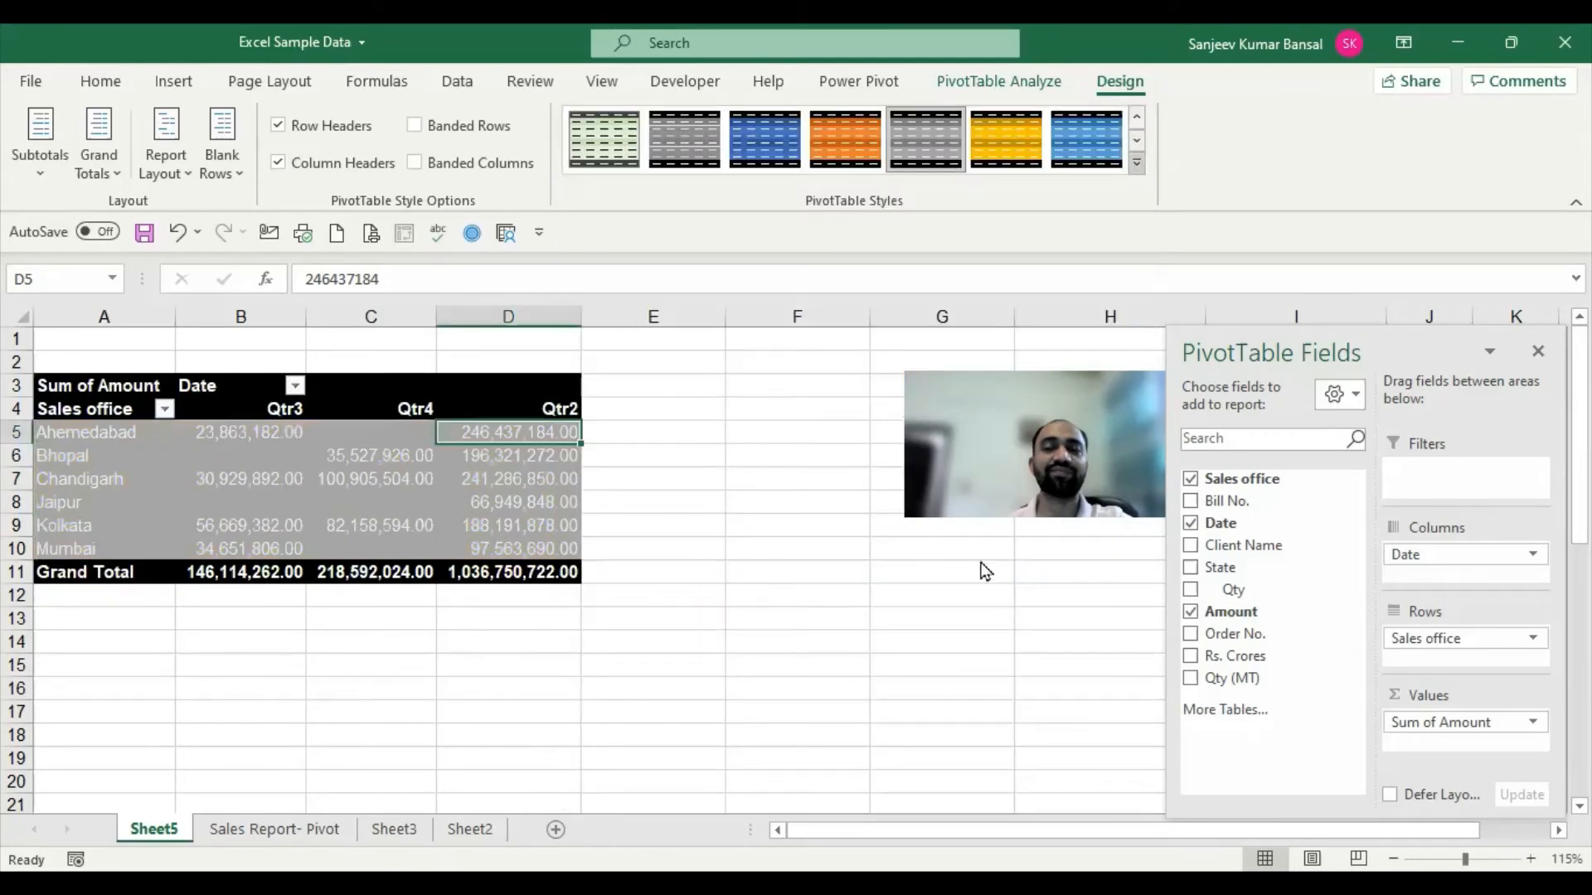
Apply the medium PivotTable style with grey header rows and a plain white body.
{"action": "left_click", "coordinate": [1137, 164]}
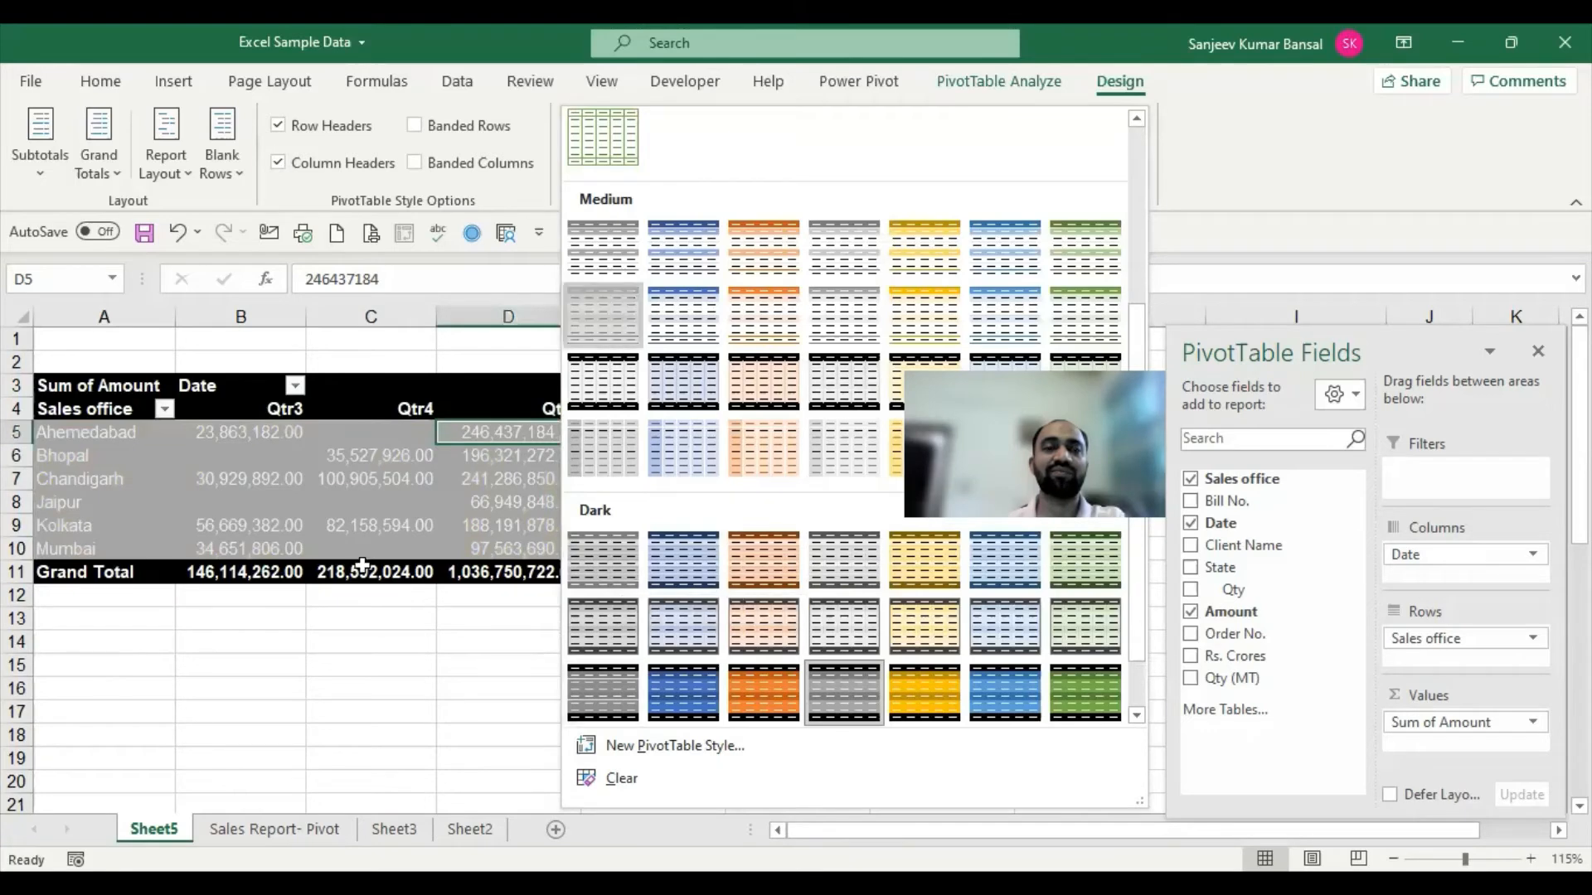
{"action": "left_click", "coordinate": [547, 393]}
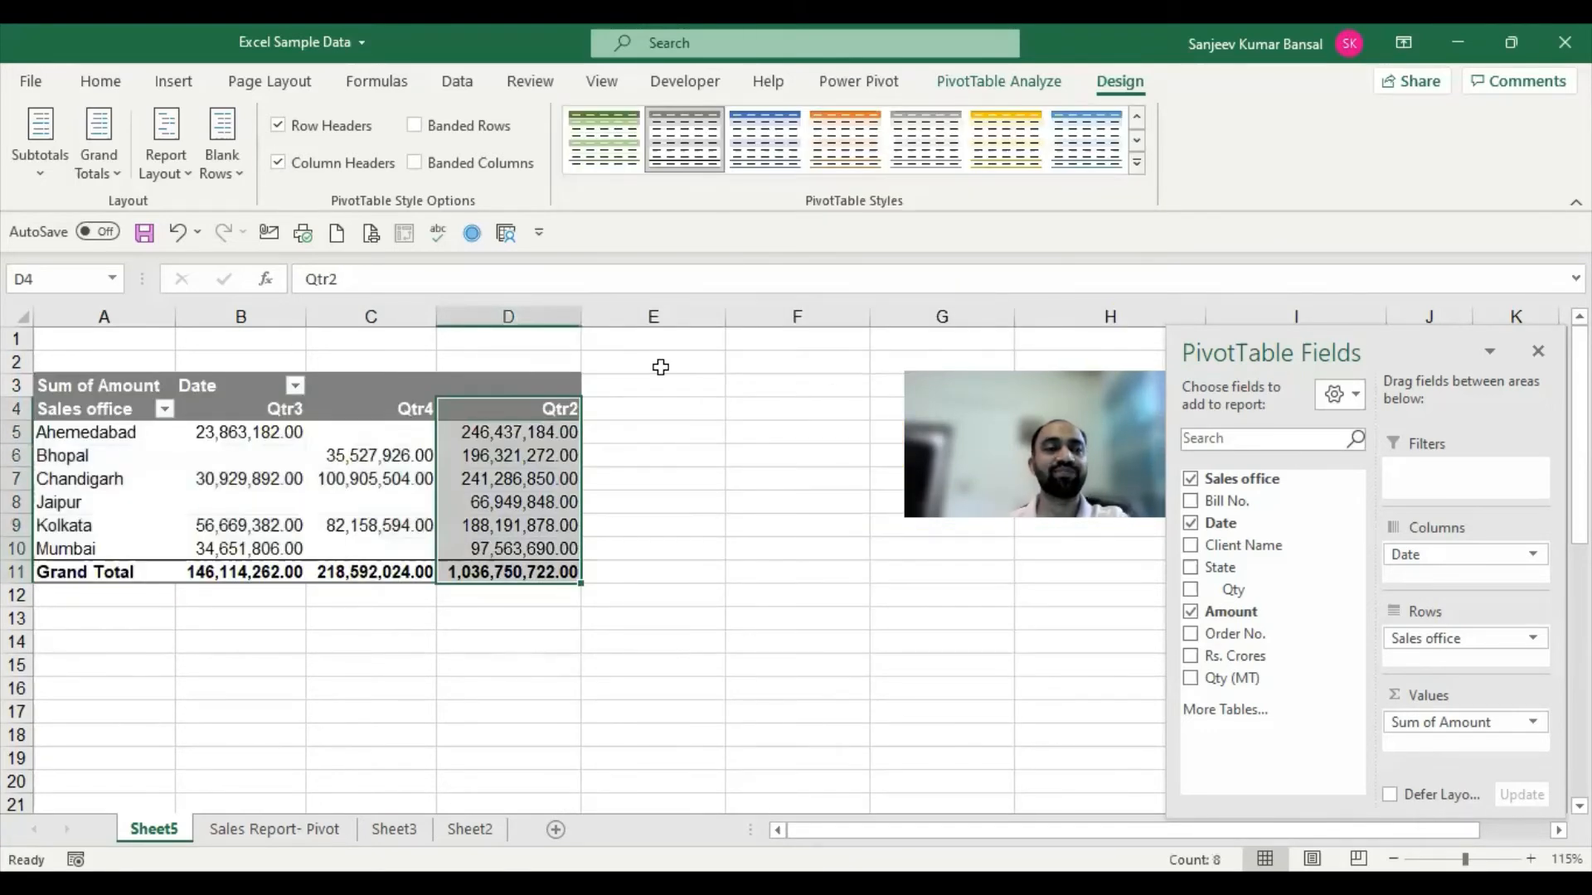
{"action": "left_click", "coordinate": [249, 481]}
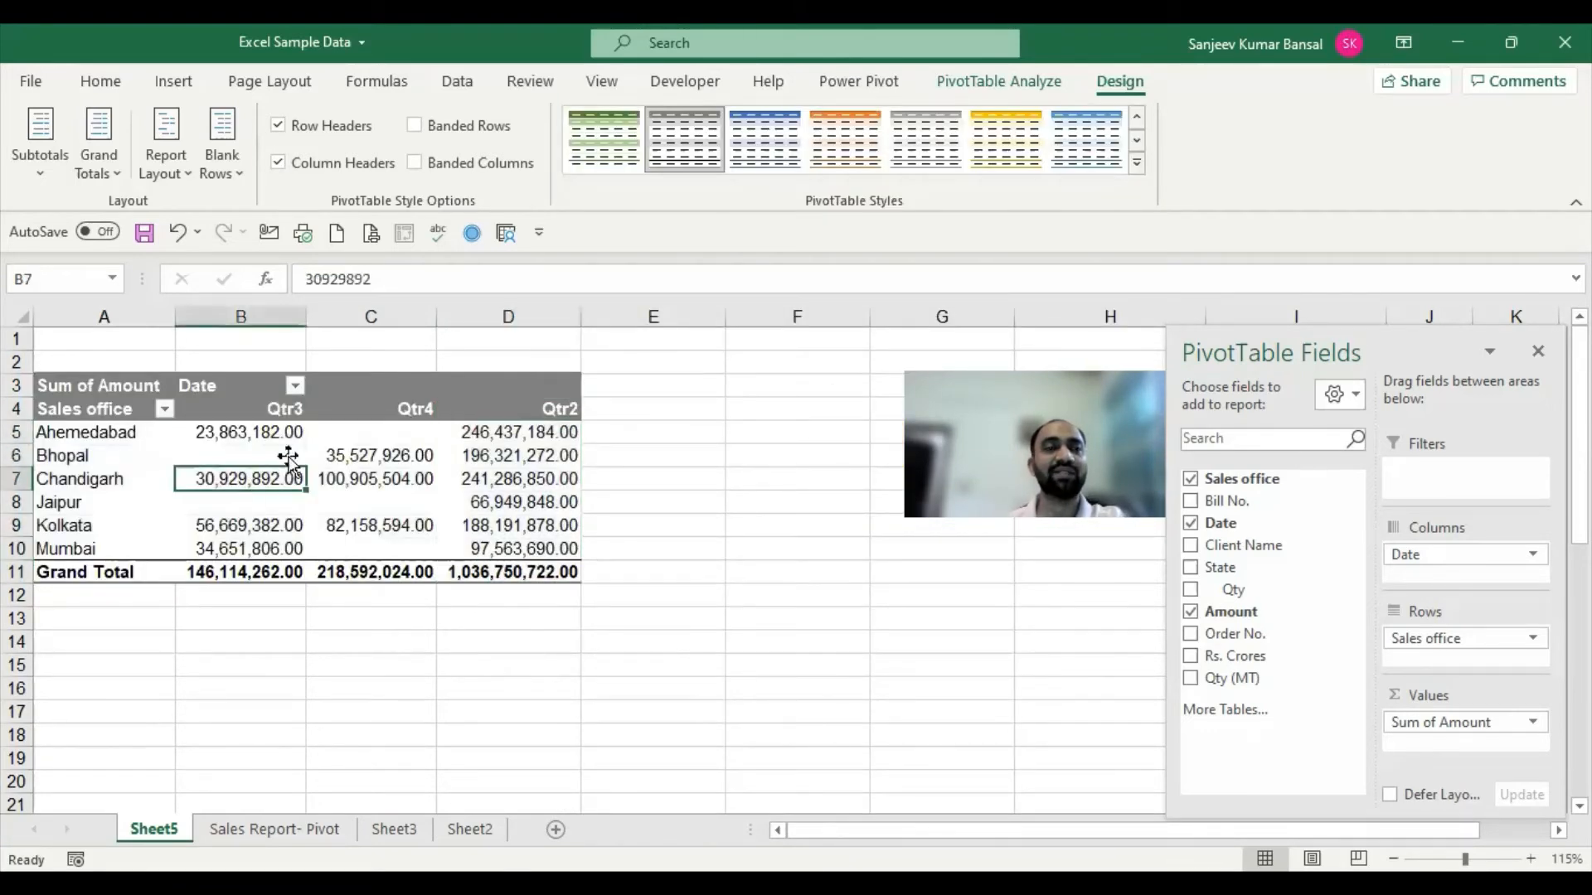
Turn on banded rows and banded columns for the pivot table.
{"action": "left_click", "coordinate": [414, 126]}
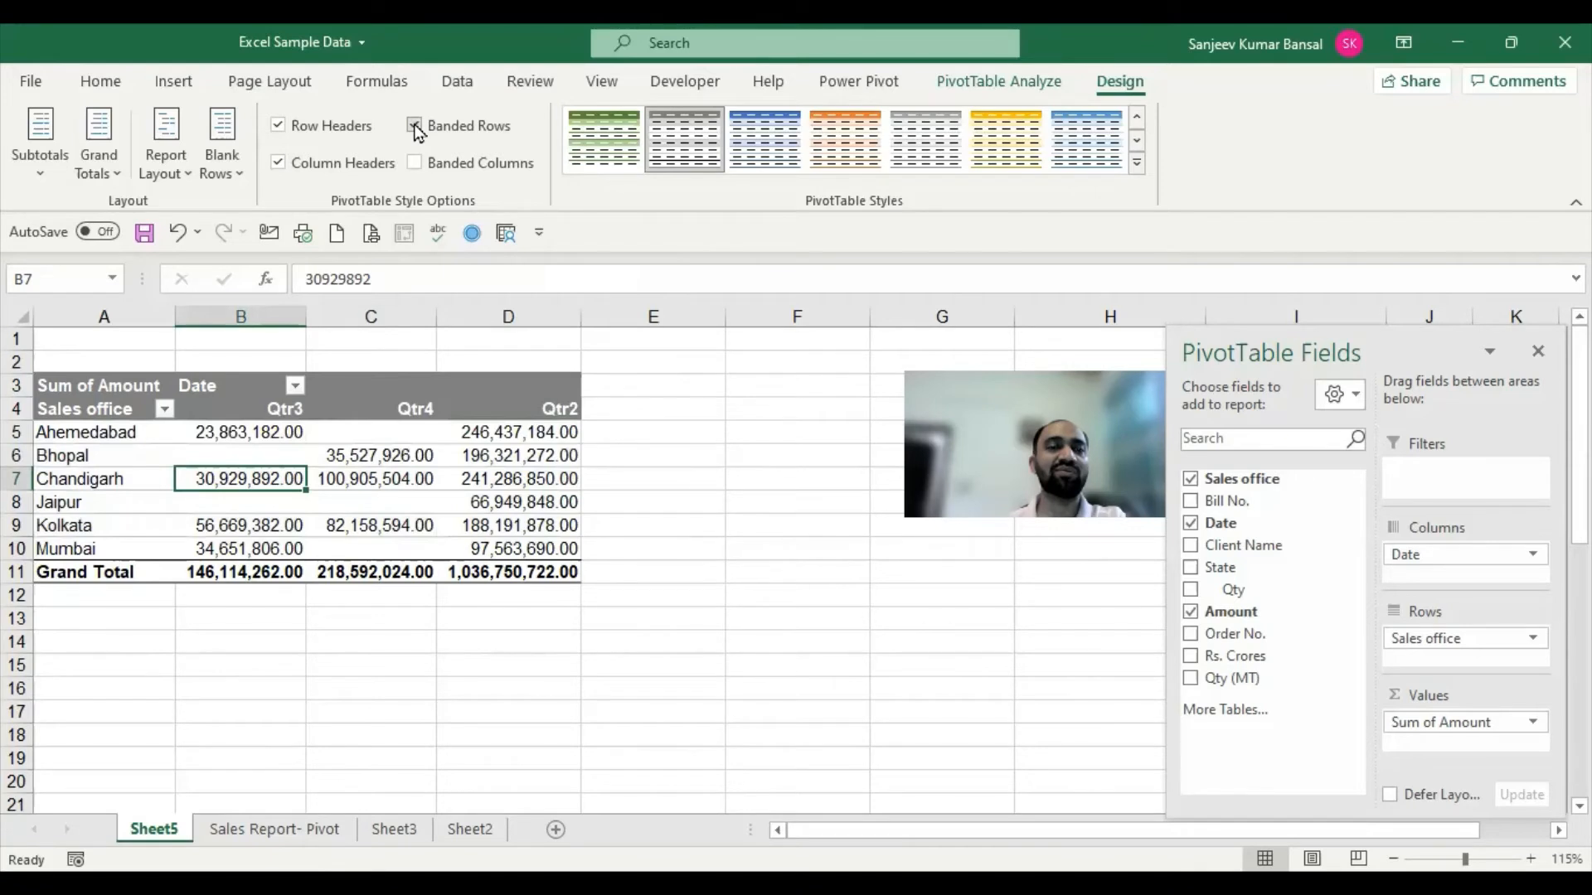
{"action": "left_click", "coordinate": [503, 509]}
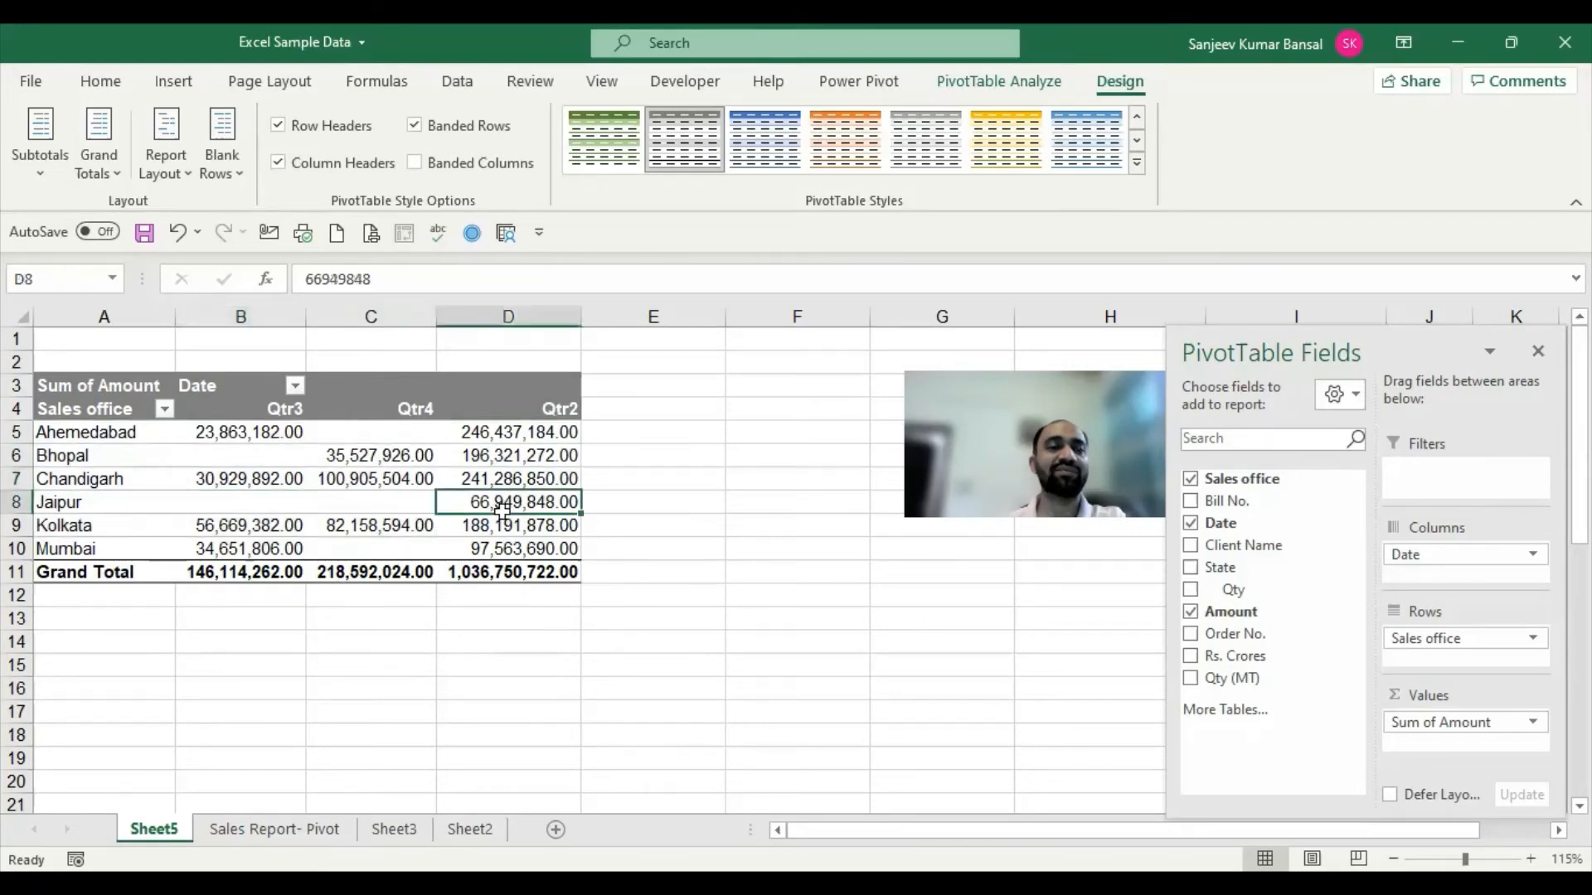
{"action": "left_click", "coordinate": [414, 164]}
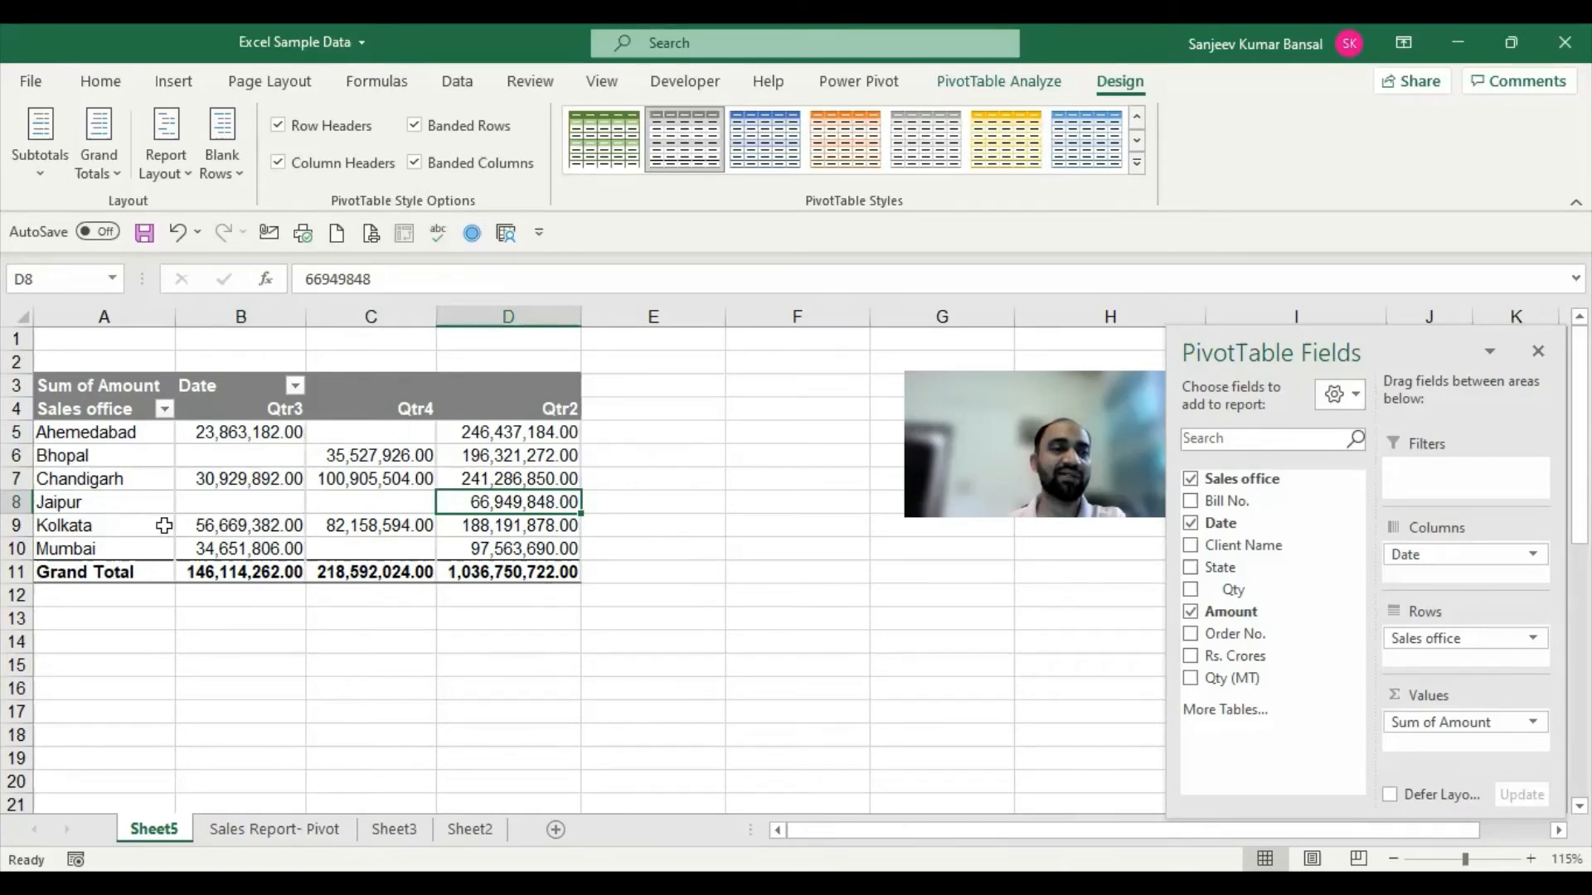
Switch the pivot table to the matching blue medium style and turn off banded rows and banded columns.
{"action": "left_click", "coordinate": [764, 152]}
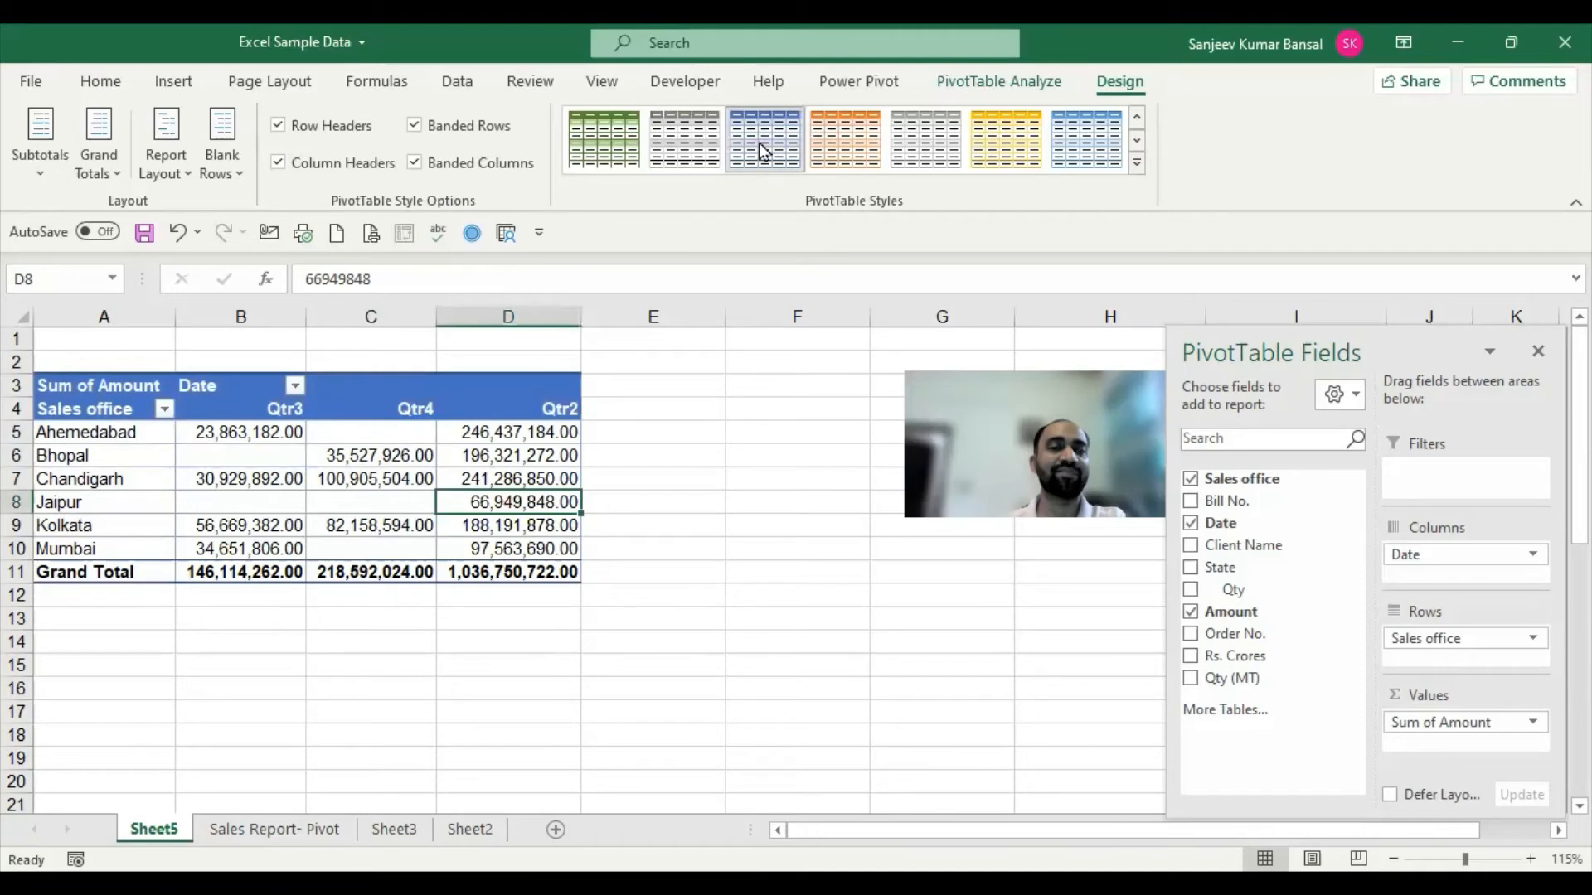
{"action": "left_click", "coordinate": [414, 126]}
{"action": "left_click", "coordinate": [418, 163]}
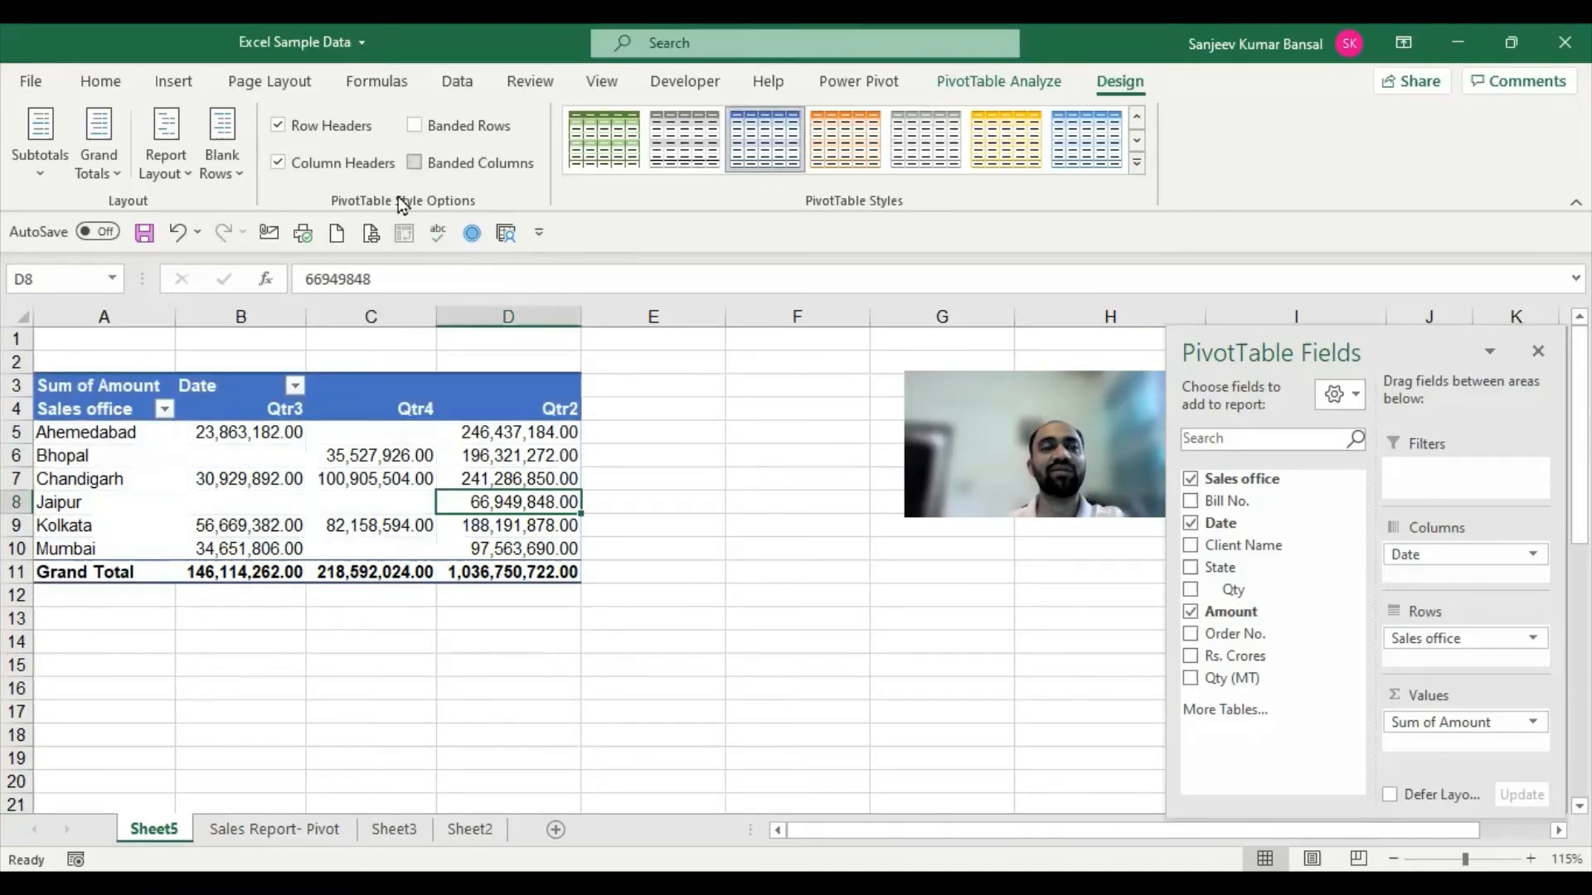
Toggle the pivot table's column header formatting off and on again, and do the same for the row headers.
{"action": "left_click", "coordinate": [278, 163]}
{"action": "left_click", "coordinate": [278, 166]}
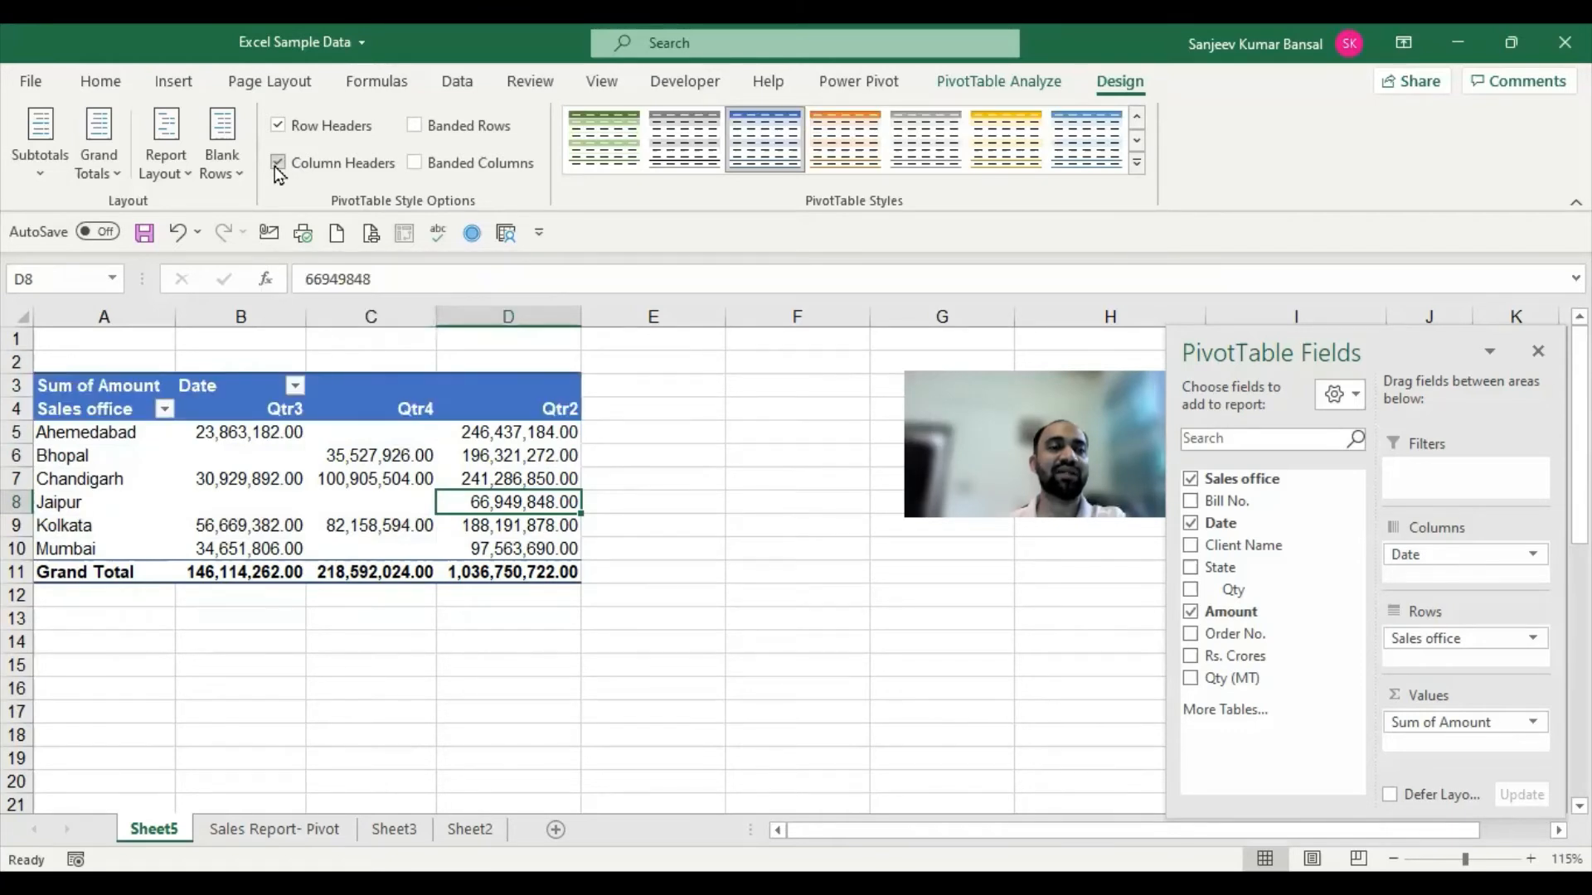
{"action": "left_click", "coordinate": [277, 126]}
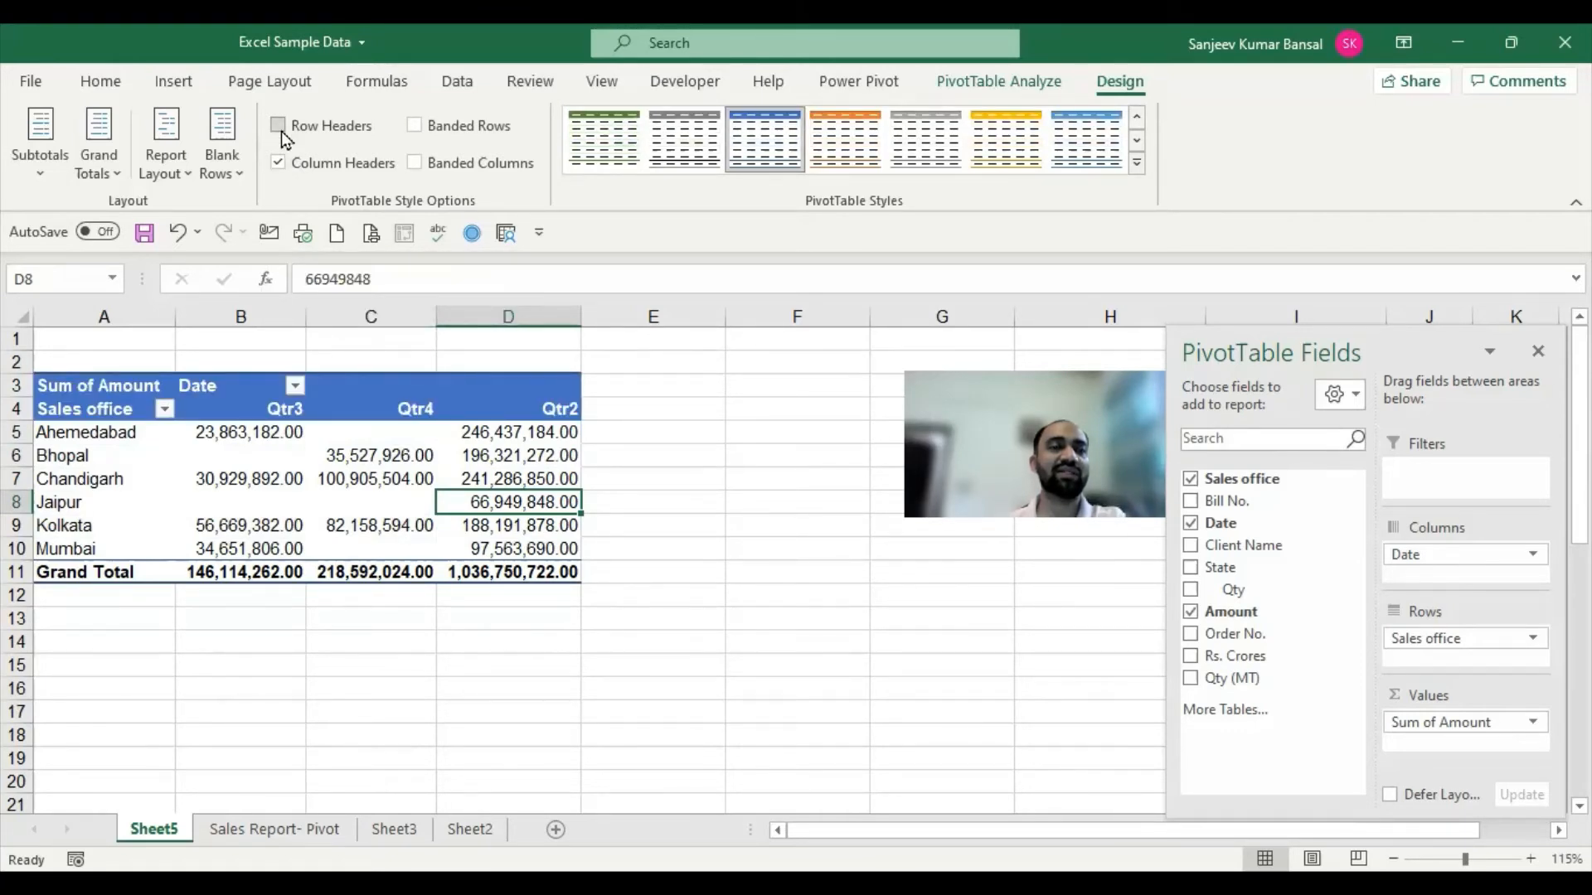
{"action": "left_click", "coordinate": [281, 131]}
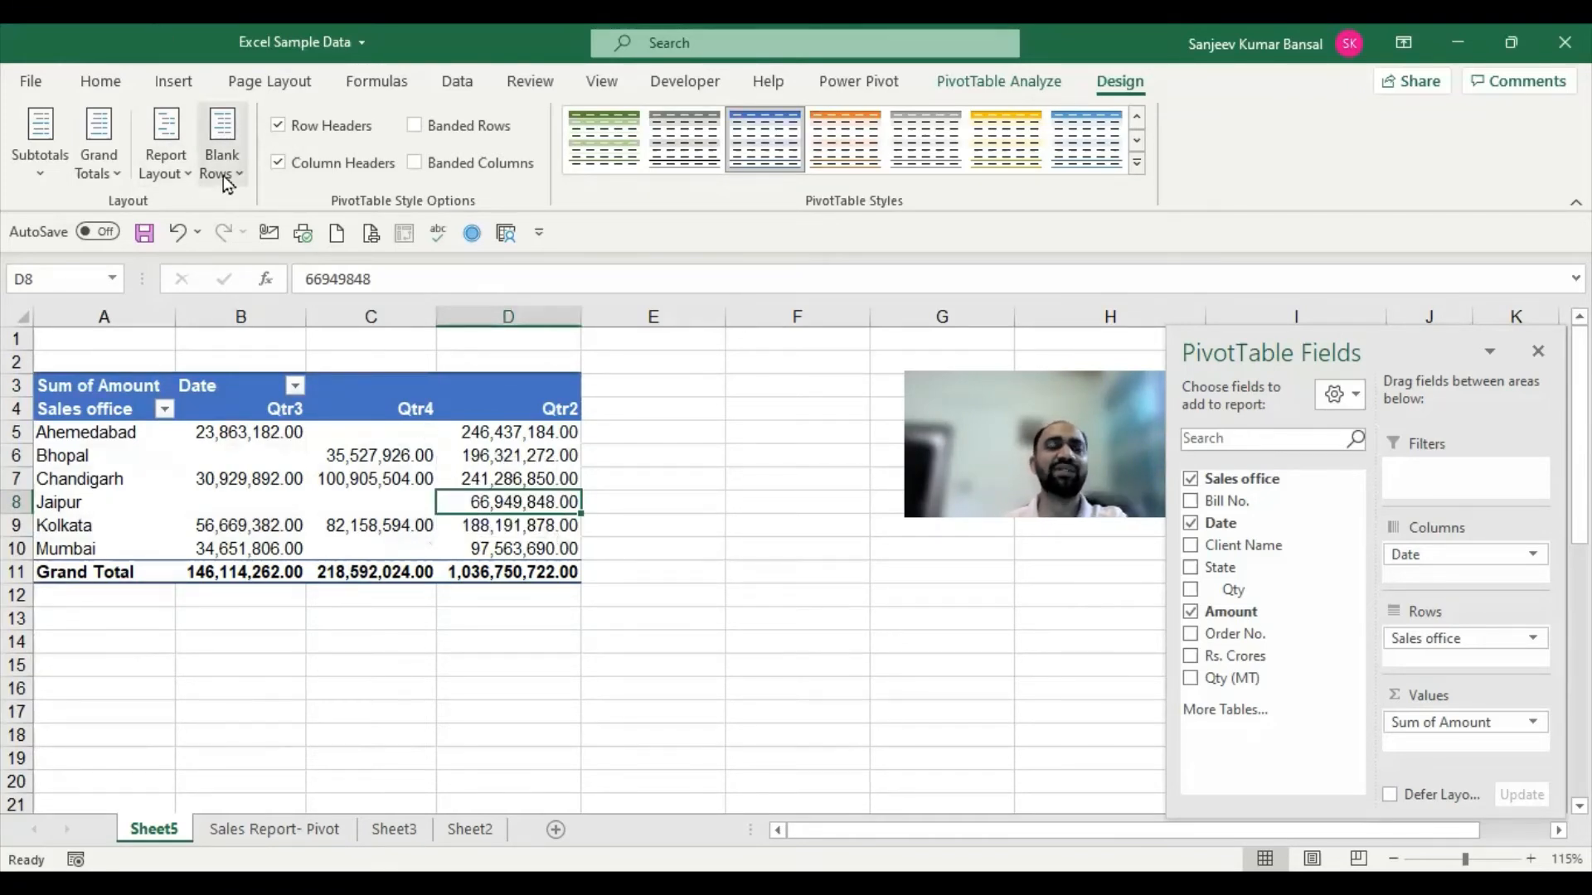
Set the pivot table's grand totals to on for rows only and inspect the Grand Total column.
{"action": "left_click", "coordinate": [112, 172]}
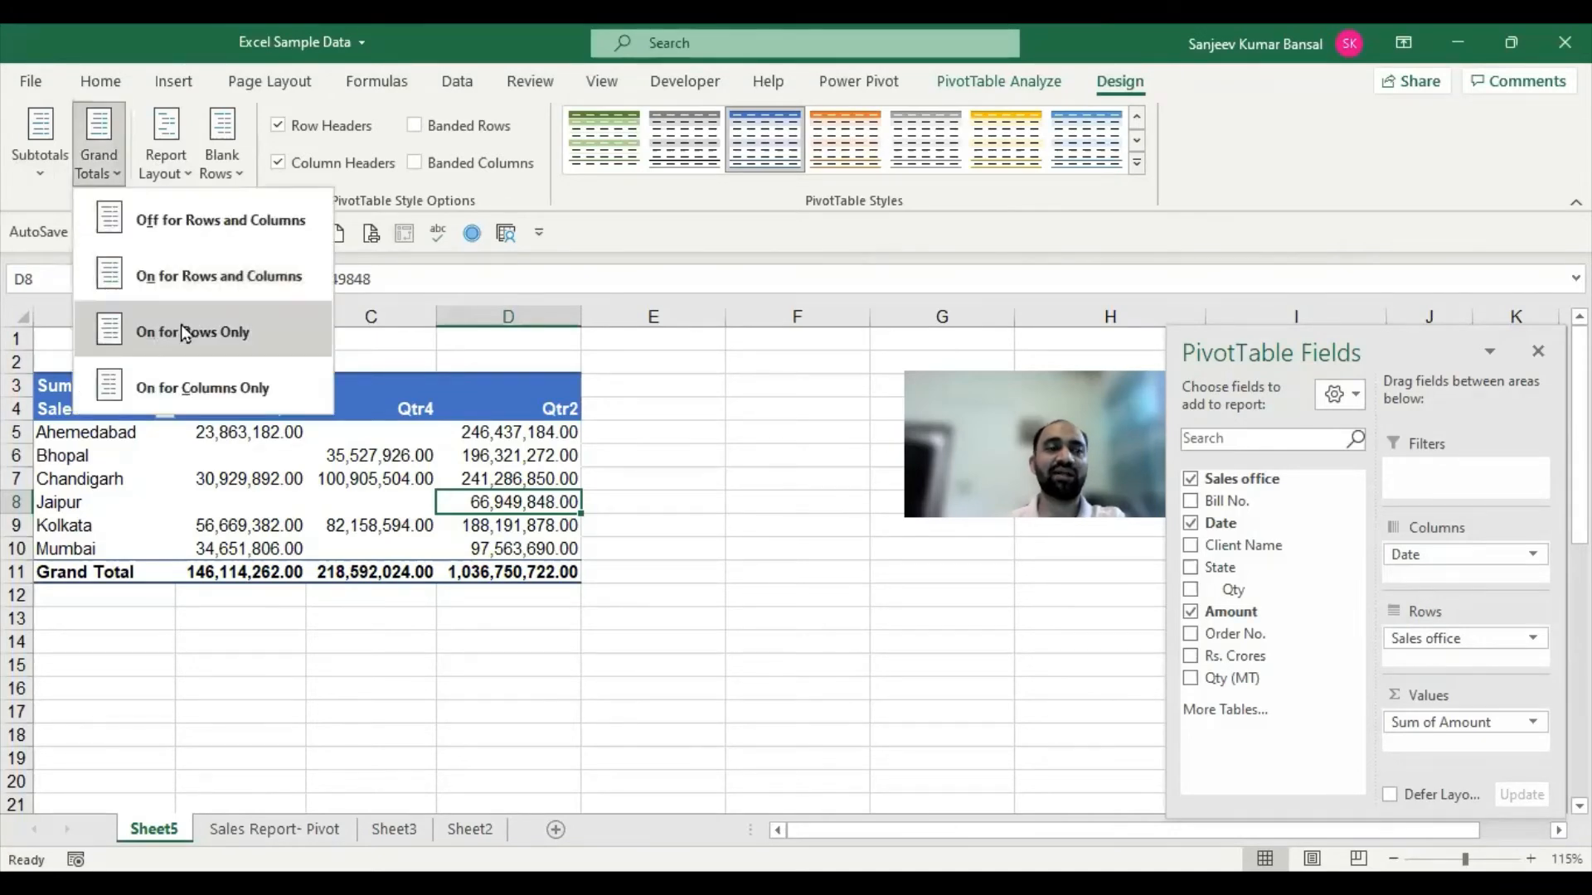
{"action": "left_click", "coordinate": [222, 331]}
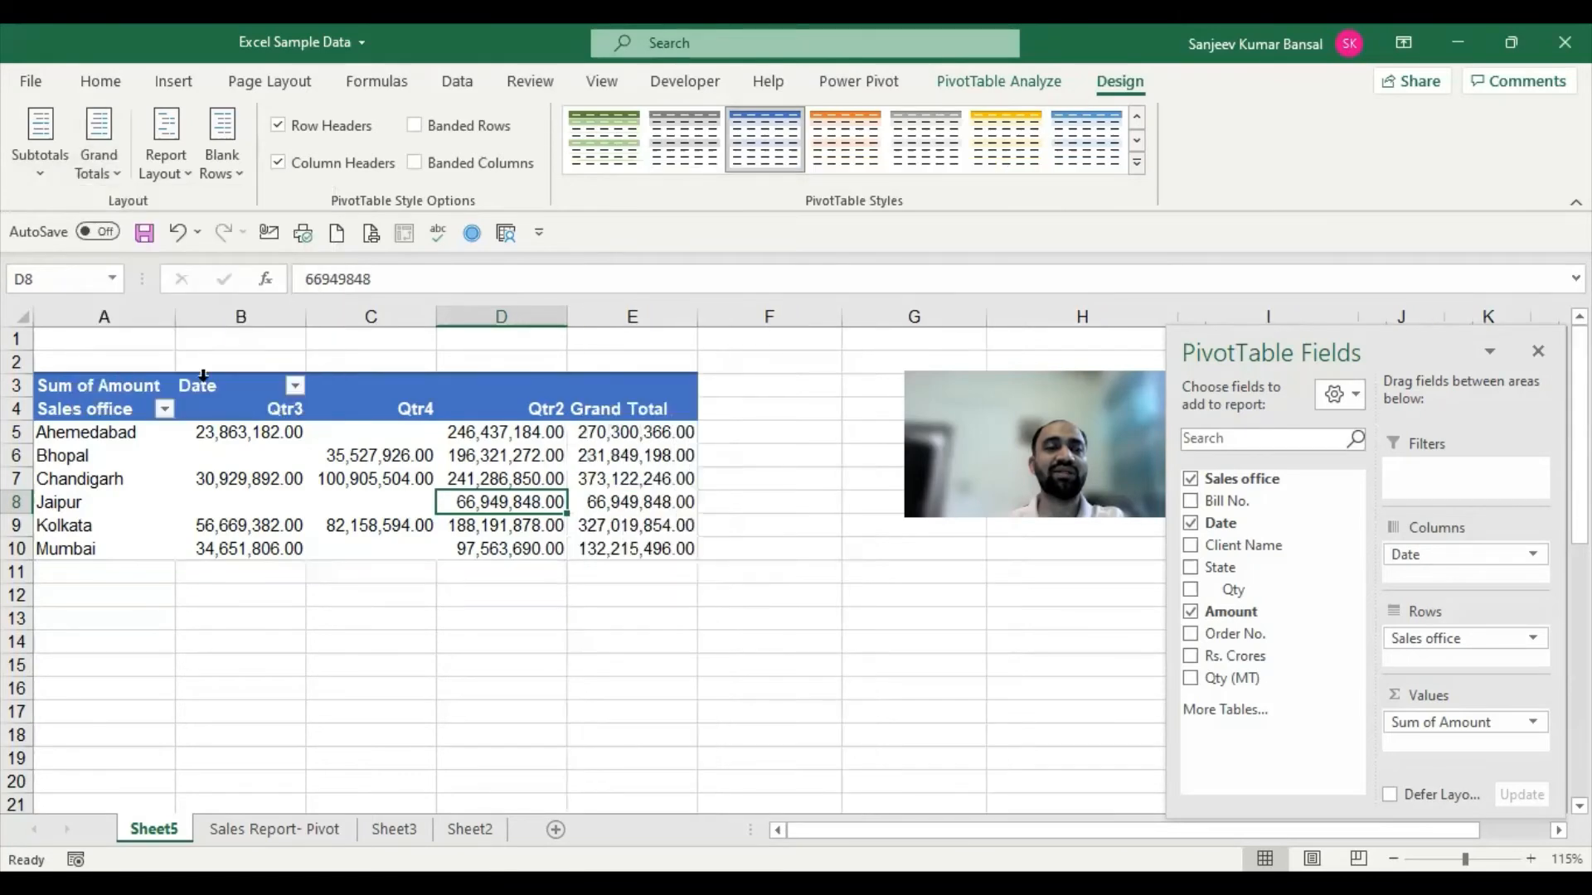
{"action": "left_click", "coordinate": [263, 316]}
{"action": "left_click", "coordinate": [665, 314]}
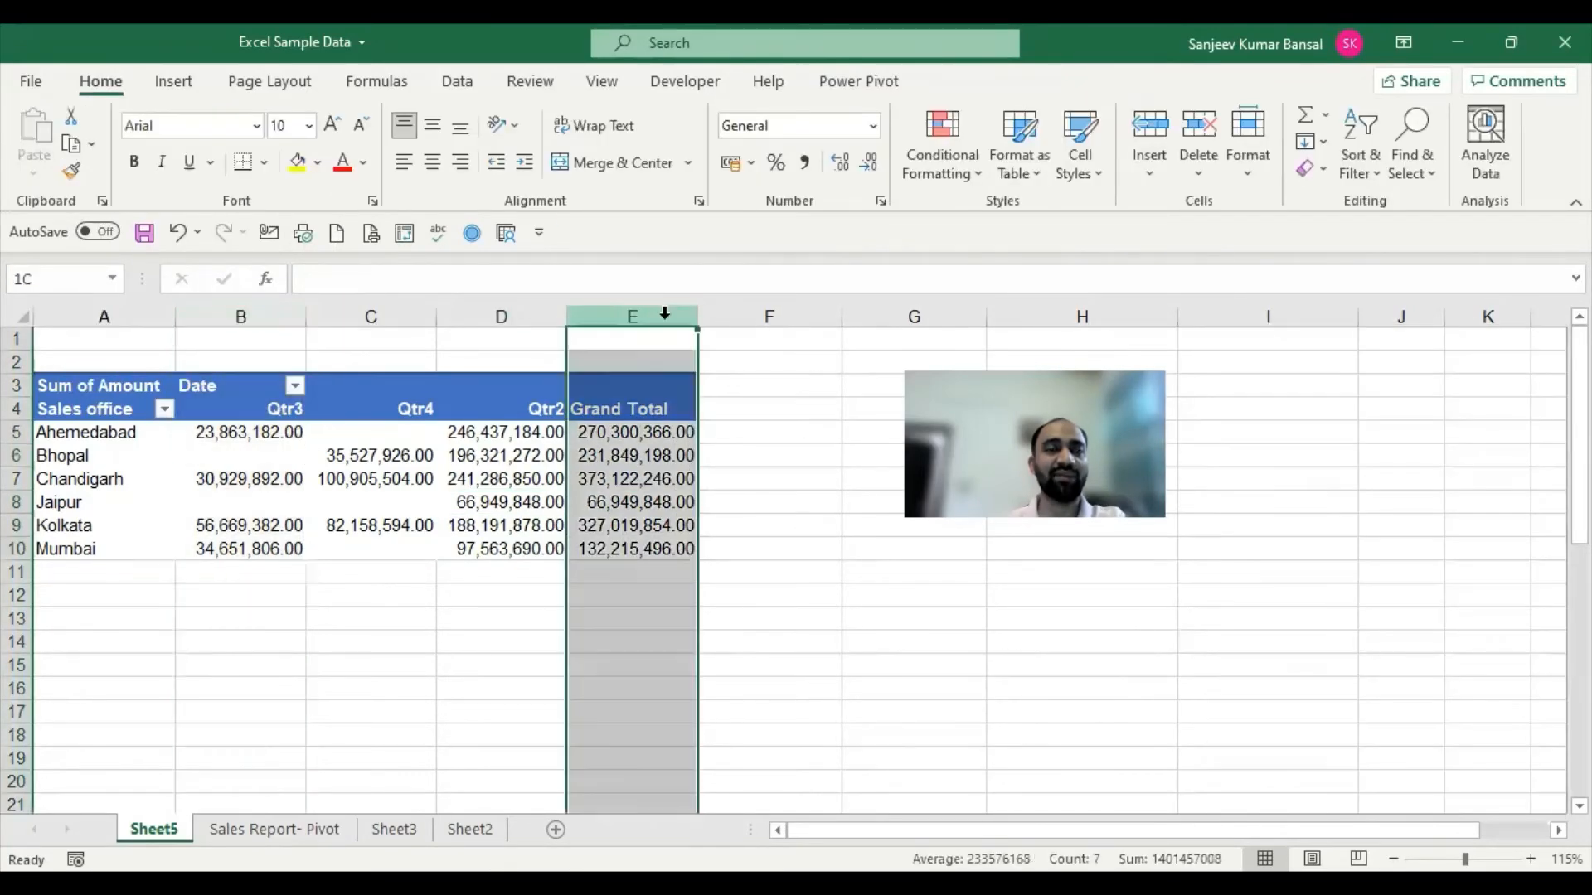
Set the pivot table's grand totals to on for columns only.
{"action": "left_click", "coordinate": [321, 502]}
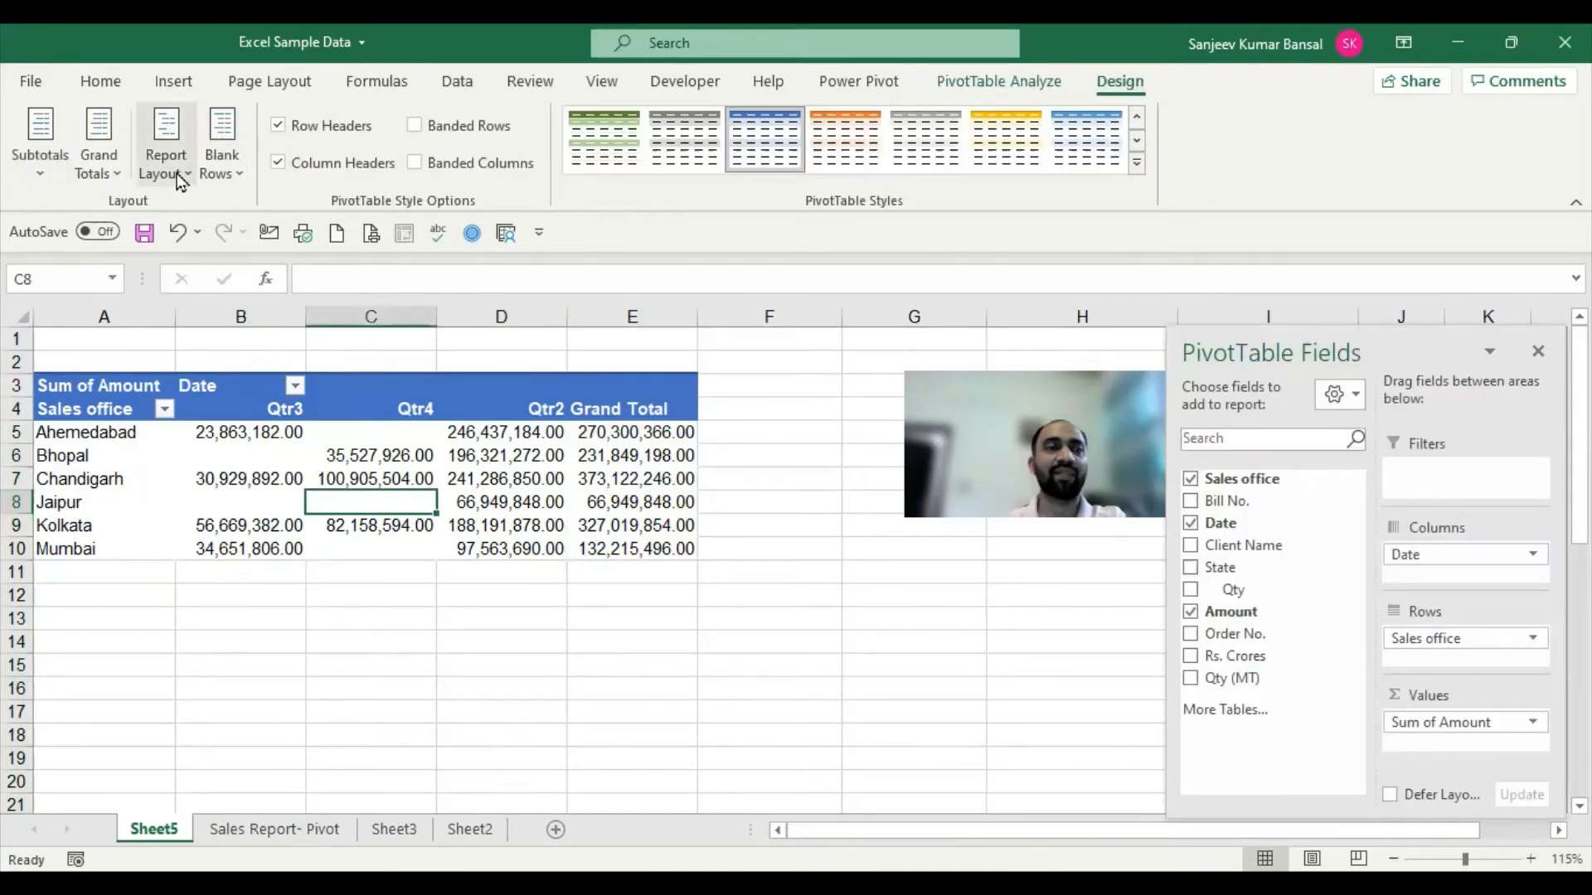
{"action": "left_click", "coordinate": [176, 170]}
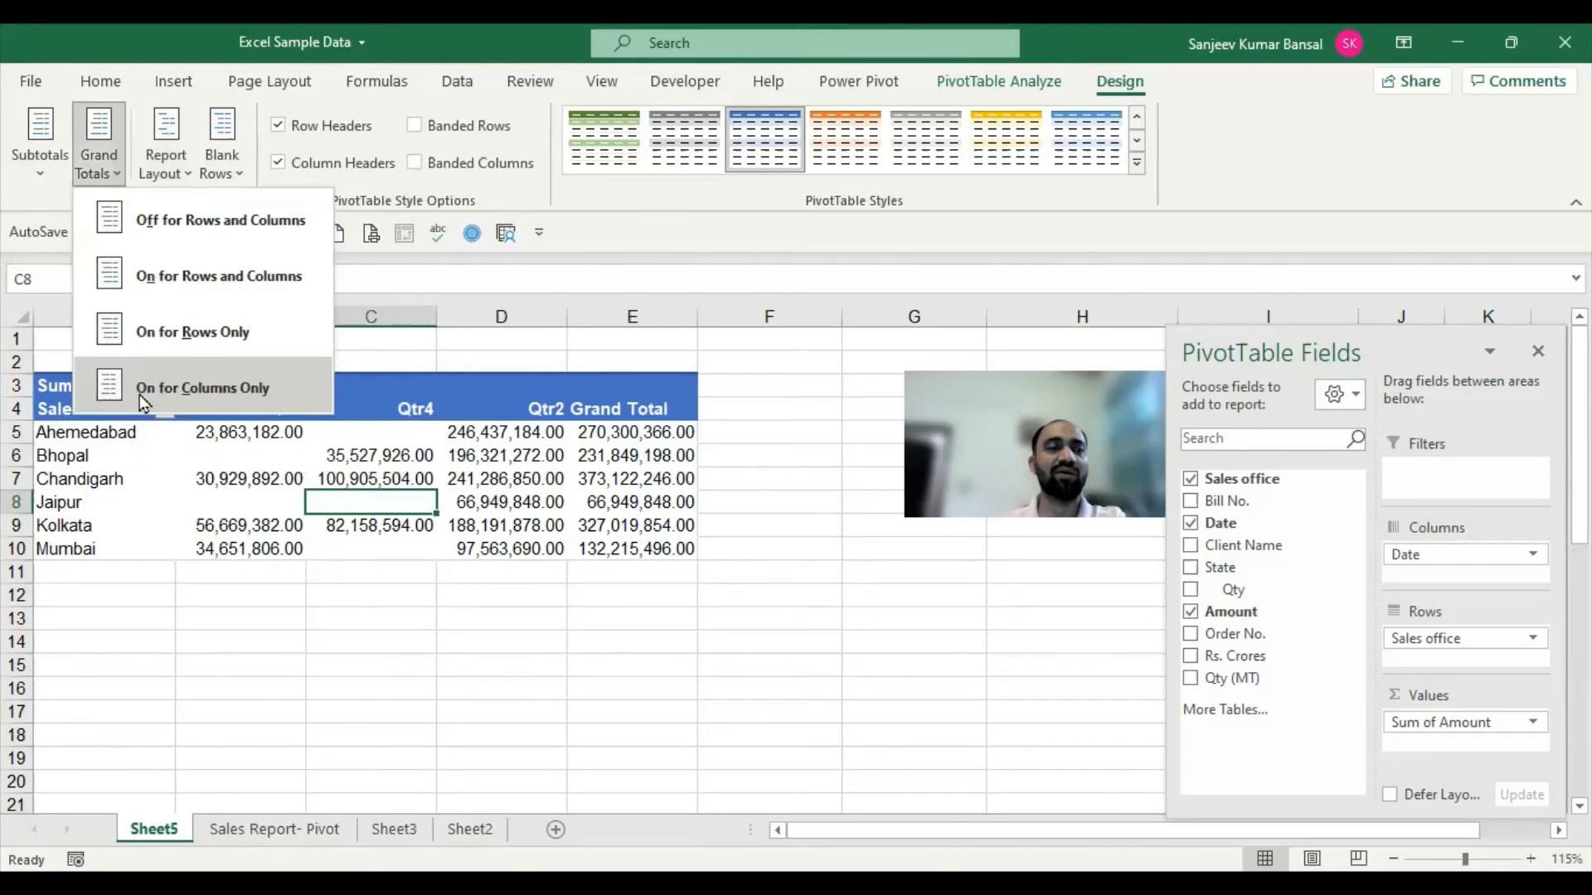
{"action": "left_click", "coordinate": [140, 392]}
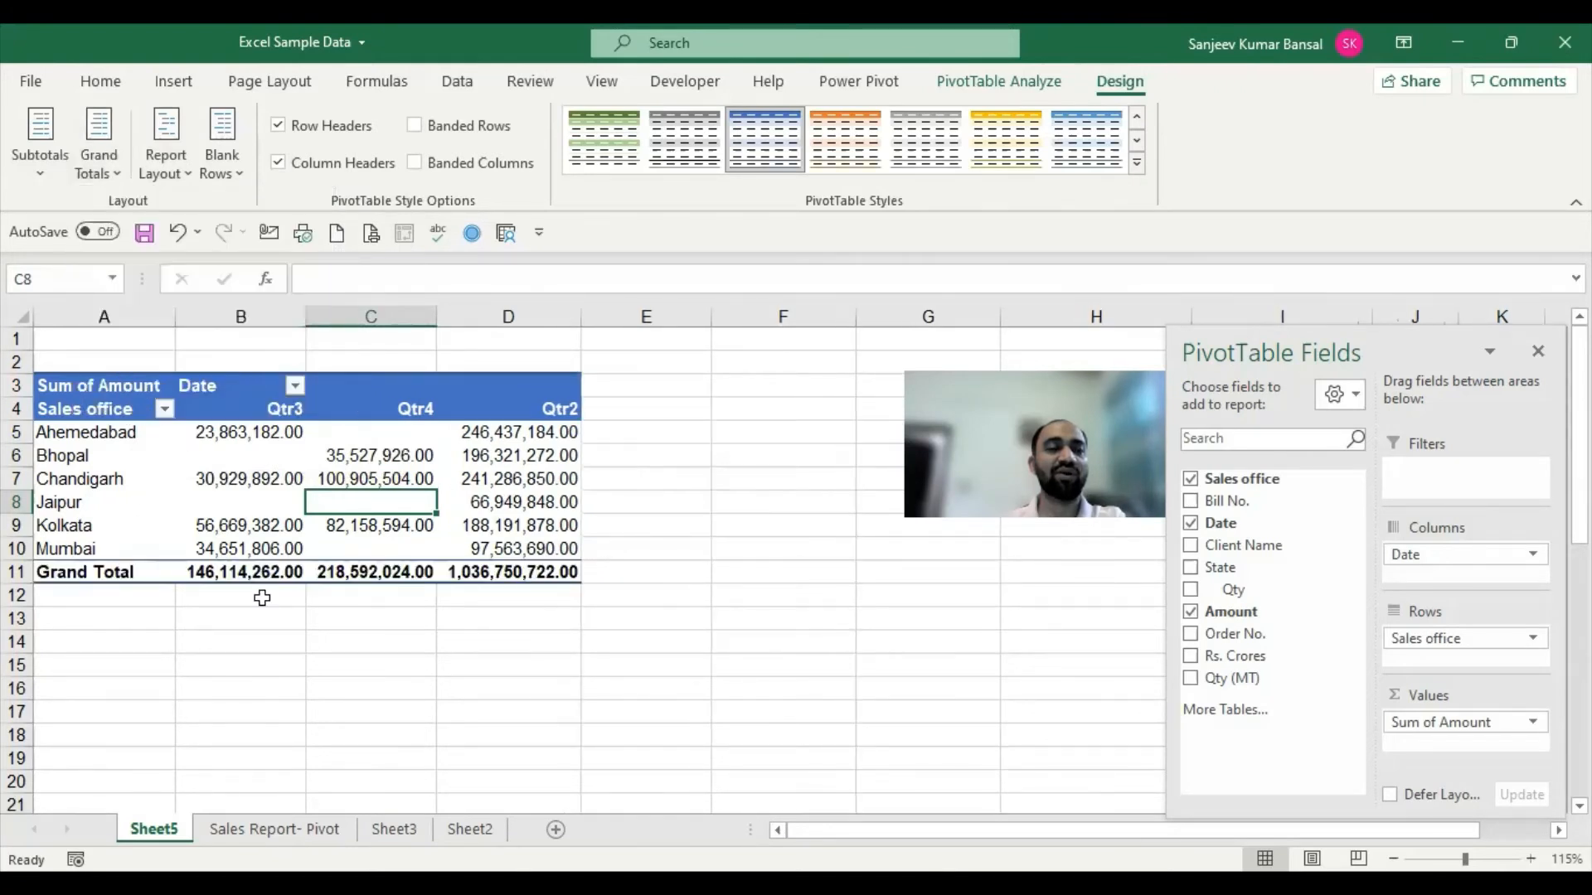
Set the pivot table's grand totals to on for rows and columns, and inspect the Grand Total column and row.
{"action": "left_click", "coordinate": [261, 572]}
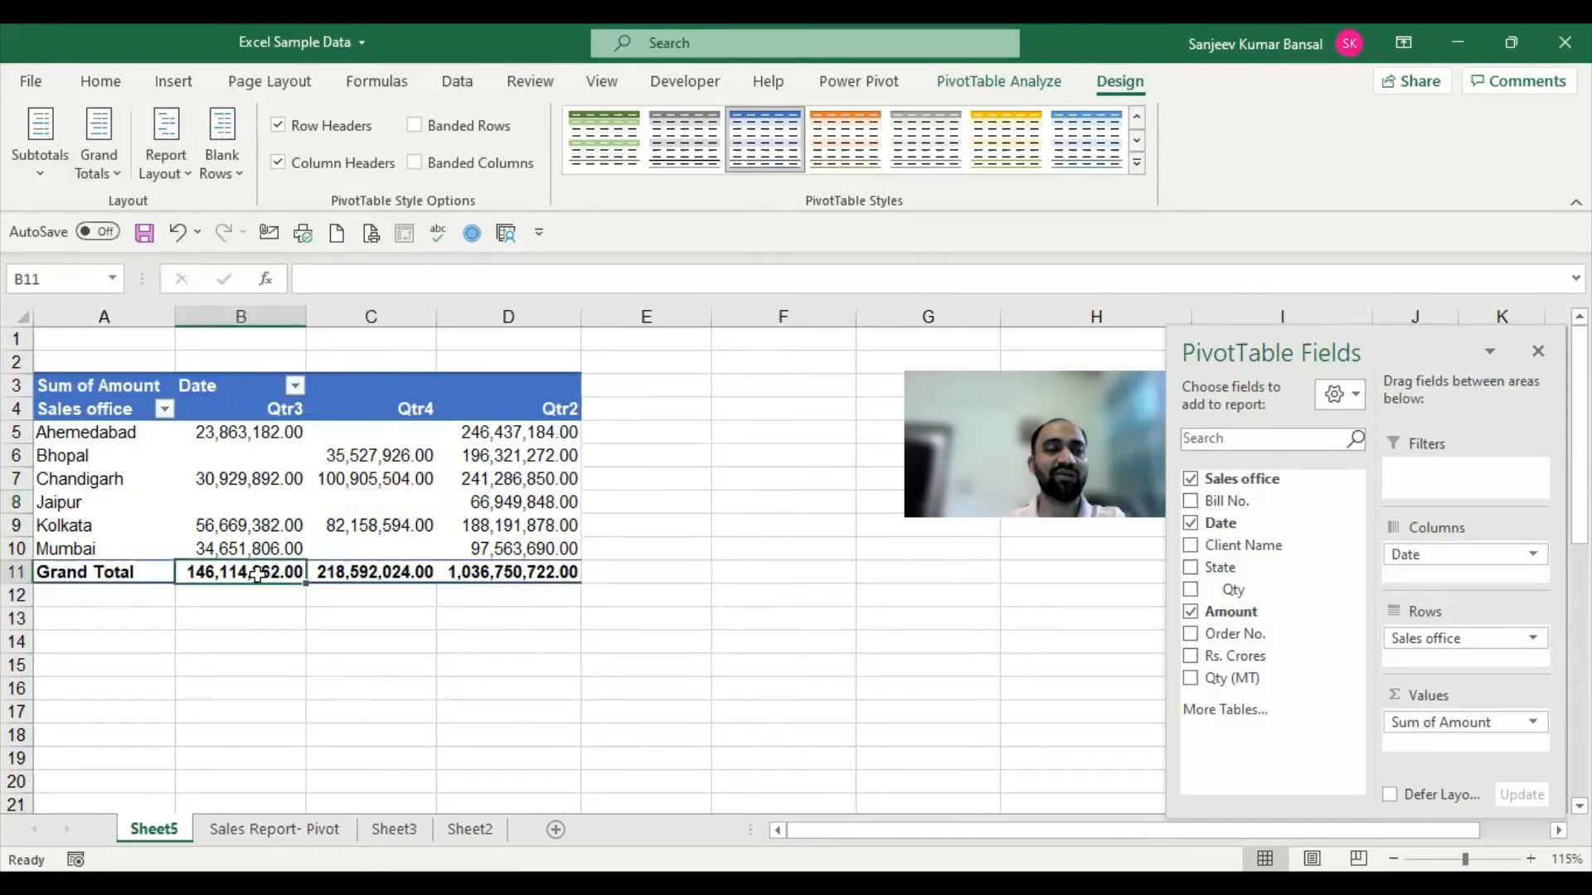
{"action": "left_click", "coordinate": [118, 177]}
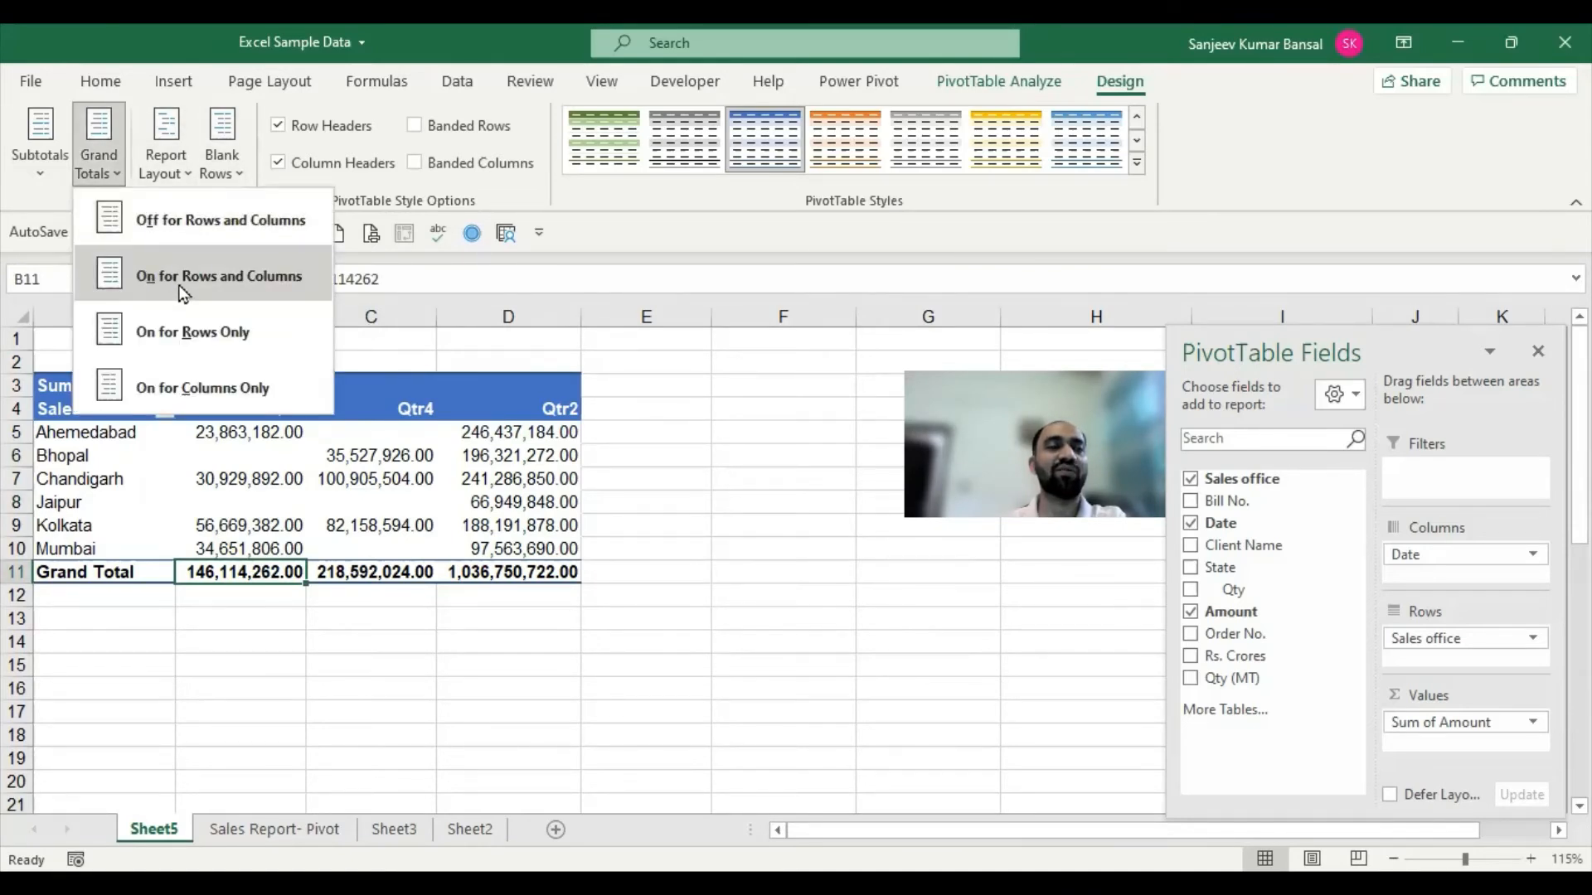
{"action": "left_click", "coordinate": [261, 277]}
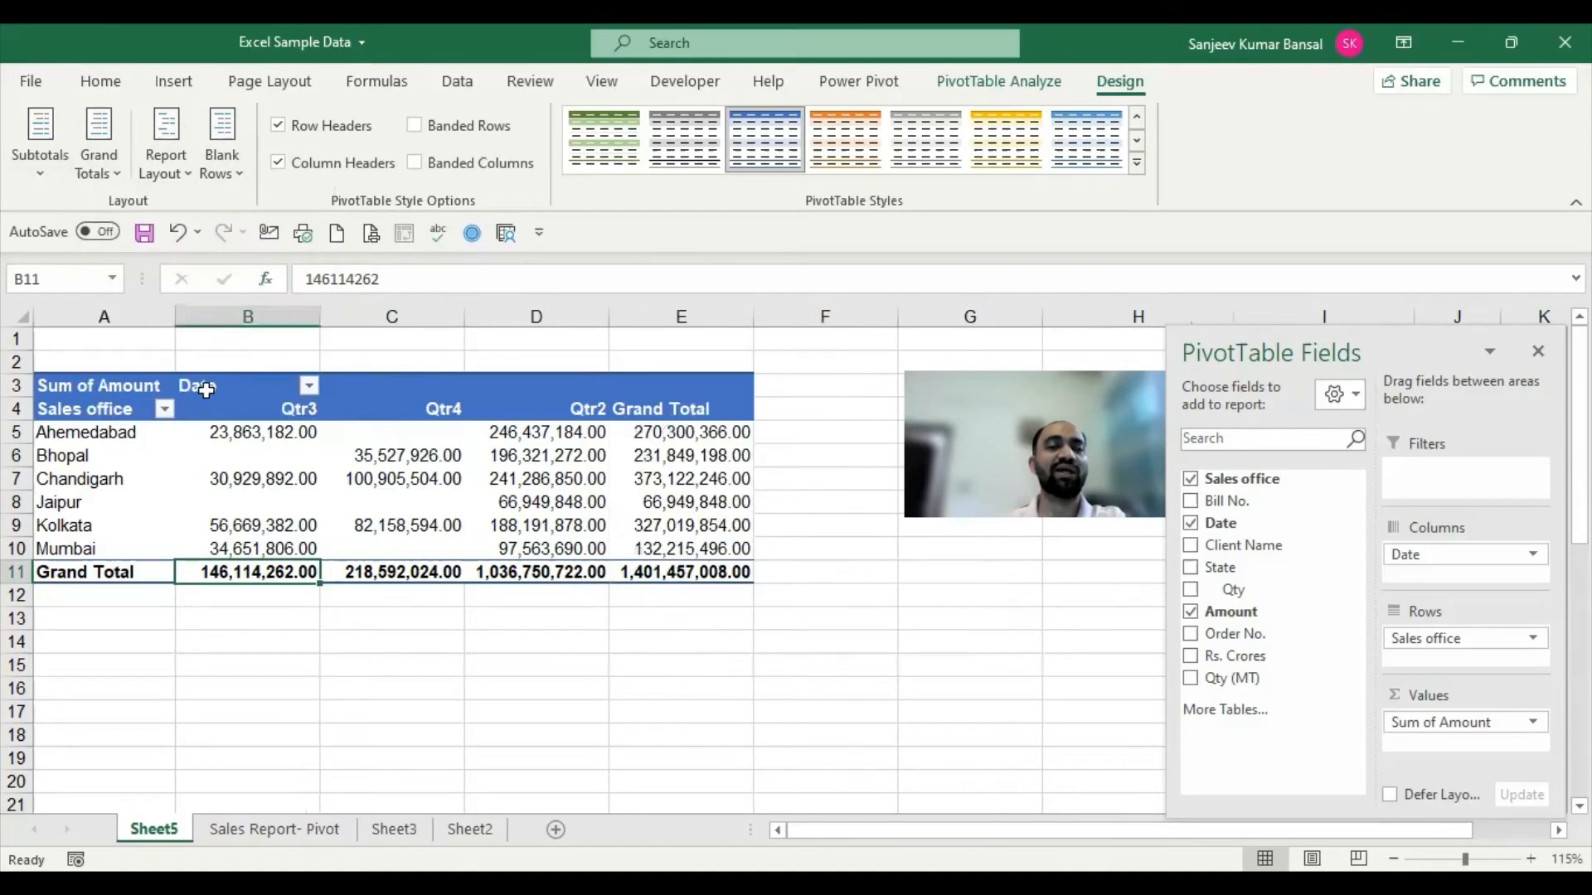
{"action": "left_click_drag", "start_coordinate": [696, 433], "coordinate": [706, 572]}
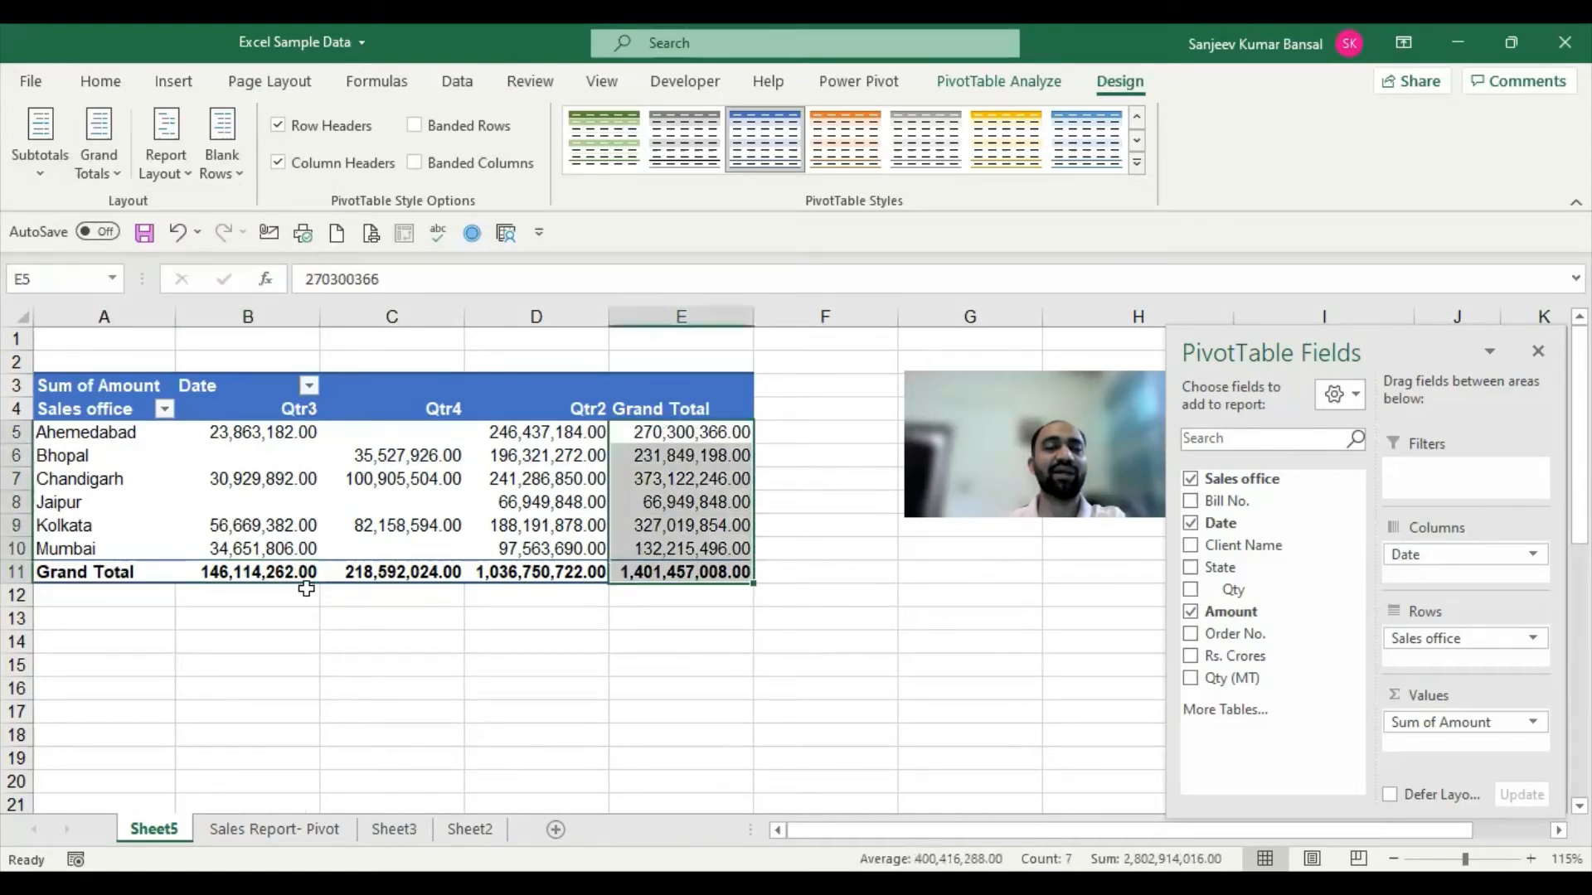
{"action": "left_click_drag", "start_coordinate": [286, 572], "coordinate": [705, 572]}
{"action": "left_click", "coordinate": [695, 478]}
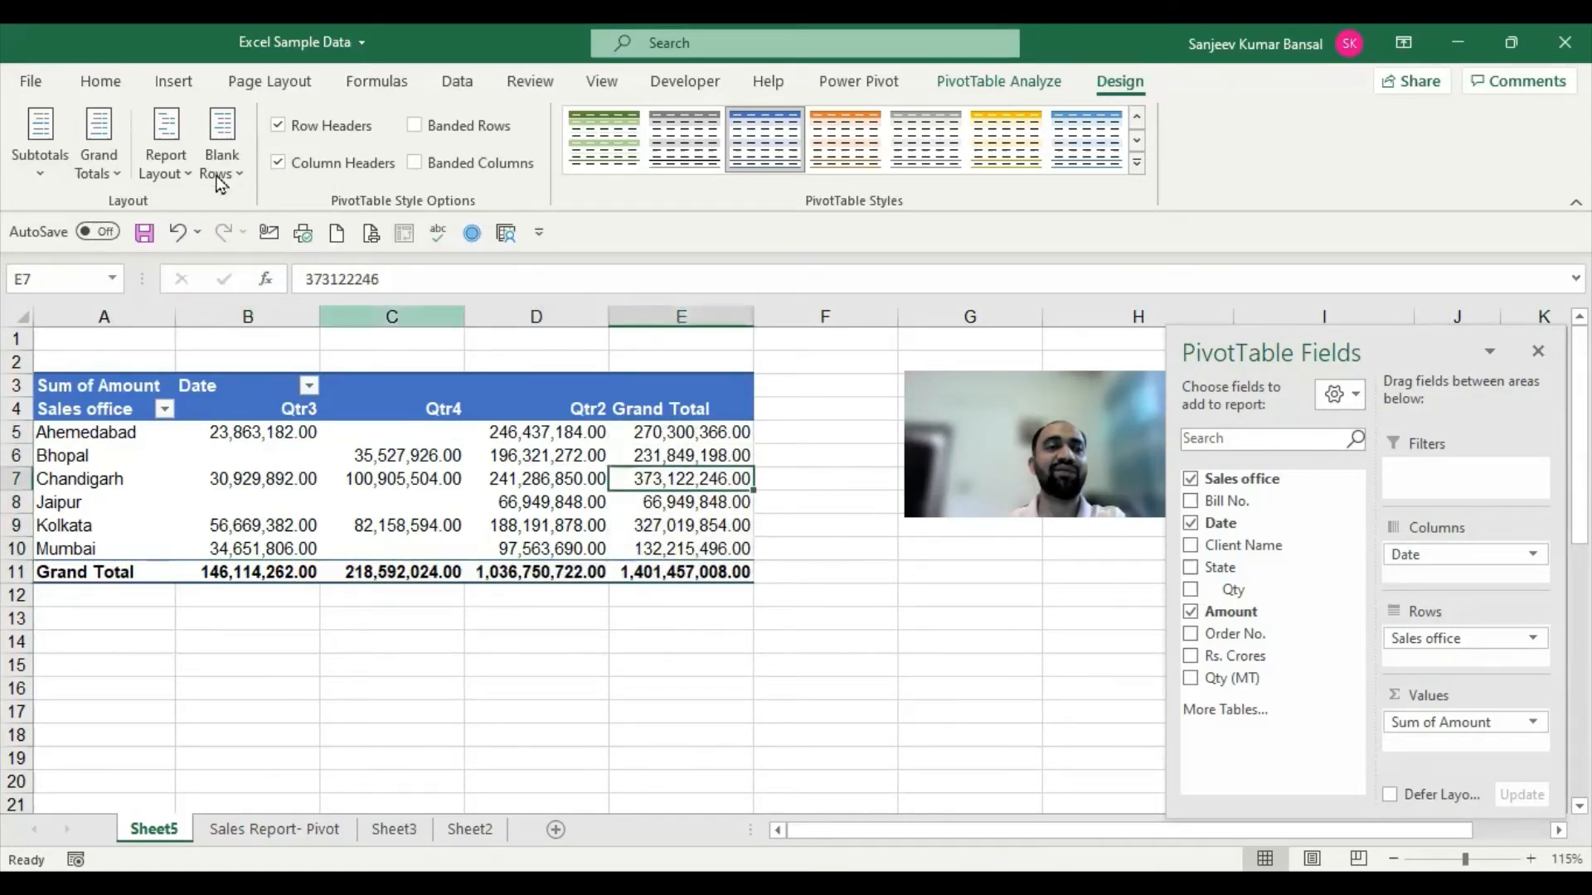
Switch the pivot table's report layout to compact form and then to outline form to compare the header labels.
{"action": "left_click", "coordinate": [176, 172]}
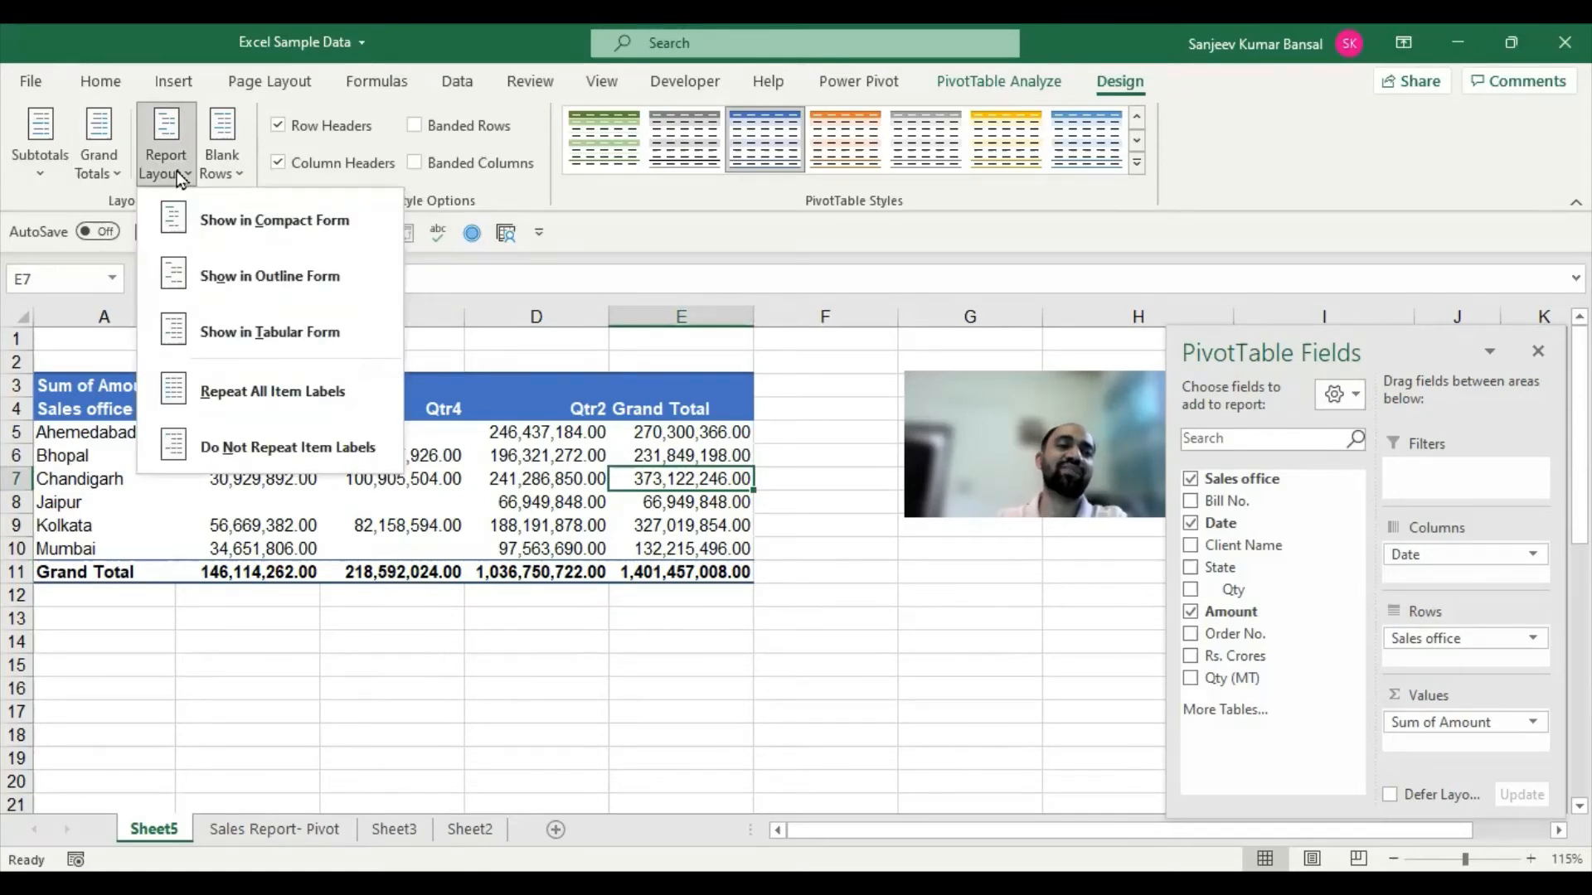
{"action": "left_click", "coordinate": [253, 222]}
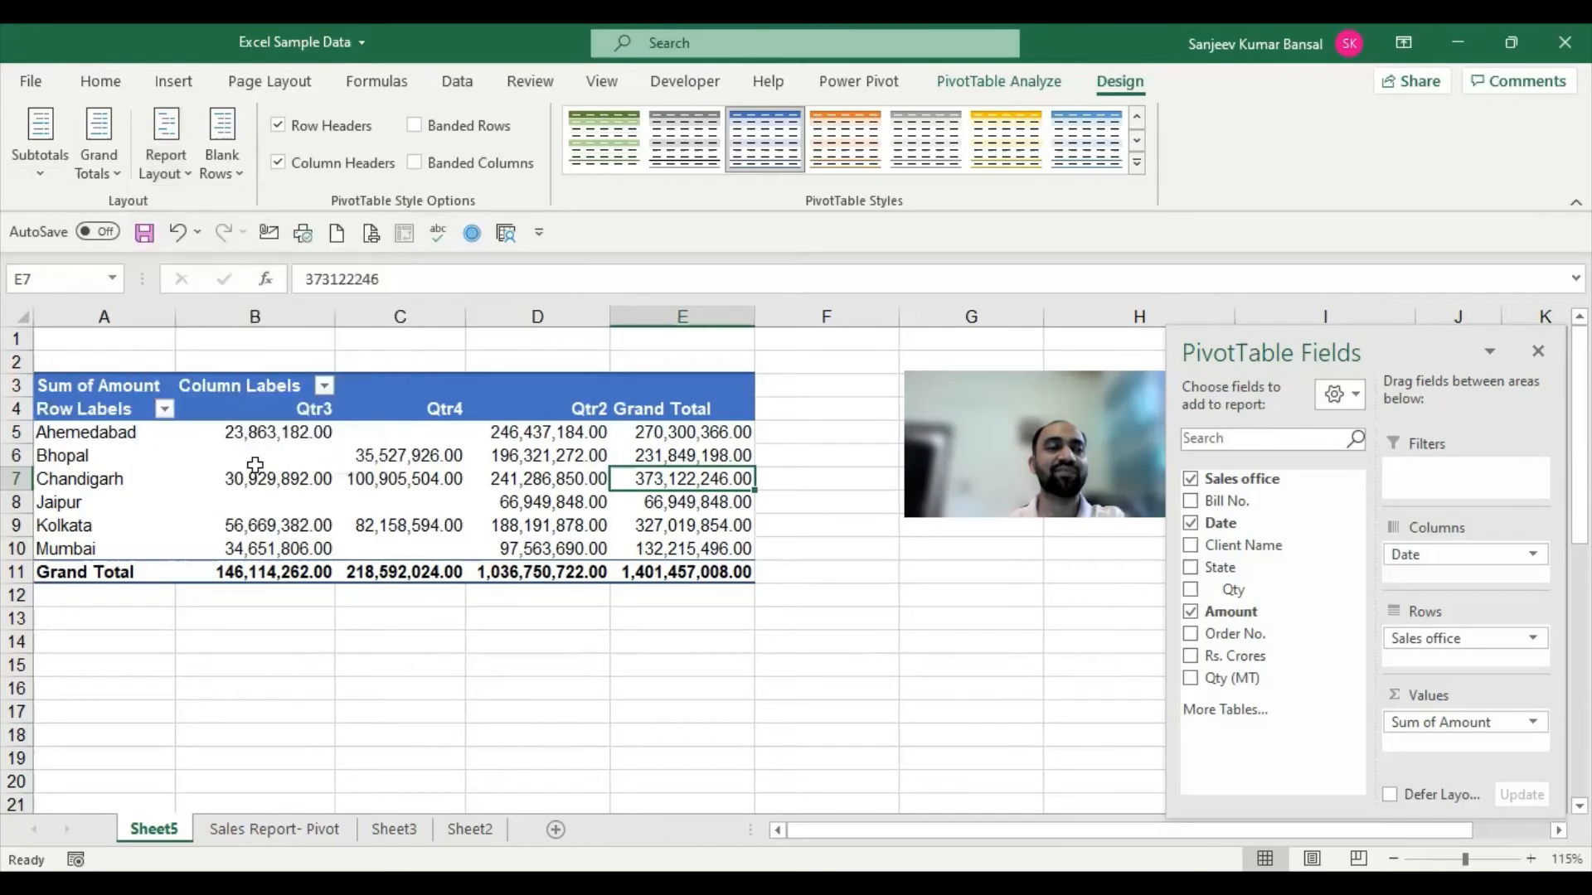
{"action": "left_click", "coordinate": [166, 162]}
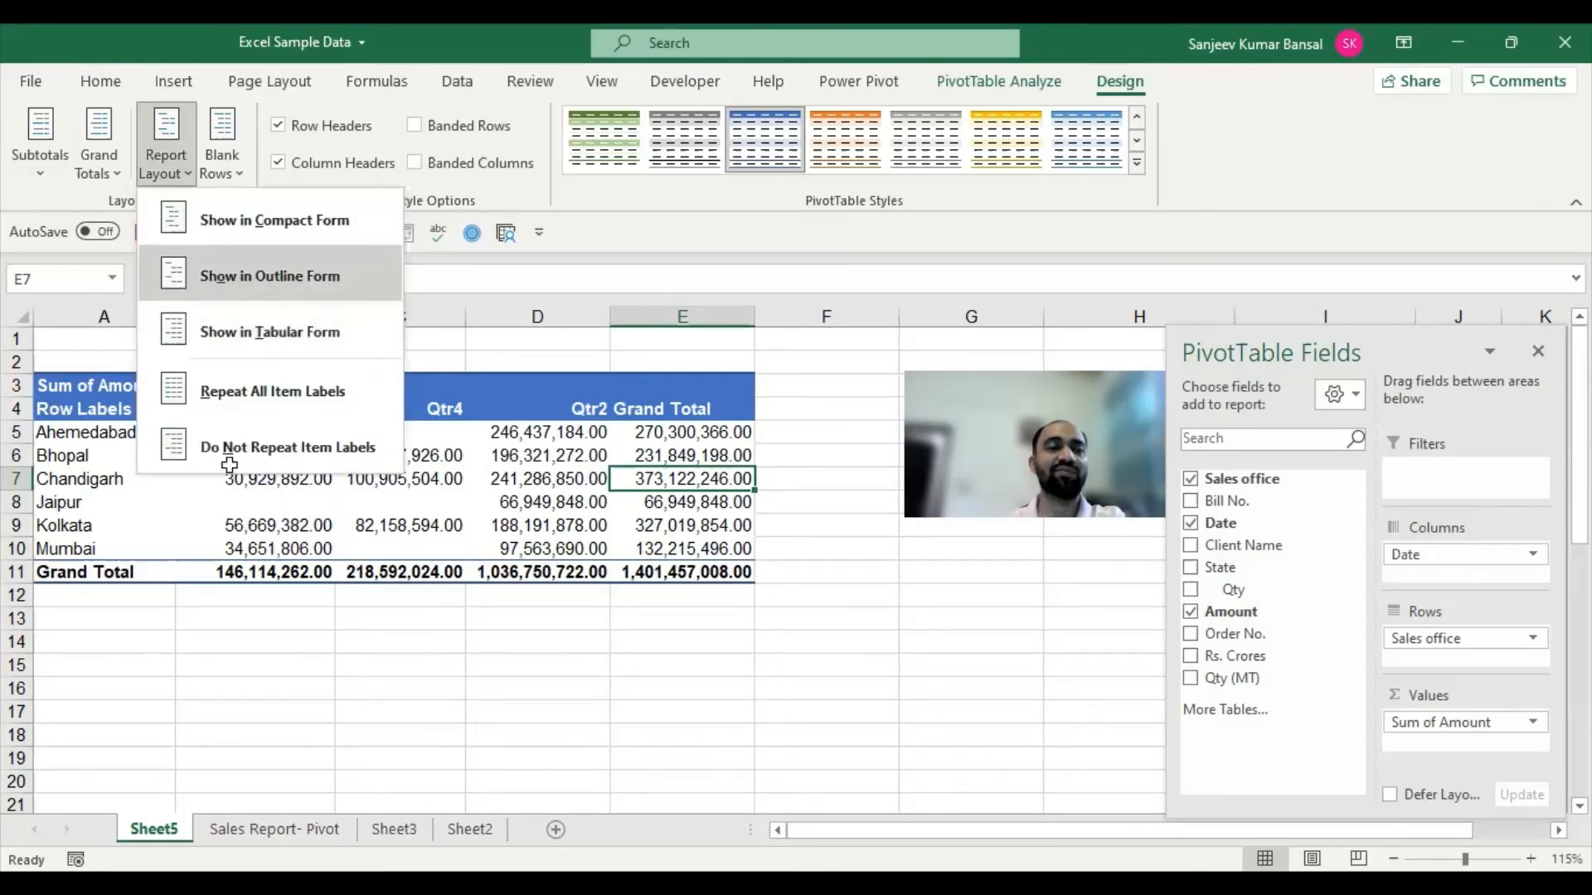
{"action": "left_click", "coordinate": [244, 287]}
{"action": "left_click", "coordinate": [168, 172]}
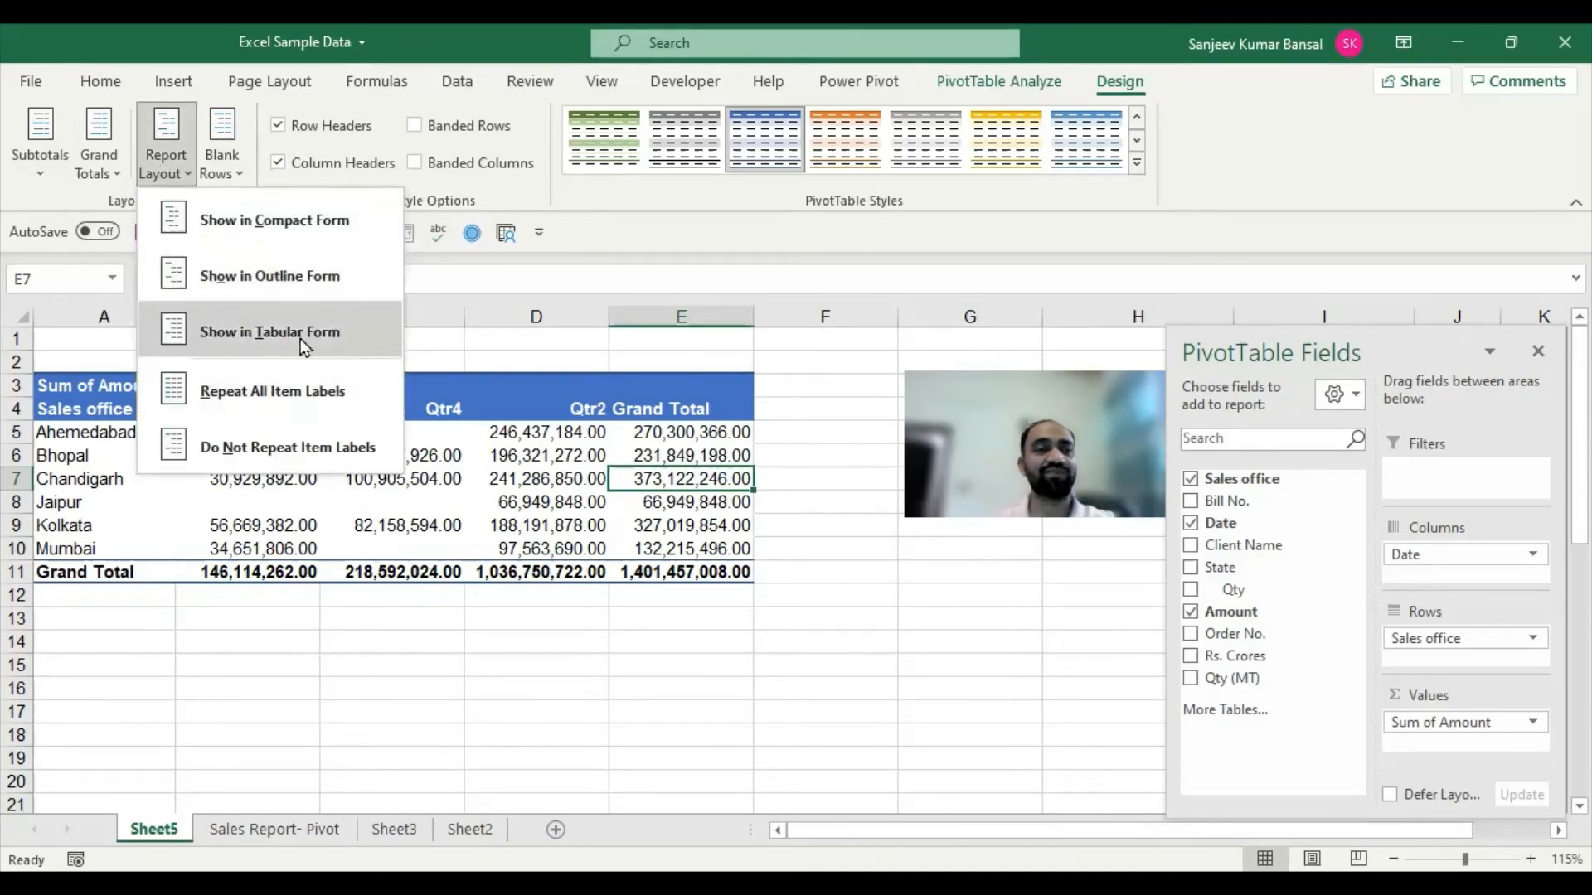
{"action": "left_click", "coordinate": [531, 493]}
{"action": "mouse_move", "coordinate": [360, 457]}
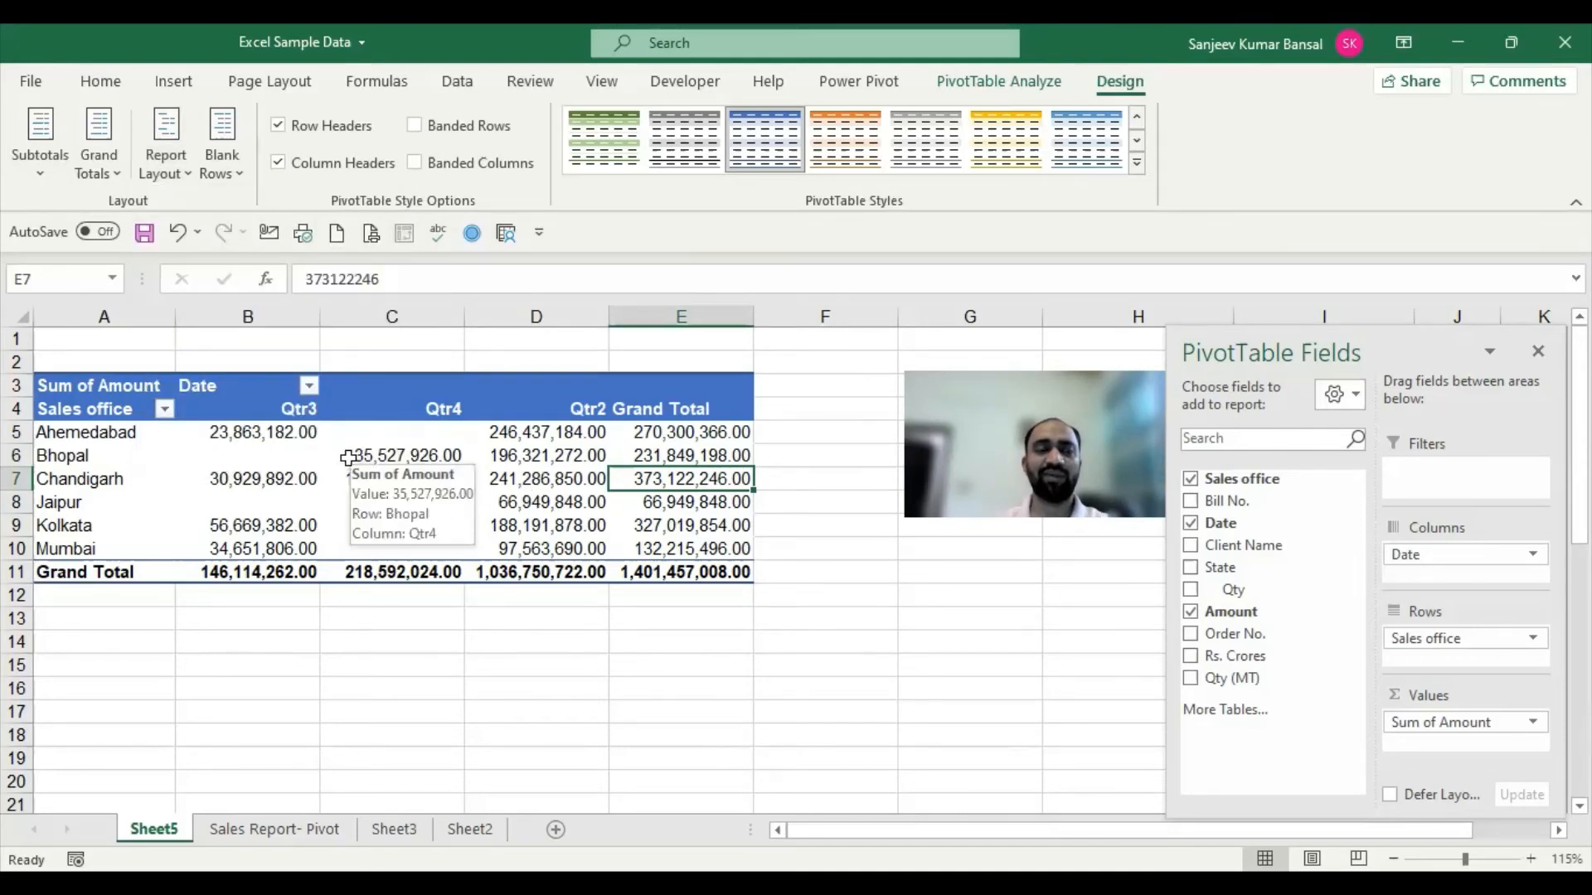
Show the pivot table in tabular form and add the Client Name field to its rows below Sales office.
{"action": "left_click", "coordinate": [165, 158]}
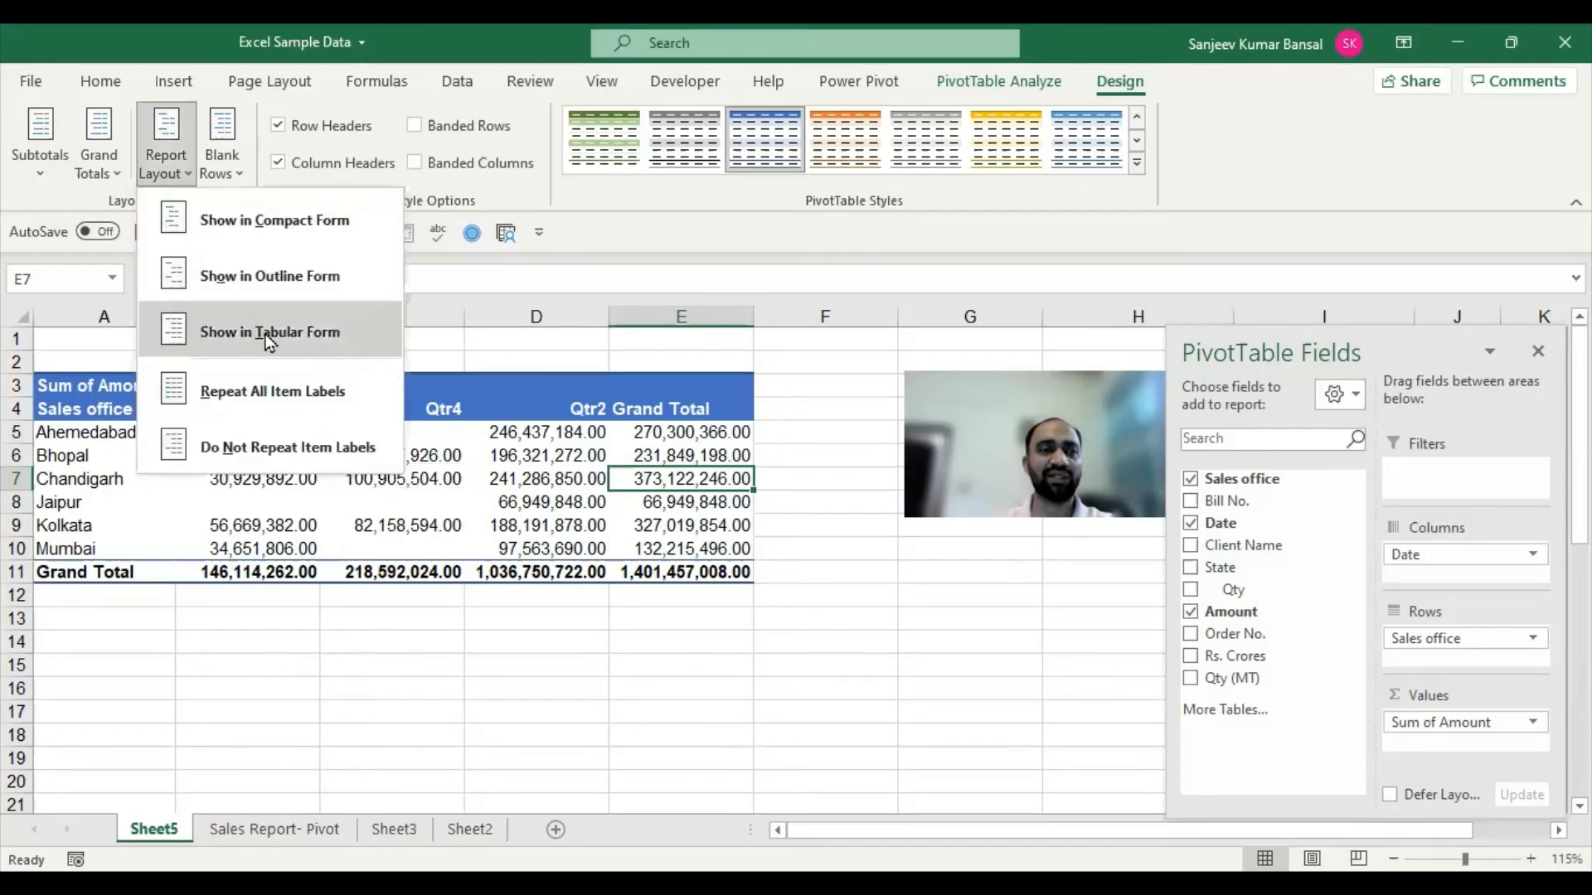
{"action": "left_click", "coordinate": [263, 331]}
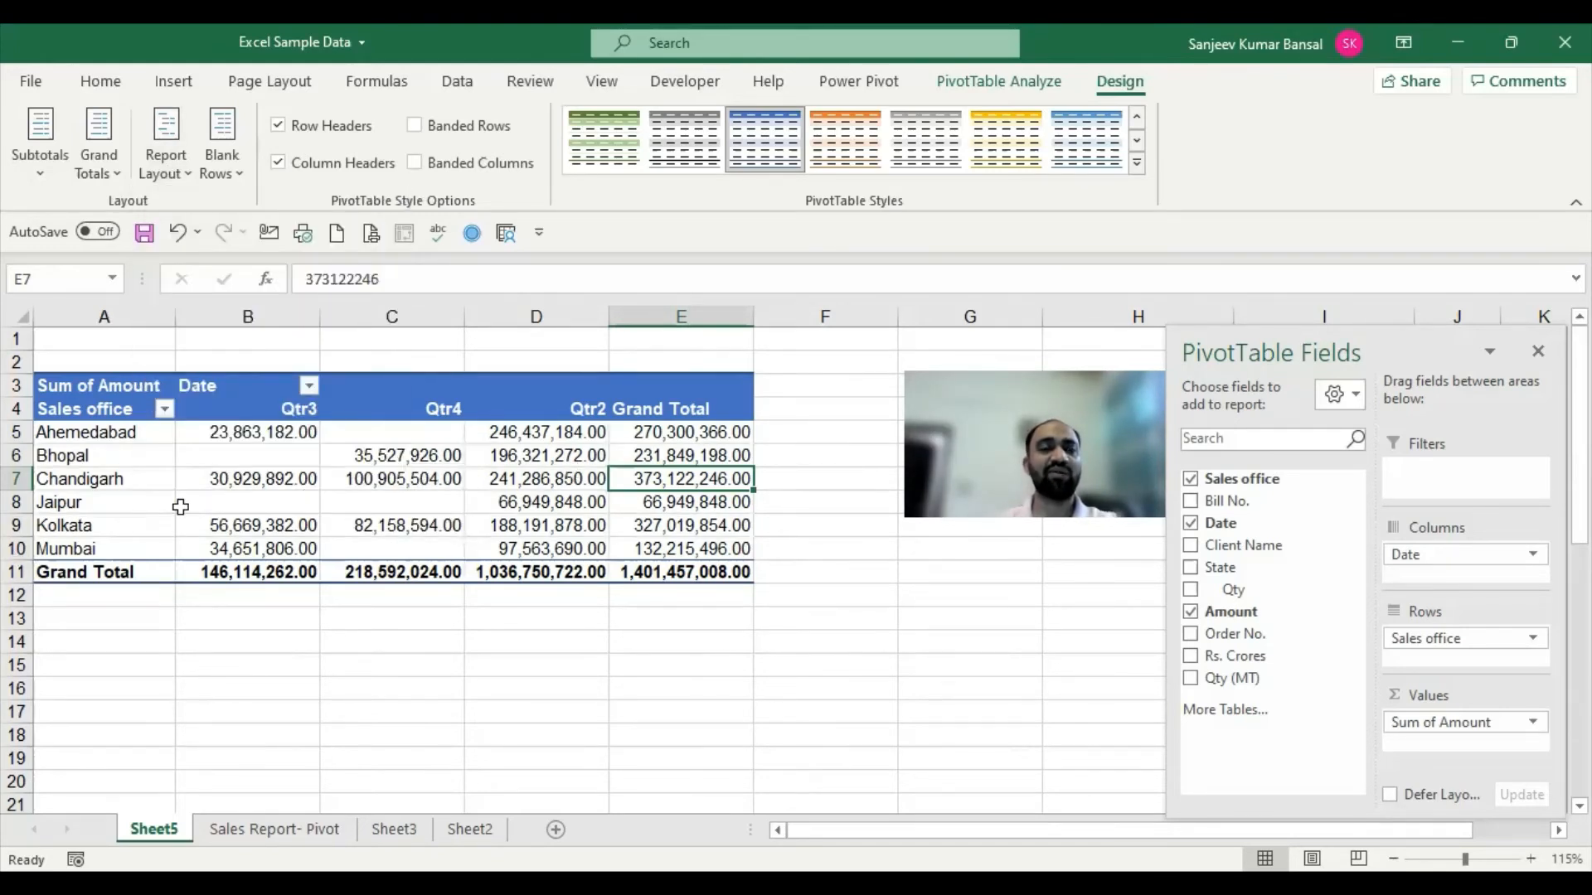
{"action": "mouse_move", "coordinate": [180, 507]}
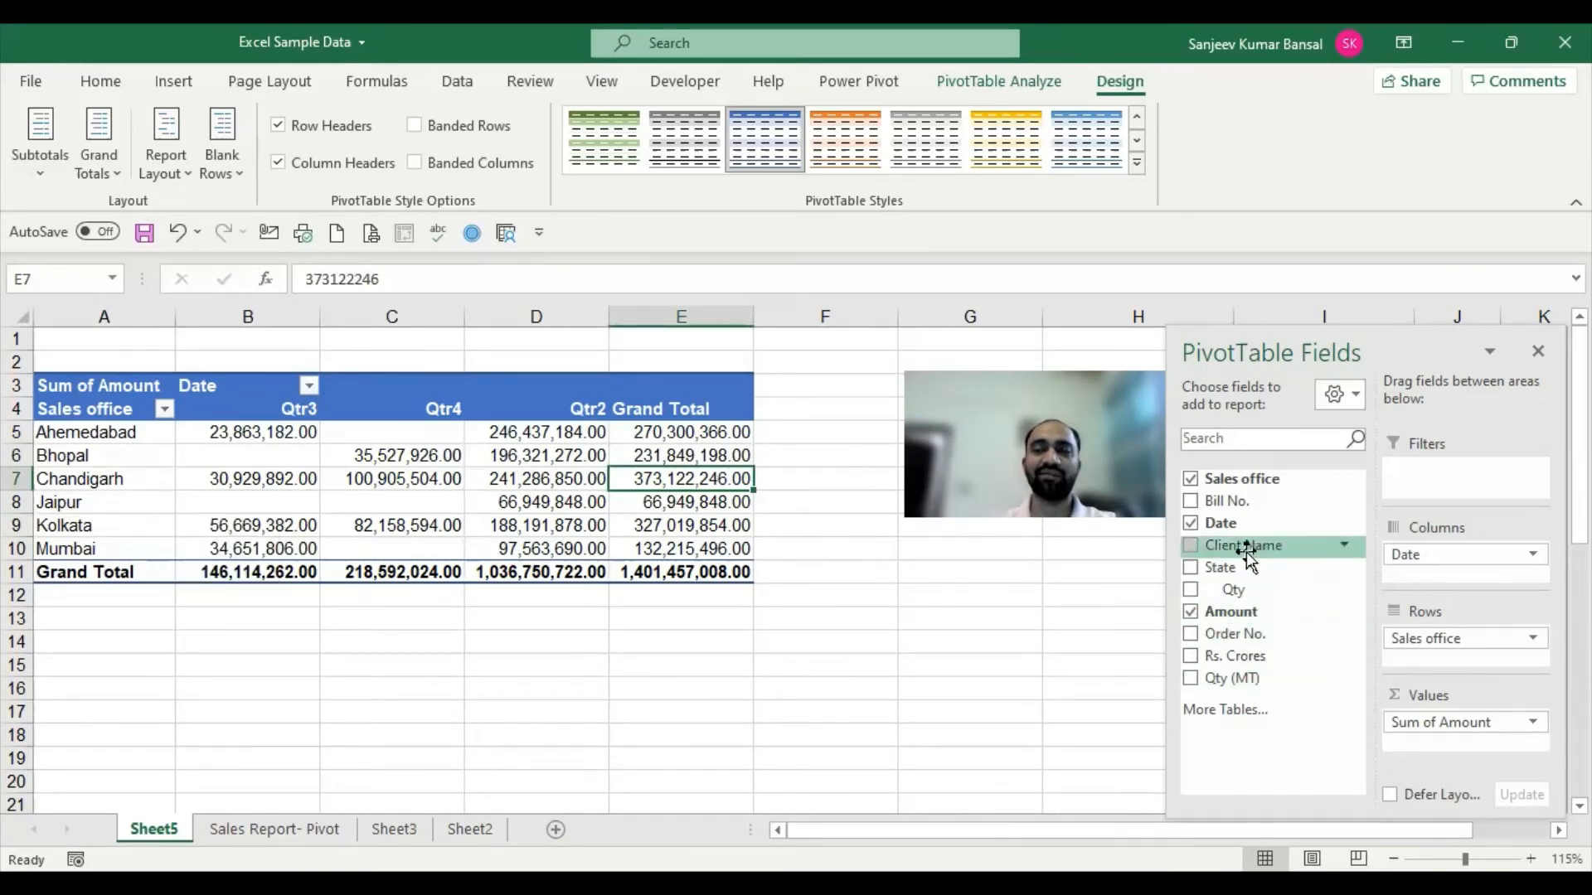
{"action": "left_click_drag", "start_coordinate": [1258, 547], "coordinate": [1485, 666]}
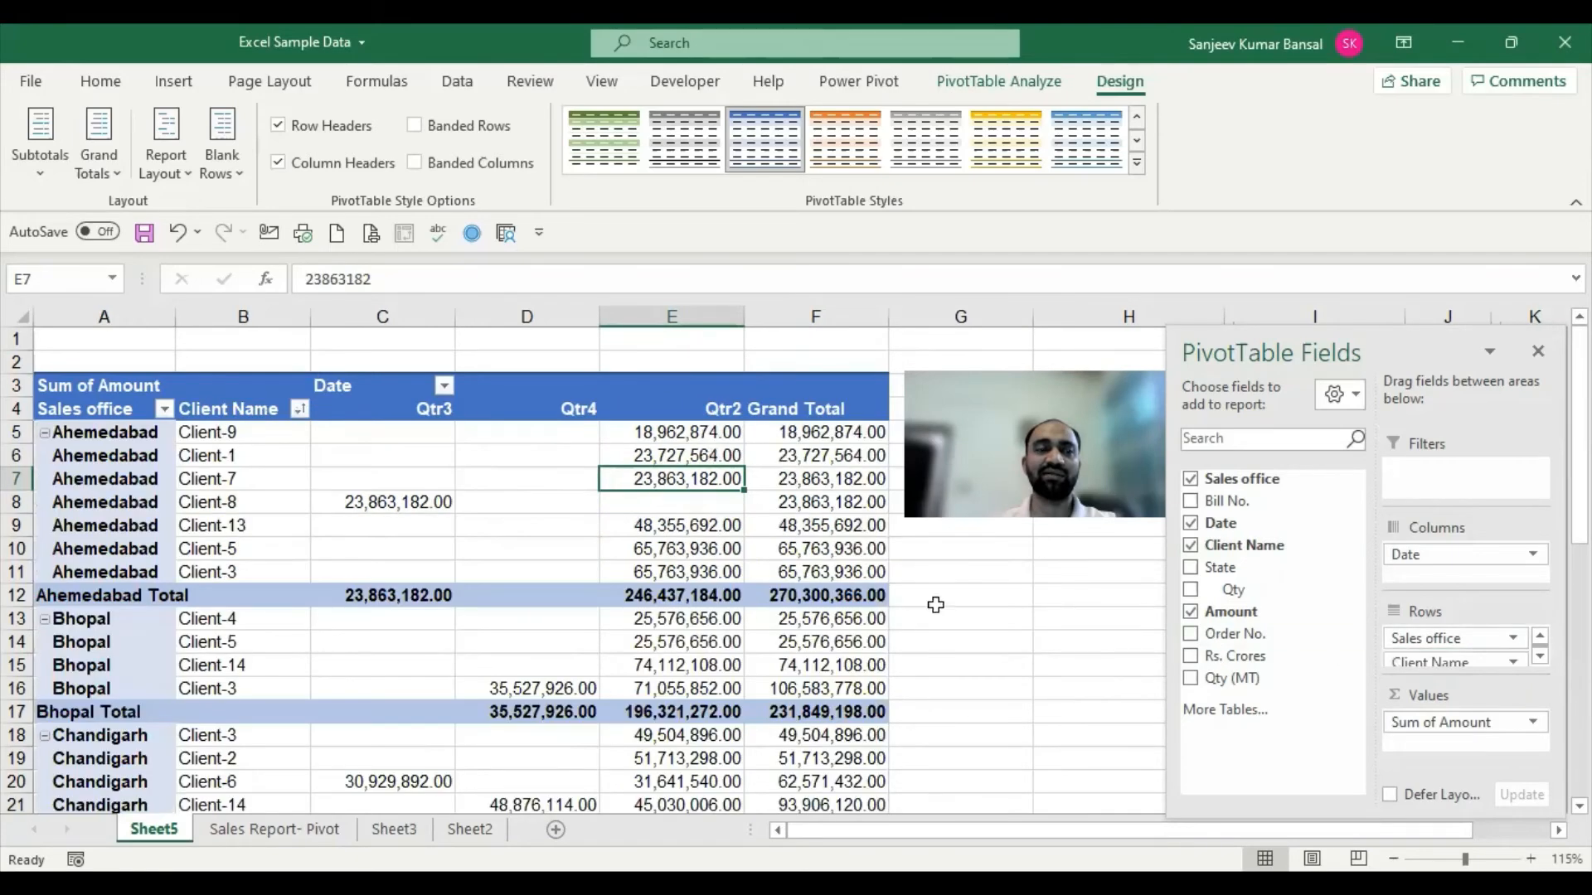
Set the Sales office field's layout to show item labels in outline form.
{"action": "left_click", "coordinate": [1437, 640]}
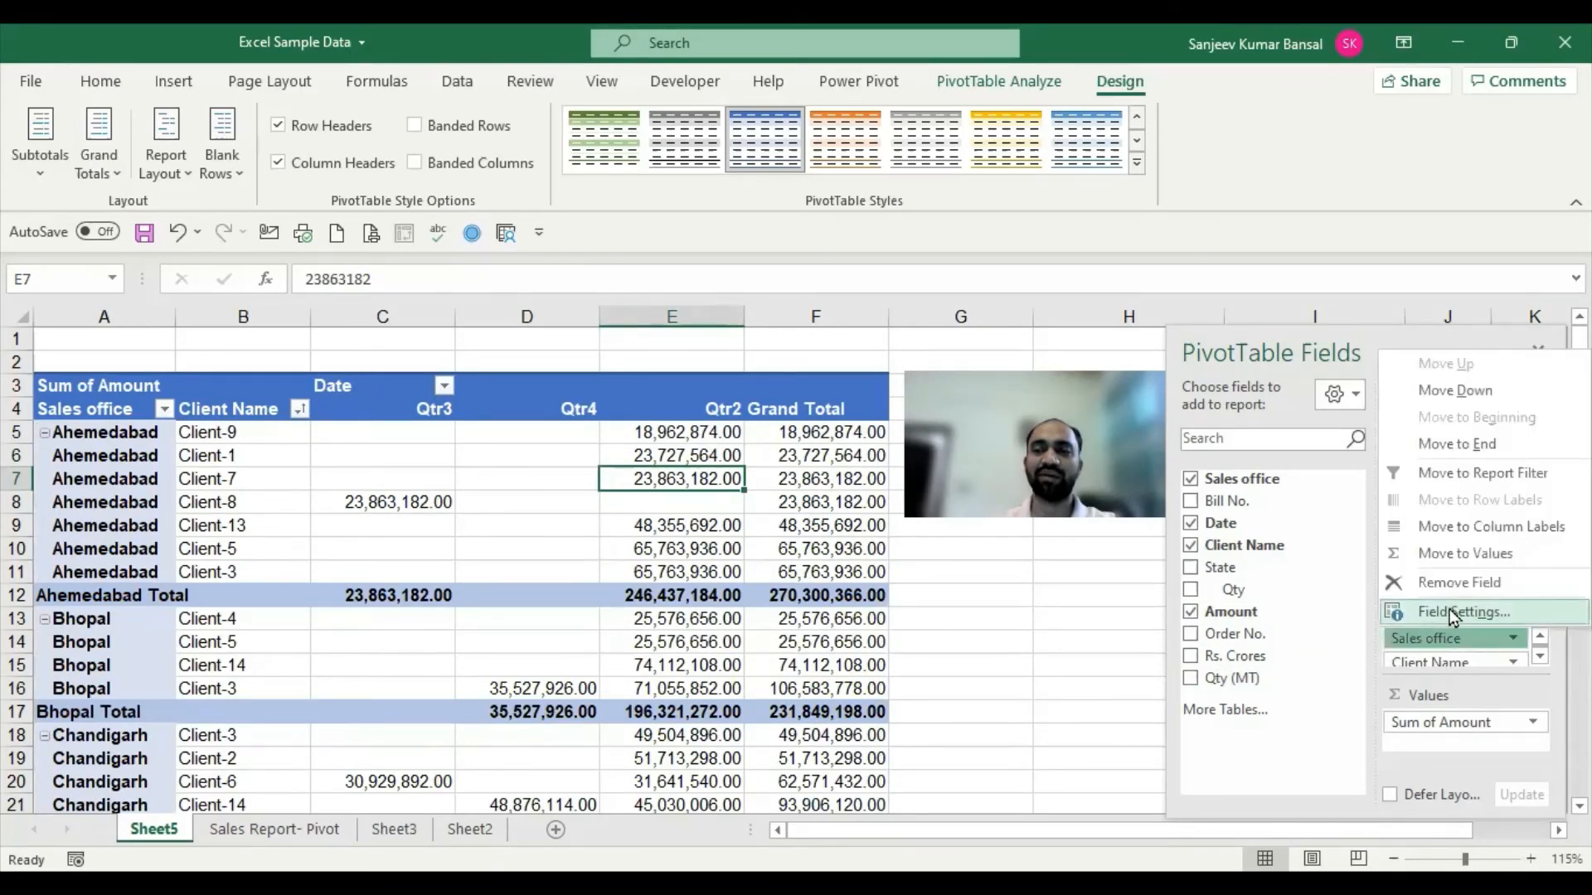
{"action": "left_click", "coordinate": [1453, 614]}
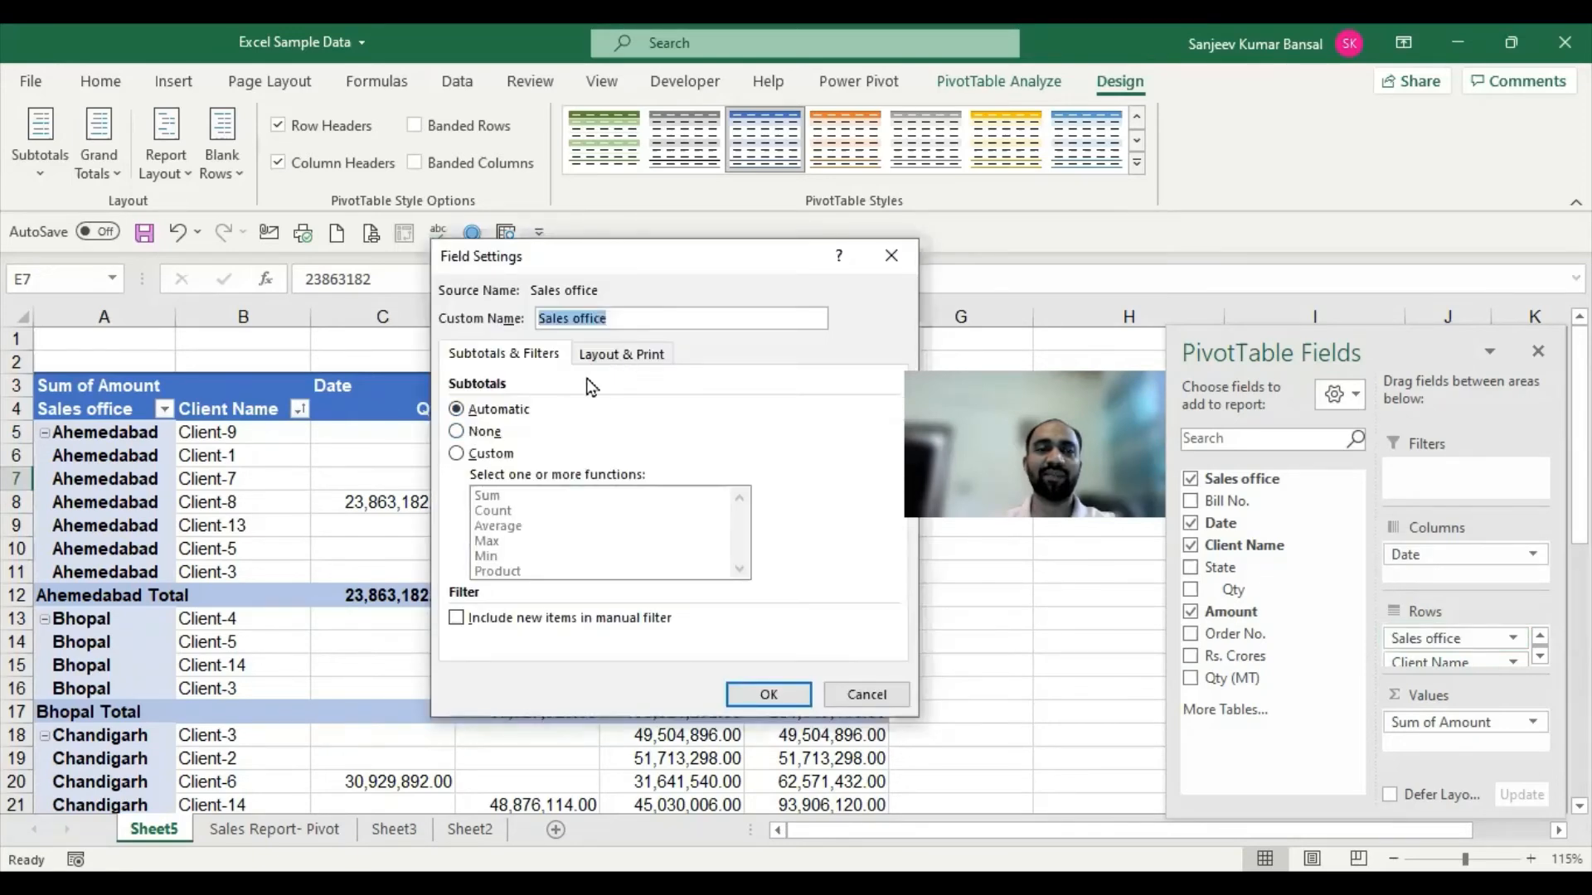
{"action": "left_click", "coordinate": [622, 354]}
{"action": "left_click", "coordinate": [483, 409]}
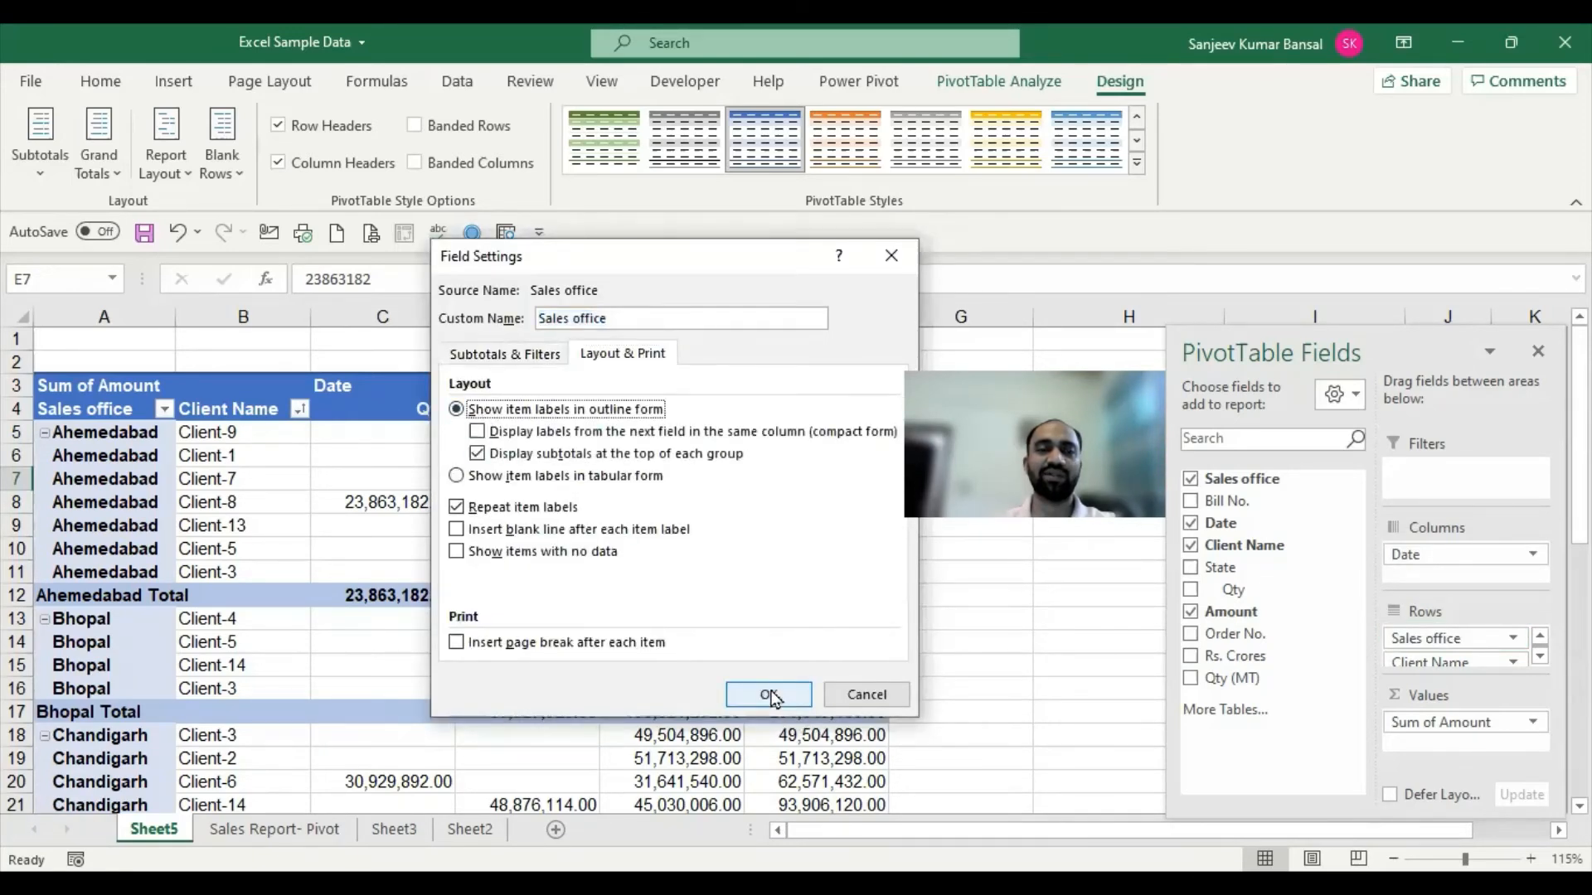
{"action": "left_click", "coordinate": [769, 695]}
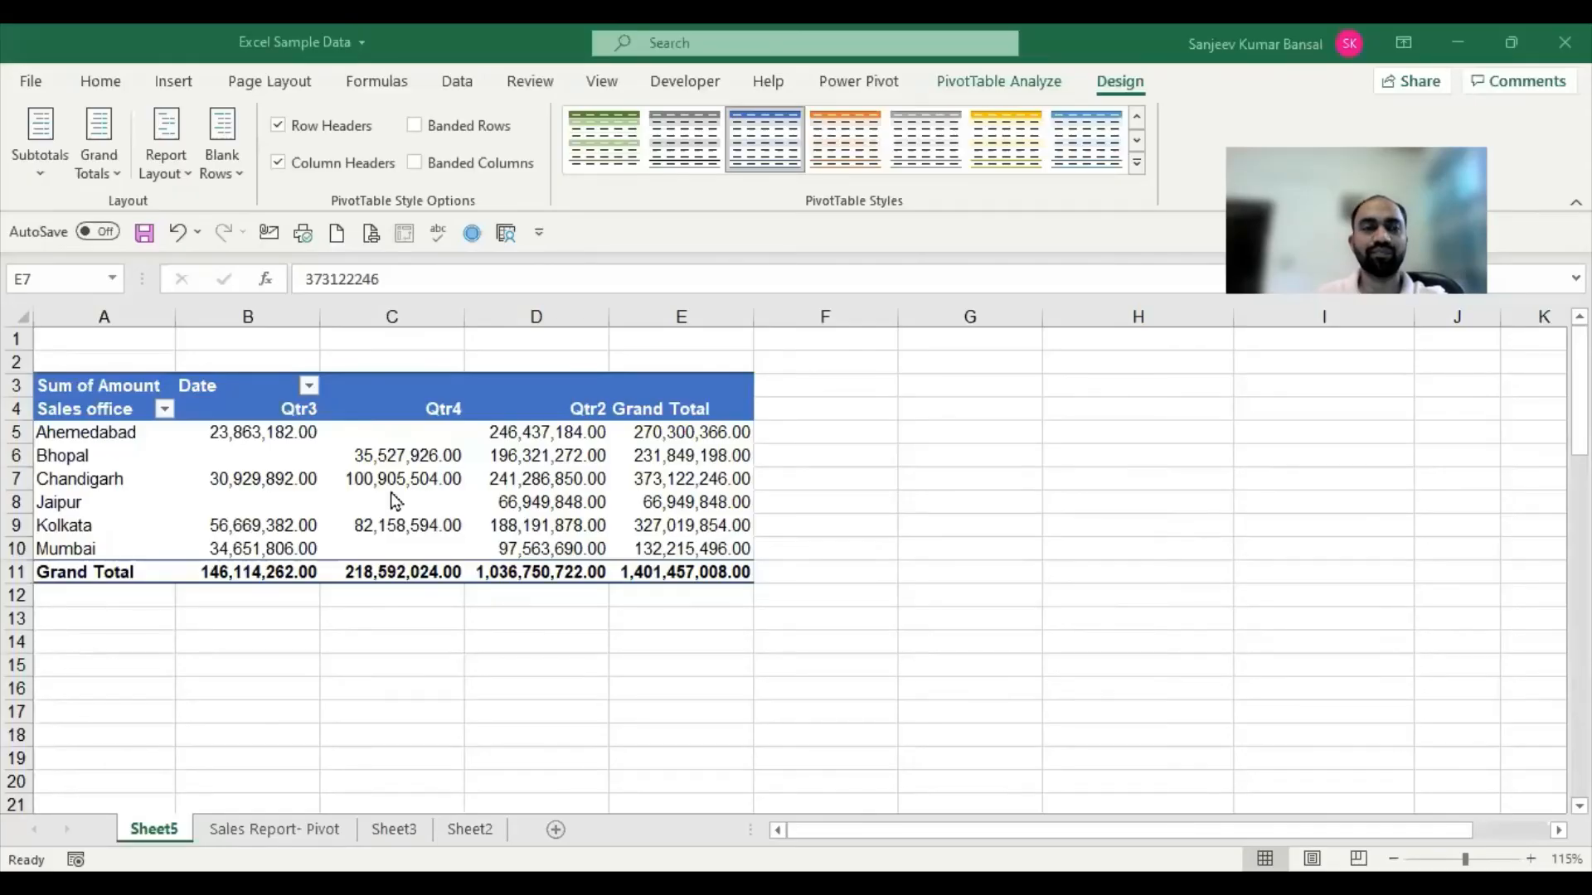
Add the Client Name and State fields to the pivot table's rows below Sales office.
{"action": "left_click", "coordinate": [649, 479]}
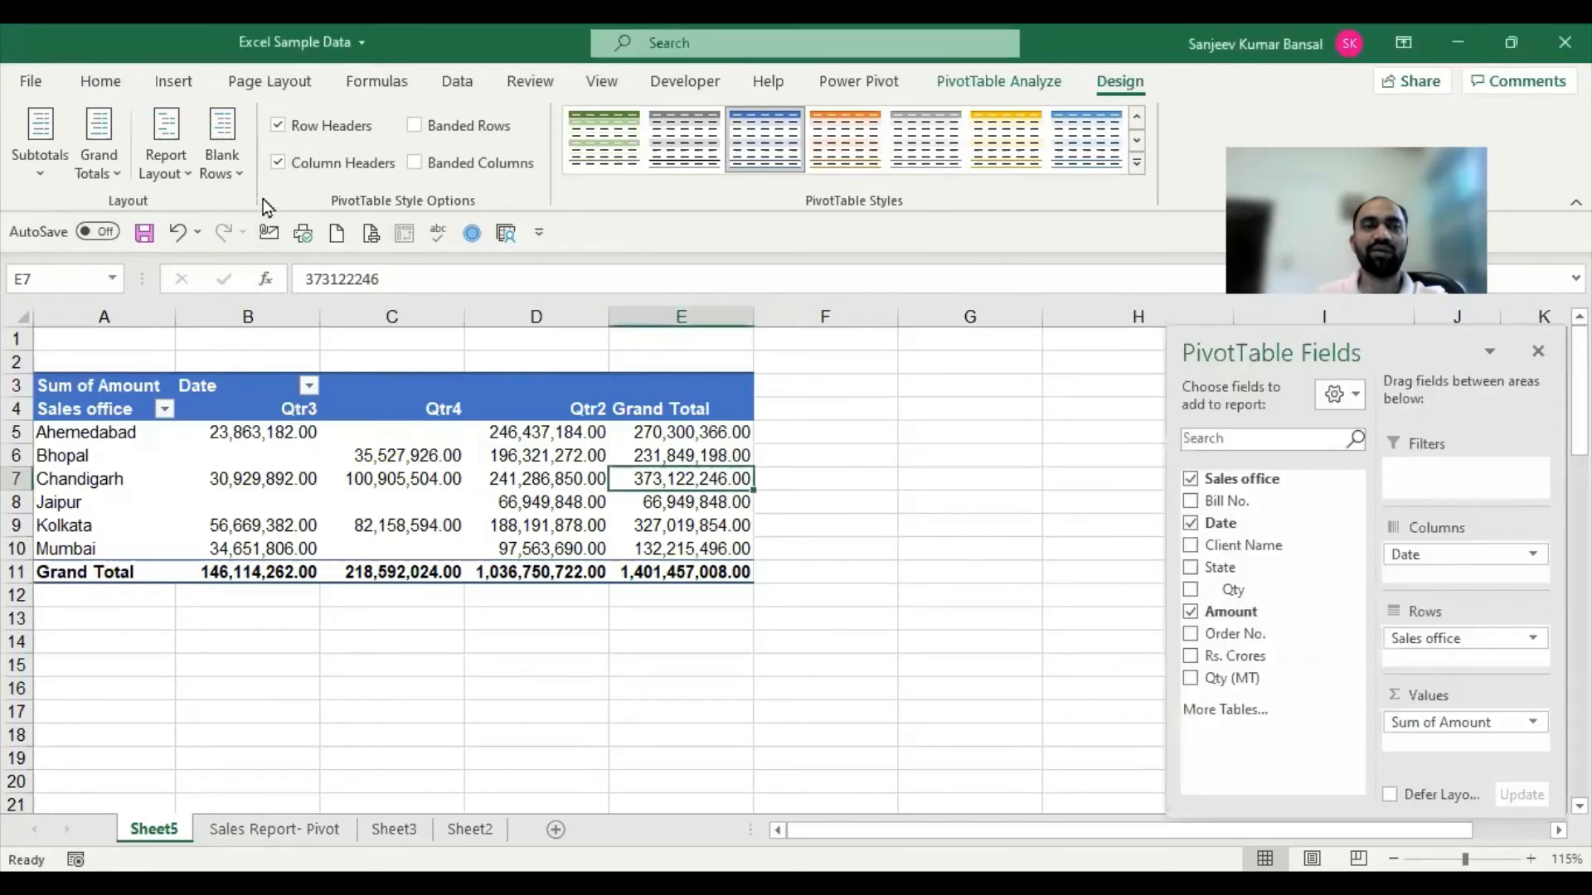
{"action": "left_click", "coordinate": [189, 167]}
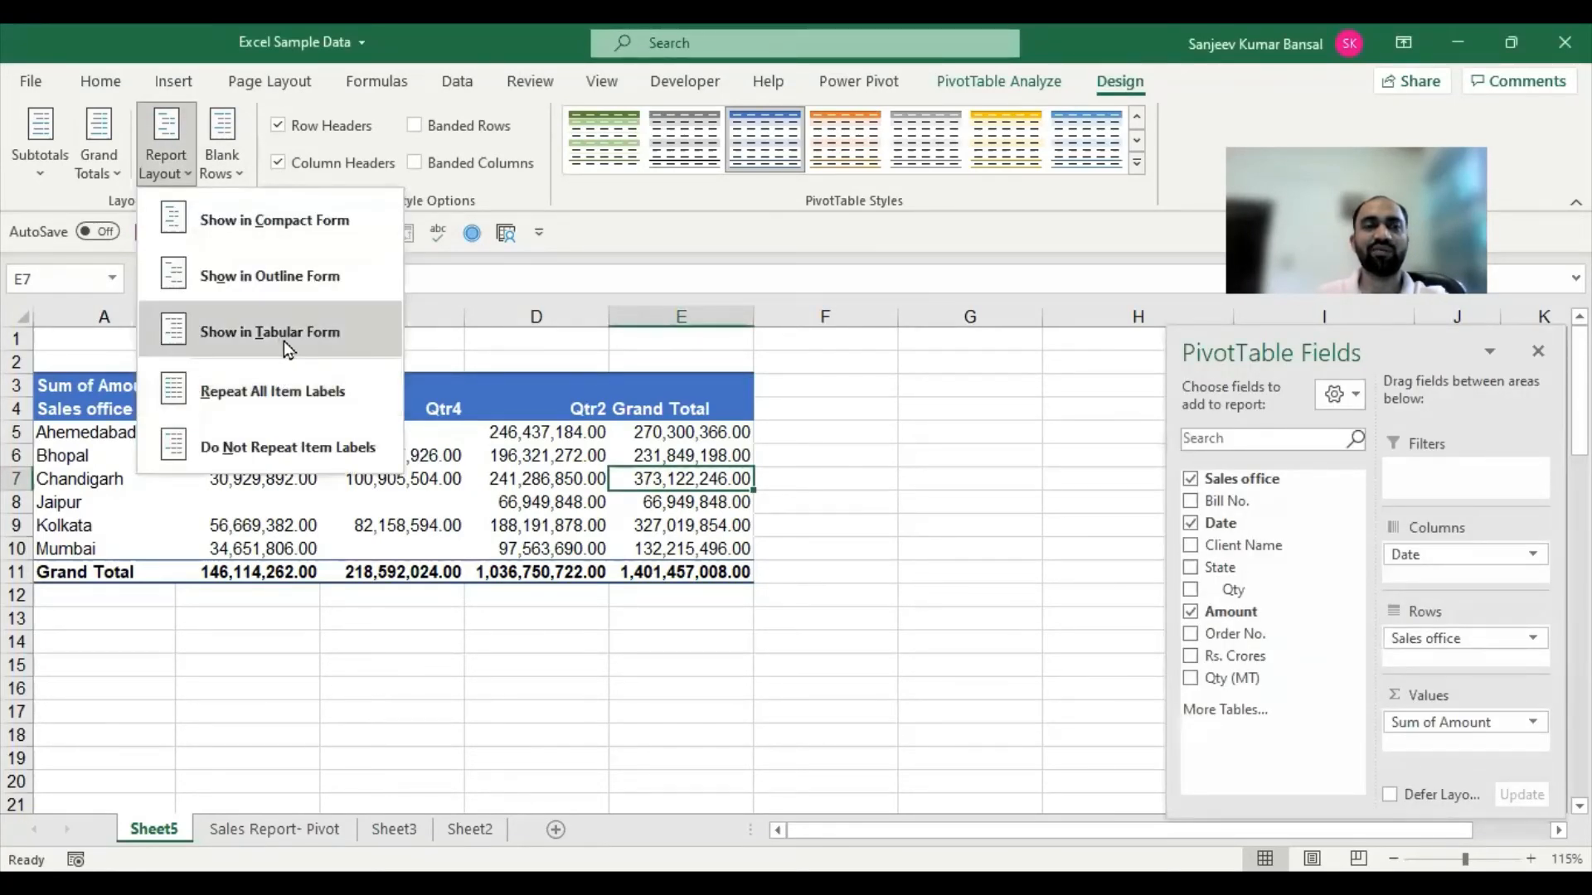
{"action": "left_click", "coordinate": [1225, 569]}
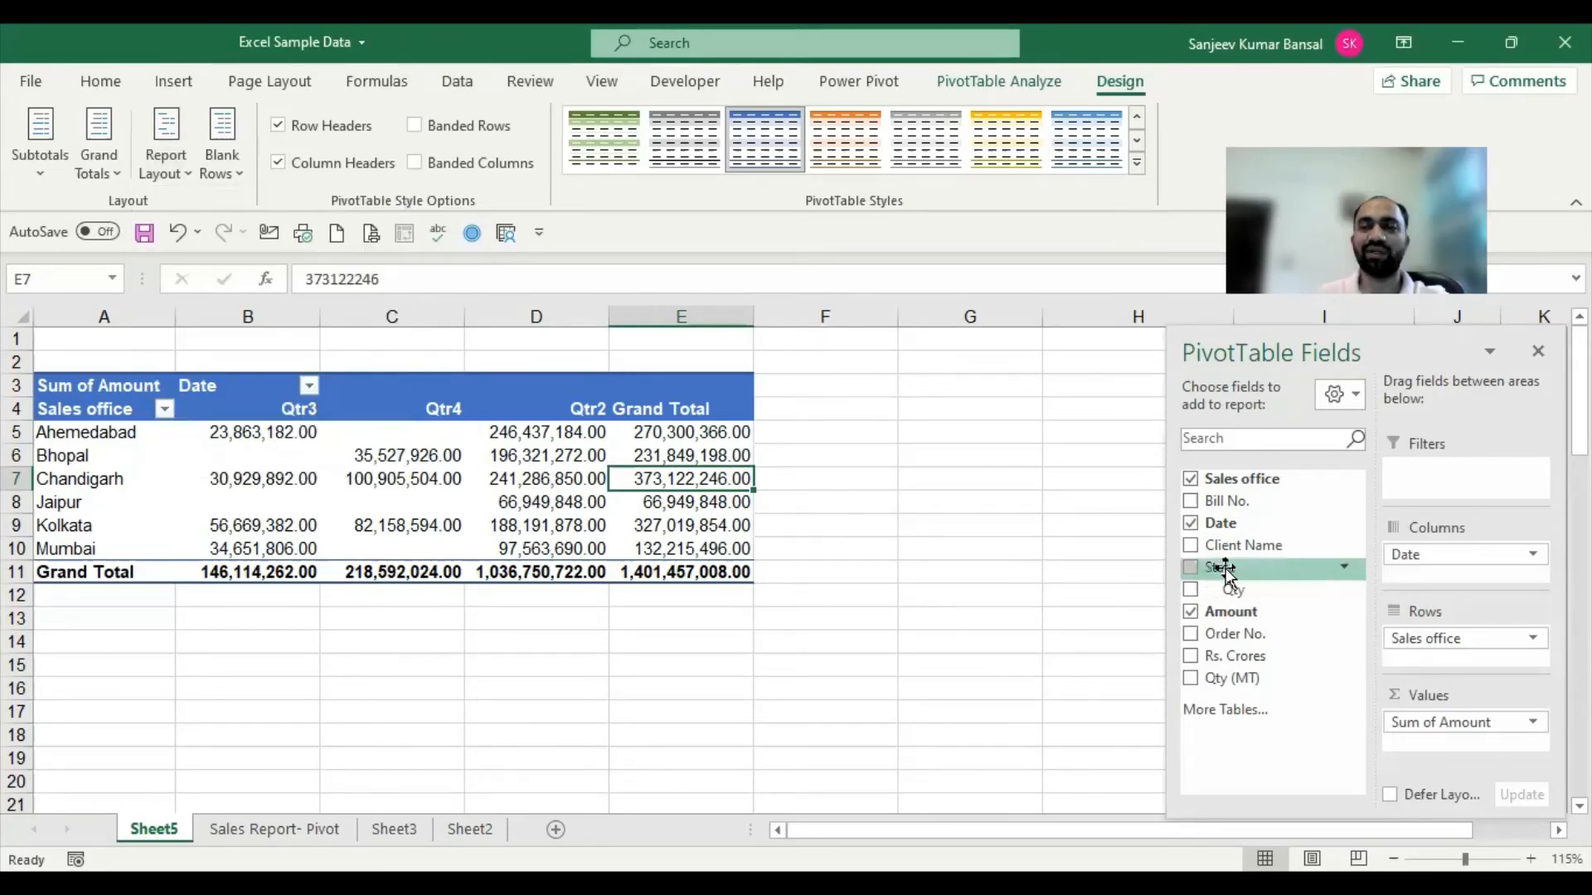
{"action": "left_click_drag", "start_coordinate": [1225, 545], "coordinate": [1466, 644]}
{"action": "left_click_drag", "start_coordinate": [1226, 569], "coordinate": [1455, 667]}
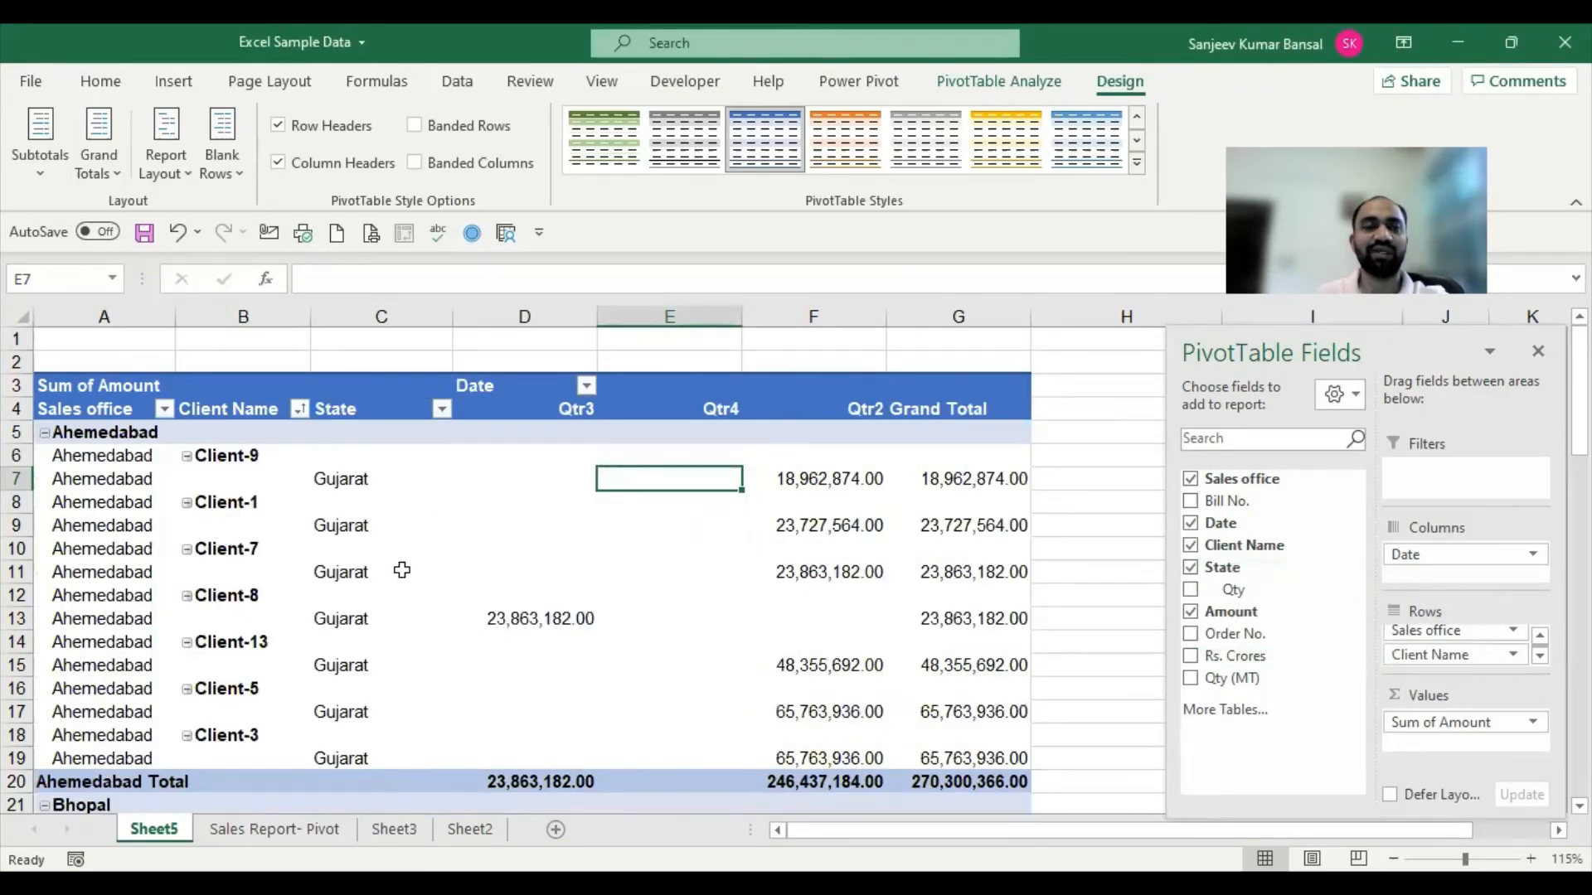
Examine how the outline layout arranges sales offices, clients and states, especially in the Ahemedabad group.
{"action": "scroll", "coordinate": [502, 612], "scroll_direction": "down", "scroll_amount": 7}
{"action": "scroll", "coordinate": [531, 618], "scroll_direction": "up", "scroll_amount": 2}
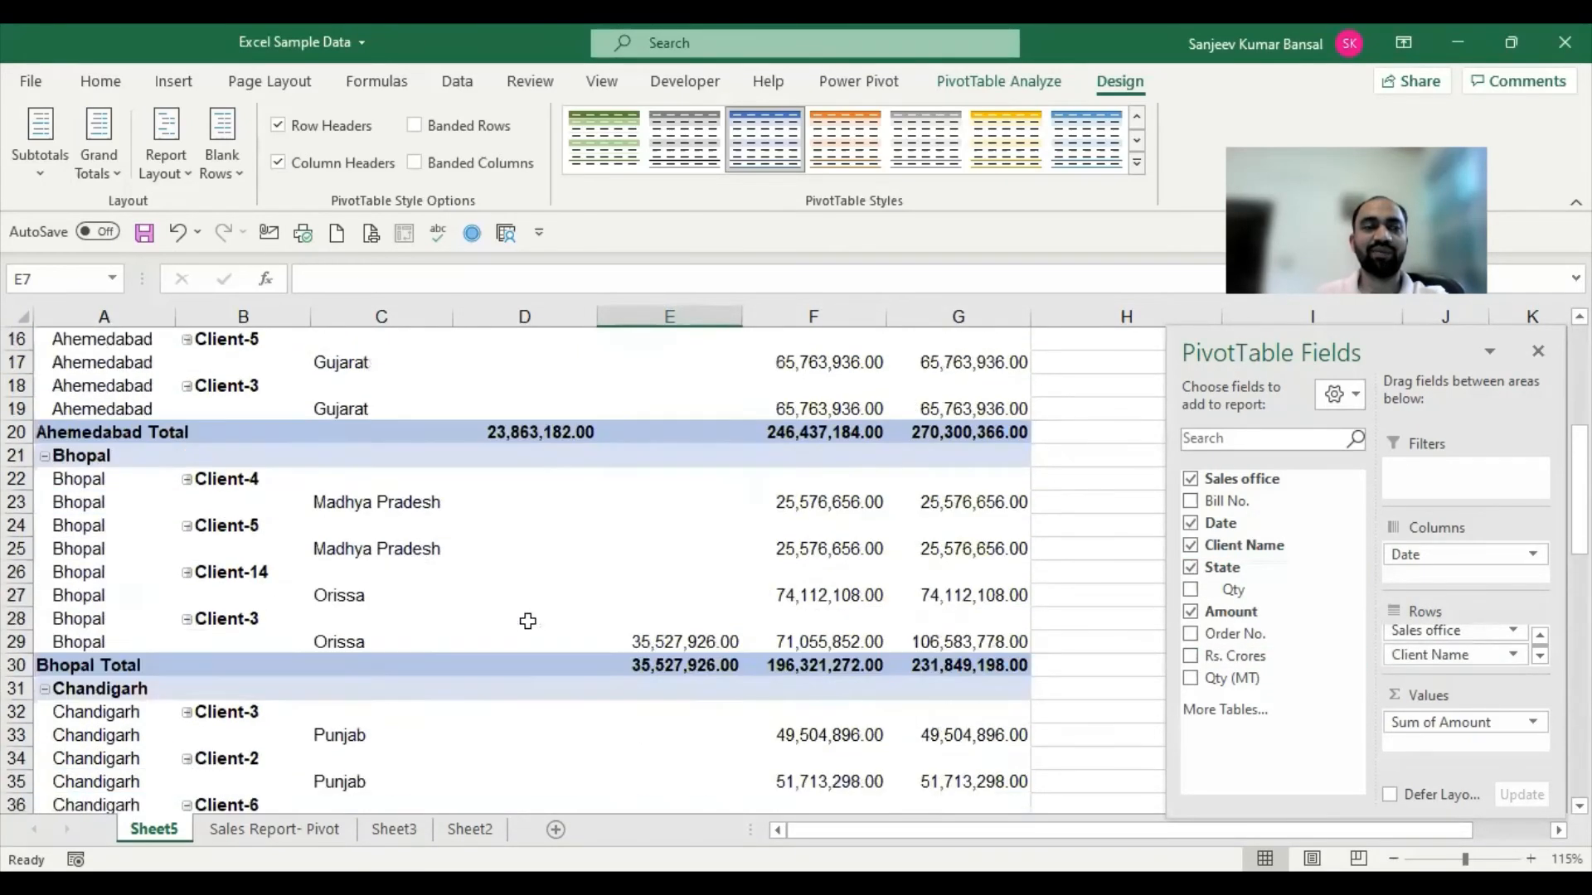
{"action": "scroll", "coordinate": [528, 621], "scroll_direction": "up", "scroll_amount": 5}
{"action": "left_click_drag", "start_coordinate": [224, 465], "coordinate": [912, 754]}
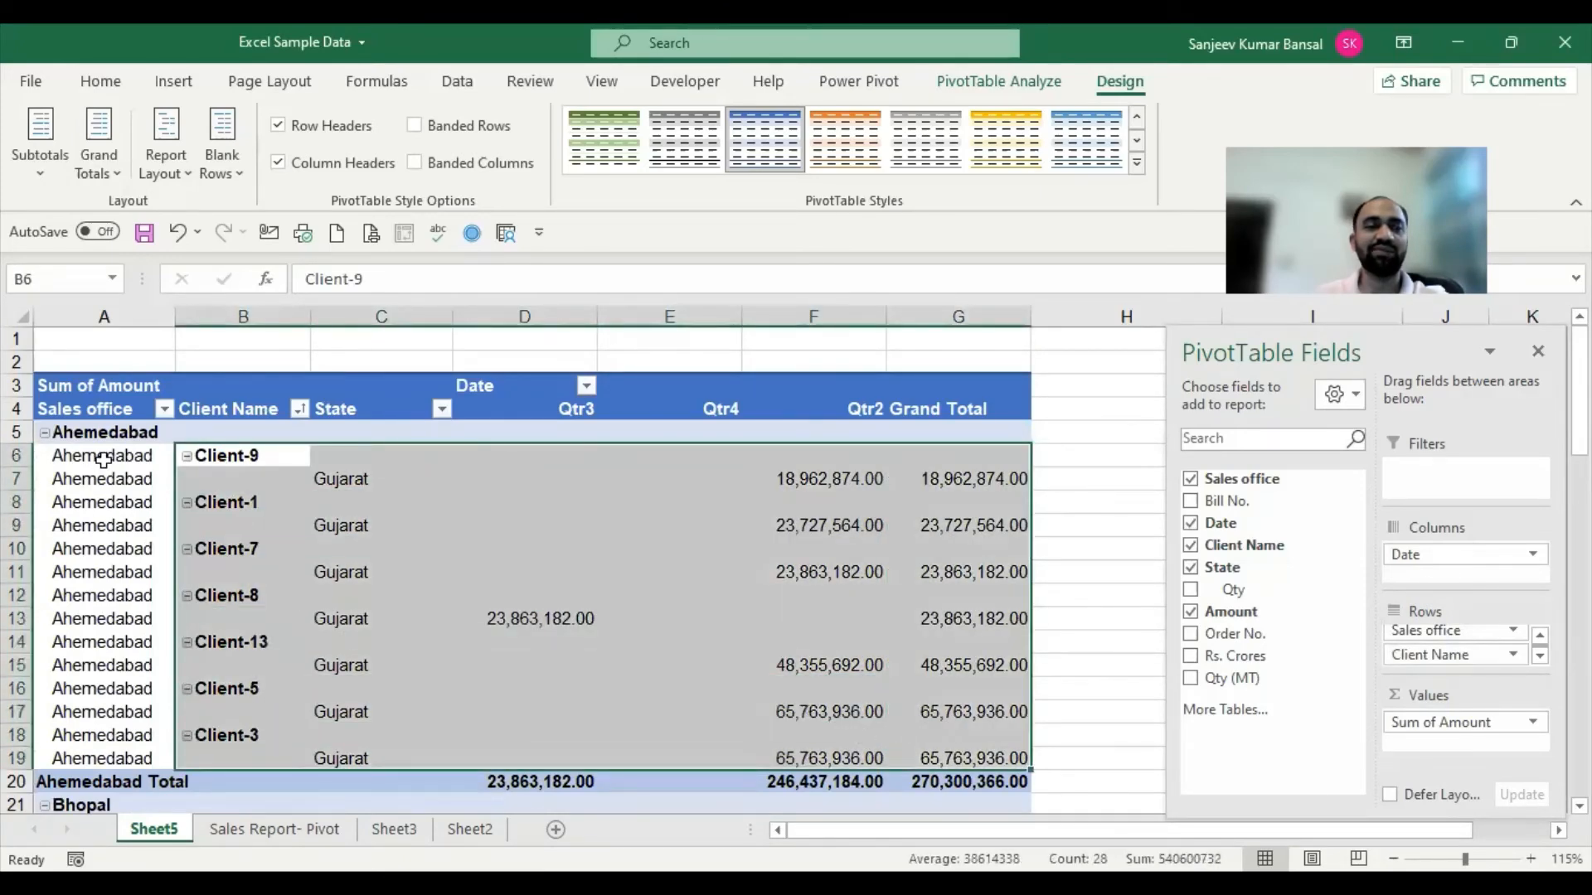
{"action": "left_click_drag", "start_coordinate": [103, 461], "coordinate": [931, 753]}
{"action": "left_click", "coordinate": [598, 599]}
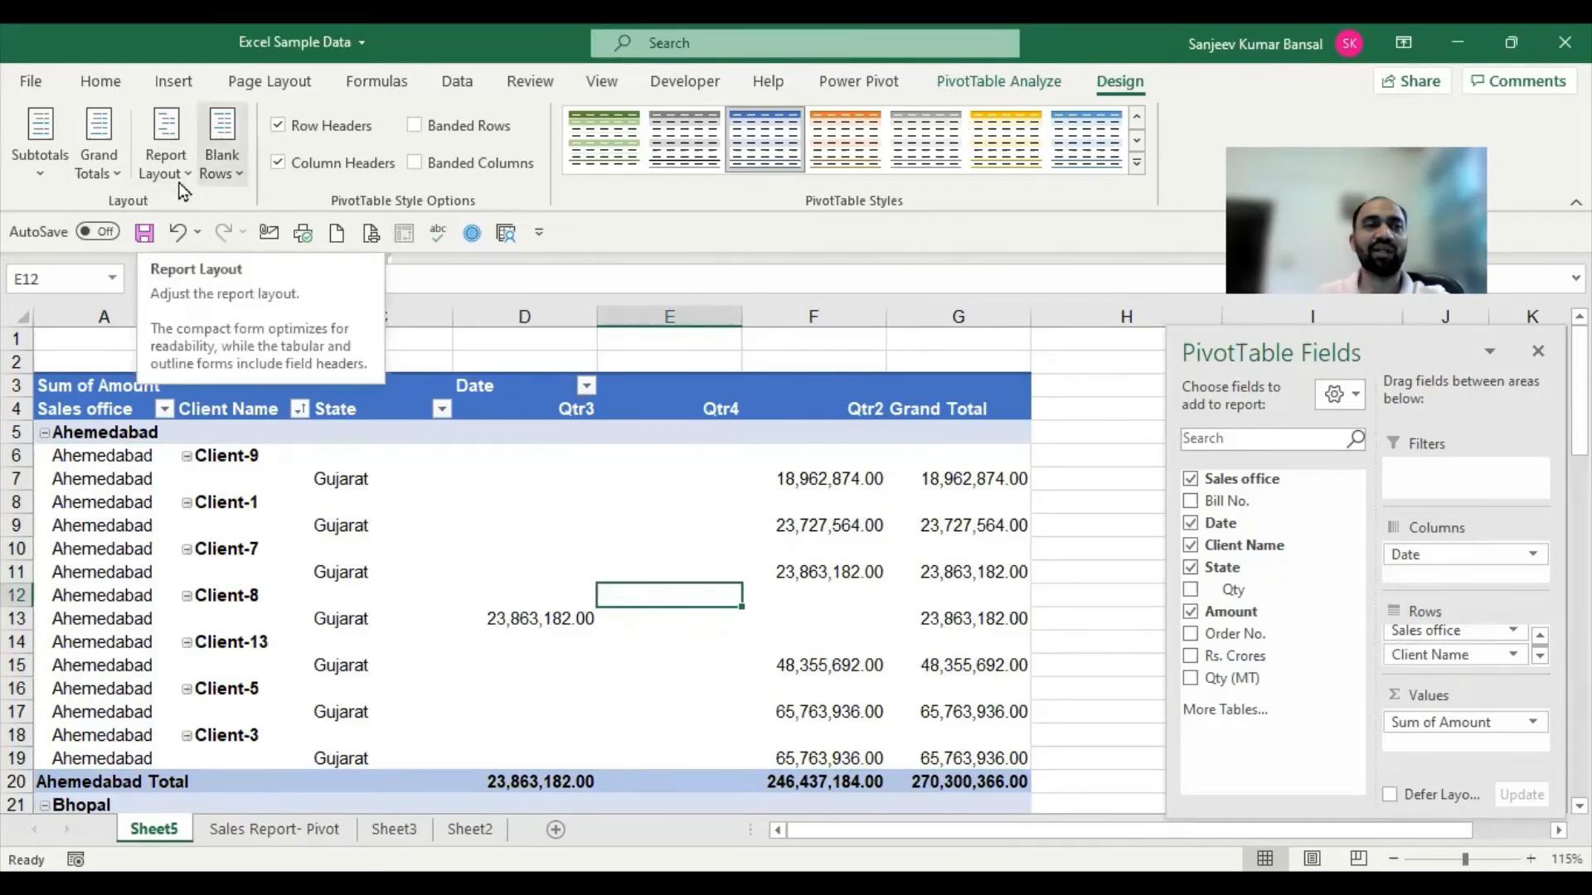
Try the tabular report layout, inspecting the office, client and state labels on the Ahemedabad rows, and undo the layout change.
{"action": "left_click", "coordinate": [169, 158]}
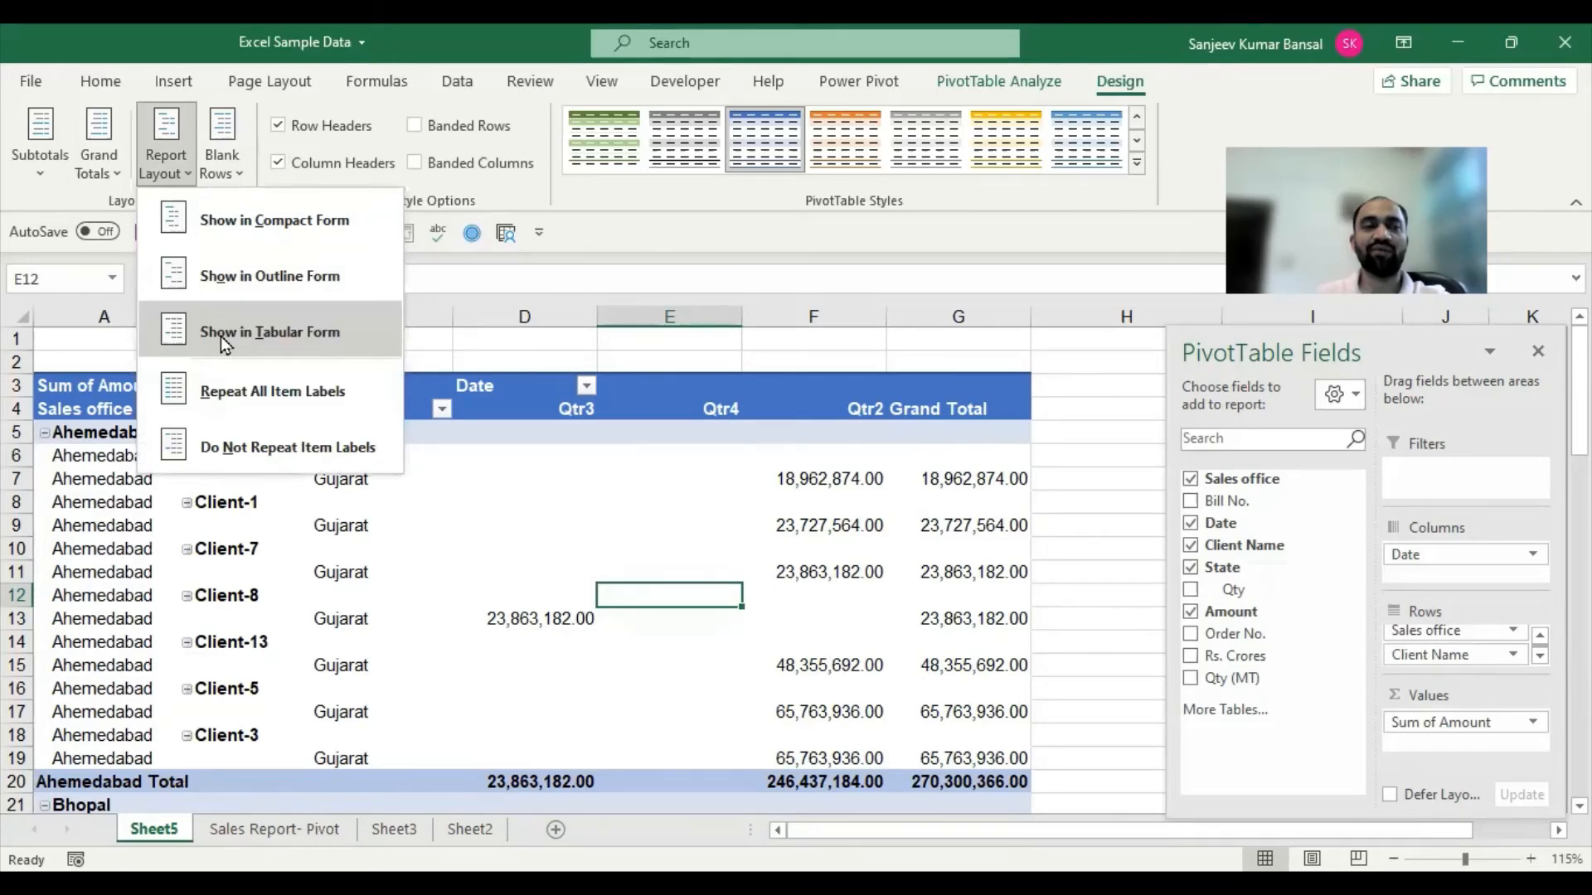
{"action": "left_click", "coordinate": [221, 336]}
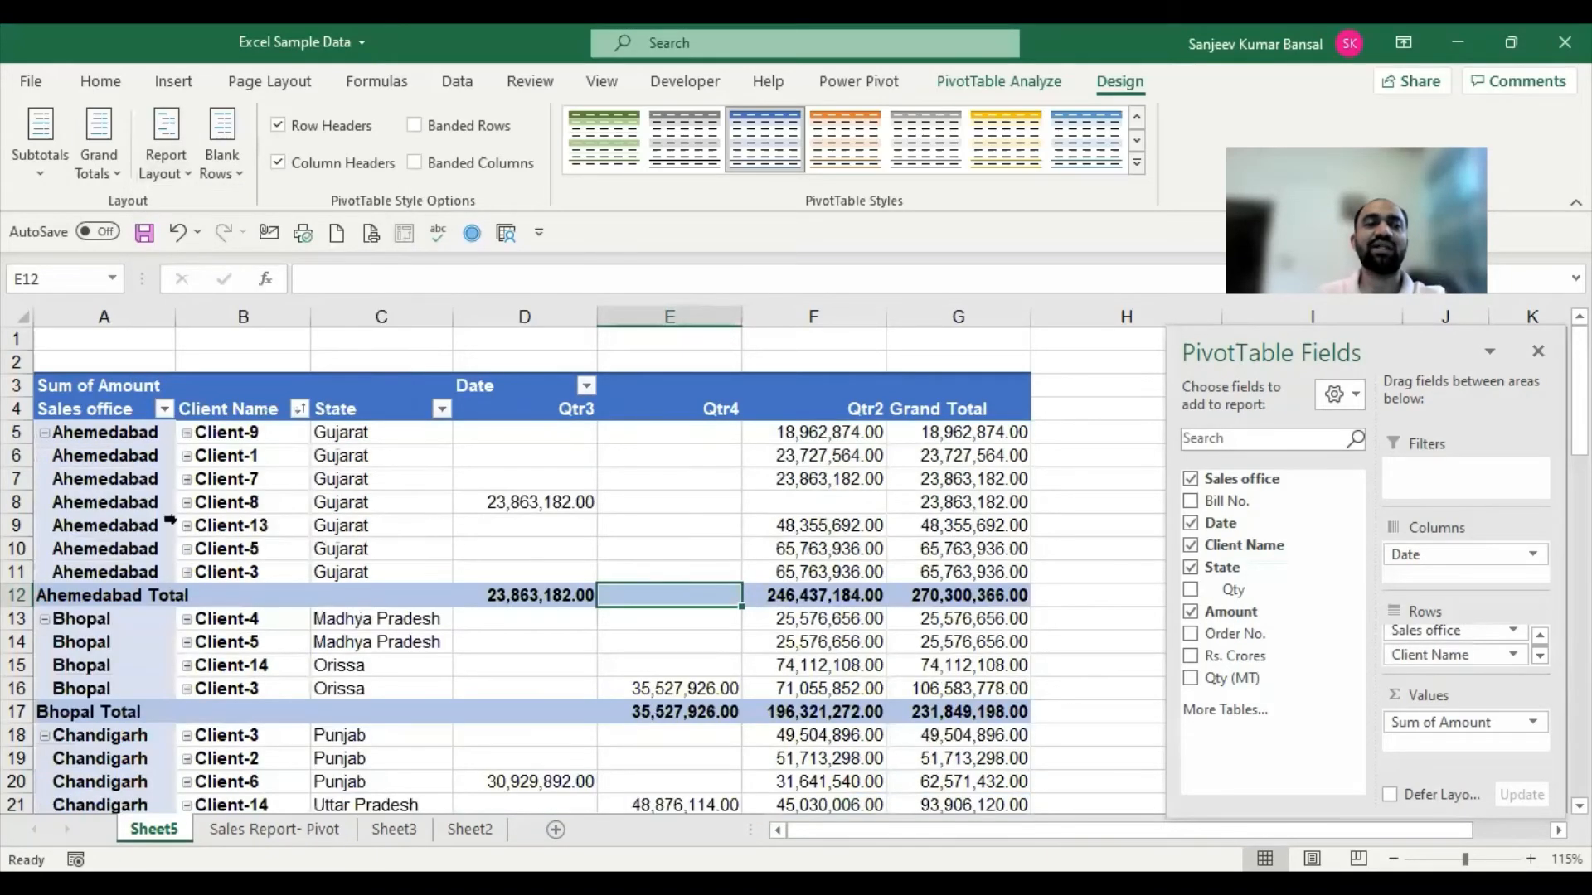
{"action": "left_click_drag", "start_coordinate": [116, 432], "coordinate": [388, 431]}
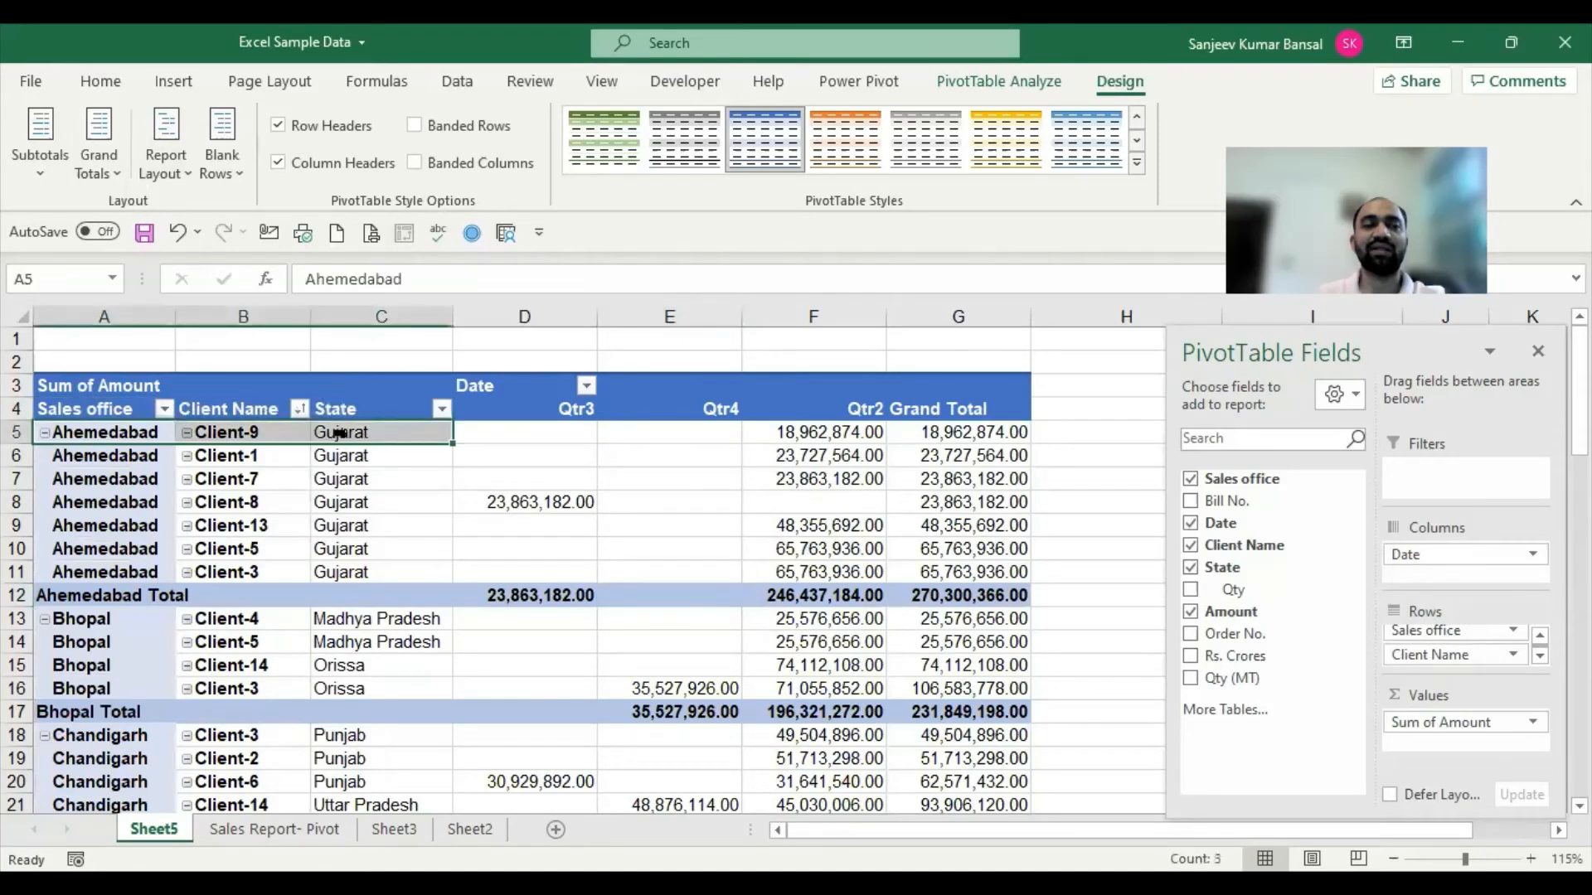
{"action": "left_click", "coordinate": [262, 432]}
{"action": "left_click", "coordinate": [377, 438]}
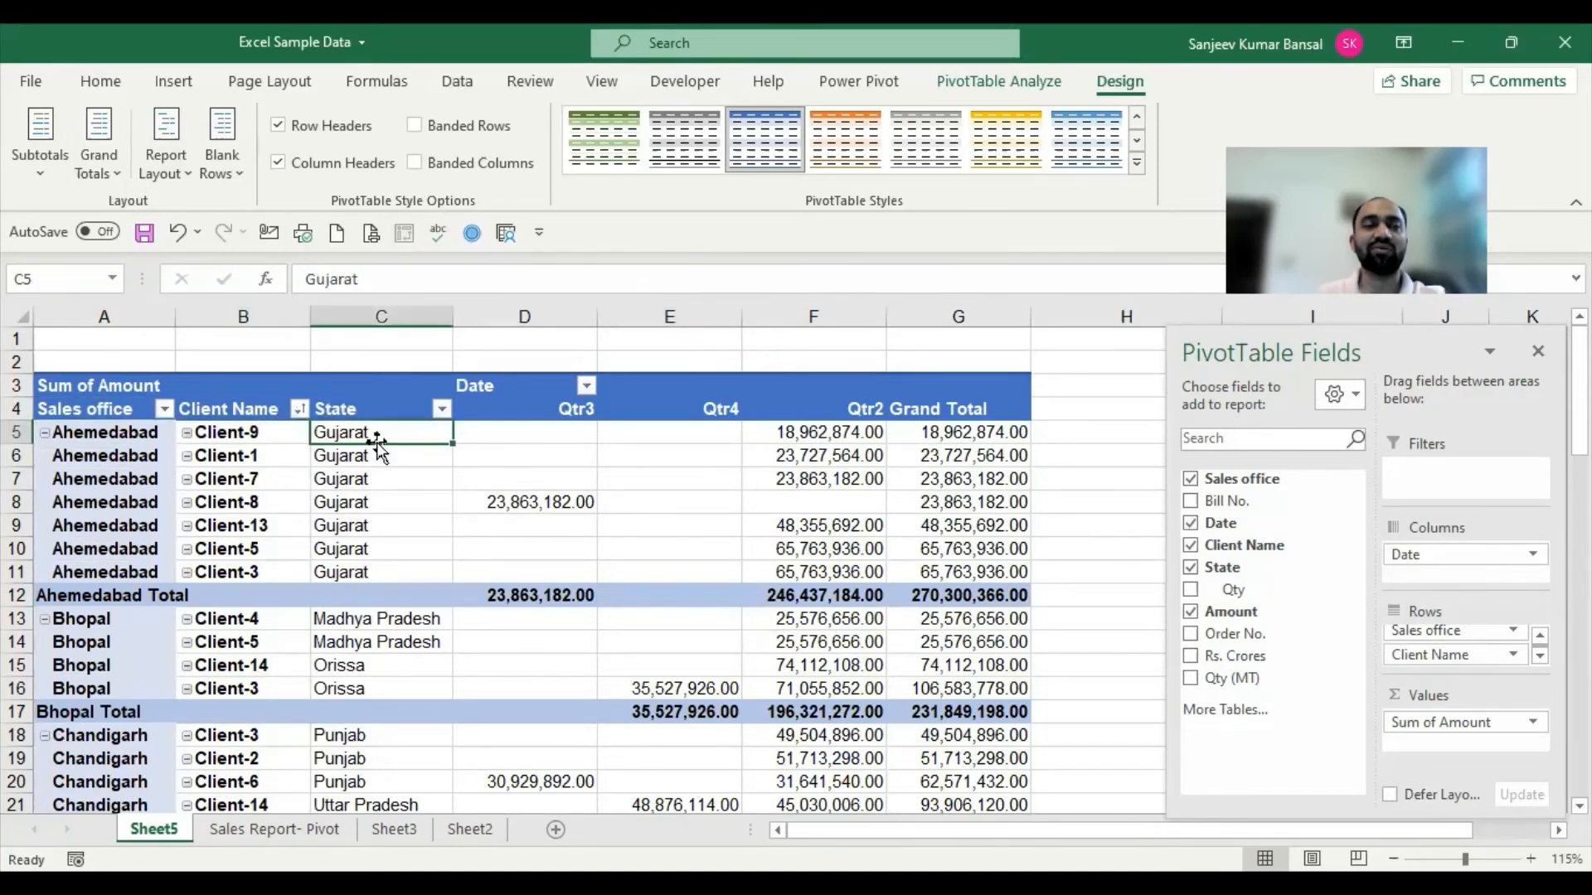
{"action": "left_click", "coordinate": [383, 469]}
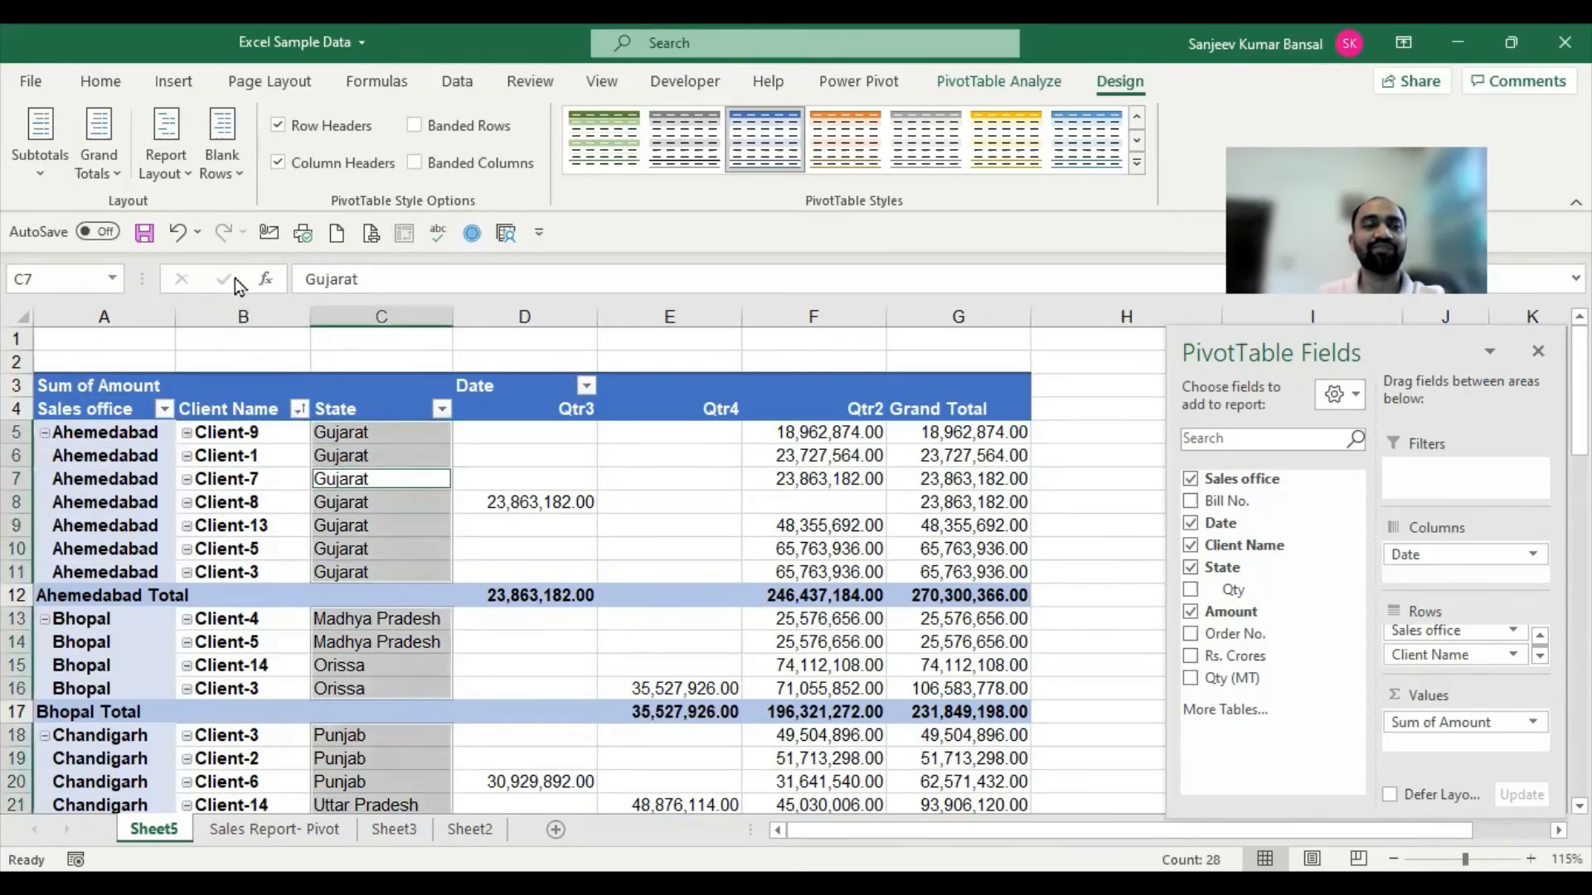
{"action": "left_click", "coordinate": [178, 233]}
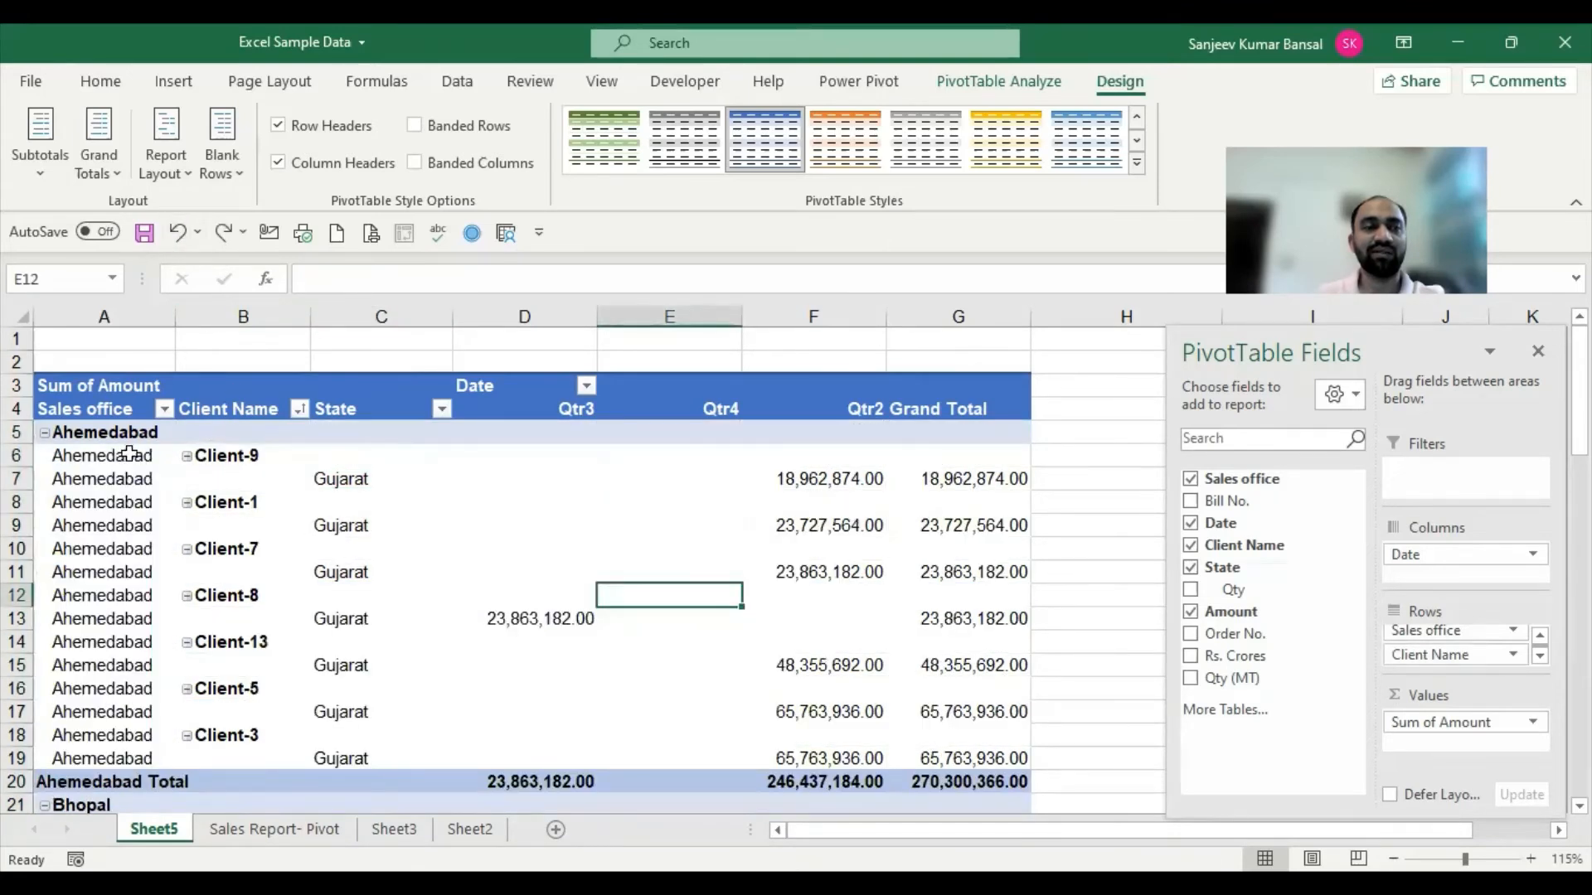
Inspect the staggered Client Name and State rows in the Ahemedabad group, and show the pivot table in tabular form.
{"action": "left_click", "coordinate": [207, 460]}
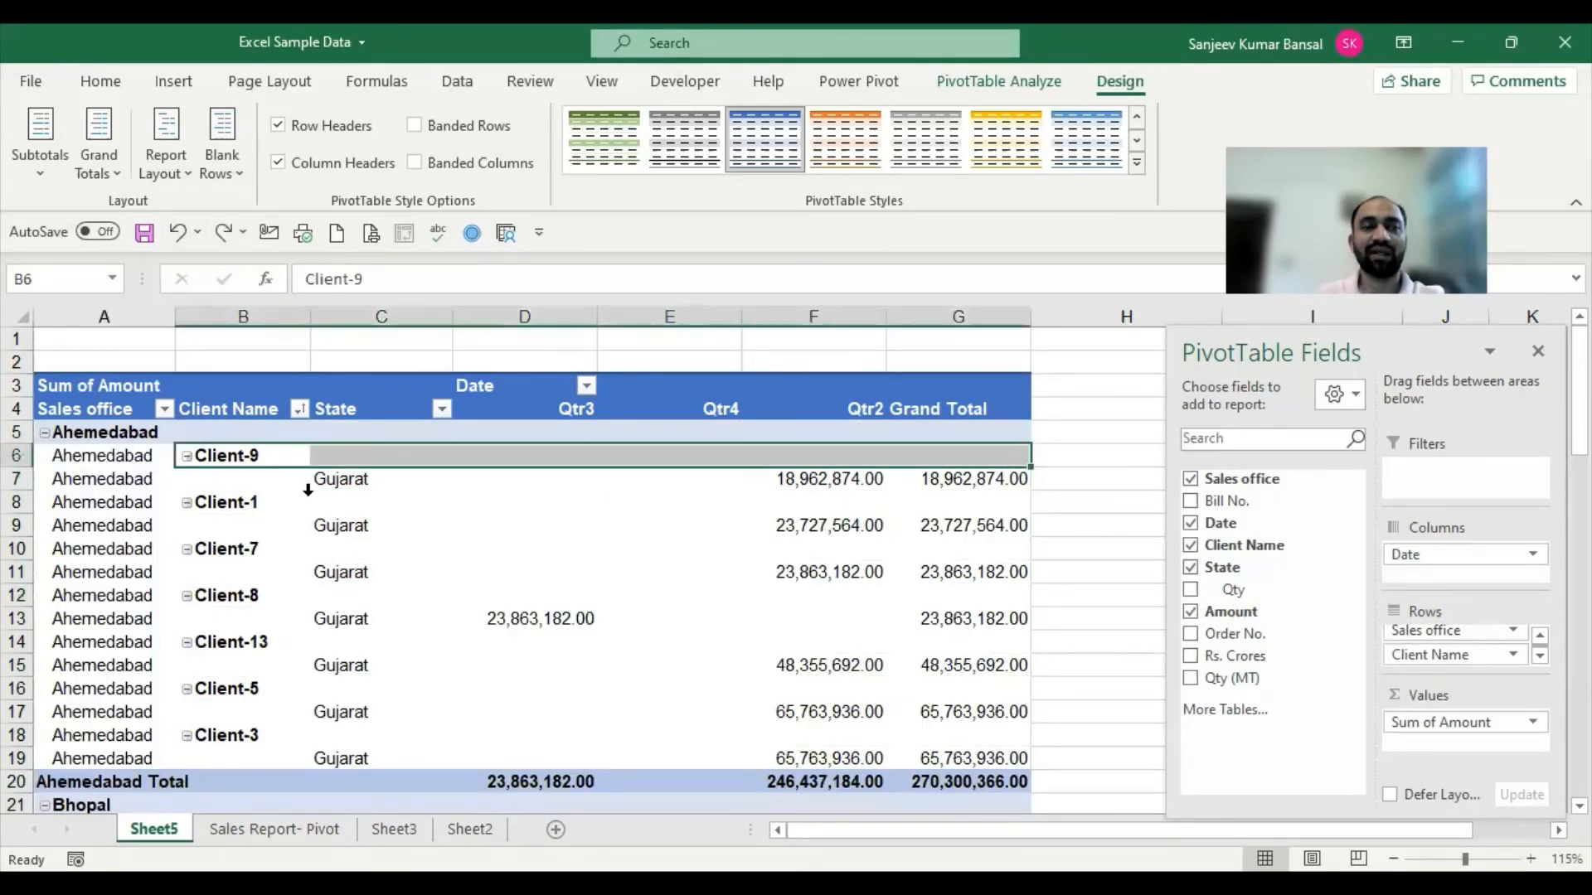
{"action": "left_click", "coordinate": [330, 494]}
{"action": "left_click", "coordinate": [334, 481]}
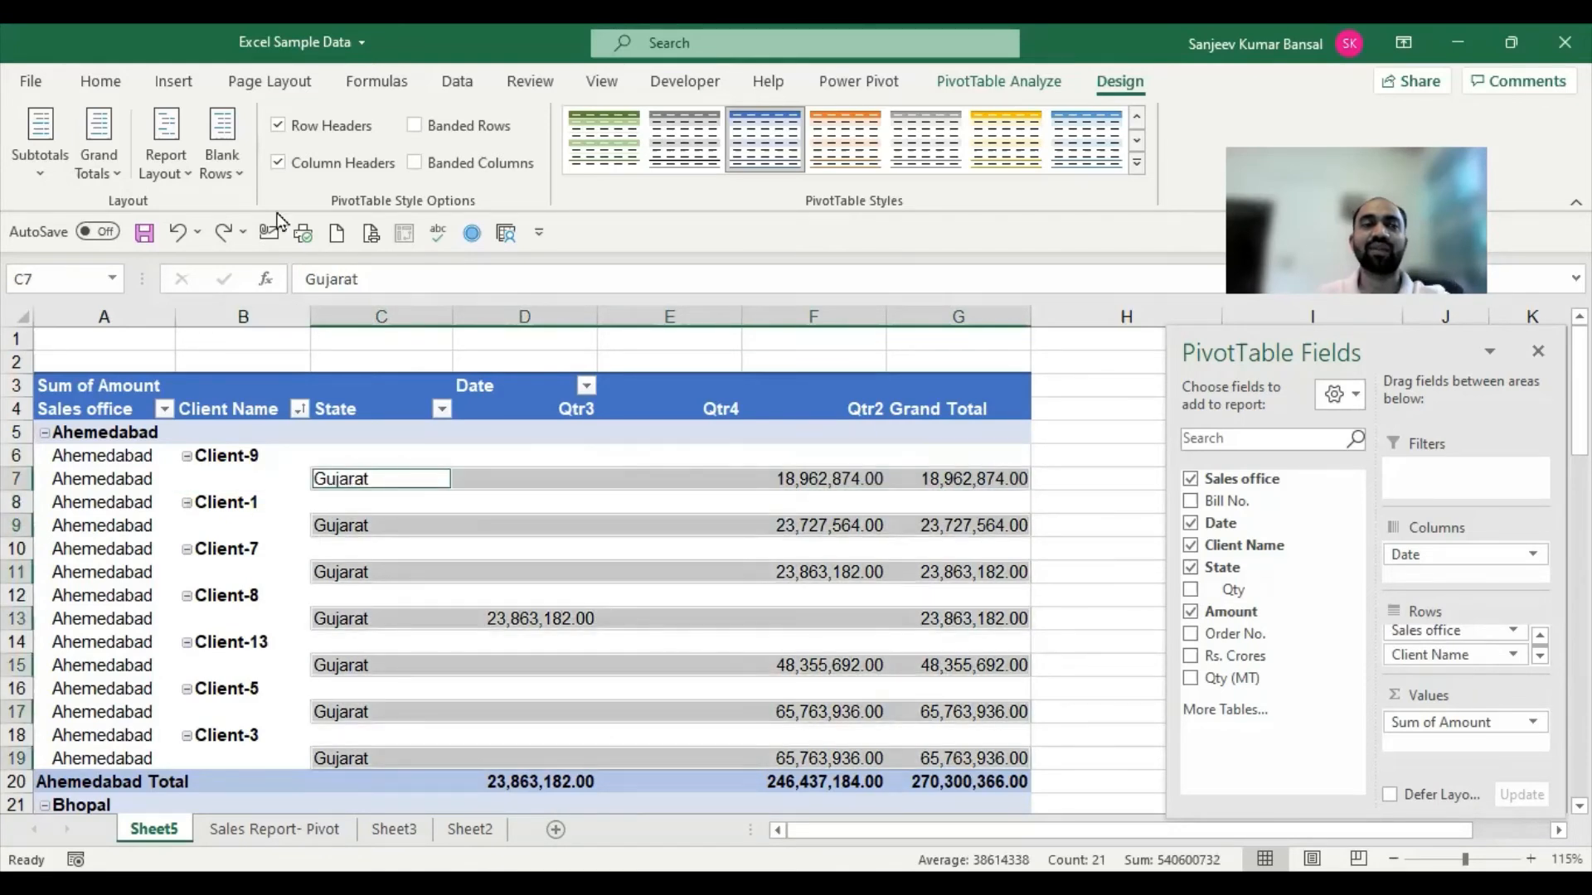
{"action": "left_click", "coordinate": [184, 168]}
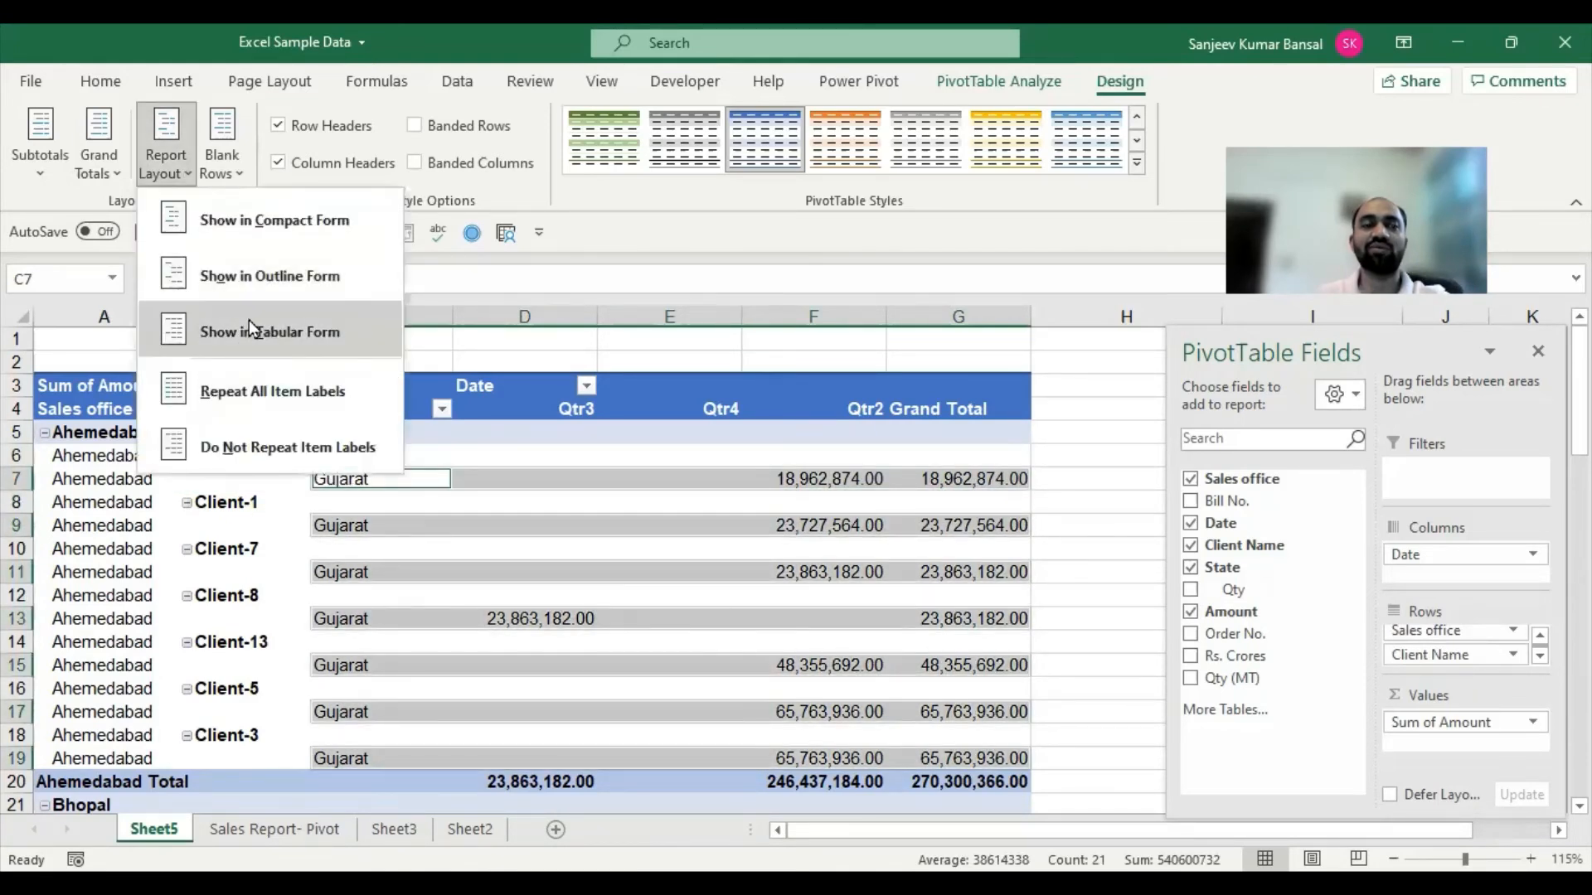
{"action": "left_click", "coordinate": [250, 329]}
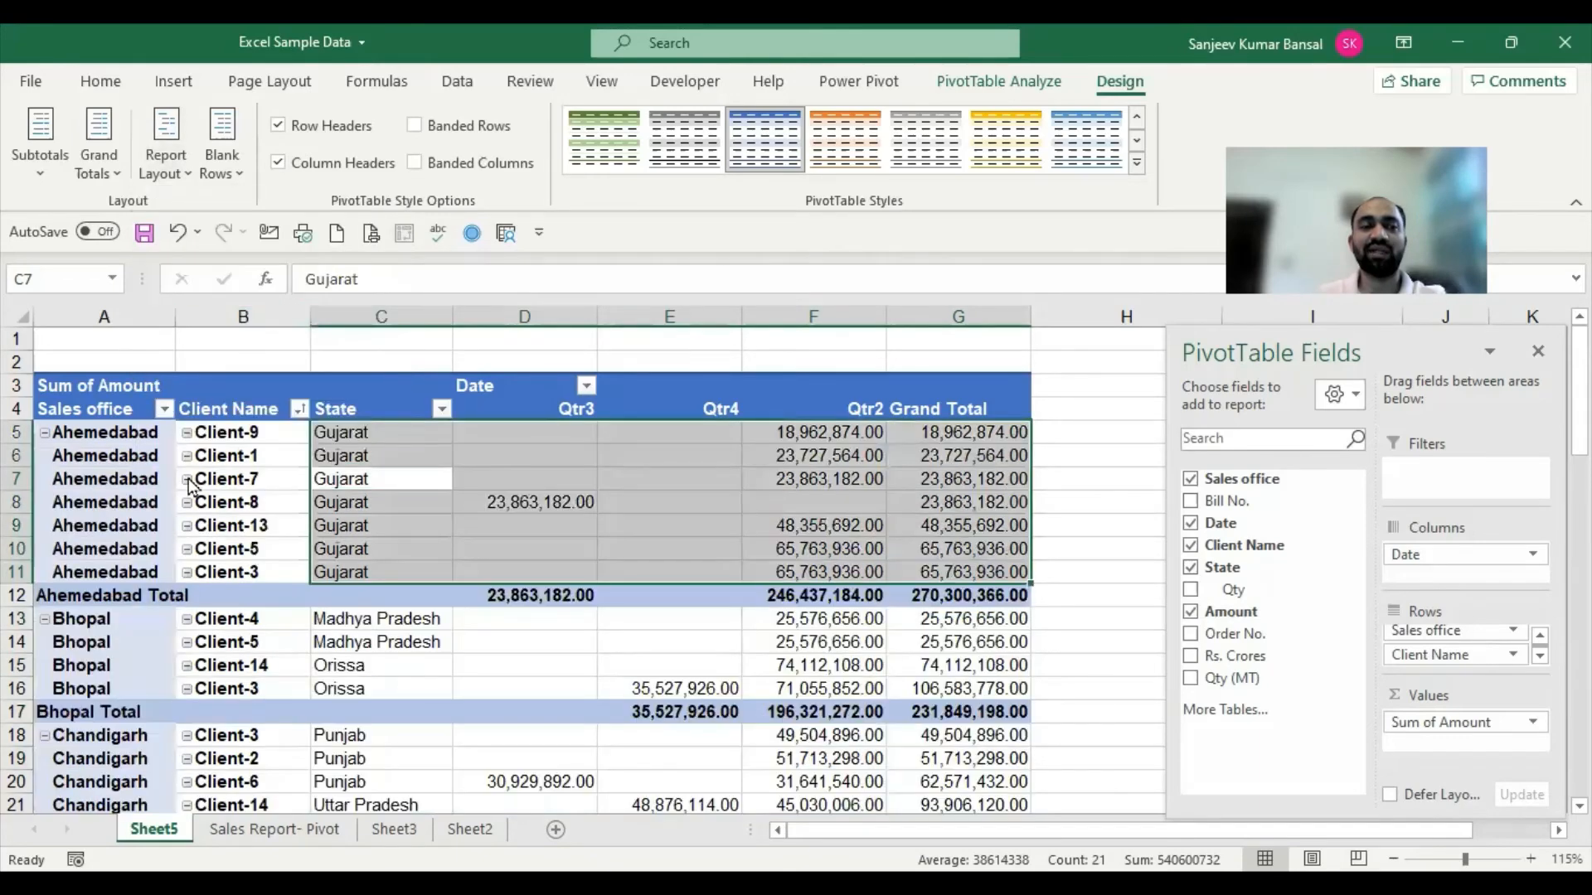
Inspect the repeated Ahemedabad office labels and Gujarat state entries in the tabular layout, and review the available report layout options.
{"action": "left_click", "coordinate": [45, 473]}
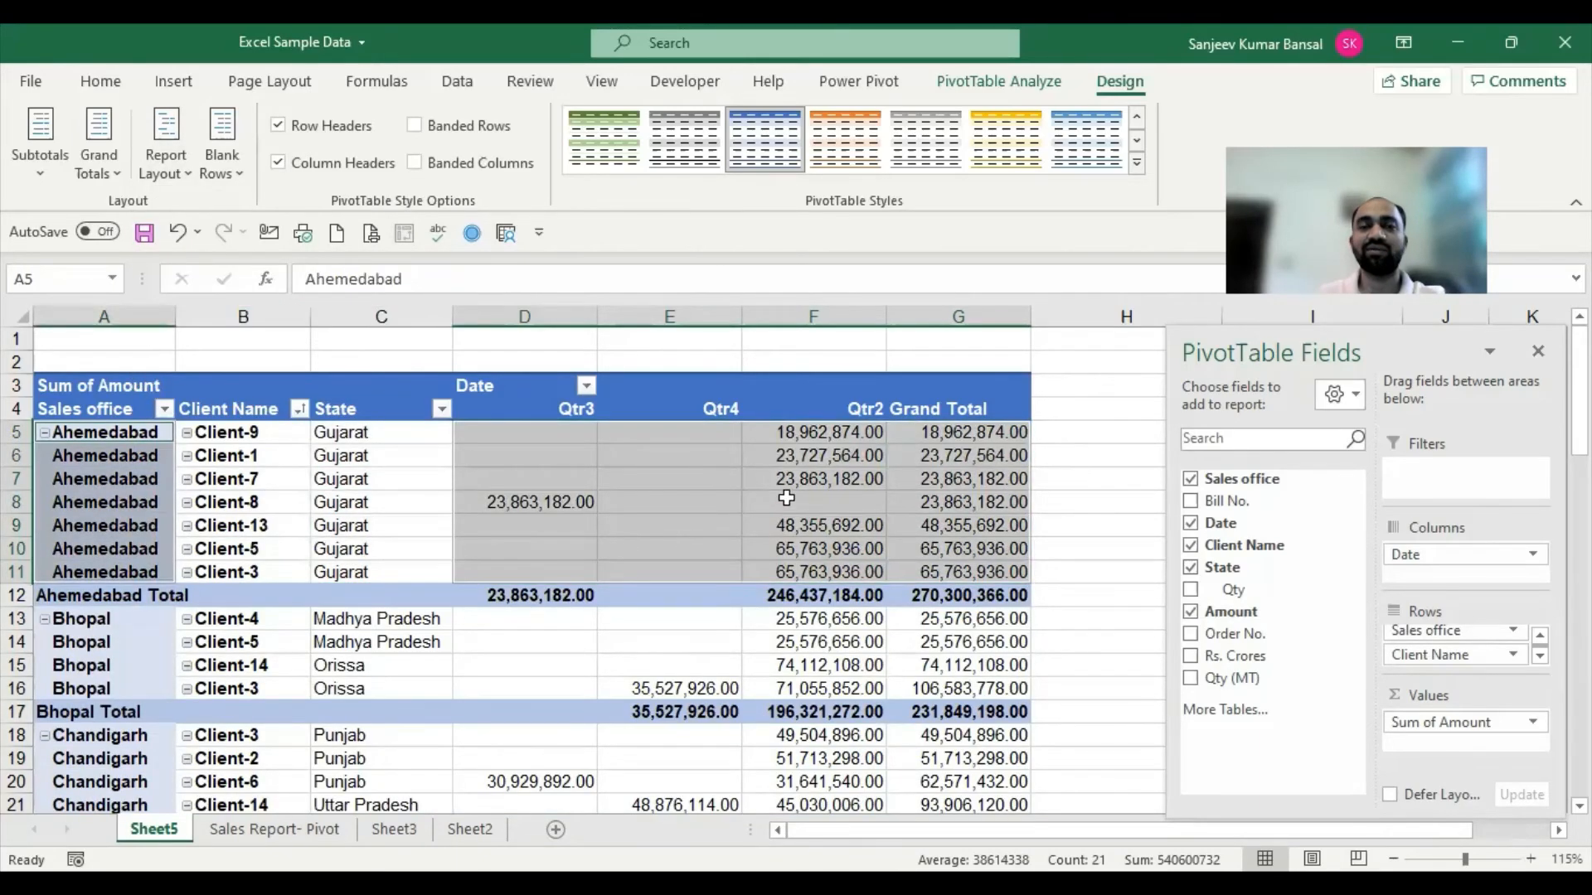
{"action": "left_click", "coordinate": [359, 503]}
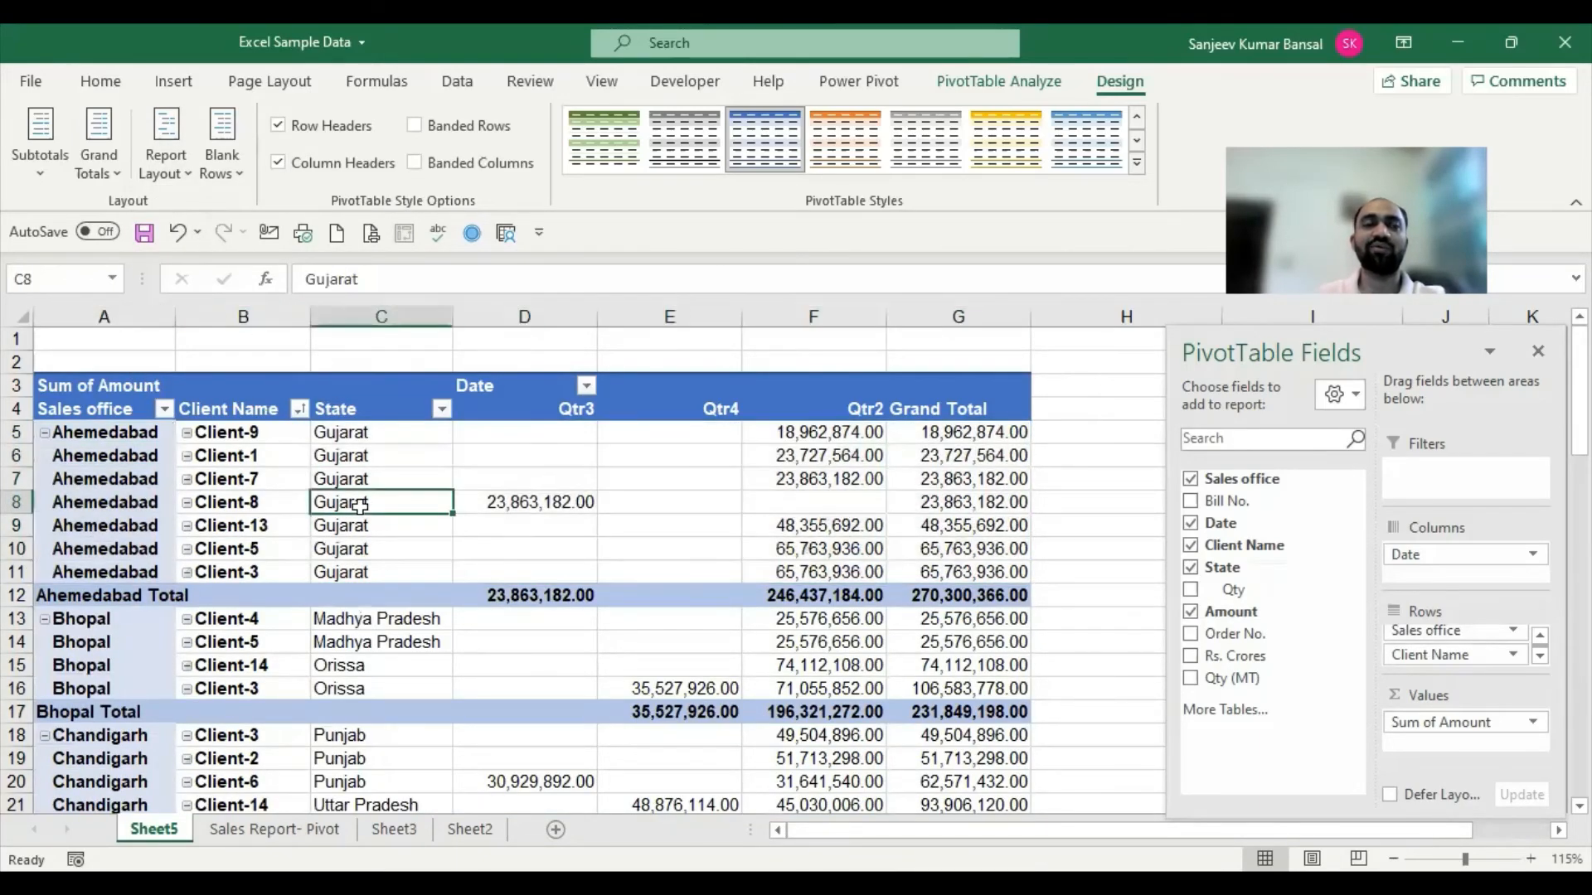
{"action": "left_click", "coordinate": [189, 172]}
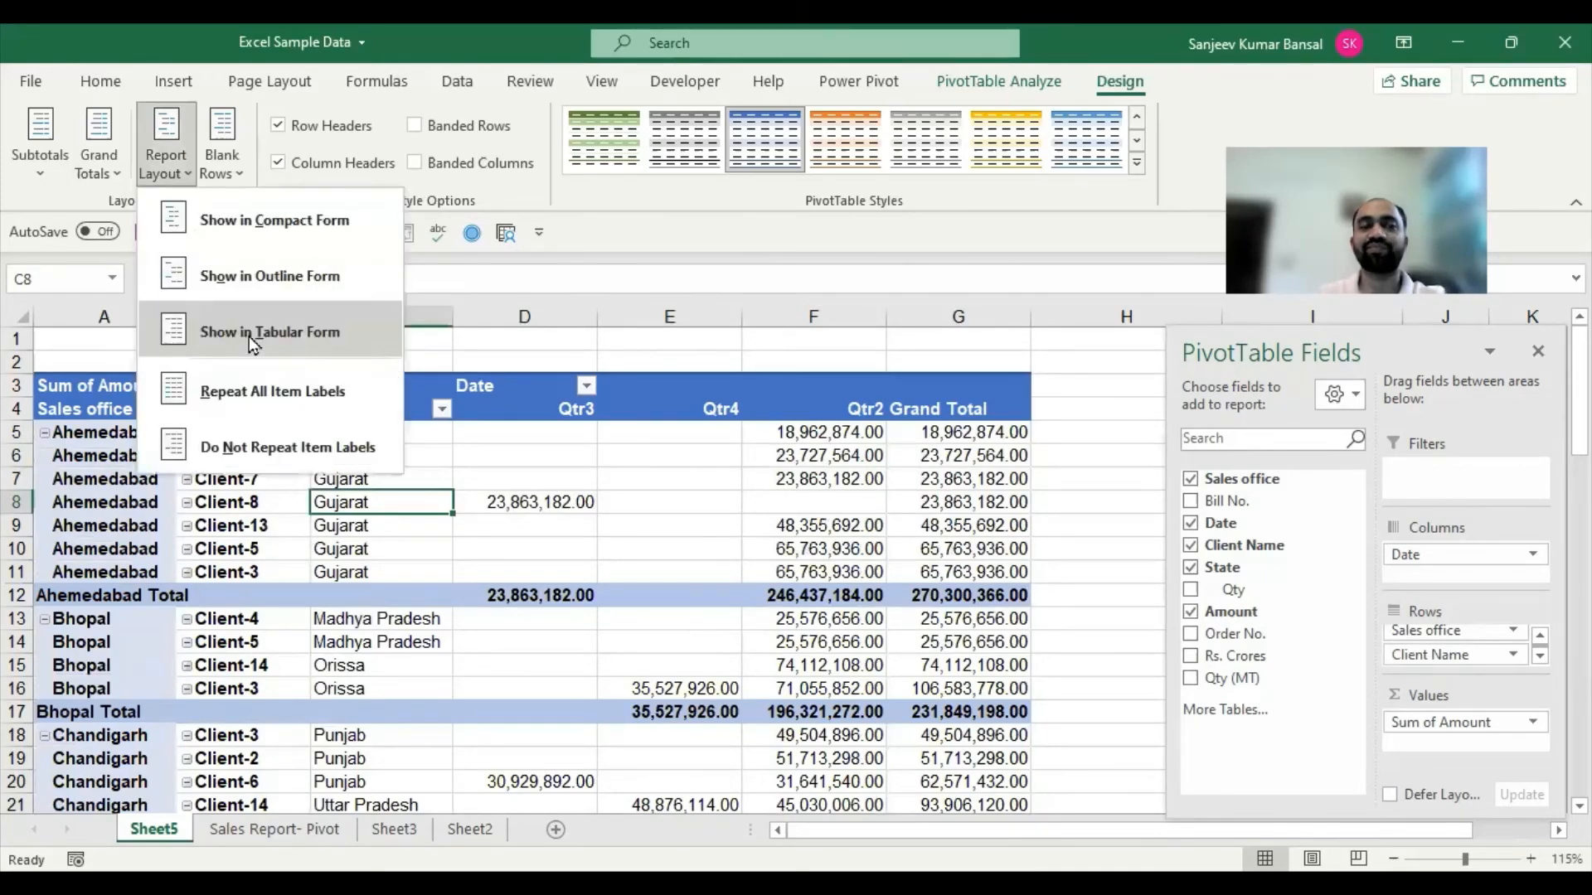
{"action": "left_click", "coordinate": [796, 525]}
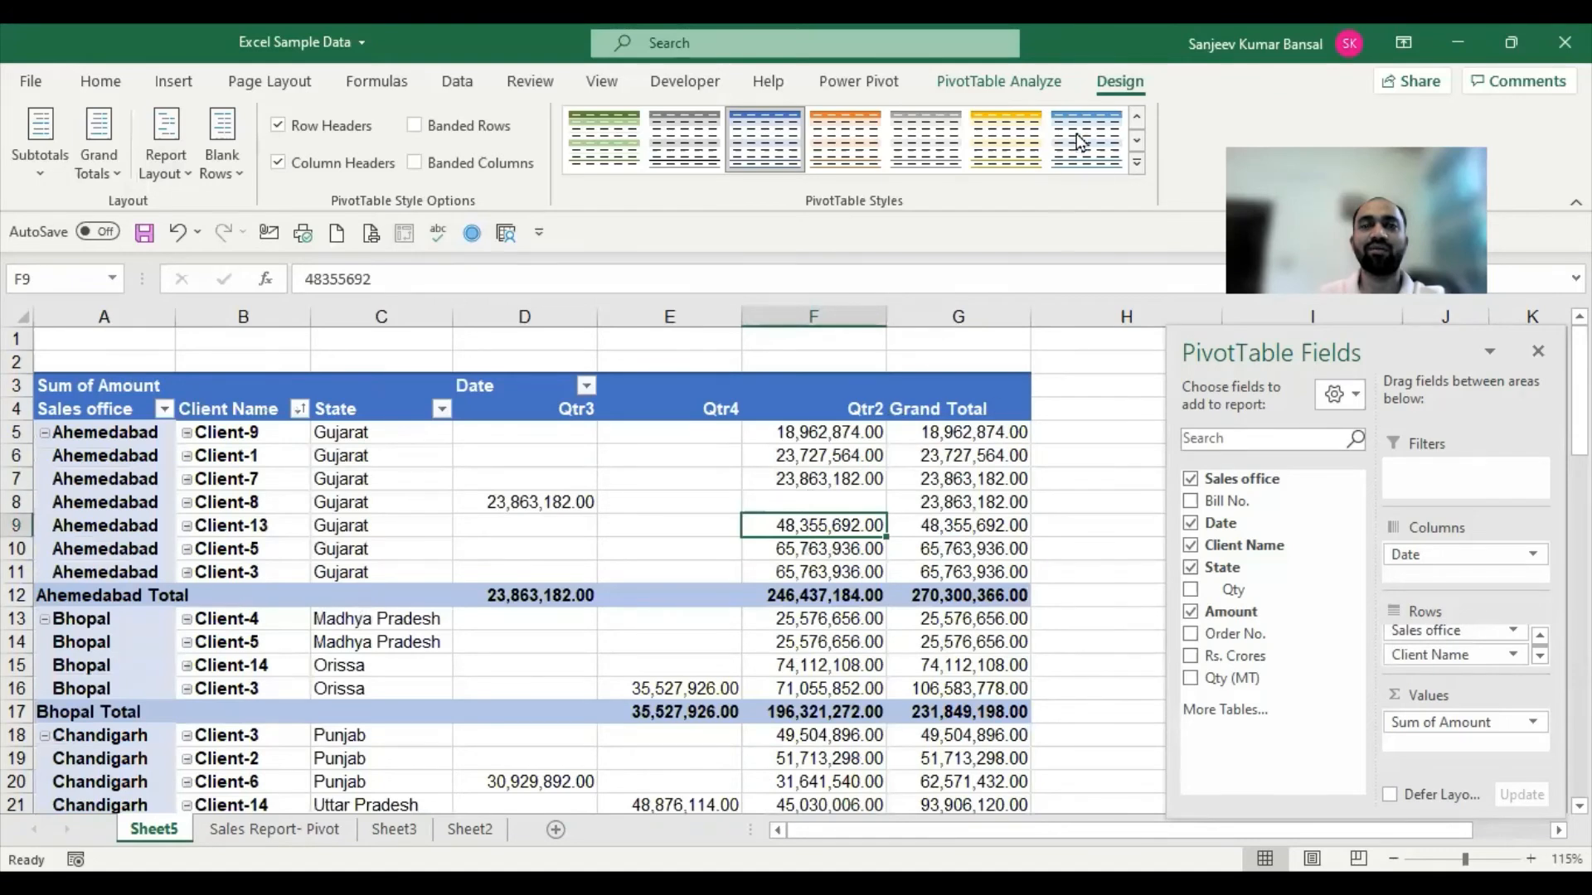
Remove the Date, State and Client Name fields from the pivot table, keeping Sales office and Amount.
{"action": "left_click", "coordinate": [1023, 85]}
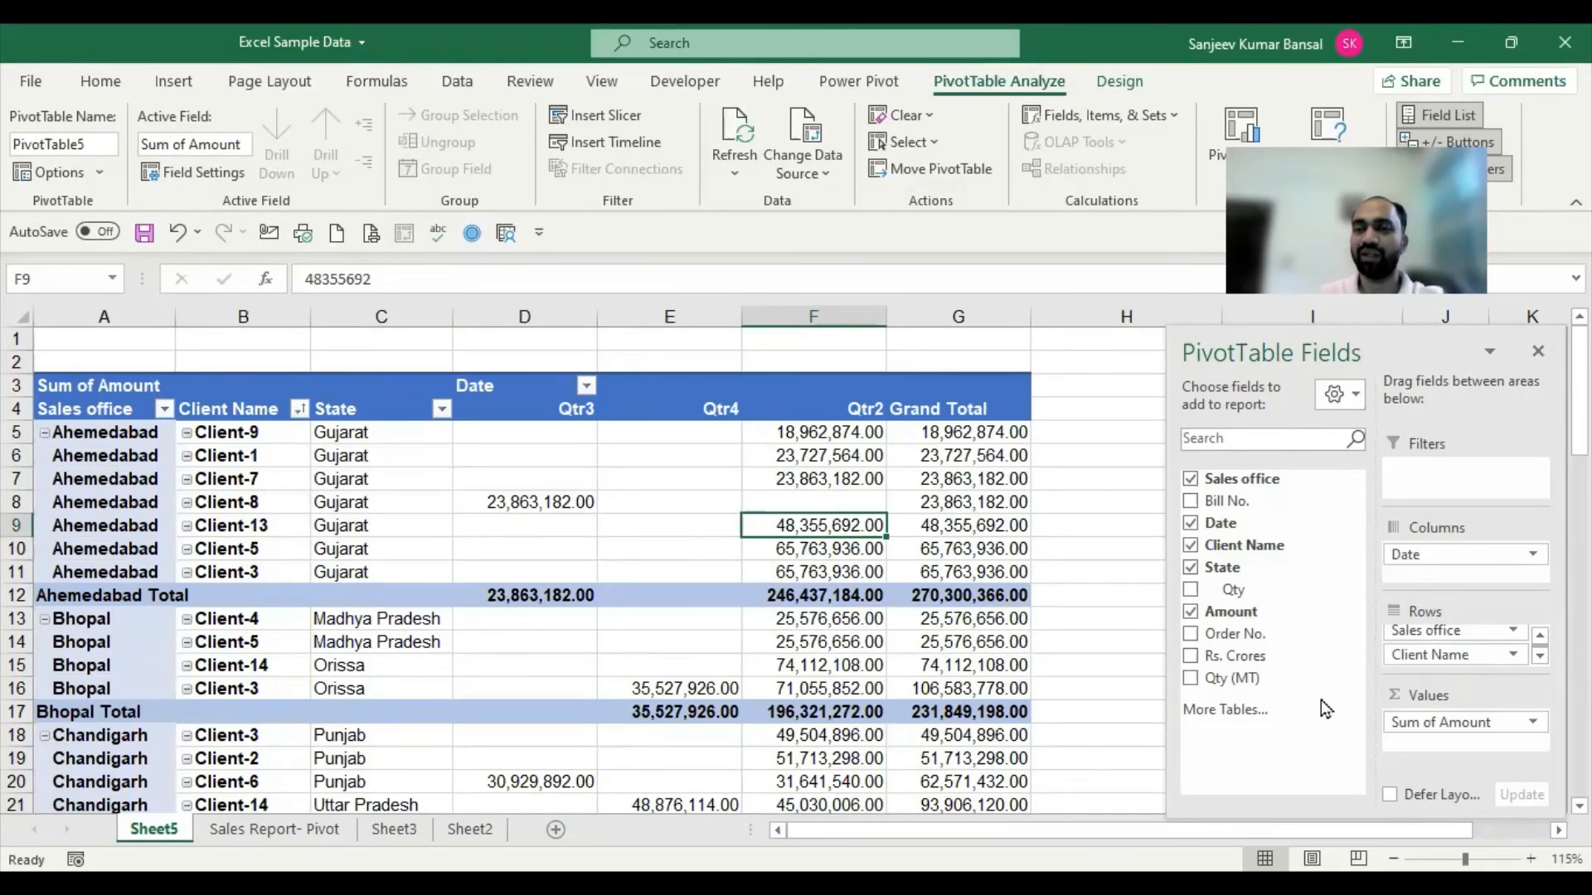
{"action": "left_click", "coordinate": [1191, 524]}
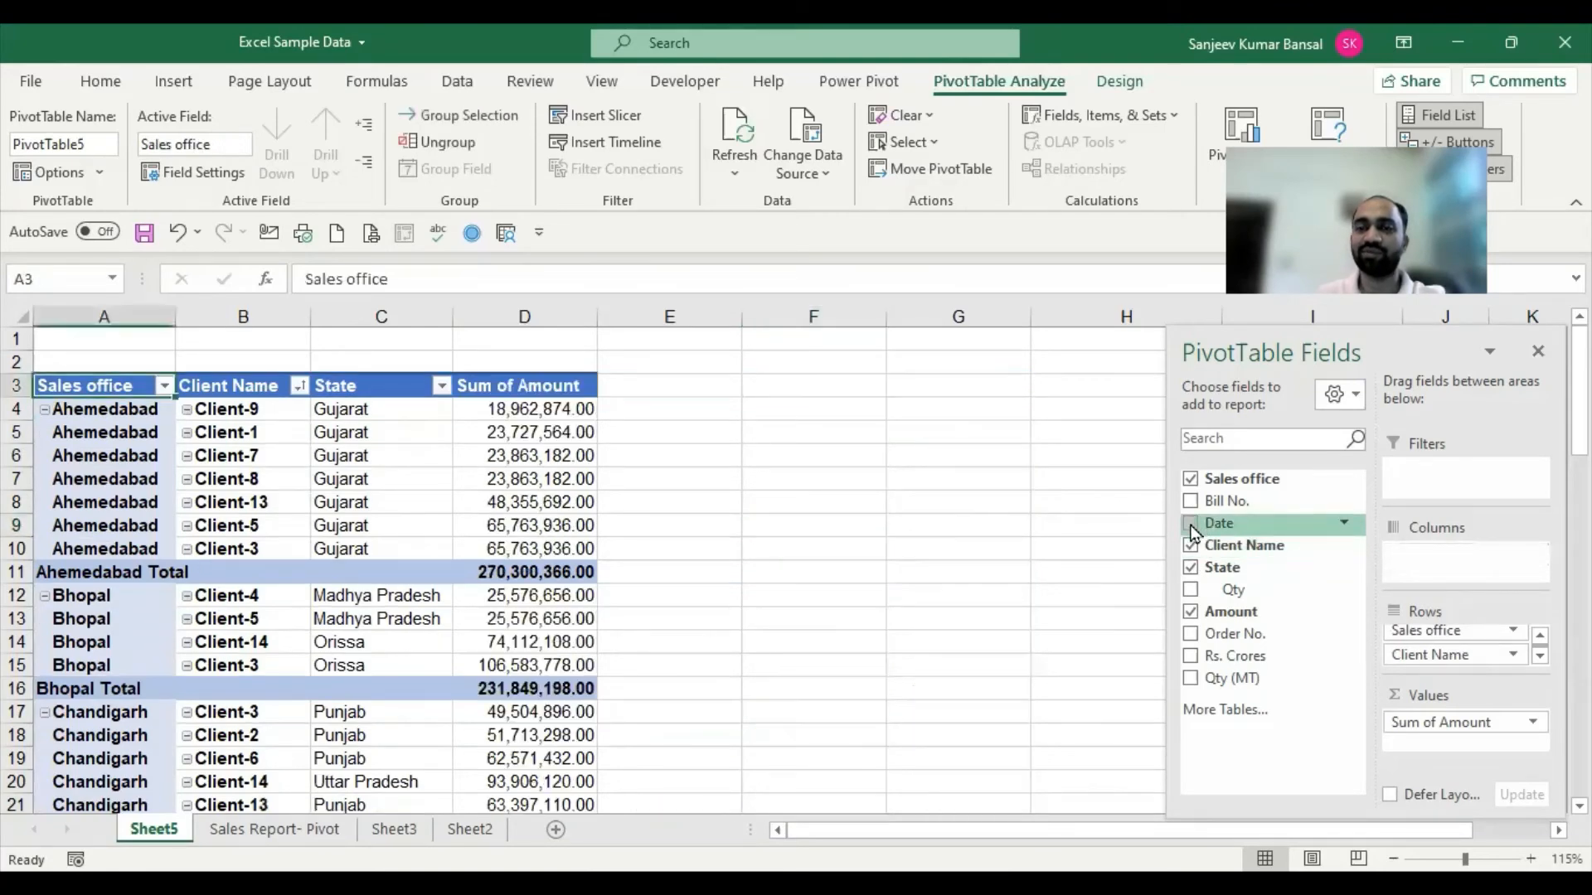
{"action": "left_click", "coordinate": [1191, 568]}
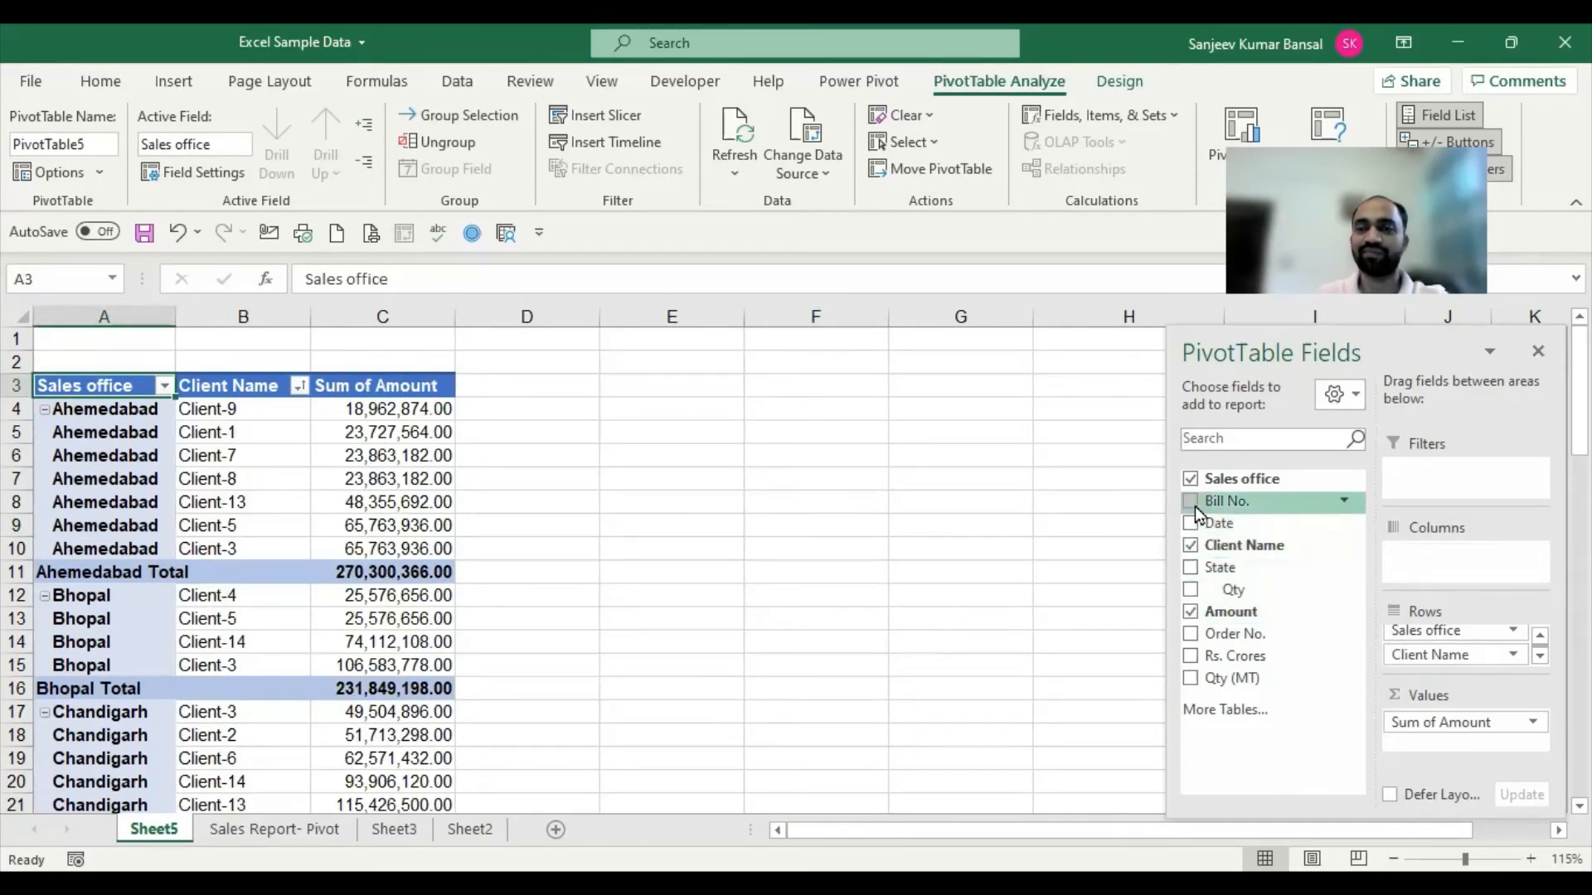
{"action": "left_click", "coordinate": [1191, 546]}
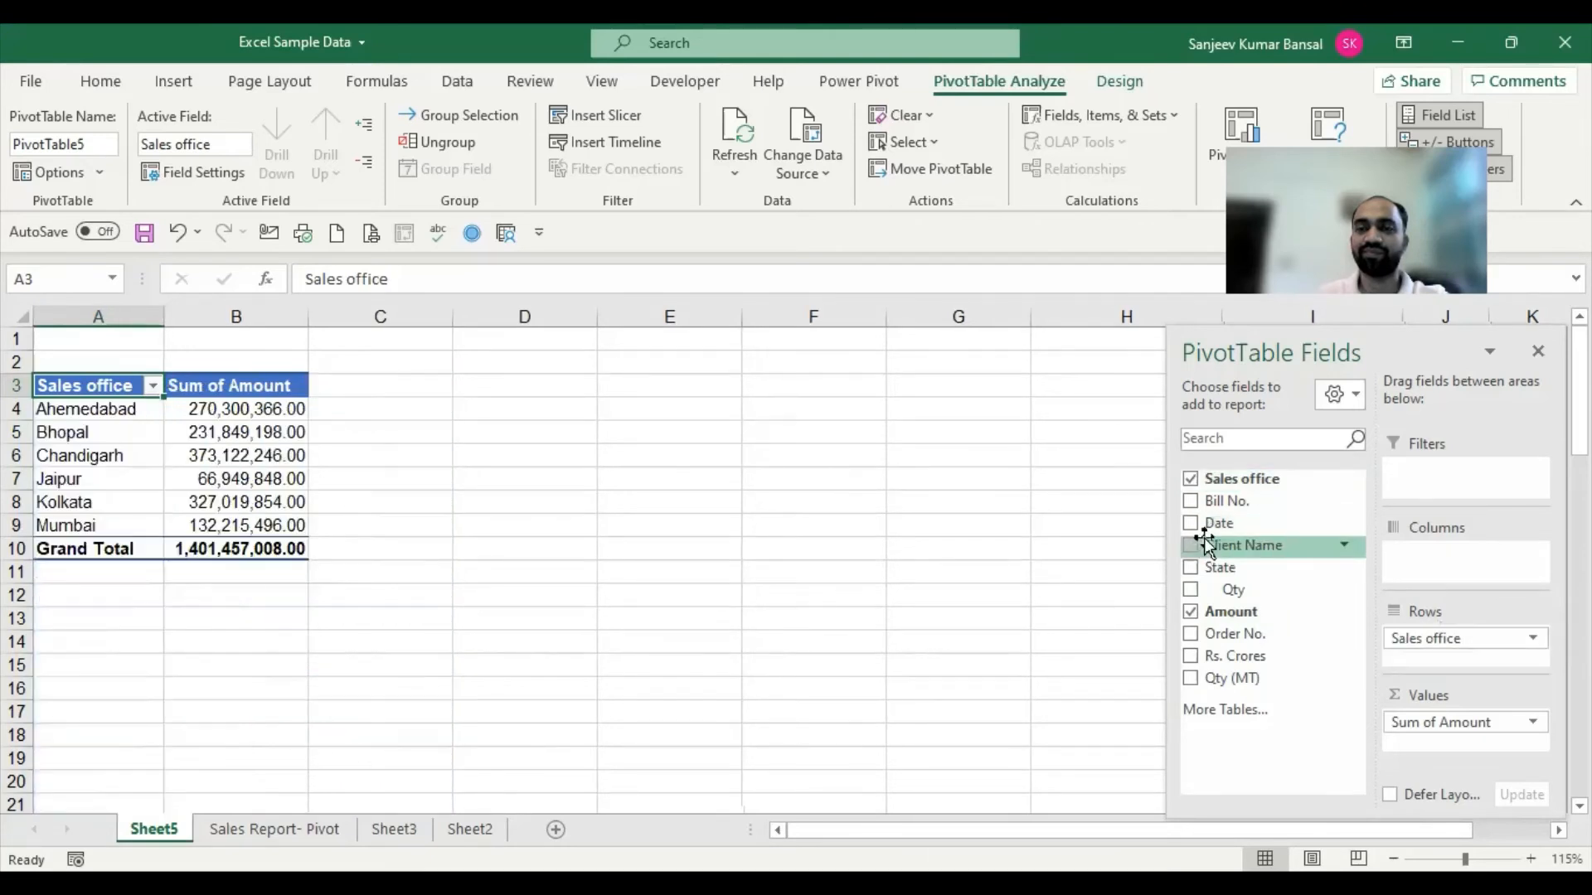
Replace Sales office with Client Name in the pivot table's rows to summarise amounts by client.
{"action": "left_click", "coordinate": [266, 455]}
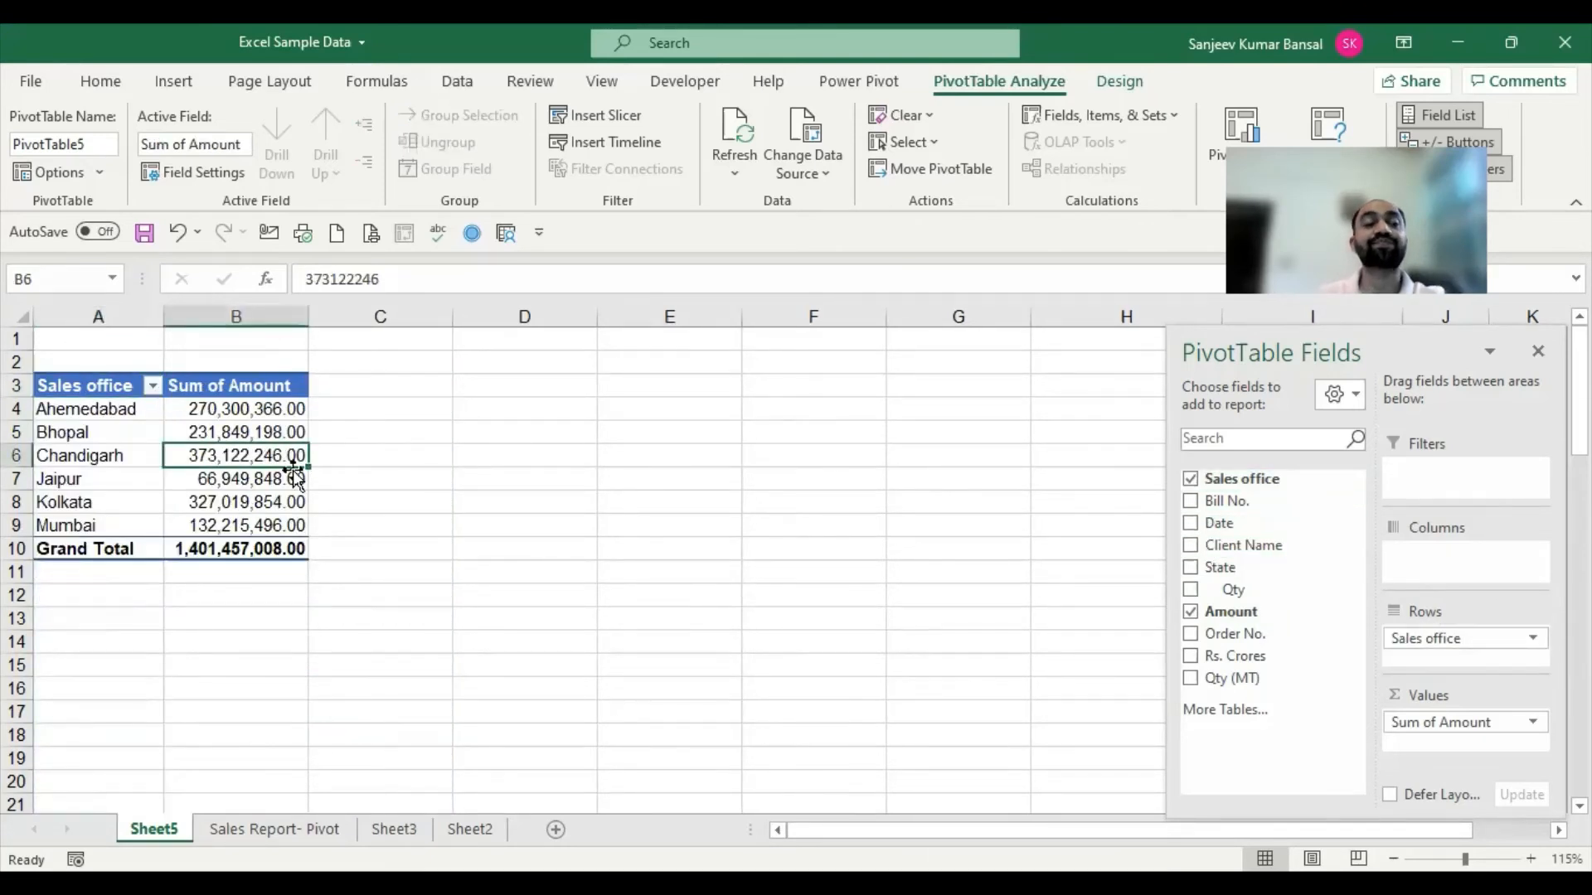
{"action": "left_click", "coordinate": [281, 415]}
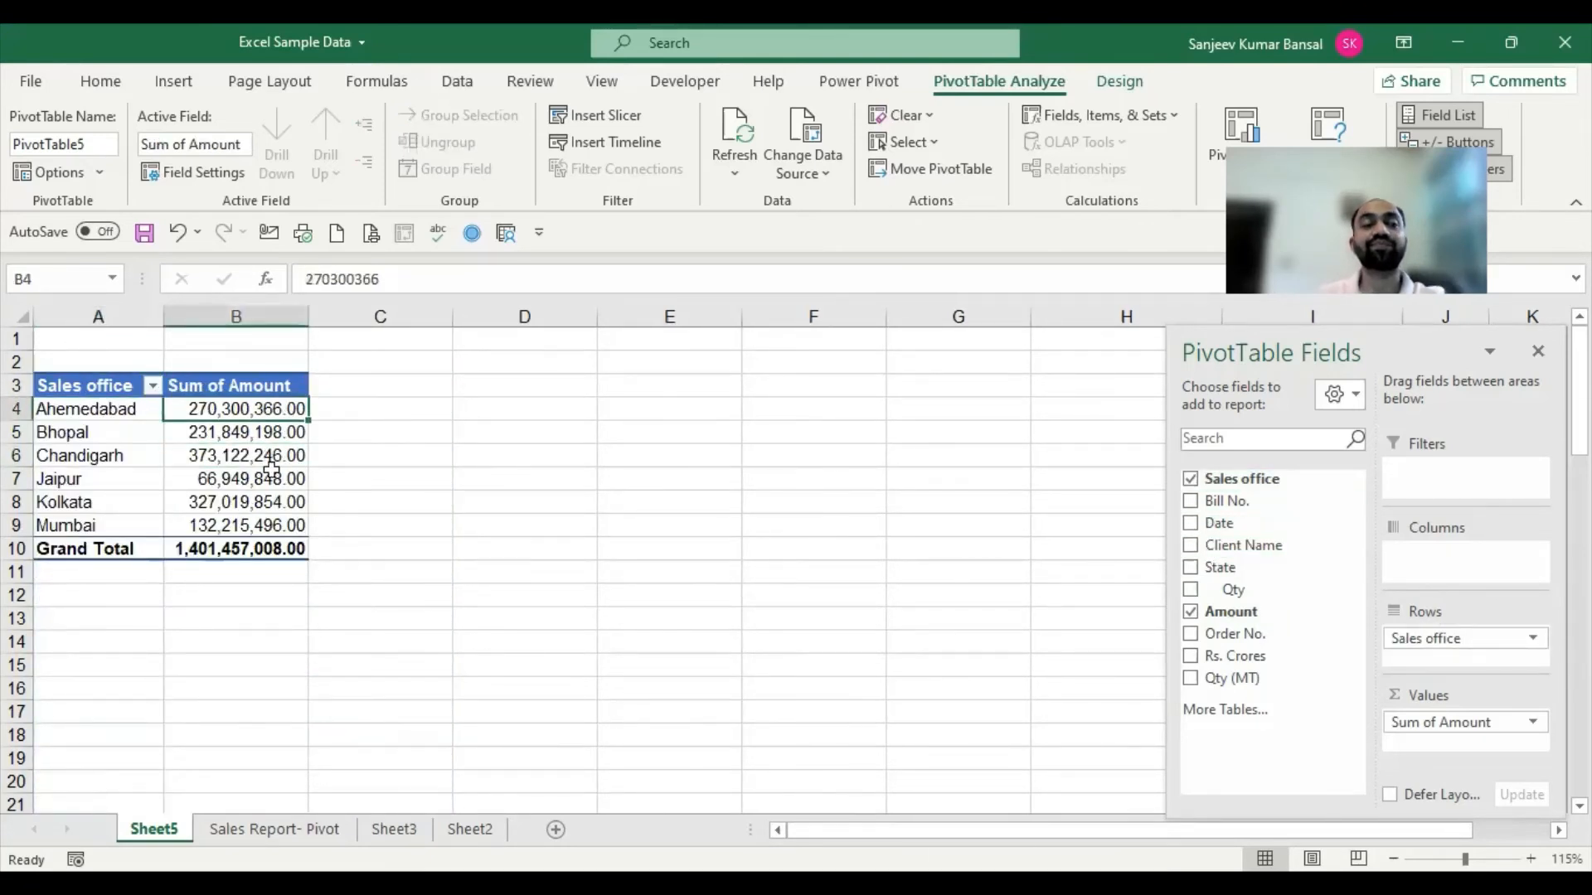
{"action": "left_click", "coordinate": [1190, 545]}
{"action": "left_click", "coordinate": [1191, 479]}
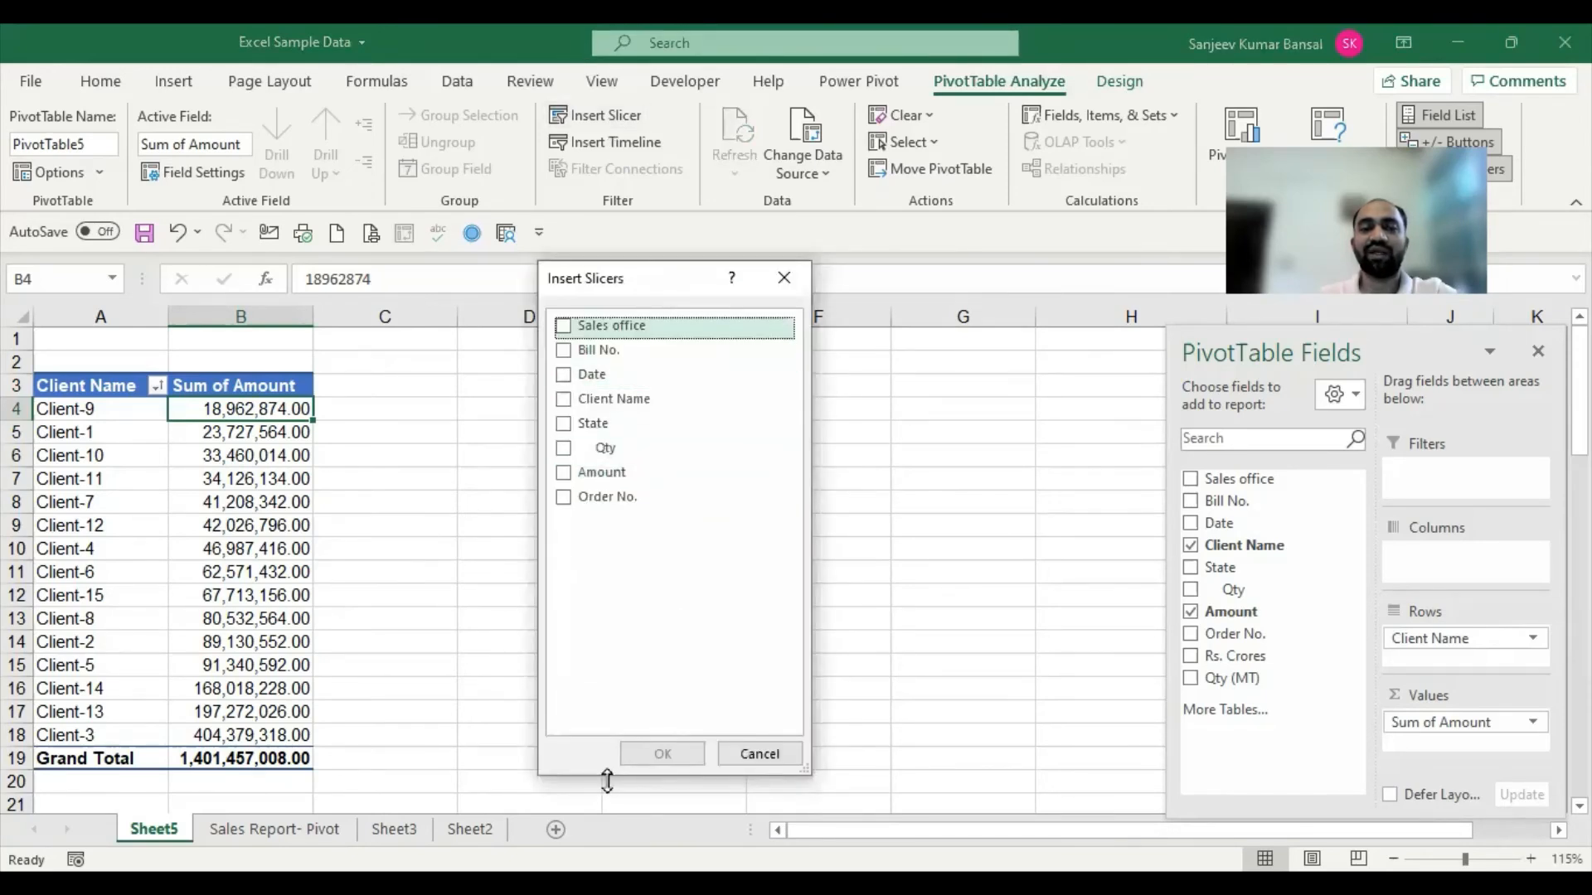
Insert a Sales office slicer and place it beside the pivot table over columns D and E.
{"action": "left_click_drag", "start_coordinate": [607, 781], "coordinate": [650, 603]}
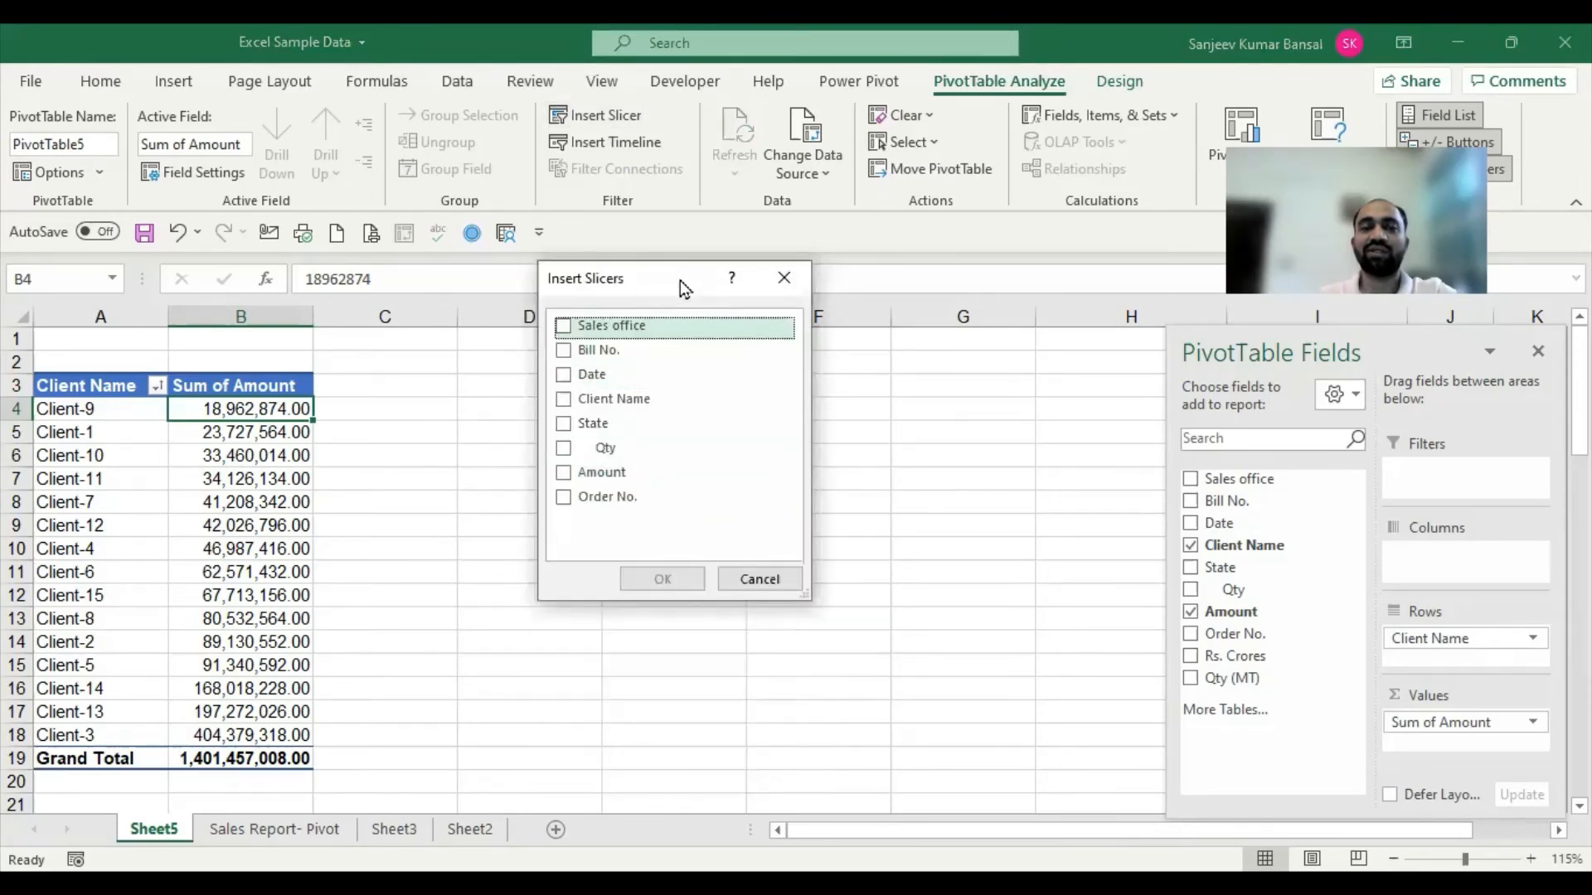
{"action": "left_click_drag", "start_coordinate": [682, 280], "coordinate": [601, 389]}
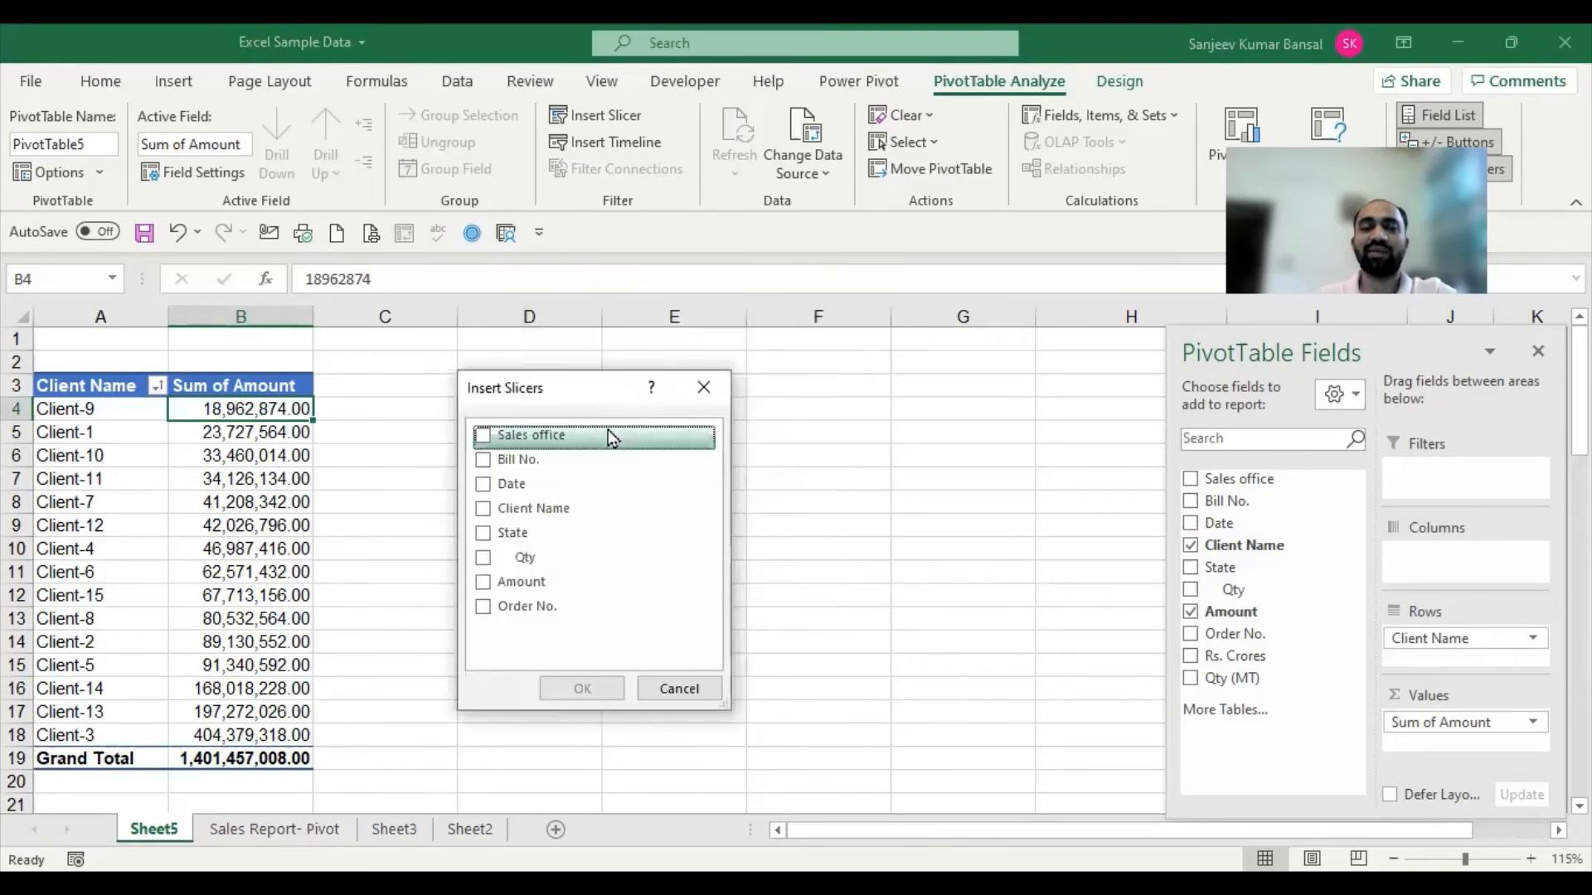
{"action": "left_click", "coordinate": [483, 436]}
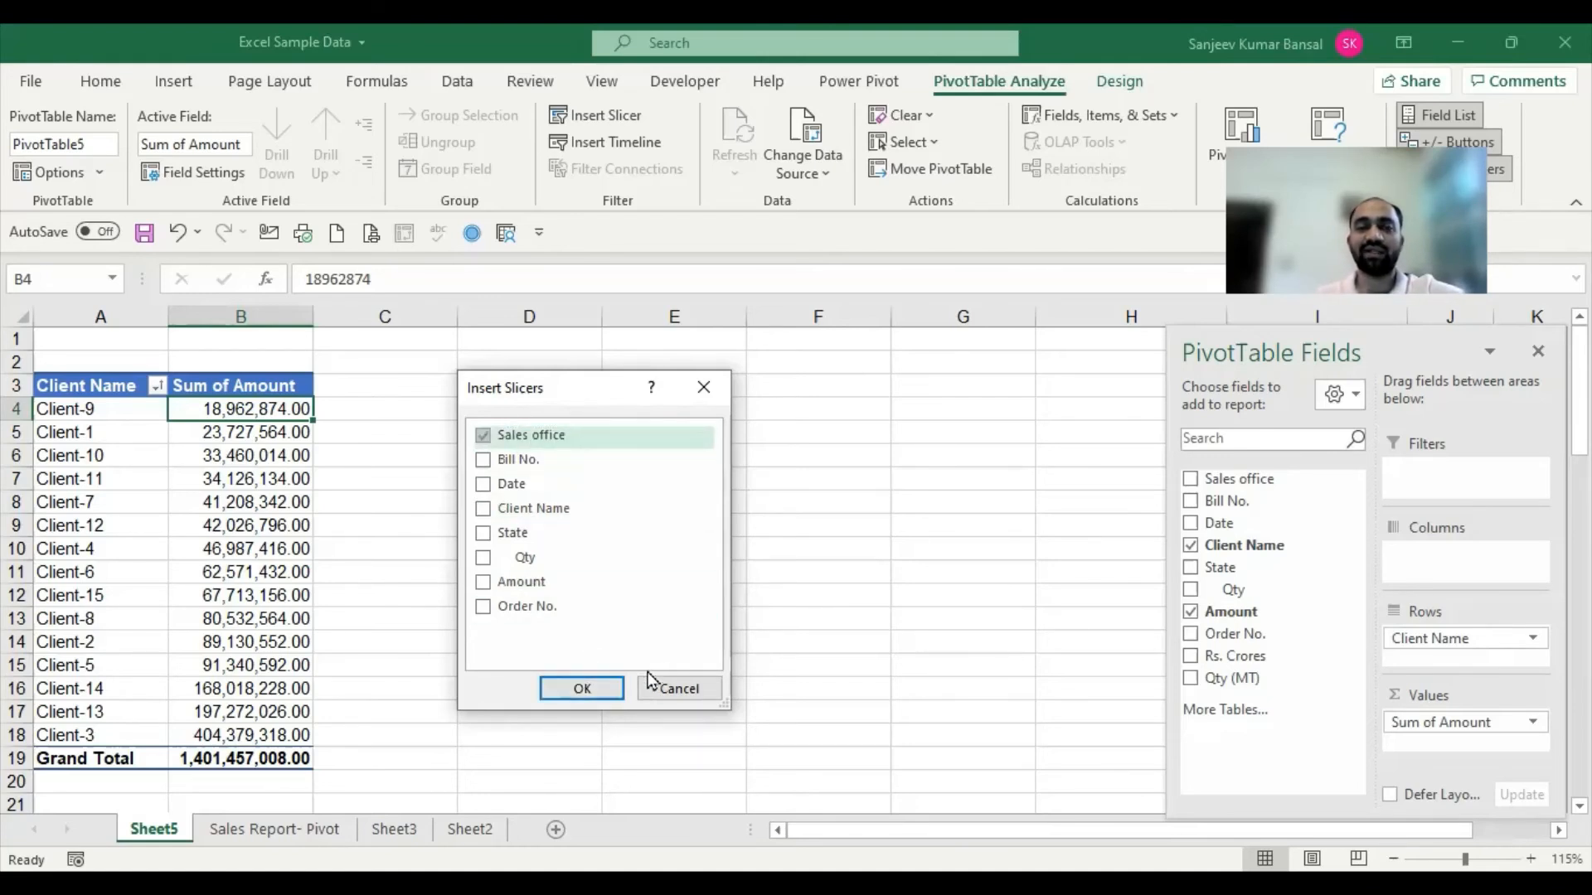
{"action": "left_click", "coordinate": [582, 689]}
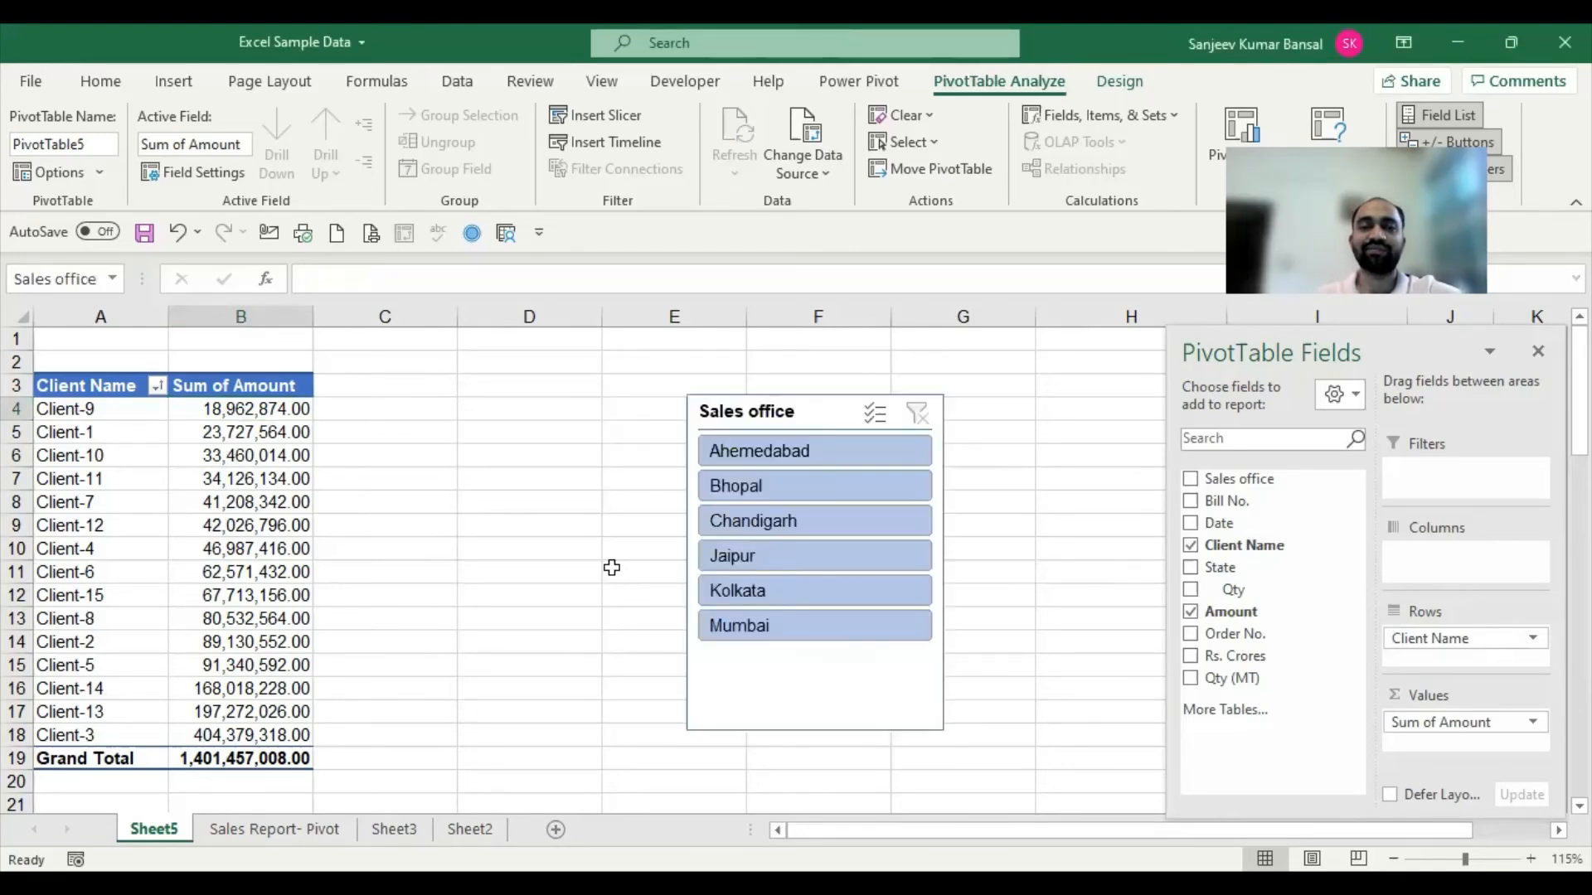
{"action": "left_click_drag", "start_coordinate": [718, 425], "coordinate": [510, 402]}
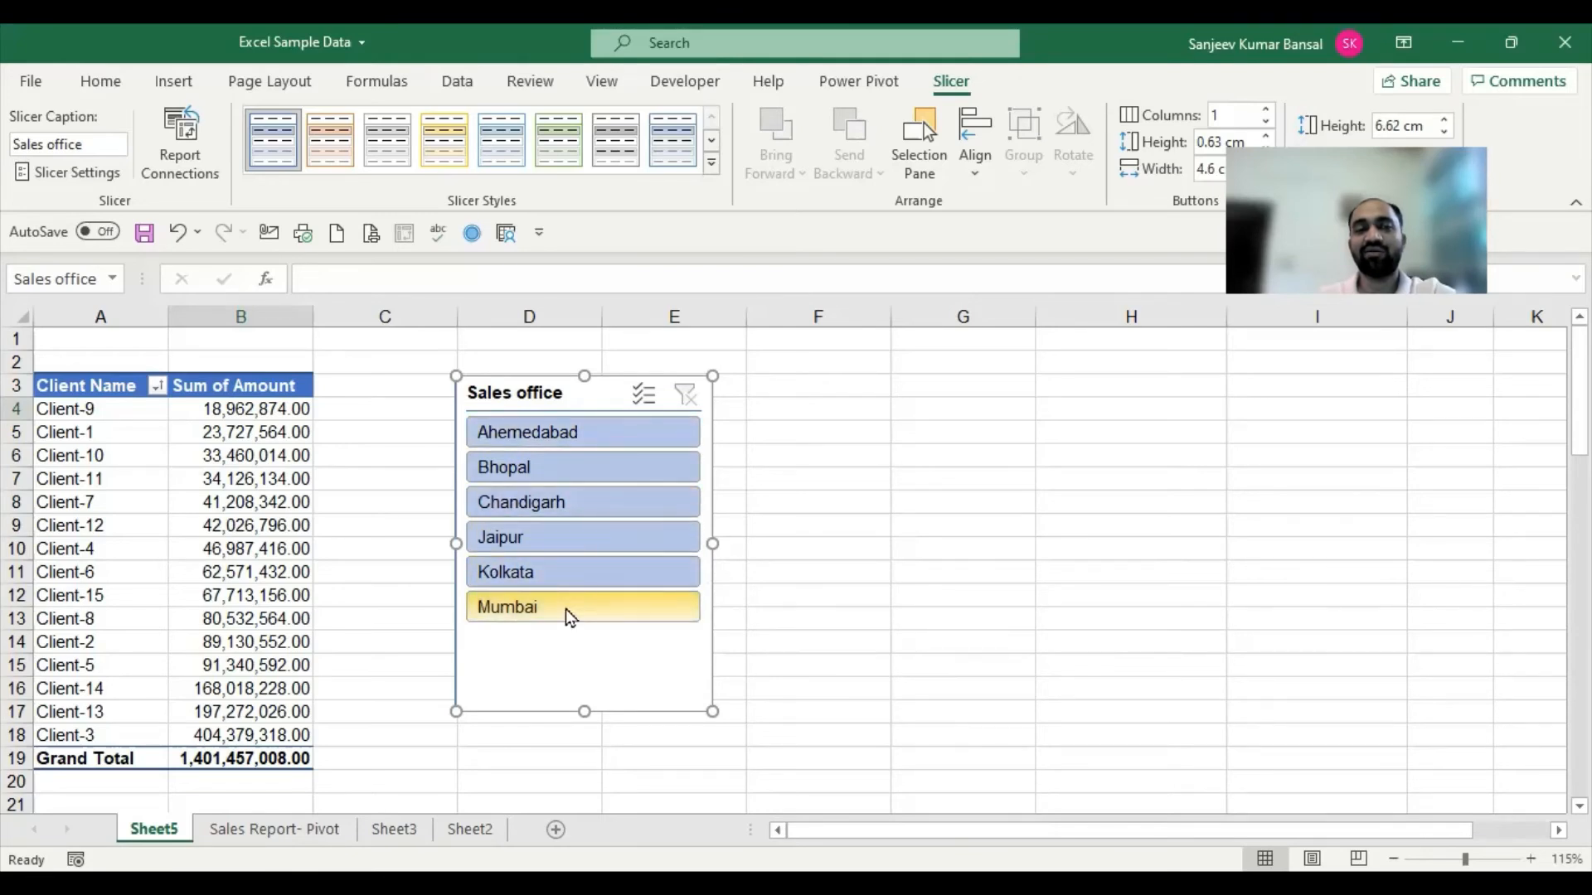
Filter the client amounts to the Mumbai sales office with the slicer and examine the filtered clients.
{"action": "left_click_drag", "start_coordinate": [136, 435], "coordinate": [201, 614]}
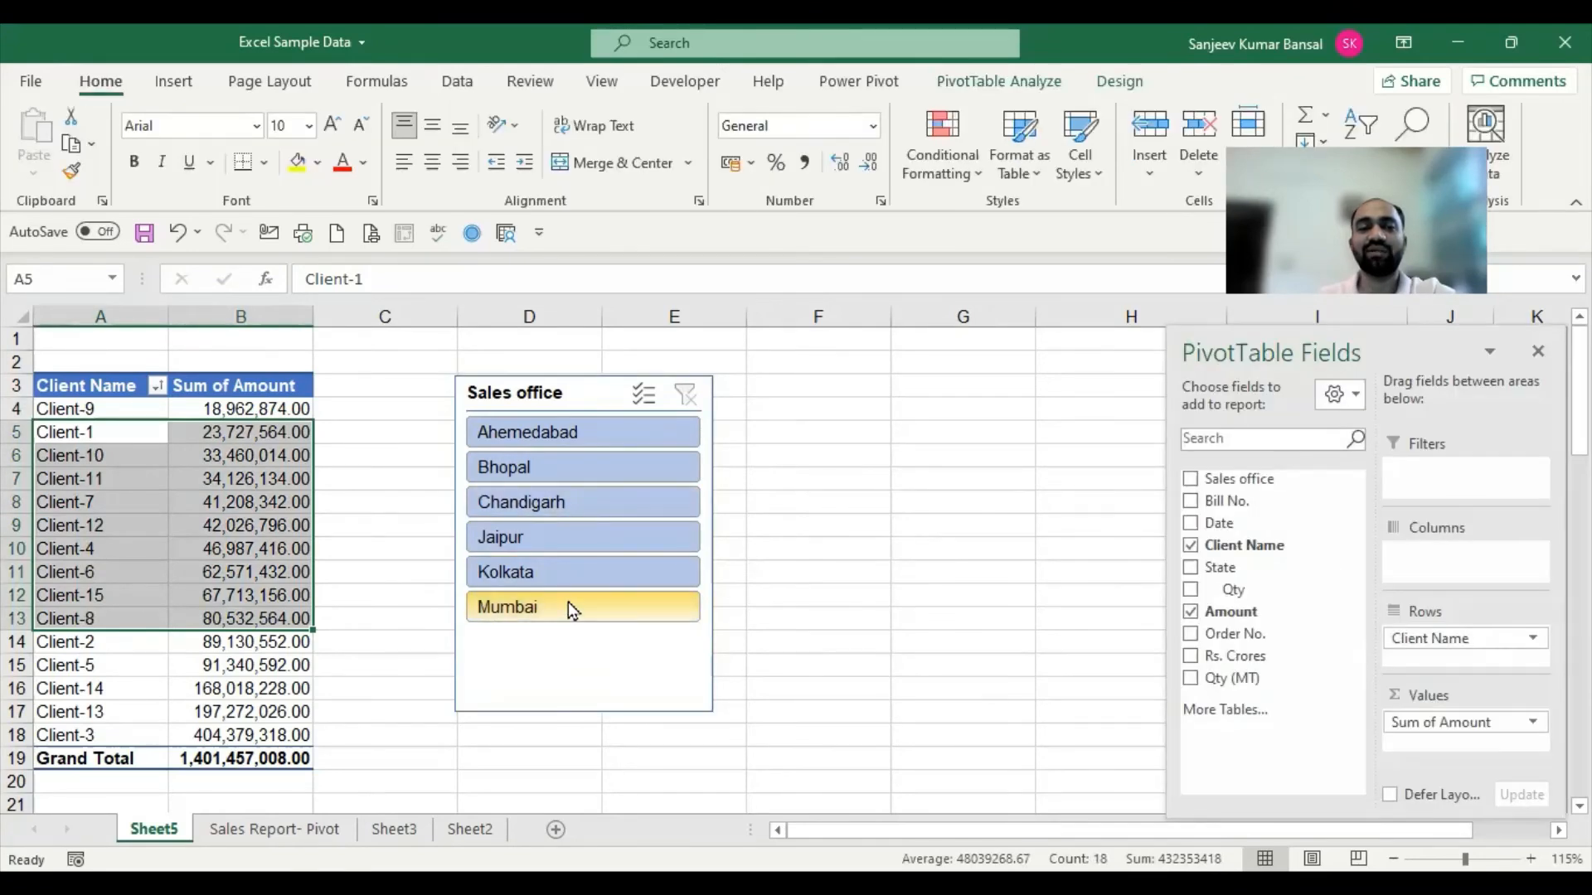
{"action": "left_click", "coordinate": [571, 605]}
{"action": "left_click", "coordinate": [167, 407]}
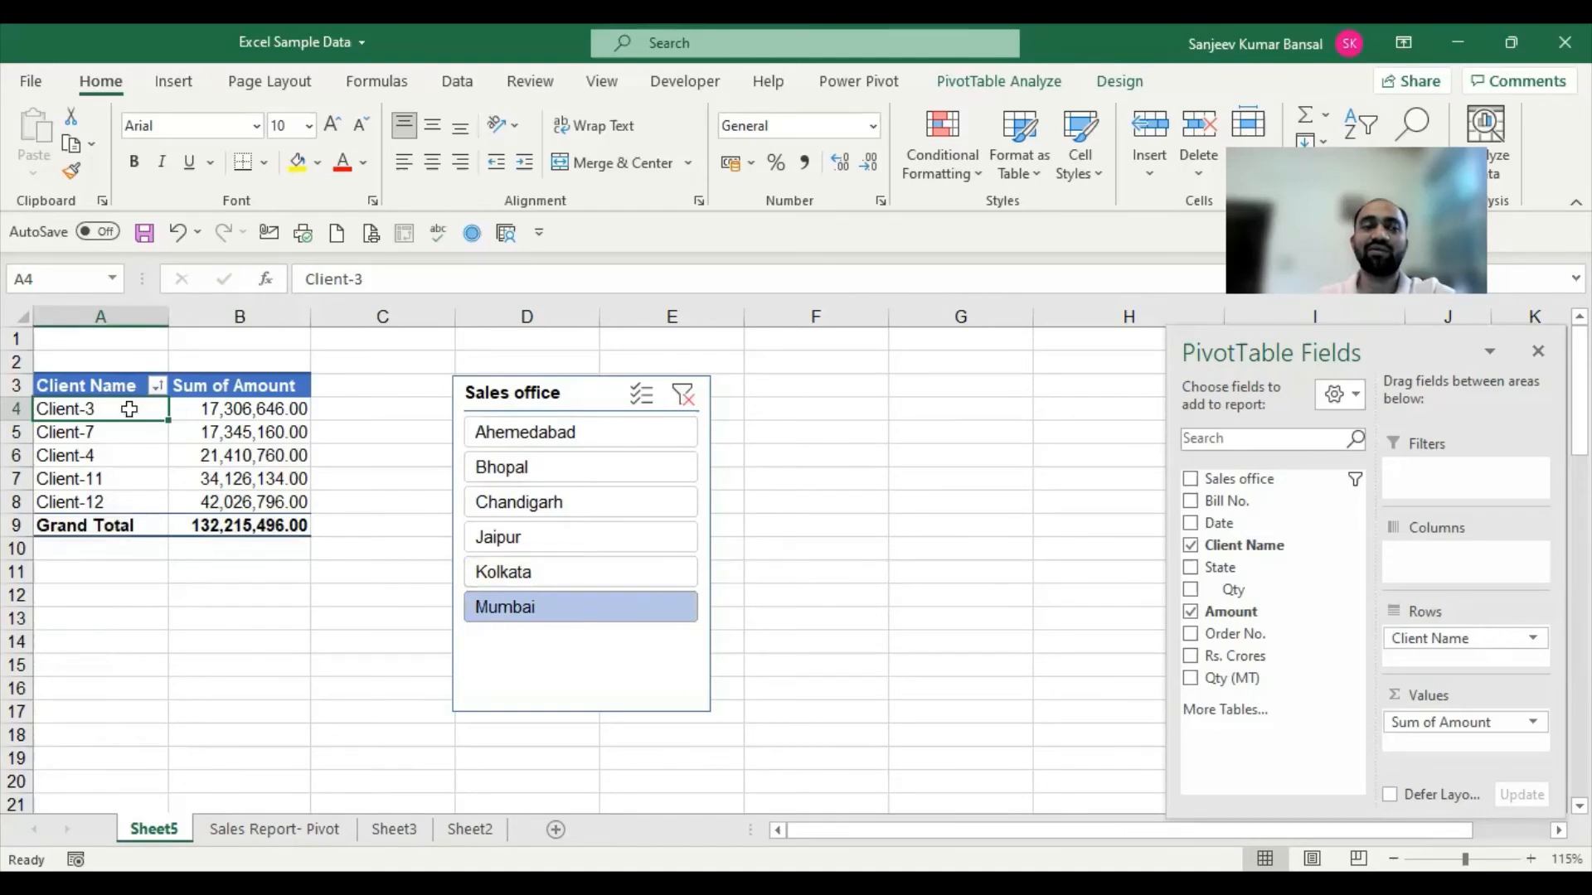
{"action": "left_click_drag", "start_coordinate": [87, 336], "coordinate": [182, 332]}
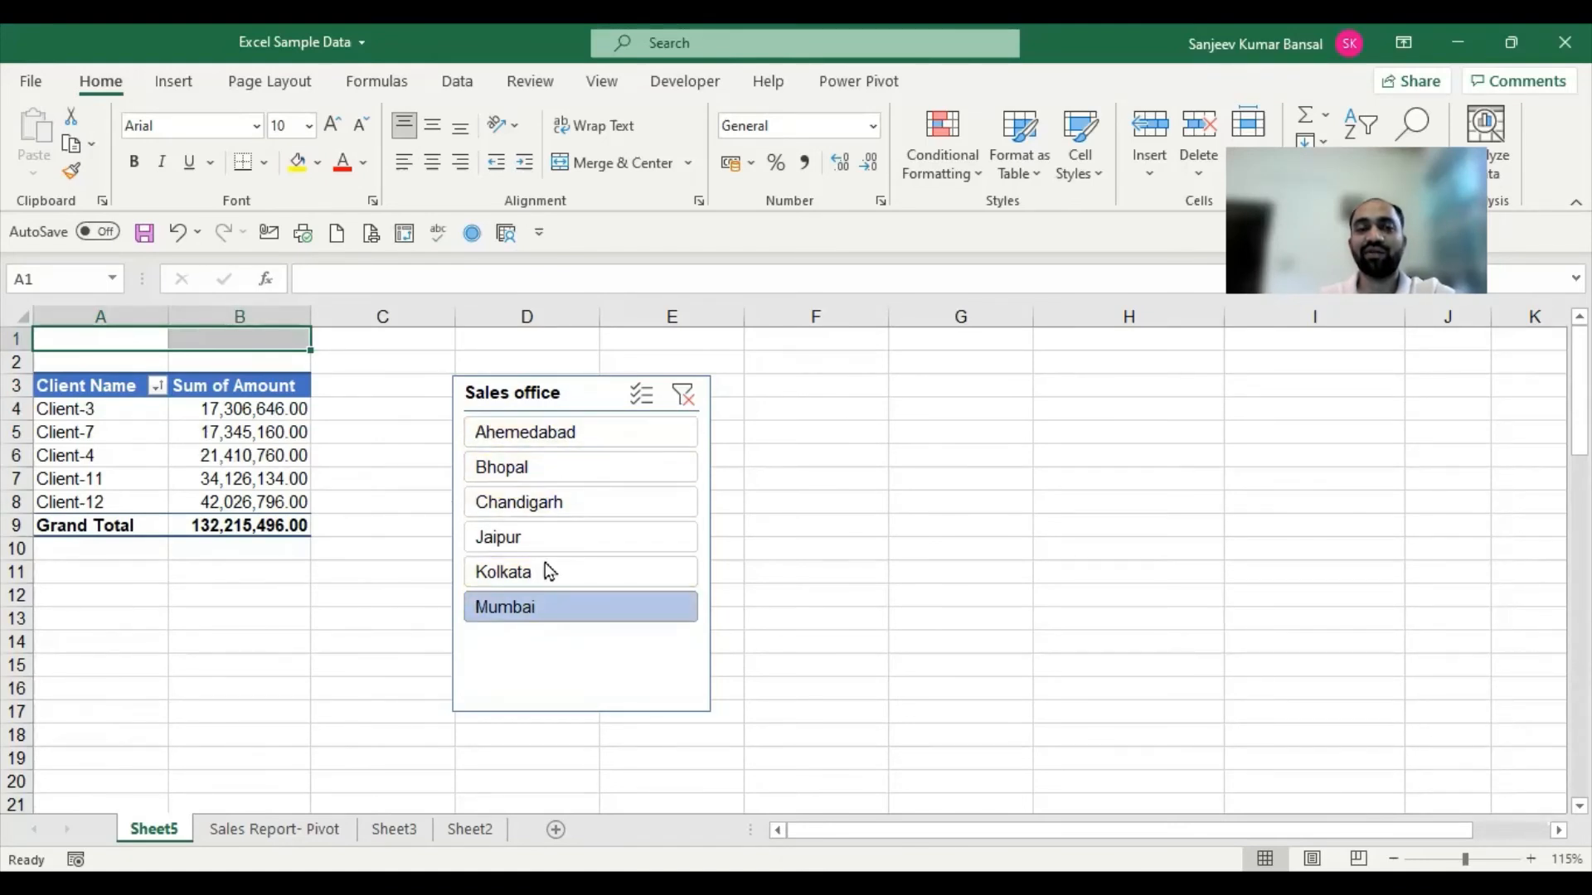
{"action": "left_click_drag", "start_coordinate": [113, 333], "coordinate": [203, 325]}
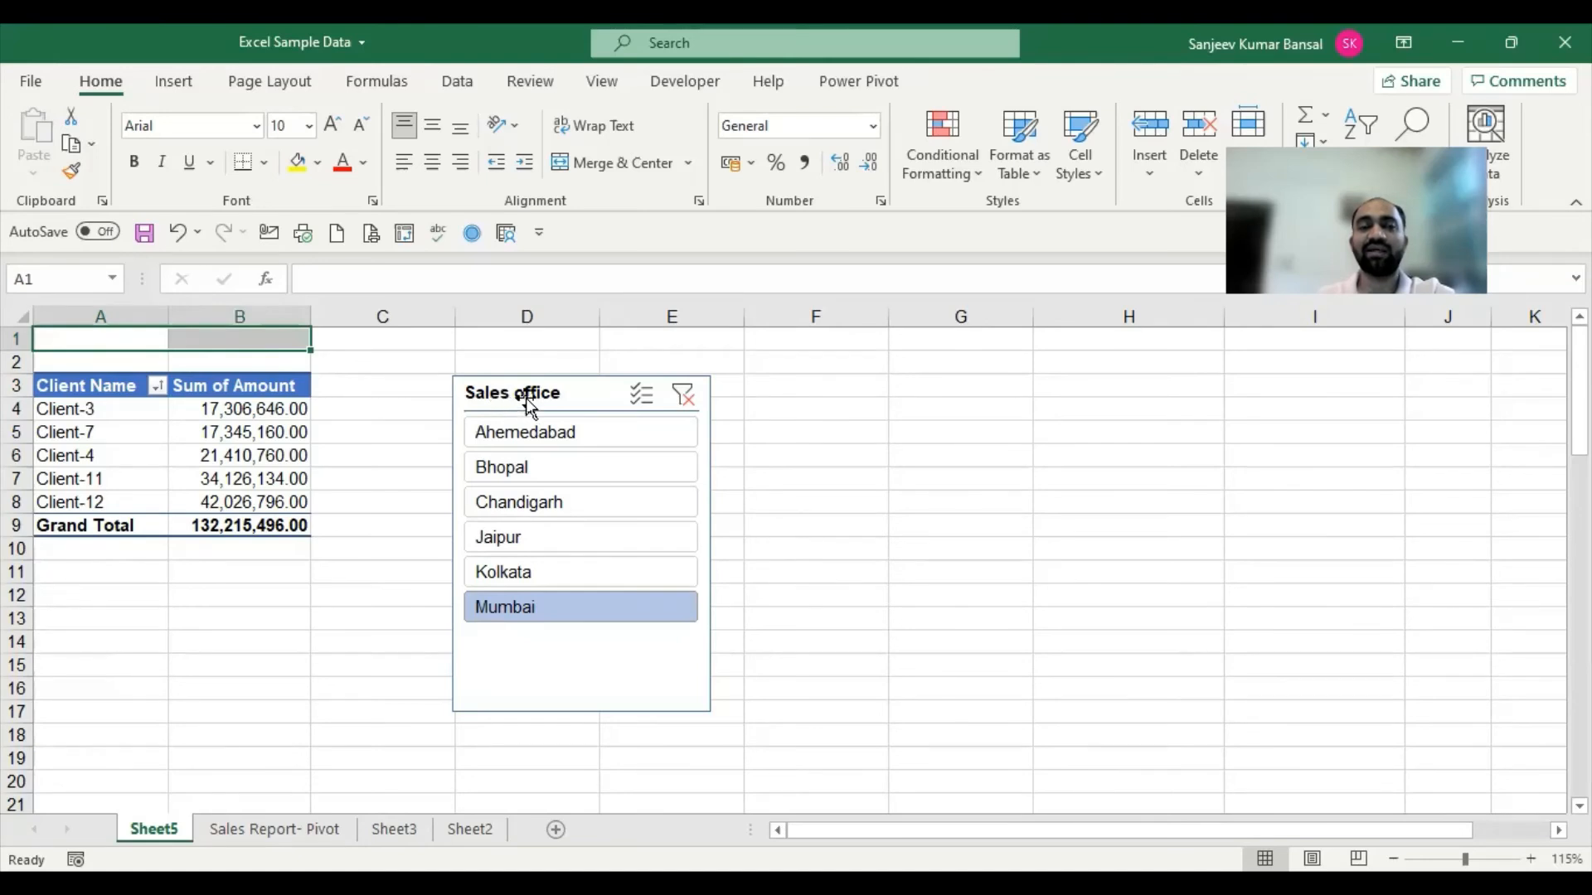
Shift the slicer slightly upward and filter the clients by Kolkata, then by Chandigarh alone, before clearing the filter.
{"action": "left_click_drag", "start_coordinate": [526, 392], "coordinate": [526, 371]}
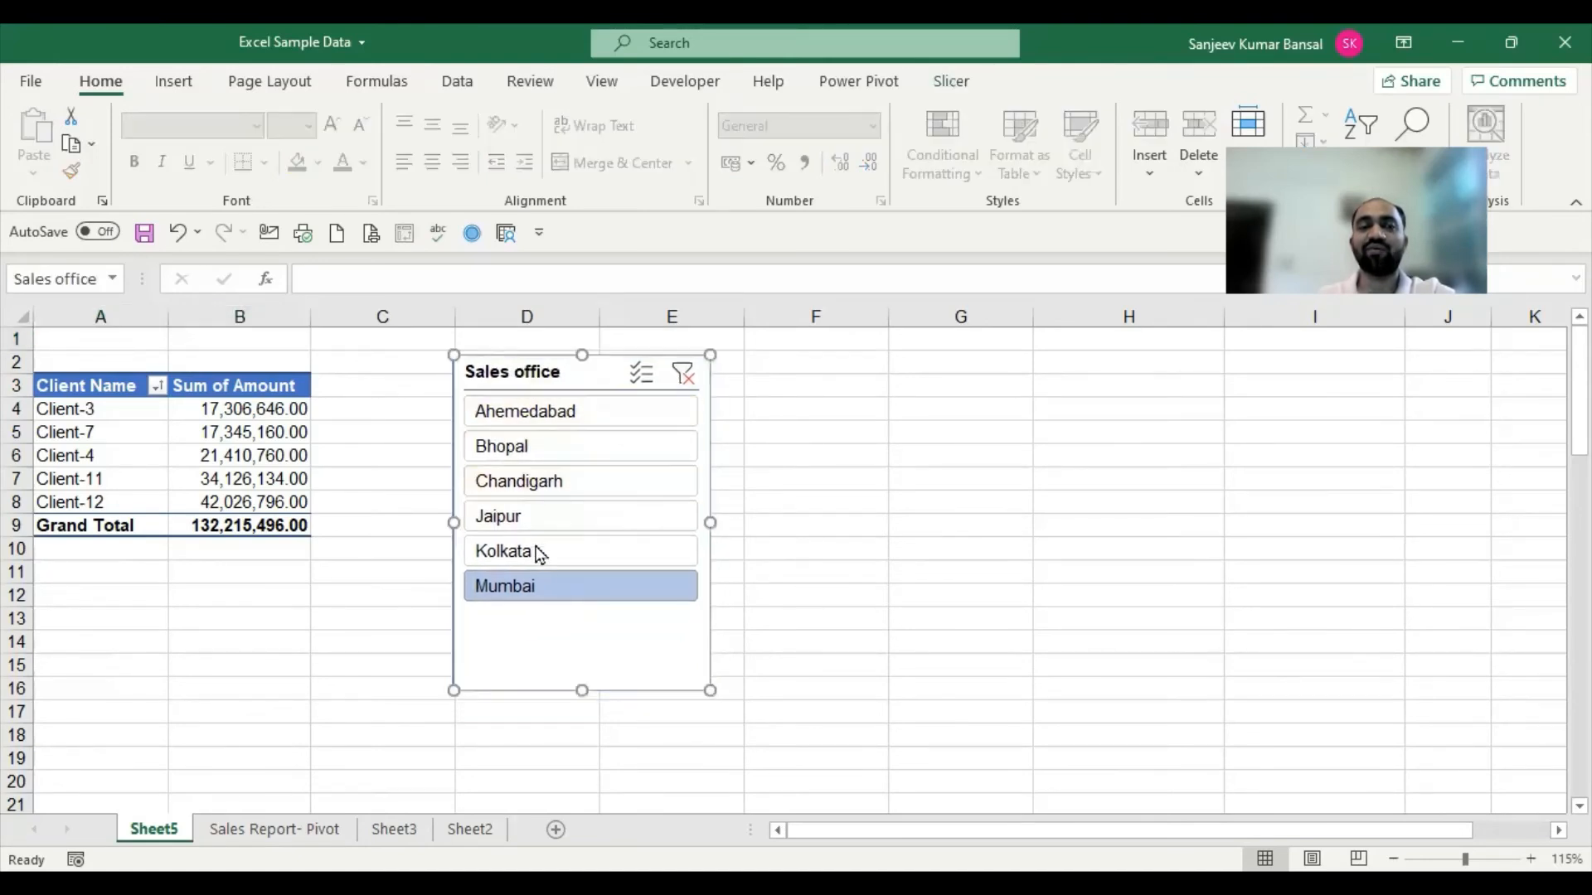
{"action": "left_click", "coordinate": [529, 554]}
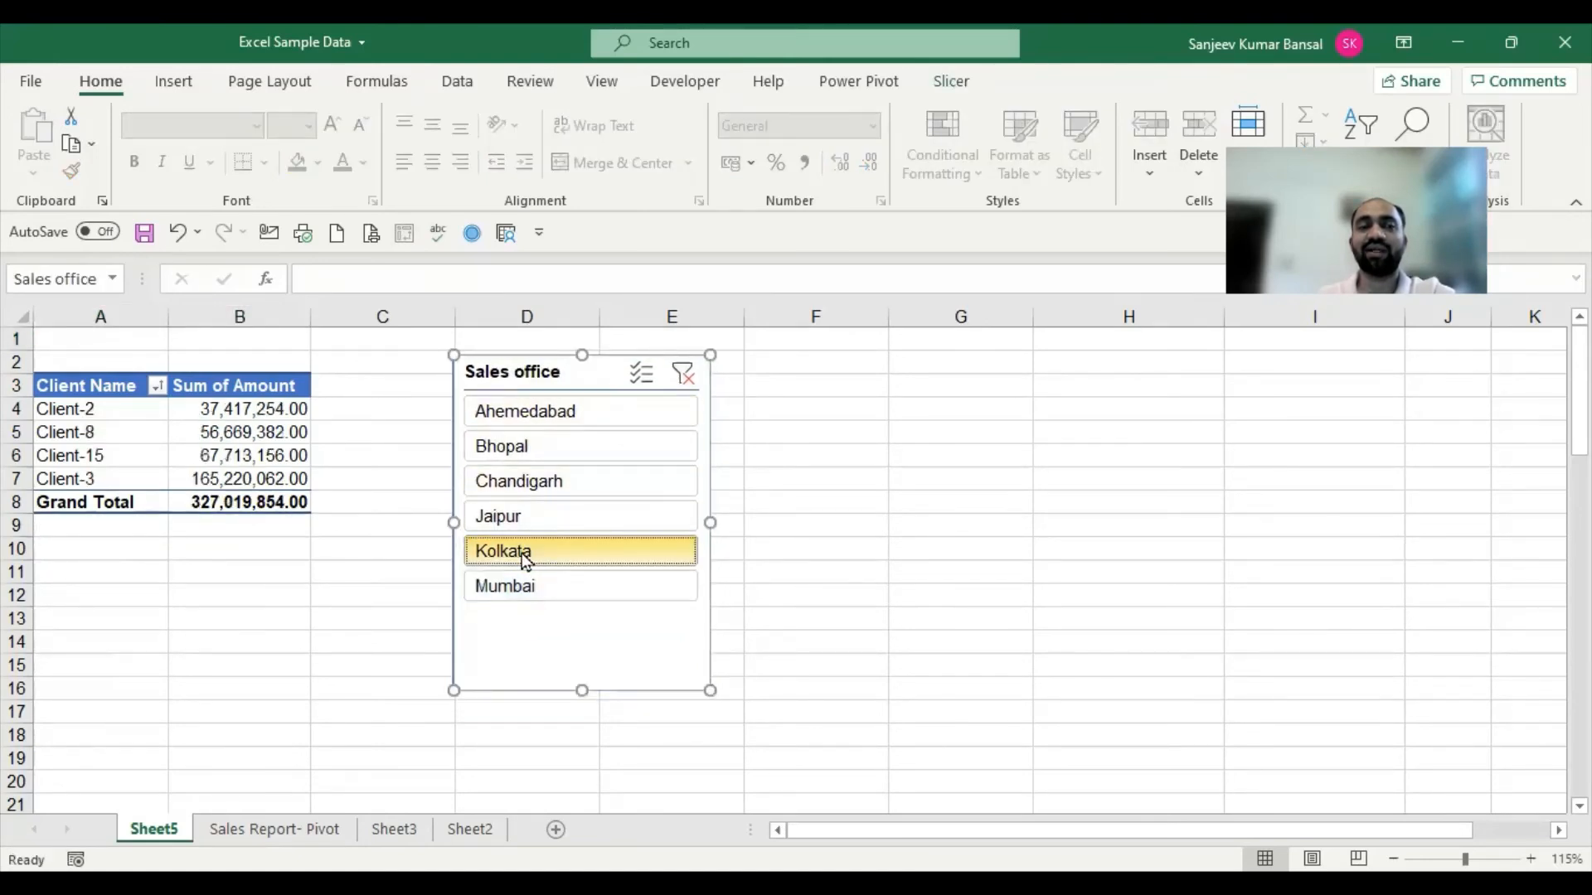
{"action": "left_click", "coordinate": [544, 485]}
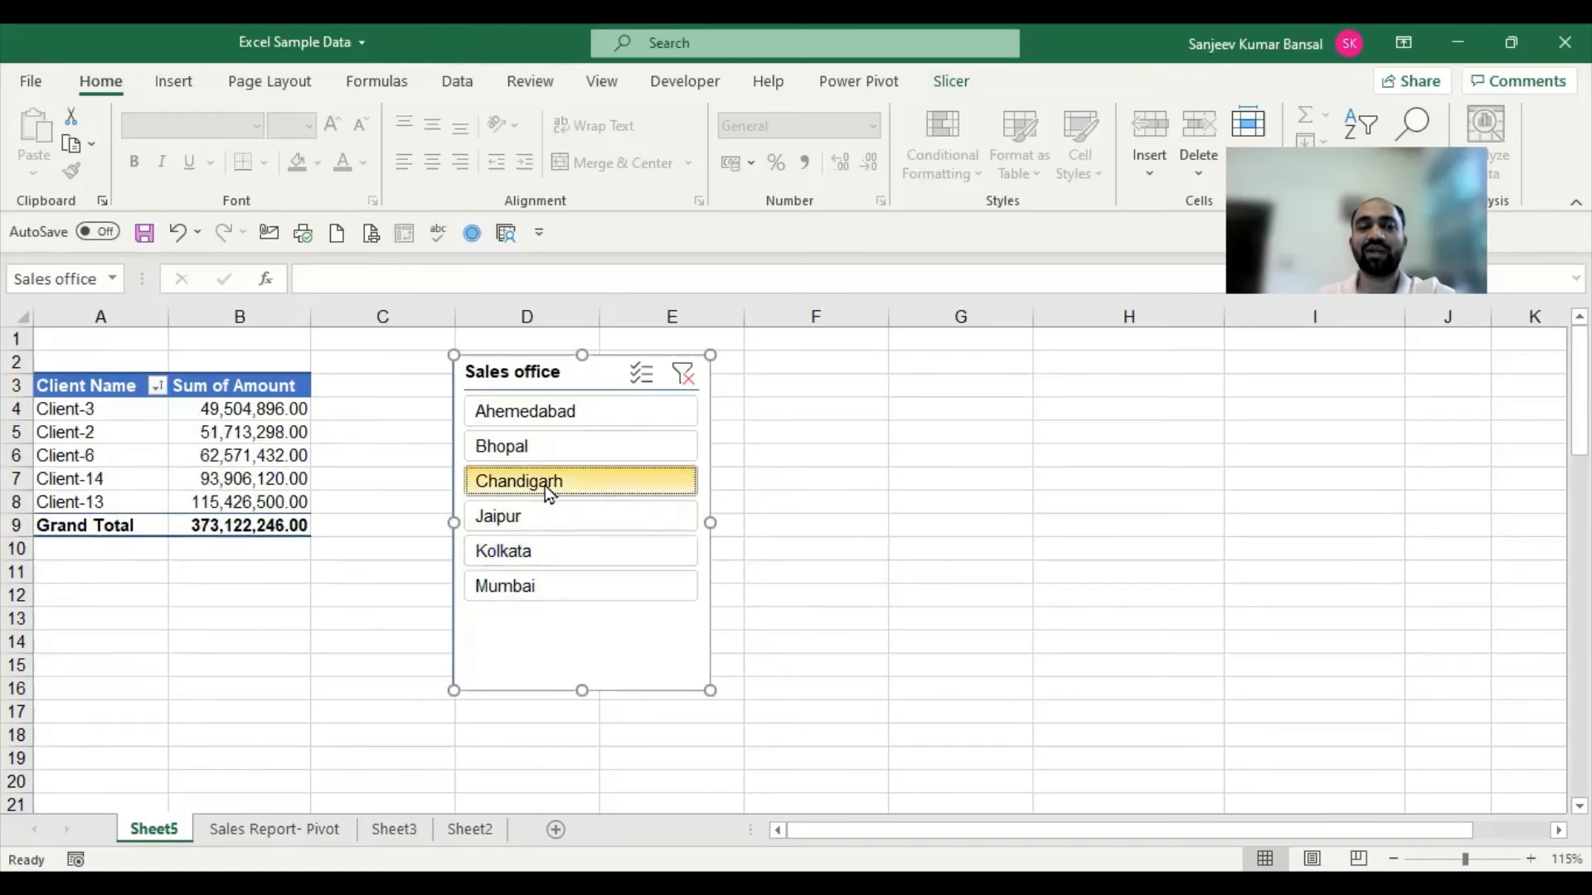
{"action": "left_click", "coordinate": [683, 376]}
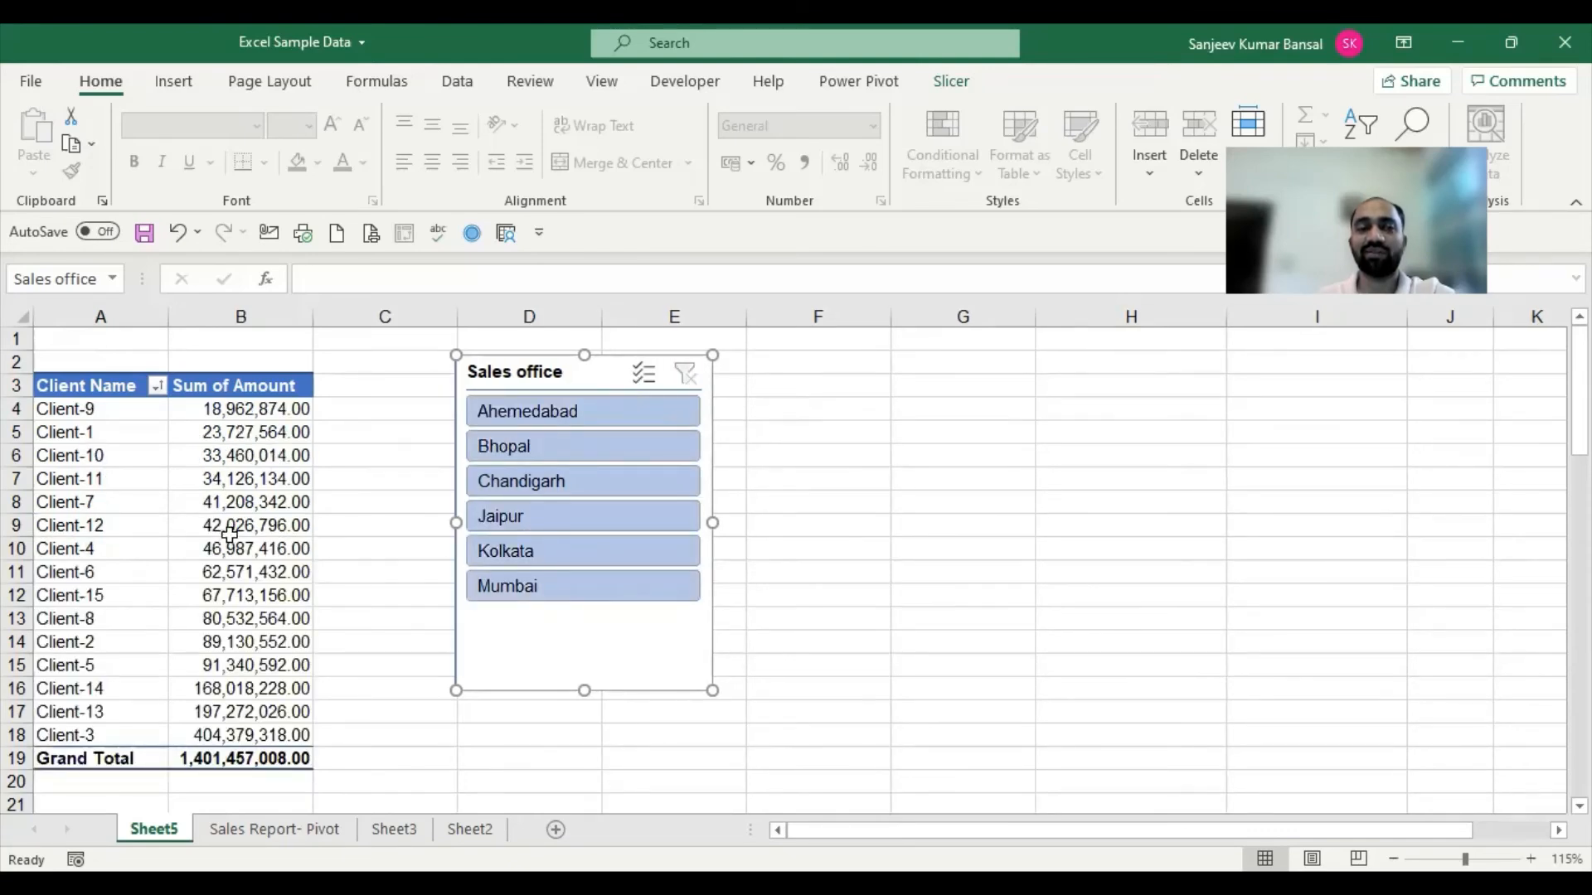
Turn on multi-select in the Sales office slicer to exclude Ahemedabad and Jaipur, and clear the filter after reviewing the amounts.
{"action": "left_click", "coordinate": [645, 375]}
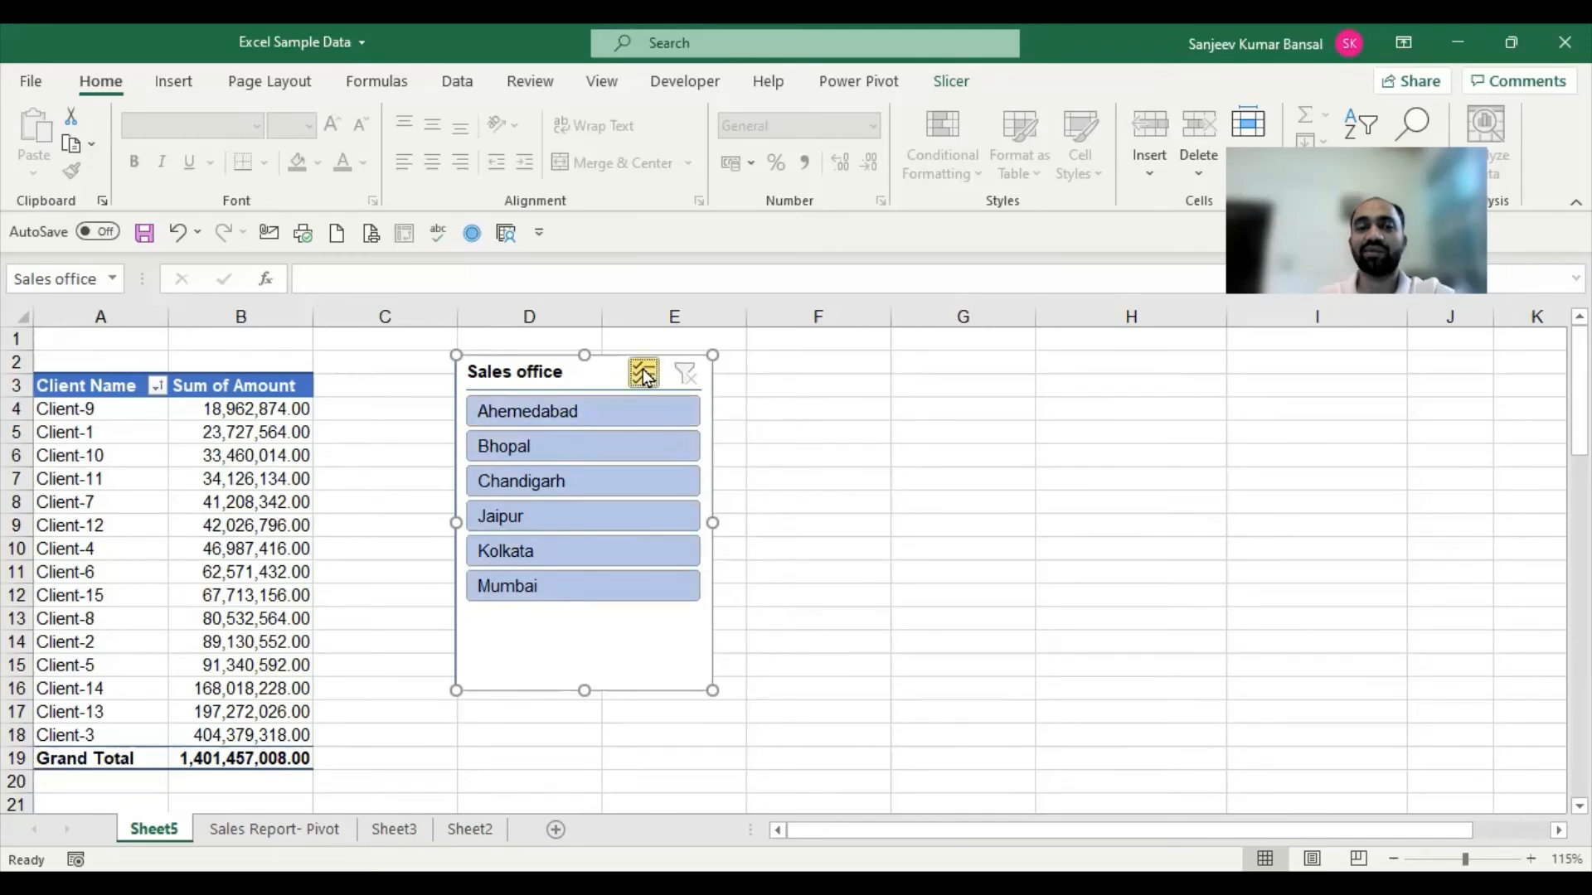
{"action": "left_click", "coordinate": [526, 420]}
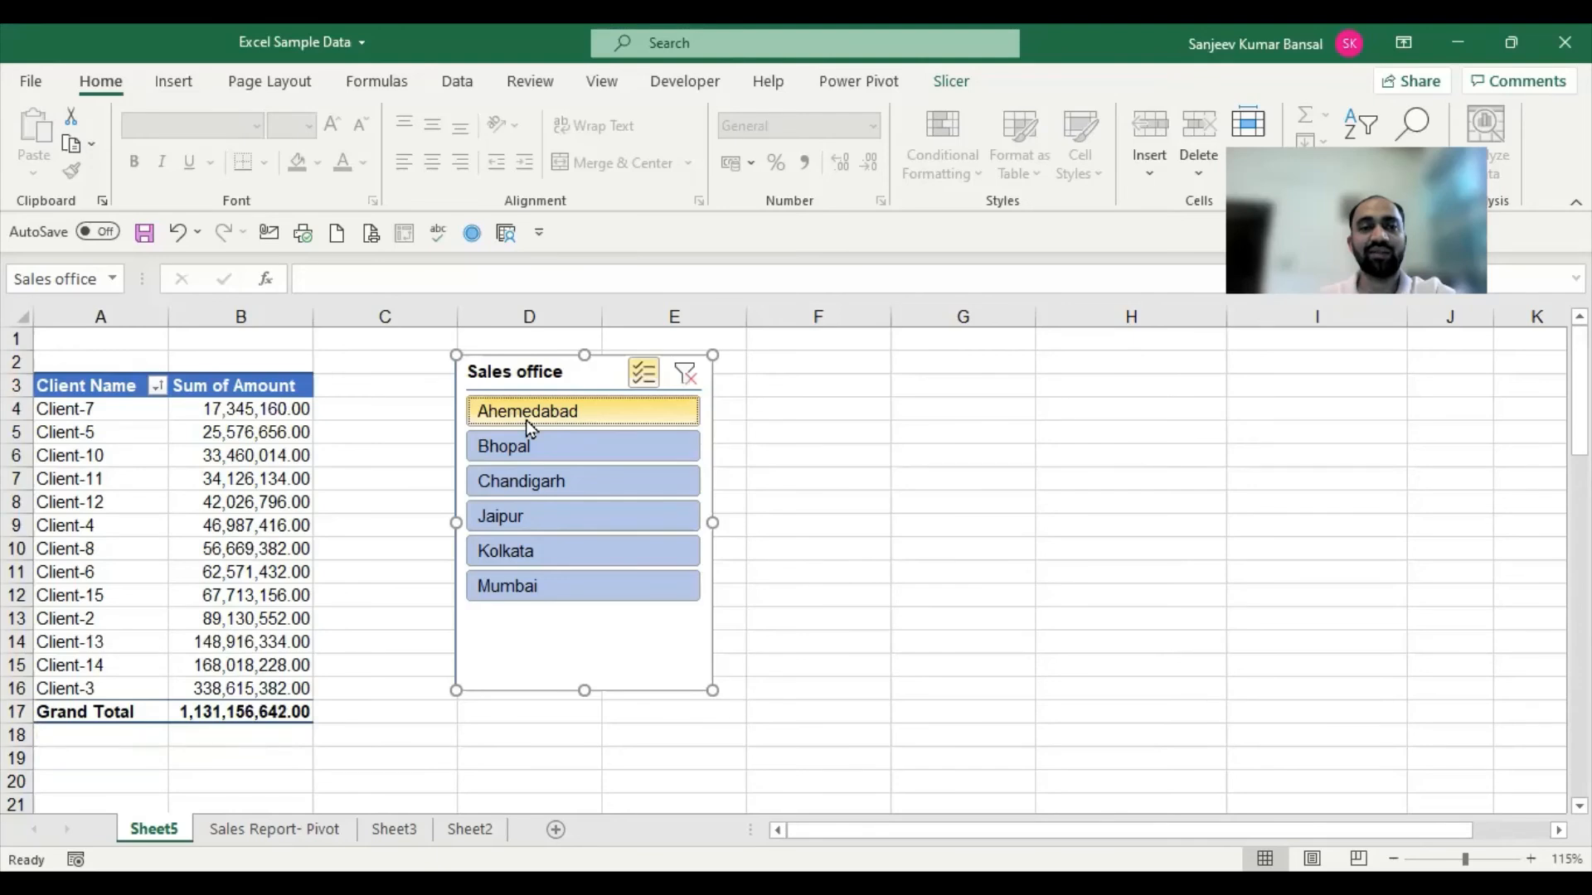
{"action": "left_click", "coordinate": [529, 520]}
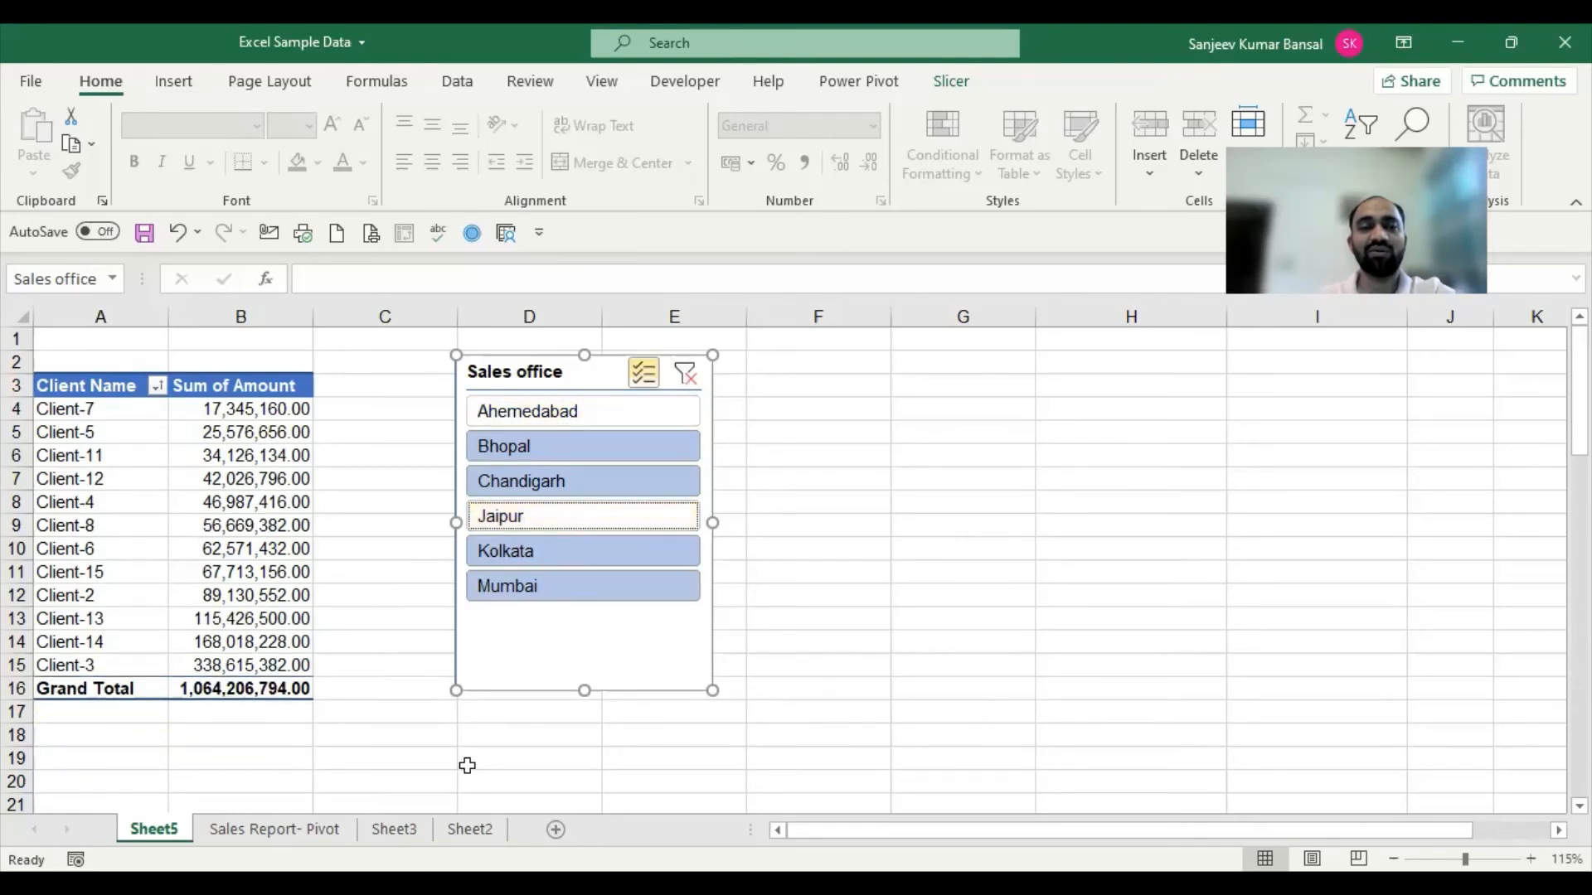
{"action": "left_click_drag", "start_coordinate": [225, 409], "coordinate": [241, 668]}
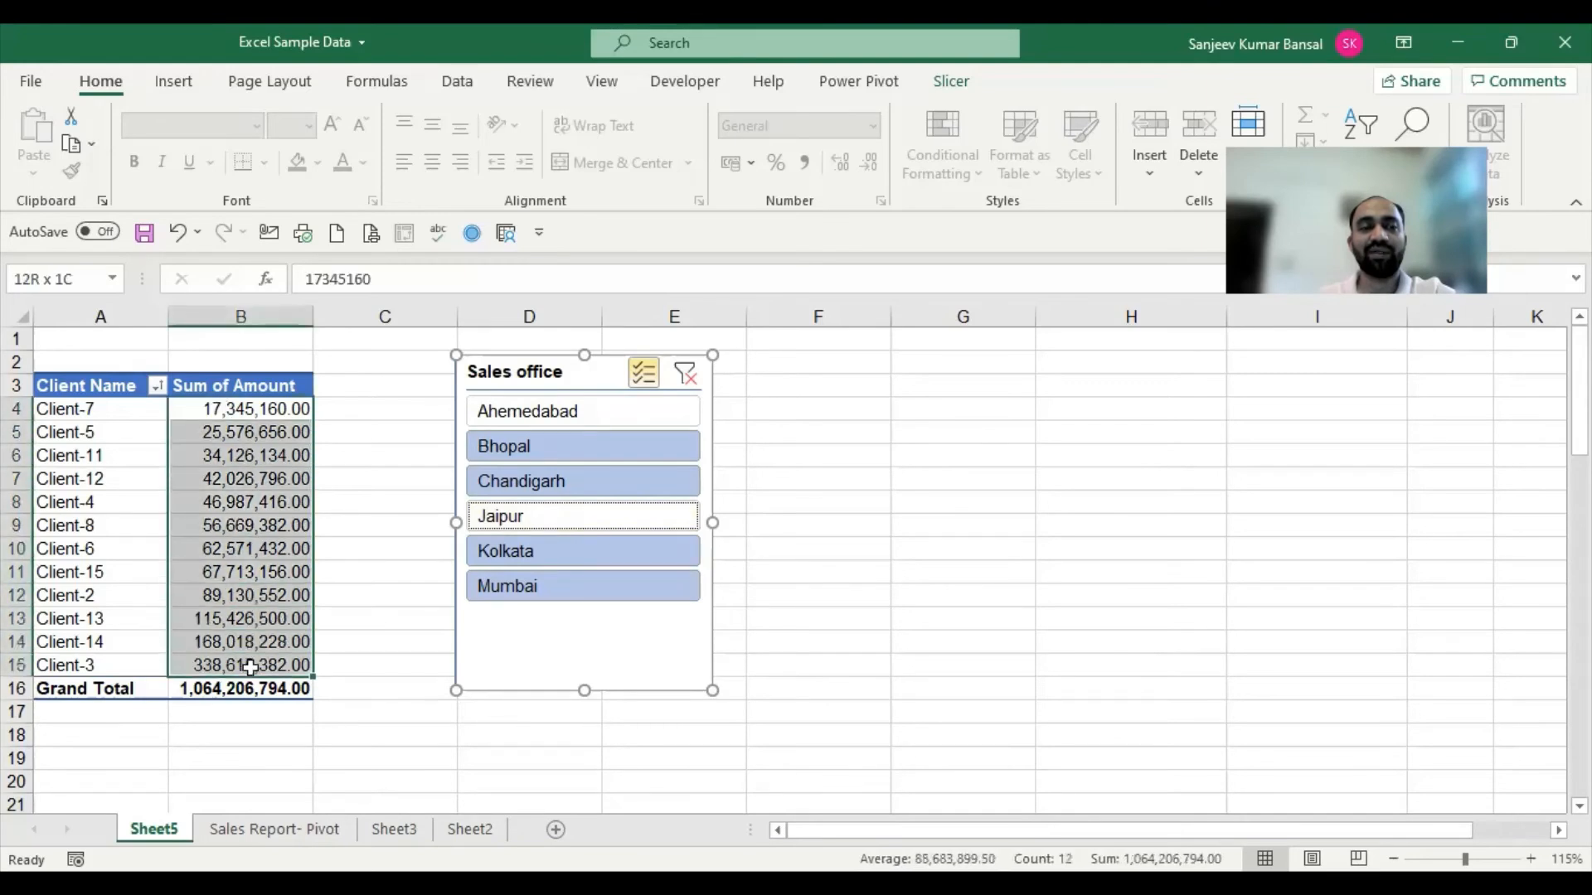
{"action": "left_click", "coordinate": [689, 382]}
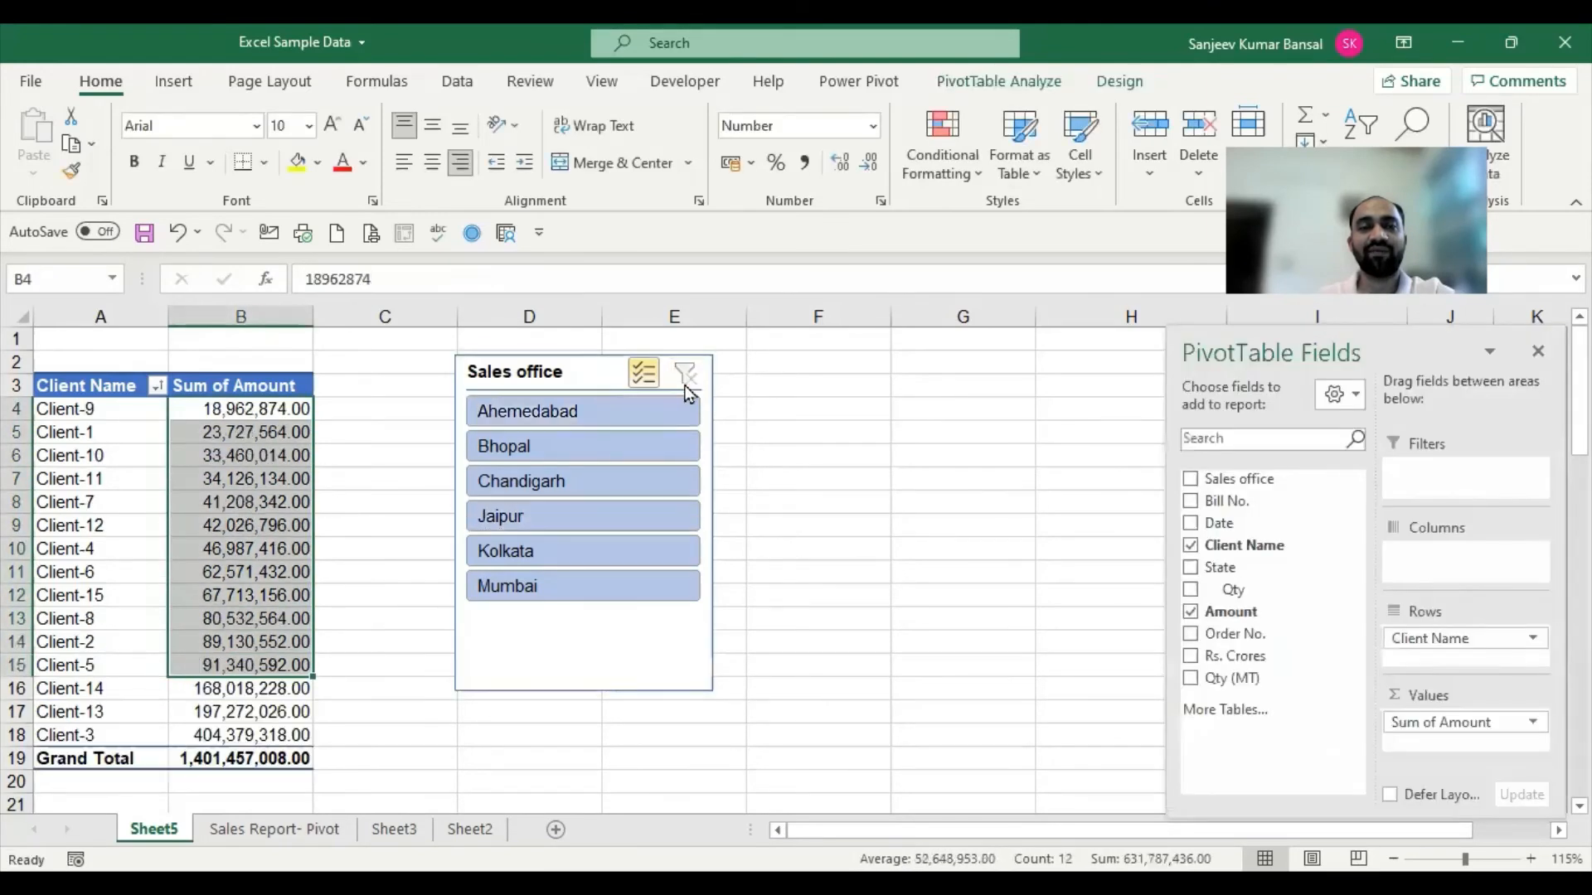
Delete the Sales office slicer from the sheet.
{"action": "left_click", "coordinate": [363, 704]}
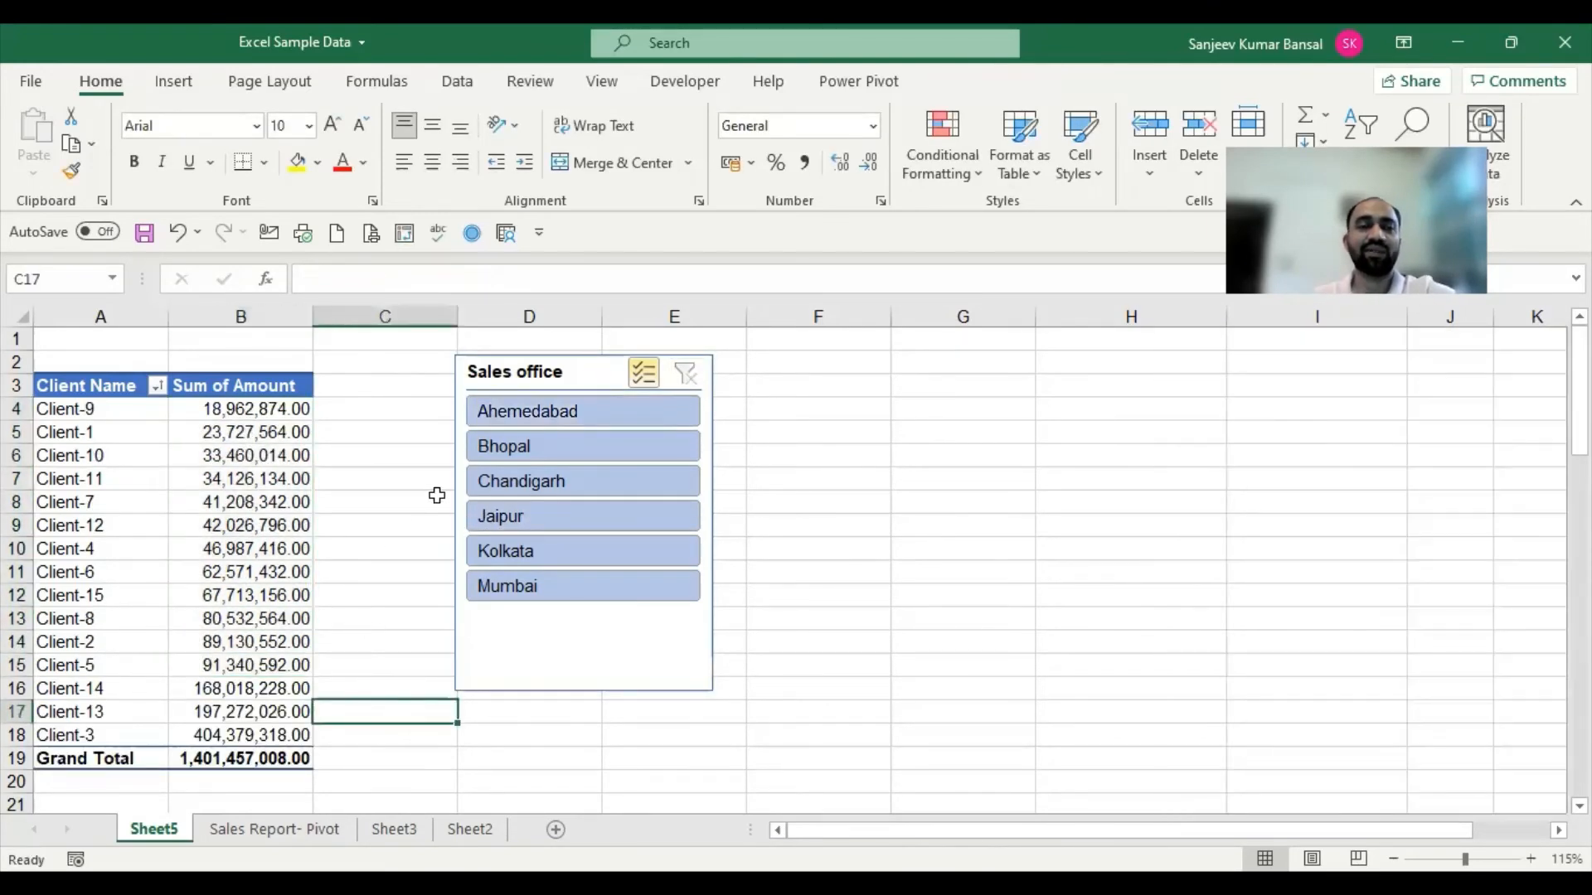
{"action": "left_click", "coordinate": [587, 375]}
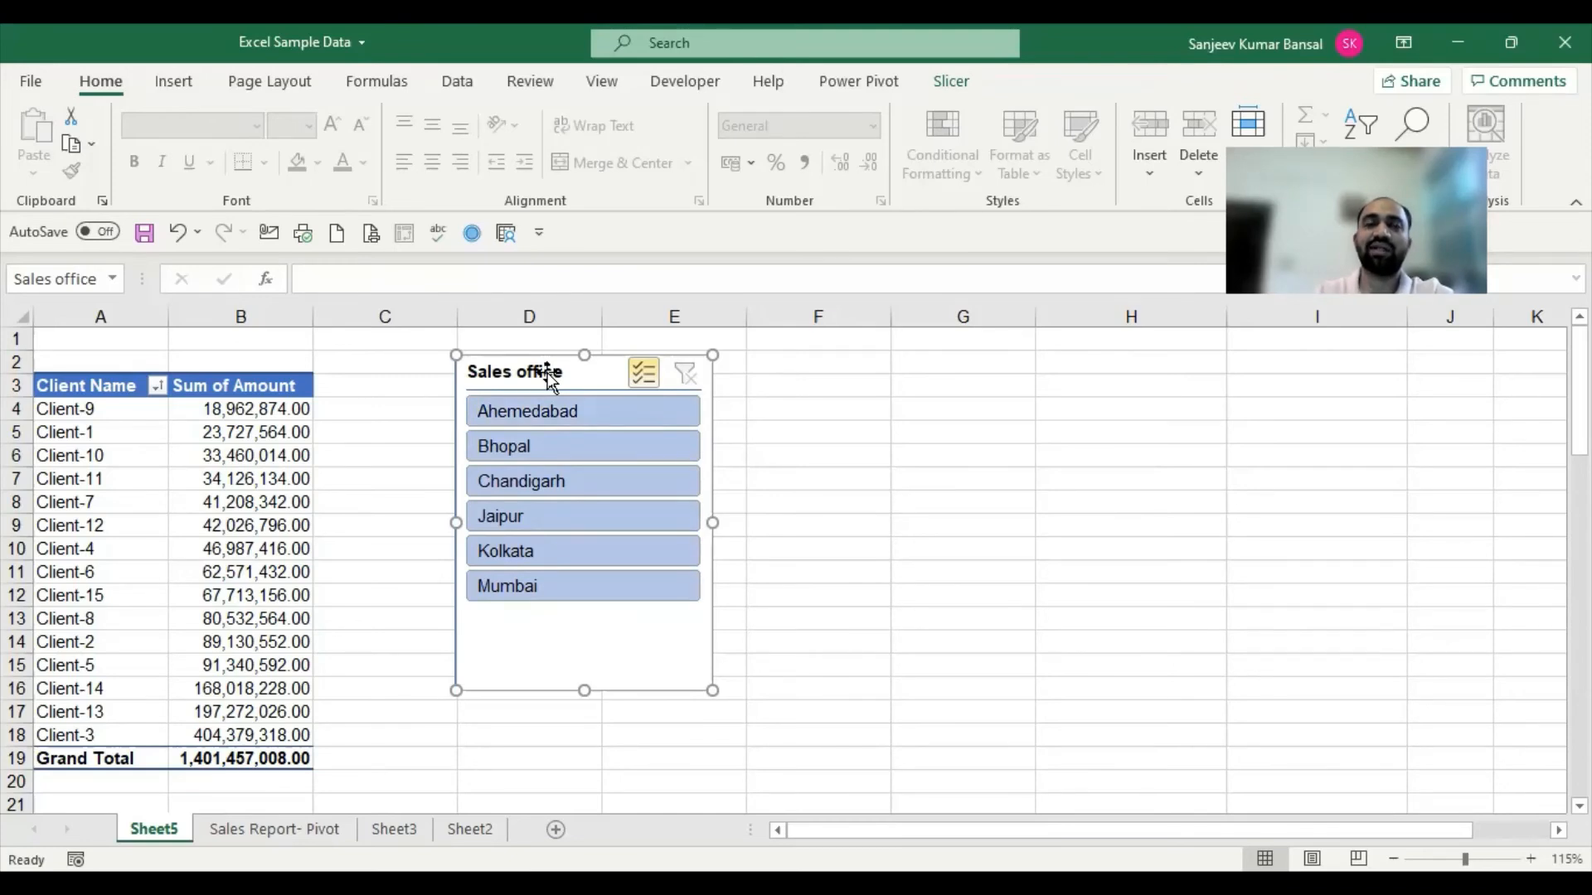
{"action": "key", "text": "Delete"}
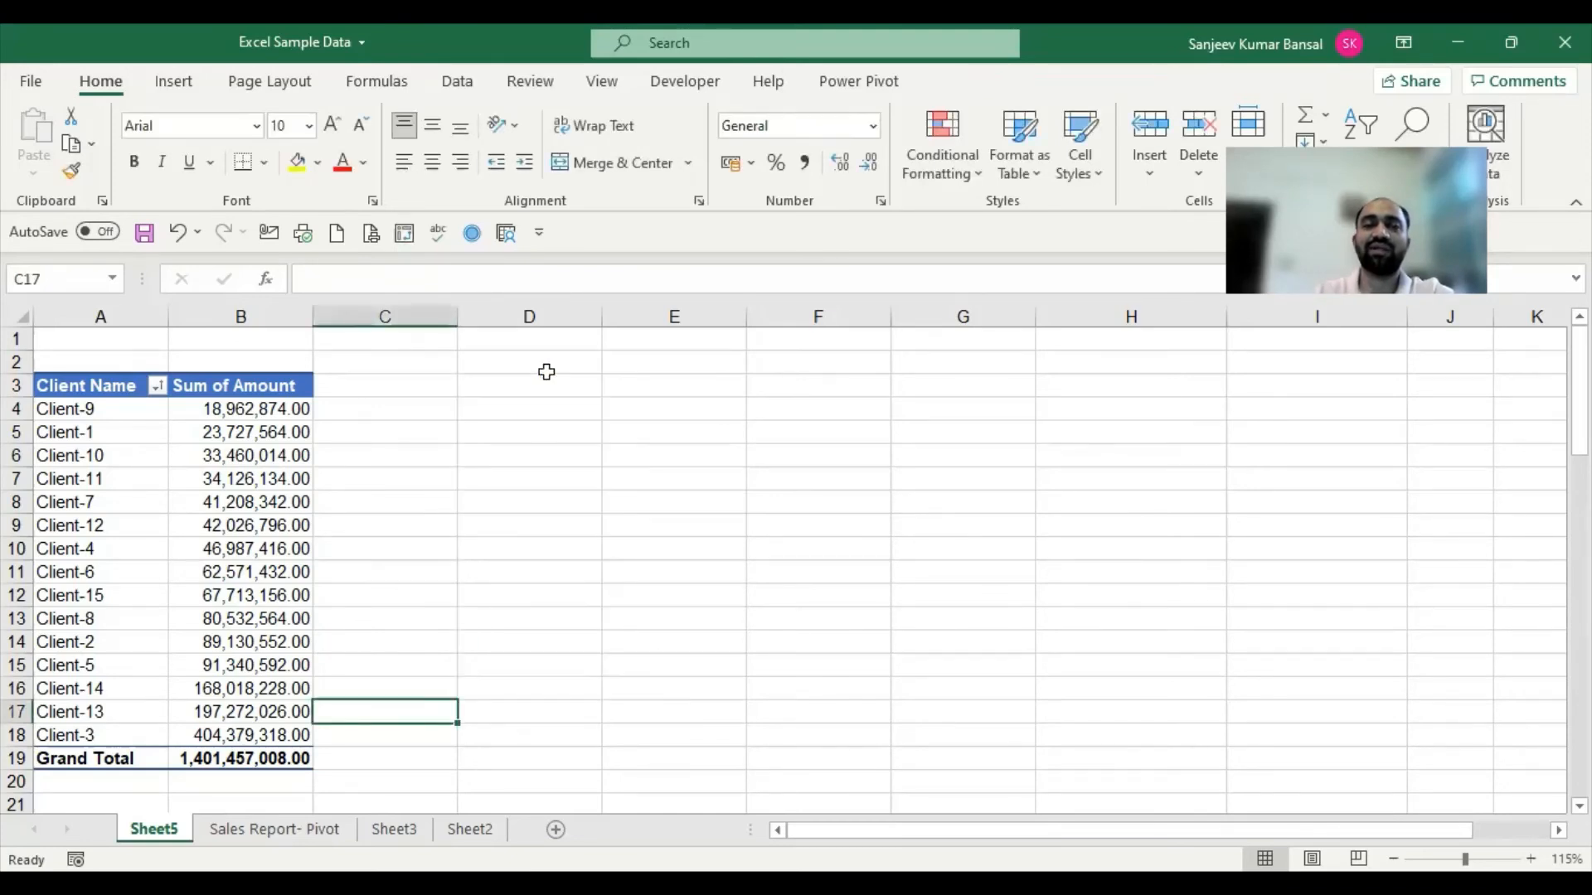
Show the pivot table analysis tools and highlight the client amounts and grand total in A4:B19.
{"action": "left_click", "coordinate": [266, 463]}
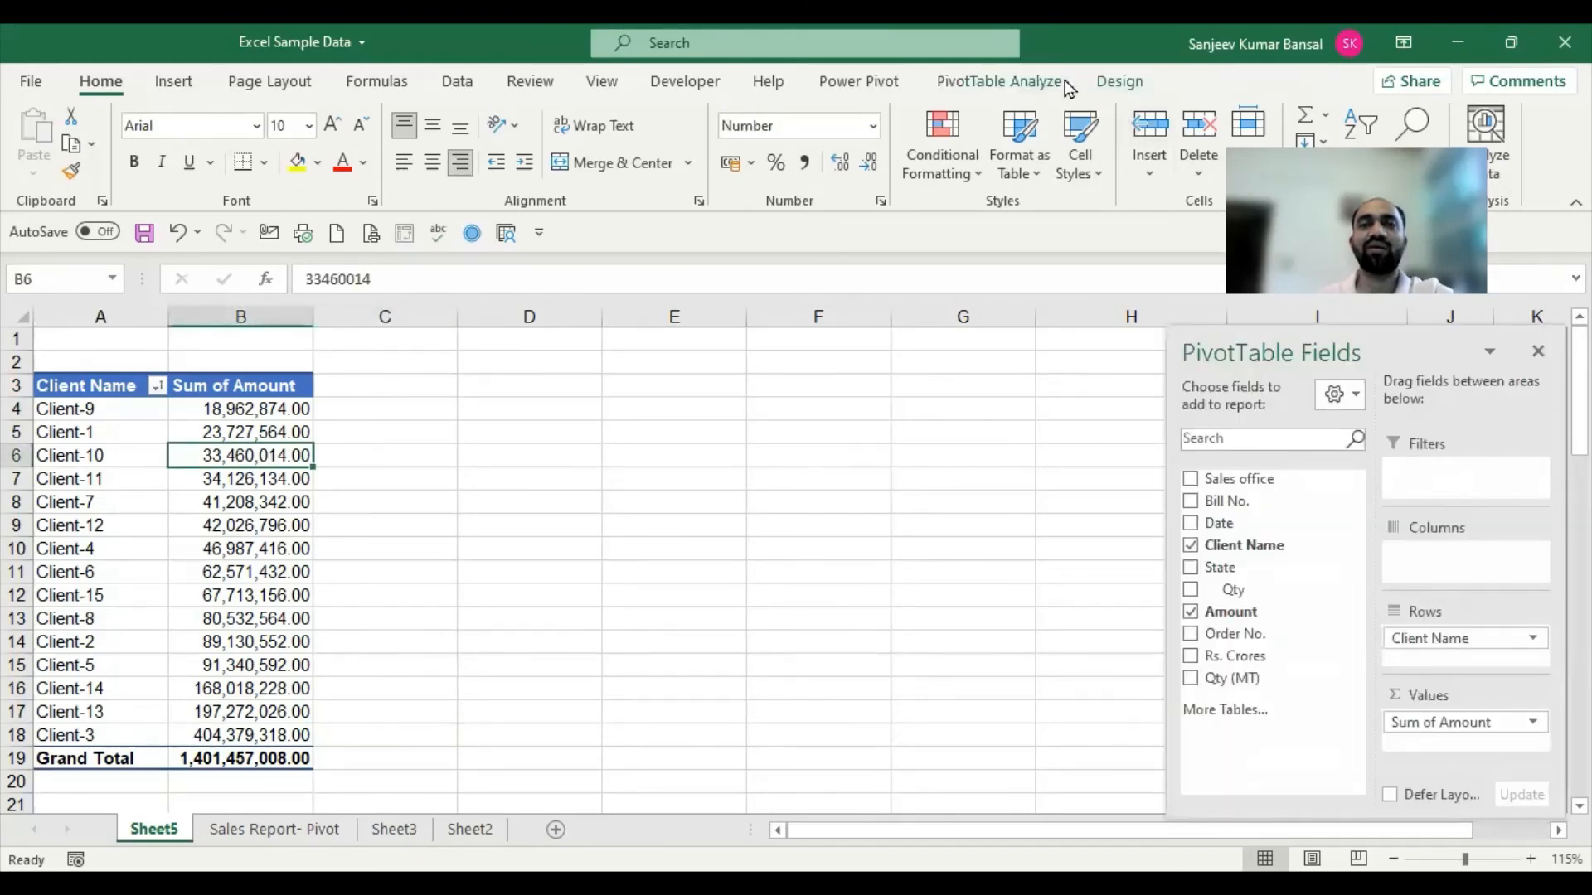
{"action": "left_click", "coordinate": [1027, 84]}
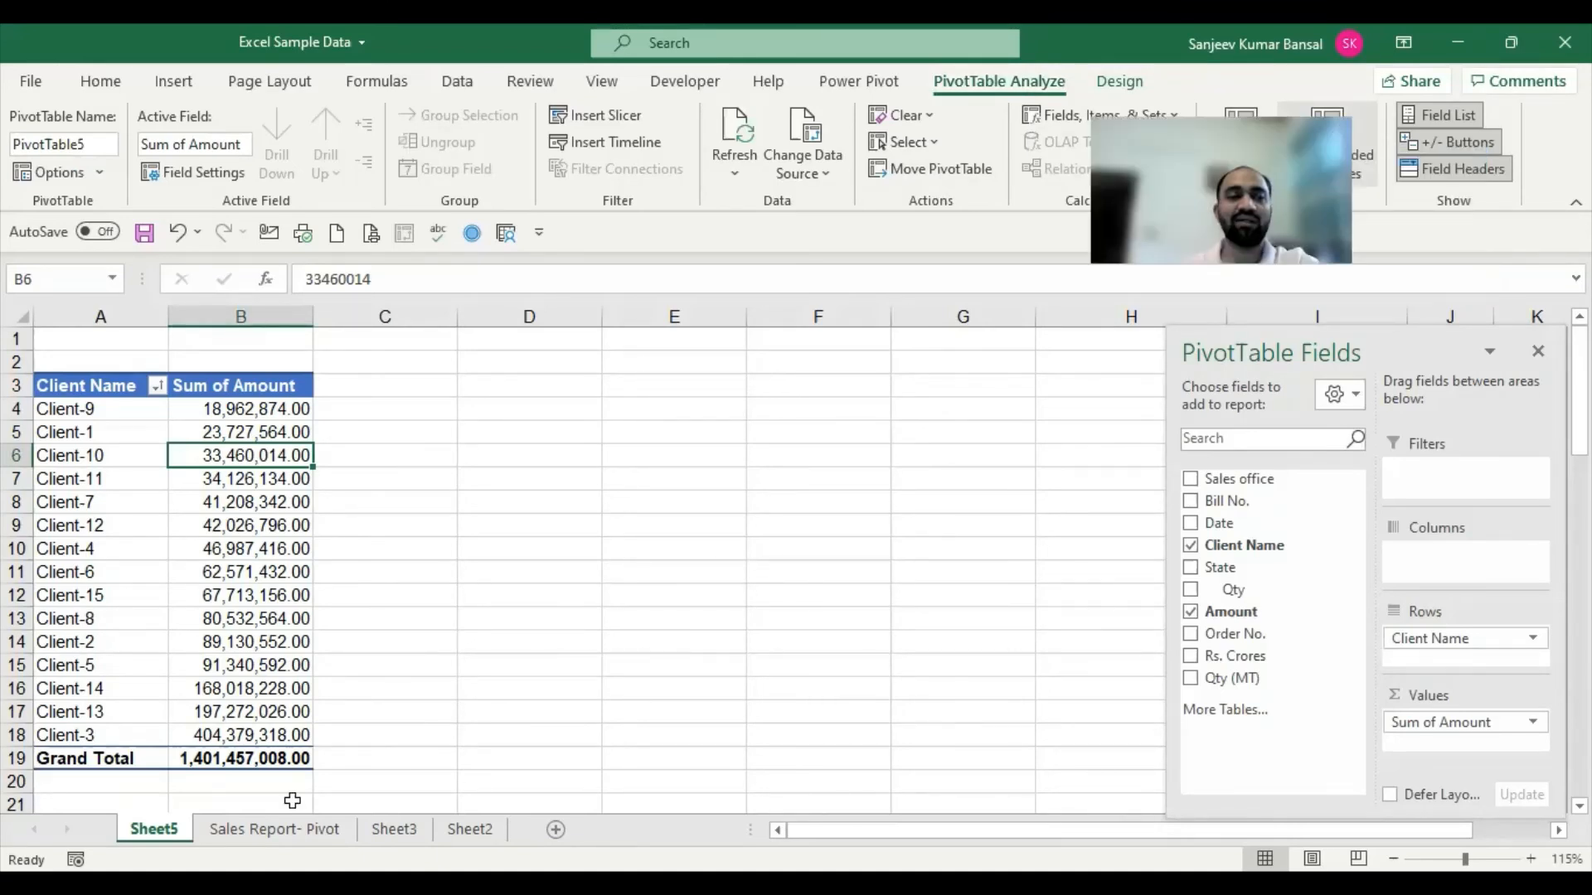
{"action": "left_click_drag", "start_coordinate": [114, 409], "coordinate": [282, 757]}
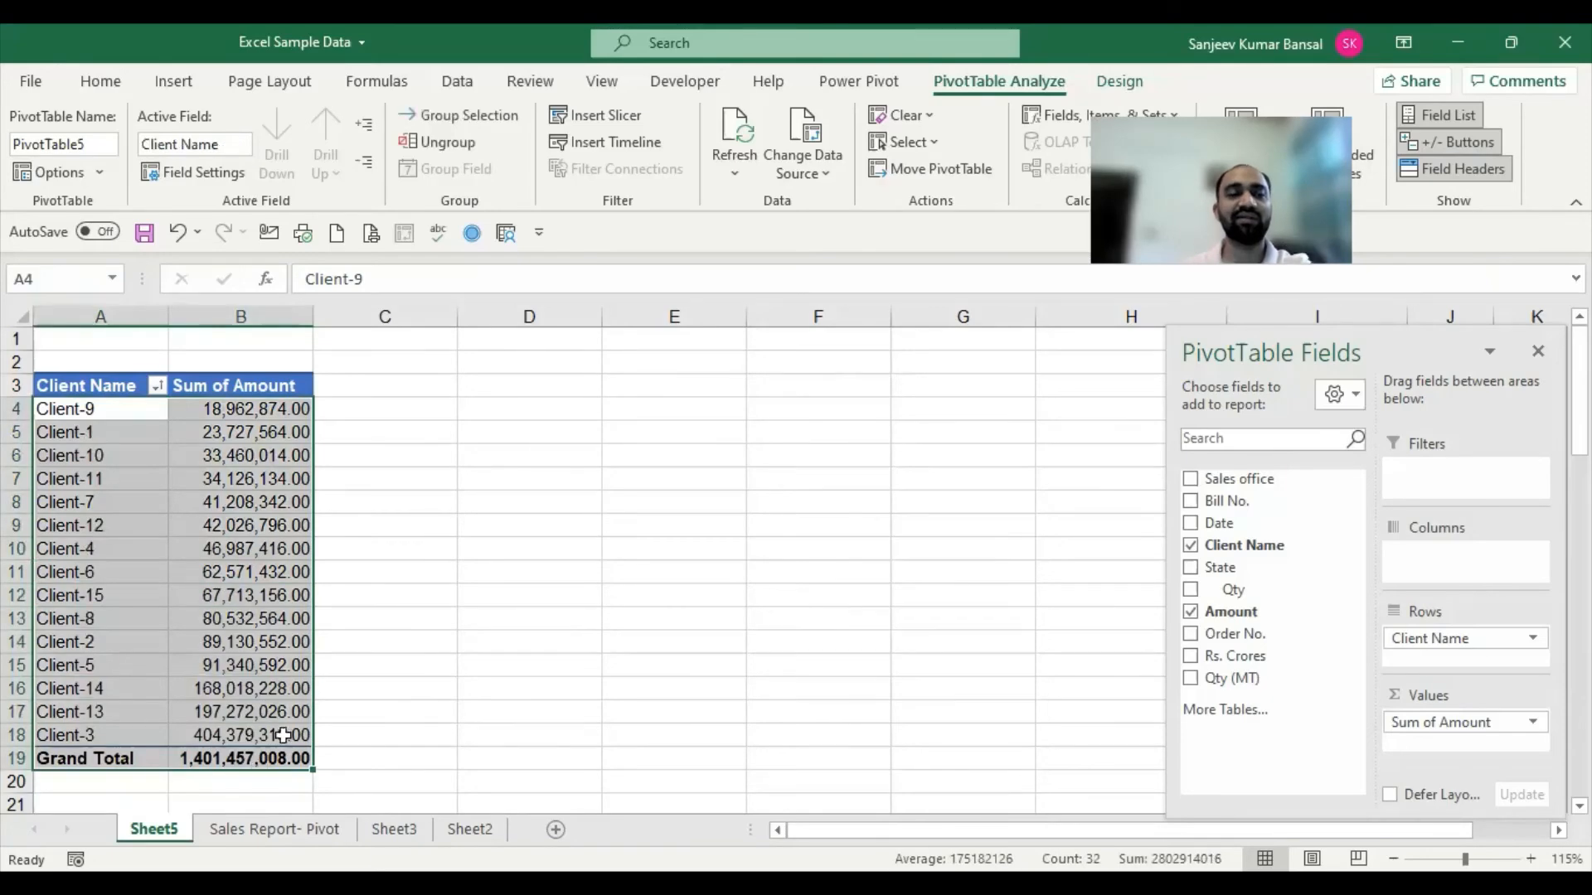
Examine the source data on the Sales Report- Pivot sheet, from its headers down to the first empty row below.
{"action": "left_click", "coordinate": [274, 829]}
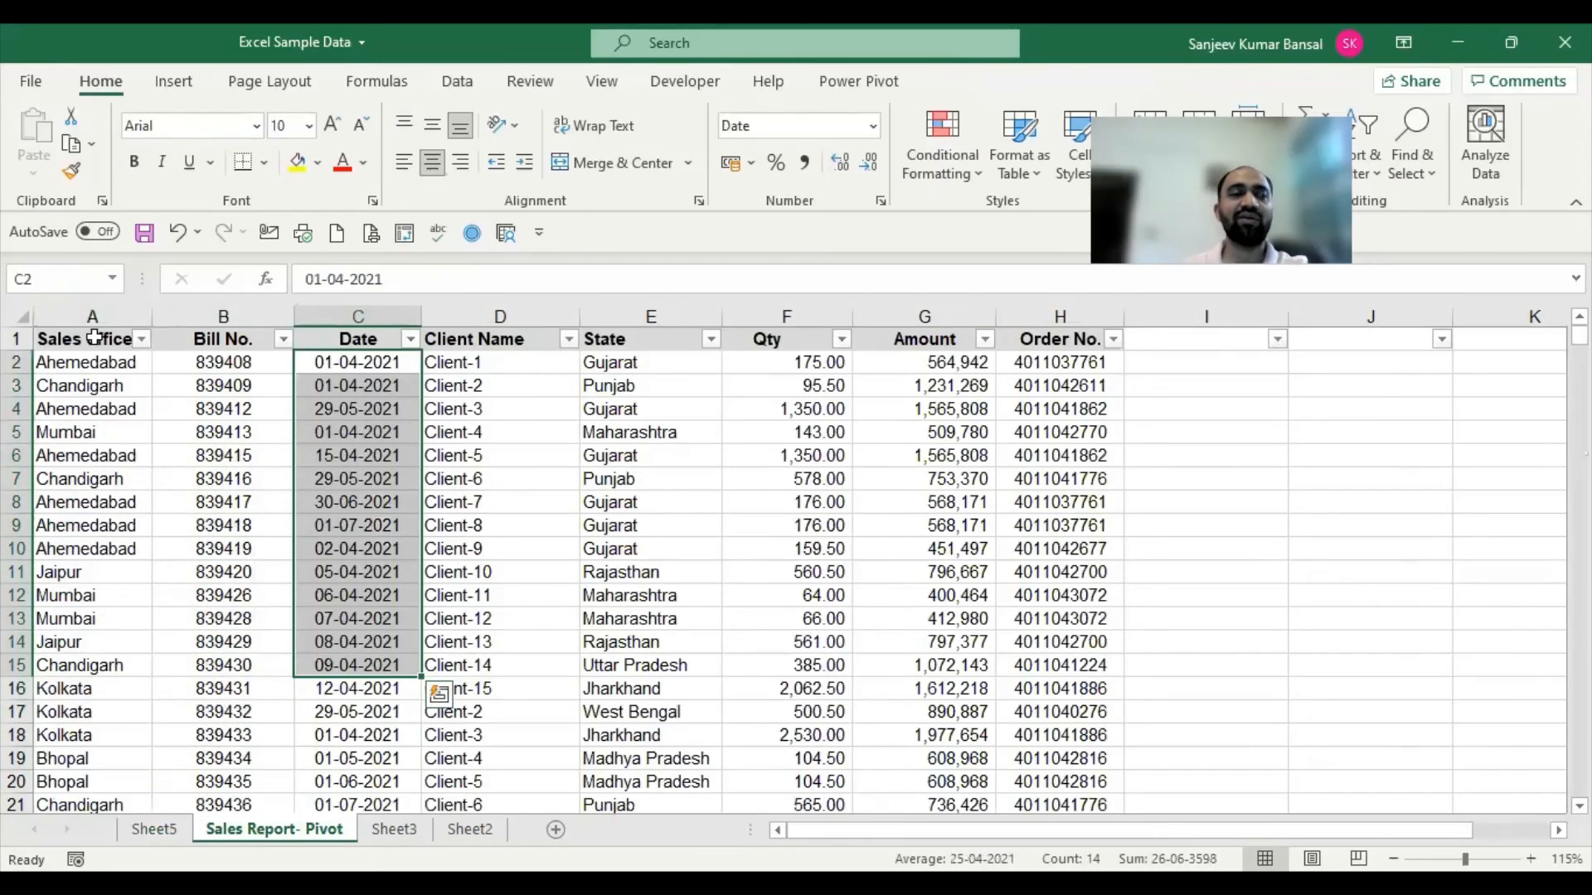
{"action": "left_click_drag", "start_coordinate": [83, 339], "coordinate": [1012, 439]}
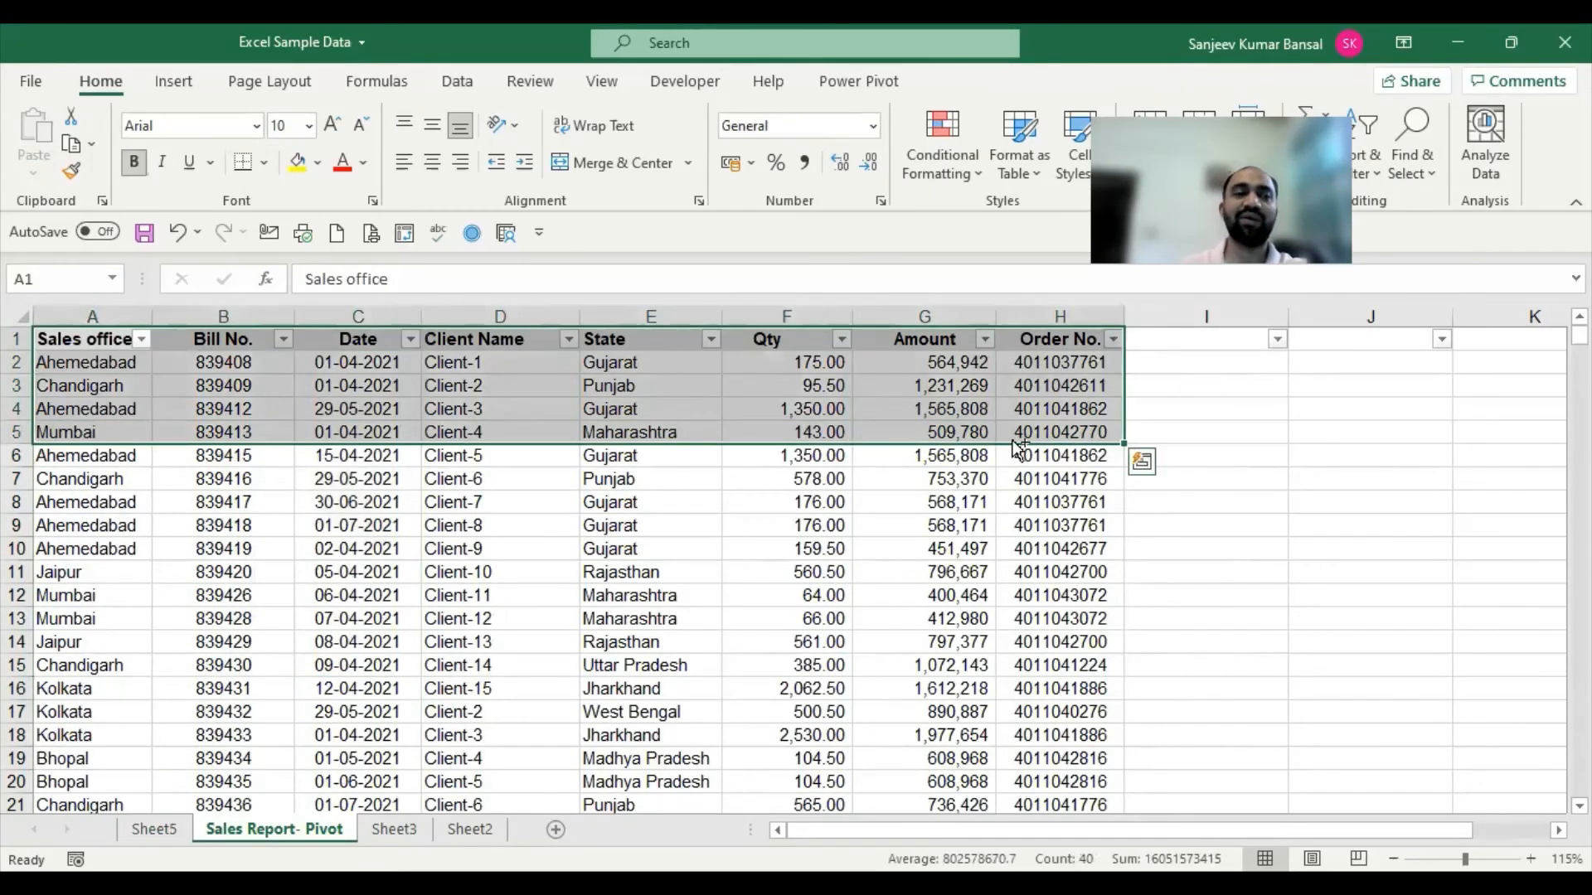
{"action": "key", "text": "ctrl+Down"}
{"action": "key", "text": "Down"}
{"action": "key", "text": "Up"}
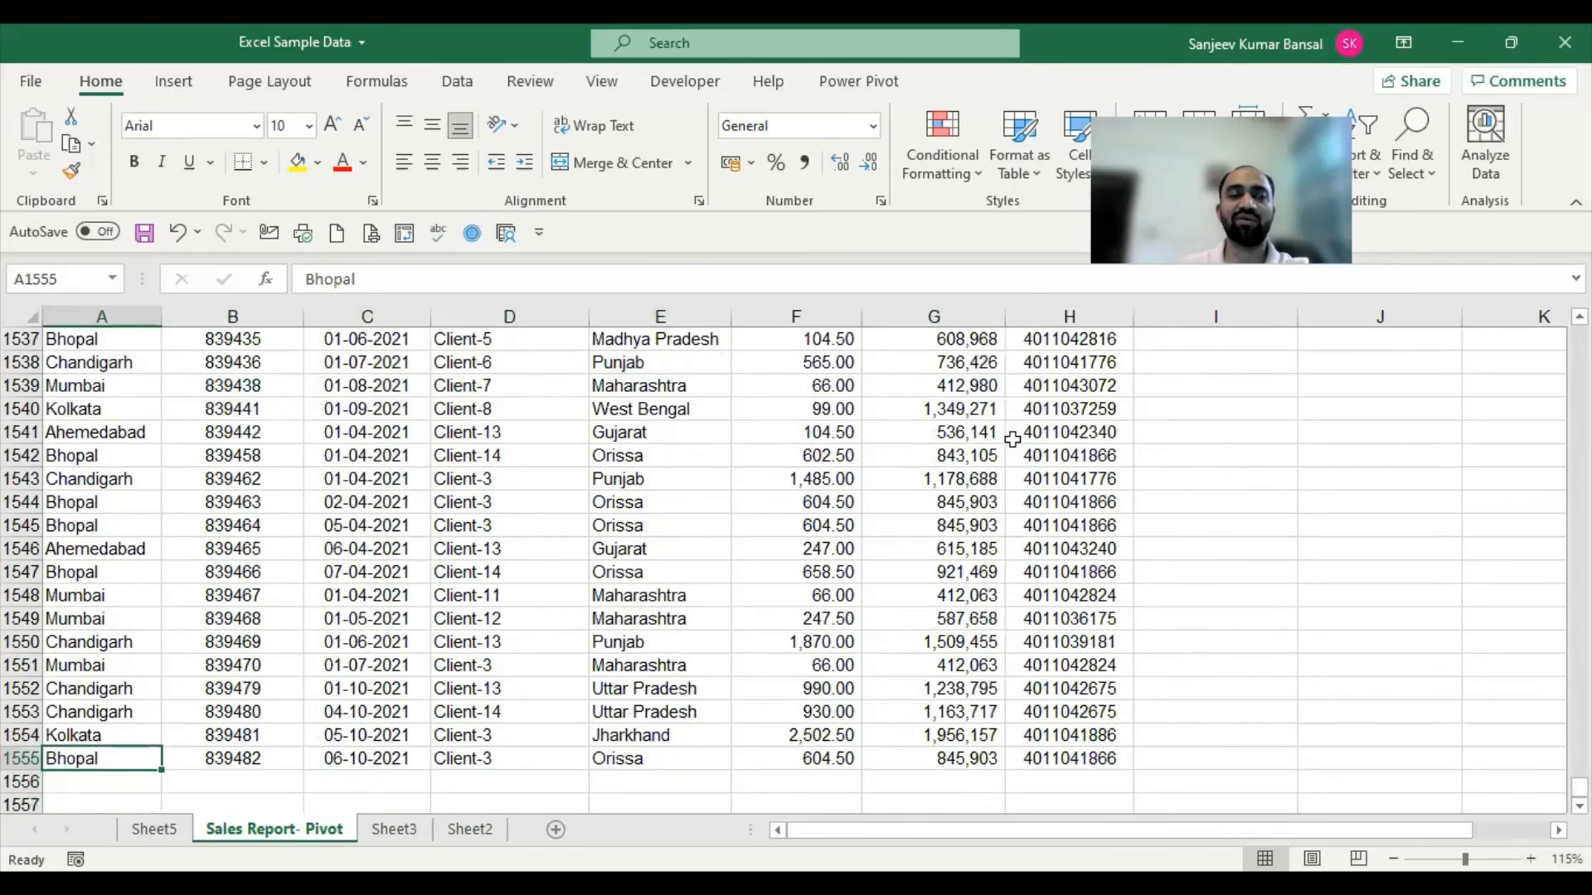
{"action": "key", "text": "ctrl+Up"}
{"action": "key", "text": "ctrl+Down"}
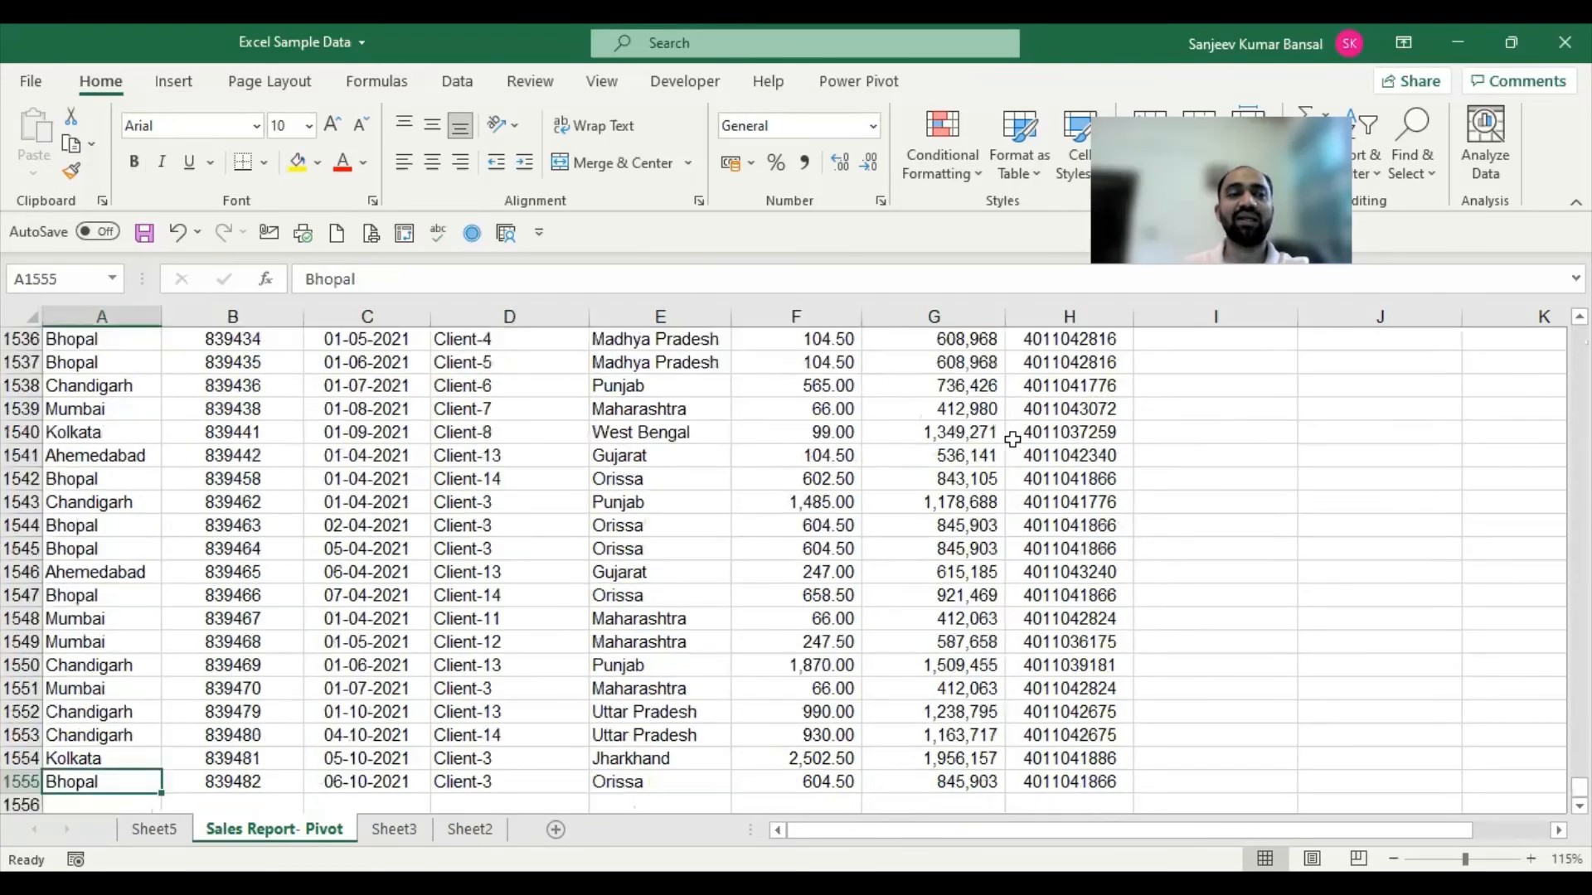
{"action": "scroll", "coordinate": [318, 521], "scroll_direction": "down", "scroll_amount": 5}
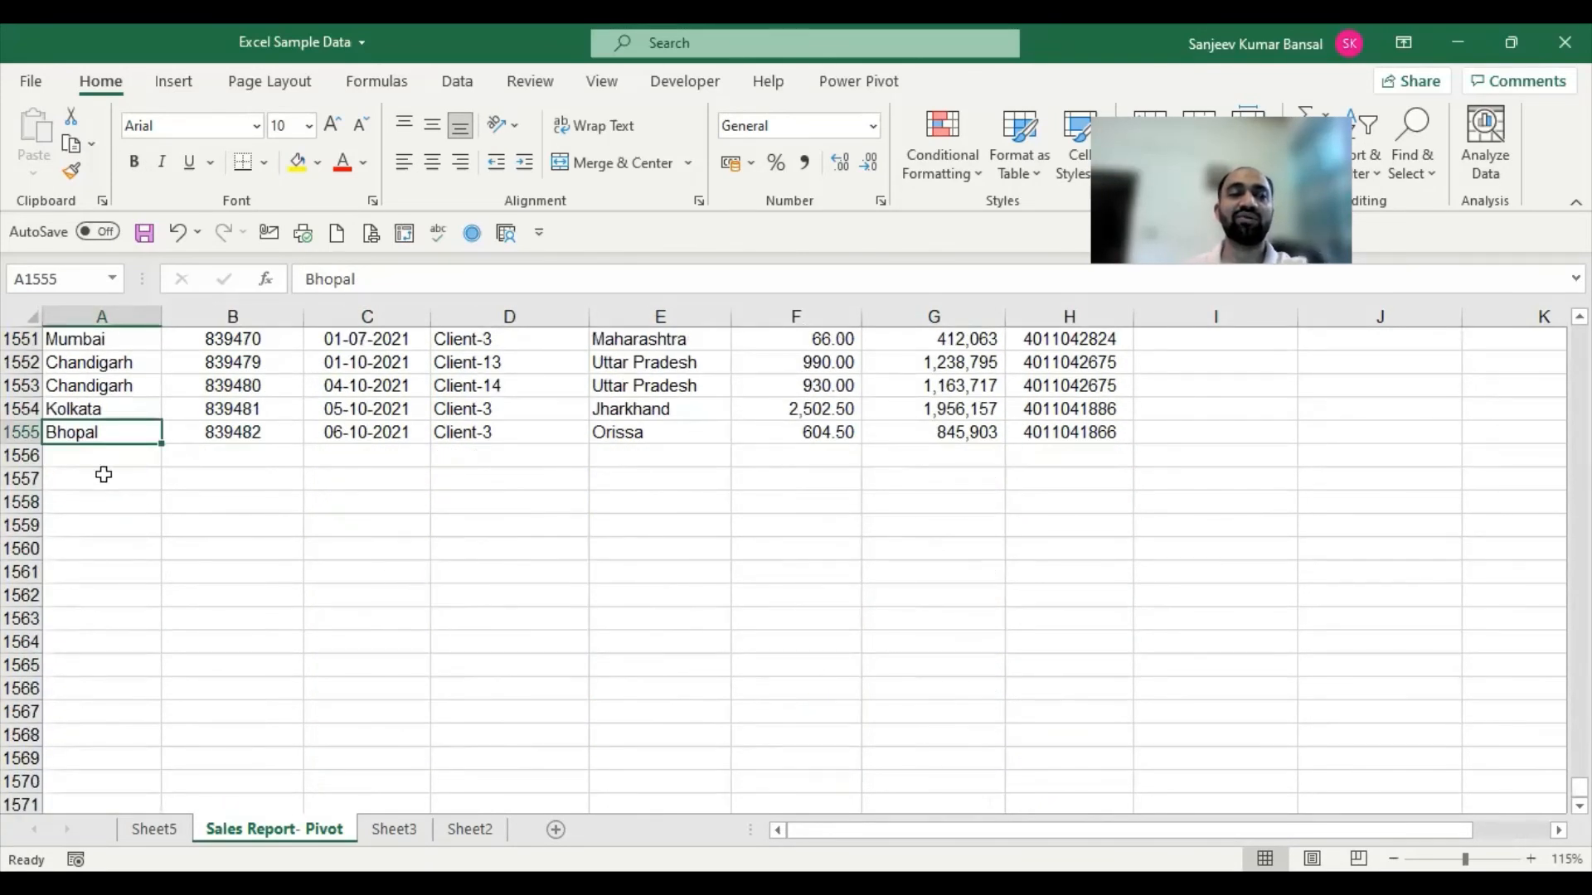
{"action": "key", "text": "Down"}
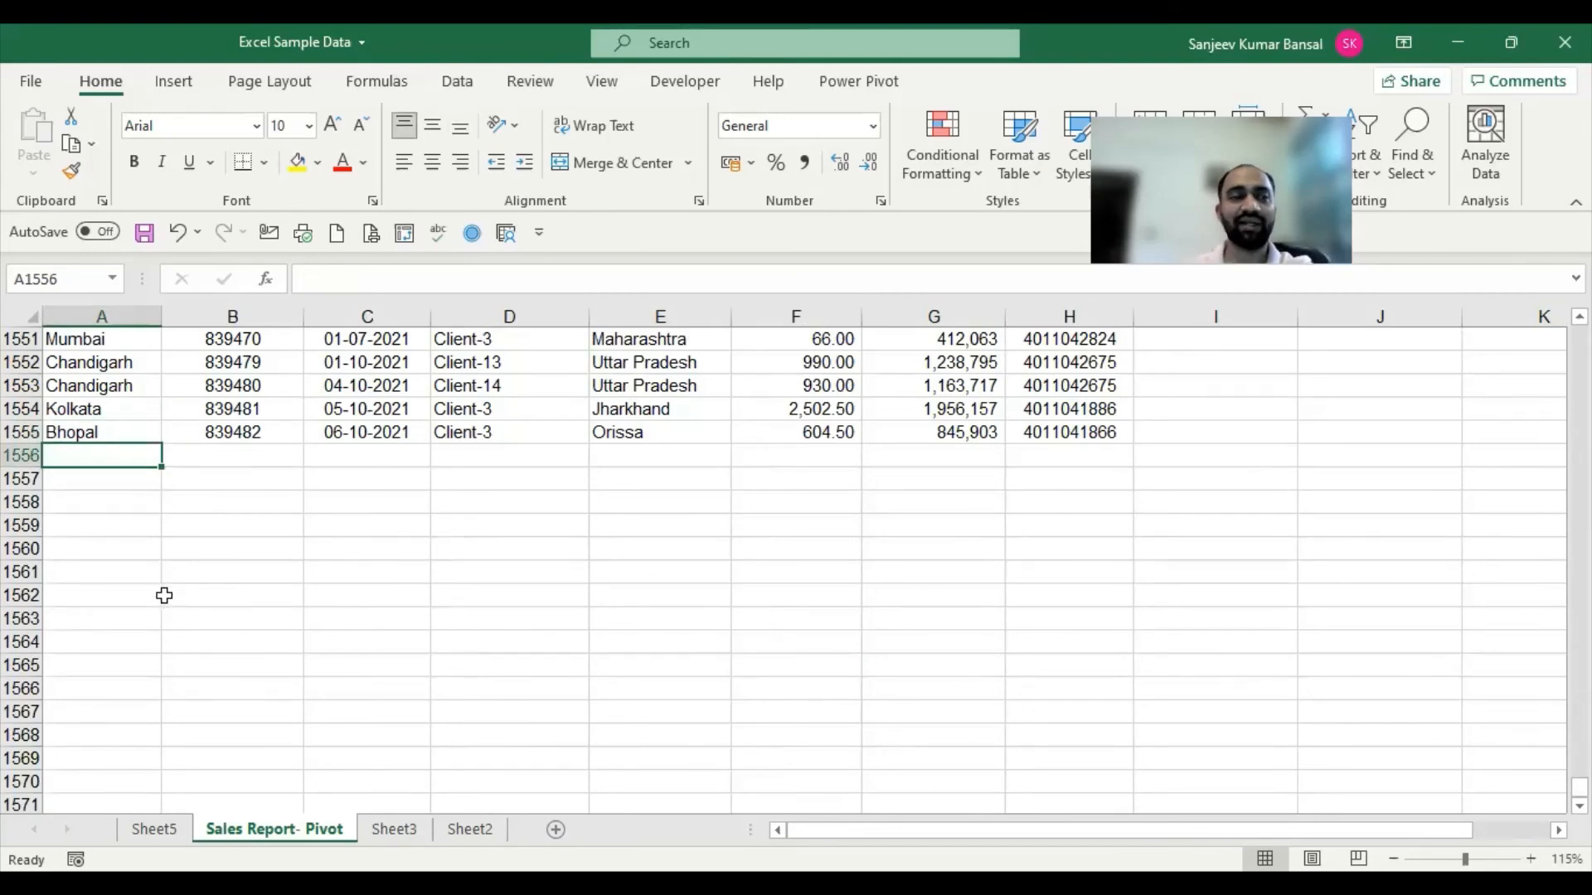
Copy rows 1552 to 1555 and paste them directly below the sales data, starting at A1556.
{"action": "left_click", "coordinate": [23, 362]}
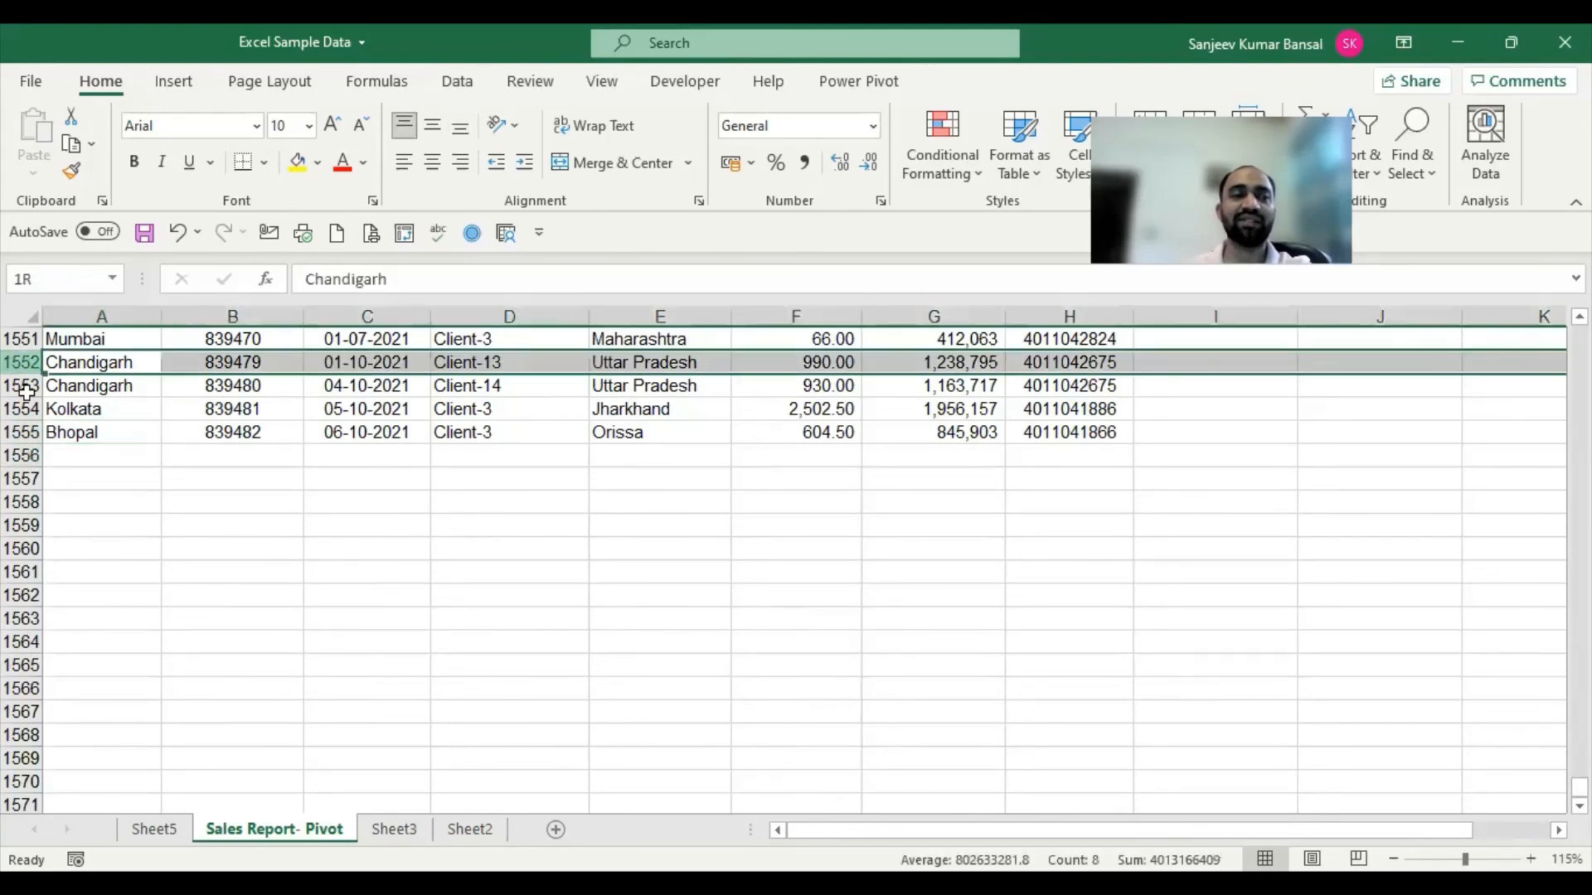
{"action": "left_click_drag", "start_coordinate": [25, 390], "coordinate": [29, 430]}
{"action": "key", "text": "ctrl+c"}
{"action": "left_click", "coordinate": [64, 458]}
{"action": "key", "text": "ctrl+v"}
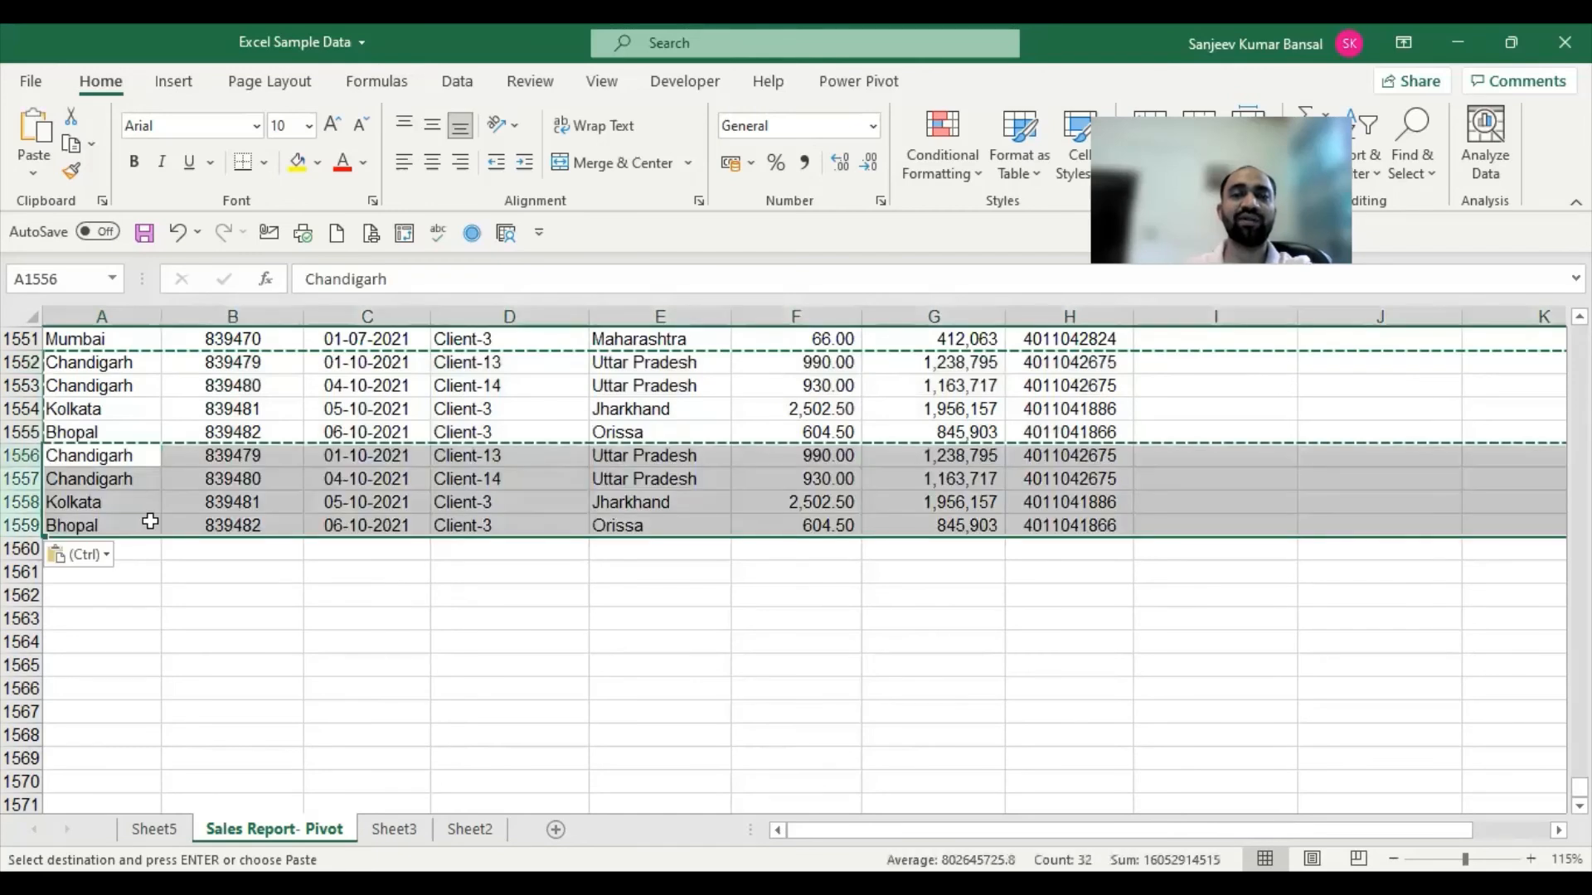
{"action": "key", "text": "Escape"}
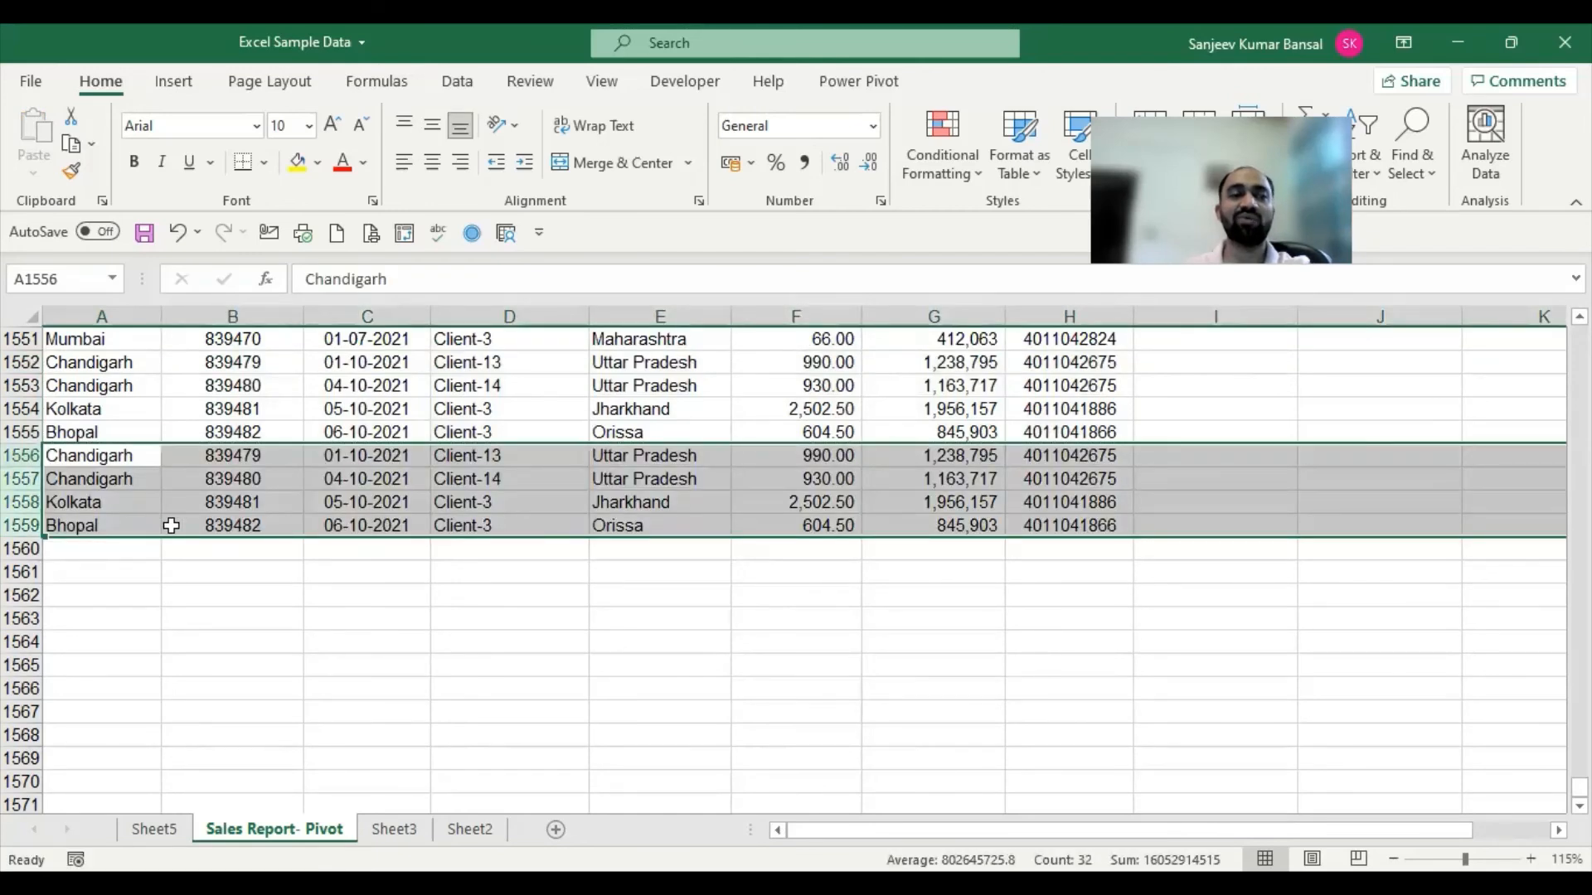
Fill A1555:H1555 with yellow to mark the last row of the original data.
{"action": "left_click", "coordinate": [25, 432]}
{"action": "left_click_drag", "start_coordinate": [83, 432], "coordinate": [1077, 432]}
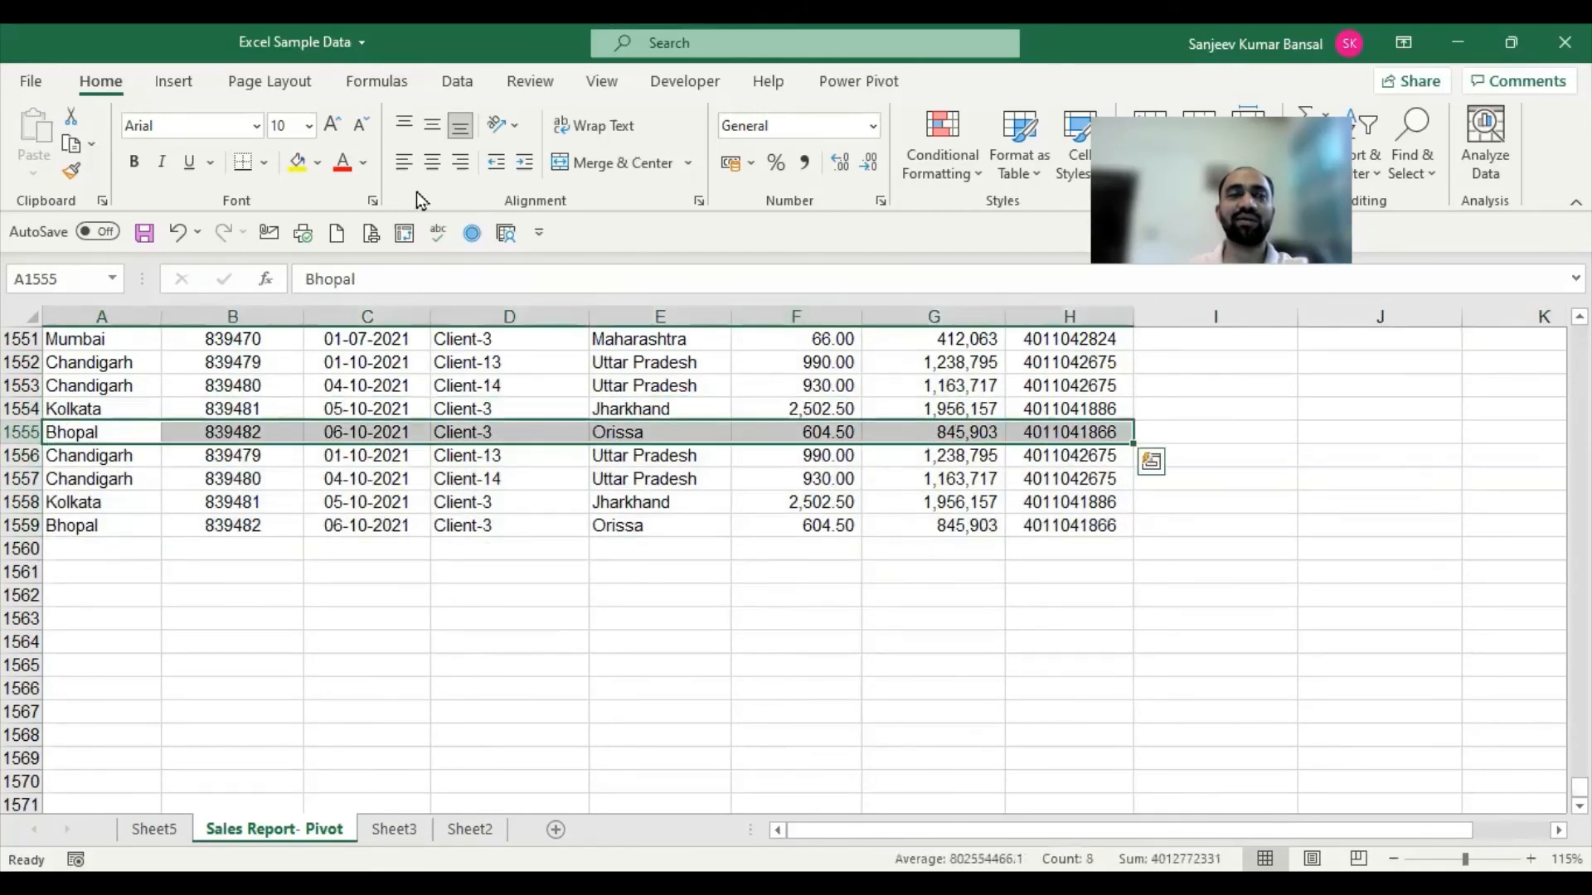
{"action": "left_click", "coordinate": [297, 161]}
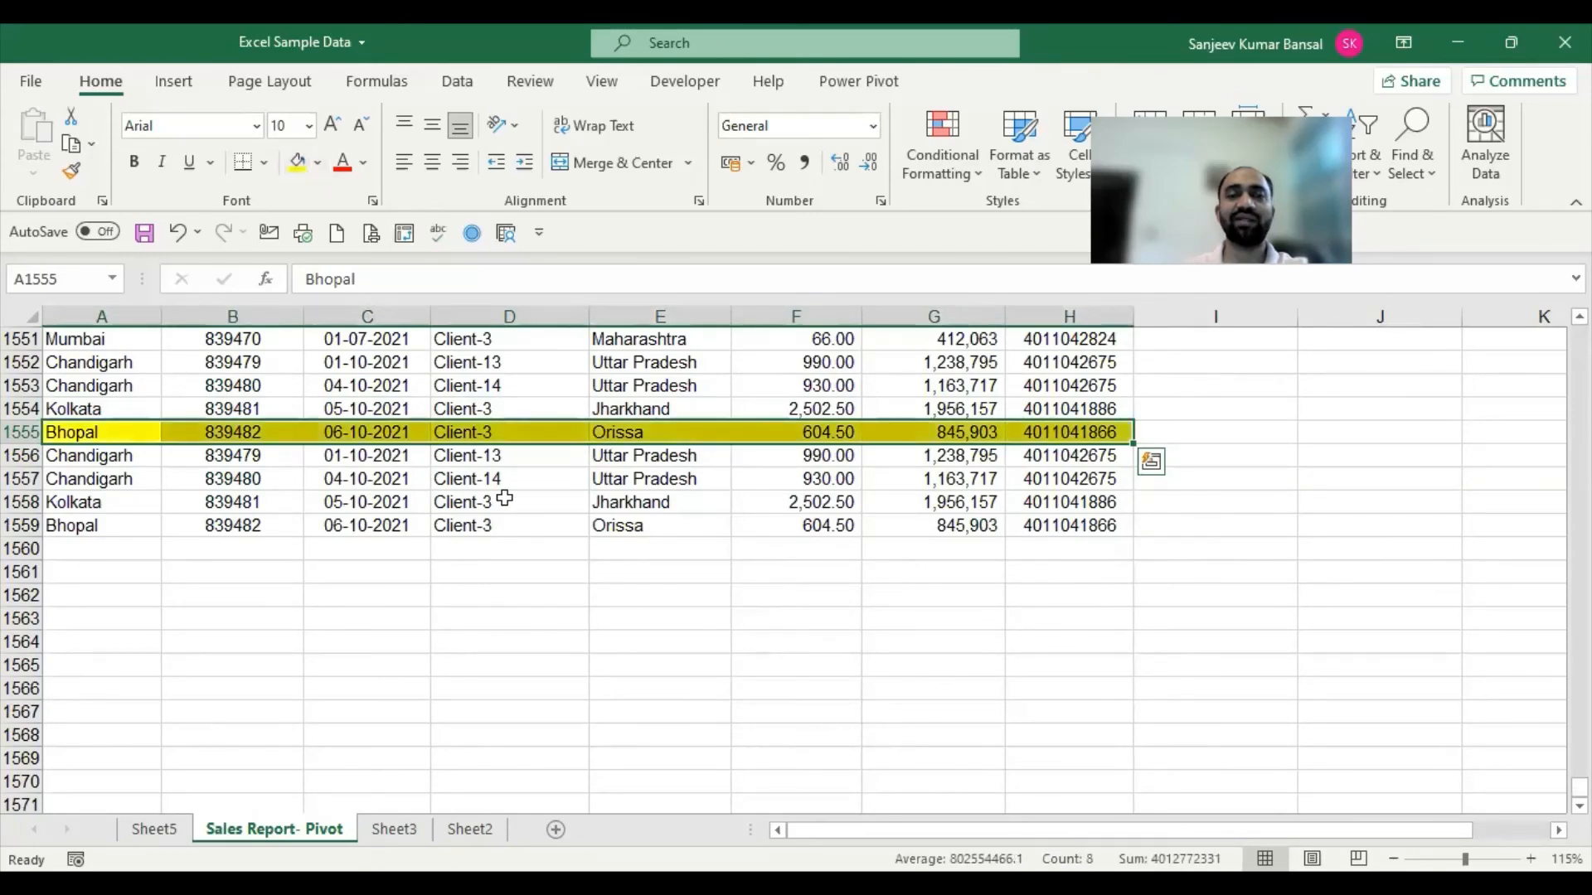
{"action": "left_click", "coordinate": [20, 432]}
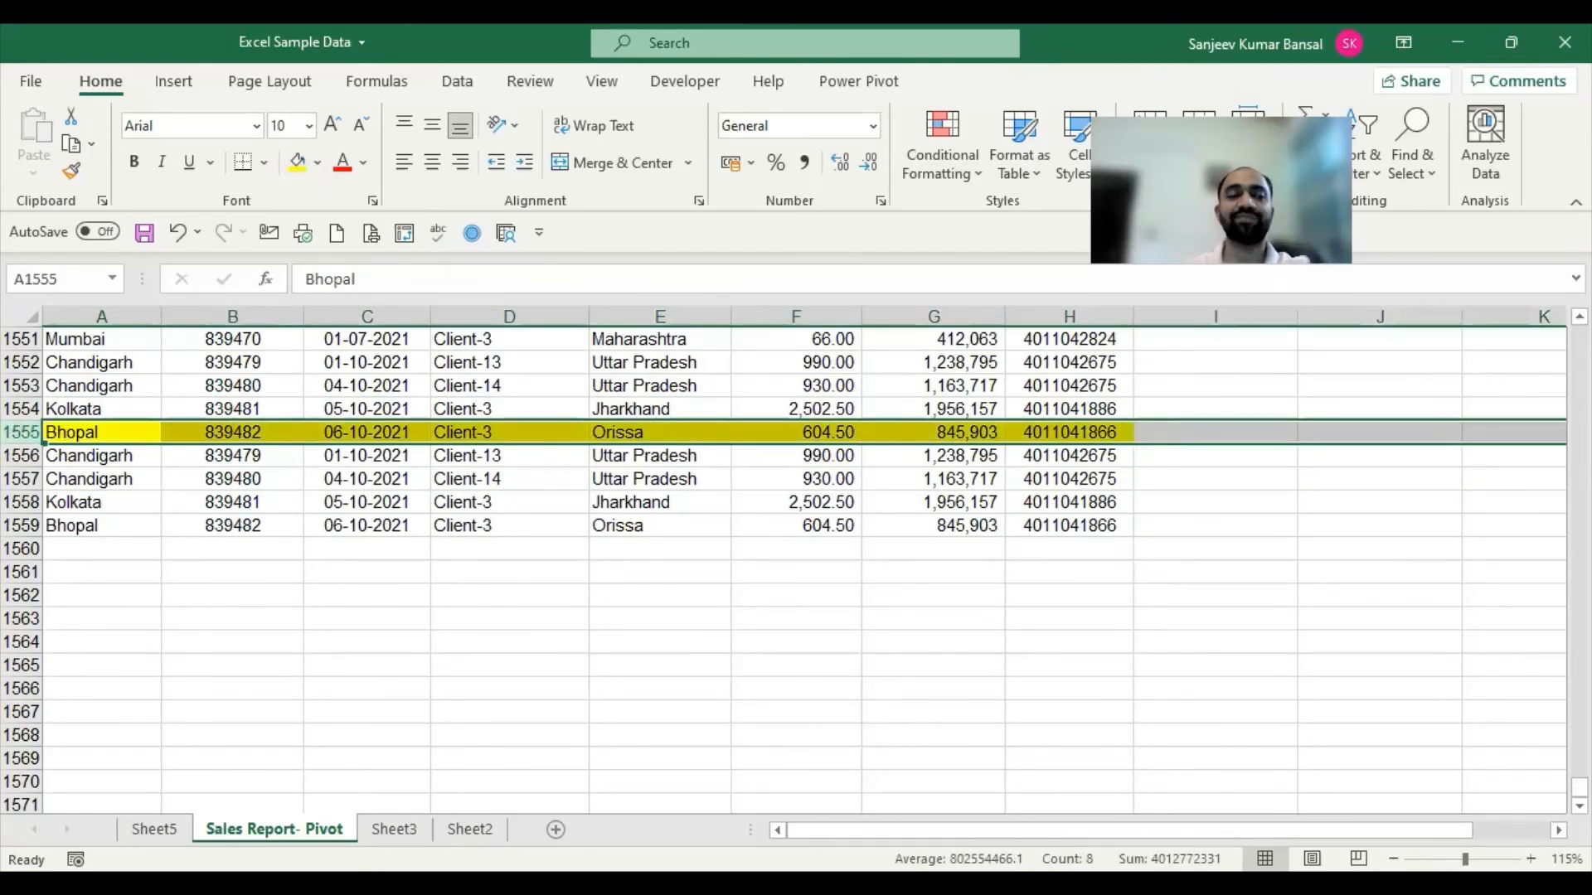
Change the data source of the pivot table on Sheet5 to 'Sales Report- Pivot'!$A$1:$H$1559.
{"action": "left_click", "coordinate": [155, 829]}
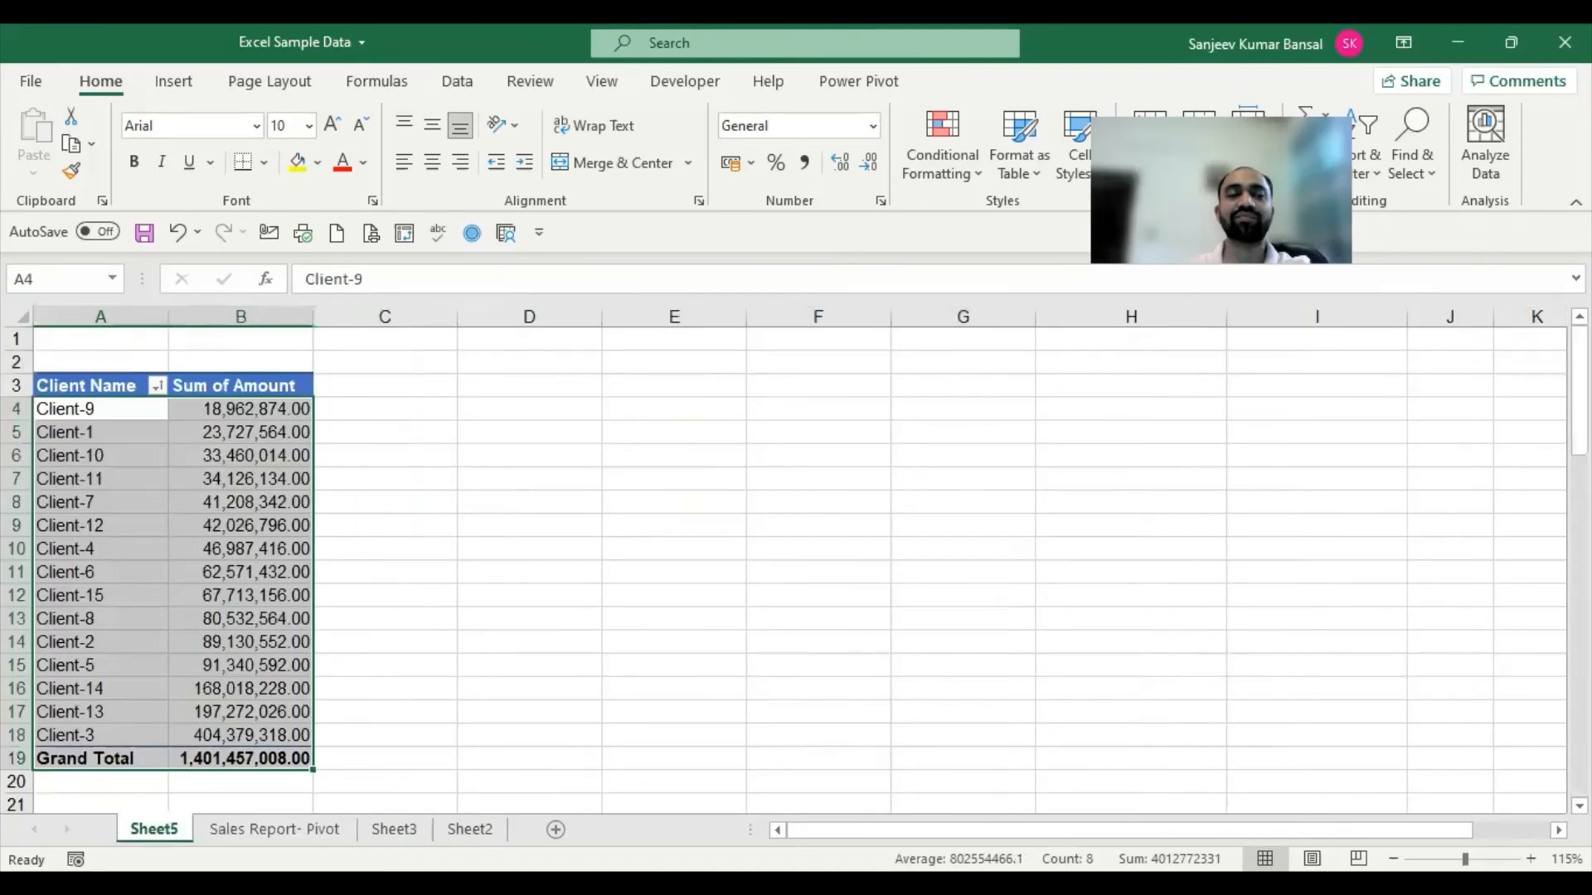
{"action": "left_click", "coordinate": [245, 526]}
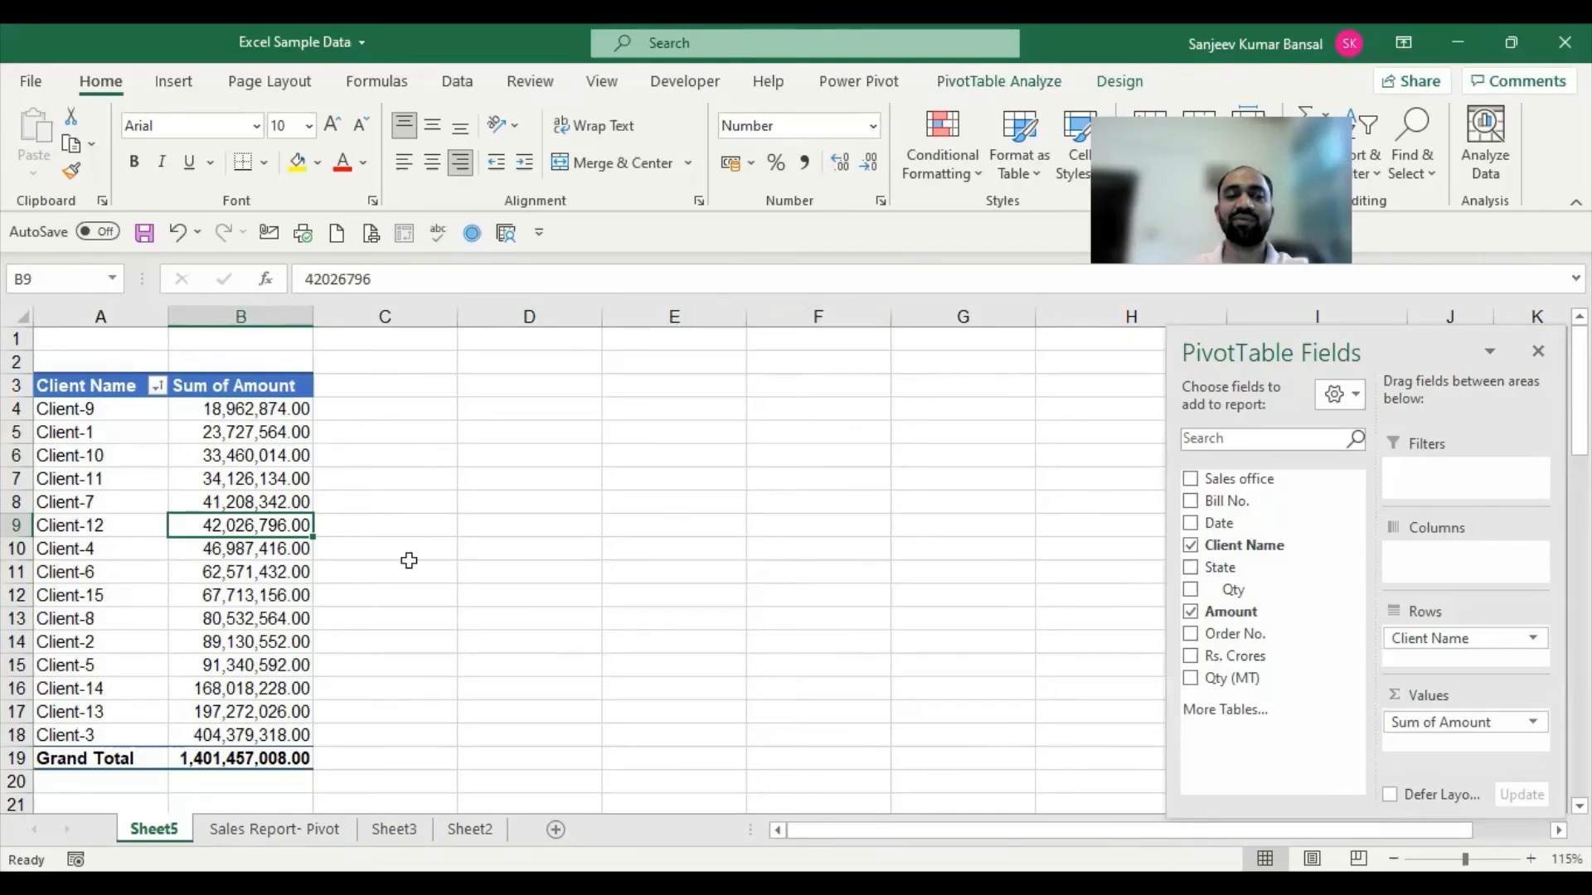
{"action": "left_click", "coordinate": [998, 79]}
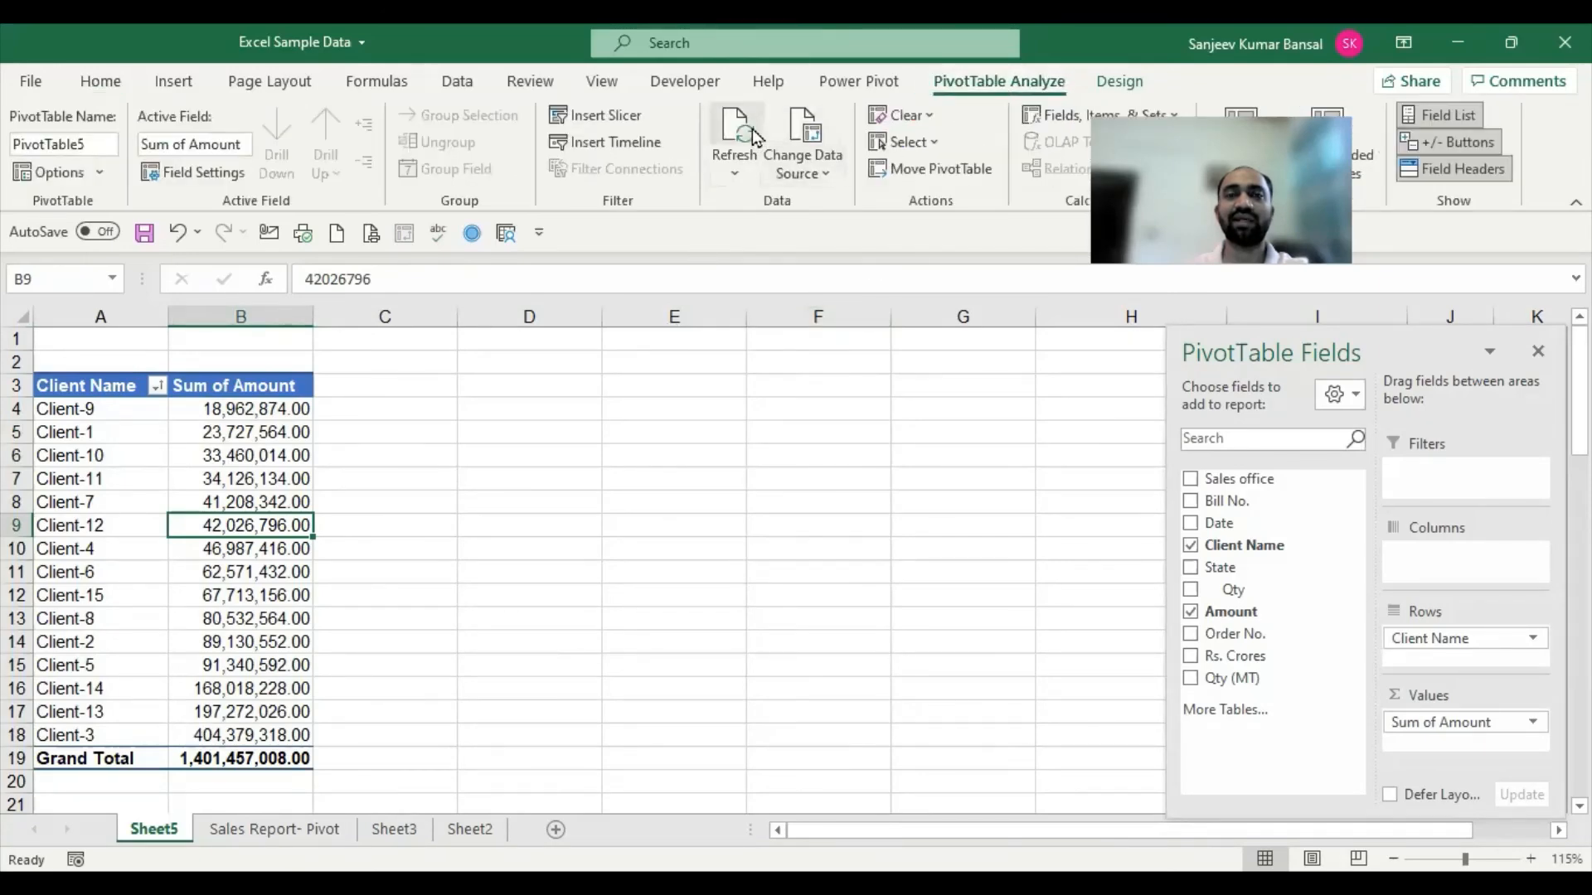
{"action": "left_click", "coordinate": [813, 132]}
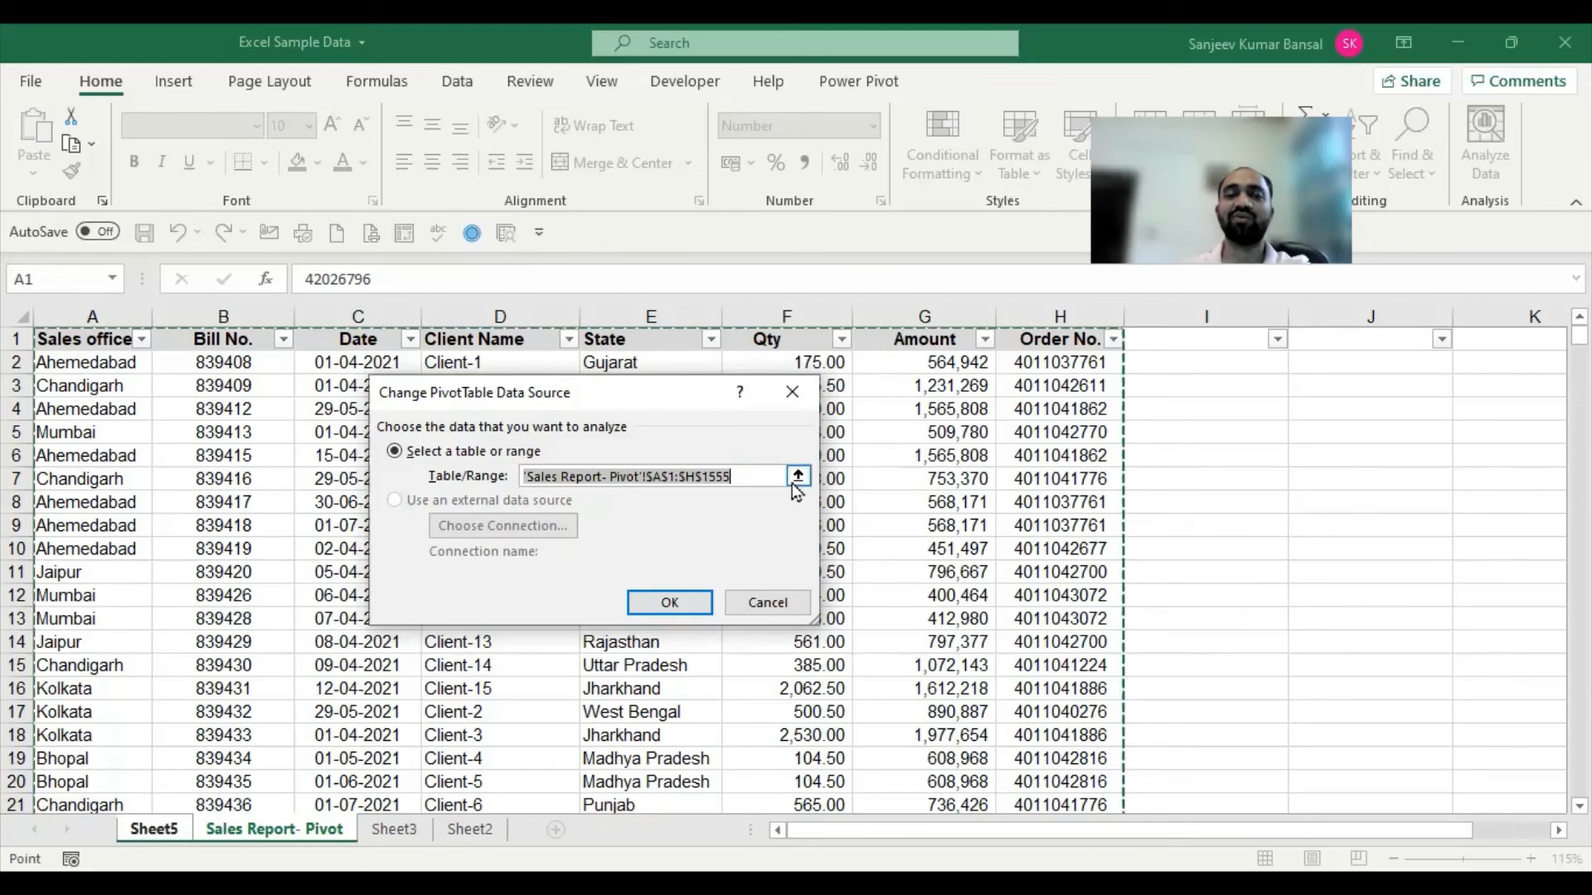
{"action": "left_click", "coordinate": [795, 485]}
{"action": "left_click", "coordinate": [85, 331]}
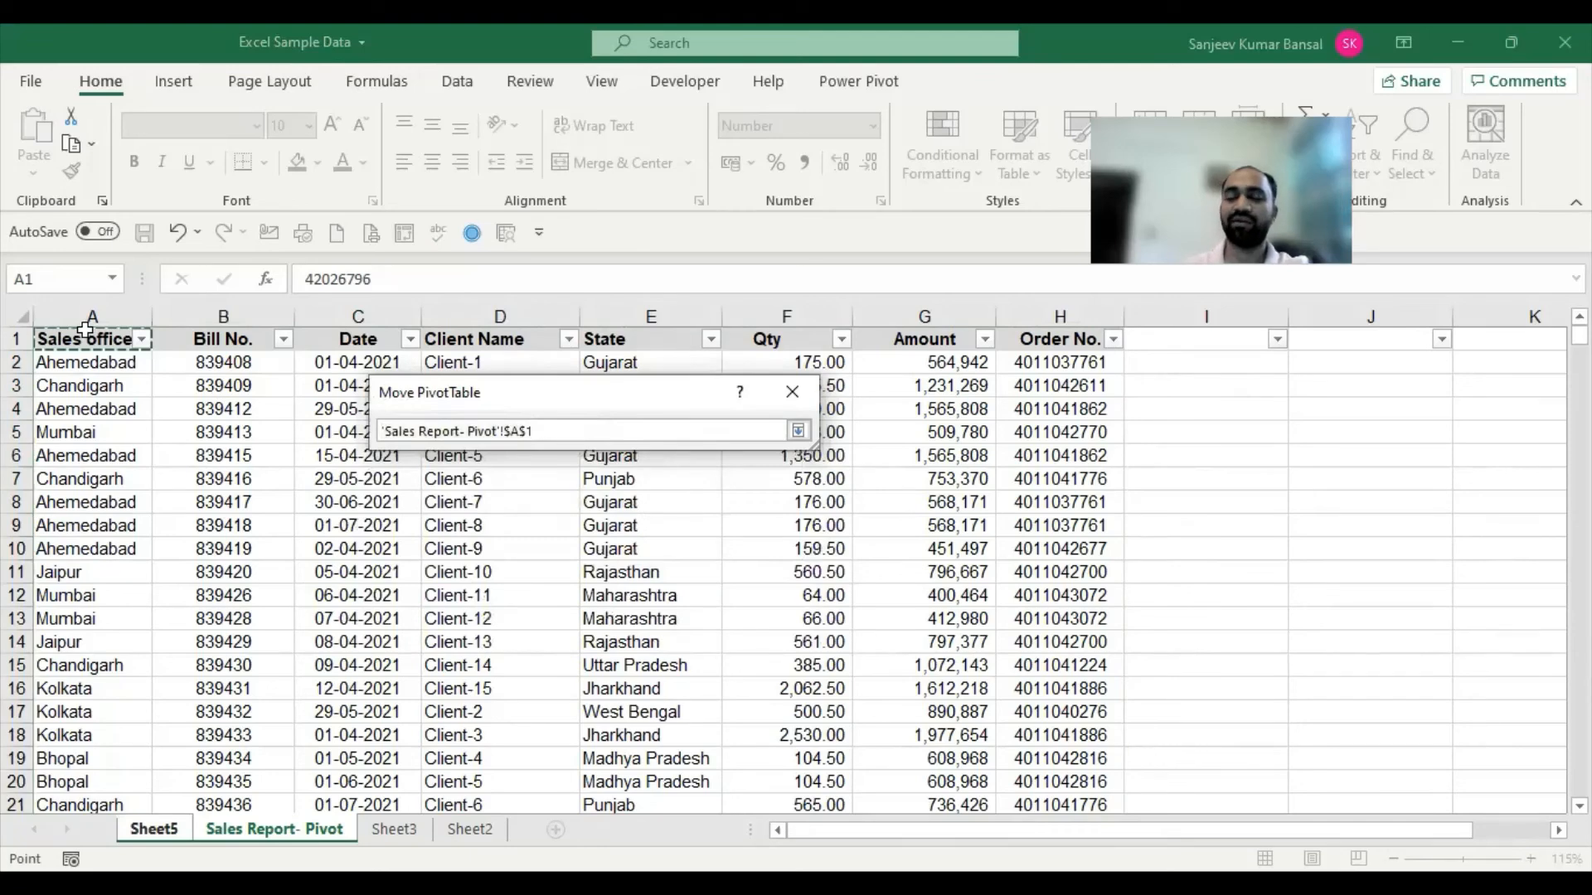
{"action": "key", "text": "ctrl+shift+Right"}
{"action": "key", "text": "ctrl+shift+Down"}
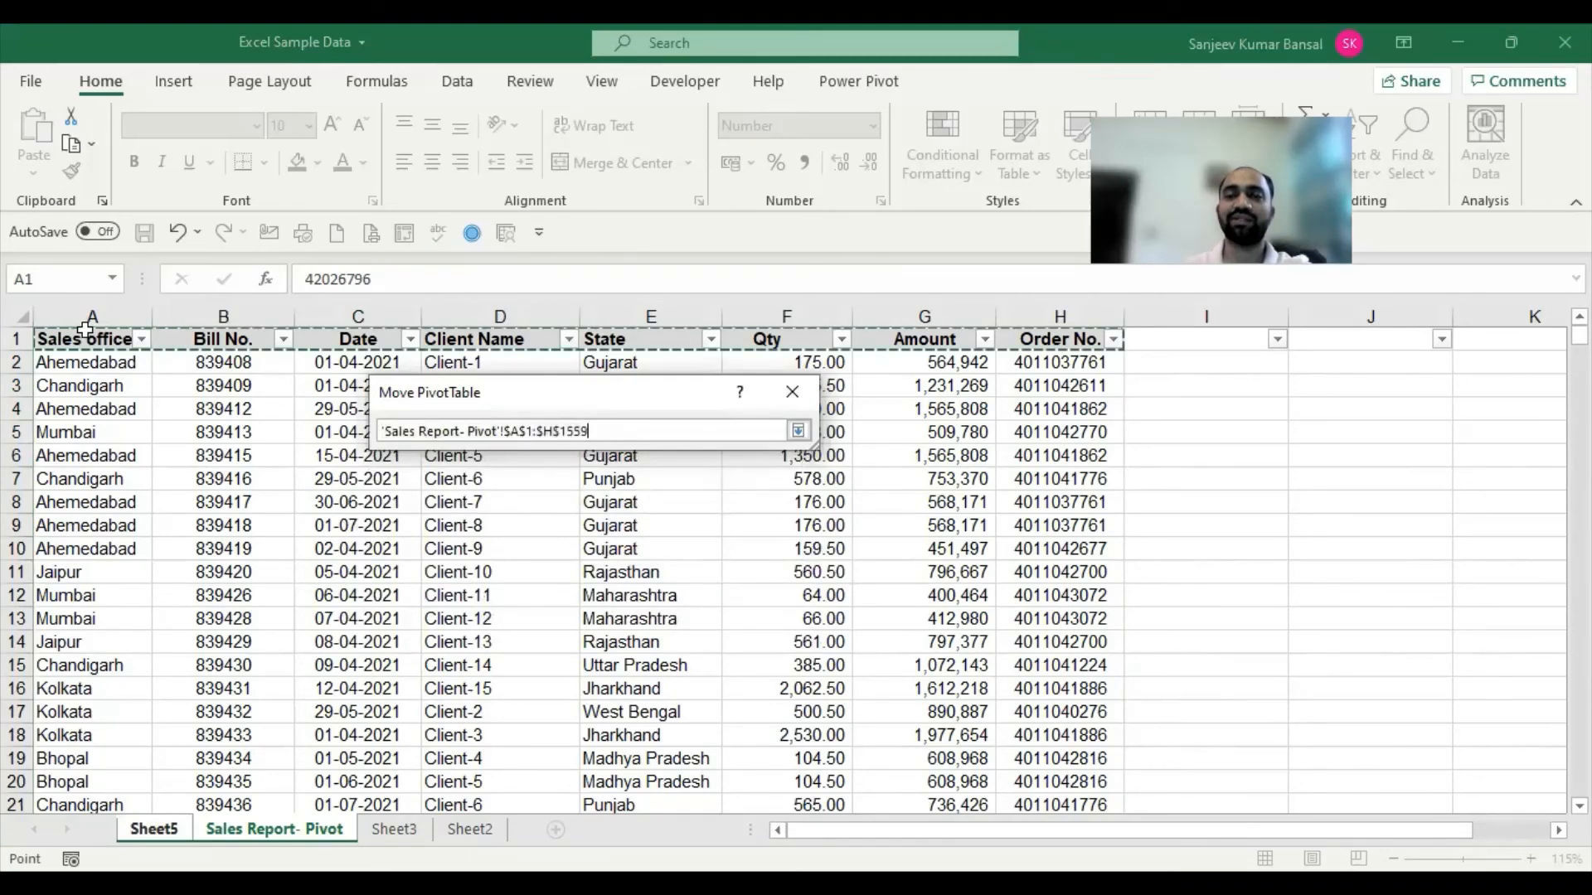
{"action": "key", "text": "Return"}
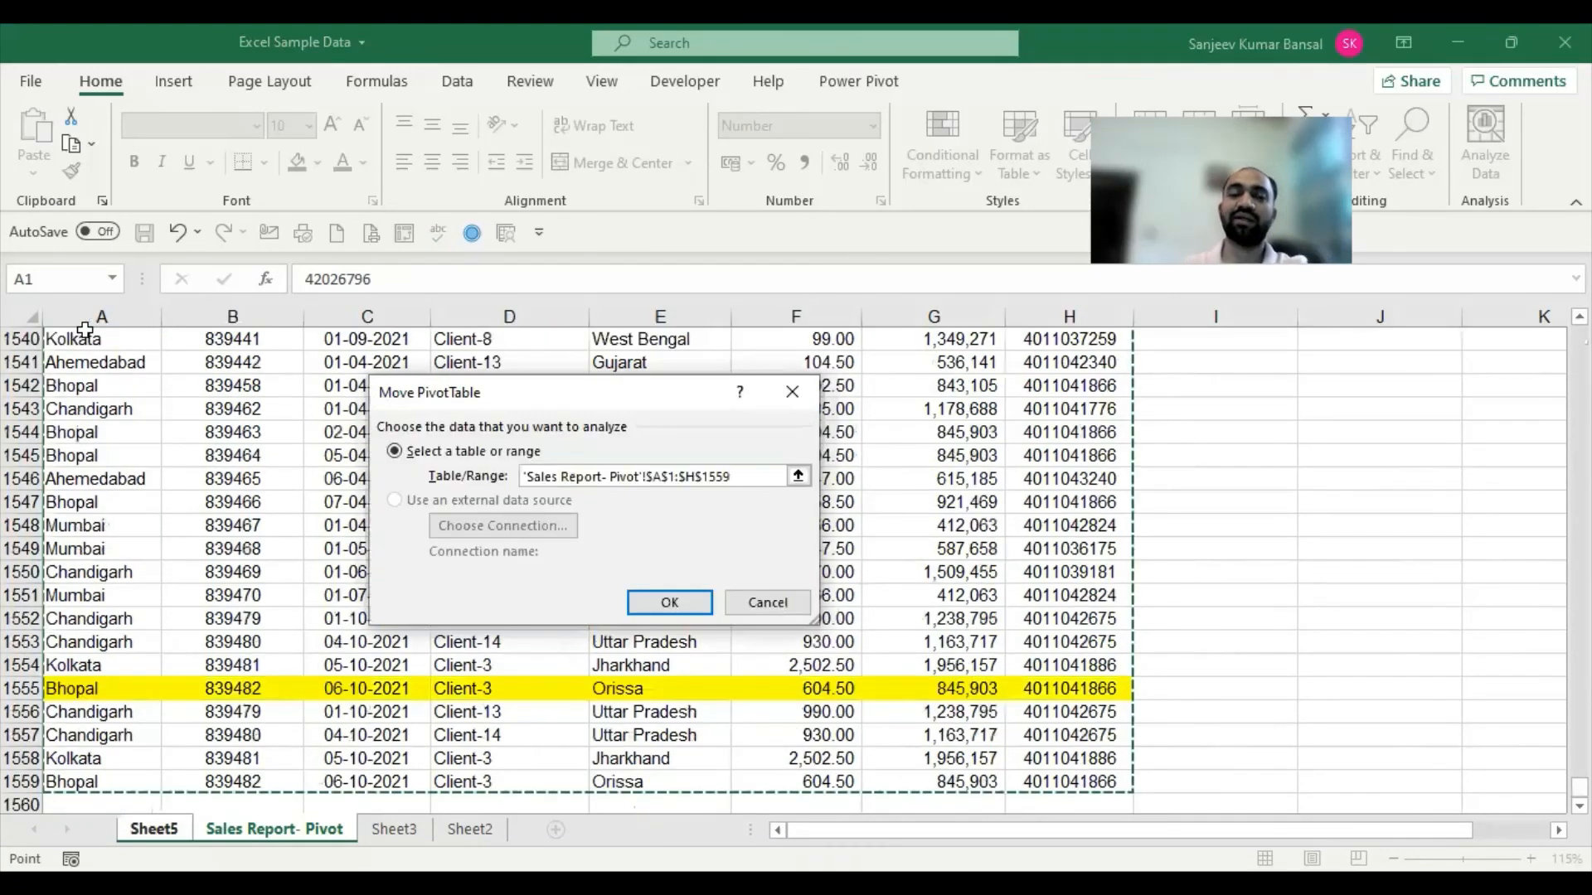
{"action": "left_click", "coordinate": [671, 602]}
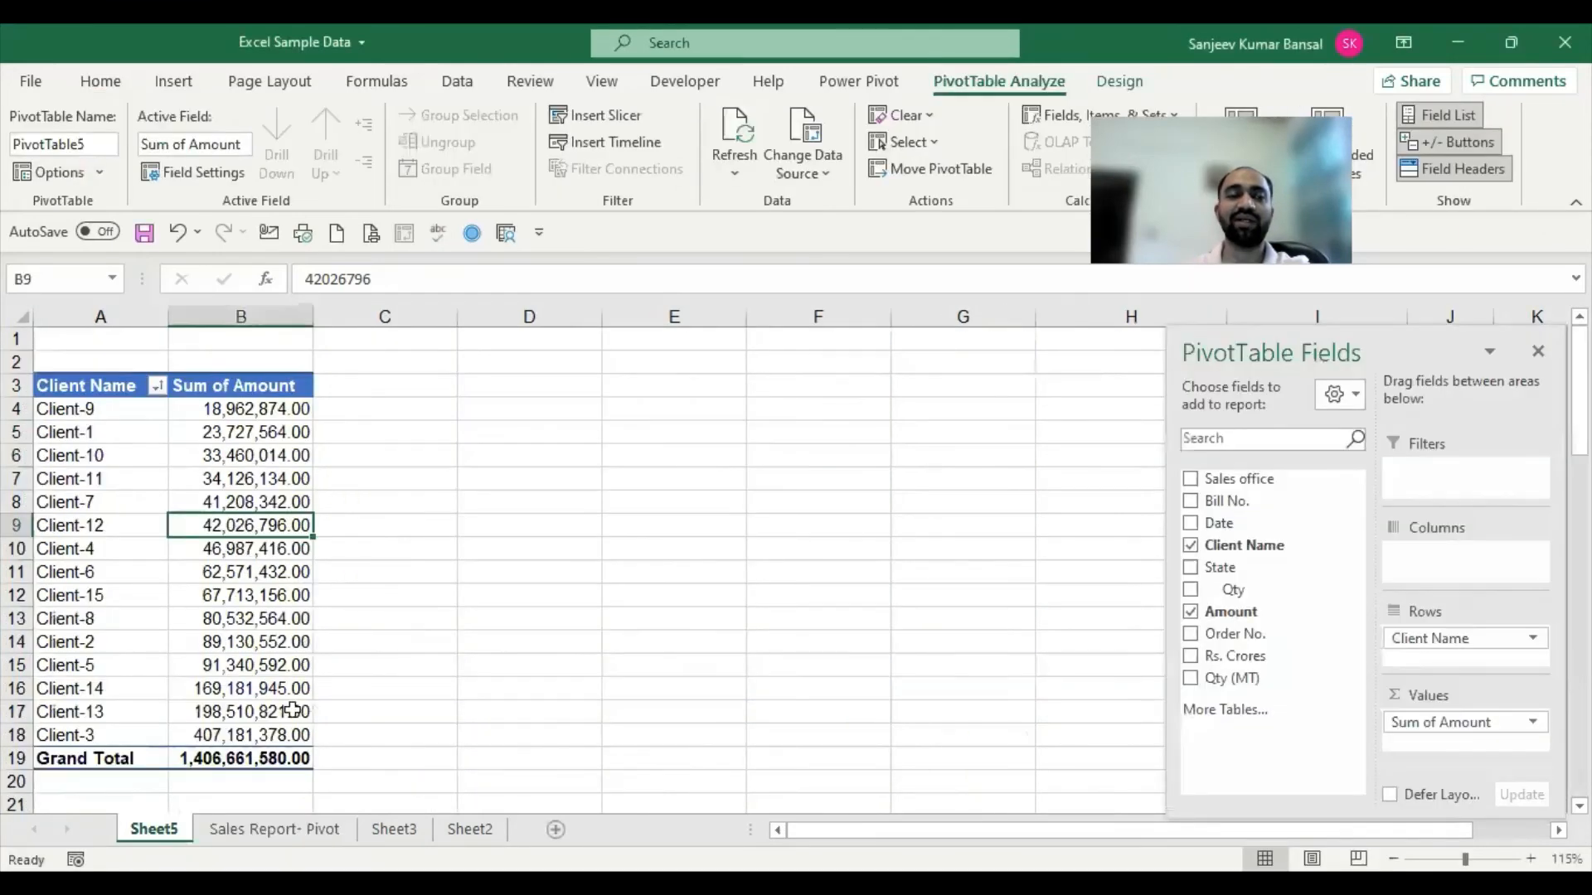
Compare the pivot table's grand total in B19 with the added source rows down to row 1559.
{"action": "left_click", "coordinate": [249, 756]}
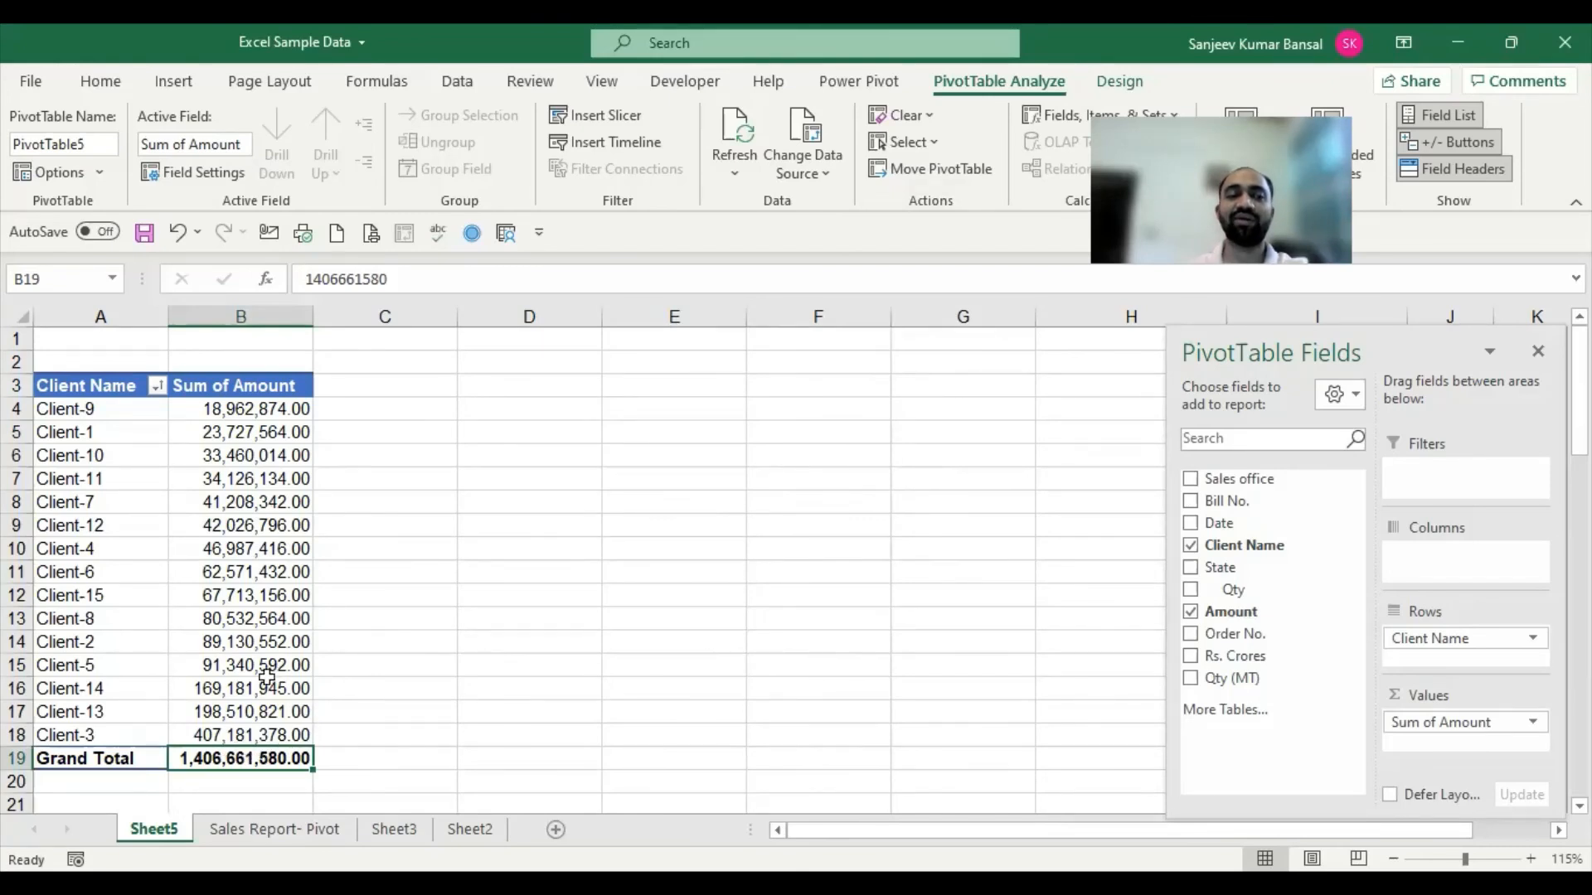
{"action": "key", "text": "ctrl+Page_Down"}
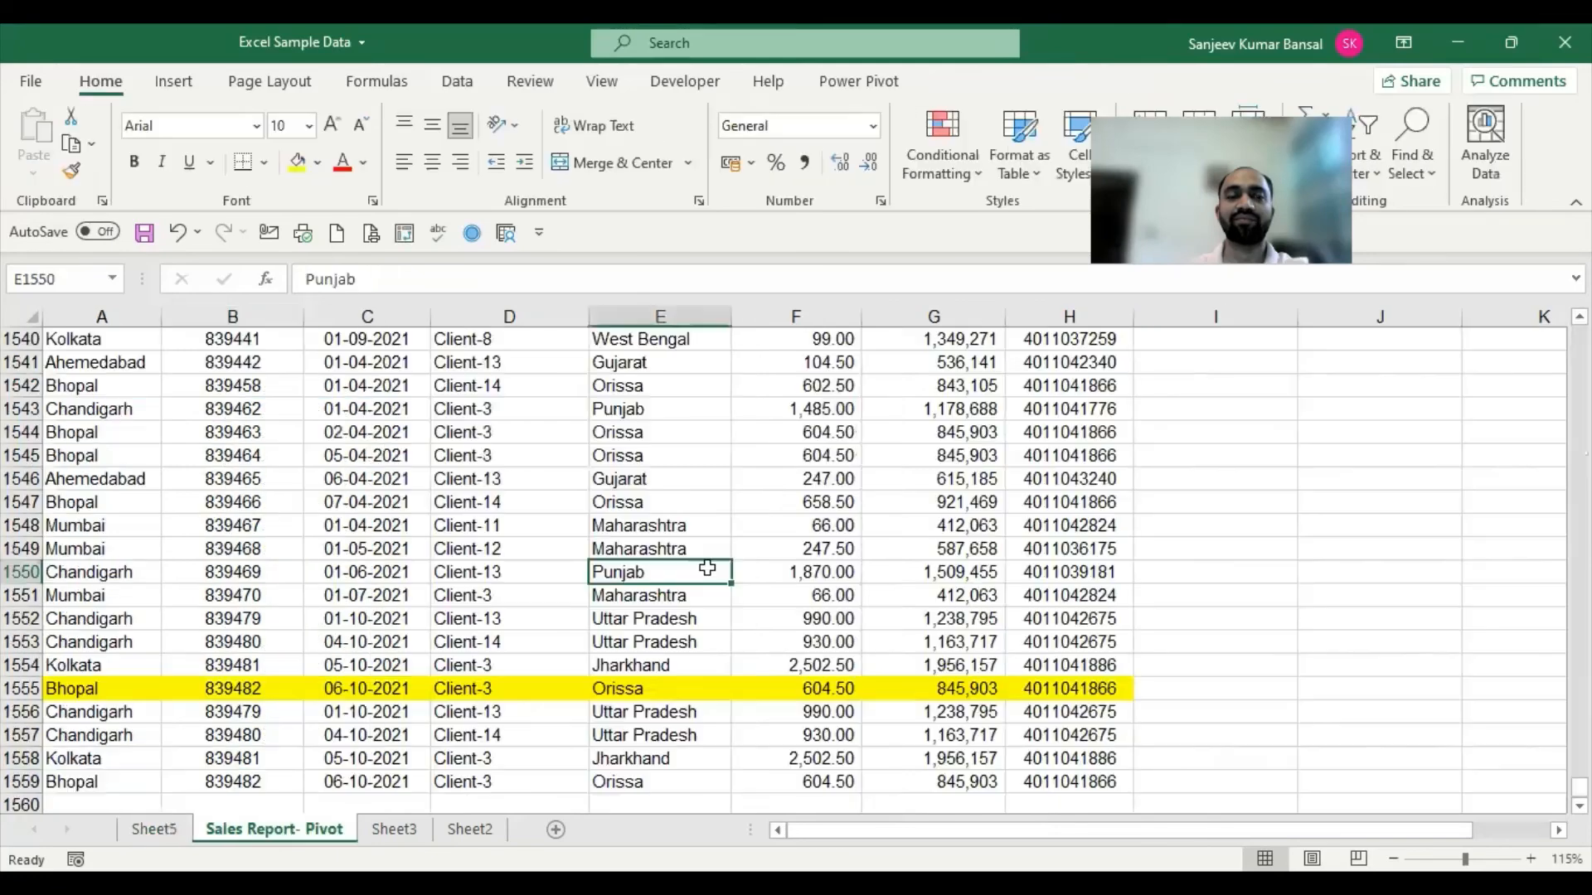
{"action": "left_click", "coordinate": [109, 693]}
{"action": "scroll", "coordinate": [421, 703], "scroll_direction": "down", "scroll_amount": 1}
{"action": "scroll", "coordinate": [420, 703], "scroll_direction": "down", "scroll_amount": 1}
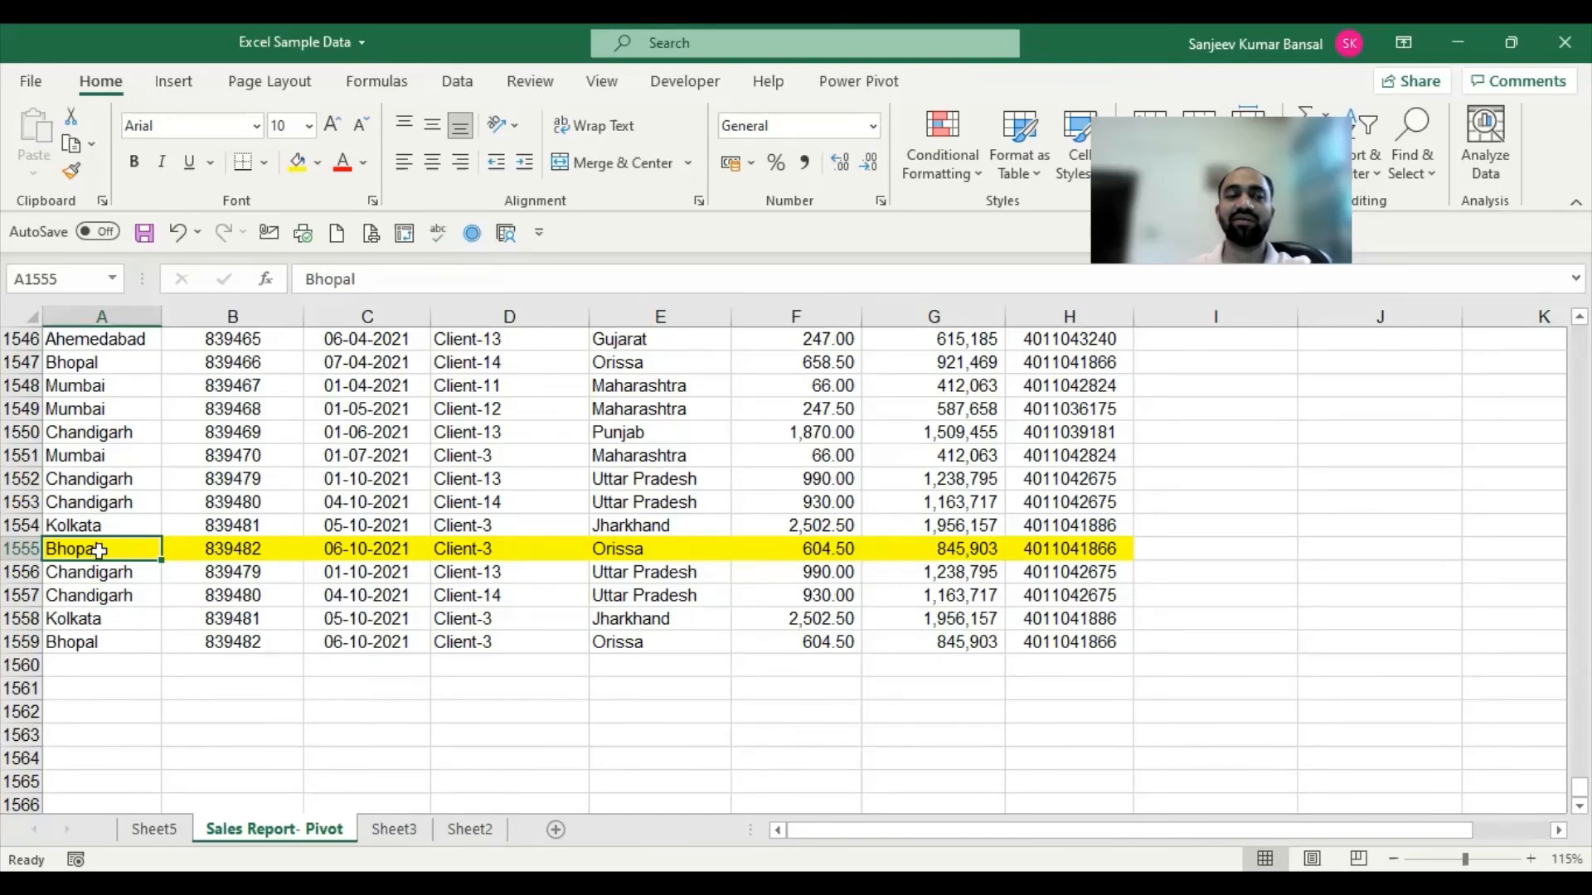
{"action": "left_click_drag", "start_coordinate": [99, 550], "coordinate": [1057, 651]}
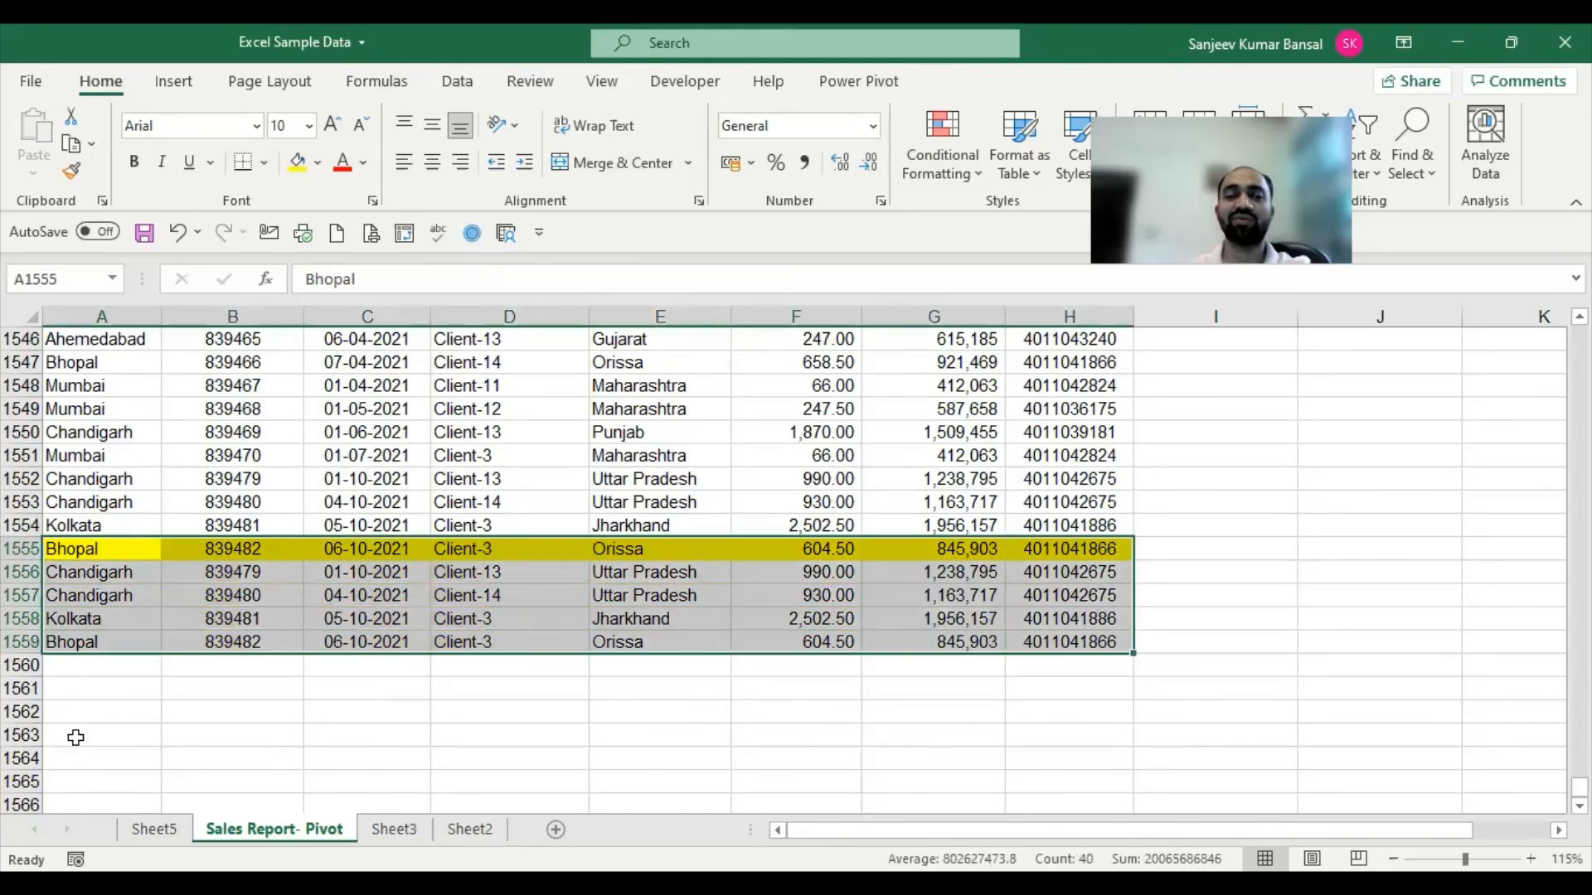
{"action": "left_click", "coordinate": [155, 829]}
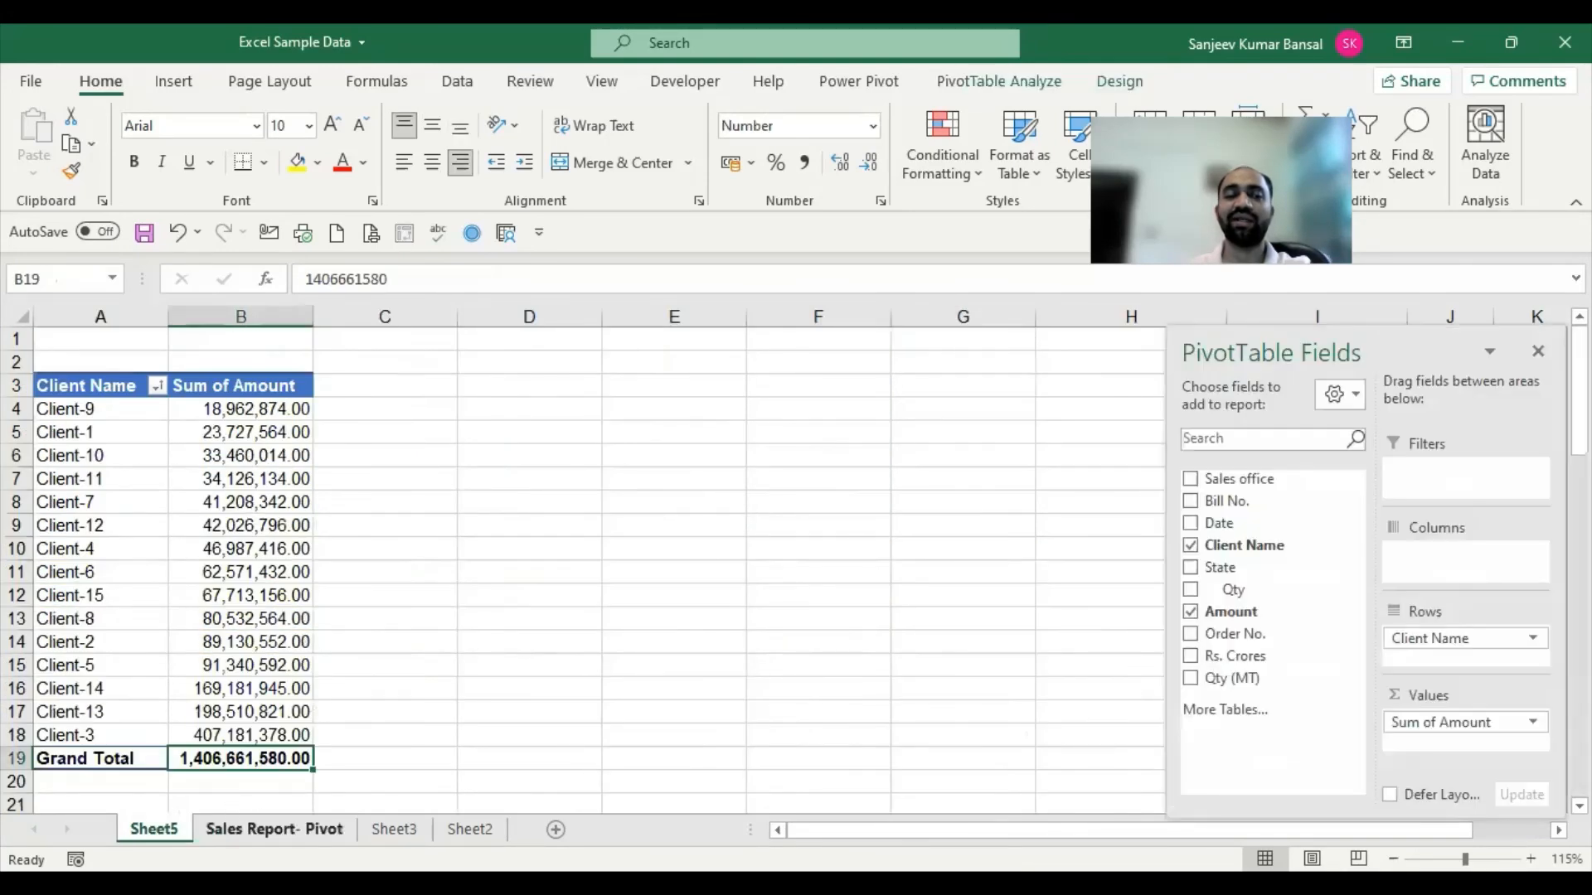
{"action": "left_click", "coordinate": [273, 829]}
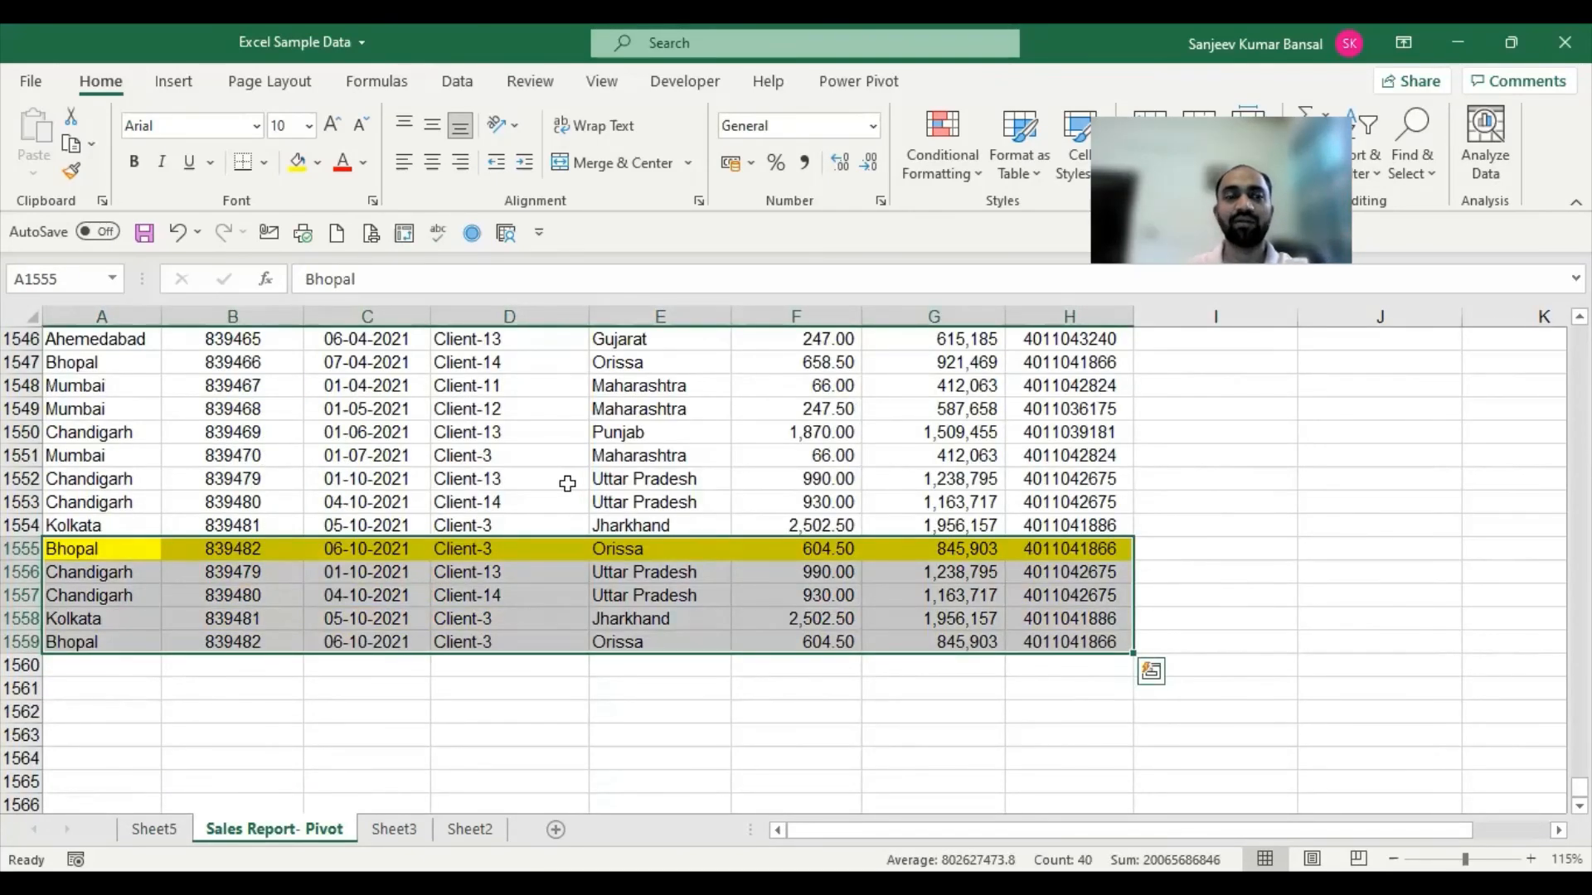
Convert the sales data range $A$1:$H$1559 into a table with headers.
{"action": "left_click", "coordinate": [541, 461]}
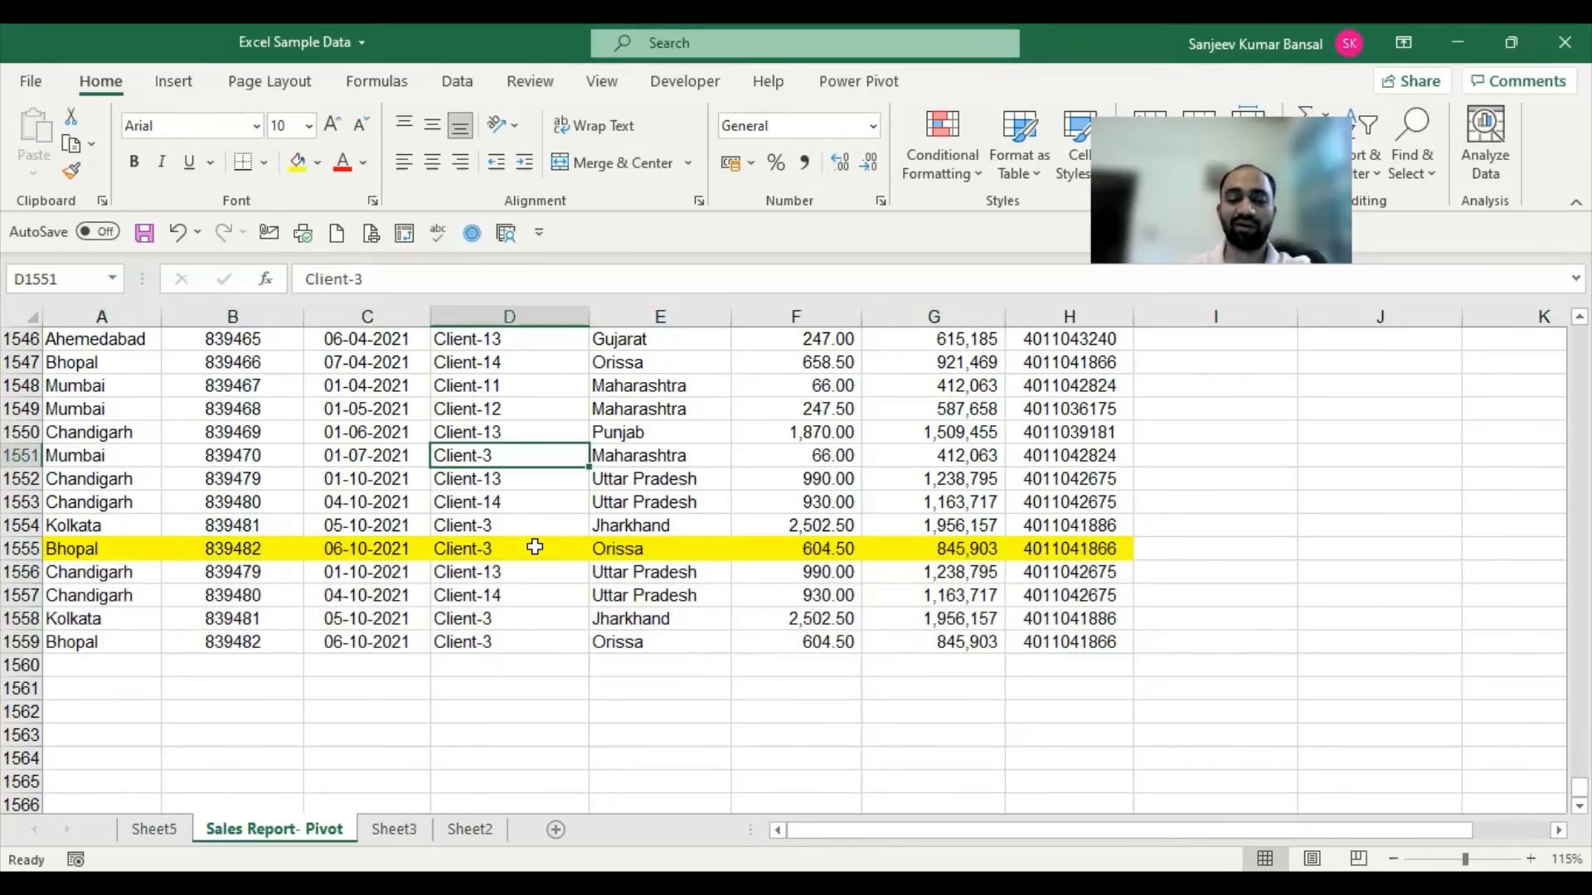
{"action": "key", "text": "ctrl+Home"}
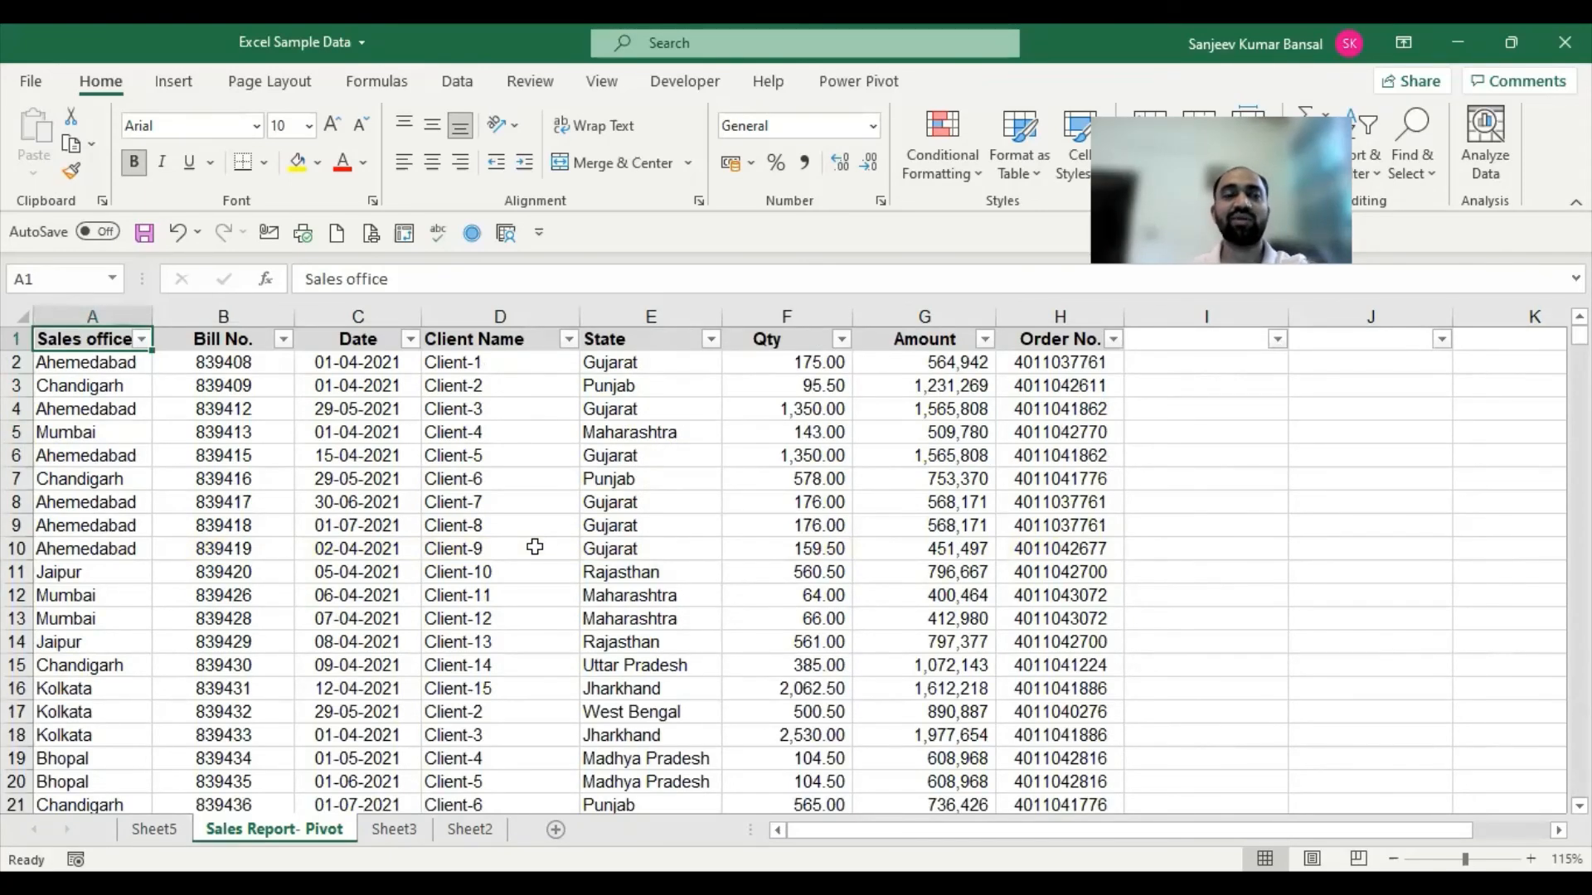
{"action": "key", "text": "ctrl+t"}
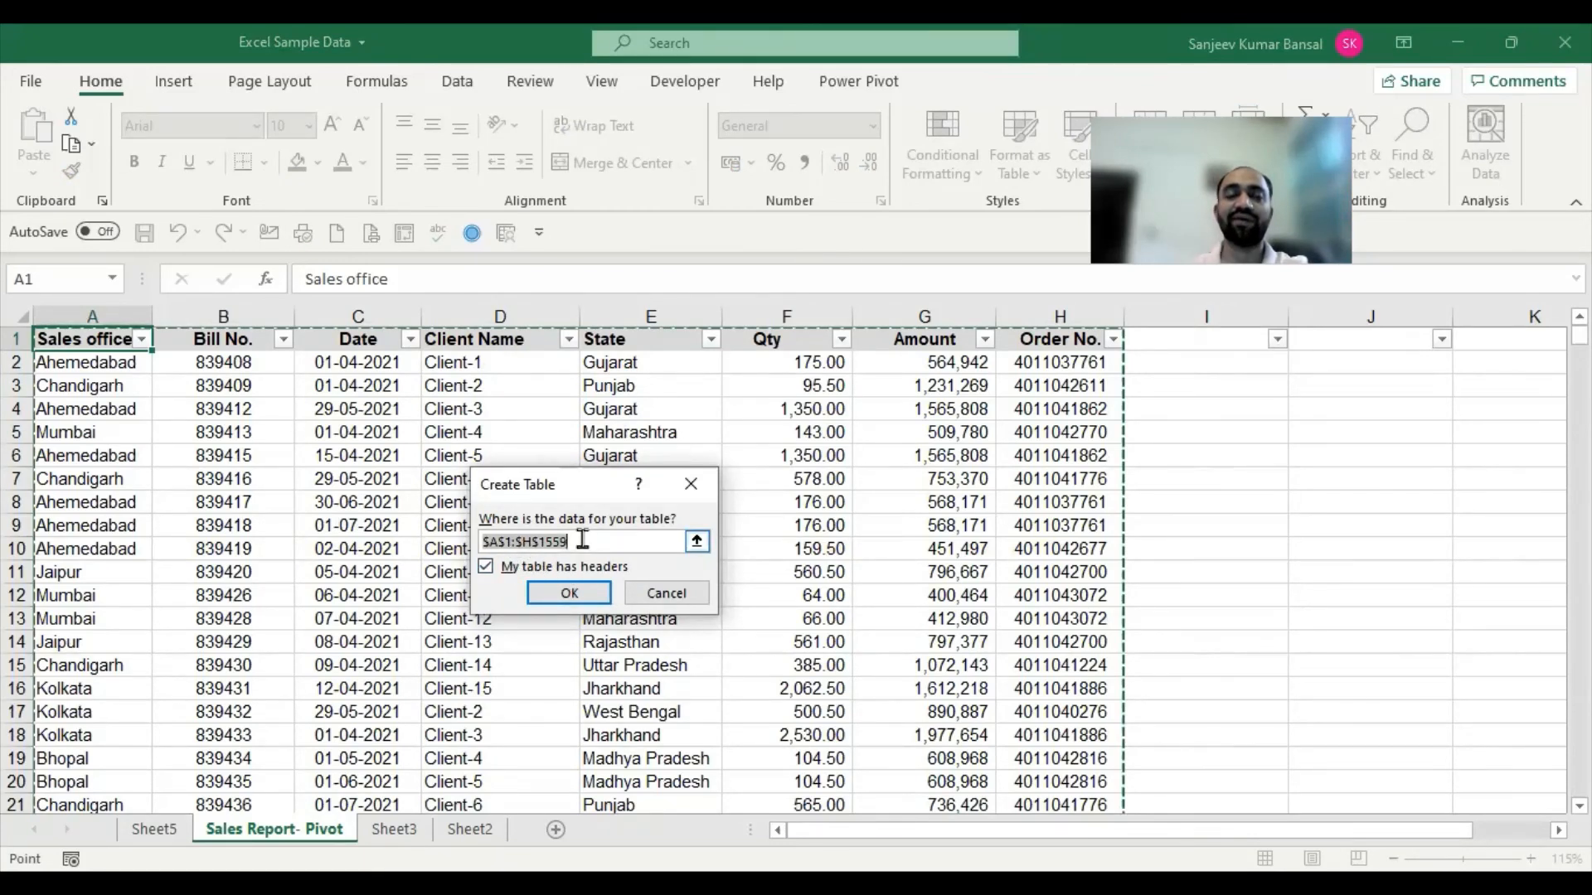
{"action": "left_click", "coordinate": [595, 606]}
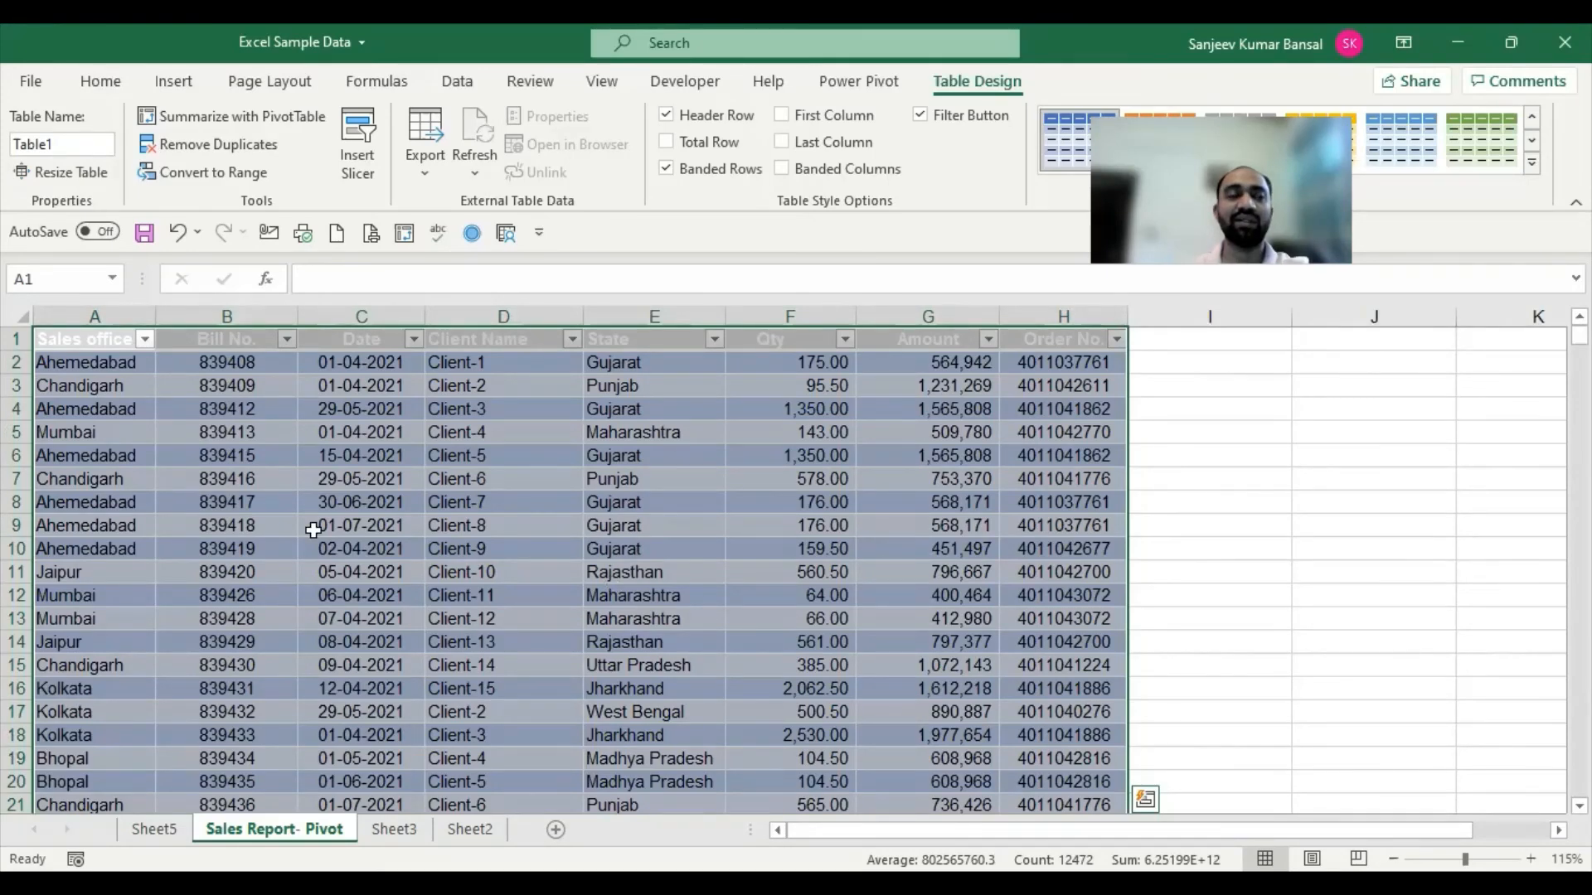
Examine the banded formatting of the new table by selecting individual rows down to row 8.
{"action": "left_click", "coordinate": [465, 502]}
{"action": "left_click", "coordinate": [15, 432]}
{"action": "left_click", "coordinate": [16, 455]}
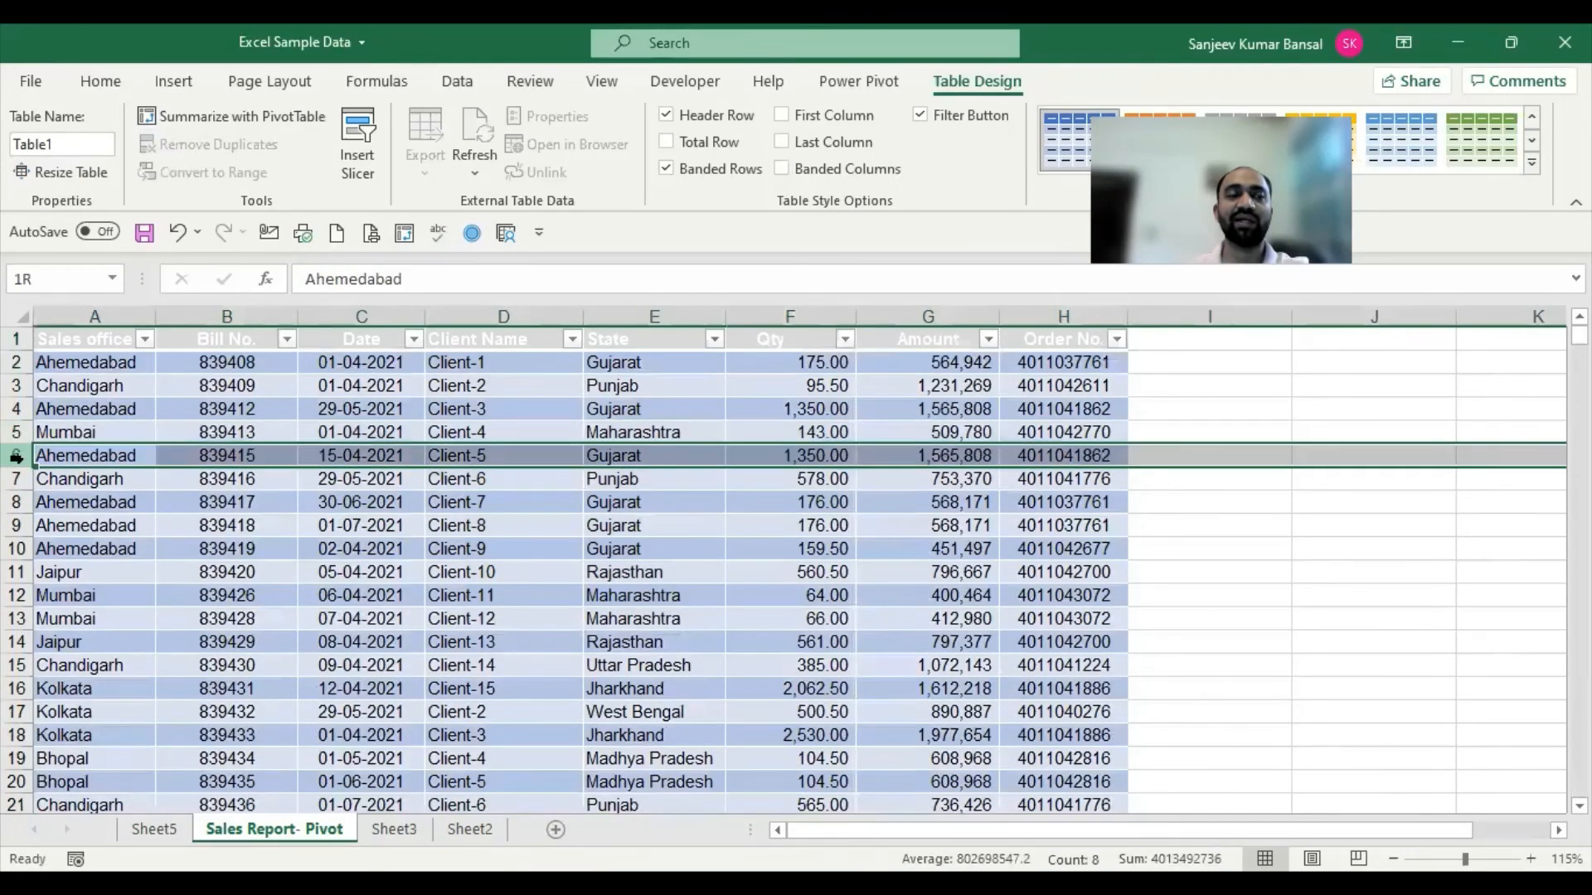
{"action": "left_click", "coordinate": [16, 479]}
{"action": "left_click", "coordinate": [16, 501]}
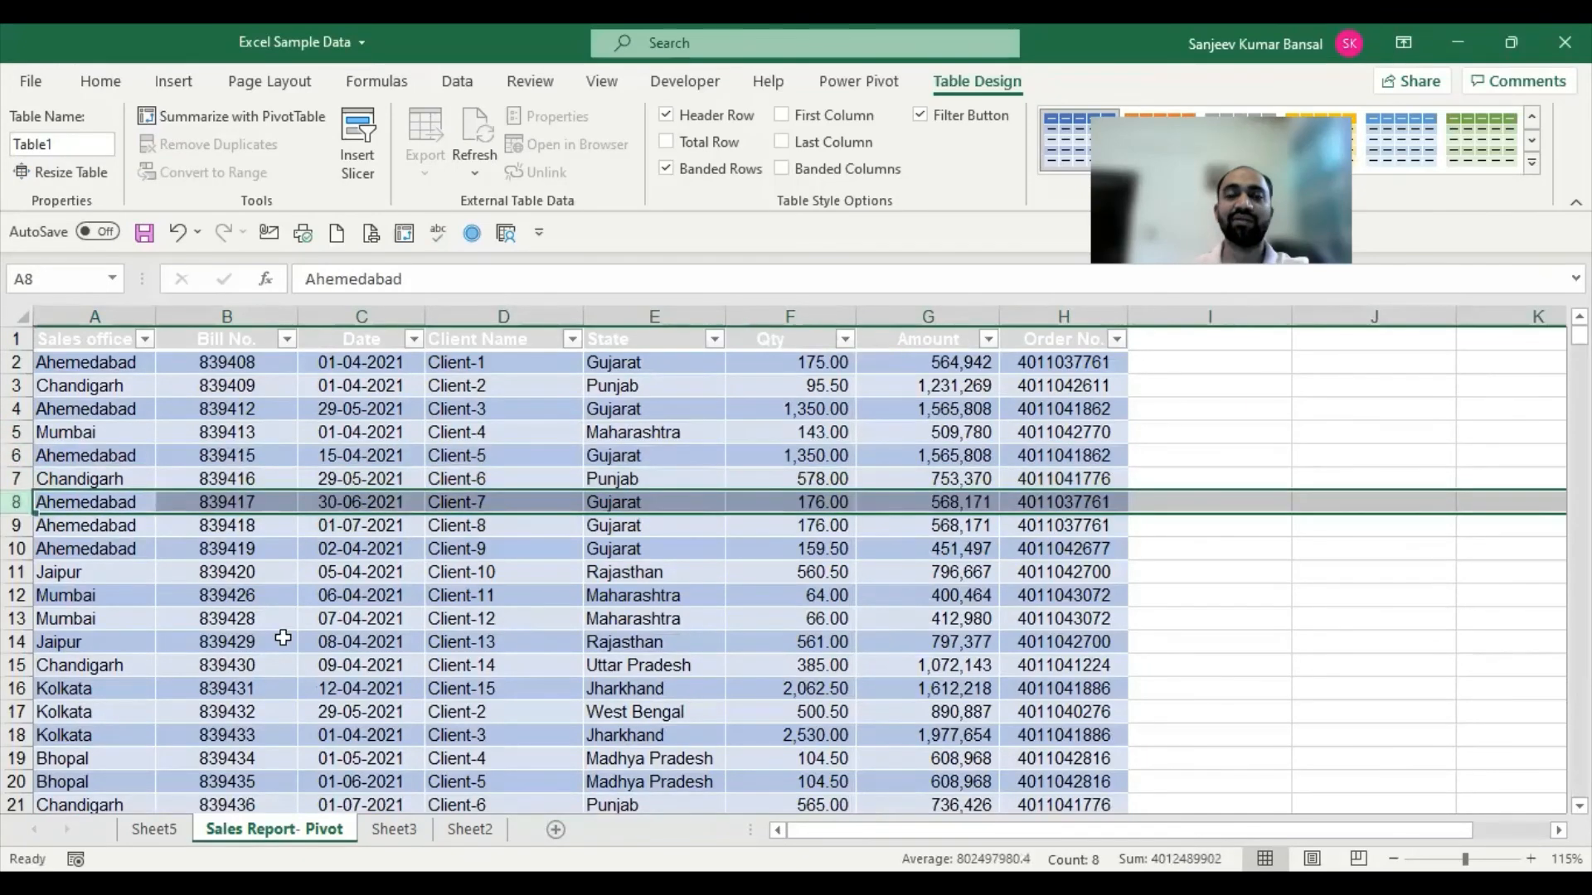
Remove the yellow fill from row 1555 of the sales table.
{"action": "scroll", "coordinate": [282, 638], "scroll_direction": "down", "scroll_amount": 15}
{"action": "key", "text": "ctrl+Down"}
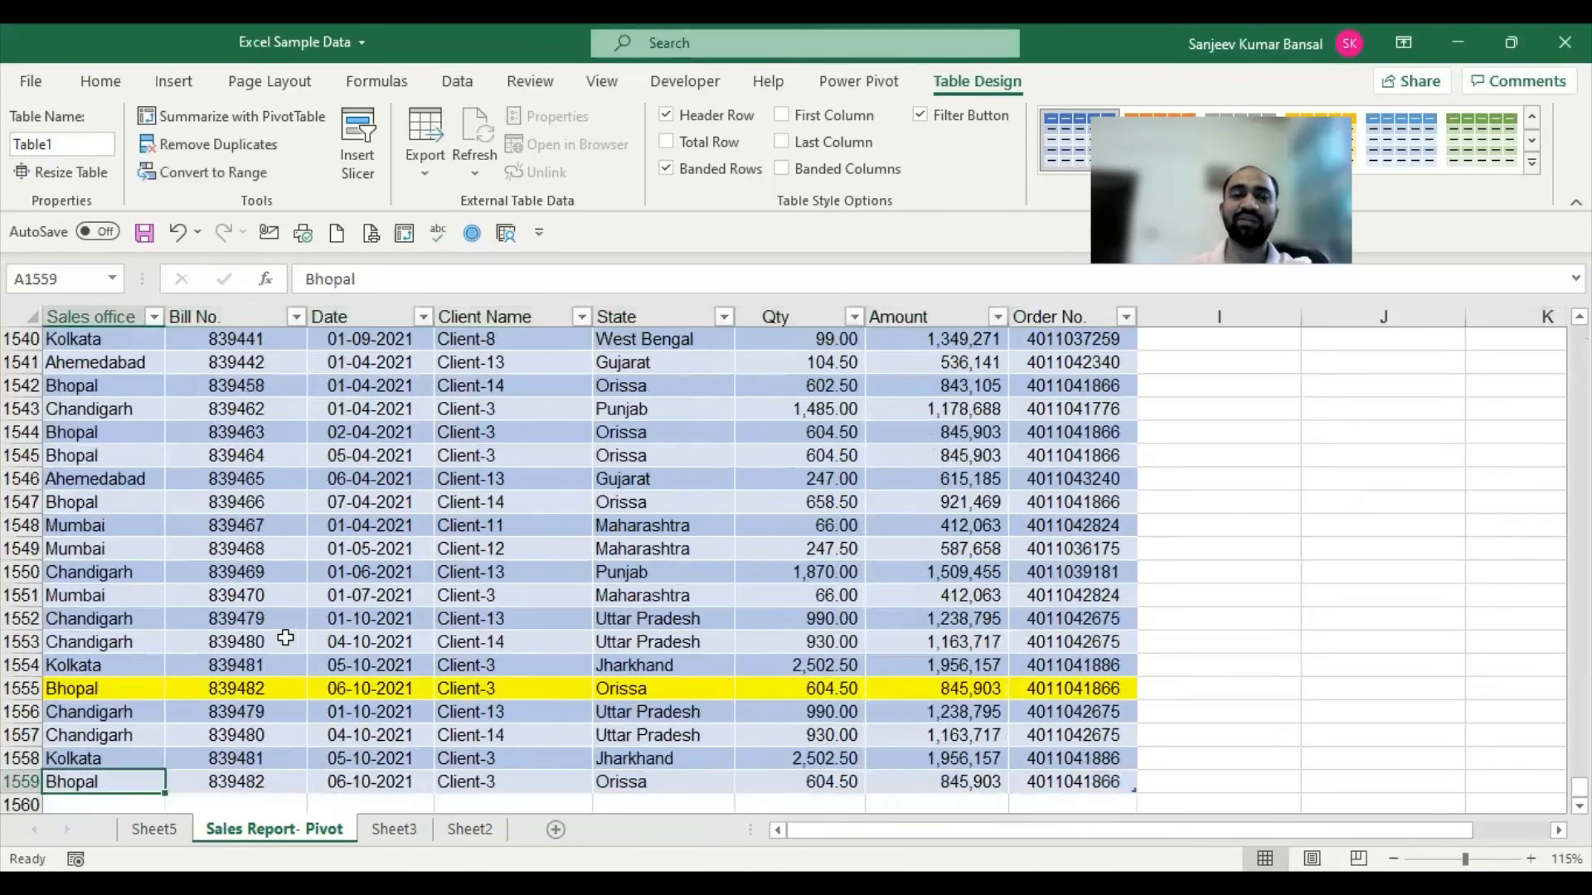
{"action": "scroll", "coordinate": [284, 634], "scroll_direction": "down", "scroll_amount": 2}
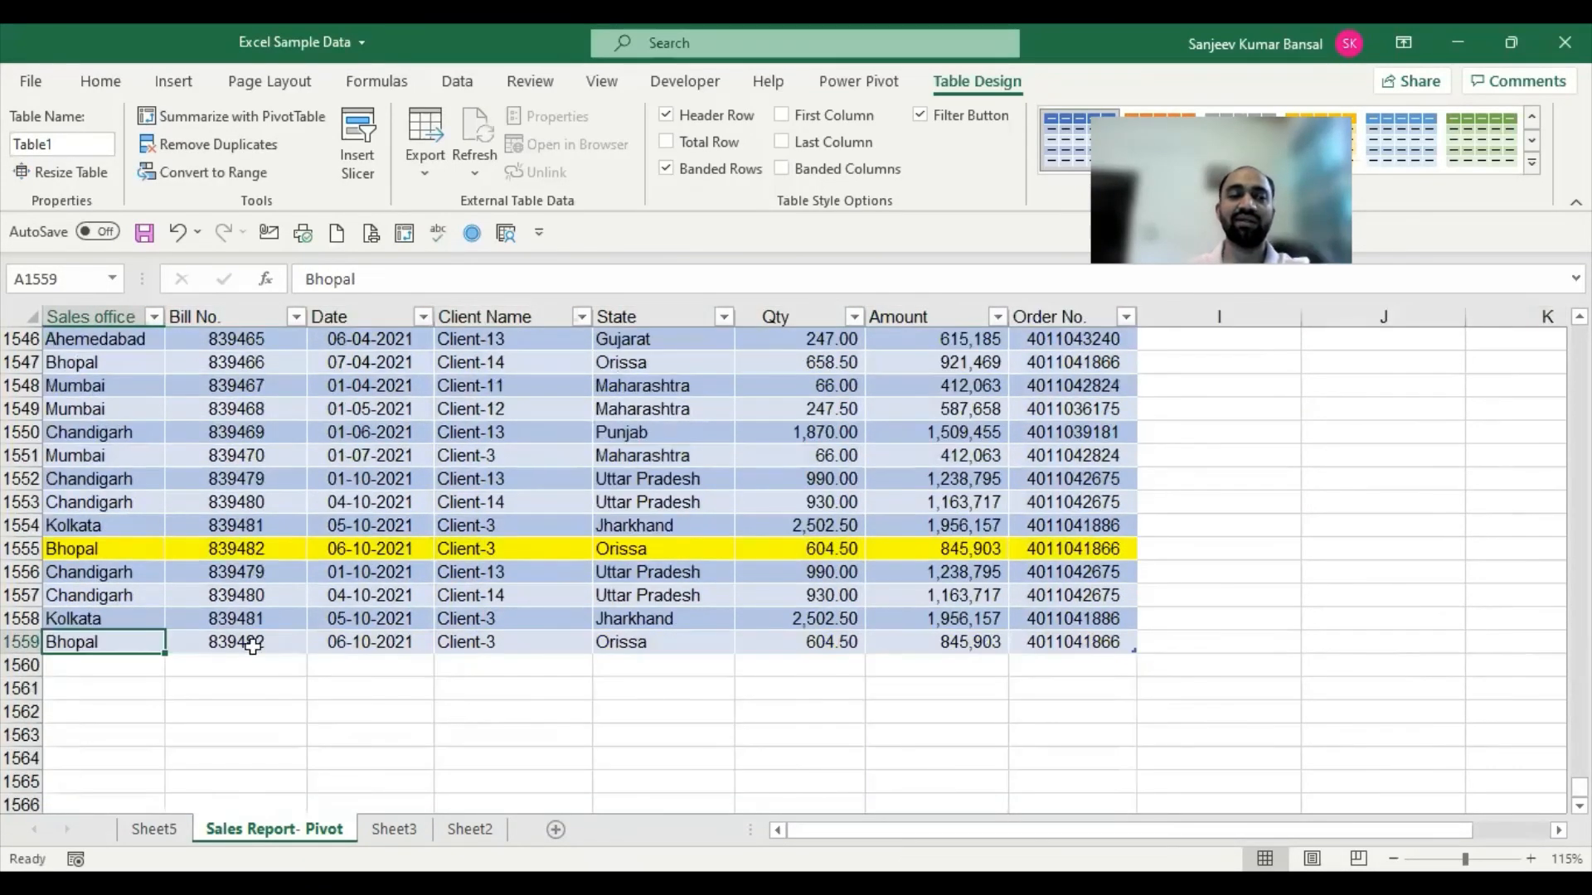
{"action": "left_click", "coordinate": [20, 549]}
{"action": "left_click", "coordinate": [100, 80]}
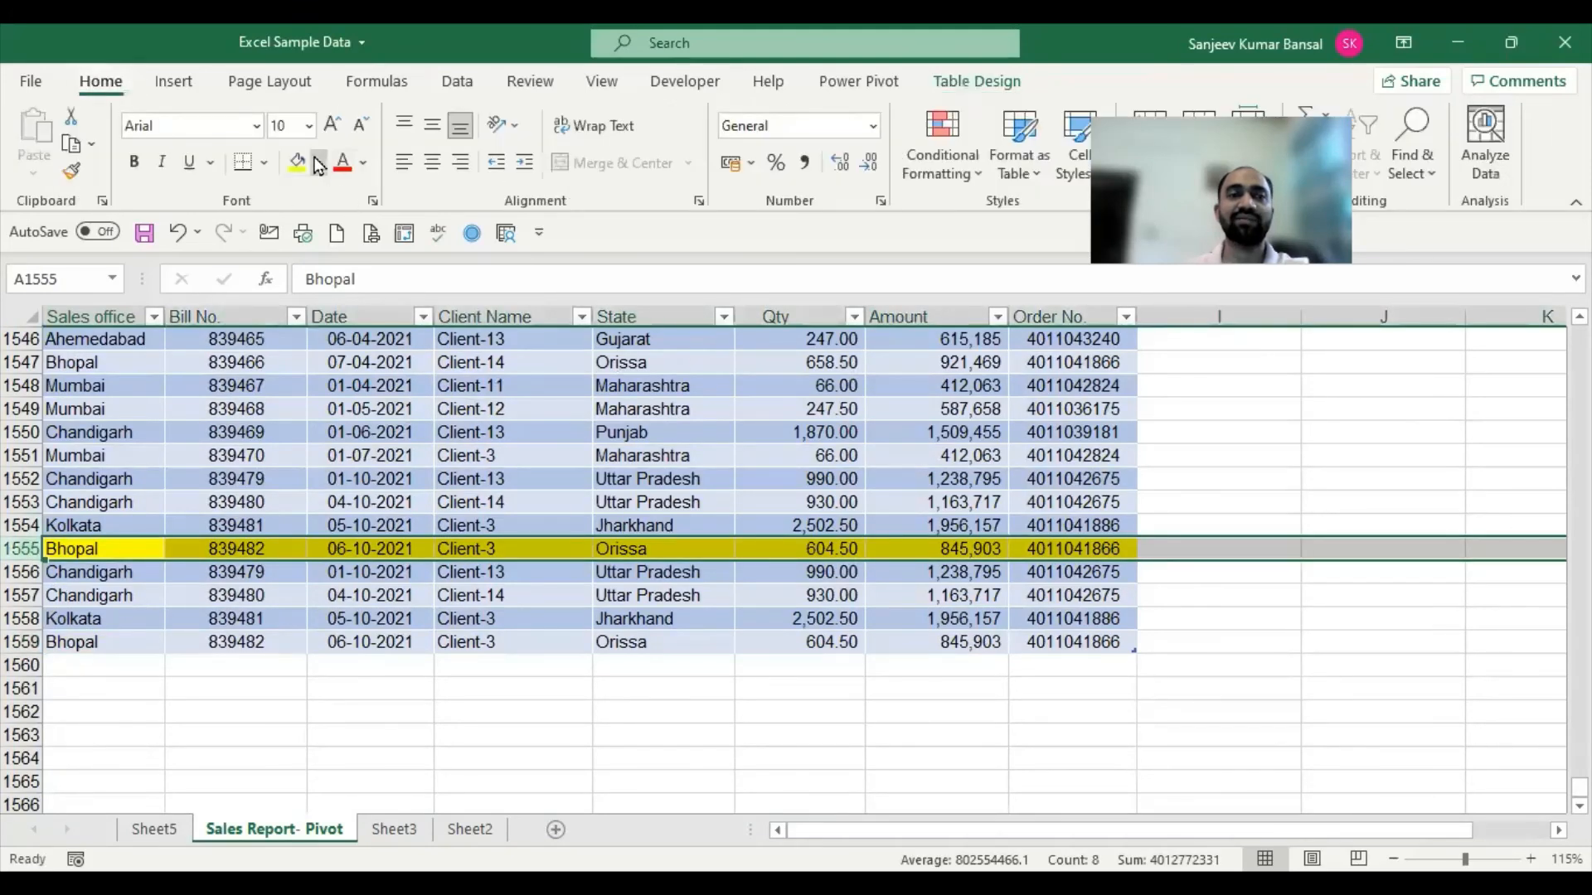
{"action": "left_click", "coordinate": [318, 163]}
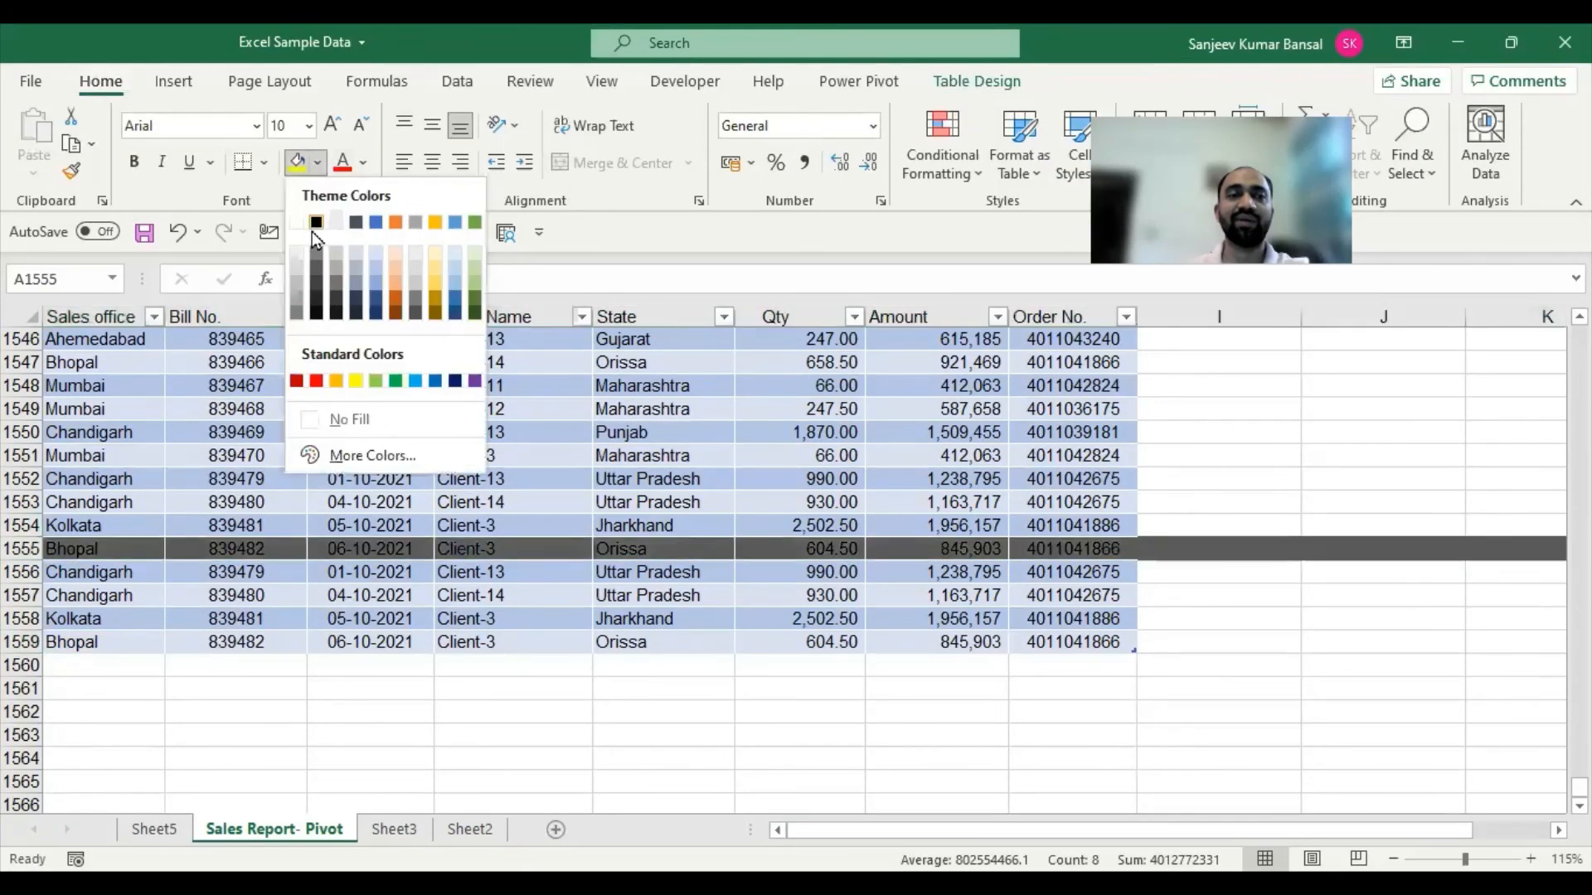
{"action": "left_click", "coordinate": [348, 420]}
{"action": "left_click", "coordinate": [370, 572]}
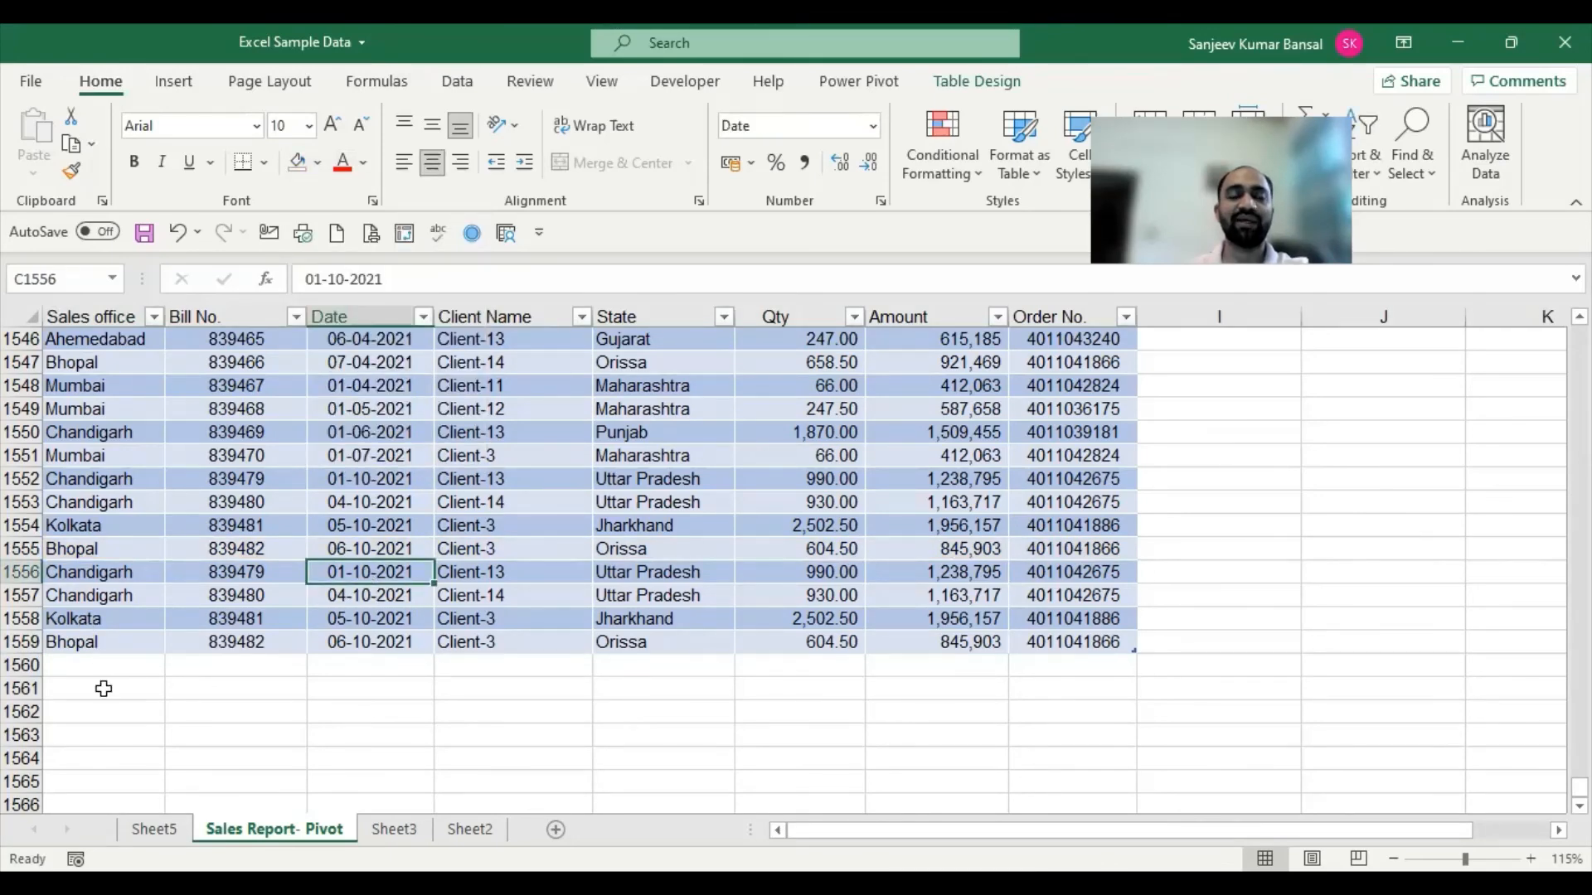
Refresh the Client Name pivot table on Sheet5.
{"action": "left_click", "coordinate": [153, 829]}
{"action": "left_click", "coordinate": [262, 496]}
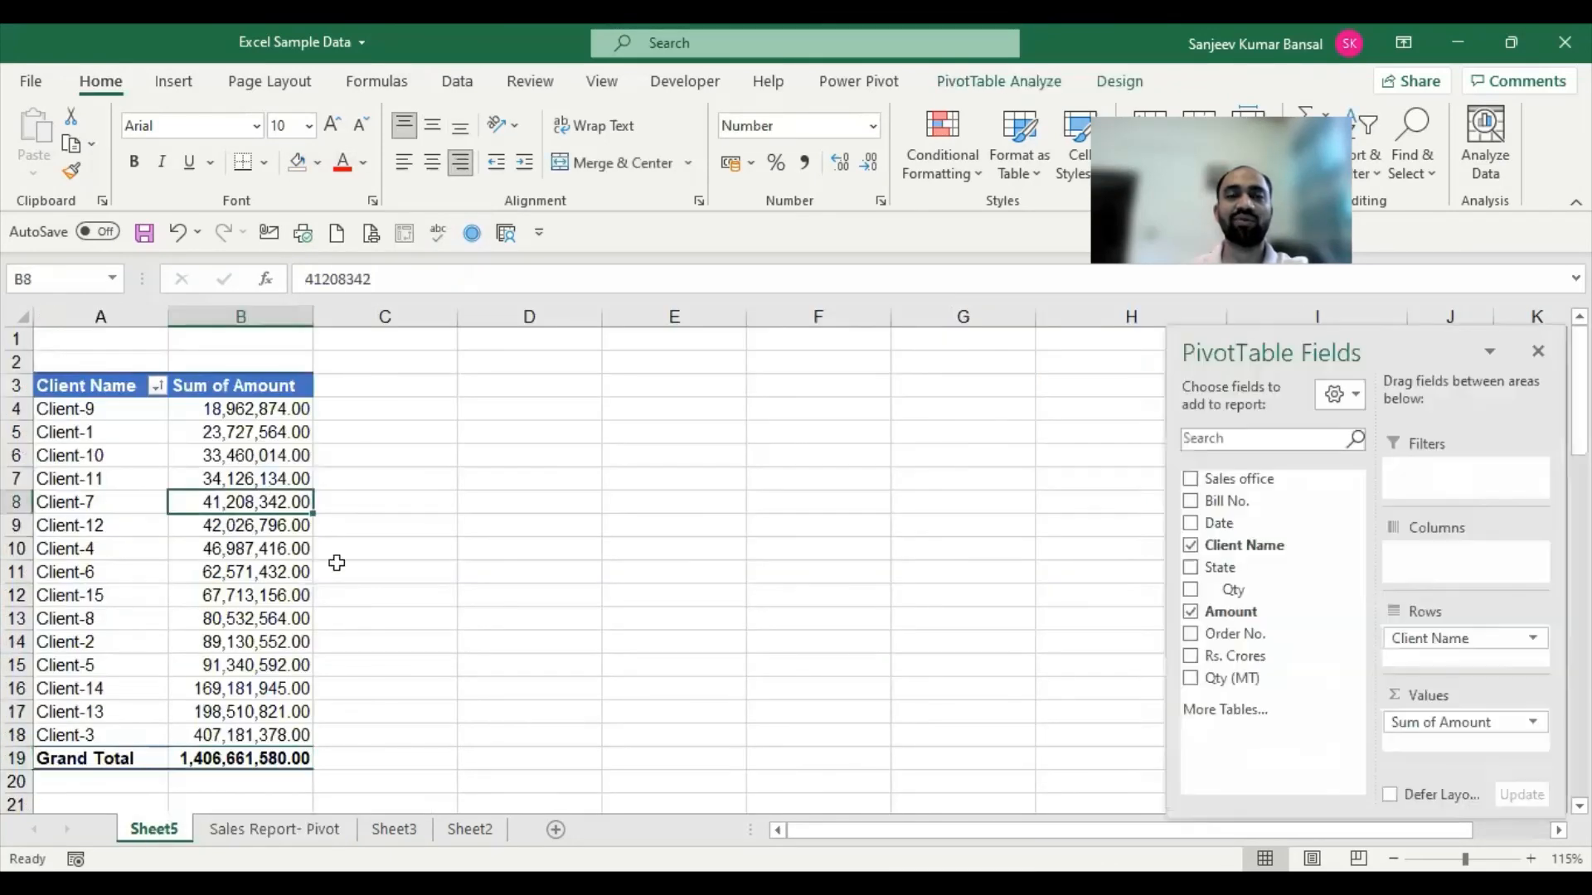
{"action": "left_click", "coordinate": [862, 81]}
{"action": "left_click", "coordinate": [984, 82]}
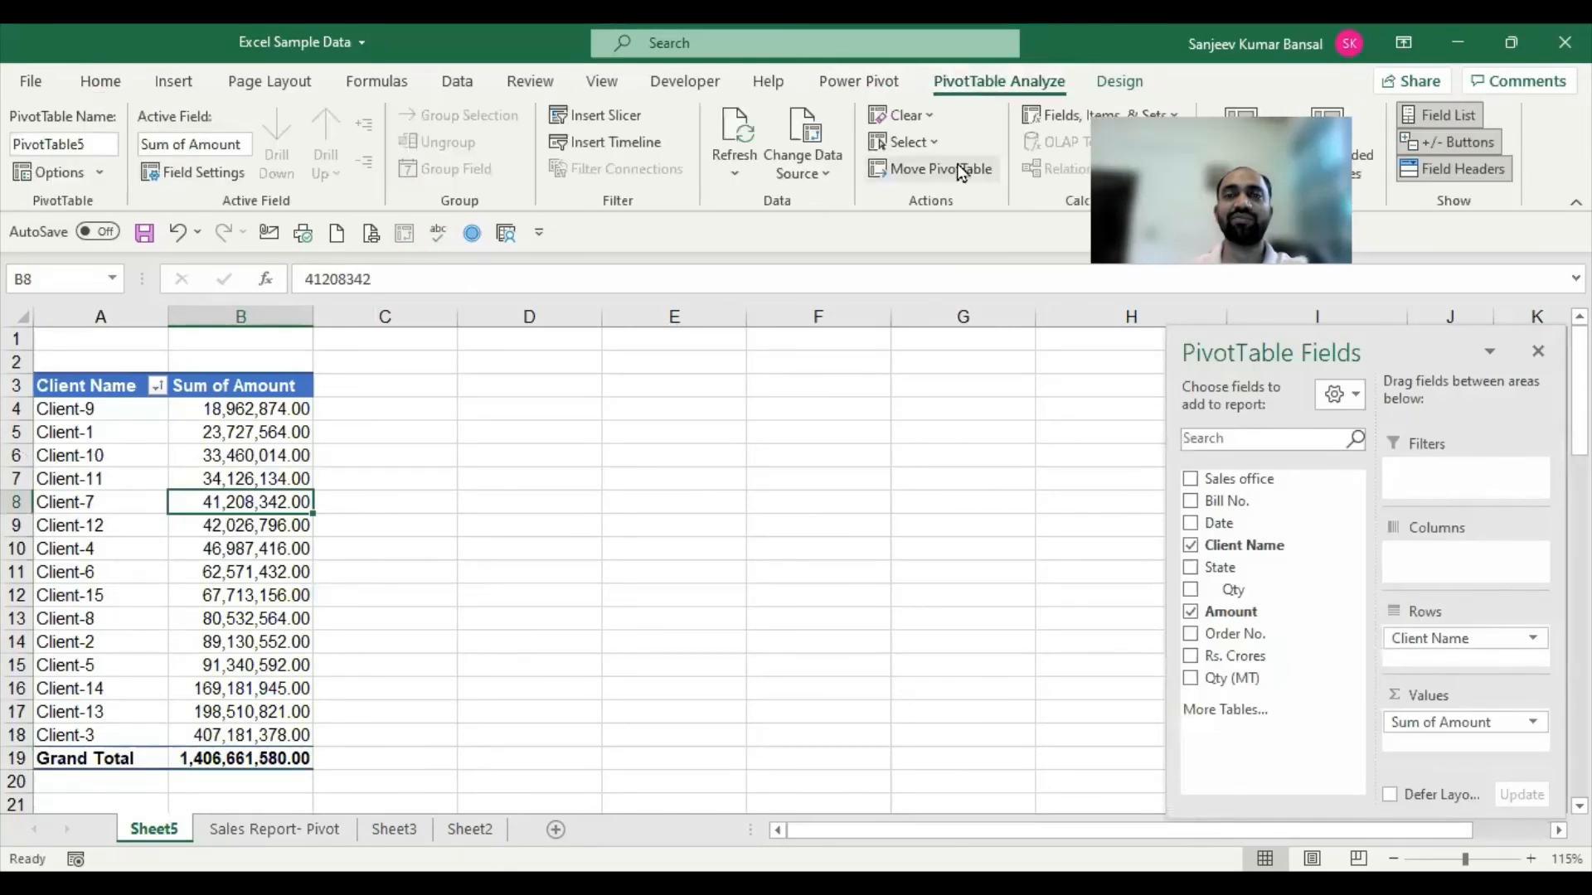
{"action": "left_click", "coordinate": [735, 170]}
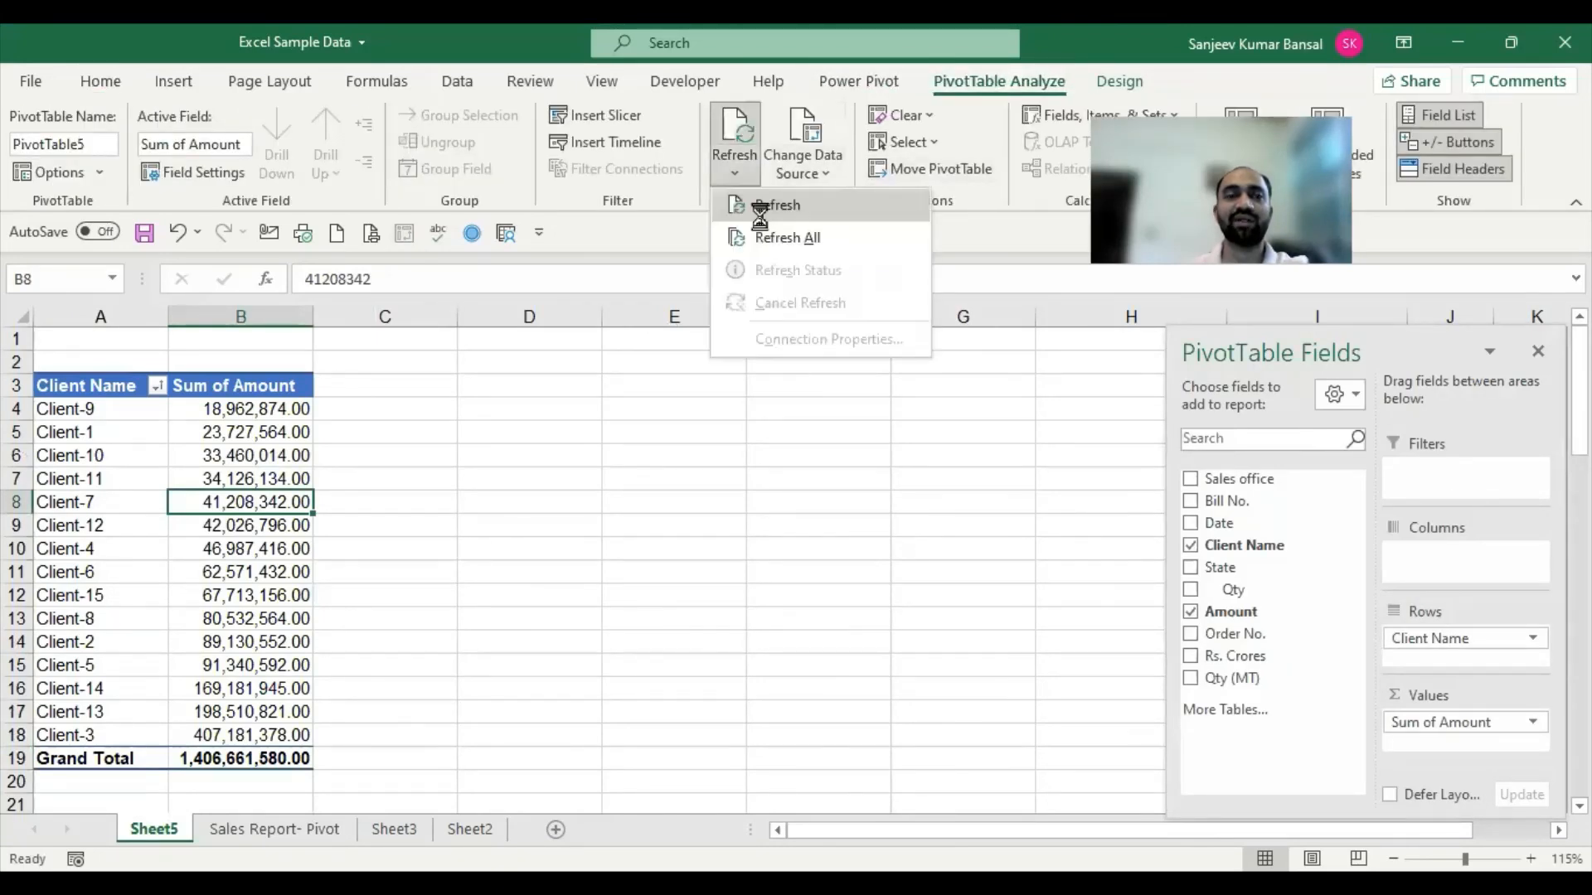
{"action": "left_click", "coordinate": [760, 209]}
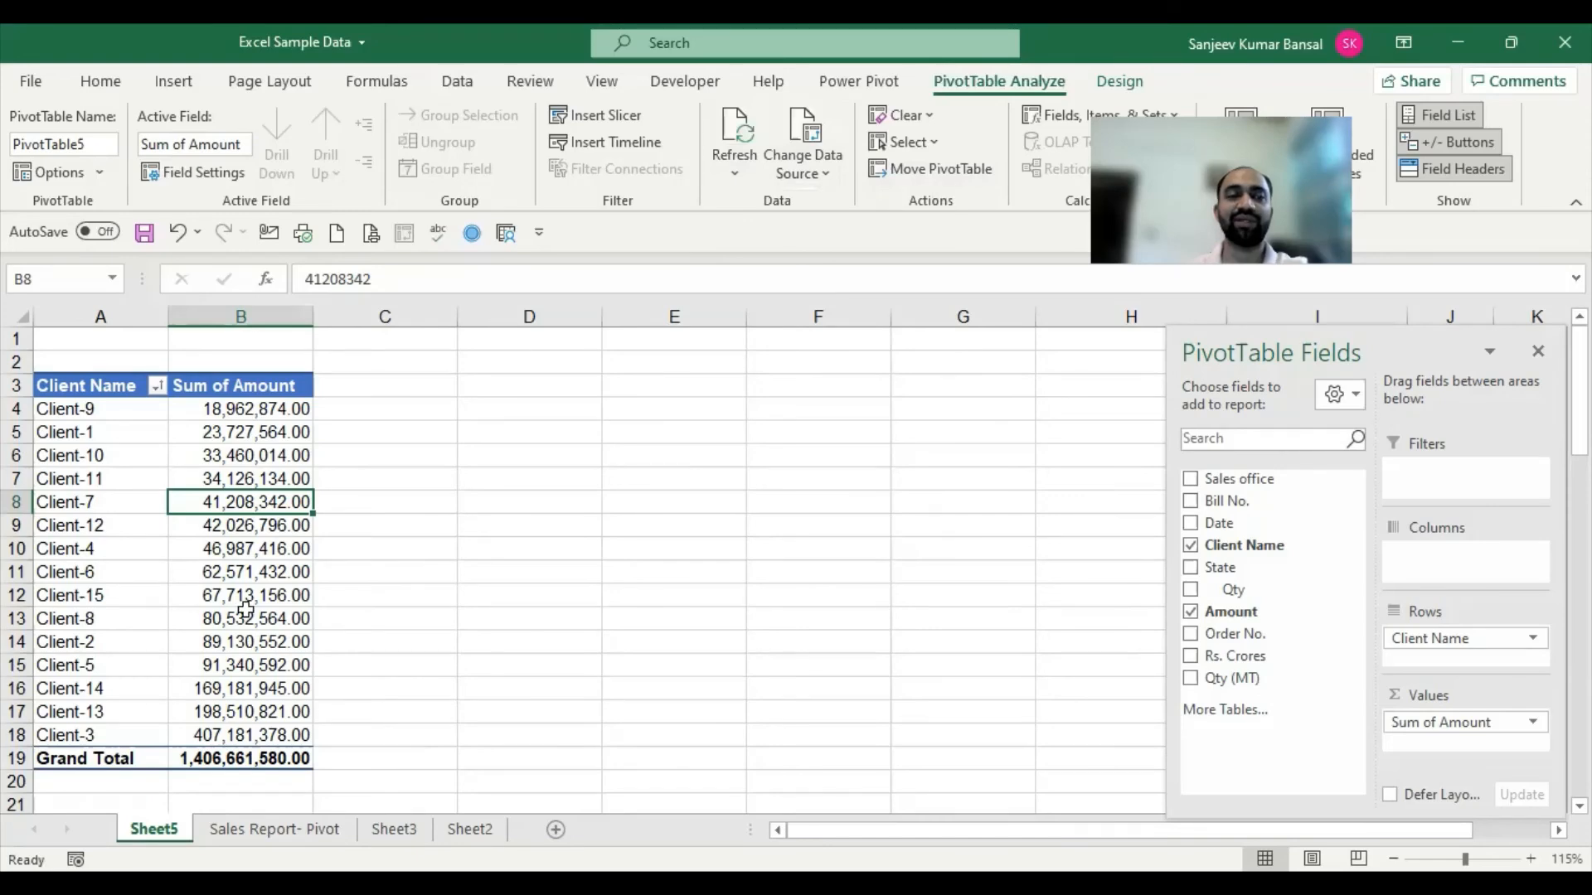
Review the pivot table's data source and accept 'Sales Report- Pivot'!$A$1:$H$1559 as its range.
{"action": "left_click", "coordinate": [260, 571]}
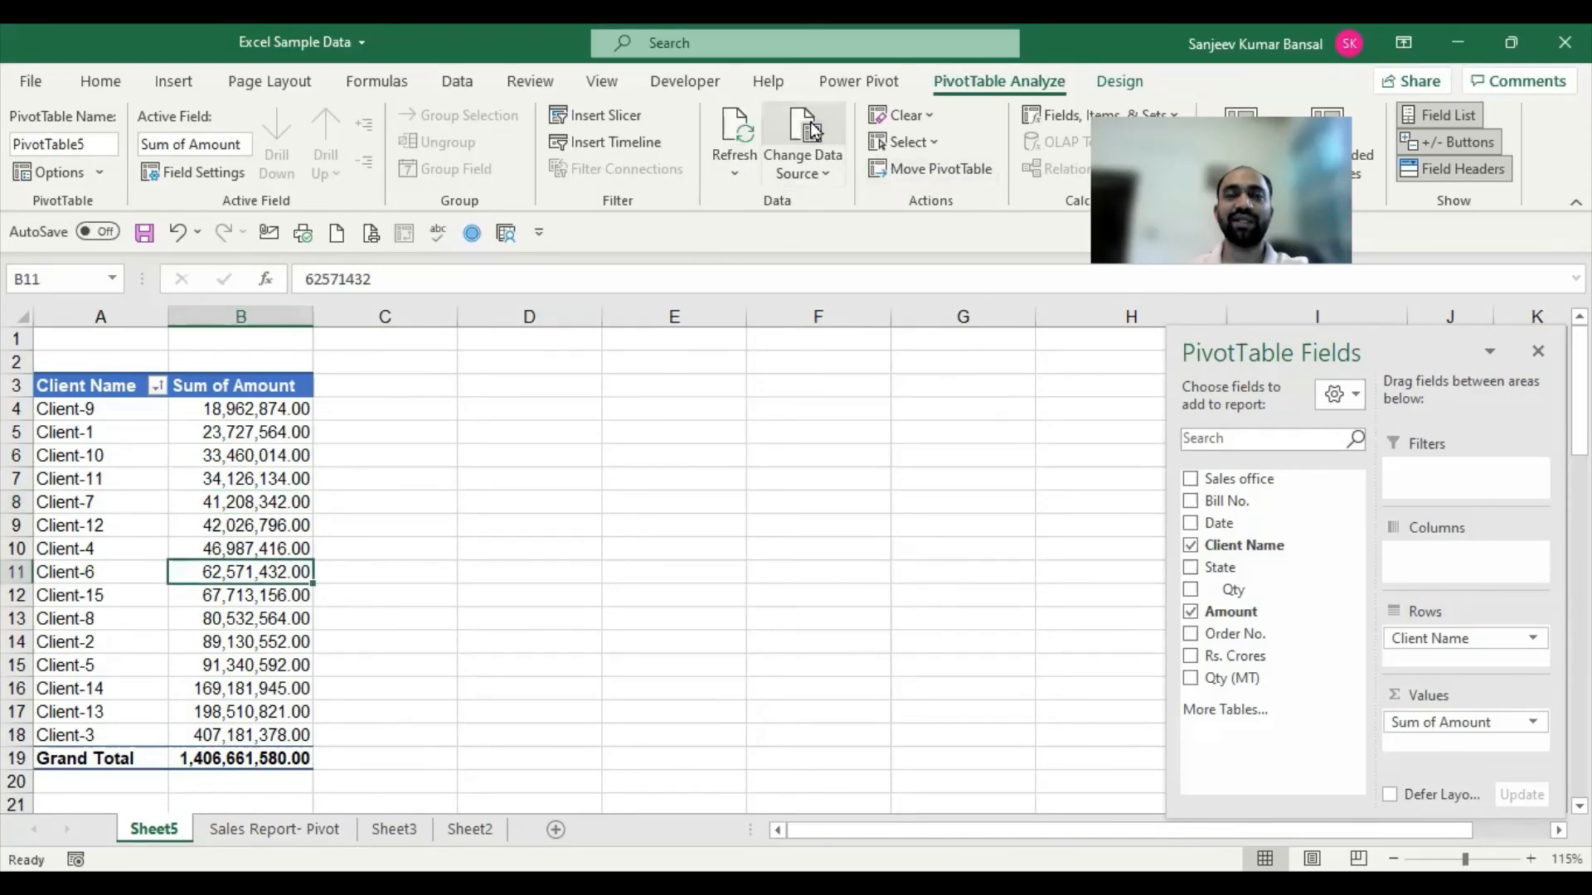
{"action": "left_click", "coordinate": [804, 129]}
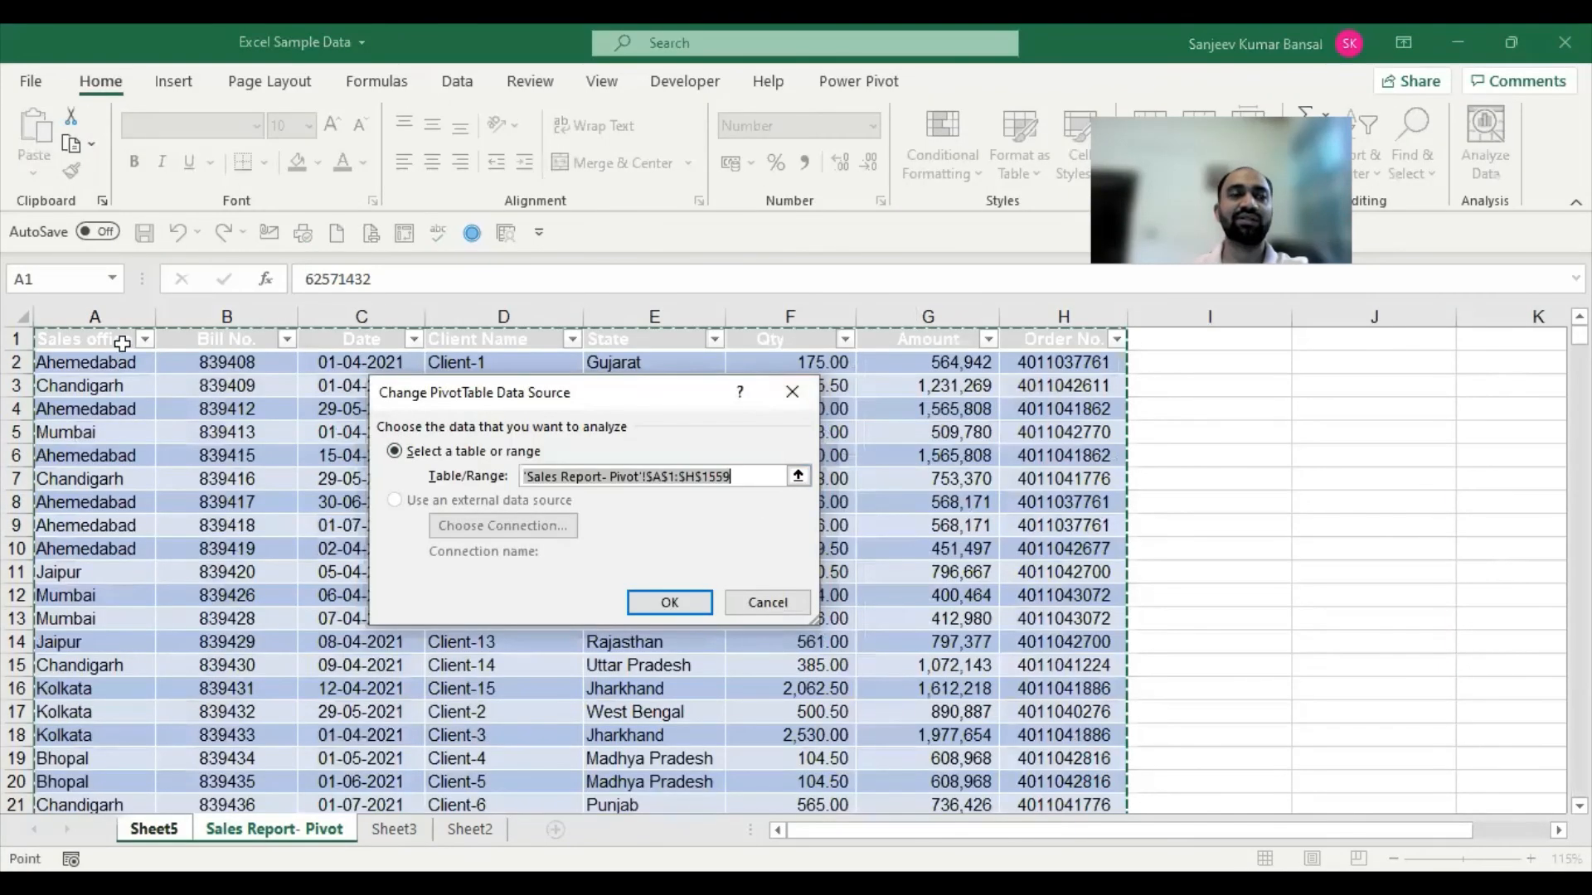
{"action": "left_click", "coordinate": [659, 604]}
Copy the Client-13 record in A1556:H1556 of the sales table and paste it into row 1560 directly below the table.
{"action": "left_click", "coordinate": [273, 829]}
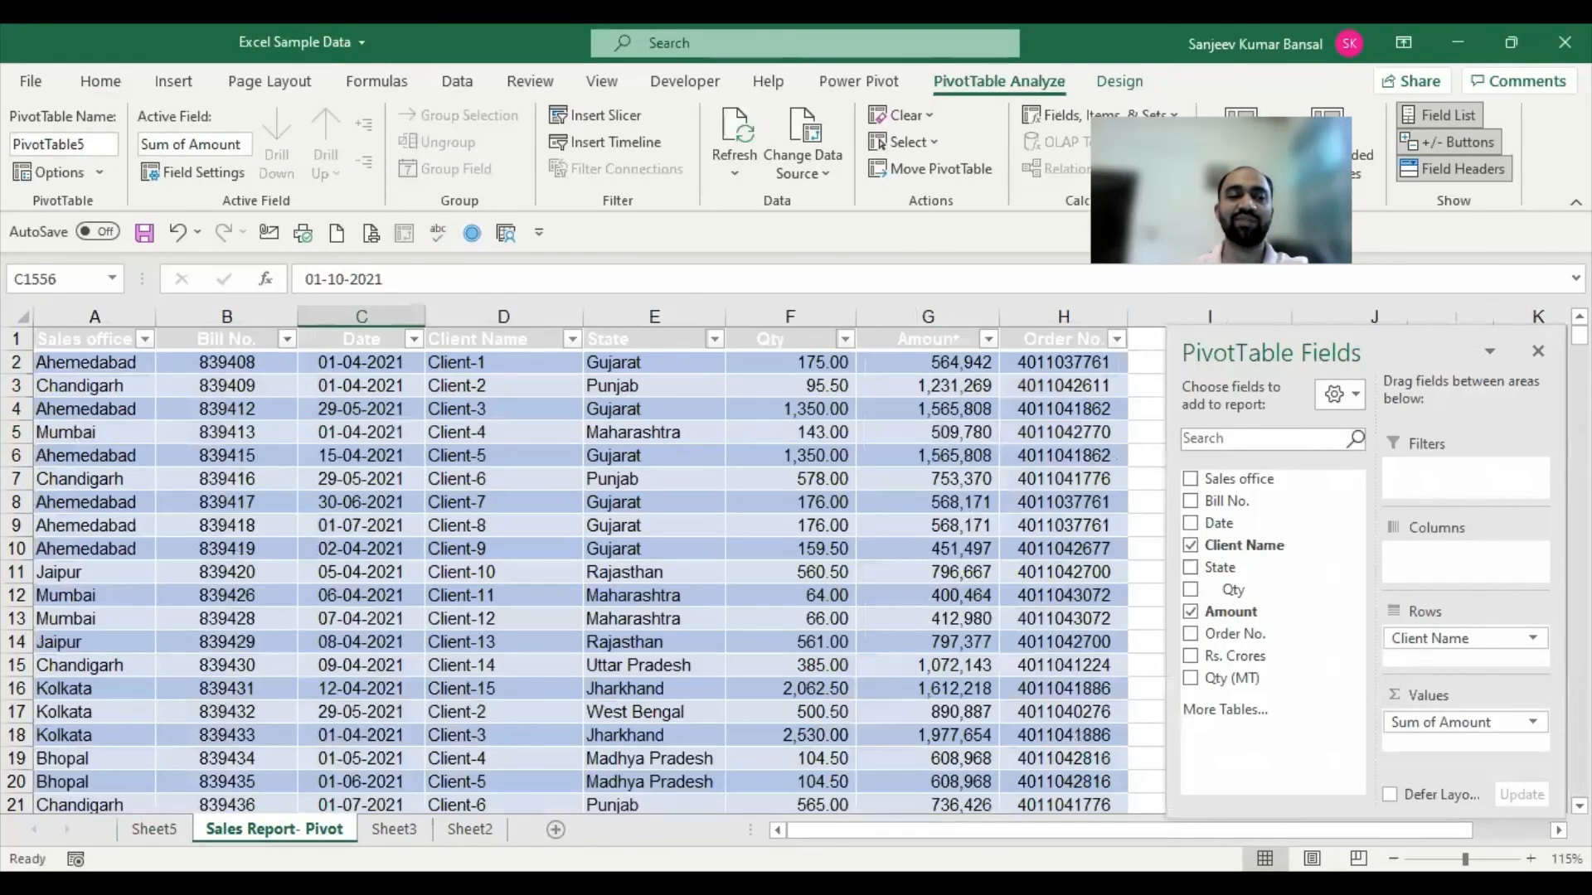
{"action": "left_click", "coordinate": [124, 506]}
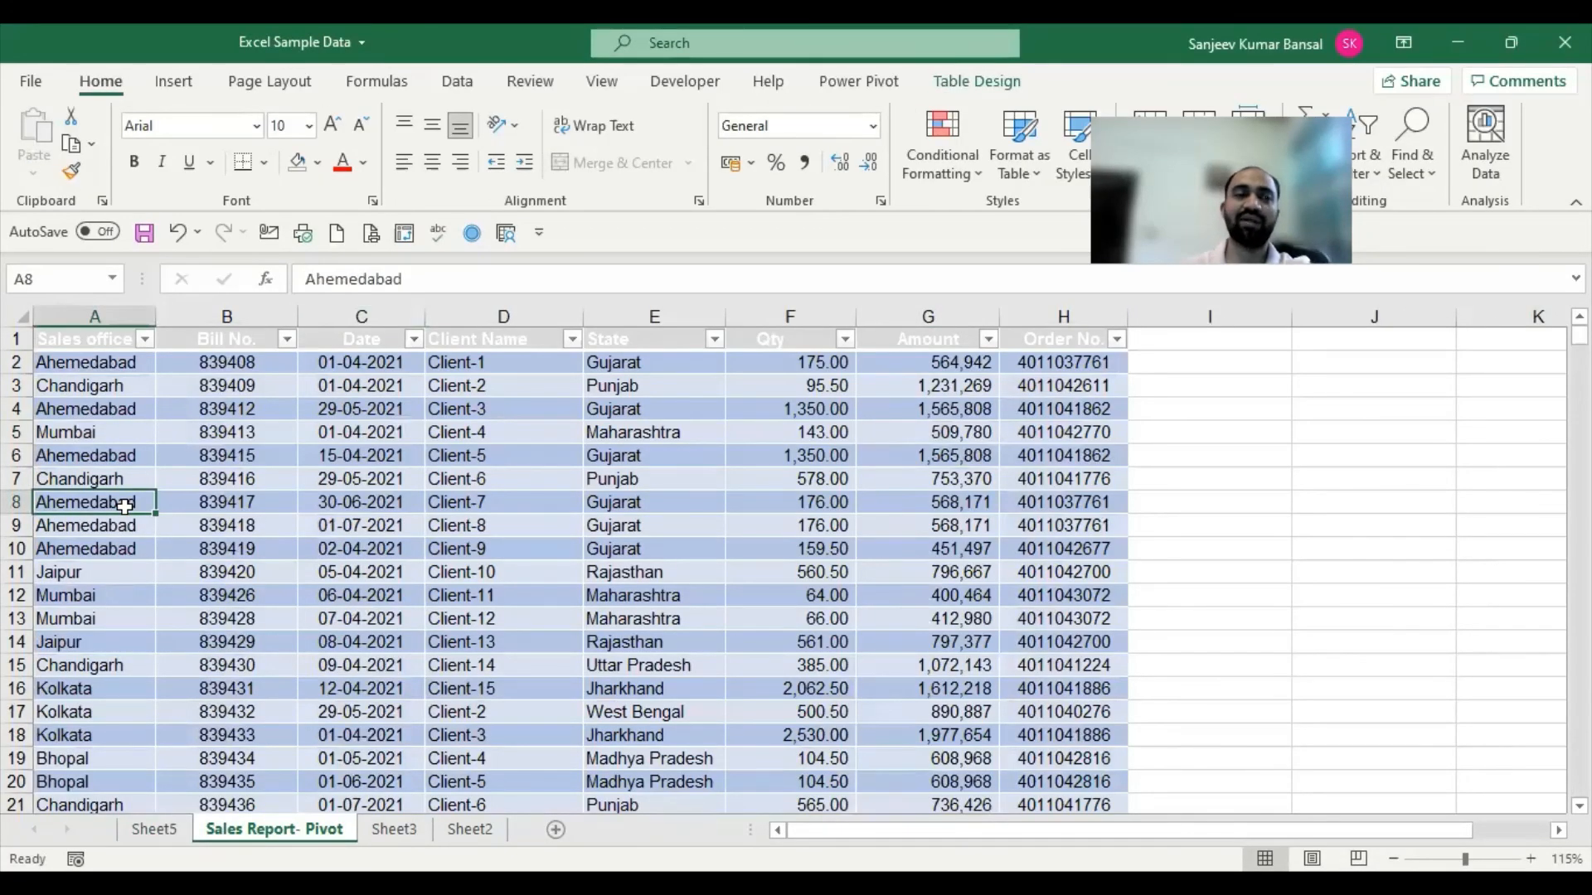
{"action": "key", "text": "ctrl+Down"}
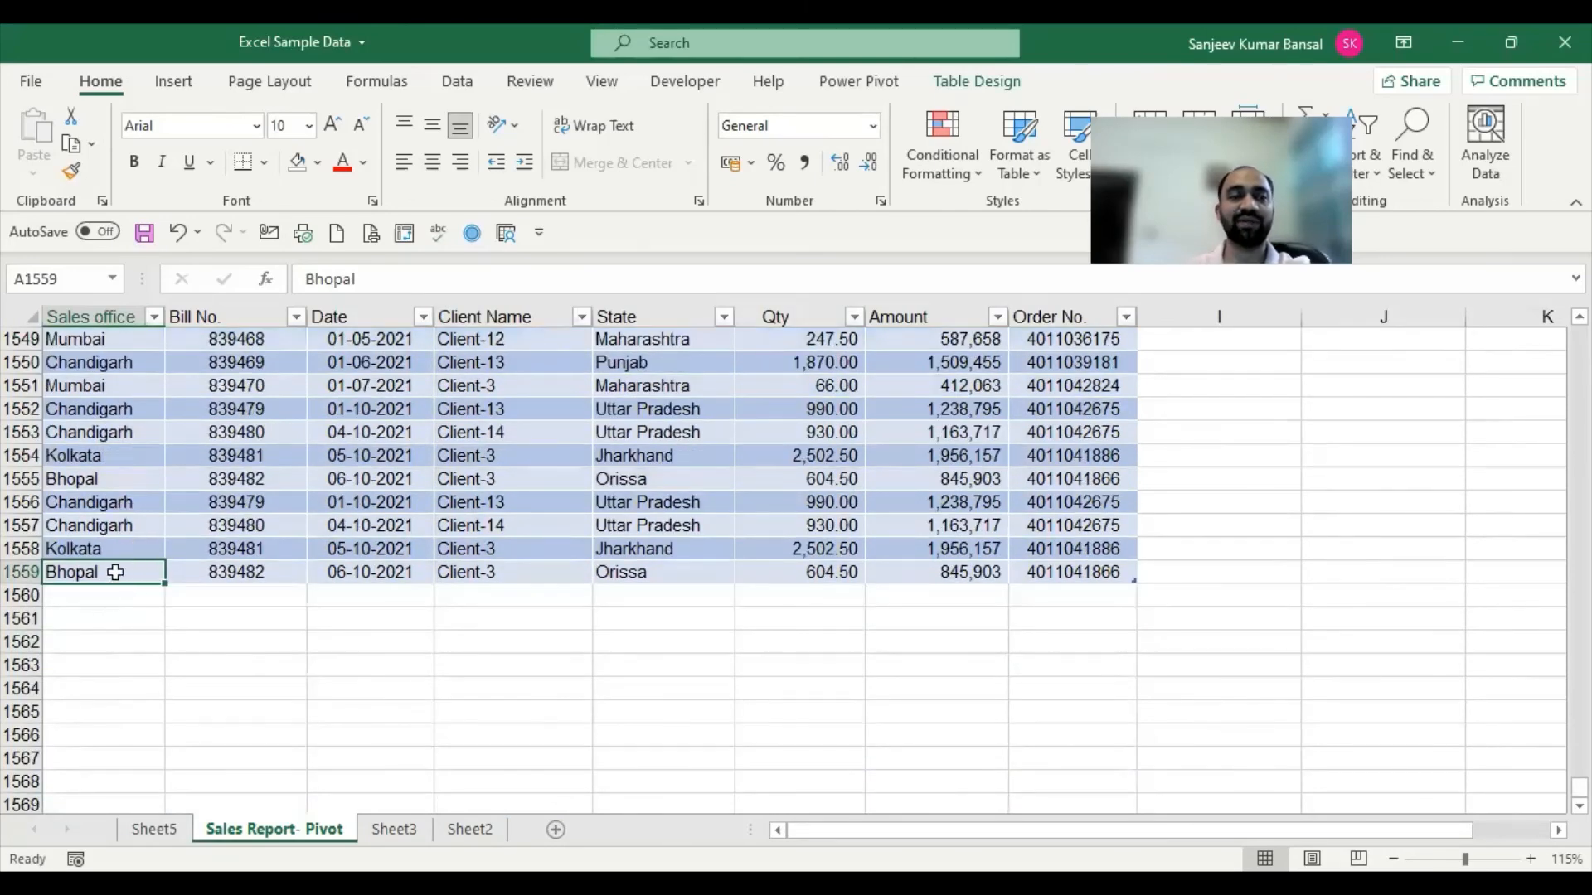
{"action": "left_click", "coordinate": [109, 596]}
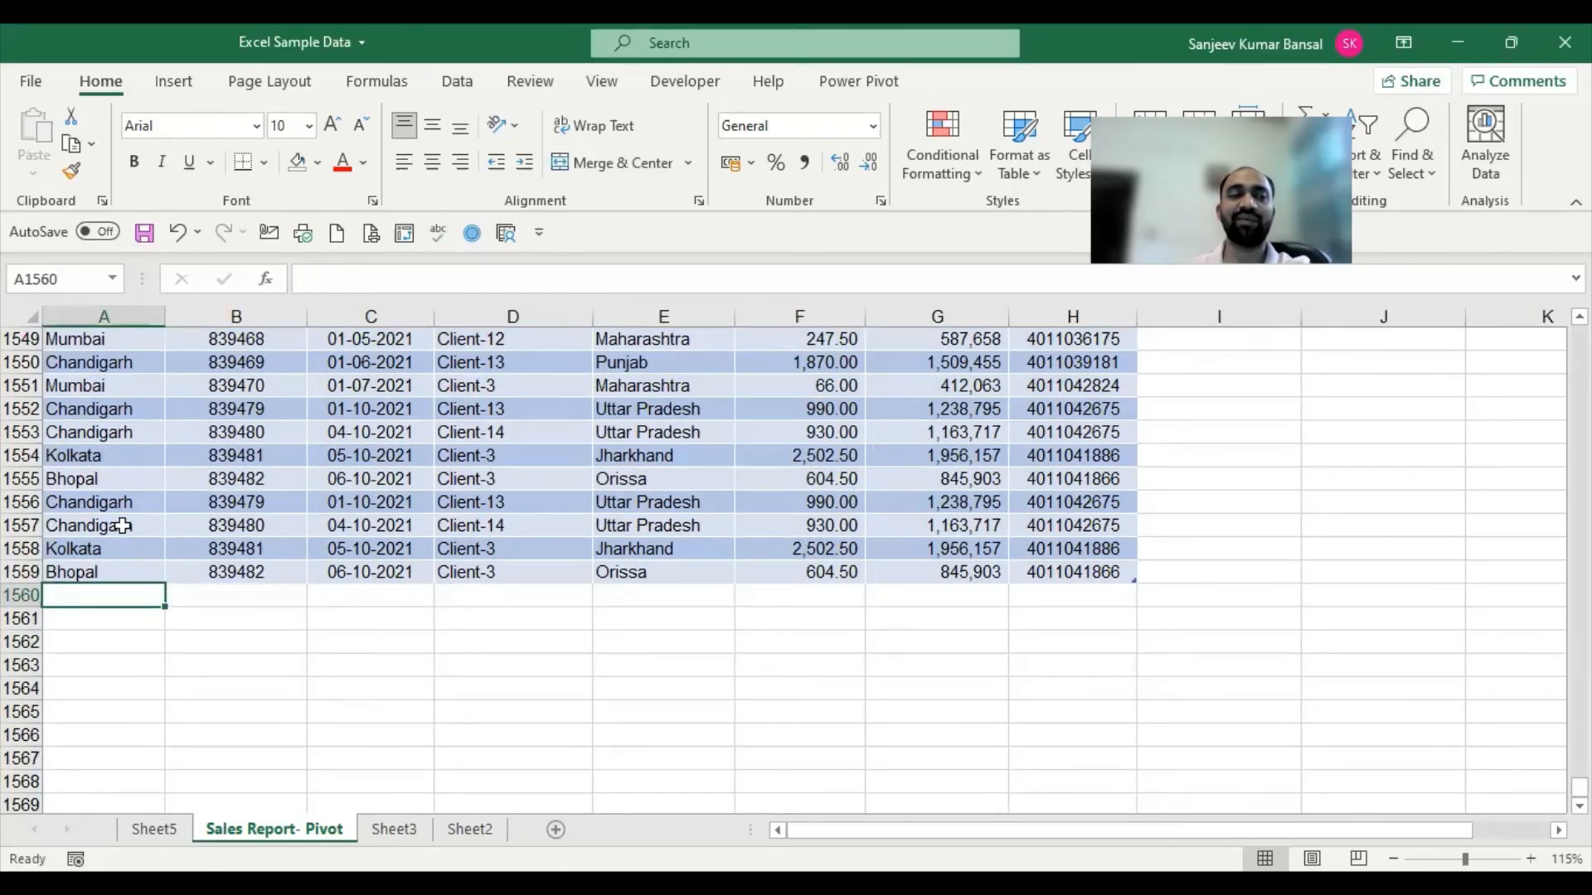
{"action": "left_click_drag", "start_coordinate": [120, 501], "coordinate": [1095, 501]}
{"action": "key", "text": "ctrl+c"}
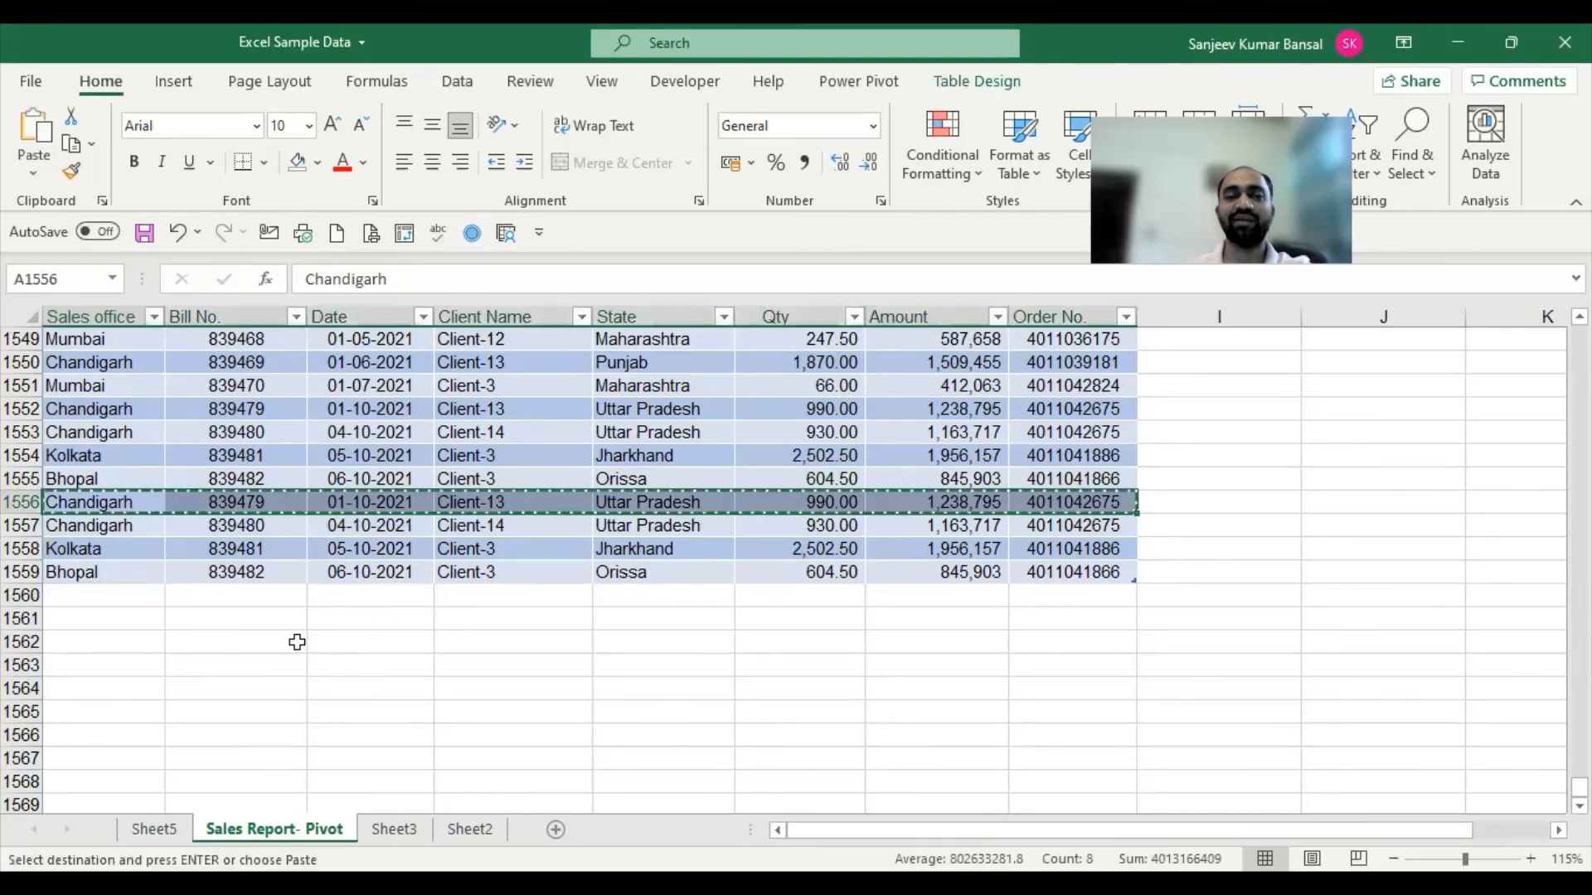
{"action": "left_click", "coordinate": [117, 595]}
{"action": "key", "text": "ctrl+v"}
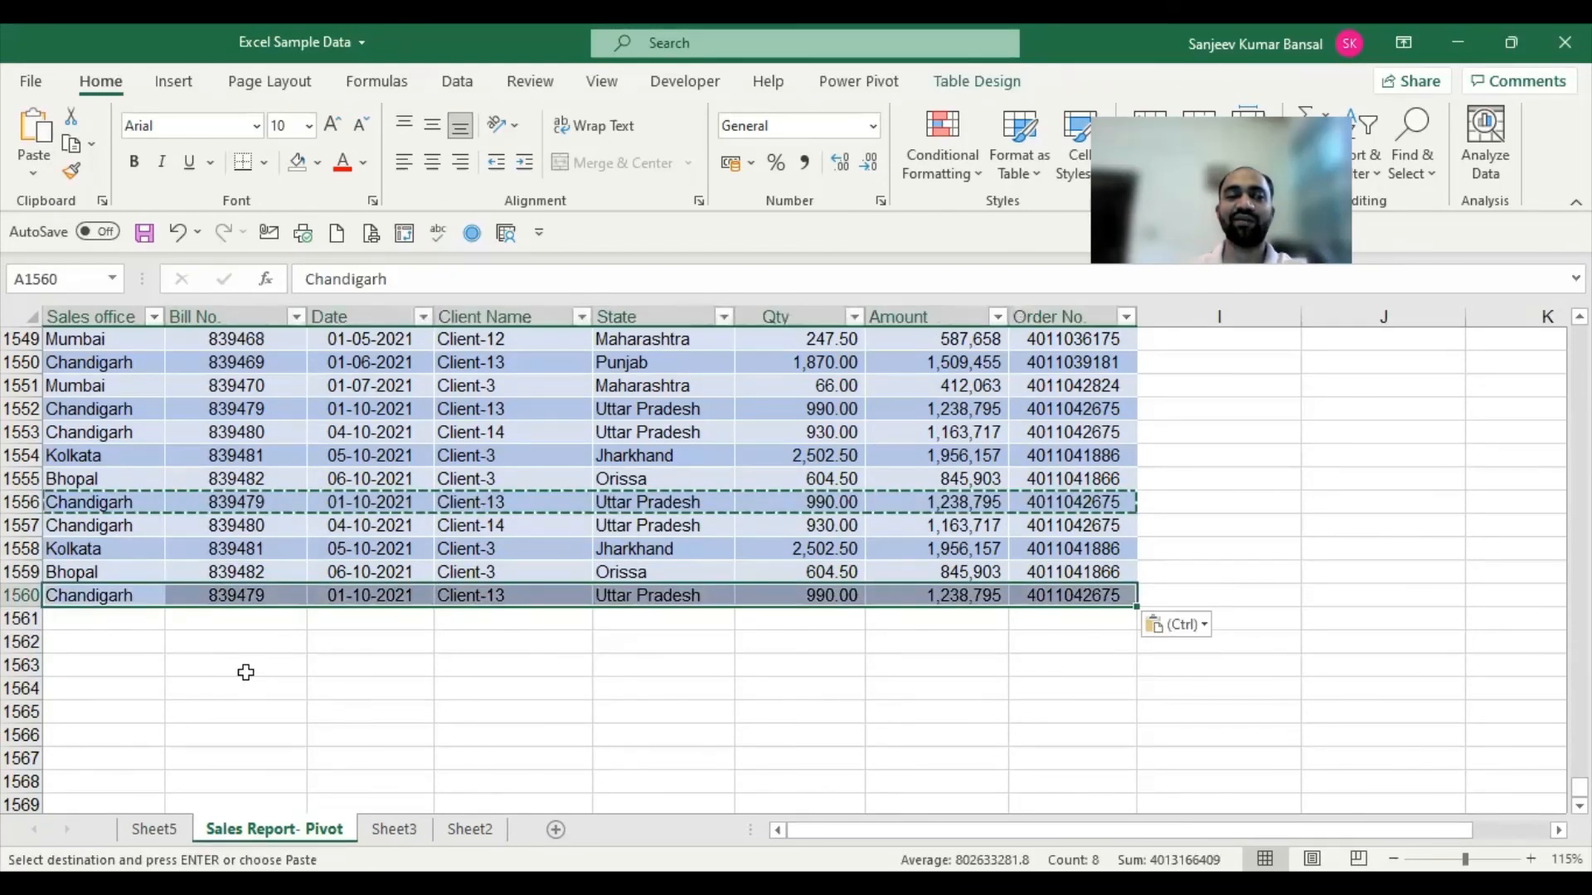
{"action": "key", "text": "Escape"}
{"action": "left_click", "coordinate": [142, 664]}
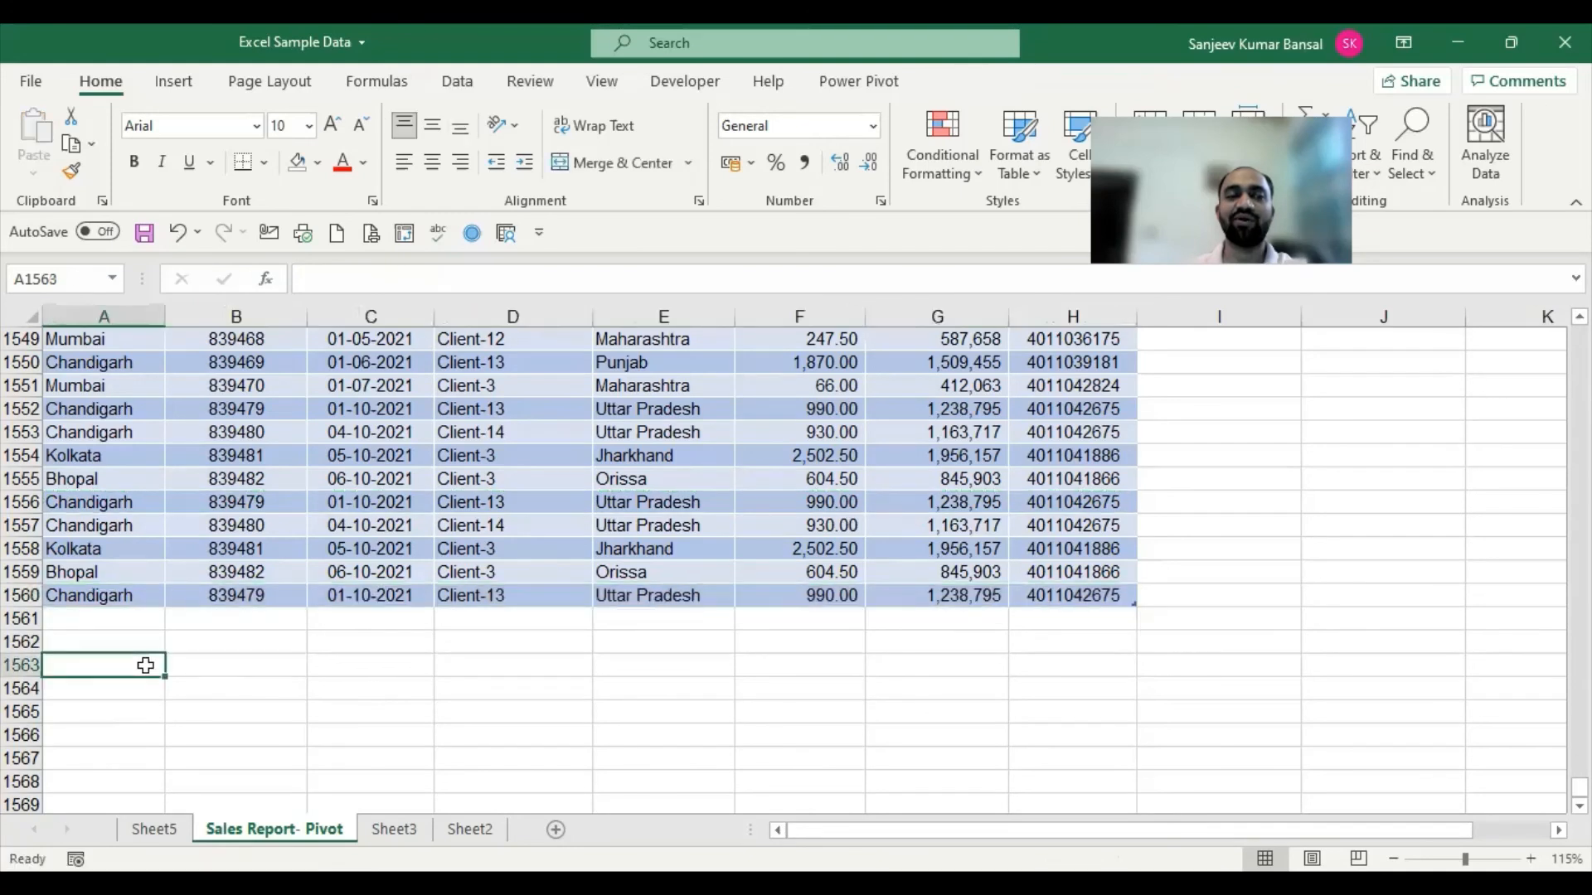
Inspect the first and last cells of the pasted row 1560, and check the pivot table totals on Sheet5.
{"action": "left_click", "coordinate": [128, 597]}
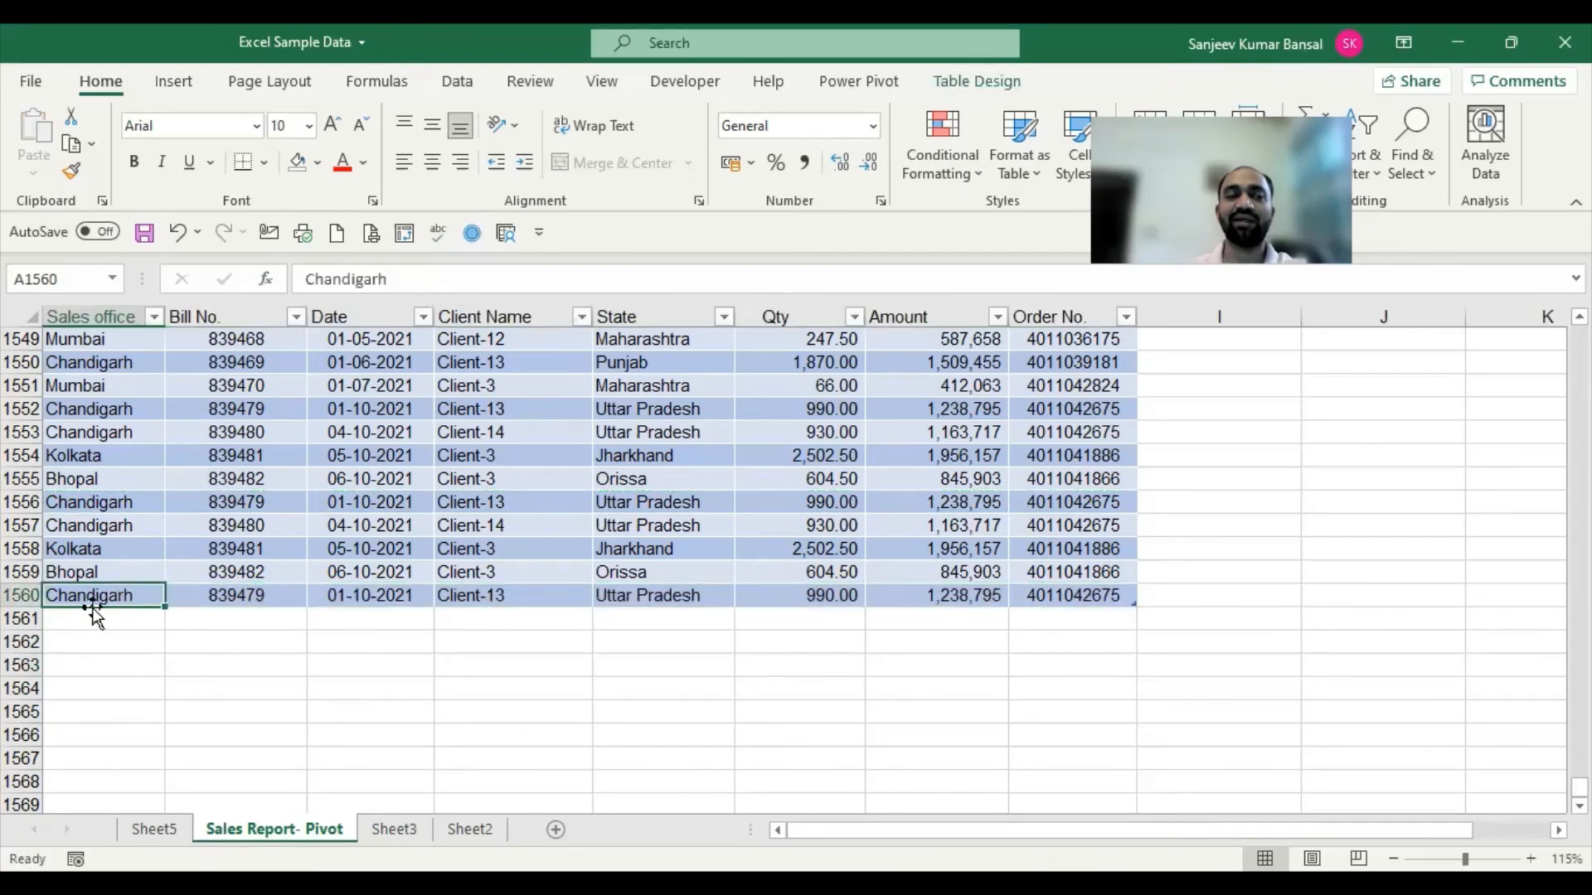
{"action": "left_click", "coordinate": [1036, 602]}
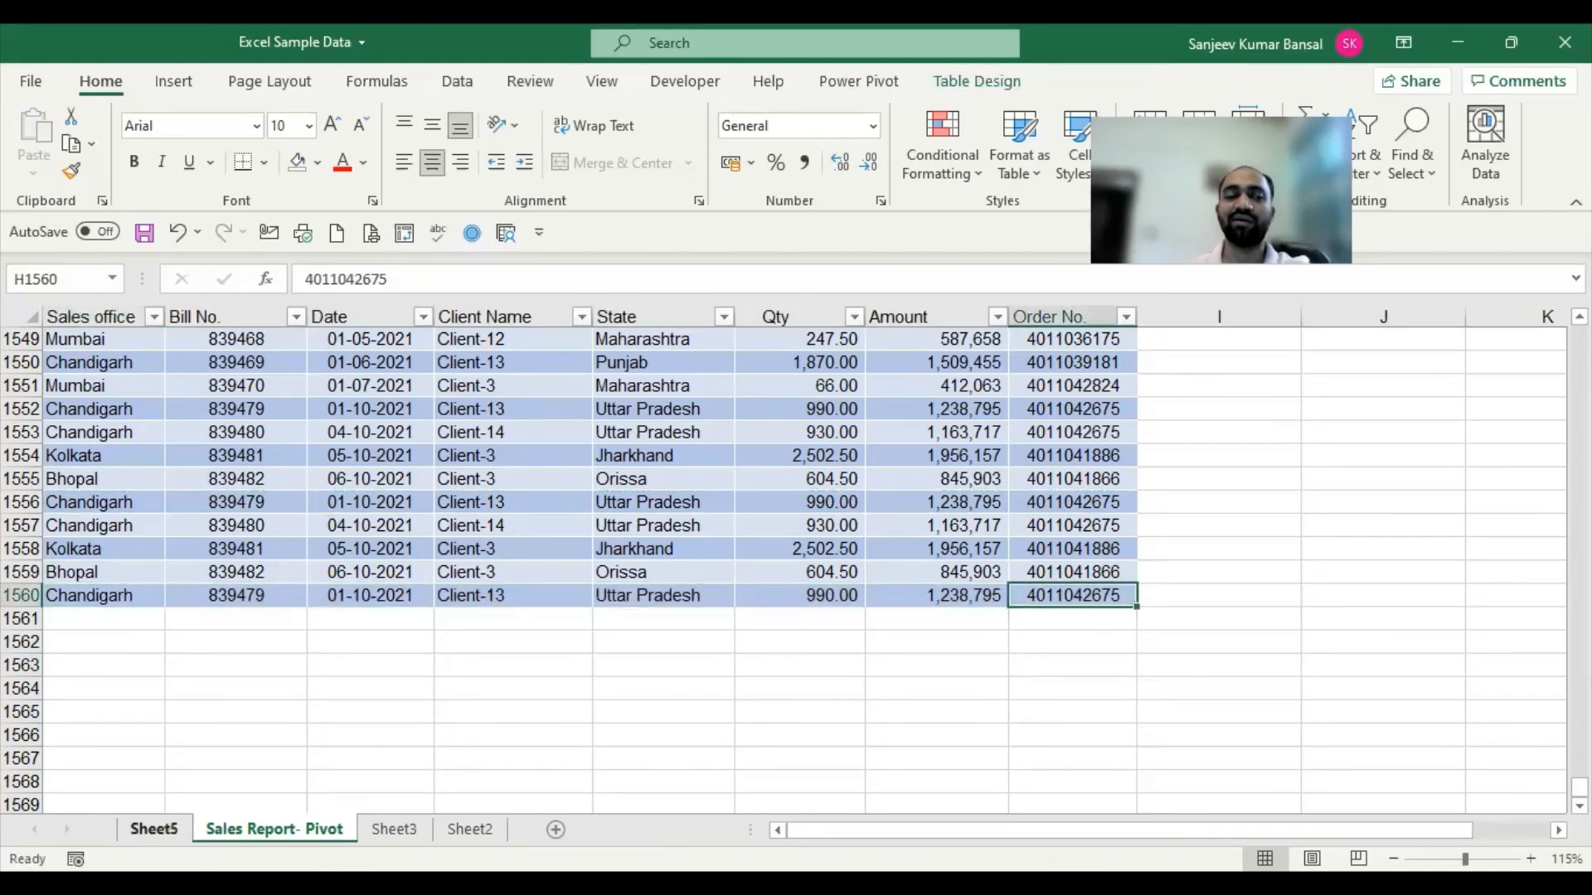
{"action": "left_click", "coordinate": [155, 829]}
{"action": "left_click", "coordinate": [243, 500]}
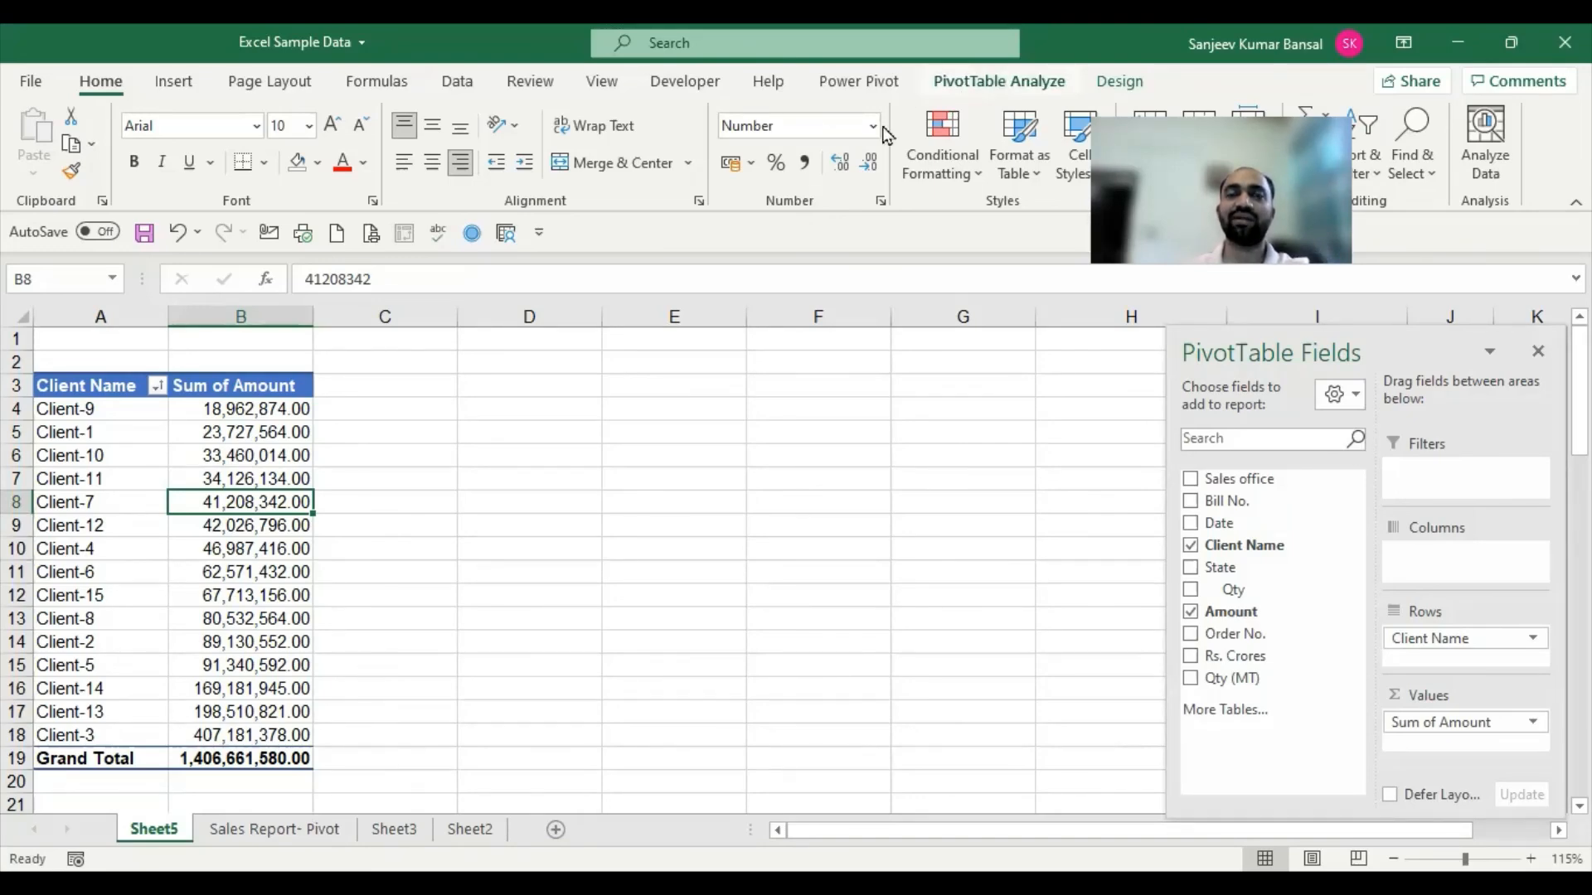
{"action": "key", "text": "ctrl+Page_Down"}
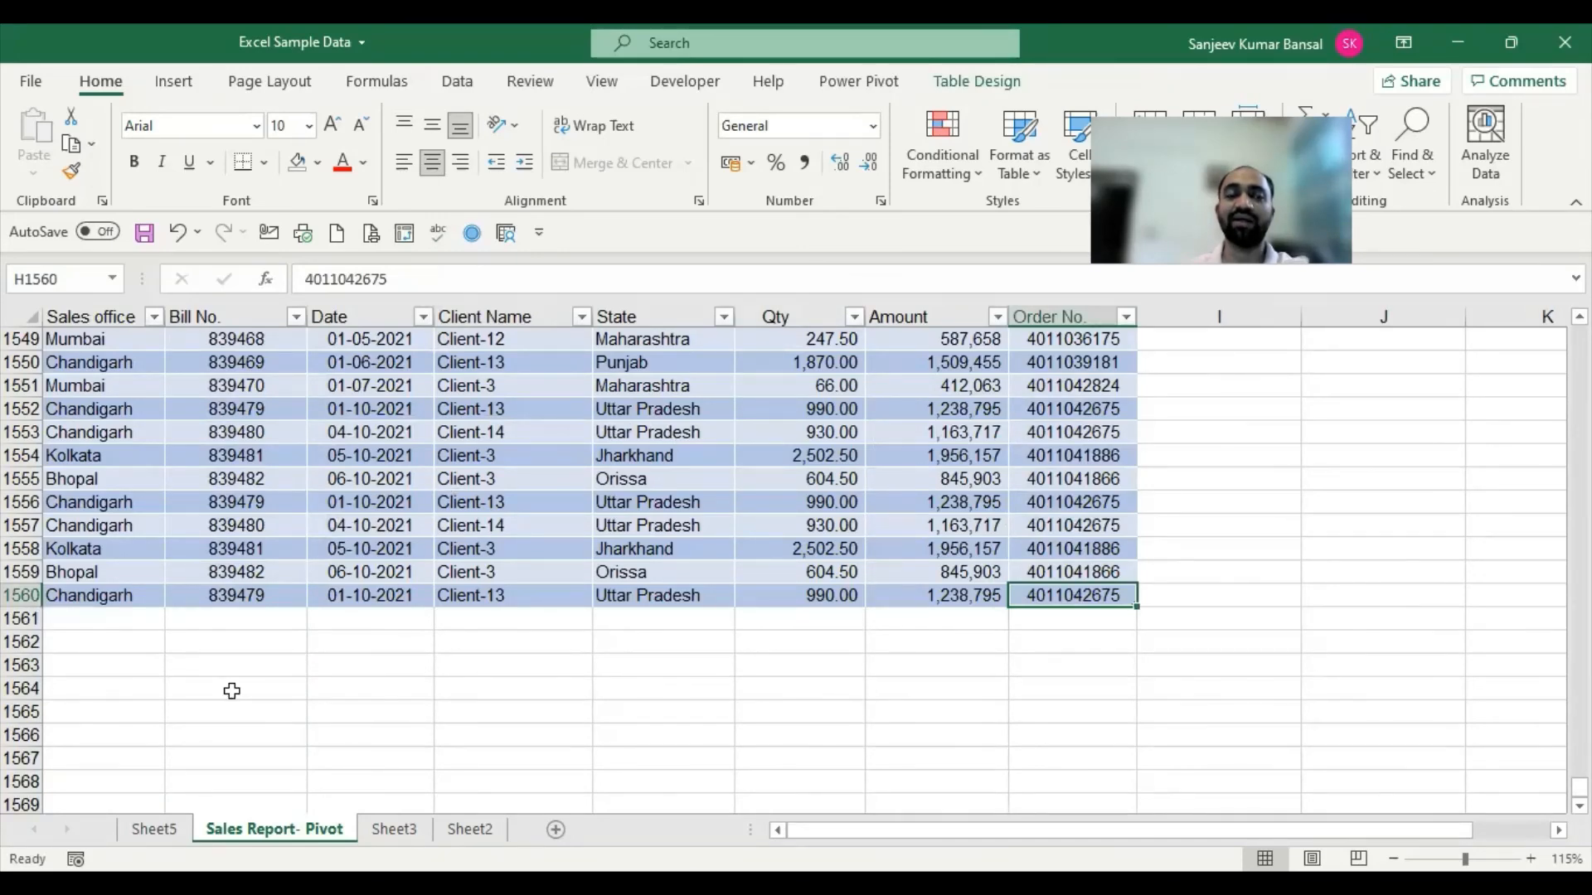
{"action": "left_click", "coordinate": [154, 829]}
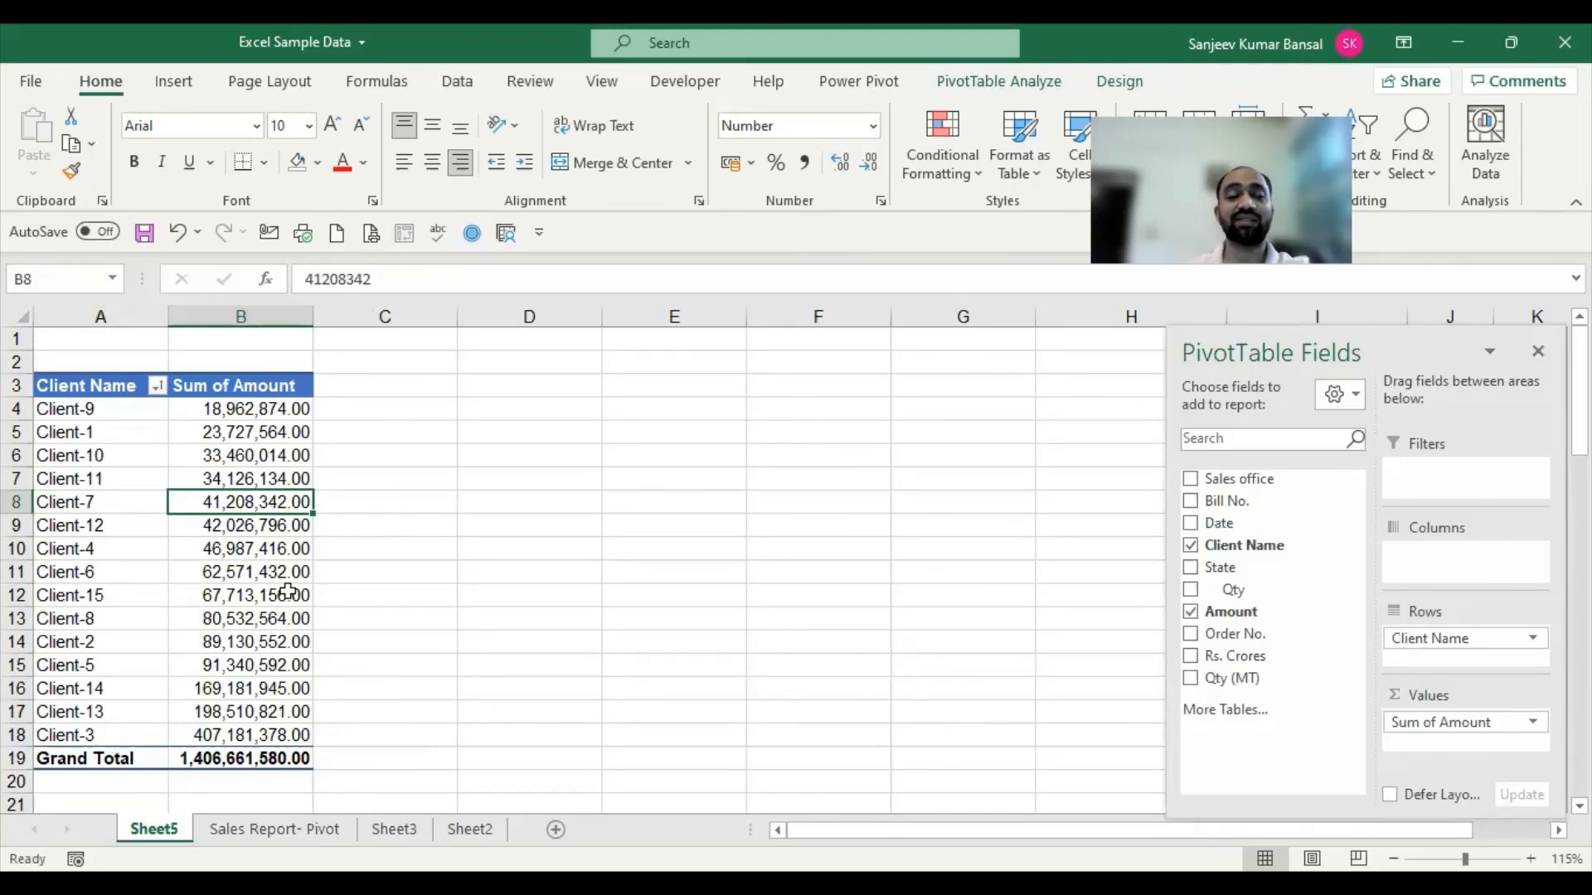
{"action": "left_click", "coordinate": [975, 81]}
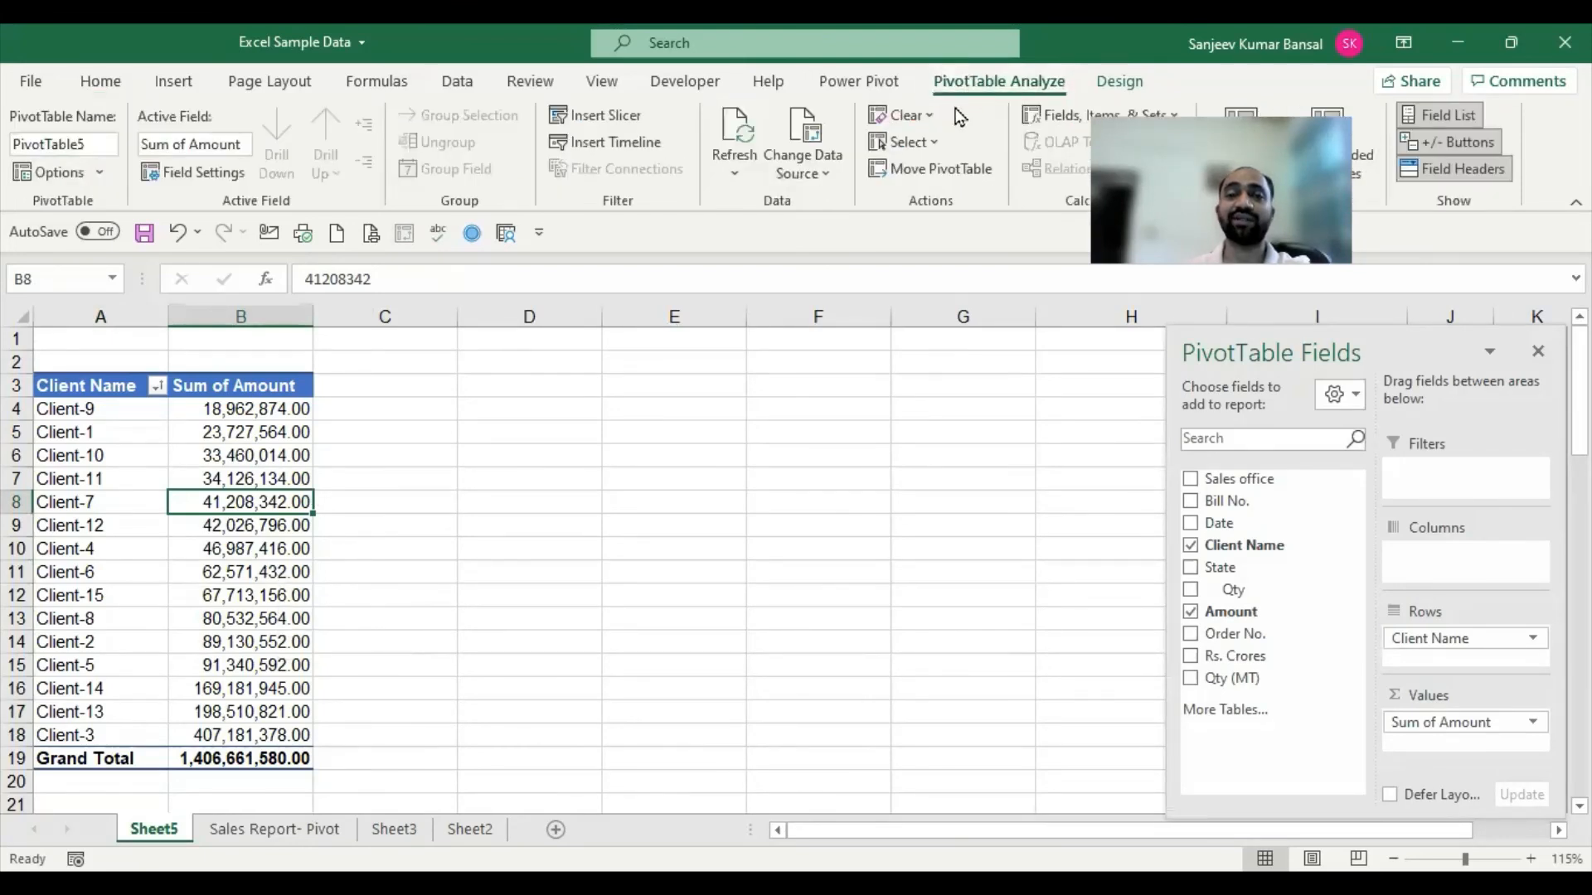
Compare the amount and client in row 1560 of the sales table with the Client-13 row of the pivot table.
{"action": "left_click", "coordinate": [274, 829]}
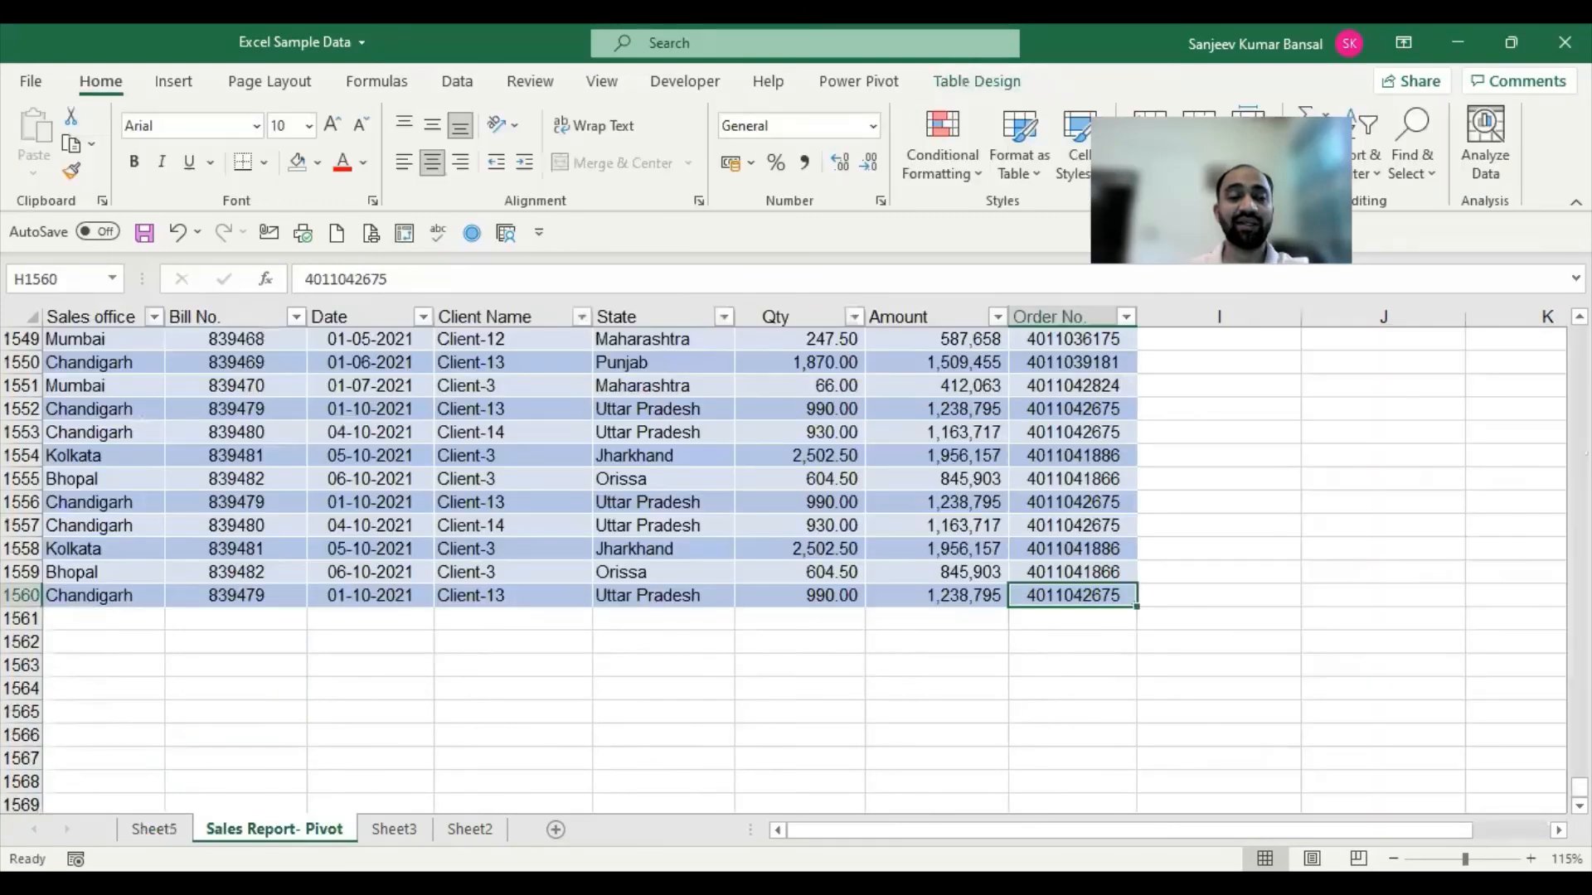
{"action": "left_click_drag", "start_coordinate": [117, 594], "coordinate": [978, 593]}
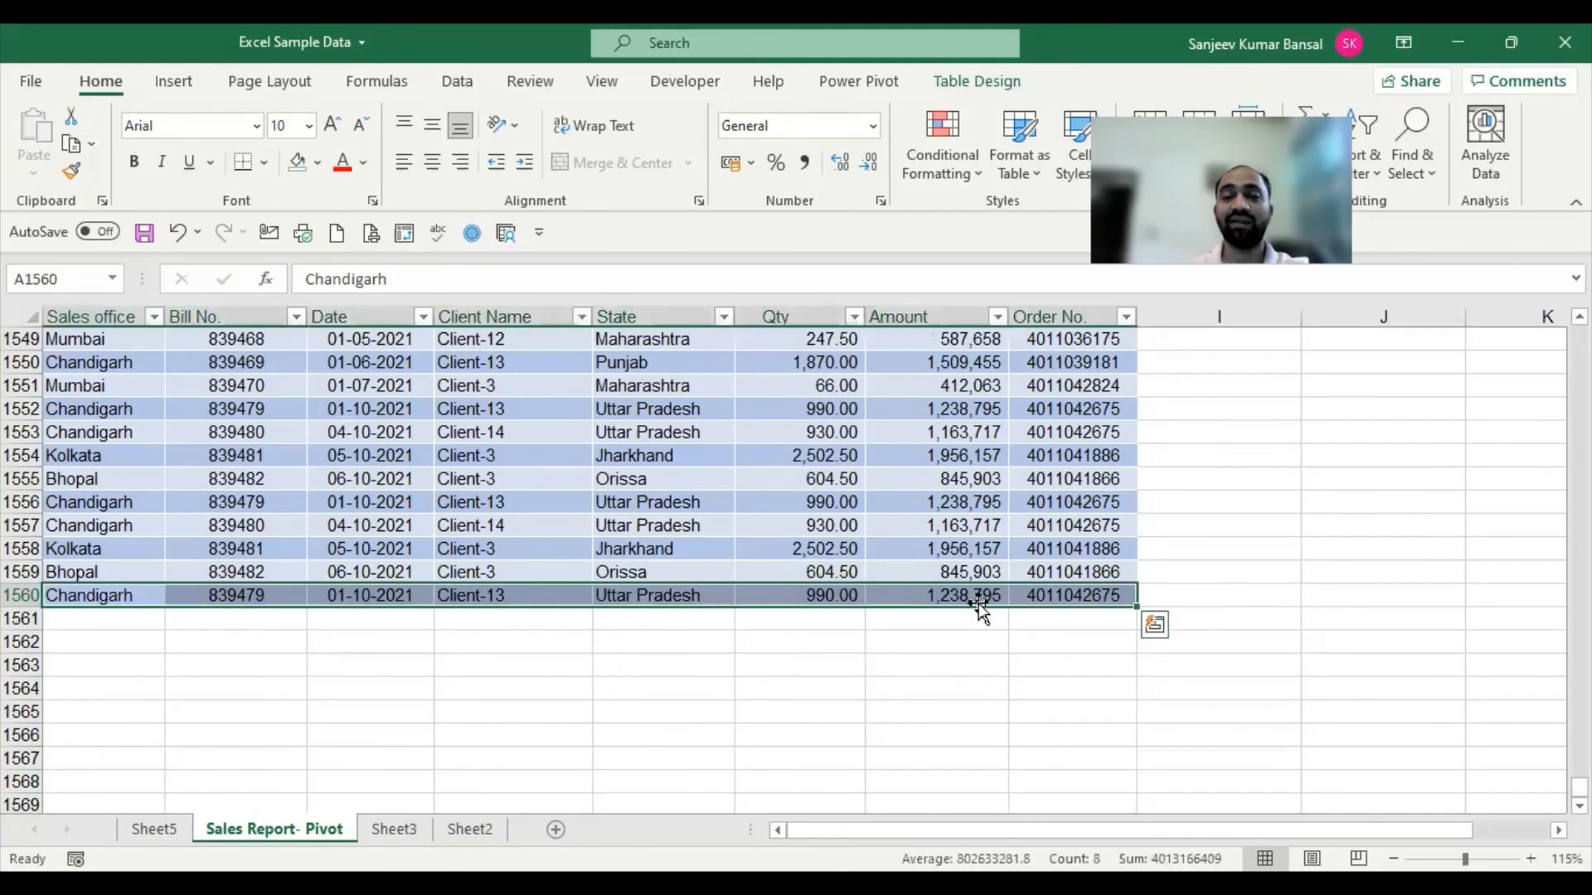
{"action": "left_click", "coordinate": [981, 597]}
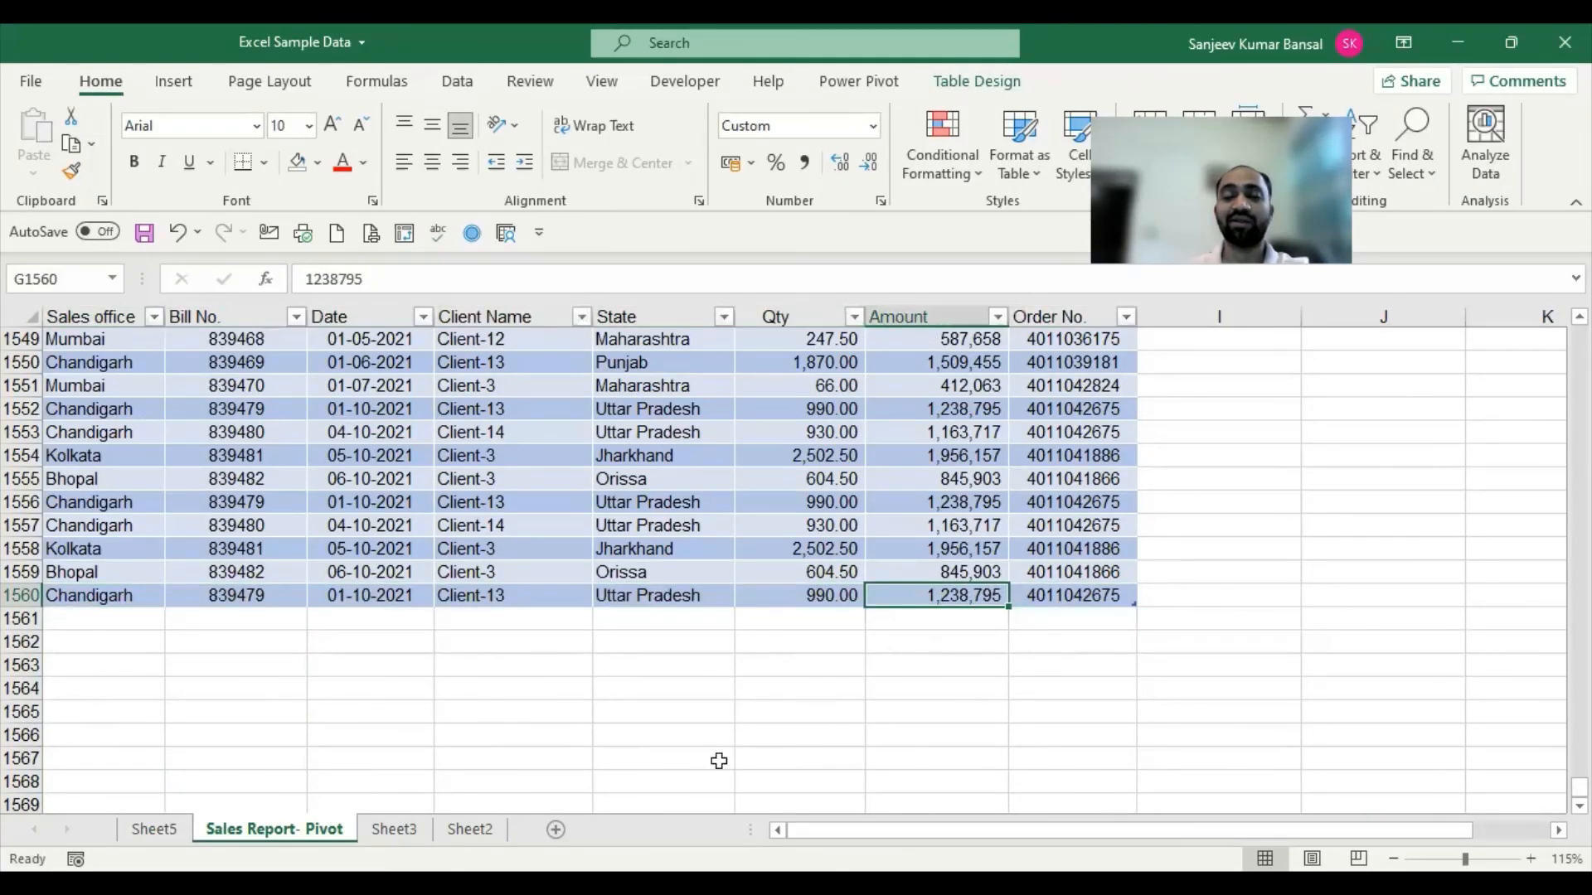
{"action": "left_click", "coordinate": [154, 830]}
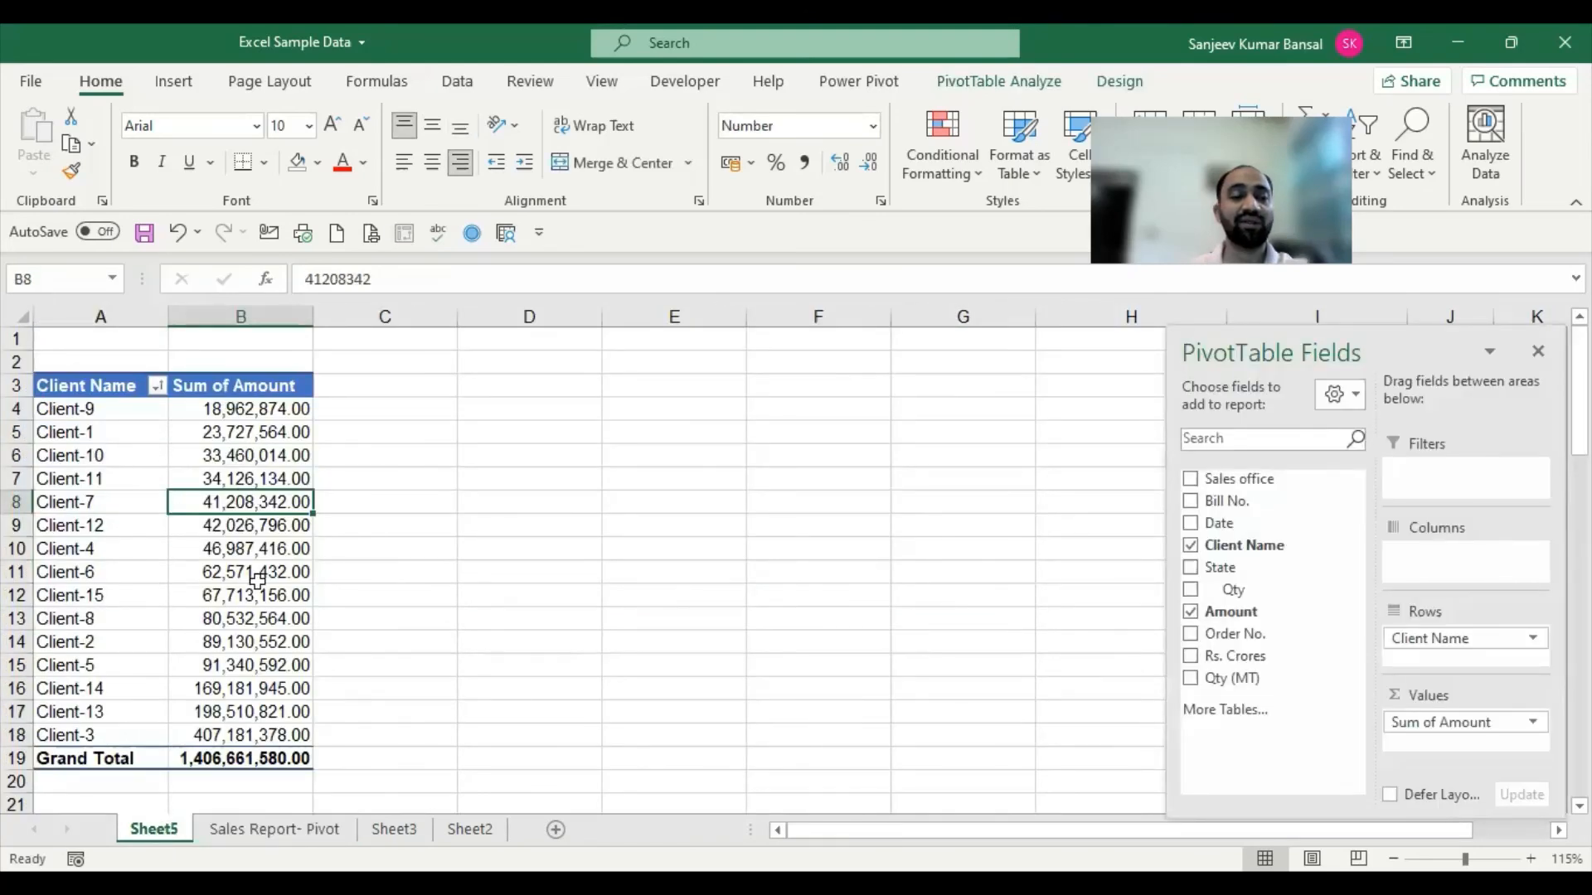
{"action": "left_click", "coordinate": [249, 828]}
{"action": "left_click", "coordinate": [489, 595]}
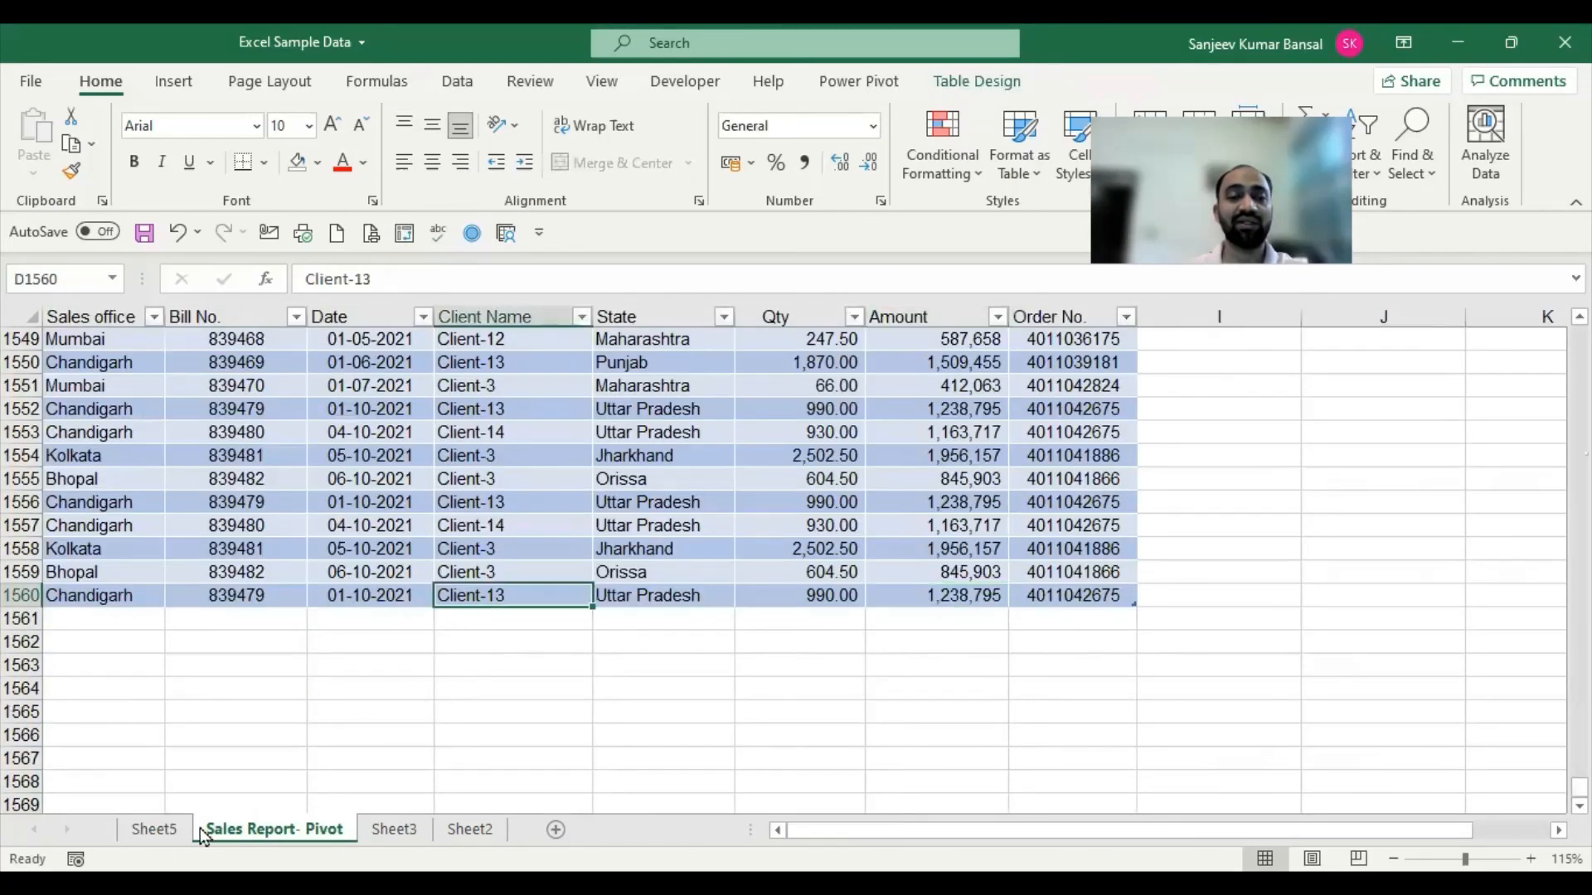
{"action": "left_click", "coordinate": [154, 829]}
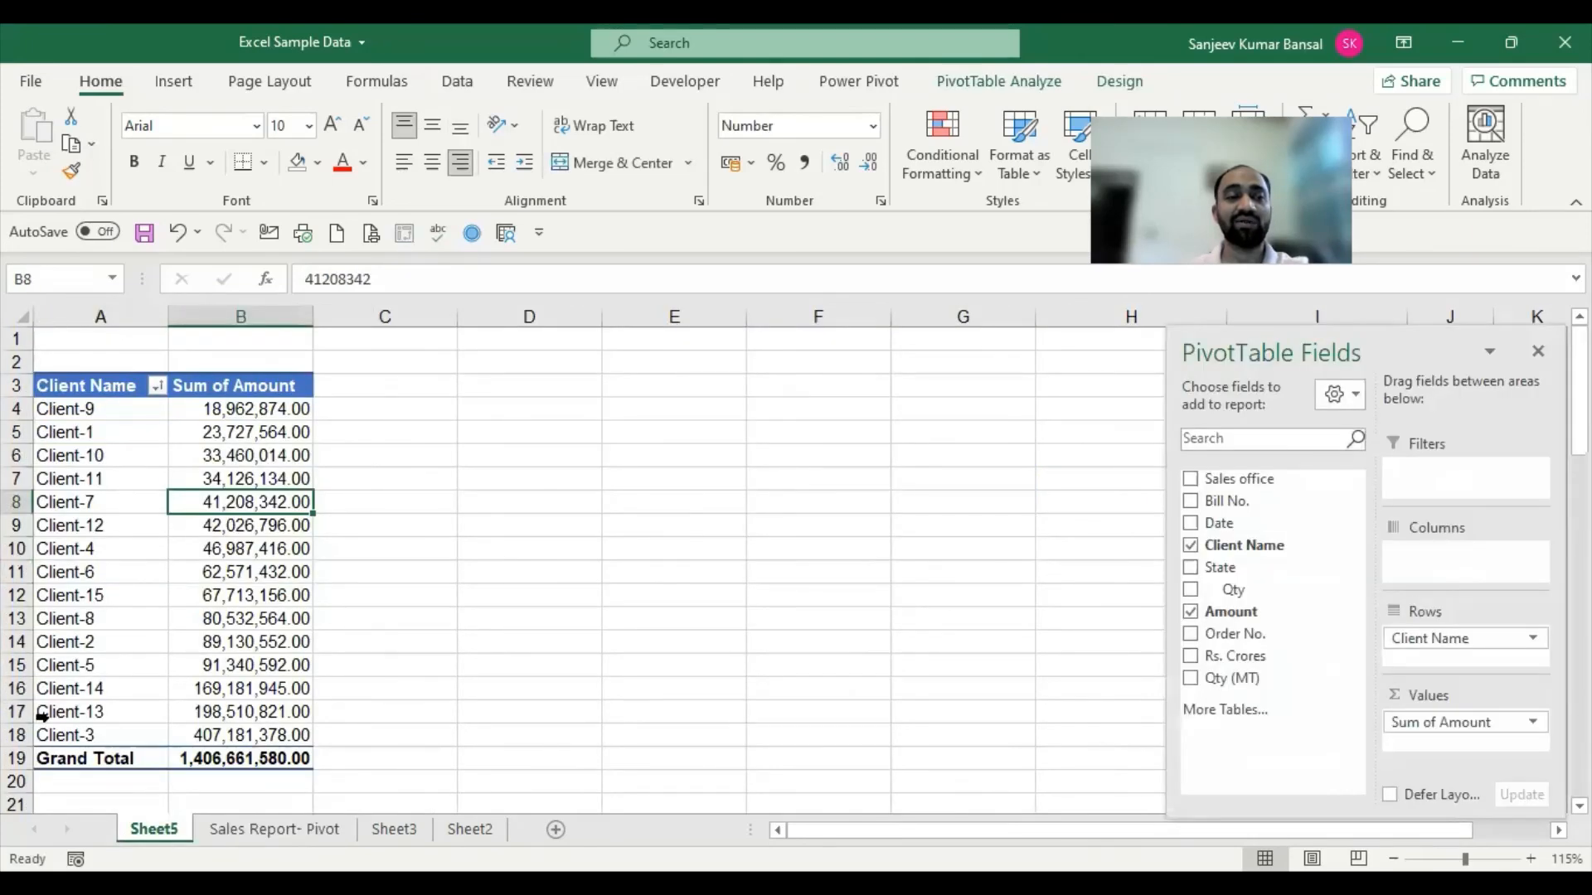
{"action": "left_click", "coordinate": [16, 712]}
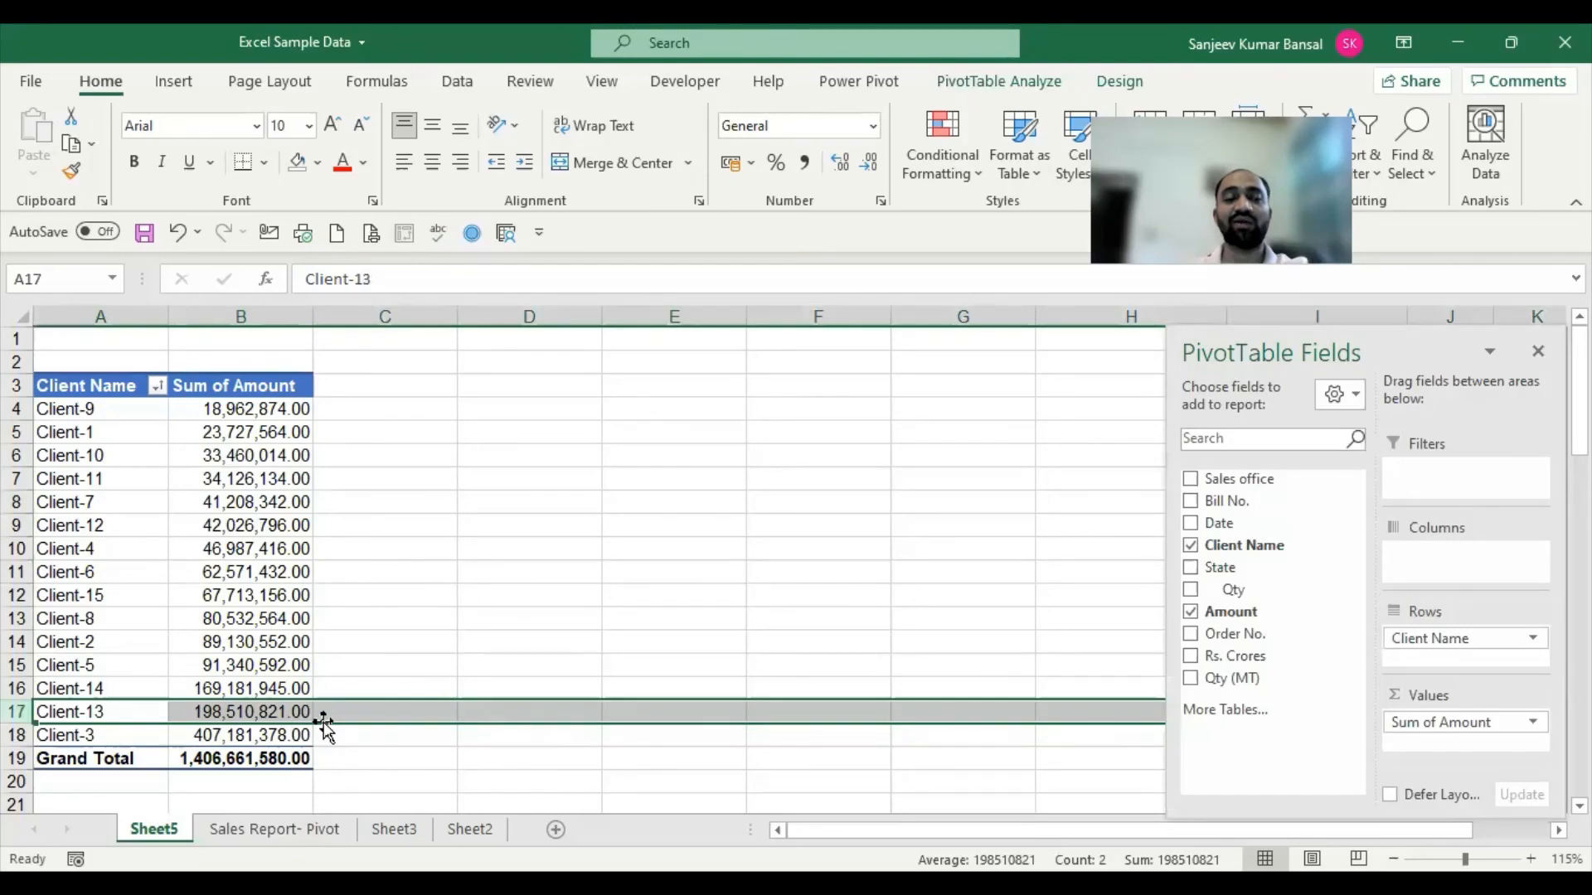
Refresh all pivot tables in the workbook to include the added Client-13 record.
{"action": "left_click", "coordinate": [277, 574]}
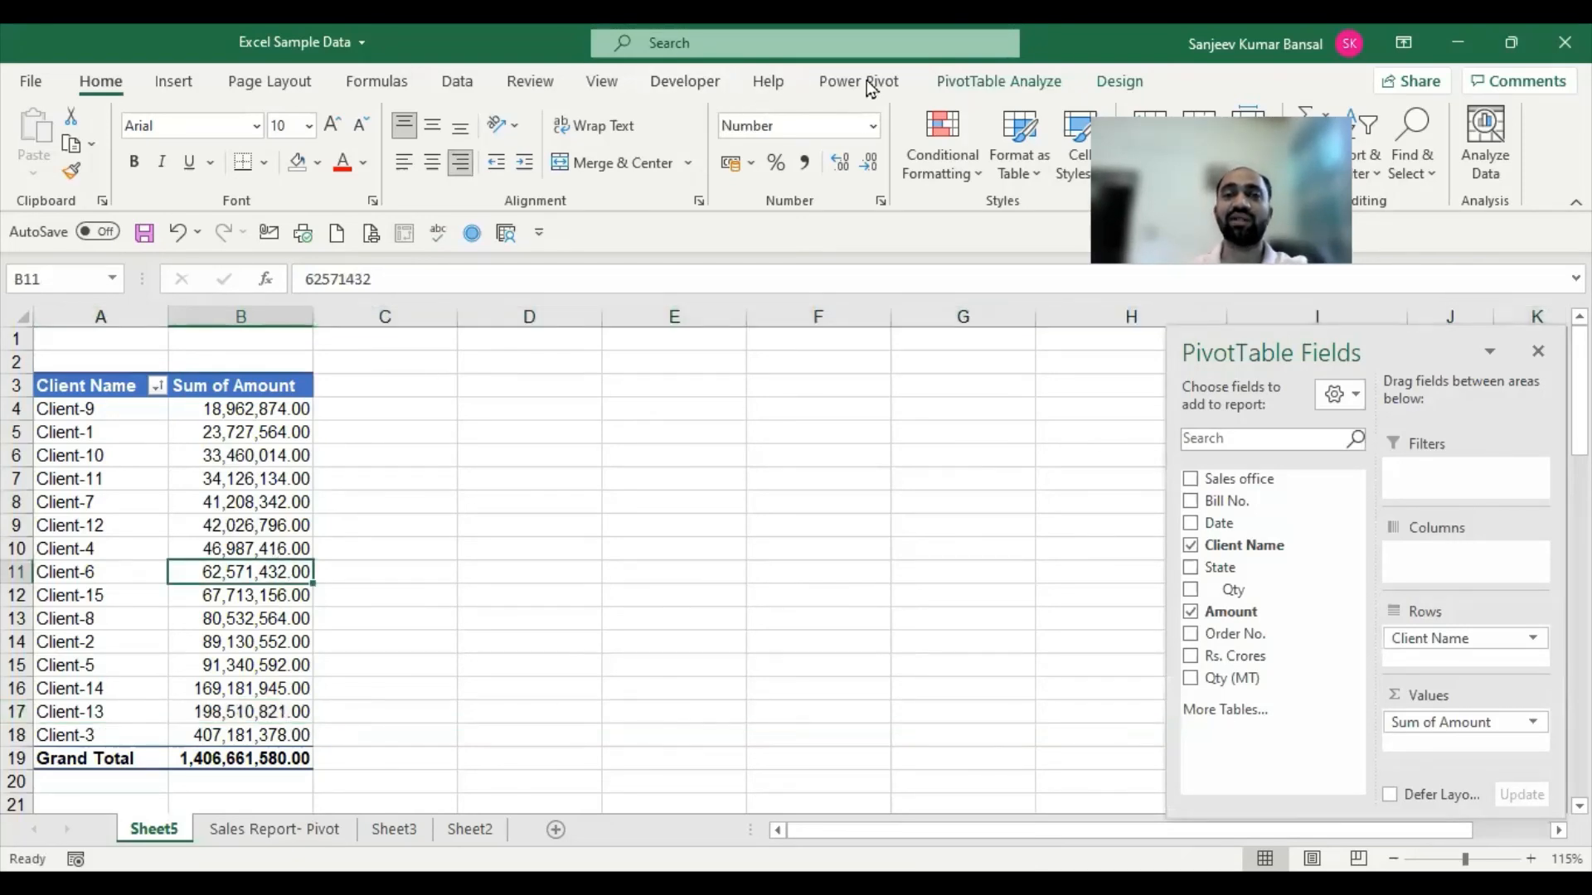
{"action": "left_click", "coordinate": [1025, 92]}
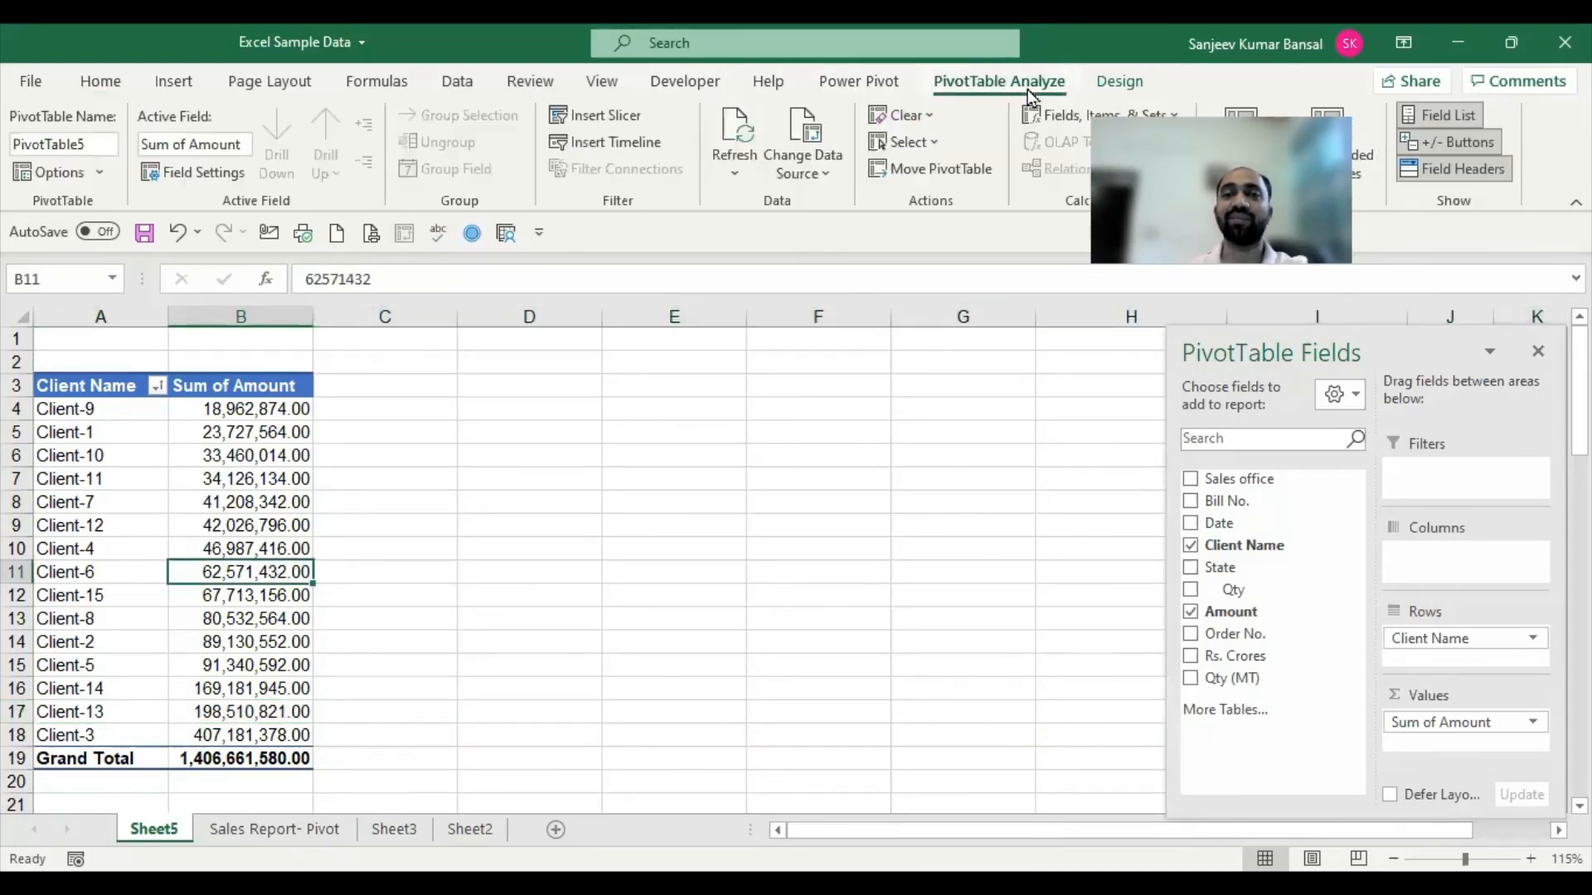
{"action": "left_click", "coordinate": [735, 171]}
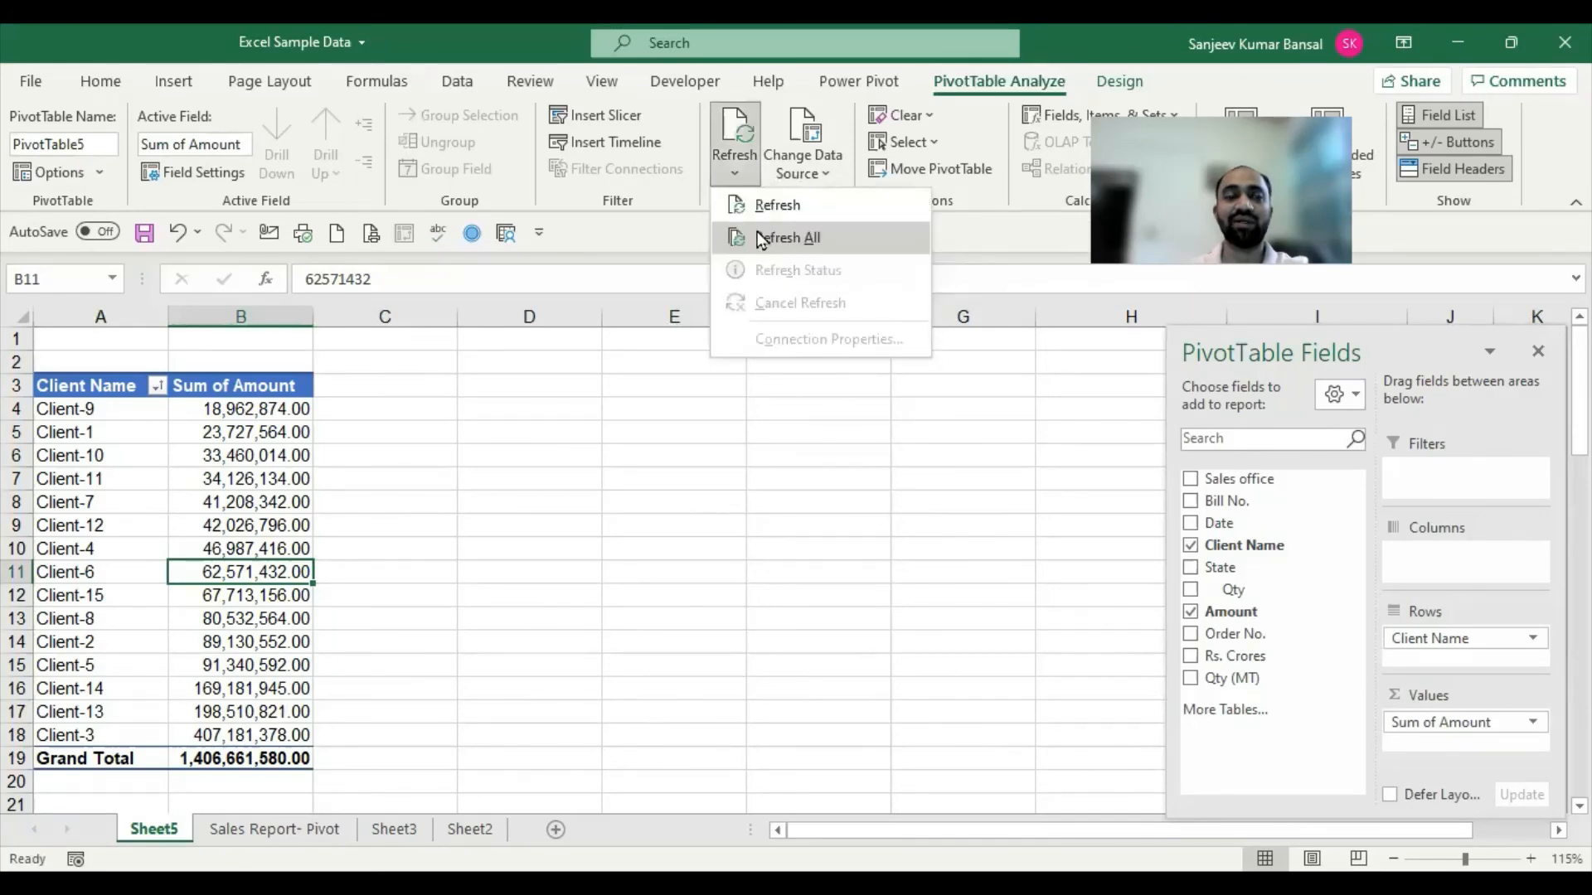
{"action": "left_click", "coordinate": [761, 238]}
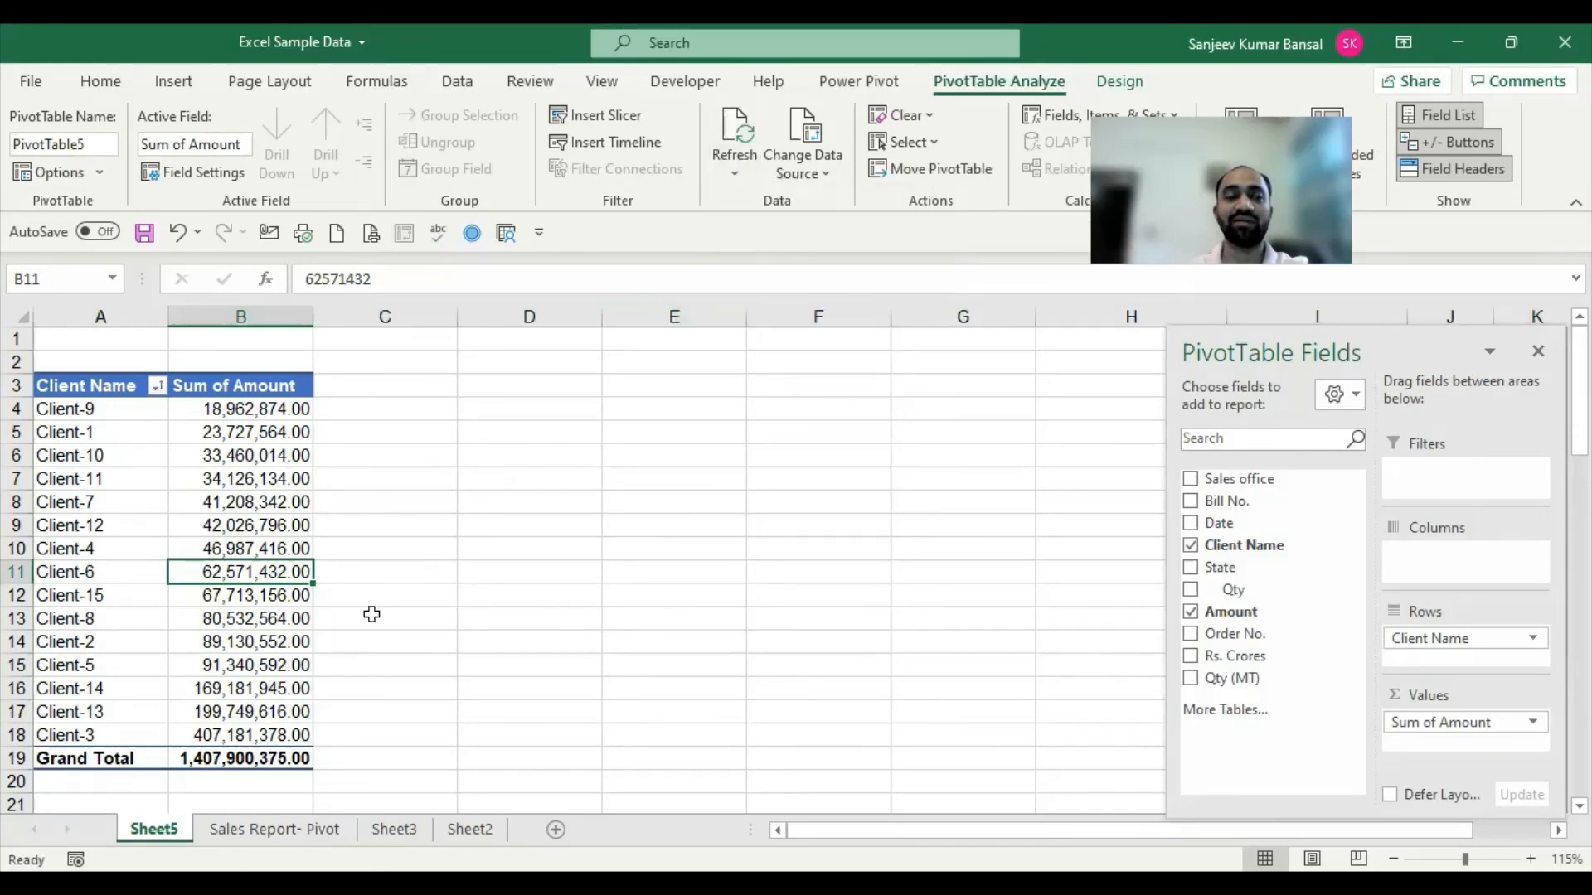
Compare the refreshed client amounts and Grand Total on Sheet5 with the amounts in the last records of the Sales Report- Pivot sheet.
{"action": "left_click", "coordinate": [225, 713]}
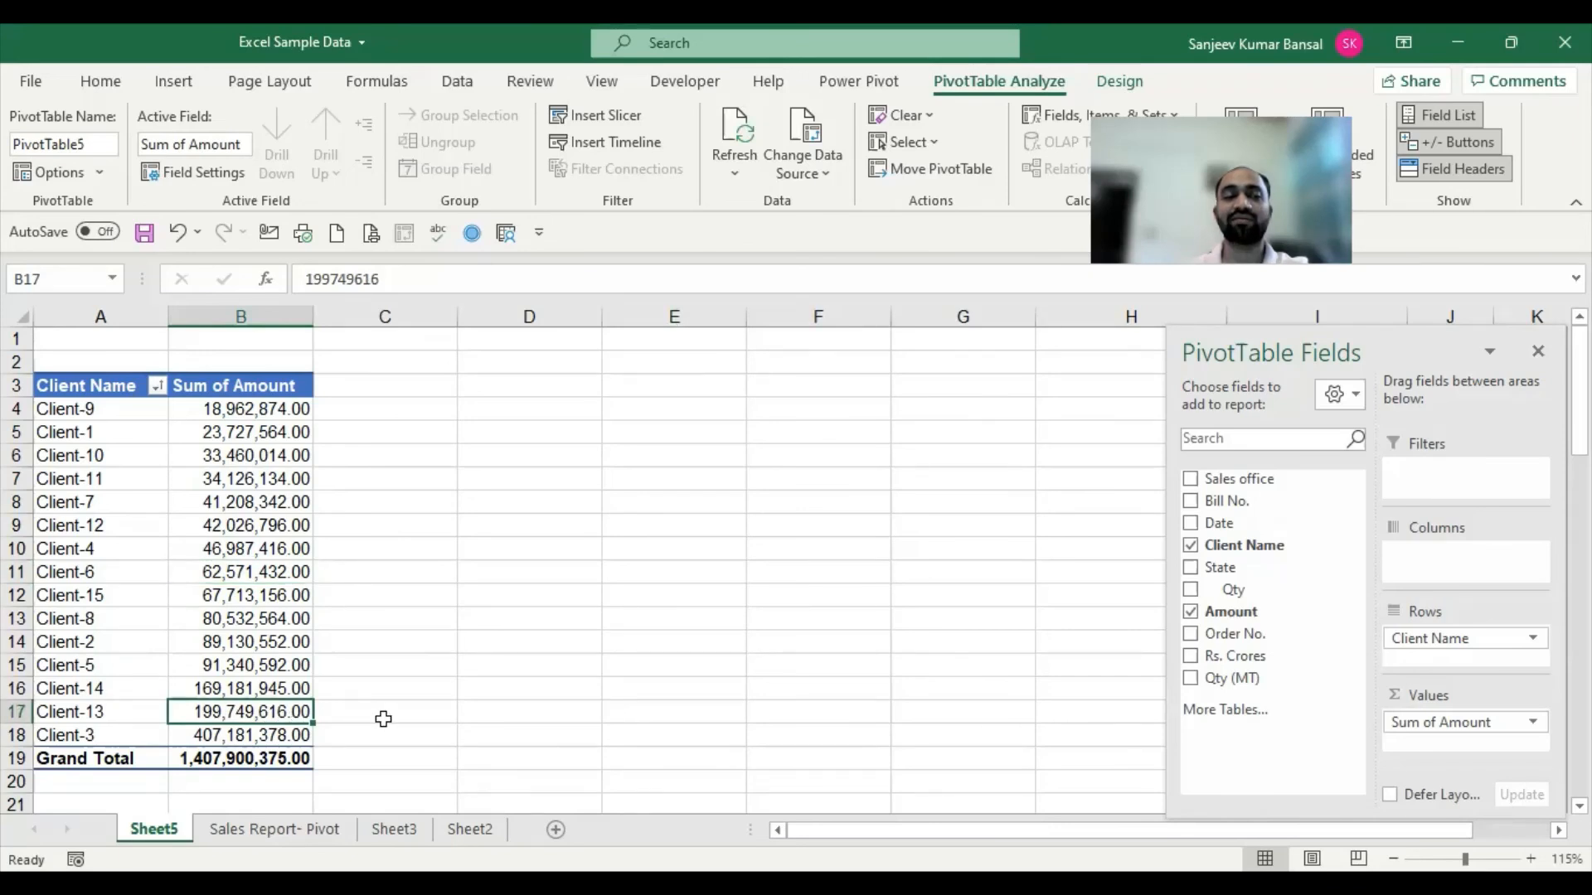
{"action": "left_click", "coordinate": [282, 406]}
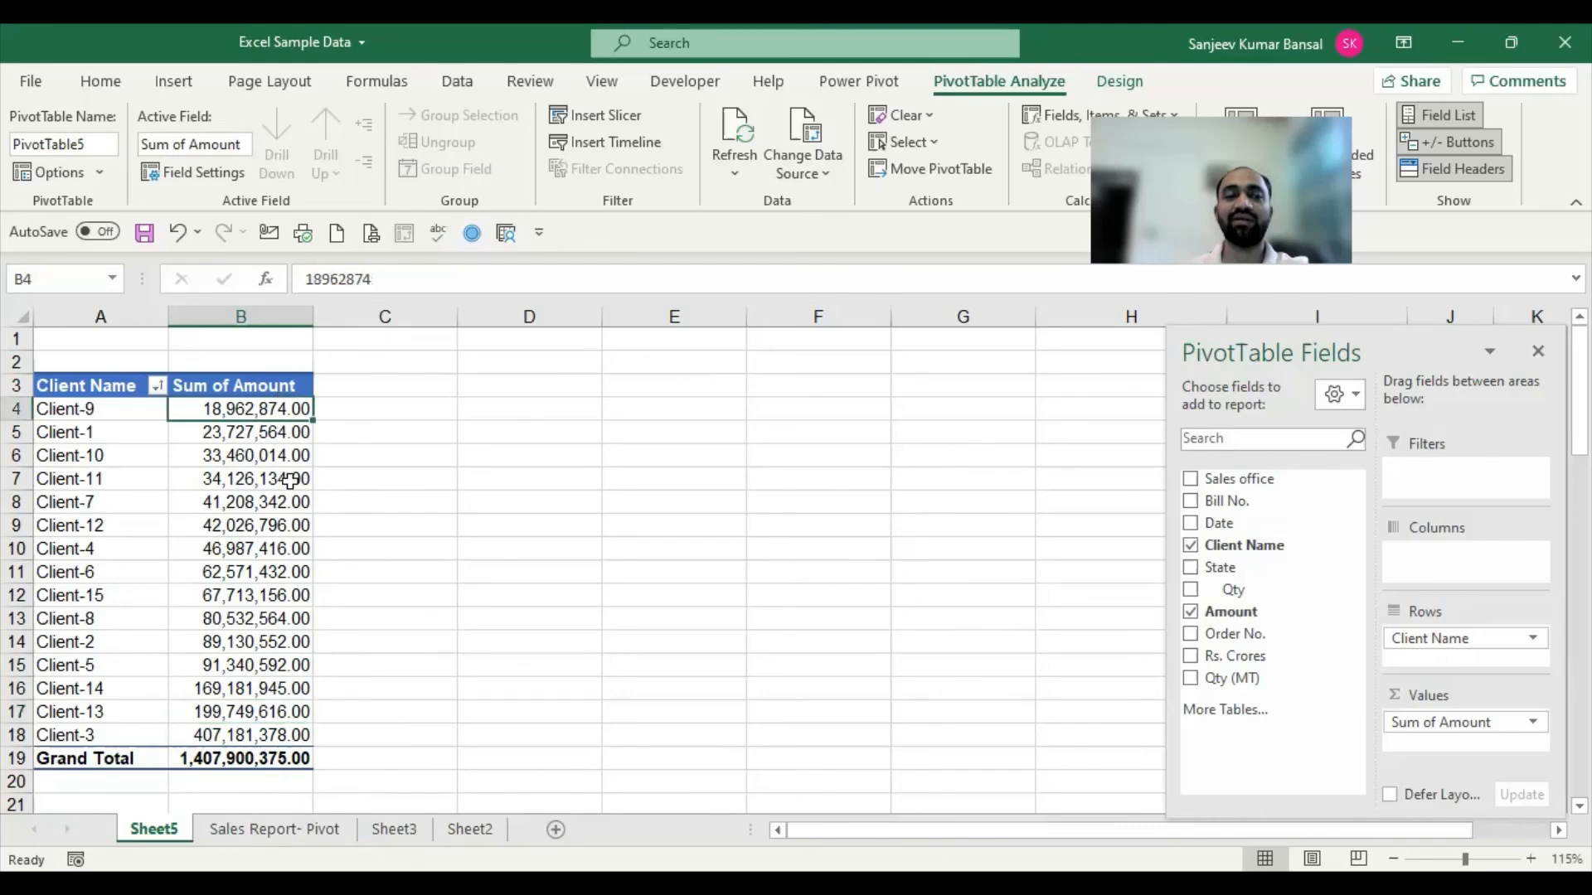
{"action": "left_click_drag", "start_coordinate": [289, 481], "coordinate": [290, 758]}
{"action": "left_click", "coordinate": [273, 829]}
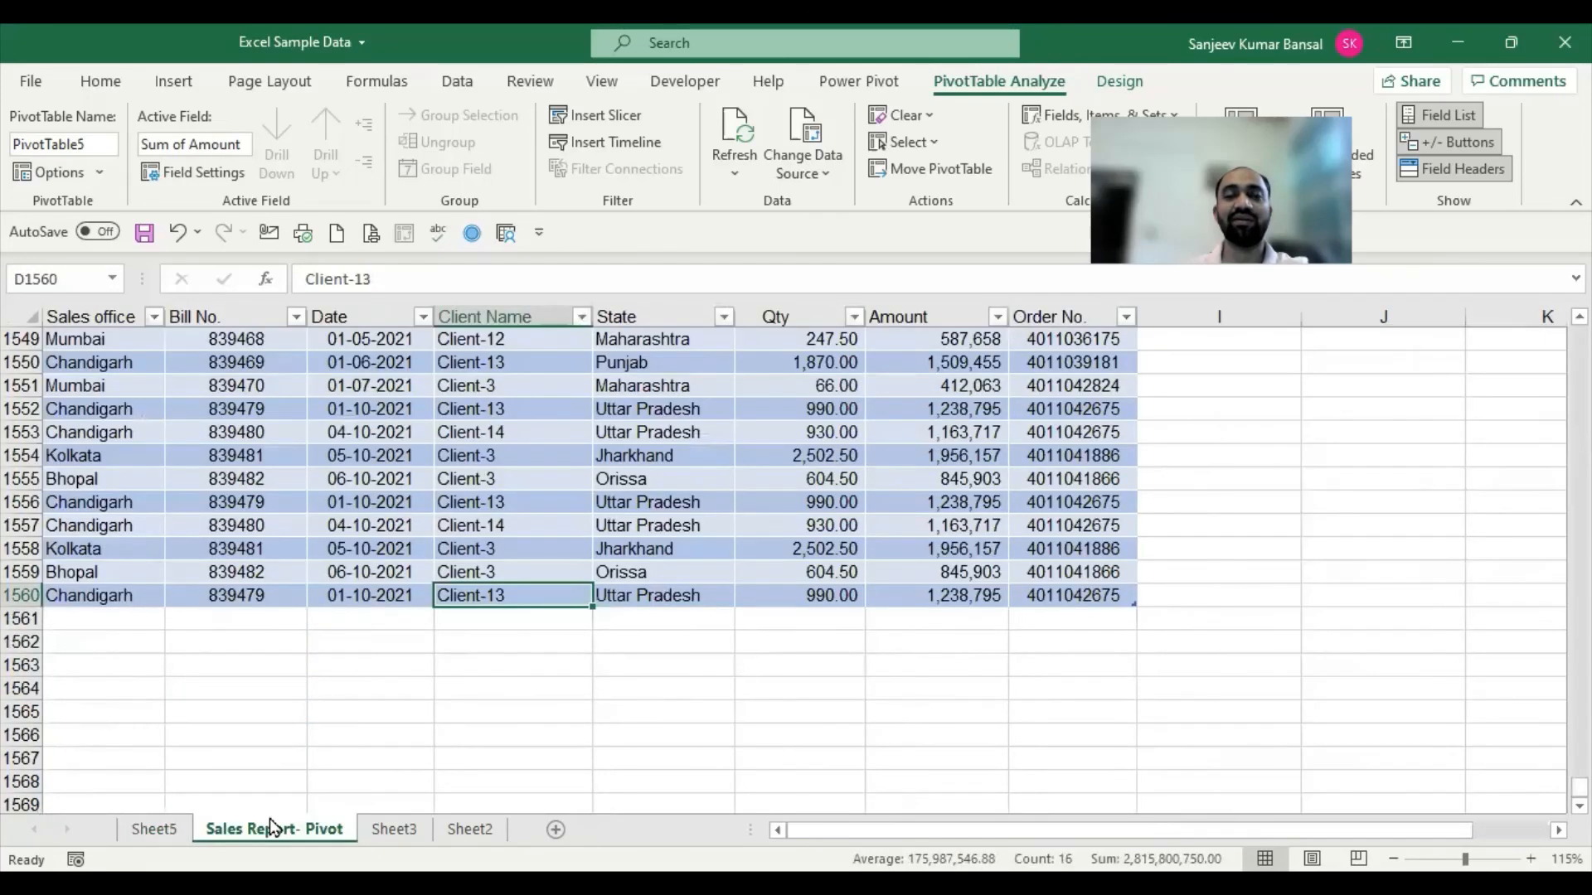
{"action": "left_click", "coordinate": [156, 829]}
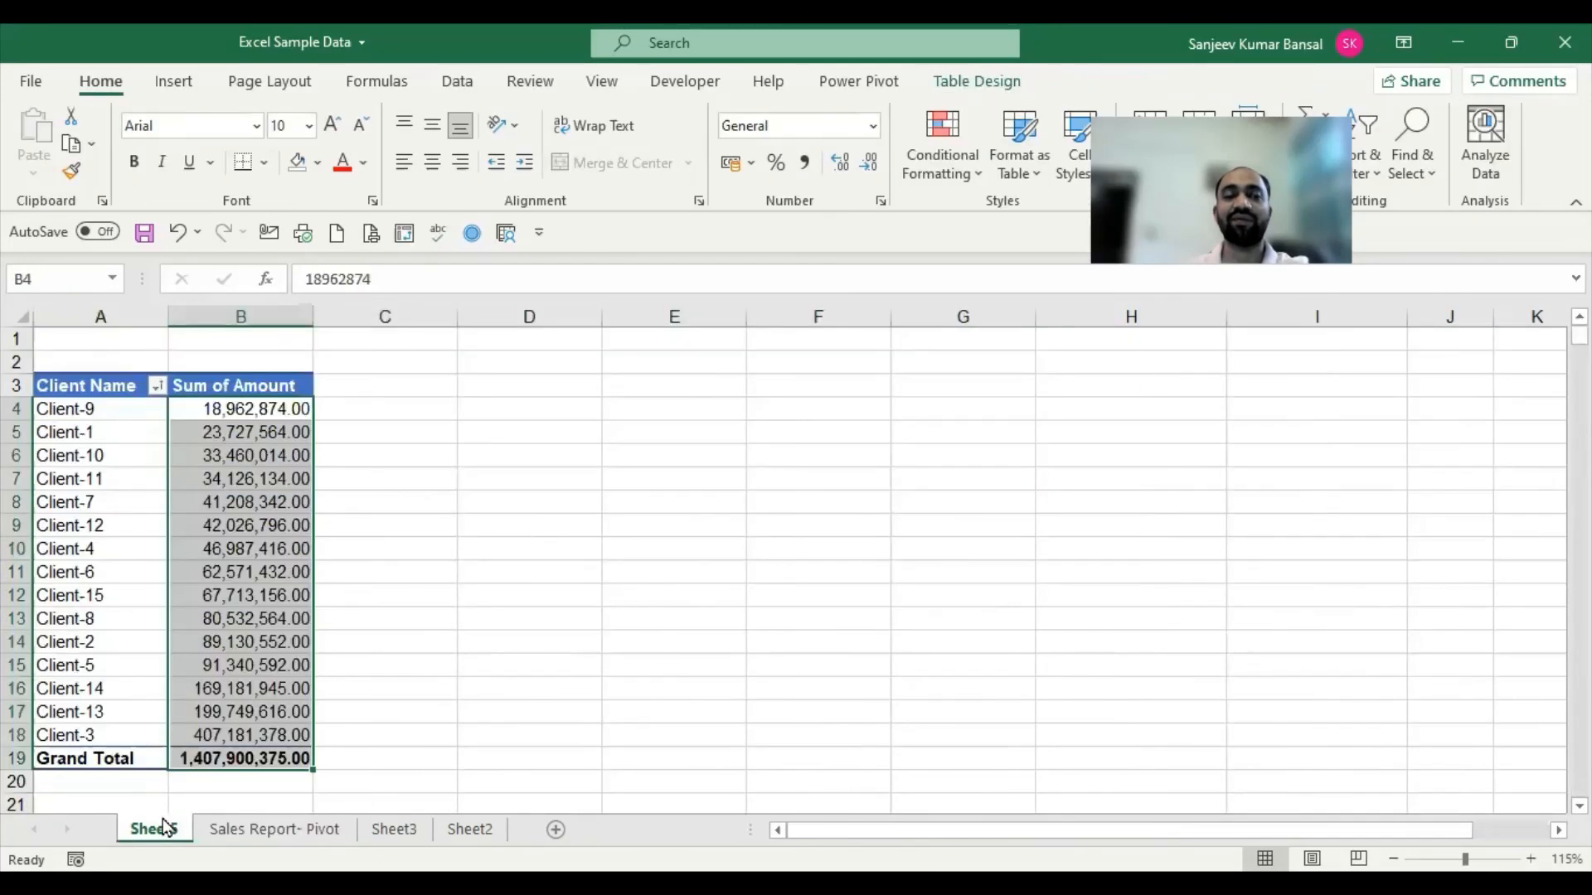
{"action": "left_click", "coordinate": [283, 525]}
{"action": "left_click", "coordinate": [263, 829]}
{"action": "left_click", "coordinate": [907, 428]}
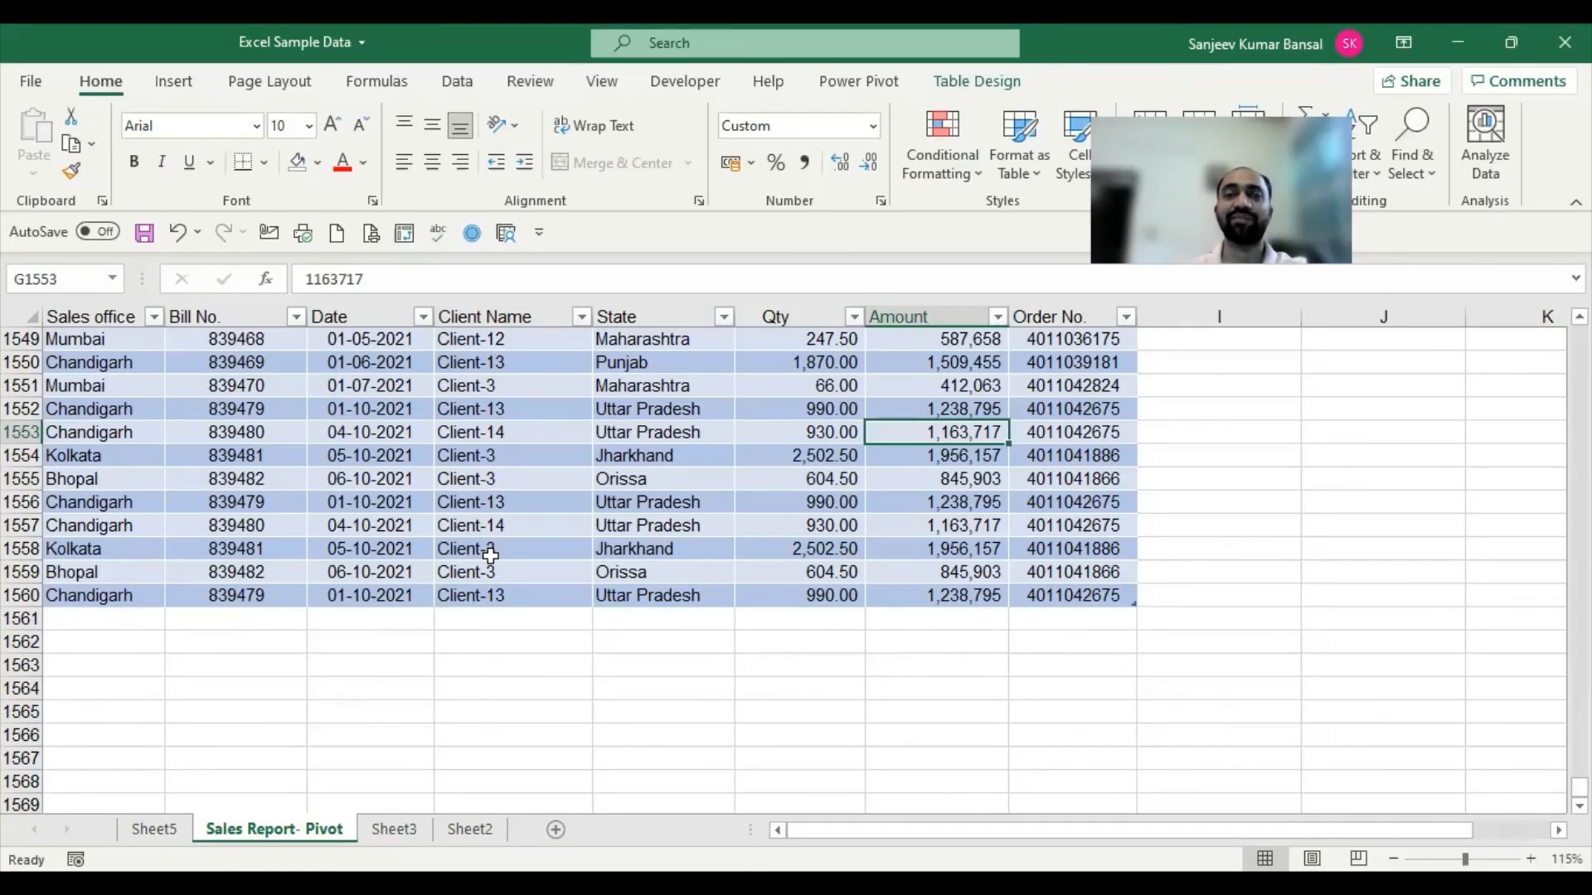
{"action": "left_click", "coordinate": [154, 829]}
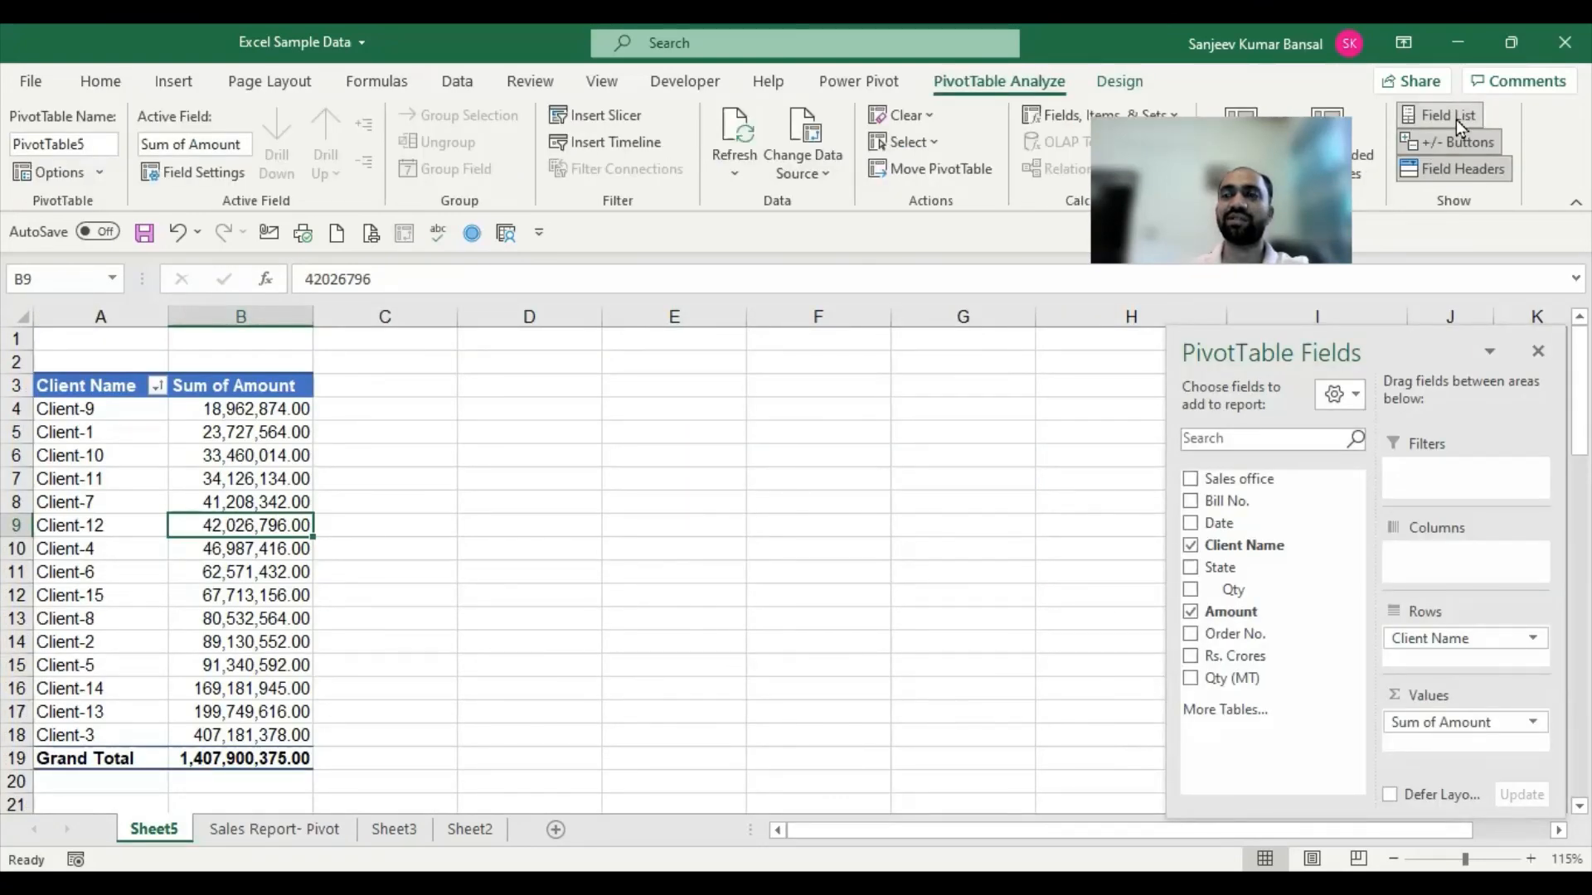
Hide and redisplay the pivot field list, add Sales office to the rows above Client Name, and check the Ahemedabad group.
{"action": "left_click", "coordinate": [1456, 119]}
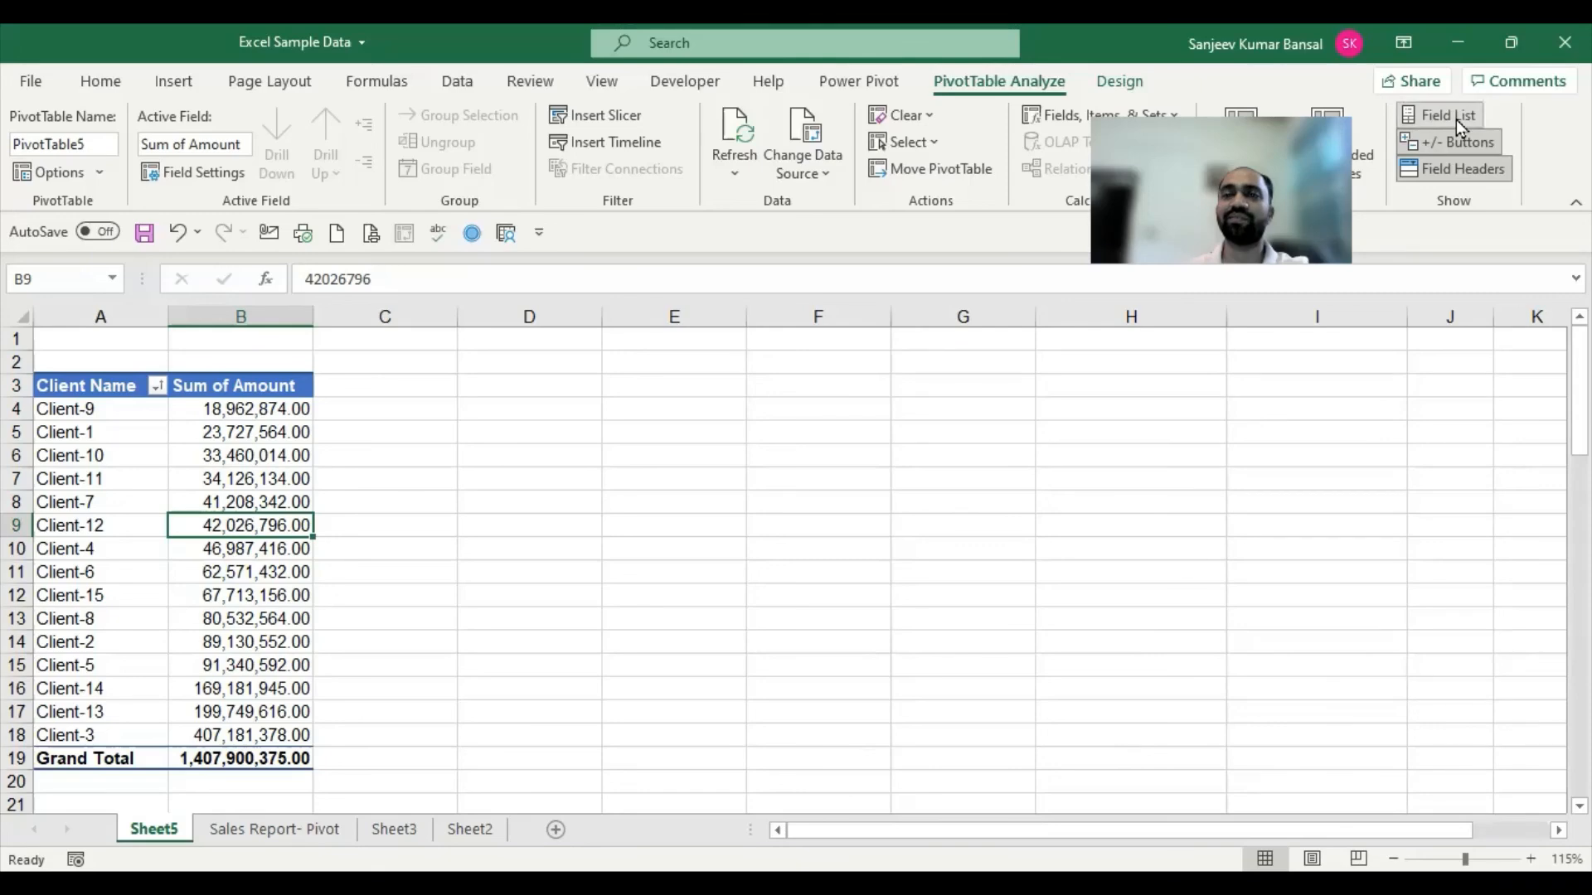
{"action": "left_click", "coordinate": [1456, 120]}
{"action": "left_click", "coordinate": [246, 461]}
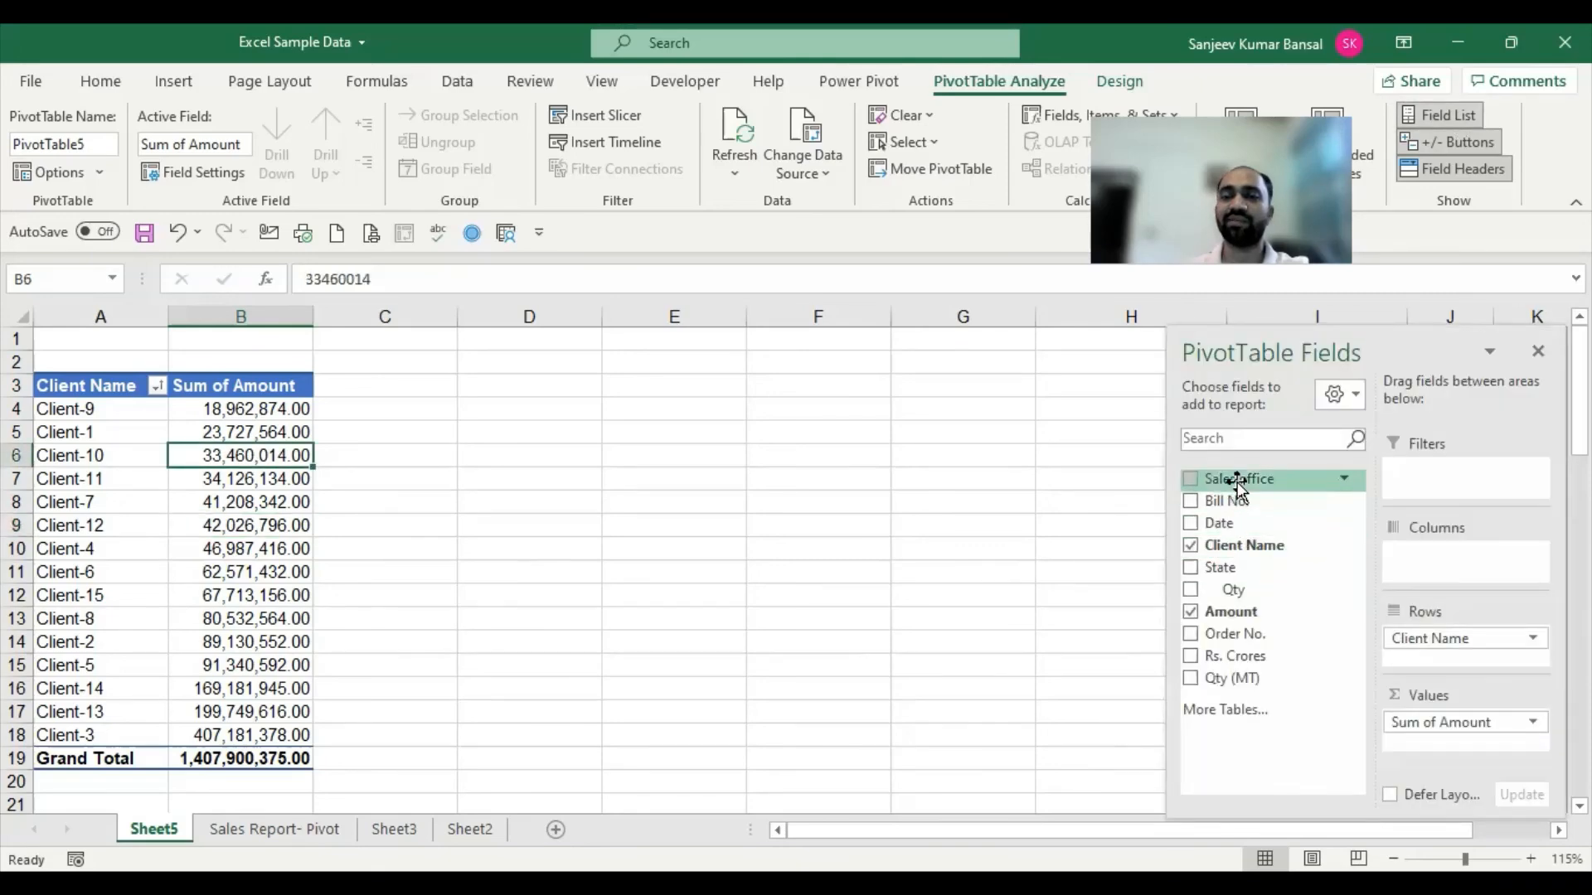
{"action": "left_click_drag", "start_coordinate": [1237, 481], "coordinate": [1466, 629]}
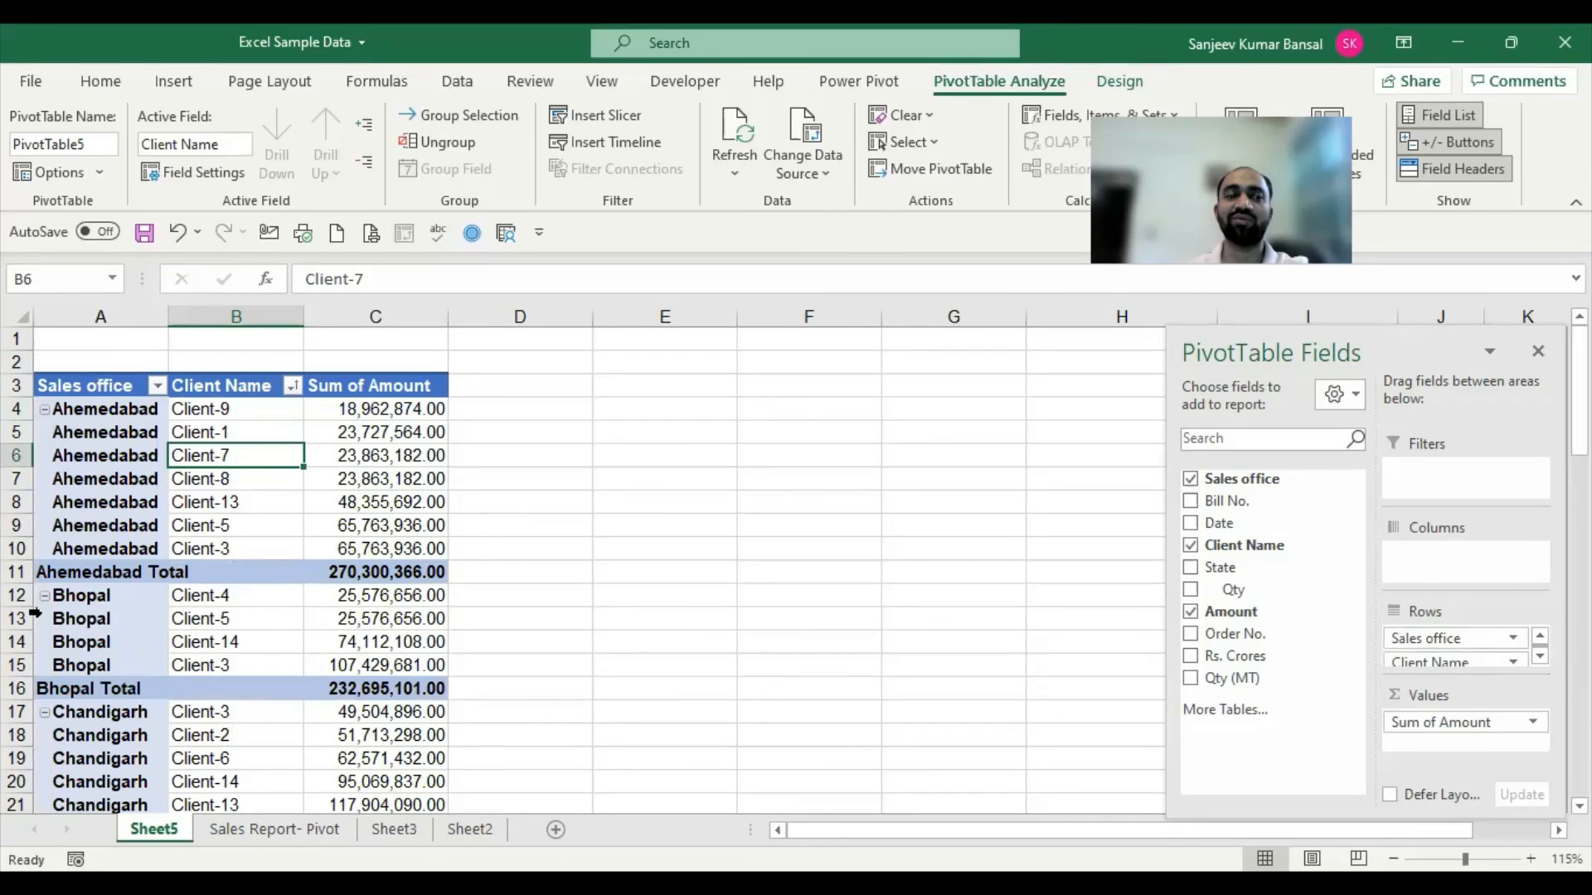
{"action": "left_click_drag", "start_coordinate": [63, 409], "coordinate": [398, 547]}
{"action": "left_click", "coordinate": [343, 459]}
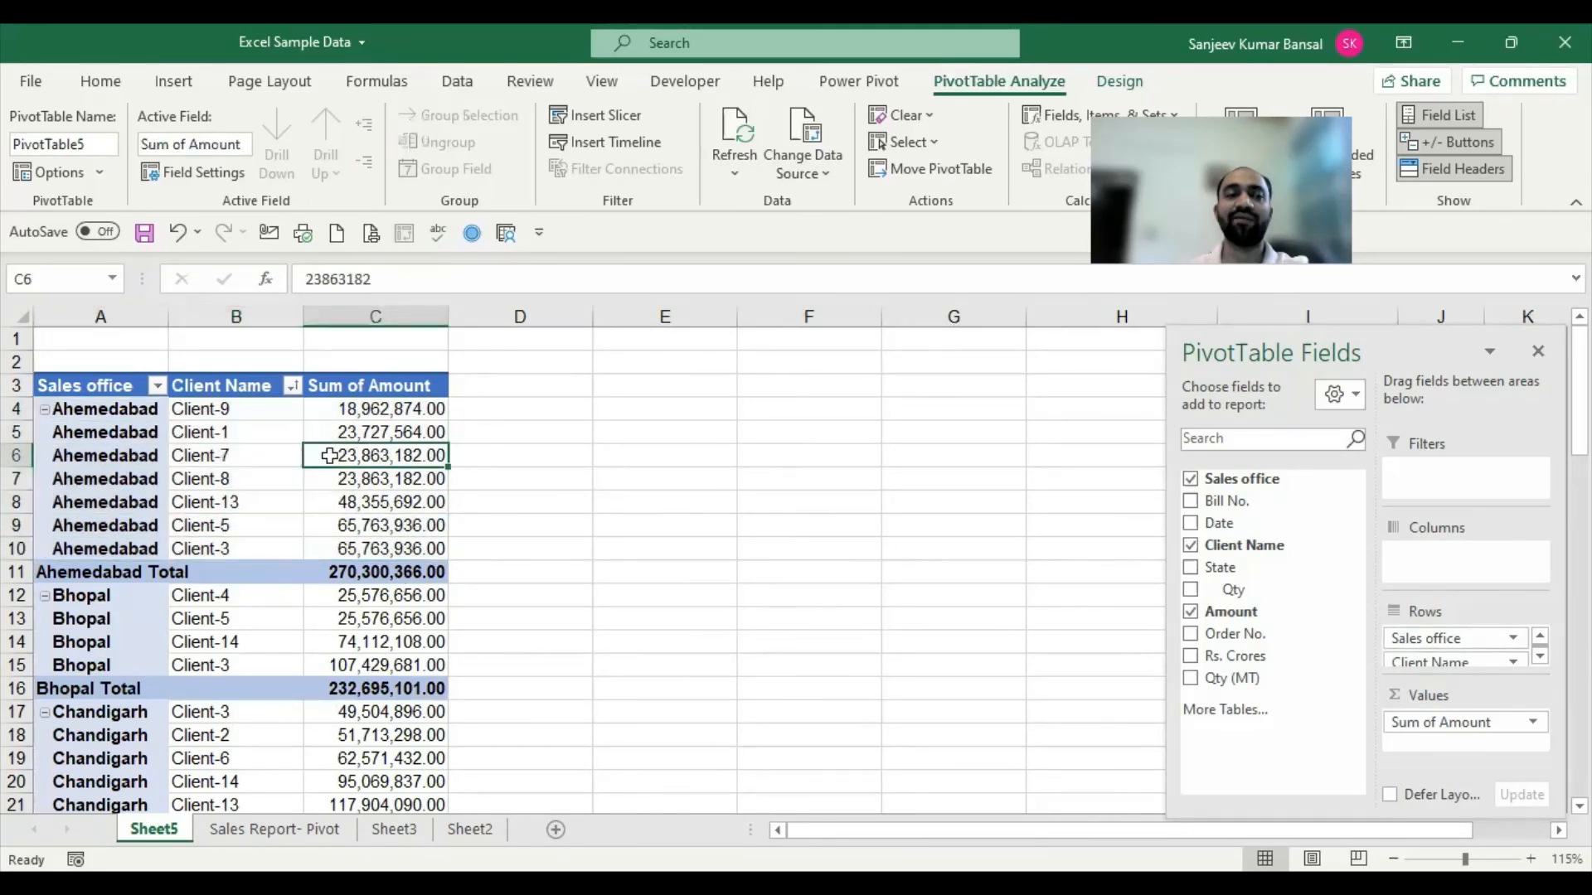
Hide the expand/collapse buttons beside the Sales office items and look through the rows of the pivot table.
{"action": "left_click", "coordinate": [97, 410]}
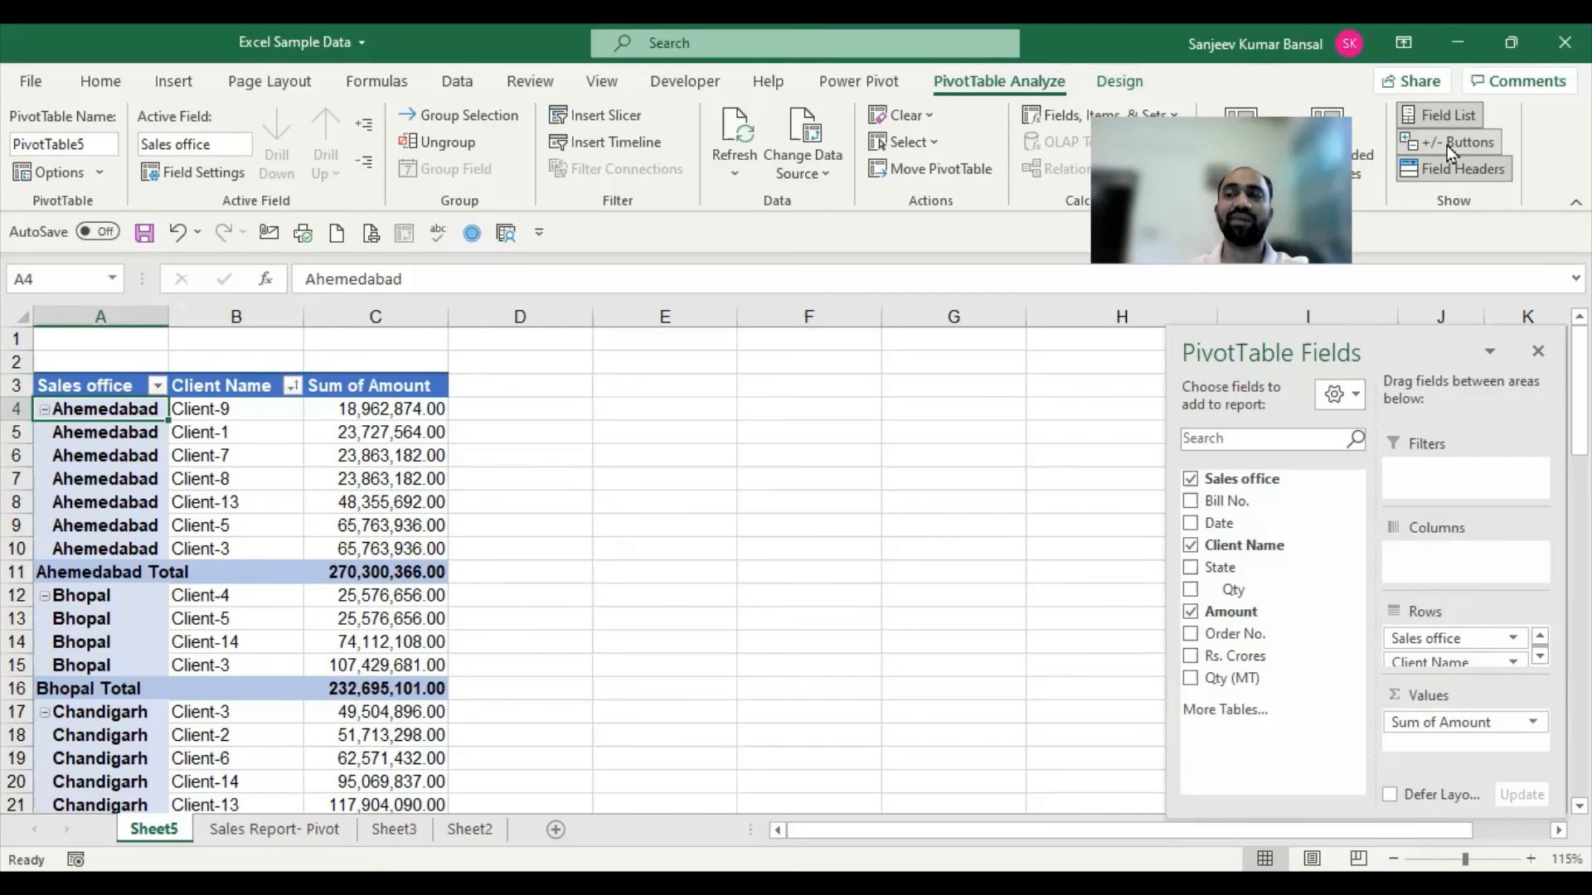
{"action": "left_click", "coordinate": [1480, 147]}
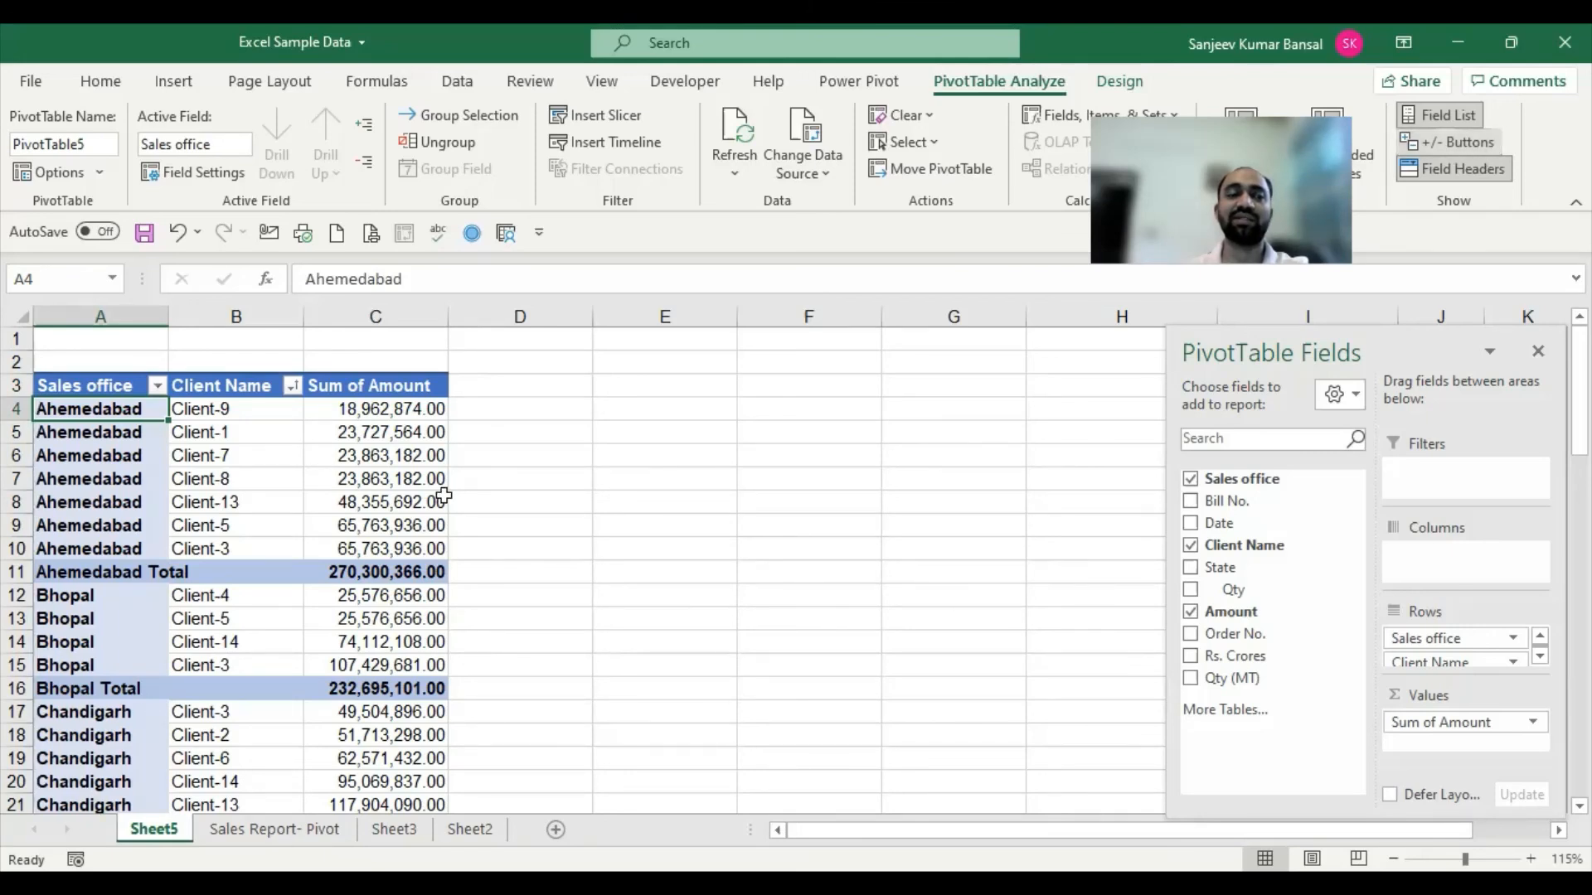
{"action": "left_click", "coordinate": [232, 623]}
{"action": "scroll", "coordinate": [311, 635], "scroll_direction": "down", "scroll_amount": 7}
{"action": "scroll", "coordinate": [311, 636], "scroll_direction": "up", "scroll_amount": 7}
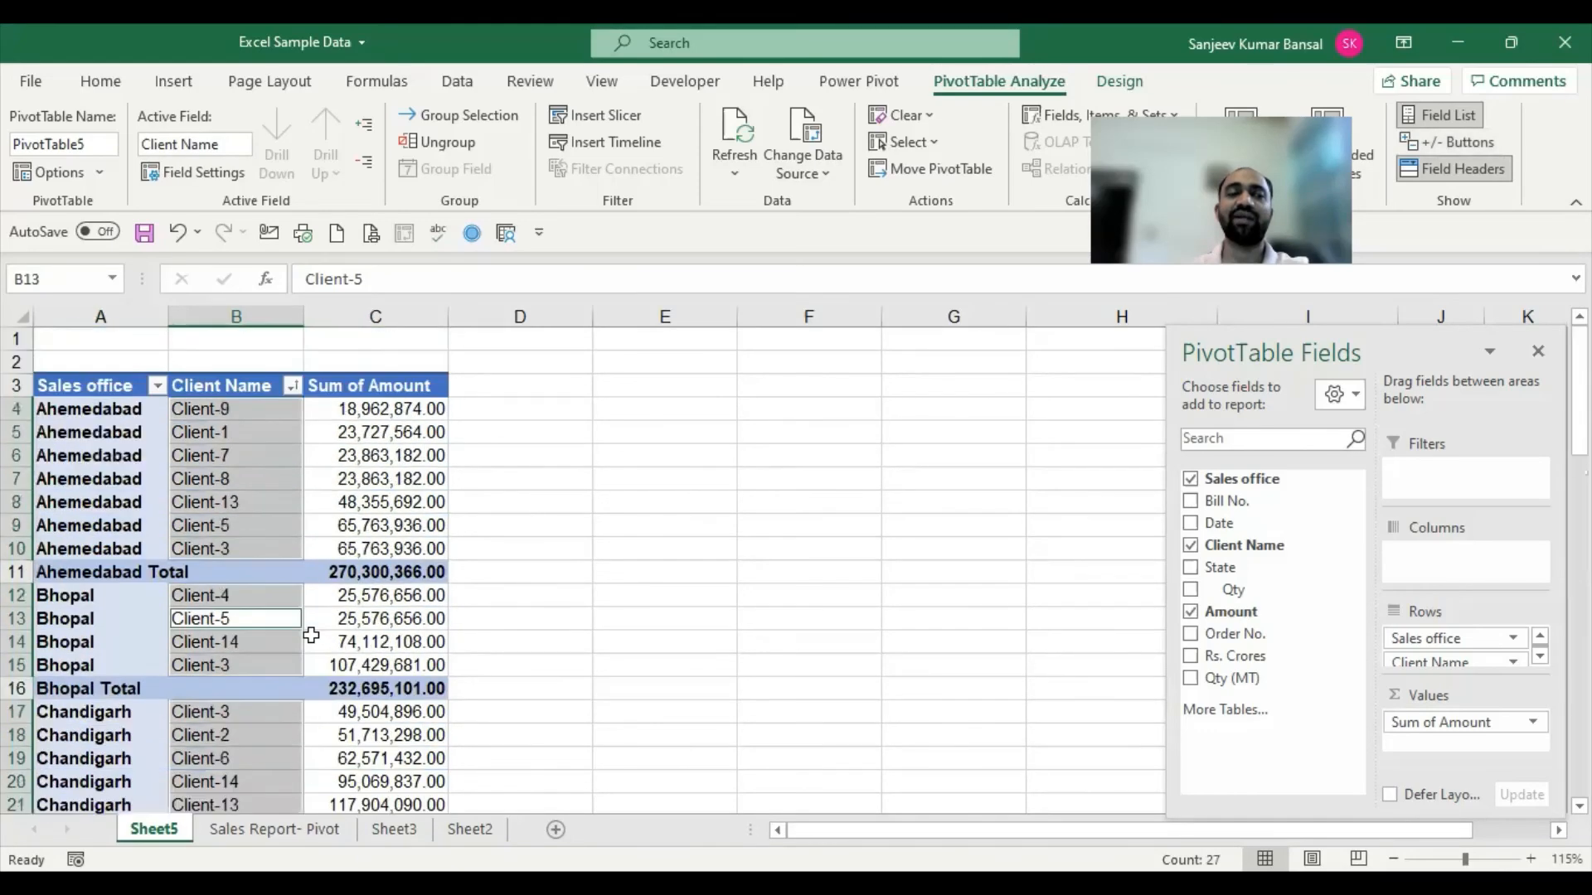
Review the first records of the sales table on the Sales Report- Pivot sheet and return to the pivot table on Sheet5.
{"action": "left_click", "coordinate": [382, 409]}
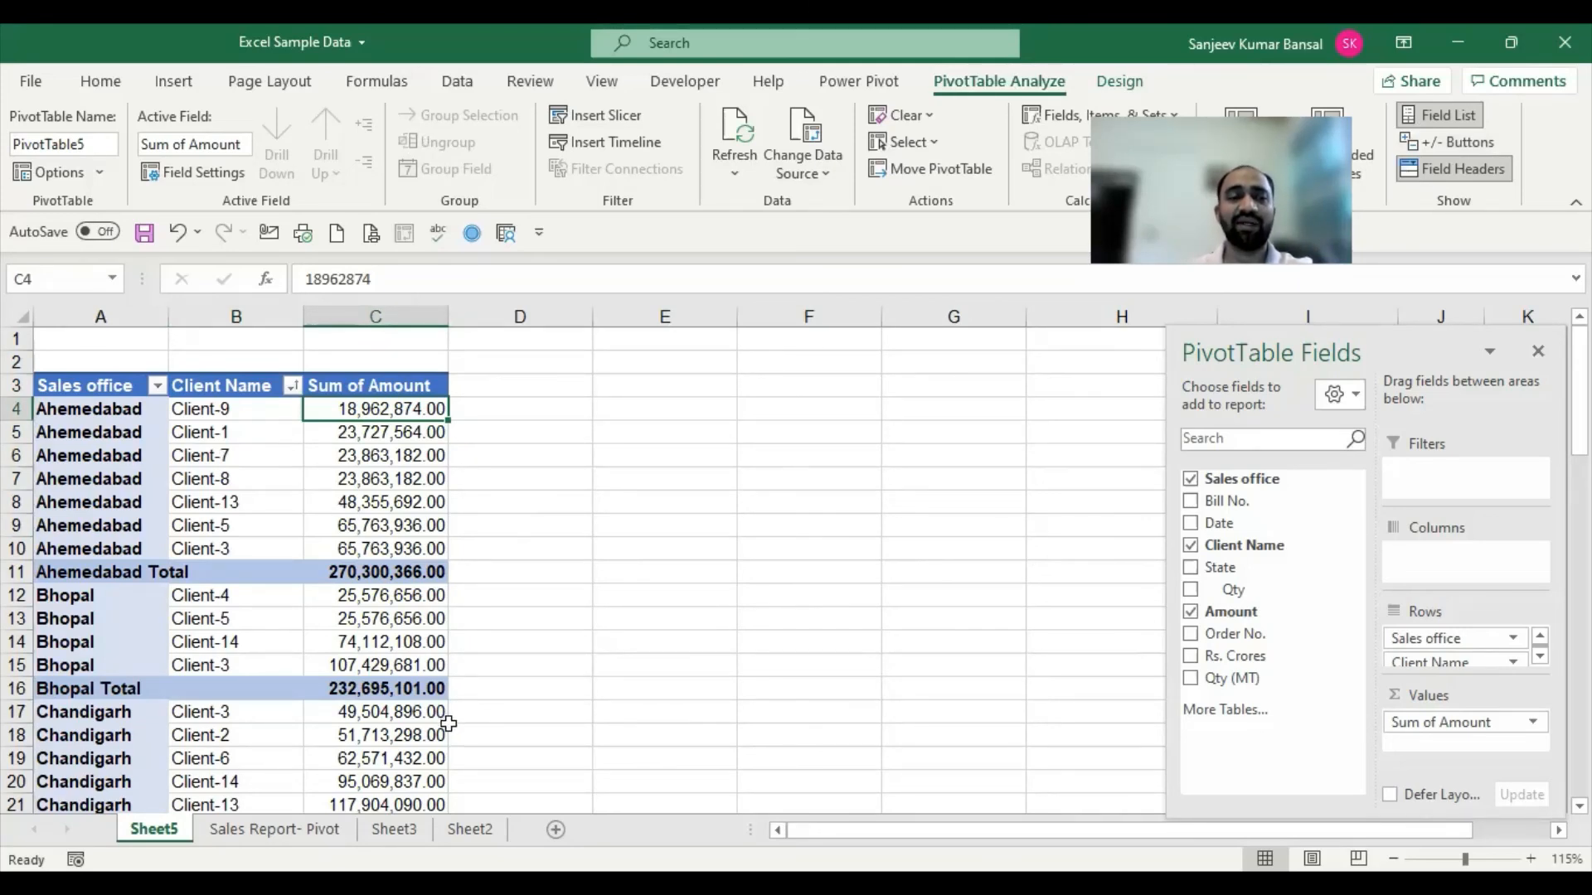
{"action": "key", "text": "ctrl+Page_Down"}
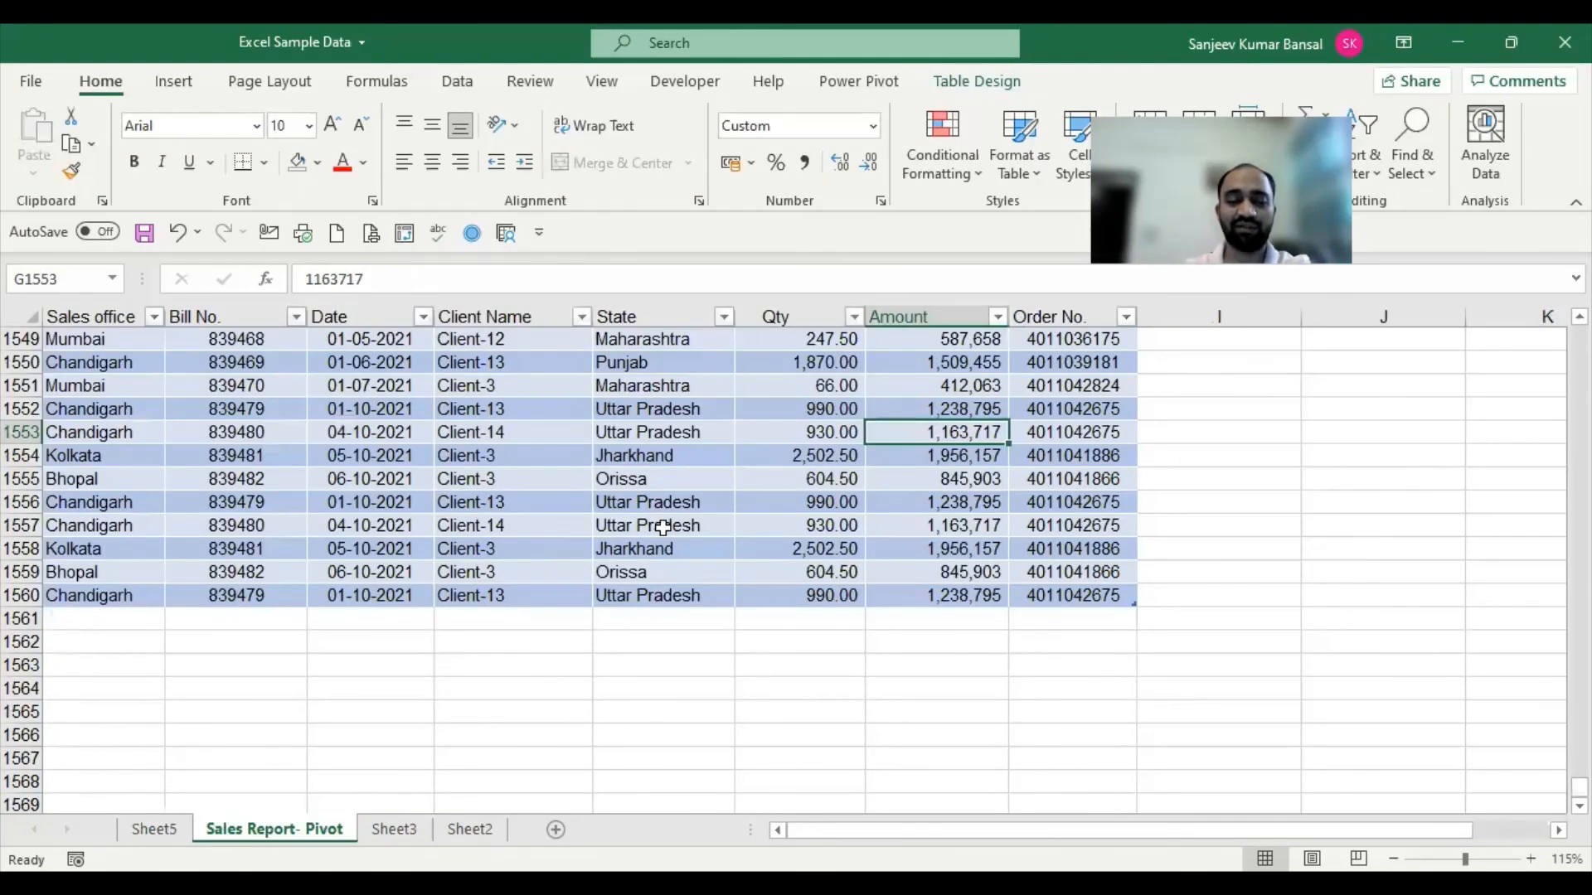
{"action": "key", "text": "ctrl+Home"}
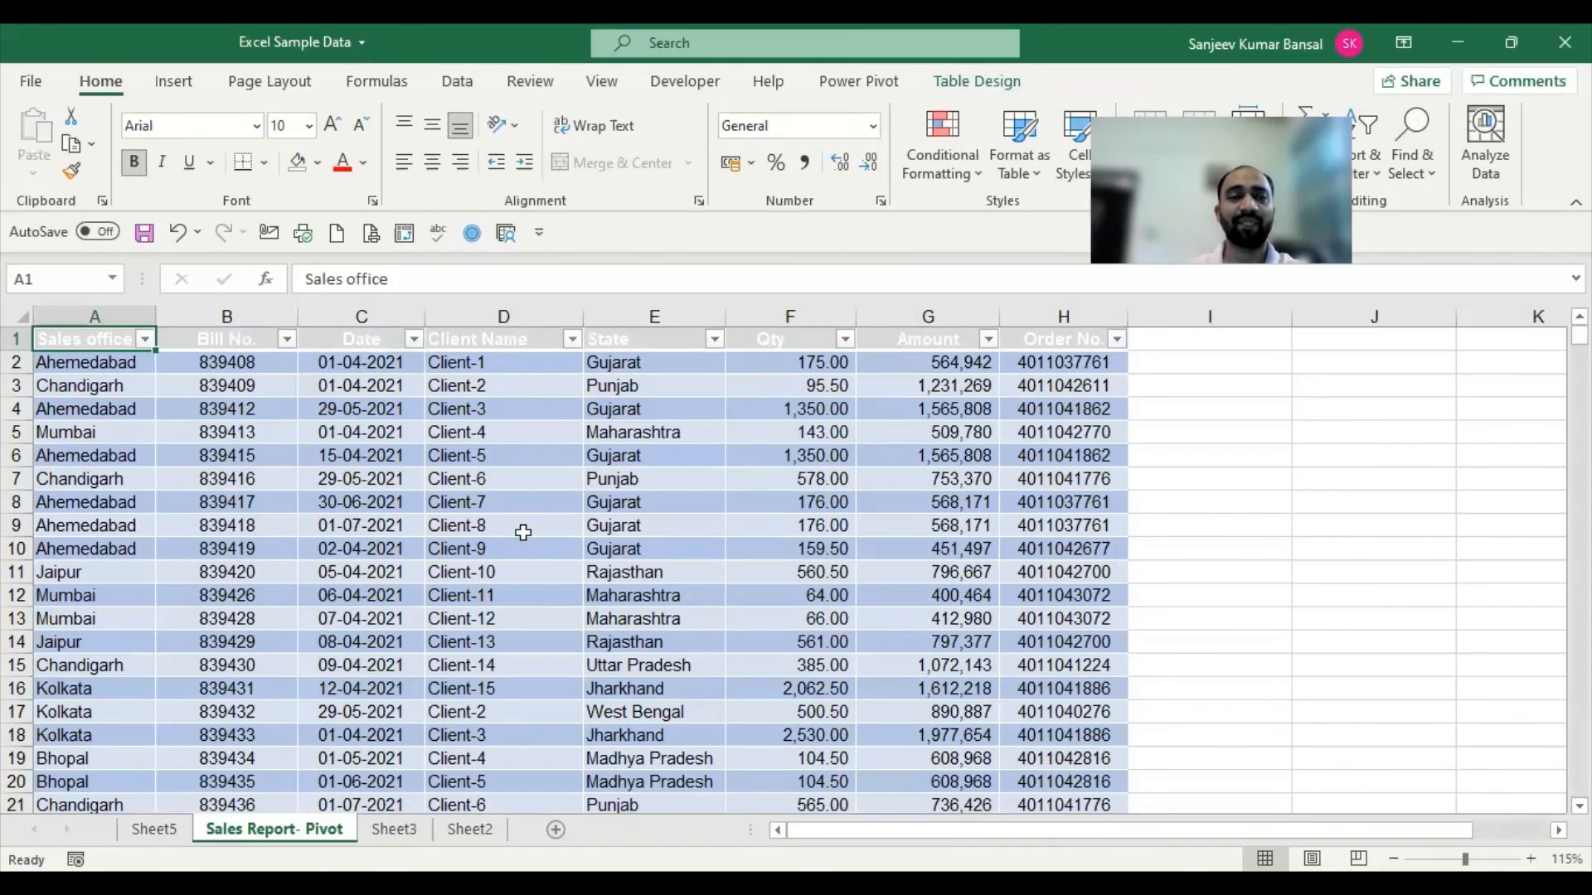
{"action": "left_click", "coordinate": [556, 531]}
{"action": "key", "text": "ctrl+Page_Up"}
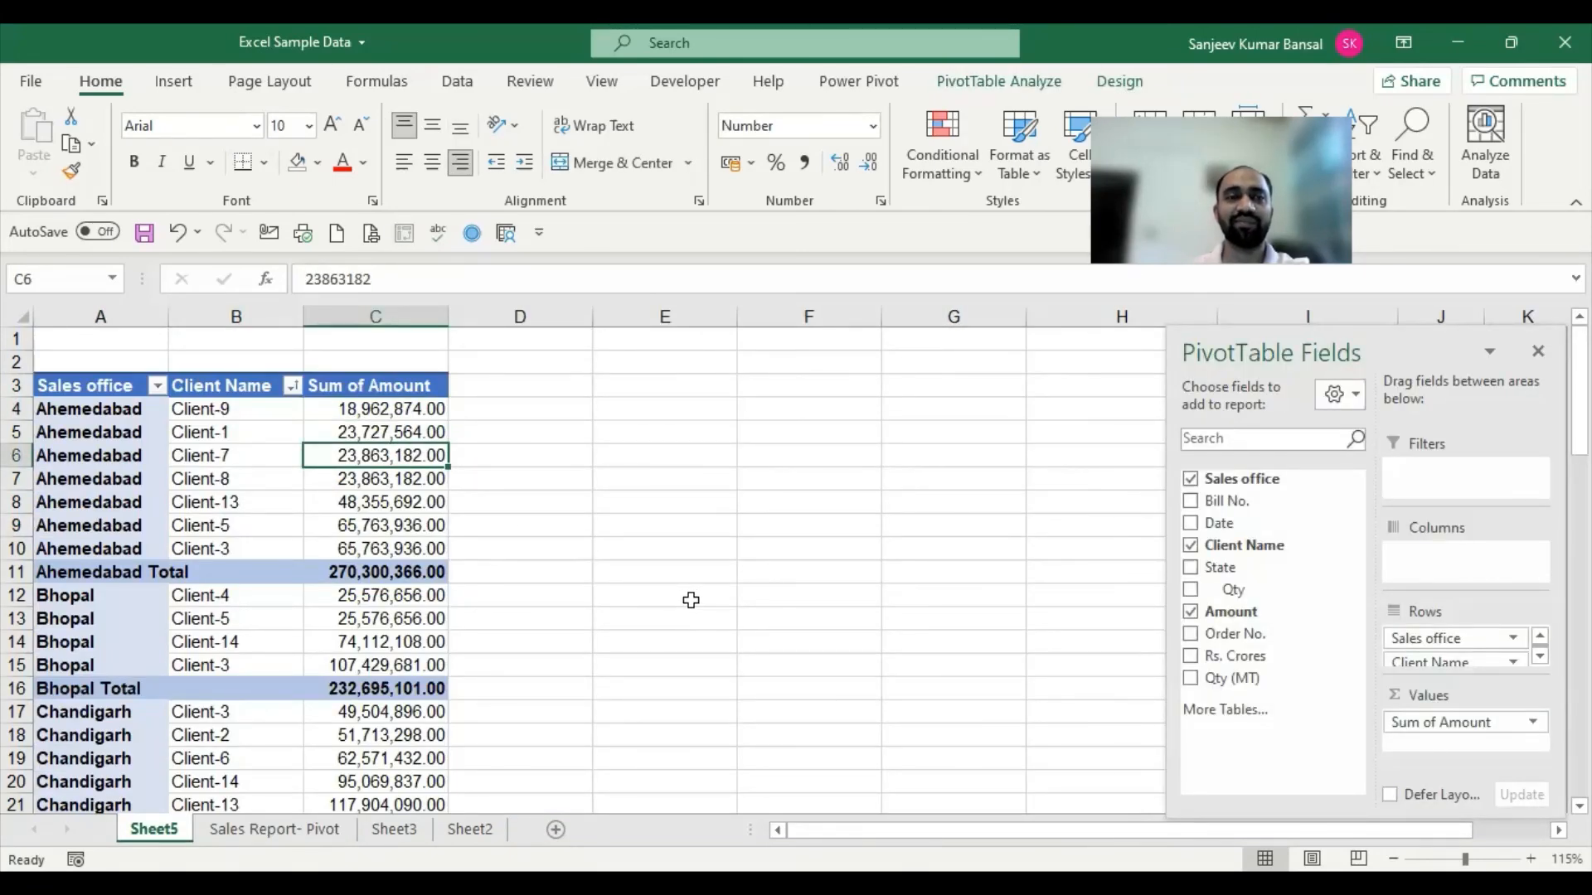
Remove both decimal places from the Sum of Amount values in column C of Sheet5.
{"action": "left_click", "coordinate": [558, 385]}
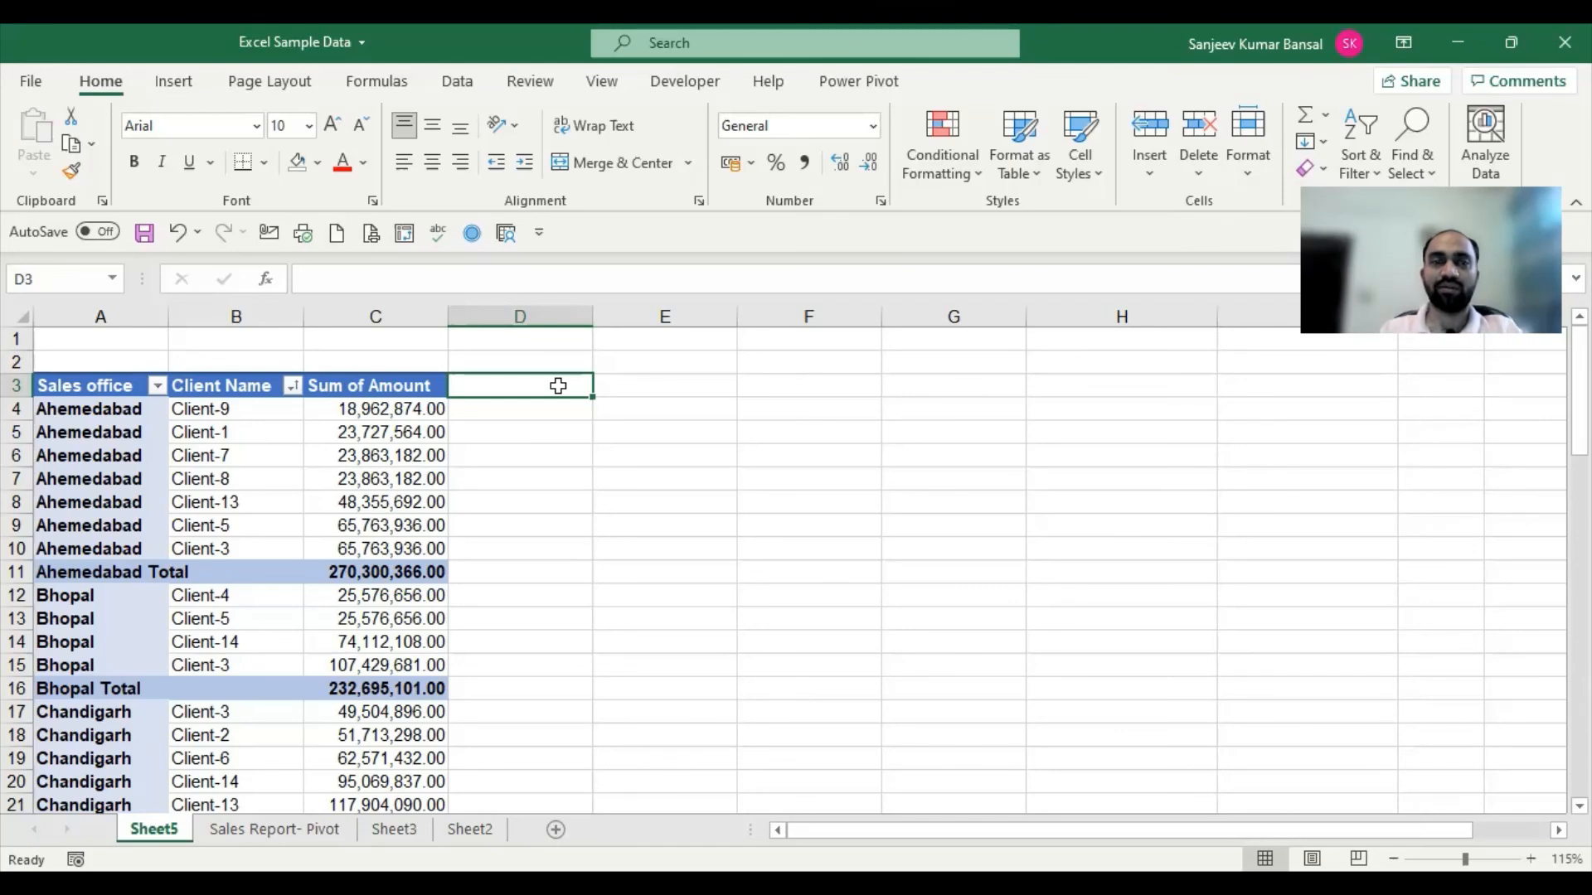
{"action": "left_click", "coordinate": [390, 309]}
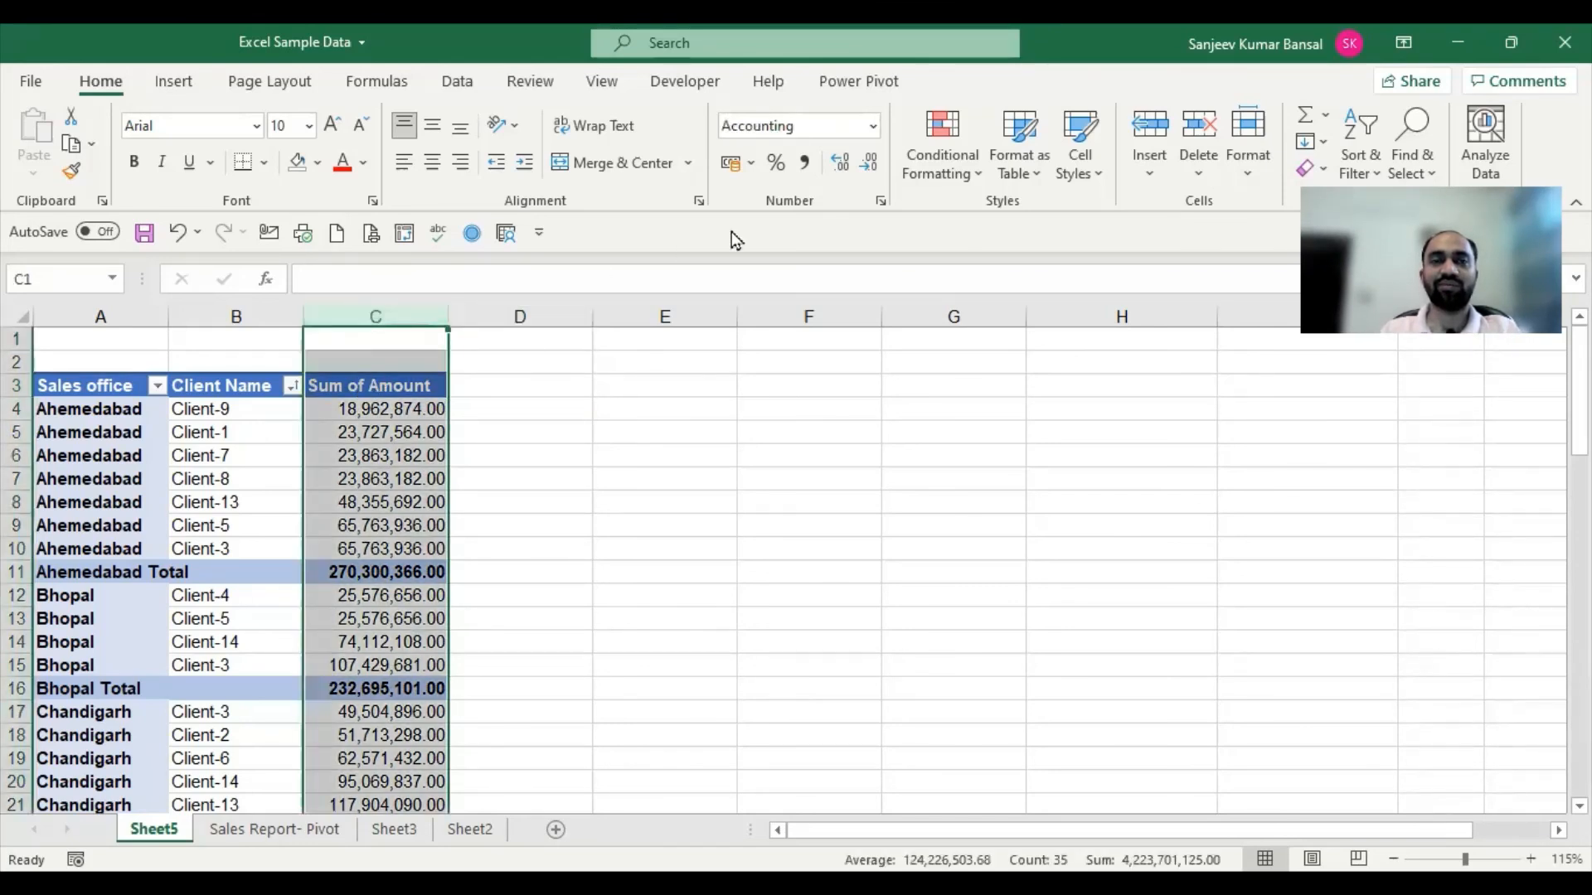
{"action": "left_click", "coordinate": [421, 409]}
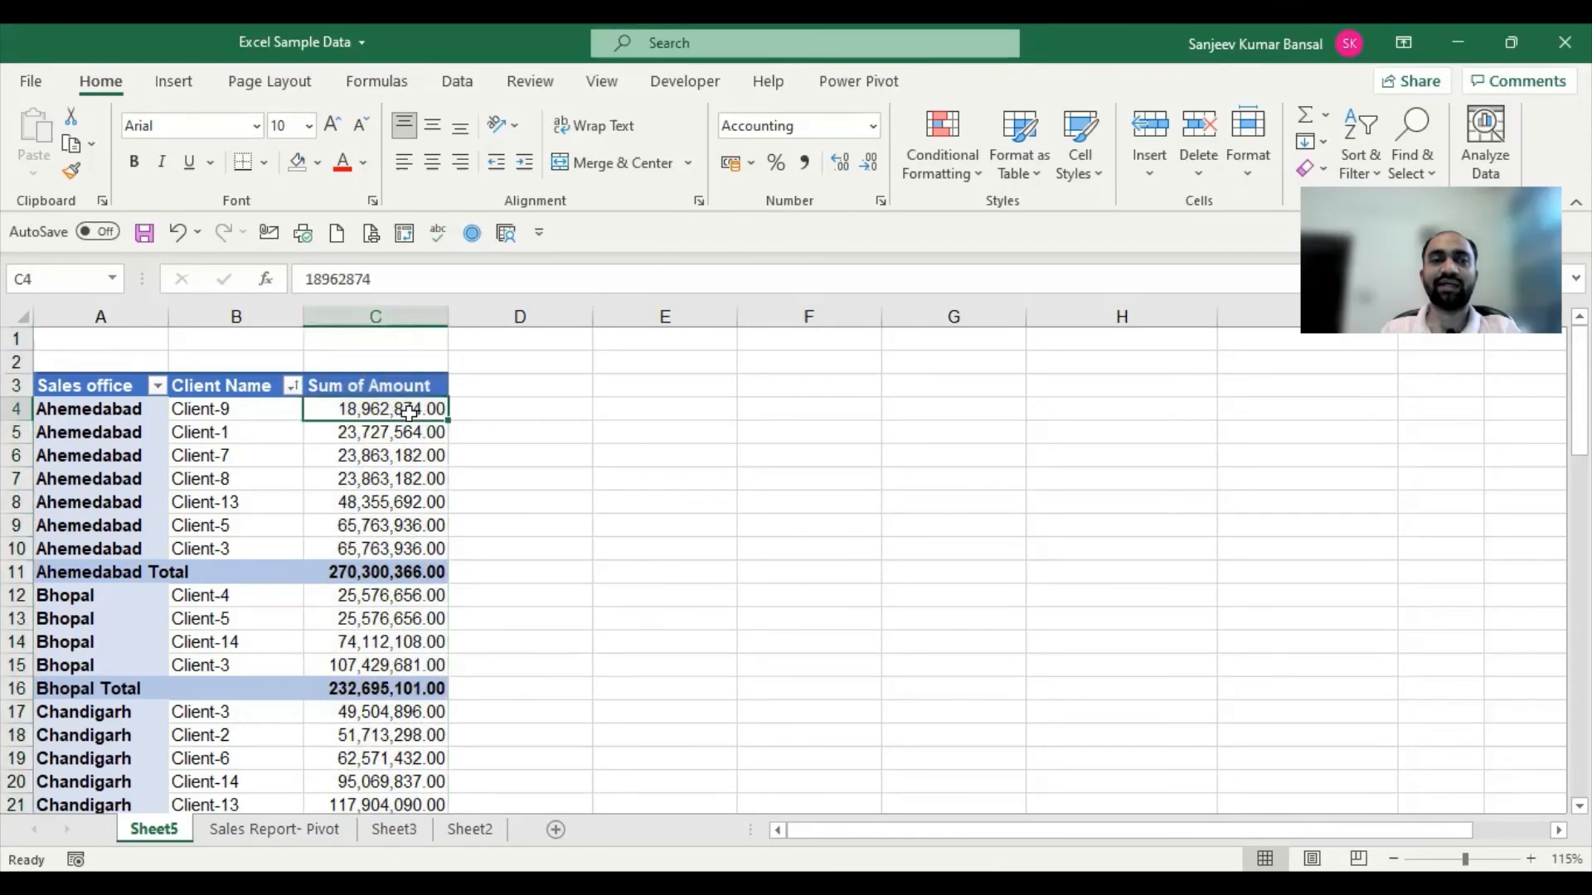
{"action": "left_click", "coordinate": [405, 306]}
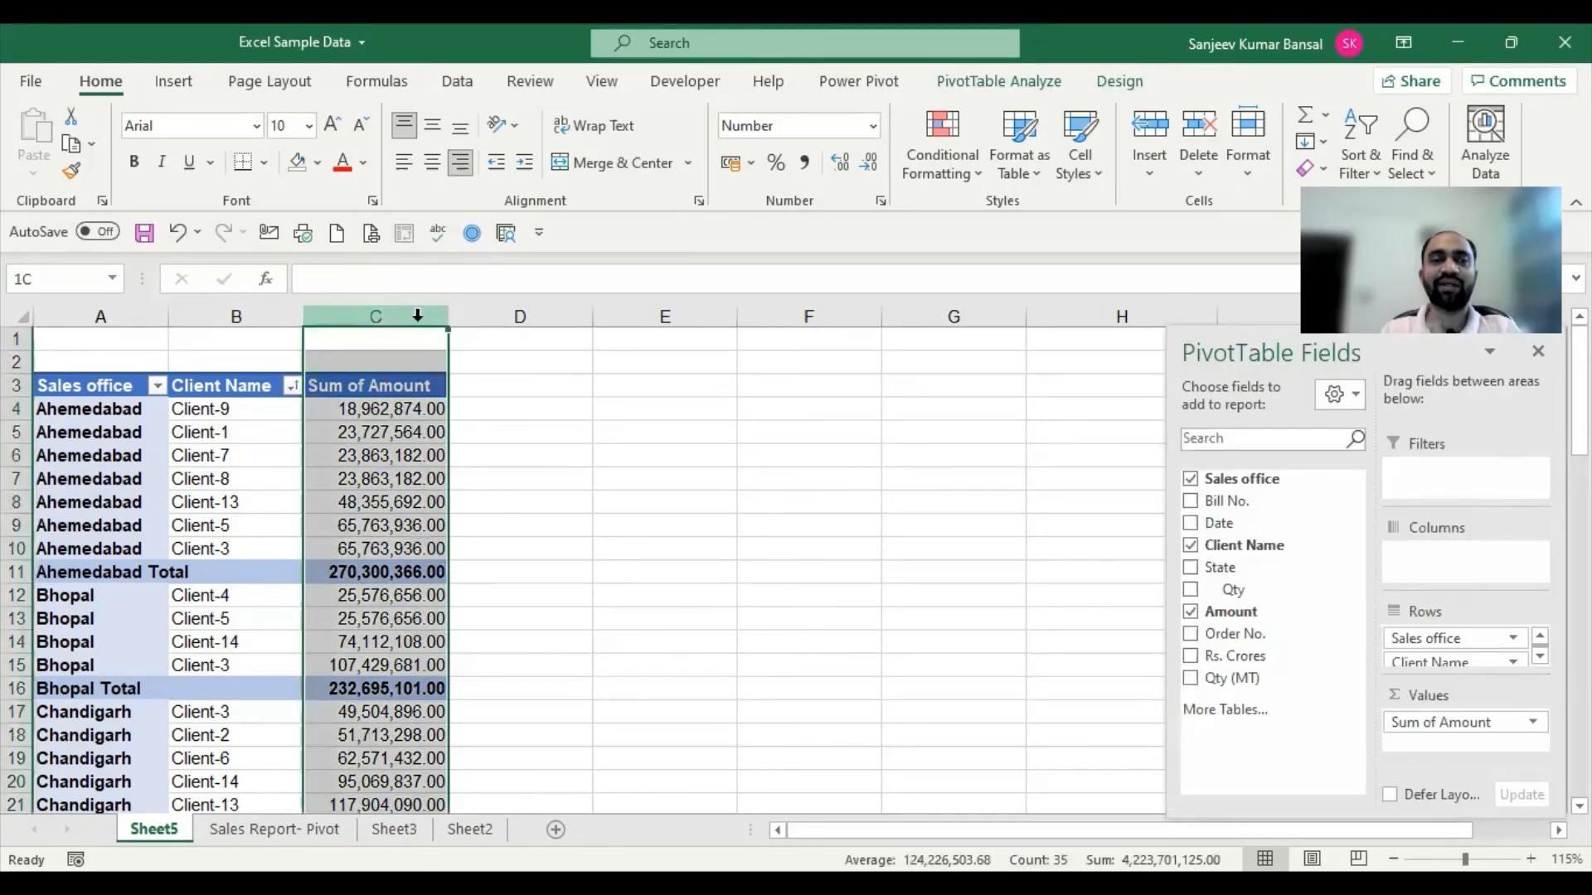
{"action": "left_click", "coordinate": [865, 169]}
{"action": "left_click", "coordinate": [865, 168]}
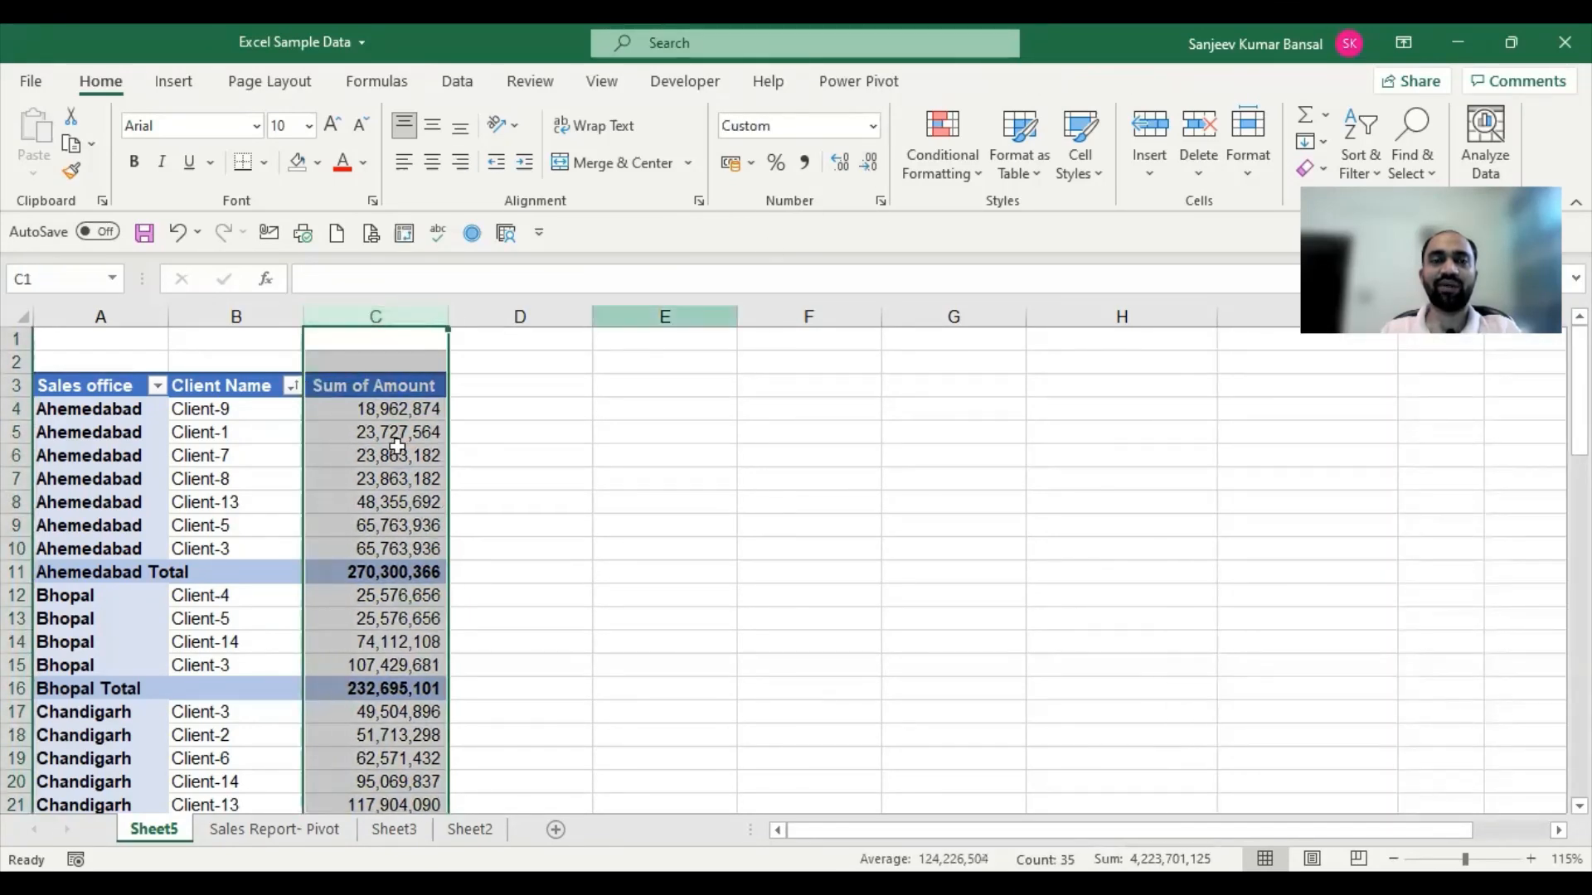
{"action": "left_click", "coordinate": [404, 414]}
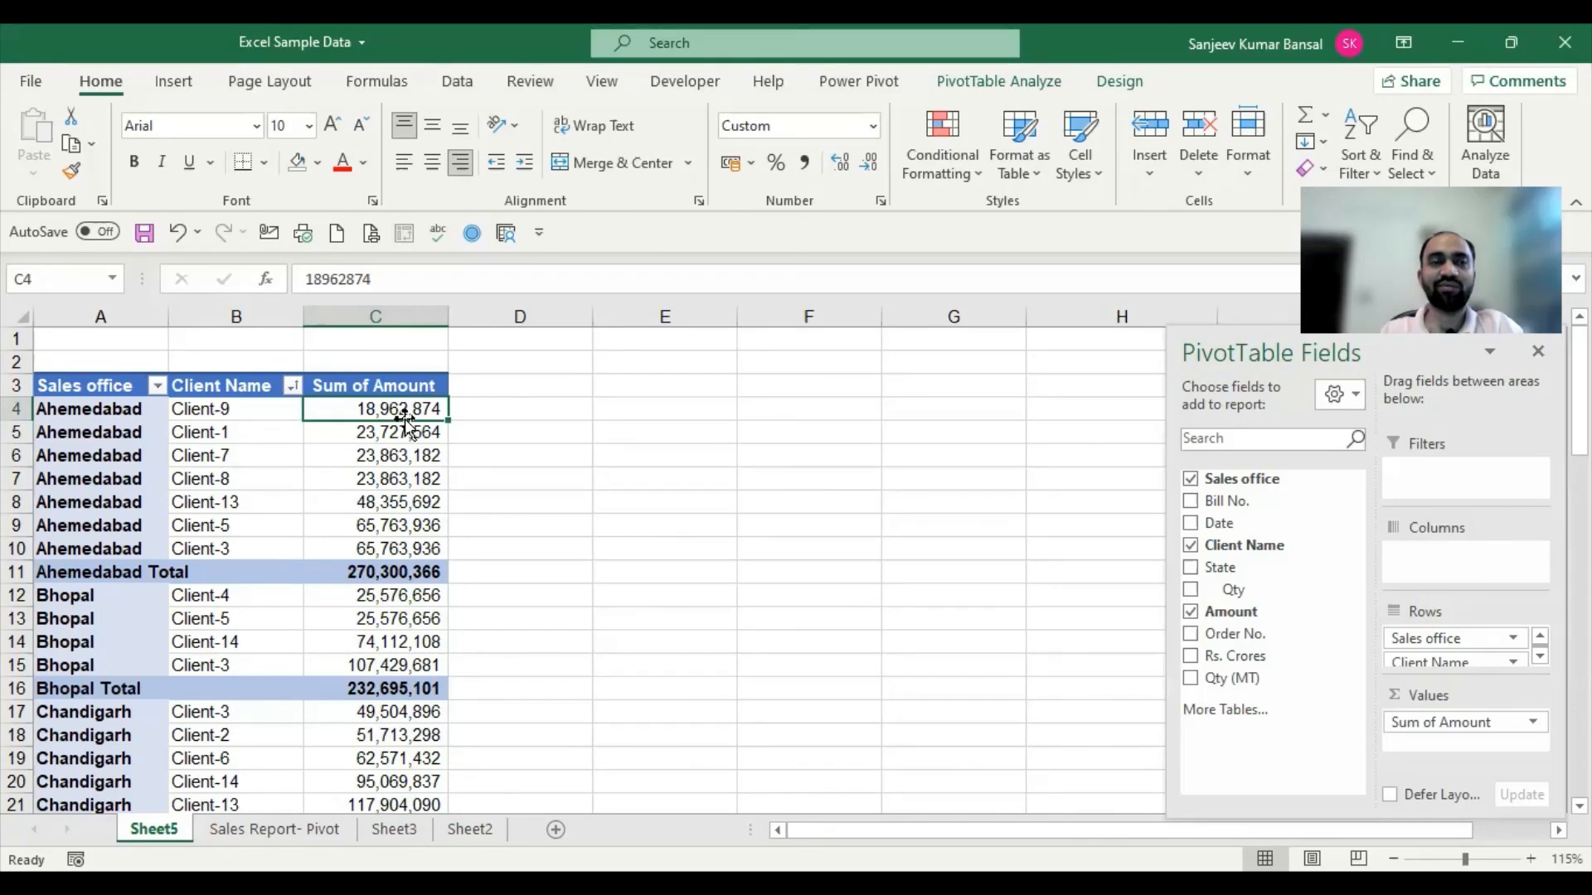
Widen the Sales office column A and the Client Name column B of the pivot table.
{"action": "double_click", "coordinate": [299, 316]}
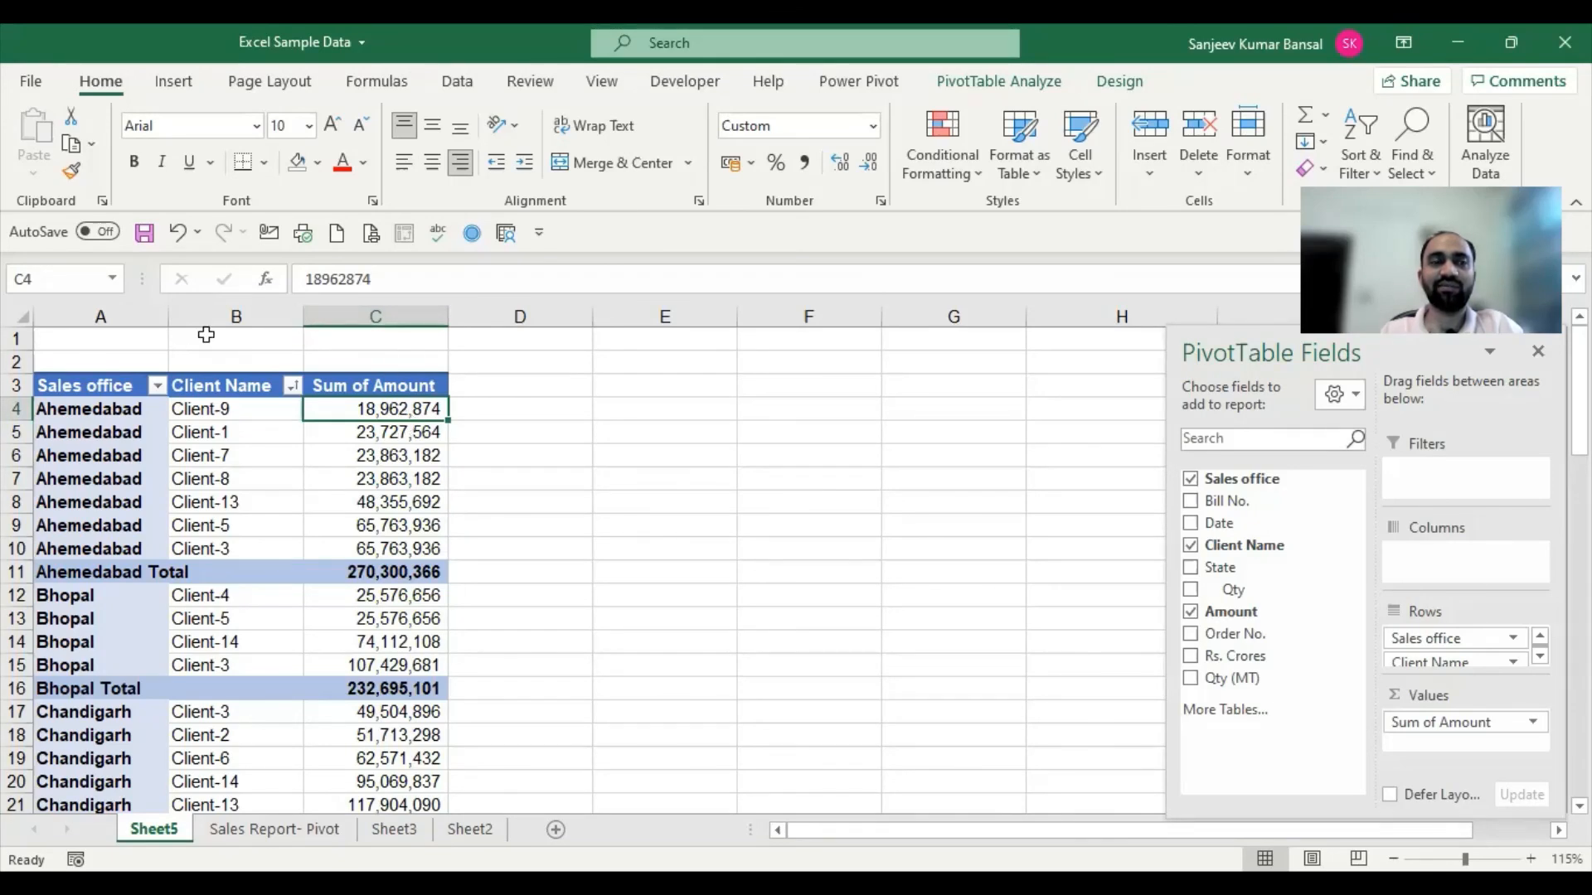
{"action": "double_click", "coordinate": [166, 318]}
{"action": "left_click", "coordinate": [440, 459]}
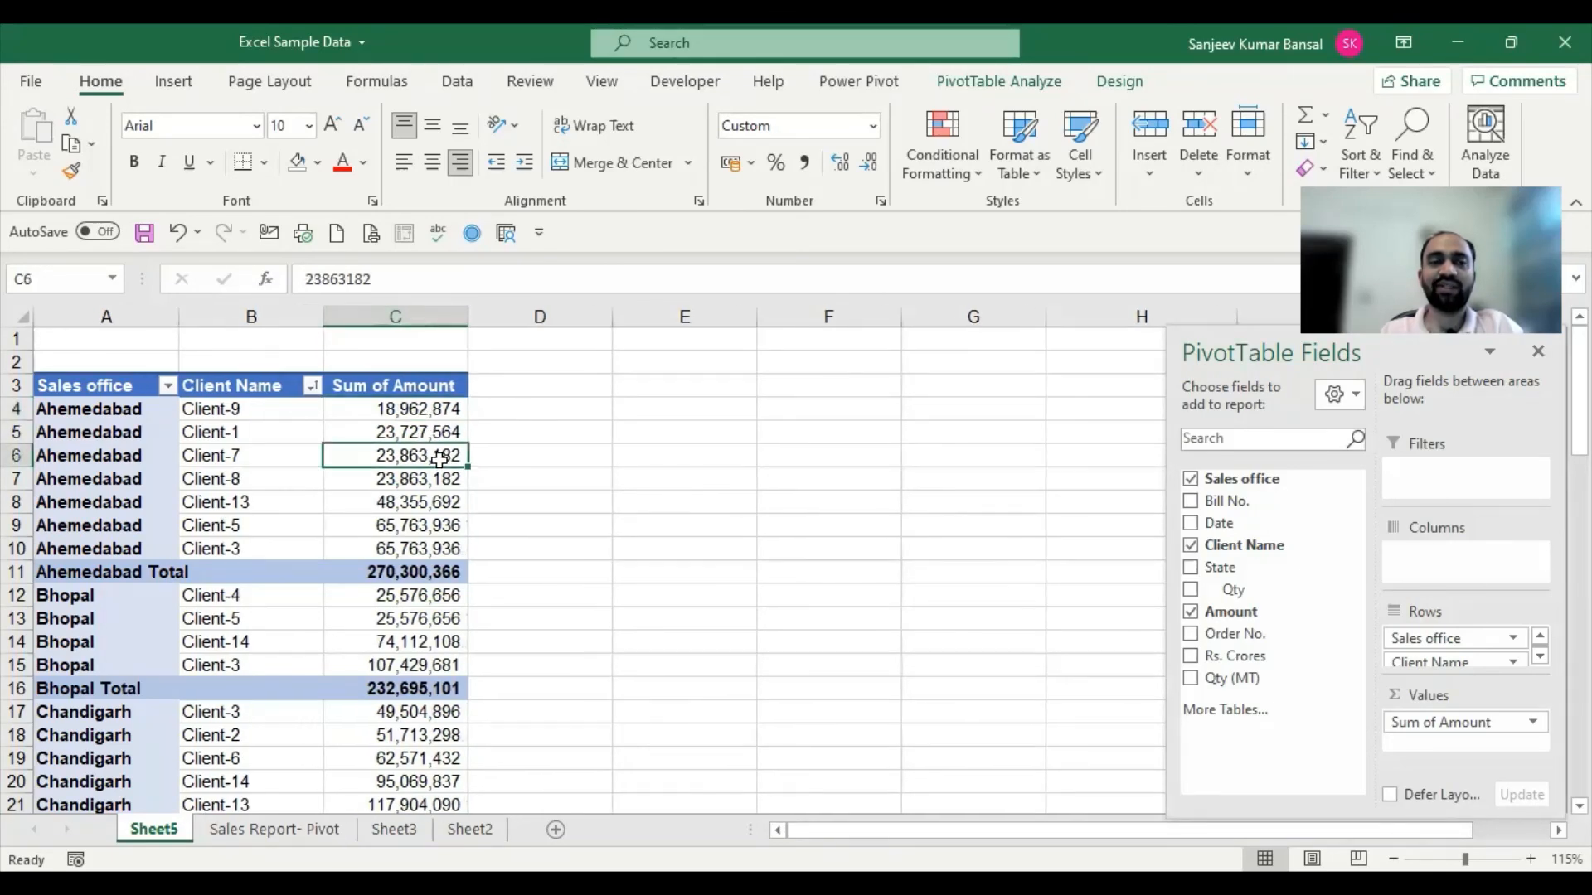
{"action": "left_click", "coordinate": [431, 573]}
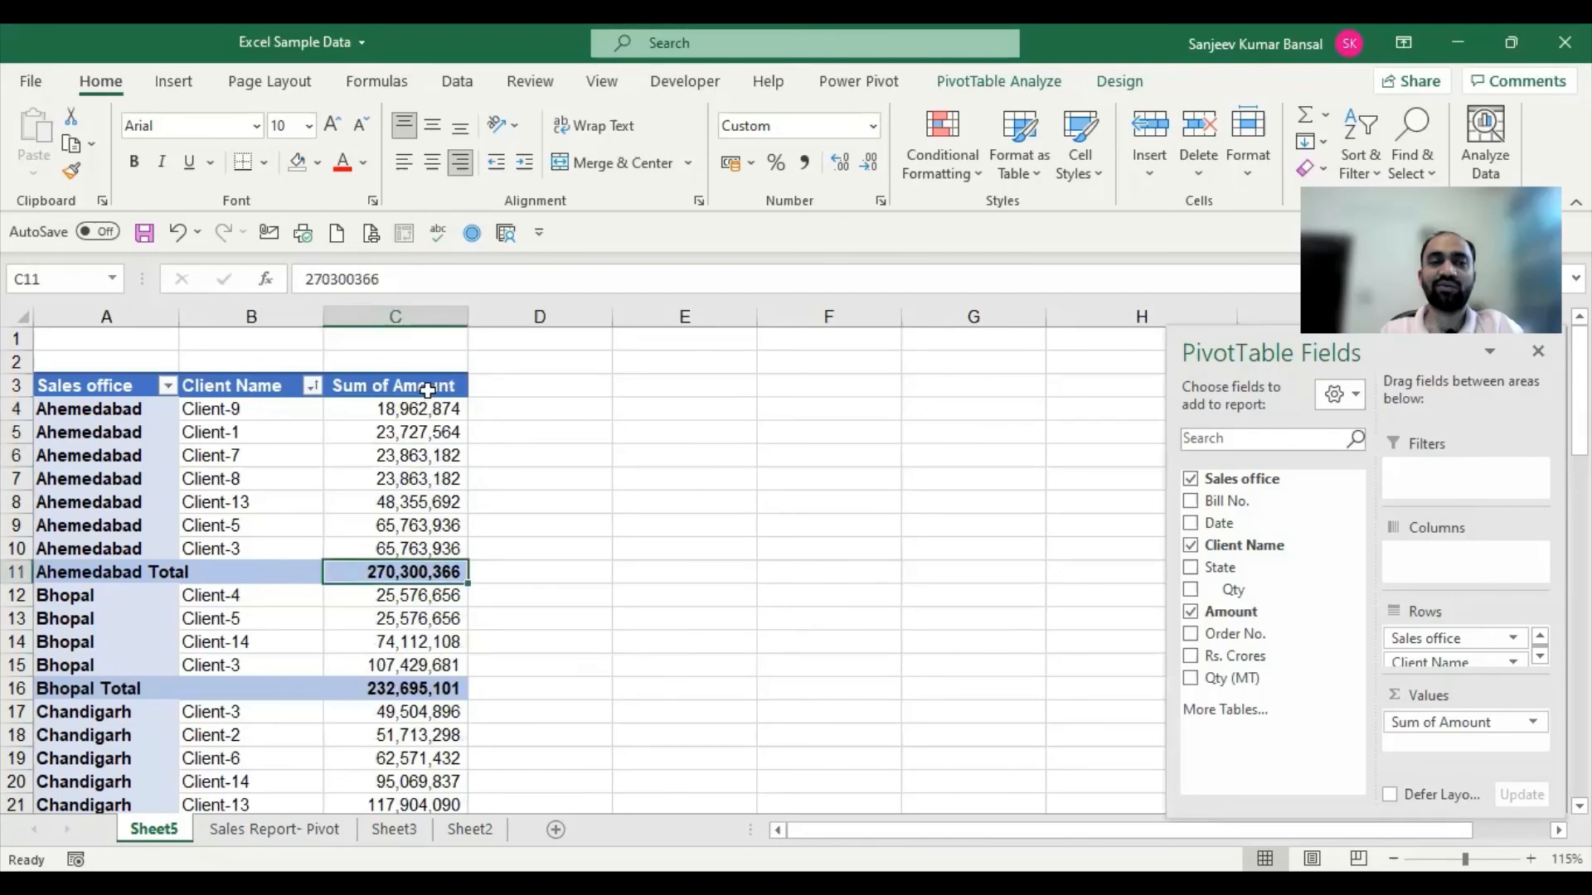
{"action": "left_click", "coordinate": [431, 316]}
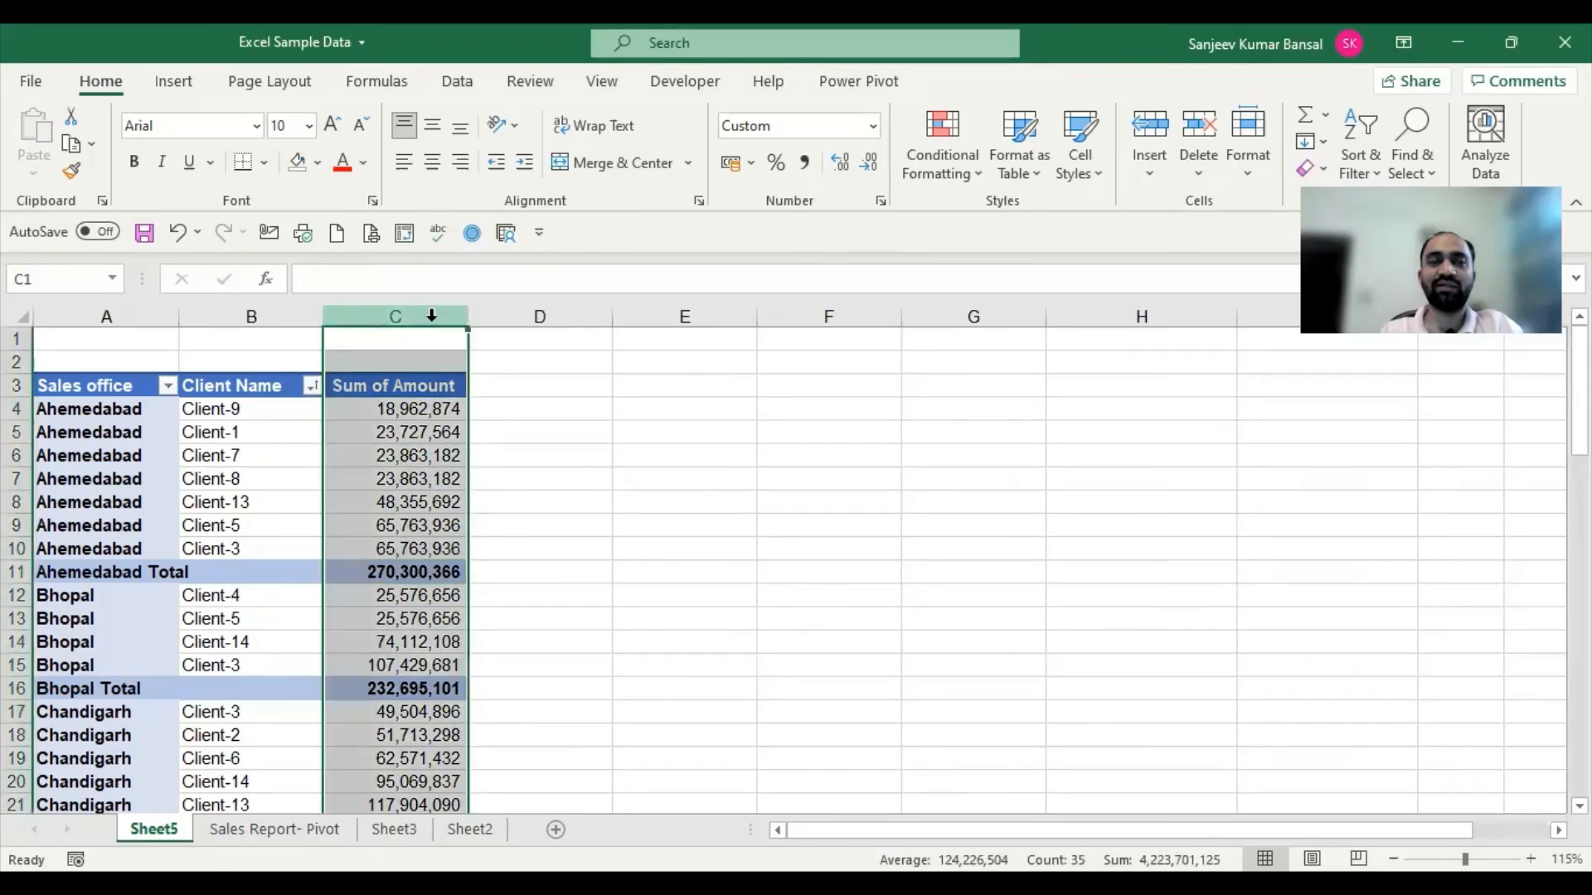
{"action": "left_click", "coordinate": [419, 408]}
{"action": "mouse_move", "coordinate": [423, 535]}
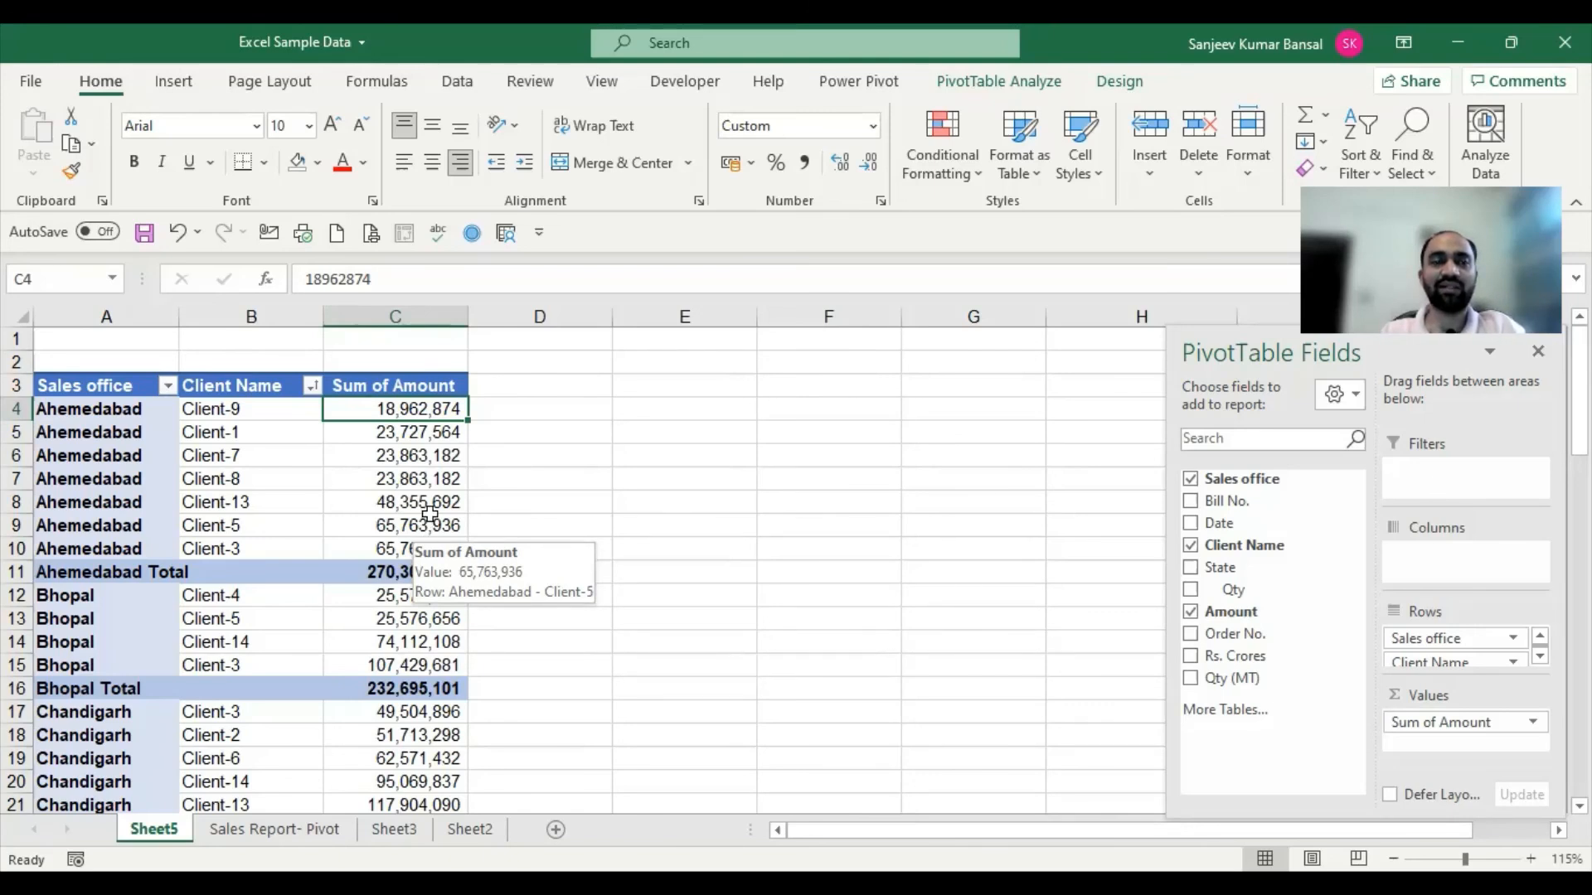
{"action": "double_click", "coordinate": [319, 313]}
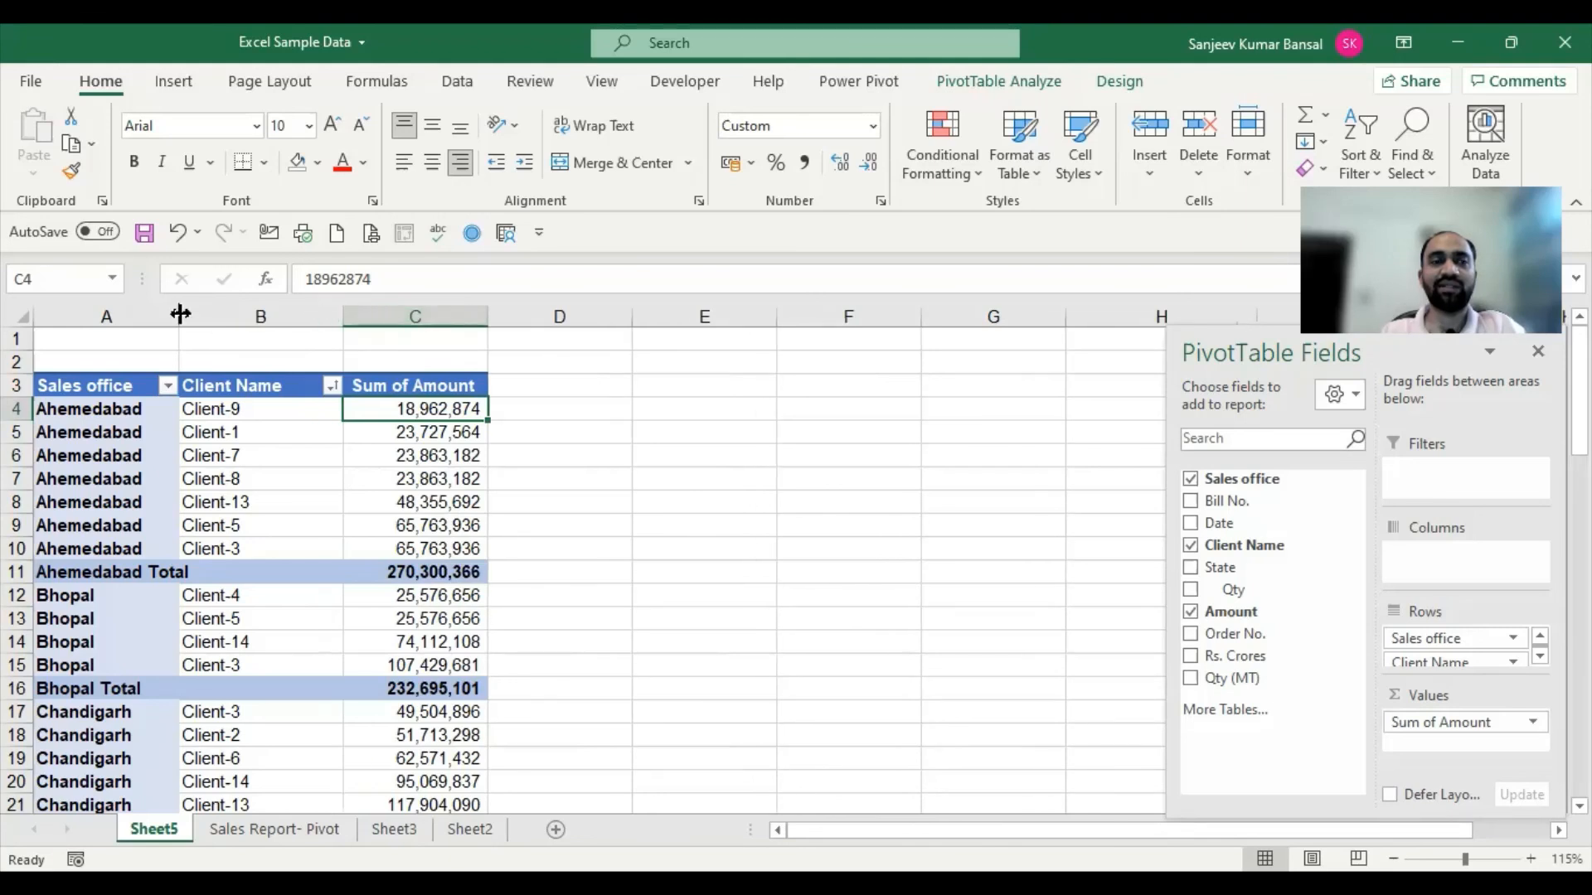
{"action": "double_click", "coordinate": [190, 312]}
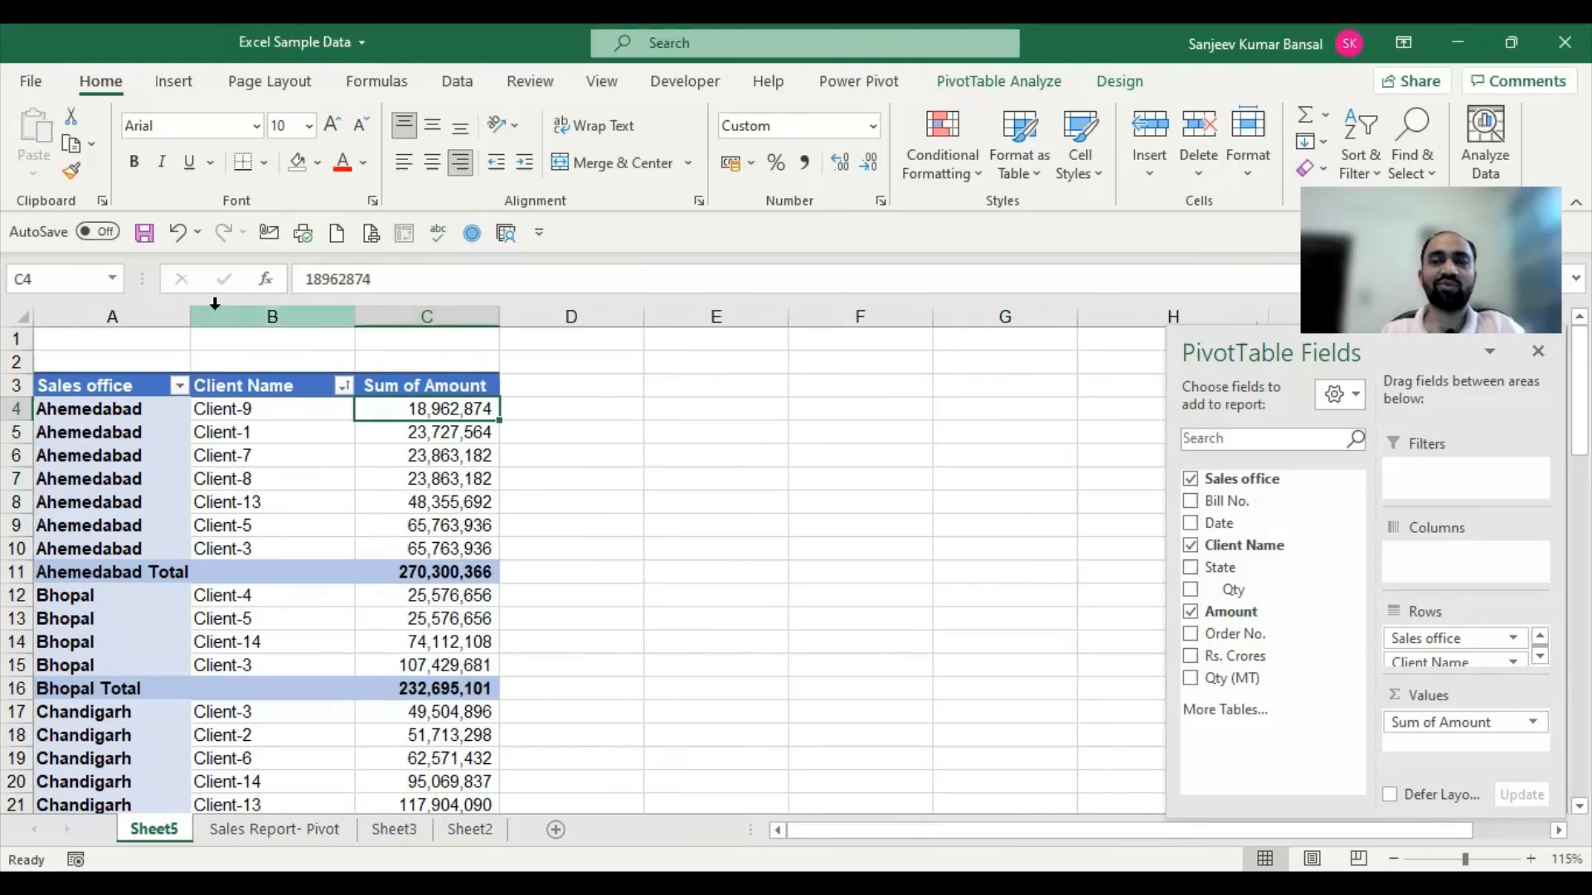